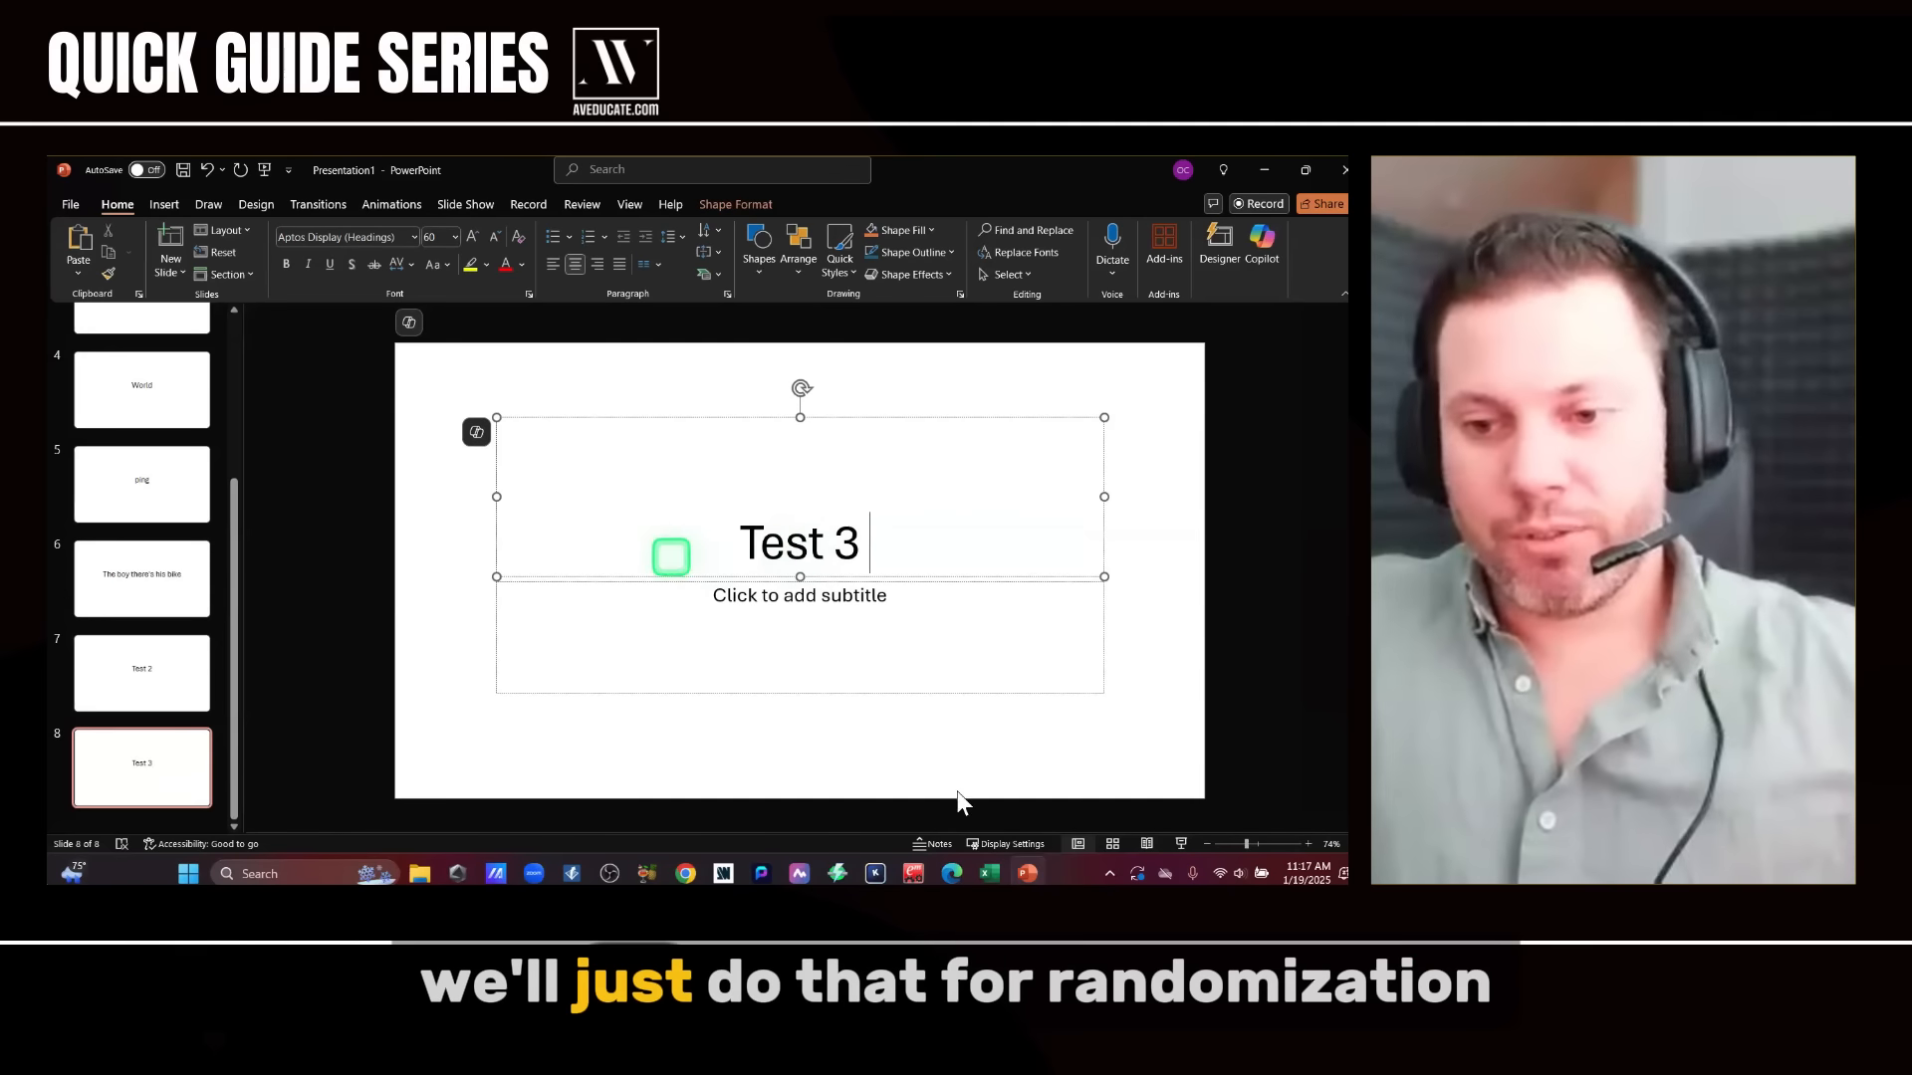
# - Play the presentation in Reading View, jump to slide 1, advance one by one to slide 5, and exit the show
pyautogui.click(1144, 844)
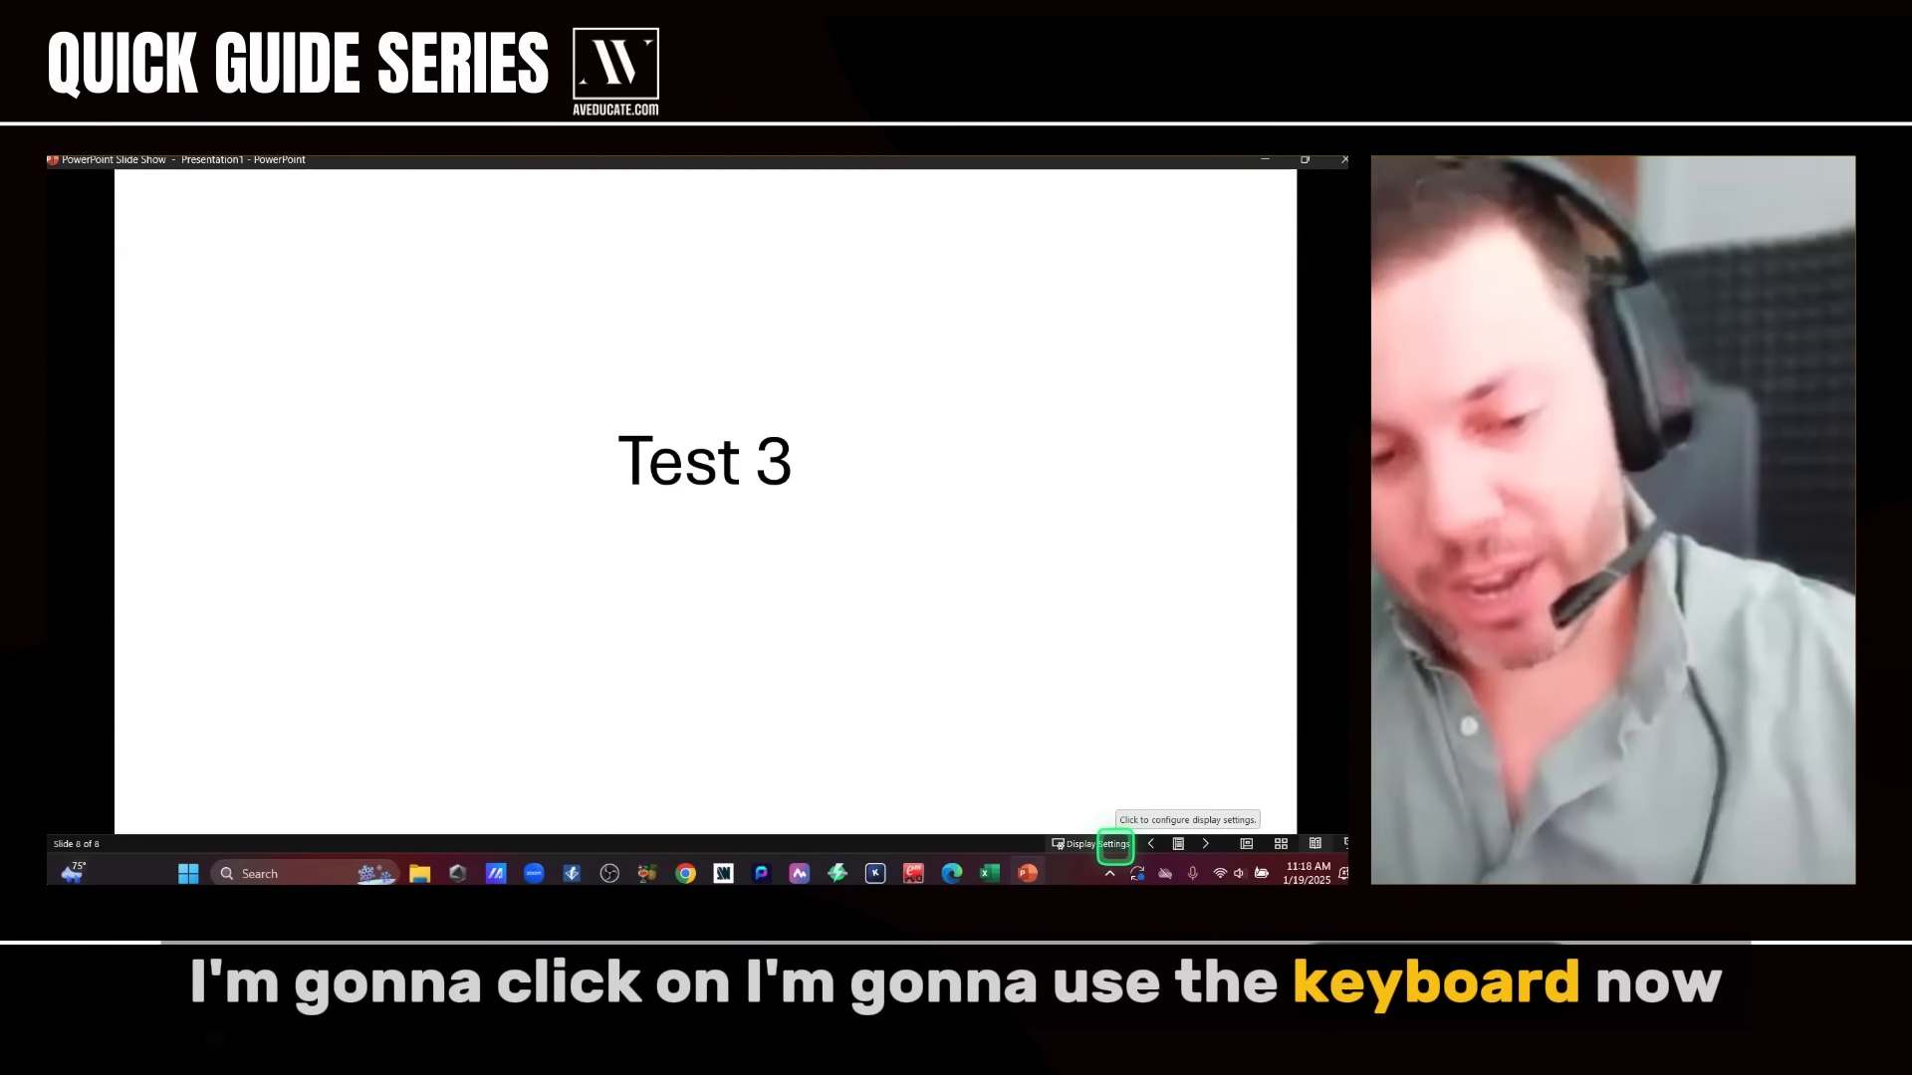
pyautogui.press('1')
pyautogui.press('Return')
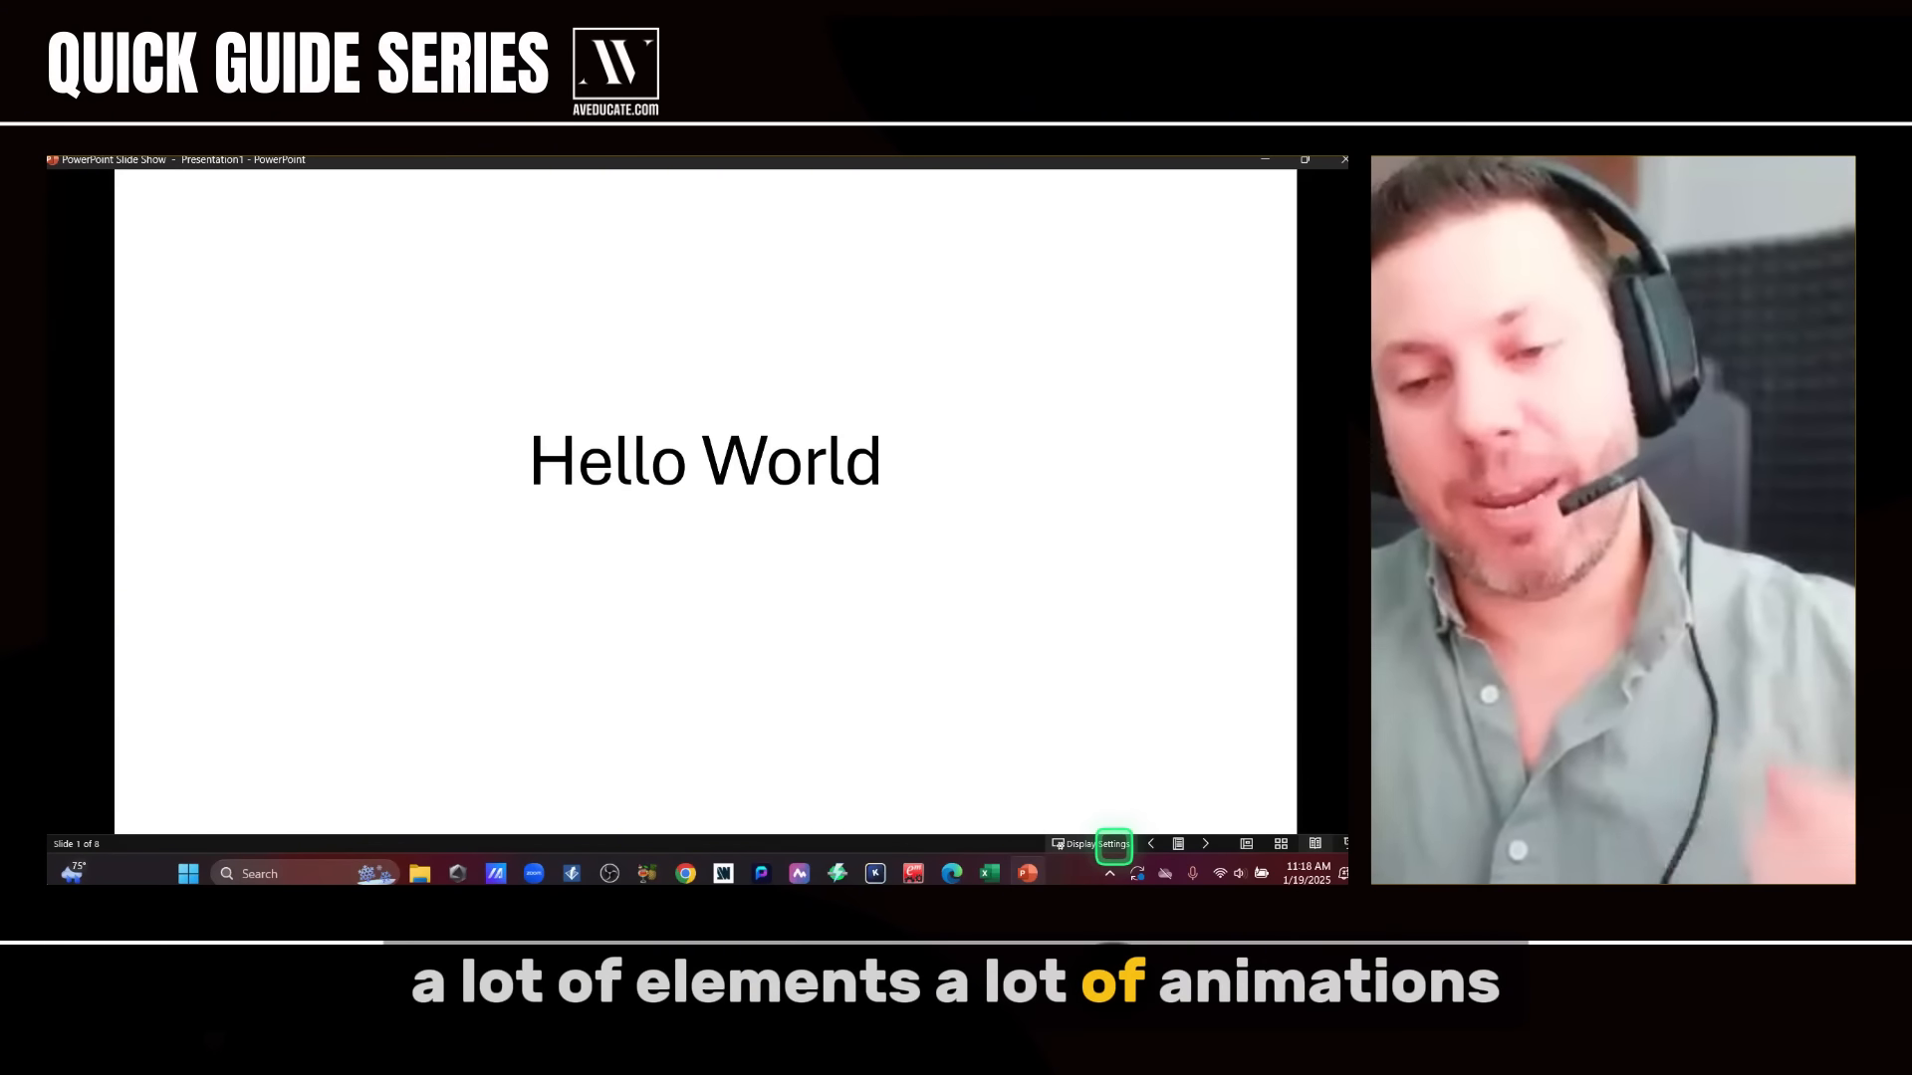
pyautogui.press('Right')
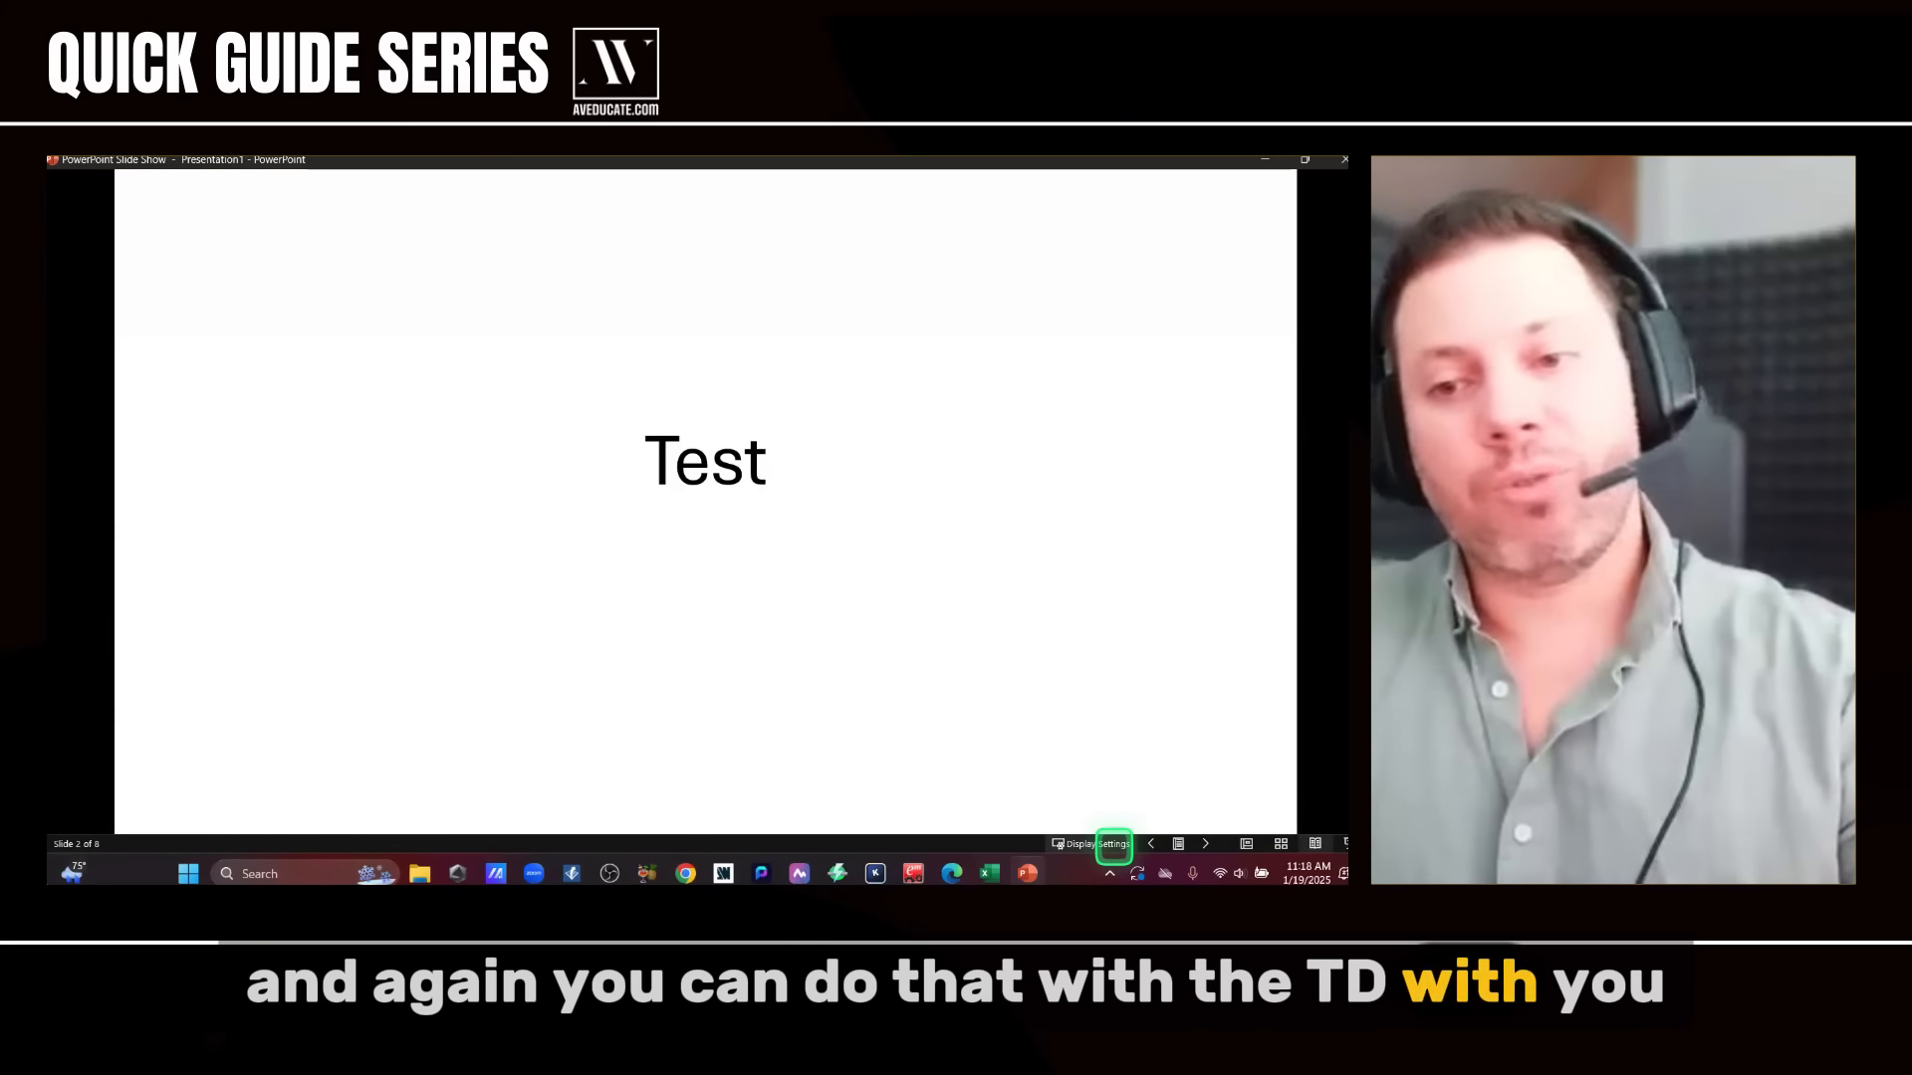
pyautogui.press('Right')
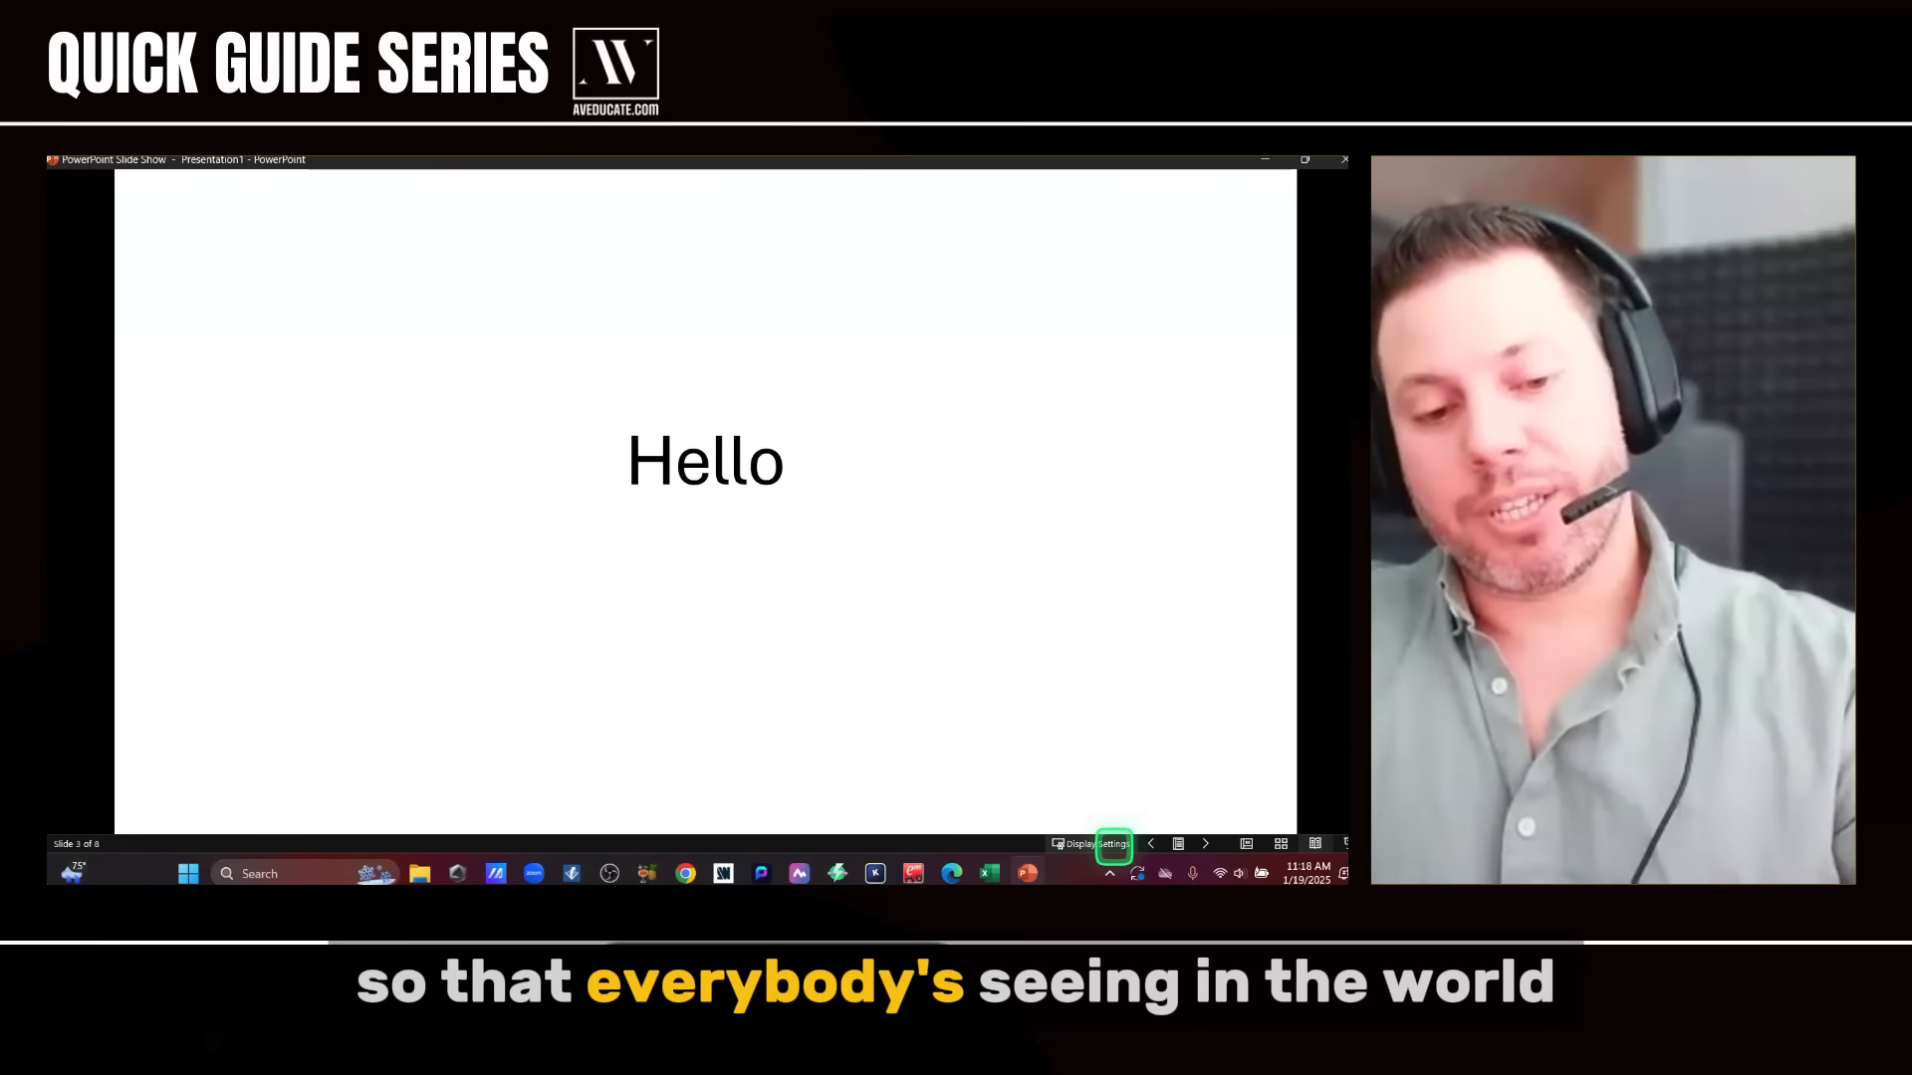
pyautogui.press('Right')
pyautogui.press('Right')
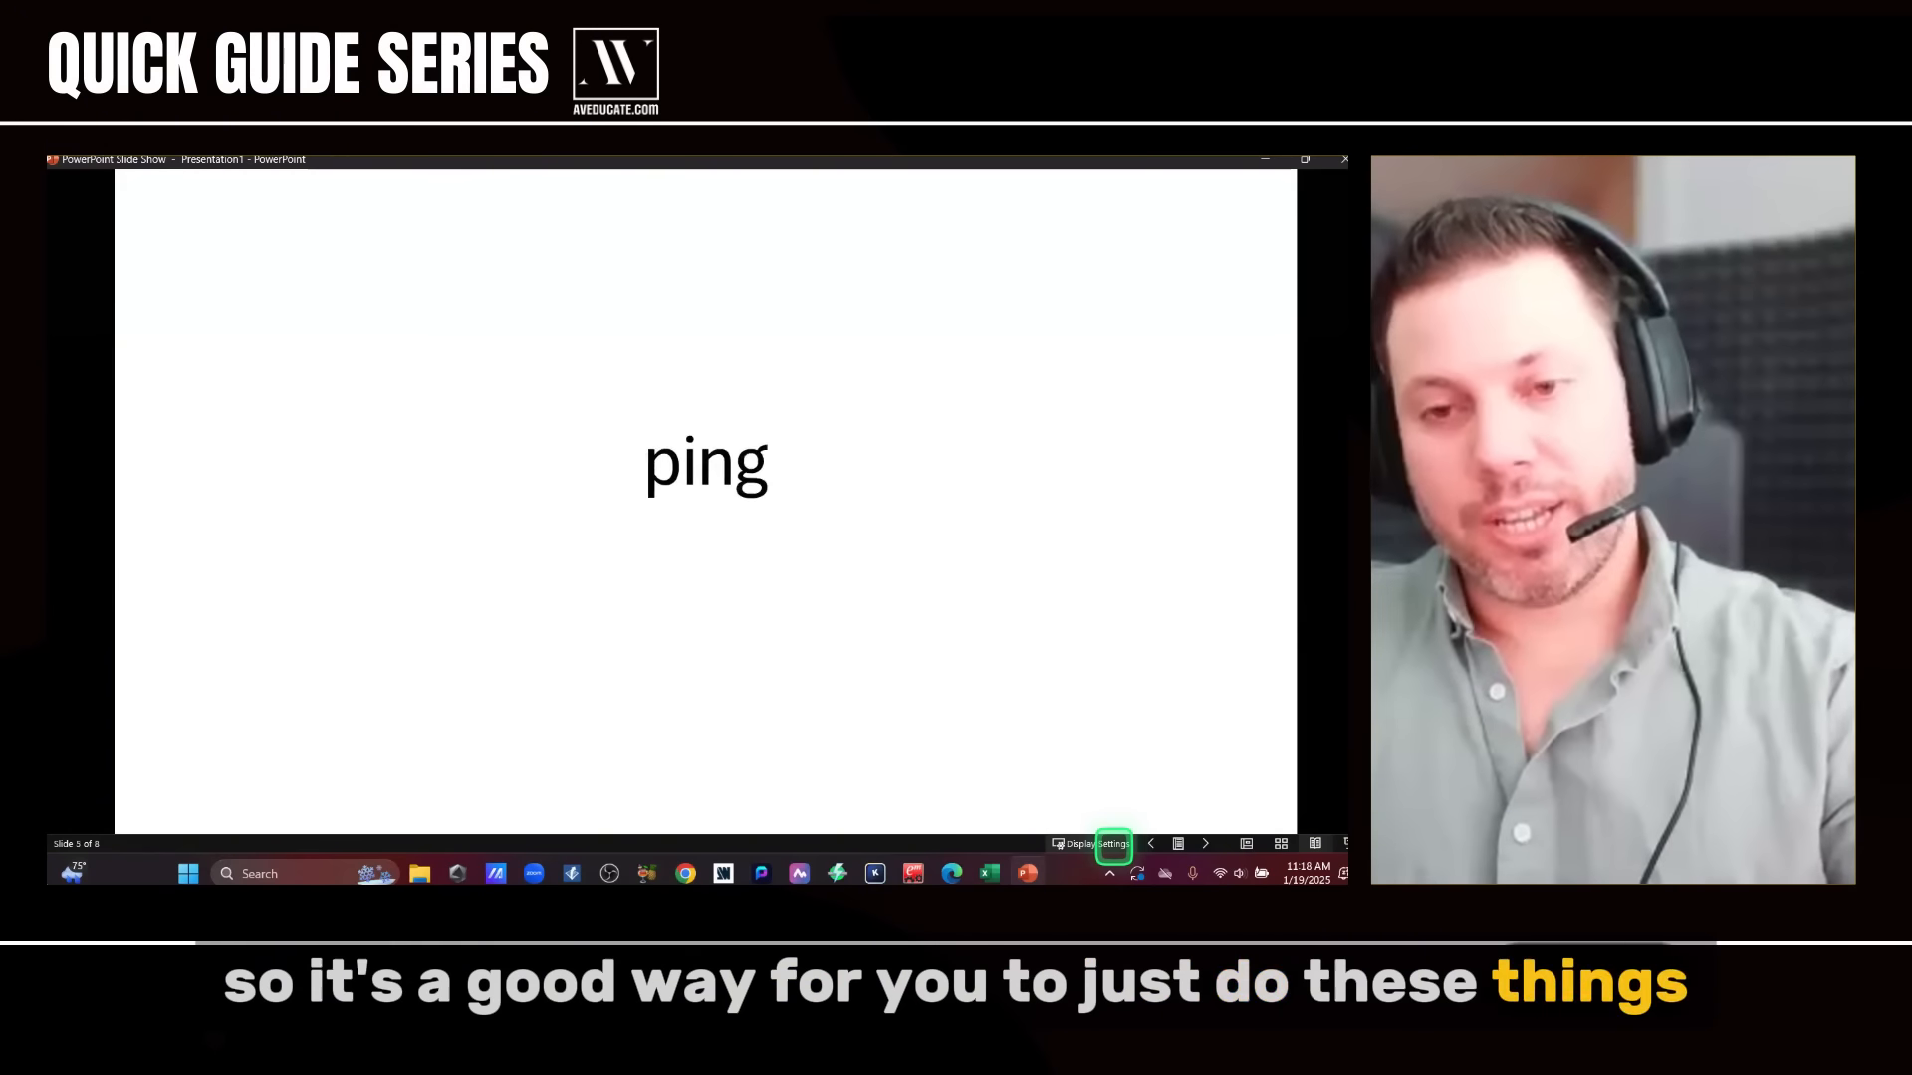
pyautogui.press('Escape')
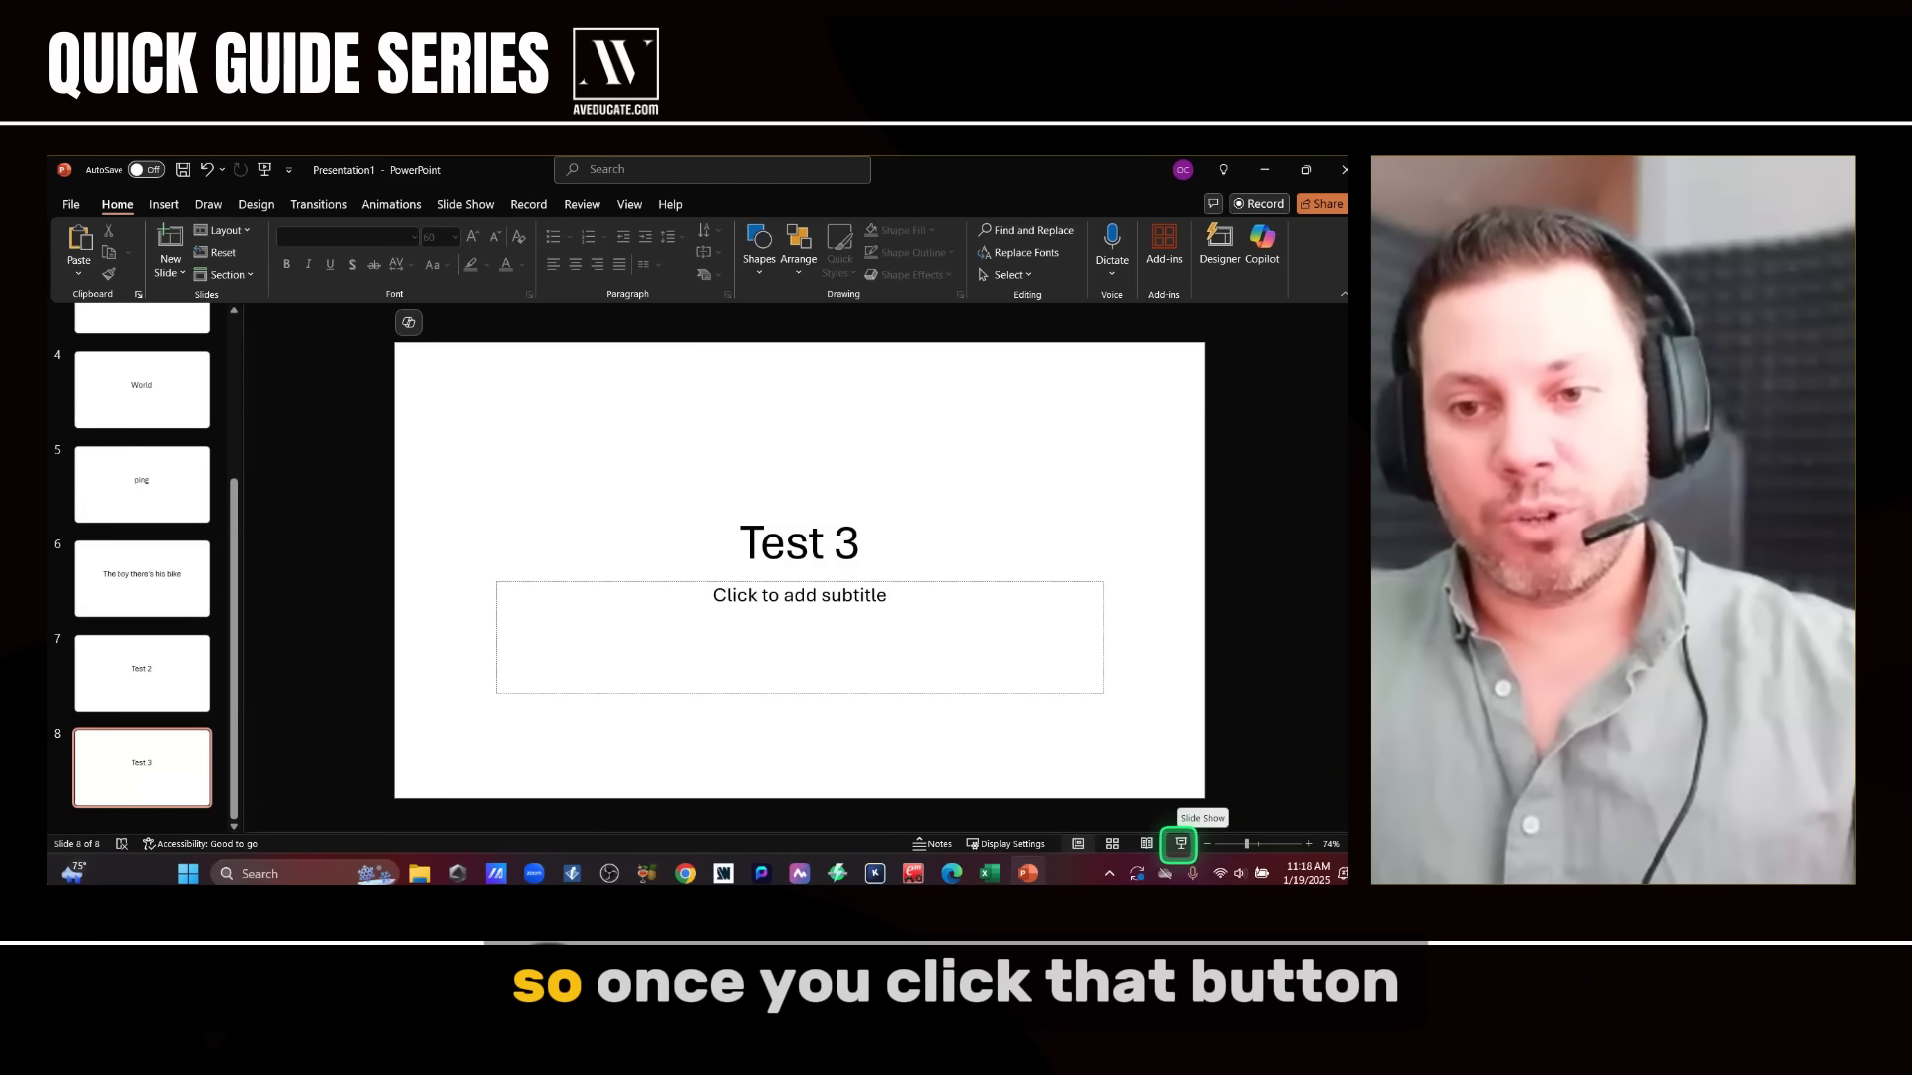
# - Preview the Test 3 slide as a full-screen slide show with Presenter View and end the show
pyautogui.click(1181, 844)
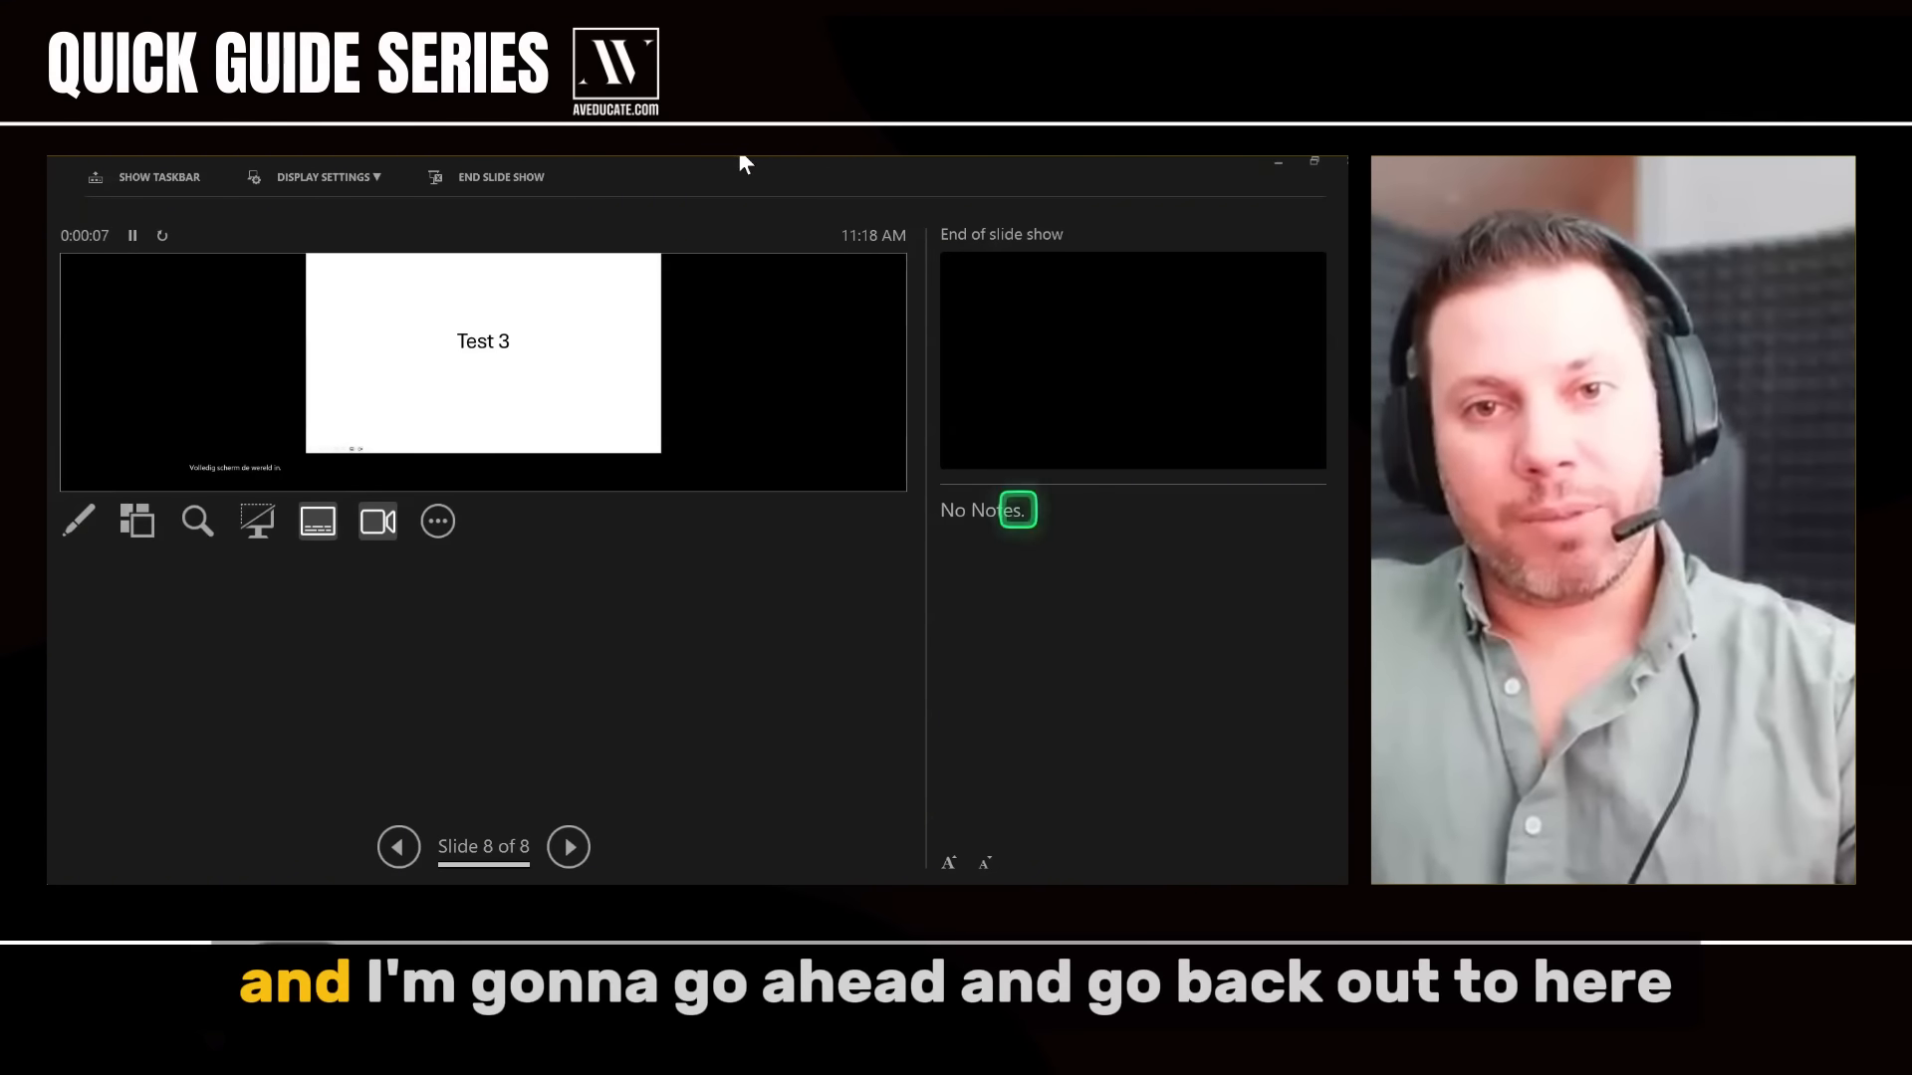
pyautogui.click(472, 179)
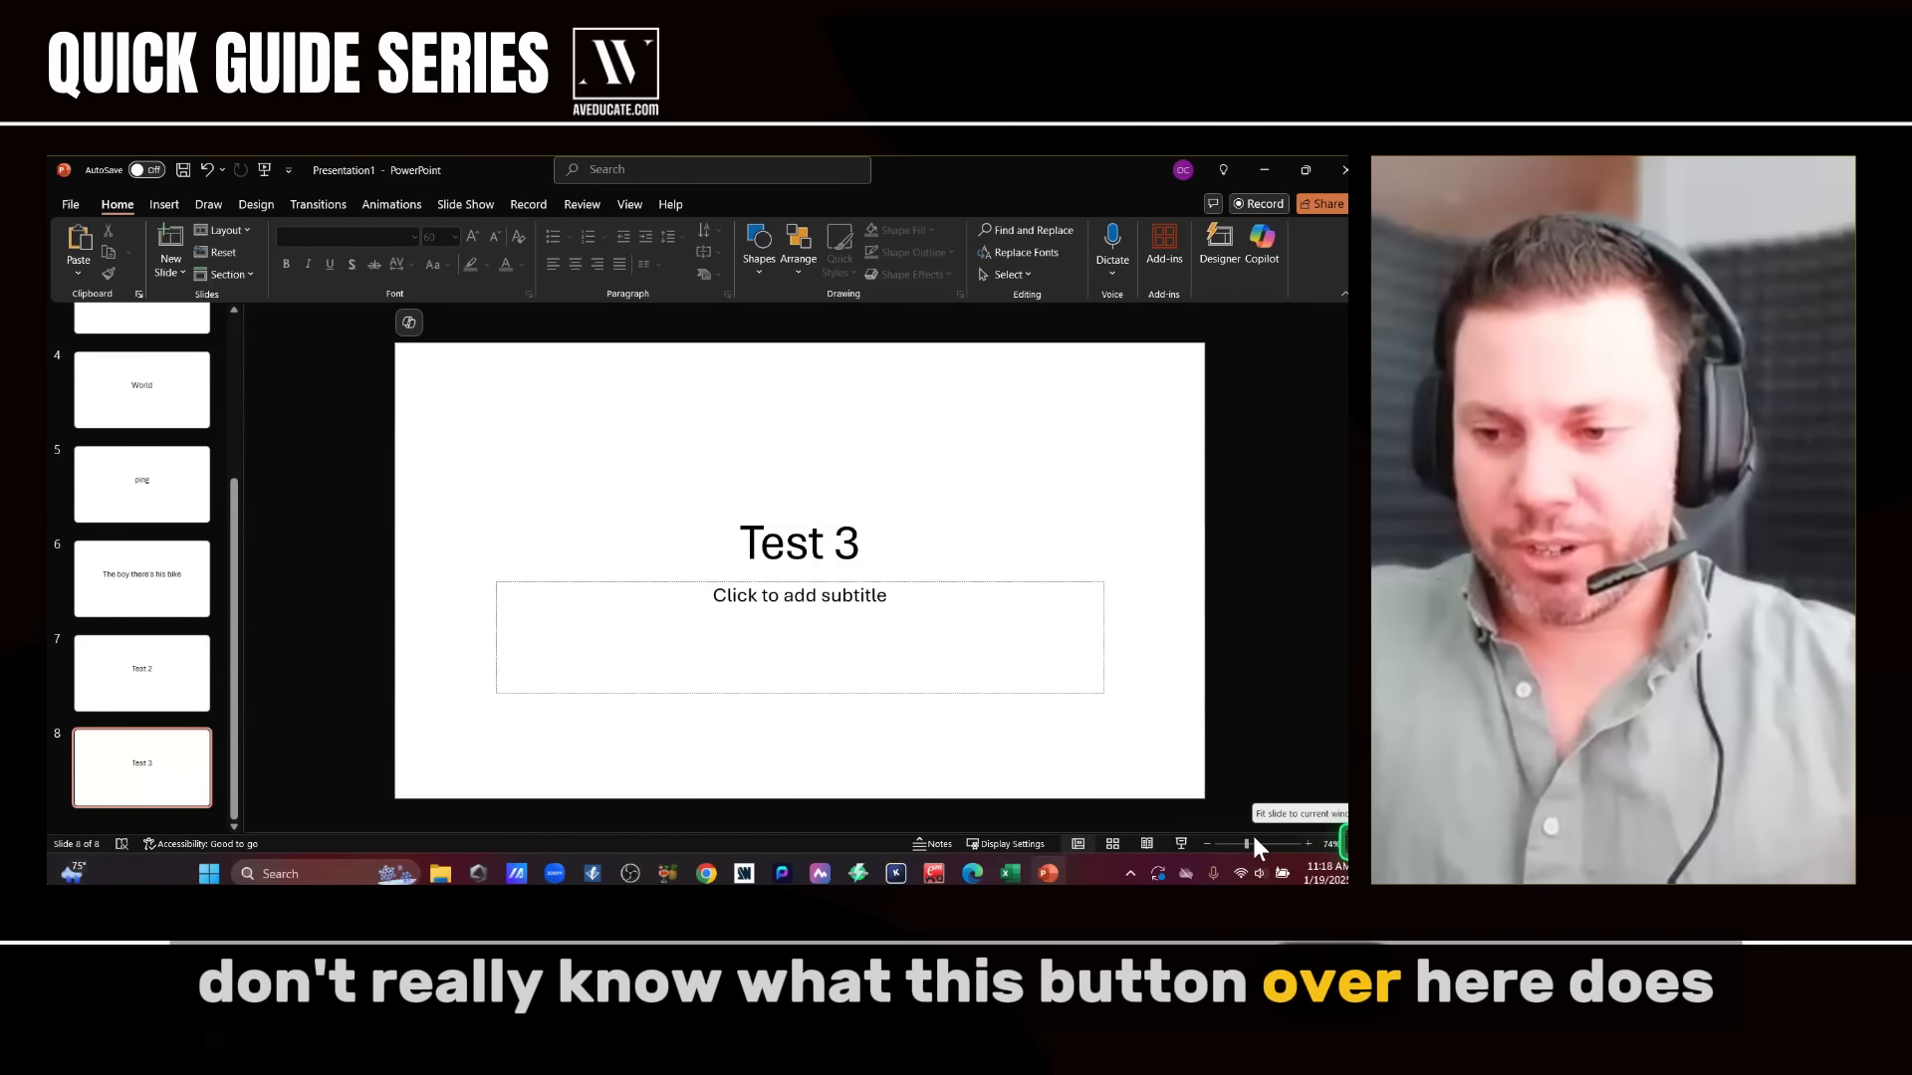
# - Zoom in on the Test 3 slide, select its title text, and fit the slide back to the window
pyautogui.moveTo(1248, 845); pyautogui.dragTo(1270, 845)
pyautogui.click(875, 506)
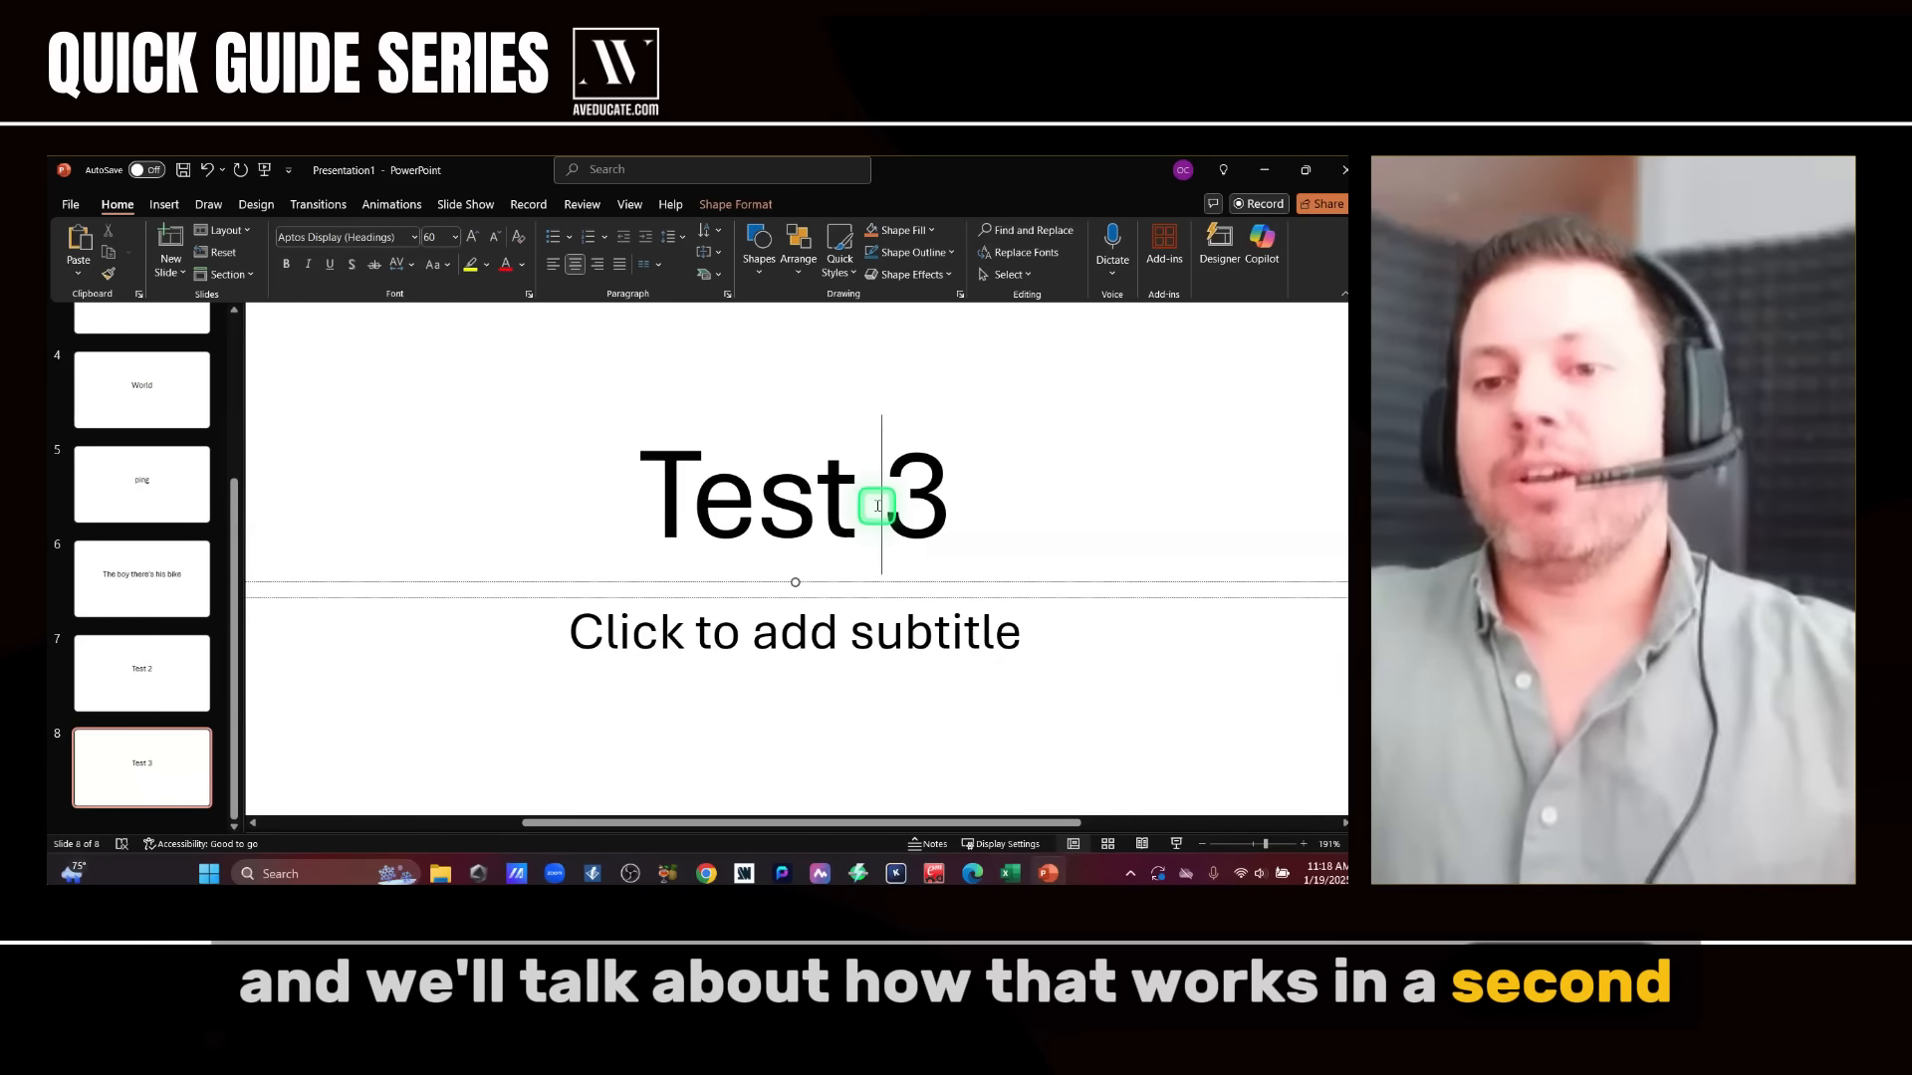
pyautogui.moveTo(917, 521); pyautogui.dragTo(751, 517)
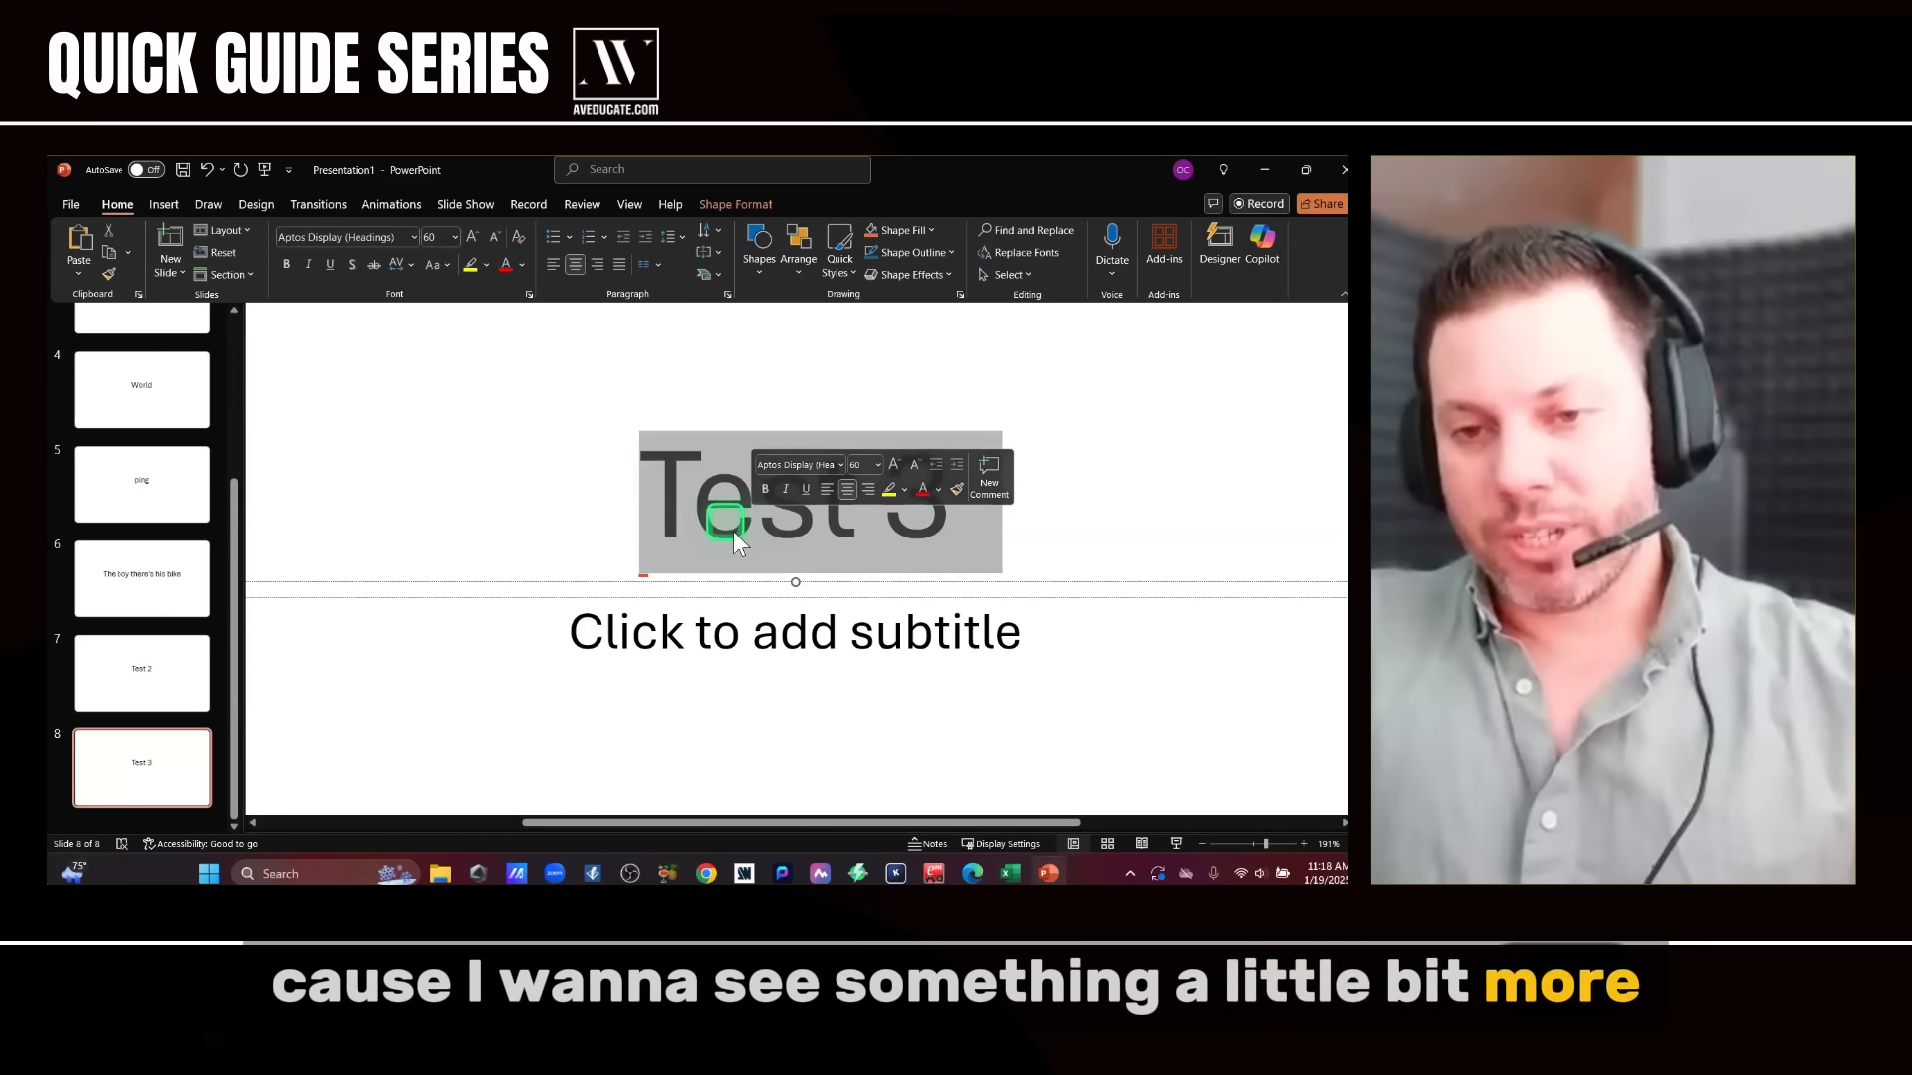
pyautogui.click(1323, 841)
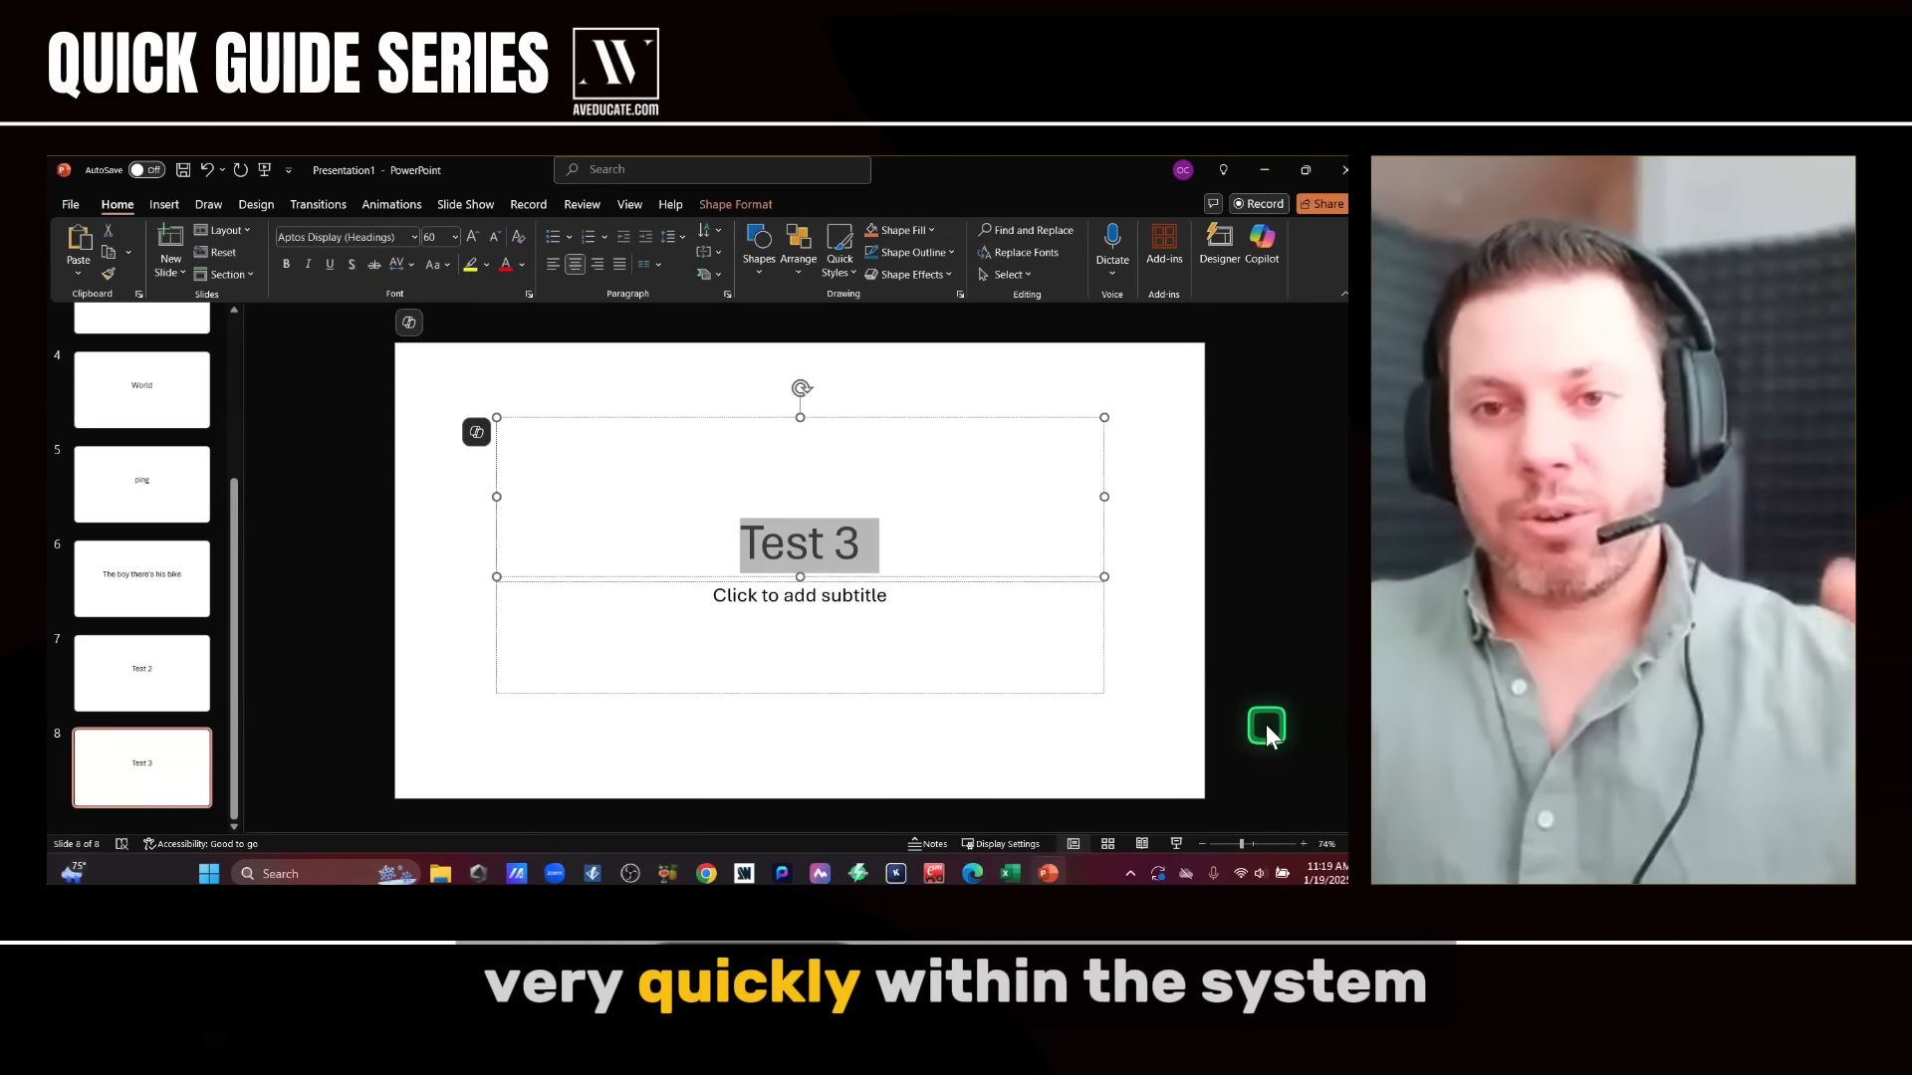
# - Go to the Hello World slide and set up the slide show to loop continuously until Esc
pyautogui.moveTo(226, 576); pyautogui.dragTo(223, 354)
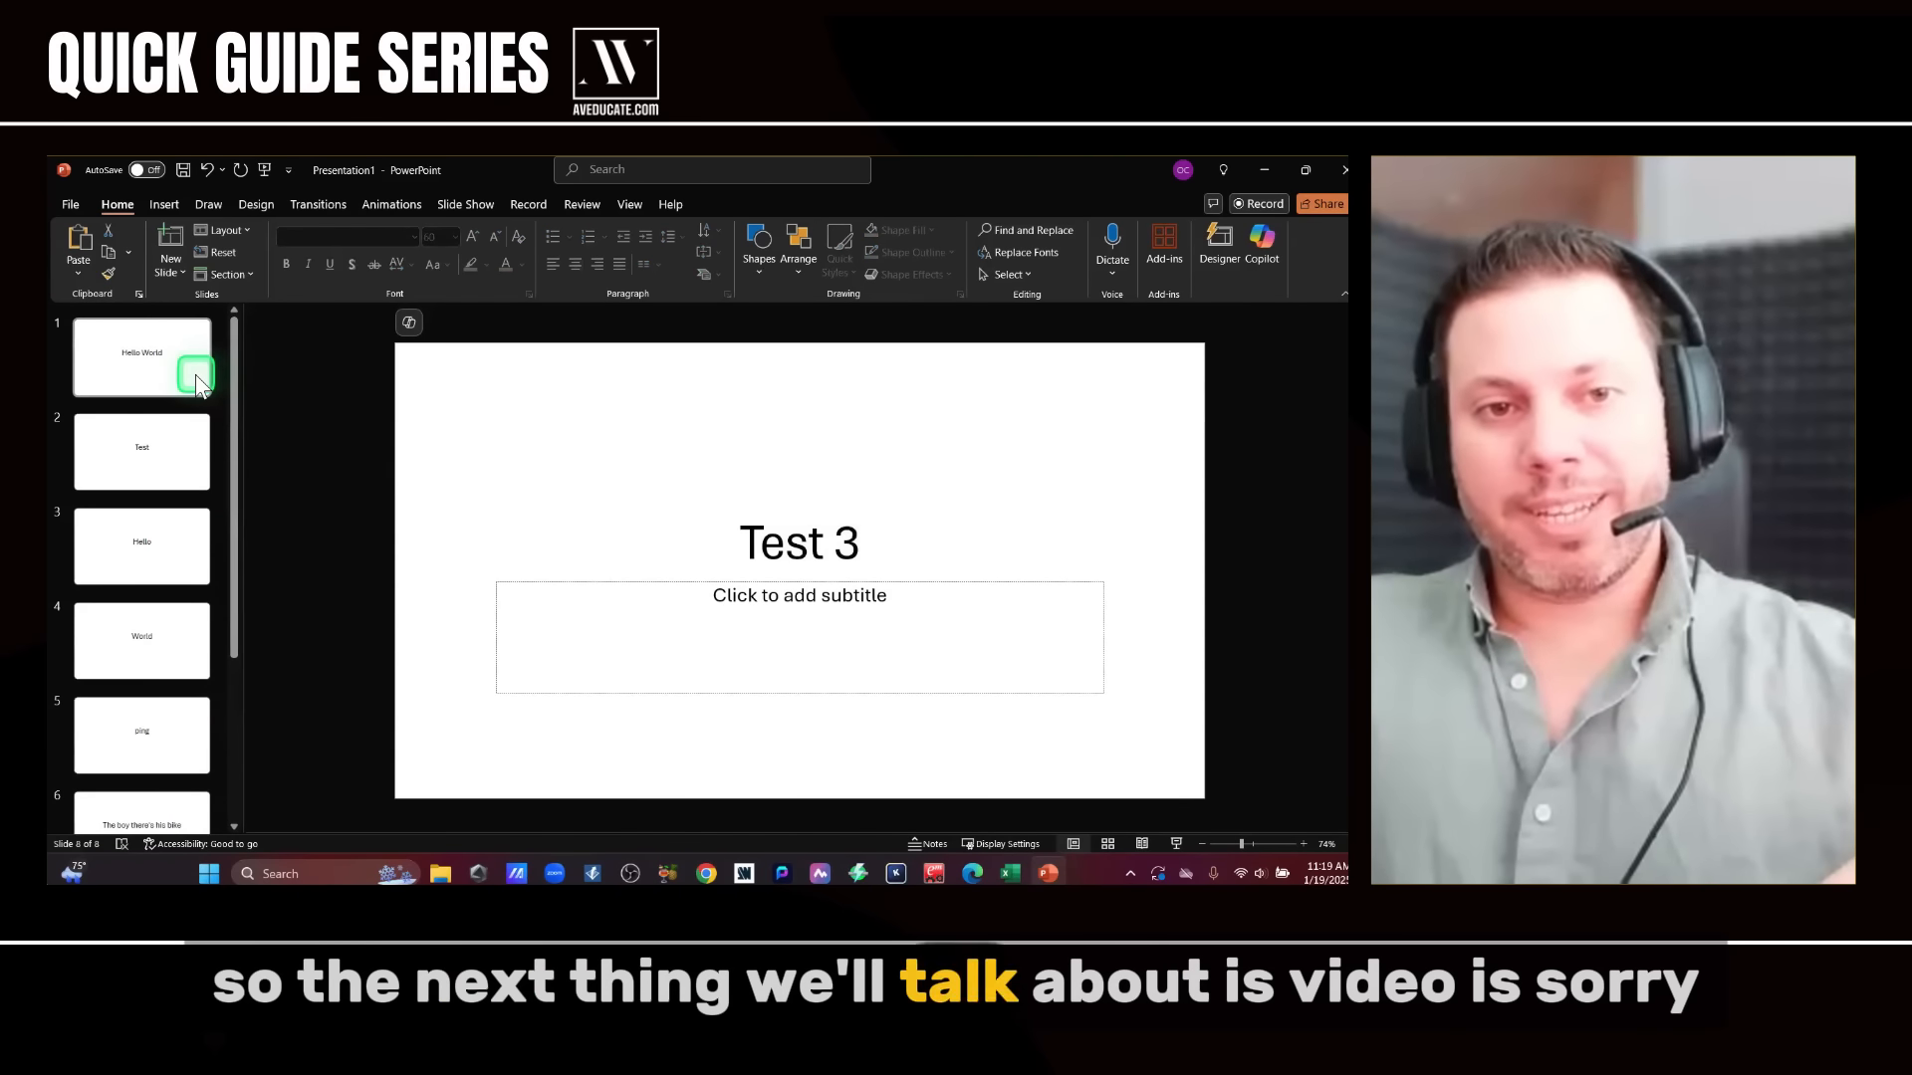
pyautogui.click(195, 375)
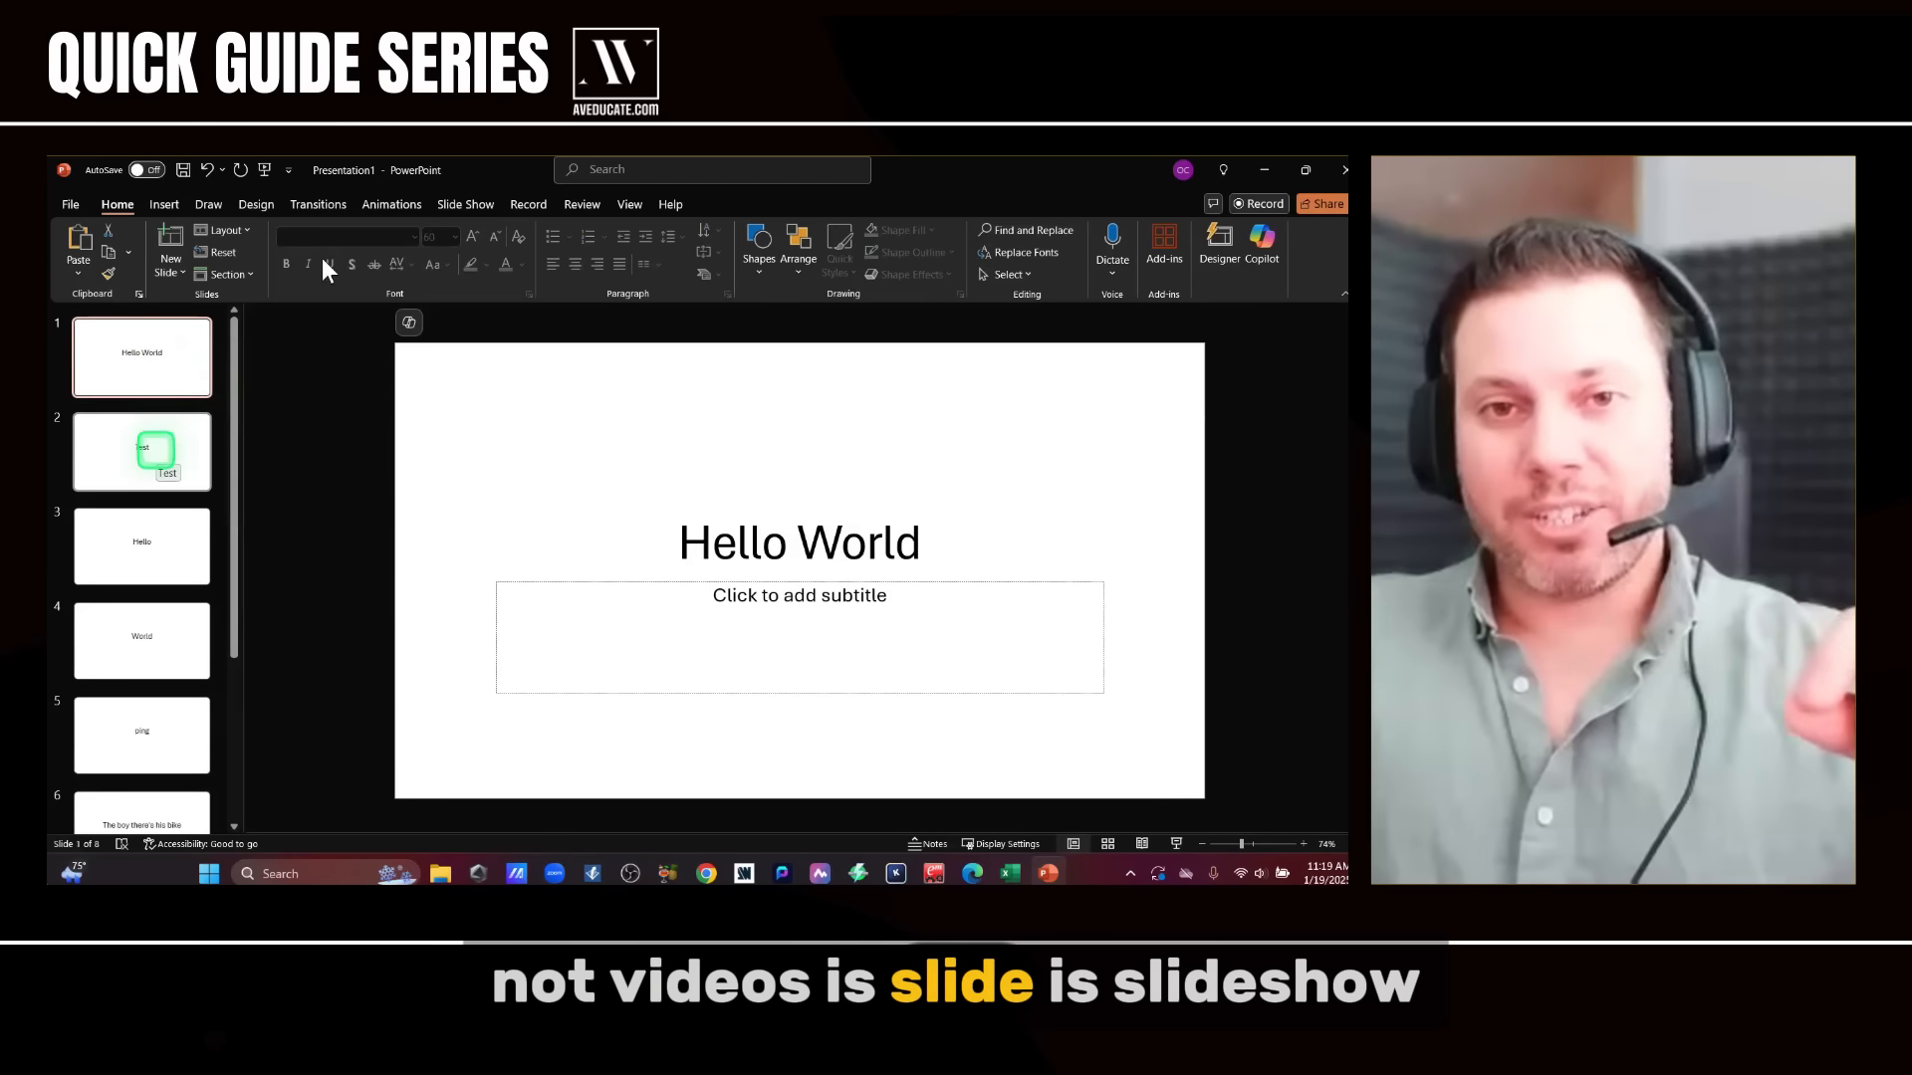
pyautogui.click(448, 204)
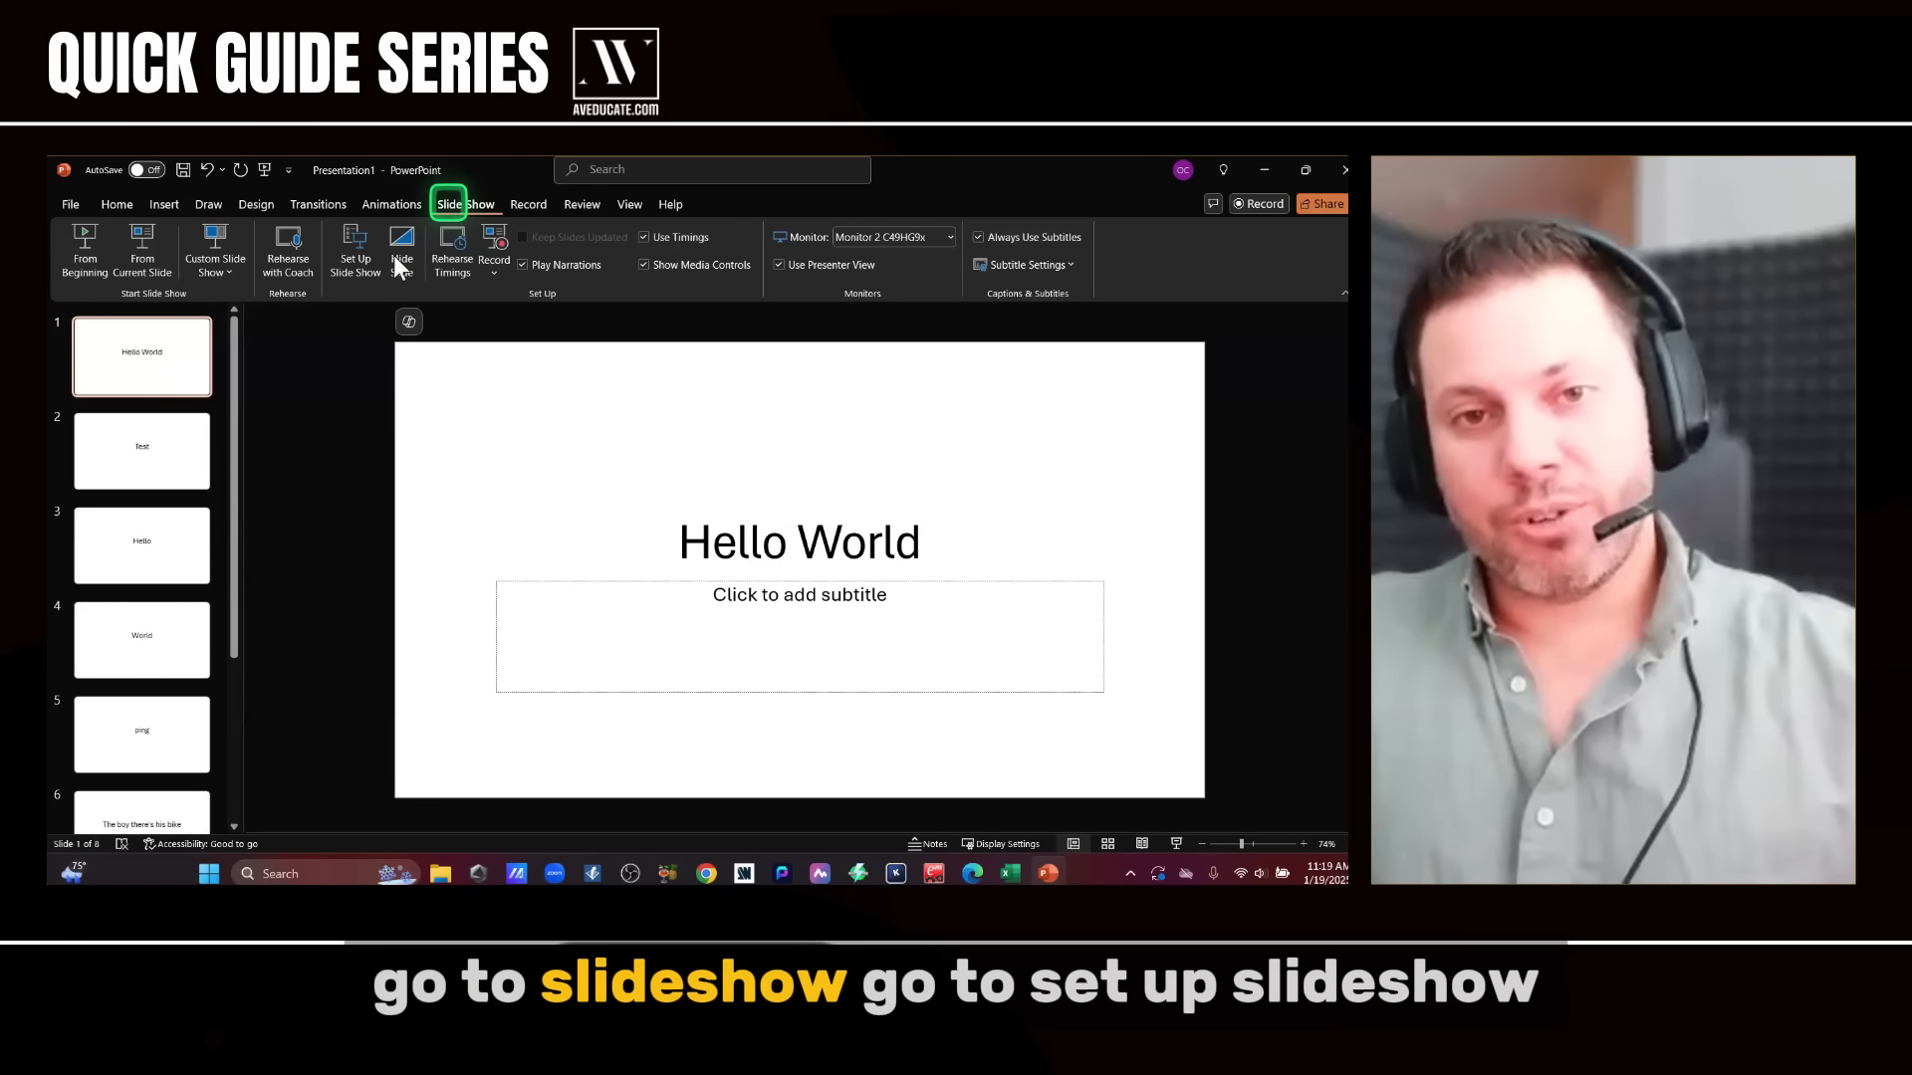
pyautogui.click(357, 270)
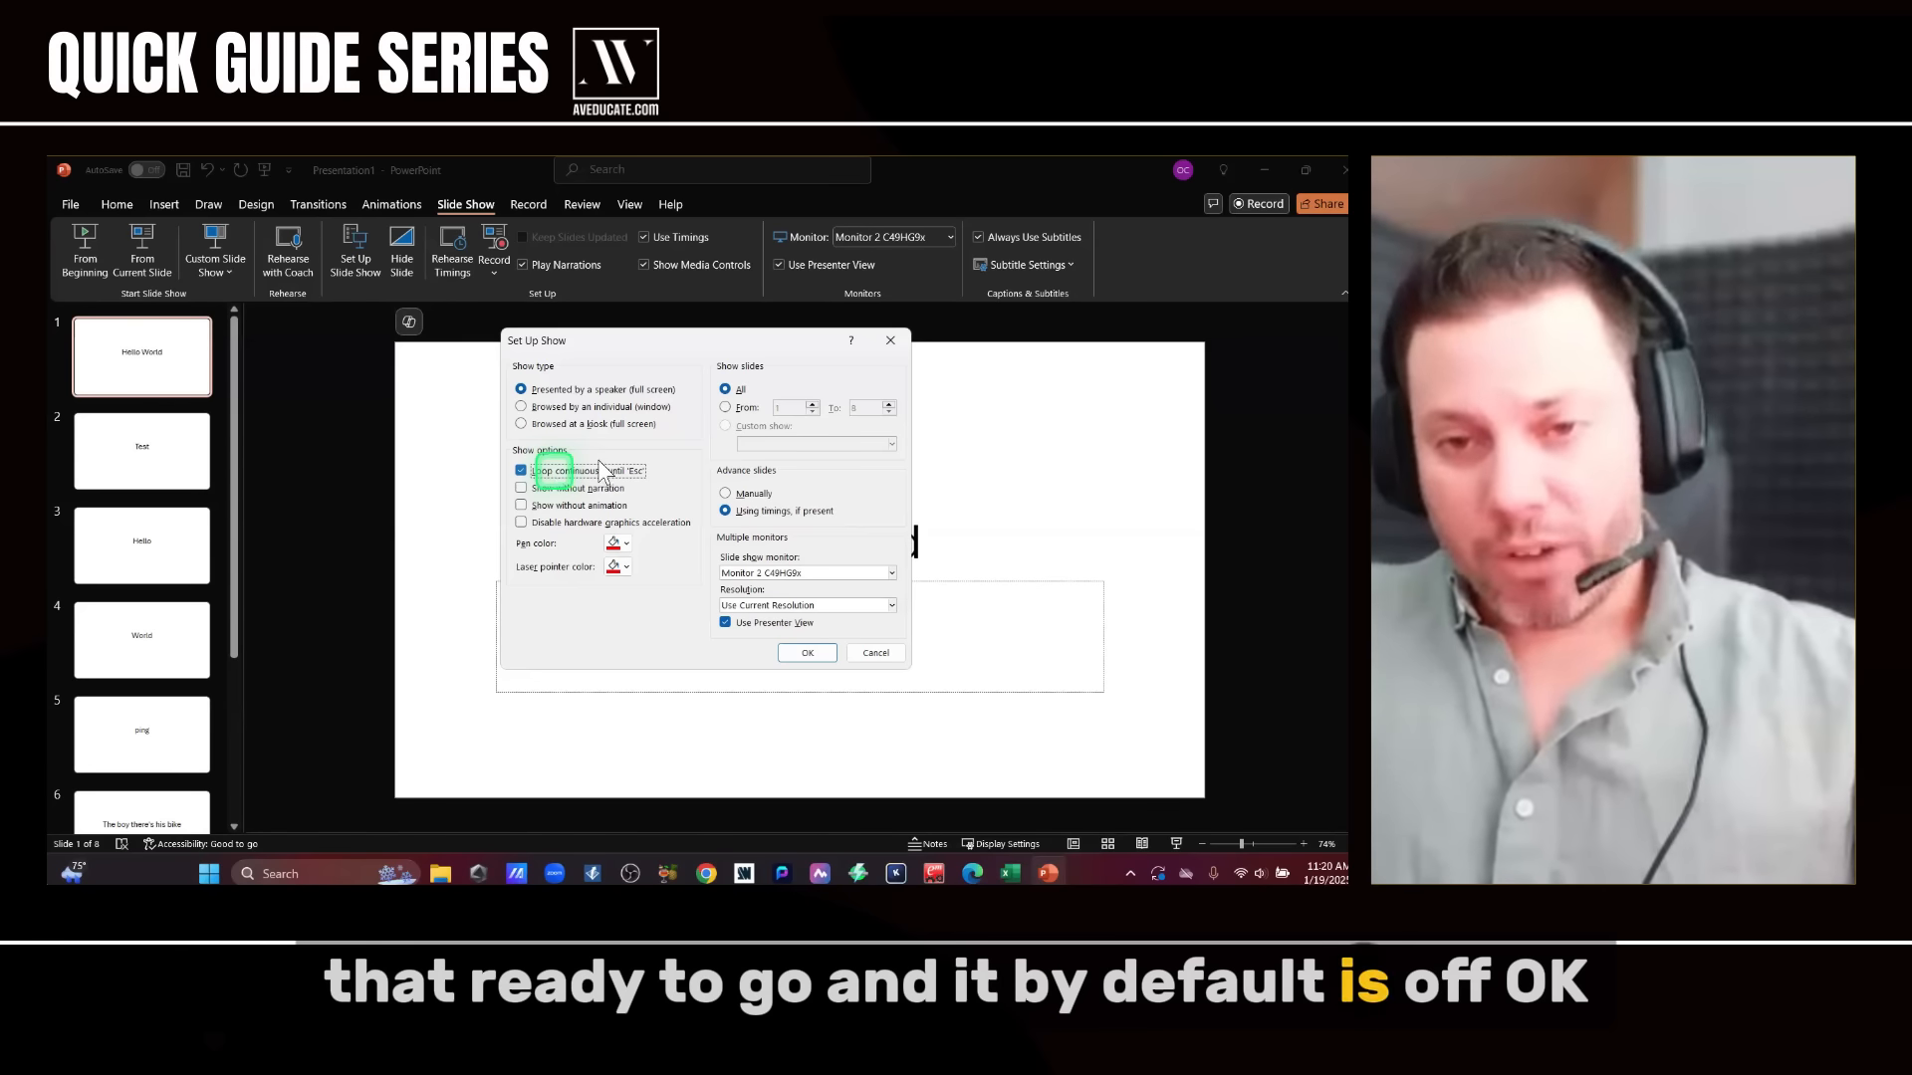
pyautogui.click(812, 658)
# - Apply the light-wood Organic theme to the presentation and switch it to its dark brown wood variant
pyautogui.scroll(-4, 324, 512)
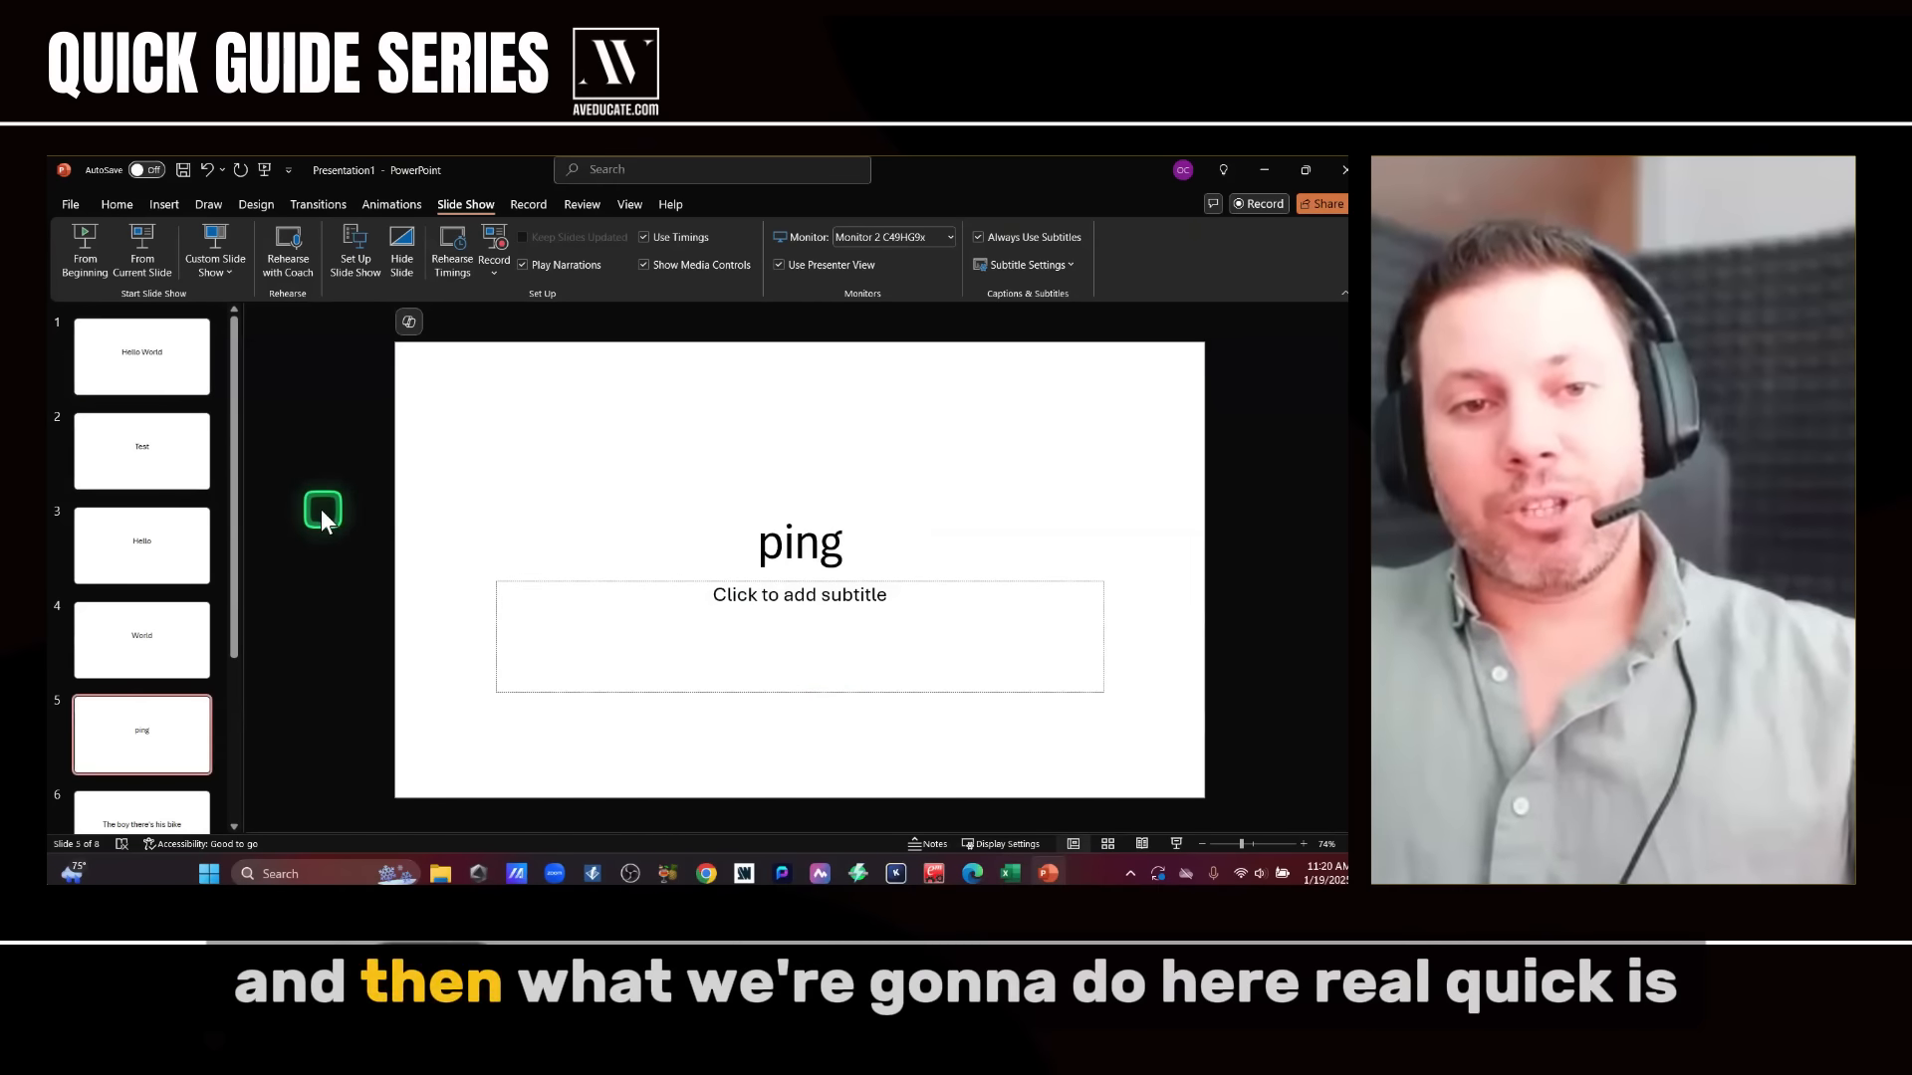
pyautogui.scroll(4, 323, 510)
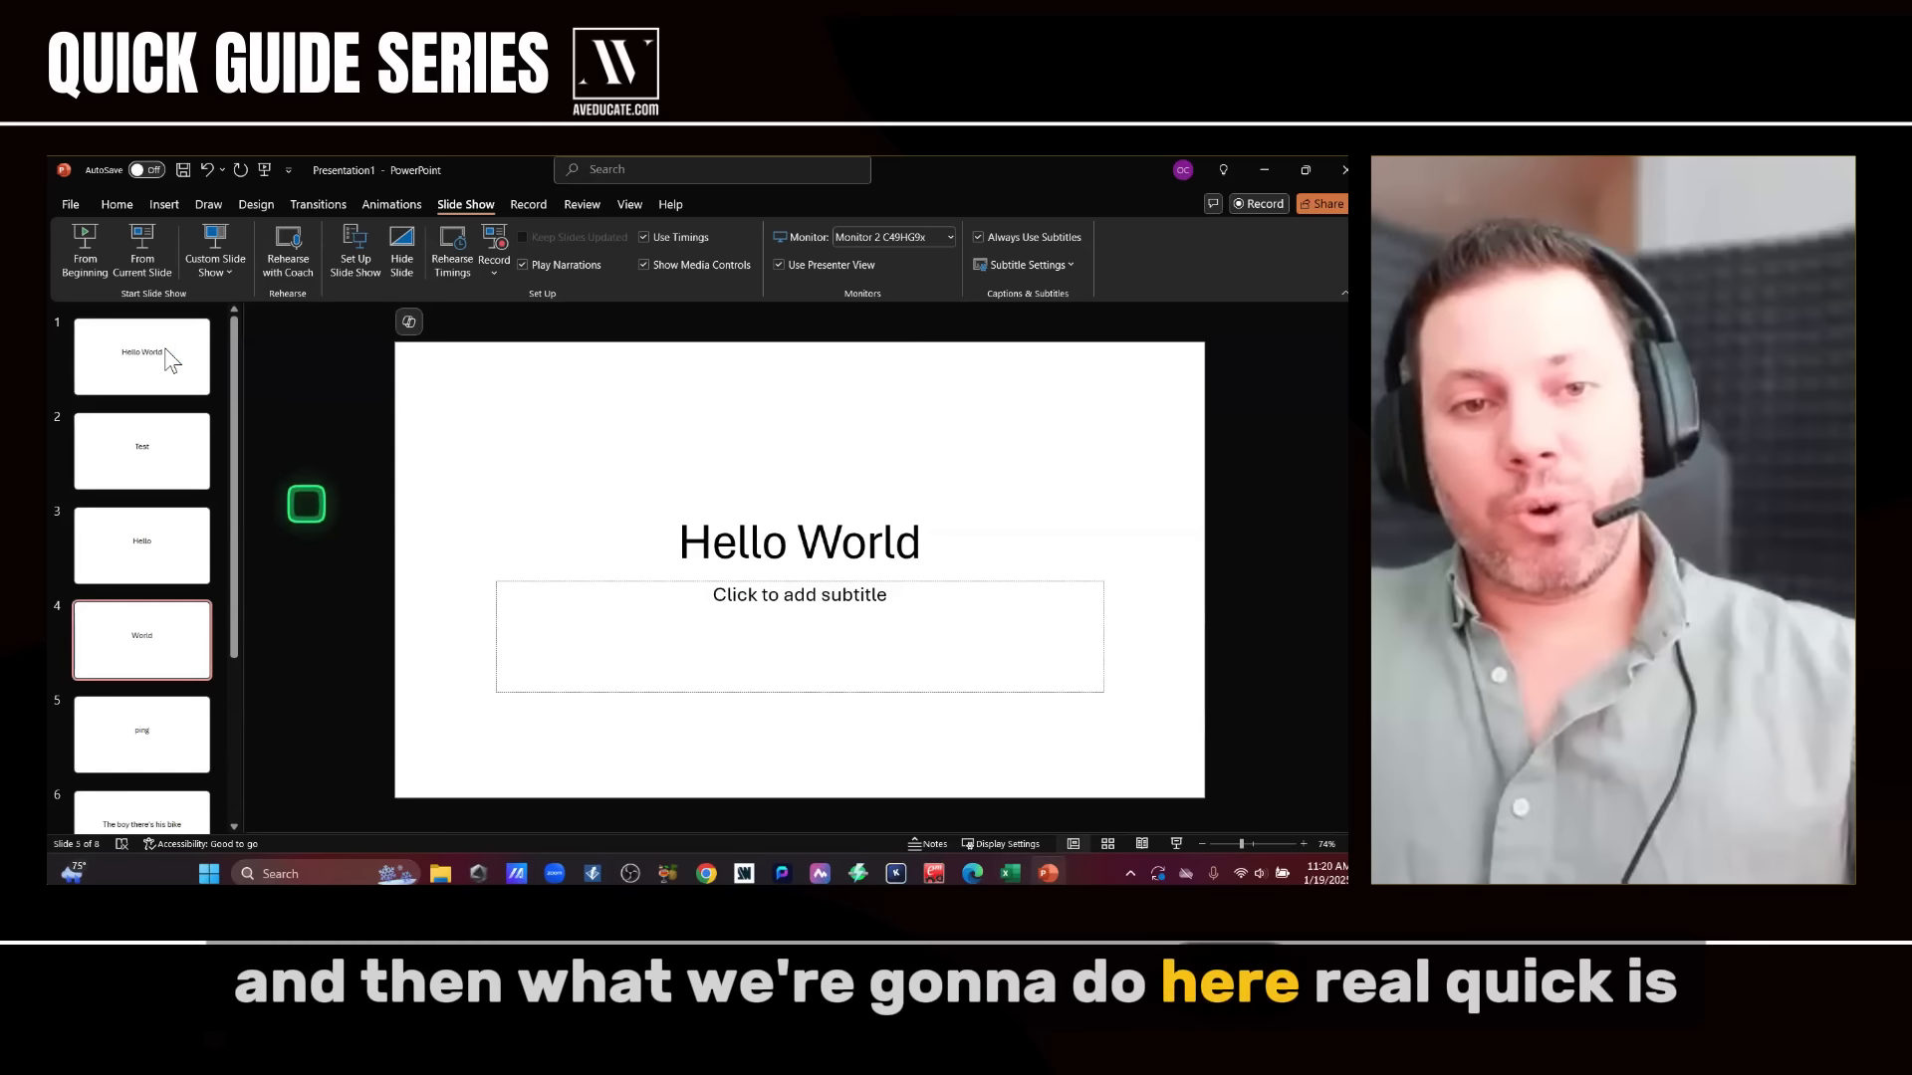
pyautogui.click(244, 205)
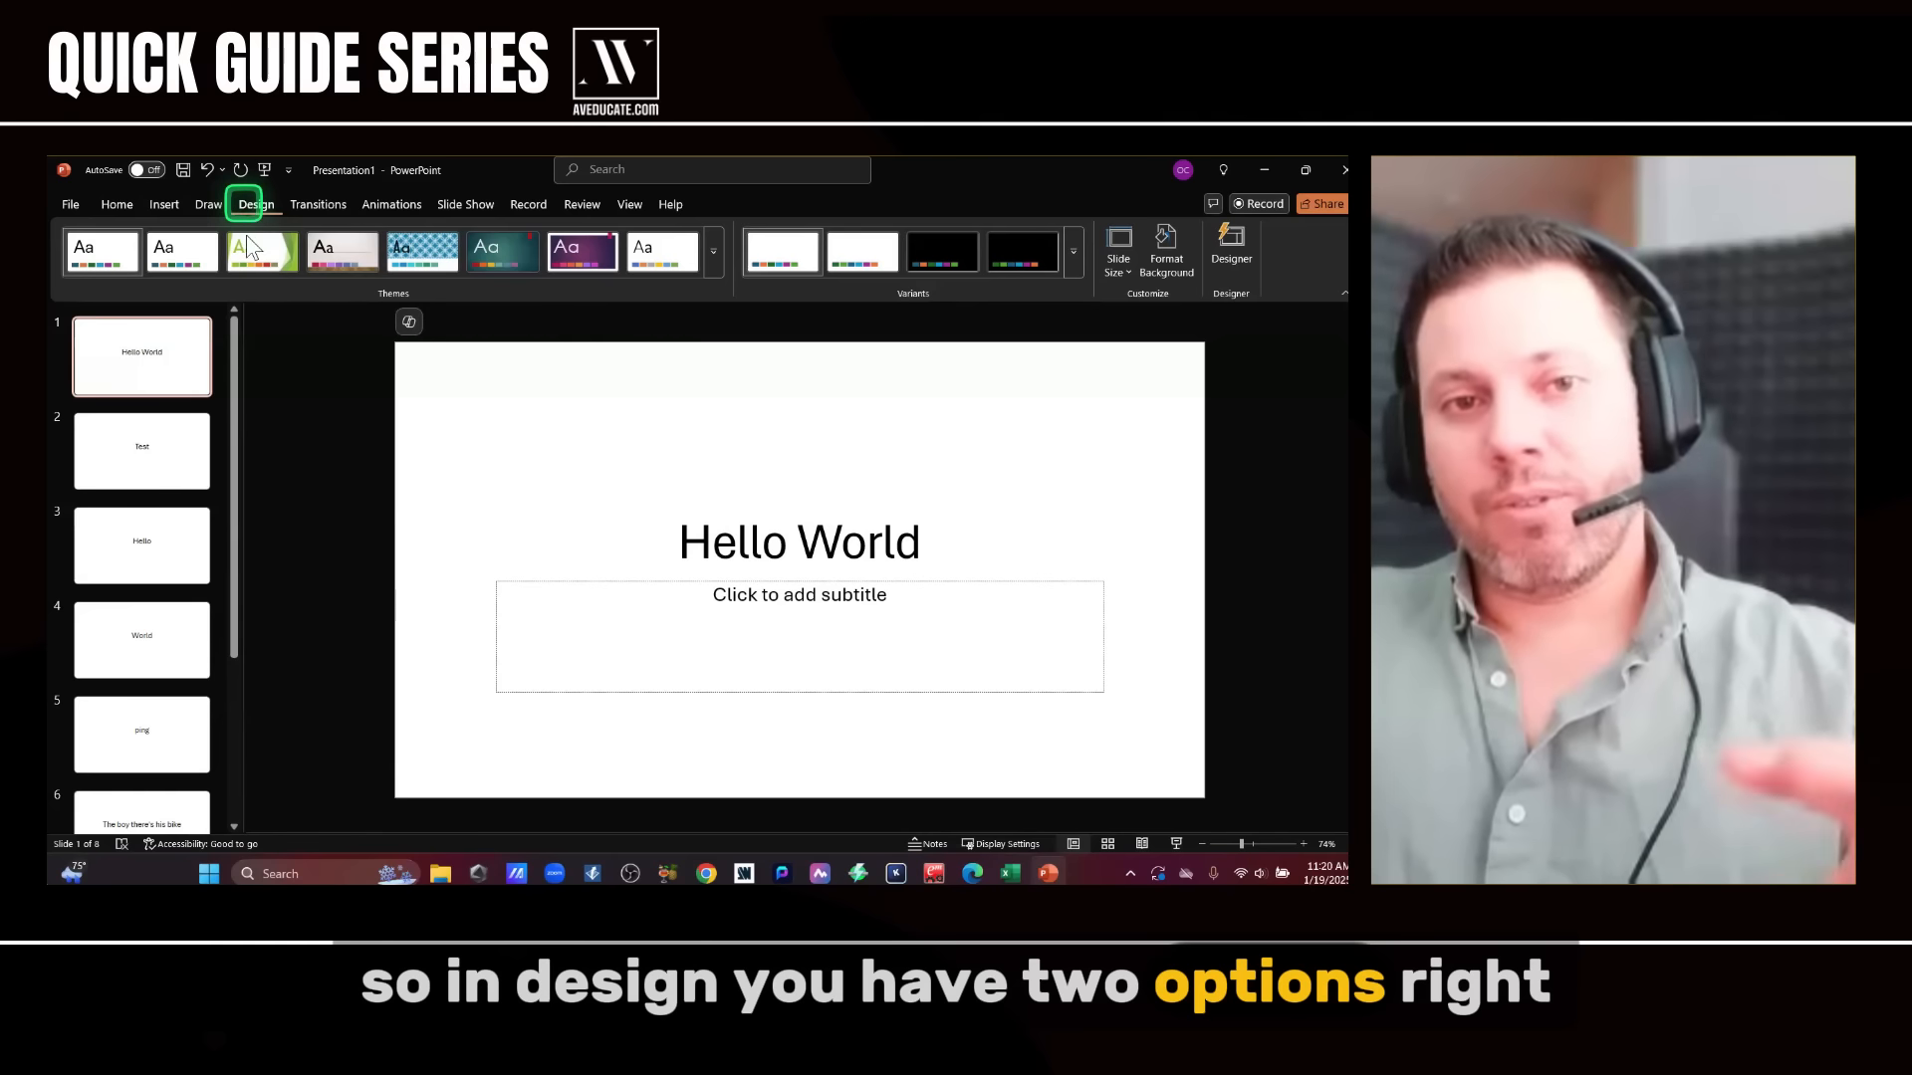
pyautogui.click(716, 267)
pyautogui.moveTo(713, 313); pyautogui.dragTo(727, 367)
pyautogui.click(676, 410)
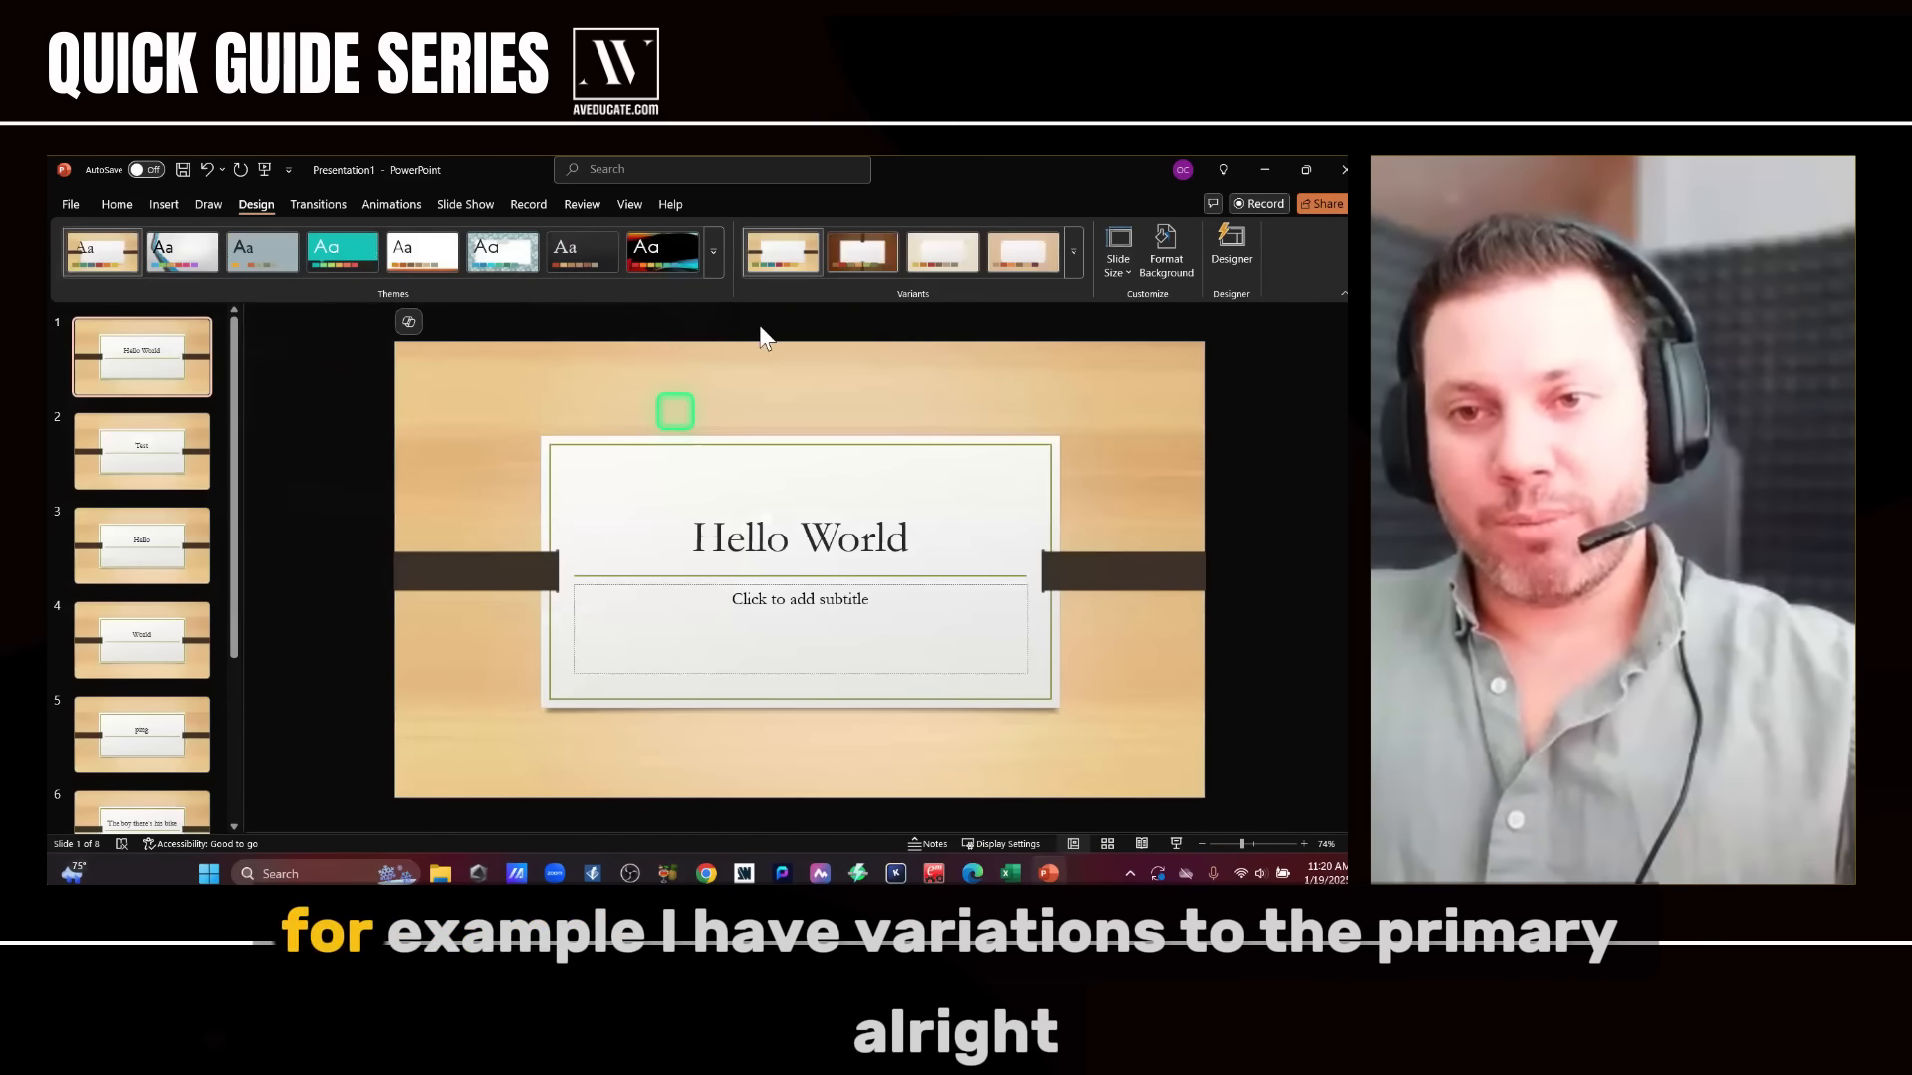
pyautogui.click(887, 259)
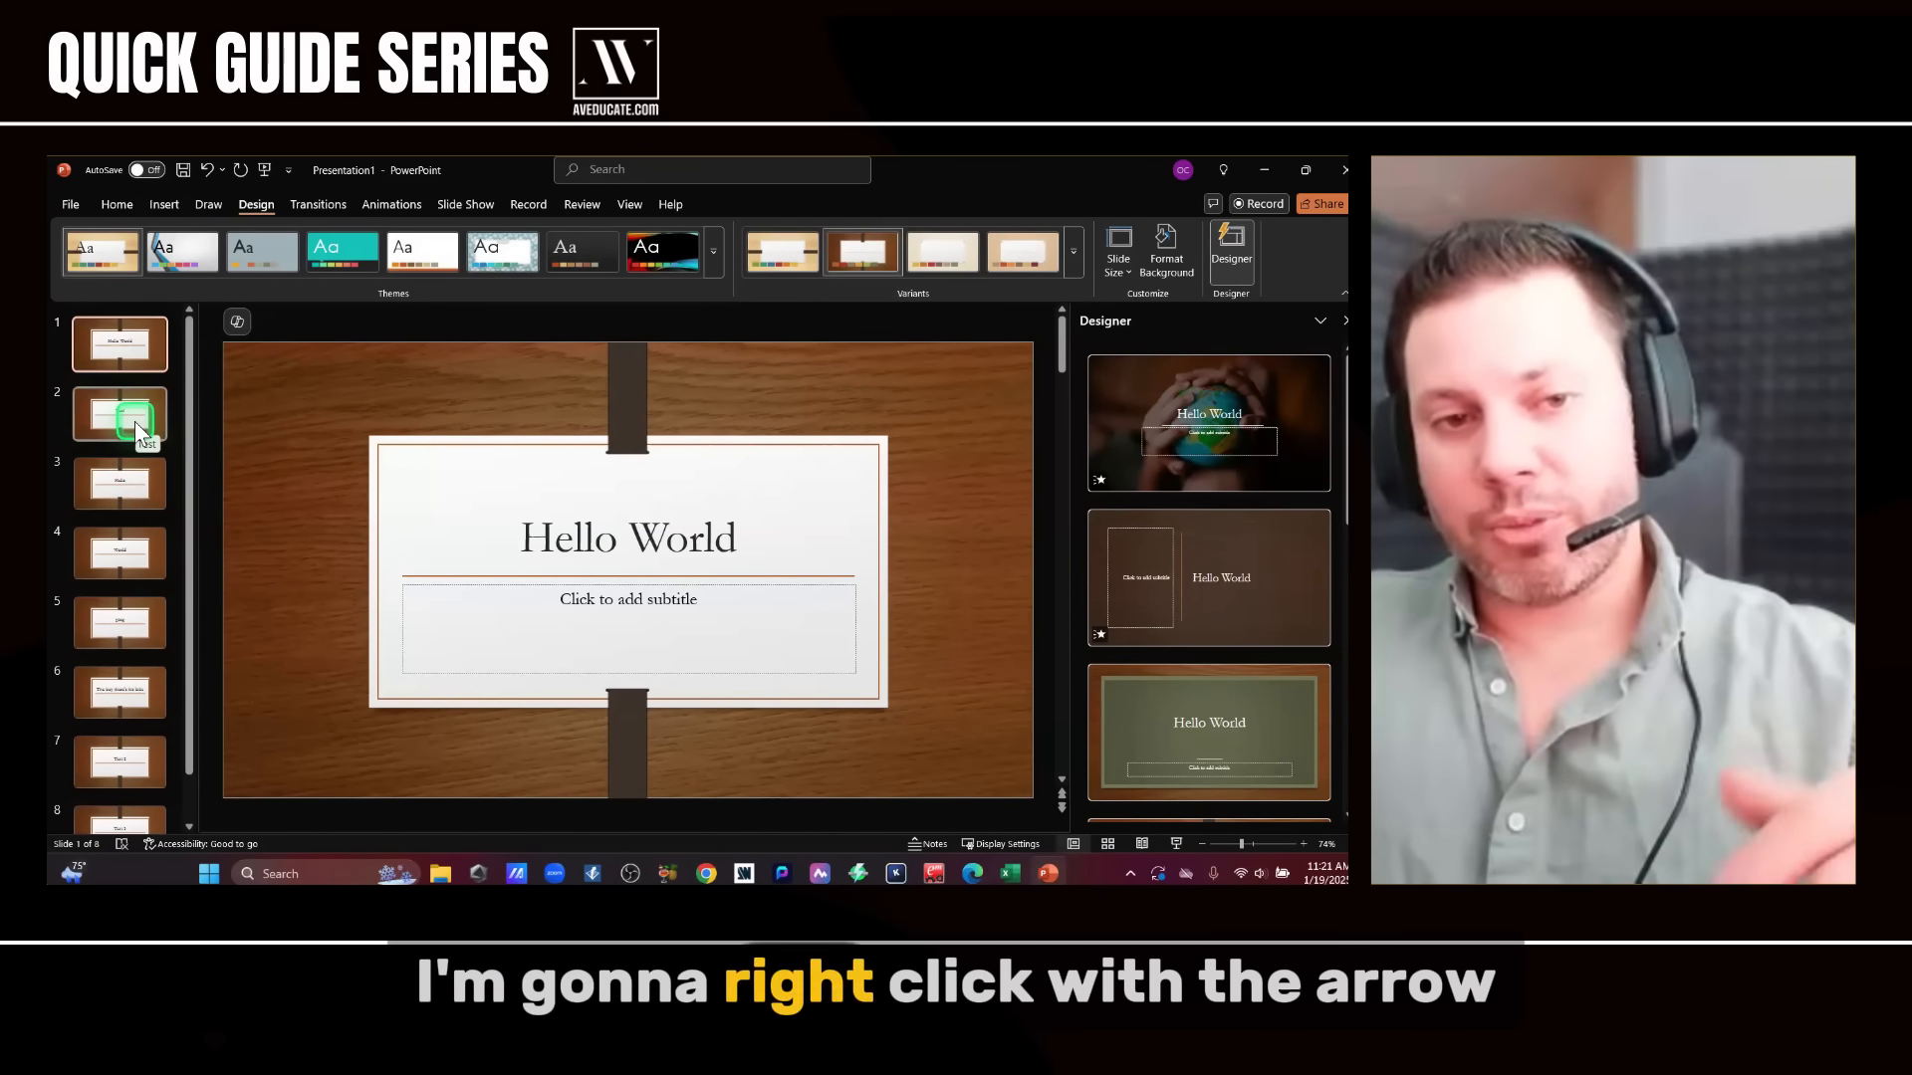
# - Change the layout of slide 2 to Content with Caption
pyautogui.rightClick(135, 421)
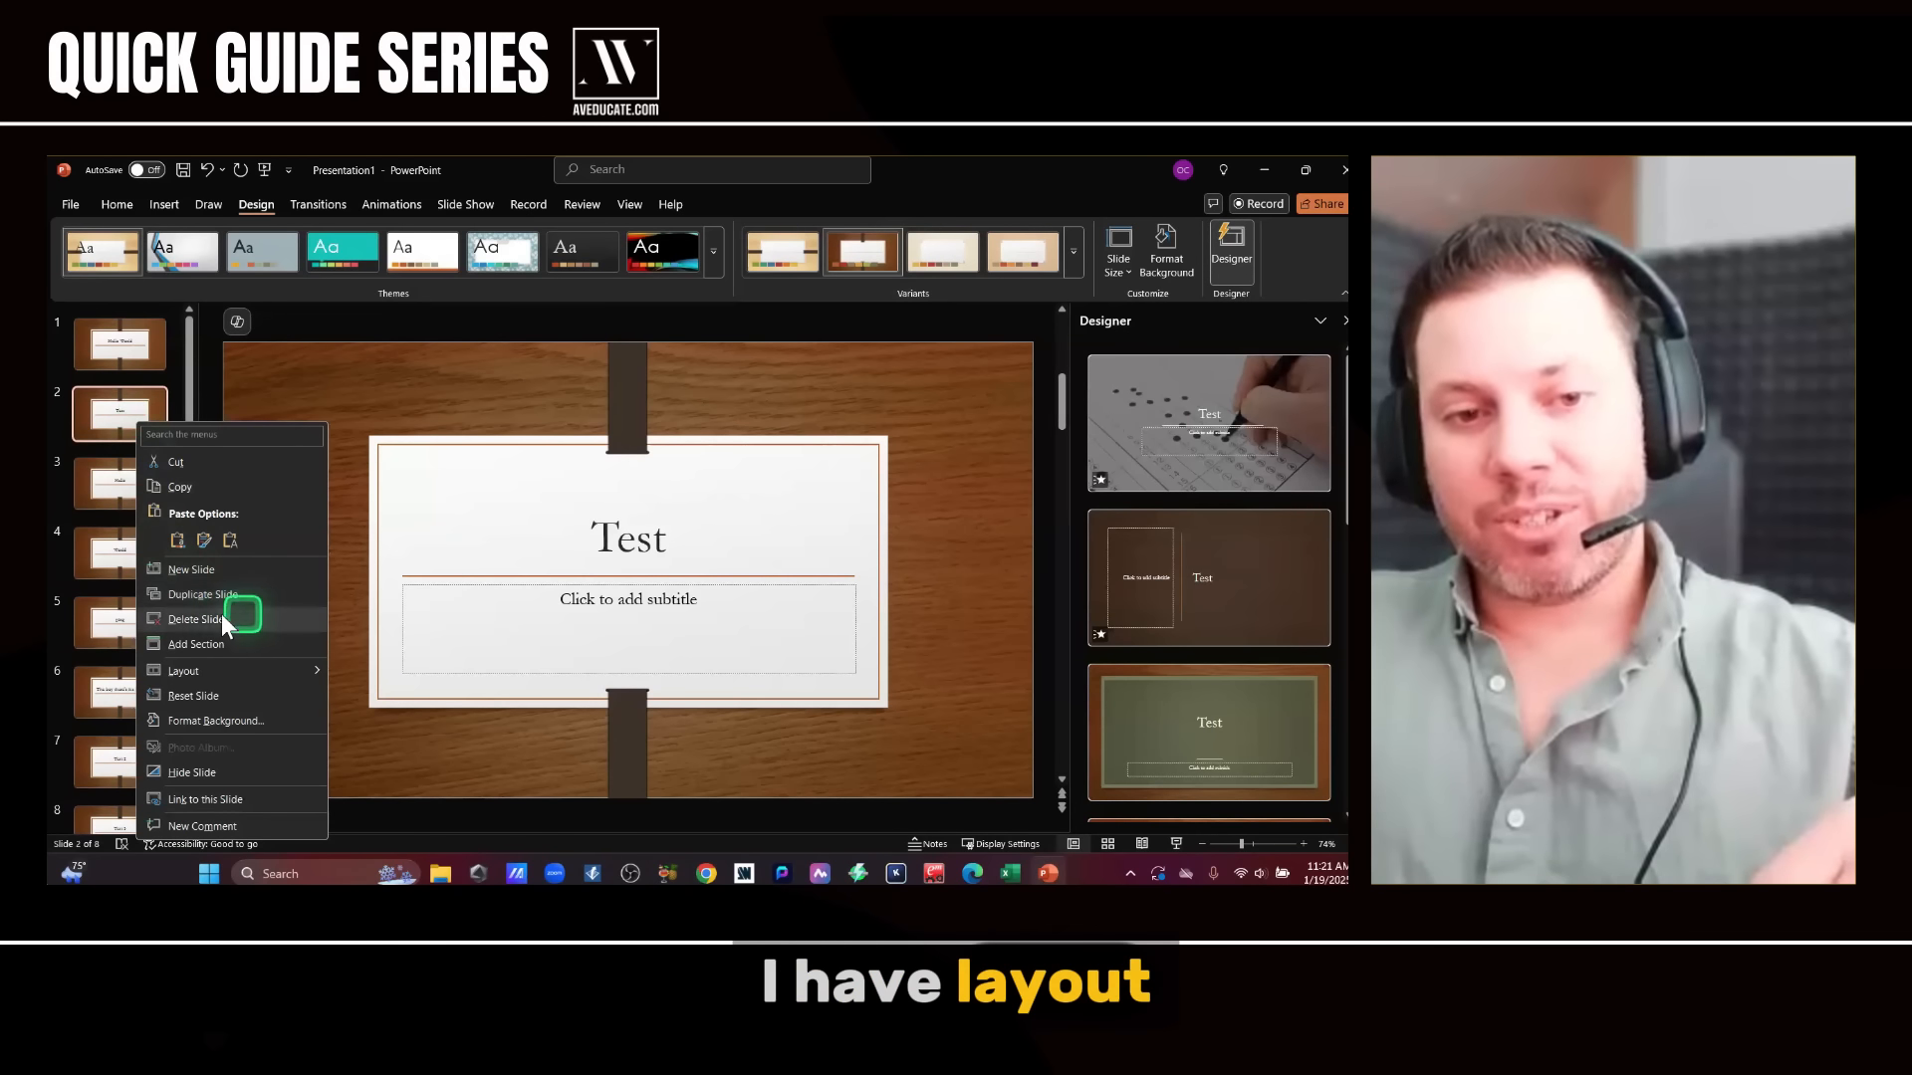
pyautogui.moveTo(262, 678)
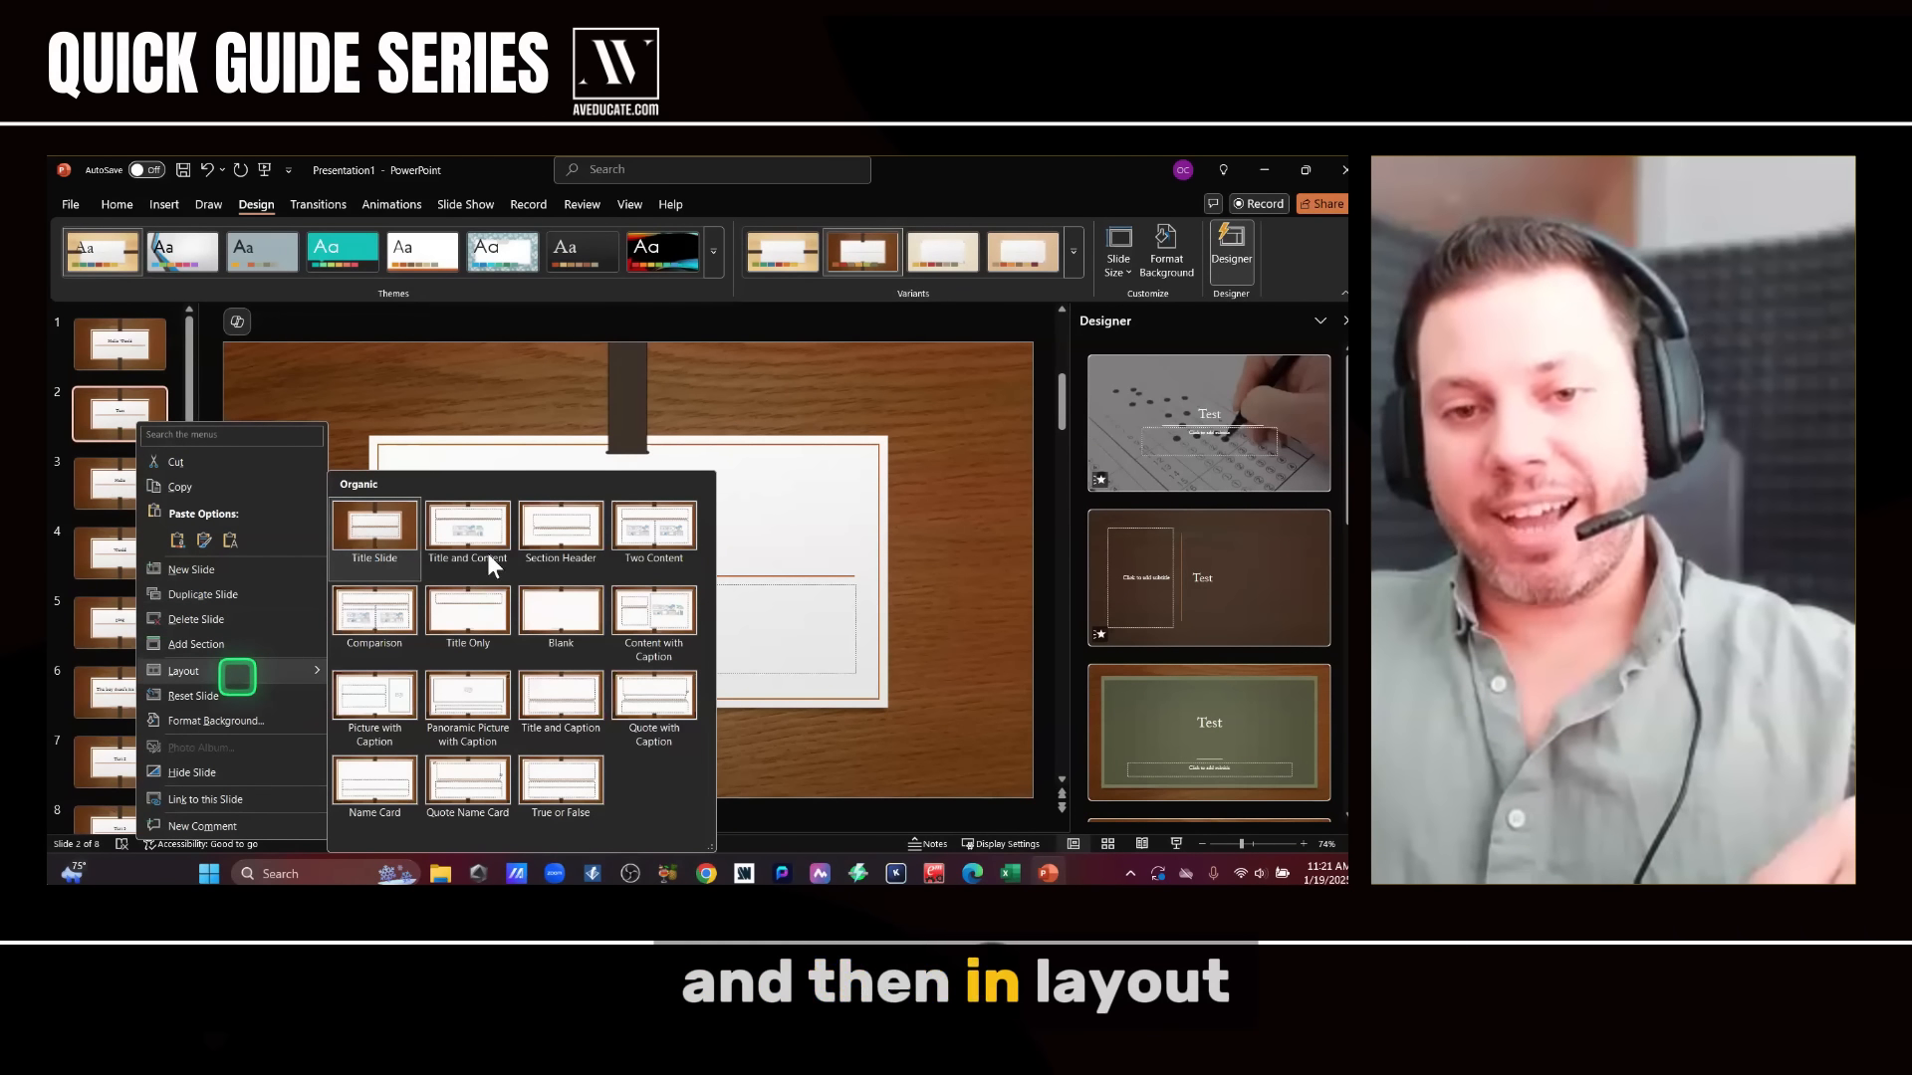
pyautogui.click(637, 609)
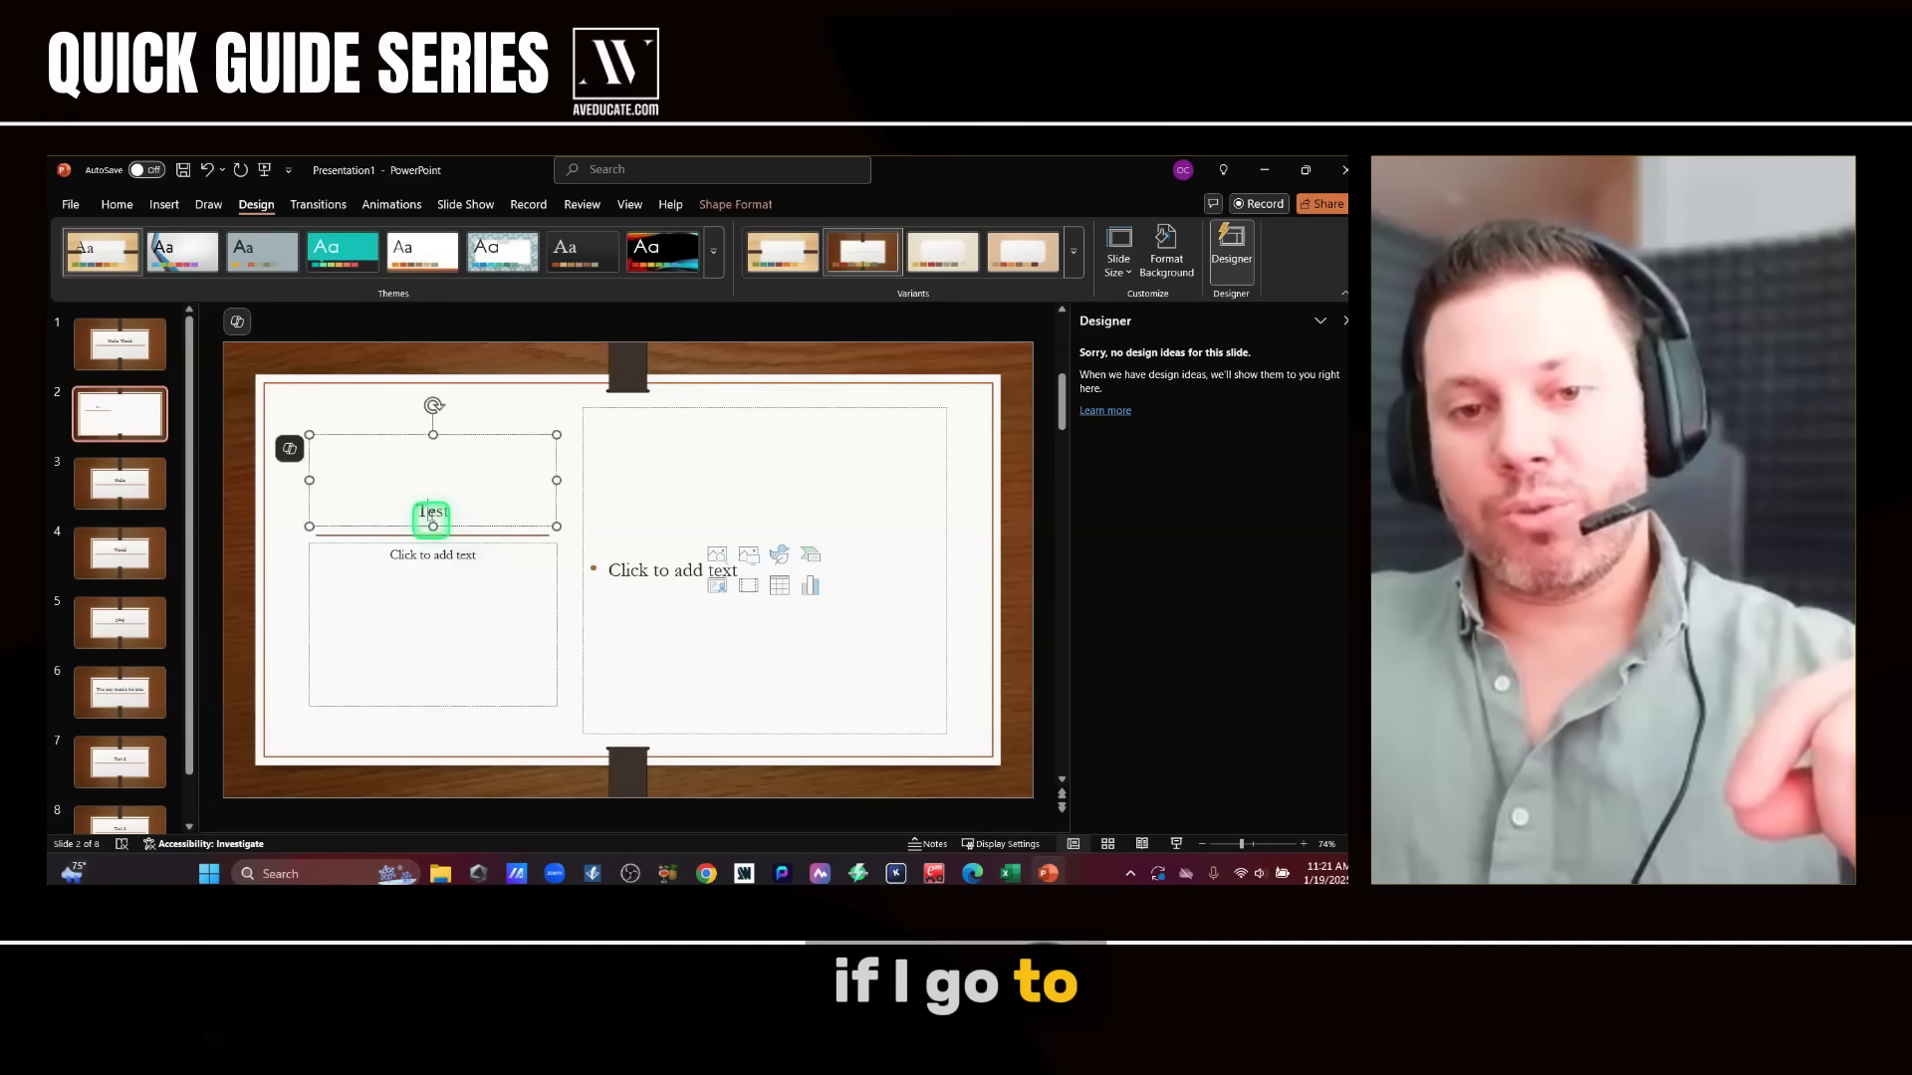
# - Enter "TEST OF" in slide 2's caption text and replace its title with "PUPPIES ARE GREAT"
pyautogui.click(427, 562)
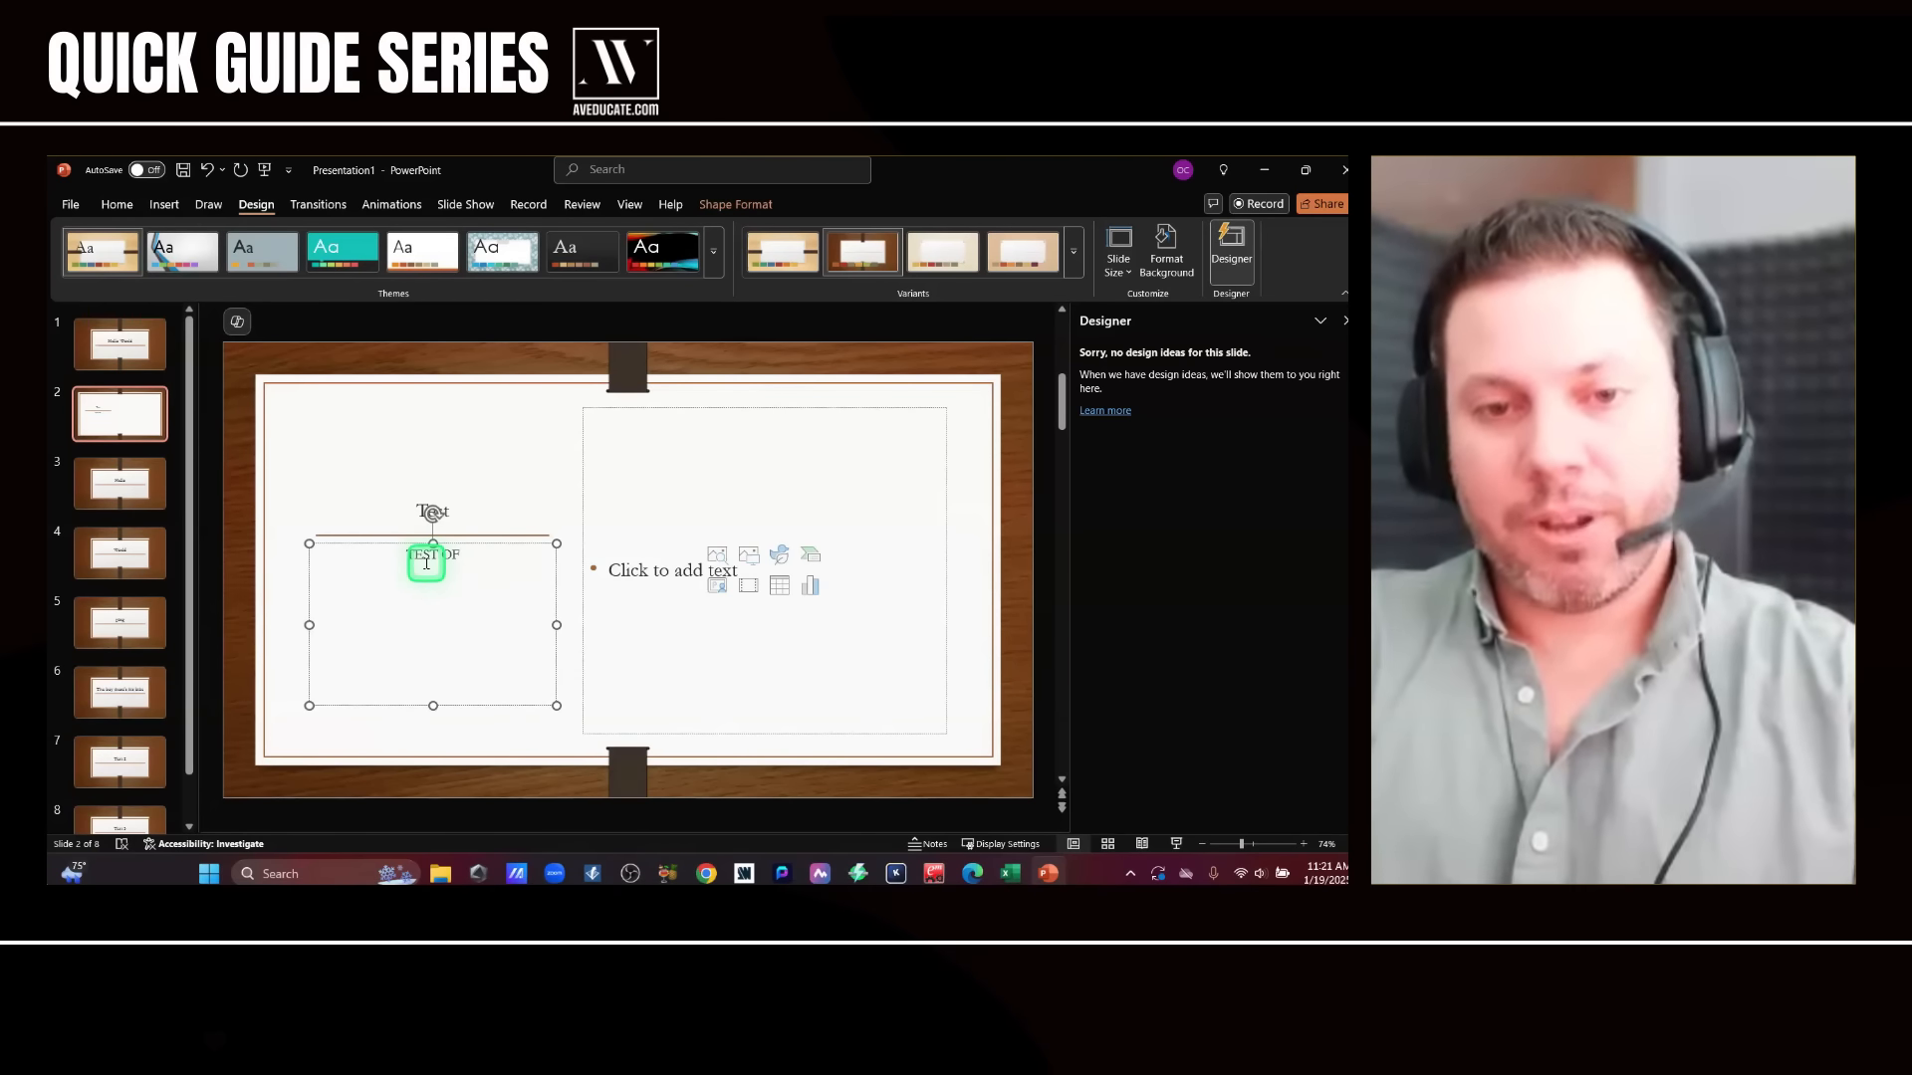
pyautogui.doubleClick(435, 511)
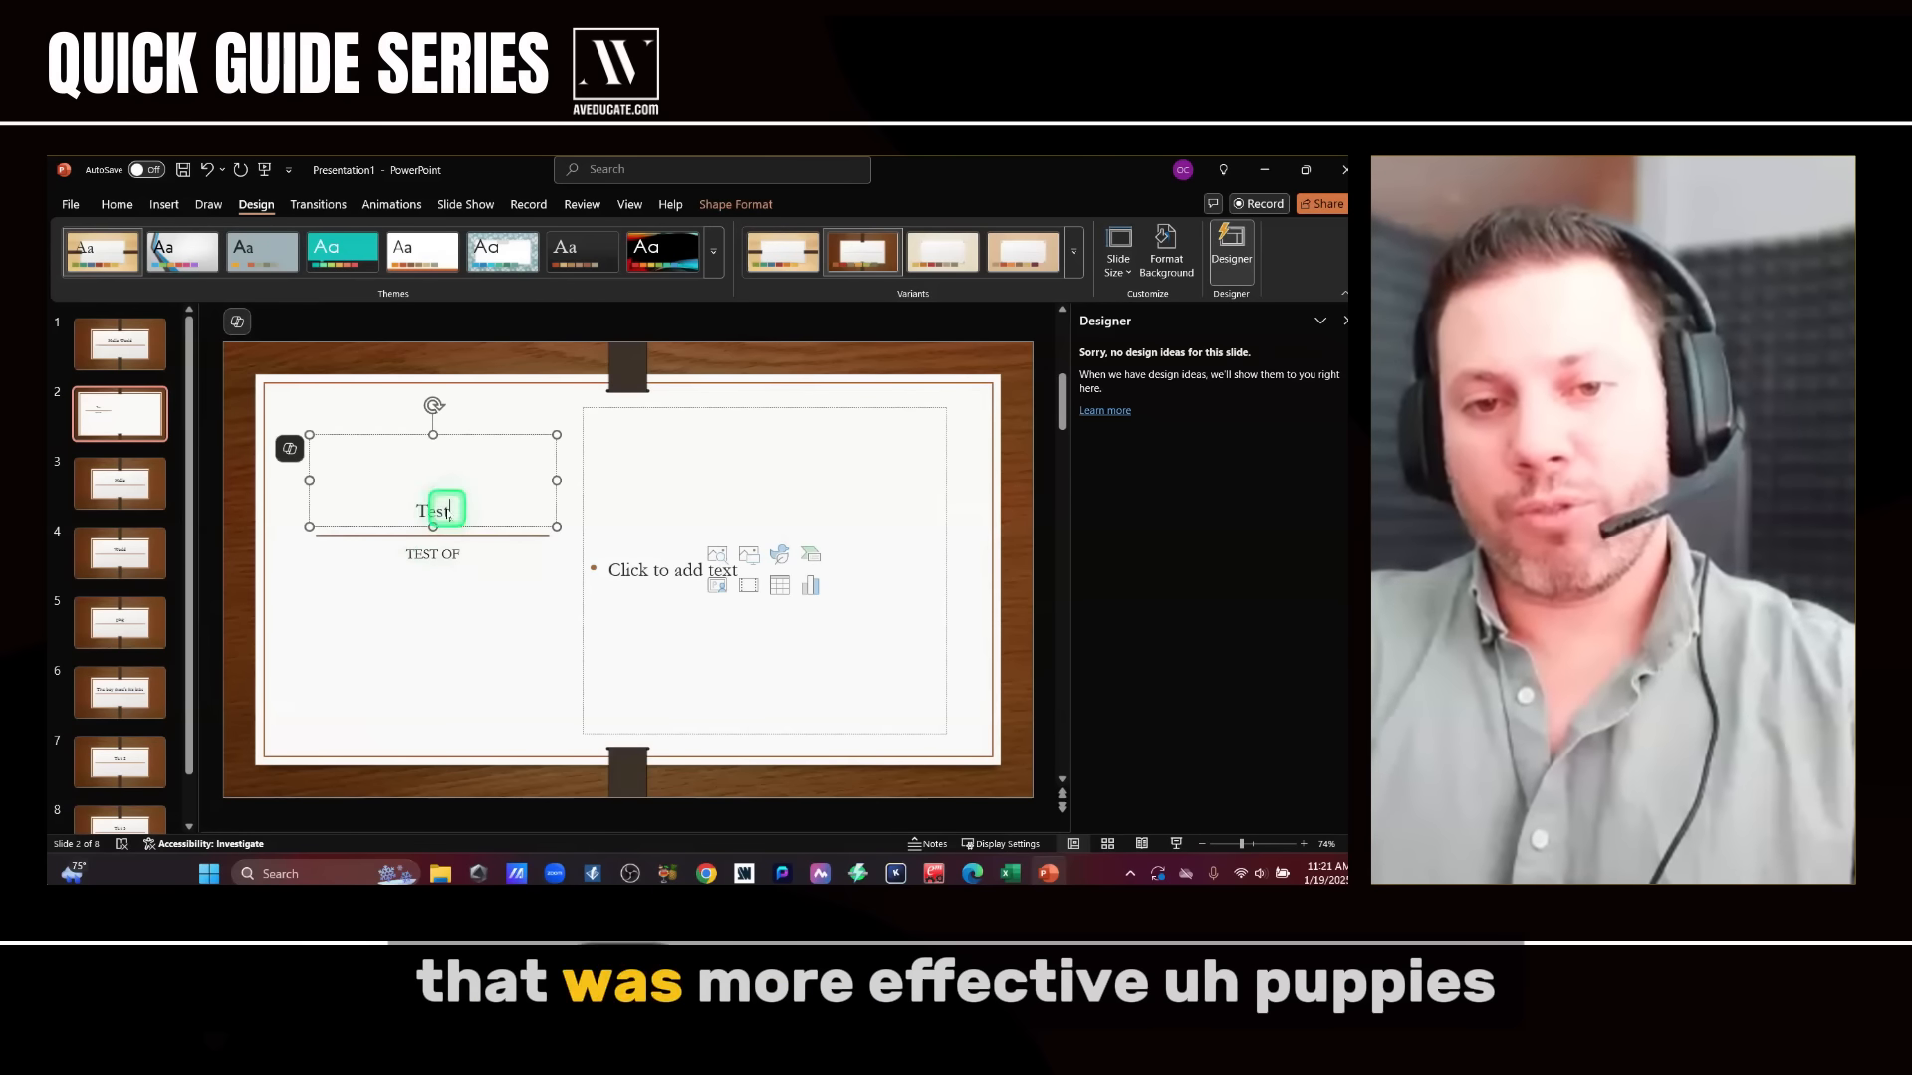
pyautogui.write('P')
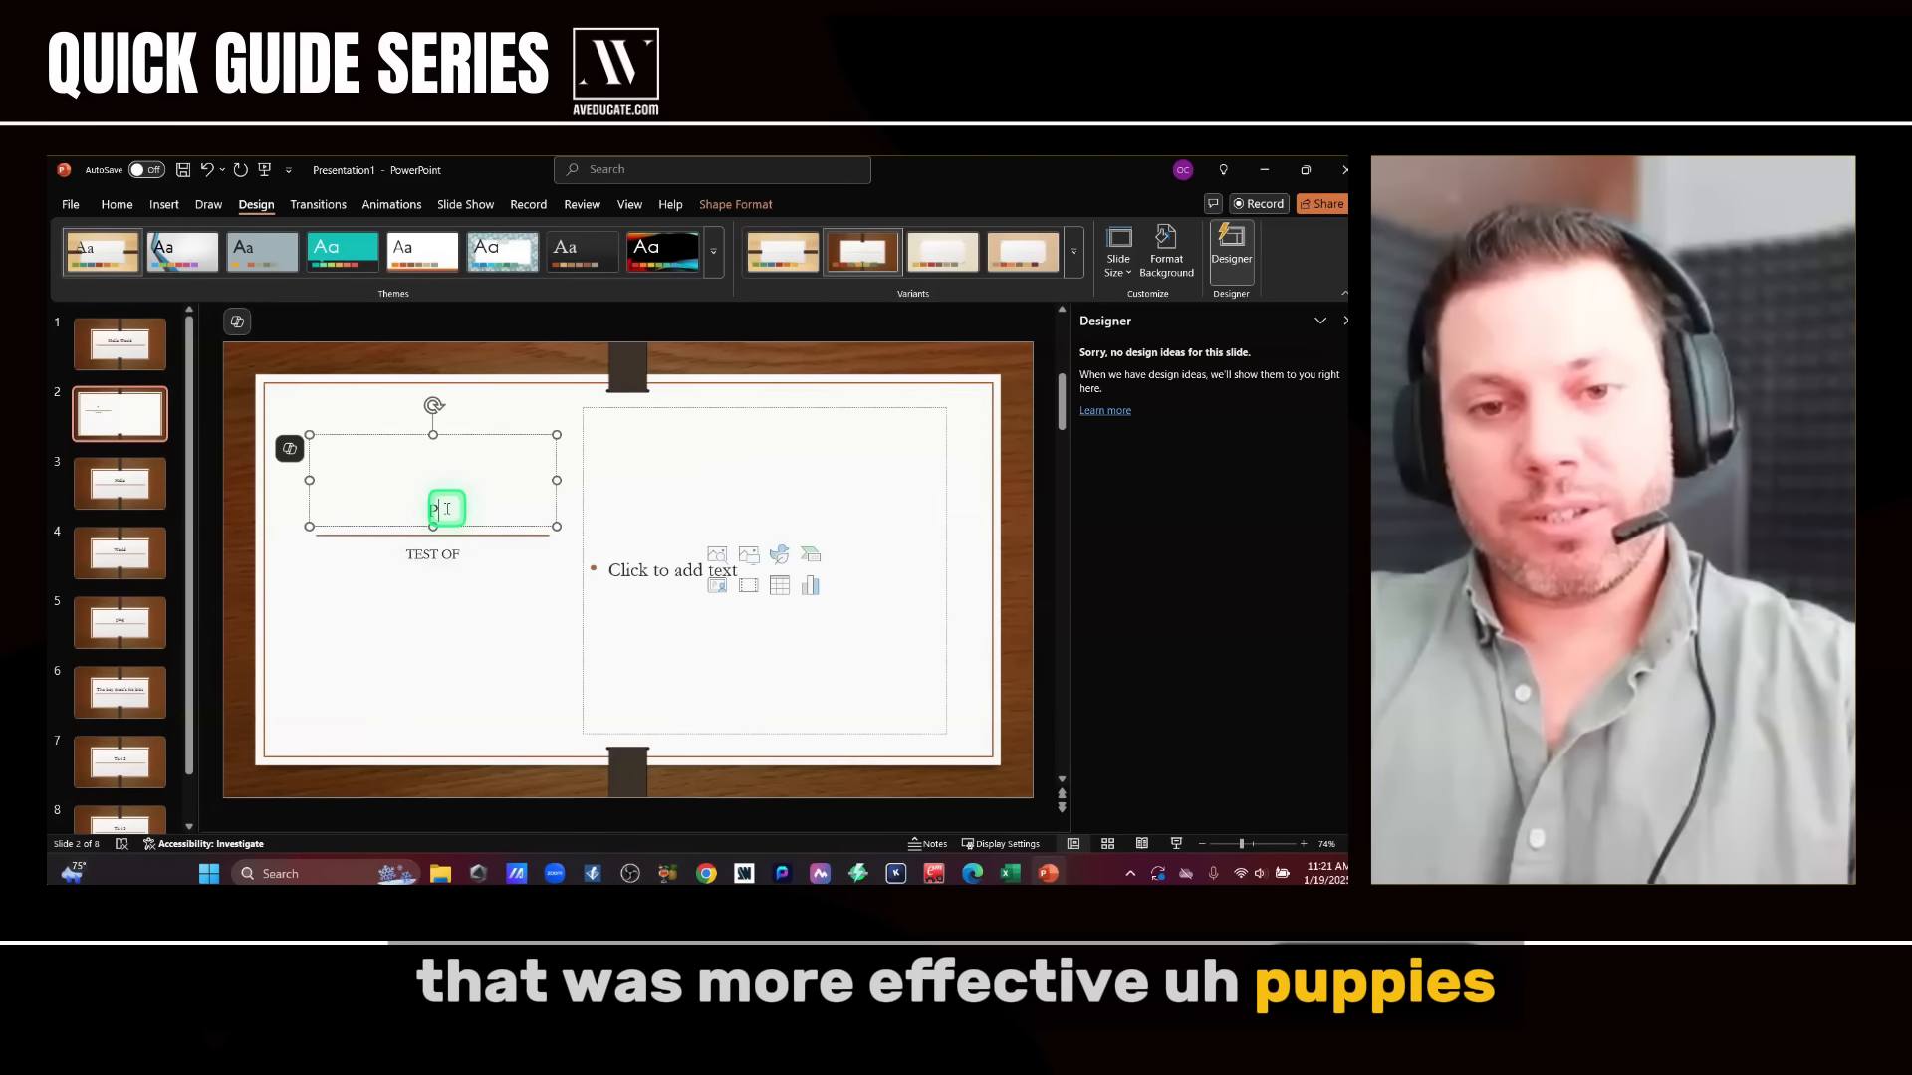
pyautogui.write('UPPIES ARE GREAT')
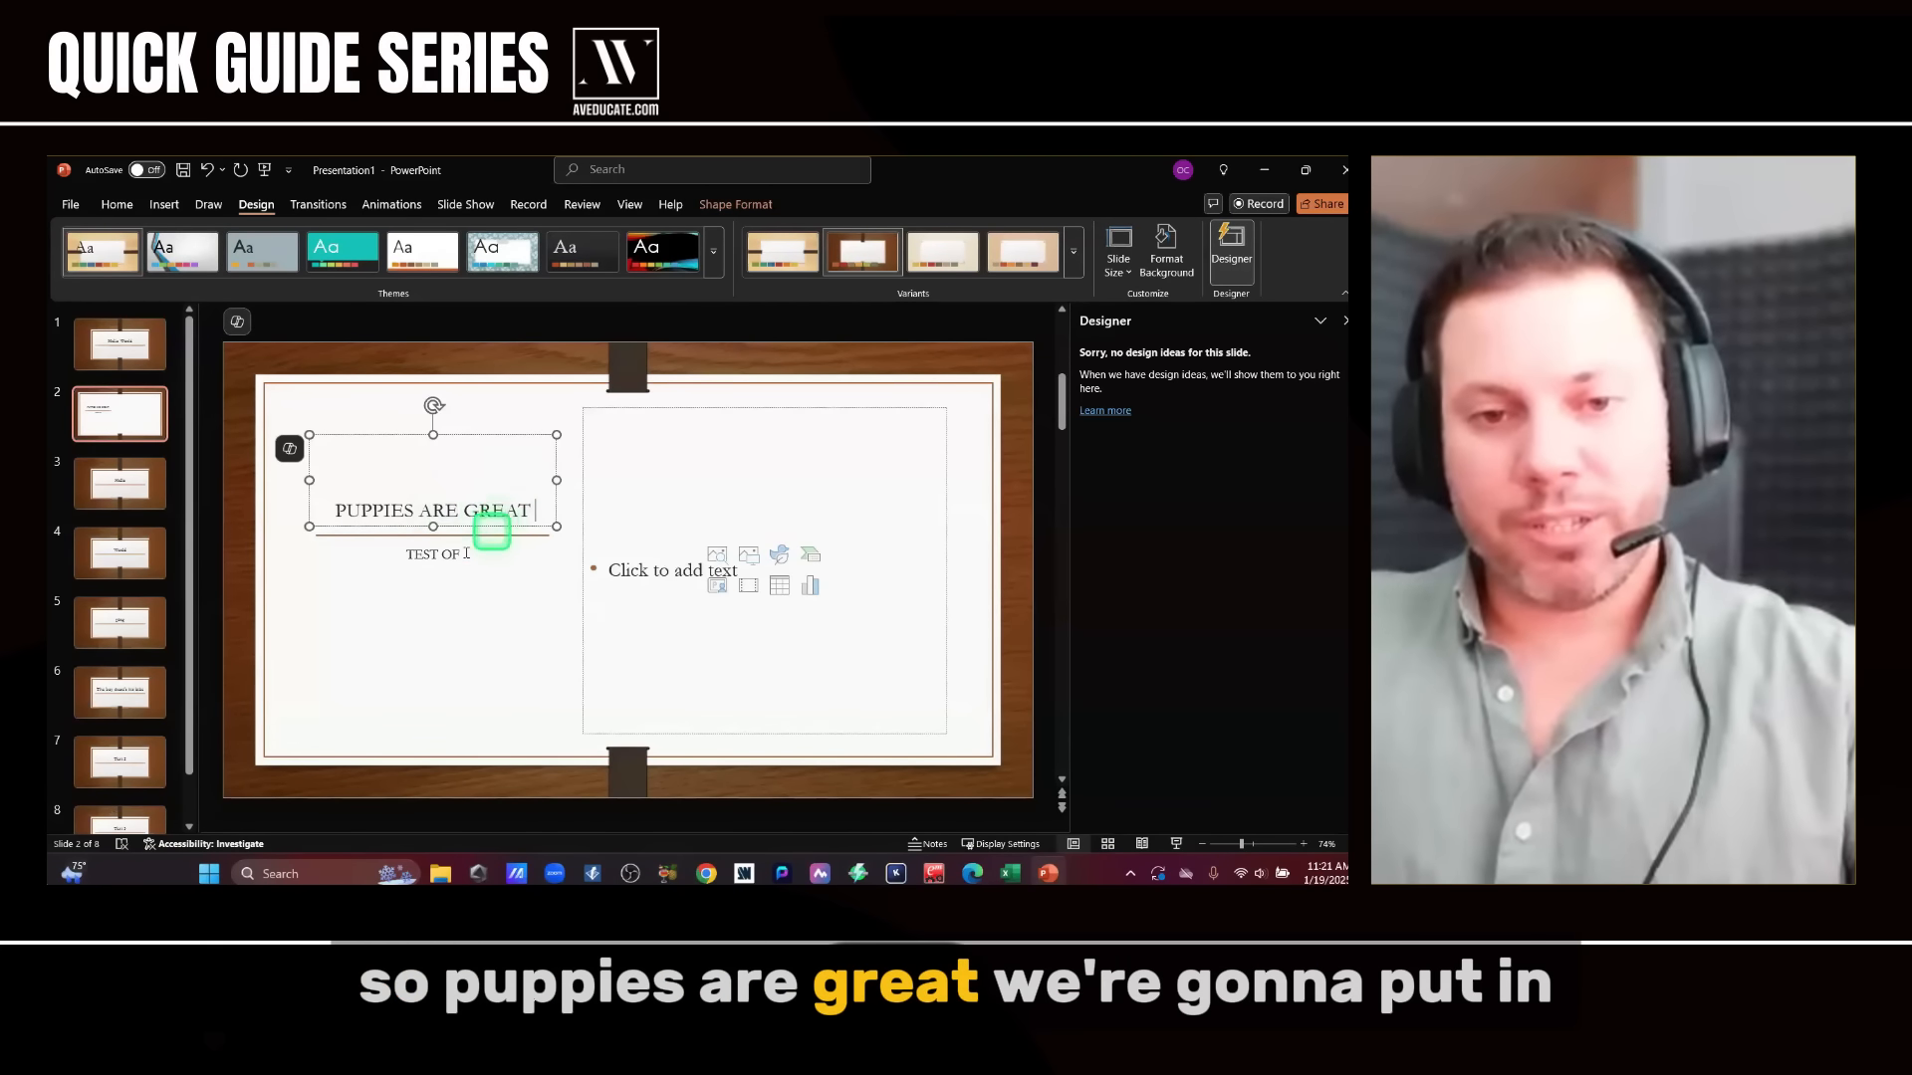
# - Replace slide 2's caption text under the title with "WORLD OF DOG EXPO"
pyautogui.click(466, 554)
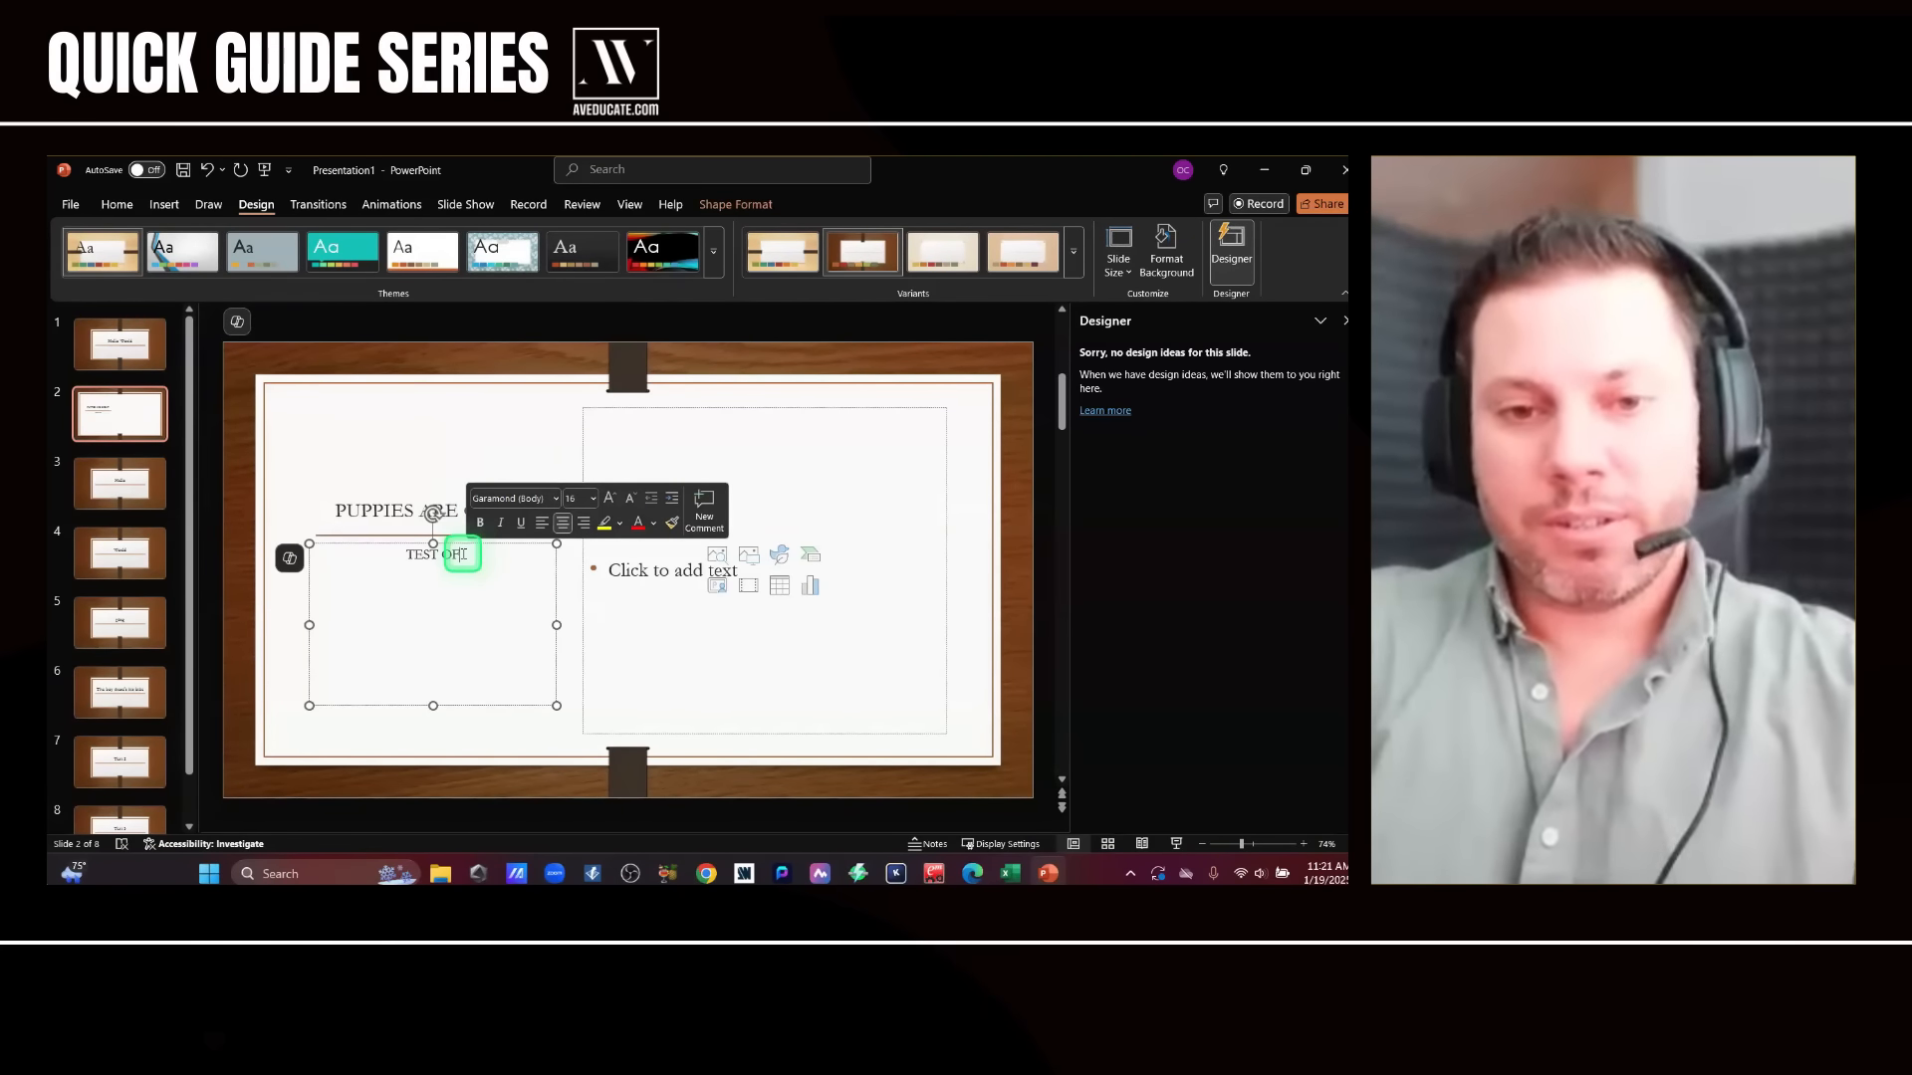
pyautogui.press('BackSpace')
pyautogui.press('BackSpace')
pyautogui.press('BackSpace')
pyautogui.press('BackSpace')
pyautogui.write('WORL')
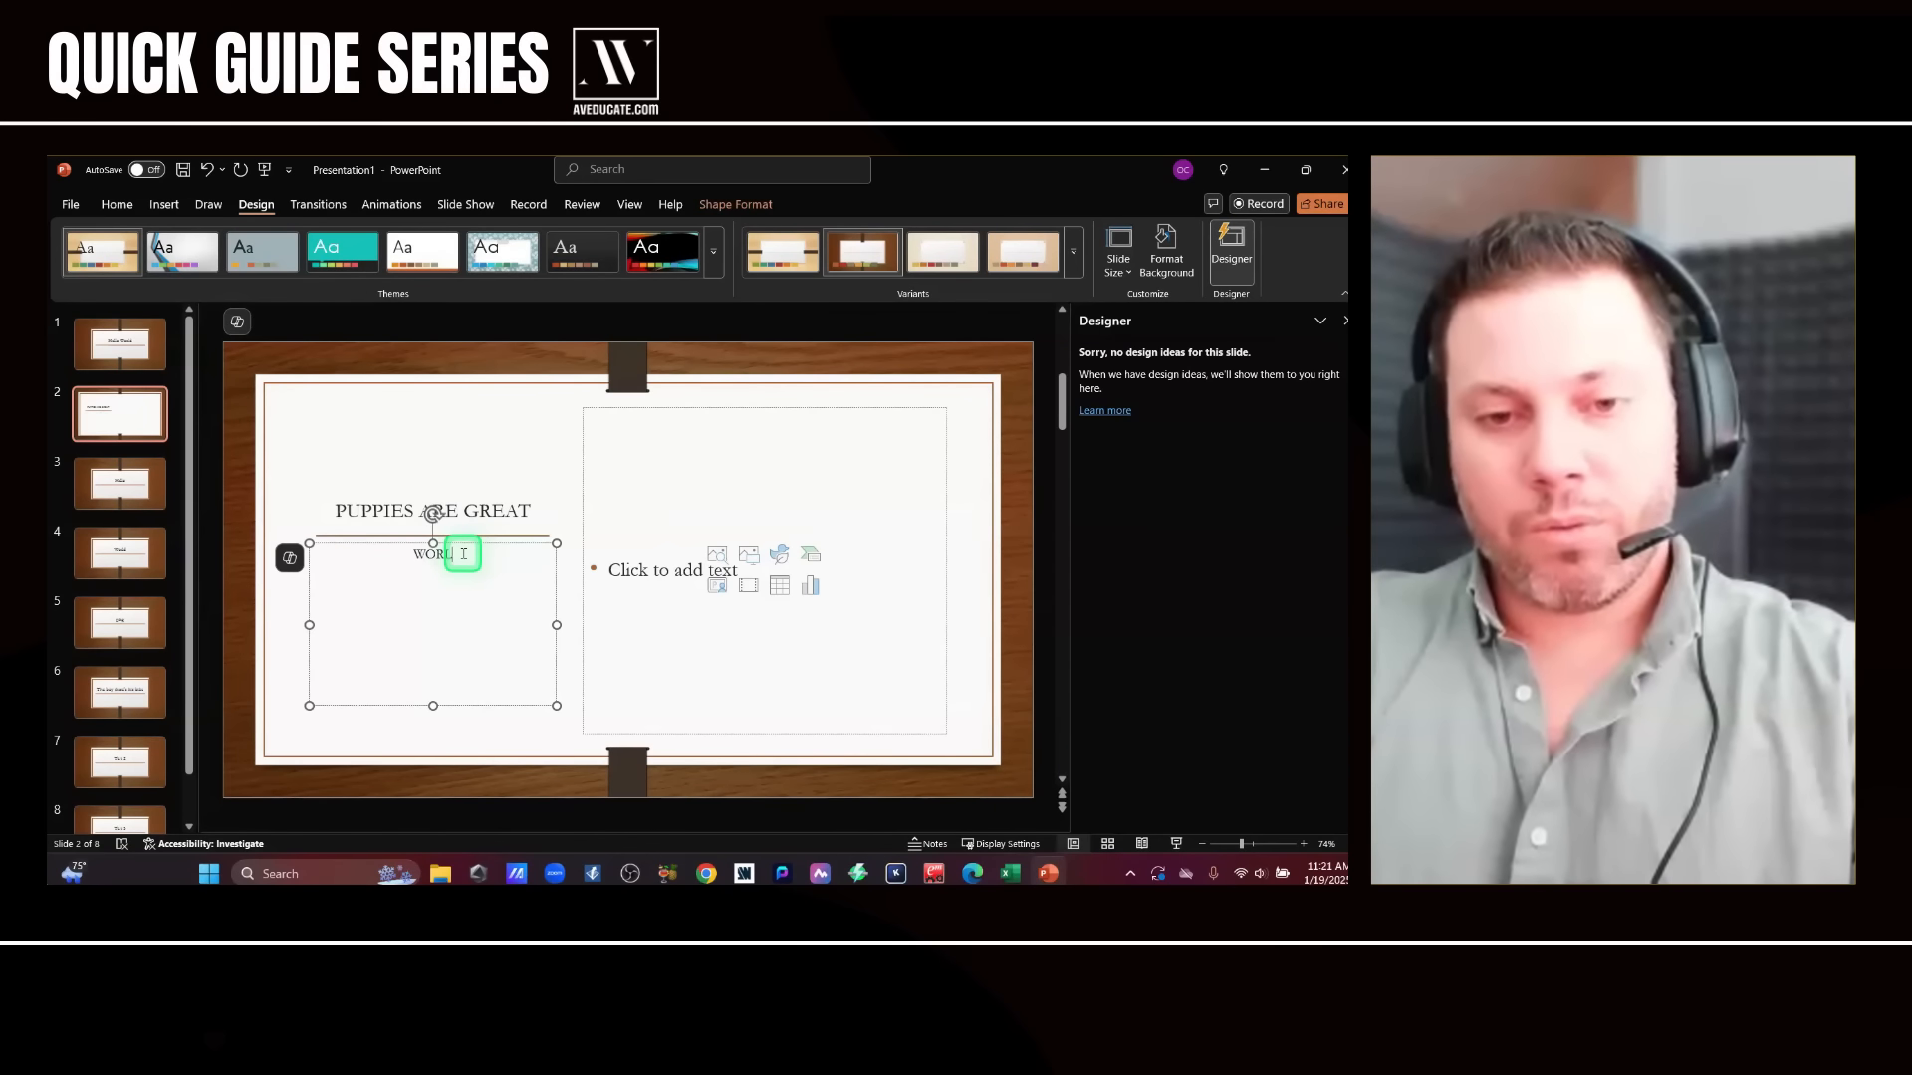
pyautogui.write('D OF DOG')
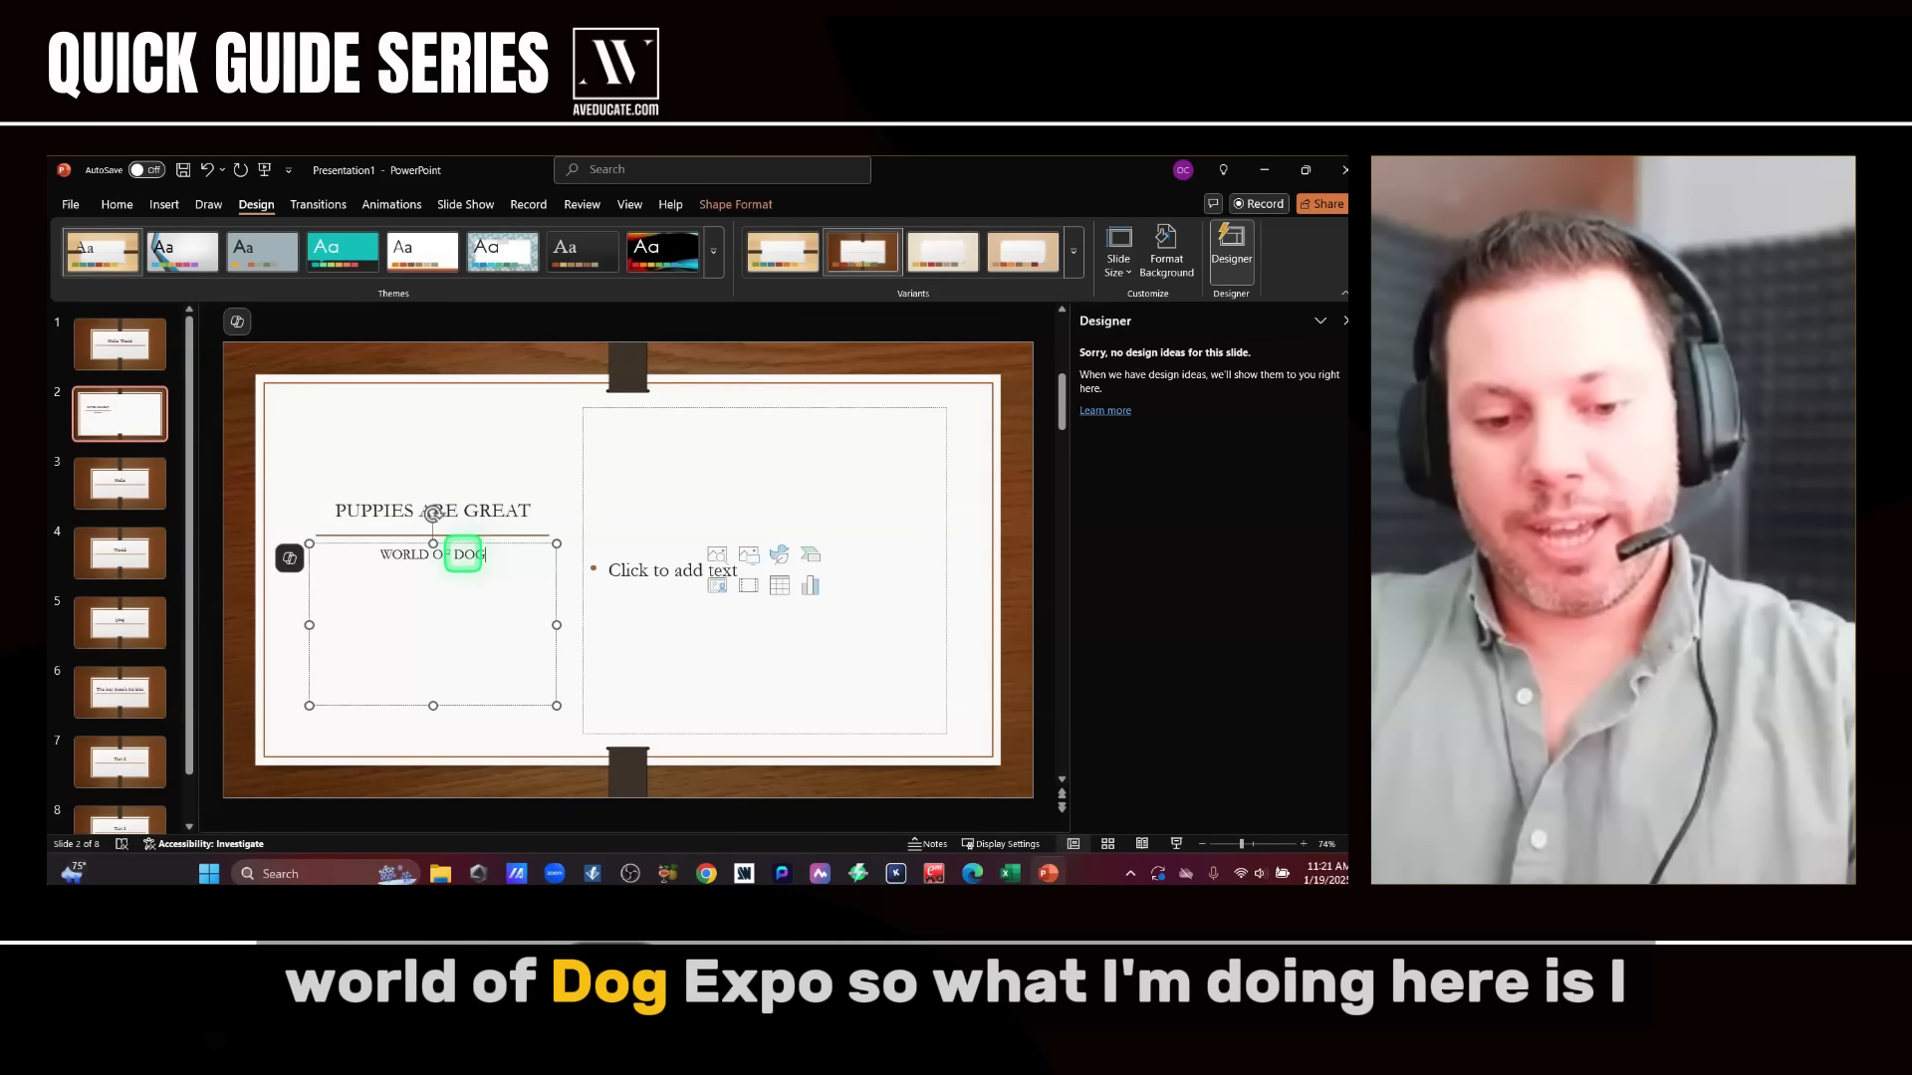
pyautogui.write(' EXPO')
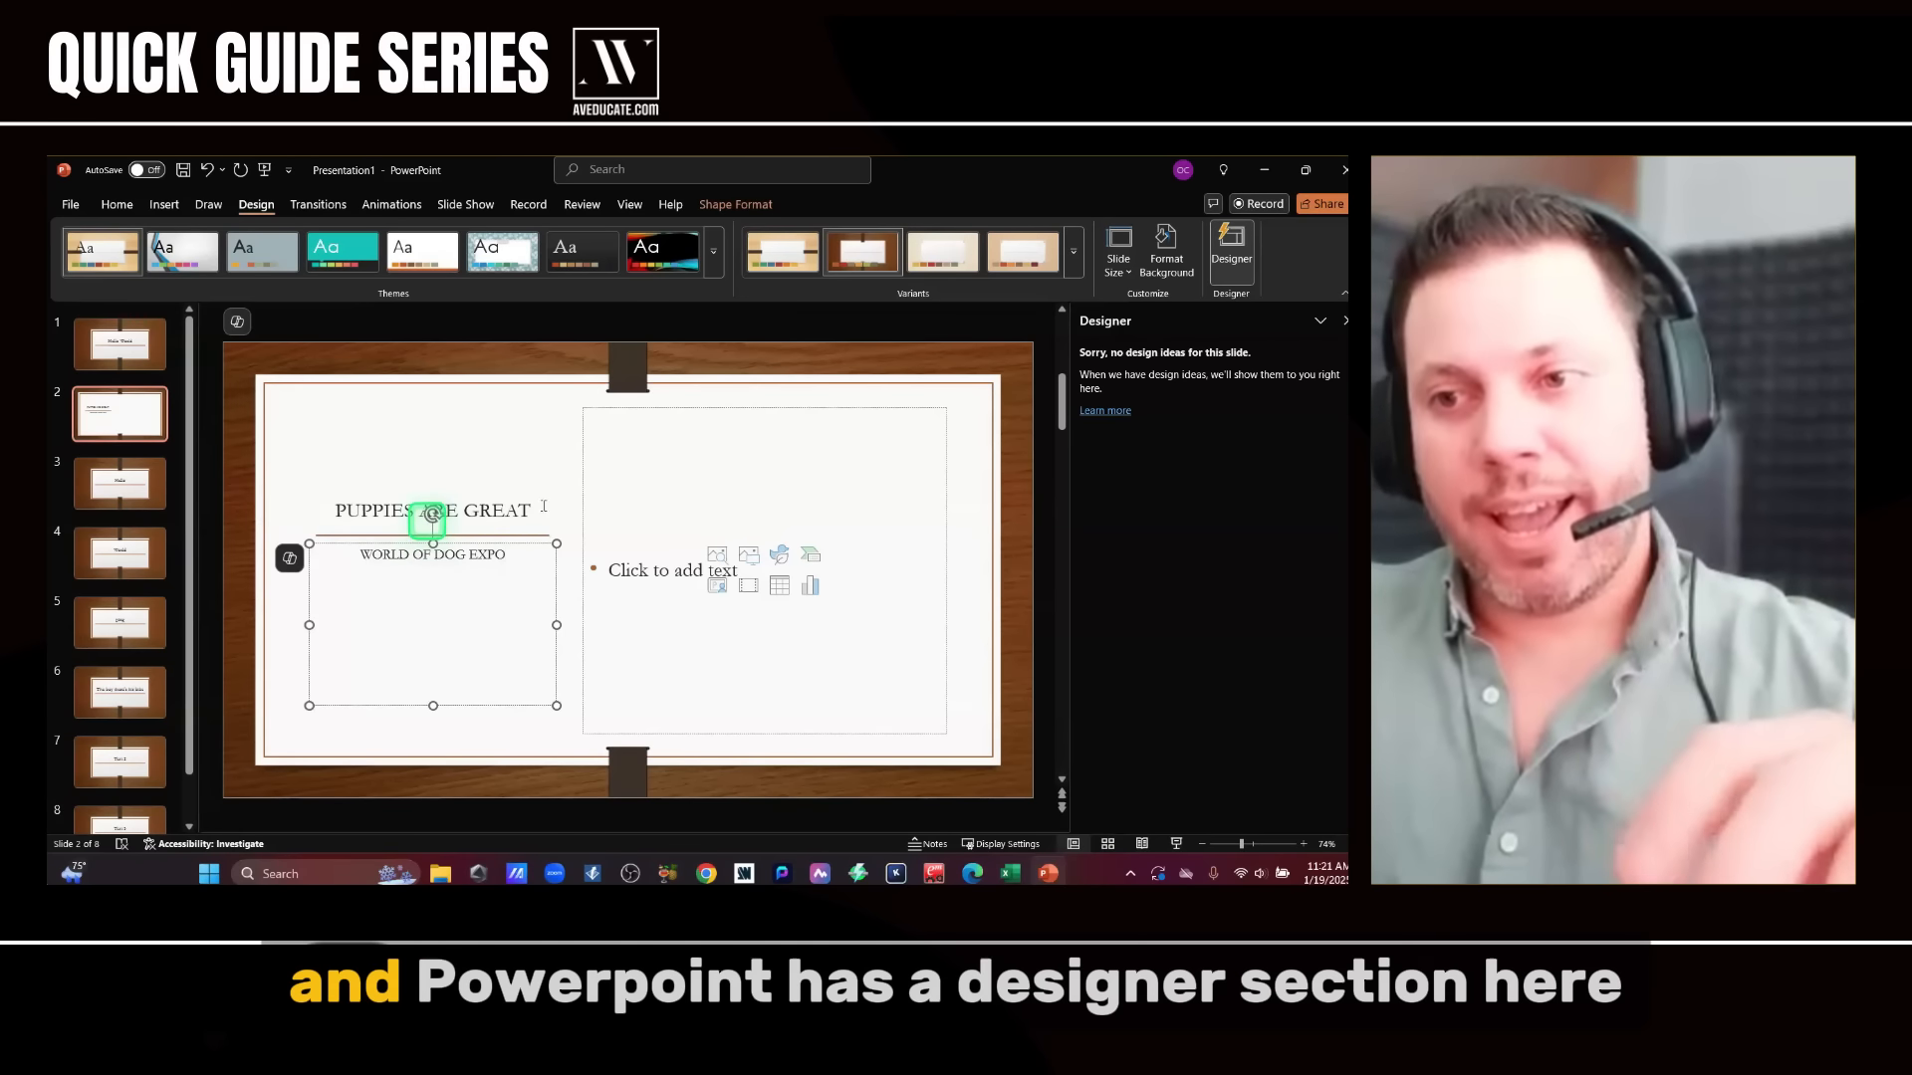
# - Close and reopen Designer for slide 2, and delete the word "EXPO" from the caption text
pyautogui.click(1235, 249)
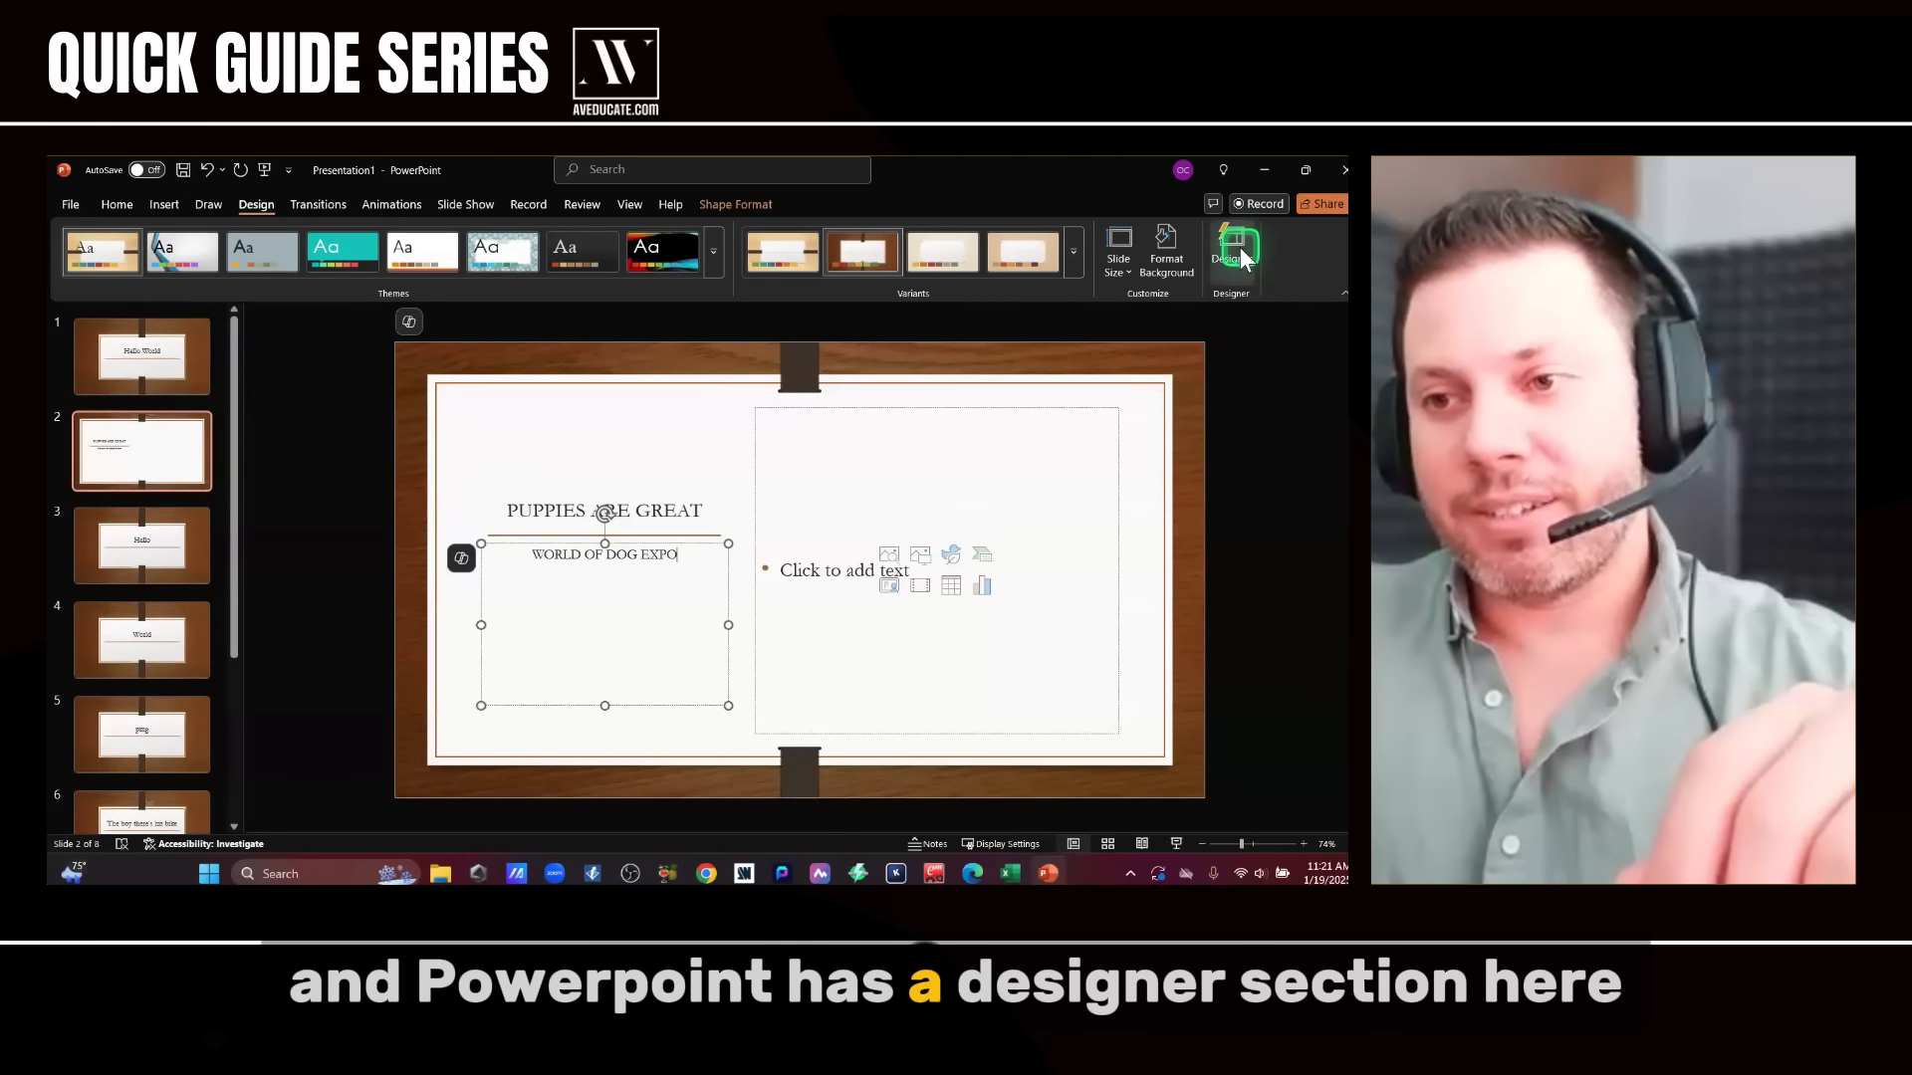
pyautogui.click(1240, 254)
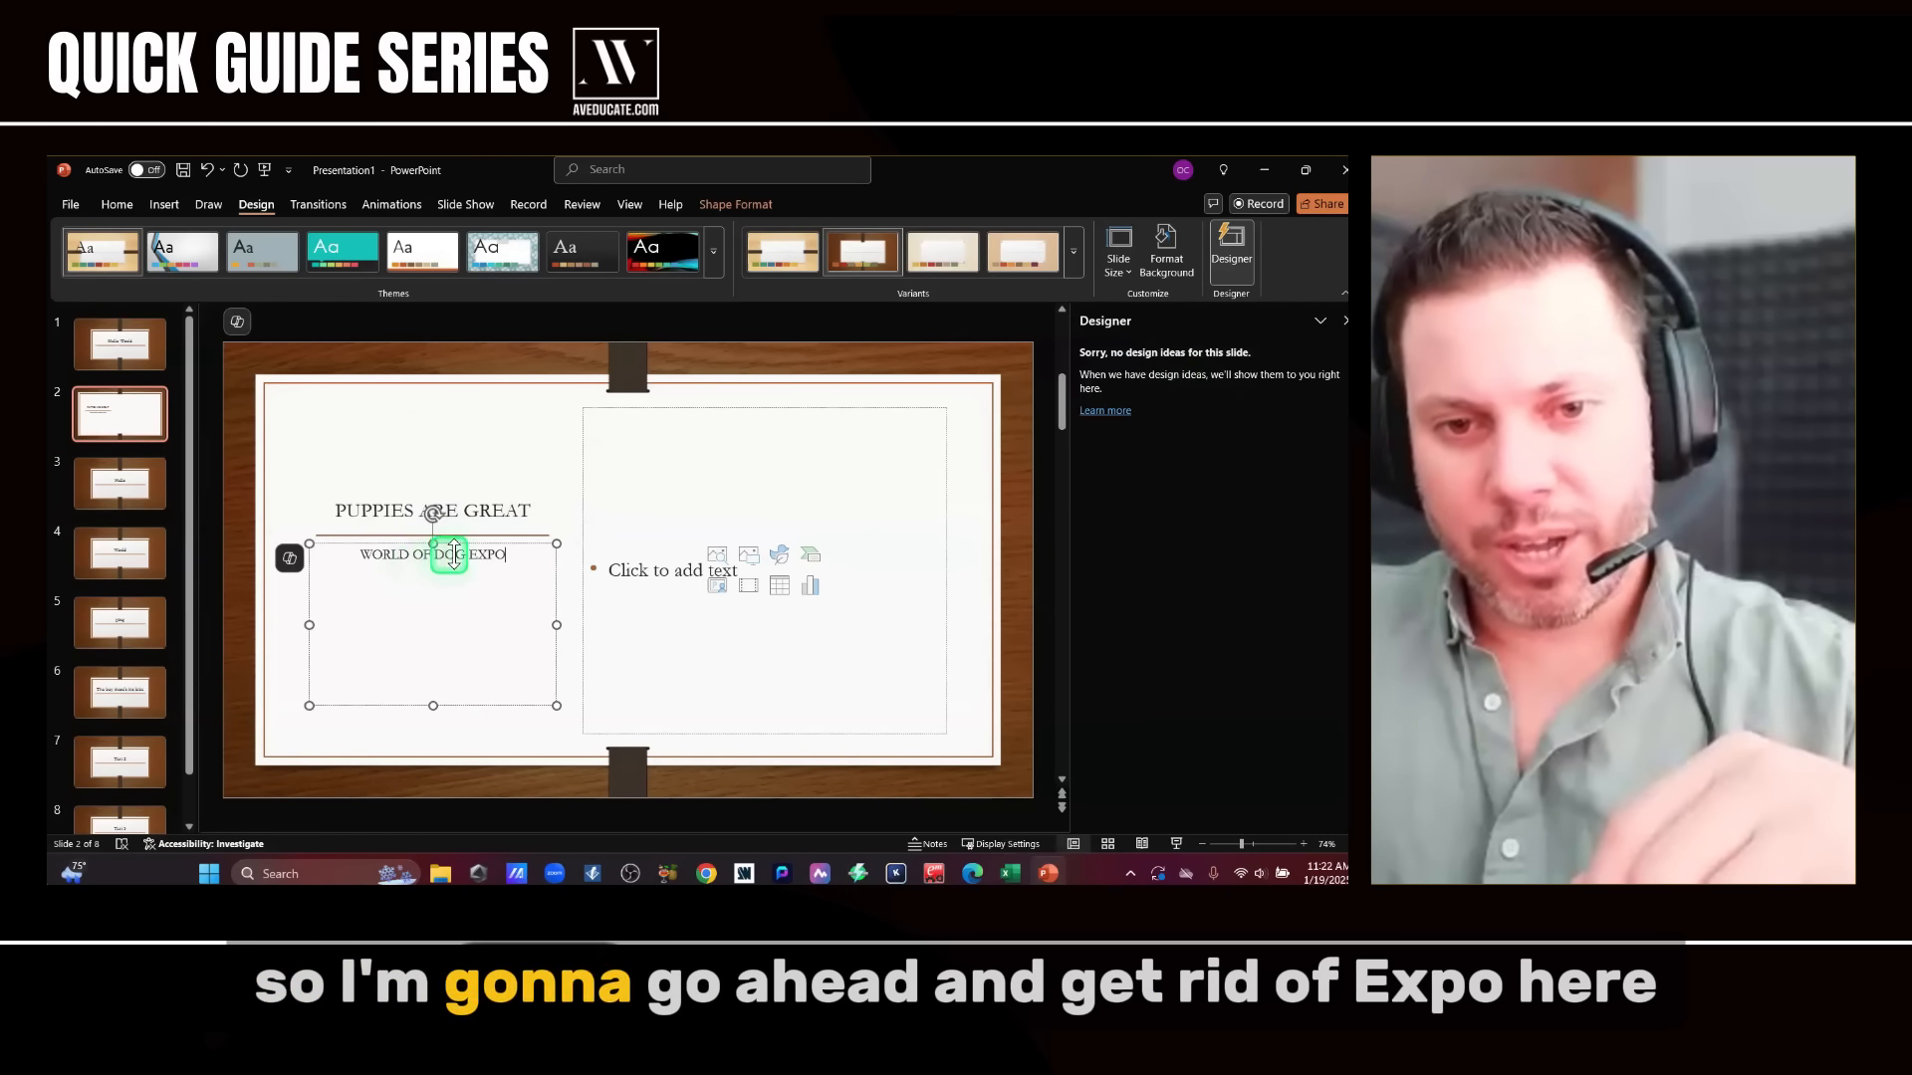
pyautogui.click(515, 554)
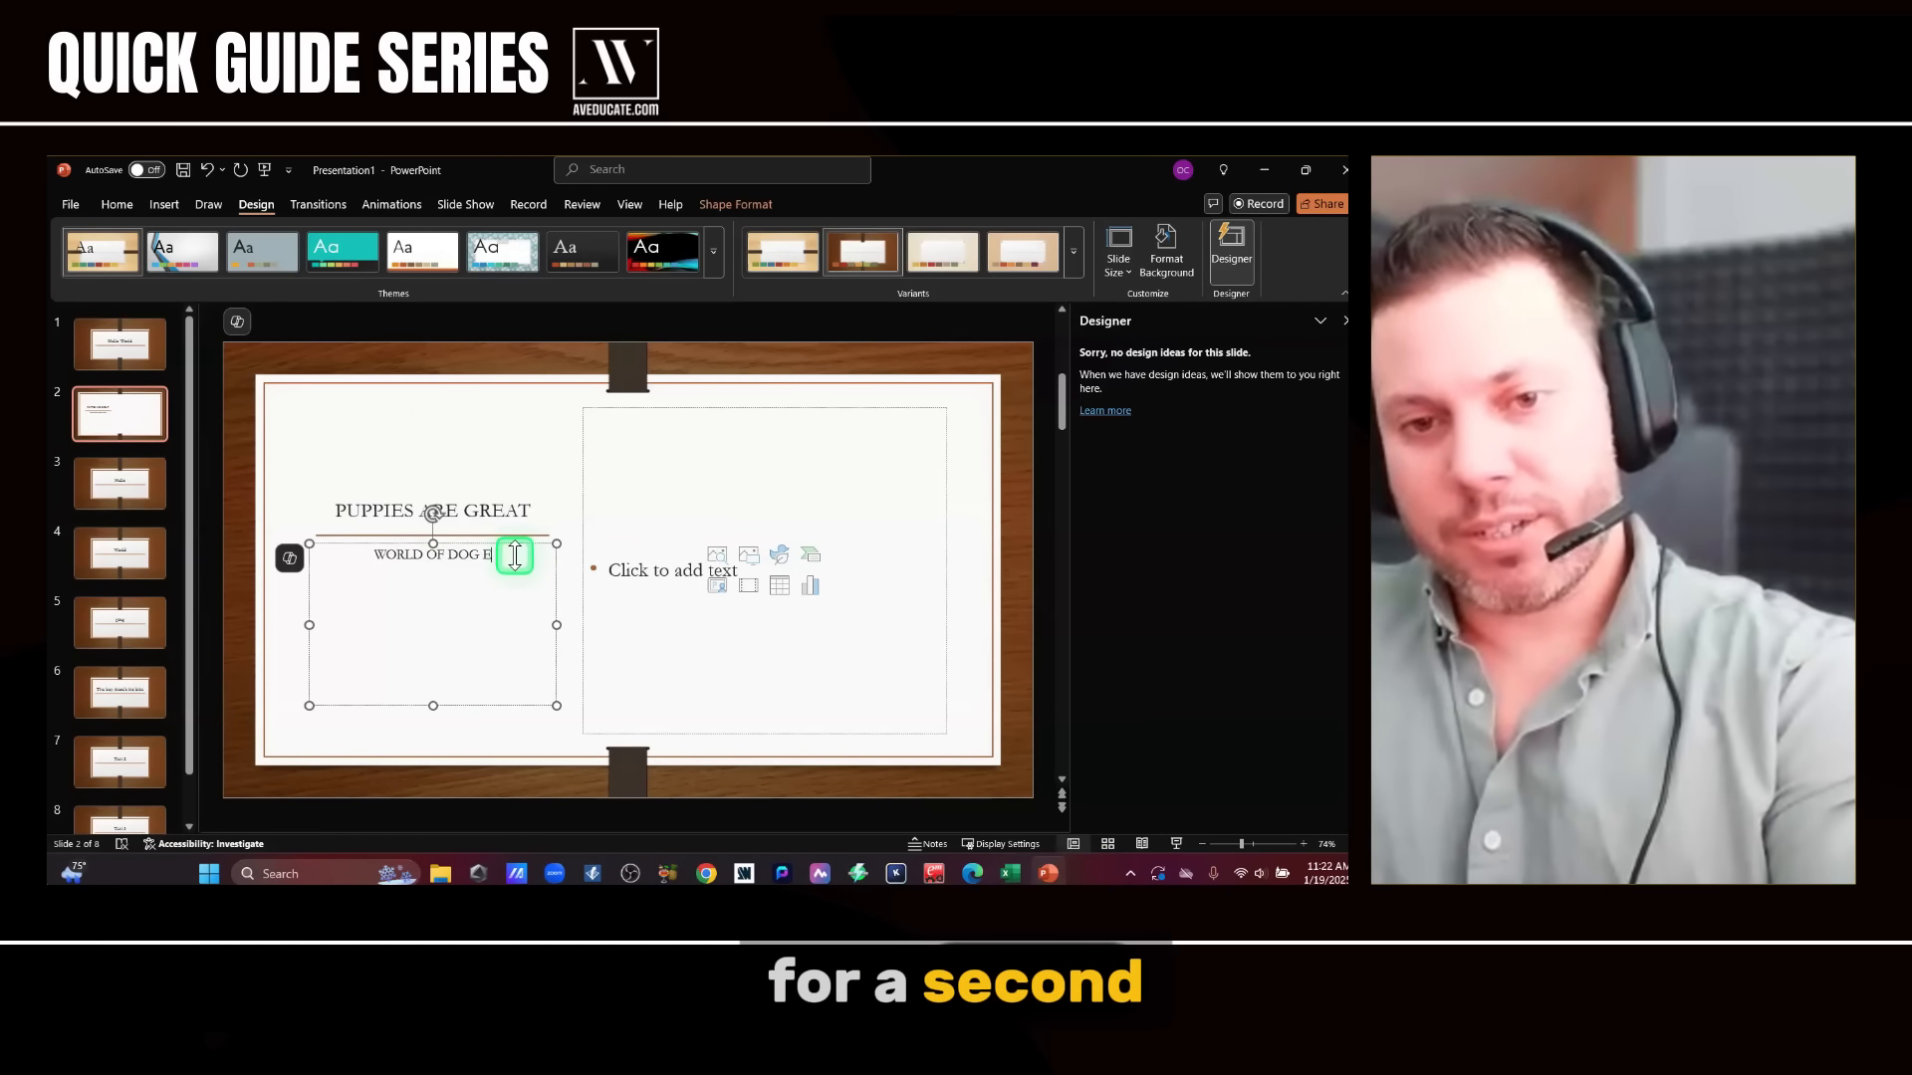
pyautogui.press('BackSpace')
pyautogui.press('BackSpace')
pyautogui.press('BackSpace')
pyautogui.press('BackSpace')
pyautogui.press('BackSpace')
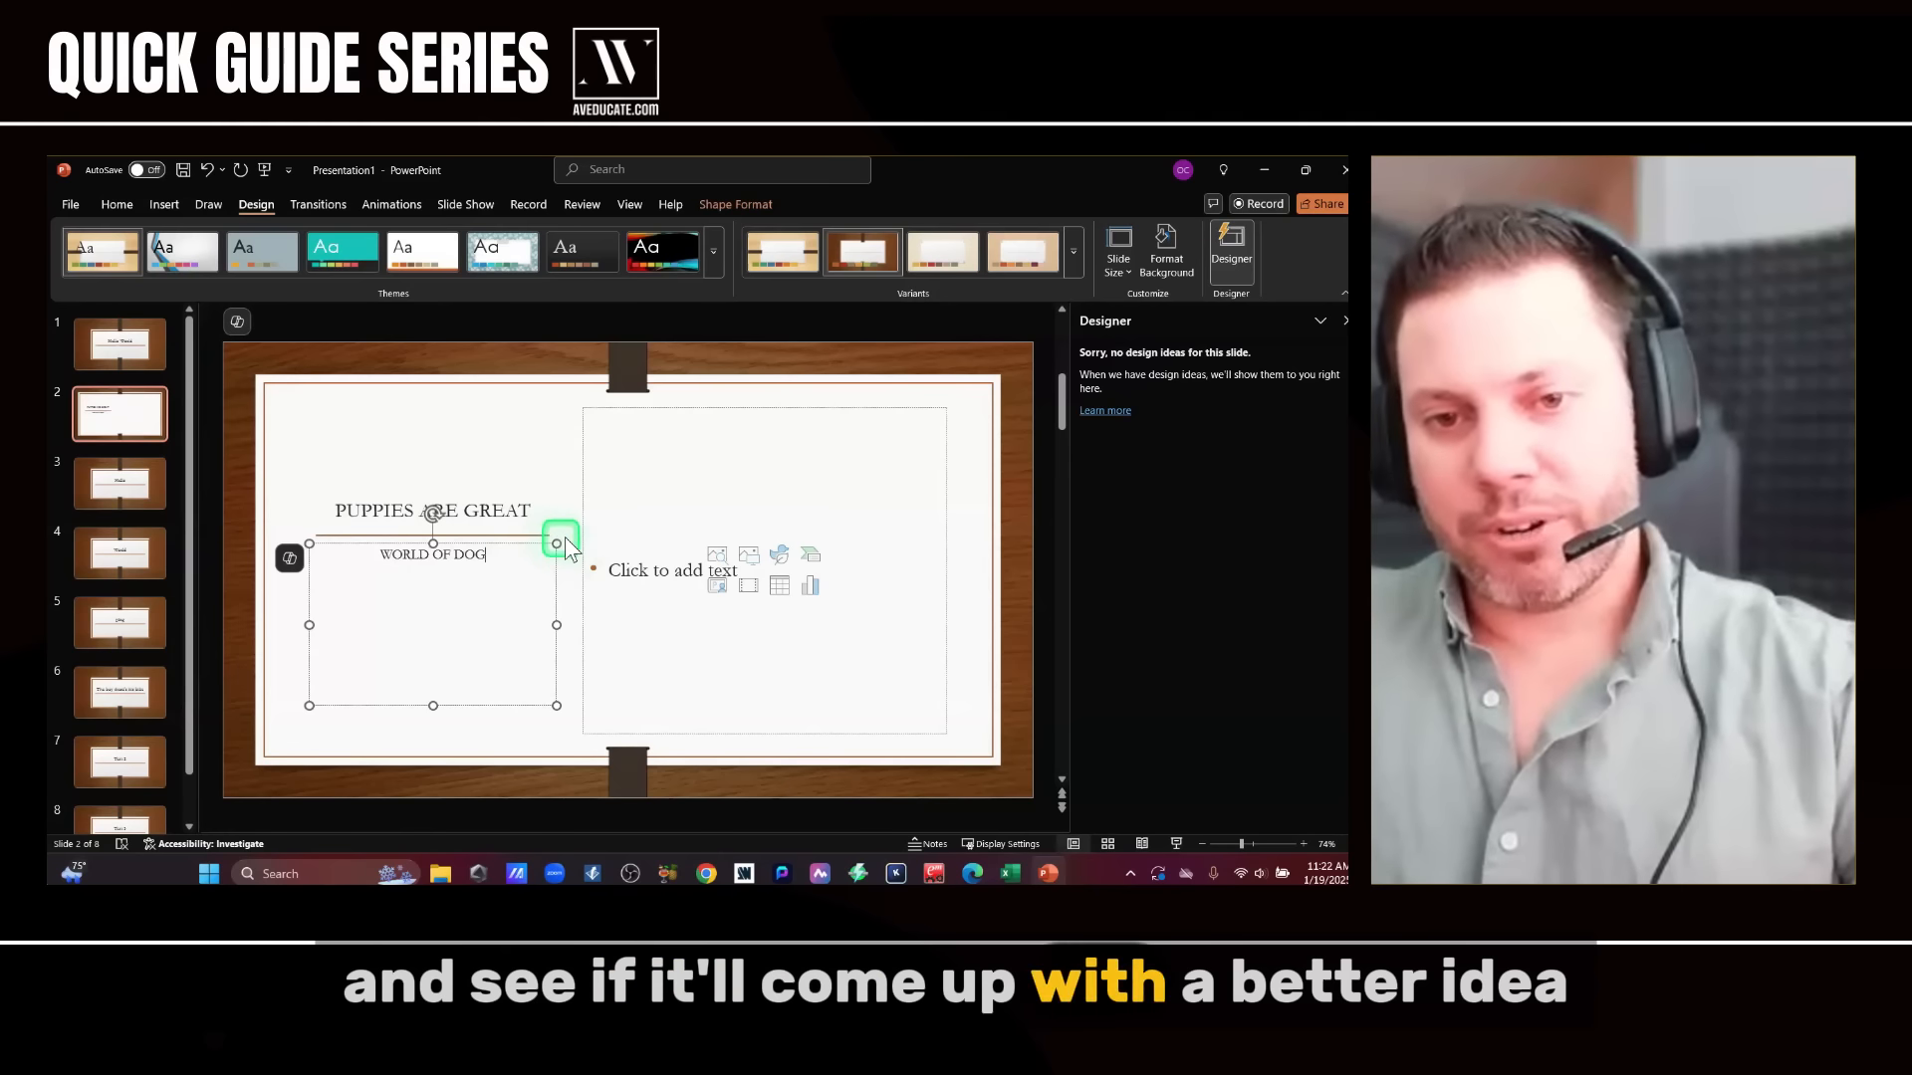
# - Insert the stock photo of the beagle lying on a sofa, found by searching "Dog", into slide 2's content placeholder
pyautogui.click(565, 543)
pyautogui.click(584, 535)
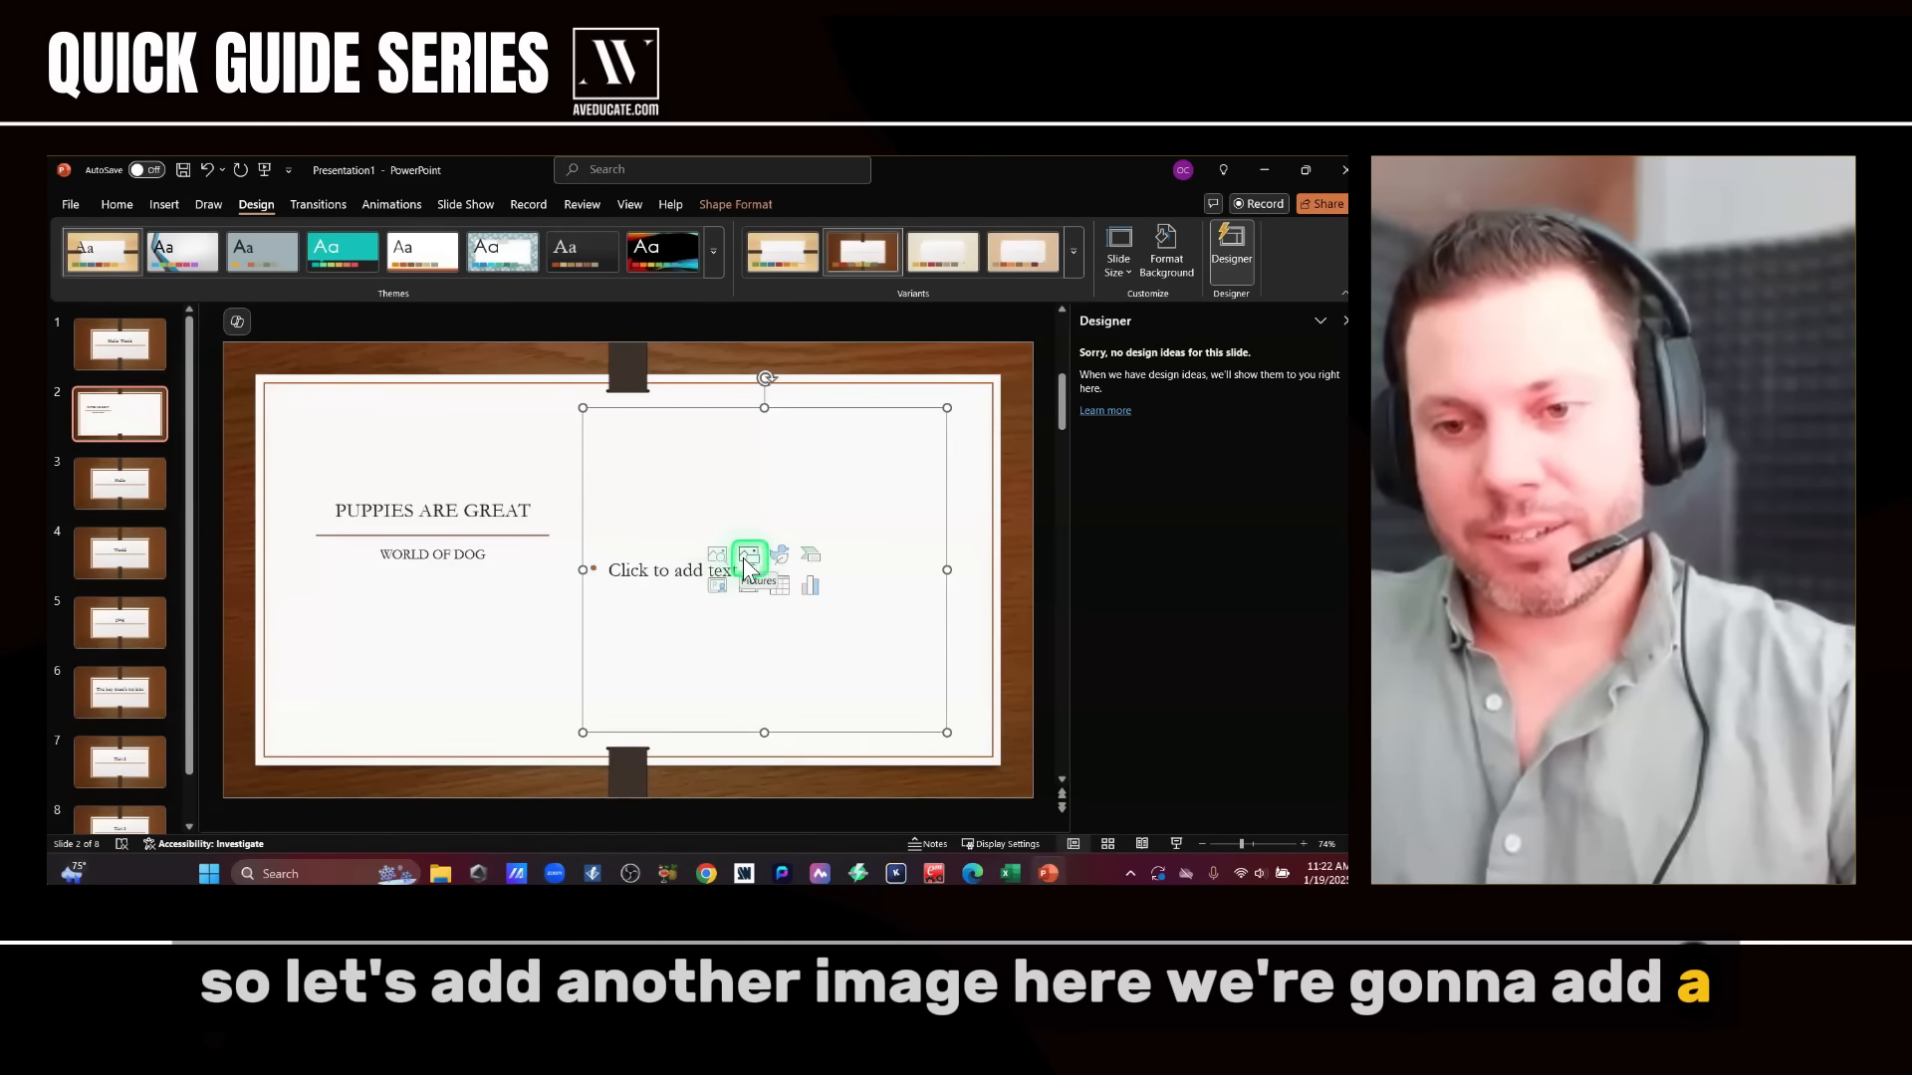
pyautogui.click(718, 555)
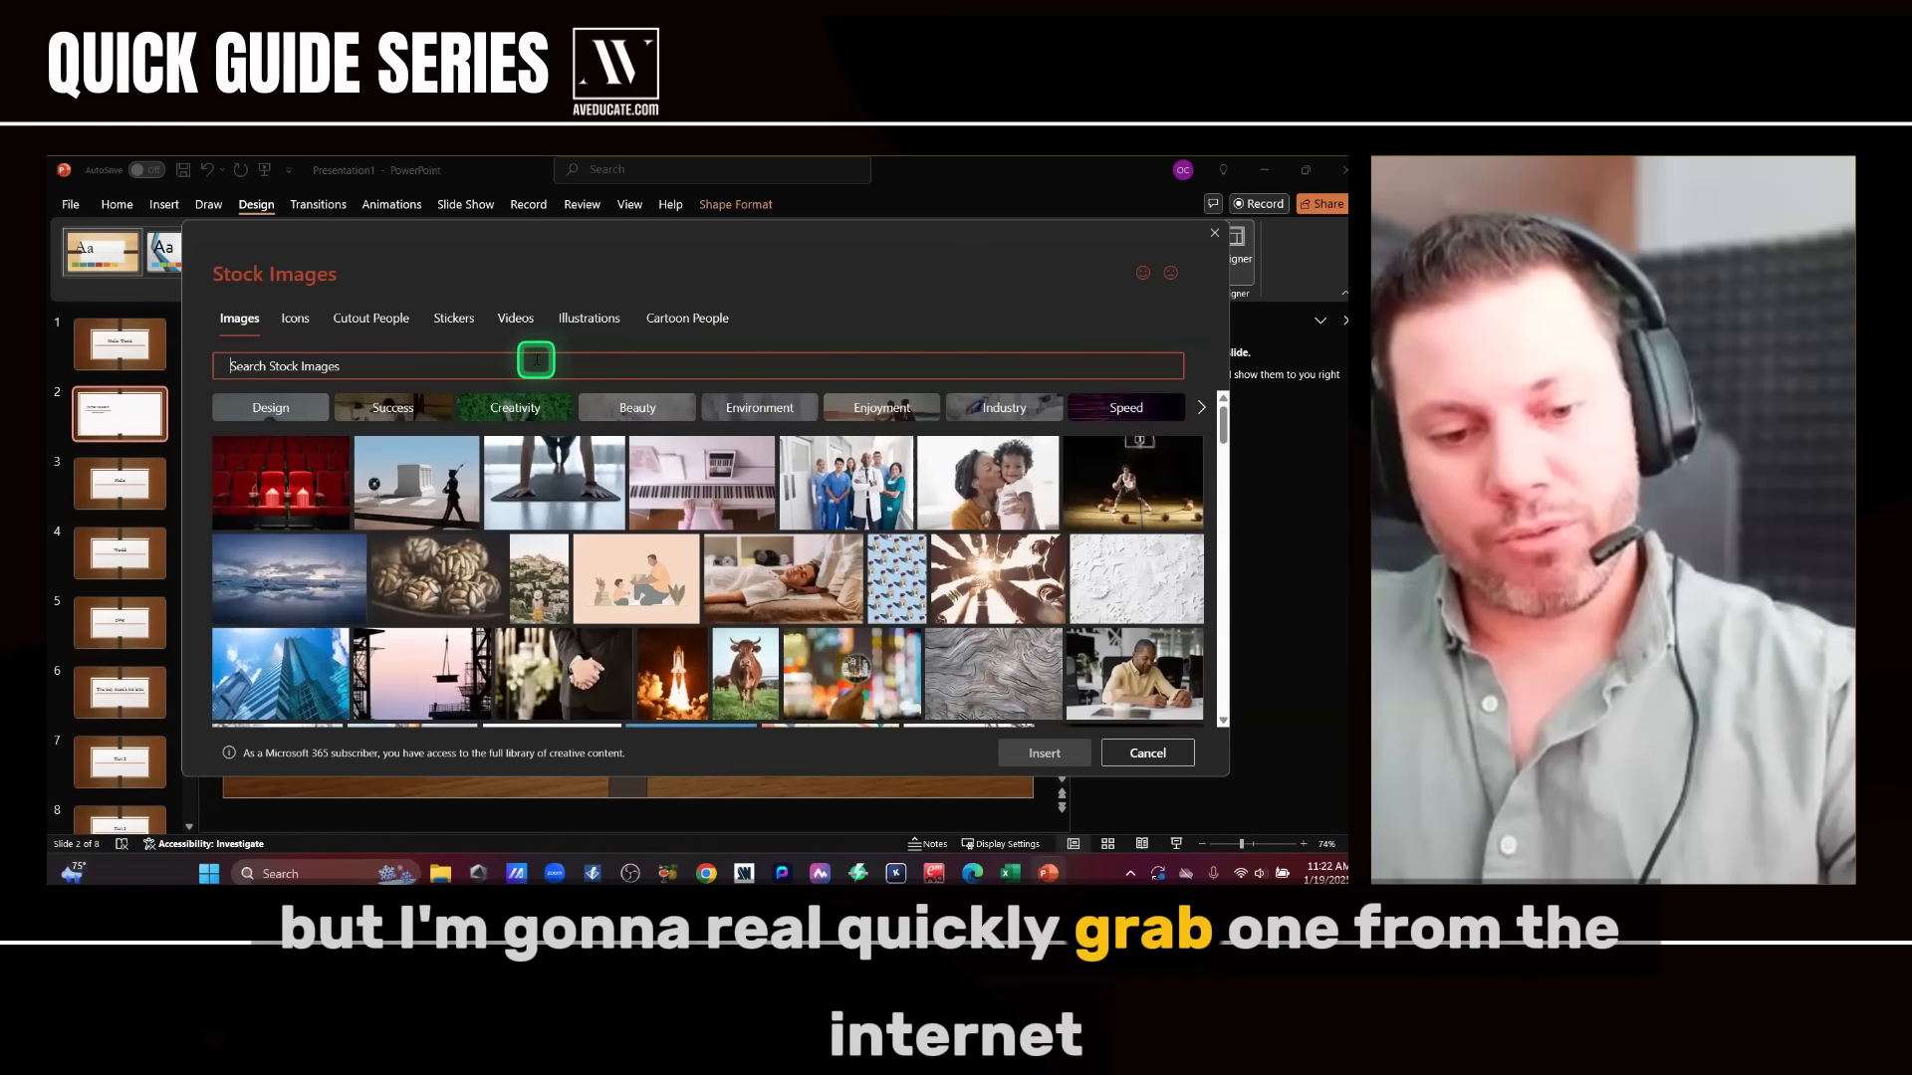
pyautogui.write('Dog')
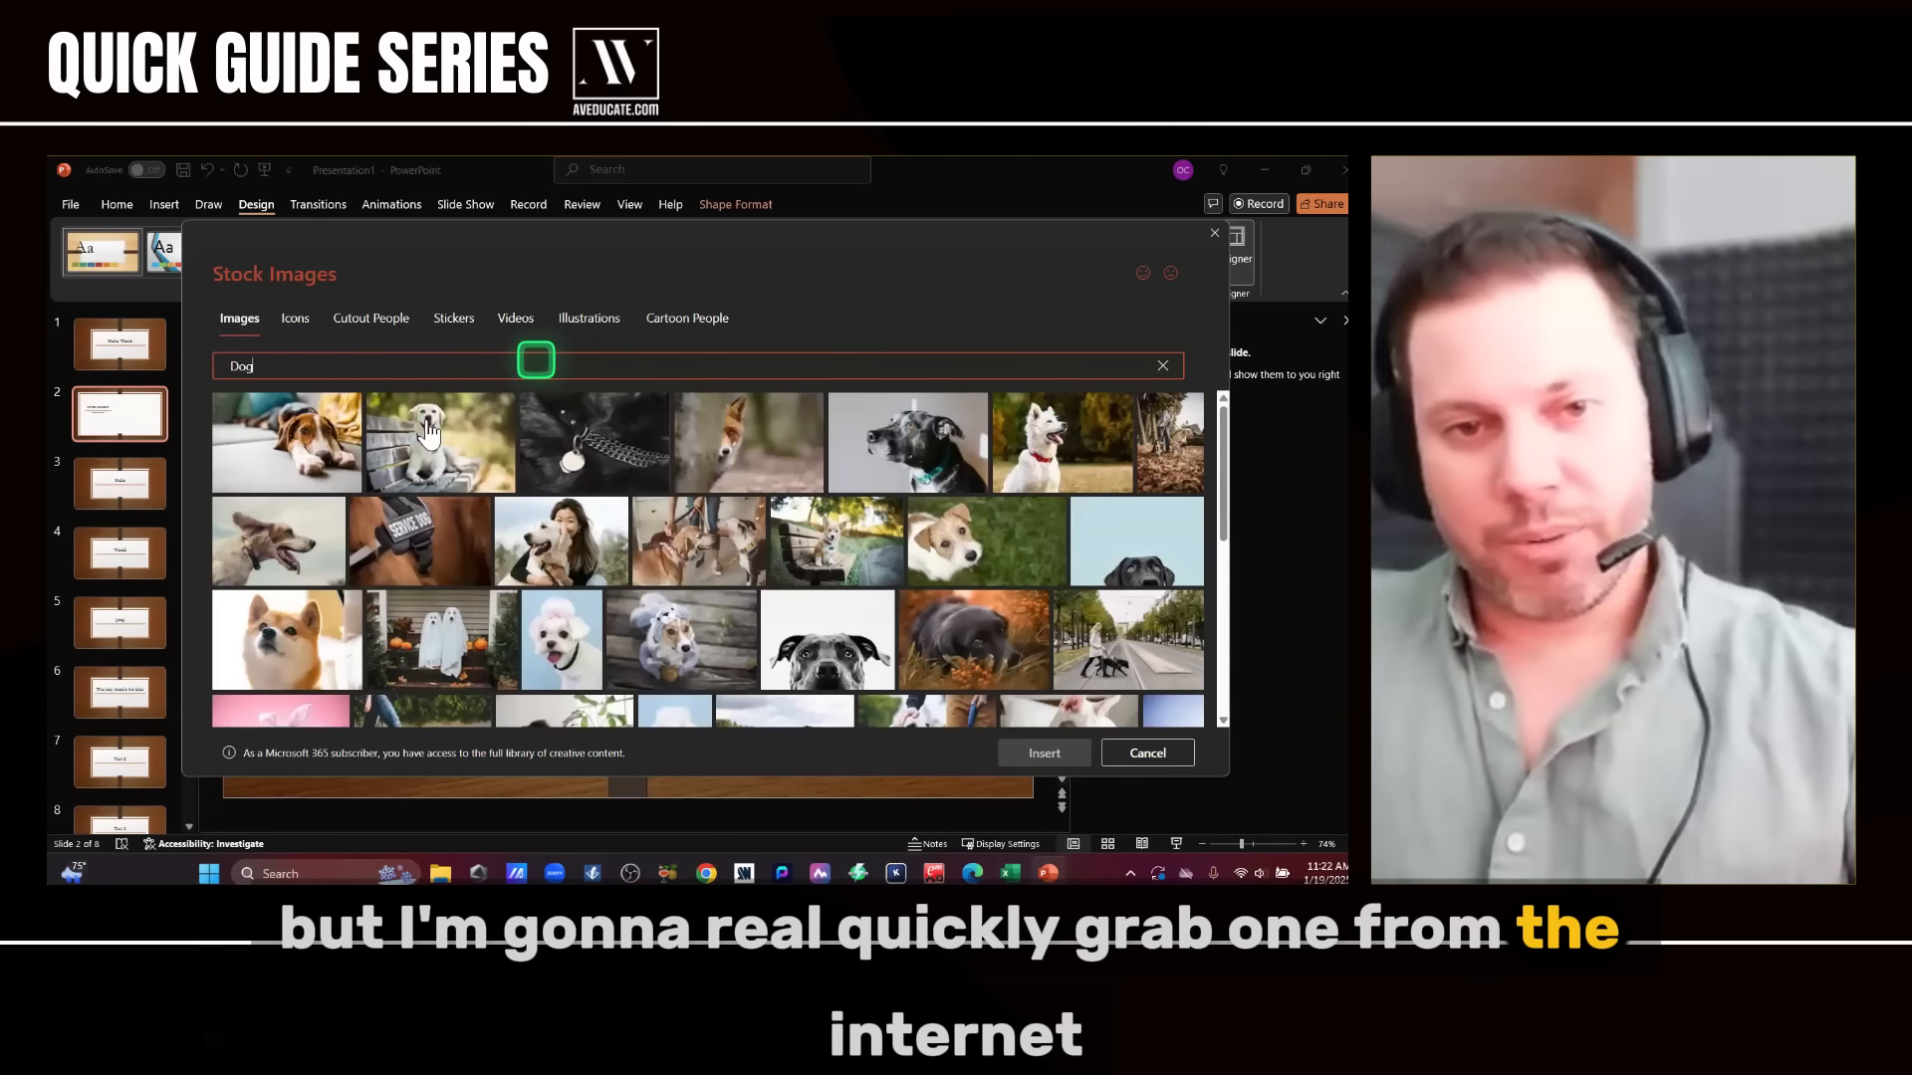
pyautogui.click(321, 439)
pyautogui.click(1042, 754)
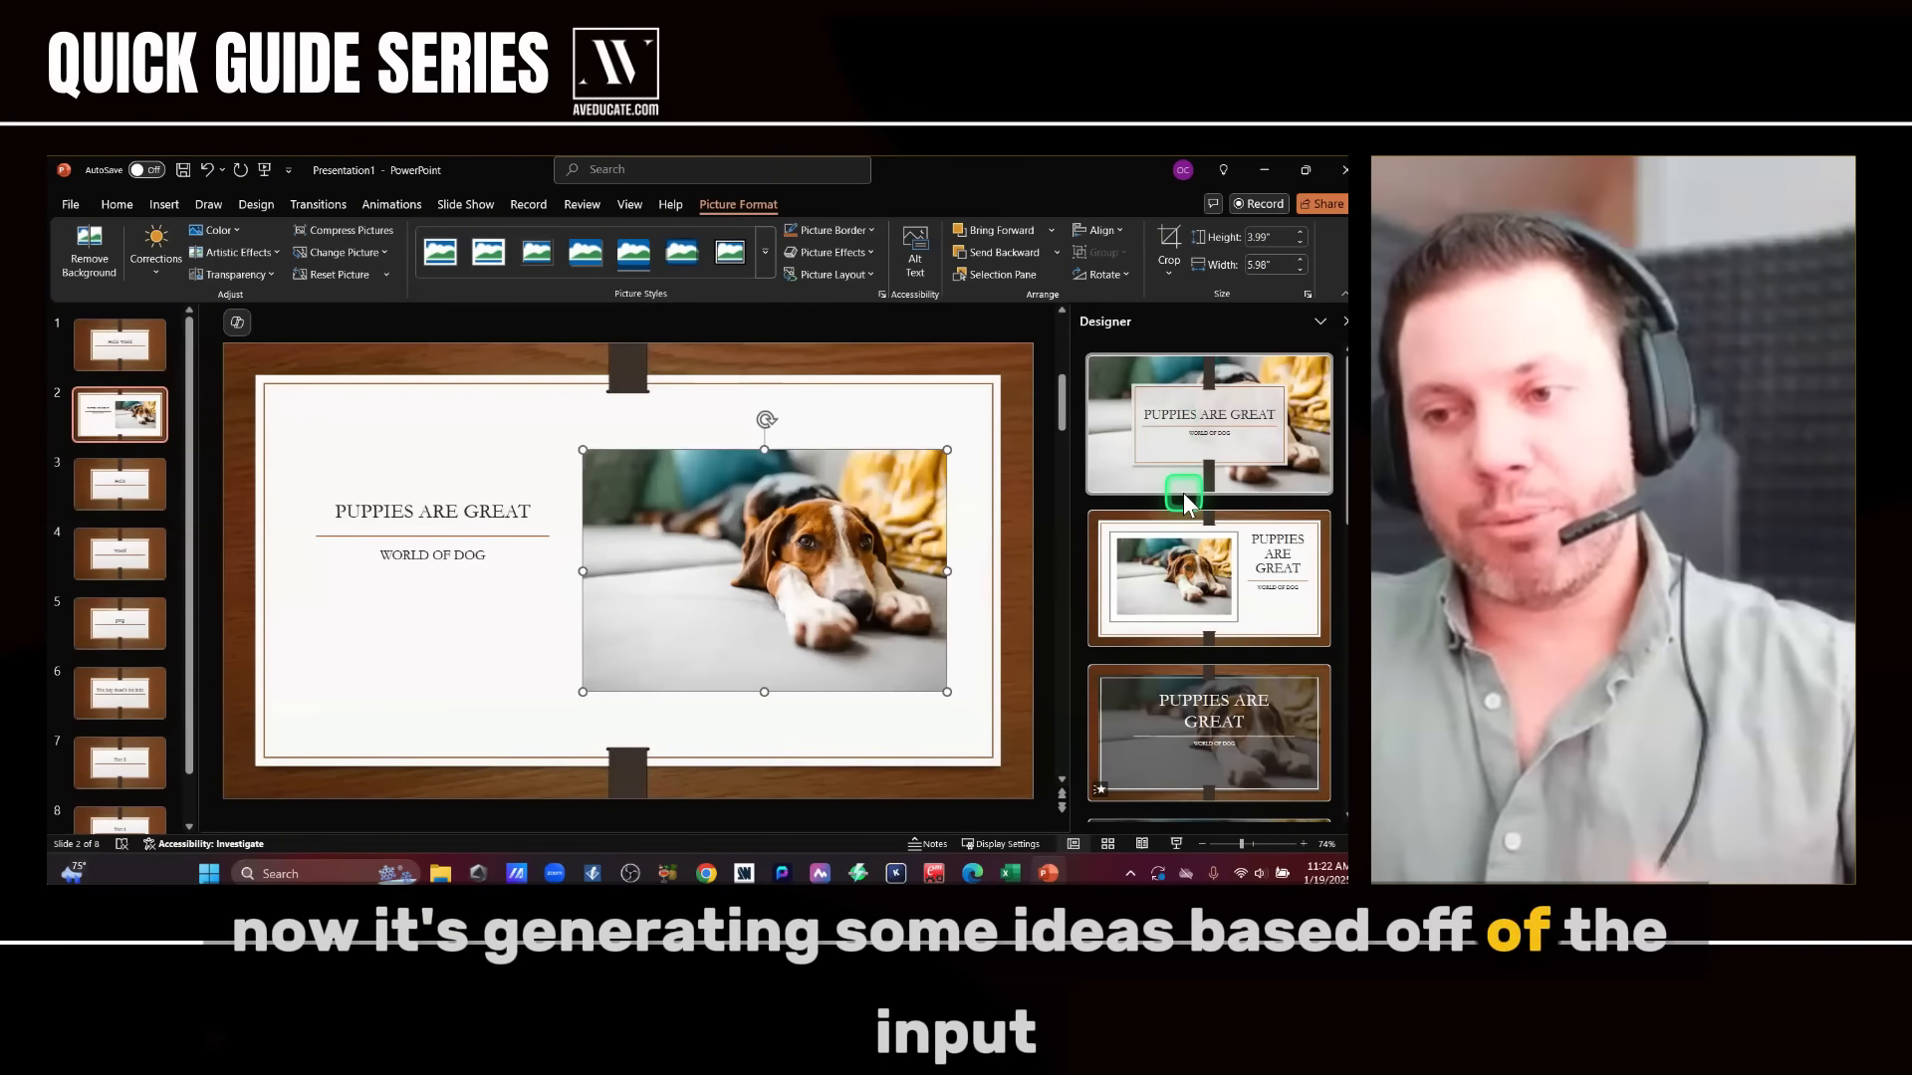
# - Apply the Designer idea that puts a darkened dog photo behind slide 2's title within the wooden frame
pyautogui.scroll(-8, 1172, 498)
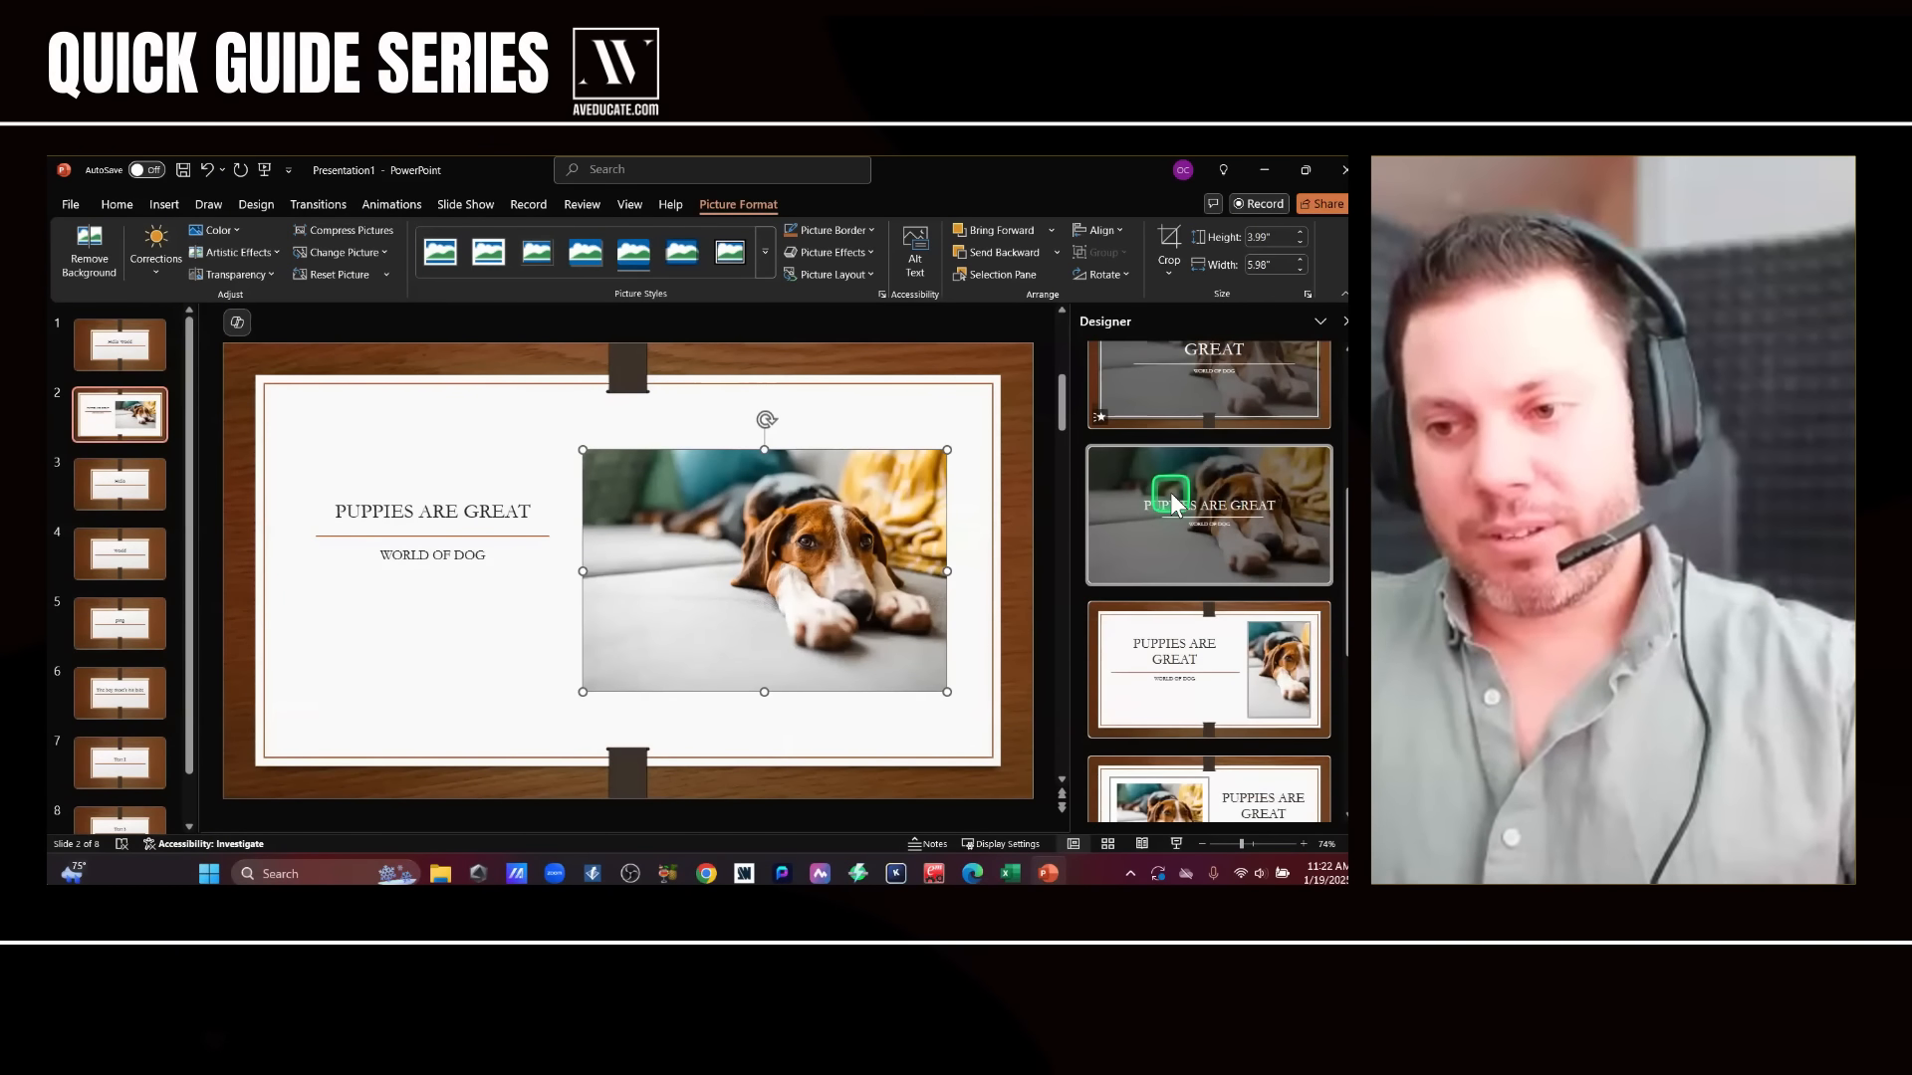
pyautogui.scroll(-3, 1172, 498)
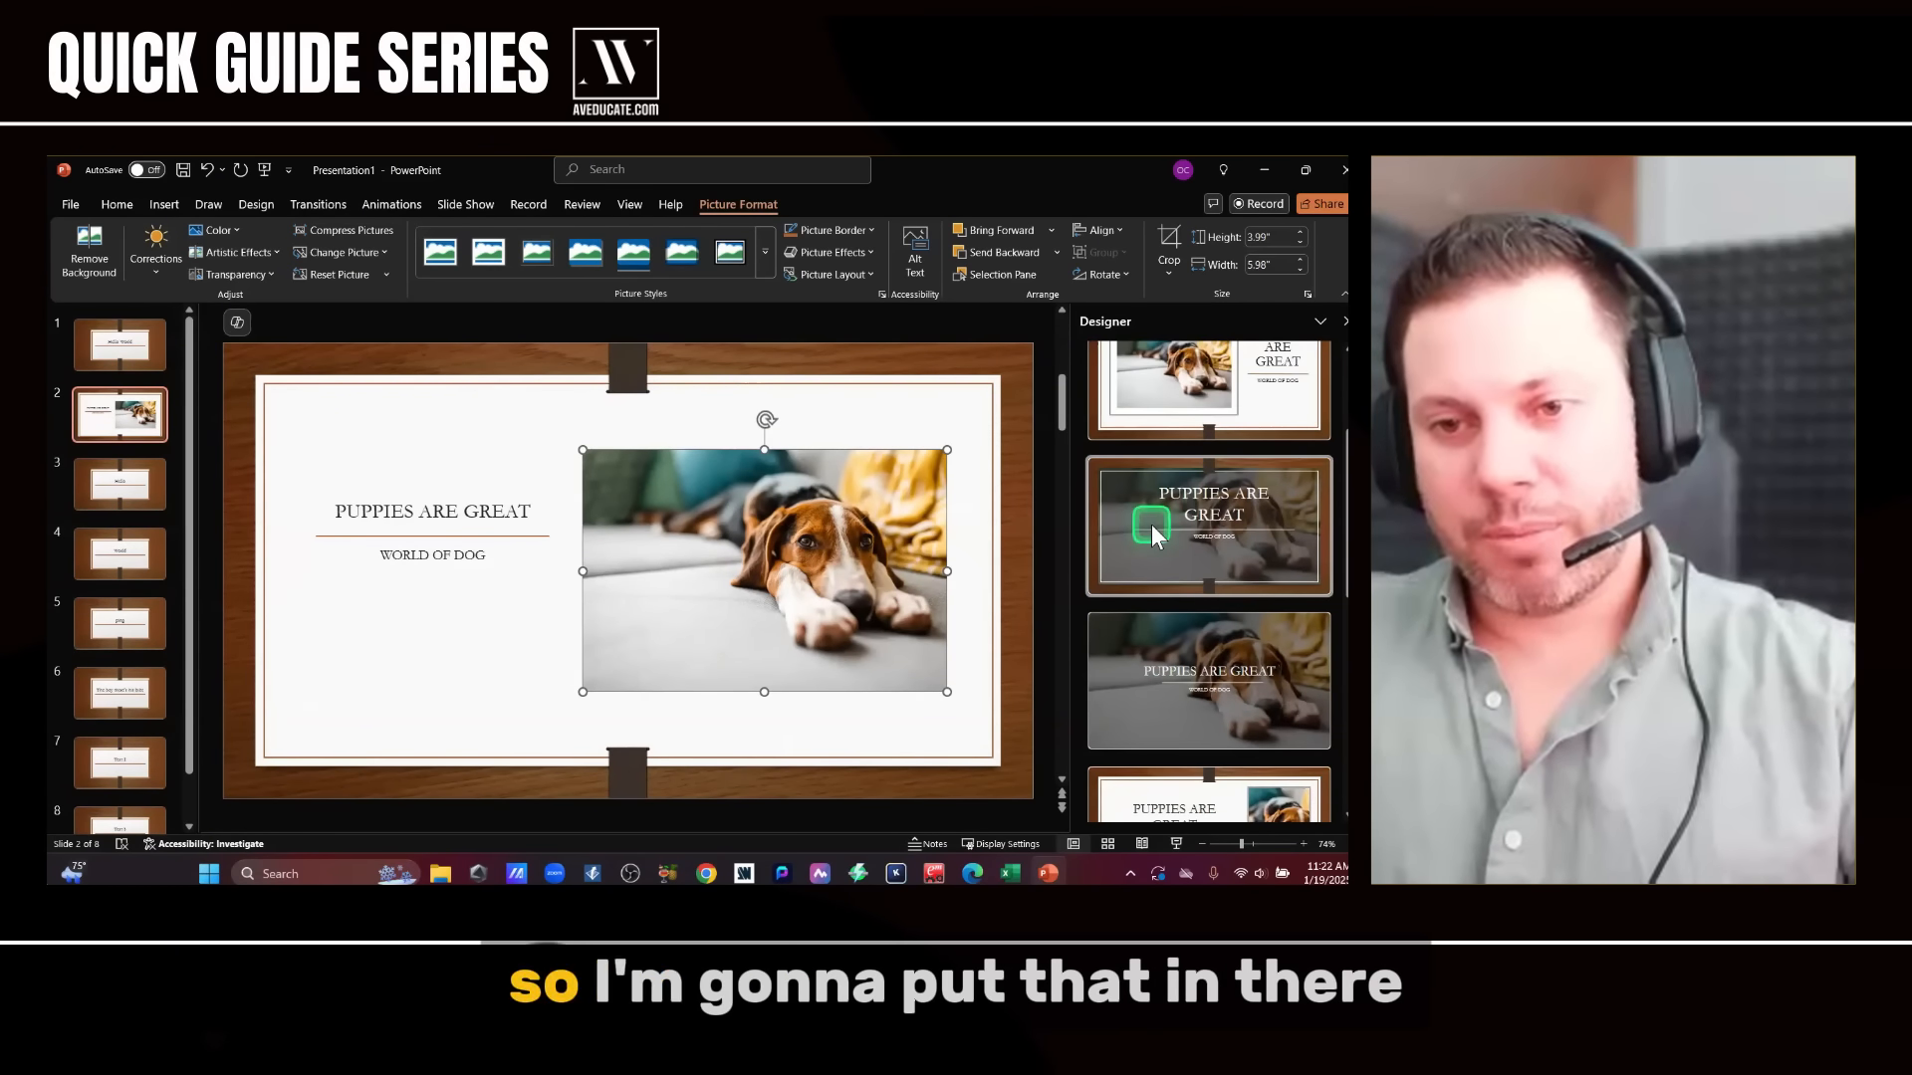
pyautogui.click(1152, 528)
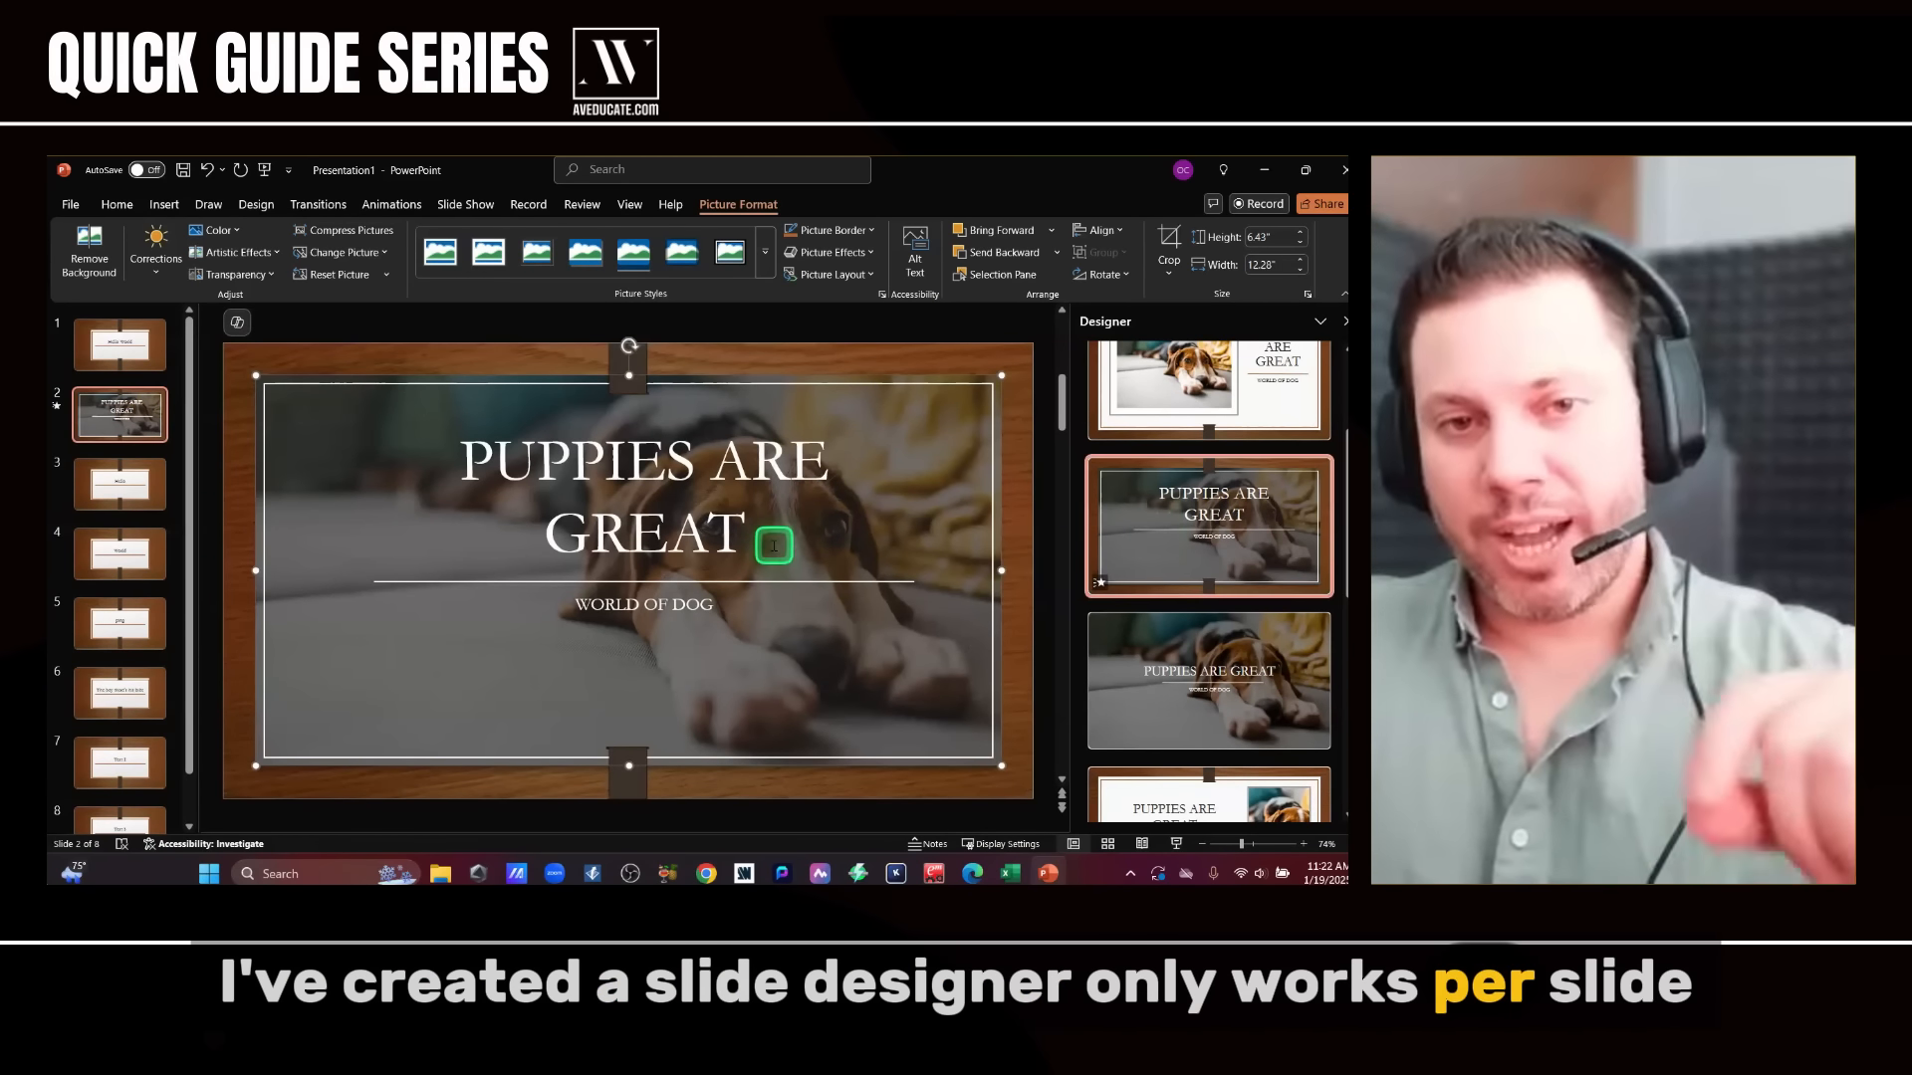
# - Apply the black theme with multicoloured waves to the presentation and close Designer
pyautogui.click(257, 203)
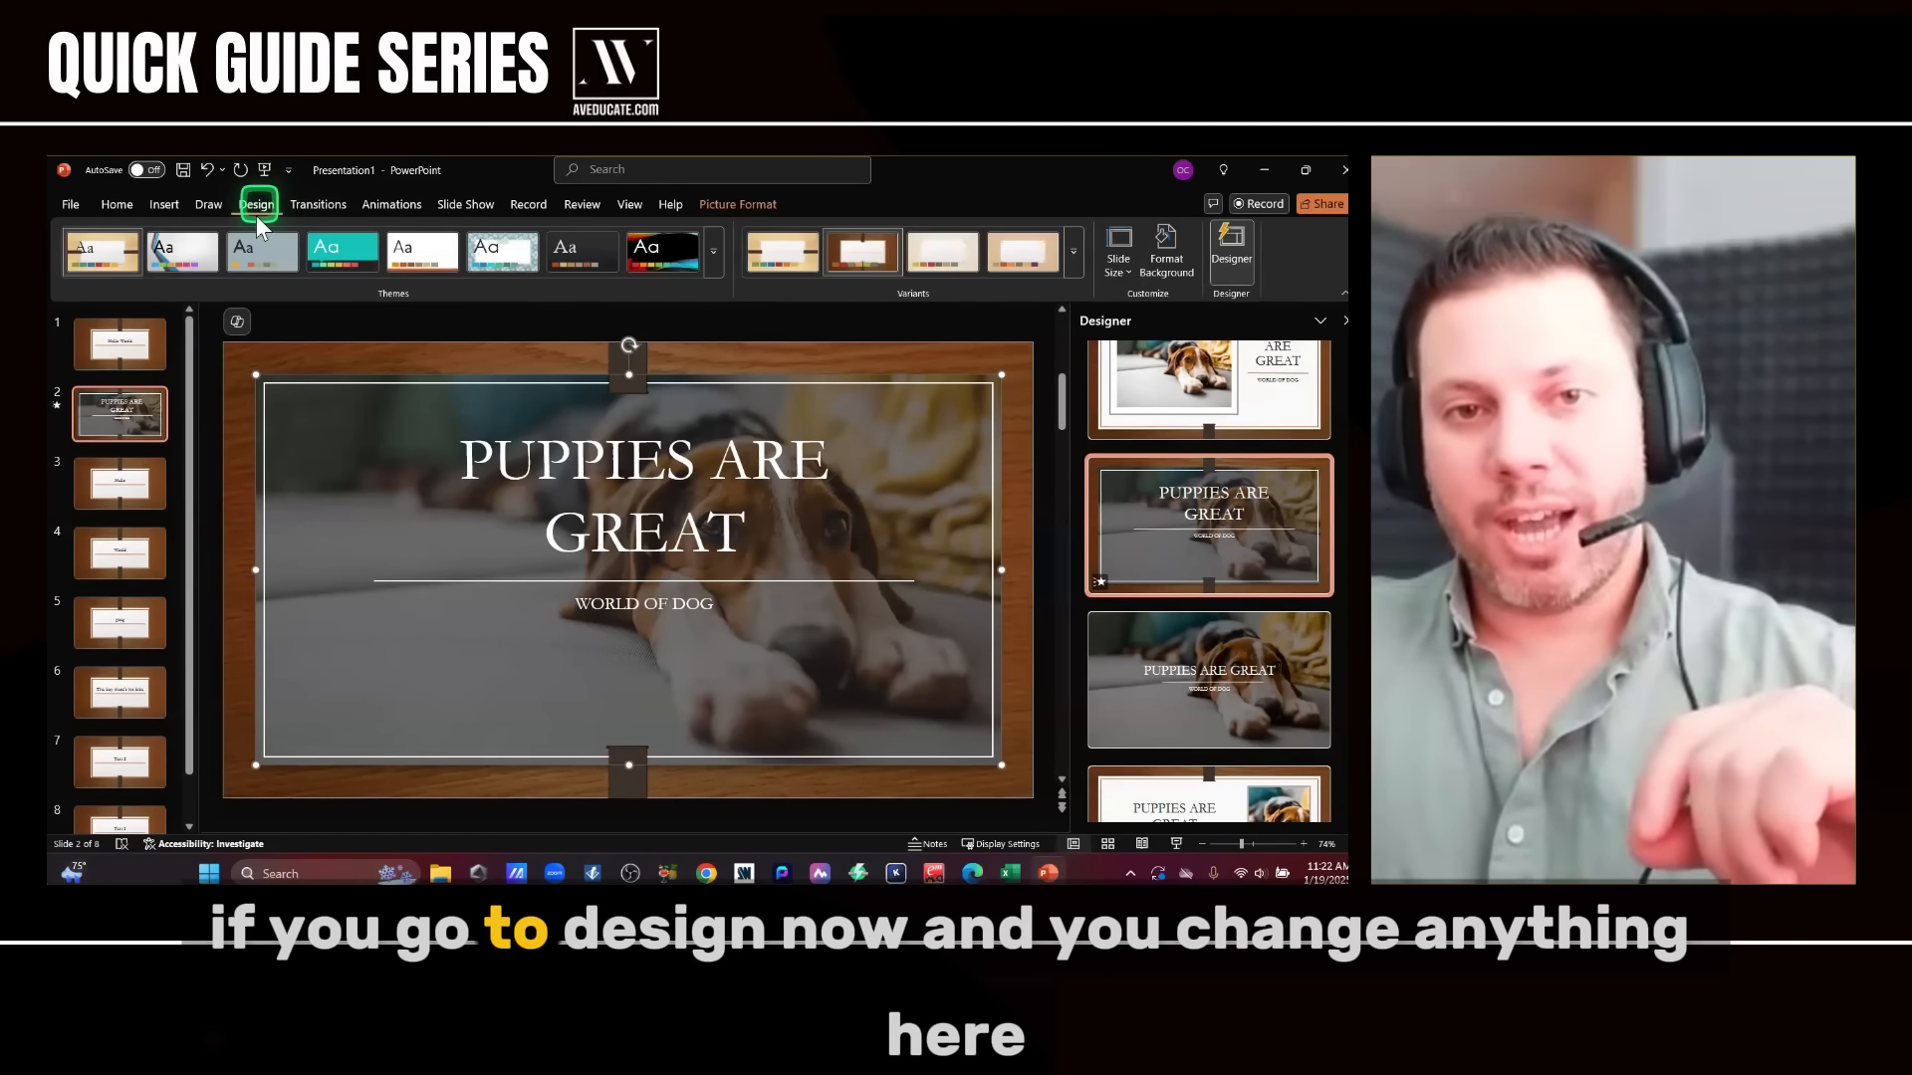
pyautogui.click(411, 251)
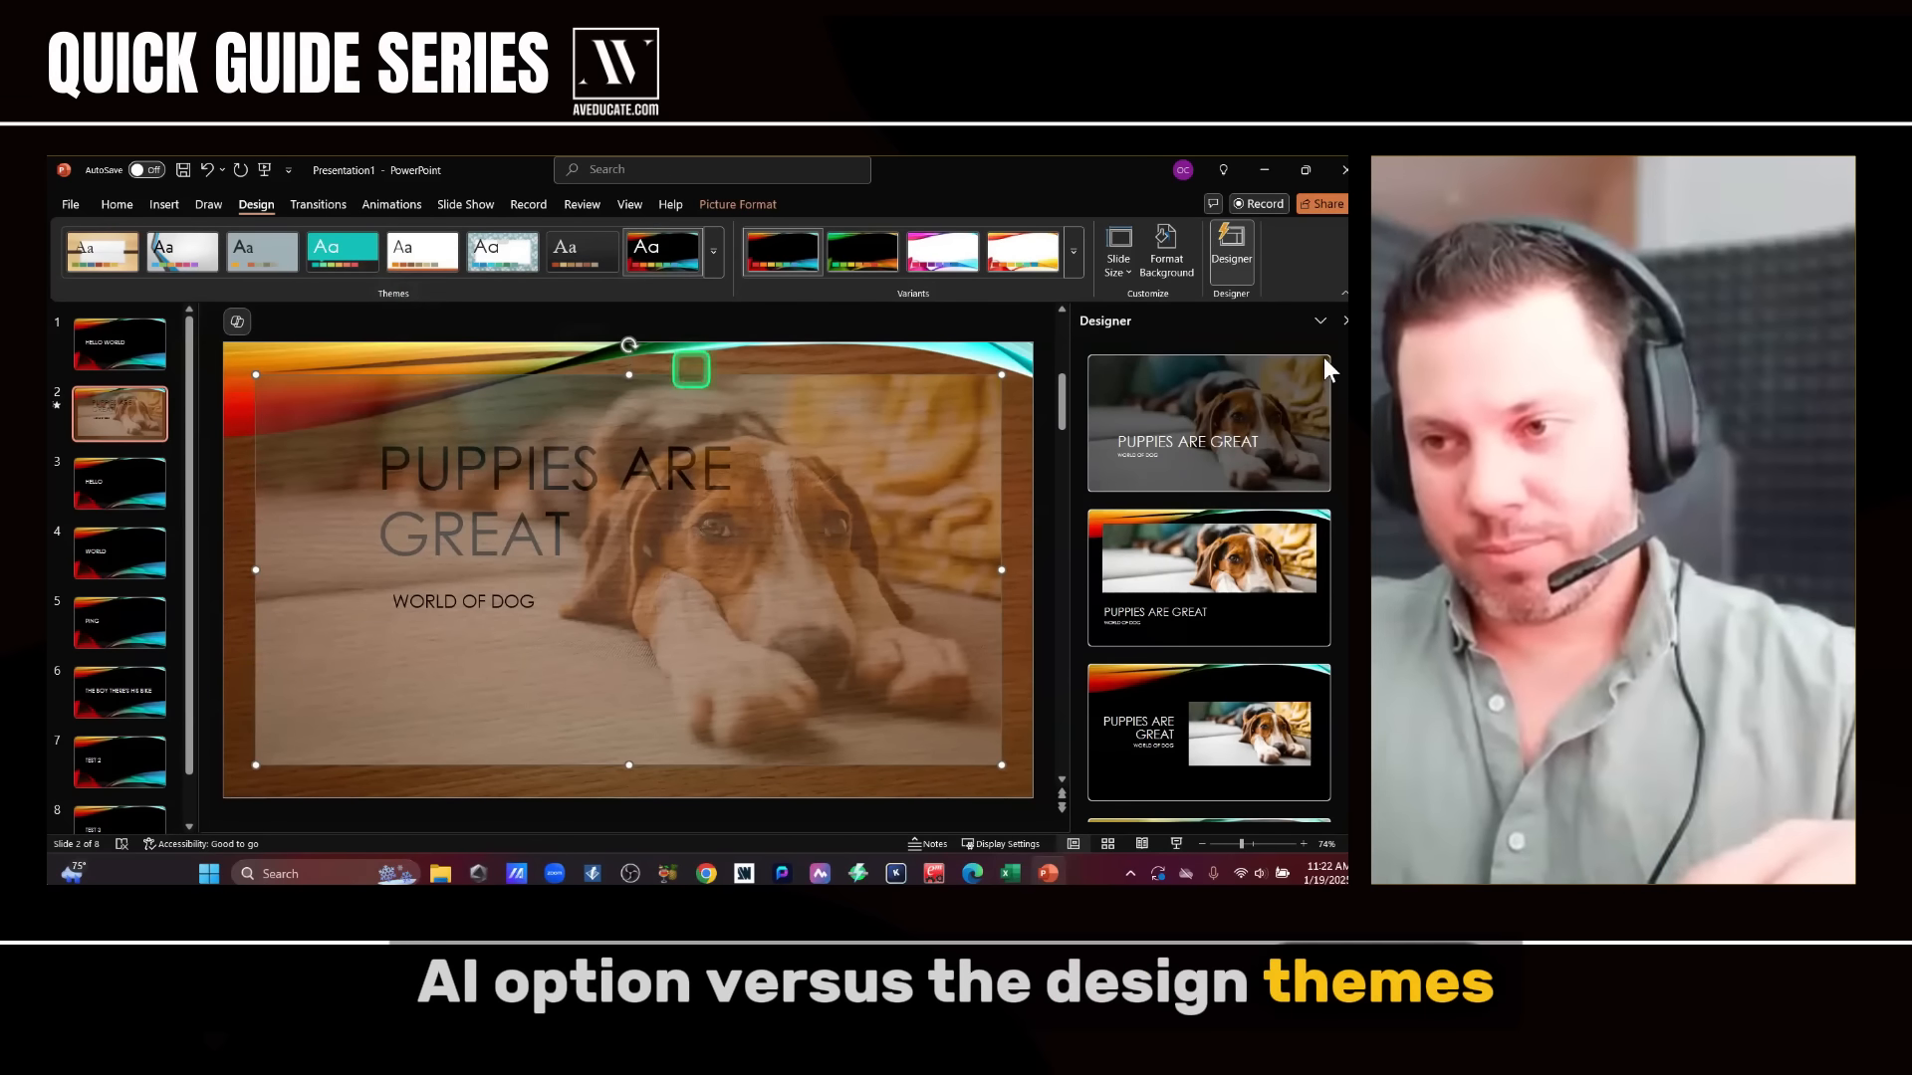
pyautogui.click(1334, 319)
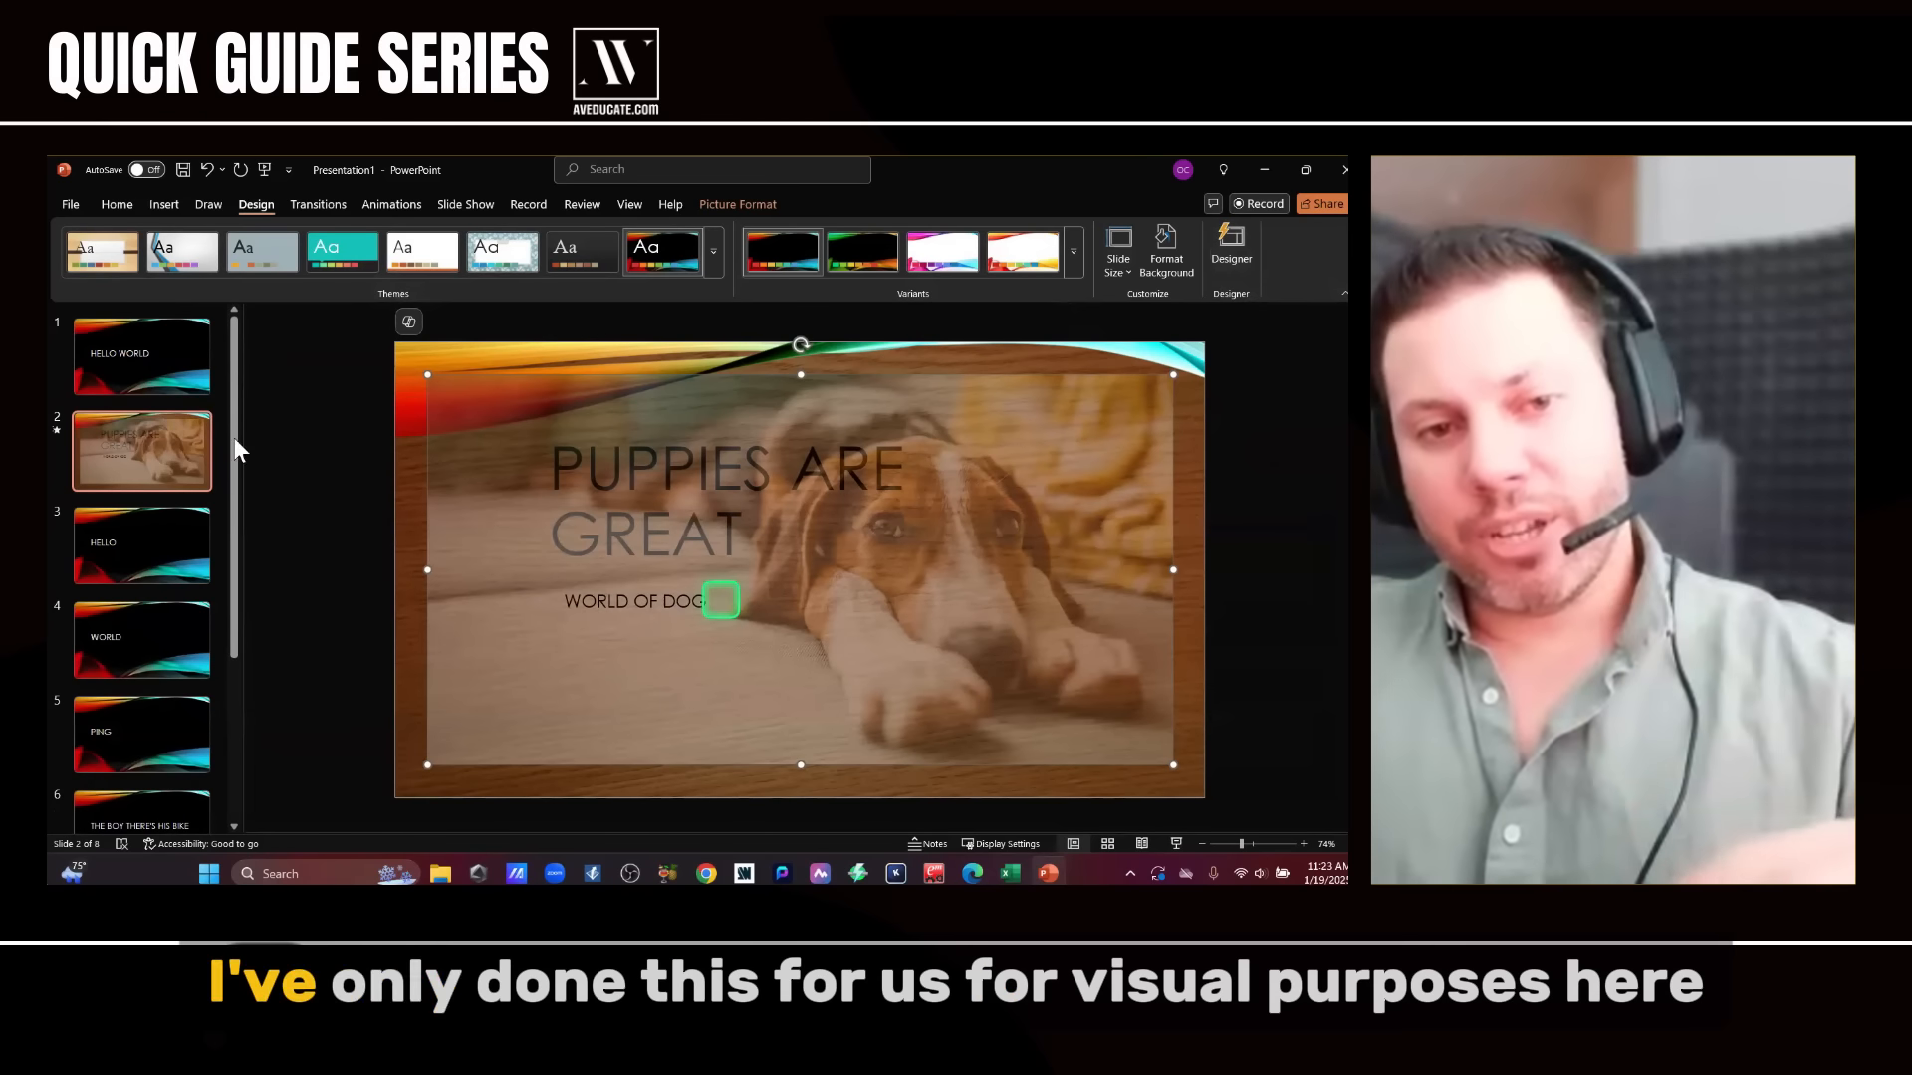
# - Move the "PUPPIES ARE GREAT" slide to the first position in the presentation
pyautogui.click(144, 365)
pyautogui.scroll(3, 144, 374)
pyautogui.click(189, 379)
pyautogui.click(193, 430)
pyautogui.moveTo(193, 431); pyautogui.dragTo(183, 357)
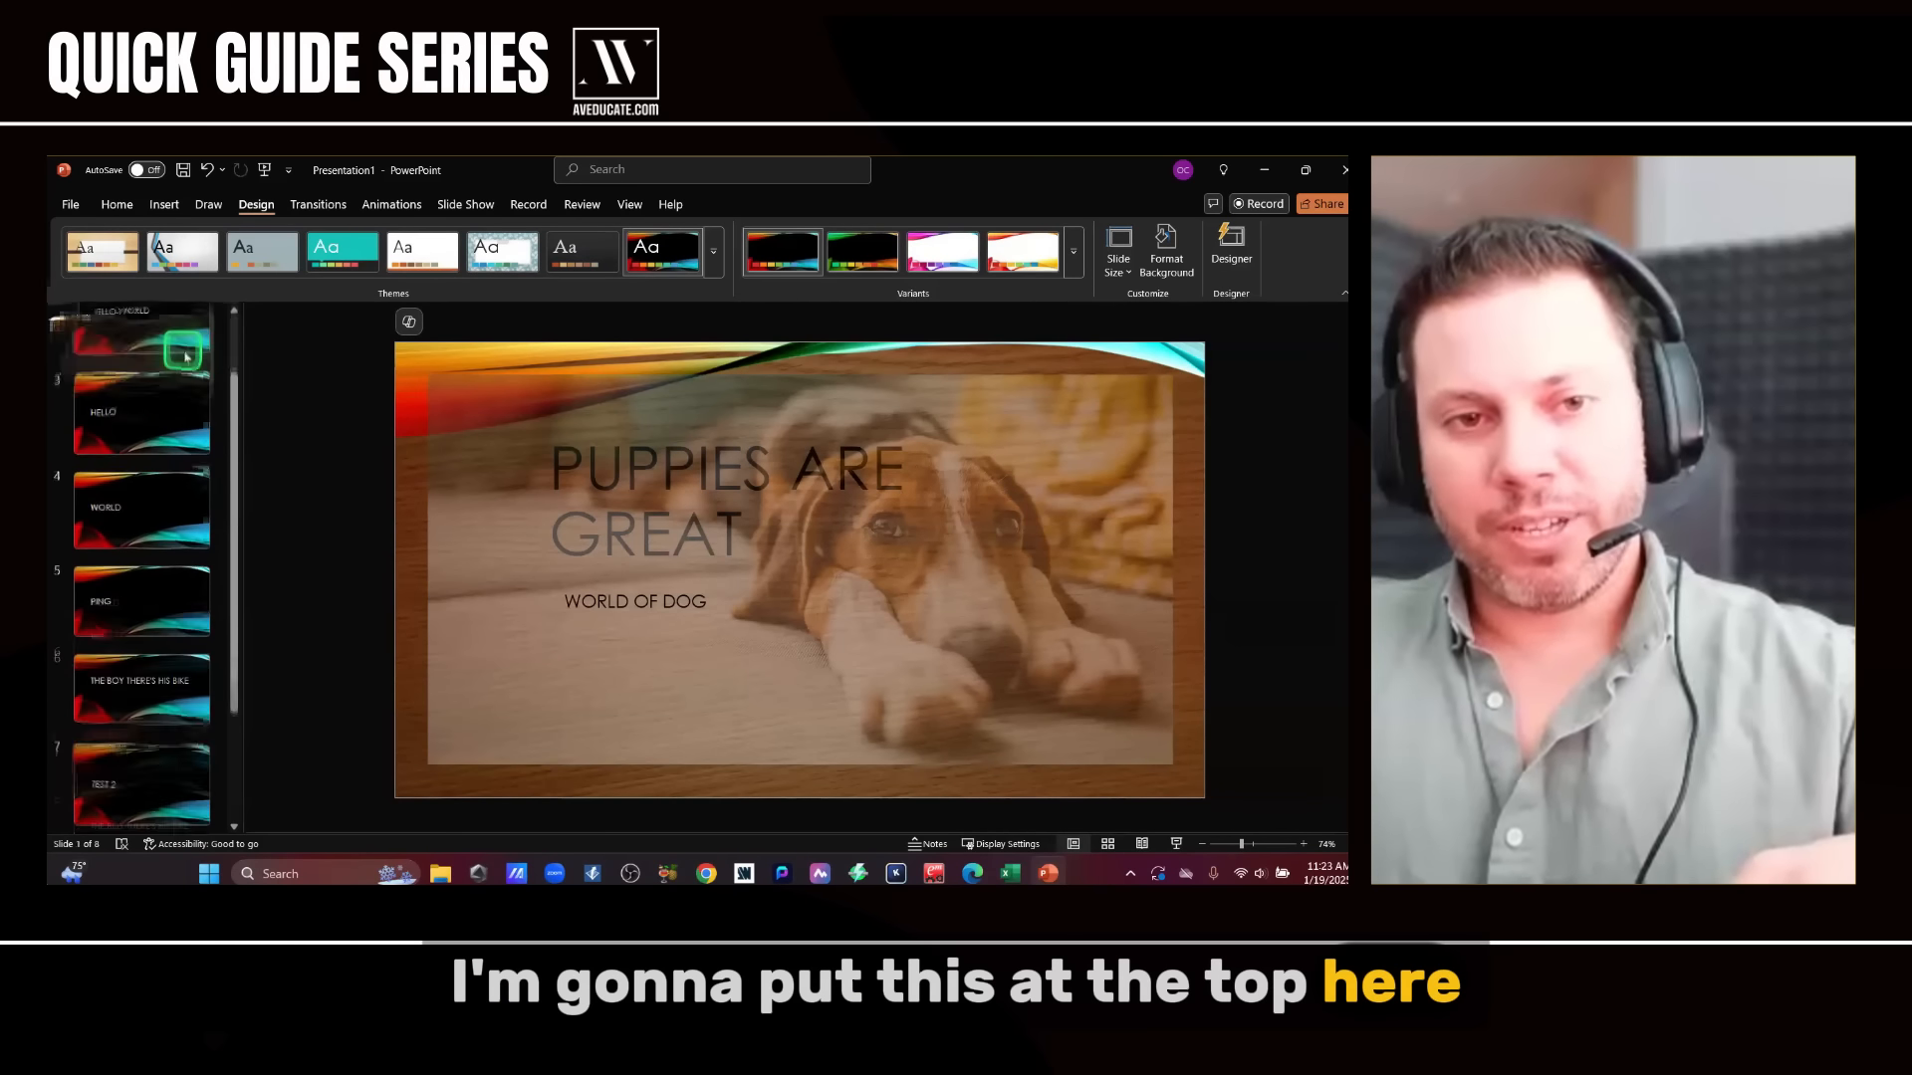
# - Apply the Designer idea with the full-slide answer sheet photo to slide 8, "TEST 3"
pyautogui.scroll(-3, 149, 558)
pyautogui.click(157, 778)
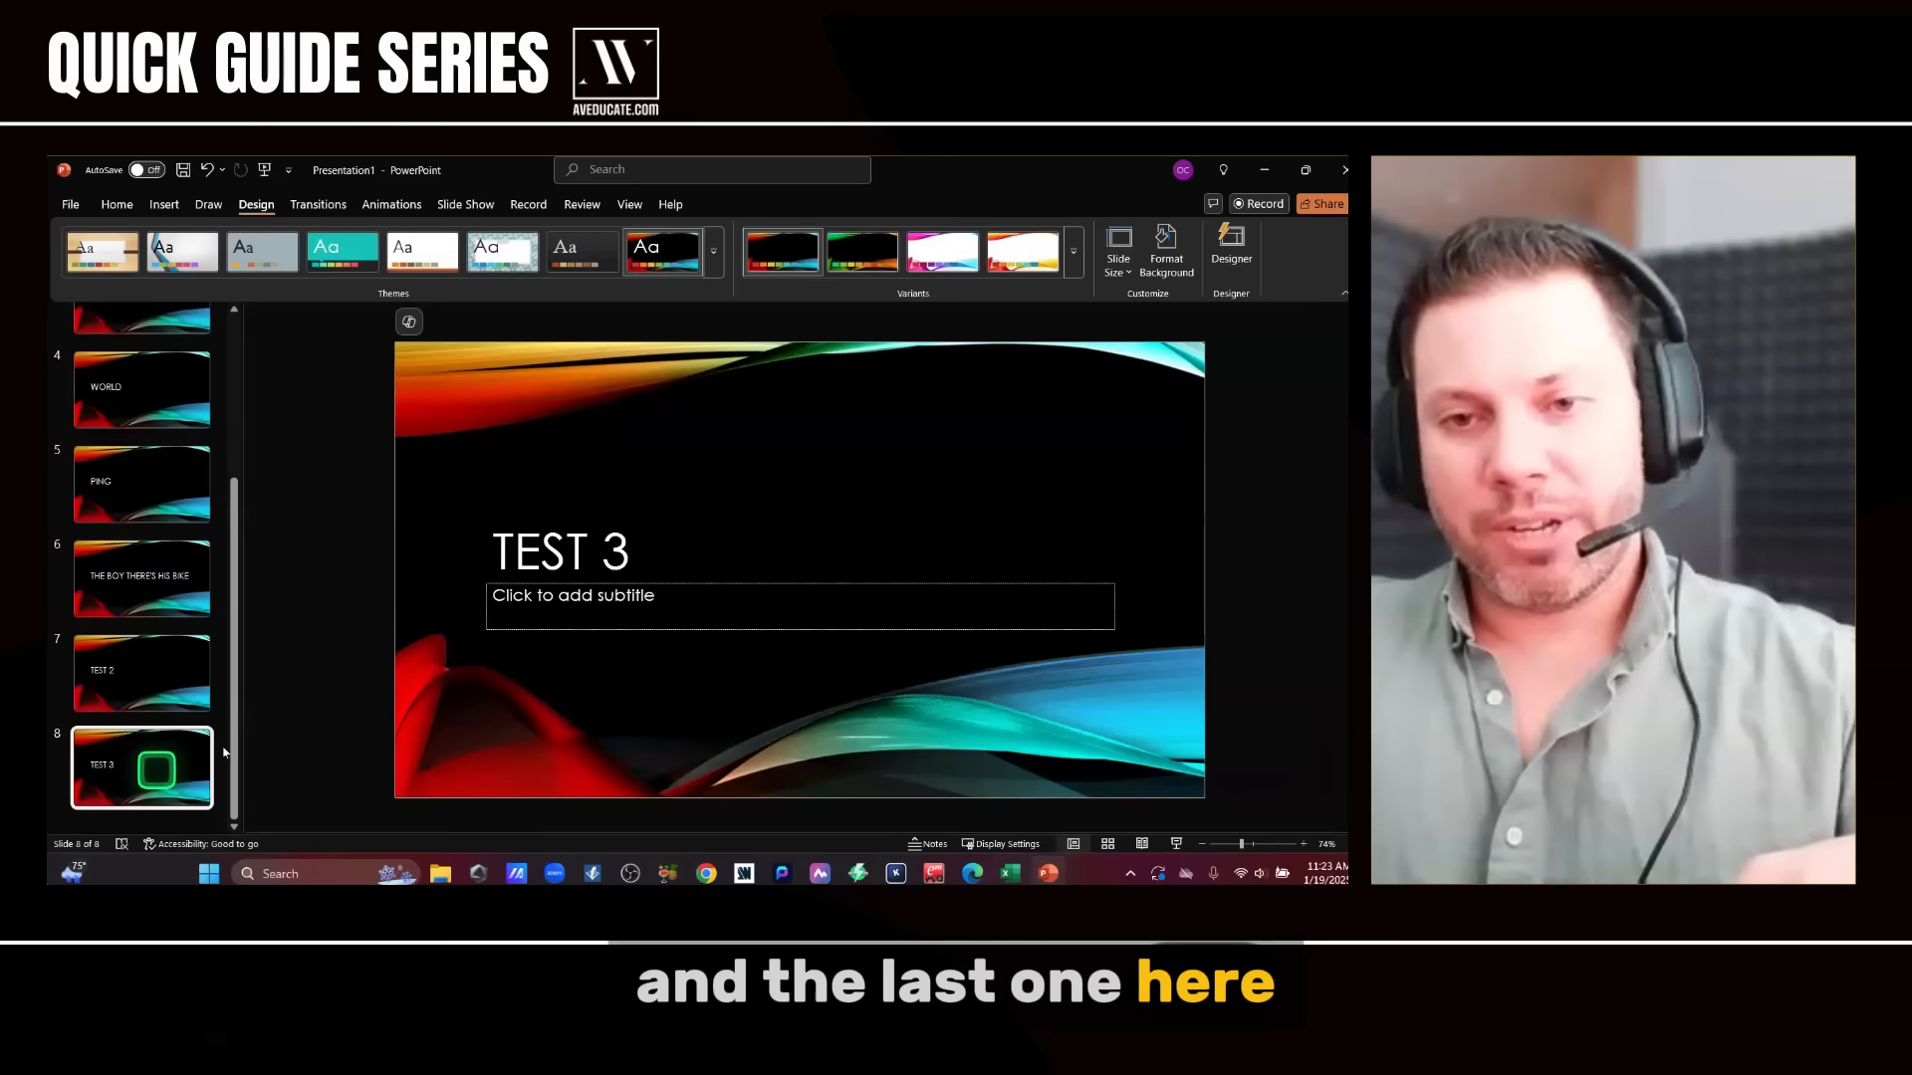
pyautogui.click(1232, 244)
pyautogui.click(1193, 420)
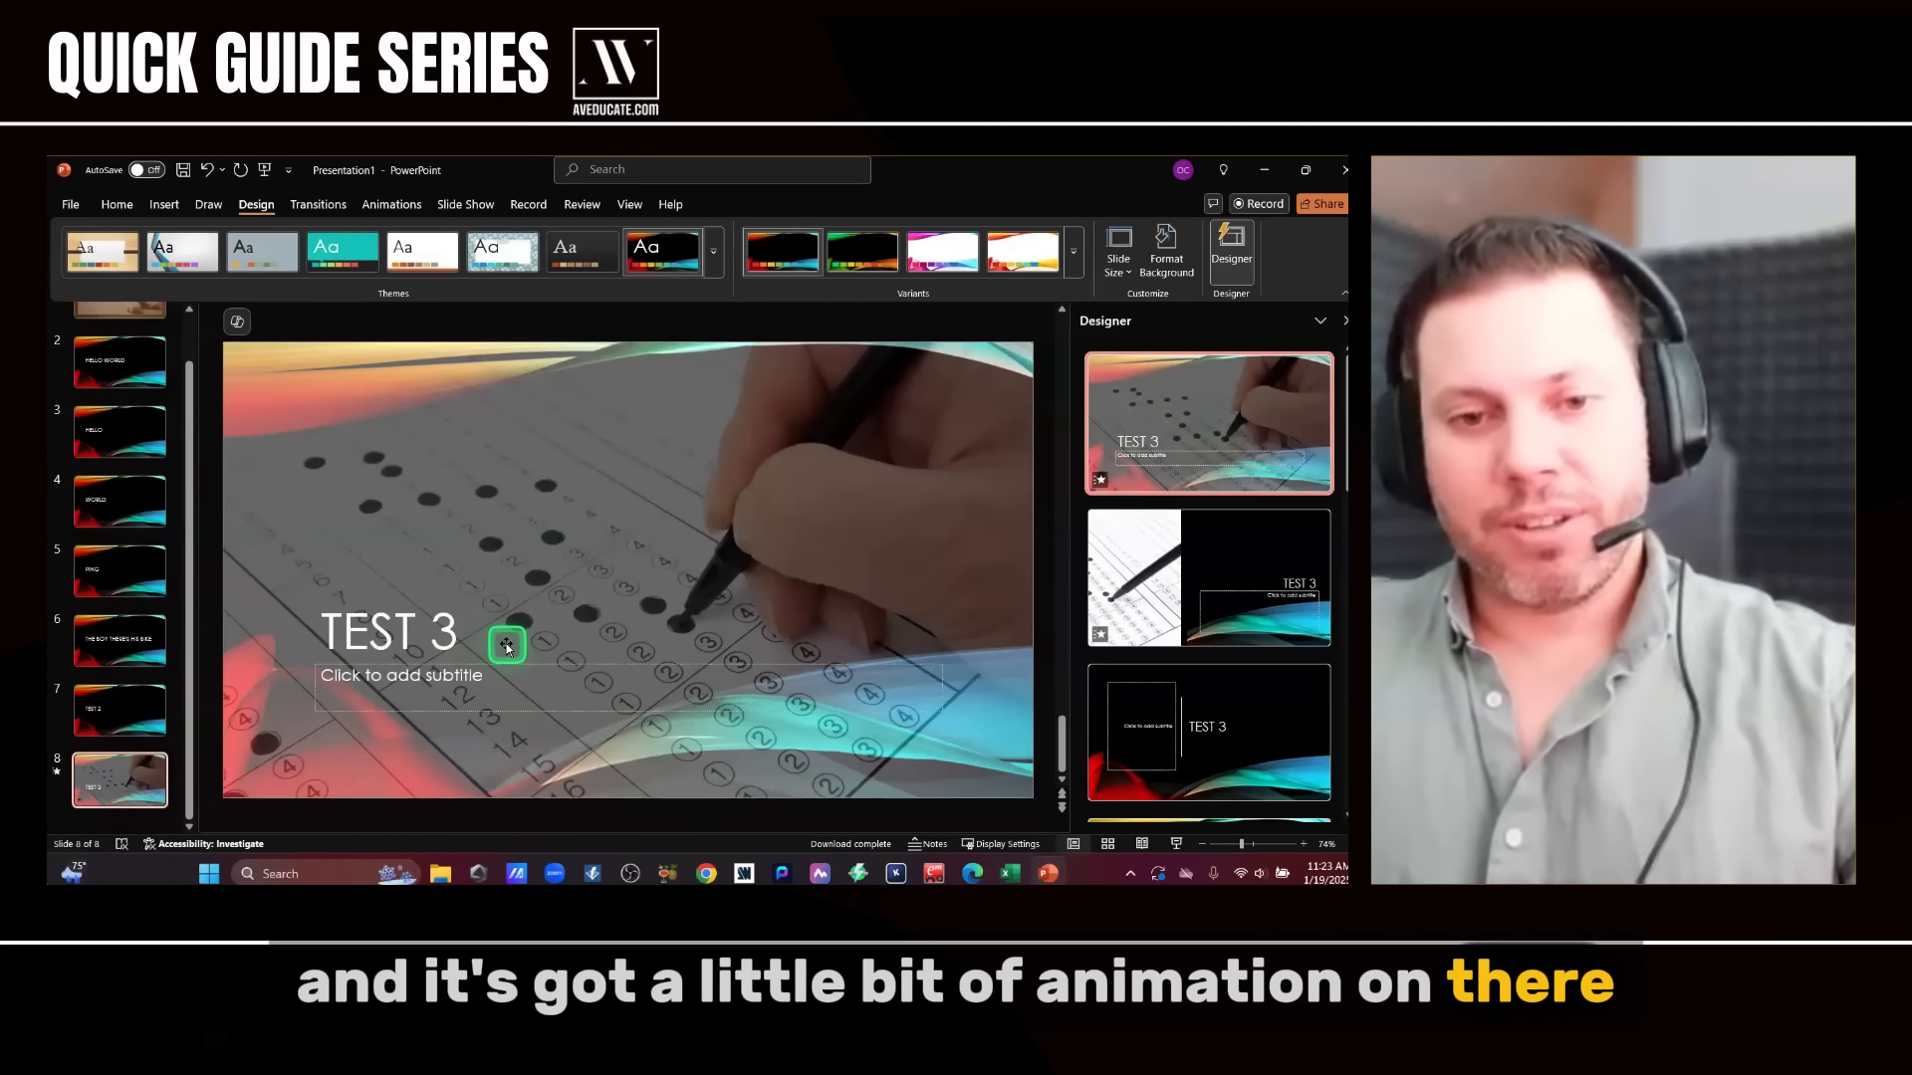
# - Check that "Loop continuously until 'Esc'" is enabled in the slide show setup
pyautogui.click(475, 205)
pyautogui.click(350, 264)
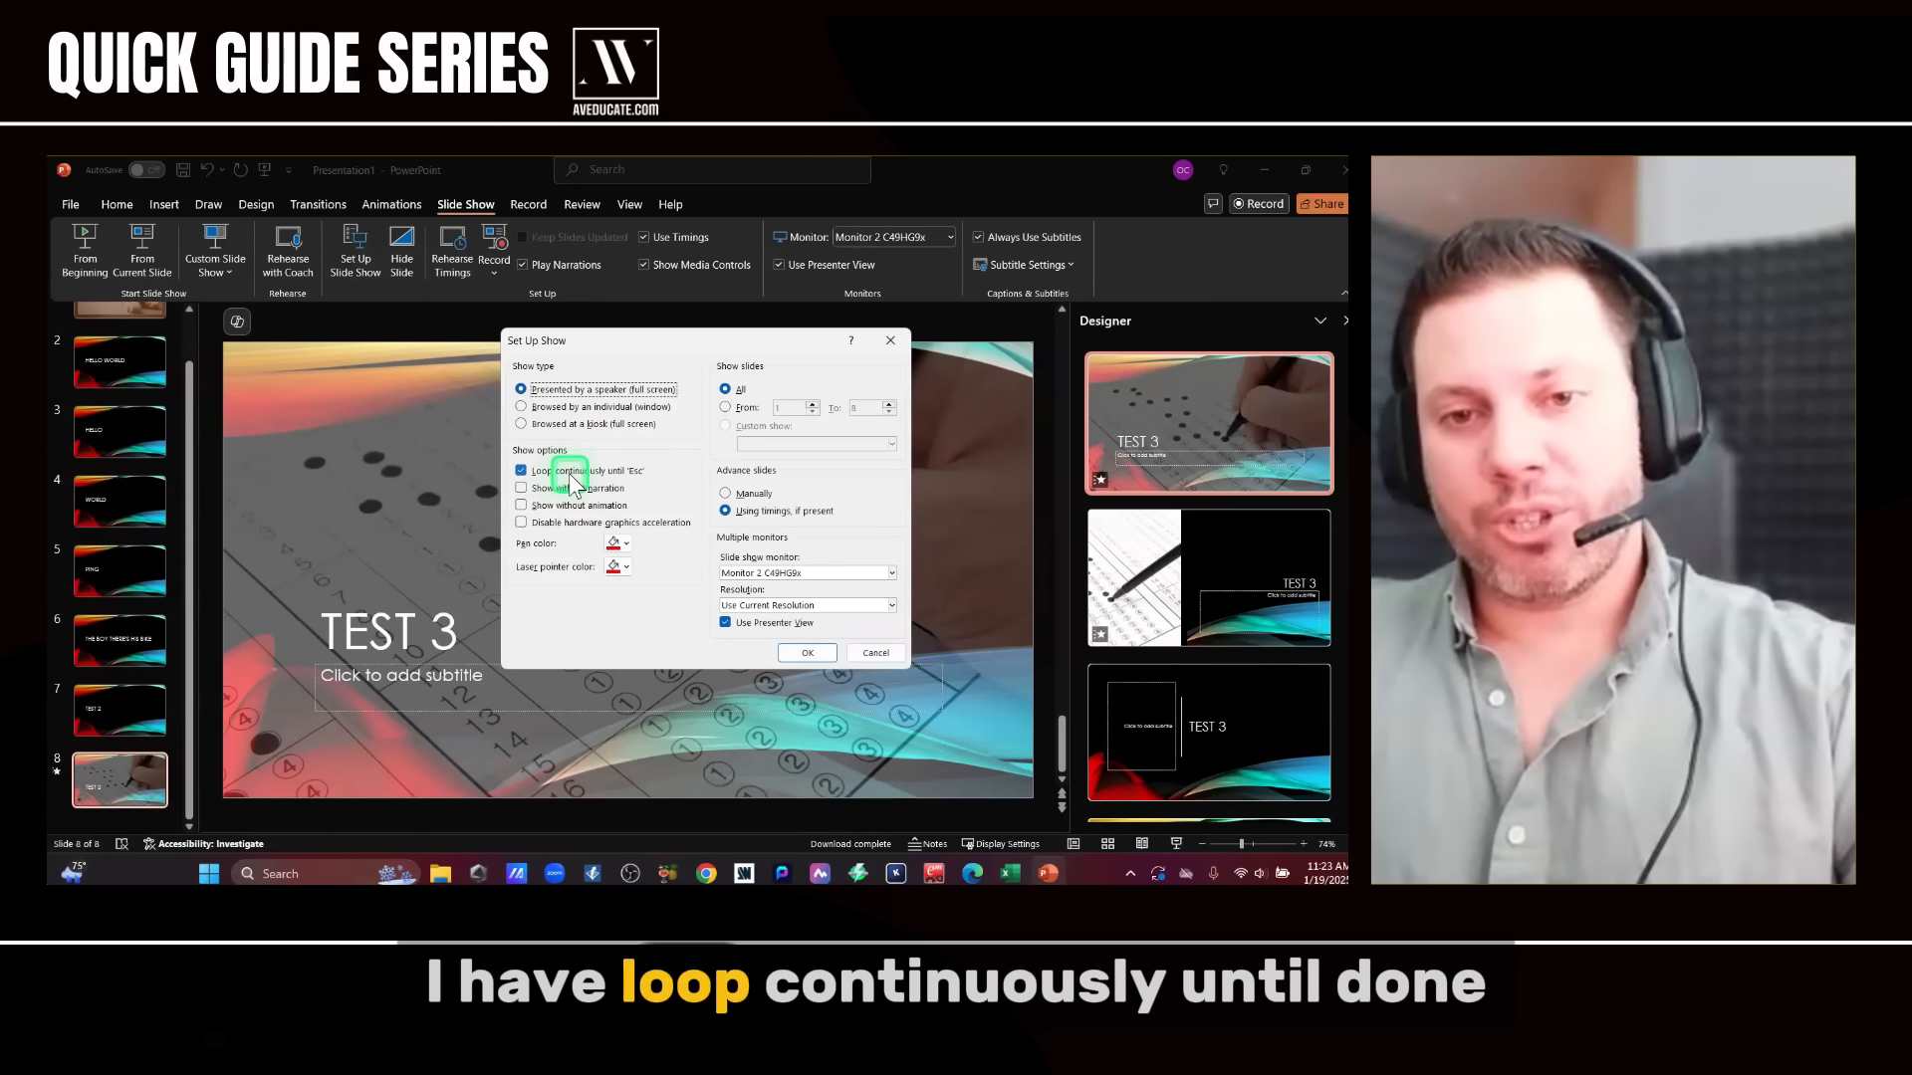
pyautogui.click(806, 655)
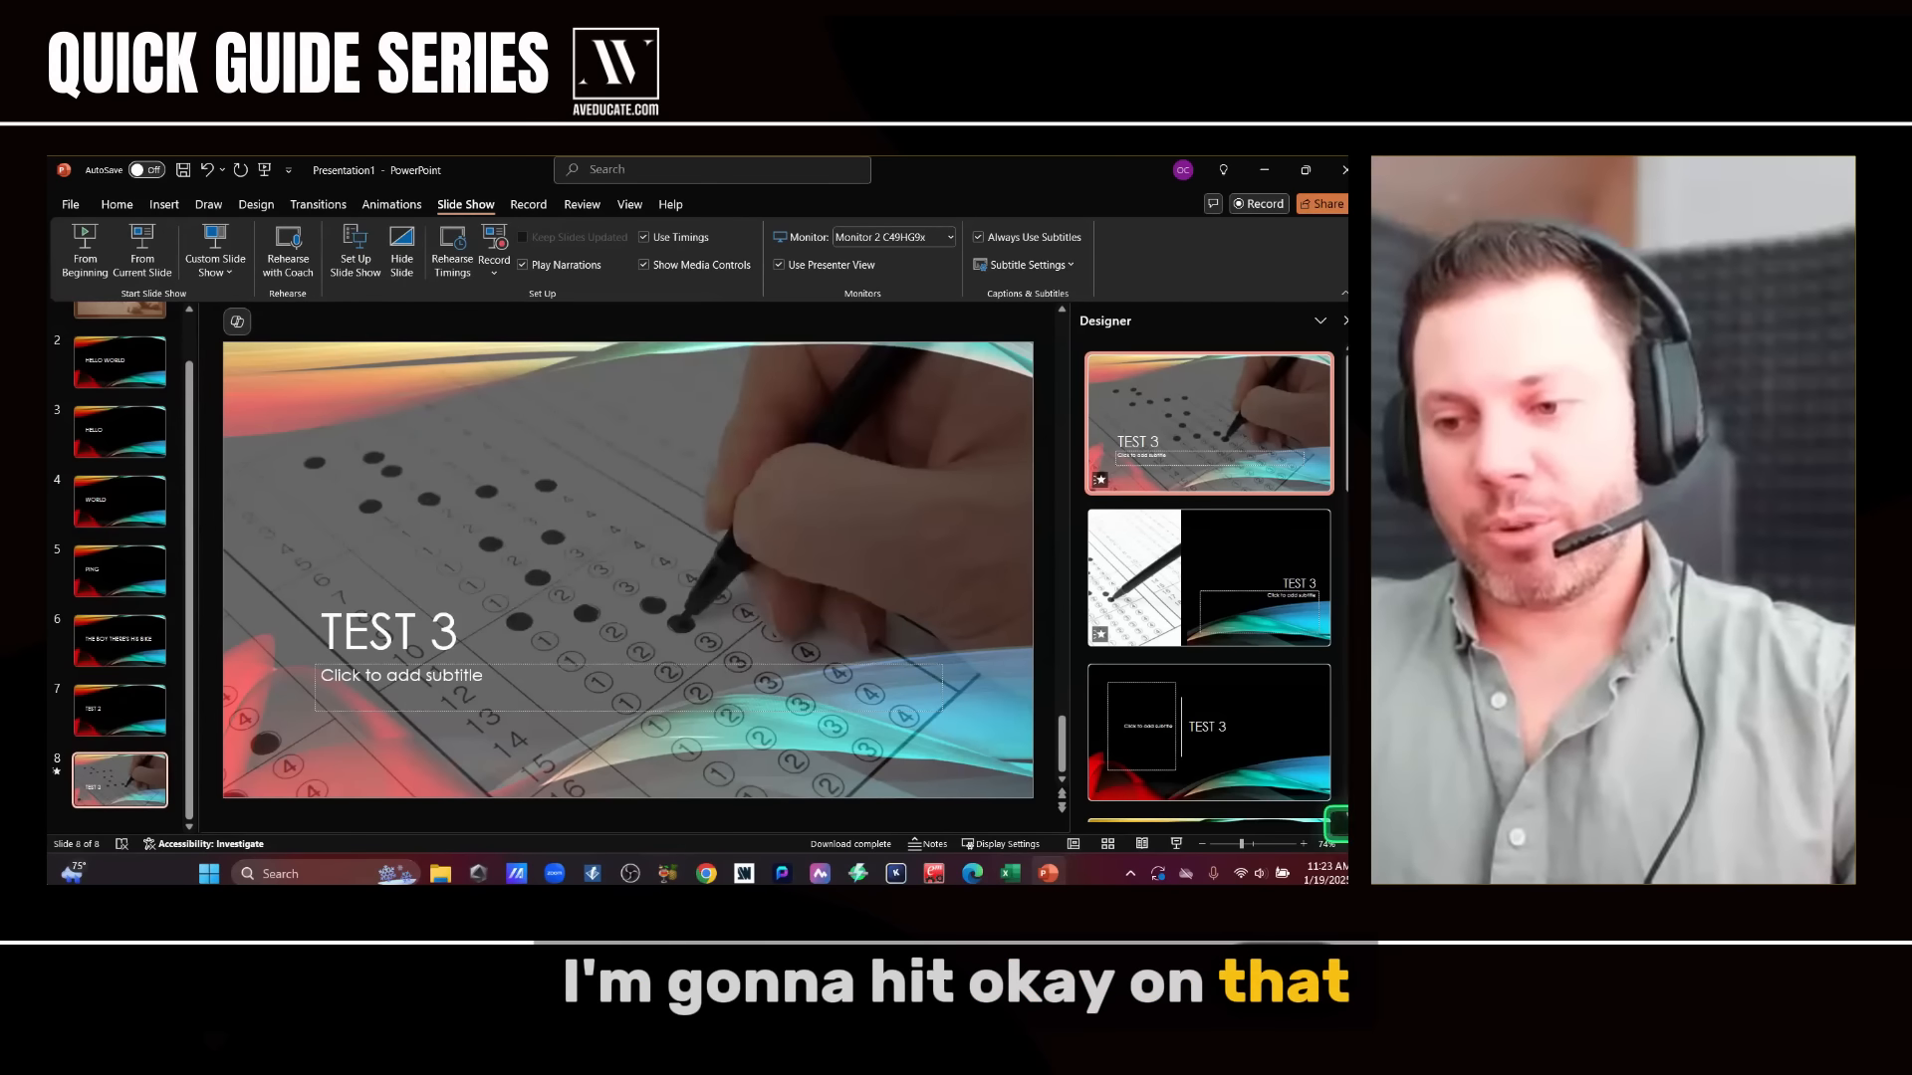
# - Play the slide show from slide 8, advance once past the last slide, and end the show
pyautogui.click(1174, 842)
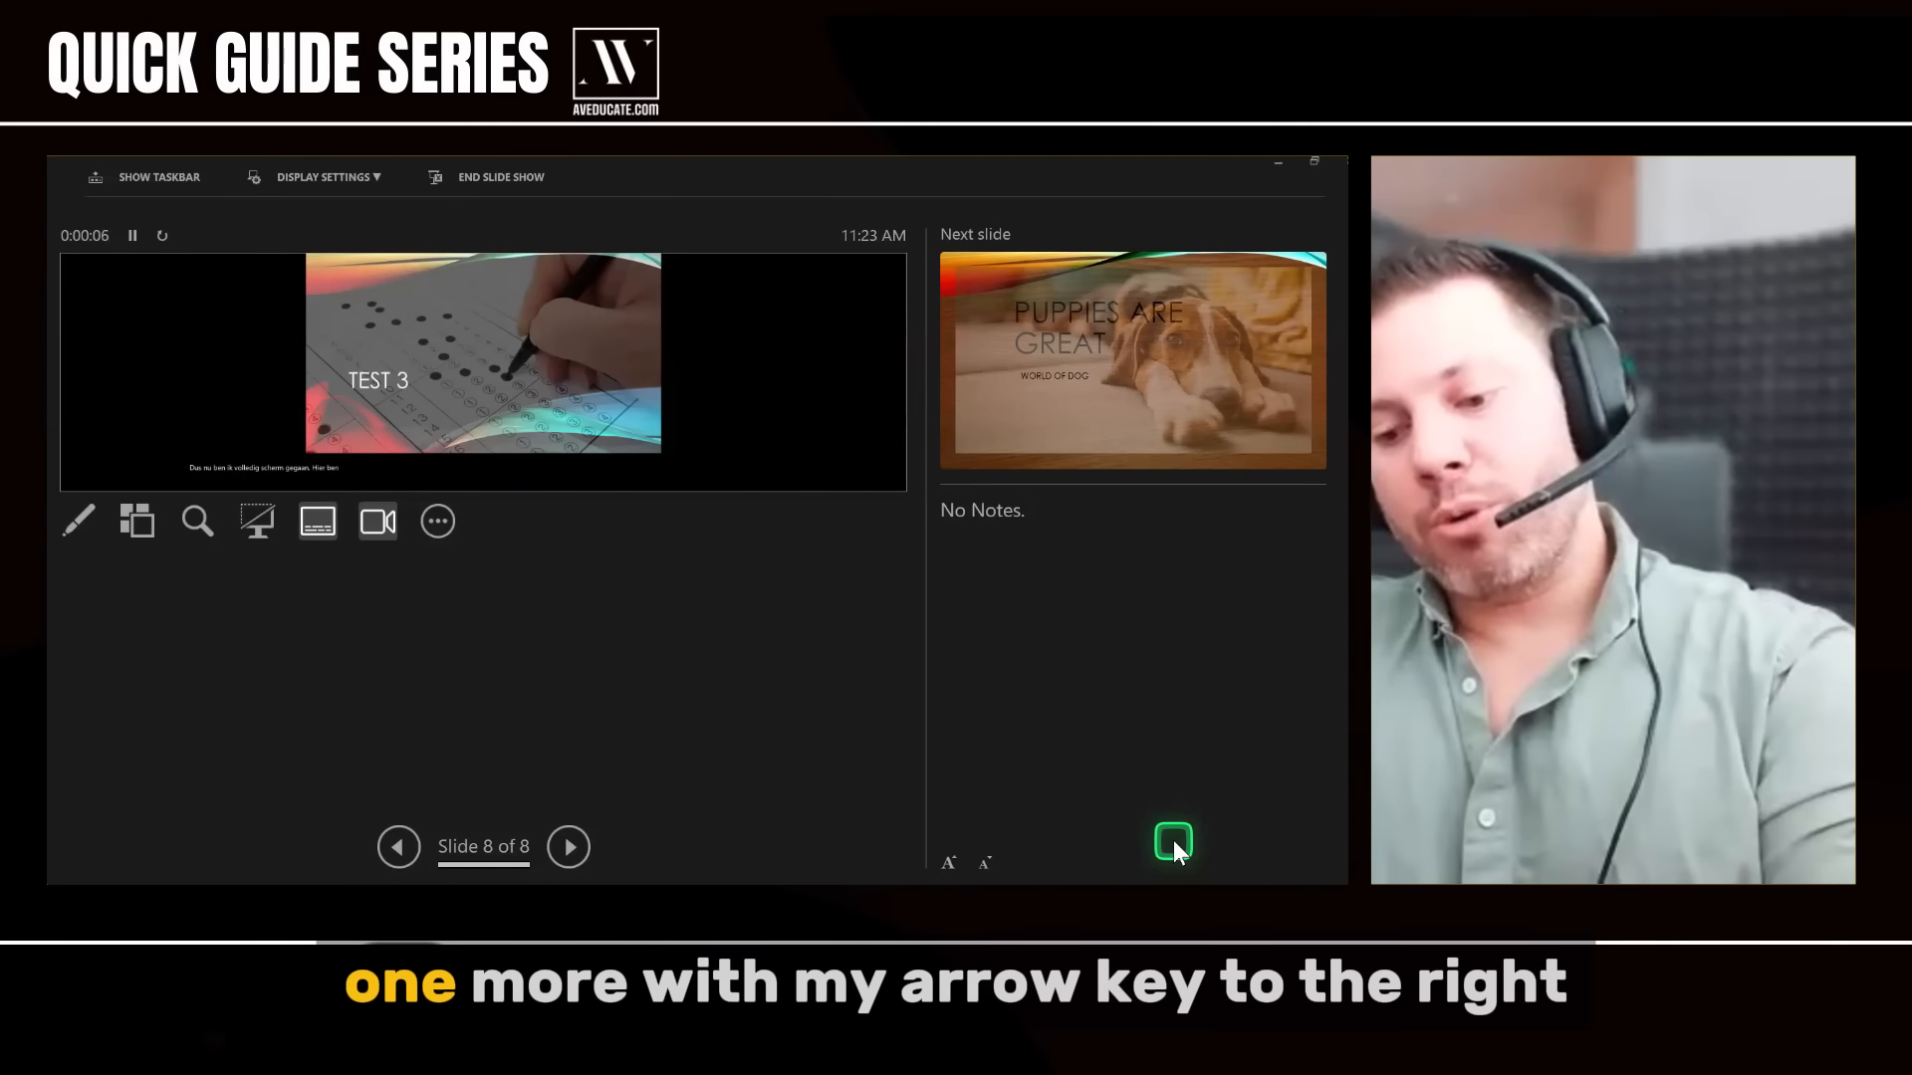
pyautogui.press('Right')
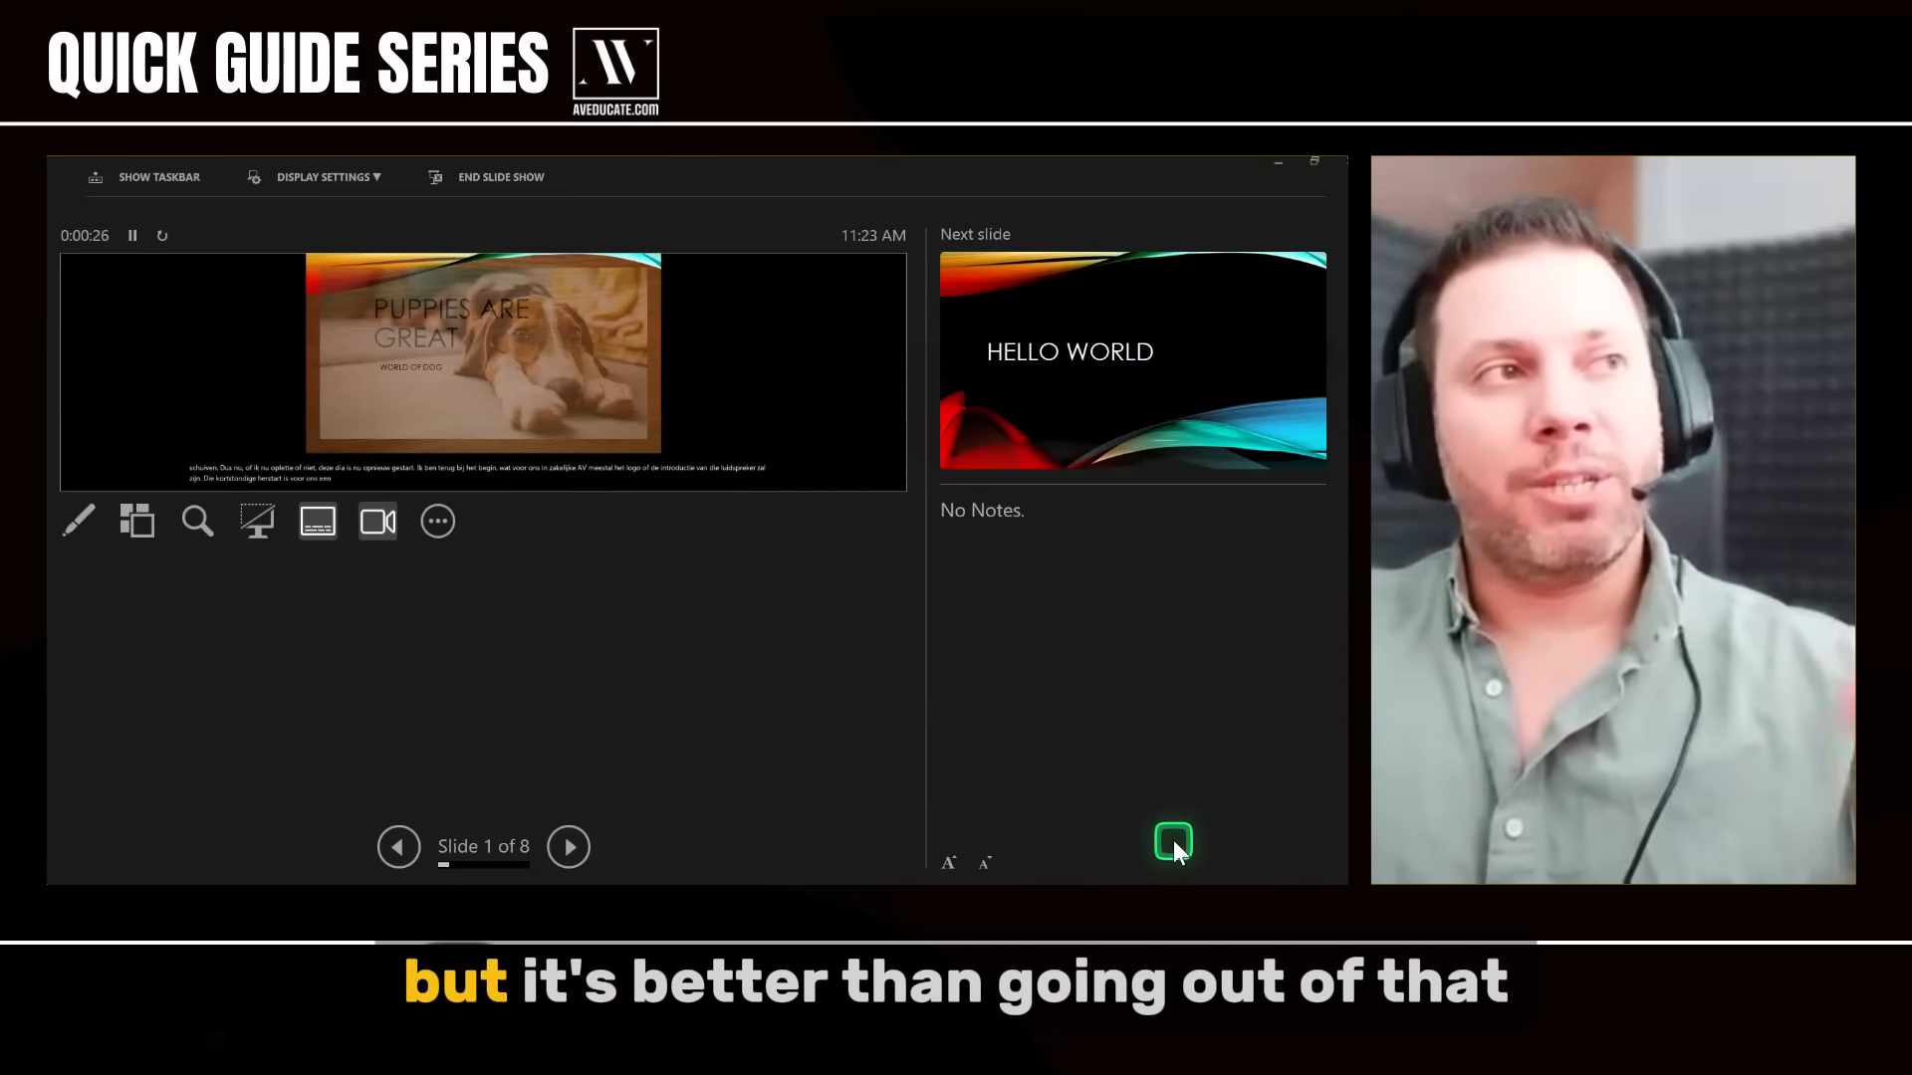
pyautogui.press('Escape')
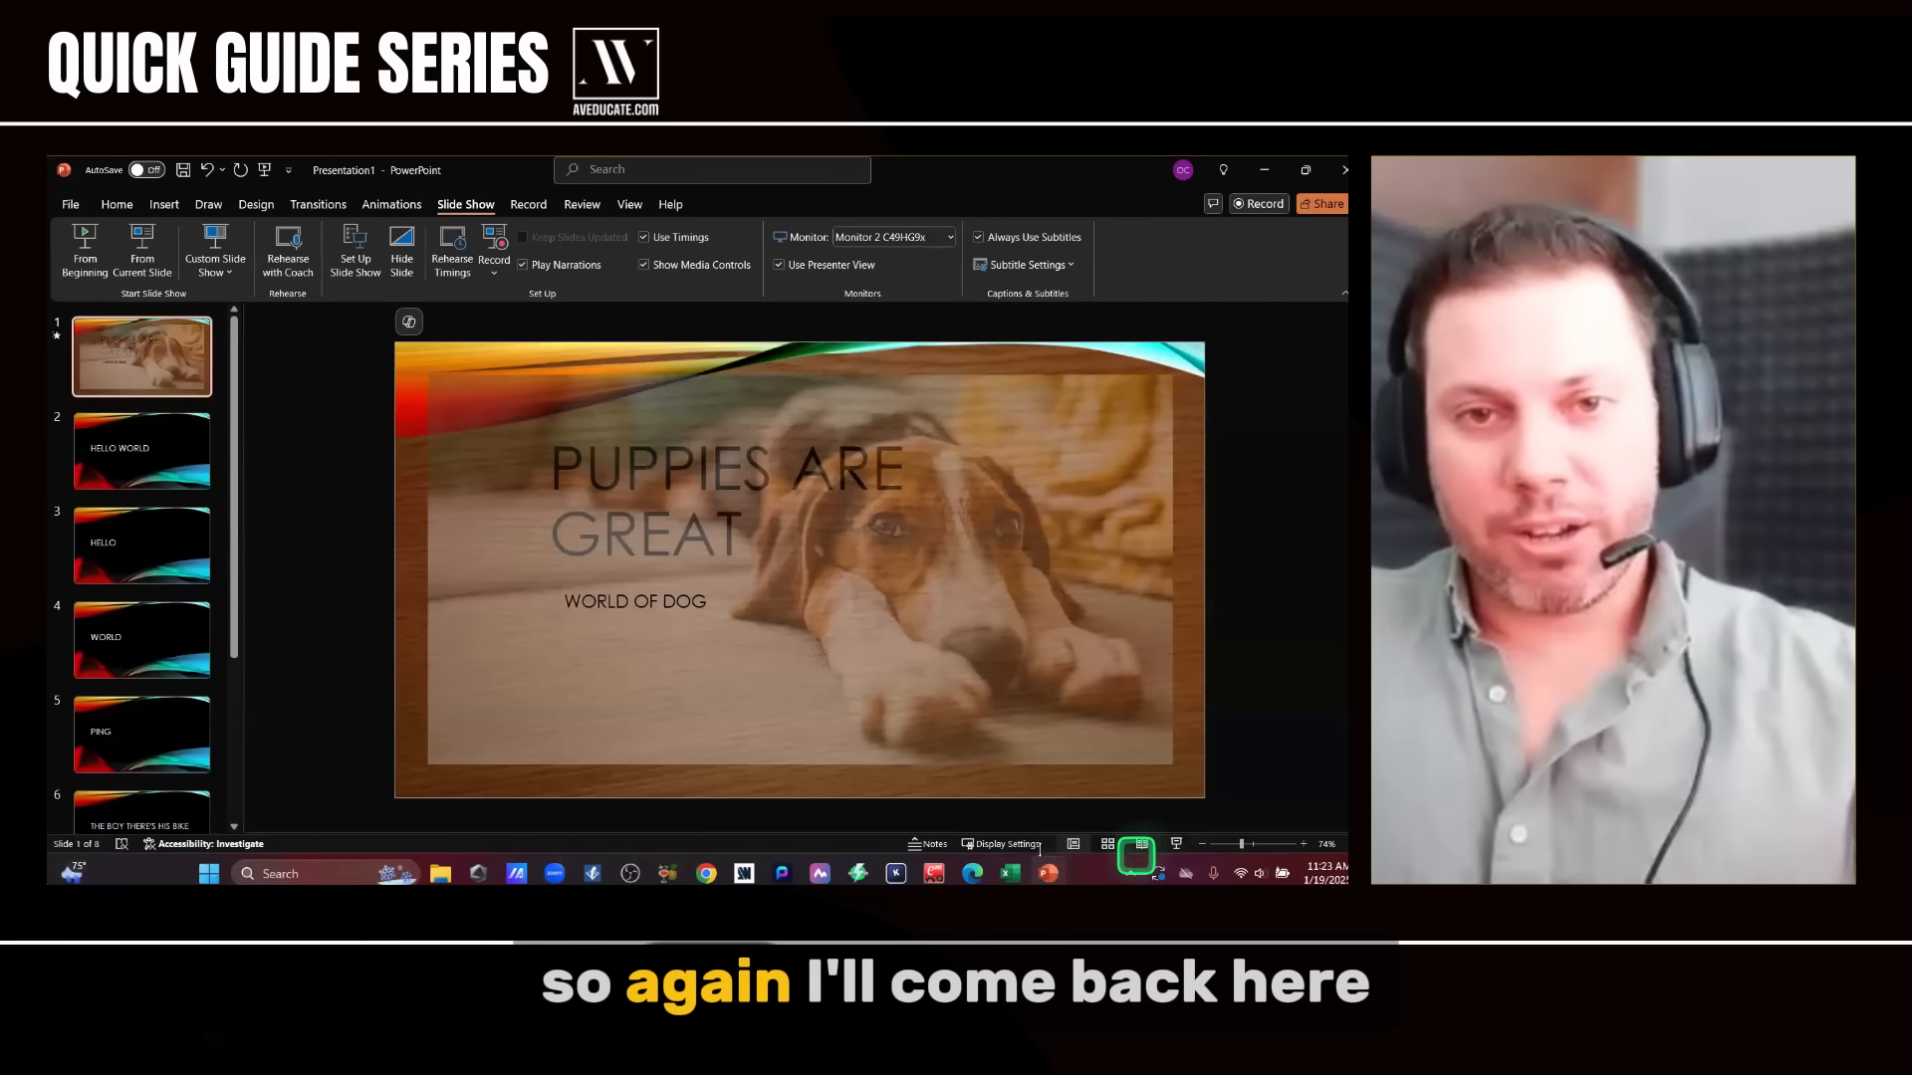
# - Turn off "Loop continuously until 'Esc'" in the slide show setup
pyautogui.click(350, 267)
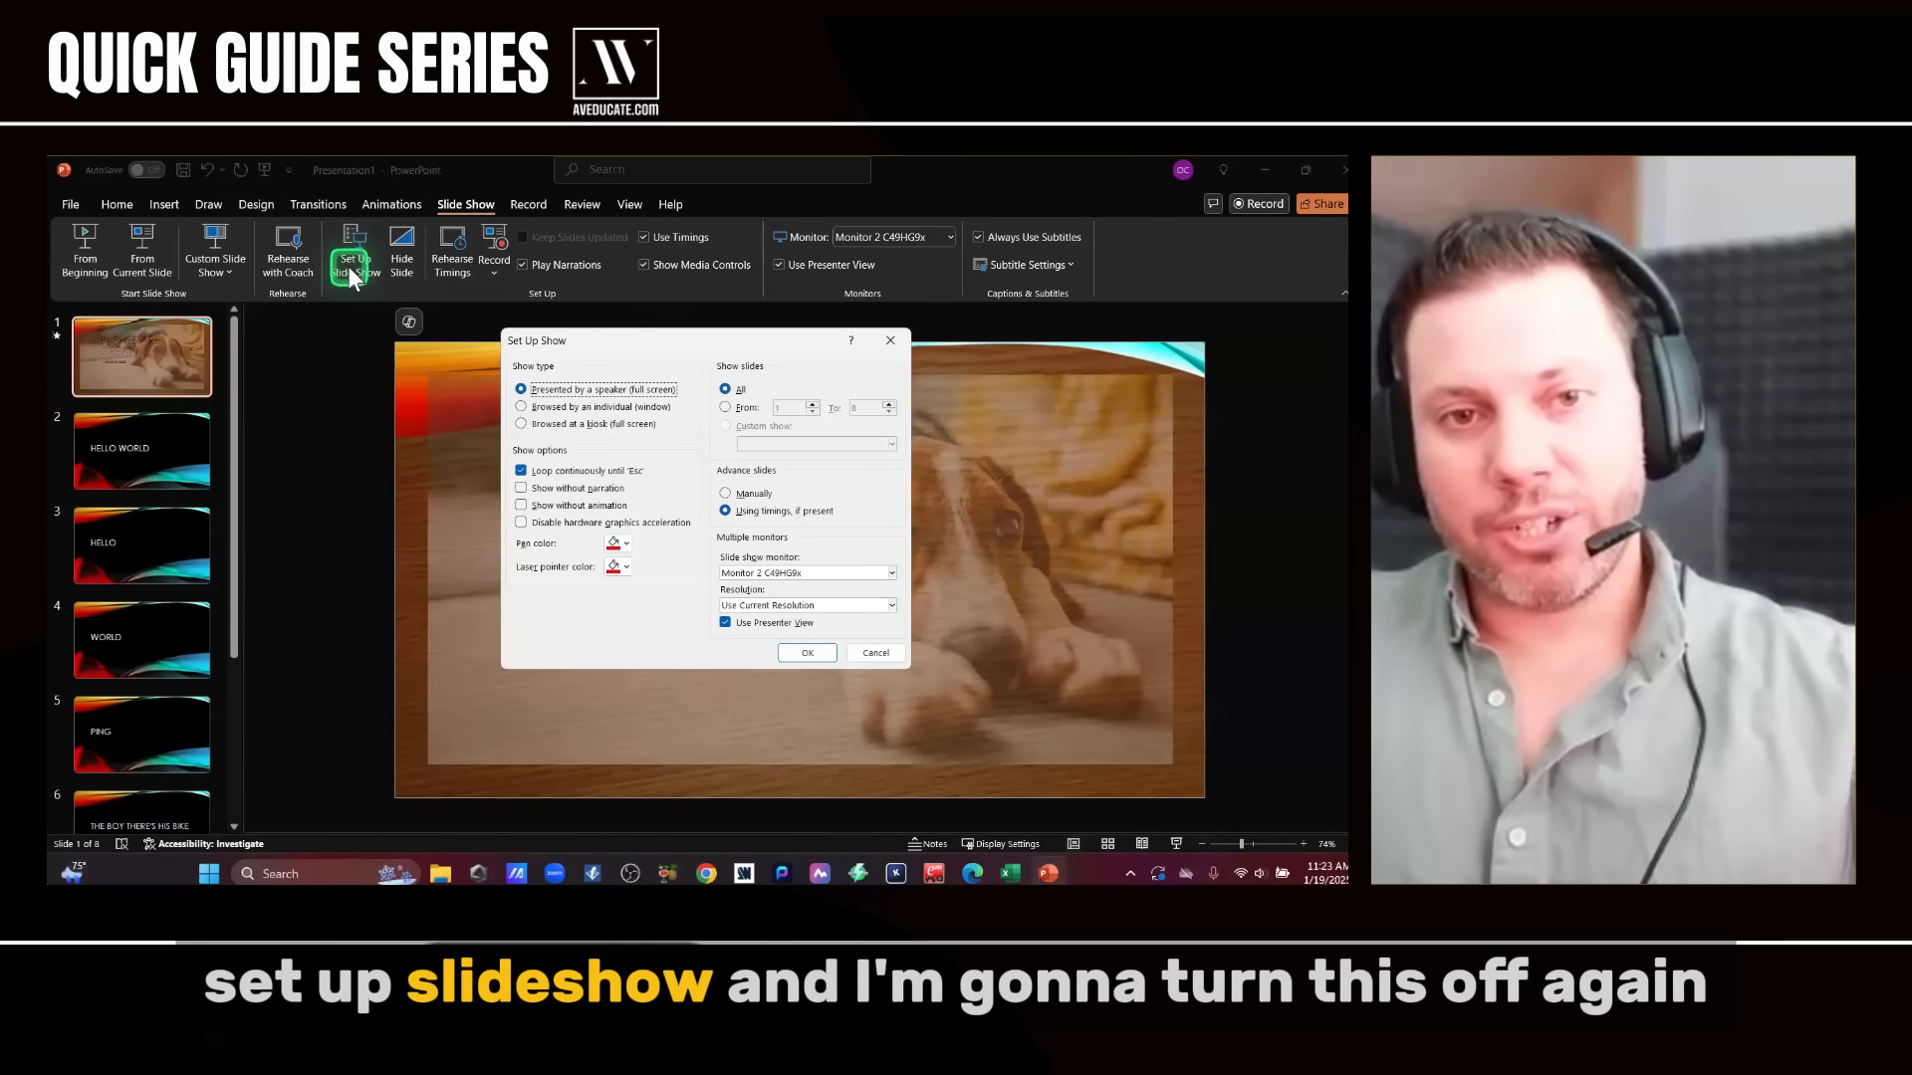
pyautogui.click(531, 476)
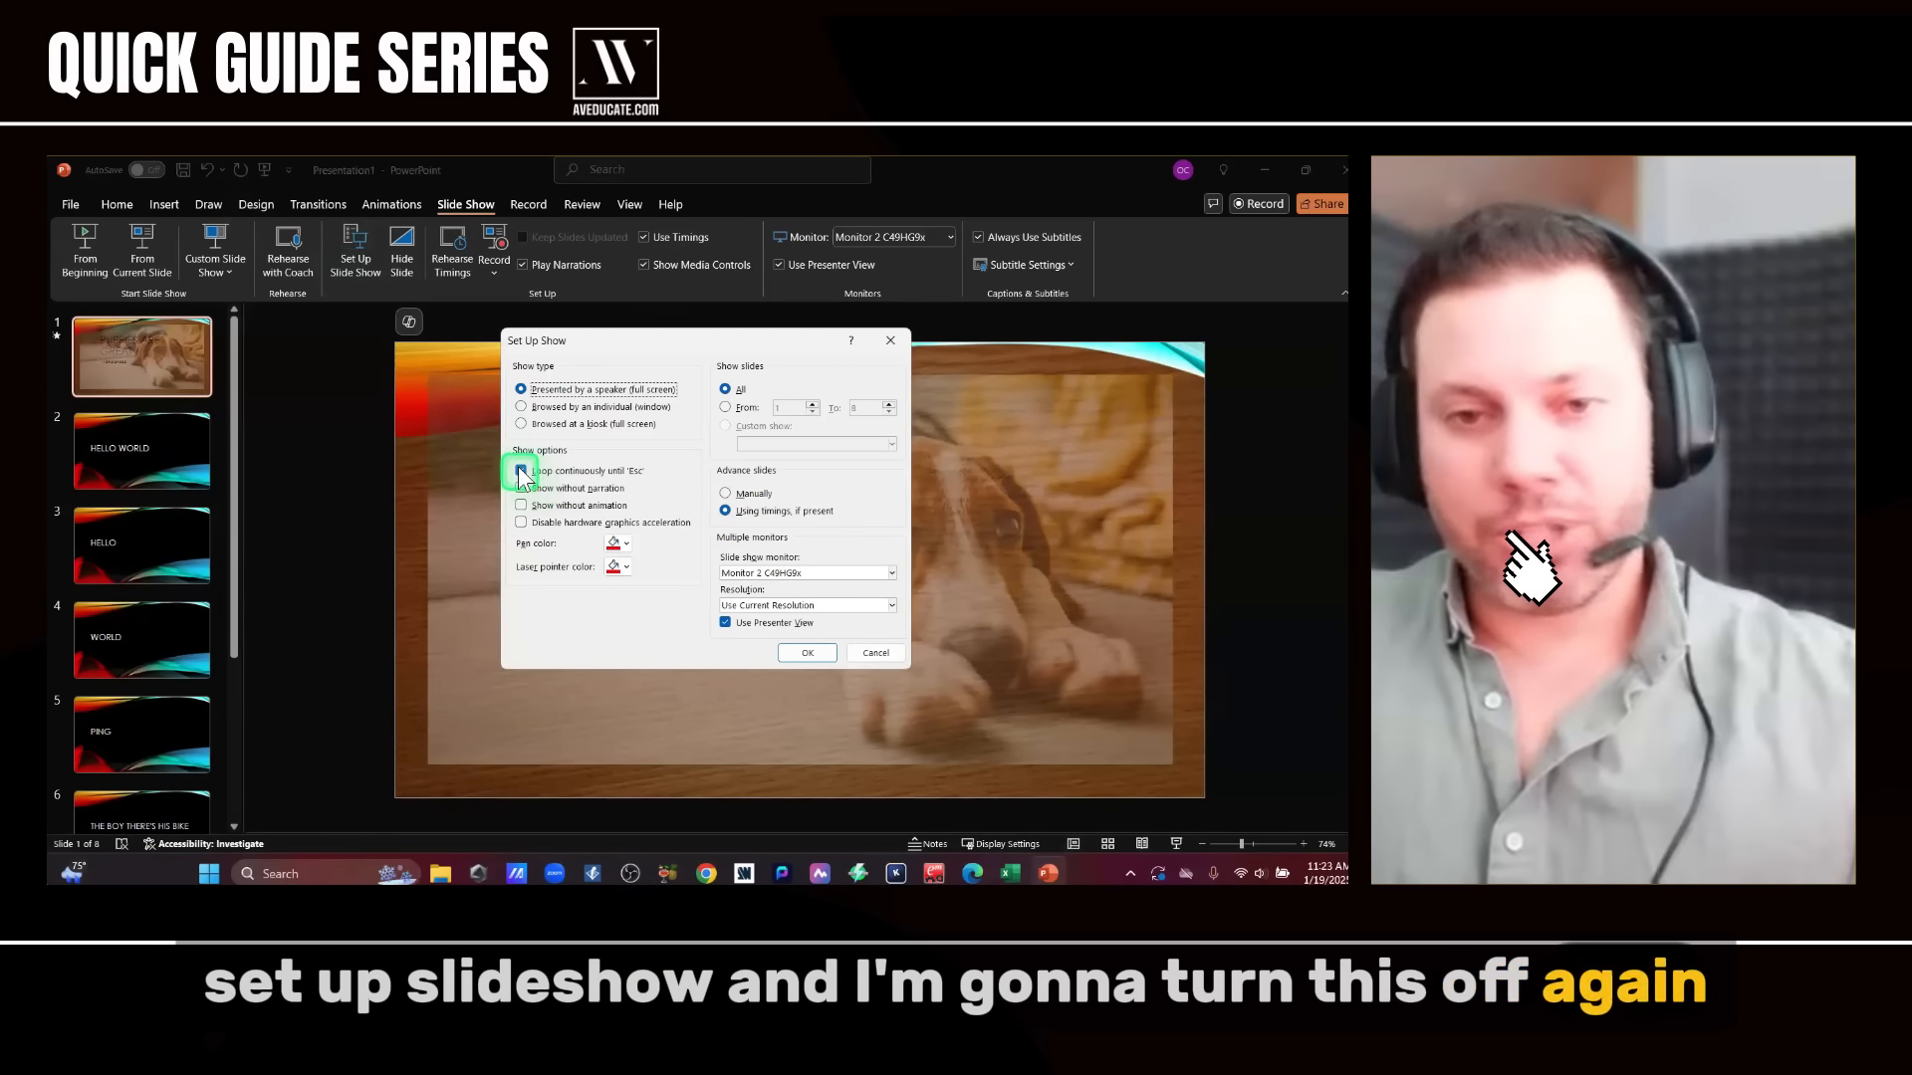
pyautogui.click(807, 653)
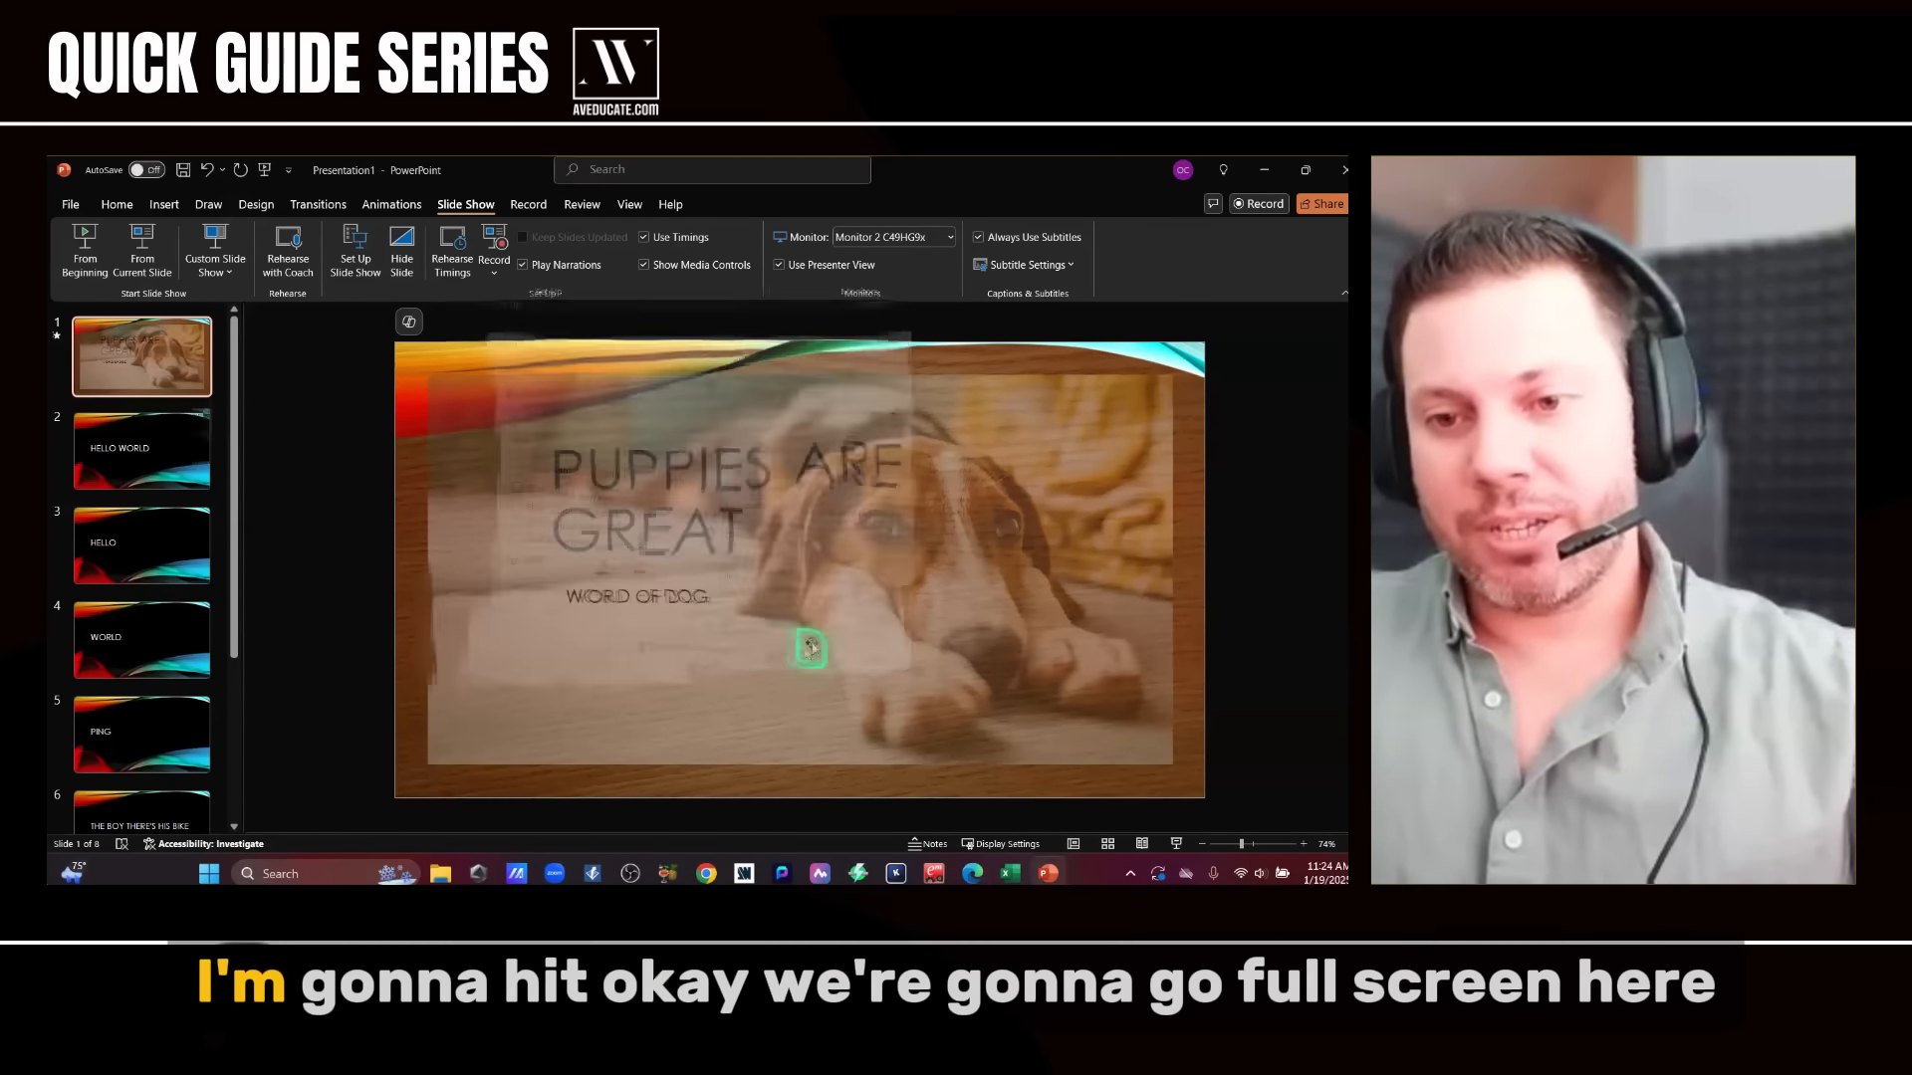
# - Play the slide show from slide 1, jump directly to slide 8, and end the show
pyautogui.click(1177, 844)
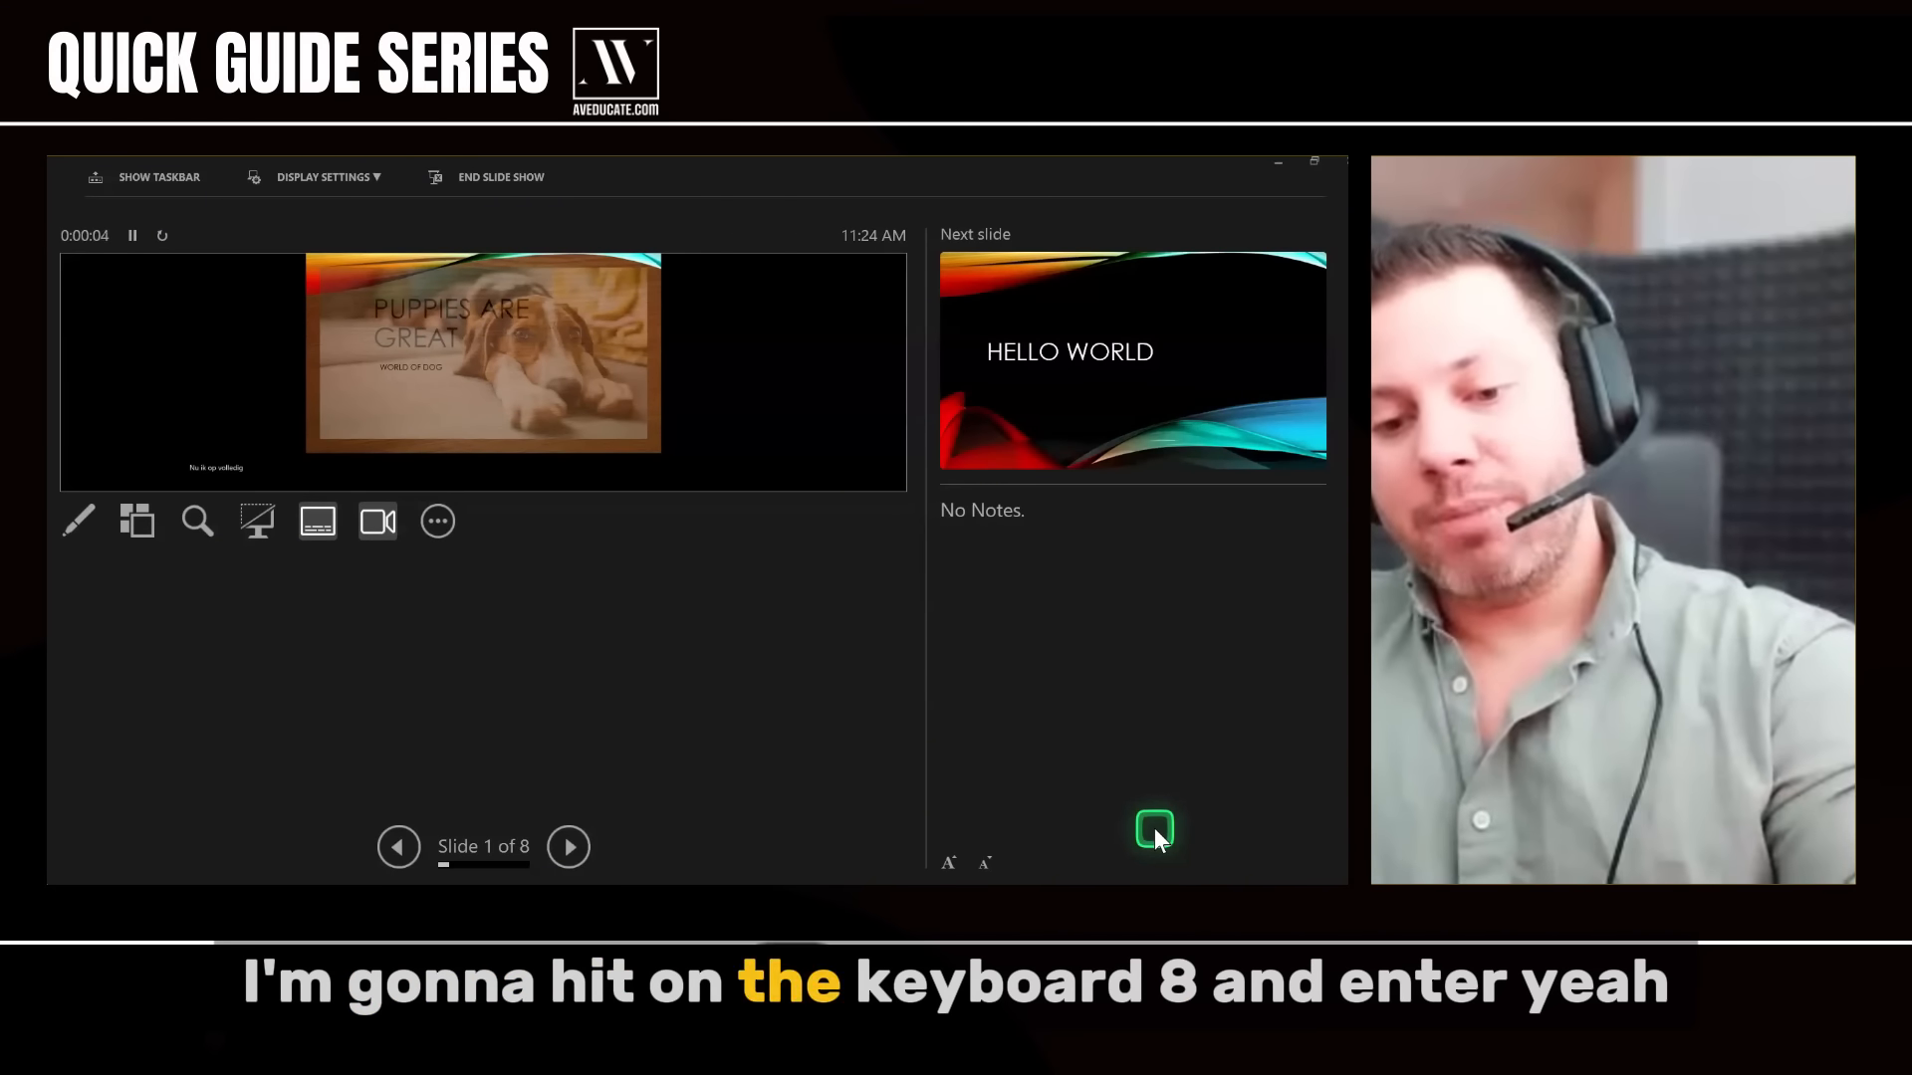
pyautogui.press('8')
pyautogui.press('Return')
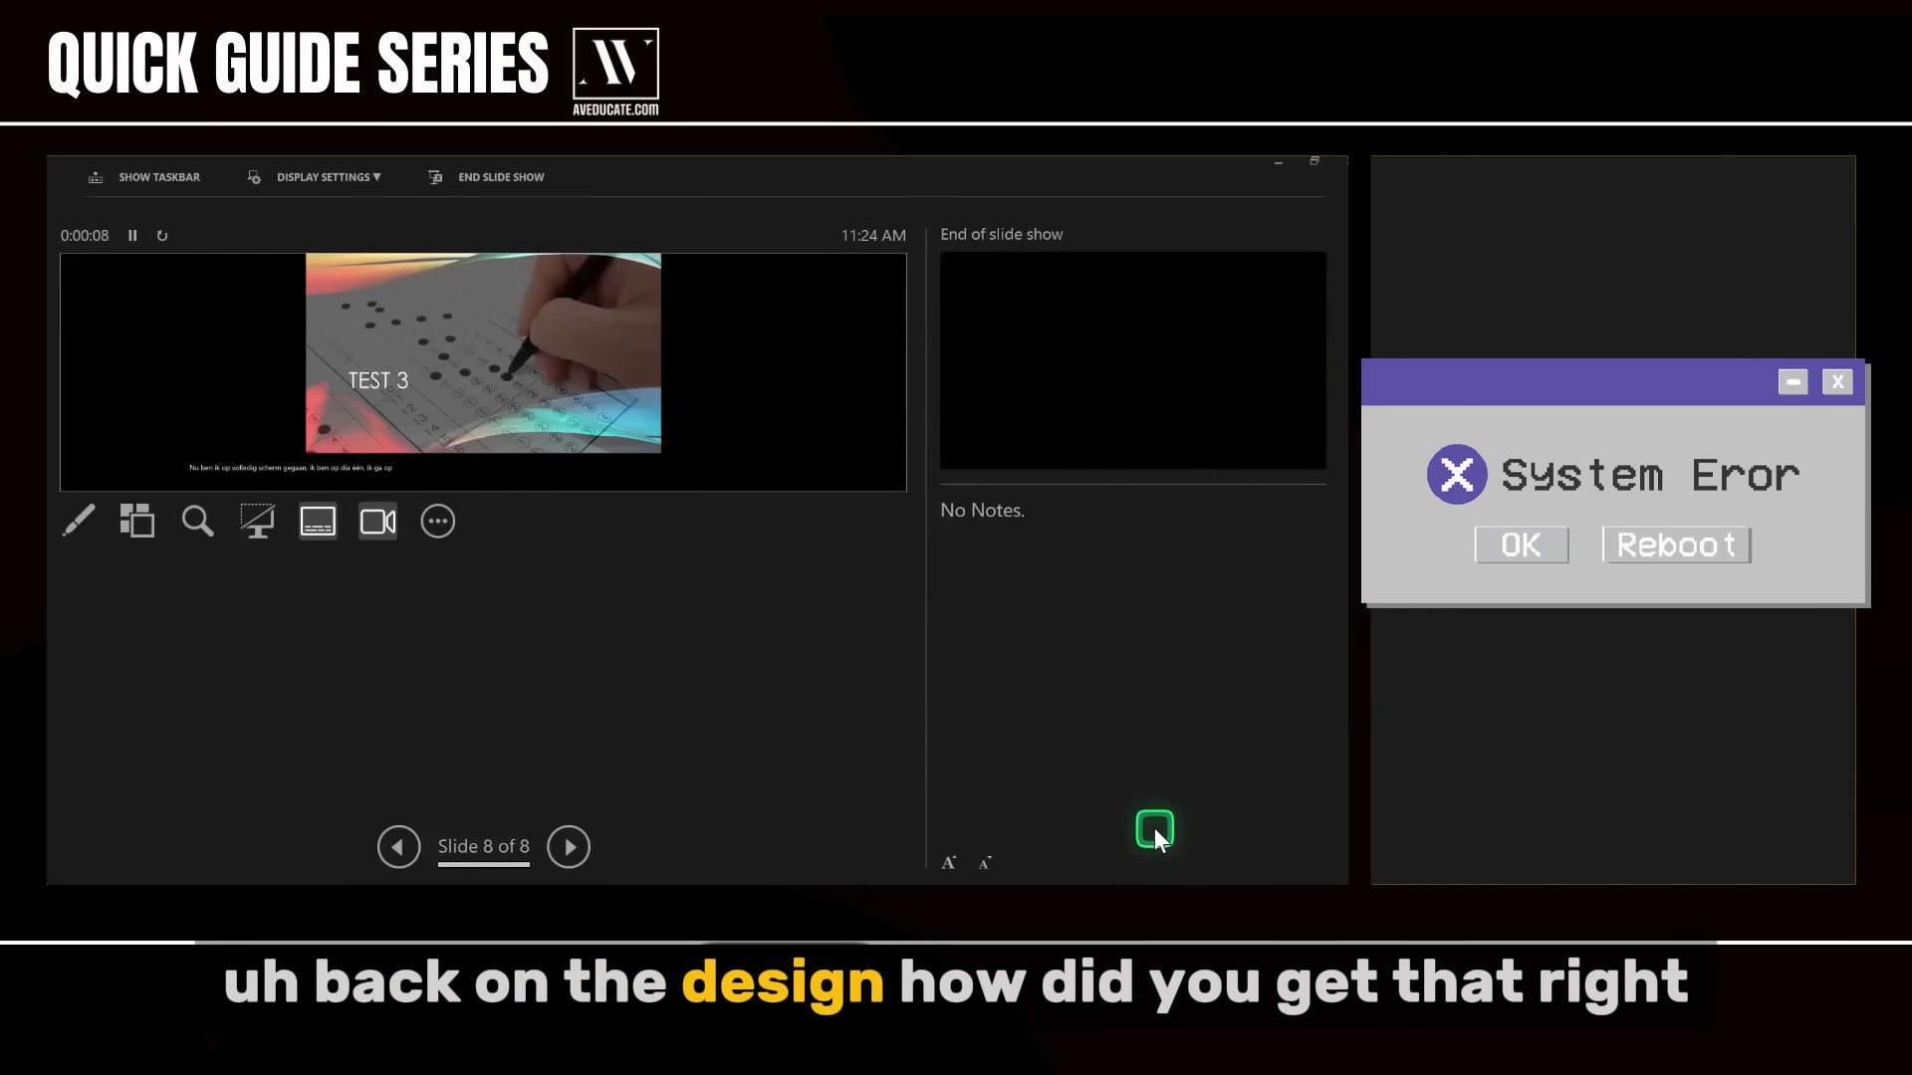
pyautogui.press('Escape')
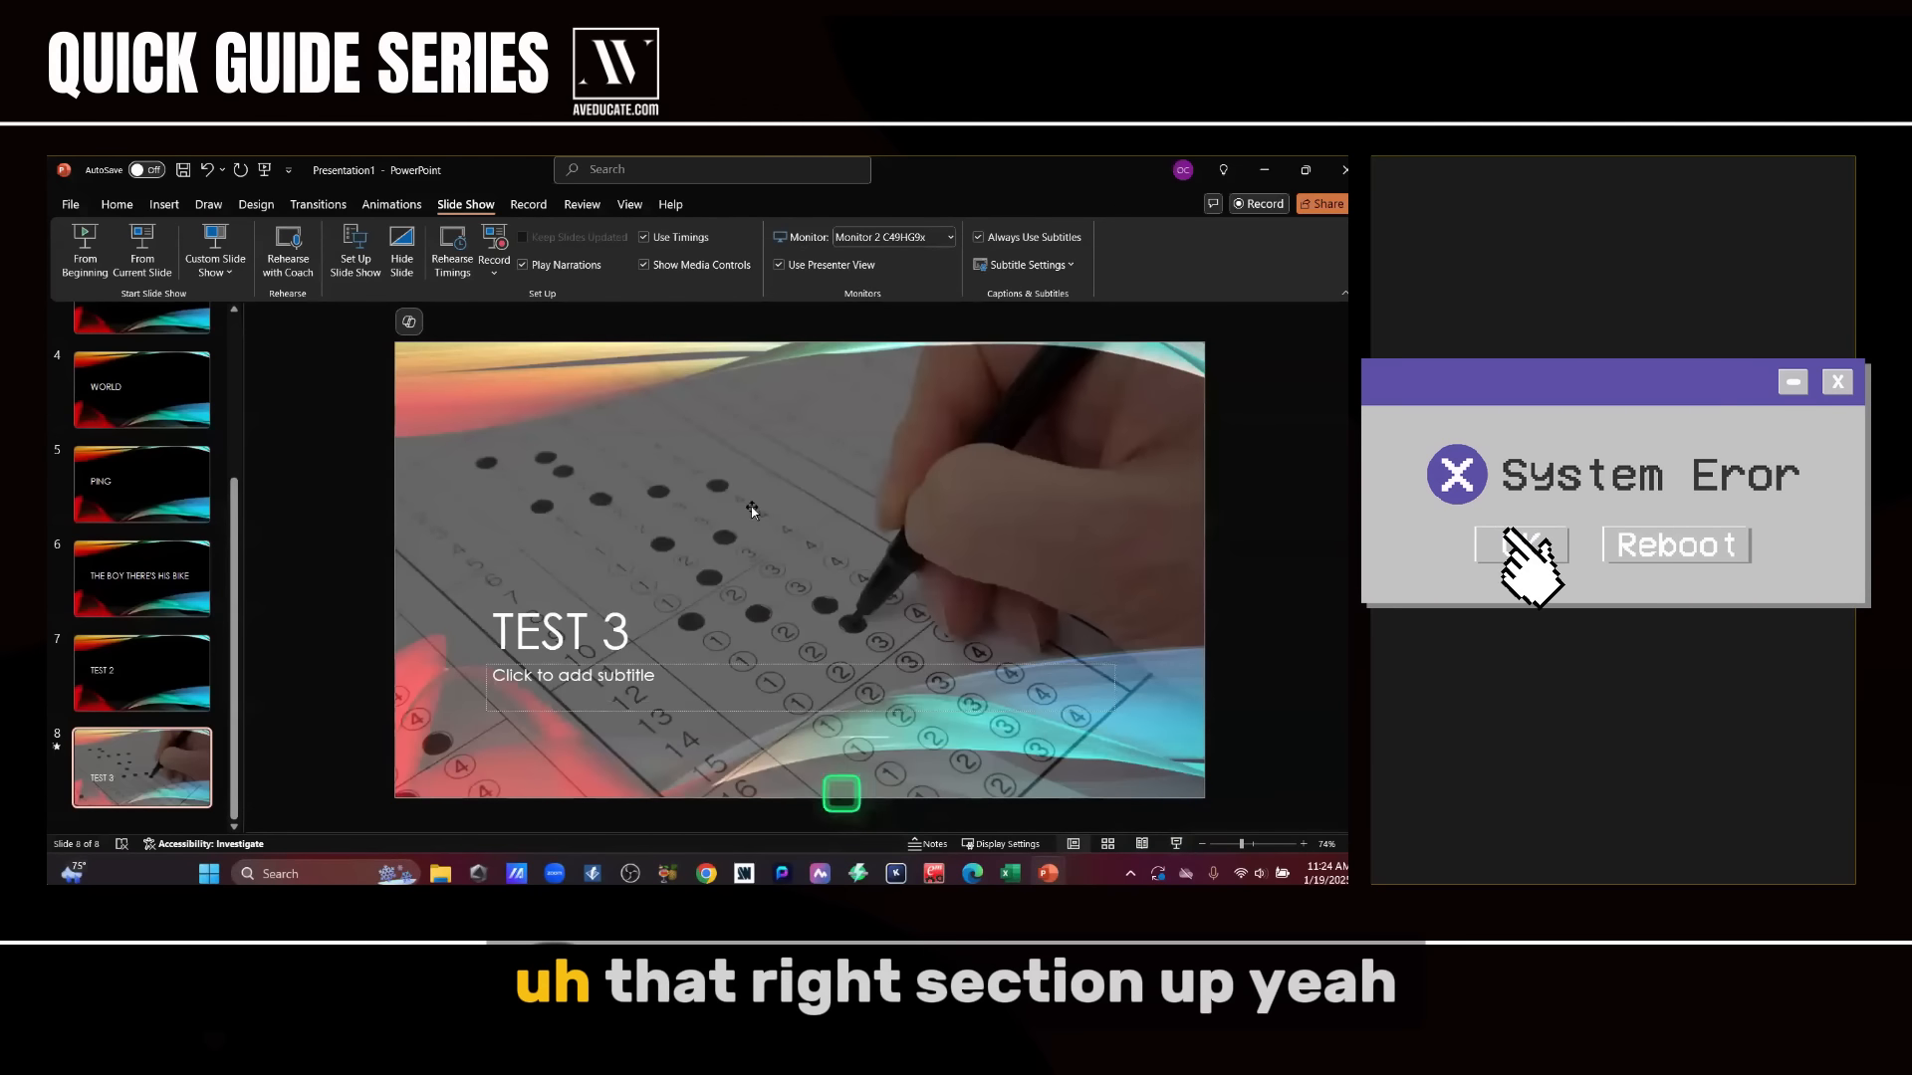
# - Open Designer for slide 8 to view its design ideas
pyautogui.click(253, 205)
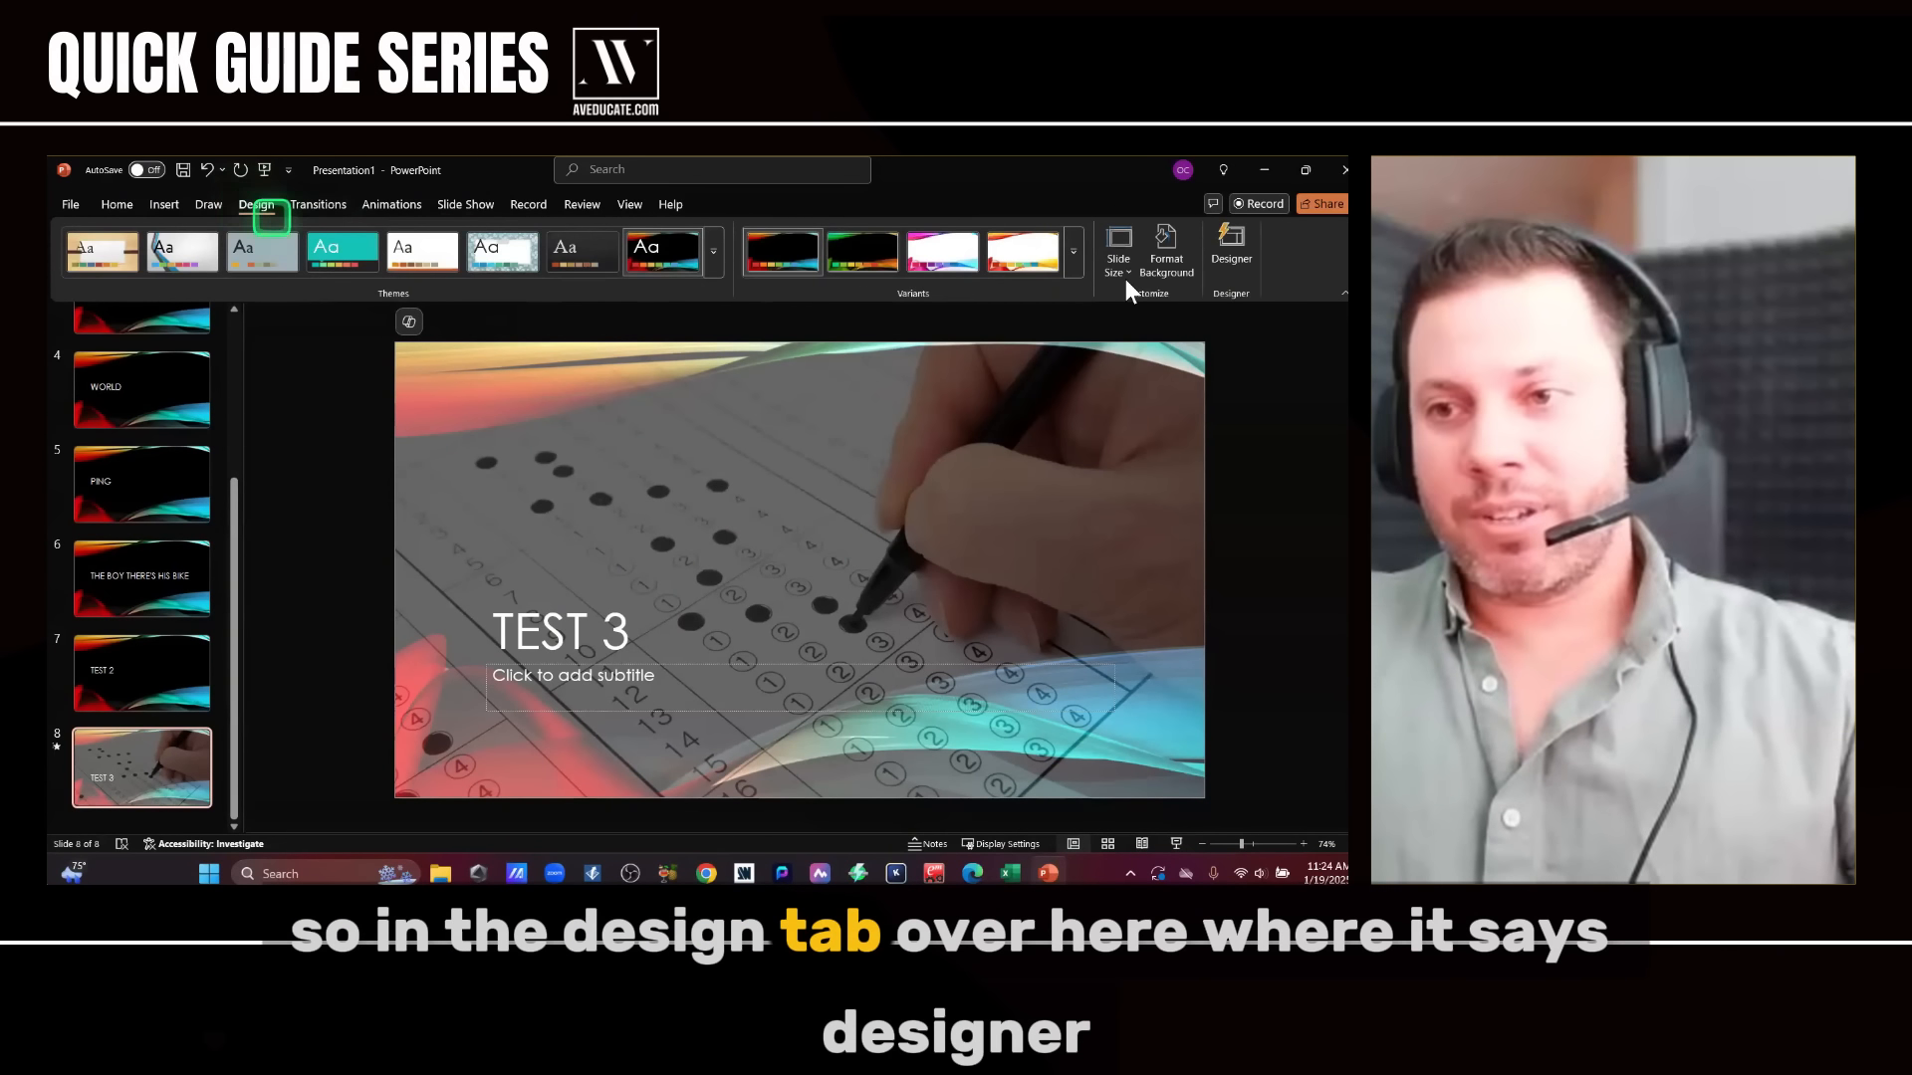
pyautogui.click(1231, 257)
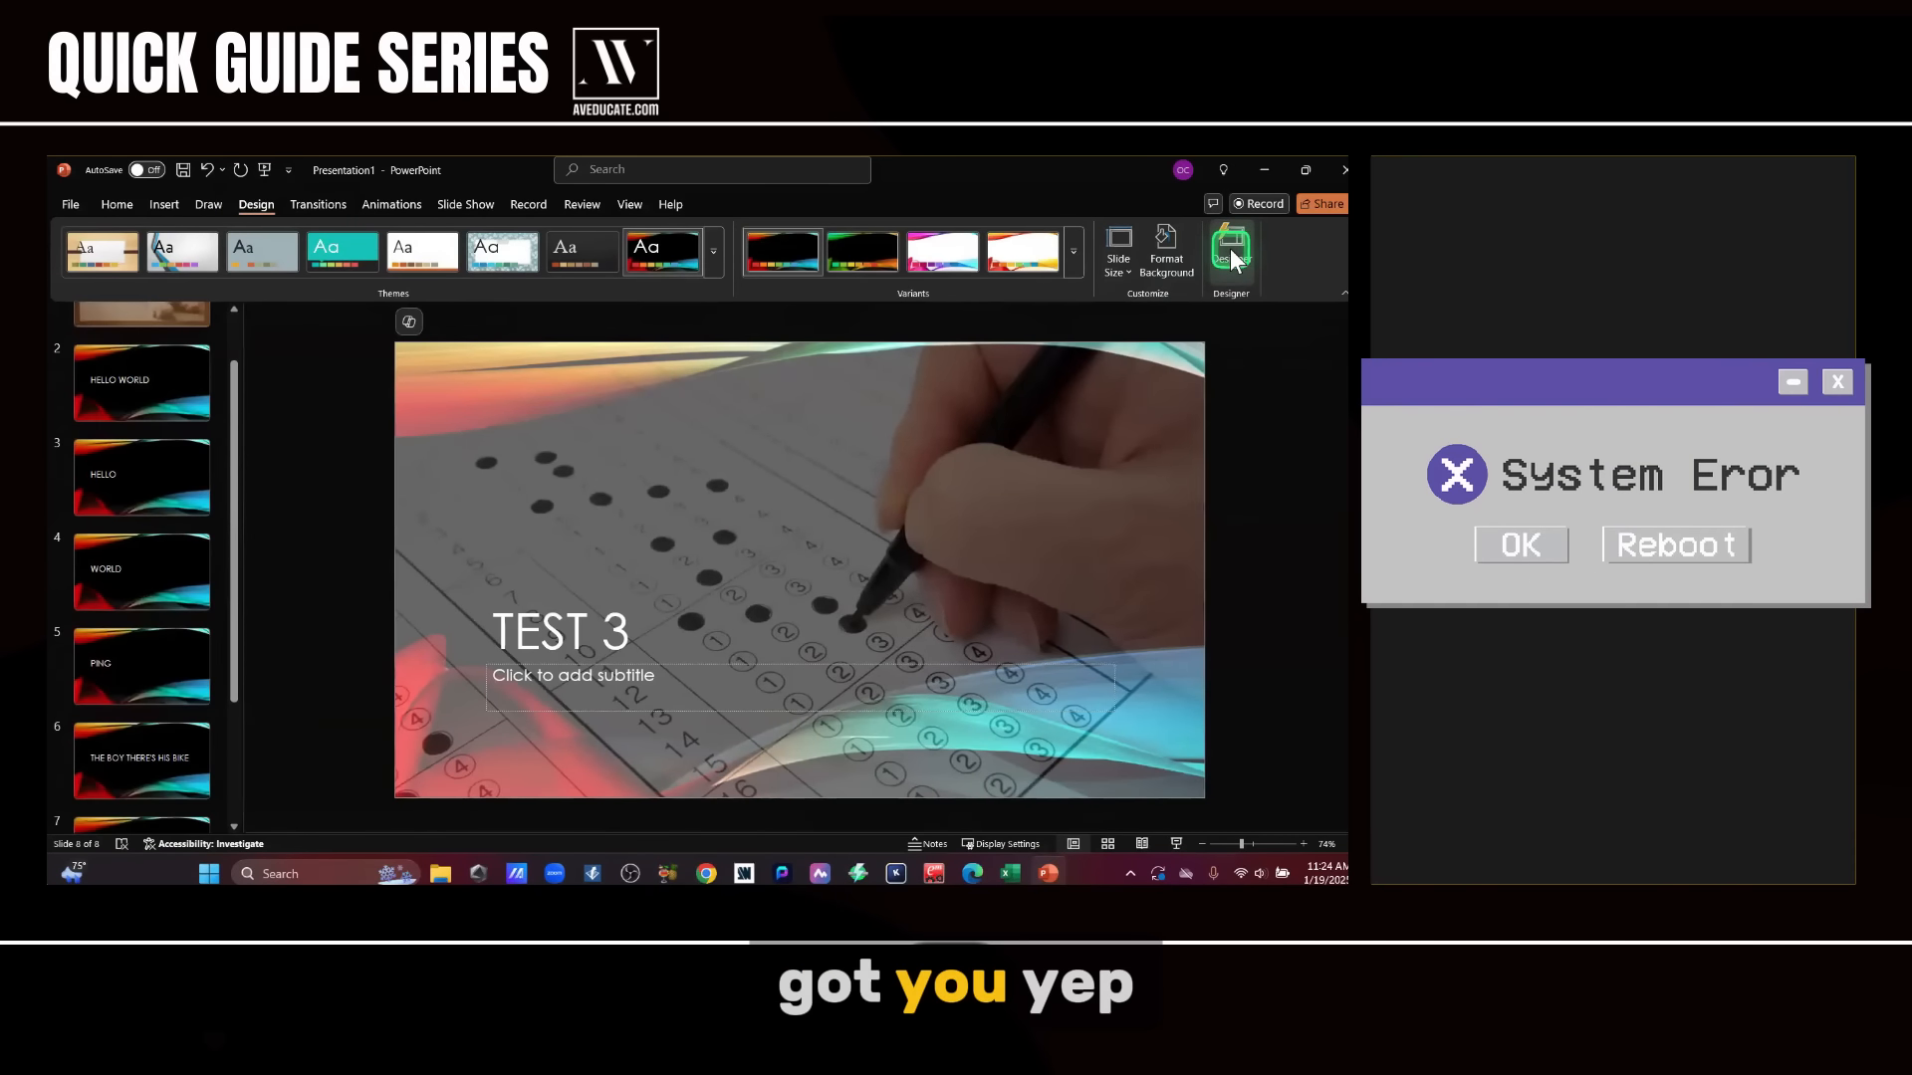
pyautogui.click(110, 207)
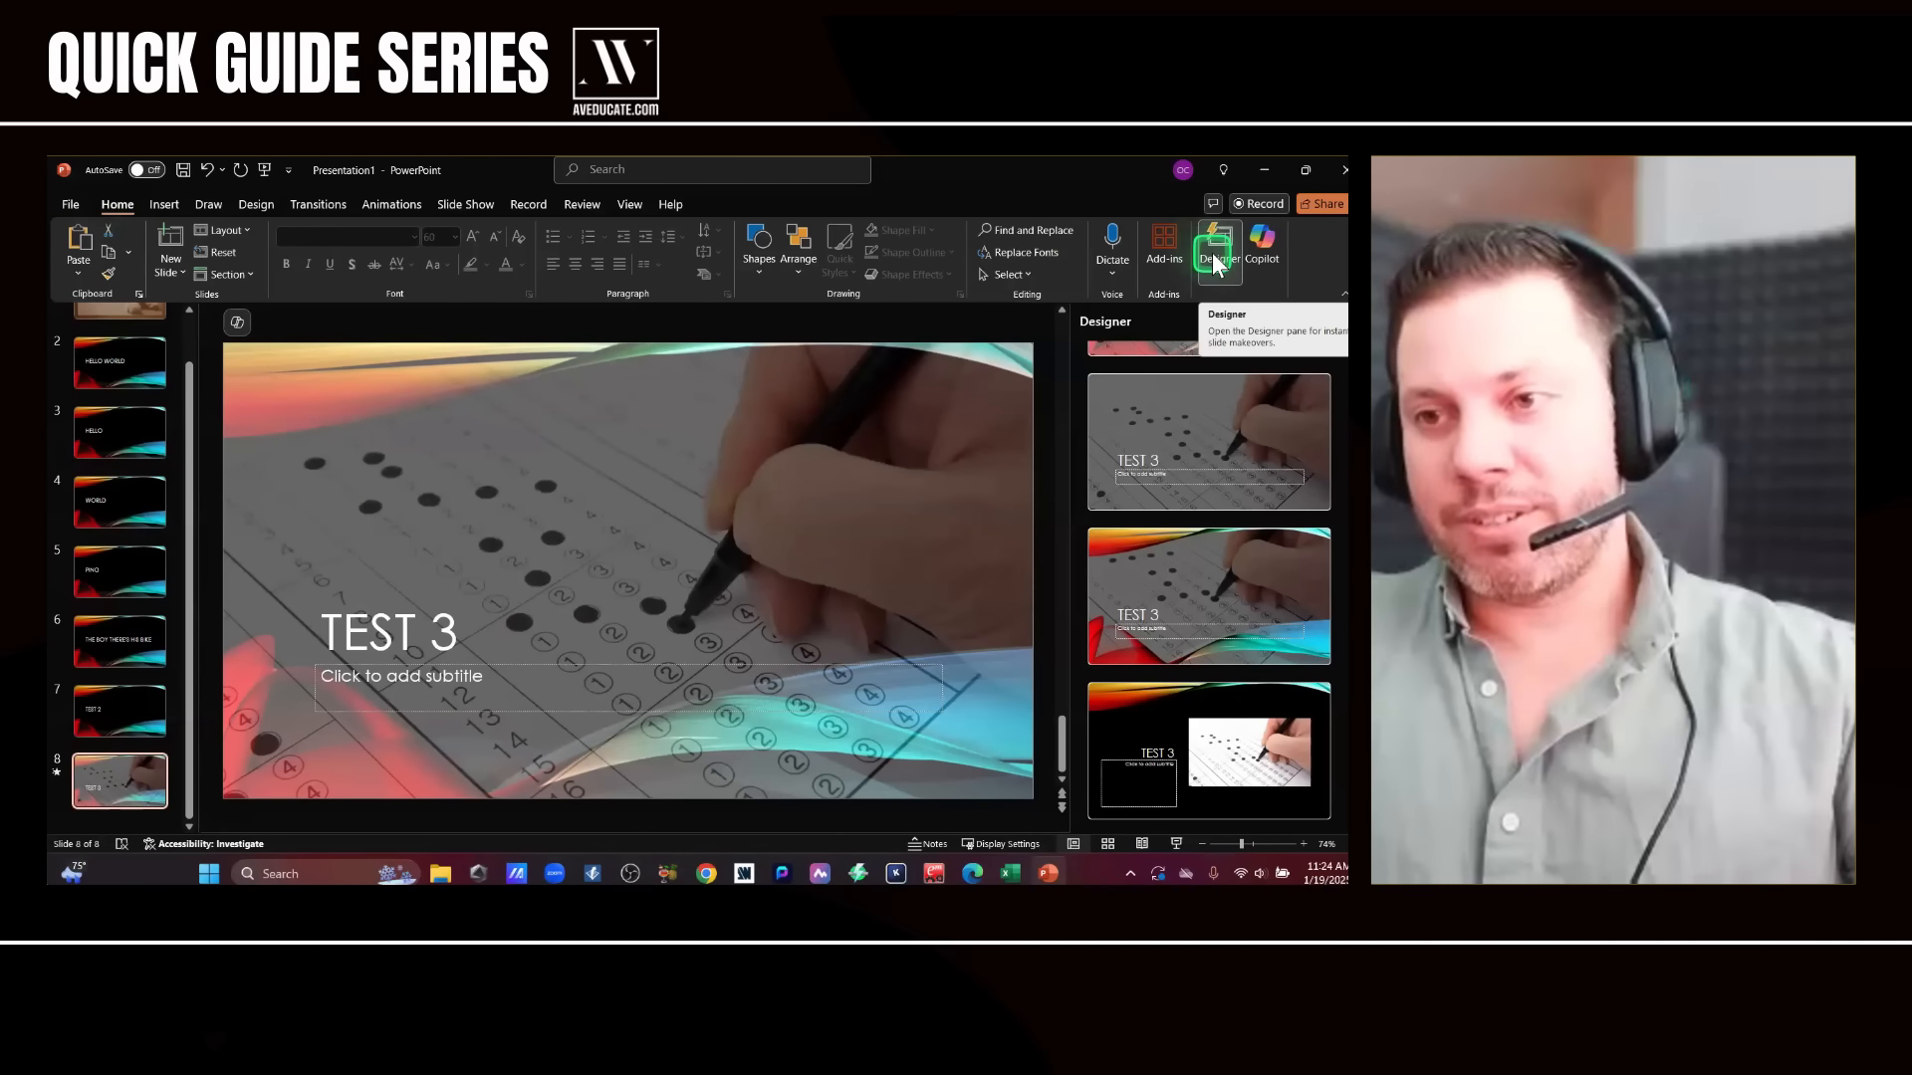
pyautogui.click(1215, 260)
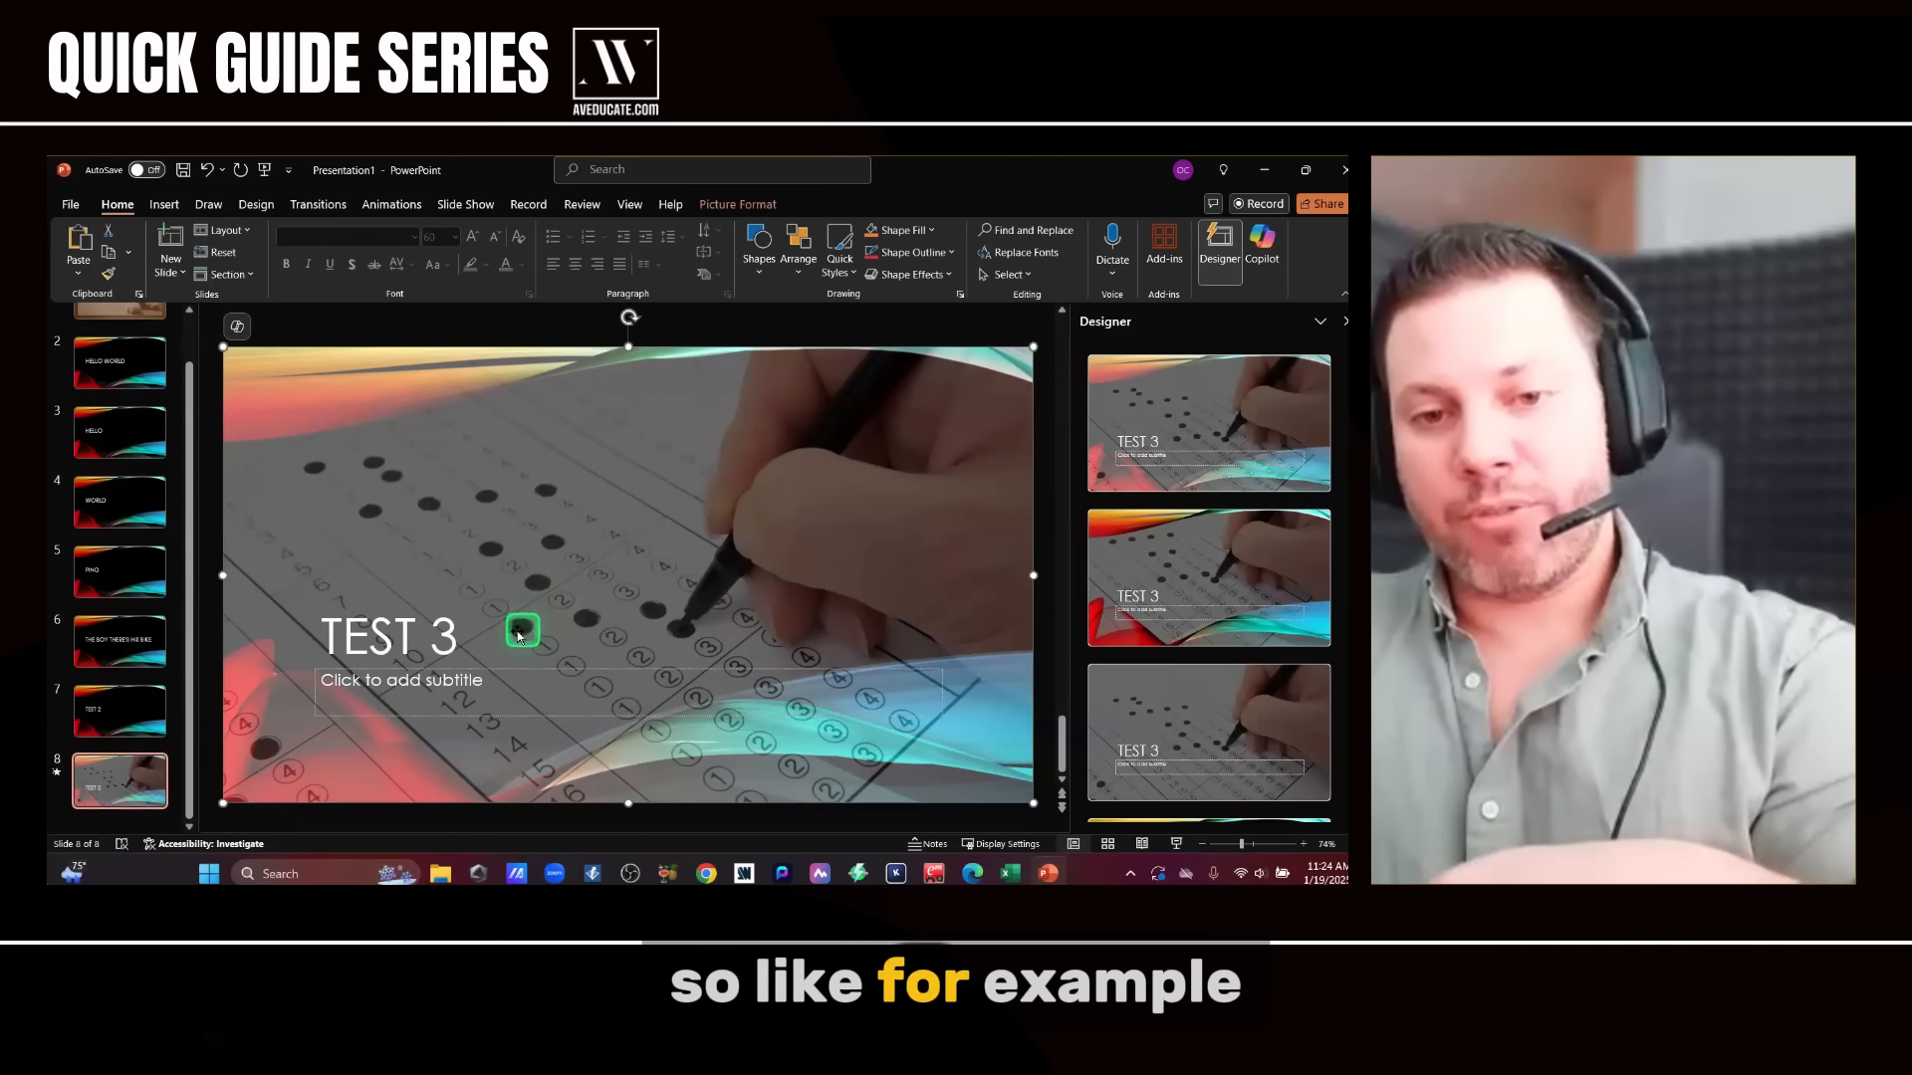
# - Replace slide 8's title with "PUPPIES"
pyautogui.click(453, 655)
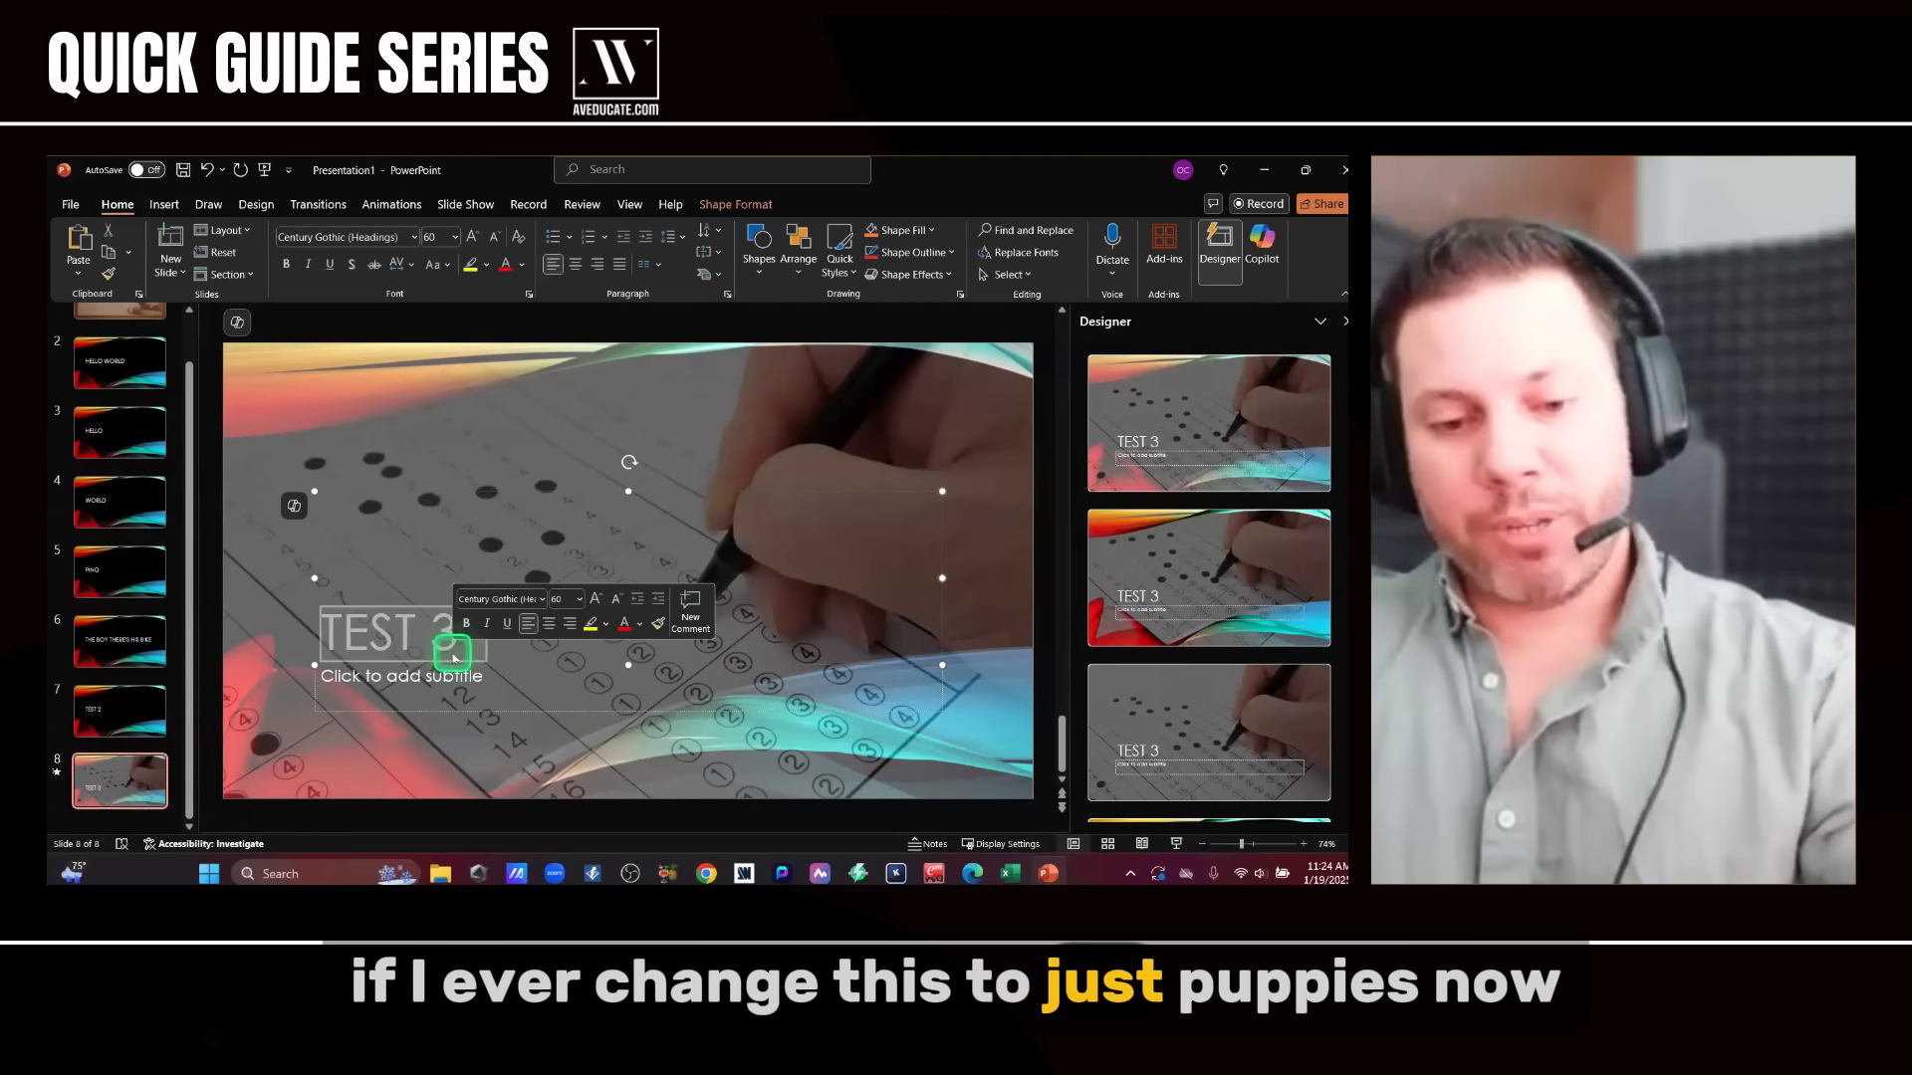
pyautogui.write('PUU')
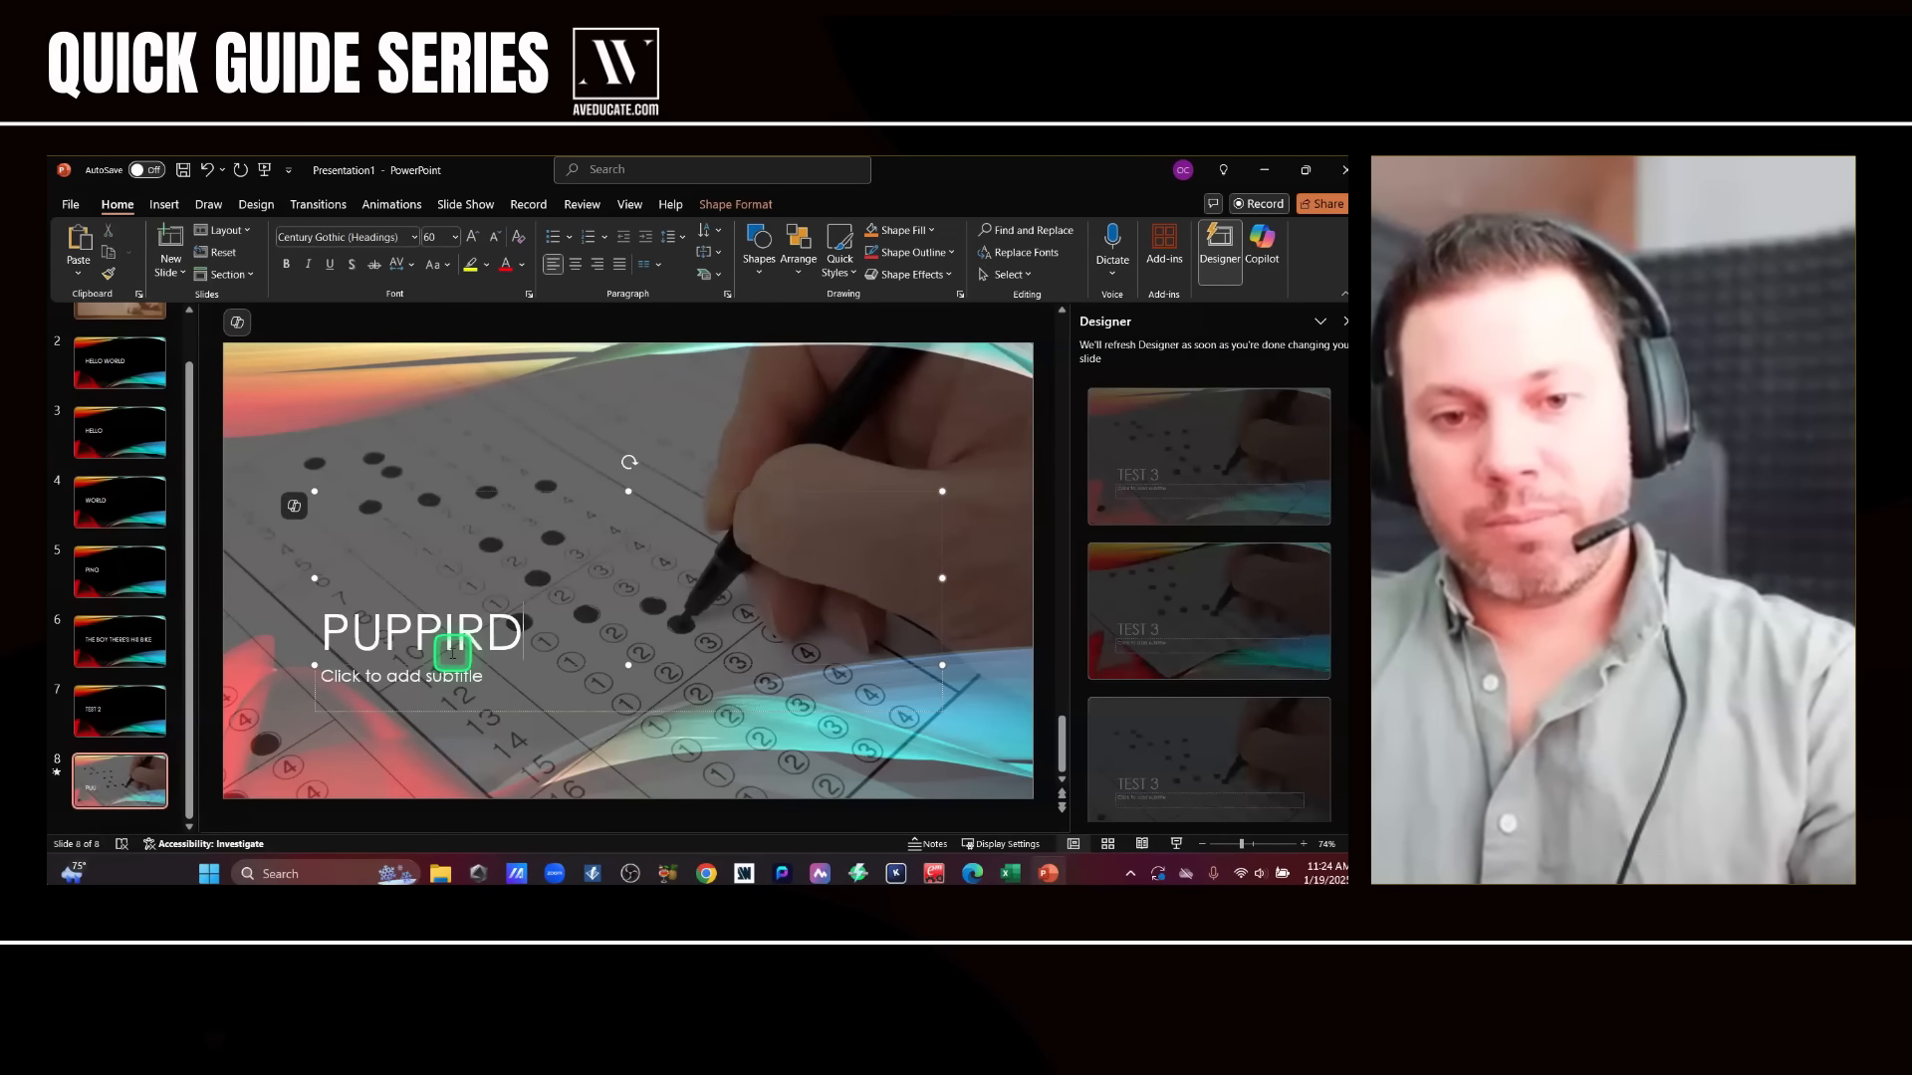
pyautogui.press('BackSpace')
pyautogui.press('BackSpace')
pyautogui.write('ES')
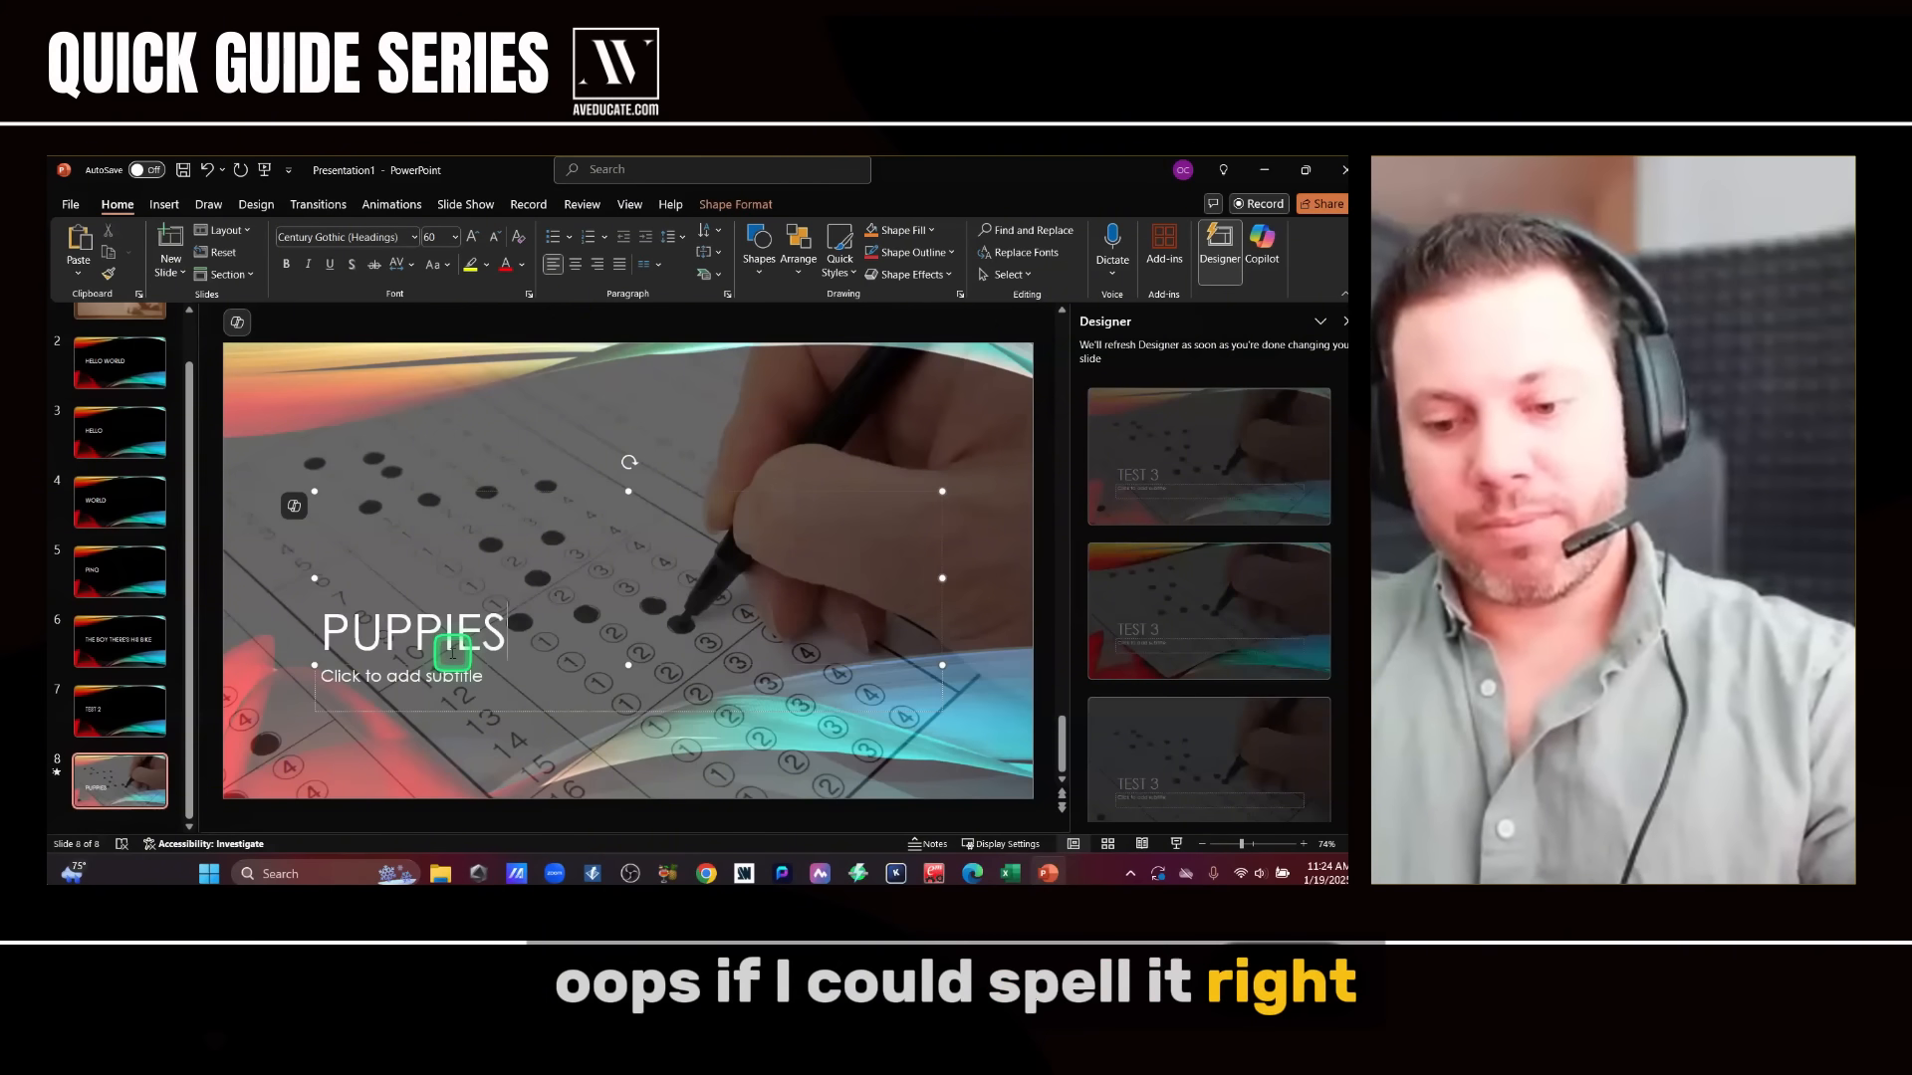
# - Change slide 8's title to "DOG"
pyautogui.press('BackSpace')
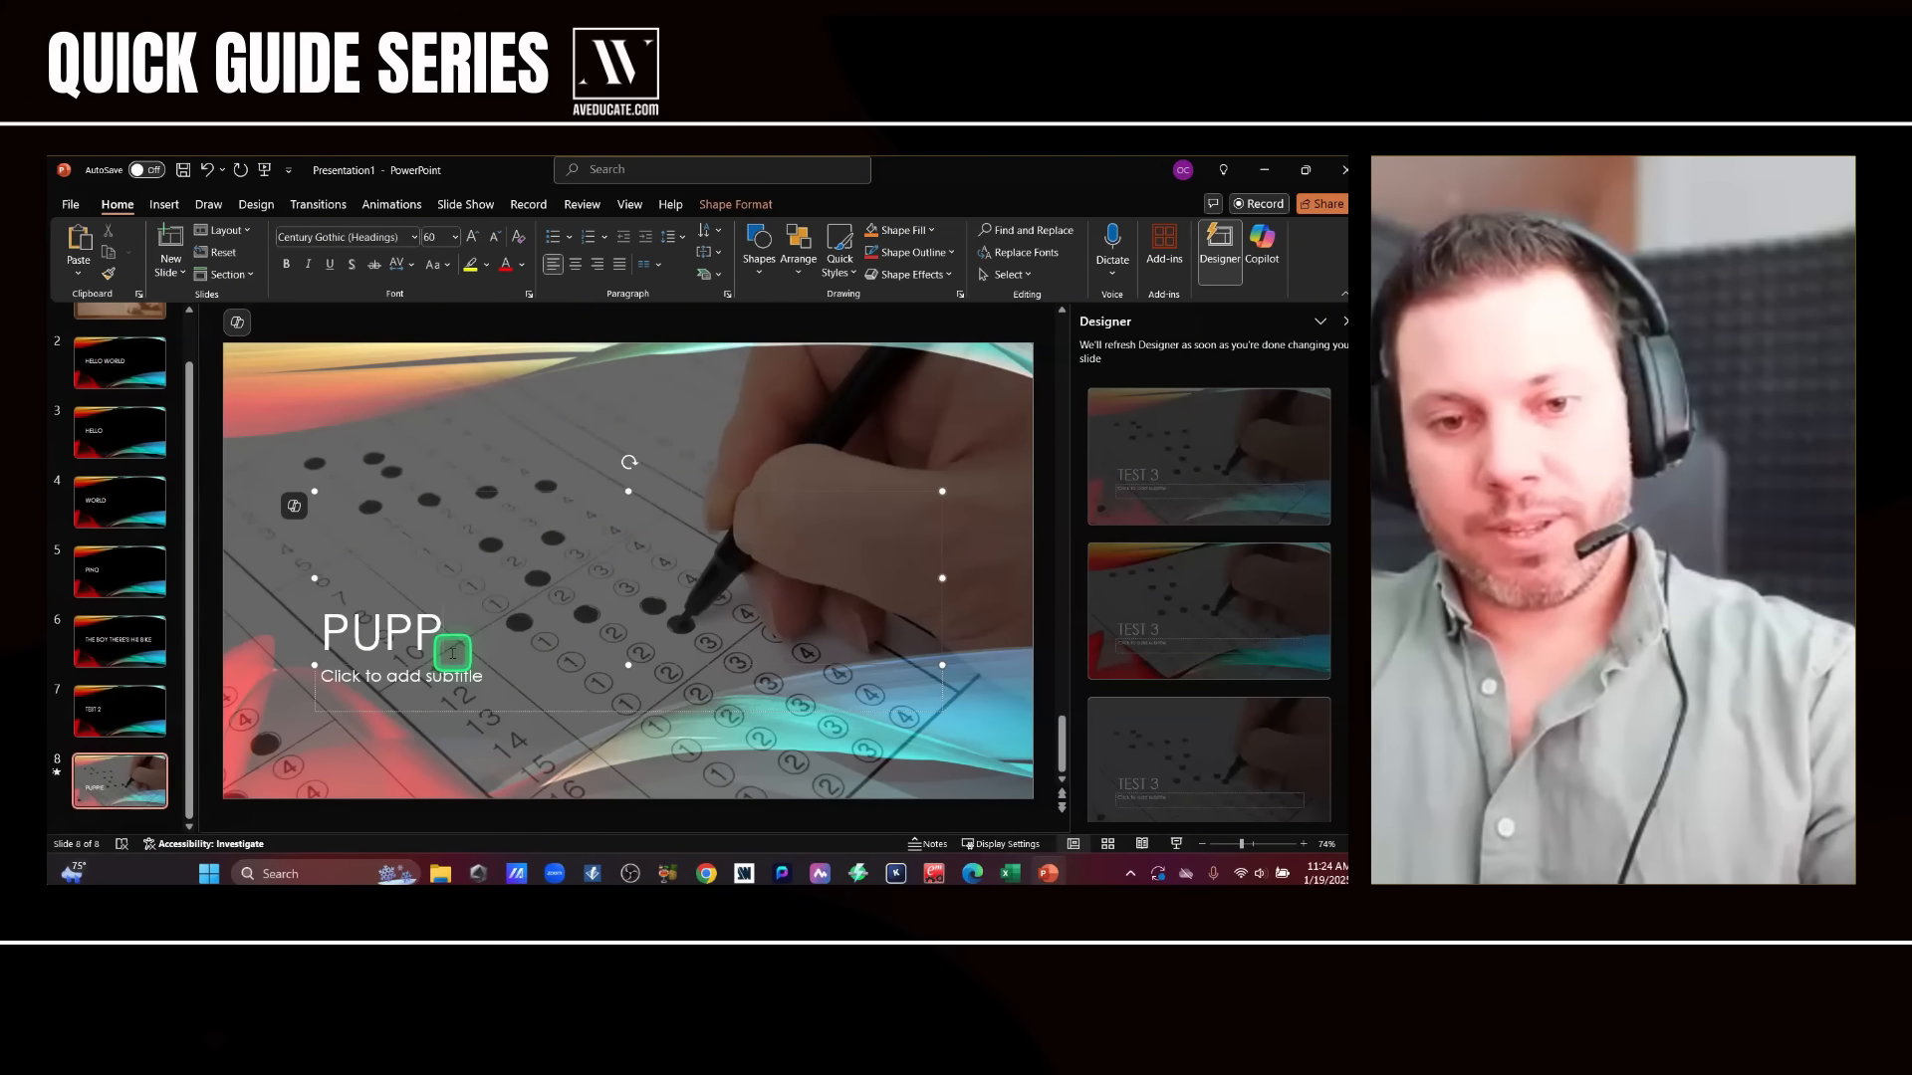
pyautogui.press('BackSpace')
pyautogui.press('BackSpace')
pyautogui.press('BackSpace')
pyautogui.write('G')
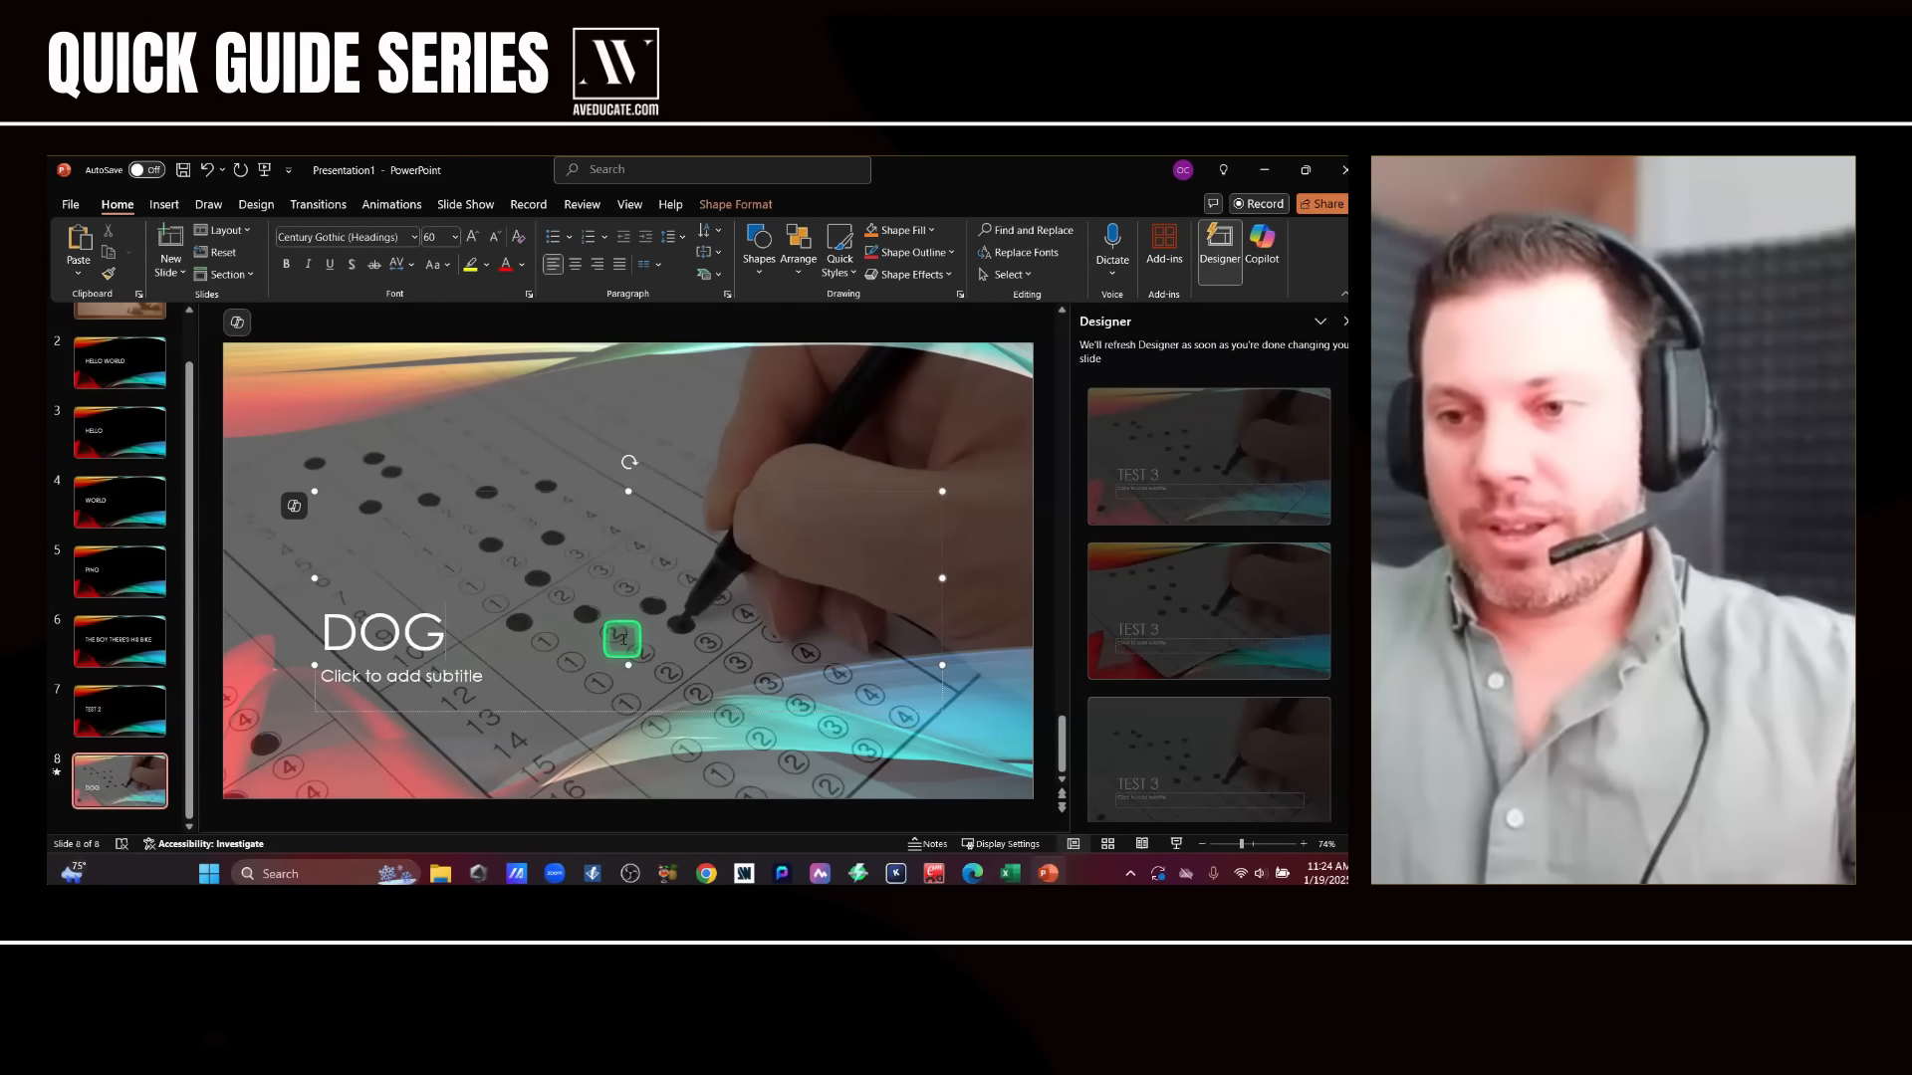
# - Apply the Designer idea with a small answer sheet picture beside the "DOG" title, and select slide 8's subtitle placeholder
pyautogui.click(1221, 243)
pyautogui.scroll(-10, 1275, 550)
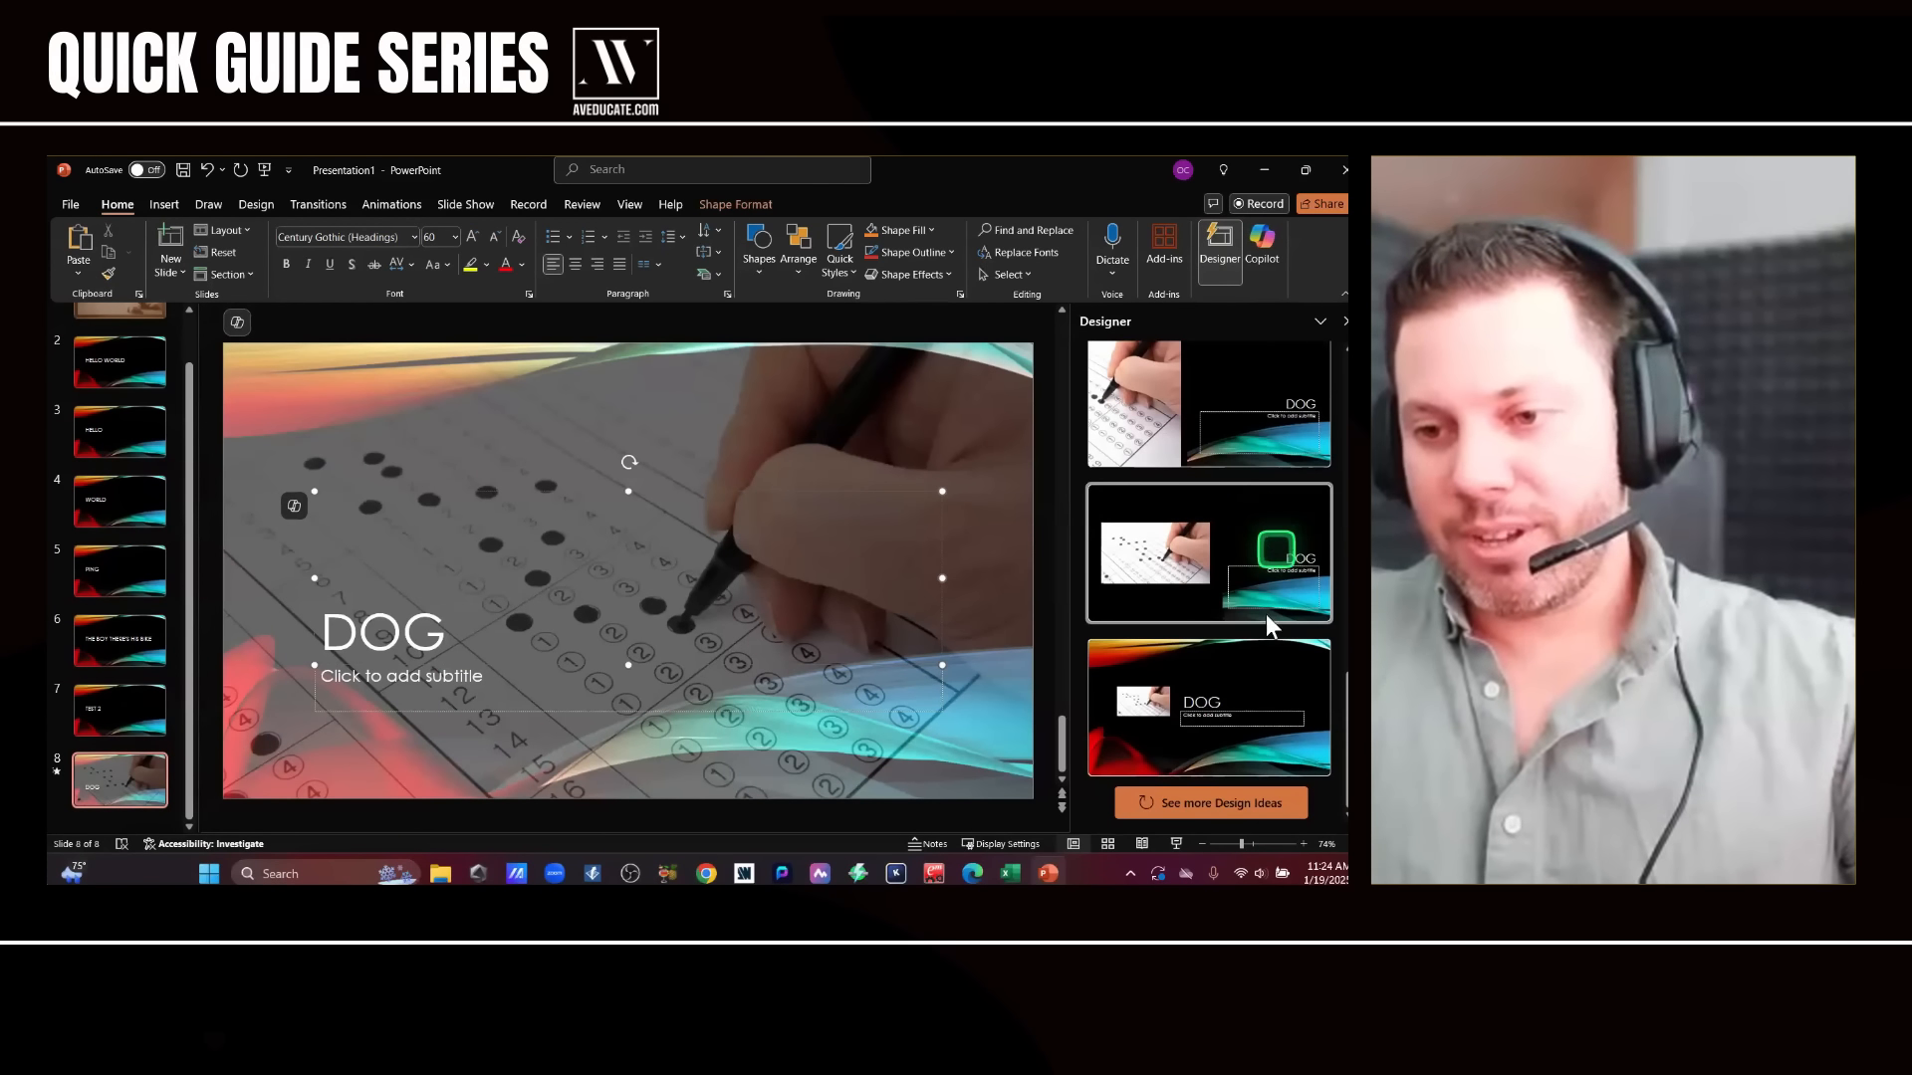
pyautogui.click(1249, 659)
pyautogui.click(775, 599)
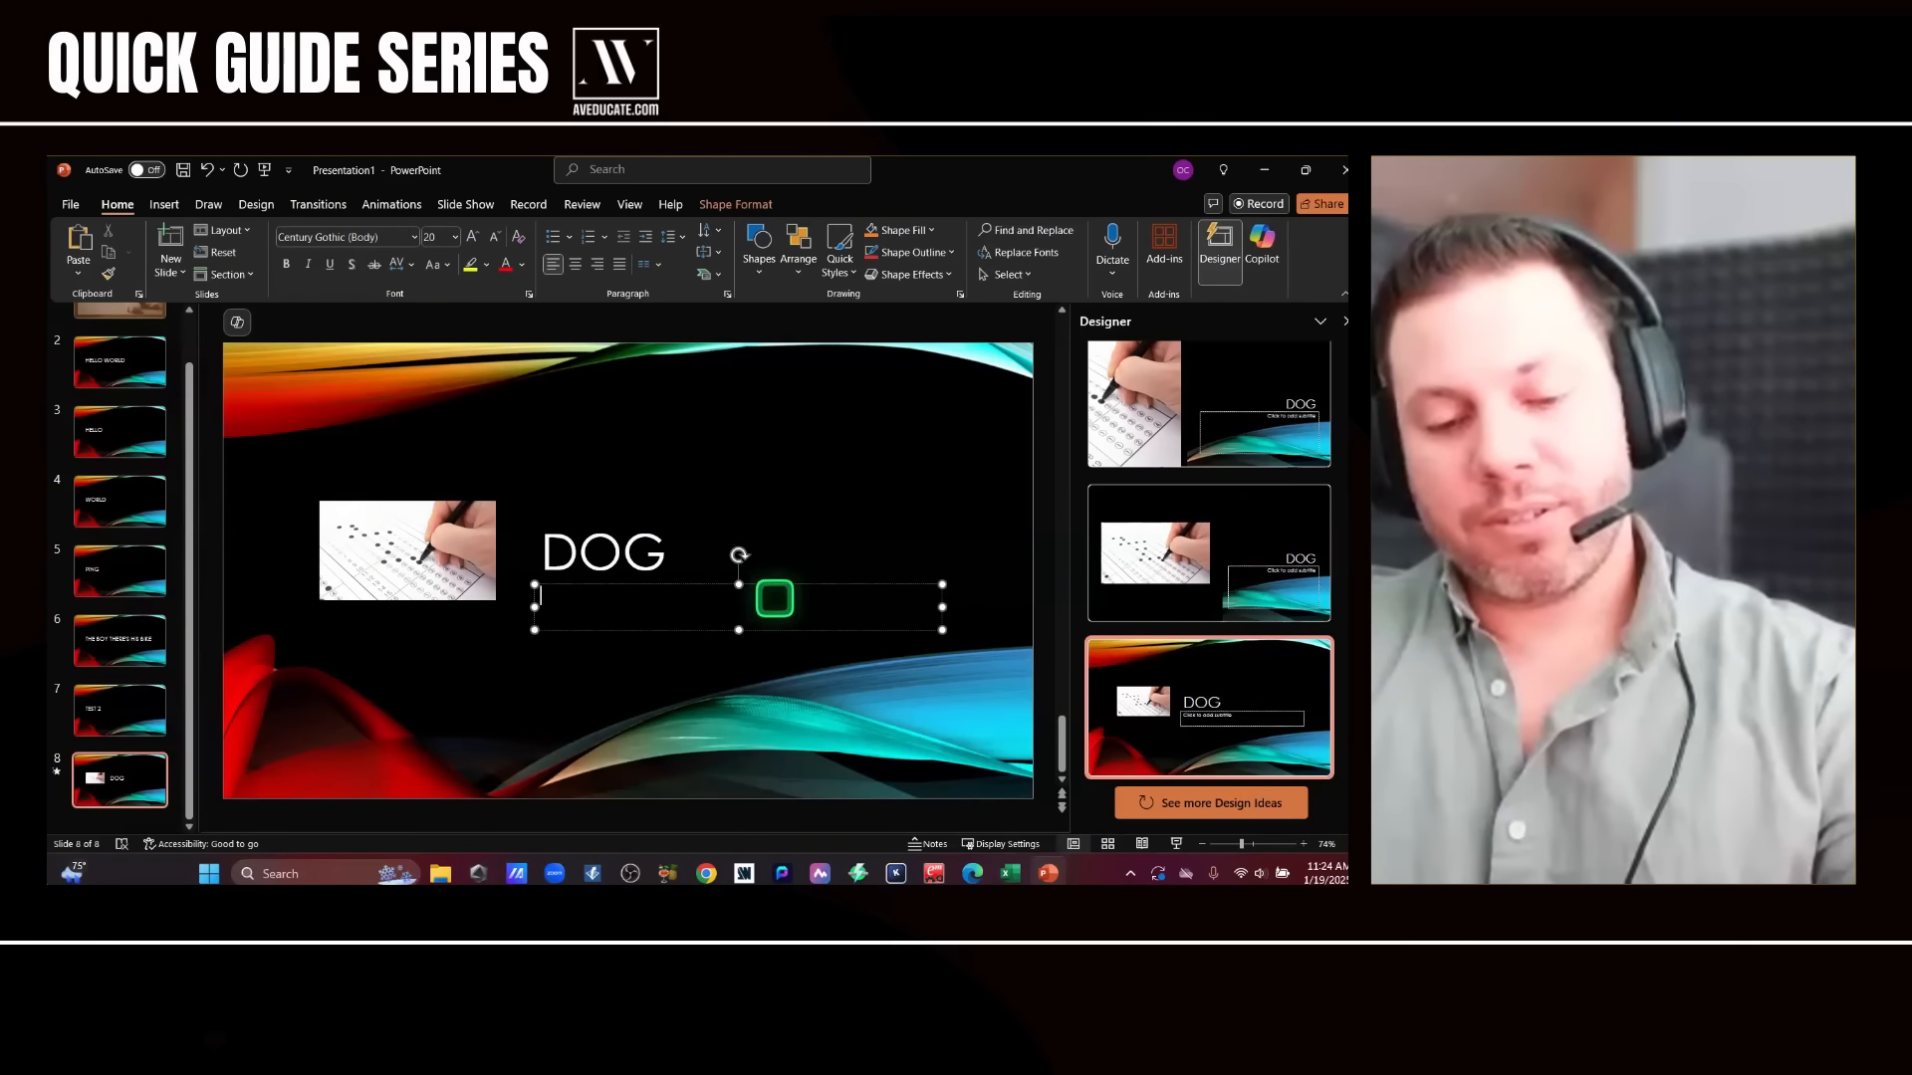
# - Enter "Basket of love" as slide 8's subtitle and look through the refreshed Designer ideas
pyautogui.write('bosket')
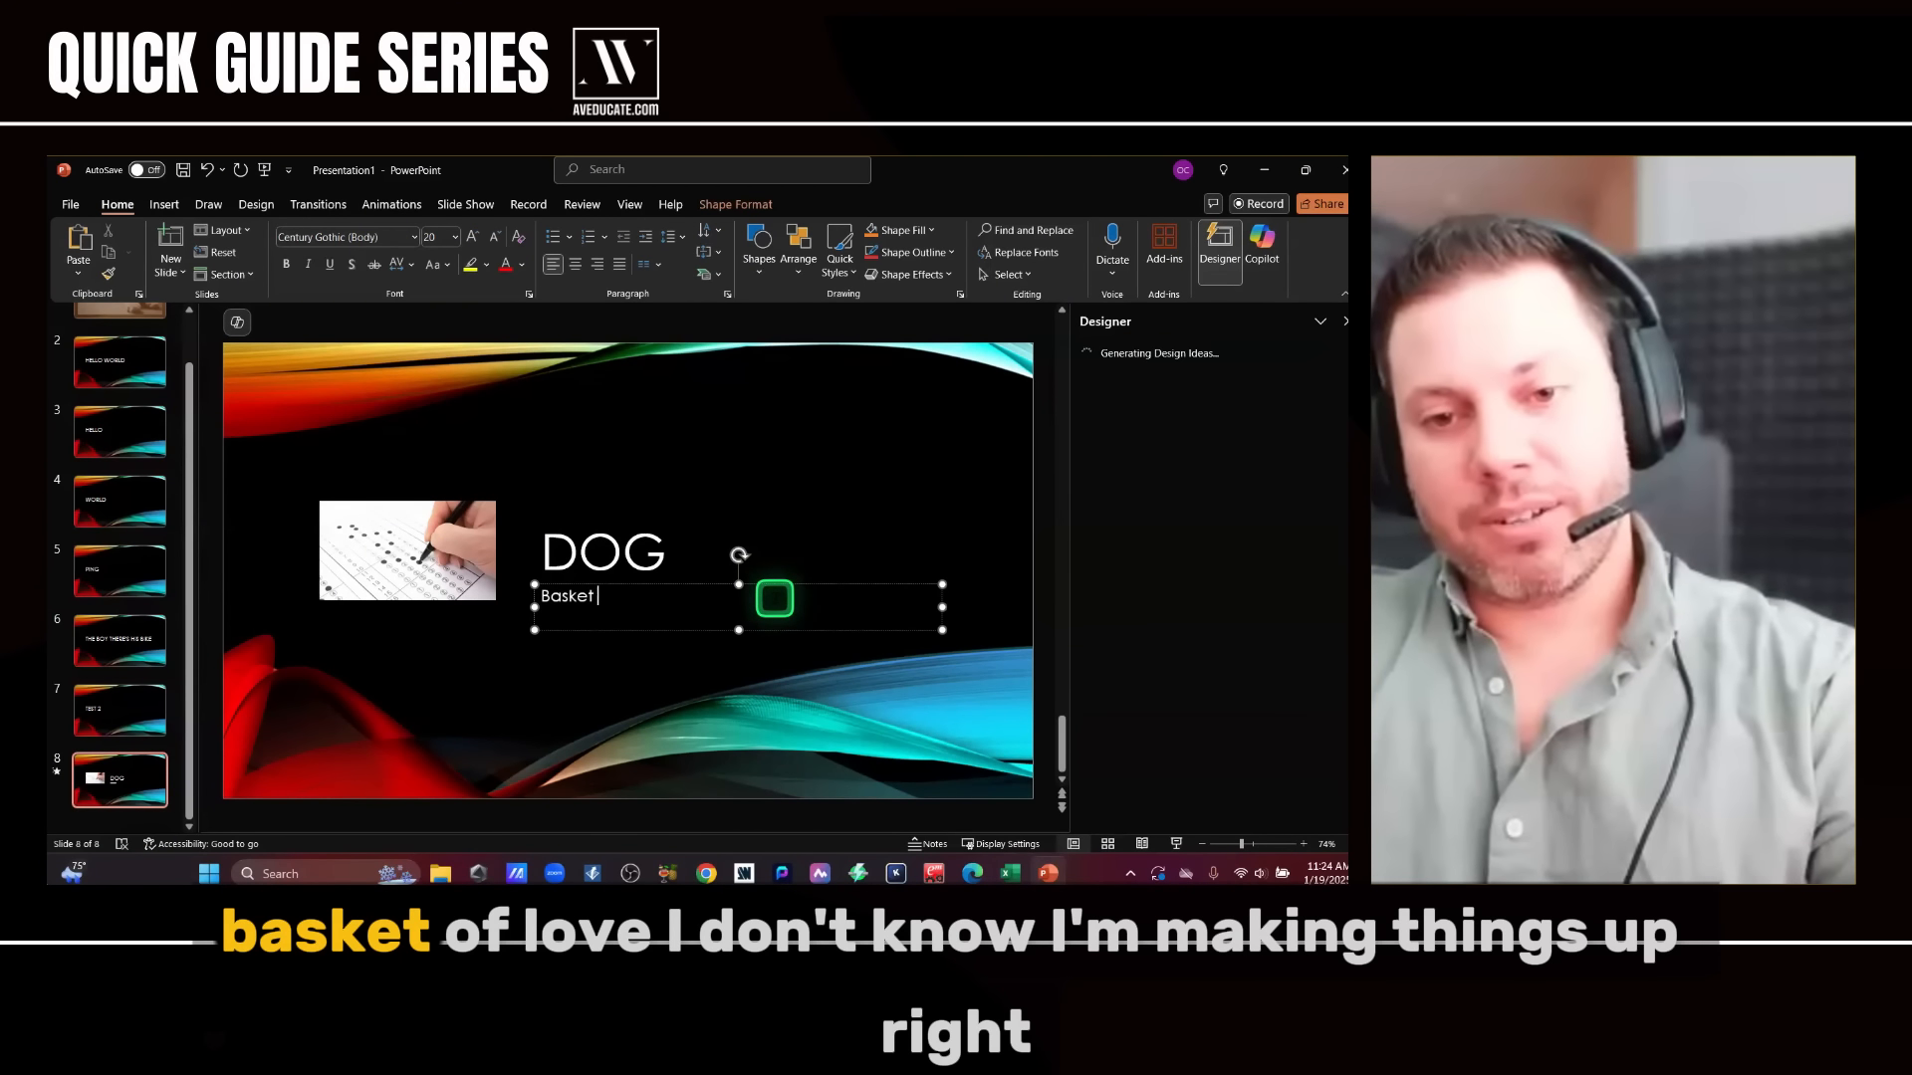
pyautogui.write(' of love')
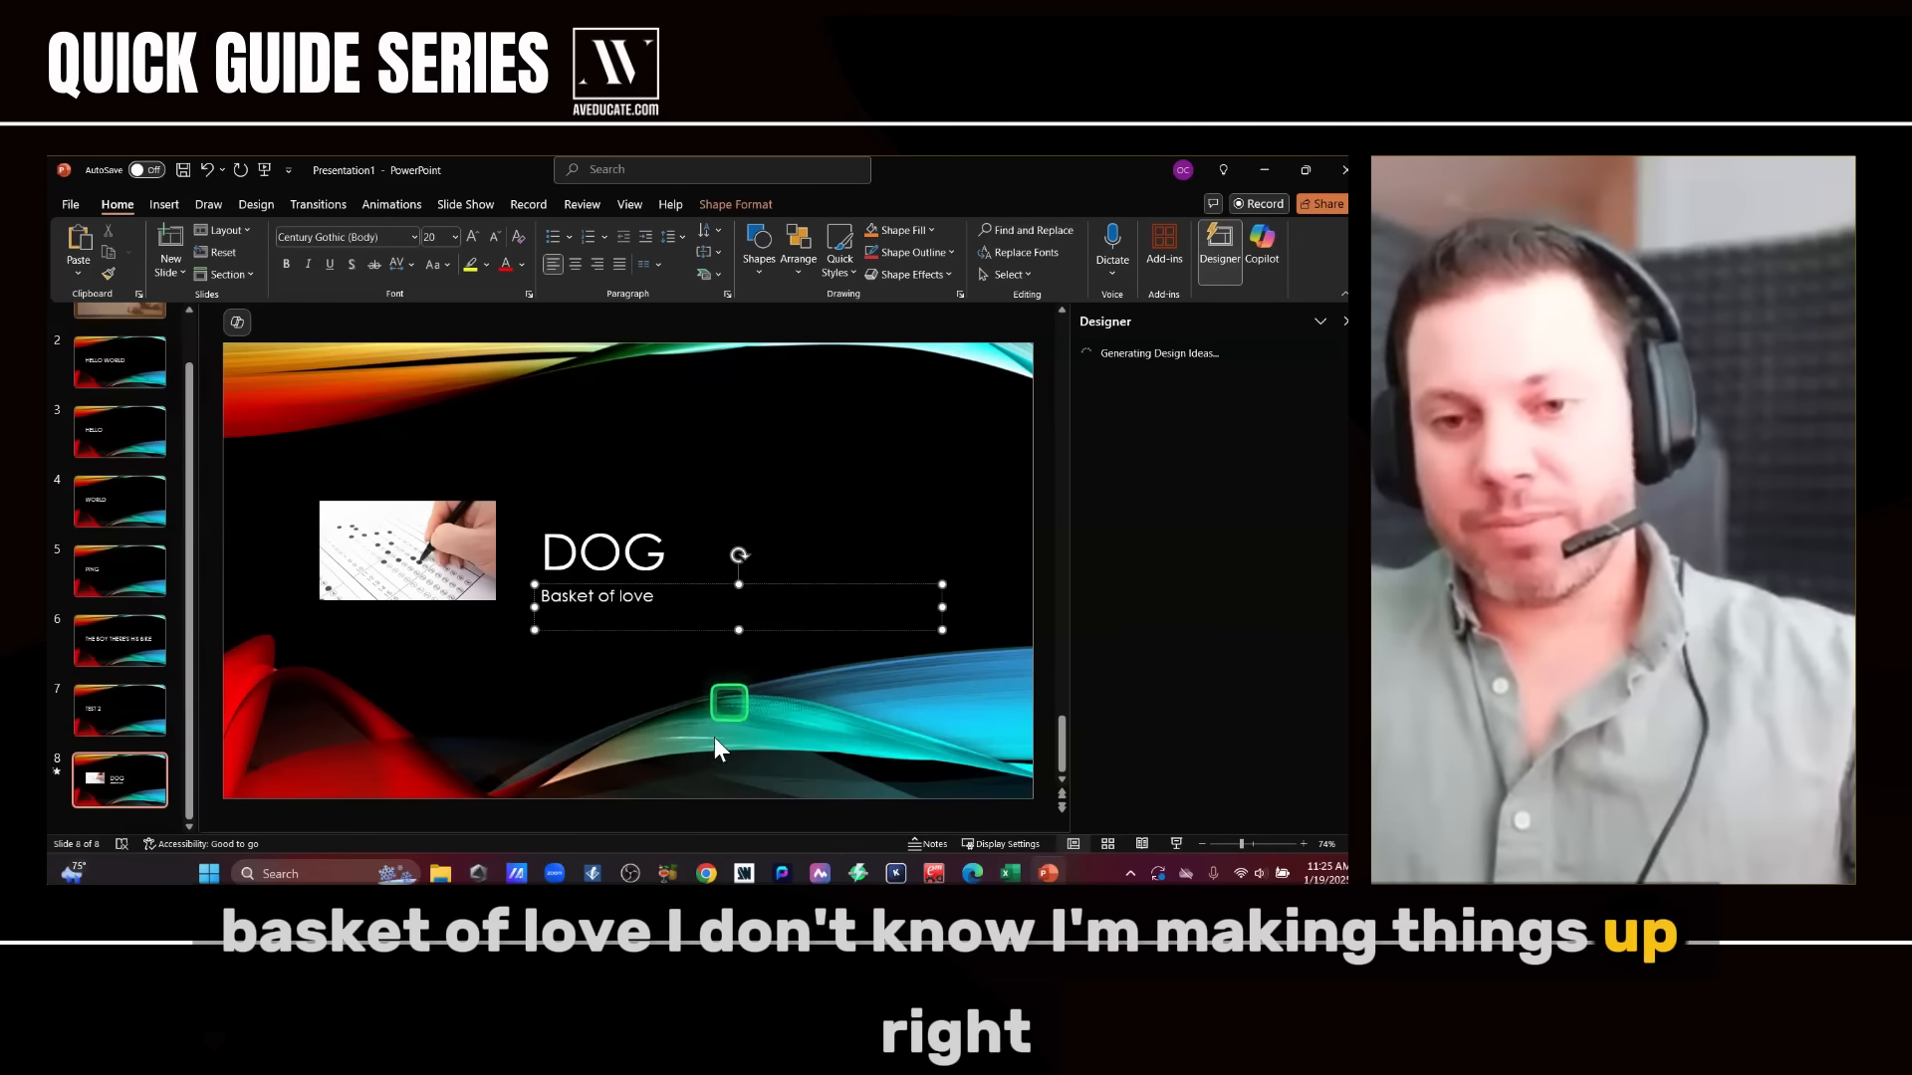
pyautogui.click(709, 554)
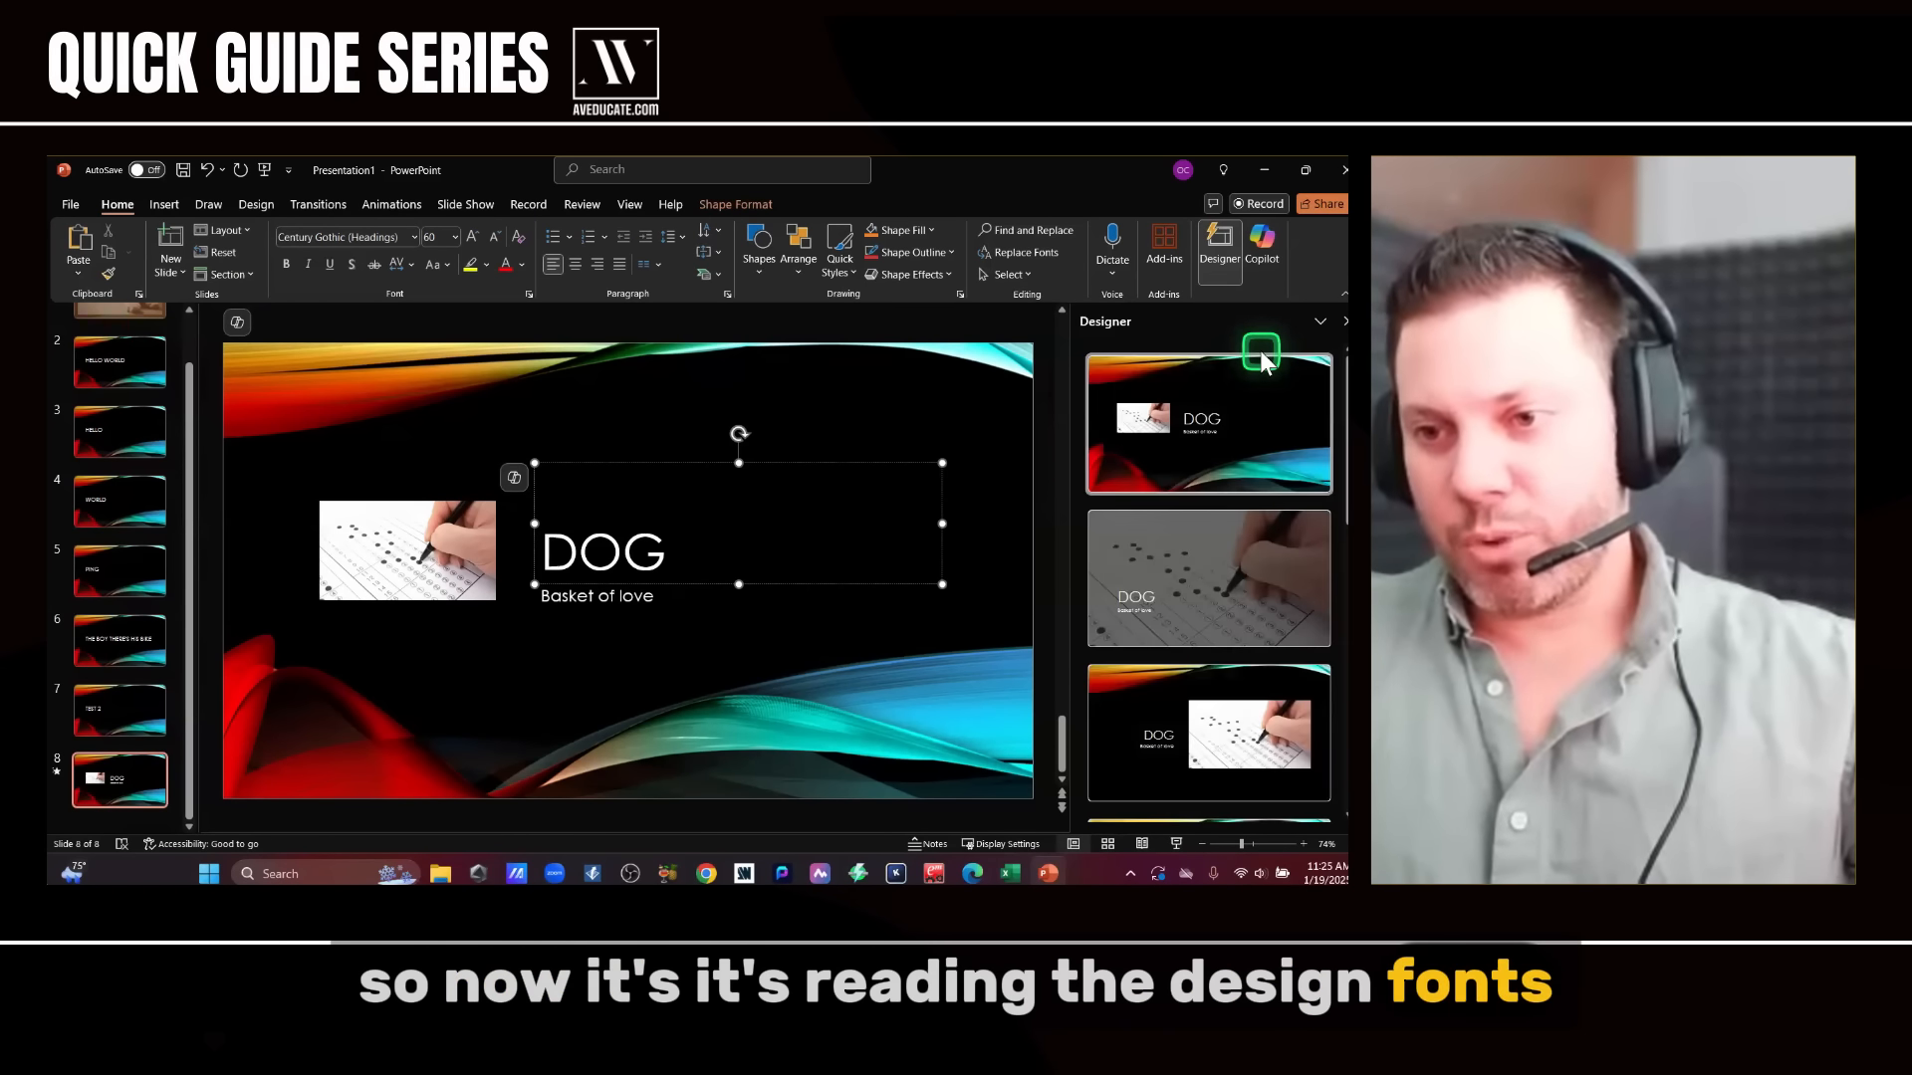
pyautogui.scroll(-5, 1263, 392)
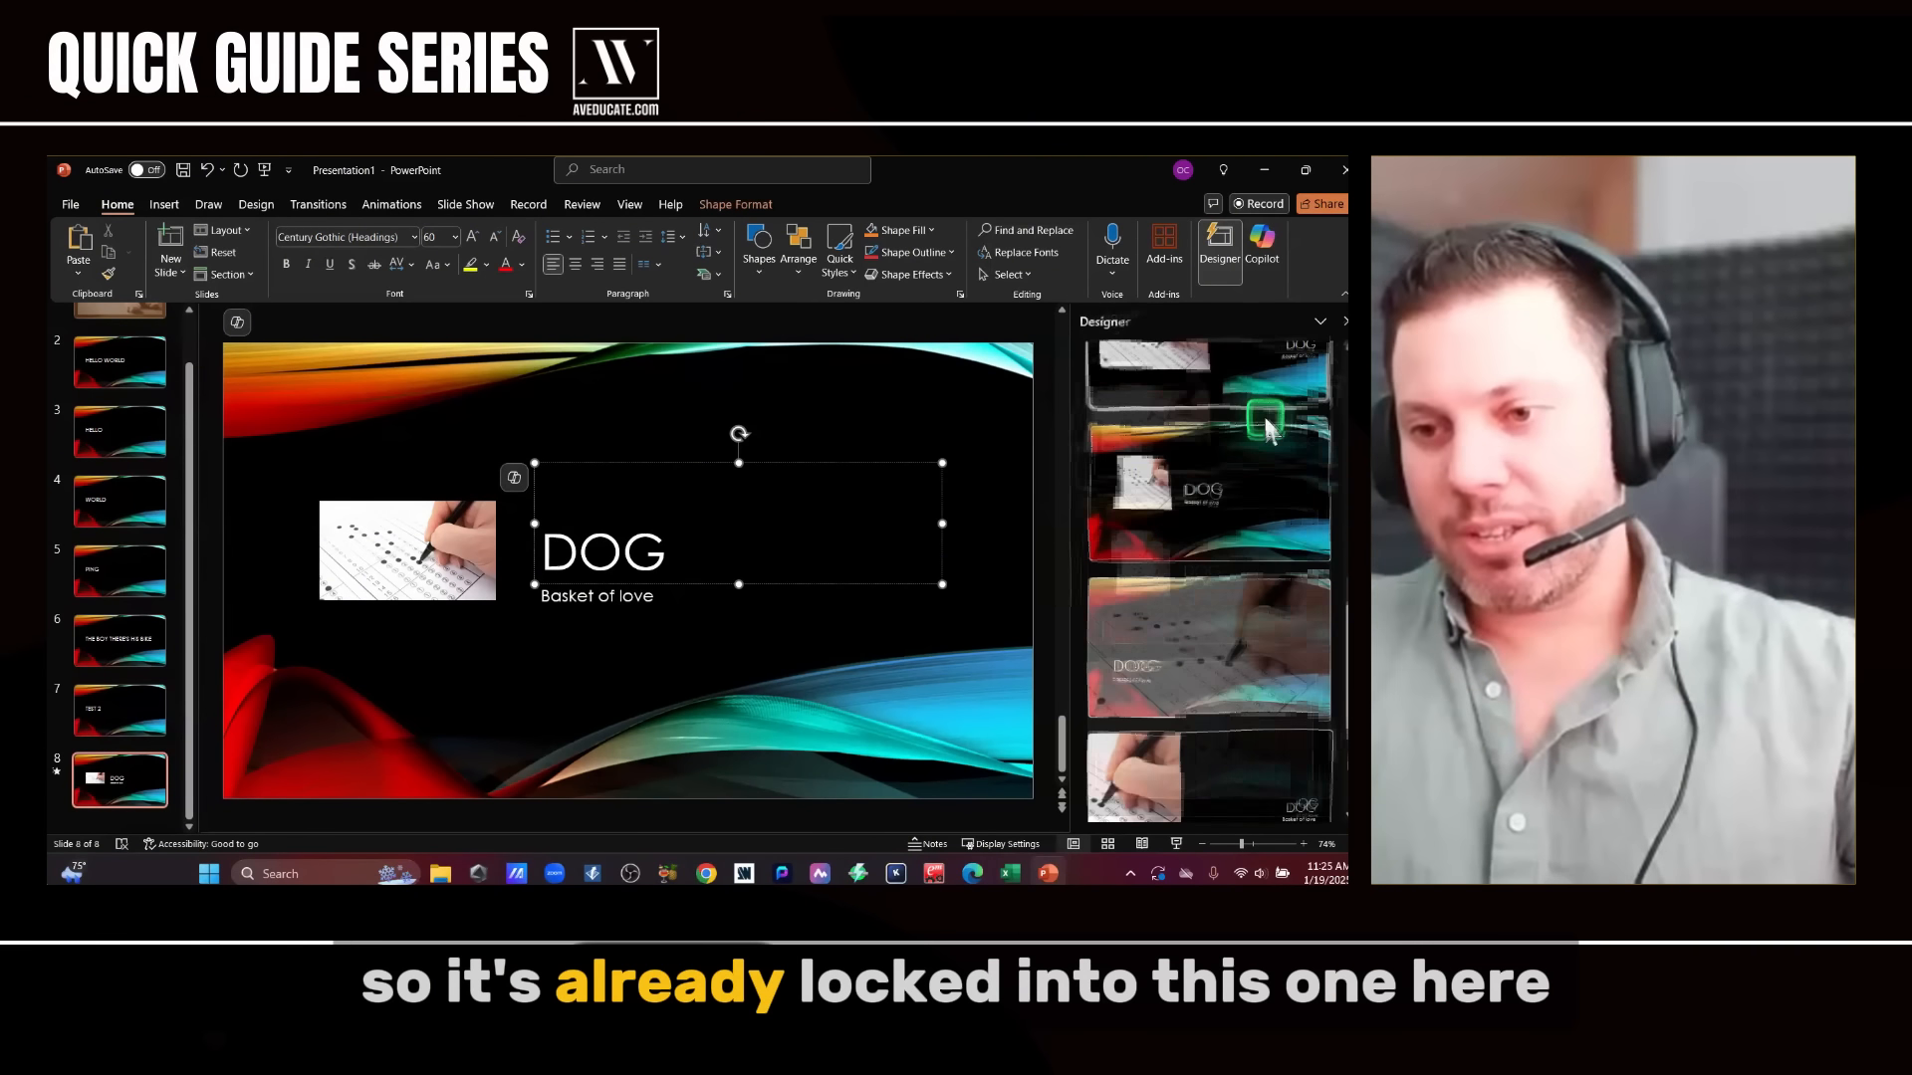
pyautogui.scroll(-2, 1267, 424)
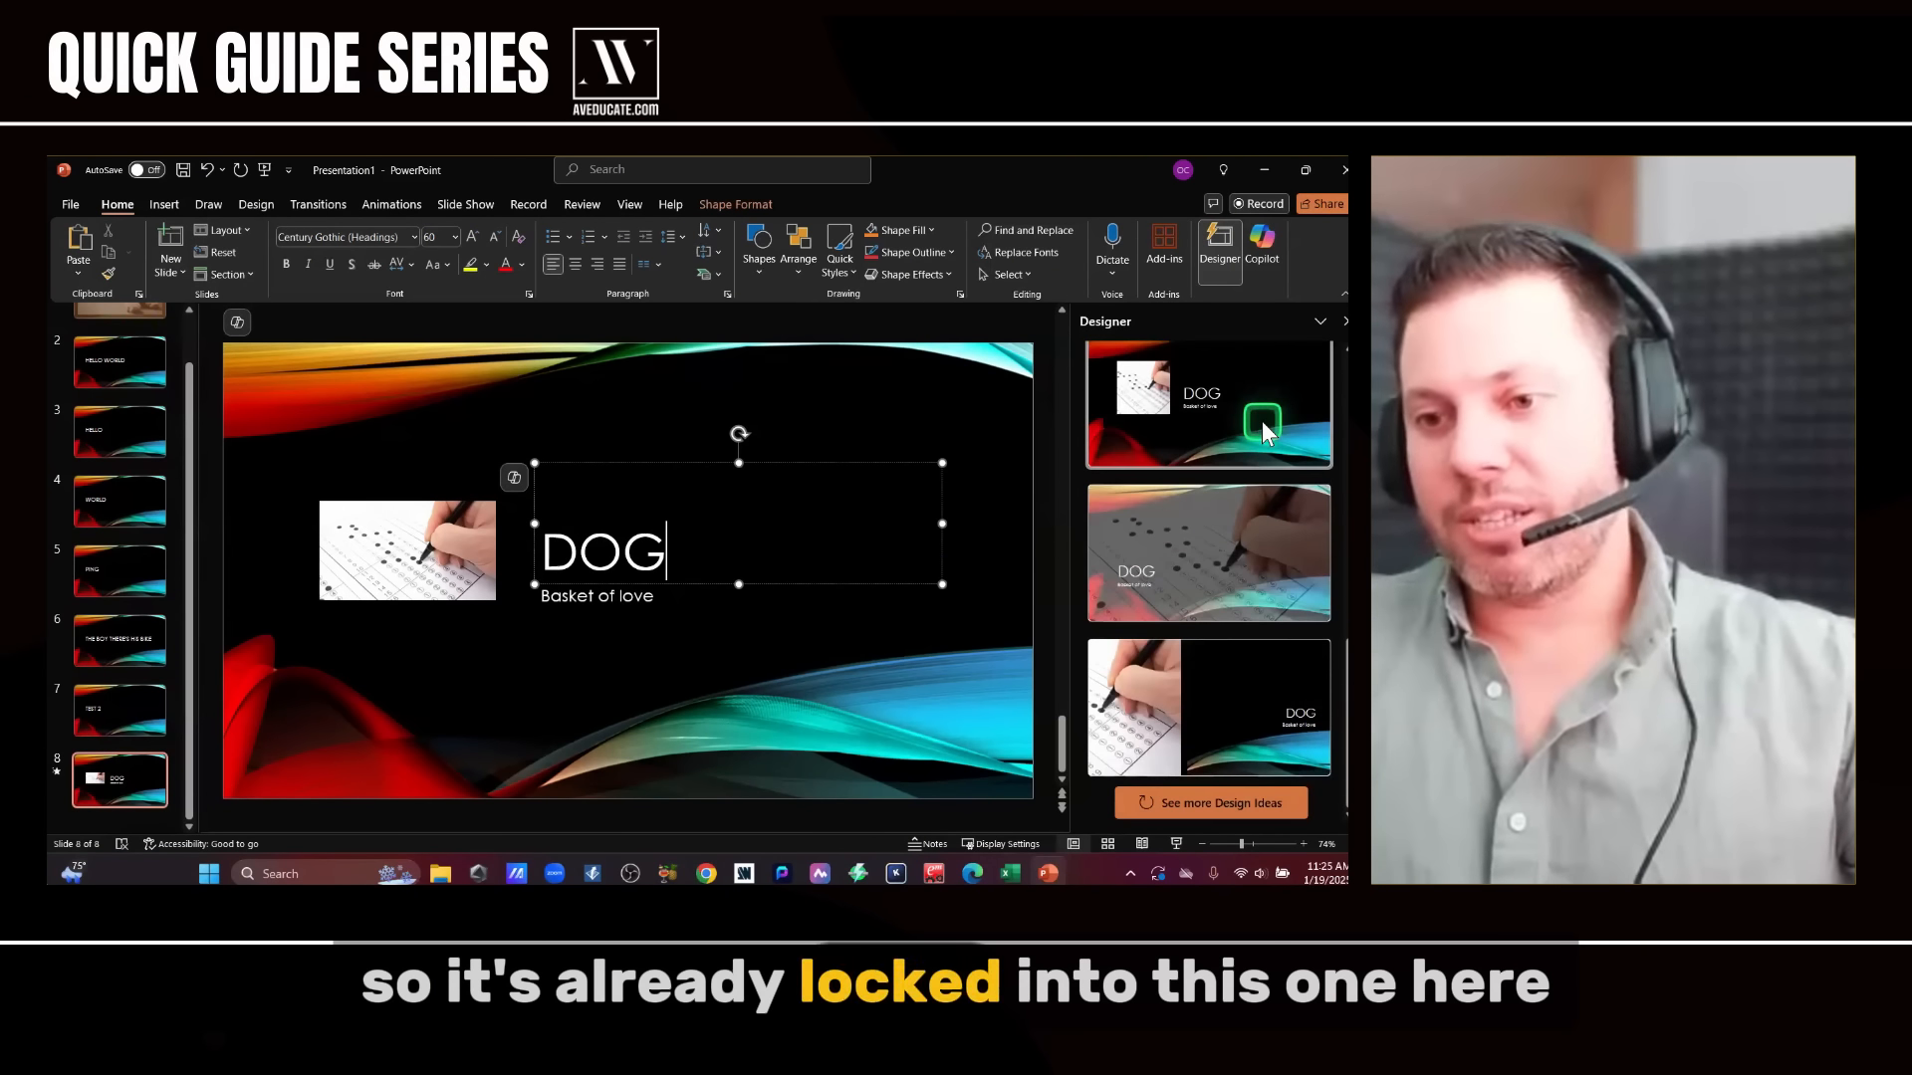
pyautogui.click(750, 645)
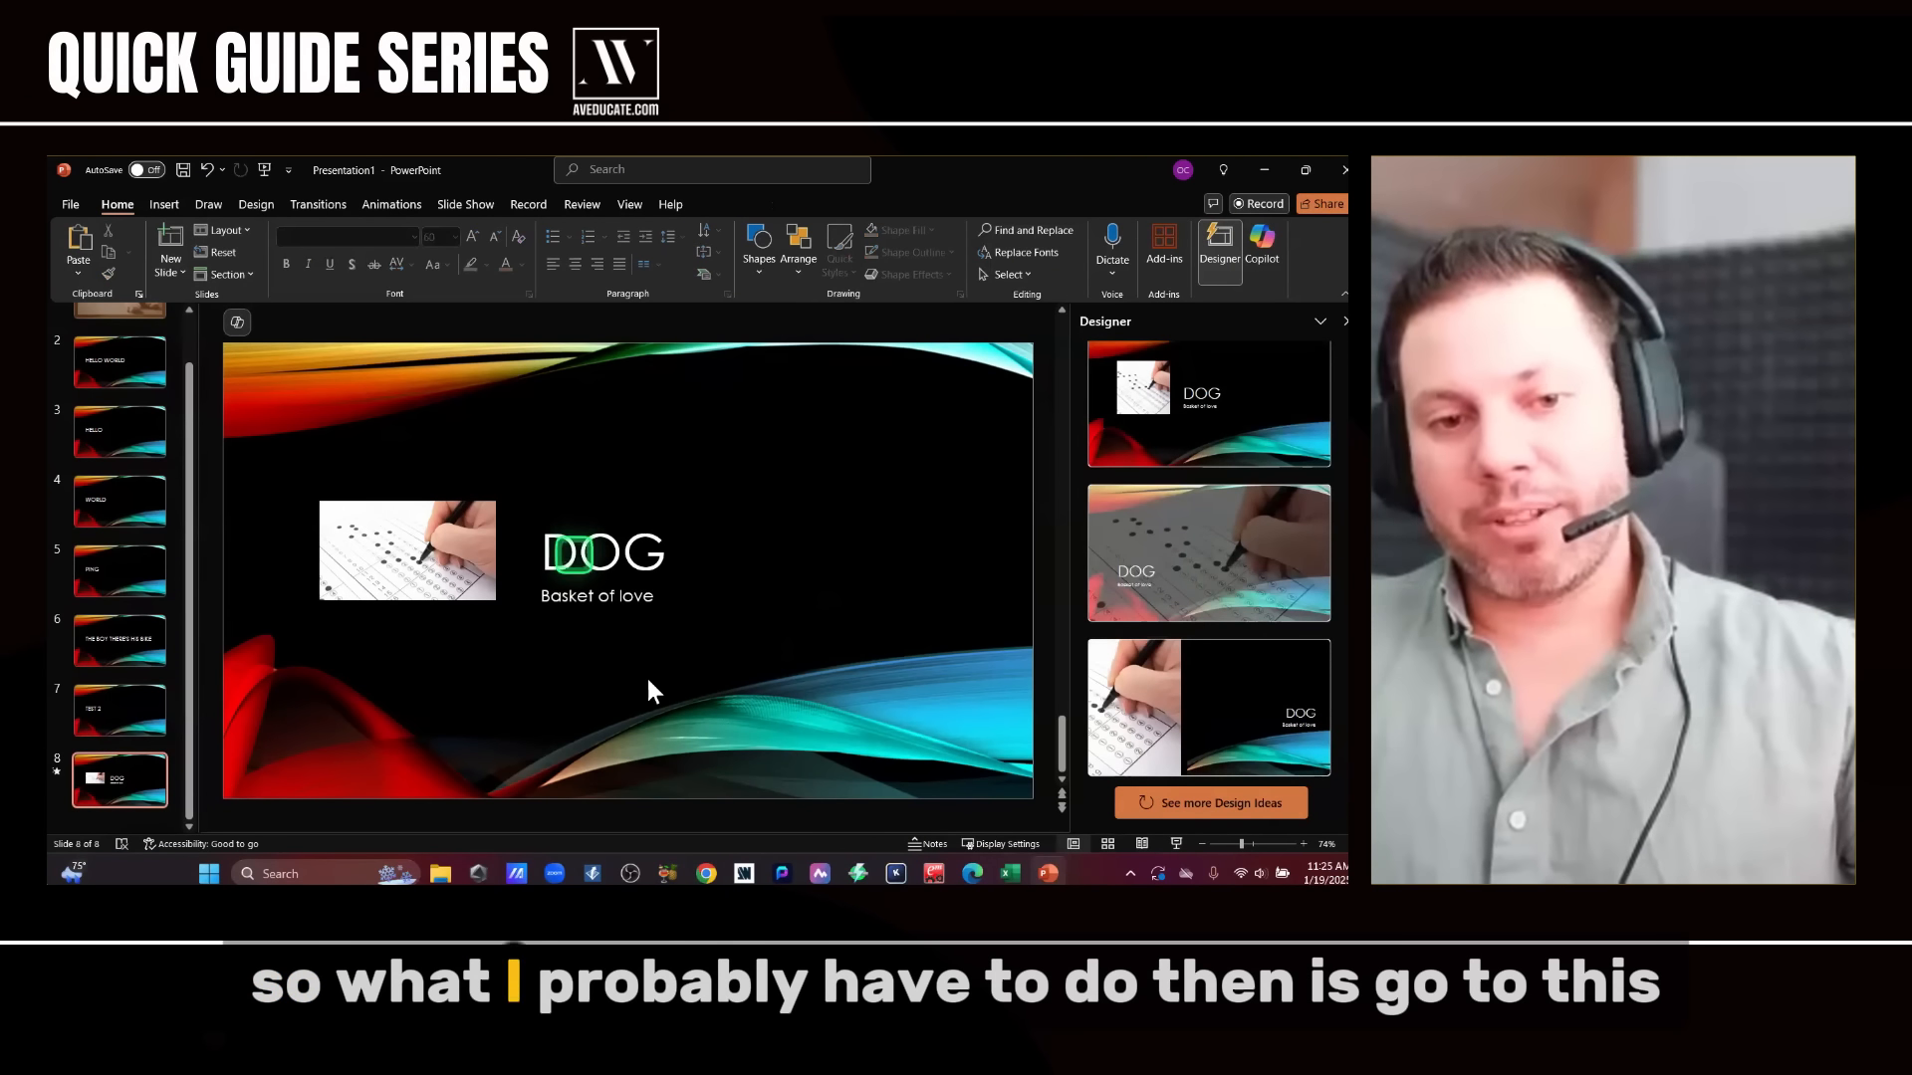
# - Add a new slide after slide 8 and title it "DOG RULES THE WORLD"
pyautogui.rightClick(142, 797)
pyautogui.click(221, 528)
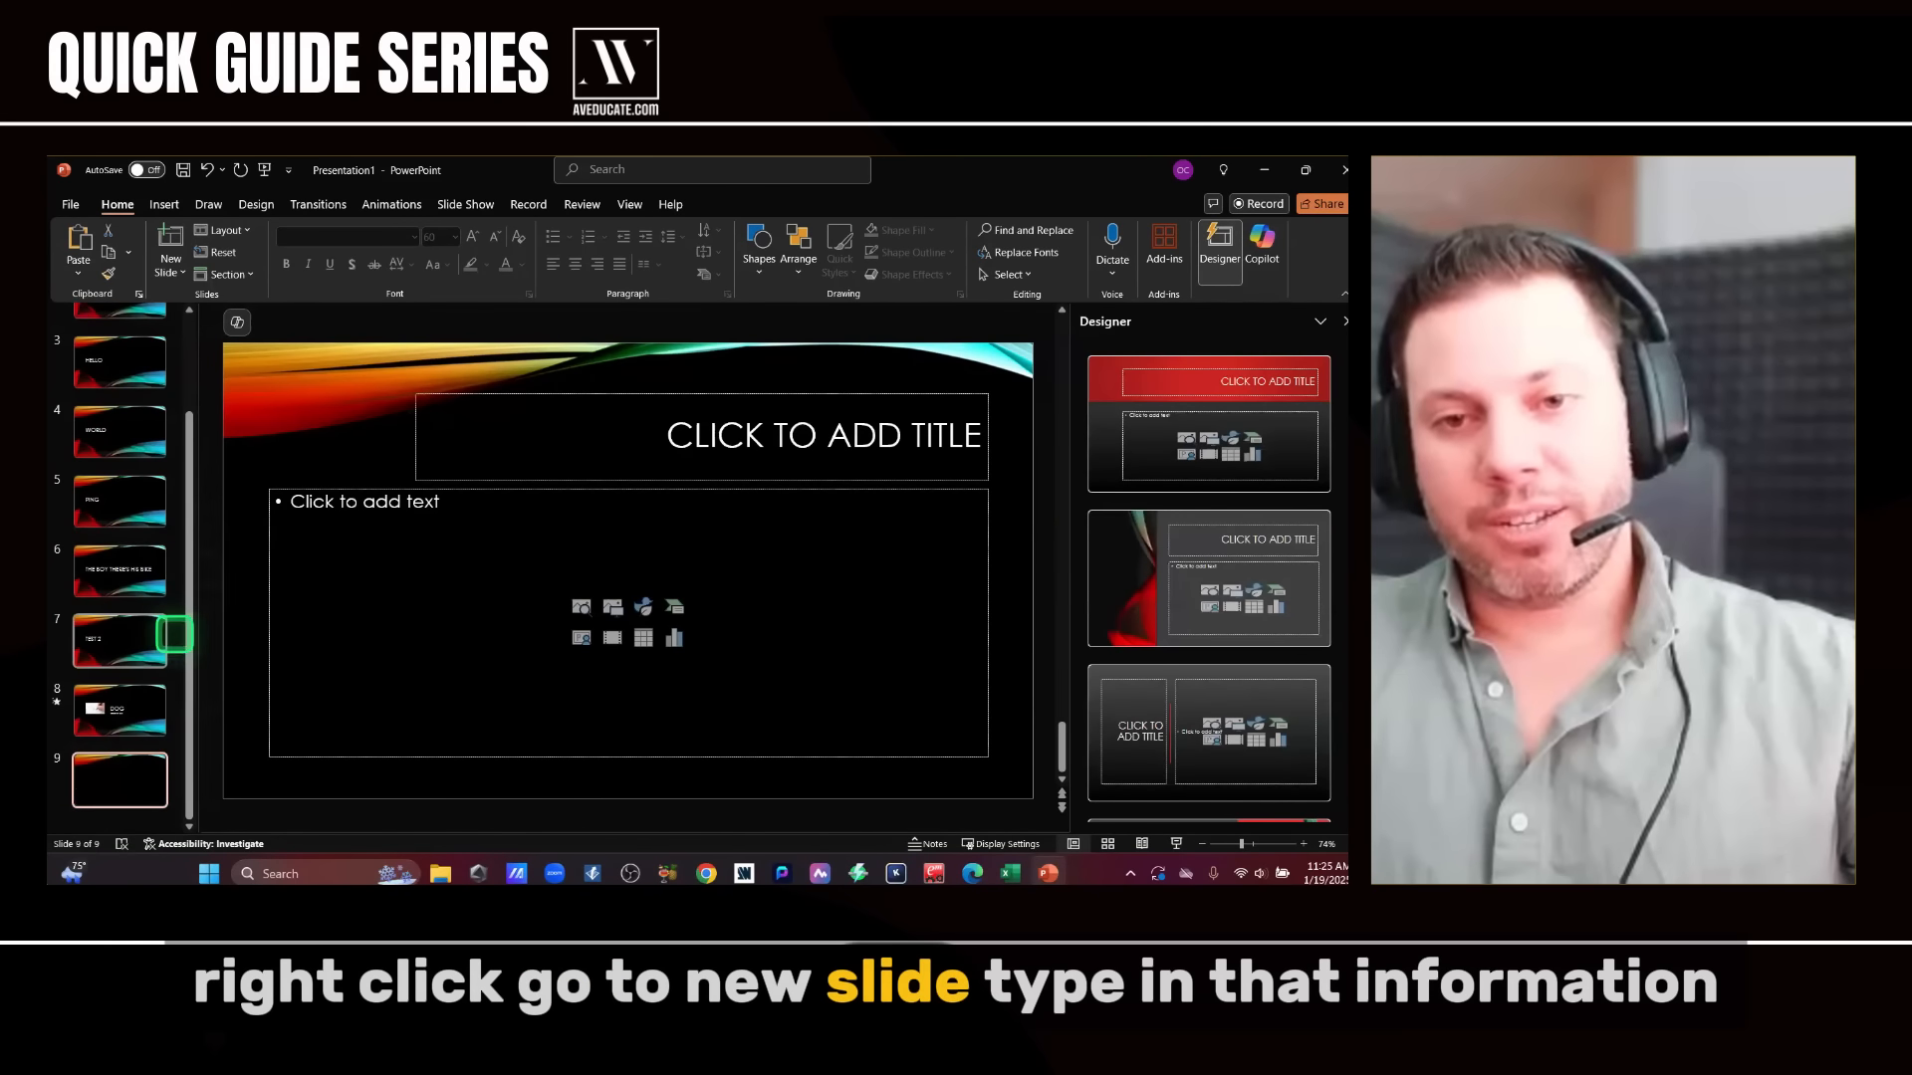
pyautogui.click(746, 440)
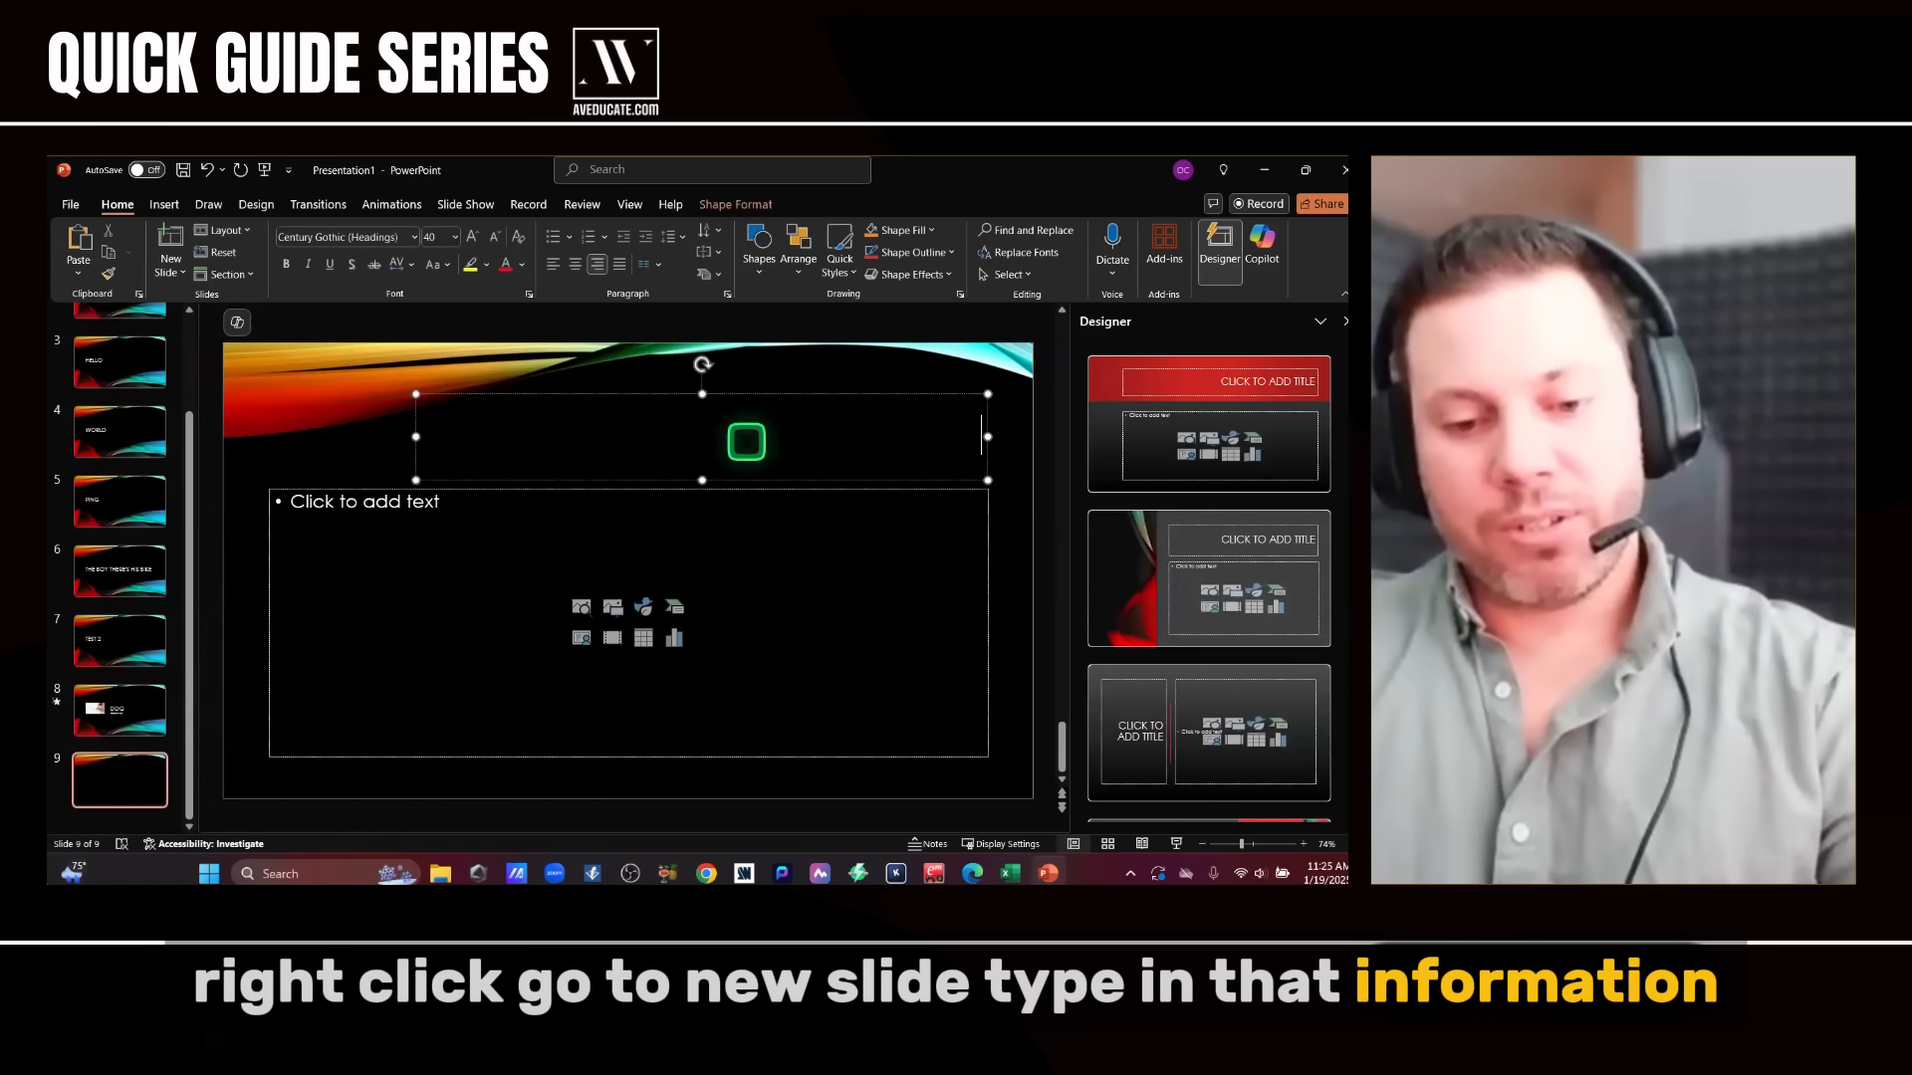
pyautogui.write('S')
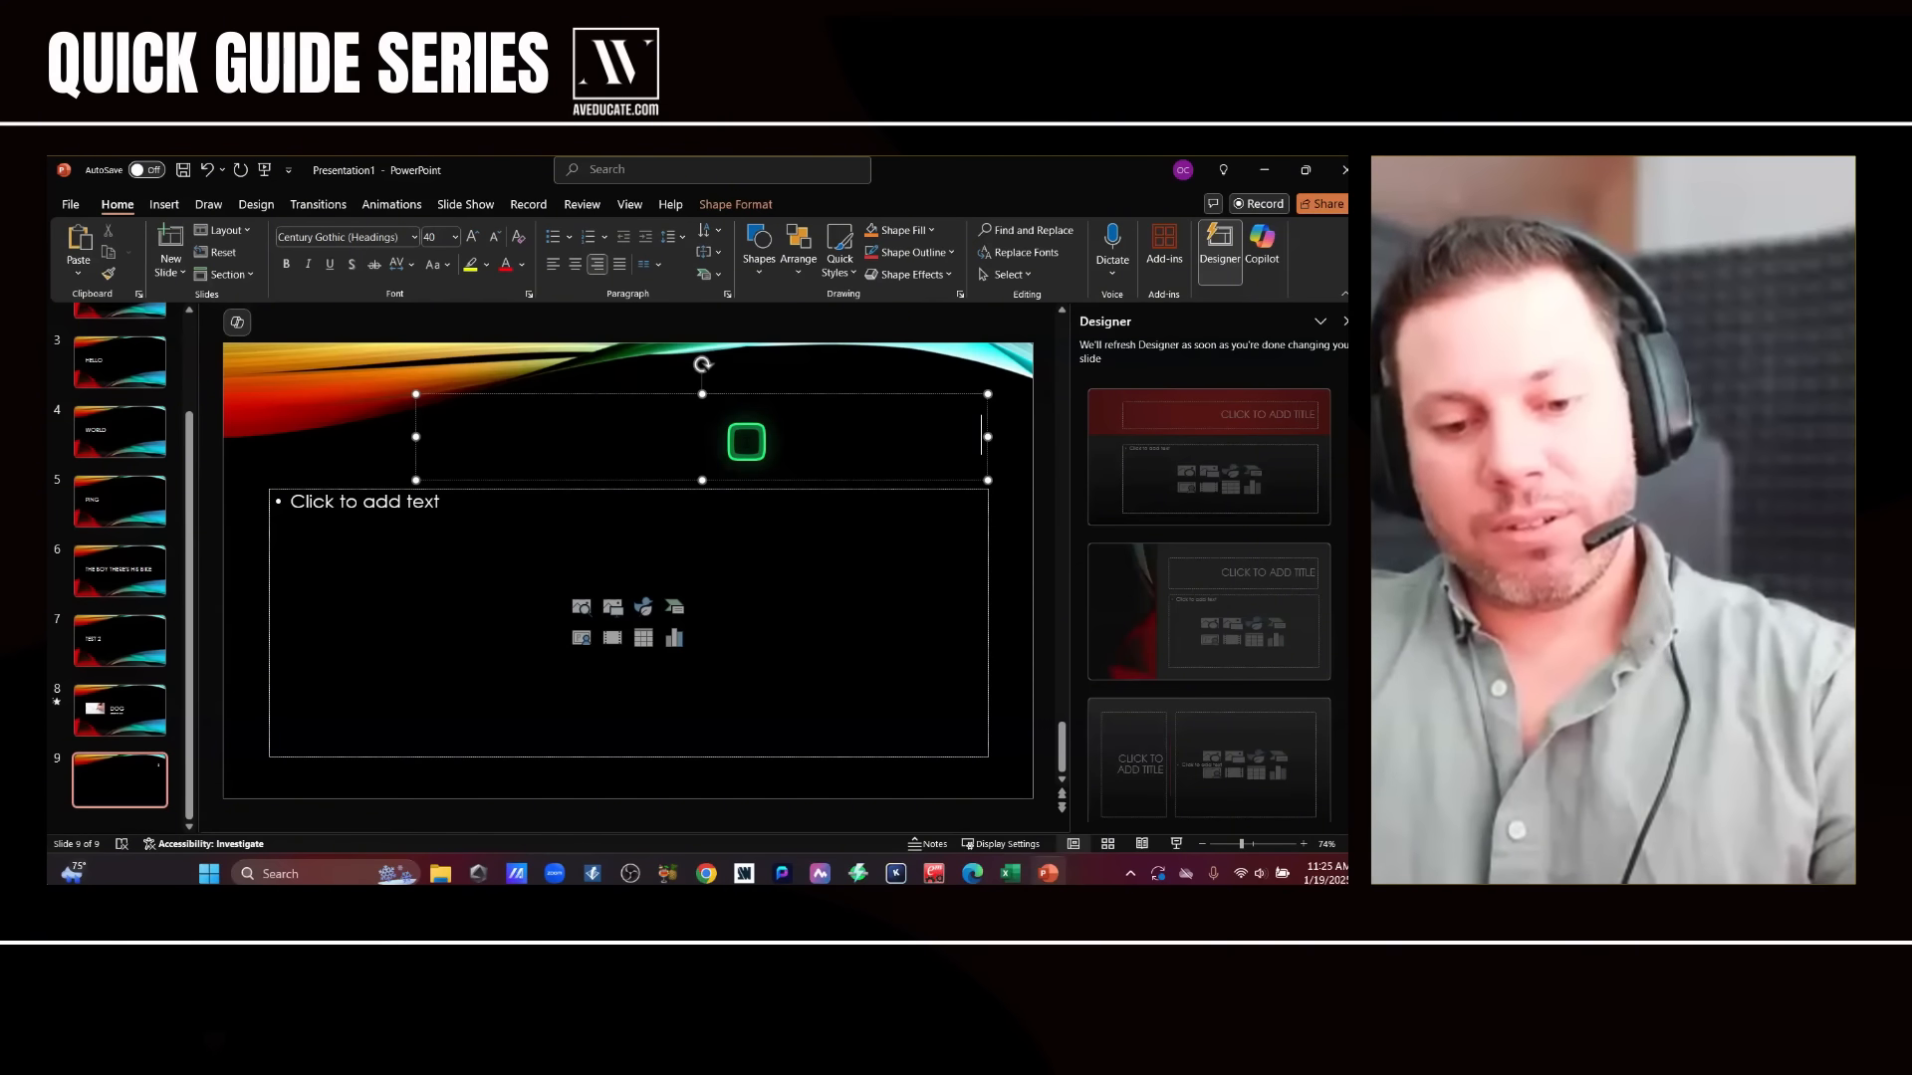
pyautogui.write('DOG RULES THE WORLD')
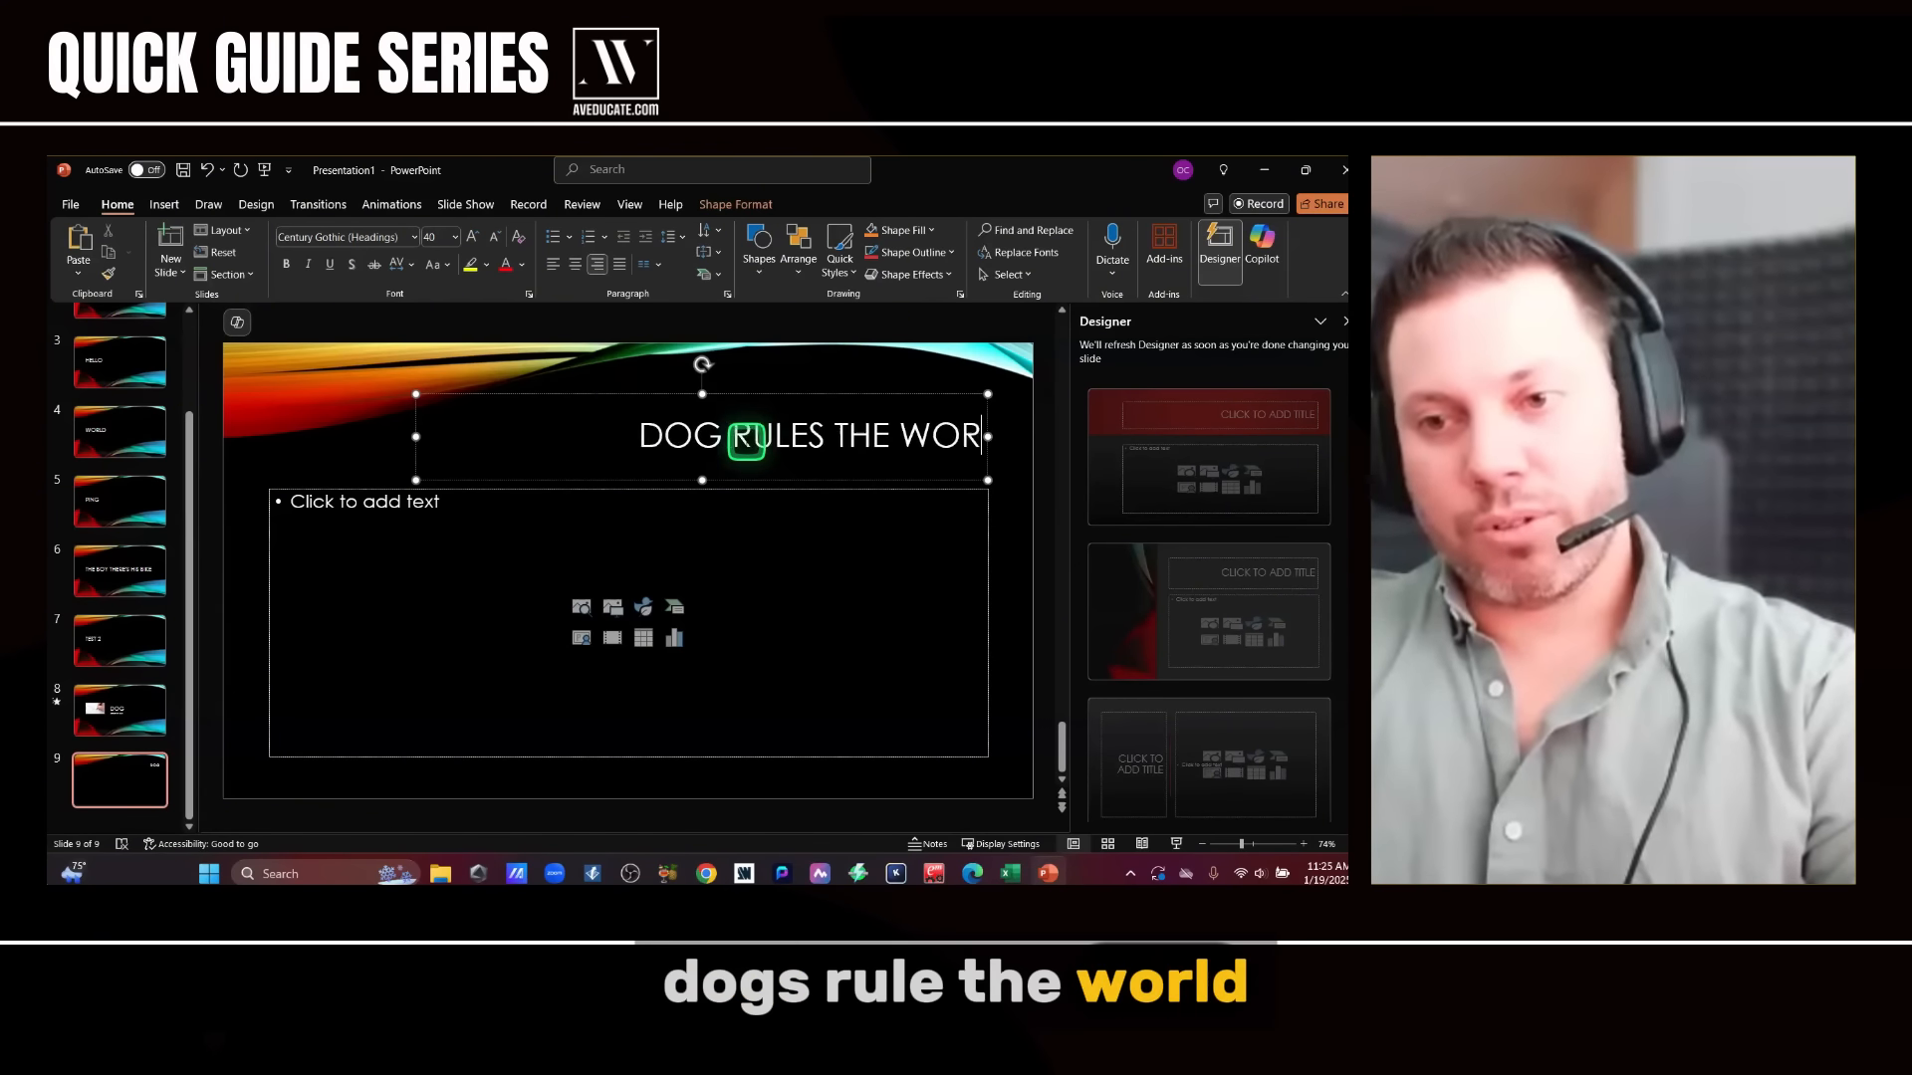
# - Apply the Designer idea with the large close-up photo of a tan dog's face to slide 9, and refresh its design ideas
pyautogui.click(1237, 258)
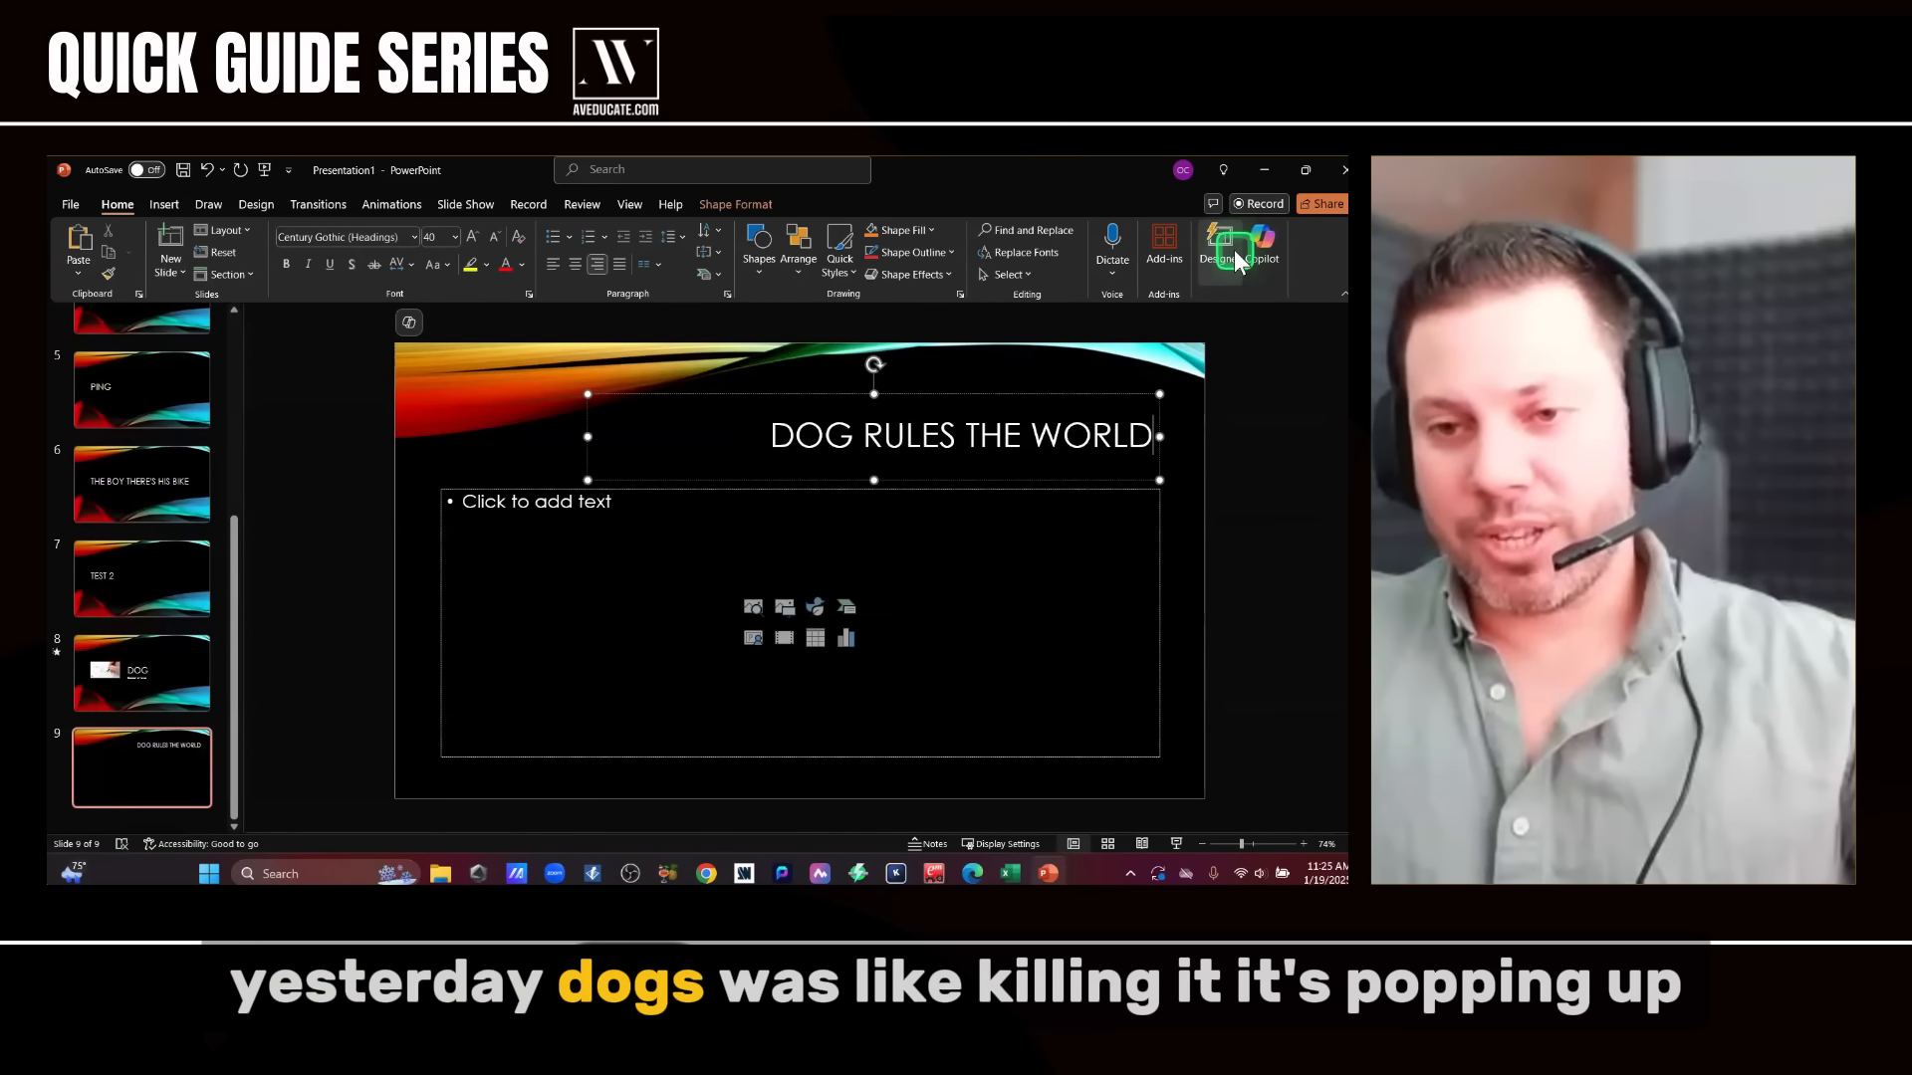
pyautogui.click(1237, 259)
pyautogui.scroll(2, 1300, 468)
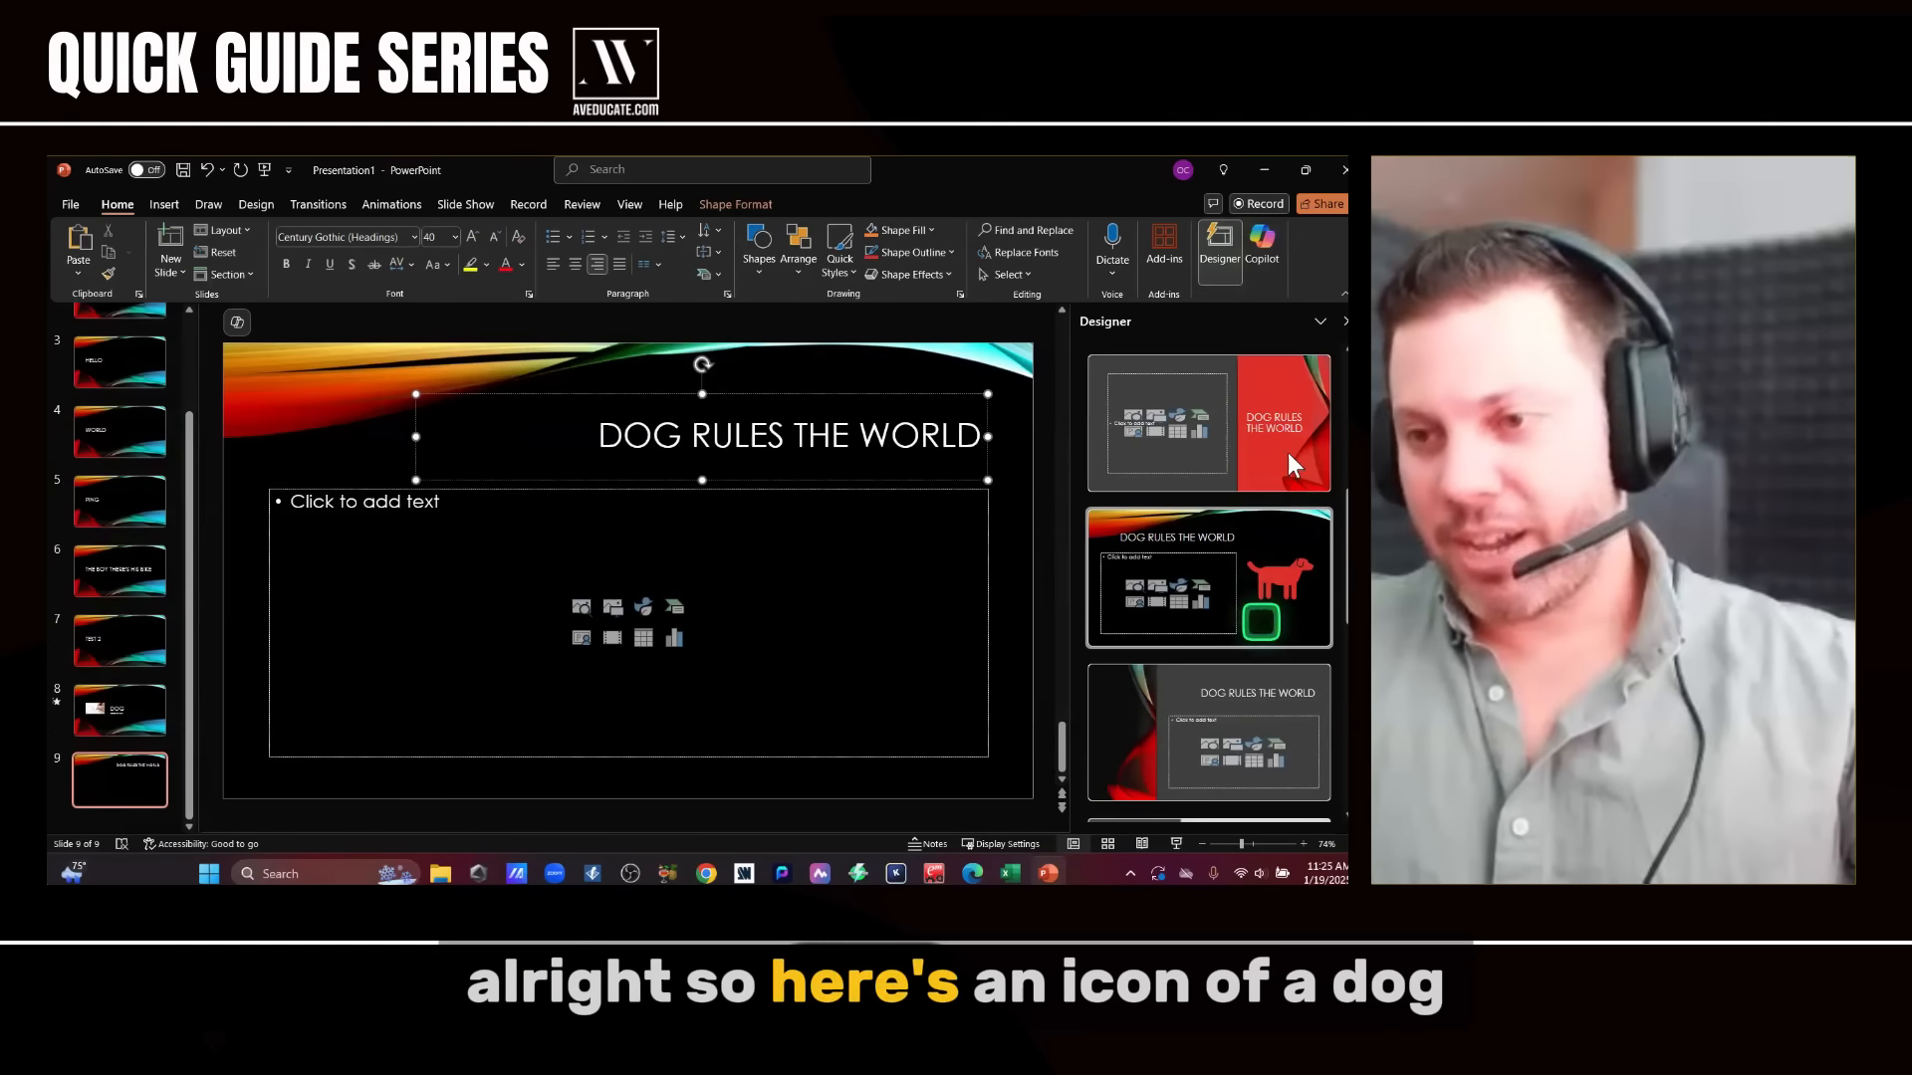
pyautogui.scroll(-3, 1289, 455)
pyautogui.scroll(-3, 1289, 456)
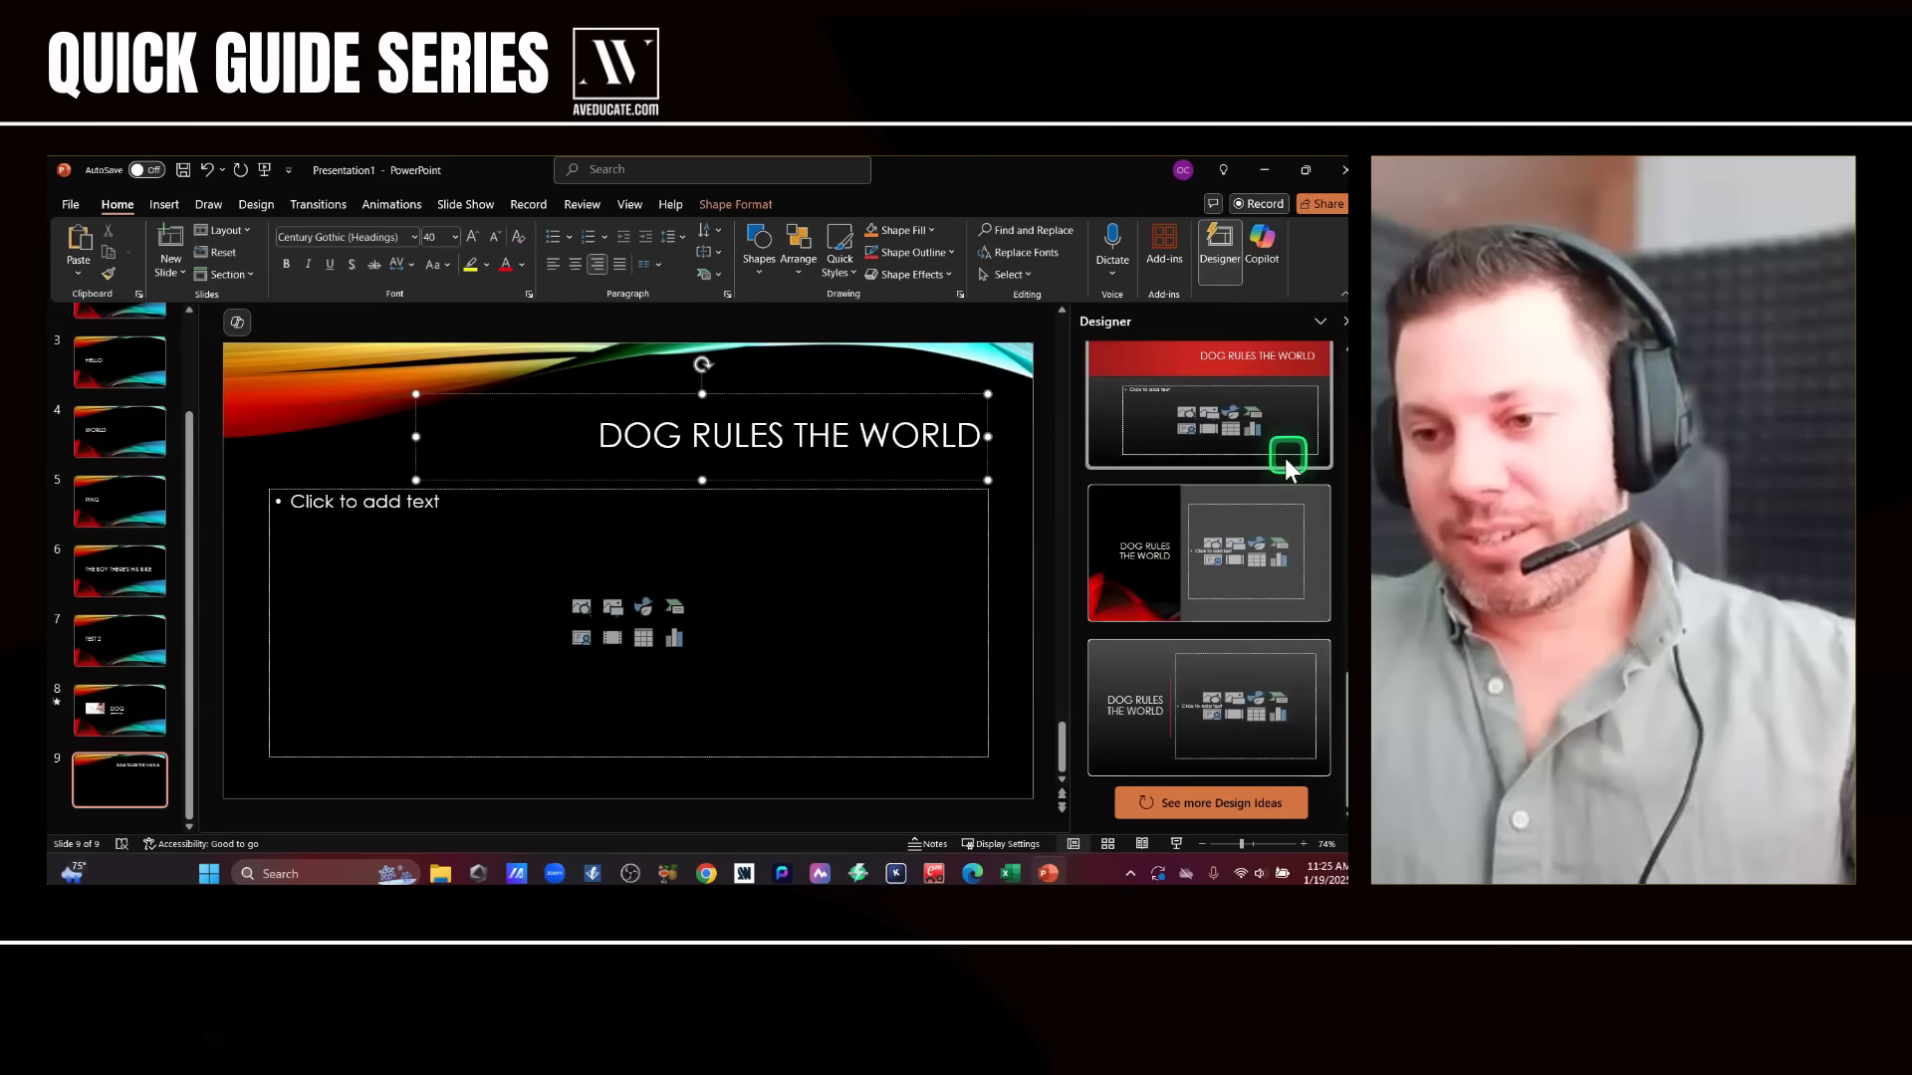
pyautogui.scroll(6, 1282, 461)
pyautogui.scroll(3, 1284, 468)
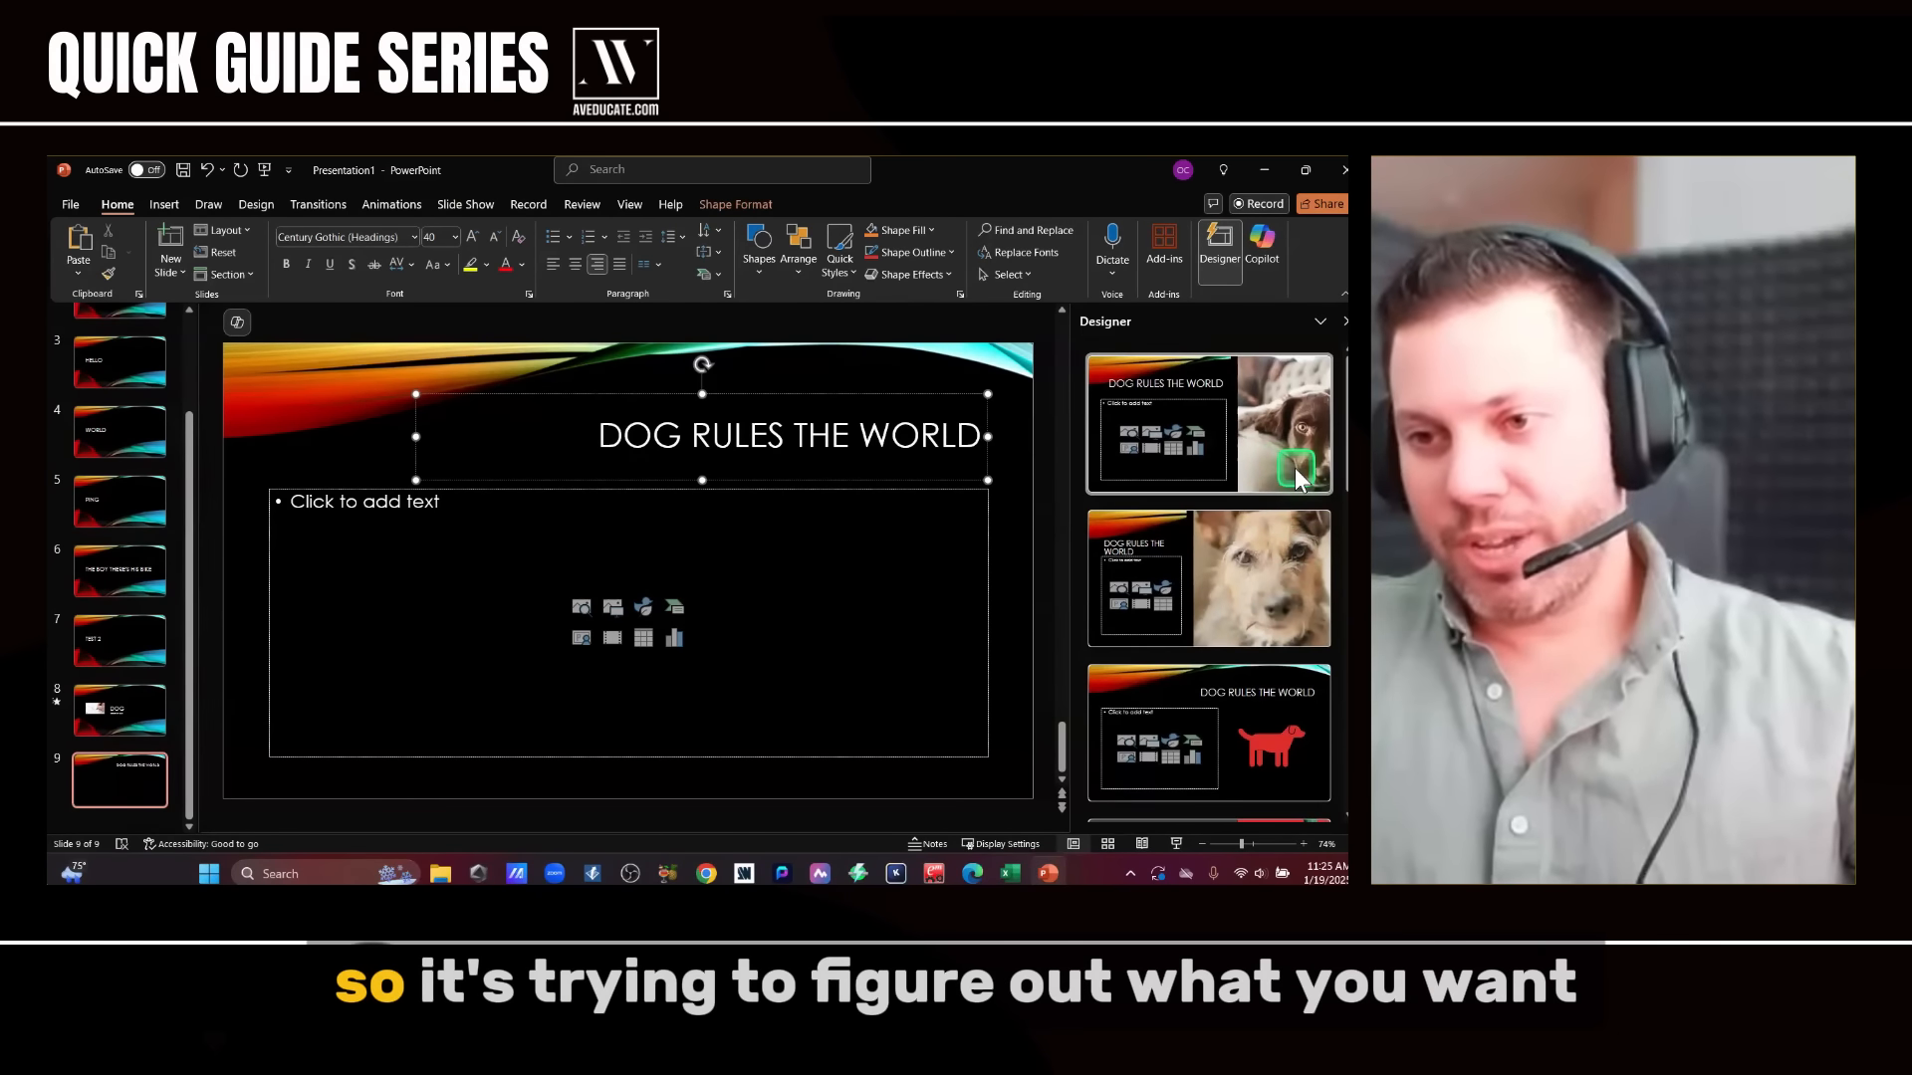
pyautogui.click(1273, 554)
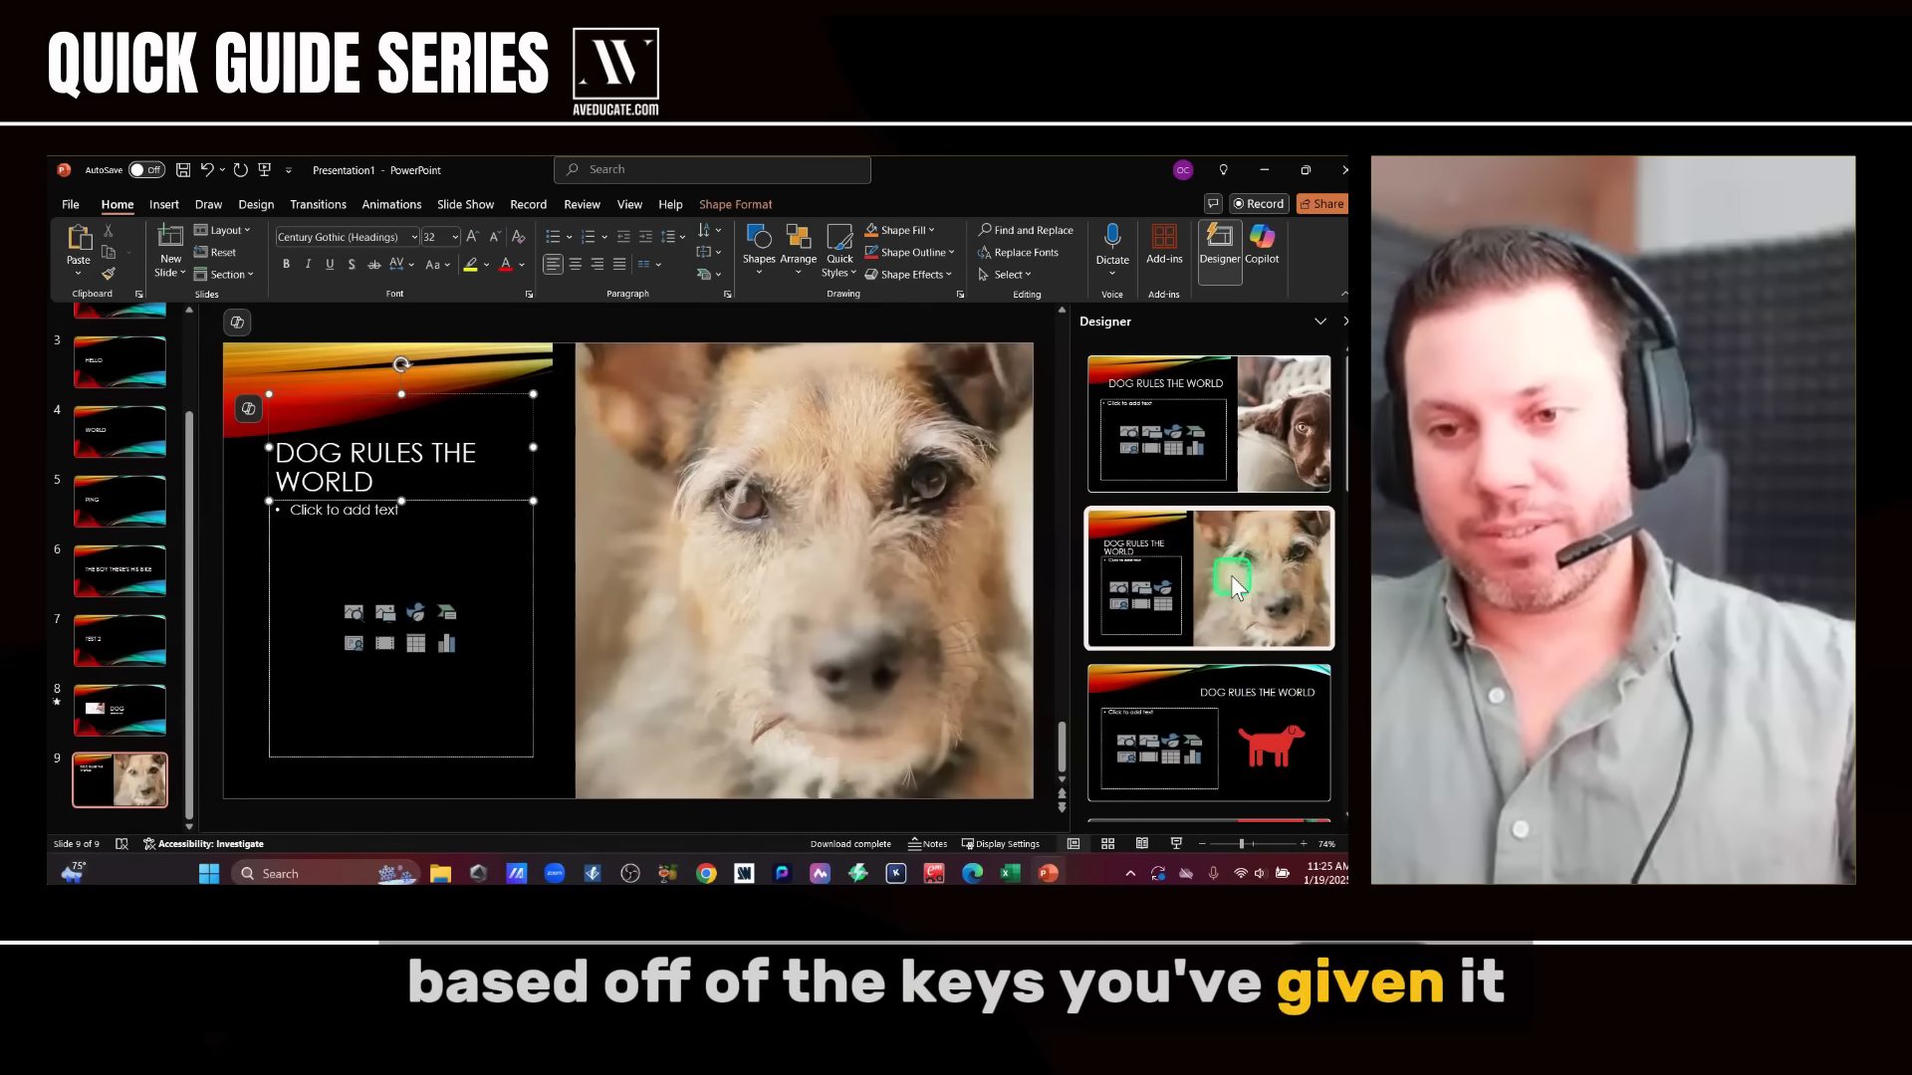
pyautogui.click(1217, 246)
pyautogui.click(1217, 247)
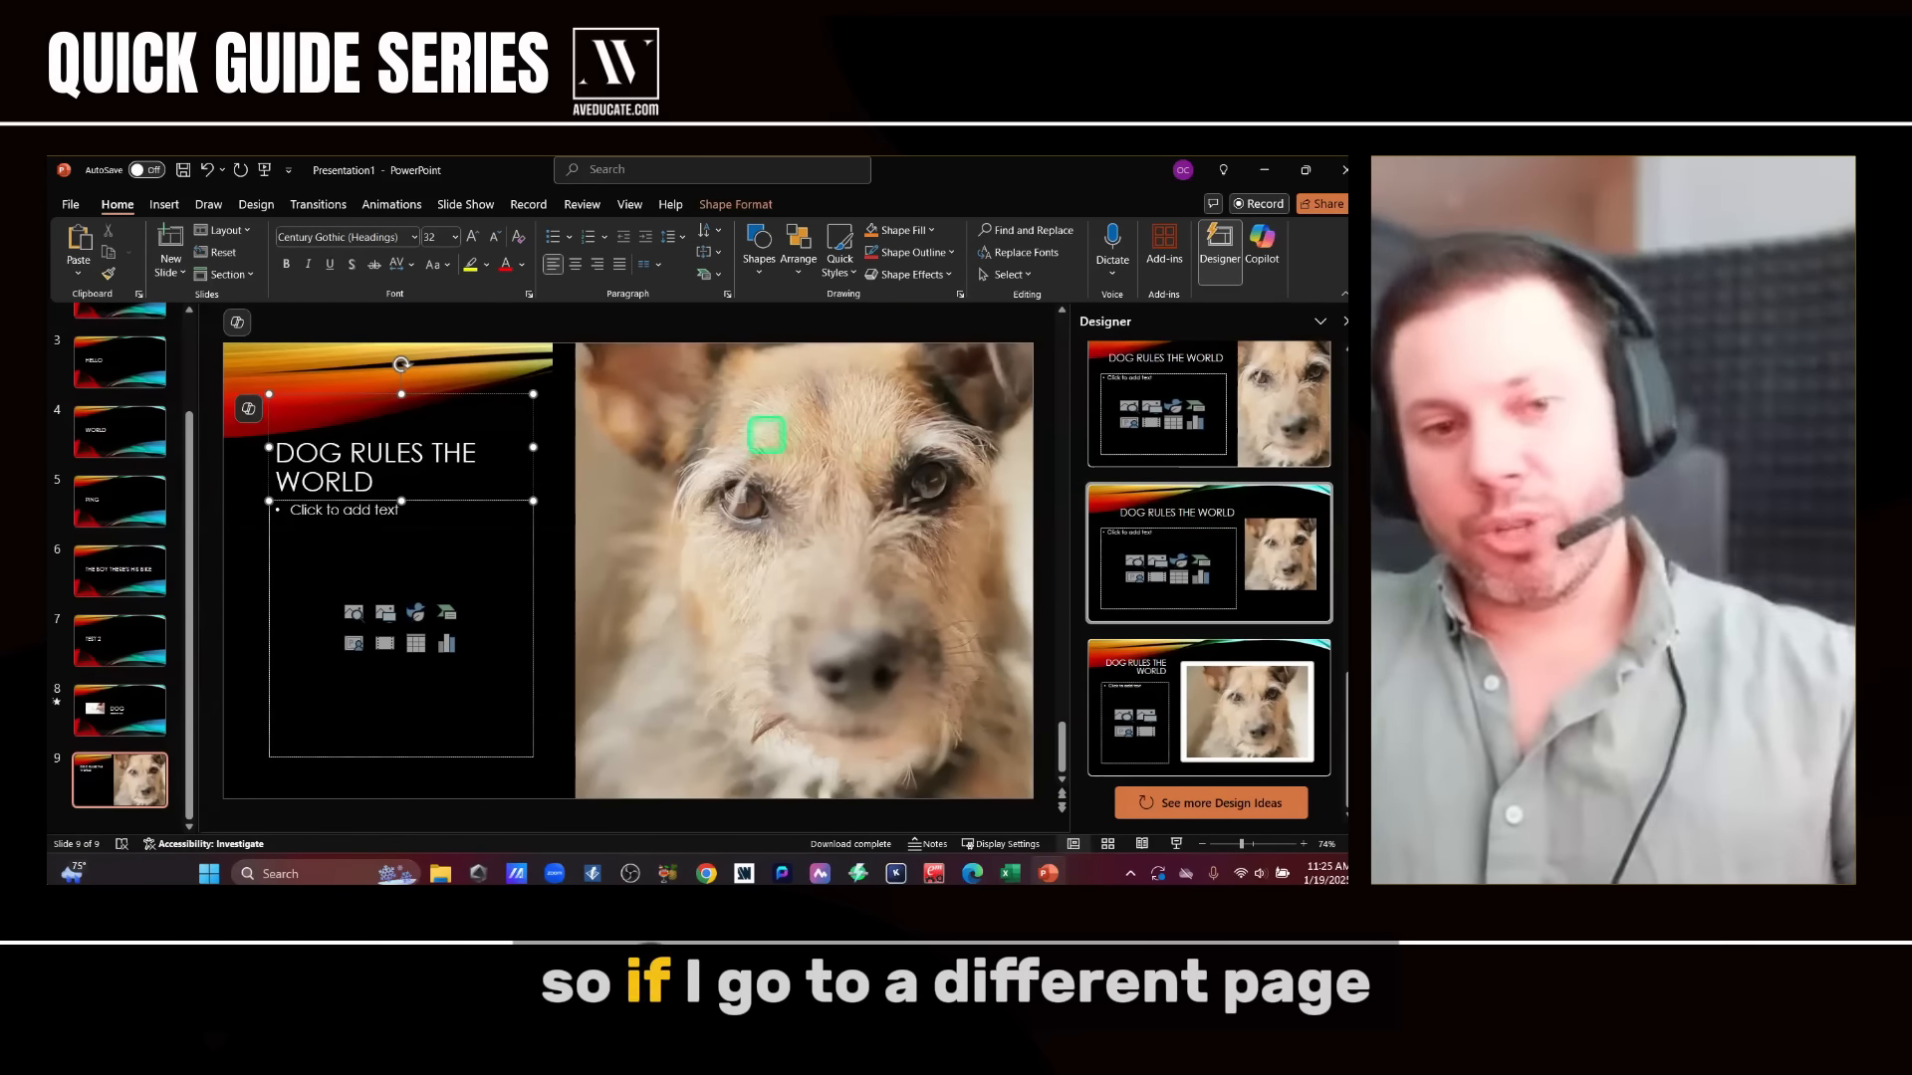
# - Apply the Designer idea with the full-slide bicycle rider photo behind the title to slide 6
pyautogui.click(140, 582)
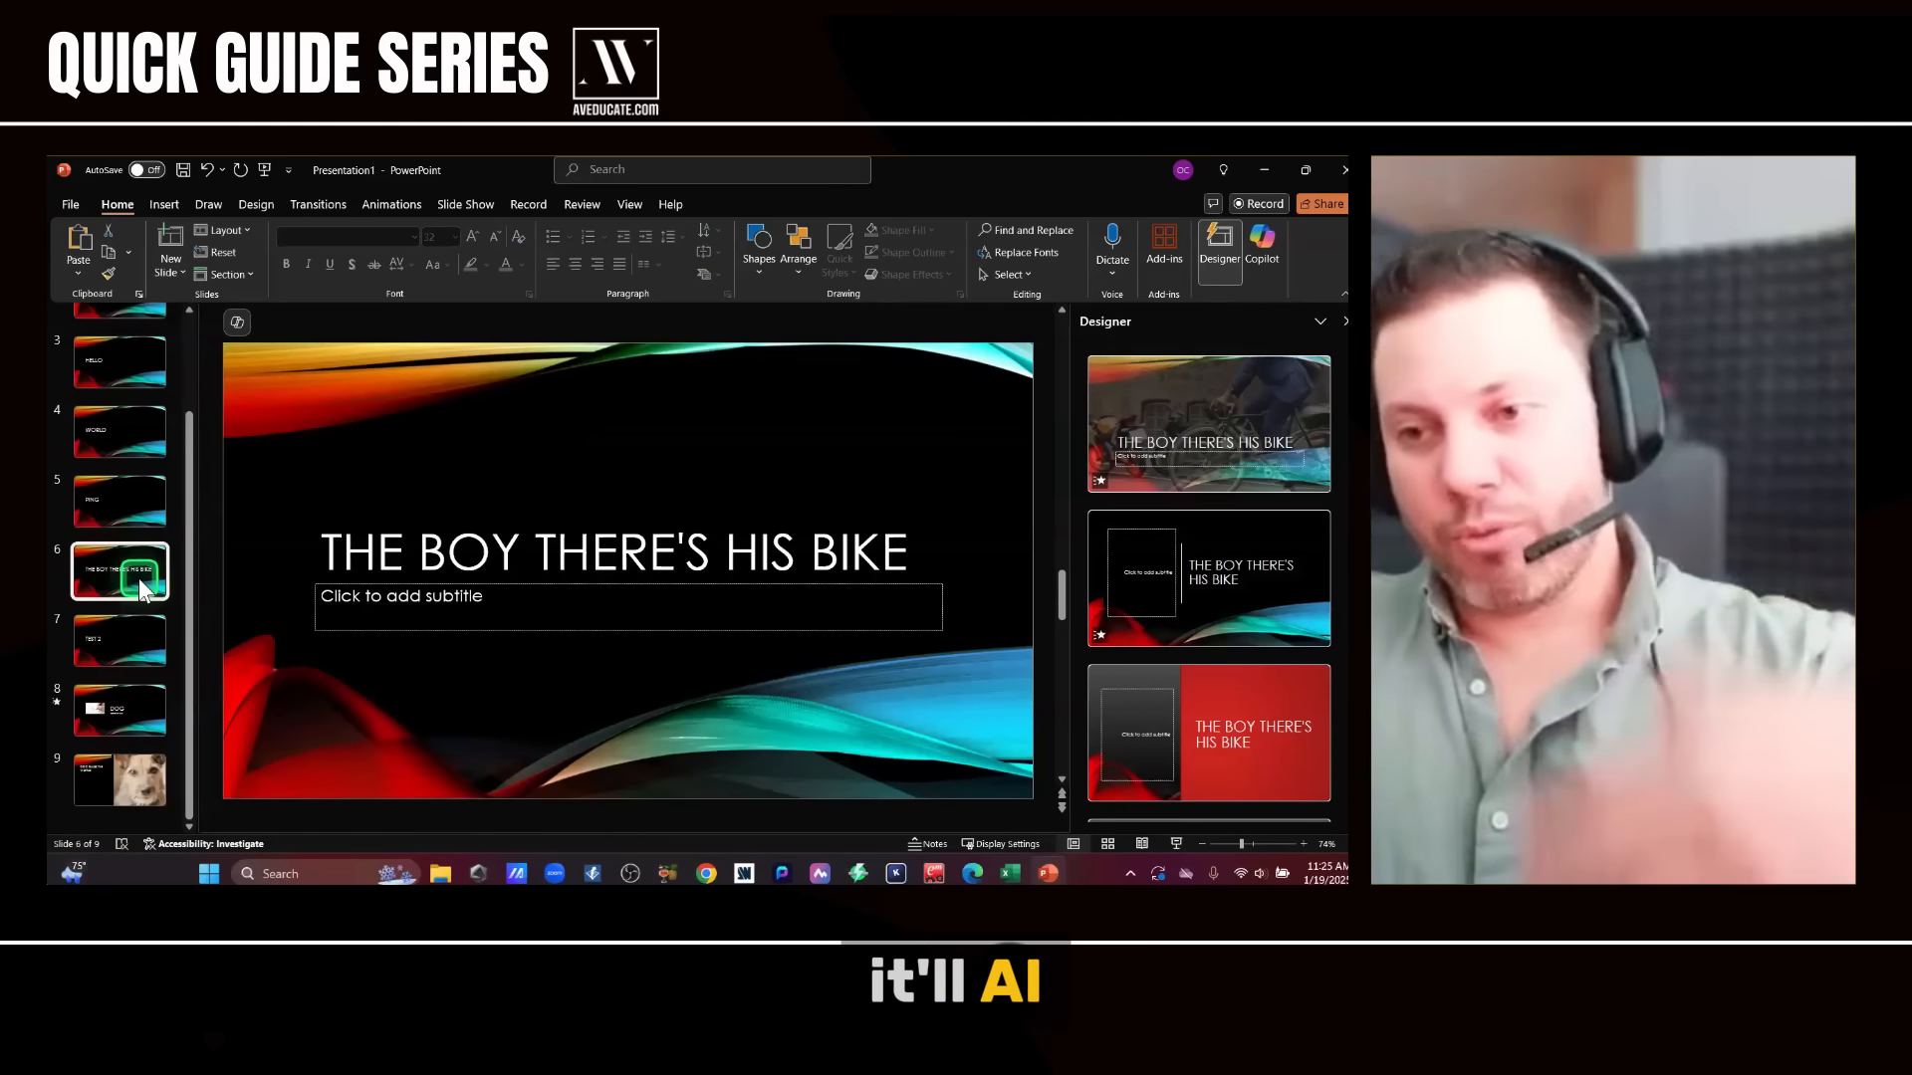
pyautogui.click(1270, 410)
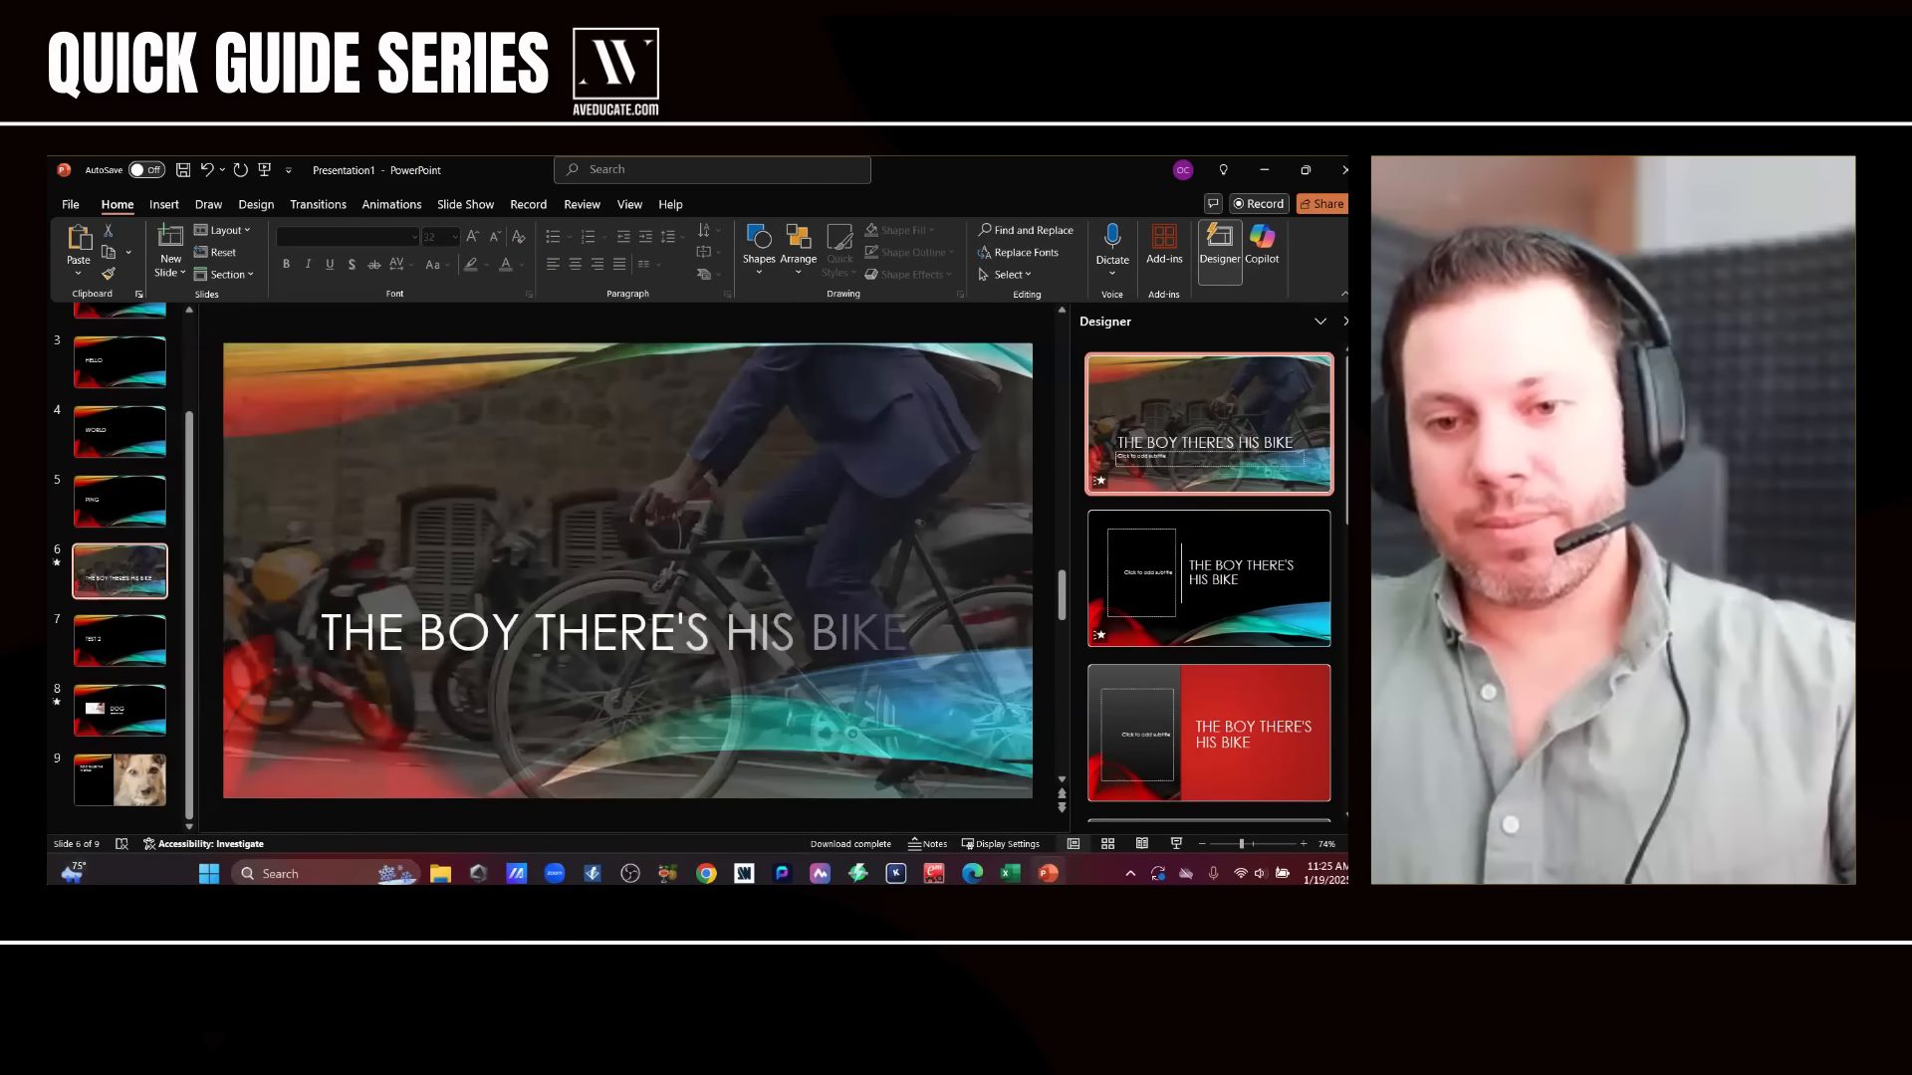
pyautogui.scroll(-2, 1139, 802)
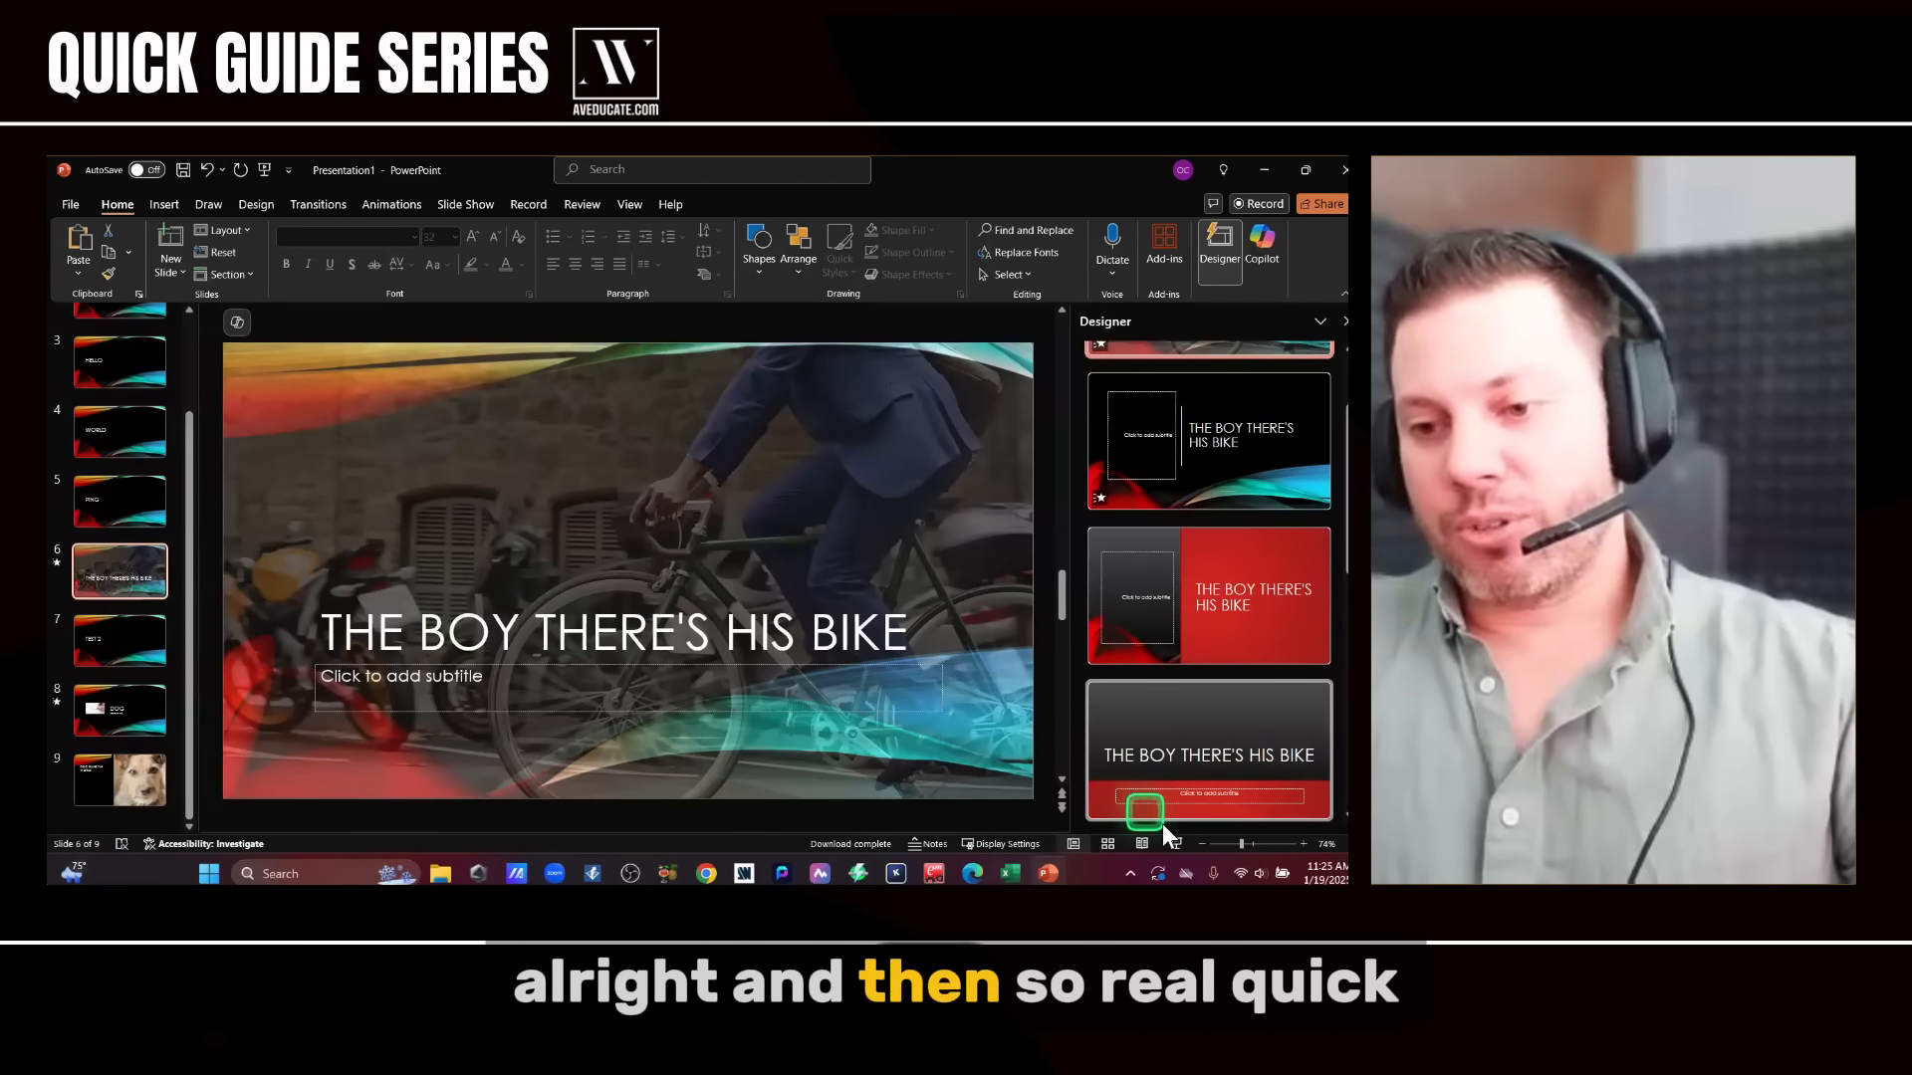
# - Set up the slide show with "Loop continuously until 'Esc'" turned off
pyautogui.click(478, 209)
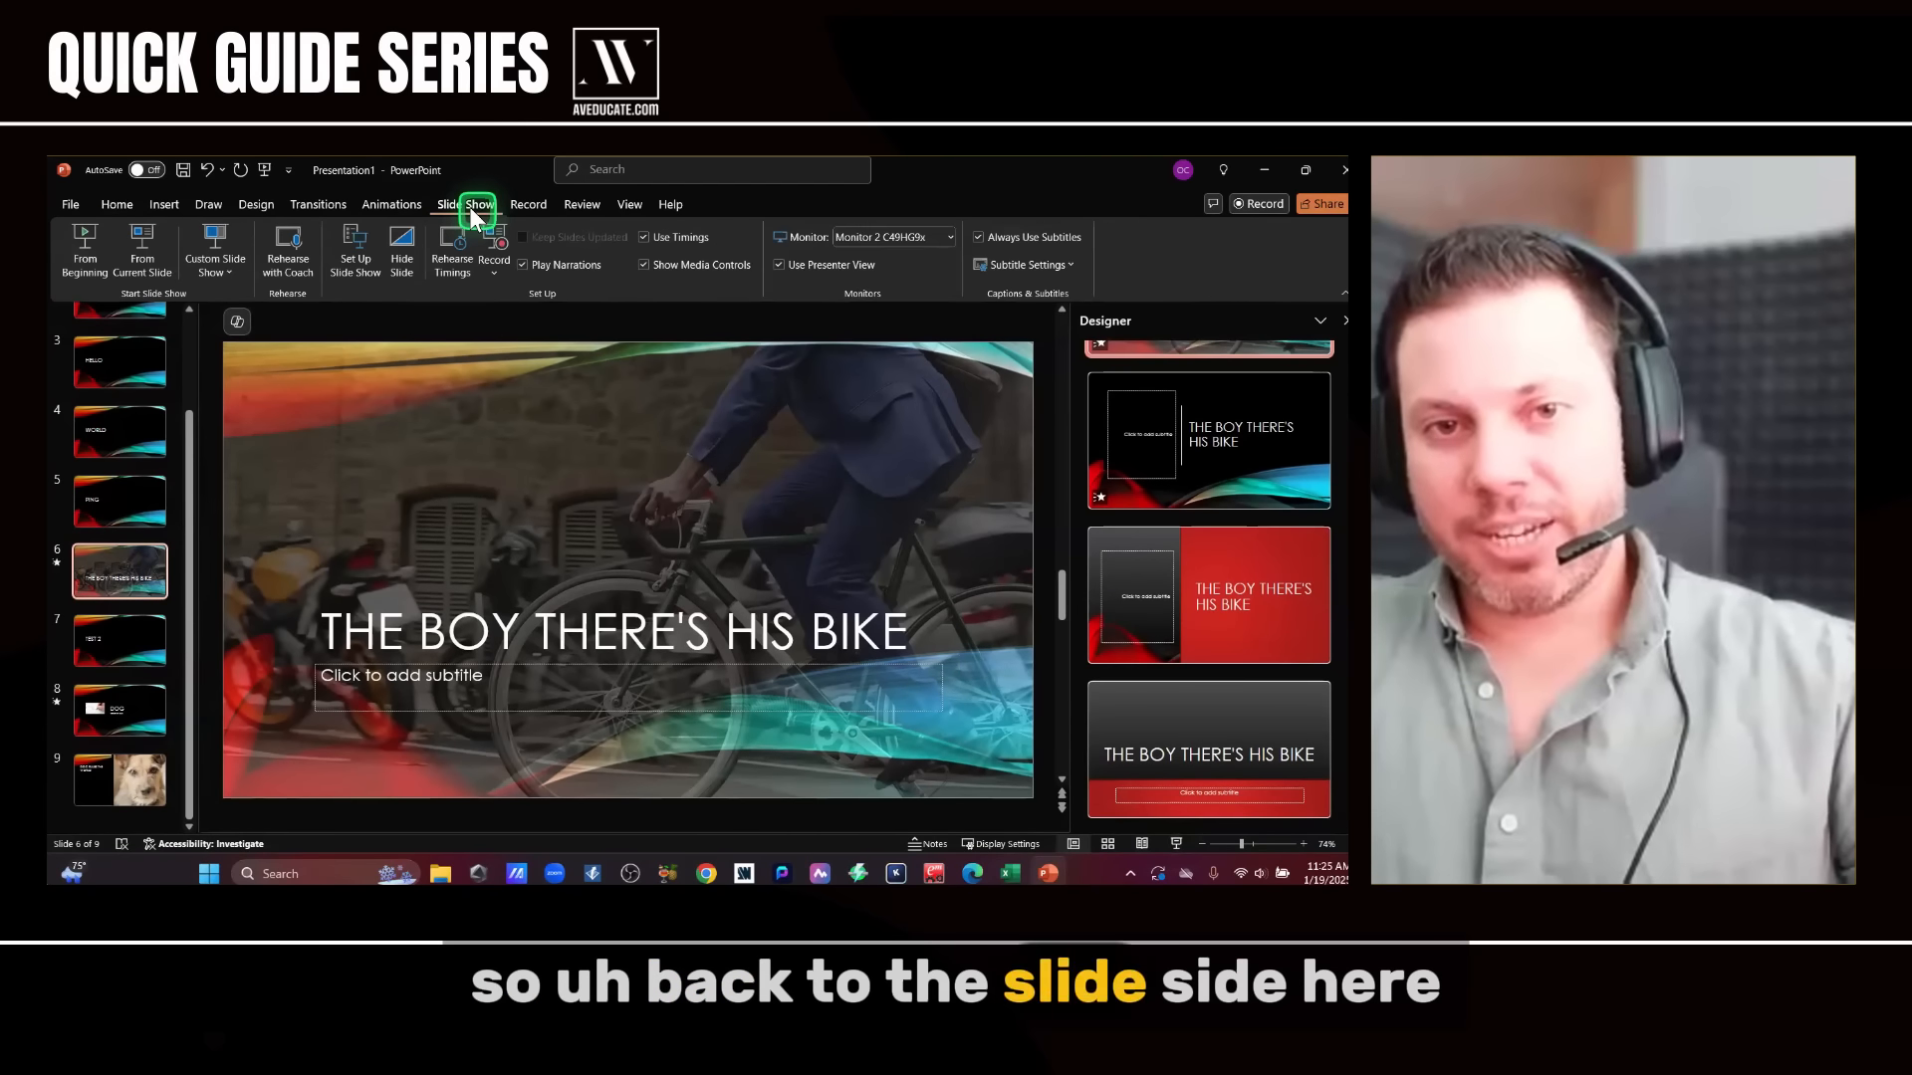
pyautogui.click(376, 275)
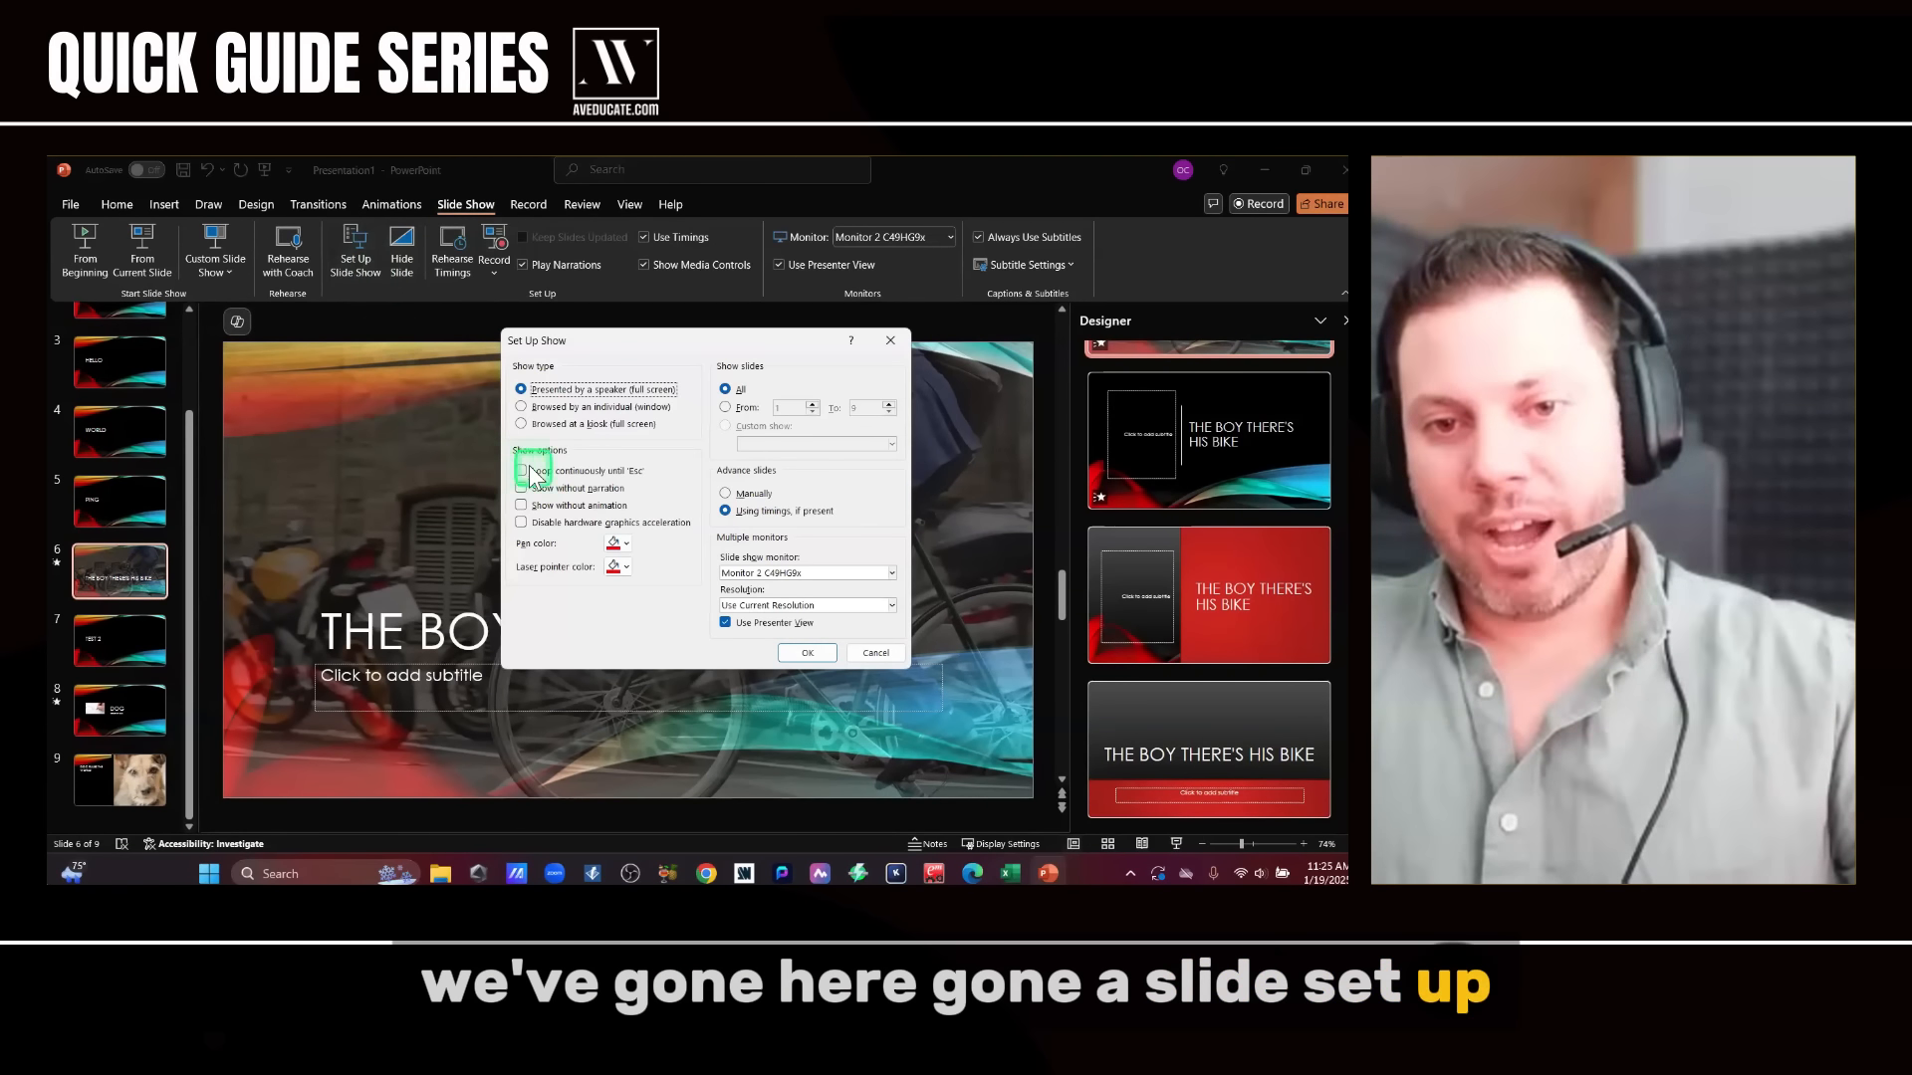
pyautogui.click(804, 650)
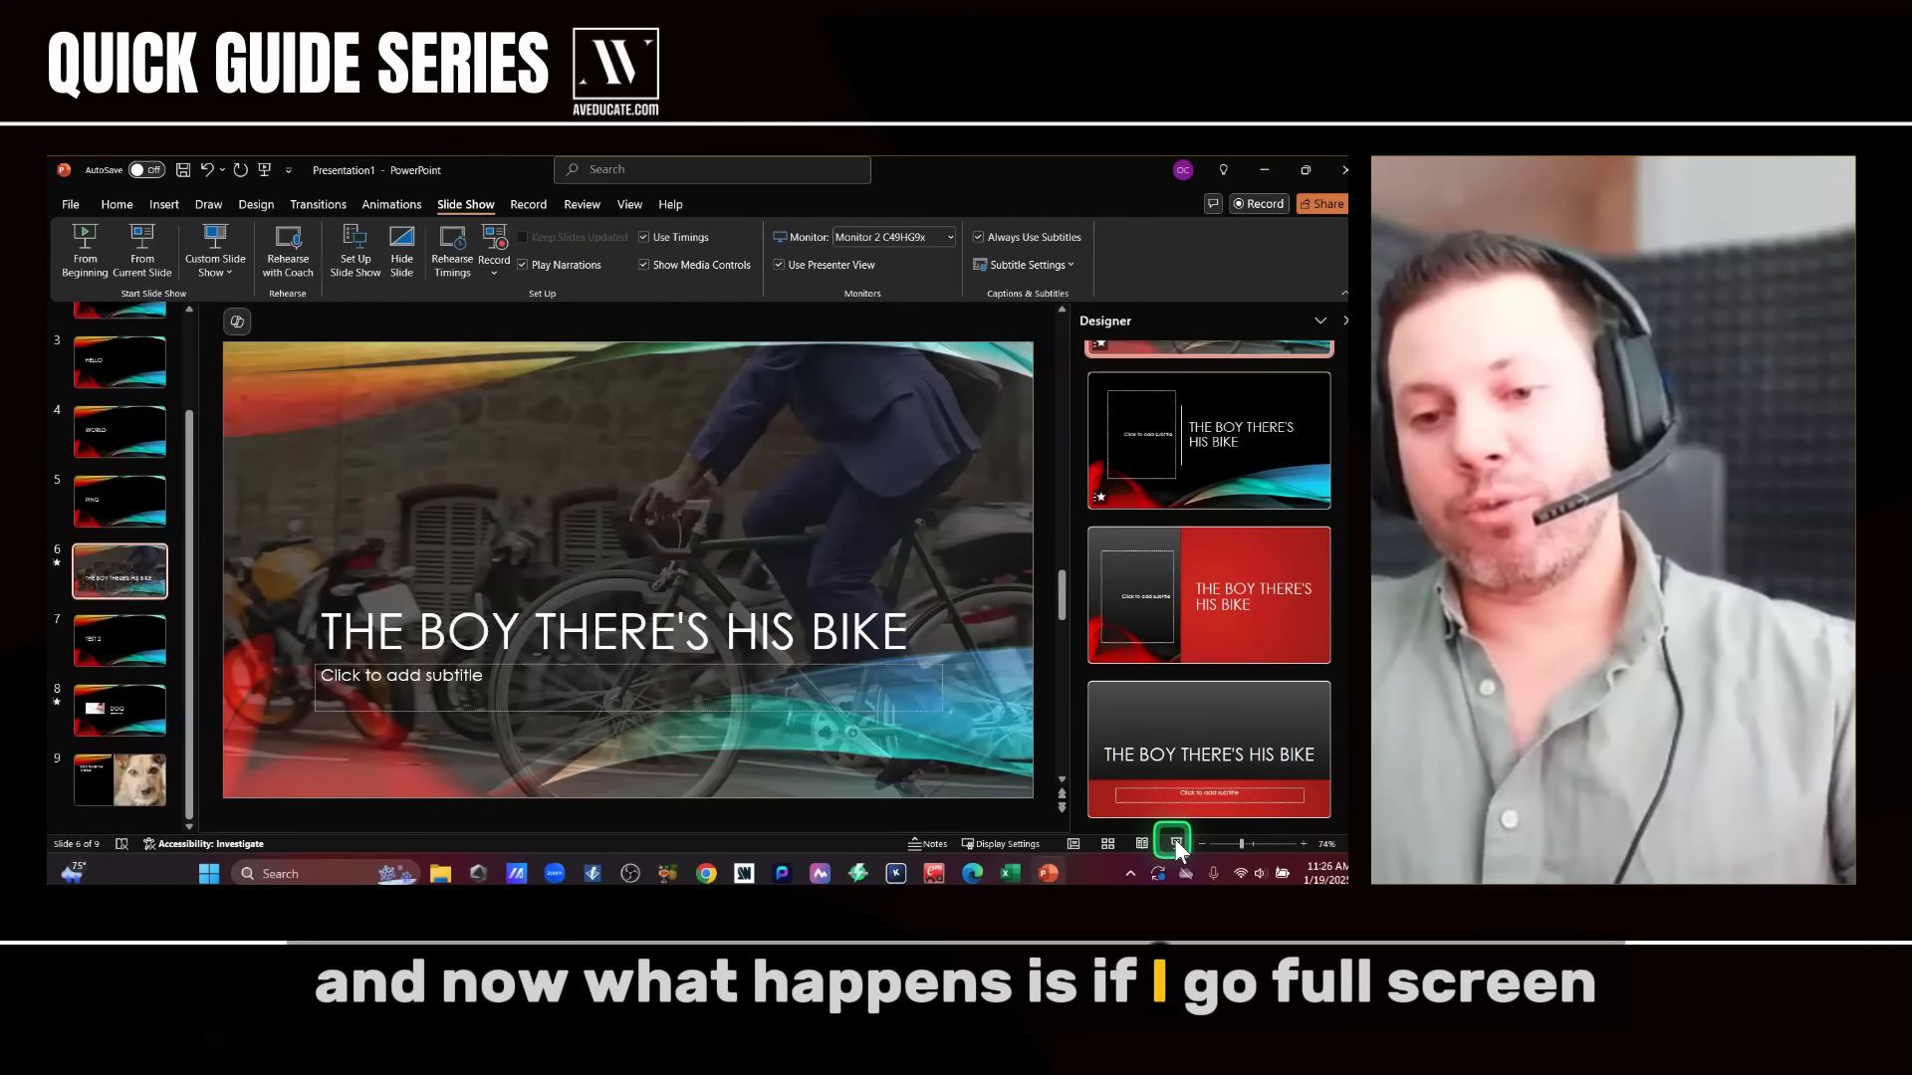
# - Present from slide 6, jump to slide 8, advance past slide 9 to the end of the show, and exit
pyautogui.click(1175, 842)
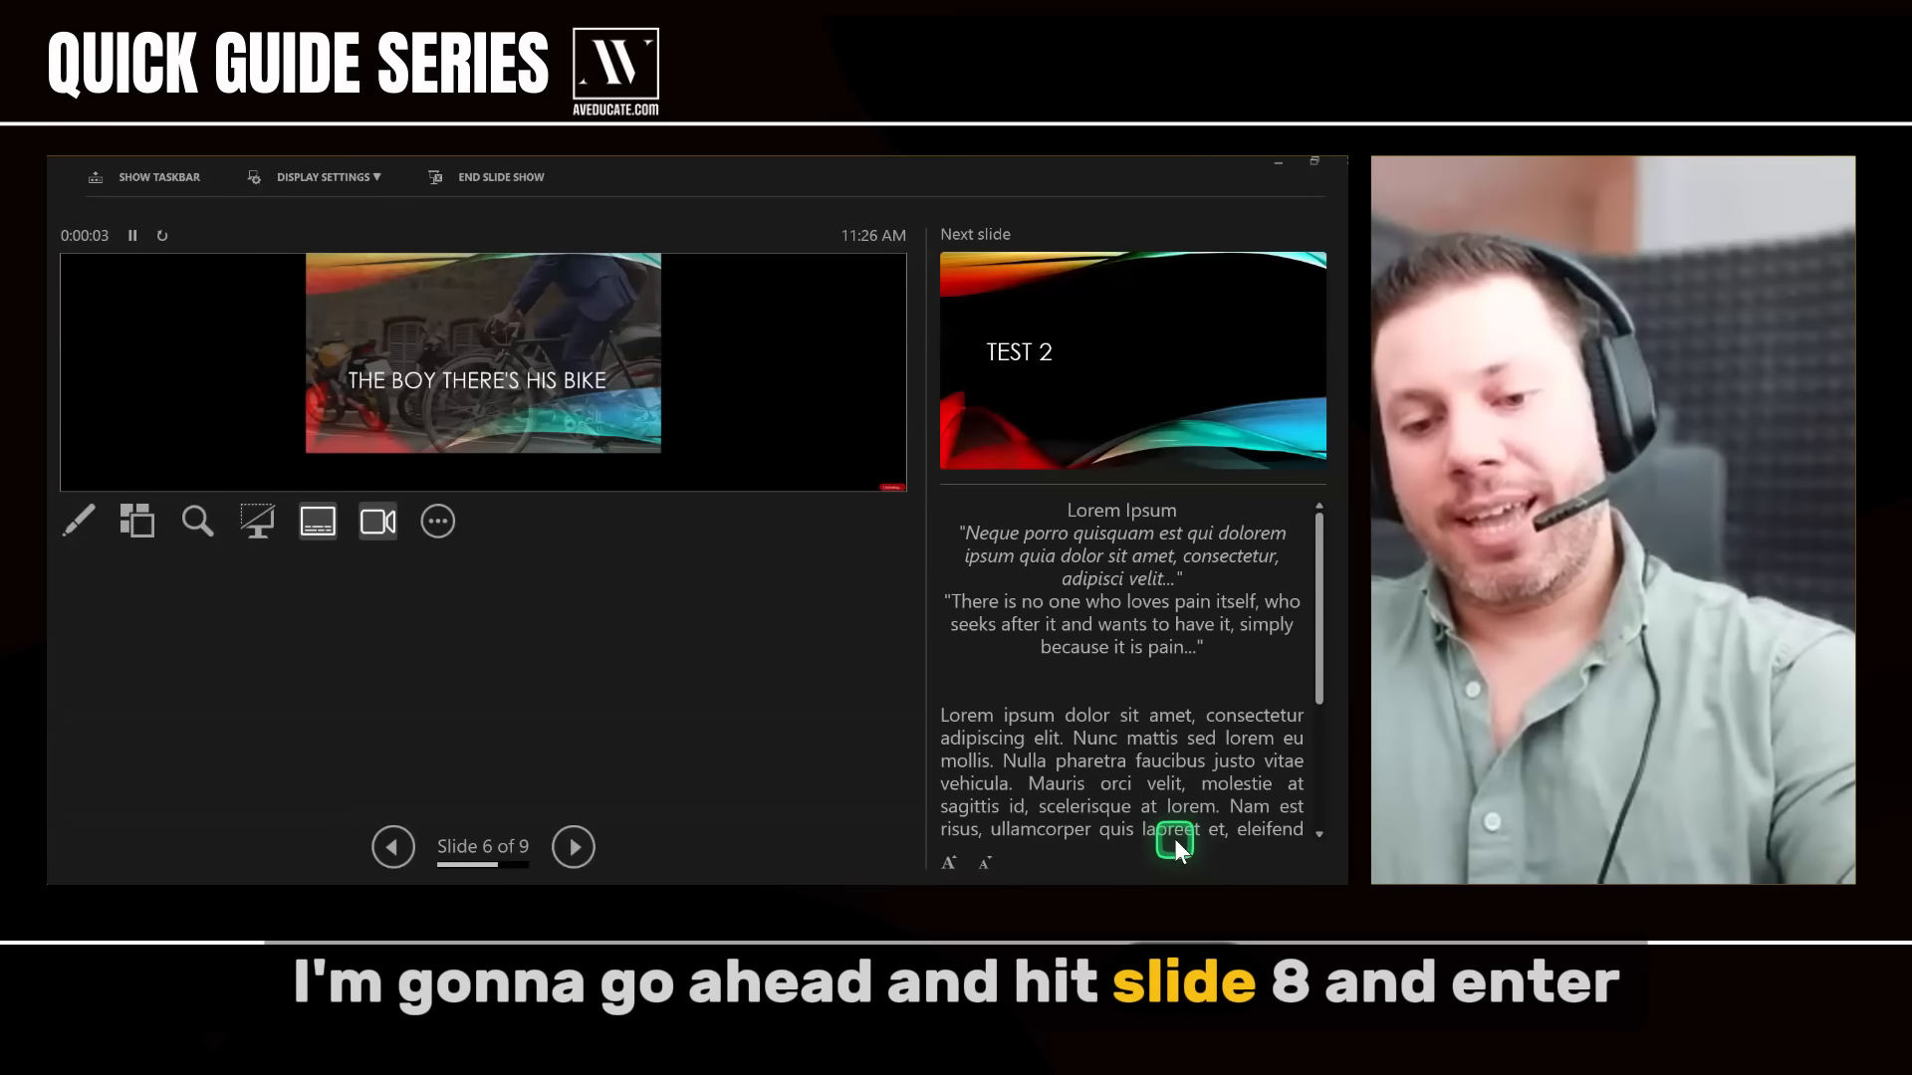
pyautogui.press('8')
pyautogui.press('Return')
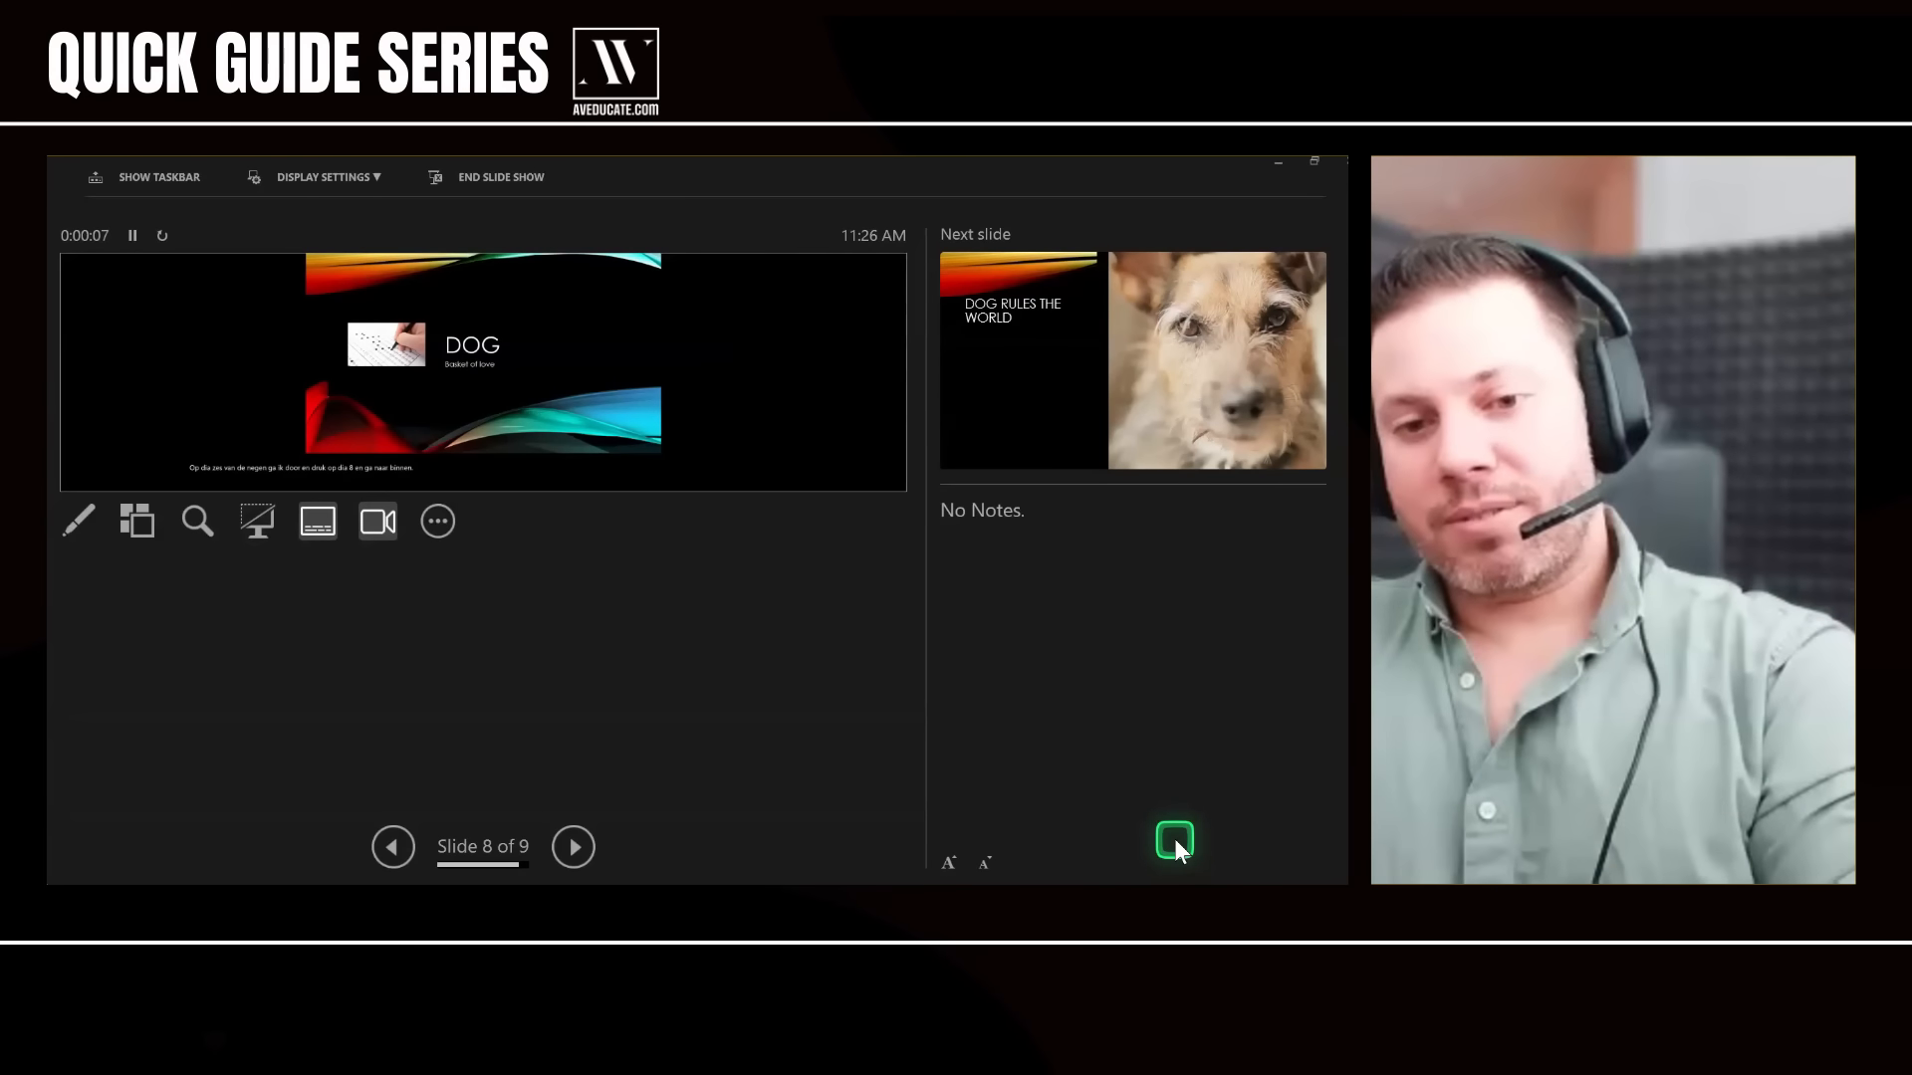
pyautogui.press('Right')
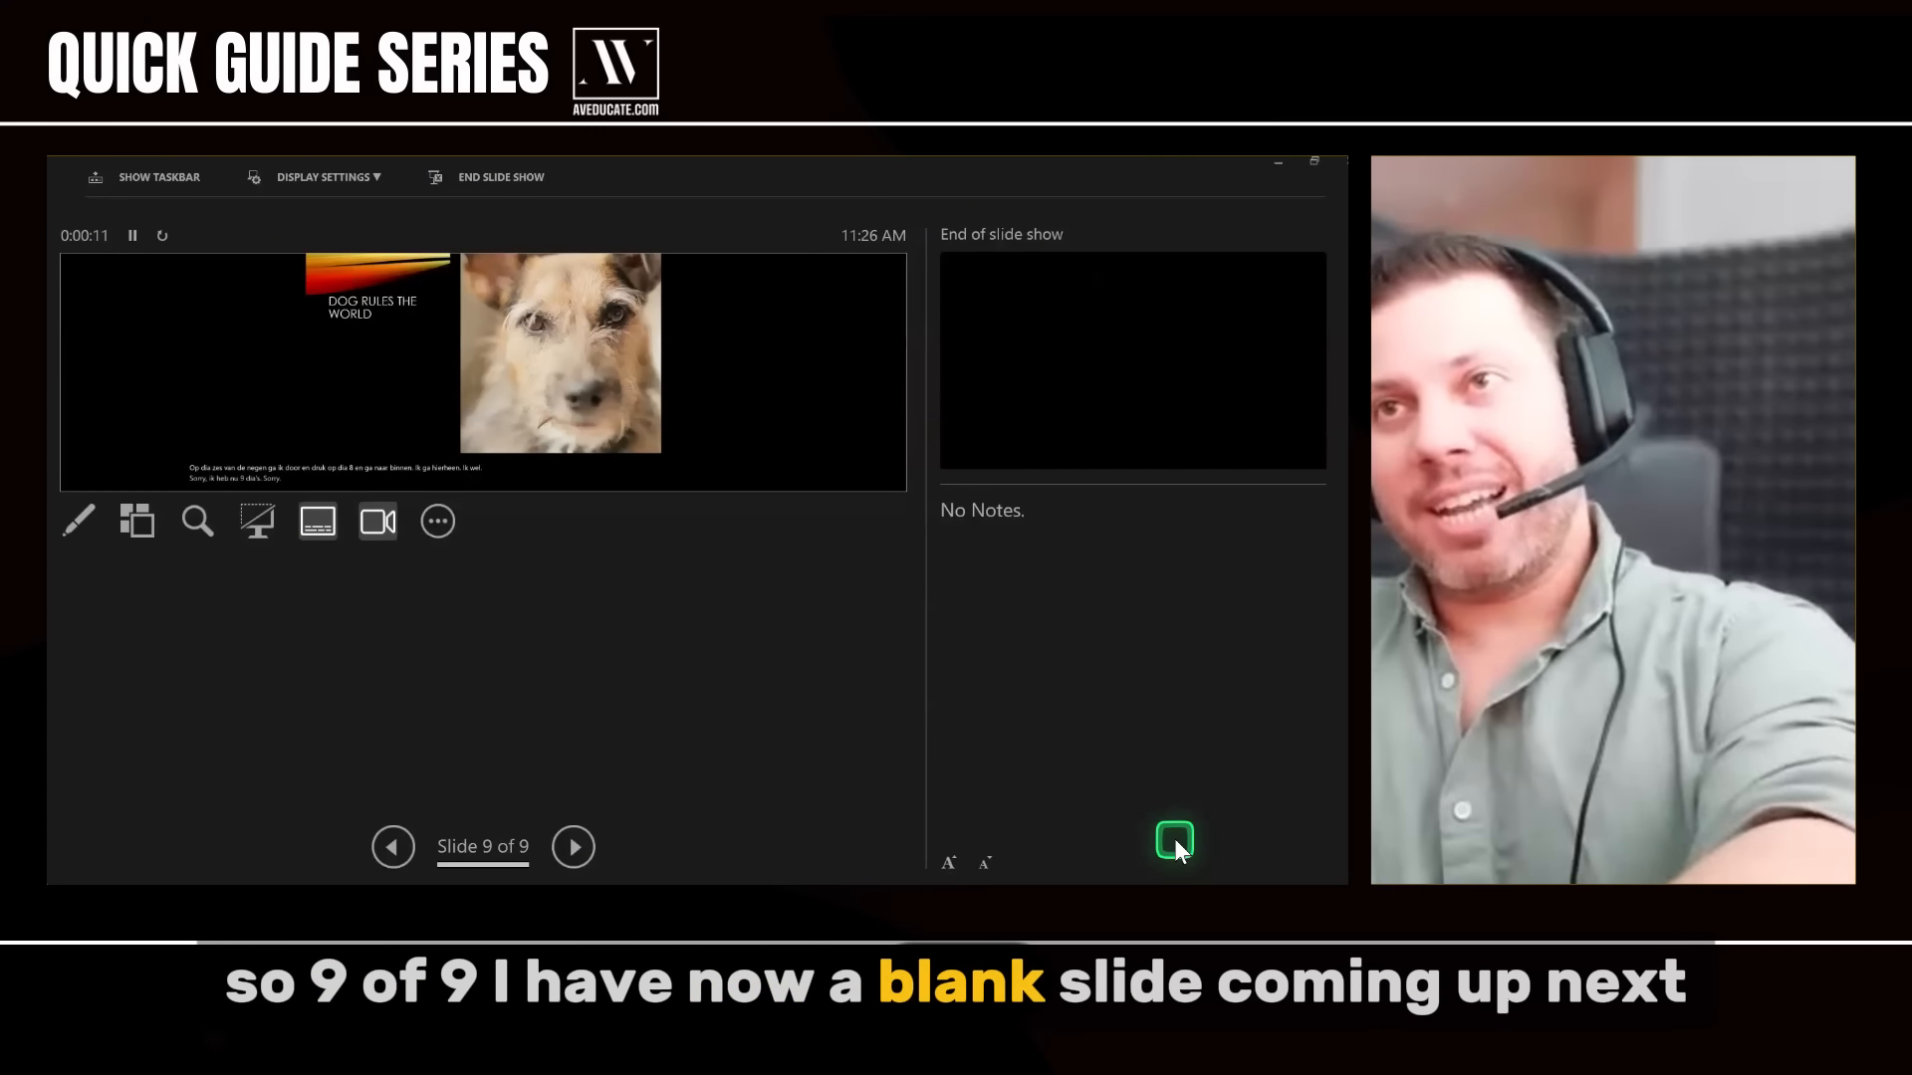
pyautogui.press('Return')
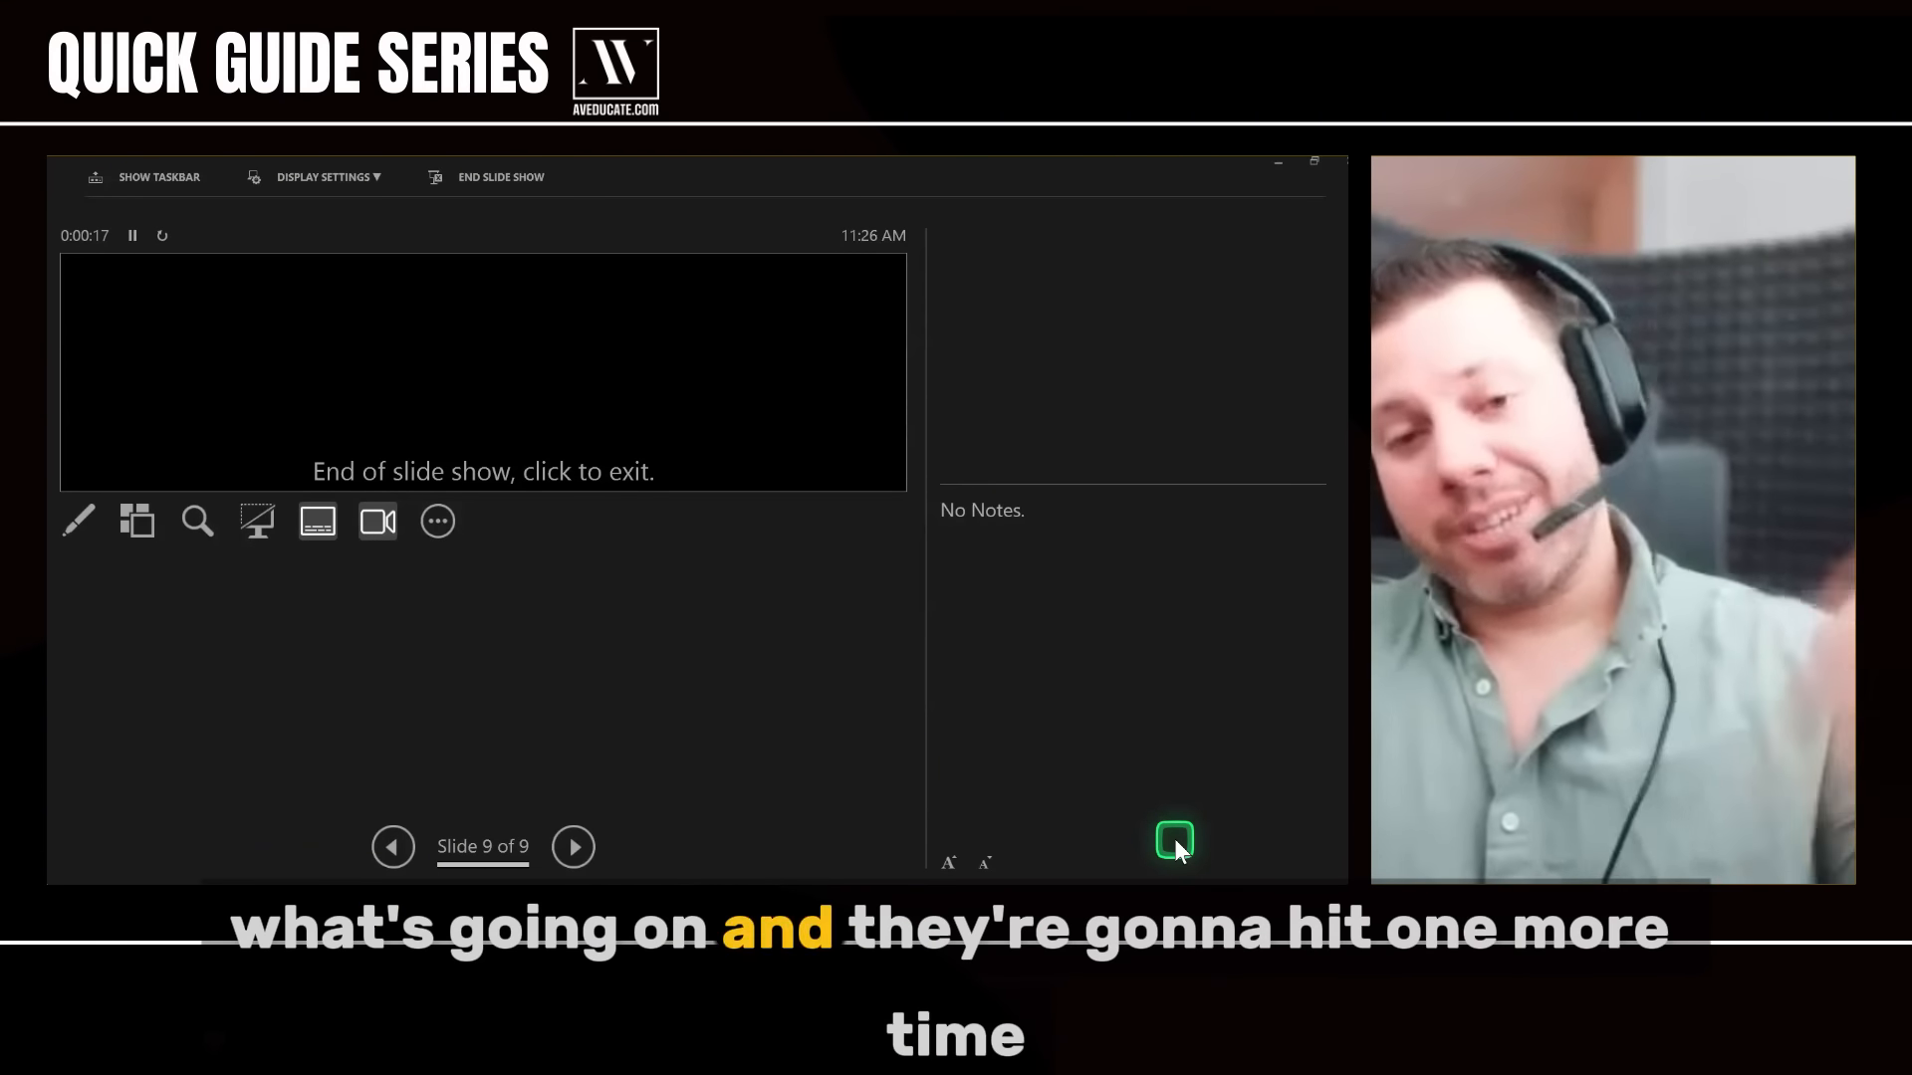
pyautogui.press('Escape')
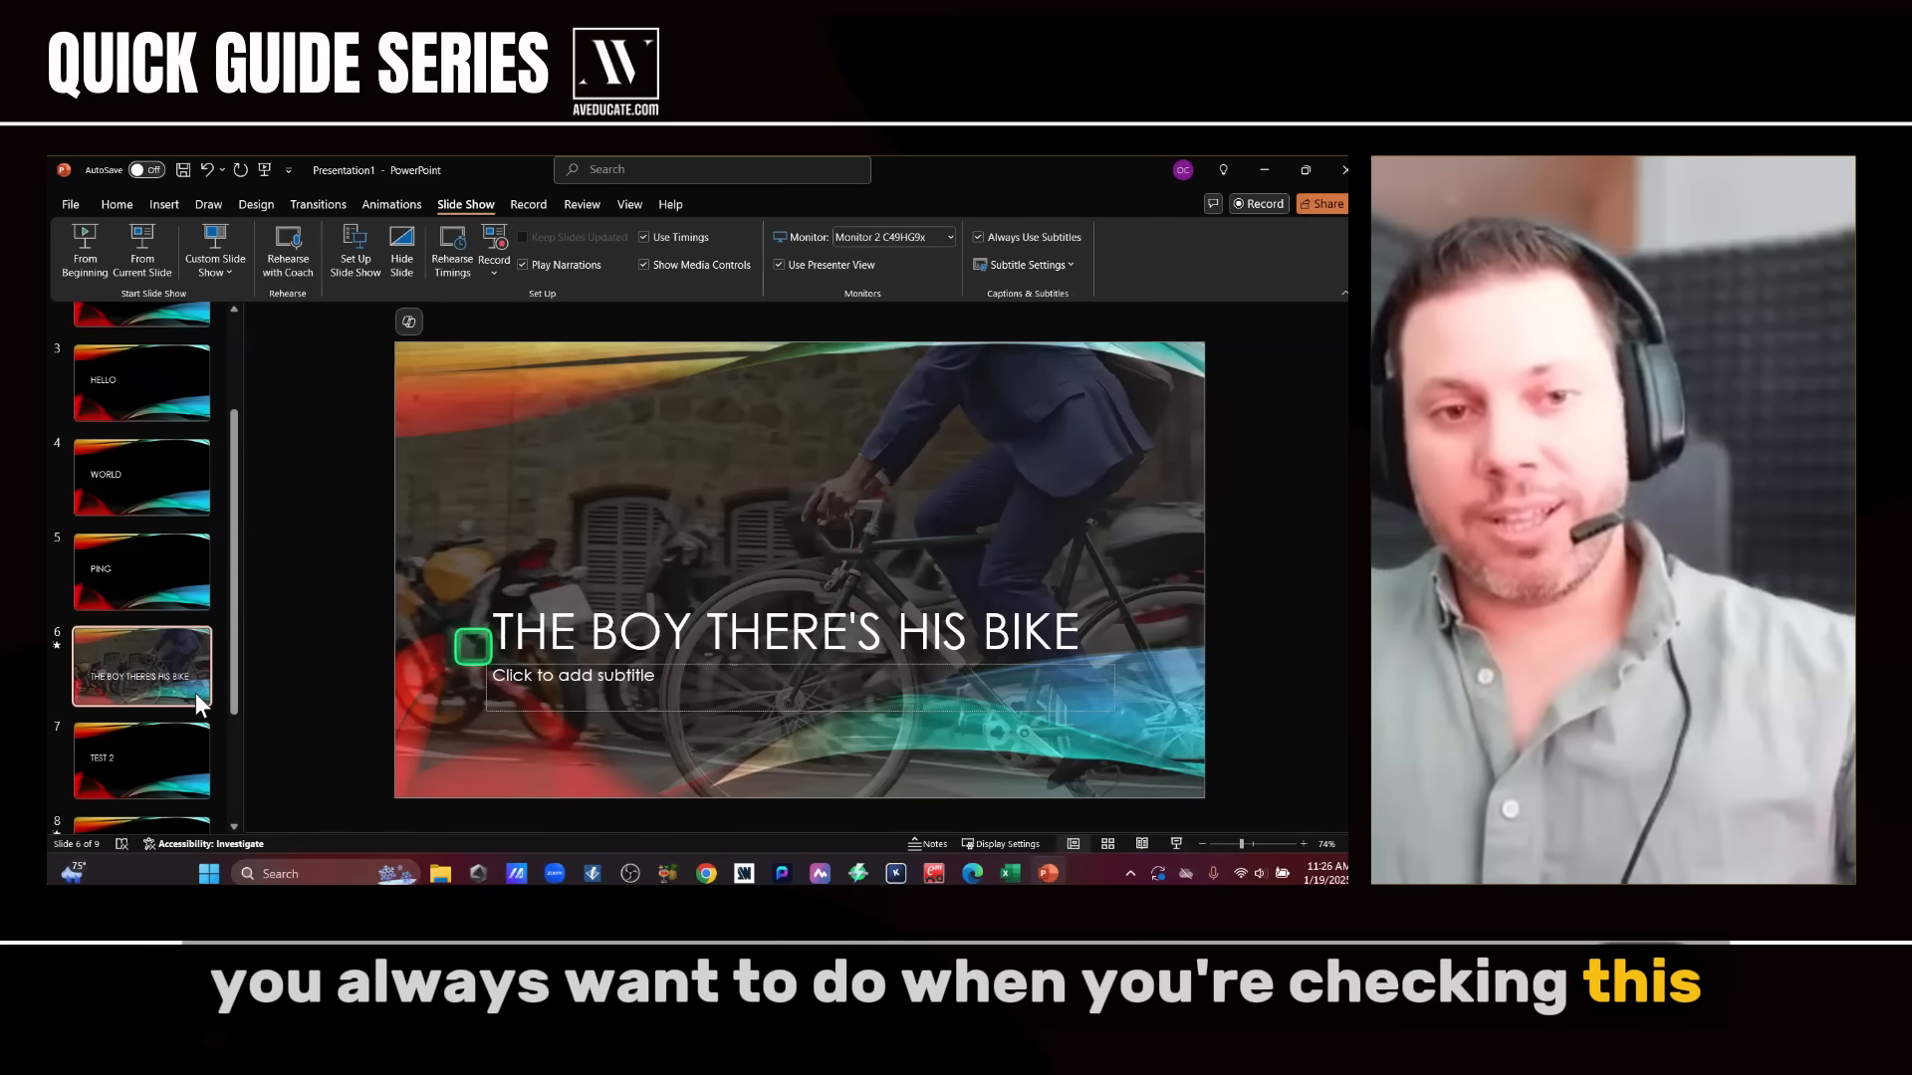
# - Replace slide 2's title with "VIDEO 01" and slide 3's title with "VIDEO 02"
pyautogui.scroll(3, 128, 661)
pyautogui.click(192, 464)
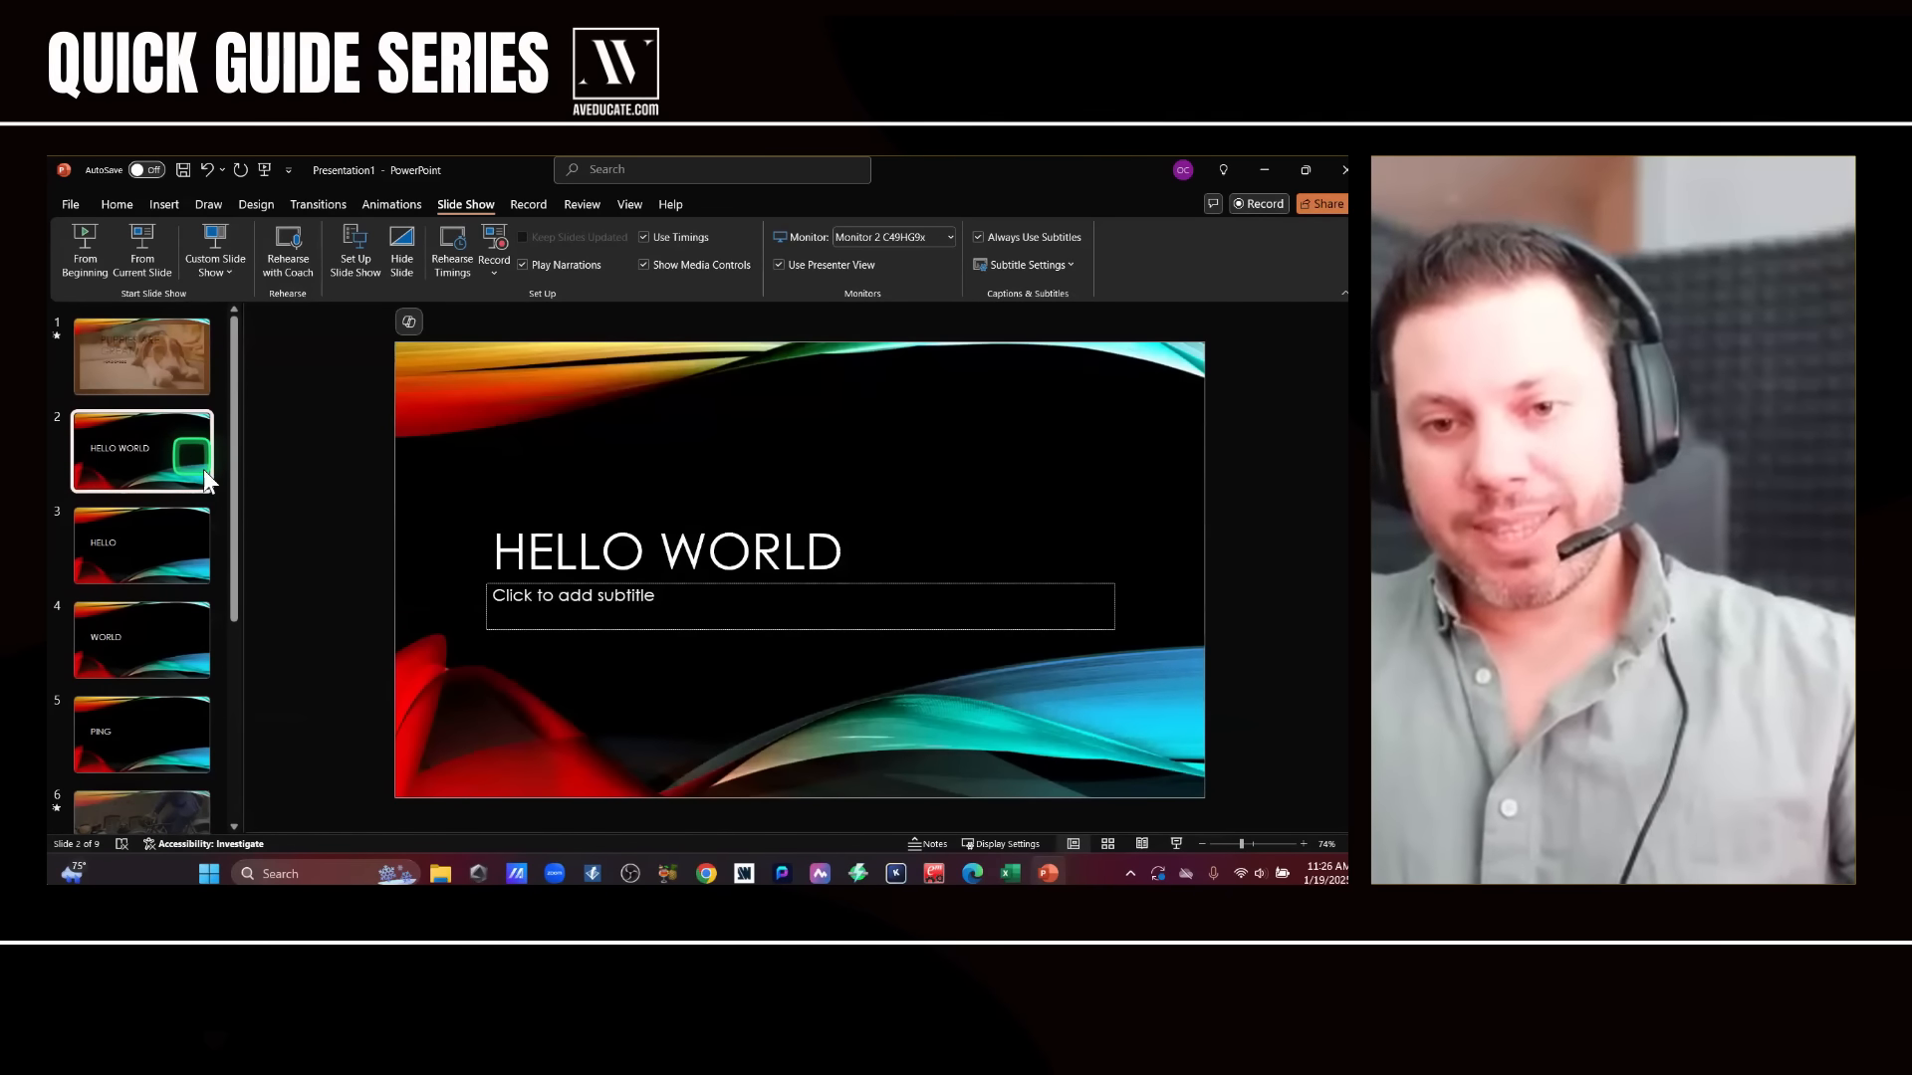
pyautogui.click(603, 561)
pyautogui.doubleClick(605, 566)
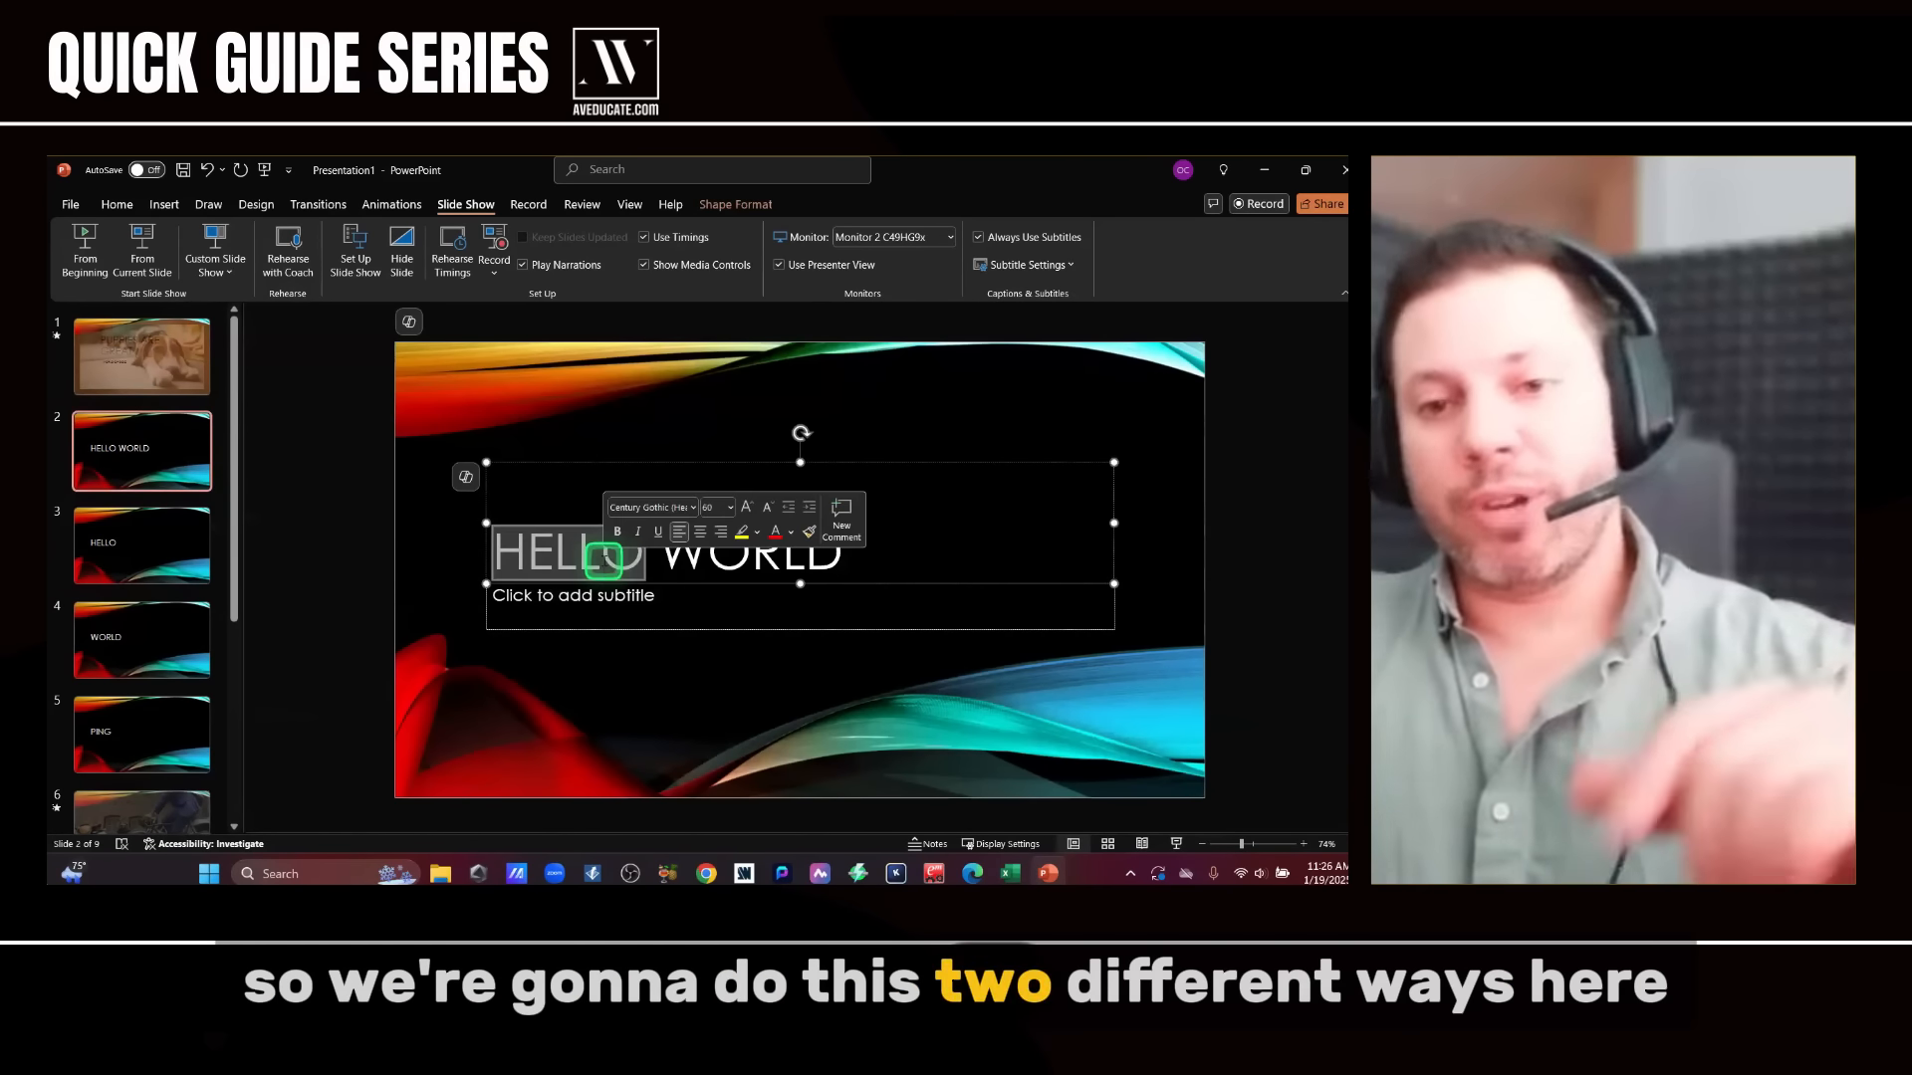
pyautogui.hotkey('shift', 'End')
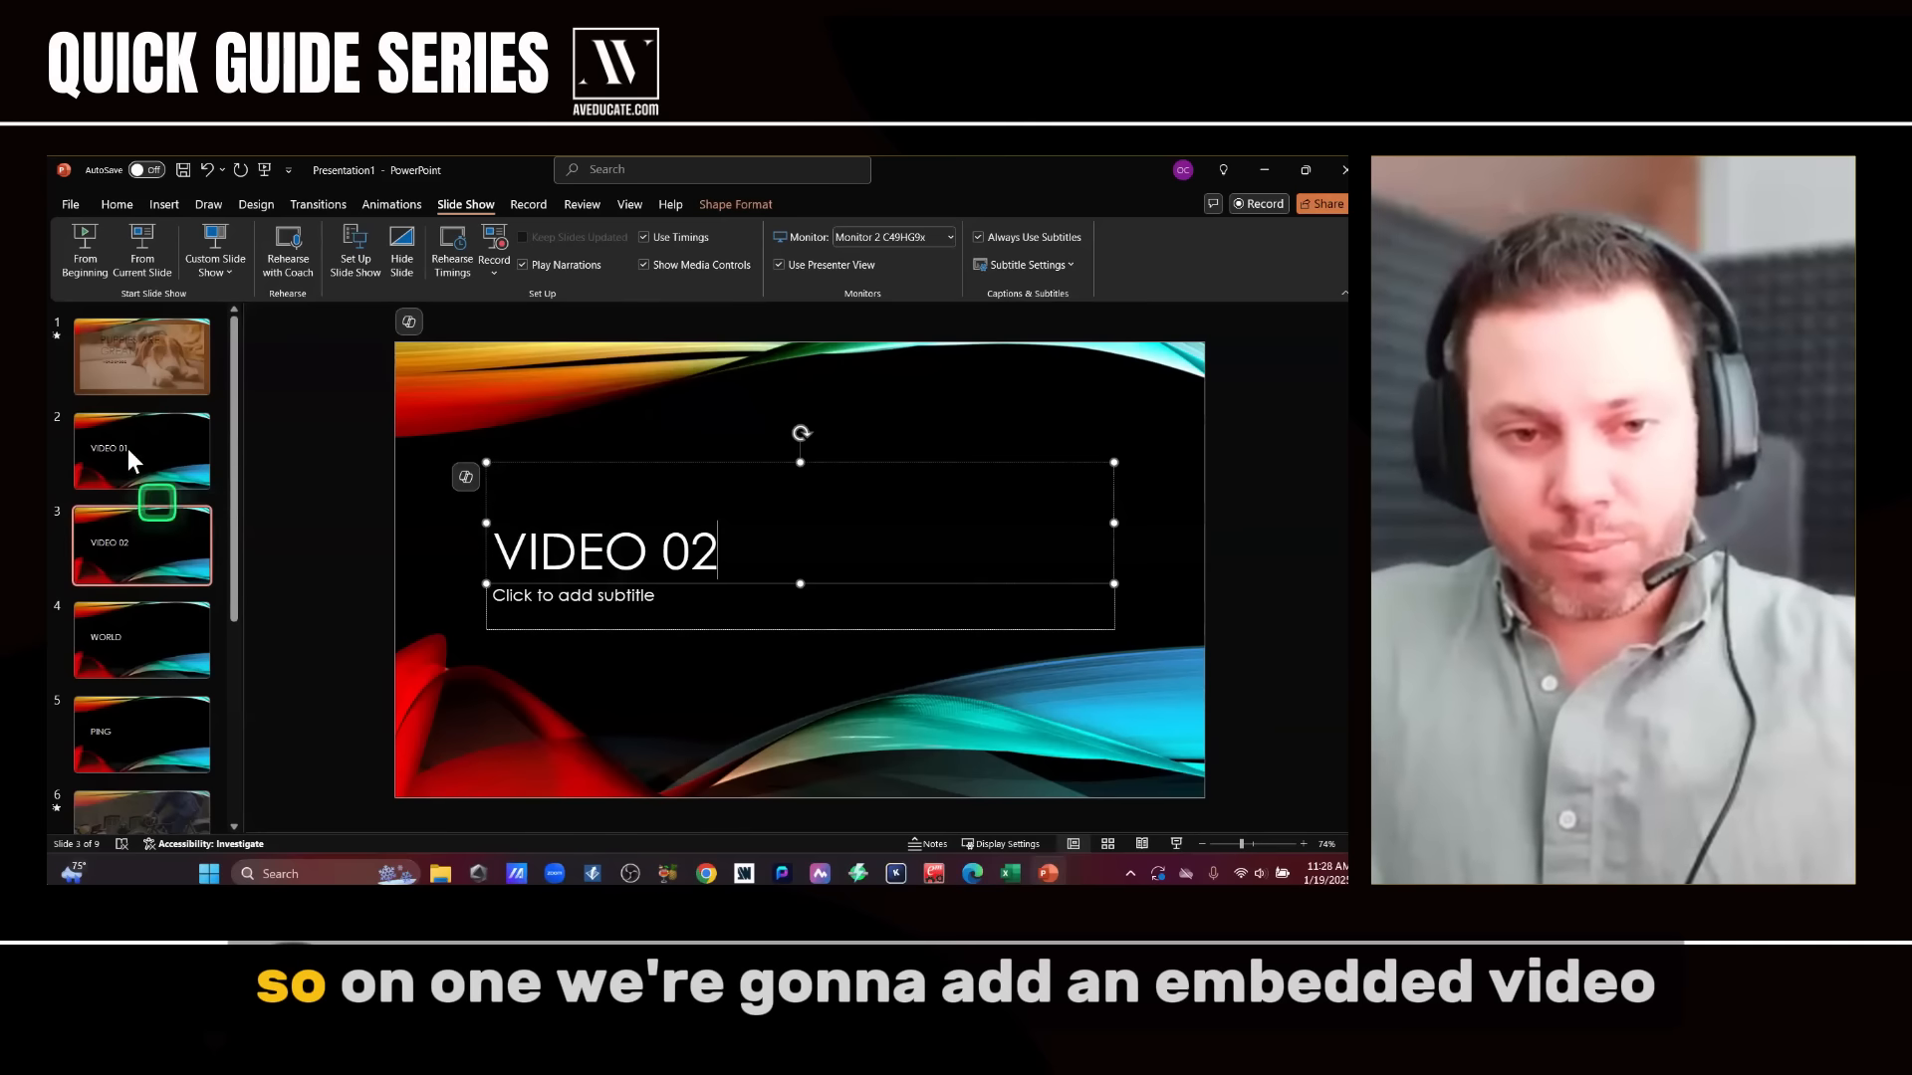
# - Move slide 2's title up near the top of the slide and remove the subtitle placeholder
pyautogui.click(127, 448)
pyautogui.click(645, 551)
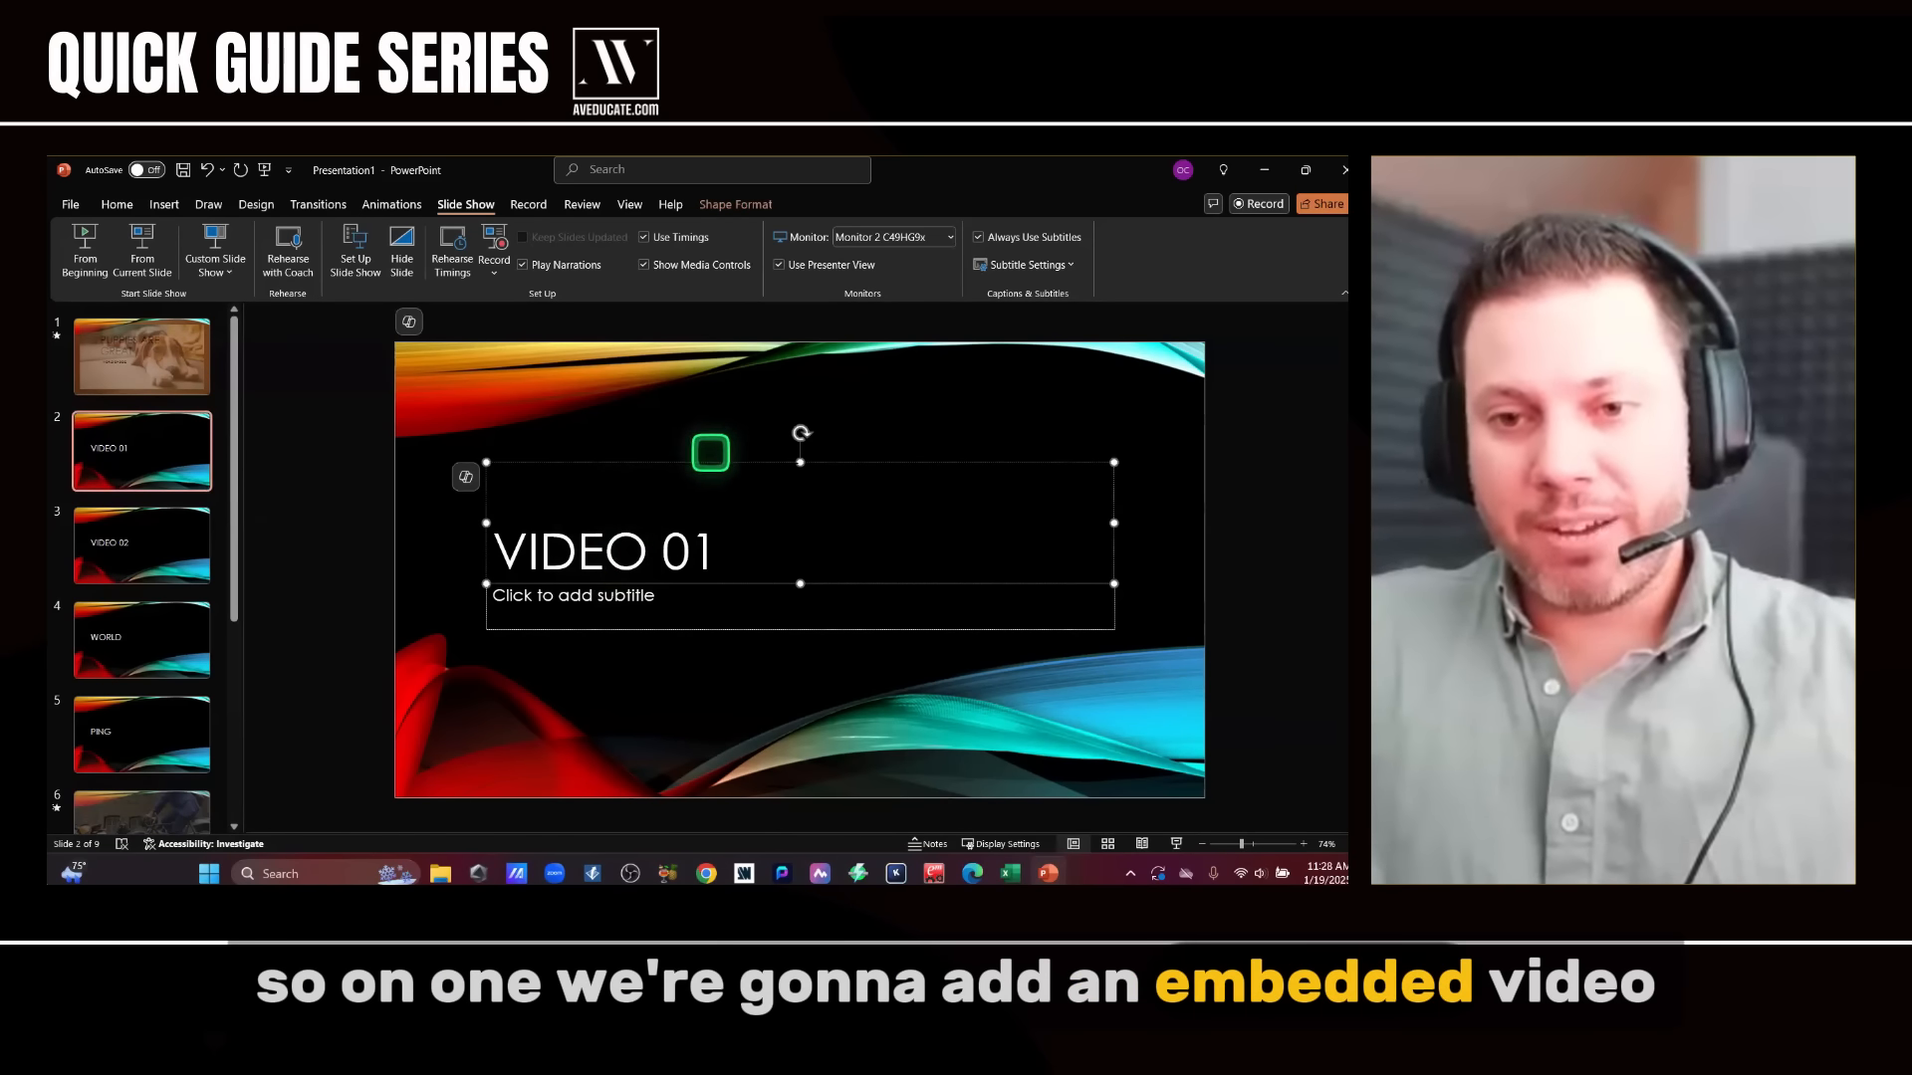
# - Insert the video Big_Buck_Bunny_1080_10s_5MB (1).mp4 from this device's PPT CLASS folder into slide 2
pyautogui.click(164, 204)
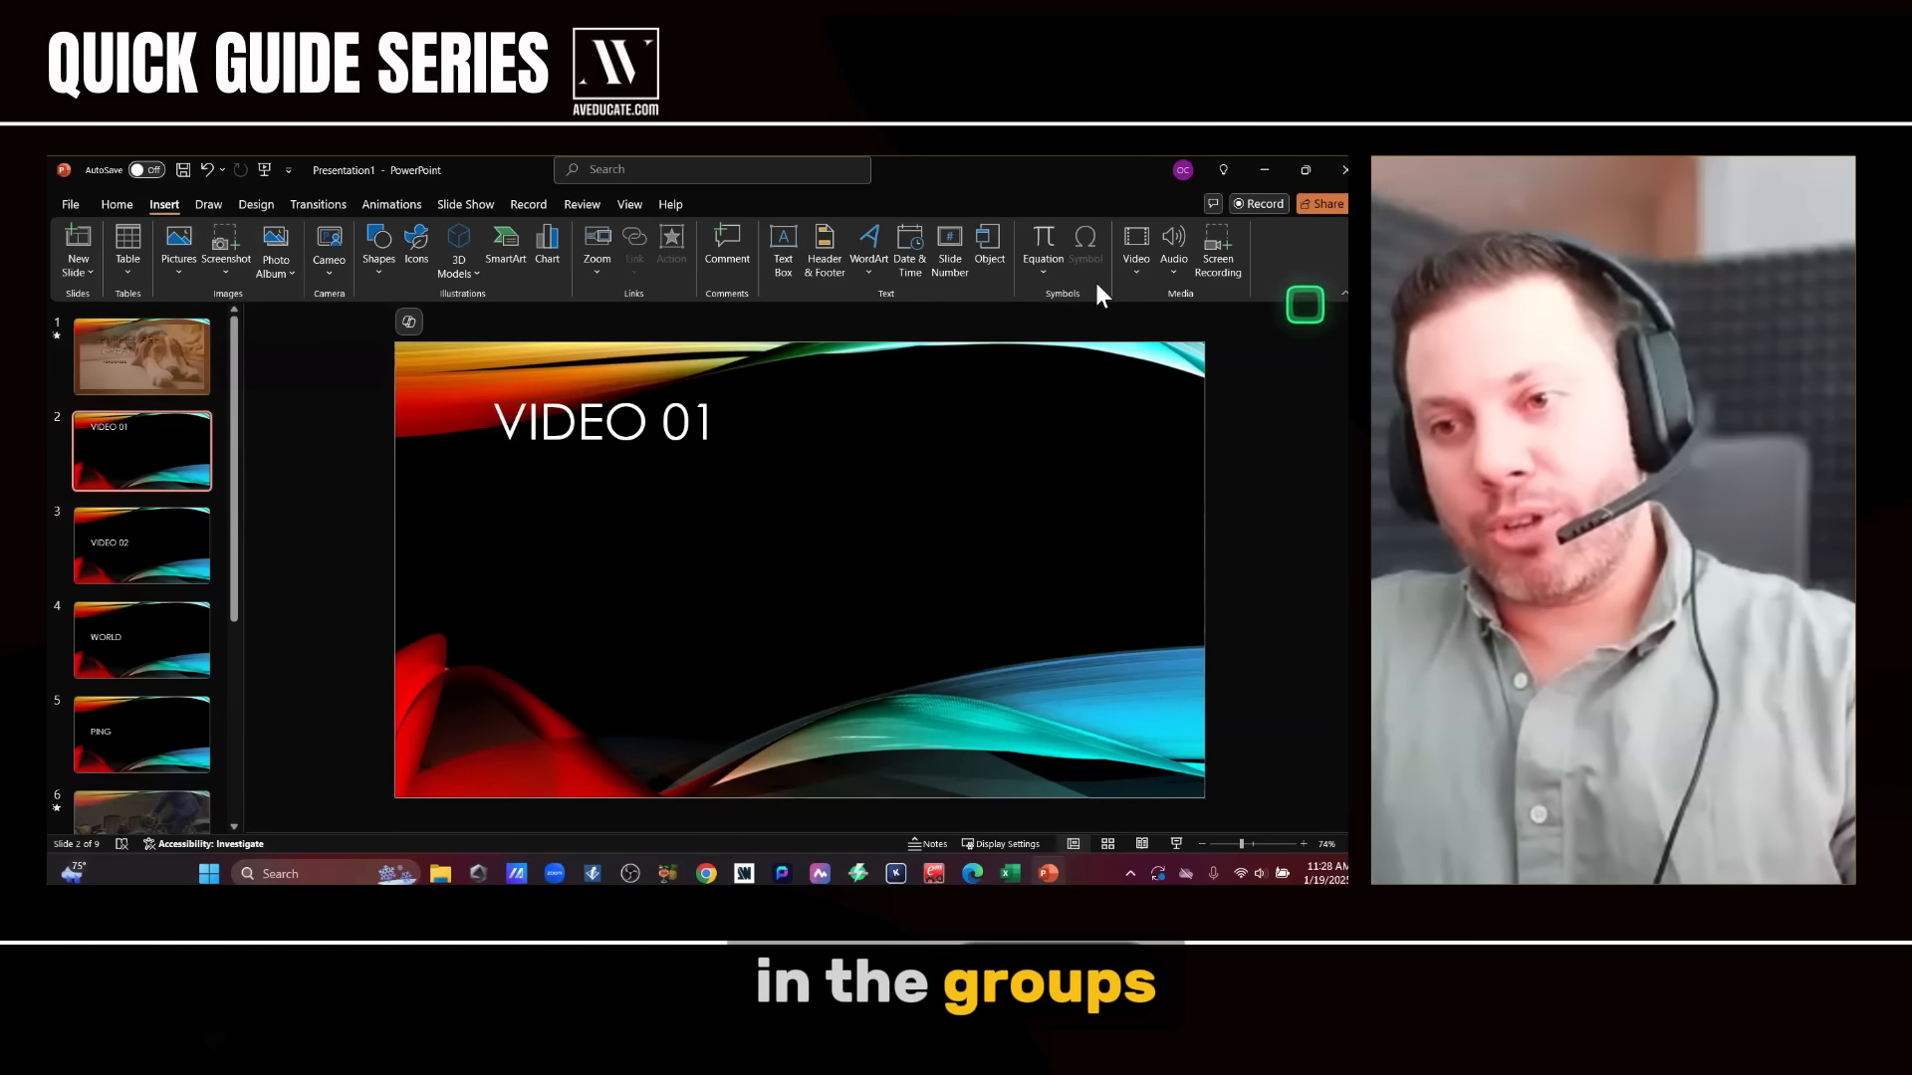
pyautogui.click(1137, 270)
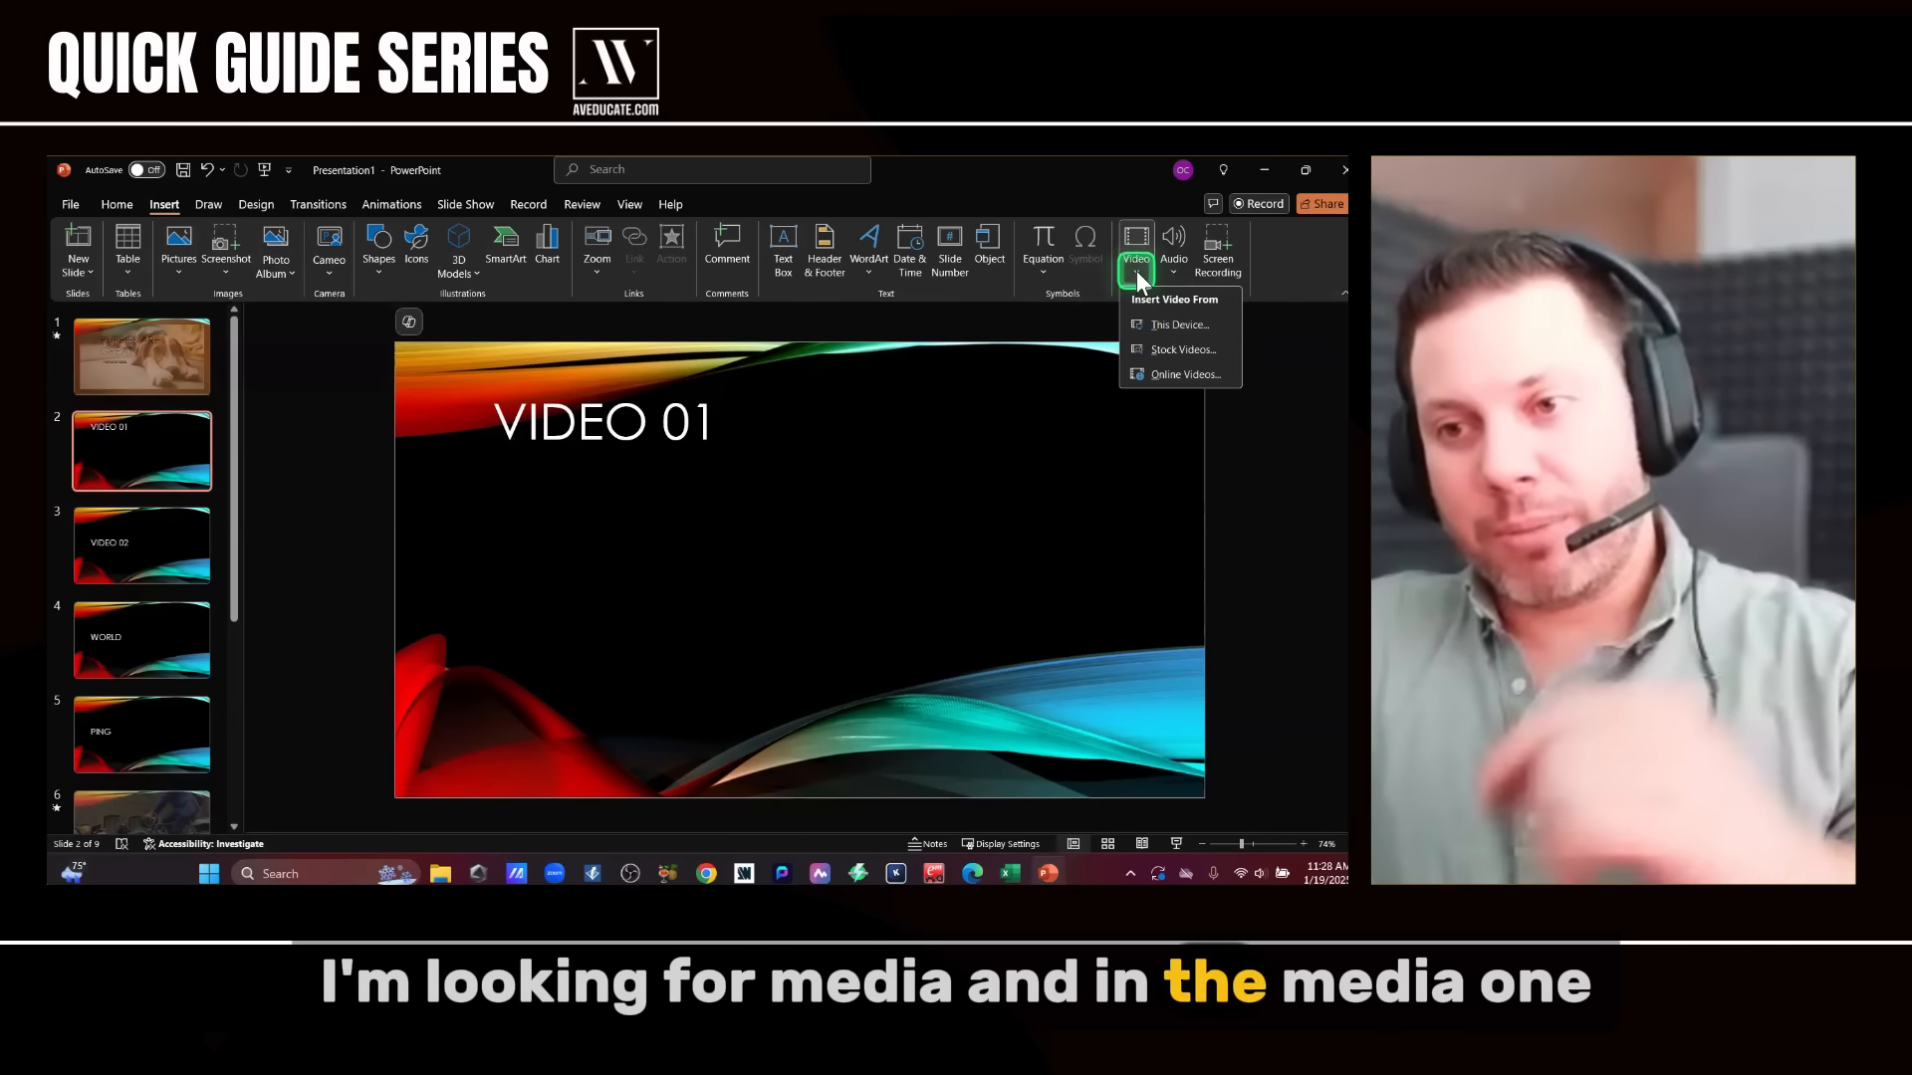
pyautogui.click(1163, 324)
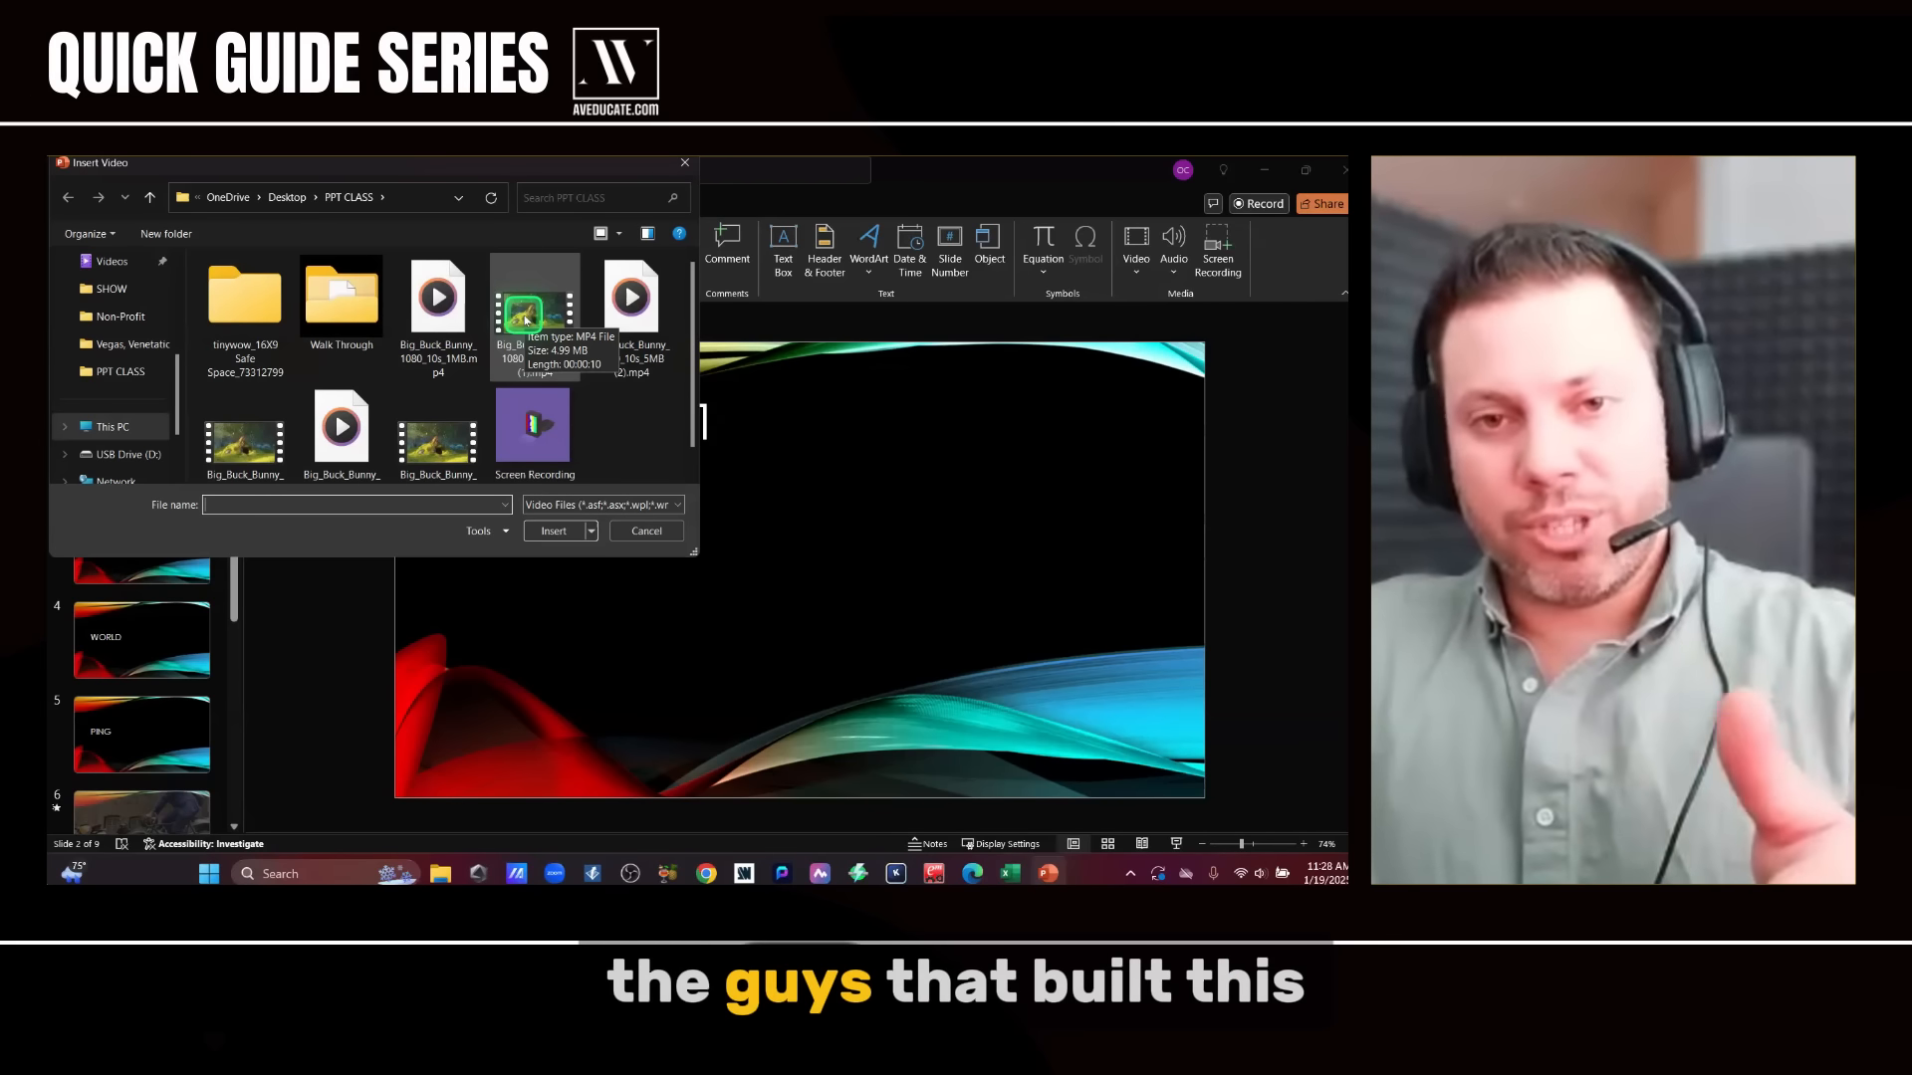
pyautogui.click(526, 320)
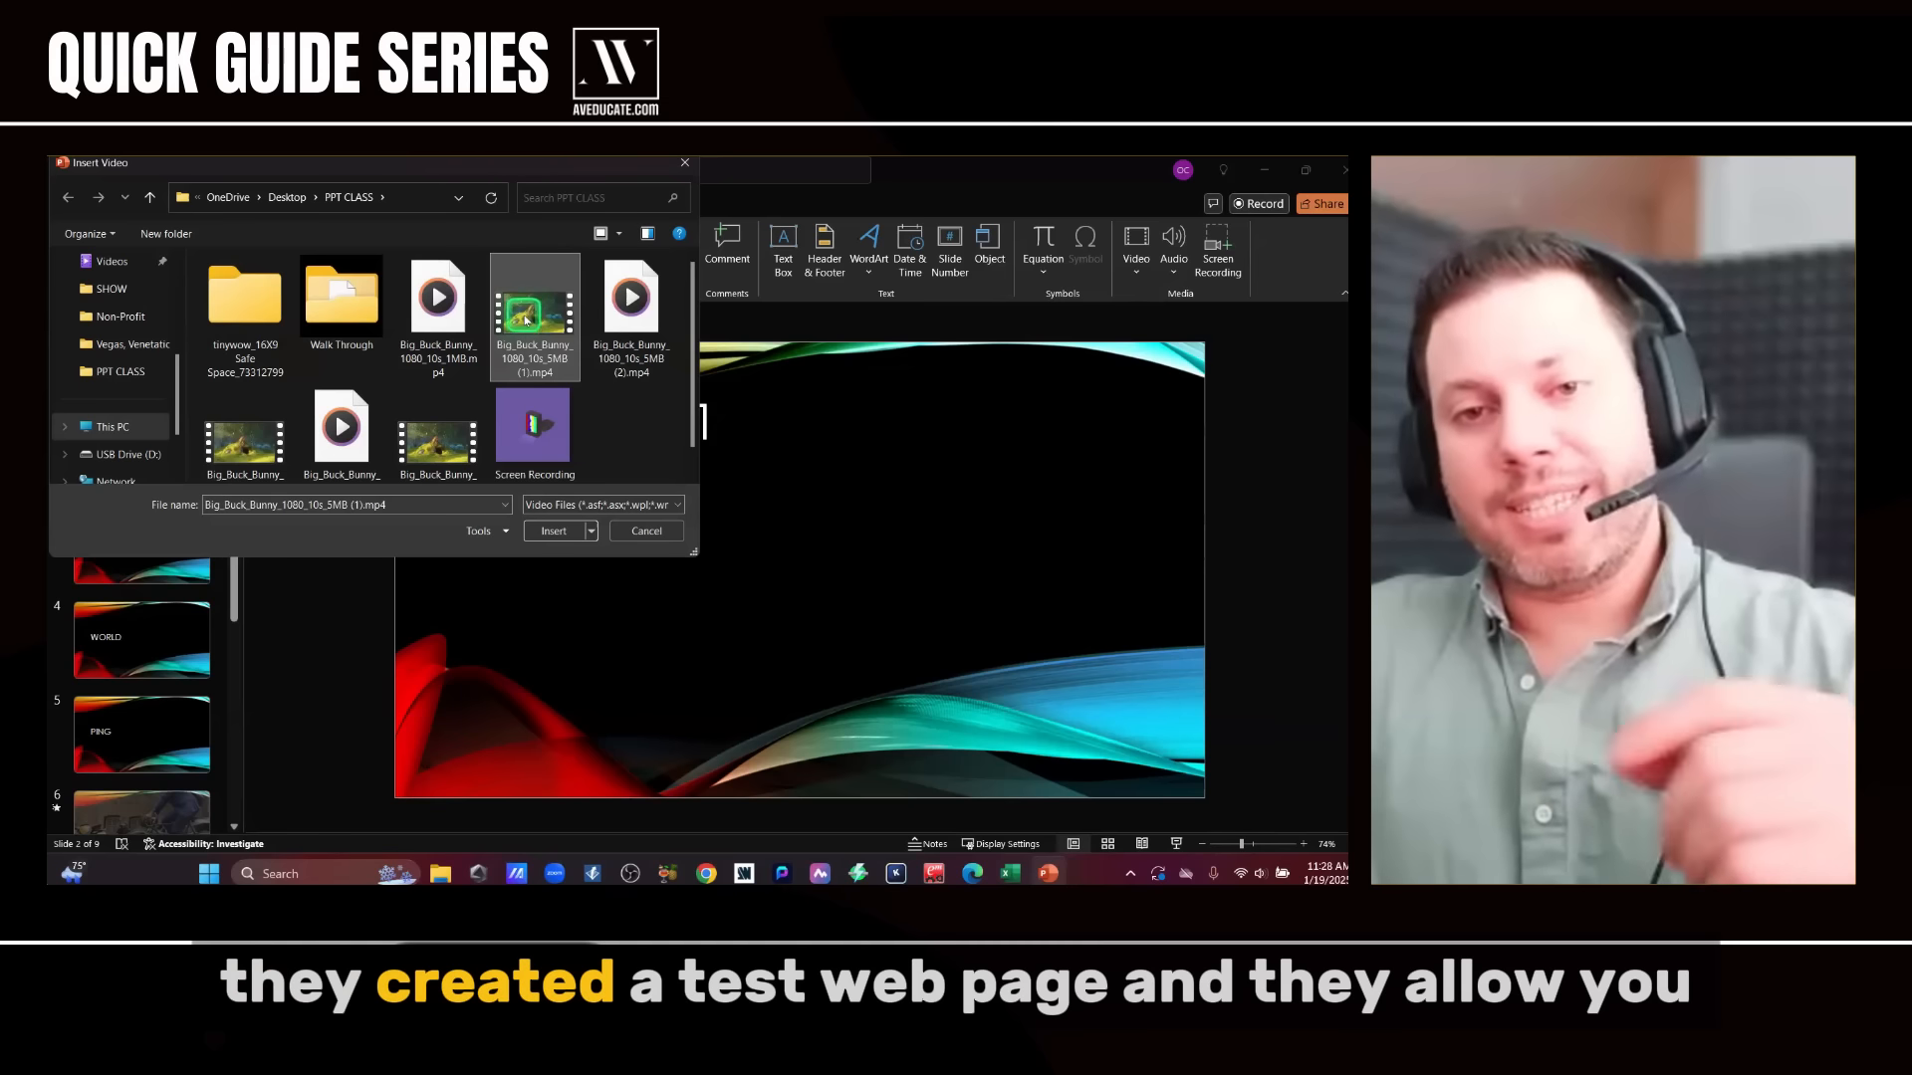
pyautogui.click(536, 533)
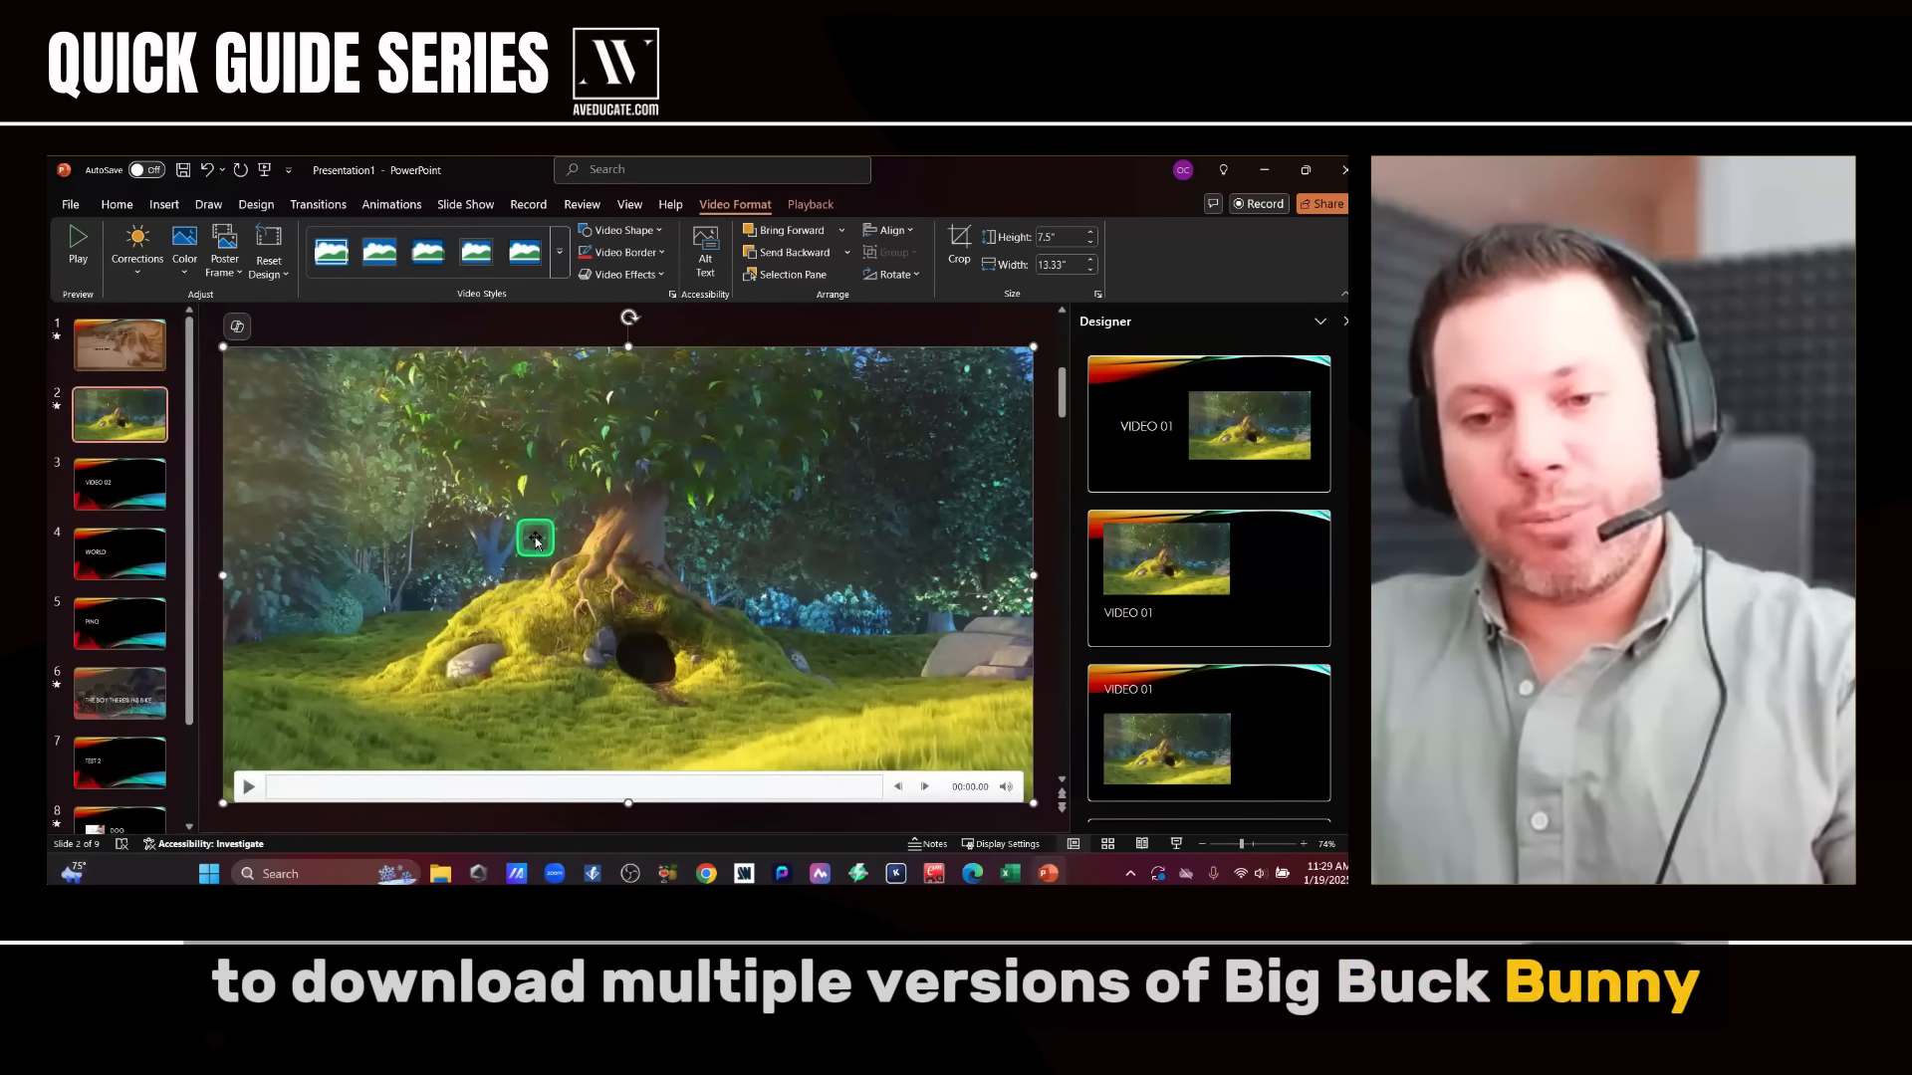
# - Preview the inserted video, shrink it to about 3.89" high by 6.91" wide, and center it below the VIDEO 01 title
pyautogui.click(249, 786)
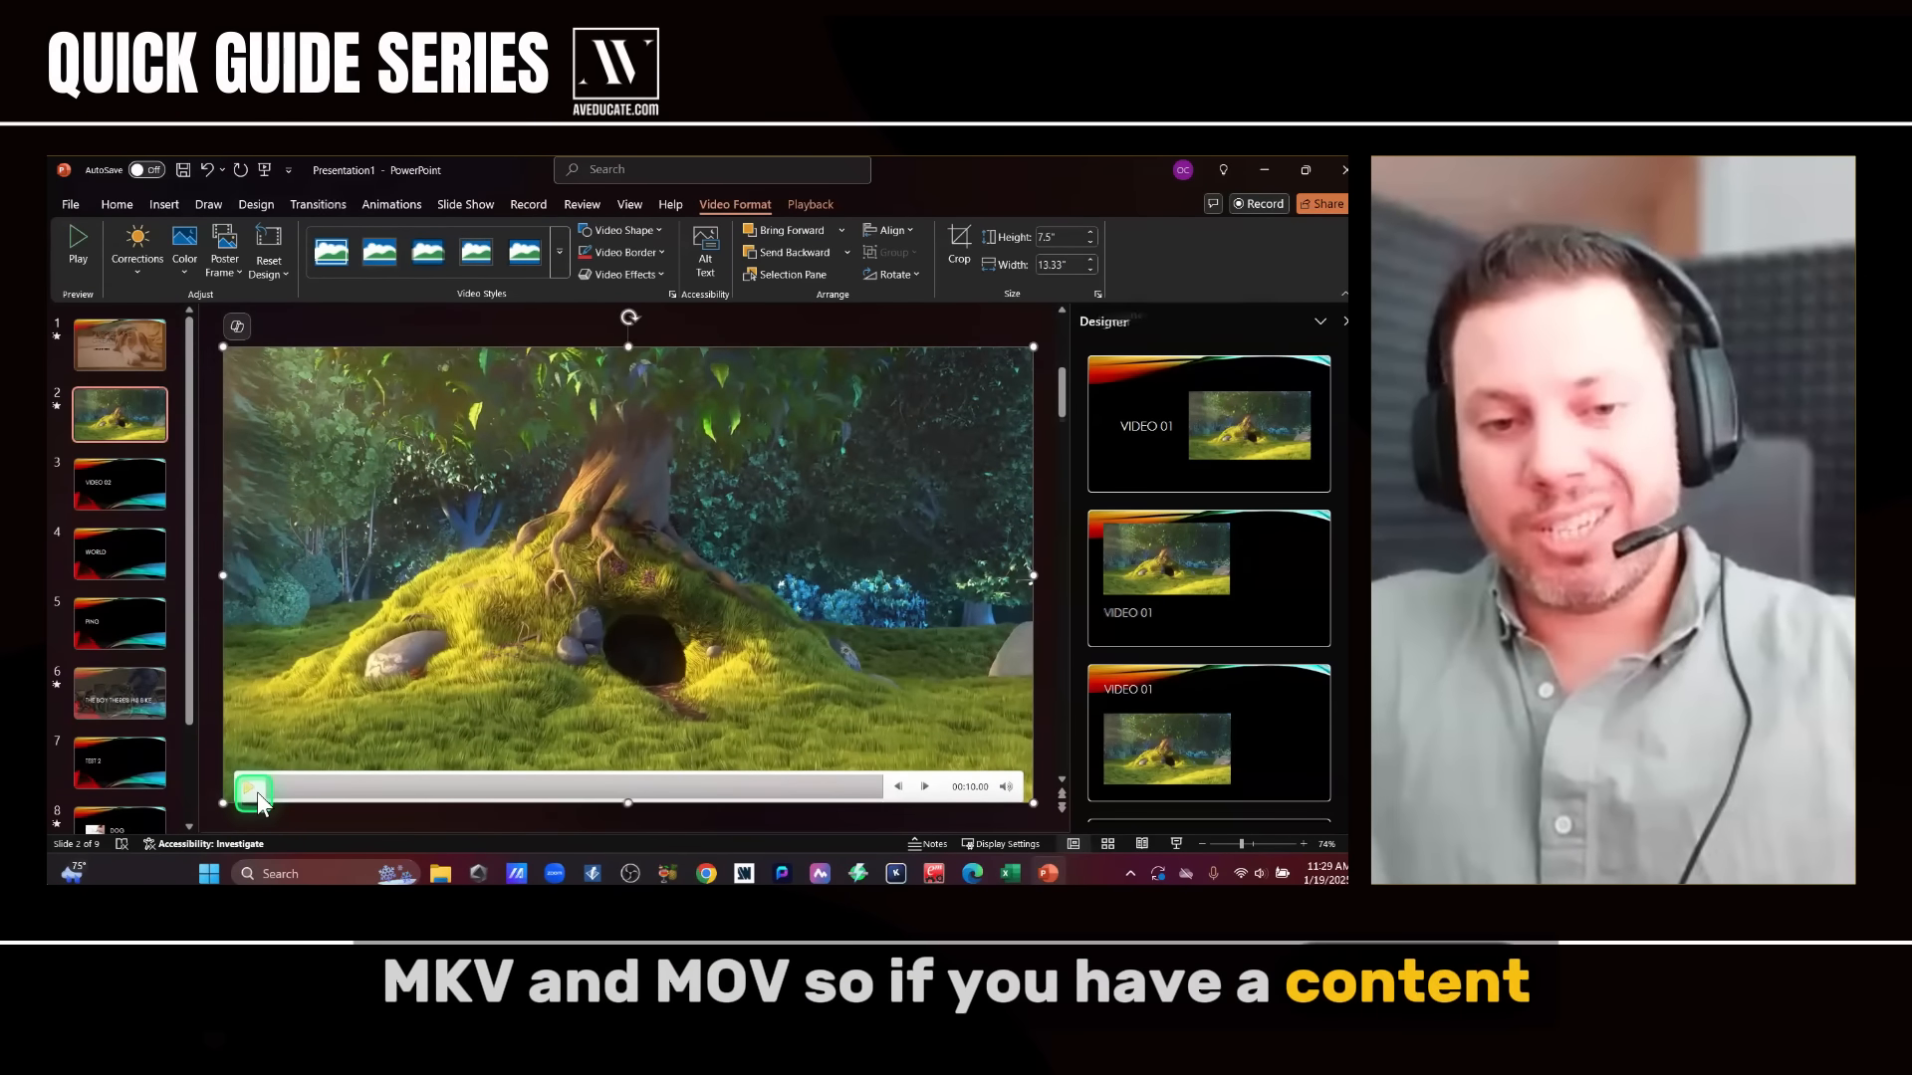
pyautogui.moveTo(224, 347); pyautogui.dragTo(618, 568)
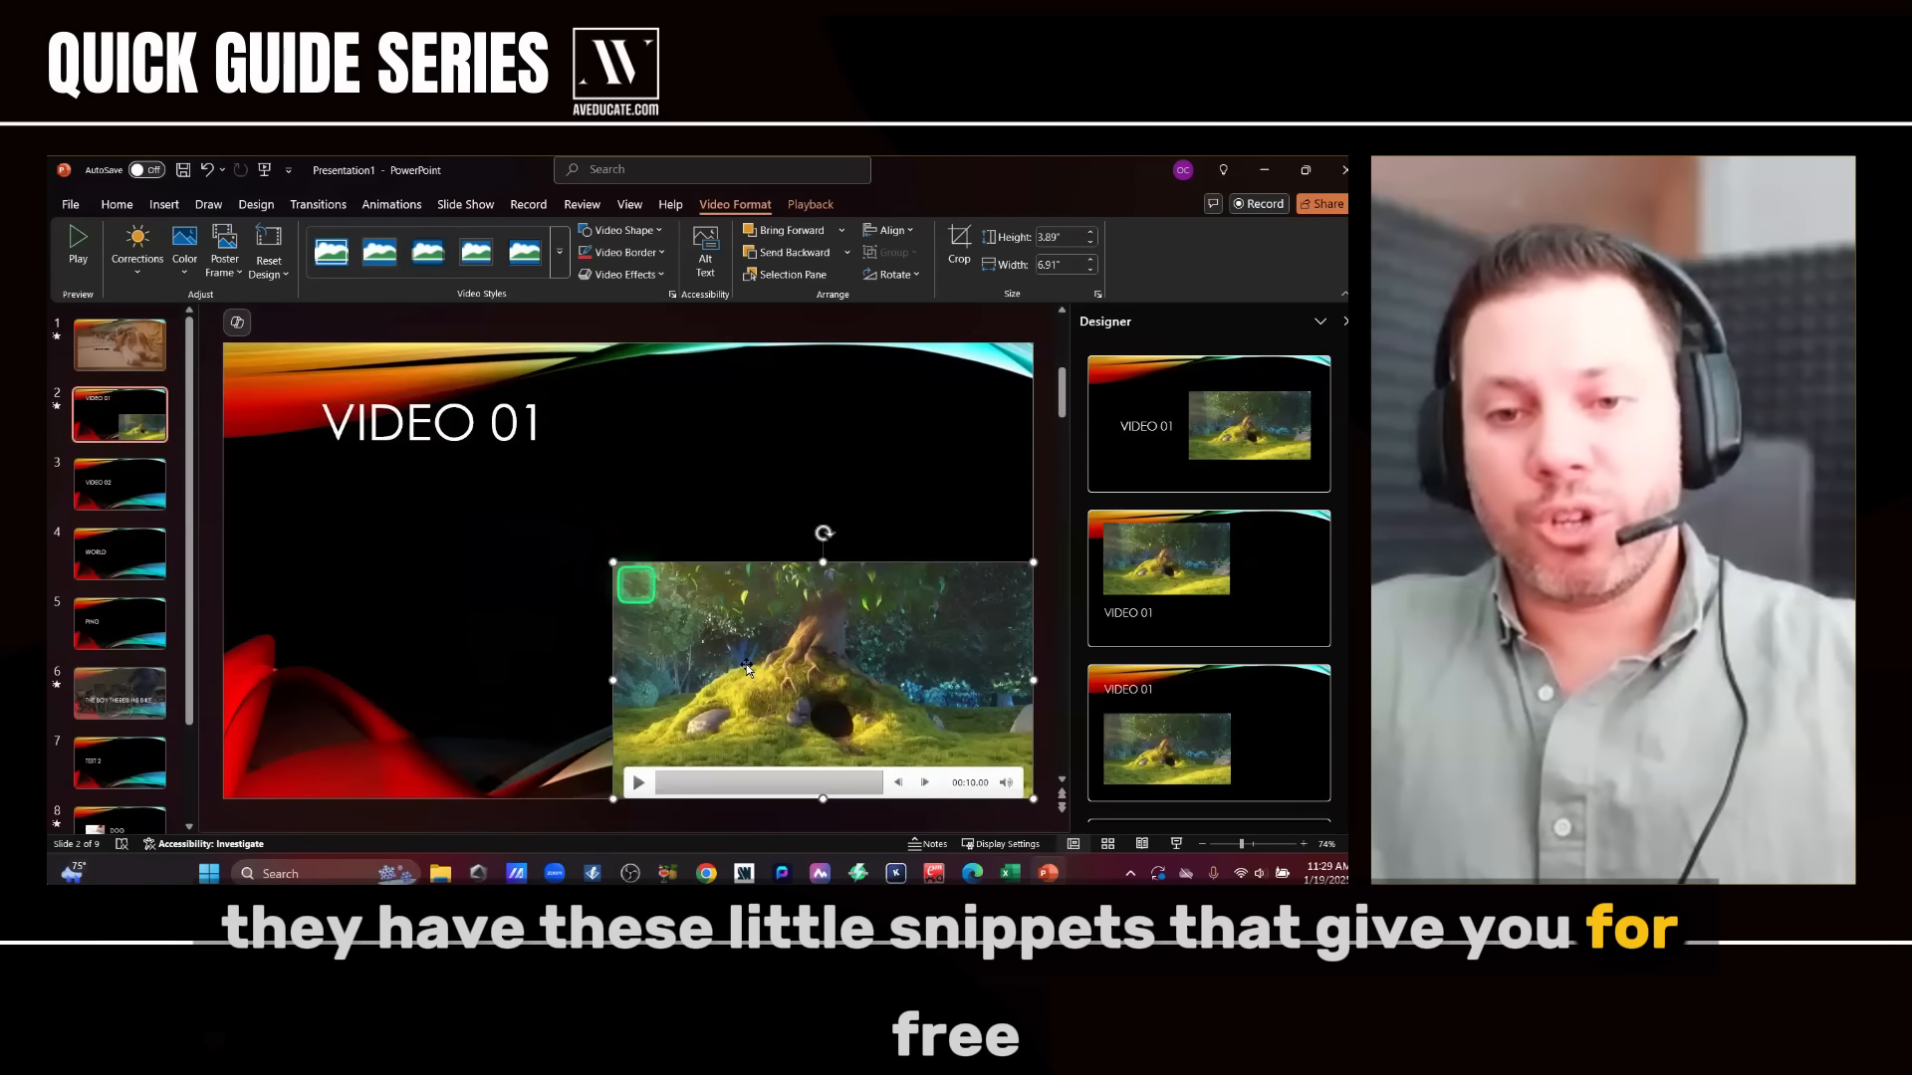
pyautogui.moveTo(749, 664); pyautogui.dragTo(588, 583)
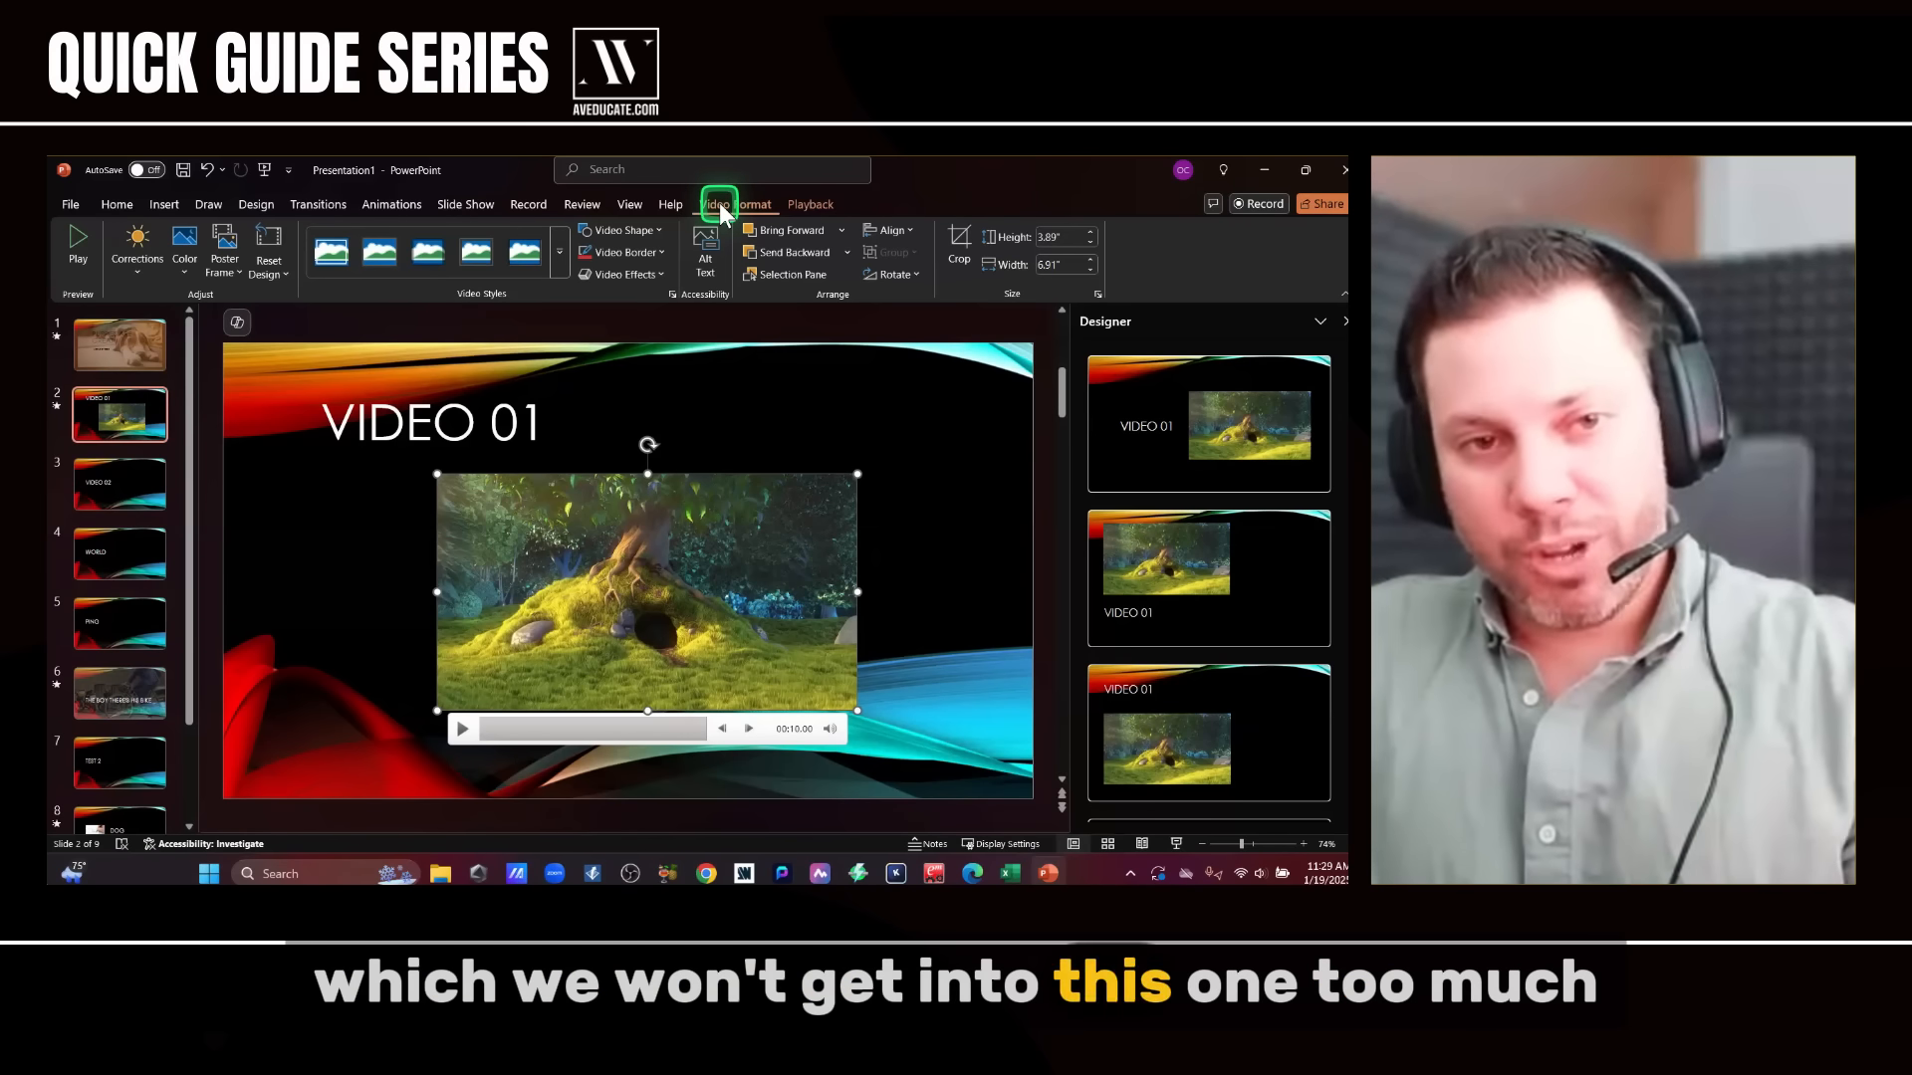
# - Show the playback options for slide 2's video and preview it, pausing and resuming playback
pyautogui.click(798, 209)
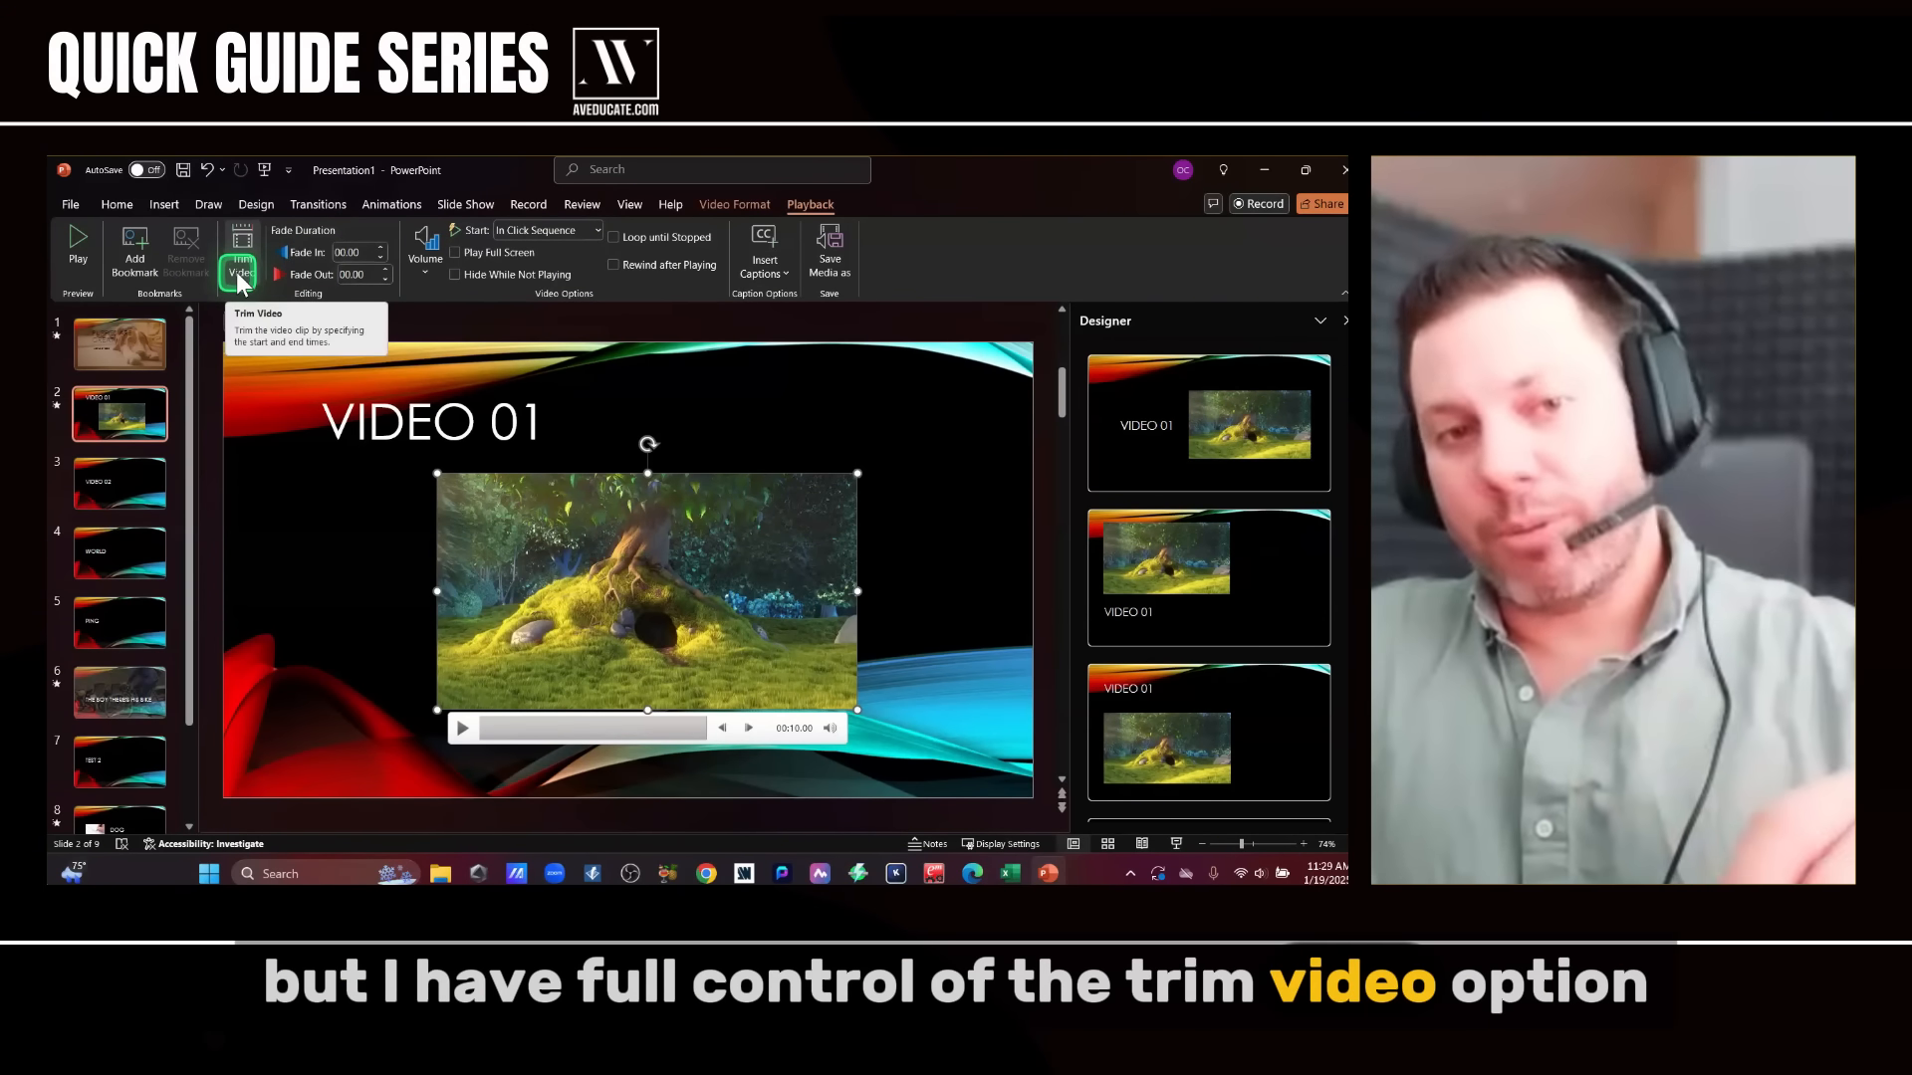
pyautogui.click(80, 246)
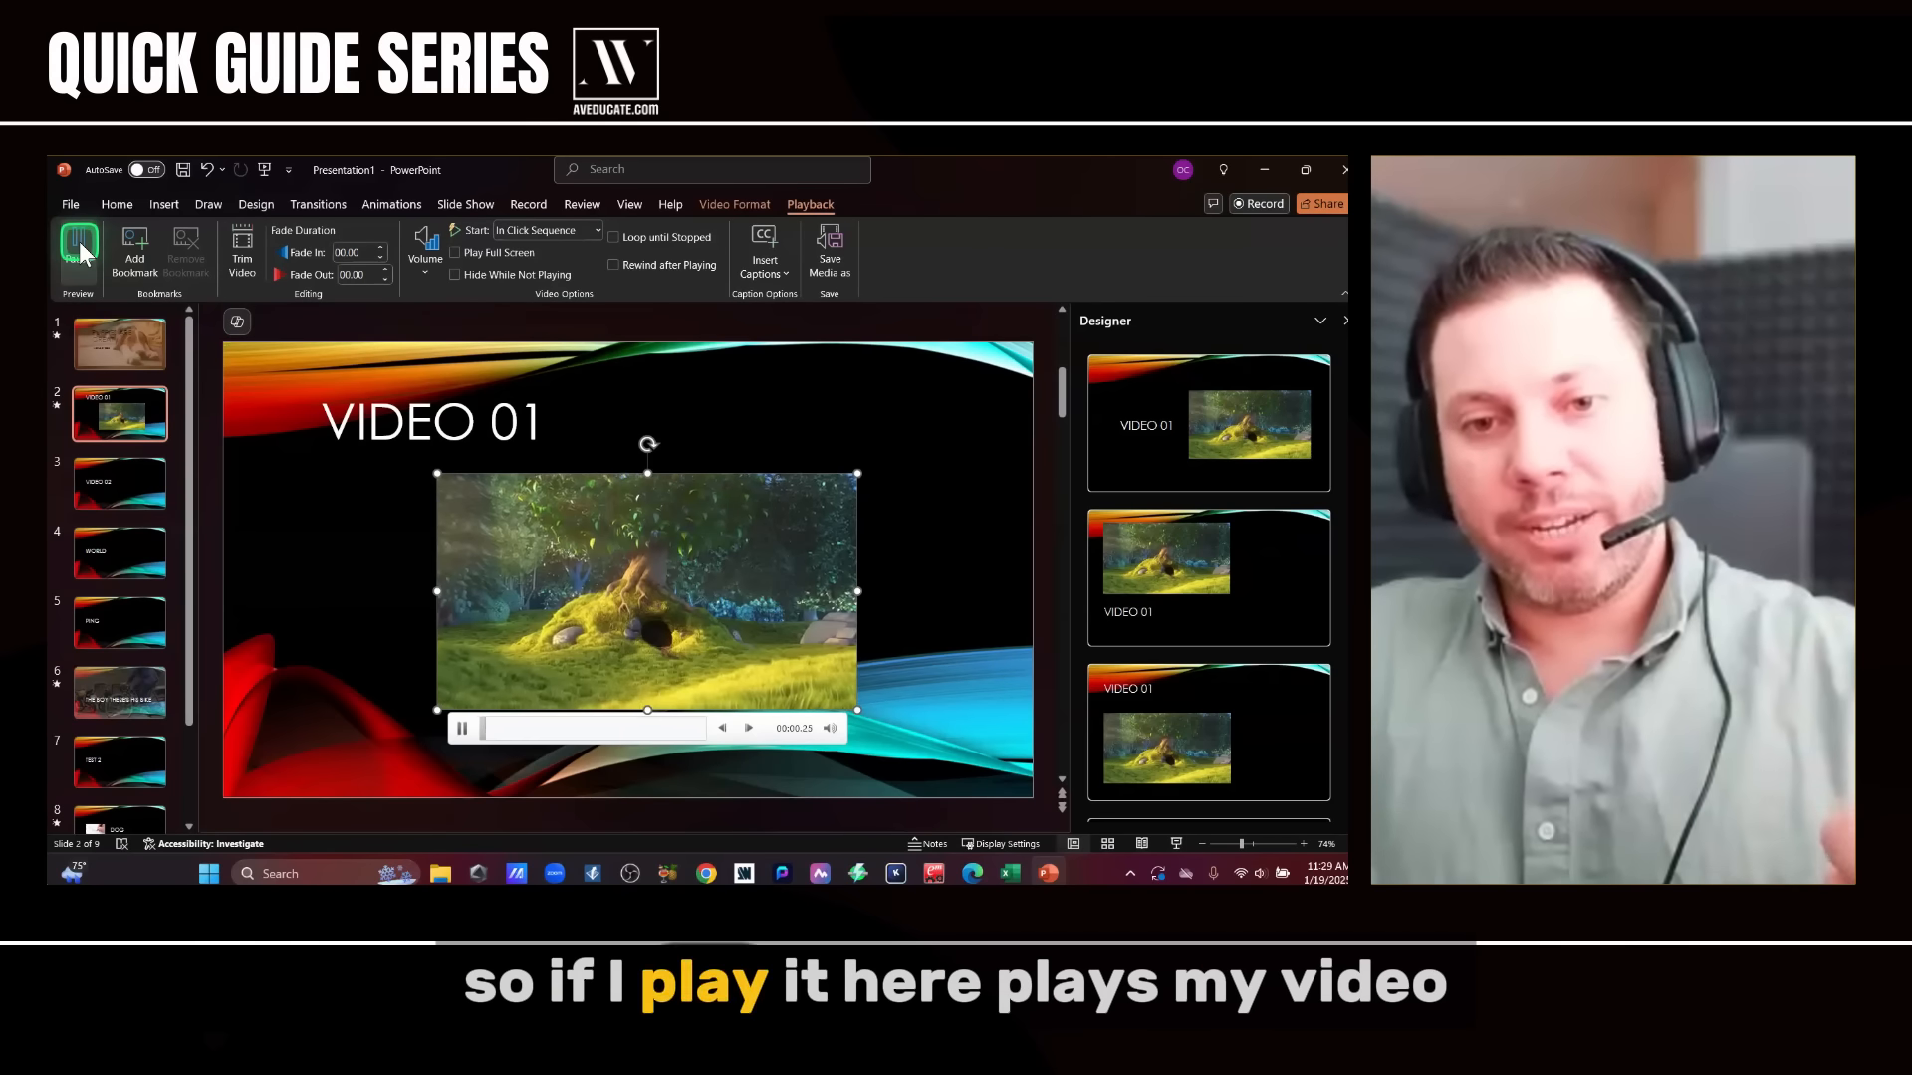
pyautogui.click(460, 737)
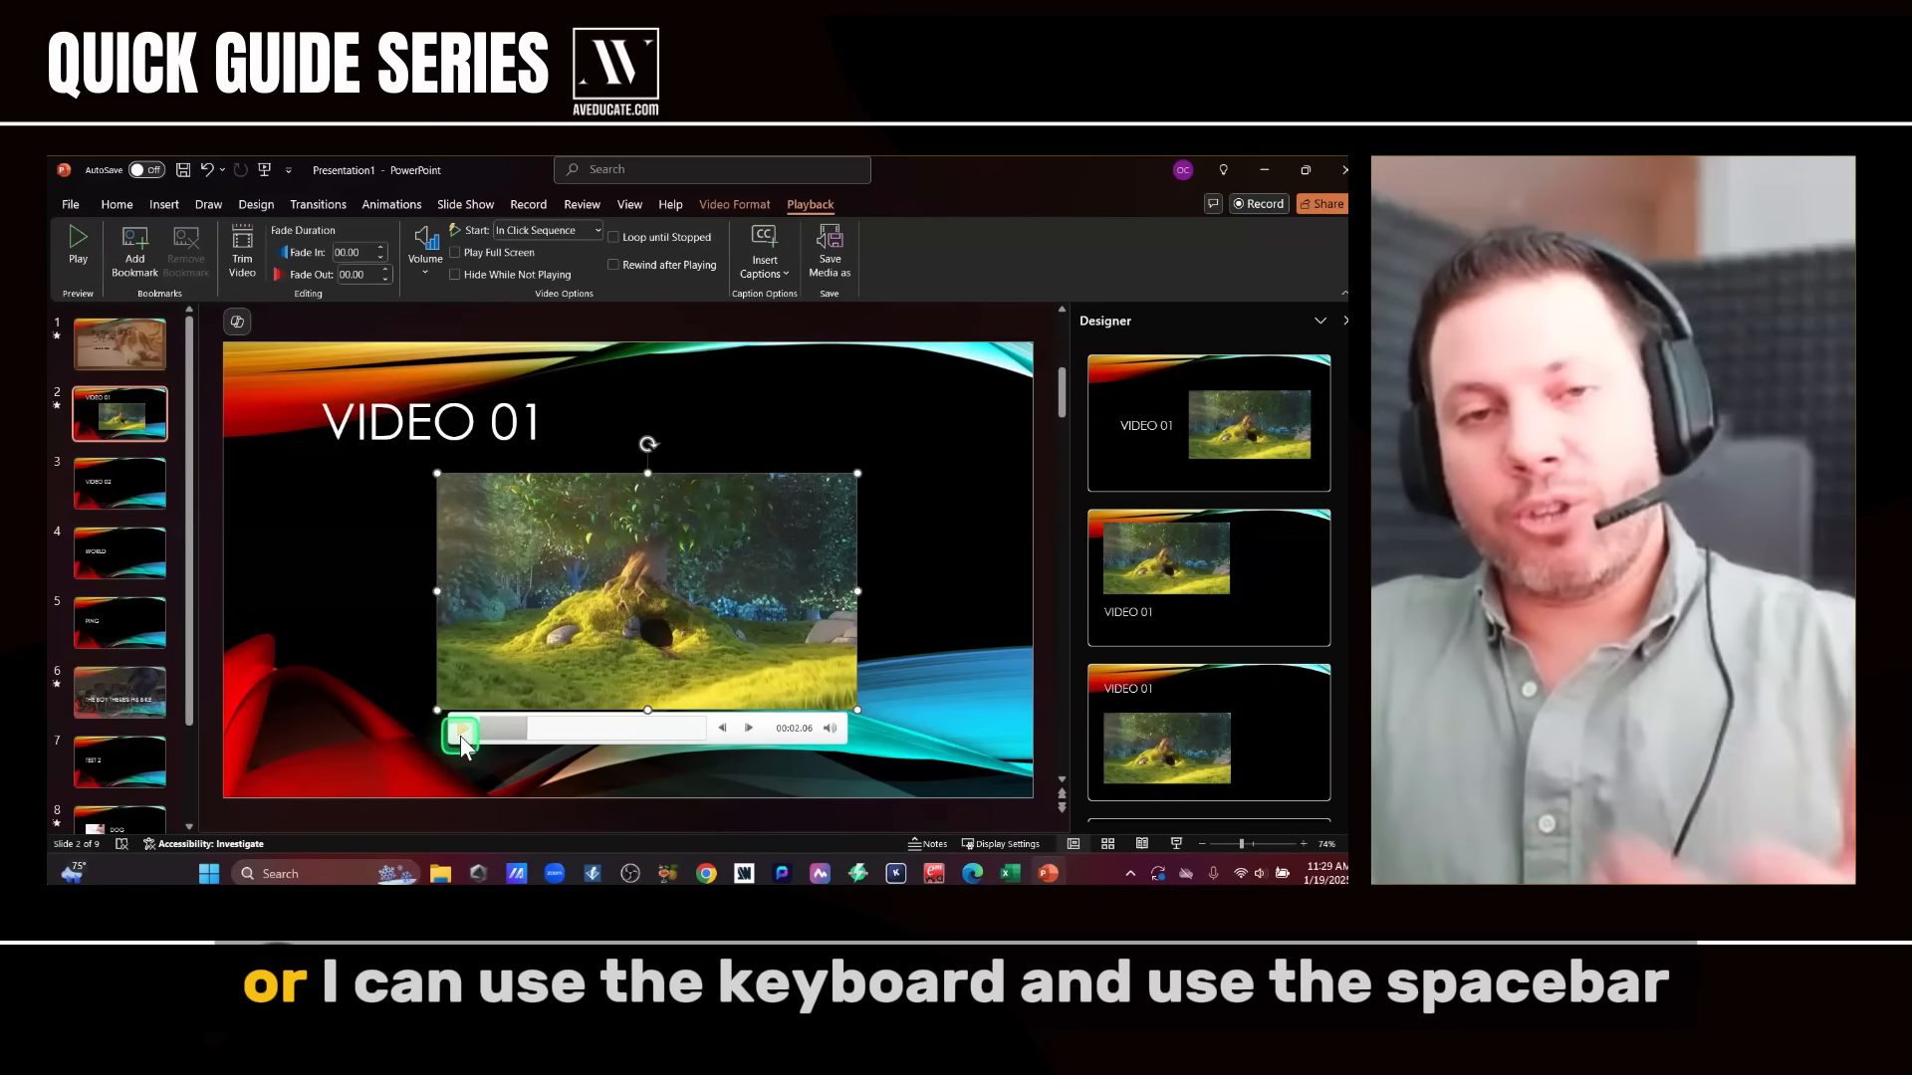
pyautogui.press('space')
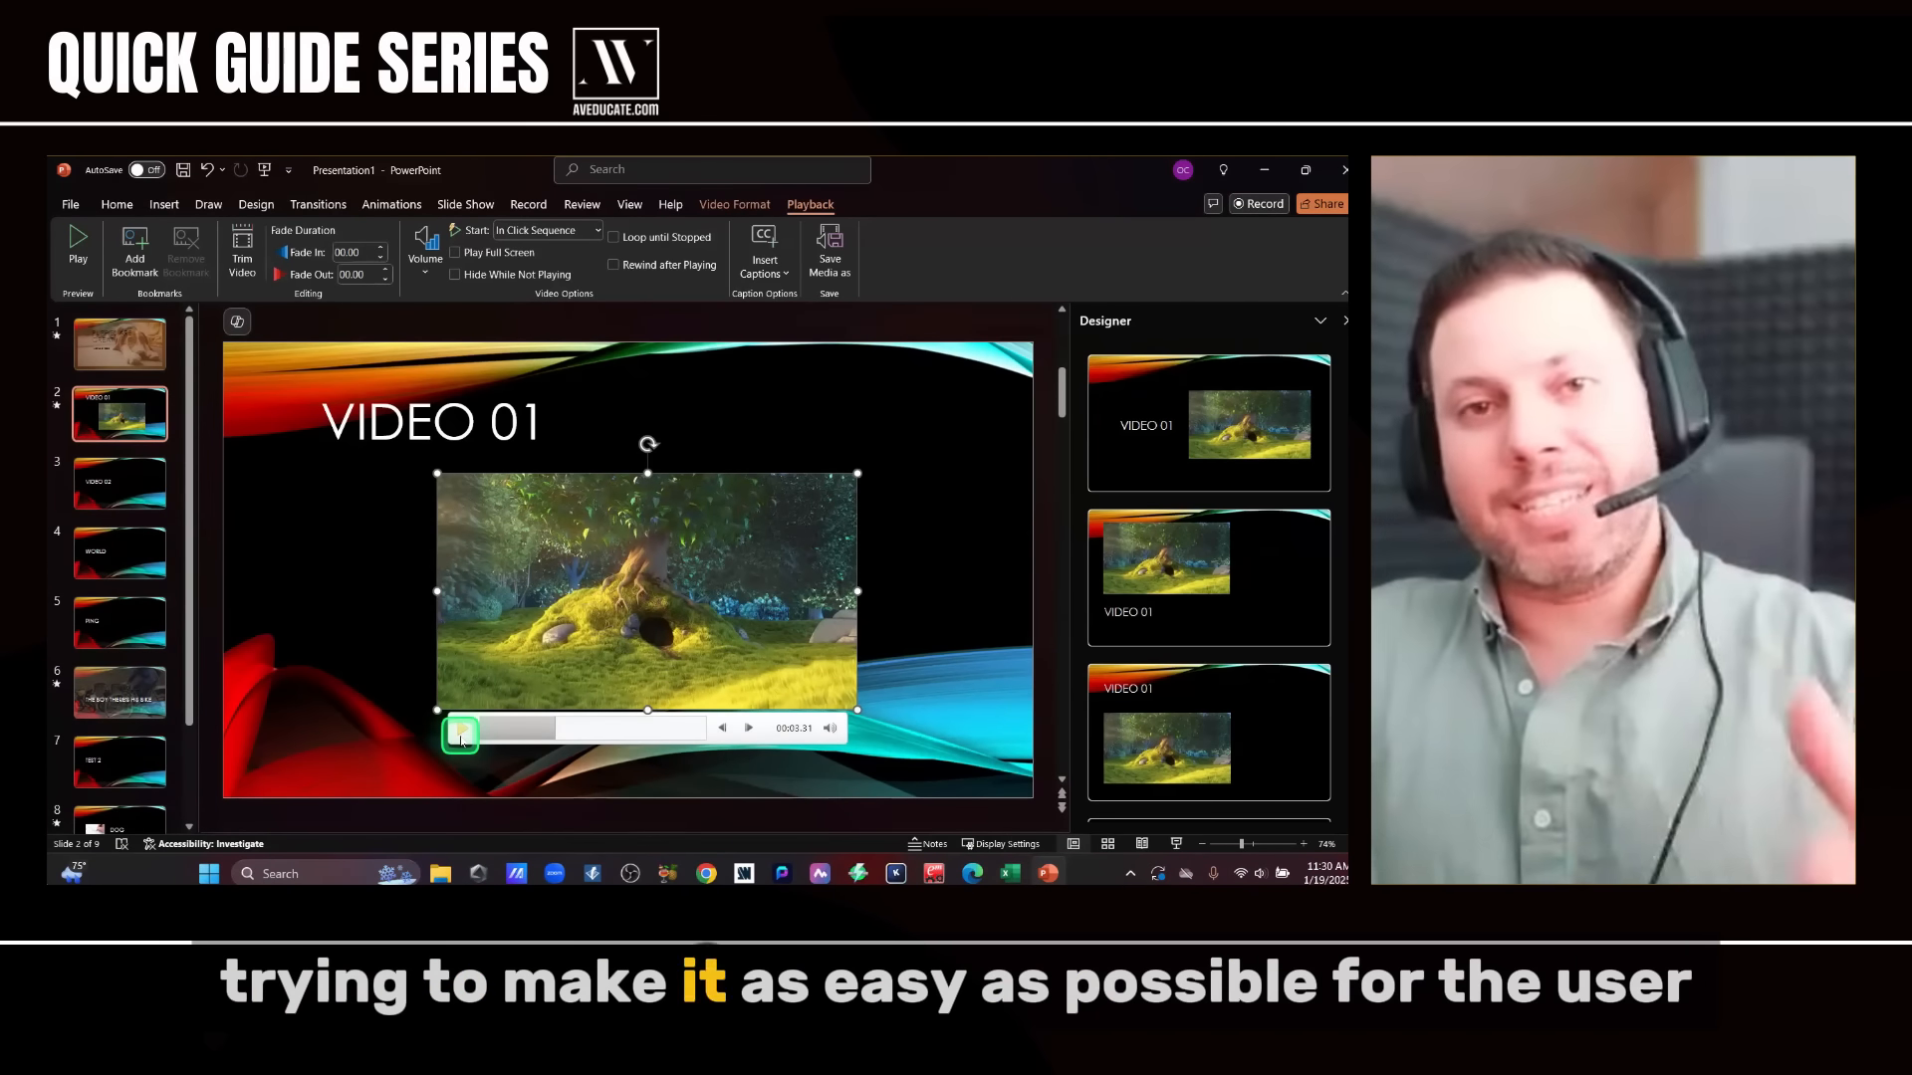
# - Move slide 3's title up near the top of the slide and remove the subtitle placeholder
pyautogui.click(128, 493)
pyautogui.click(617, 478)
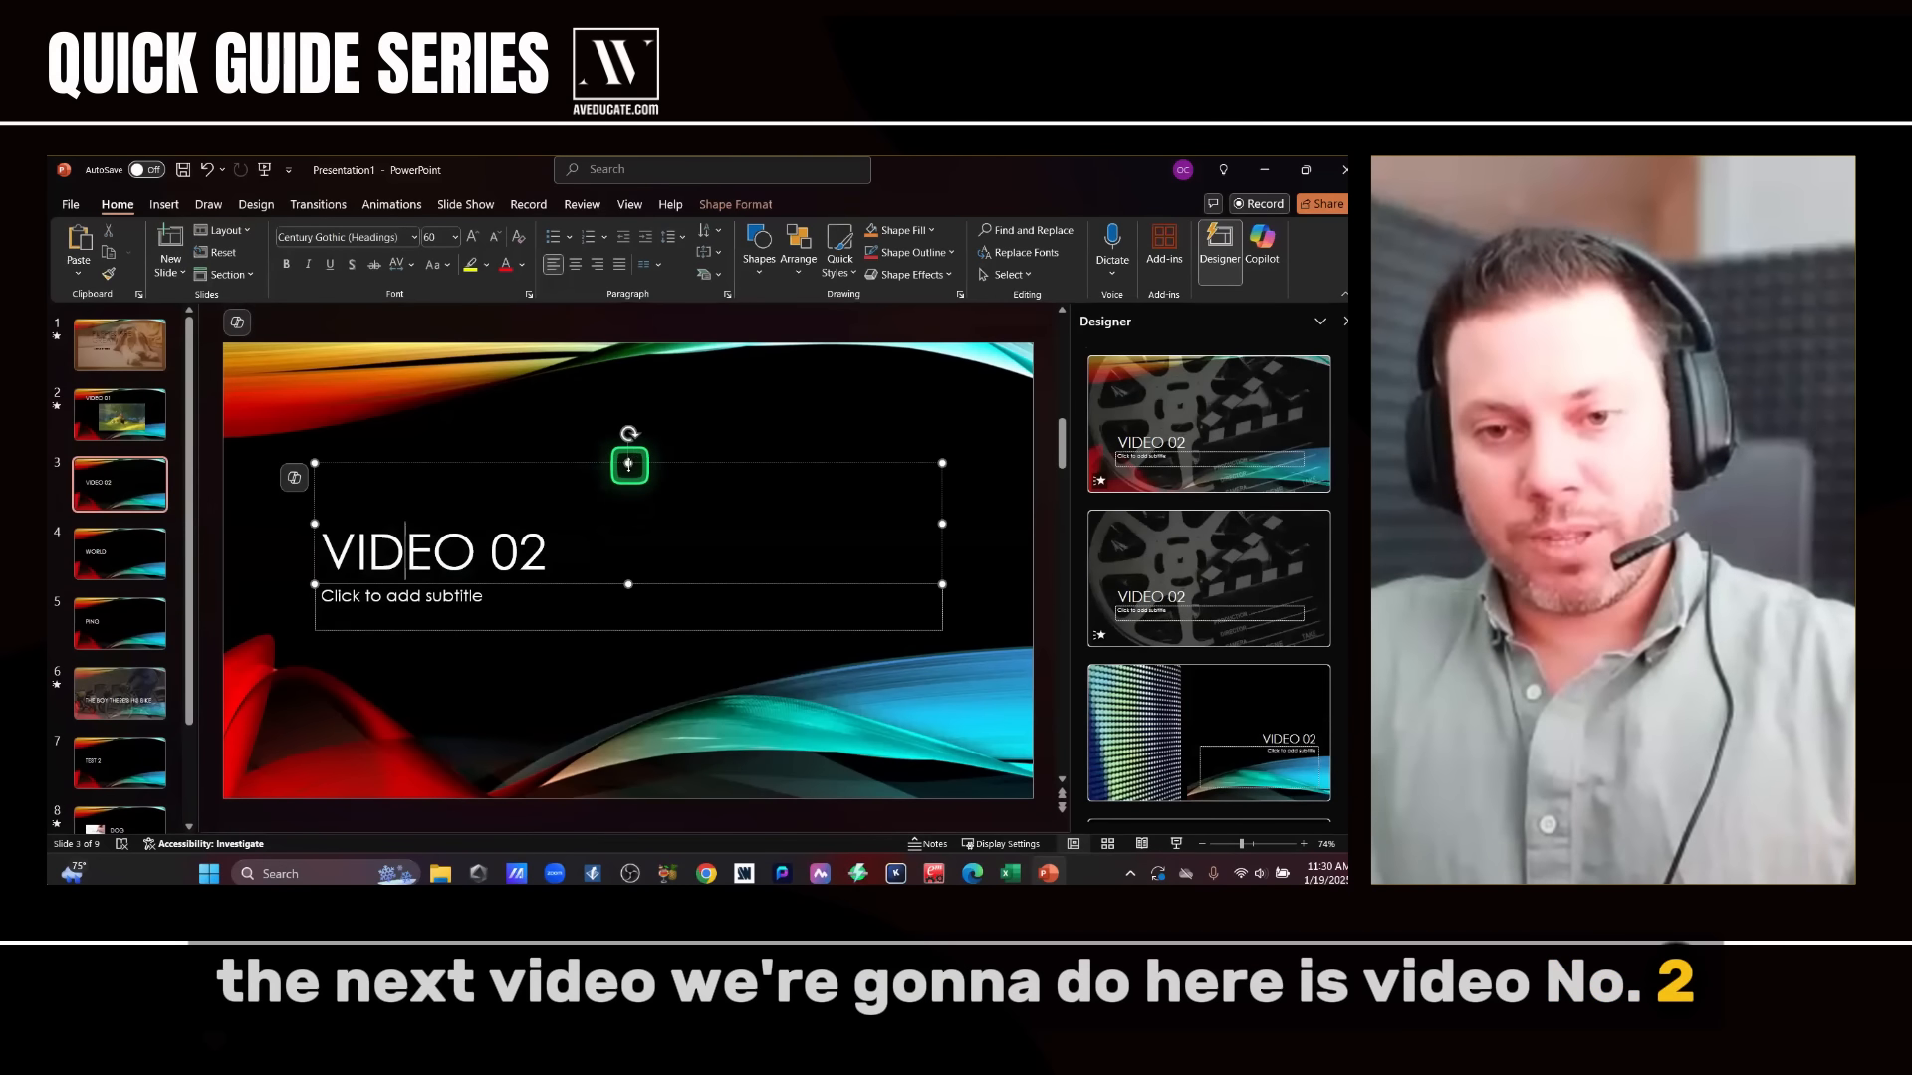
pyautogui.moveTo(628, 464); pyautogui.dragTo(584, 388)
pyautogui.click(584, 585)
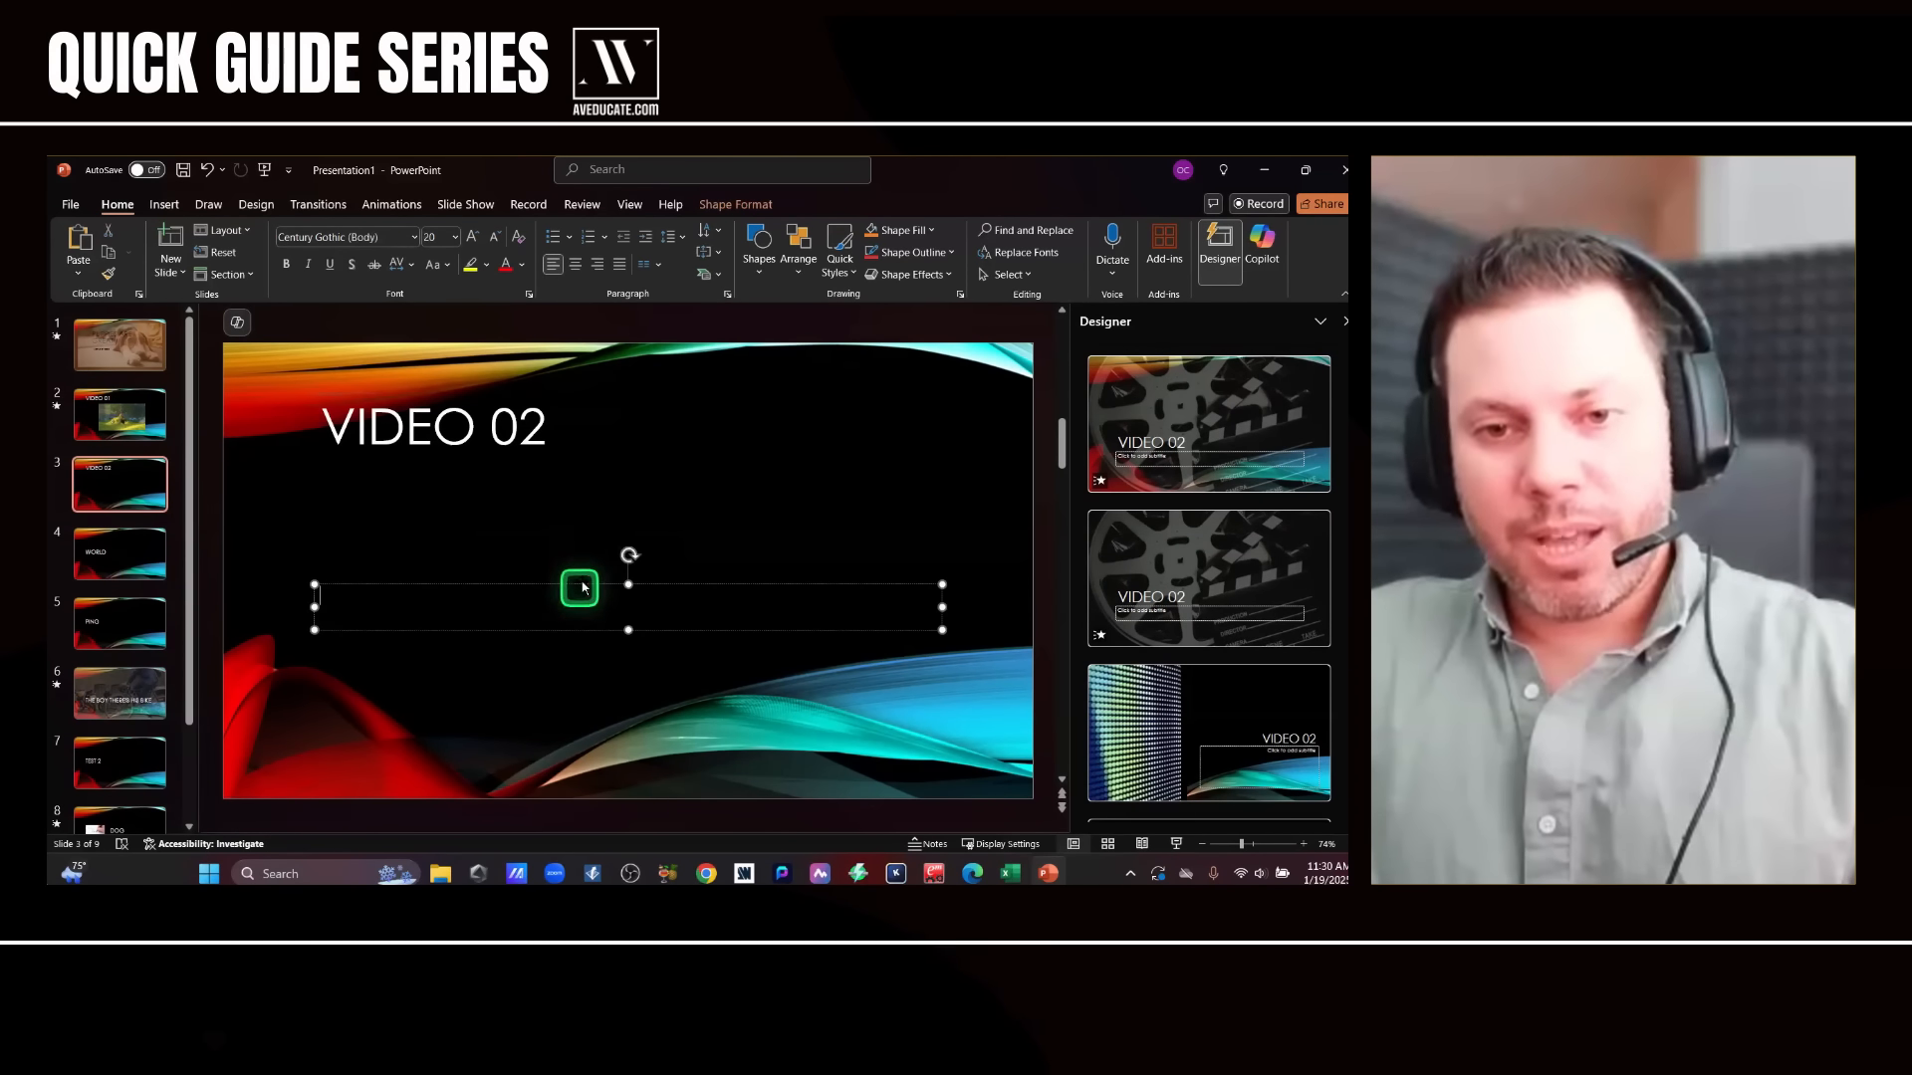
pyautogui.press('Delete')
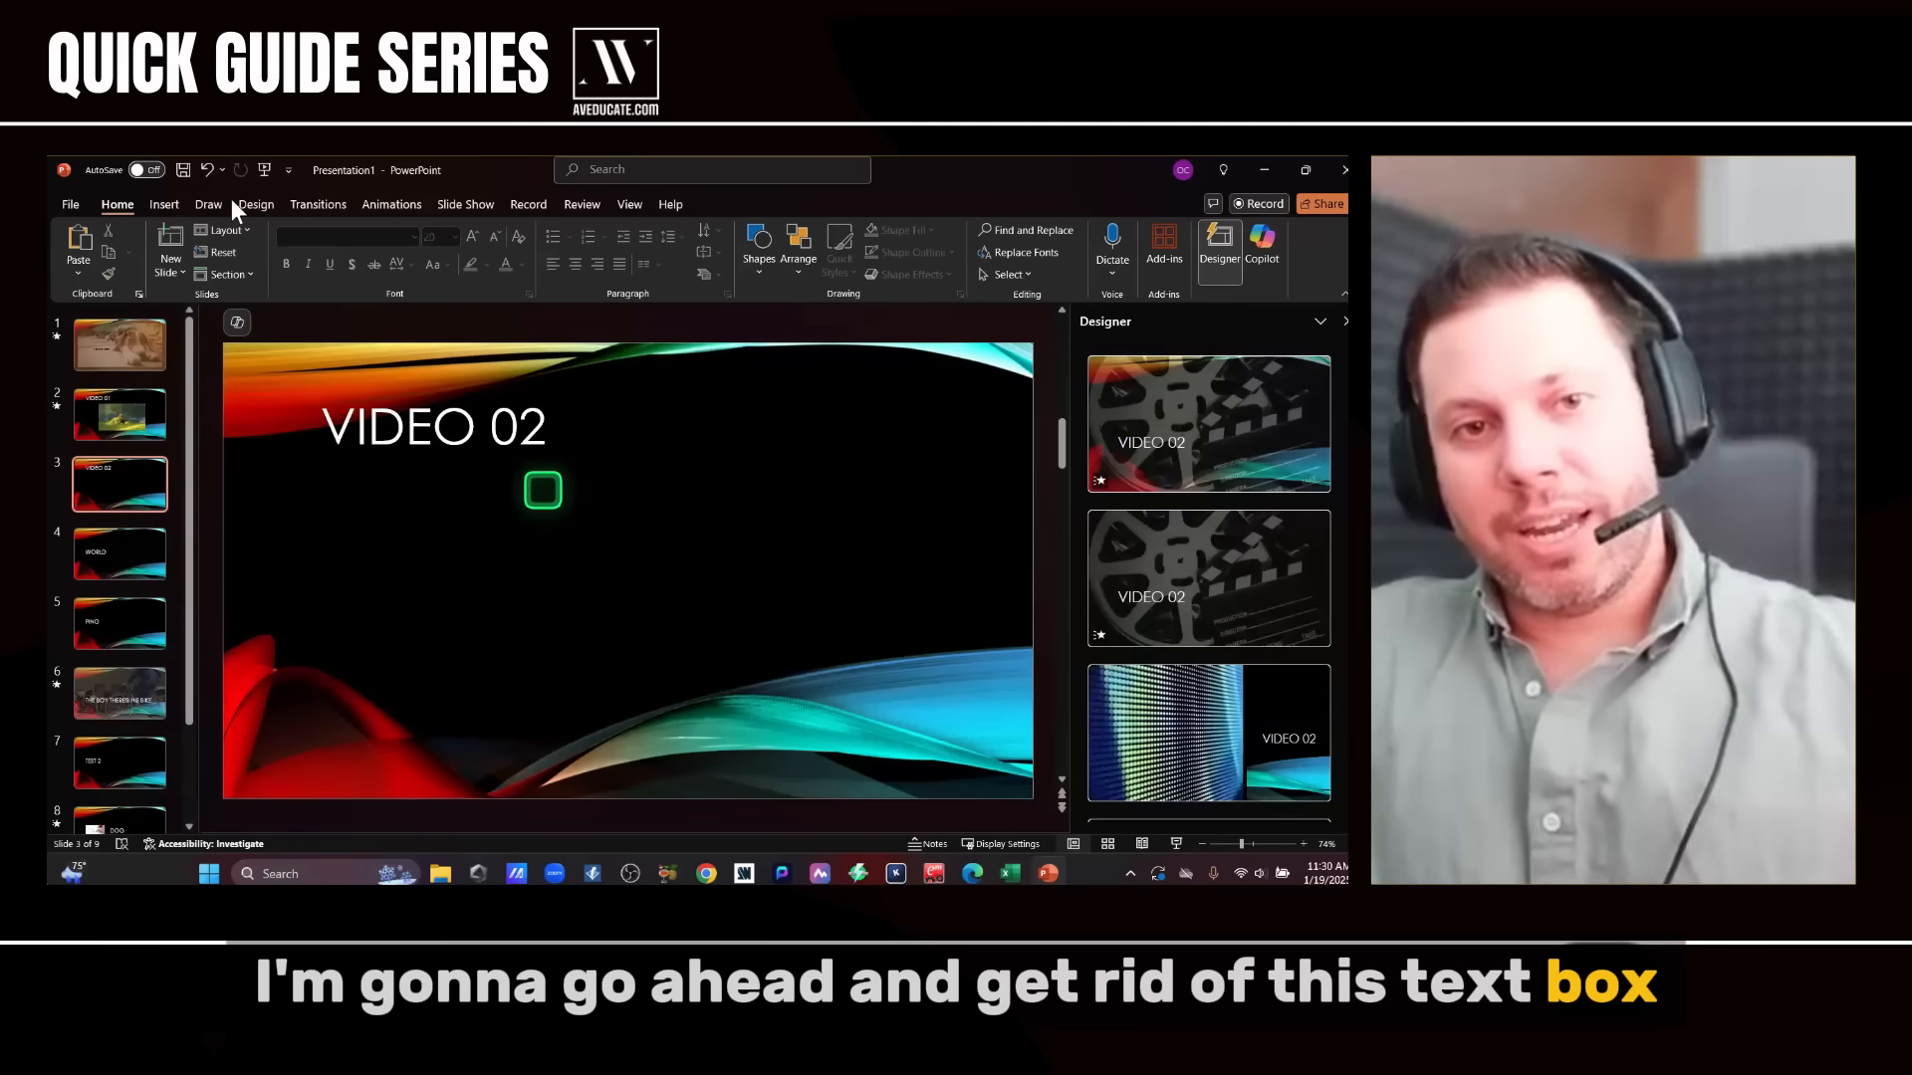
# - Insert an online video into slide 3 using the saved YouTube address for "Spring - Blender Open Movie"
pyautogui.click(163, 205)
pyautogui.click(1136, 269)
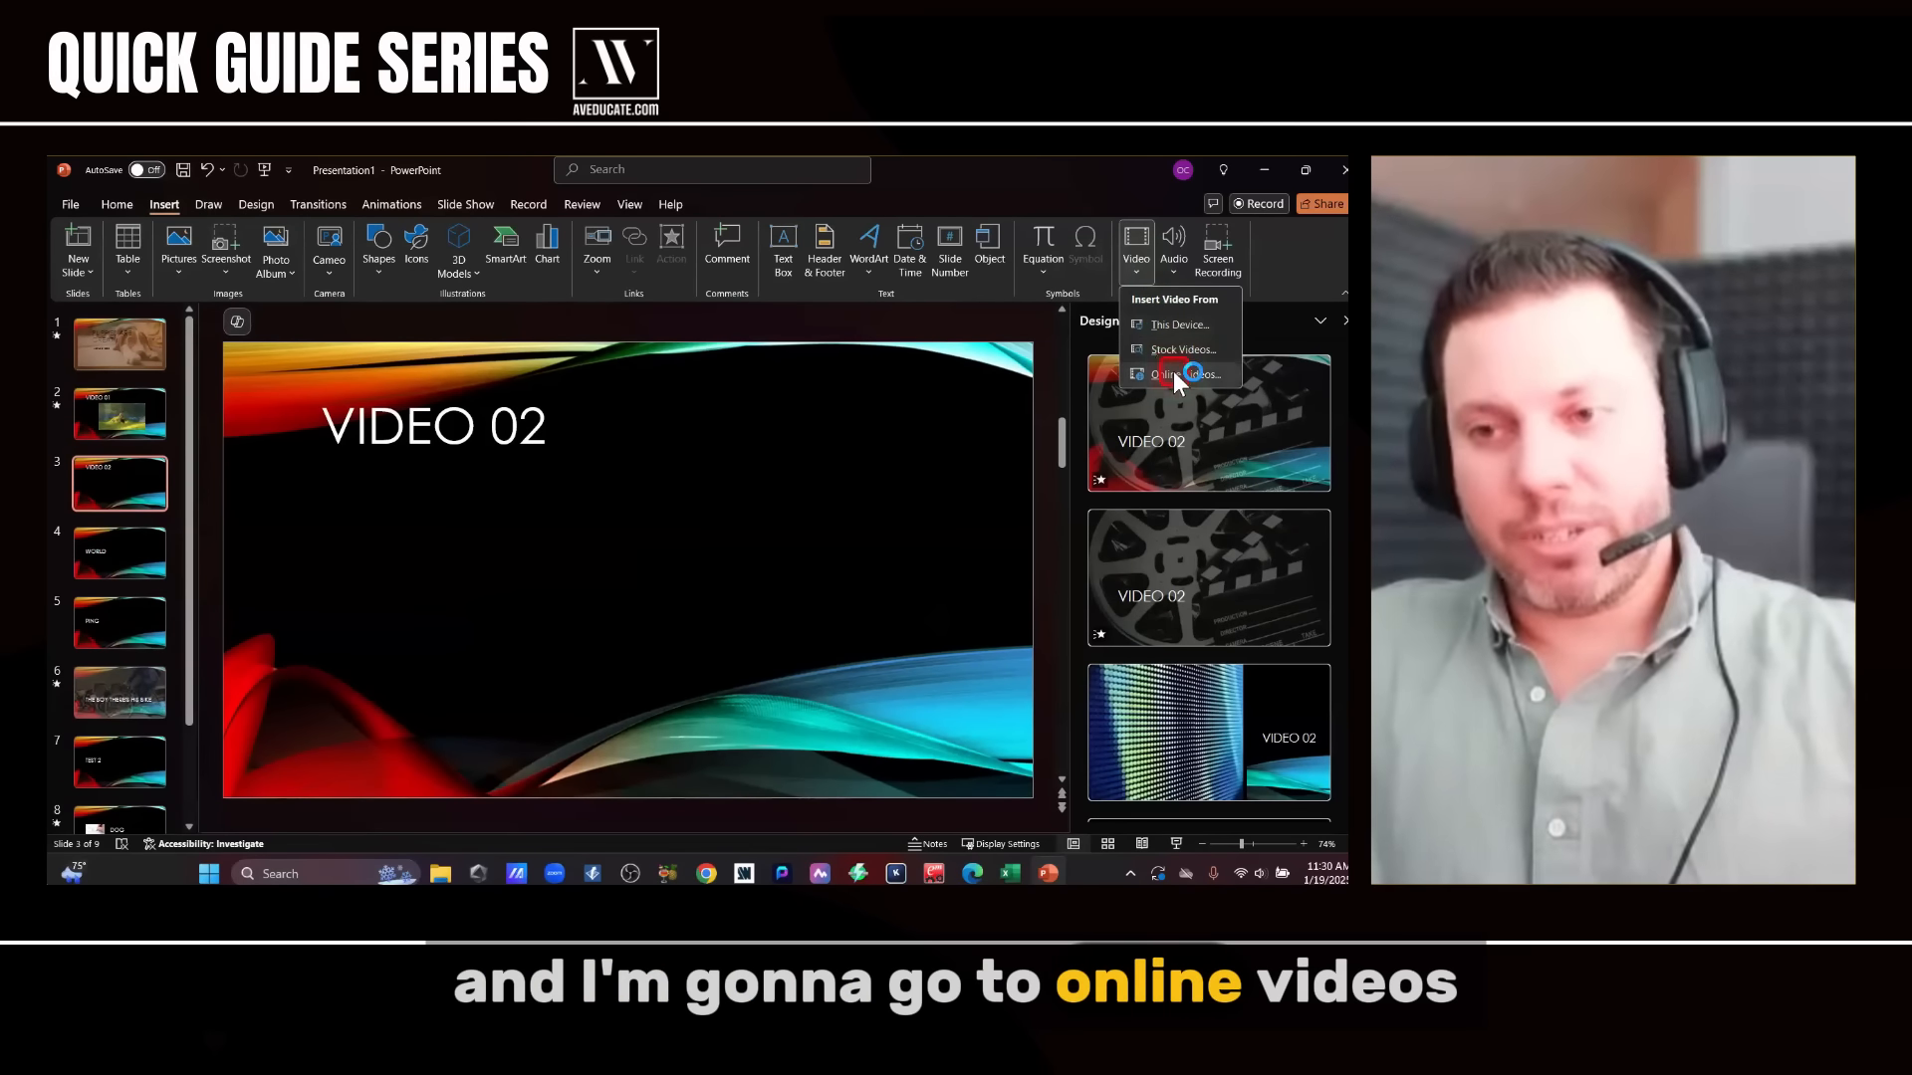
pyautogui.click(1173, 373)
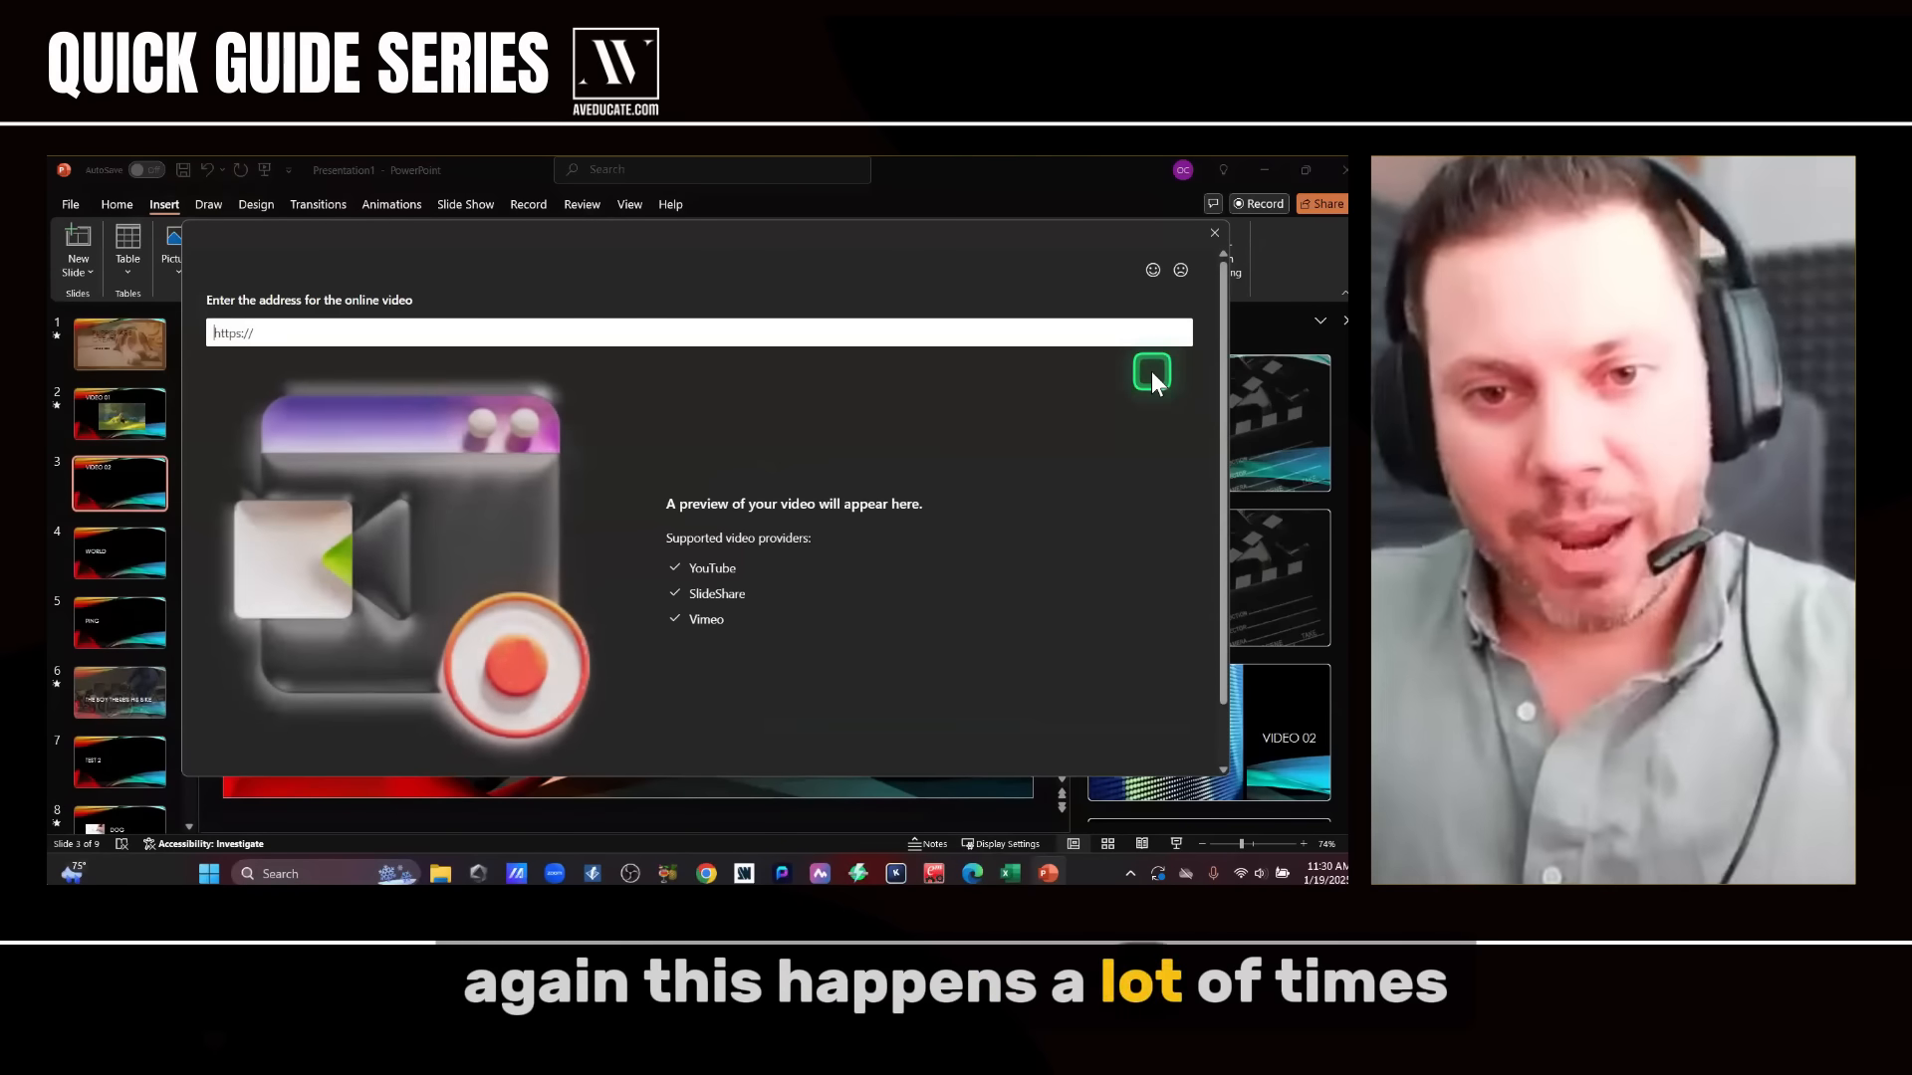
pyautogui.click(1060, 340)
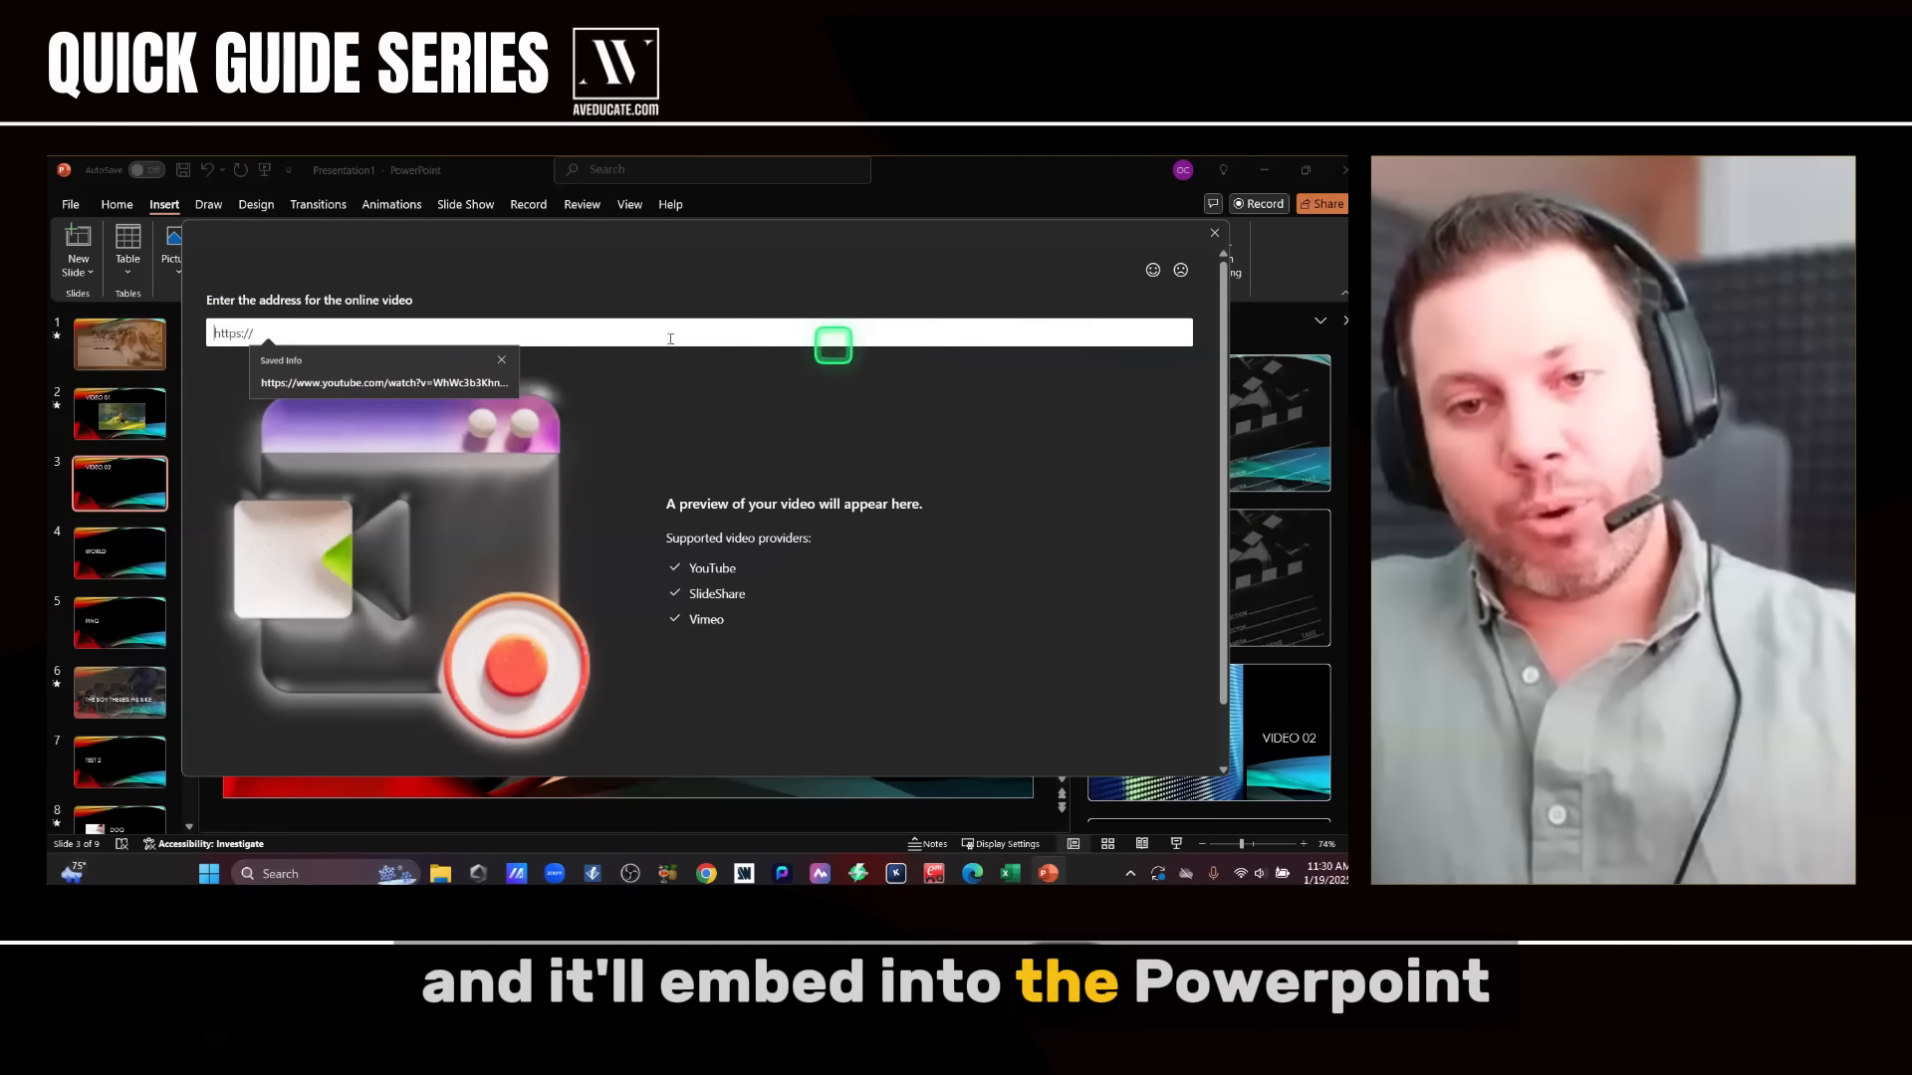
pyautogui.click(444, 379)
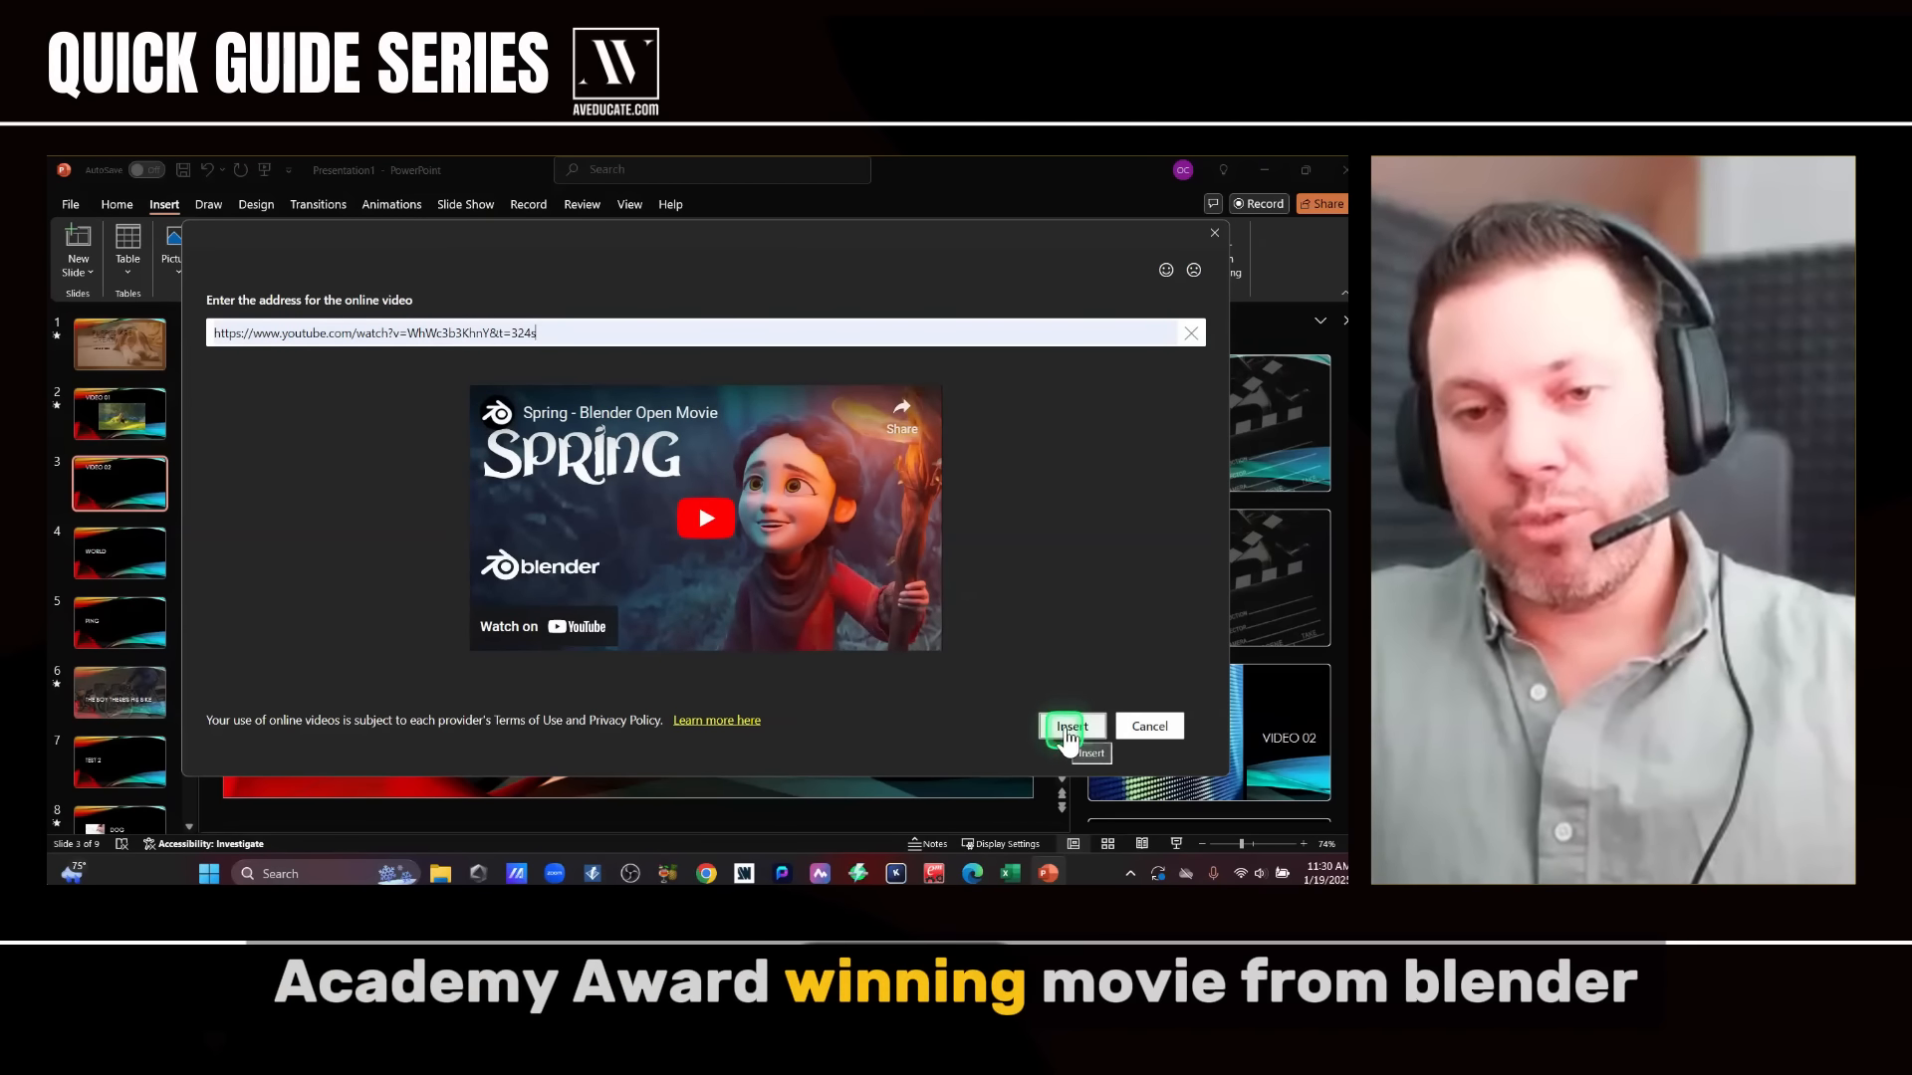
pyautogui.click(1067, 733)
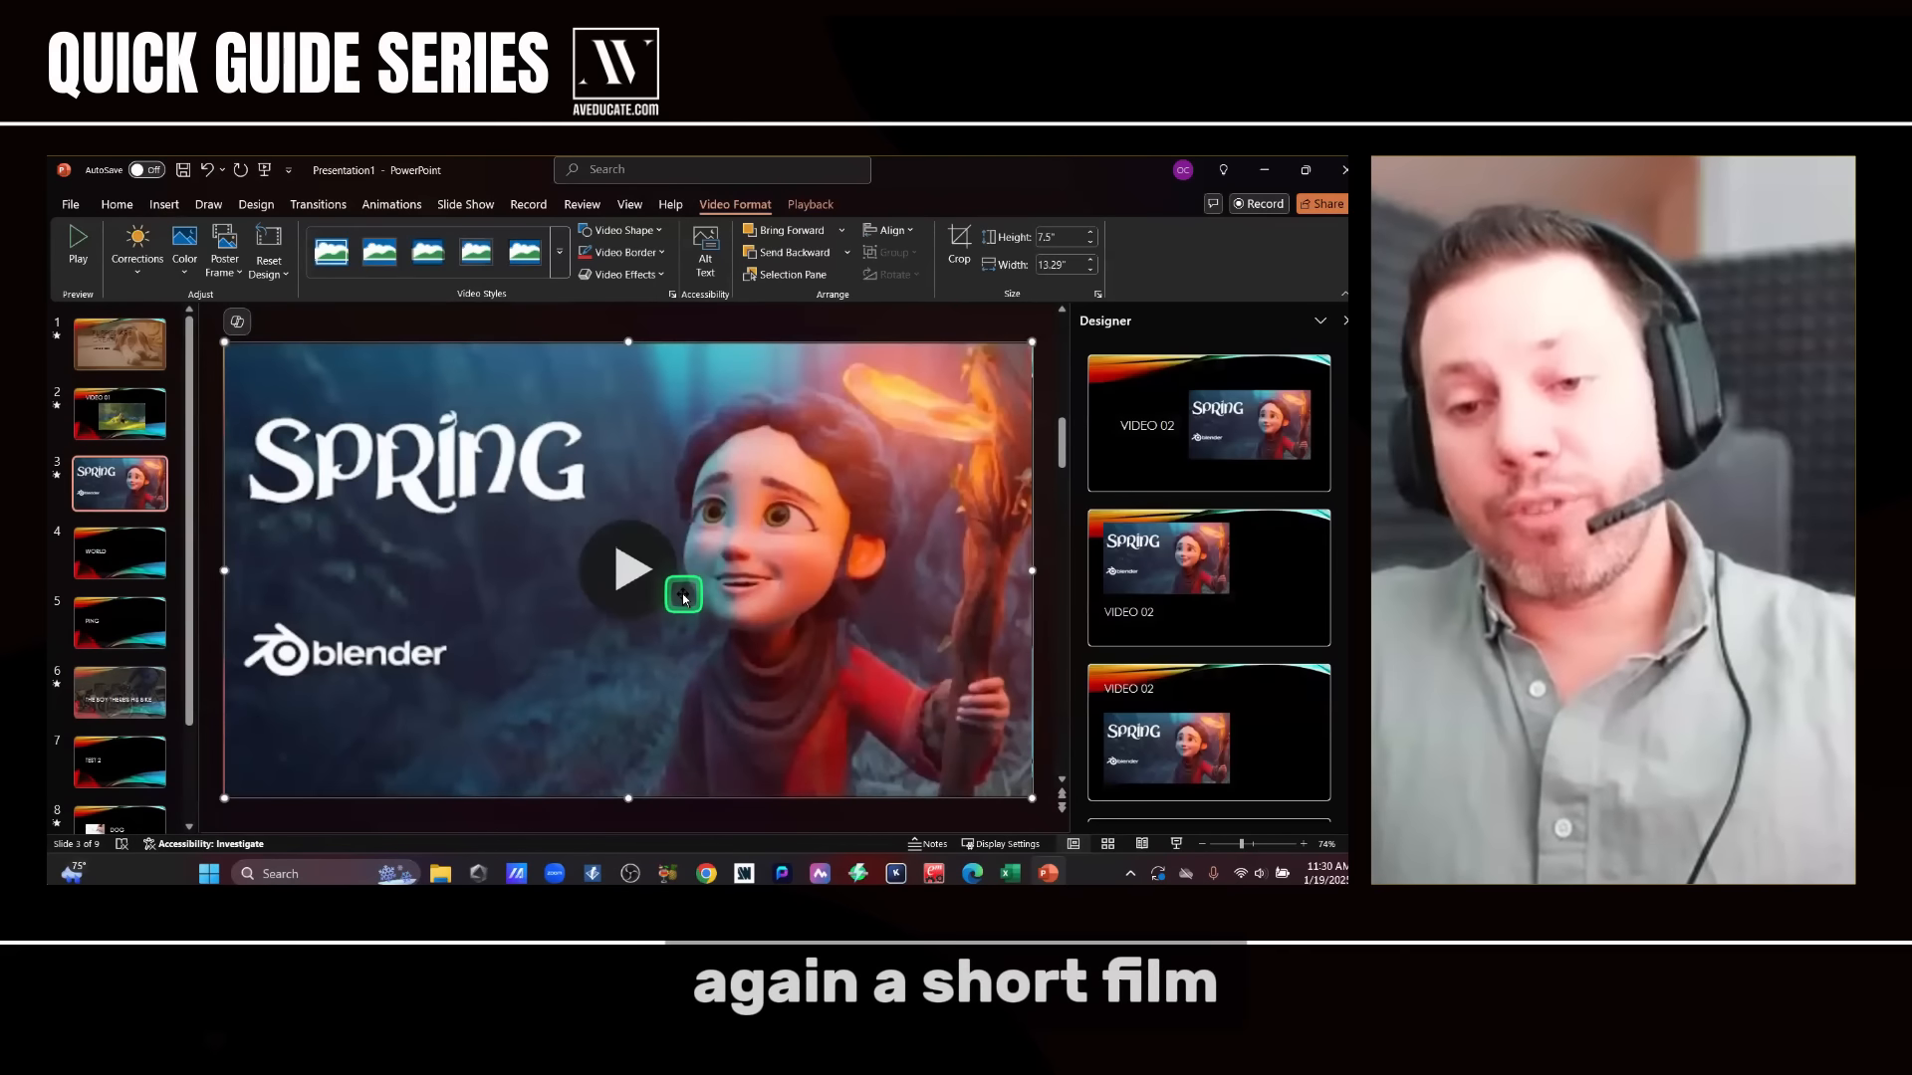
# - Shrink the Spring video to about 4.77" high by 8.46" wide, center it below the title, and show its playback options
pyautogui.moveTo(225, 342); pyautogui.dragTo(517, 509)
pyautogui.moveTo(672, 601); pyautogui.dragTo(527, 559)
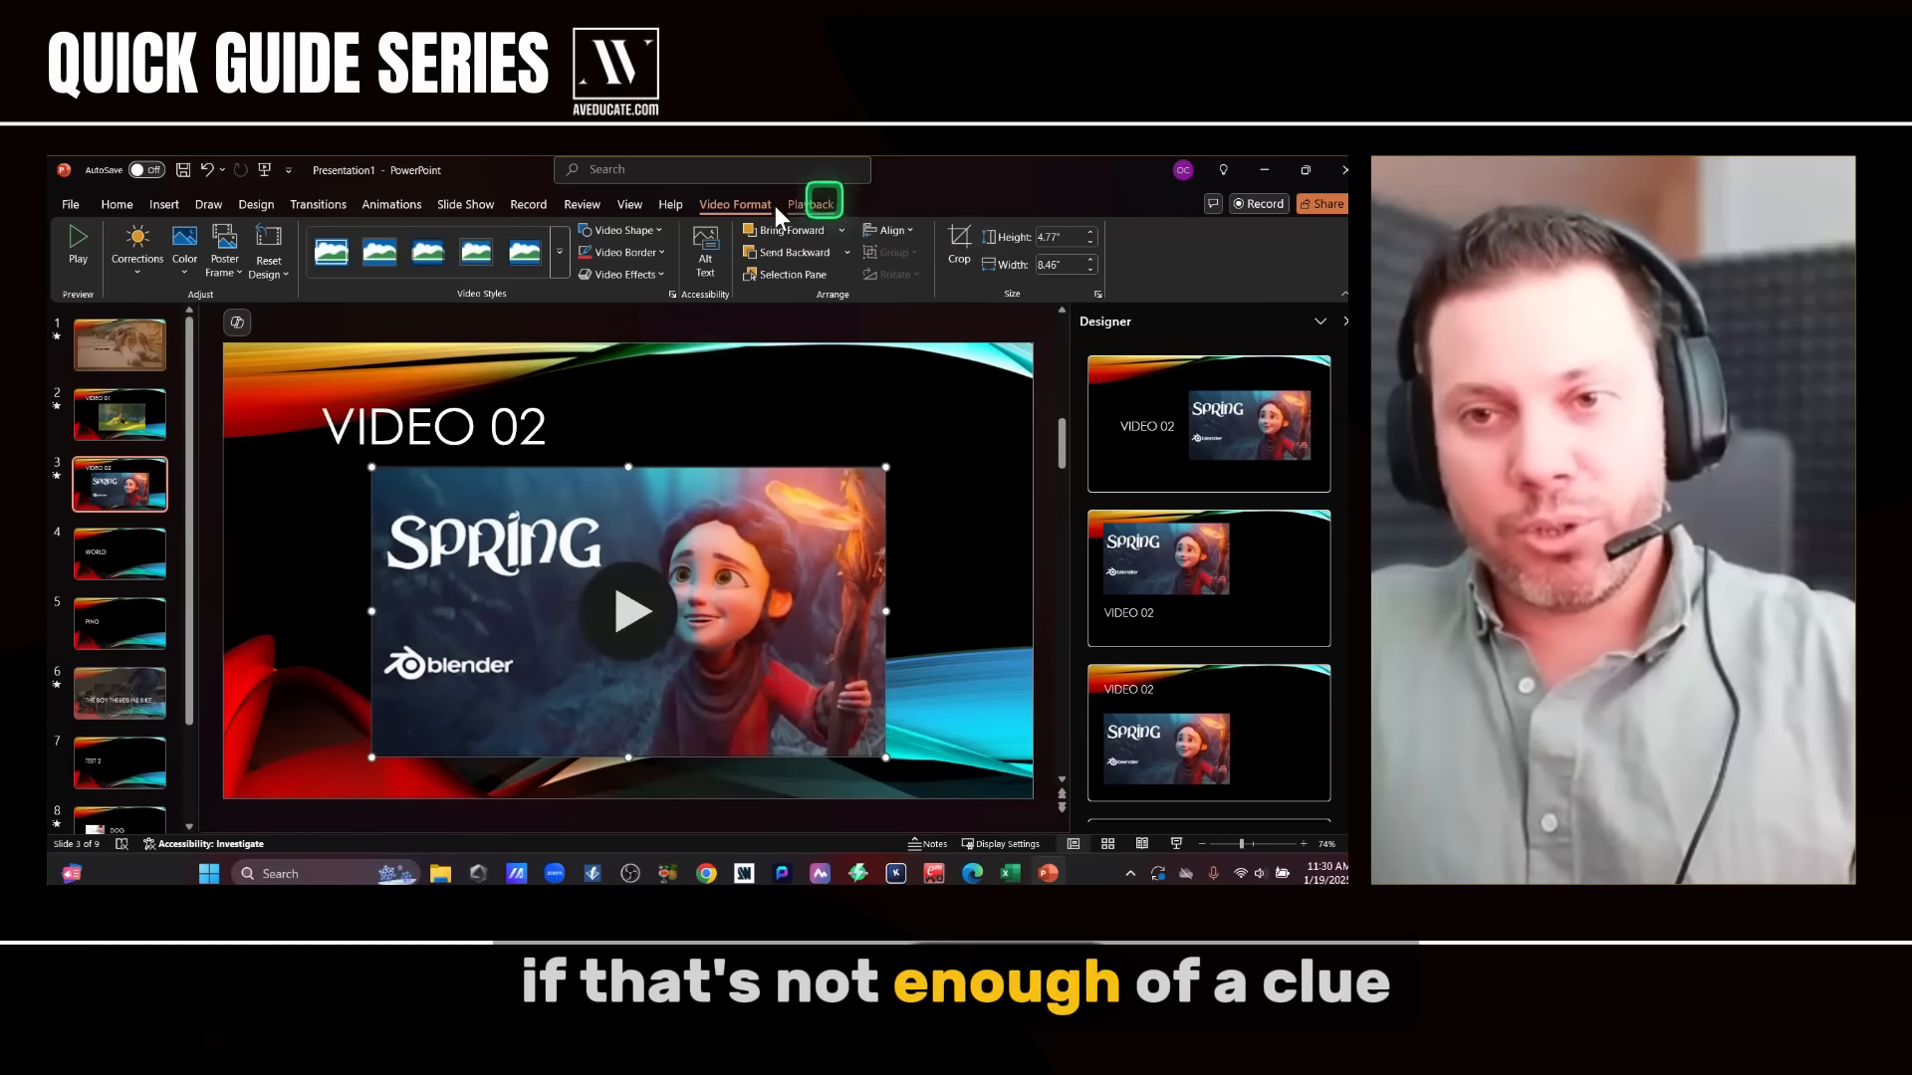
pyautogui.click(815, 207)
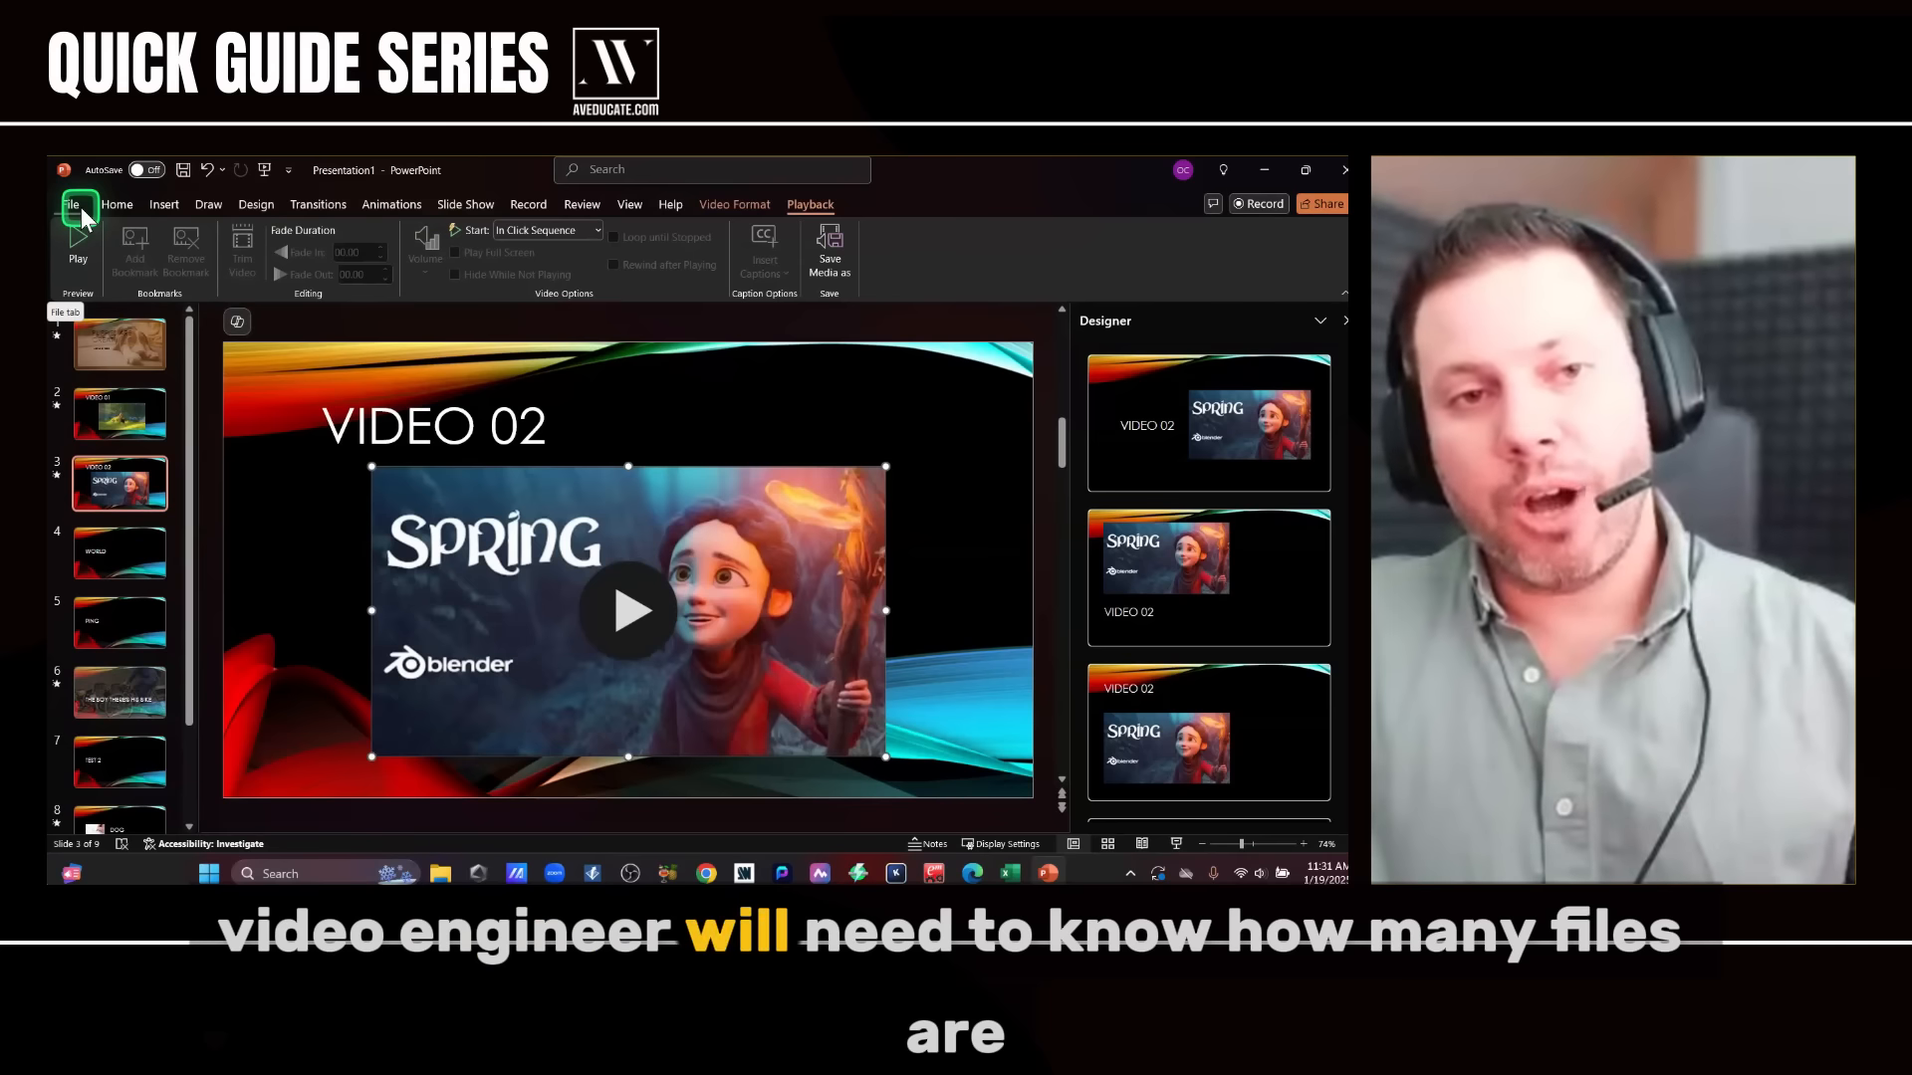
# - Page through the deck from slide 1 to slide 8 to check which slides contain videos
pyautogui.click(82, 211)
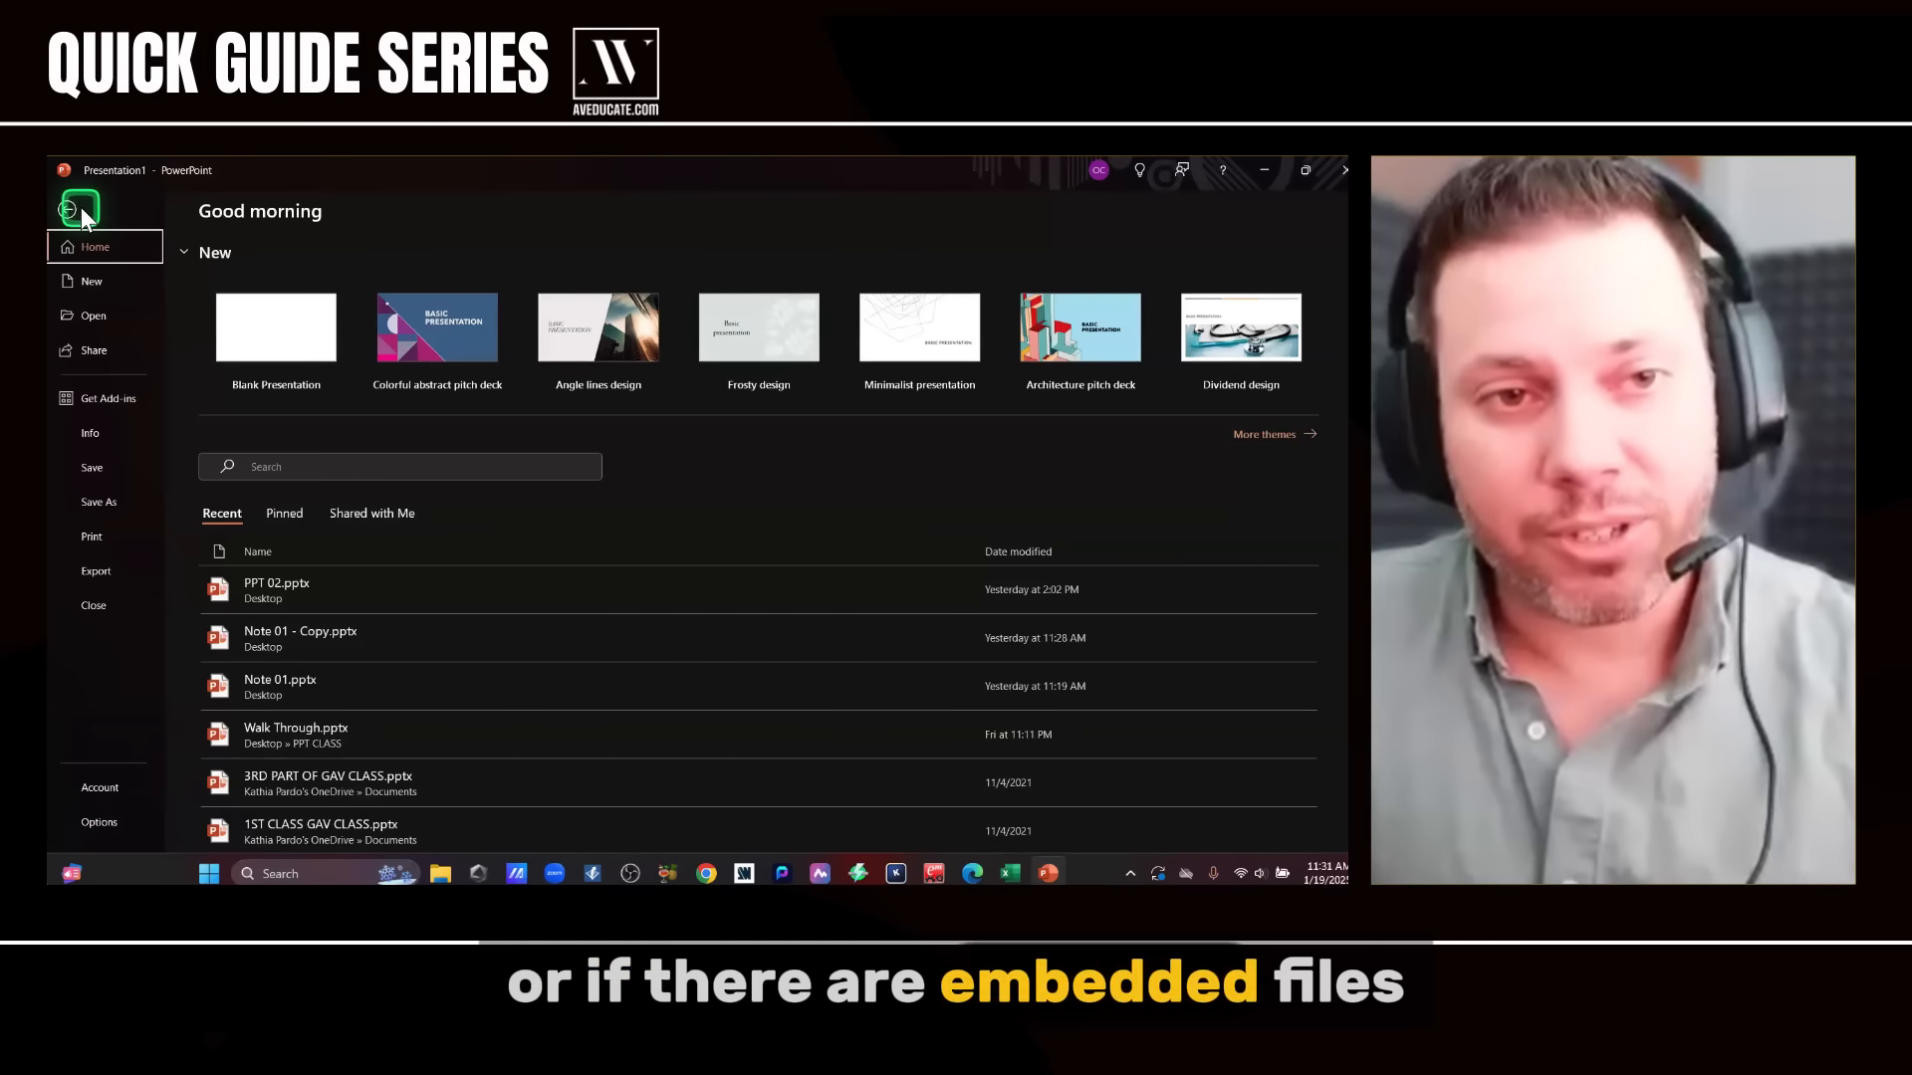
pyautogui.click(71, 209)
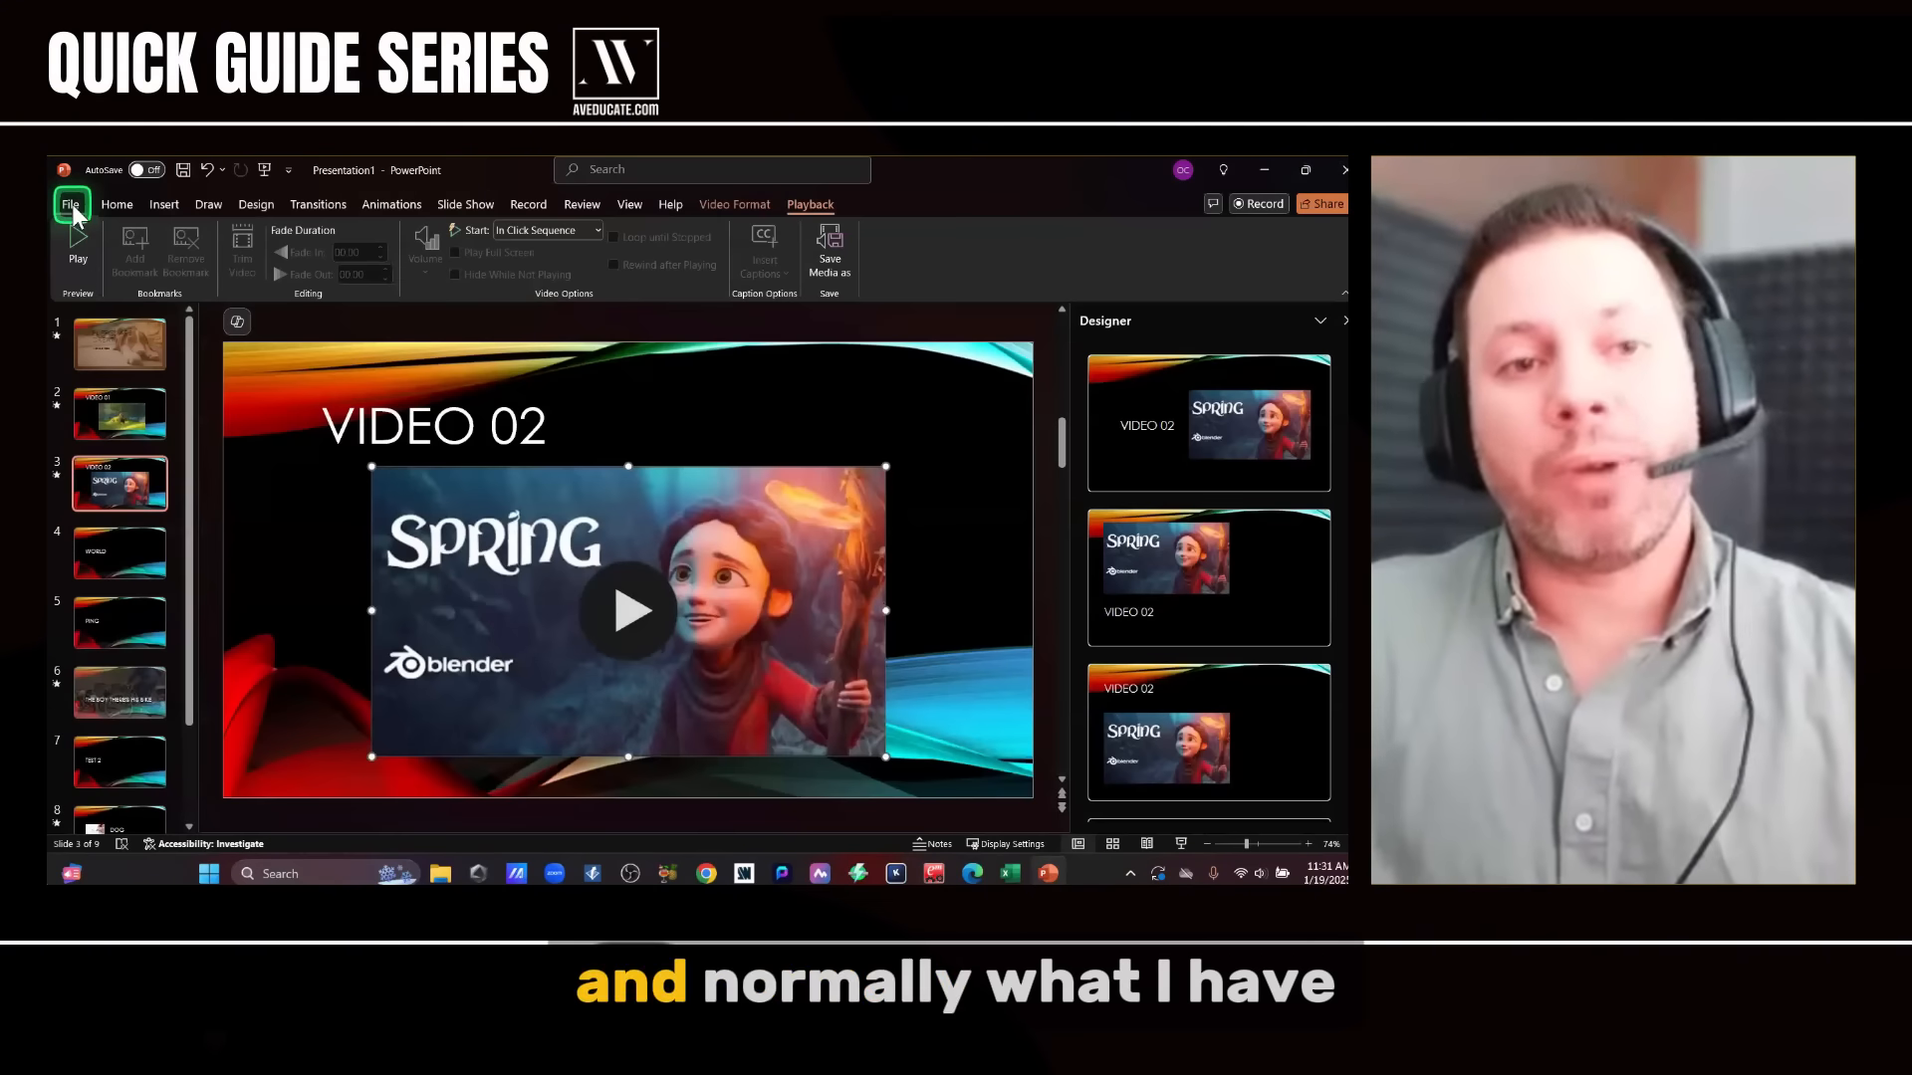
pyautogui.click(185, 403)
pyautogui.click(142, 361)
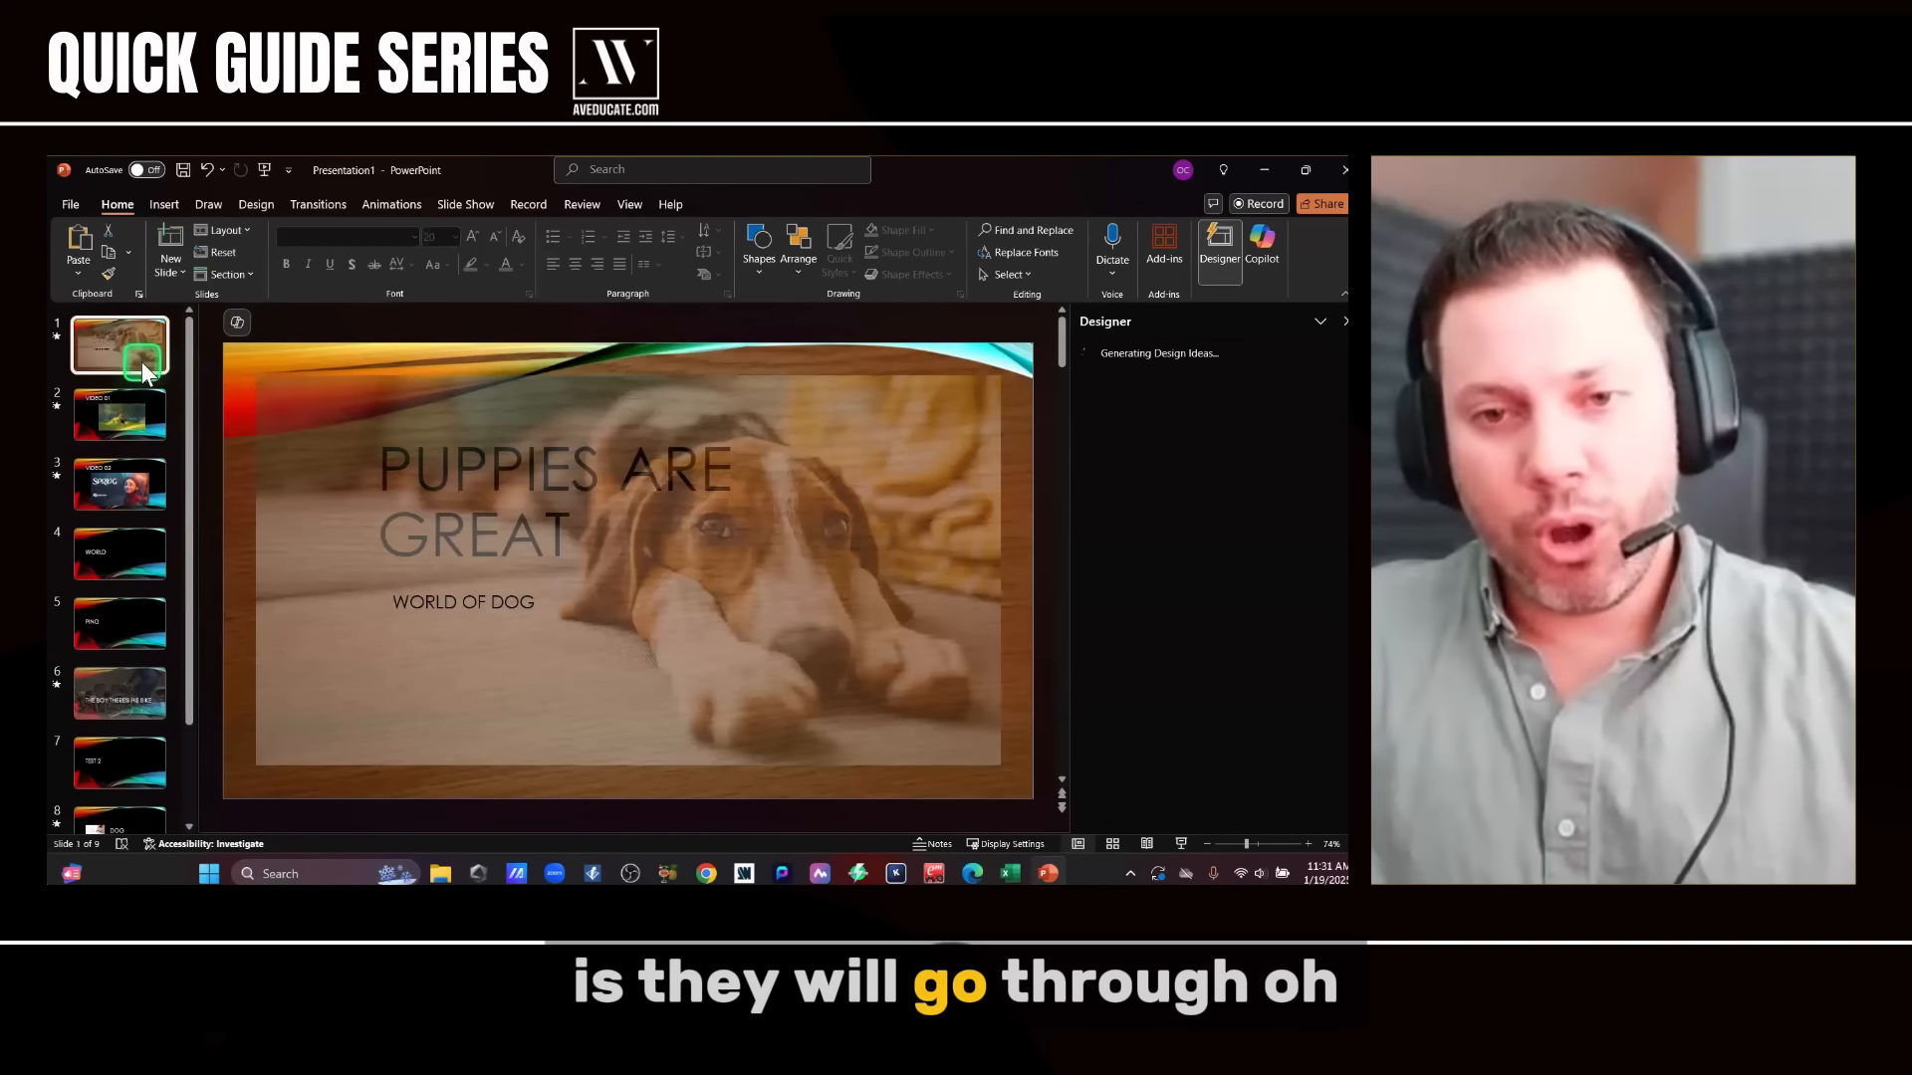
pyautogui.press('Down')
pyautogui.press('Down')
pyautogui.press('Down')
pyautogui.press('Down')
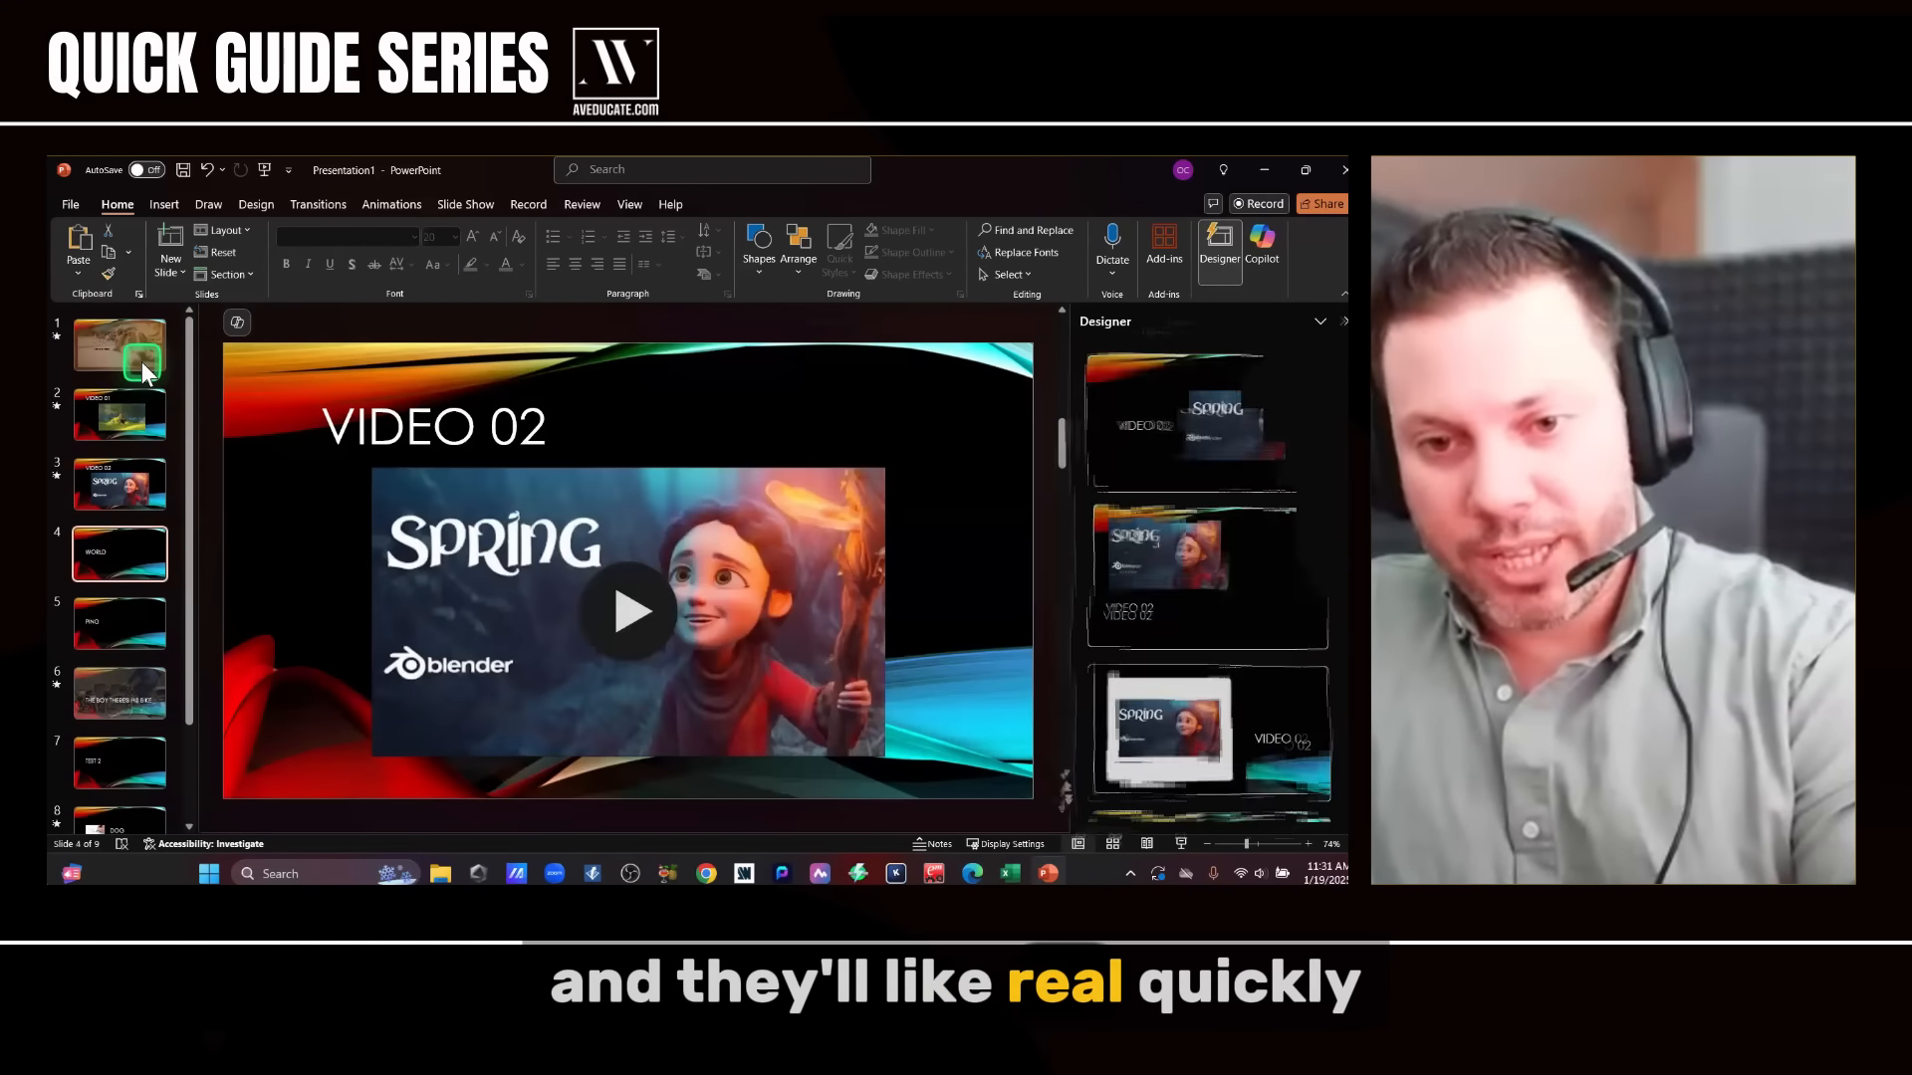
pyautogui.press('Down')
pyautogui.press('Down')
pyautogui.press('Down')
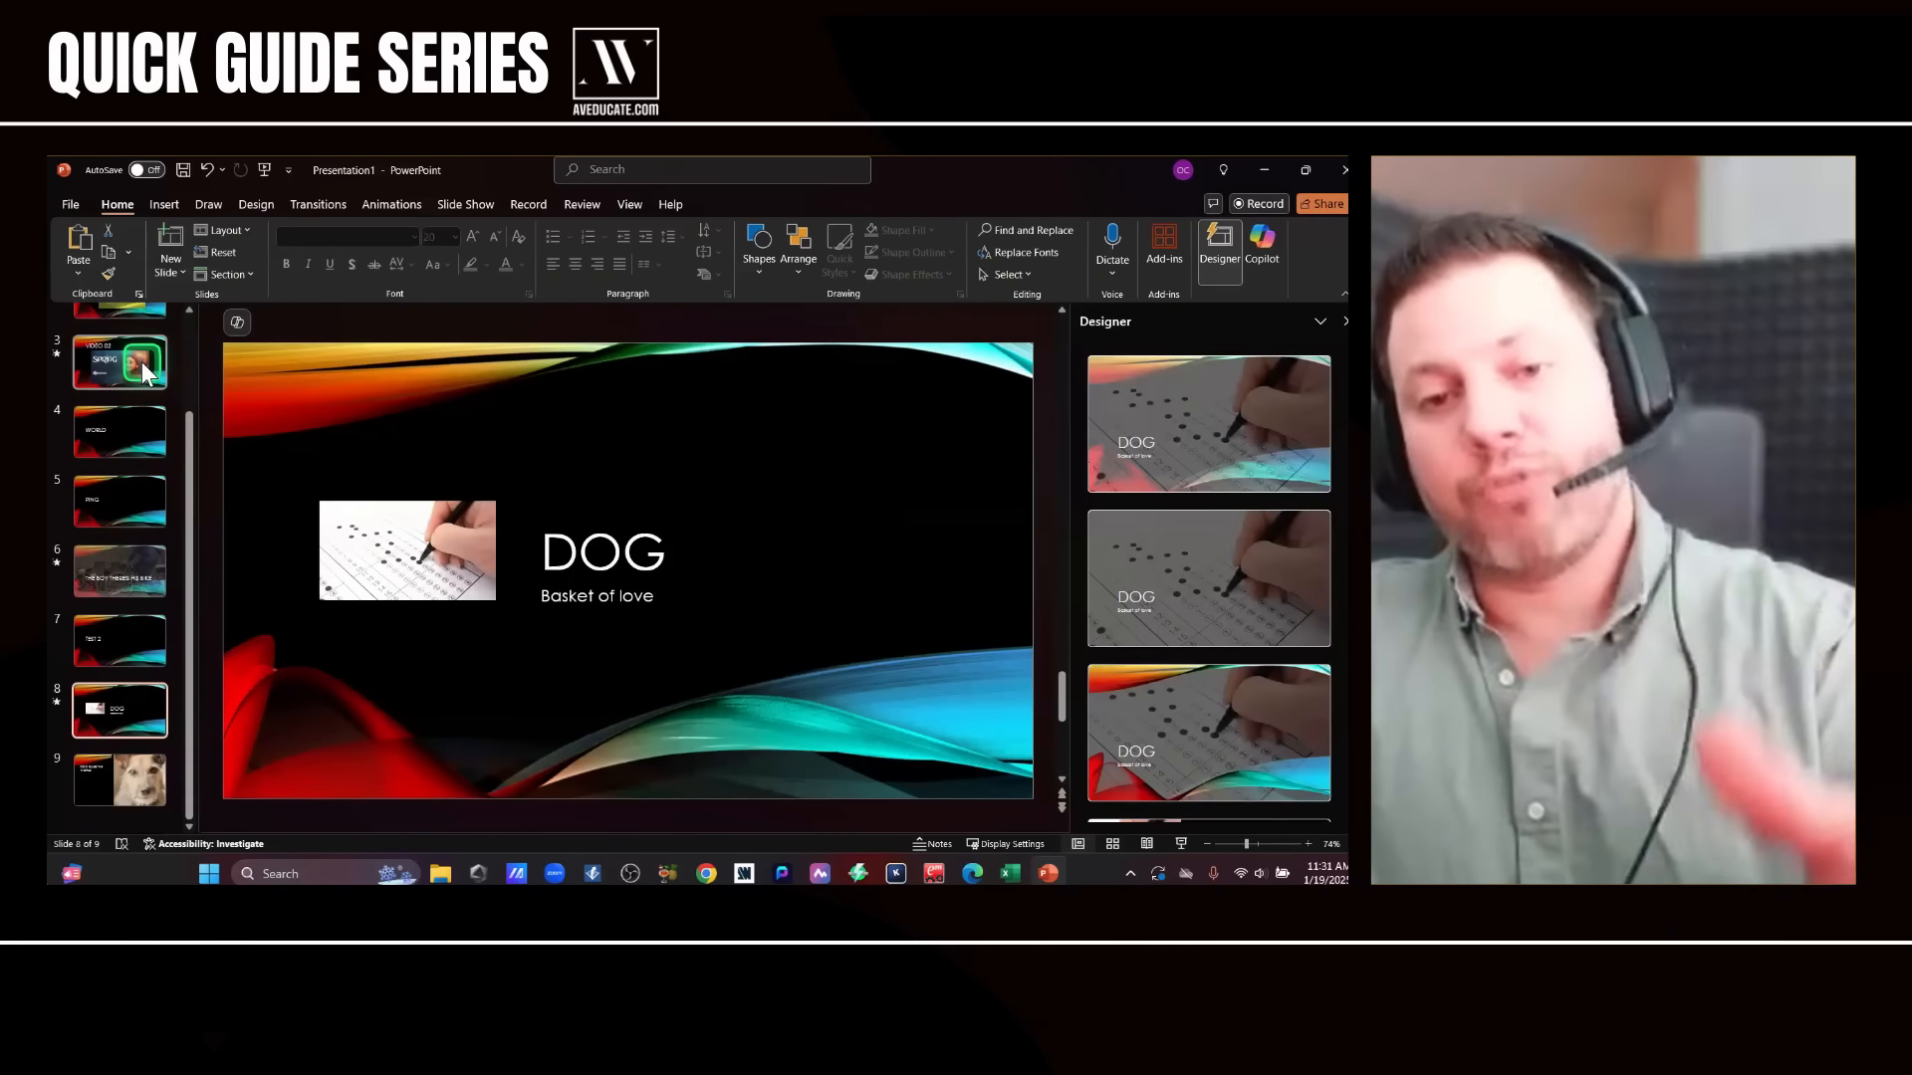
# - Show all of the presentation's properties to check its multimedia clip count, and return to the slides
pyautogui.click(65, 203)
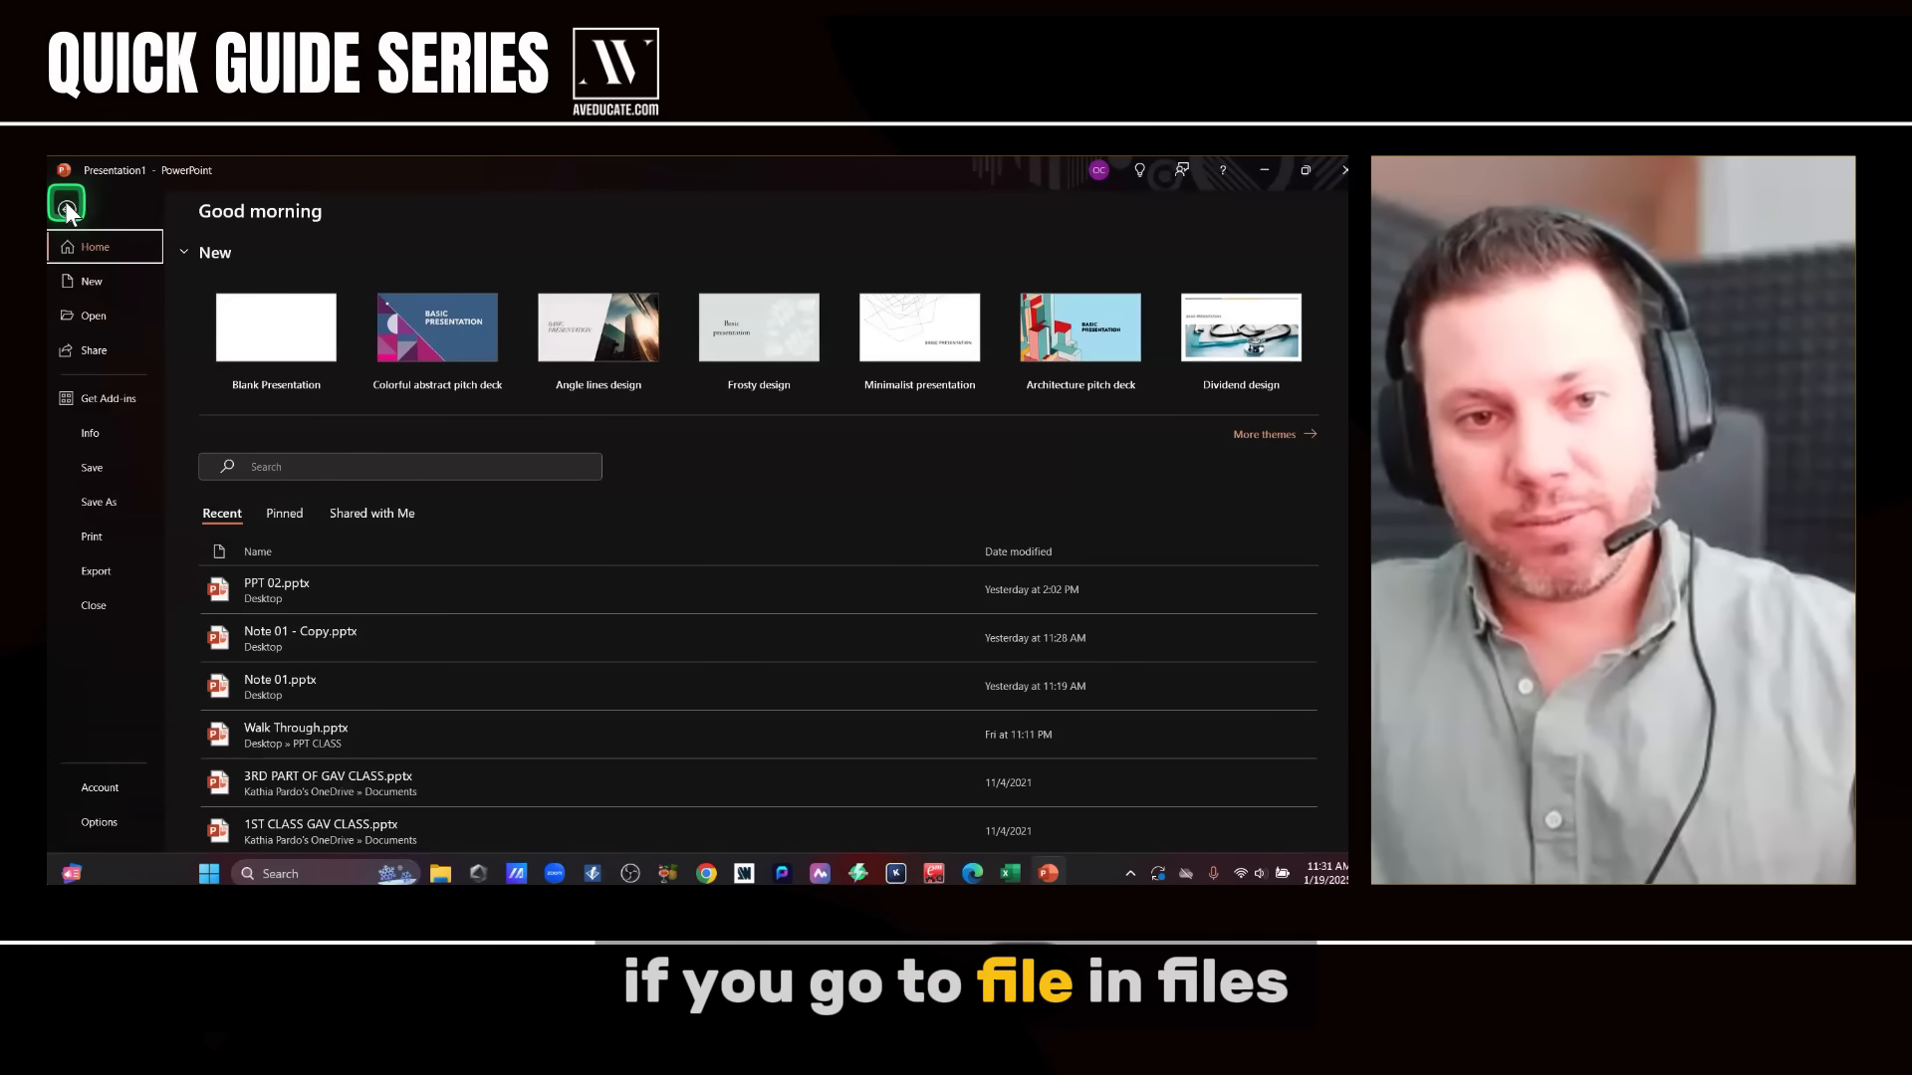
pyautogui.click(89, 434)
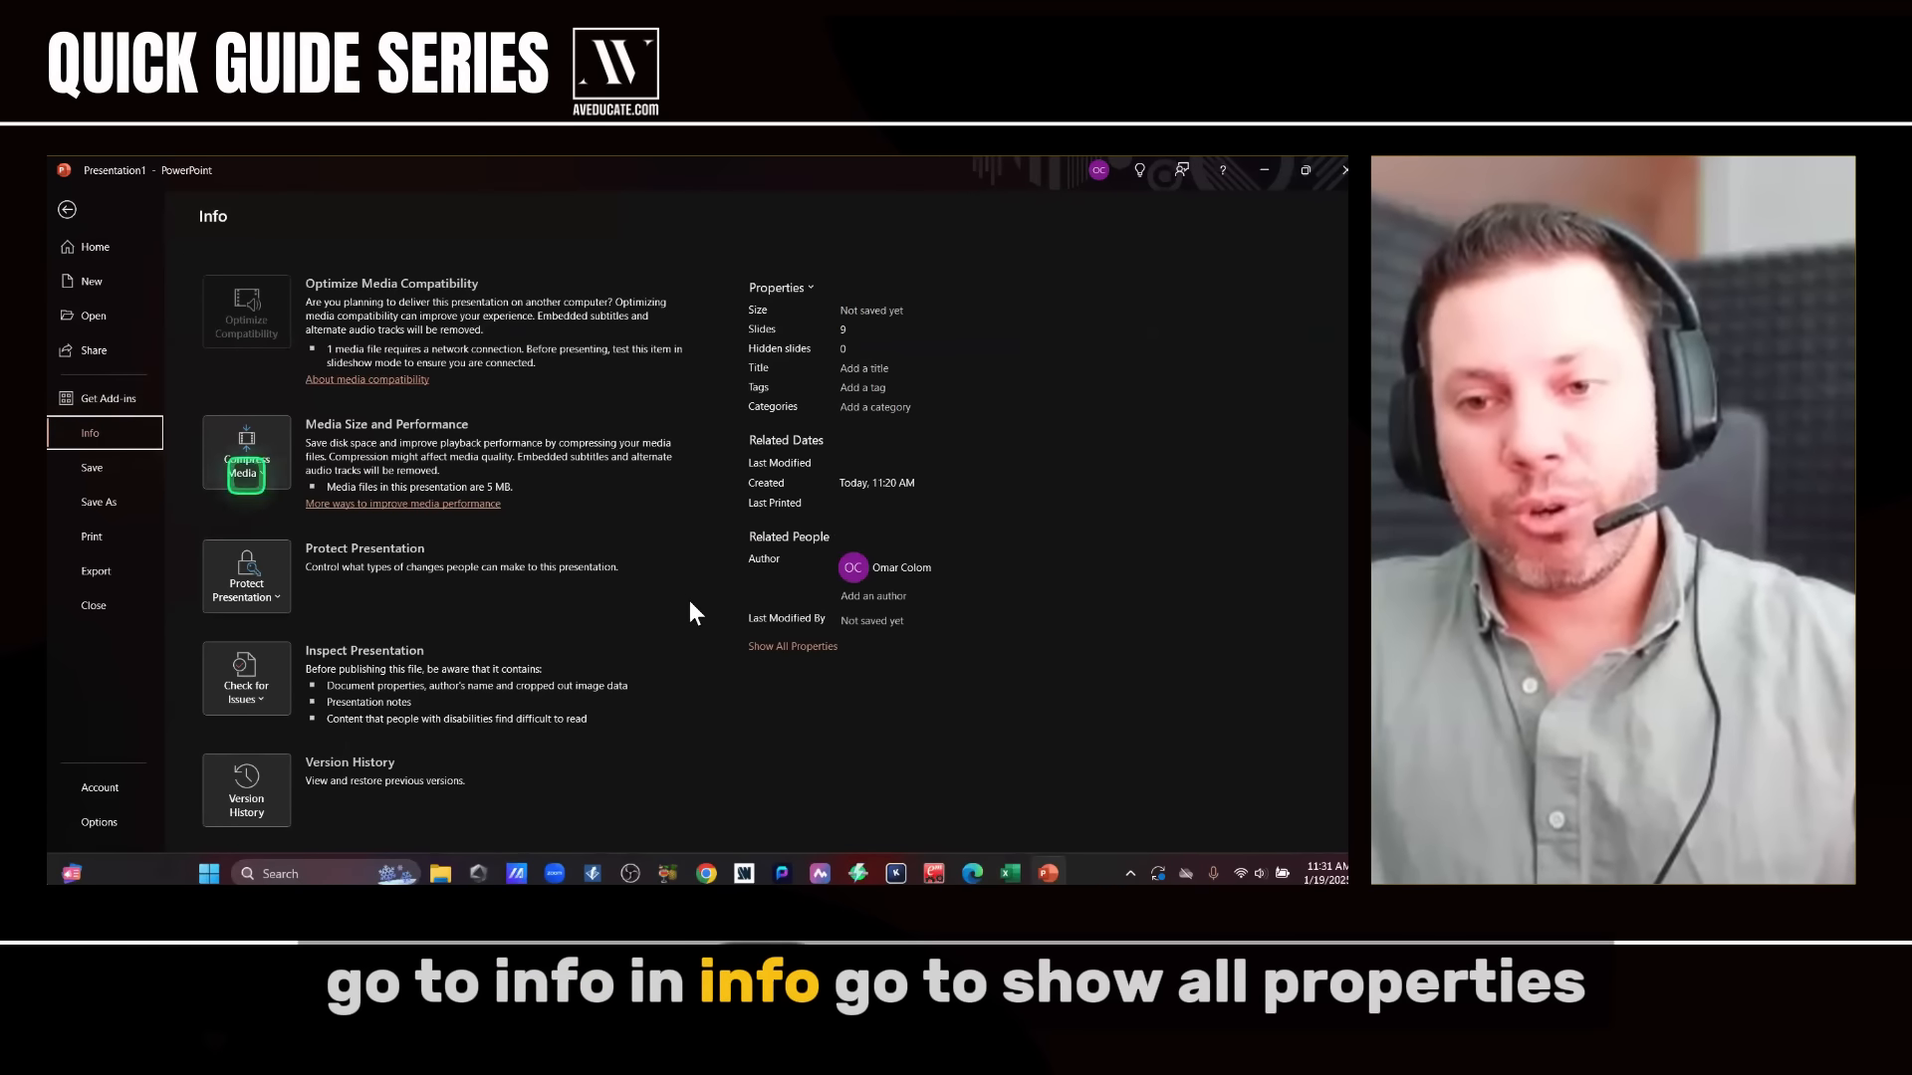
pyautogui.click(808, 646)
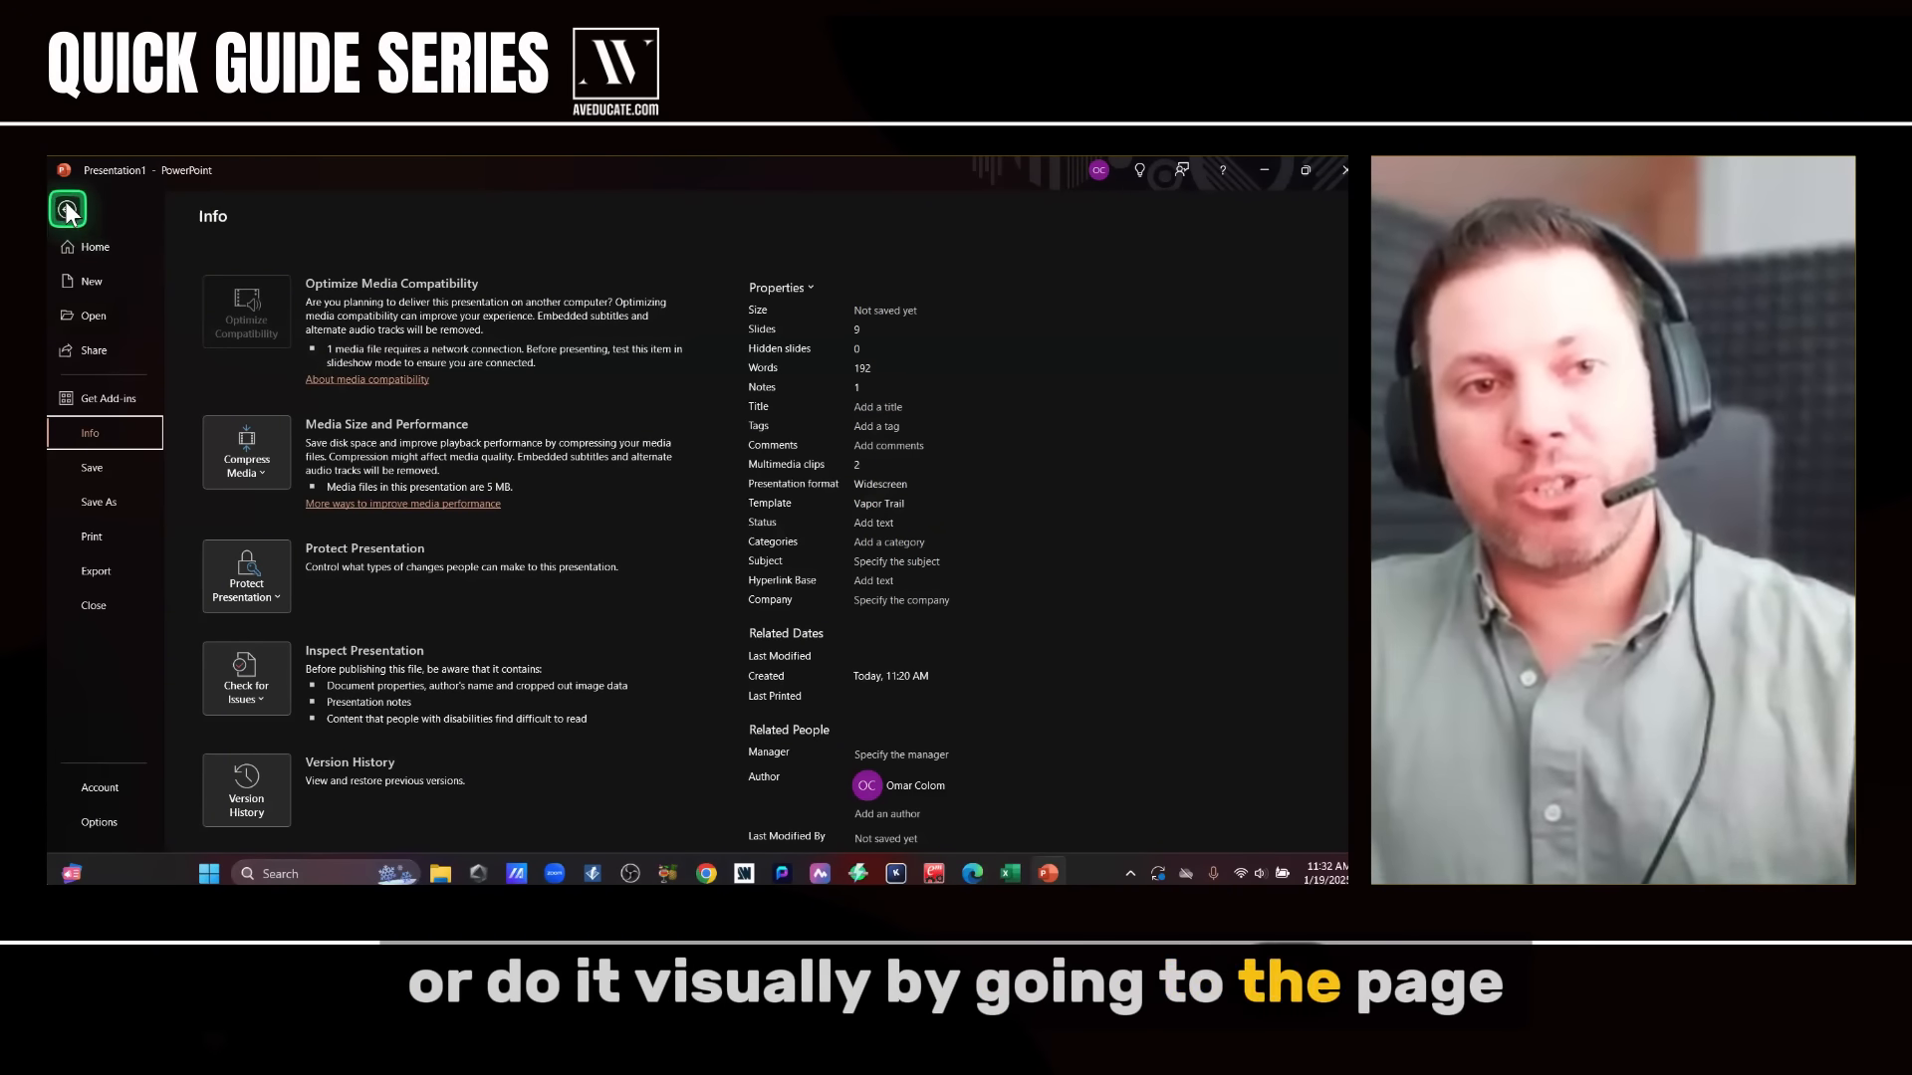
pyautogui.click(67, 208)
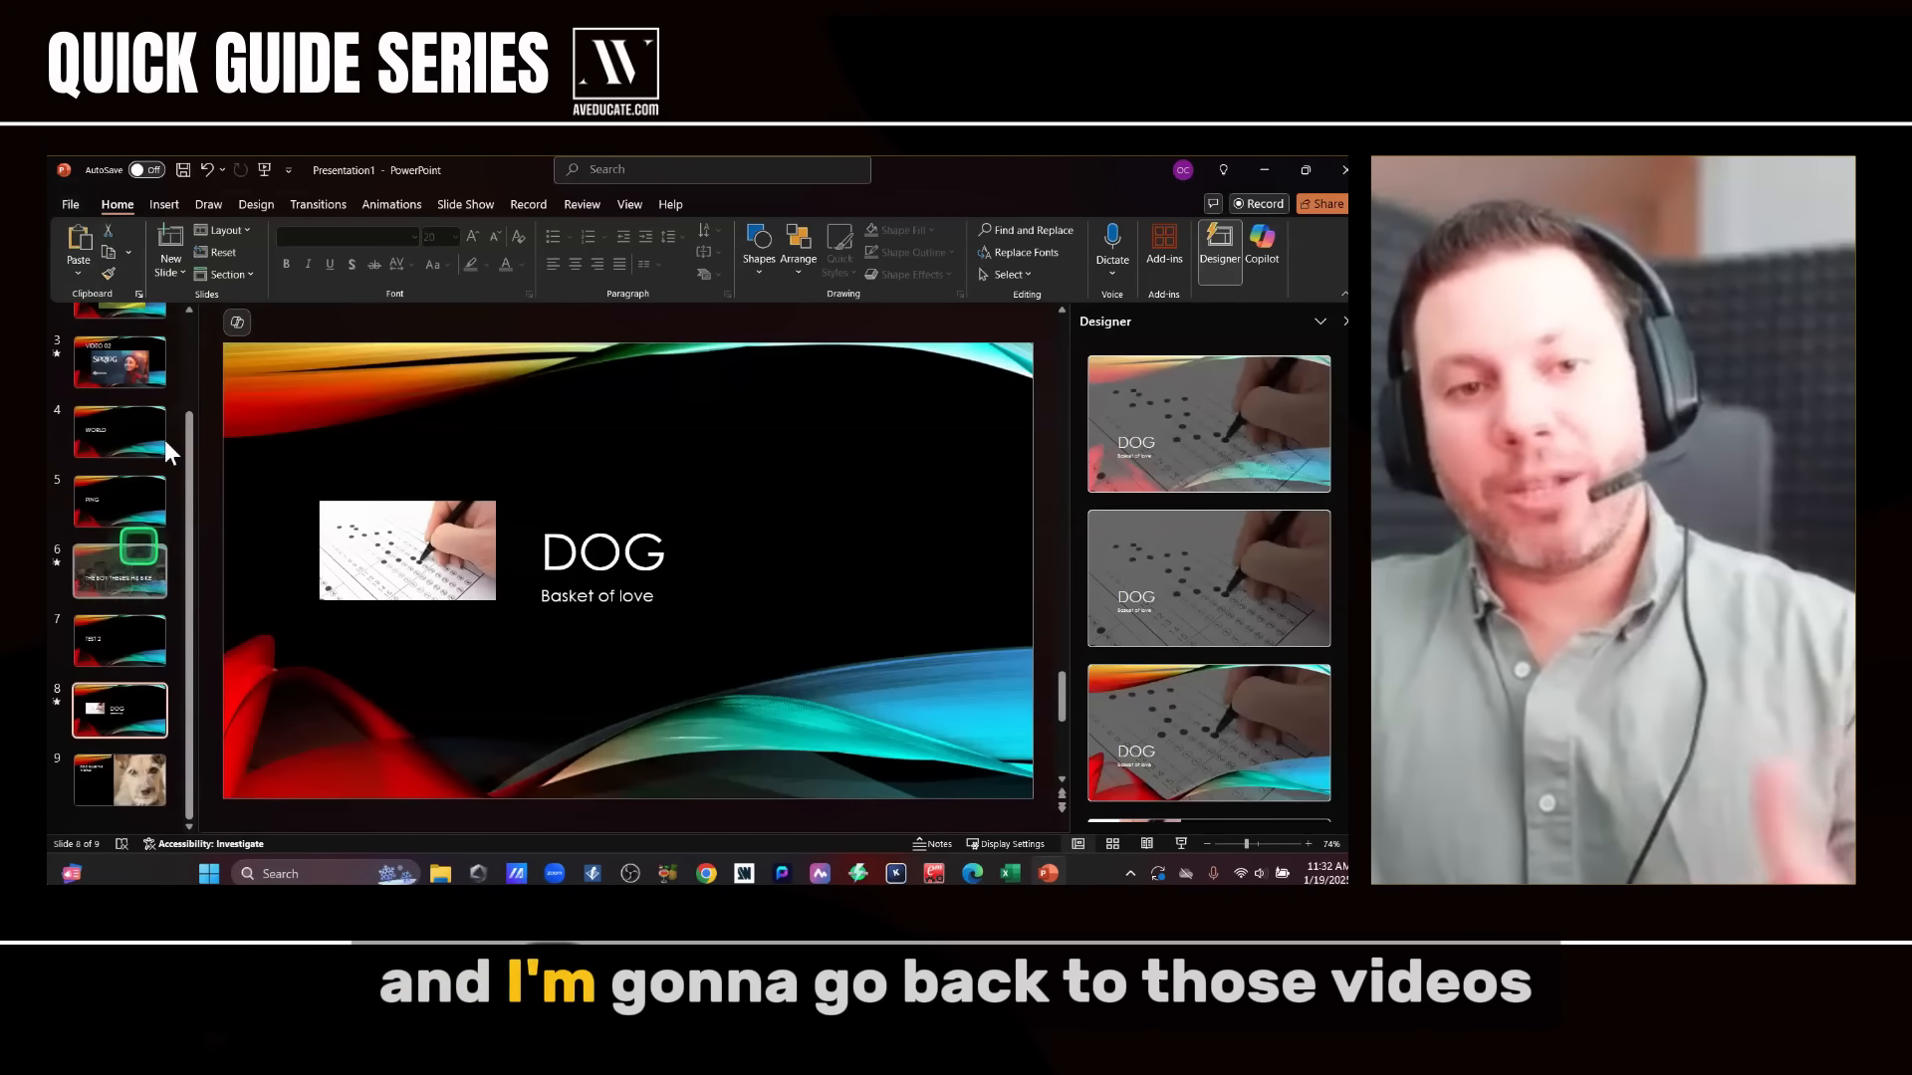
# - Bring up the Save Media As dialog for the embedded video on slide 2 and close it without saving
pyautogui.scroll(1, 155, 405)
pyautogui.click(159, 388)
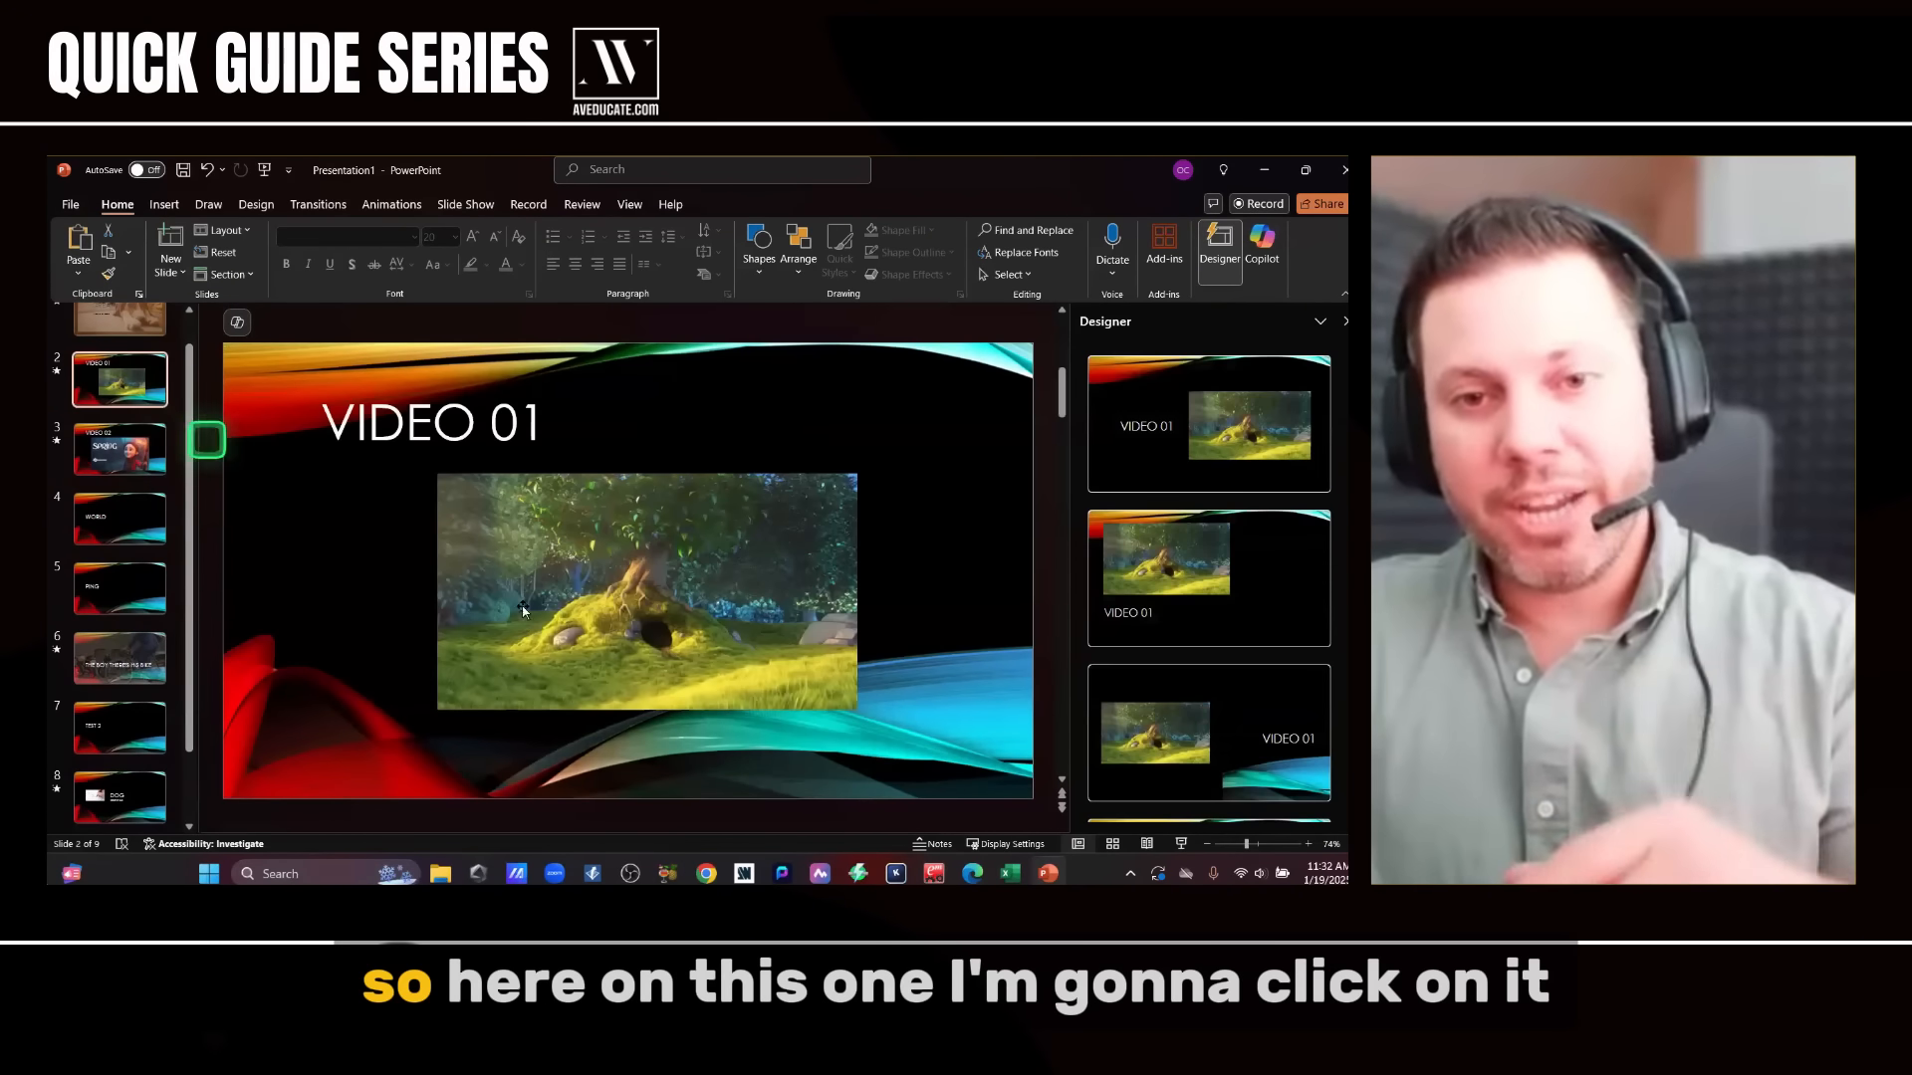
pyautogui.click(538, 609)
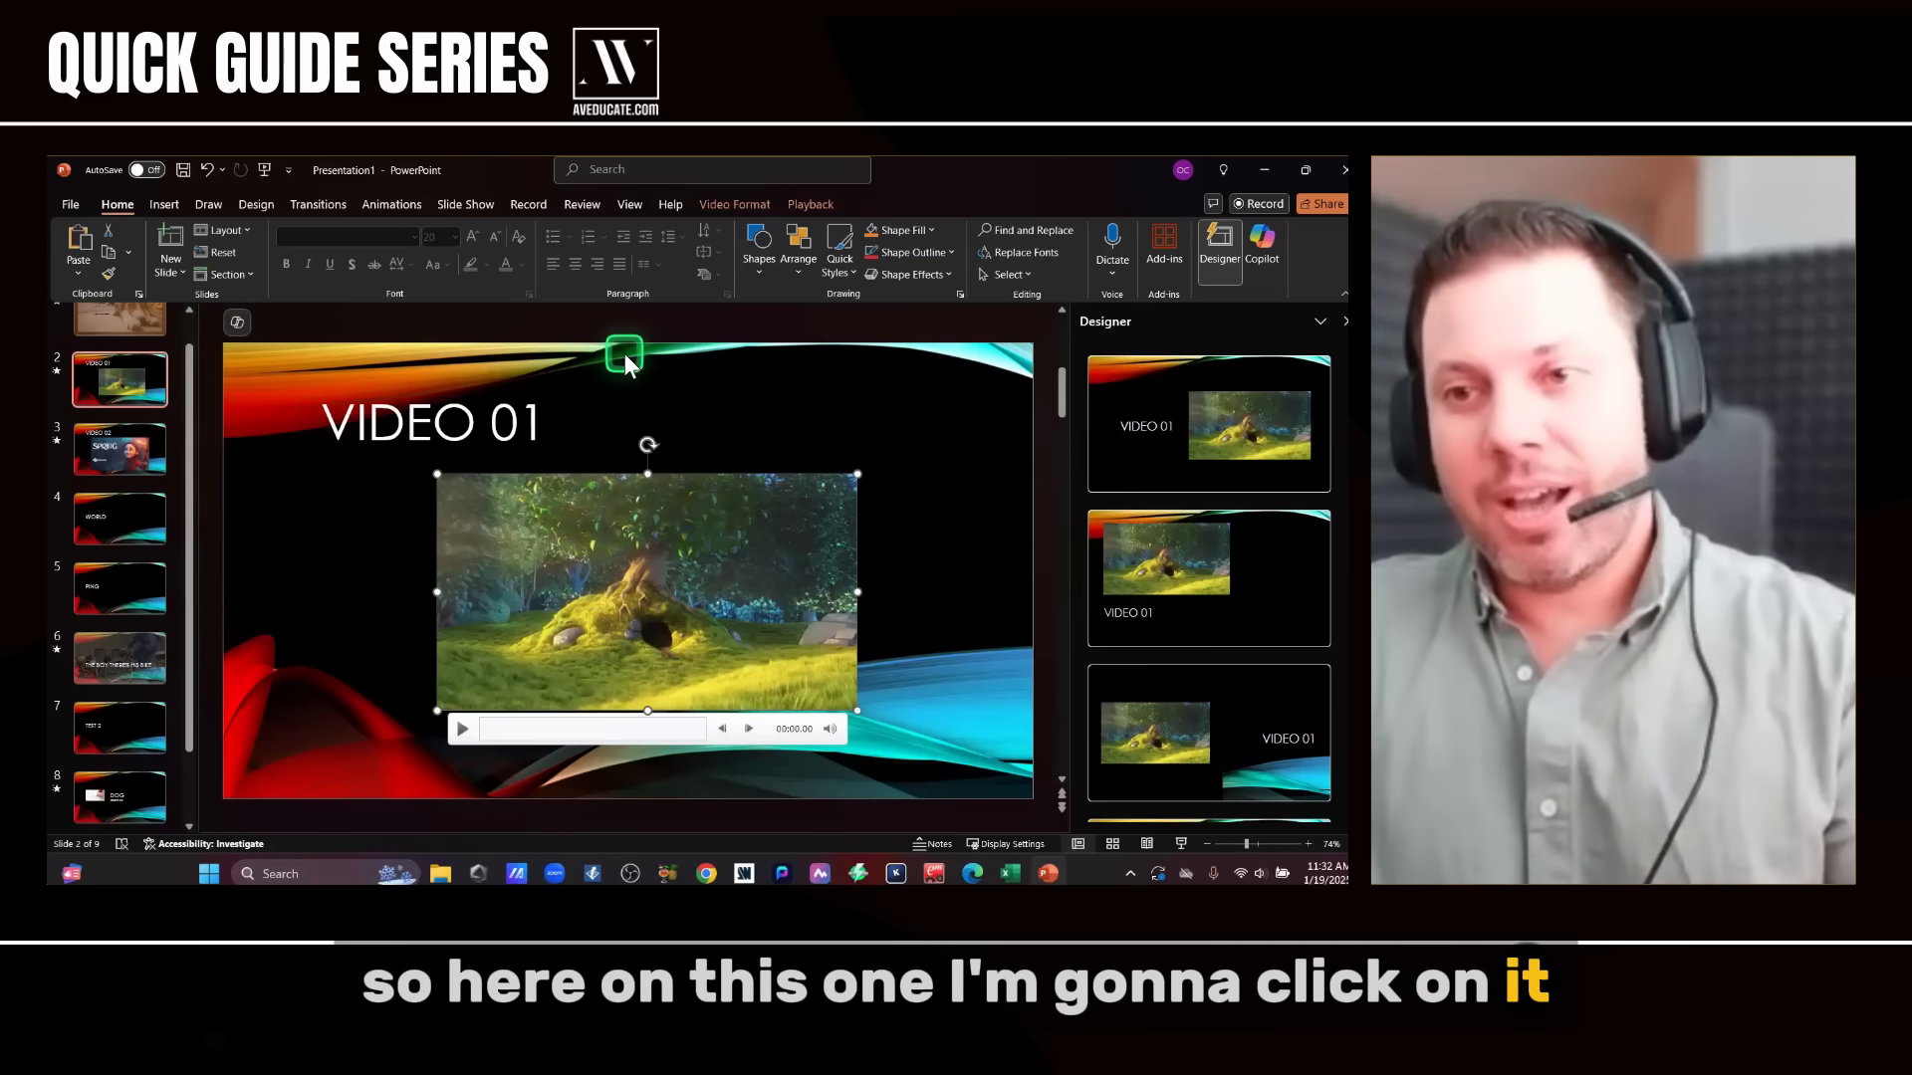
pyautogui.click(808, 207)
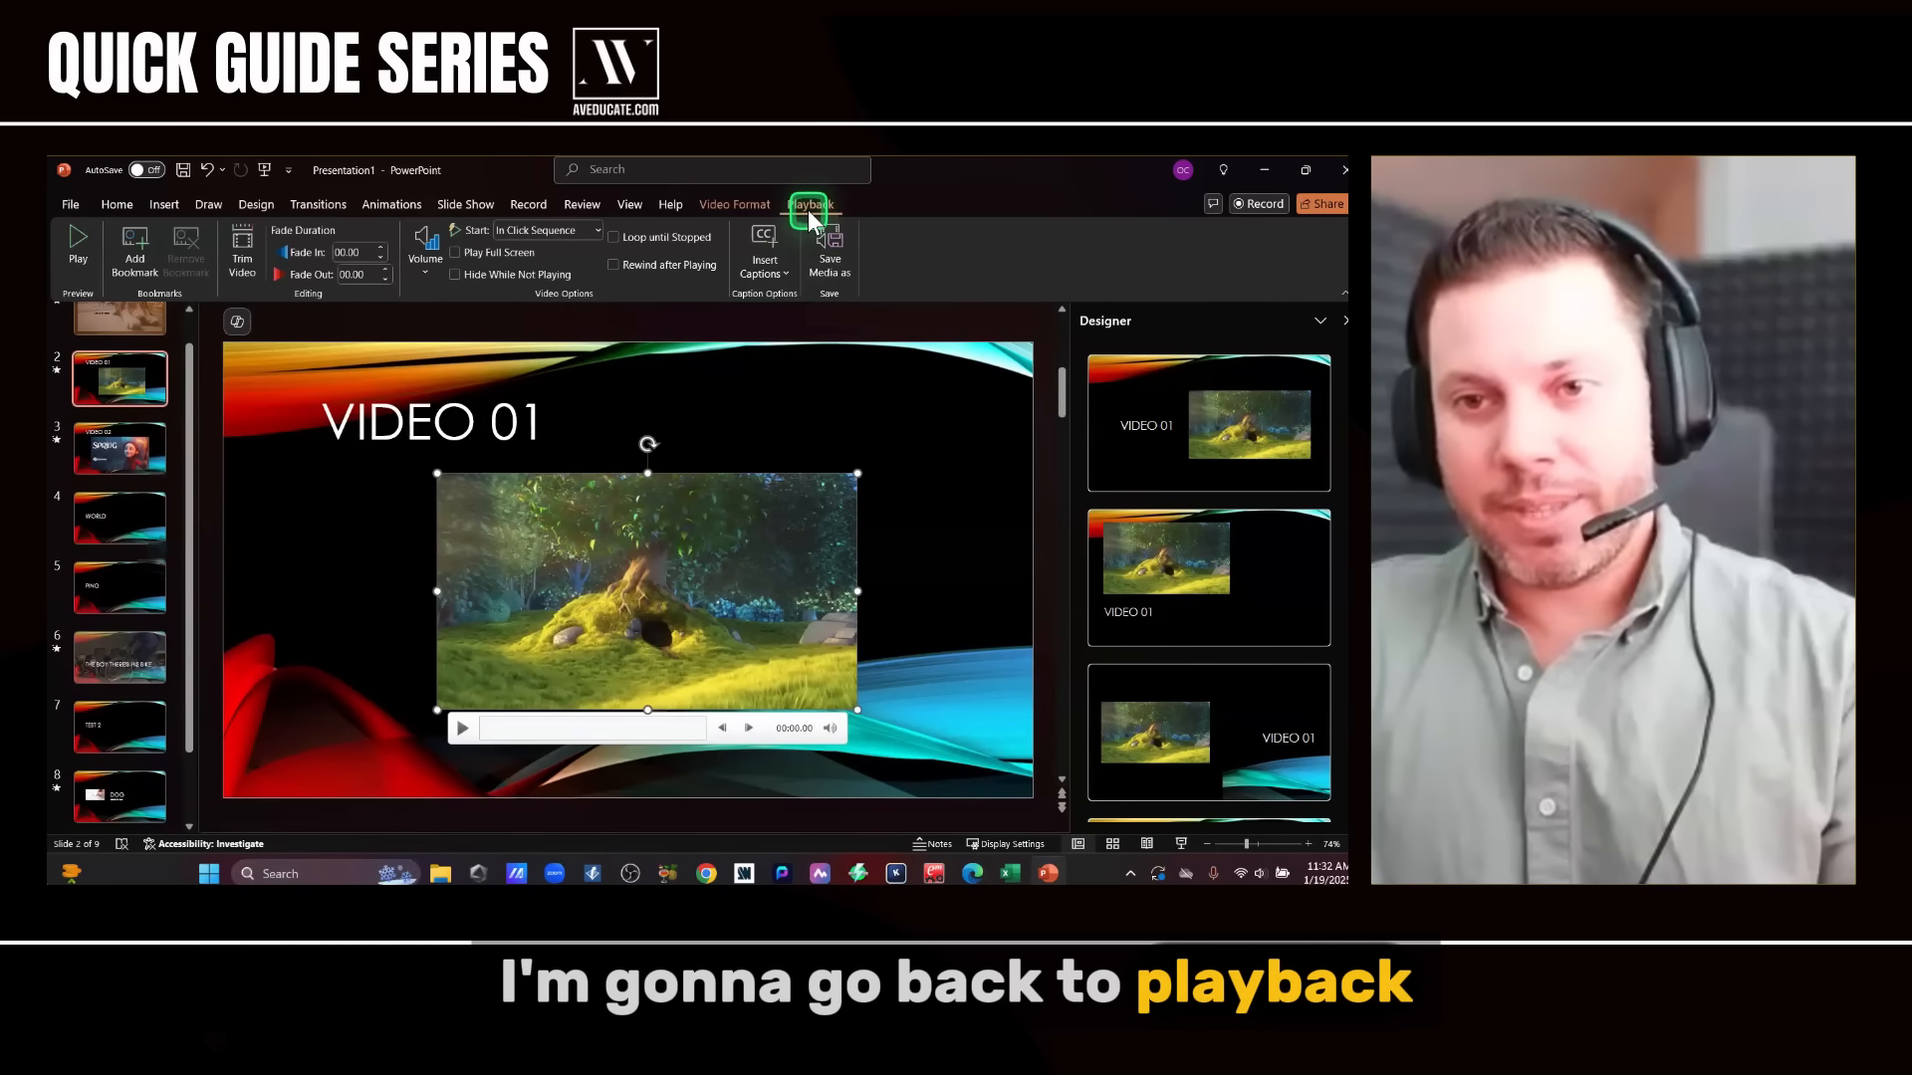
pyautogui.click(833, 271)
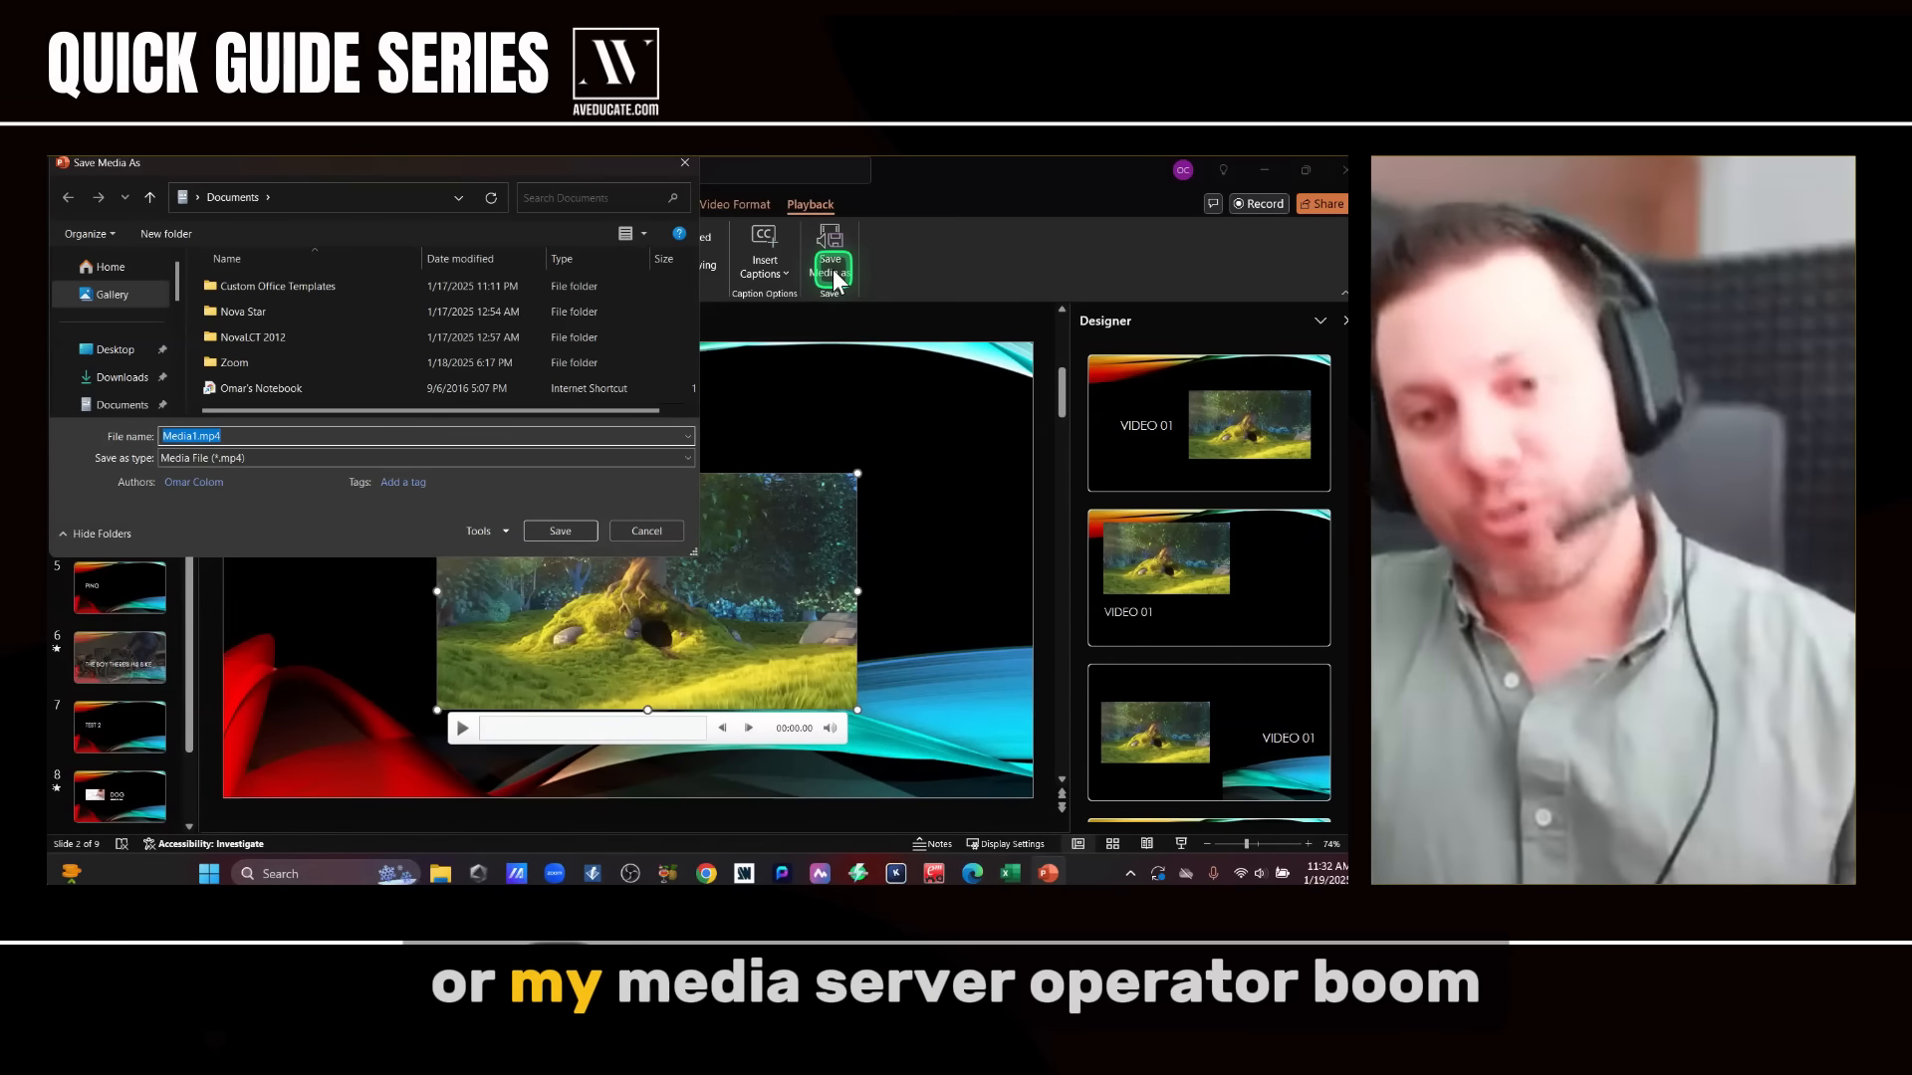
pyautogui.click(649, 531)
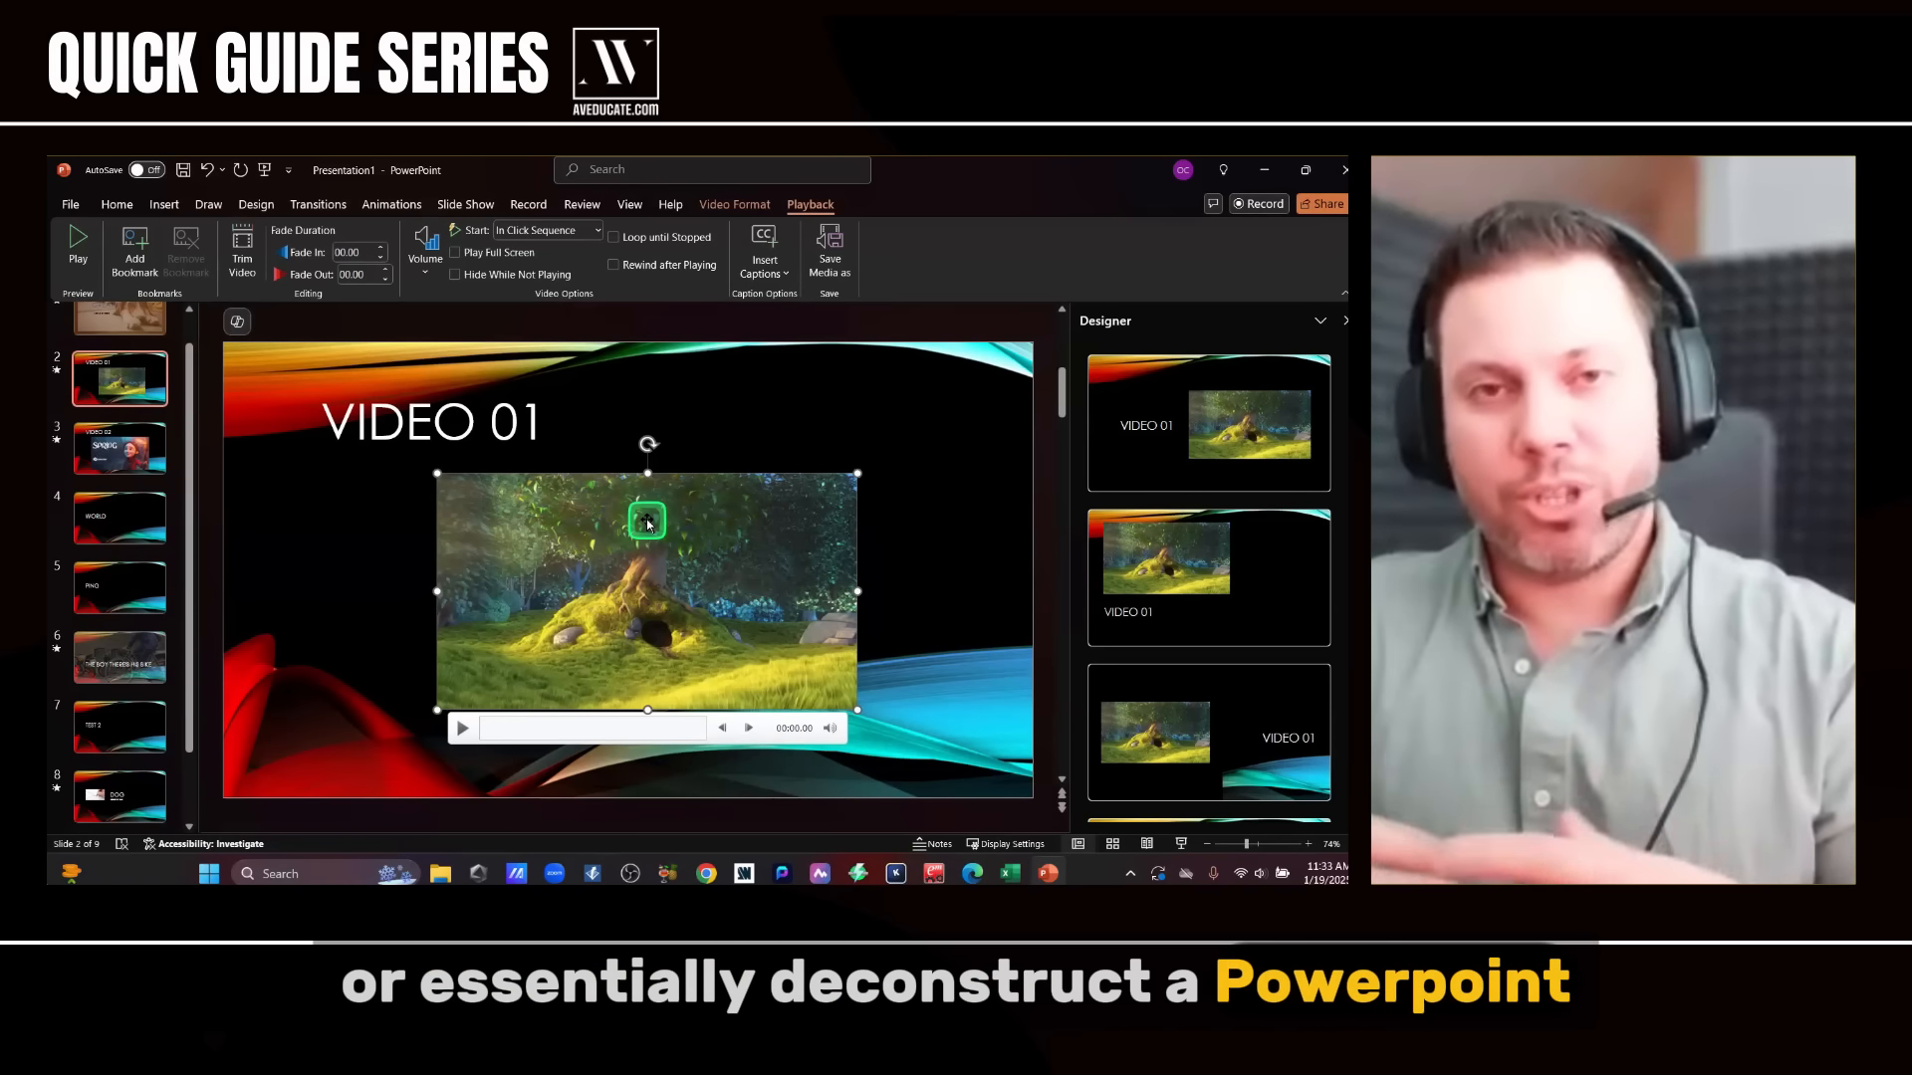
# - Try to save the online Spring video on slide 3 as a media file, and leave the video selected
pyautogui.click(92, 450)
pyautogui.click(487, 617)
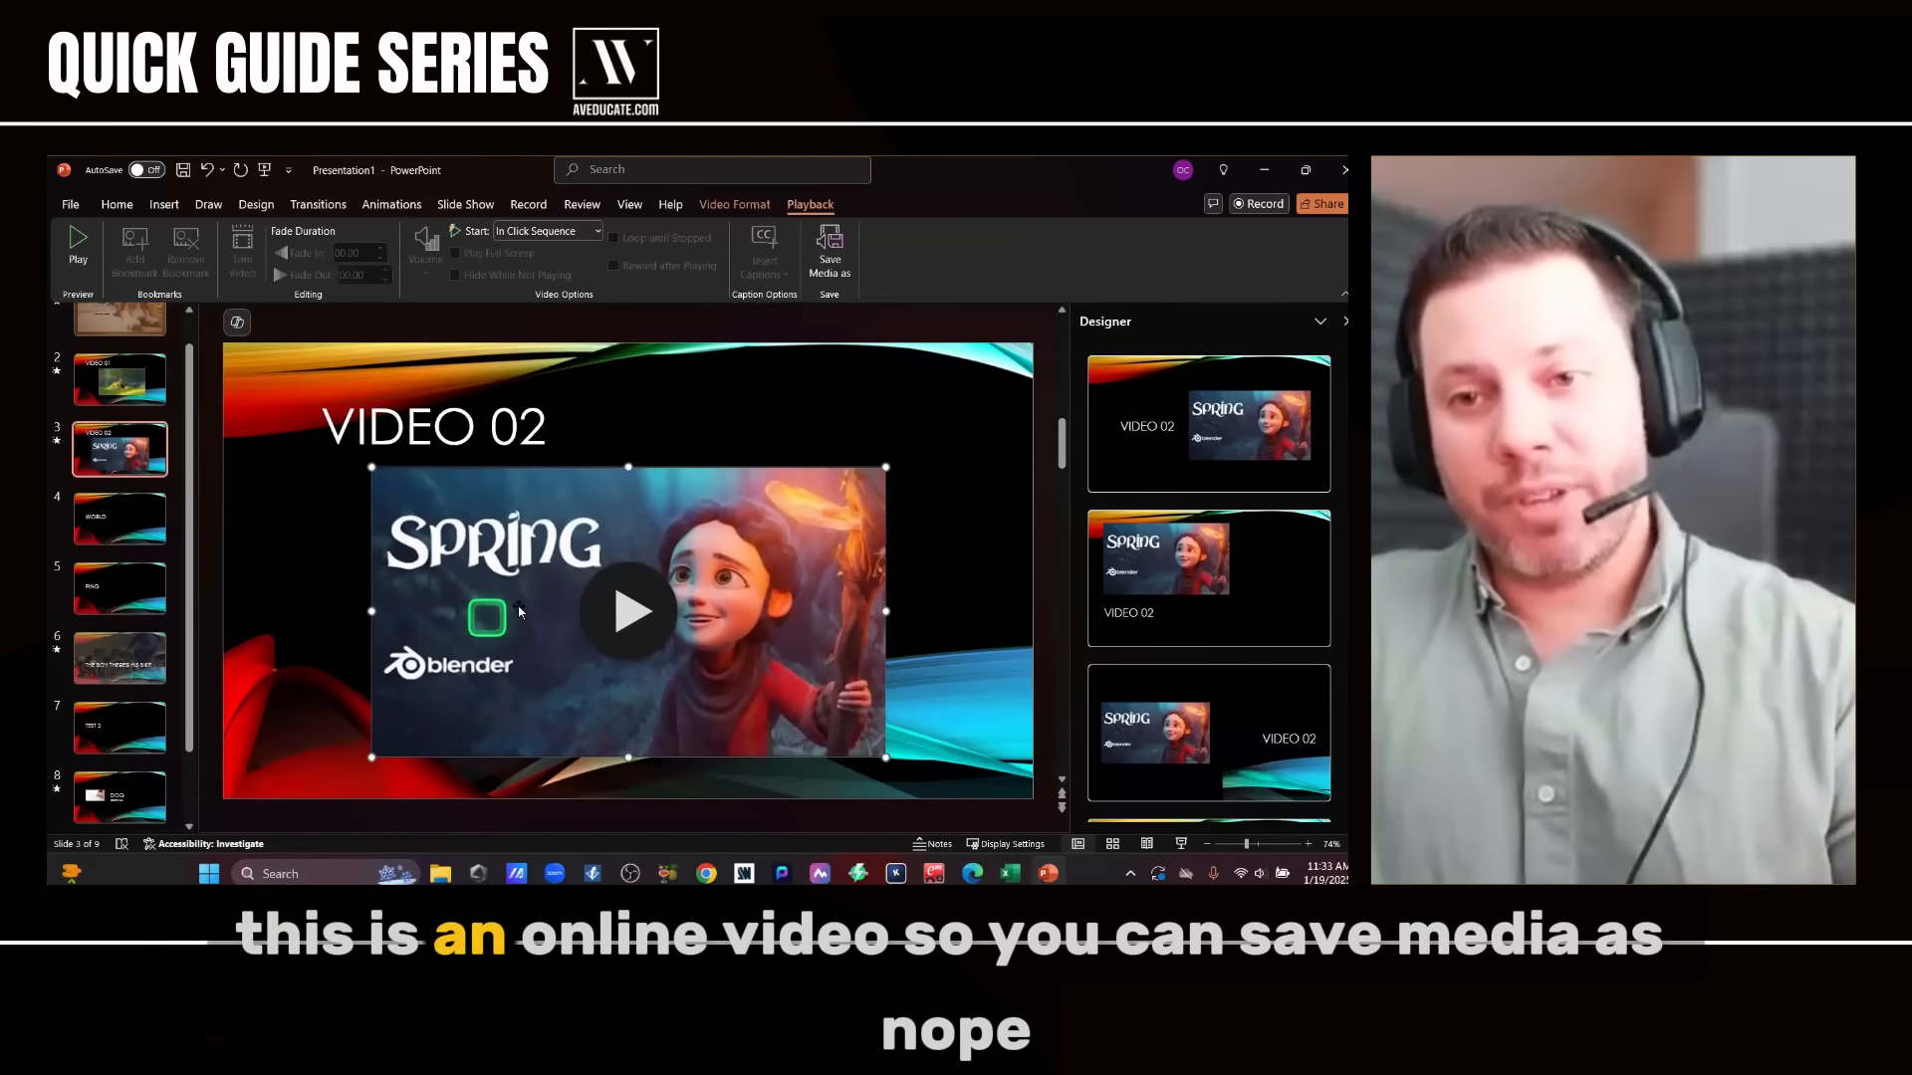
pyautogui.click(841, 259)
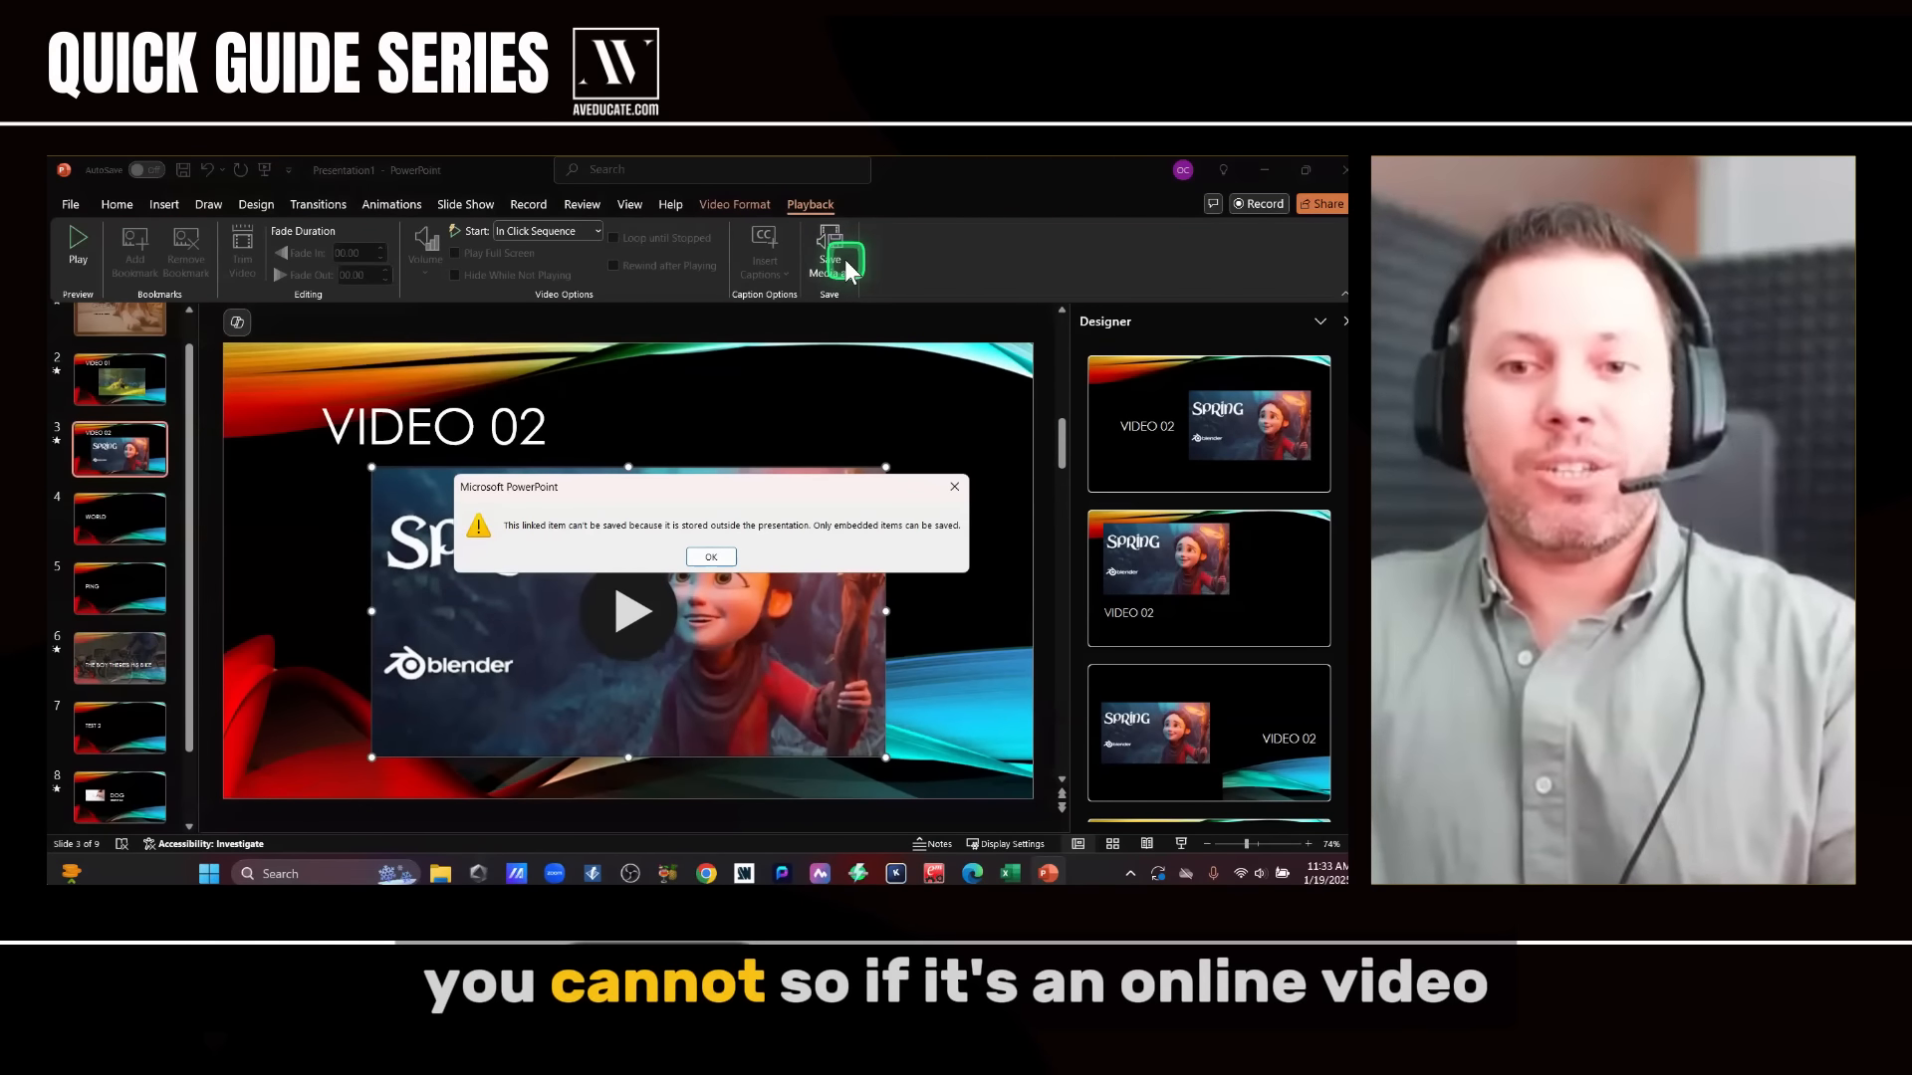
pyautogui.click(711, 556)
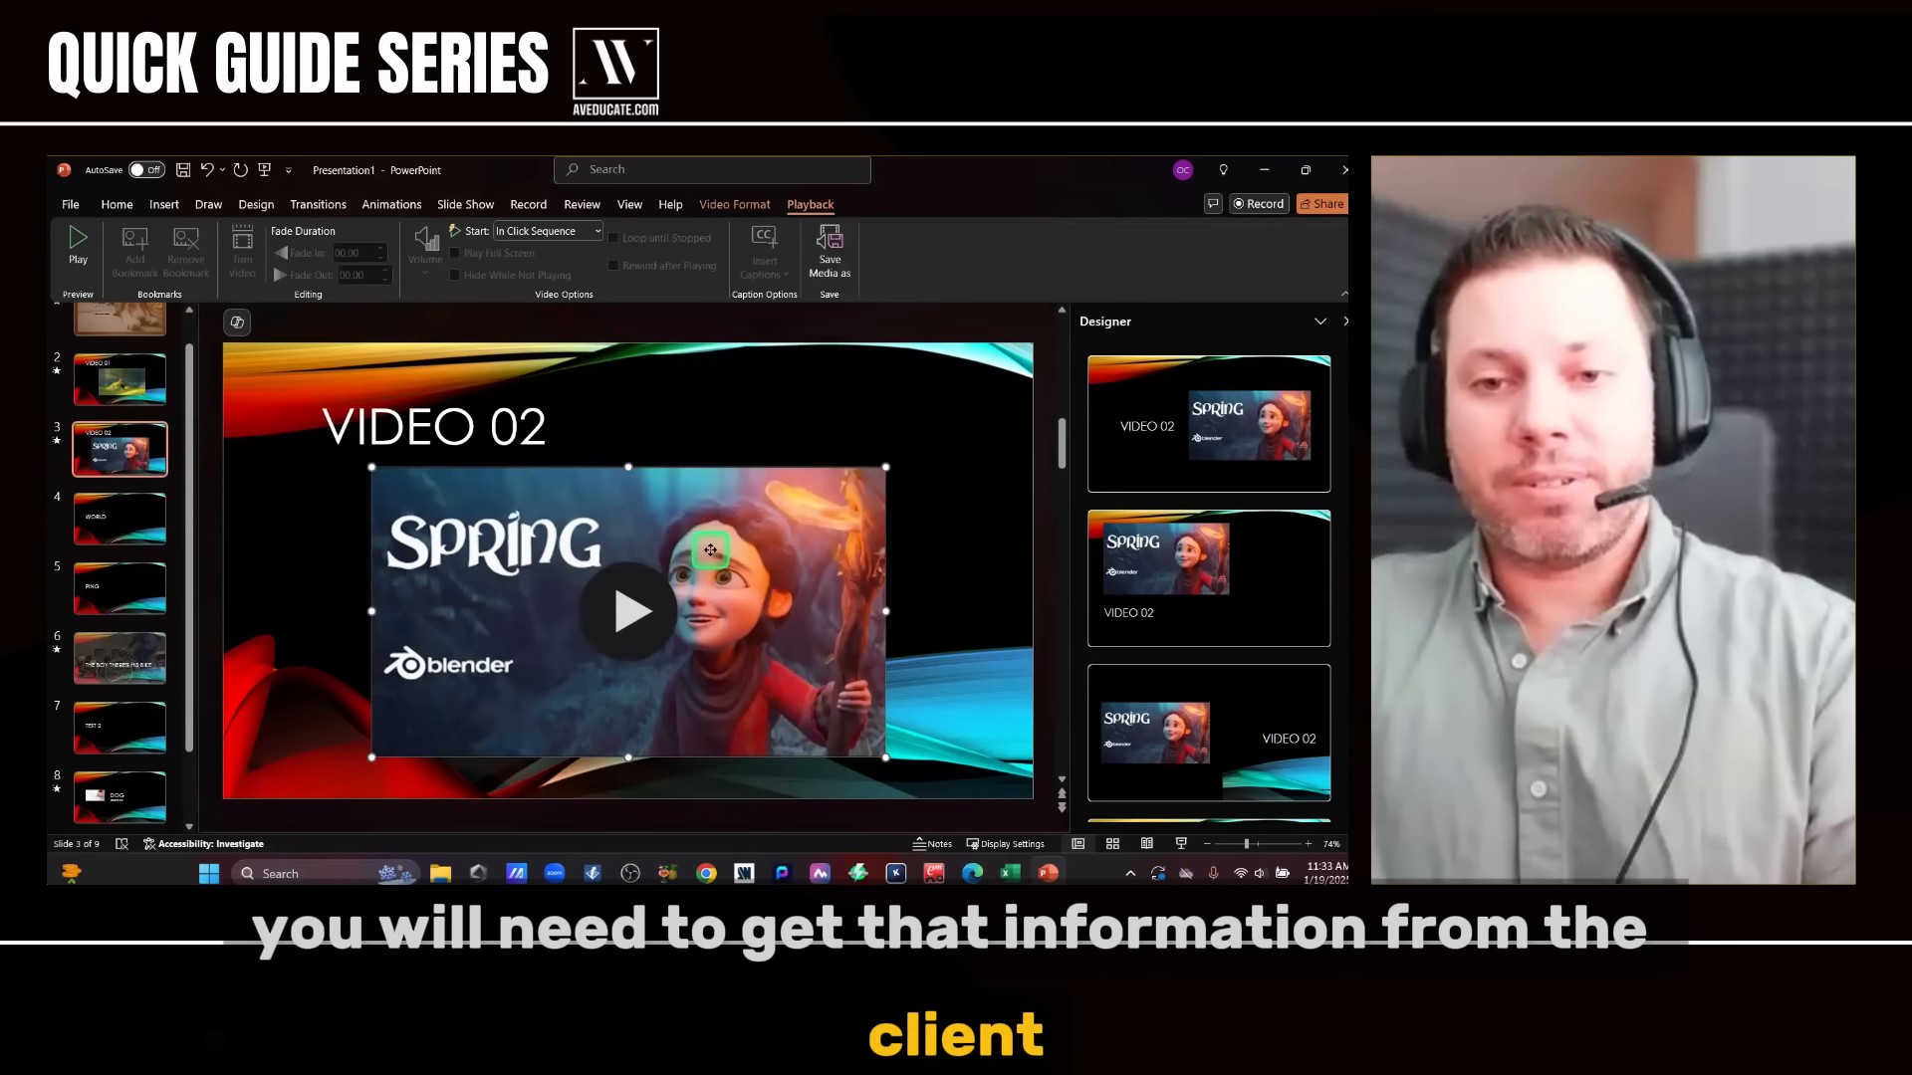
pyautogui.rightClick(711, 550)
pyautogui.press('Escape')
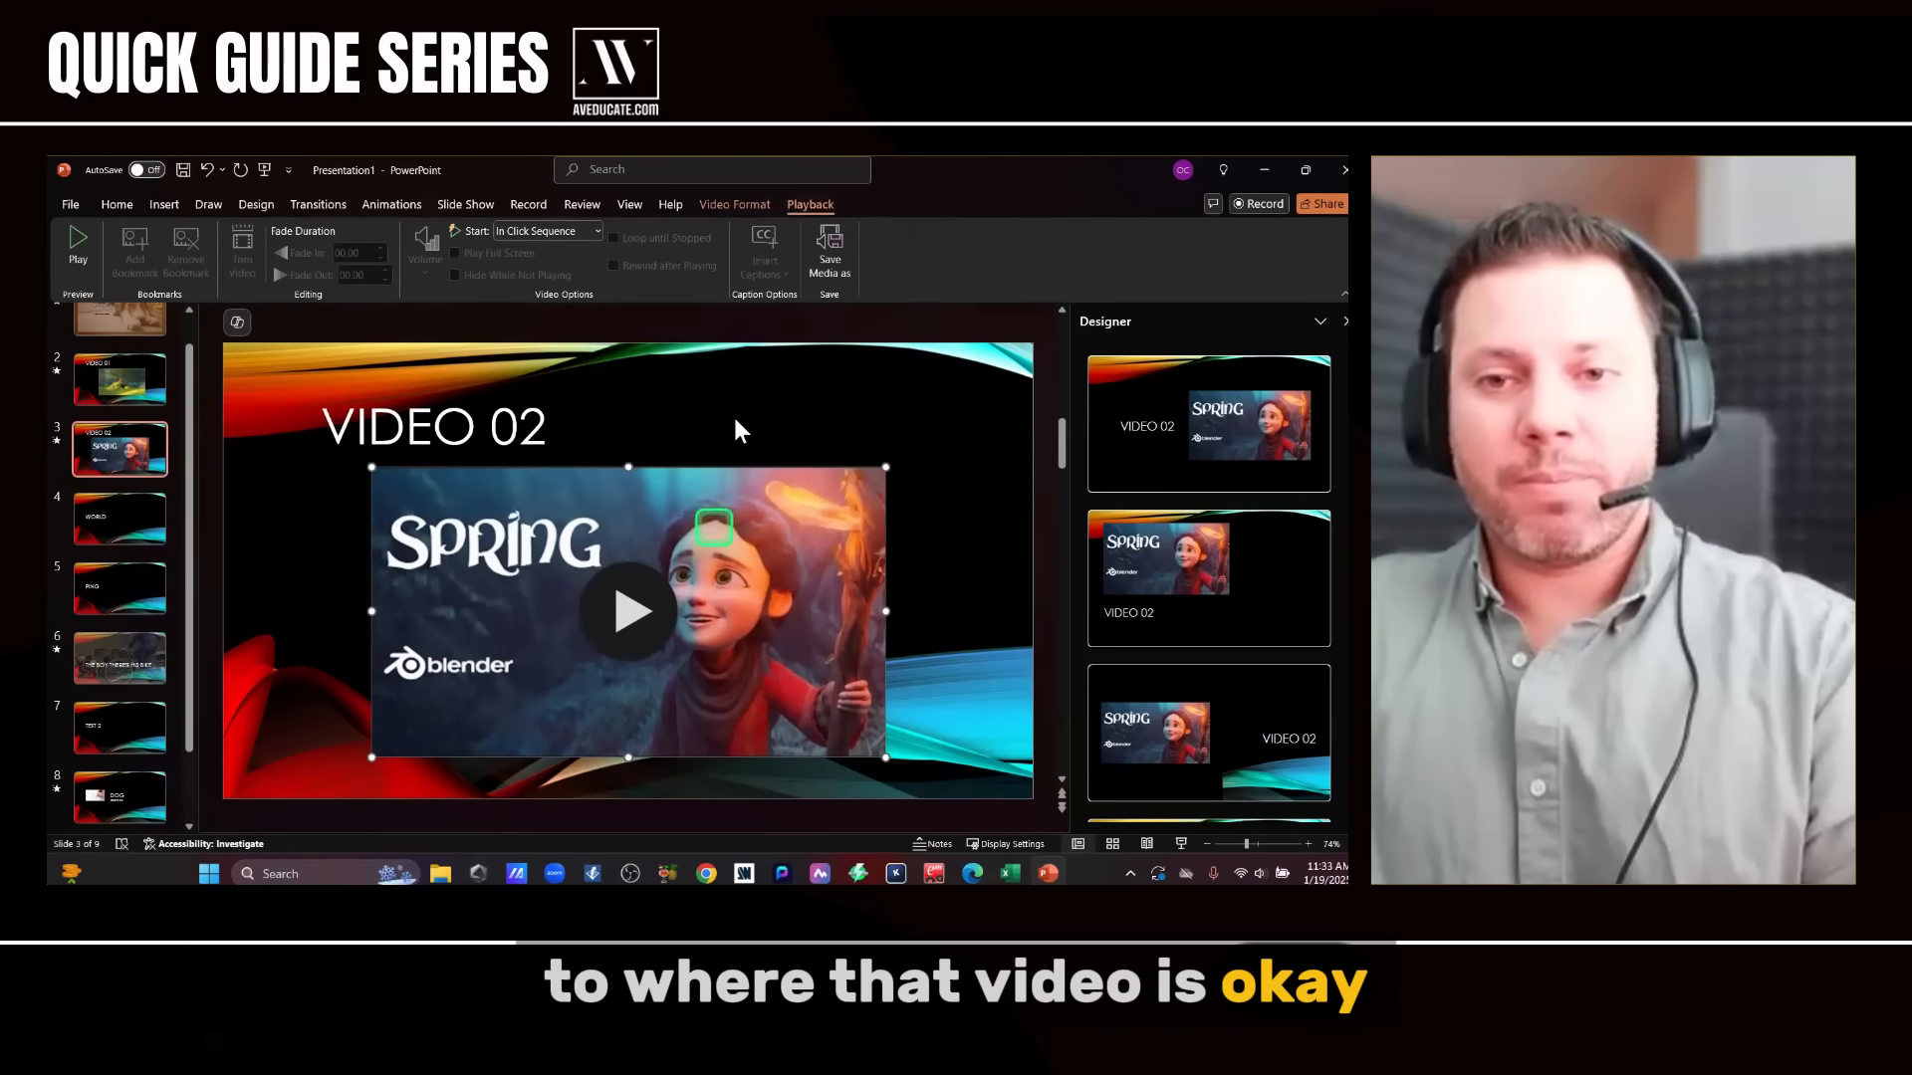
pyautogui.click(736, 417)
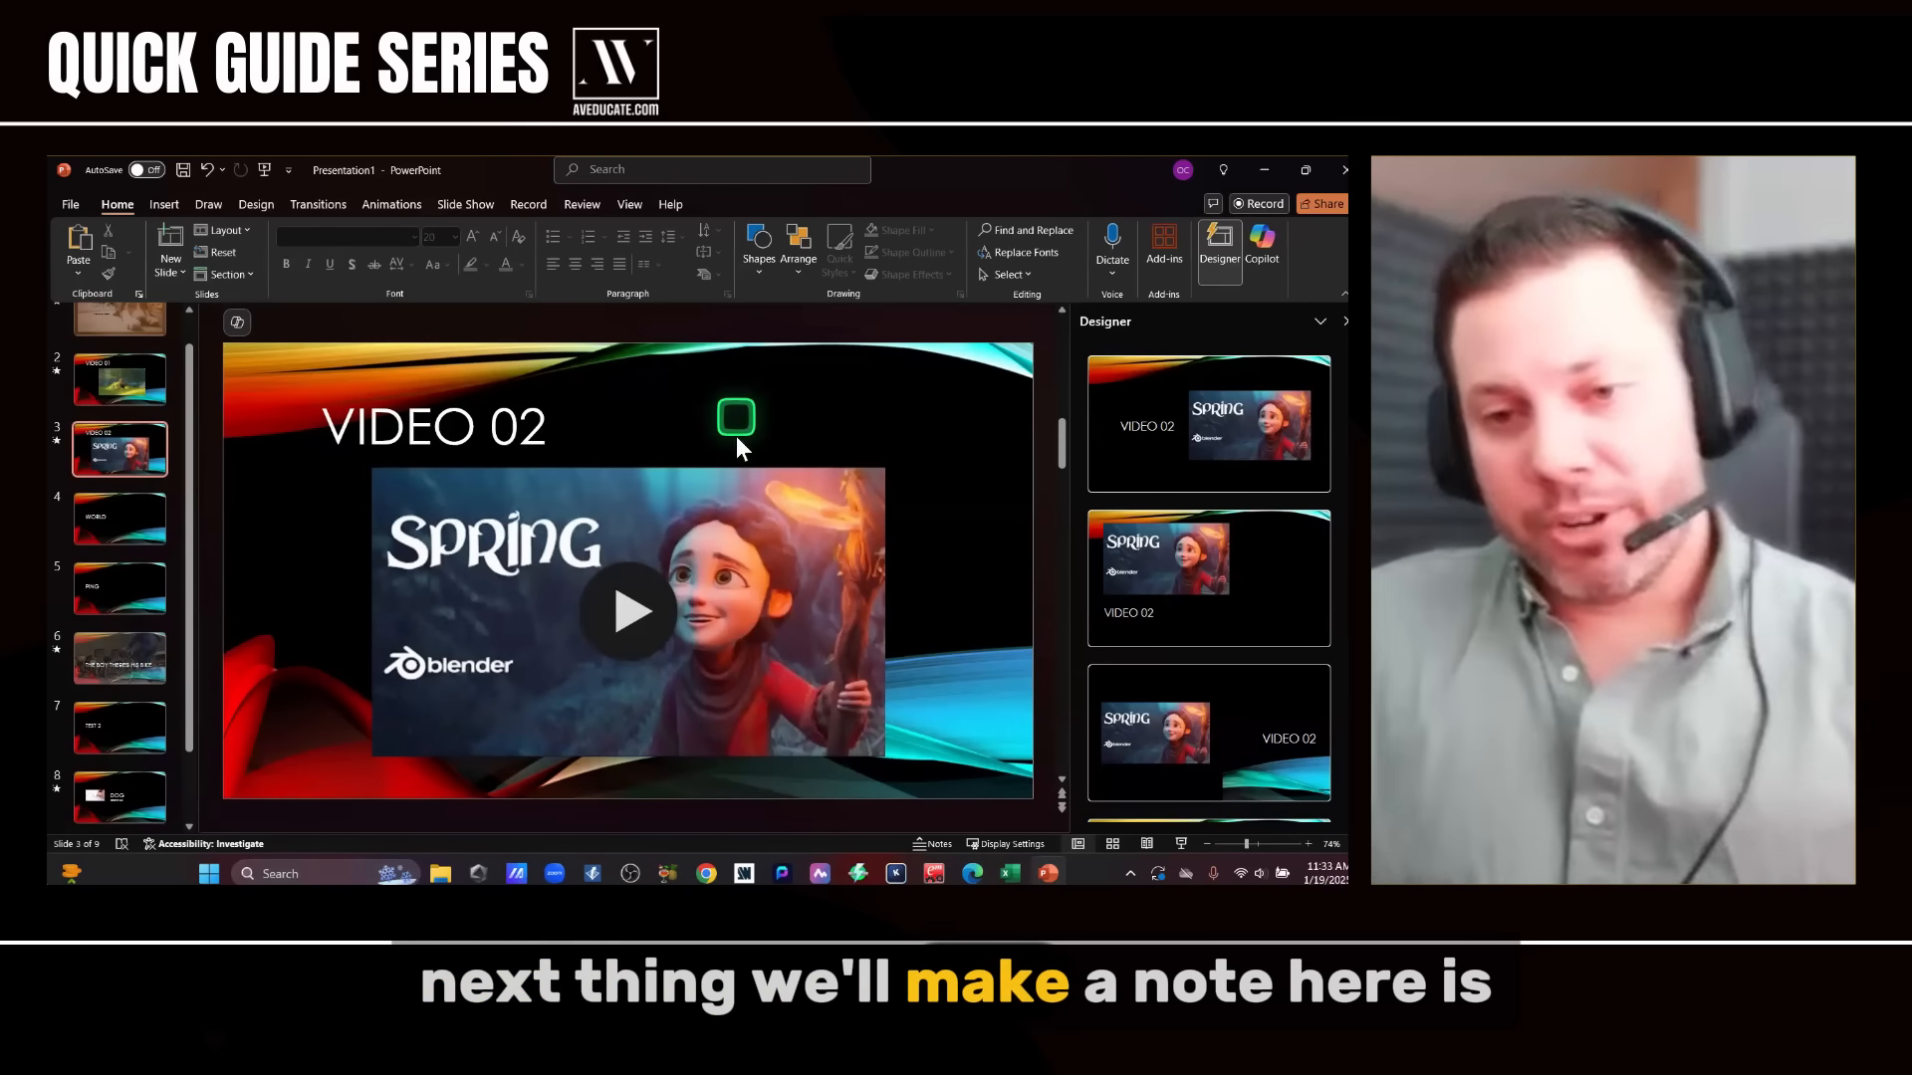
pyautogui.click(687, 501)
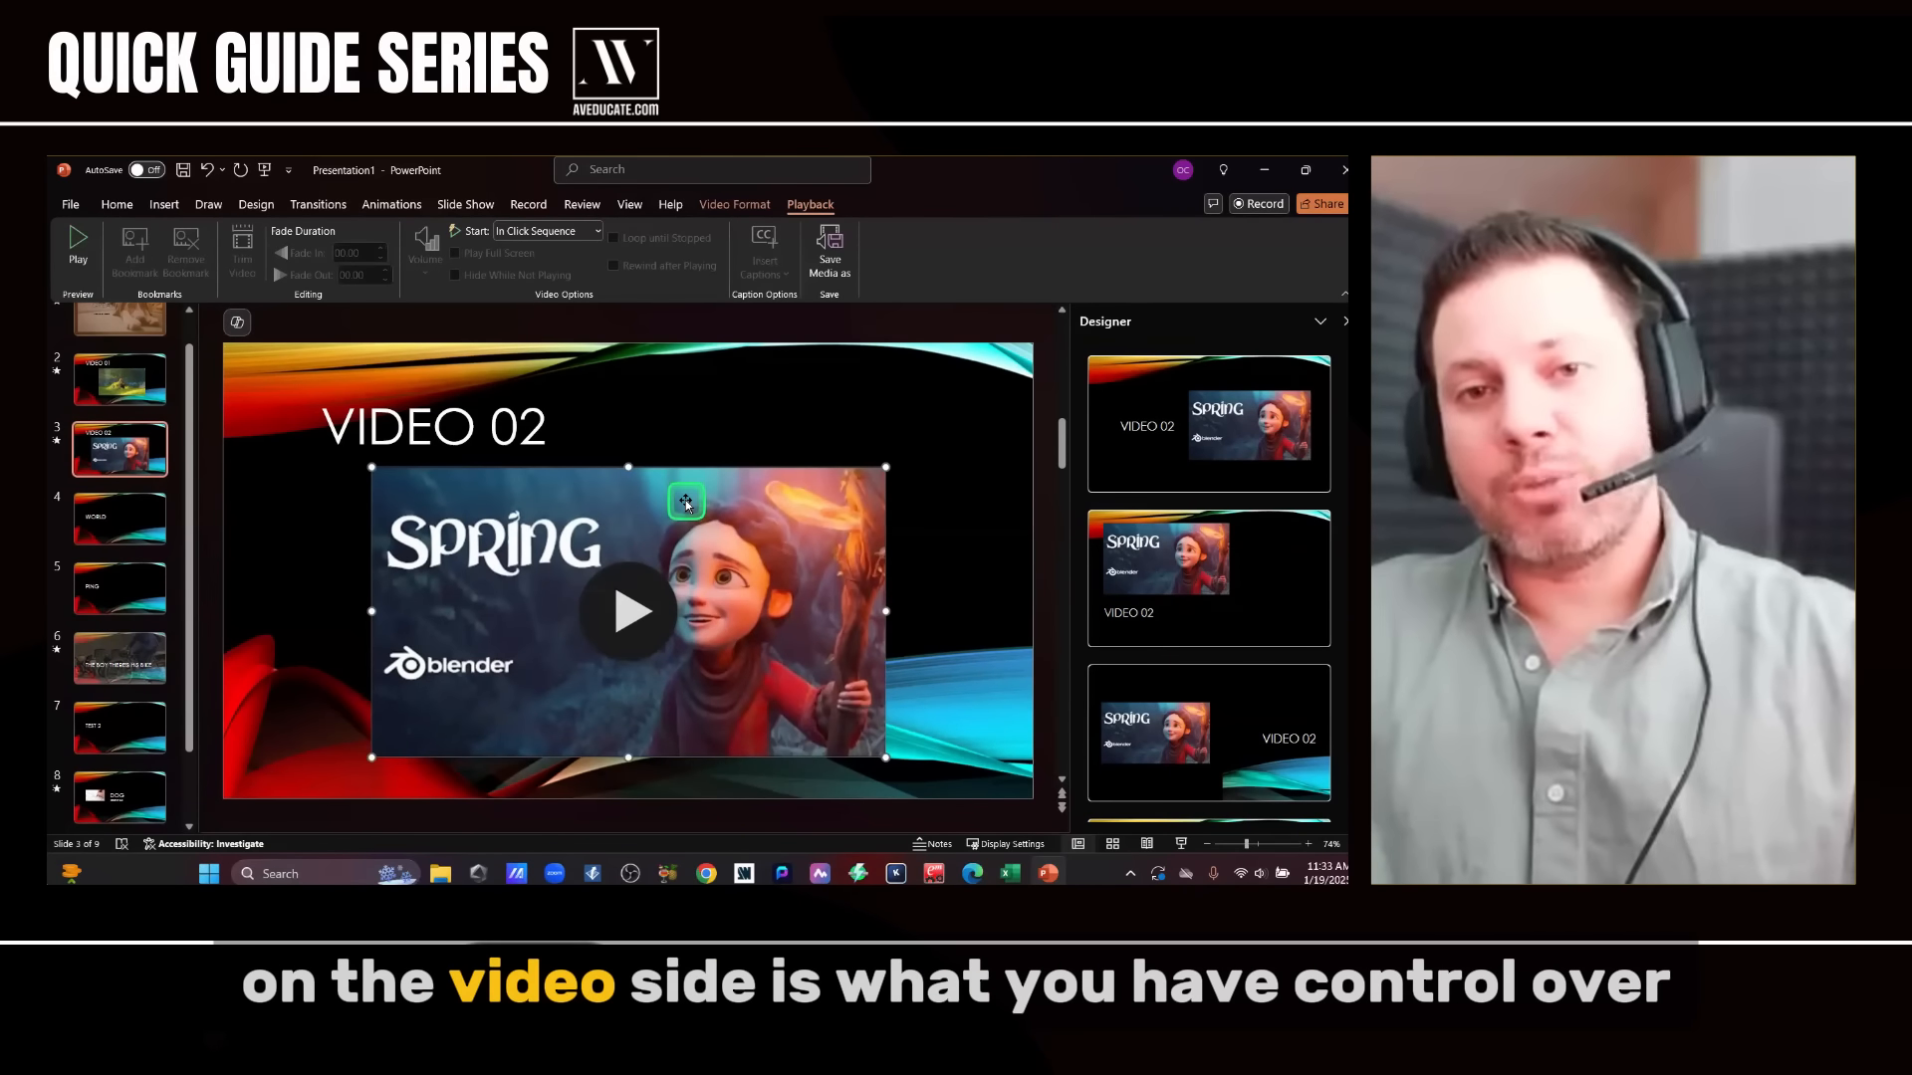
# - Trim the slide 2 video to start at 00:01.007 and end at 00:07.790, and play the trimmed clip
pyautogui.click(112, 385)
pyautogui.click(535, 527)
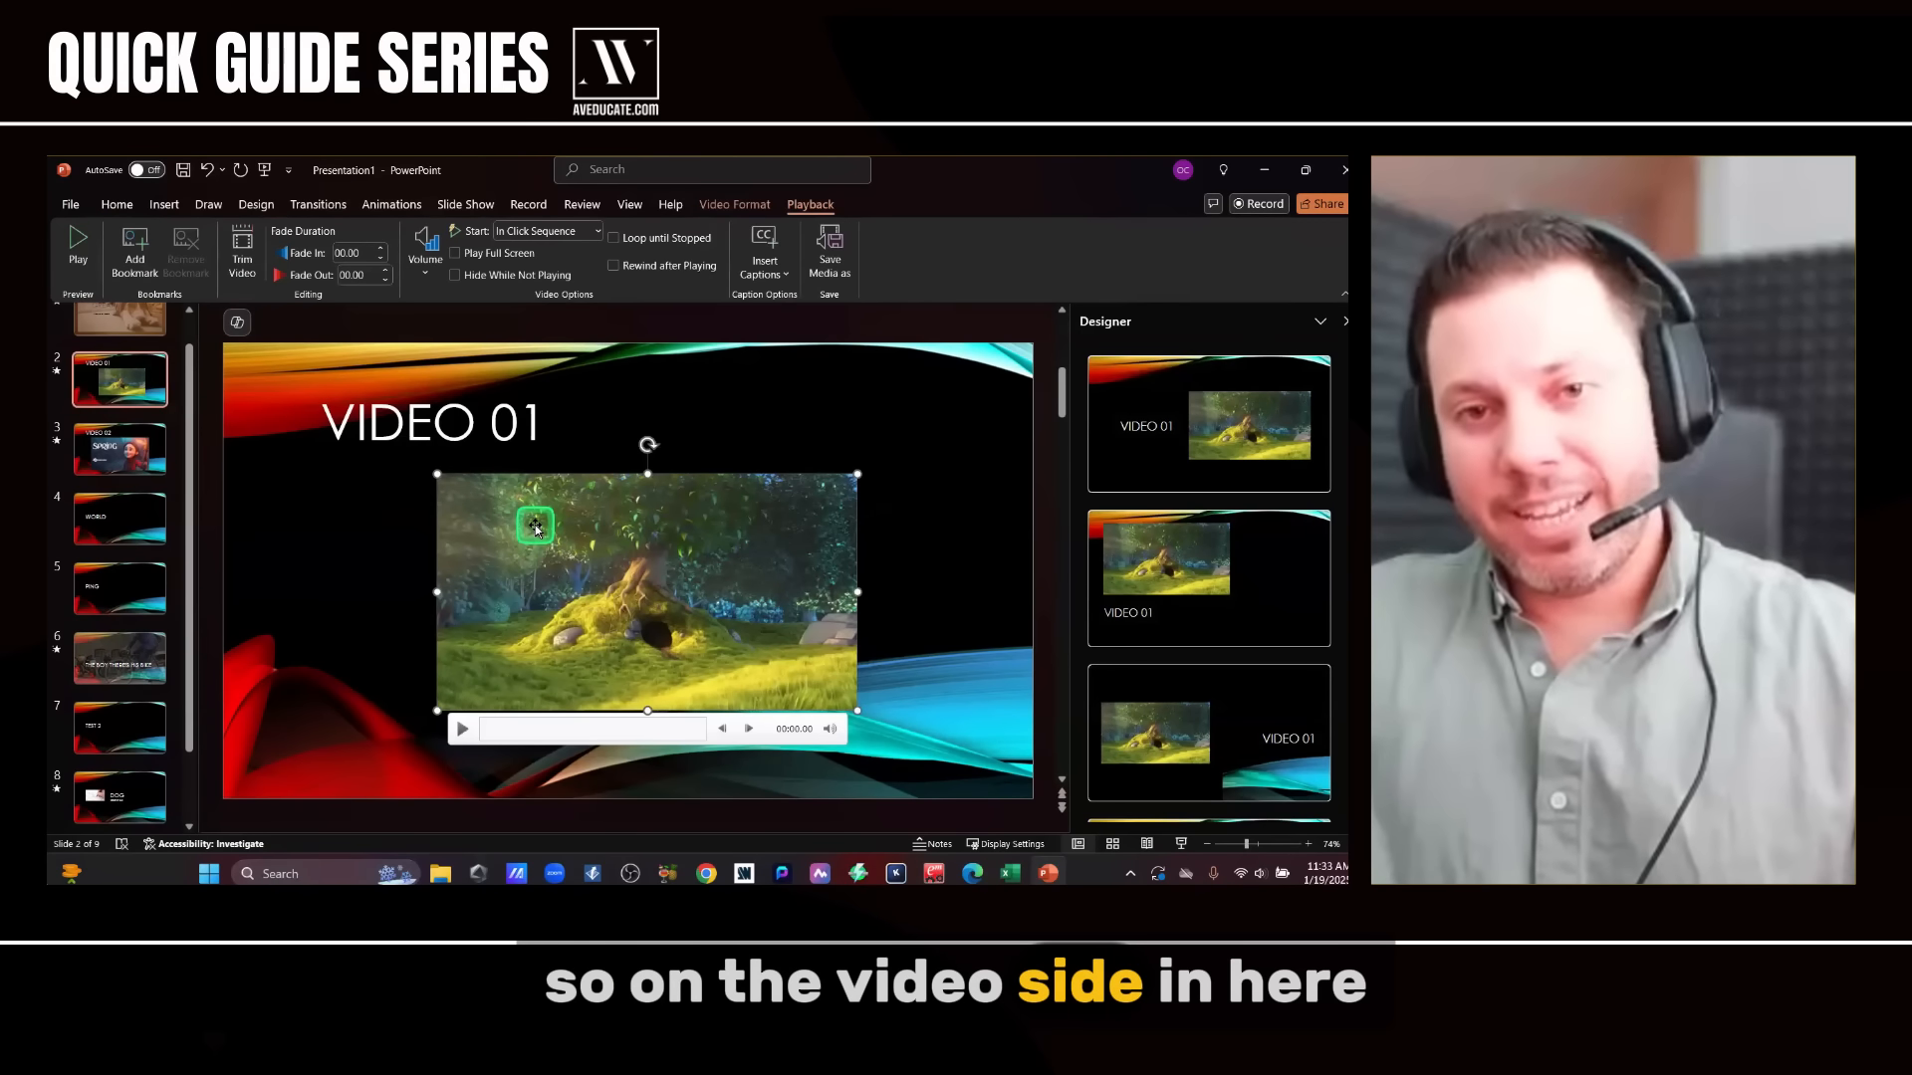
pyautogui.click(243, 267)
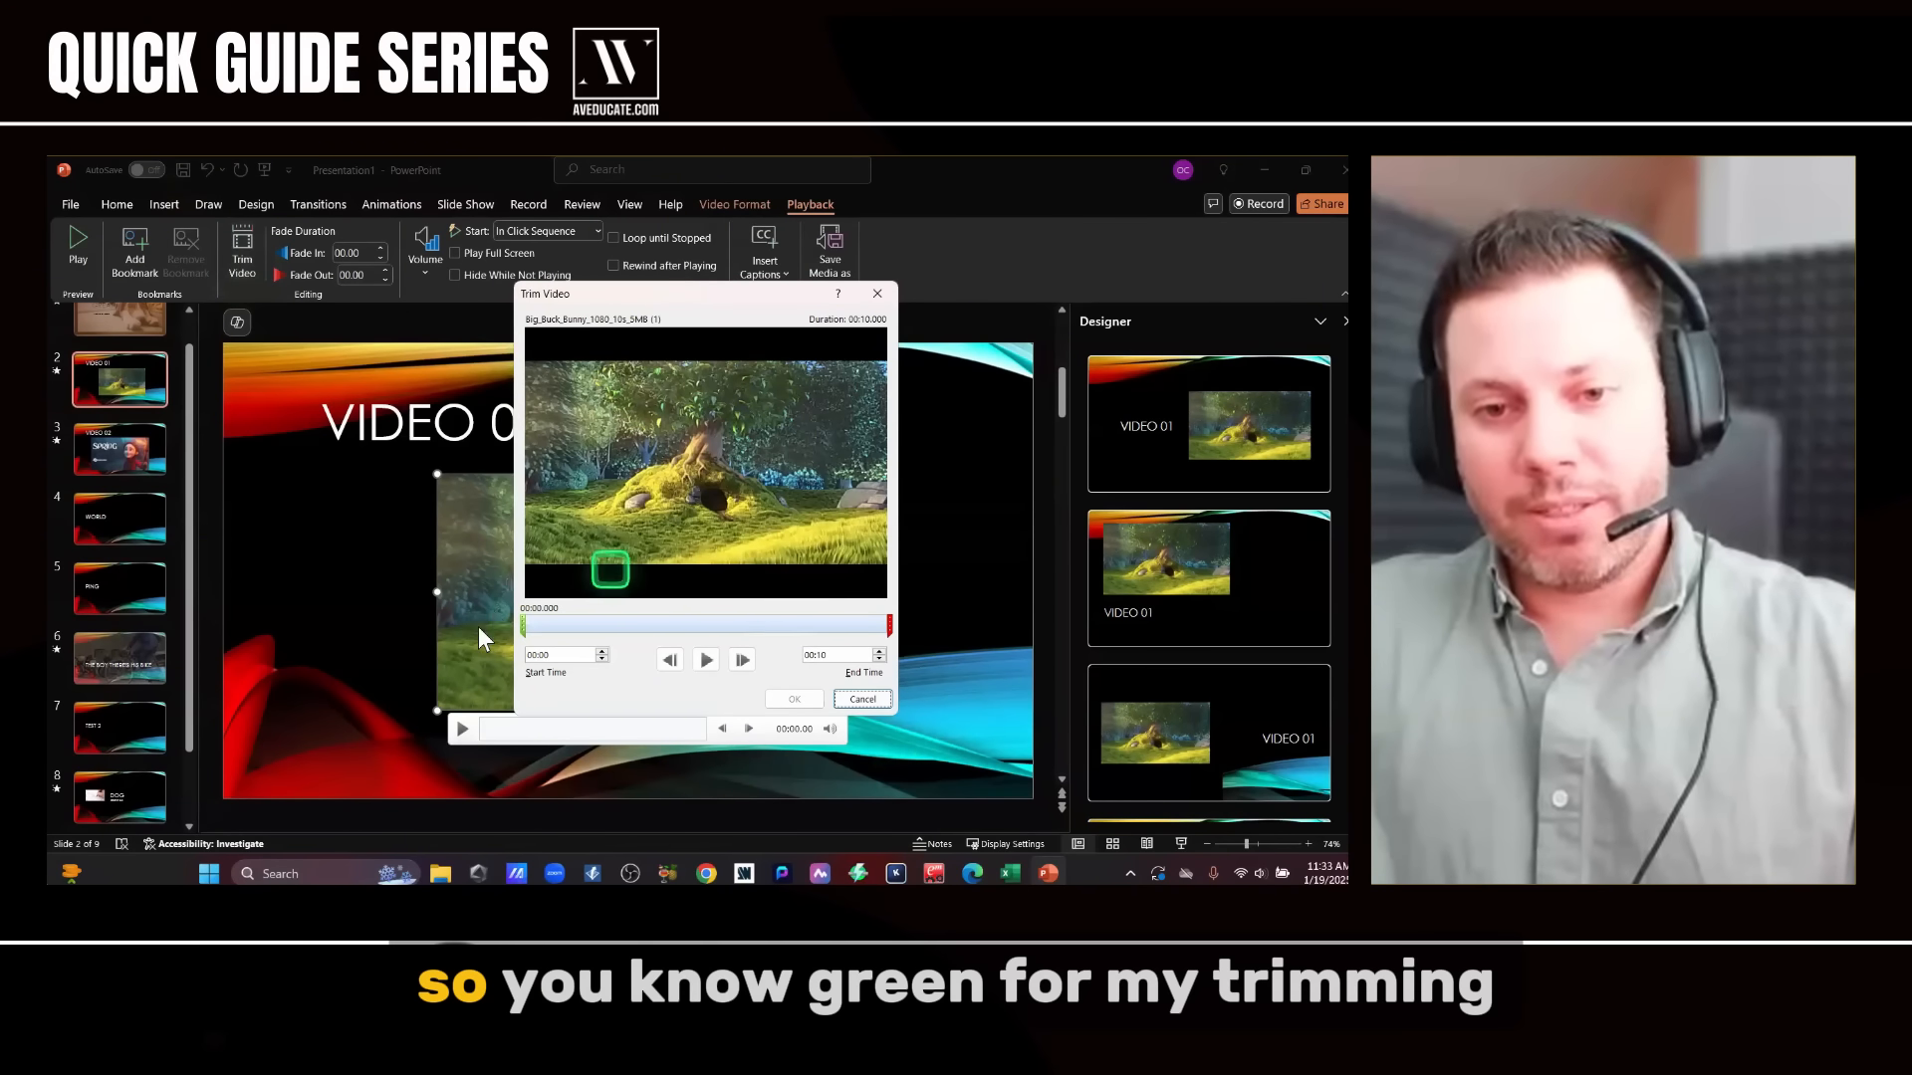
pyautogui.moveTo(519, 640); pyautogui.dragTo(557, 619)
pyautogui.moveTo(890, 625); pyautogui.dragTo(806, 629)
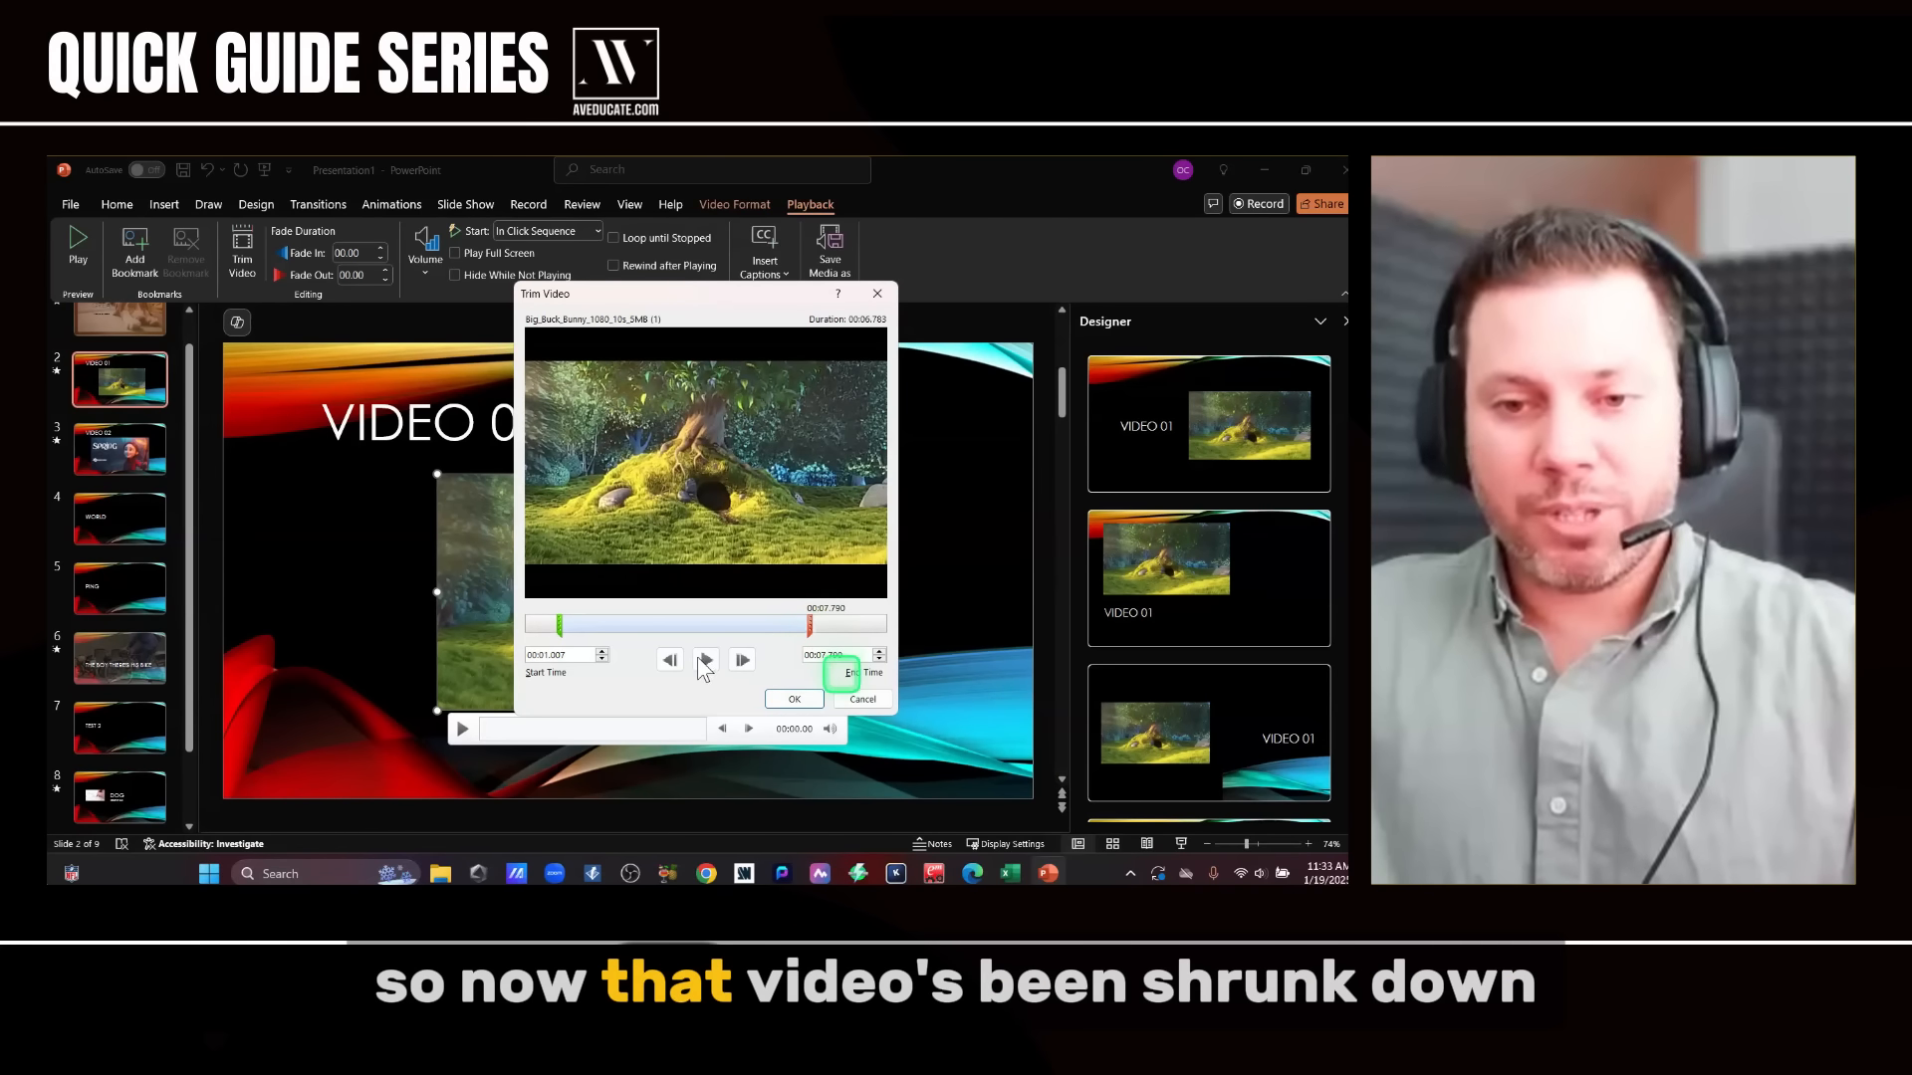
pyautogui.click(786, 700)
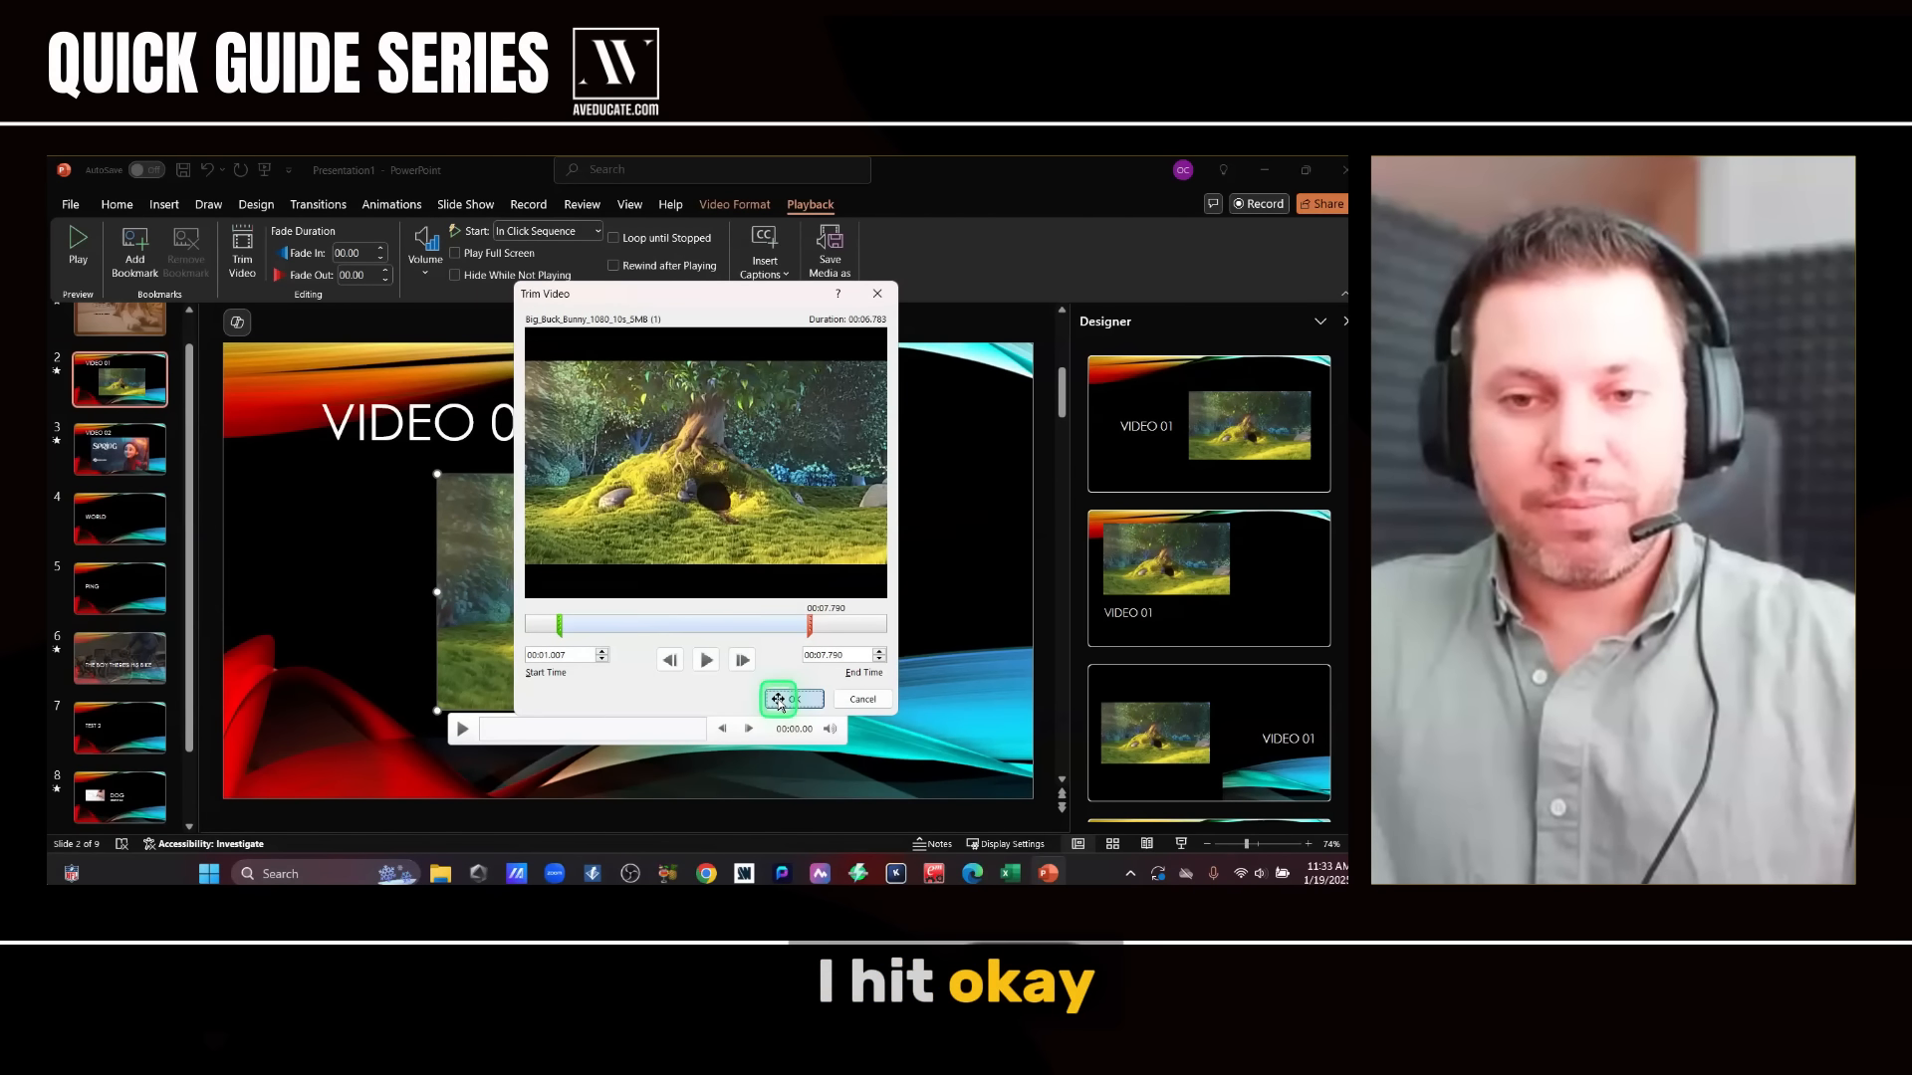
pyautogui.click(634, 729)
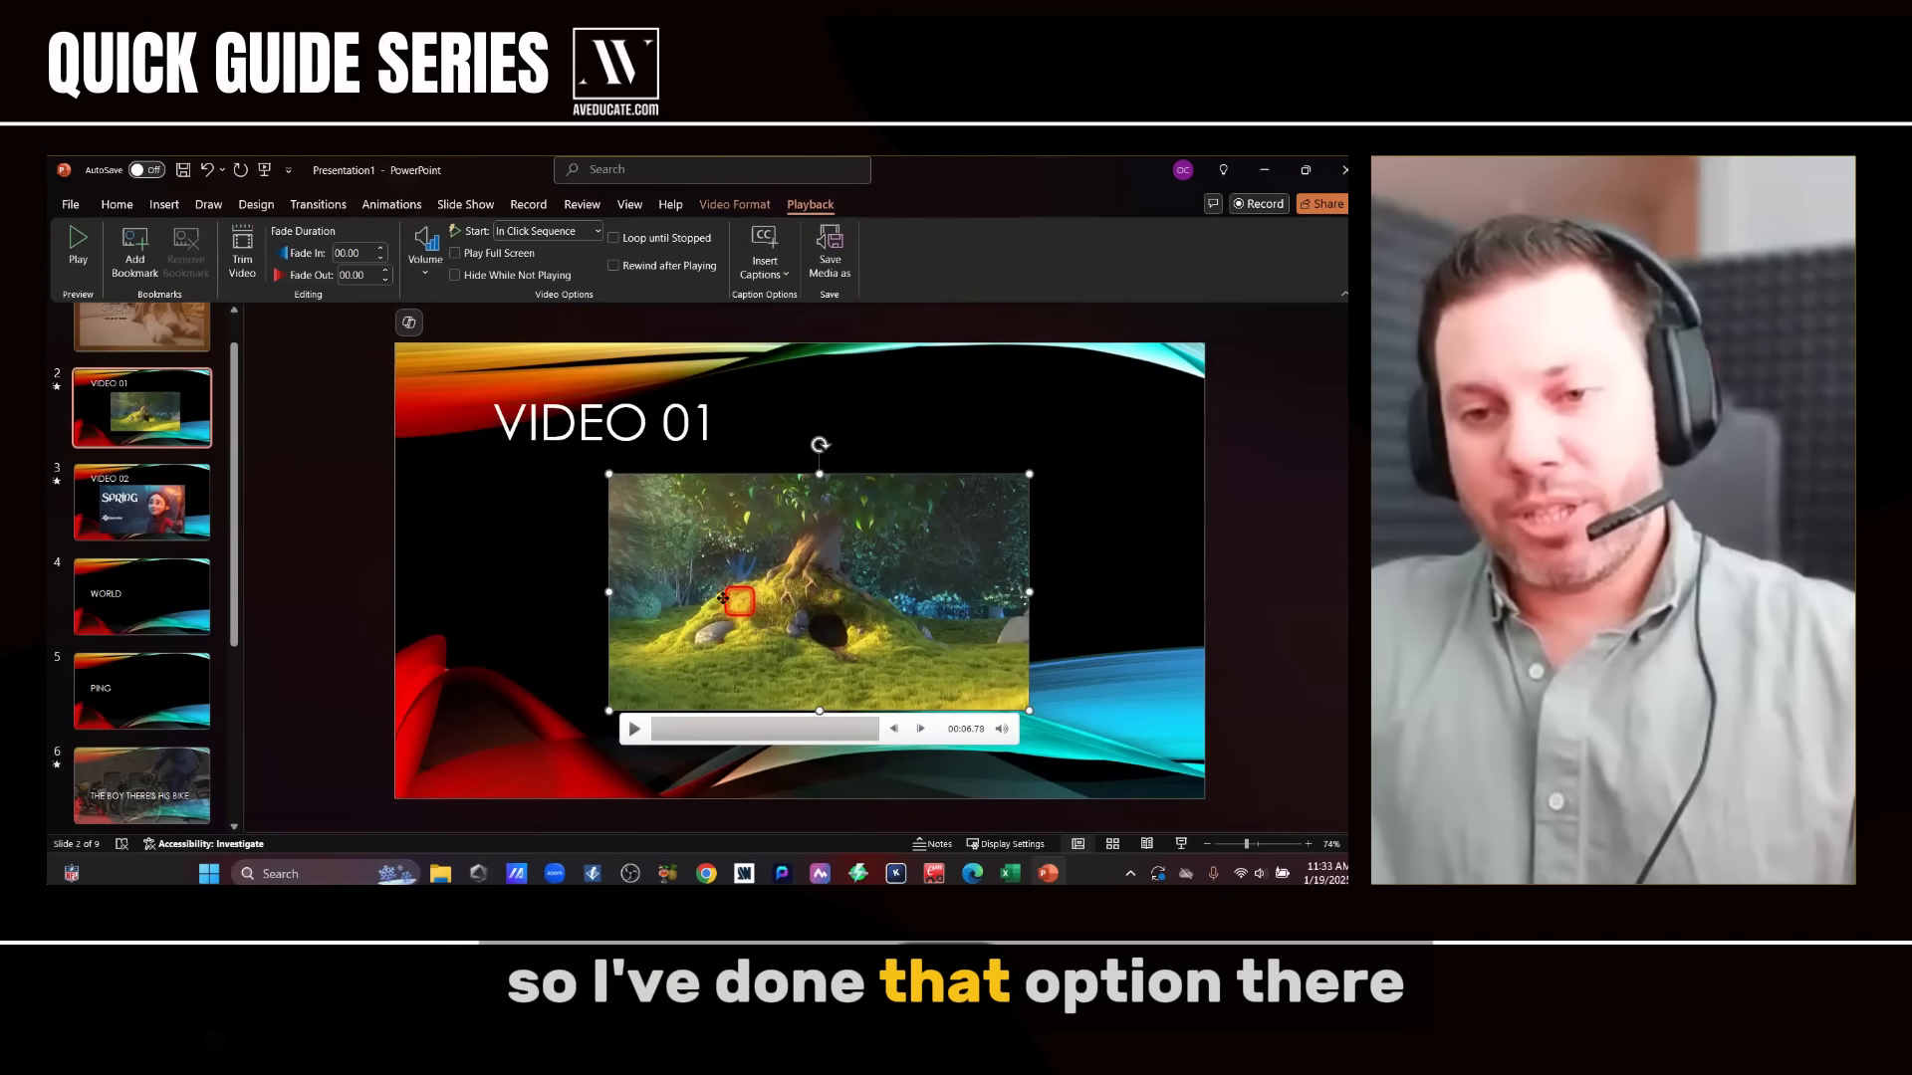
# - Nudge the slide 2 video slightly left and up, and set its volume to Medium
pyautogui.moveTo(734, 608); pyautogui.dragTo(717, 600)
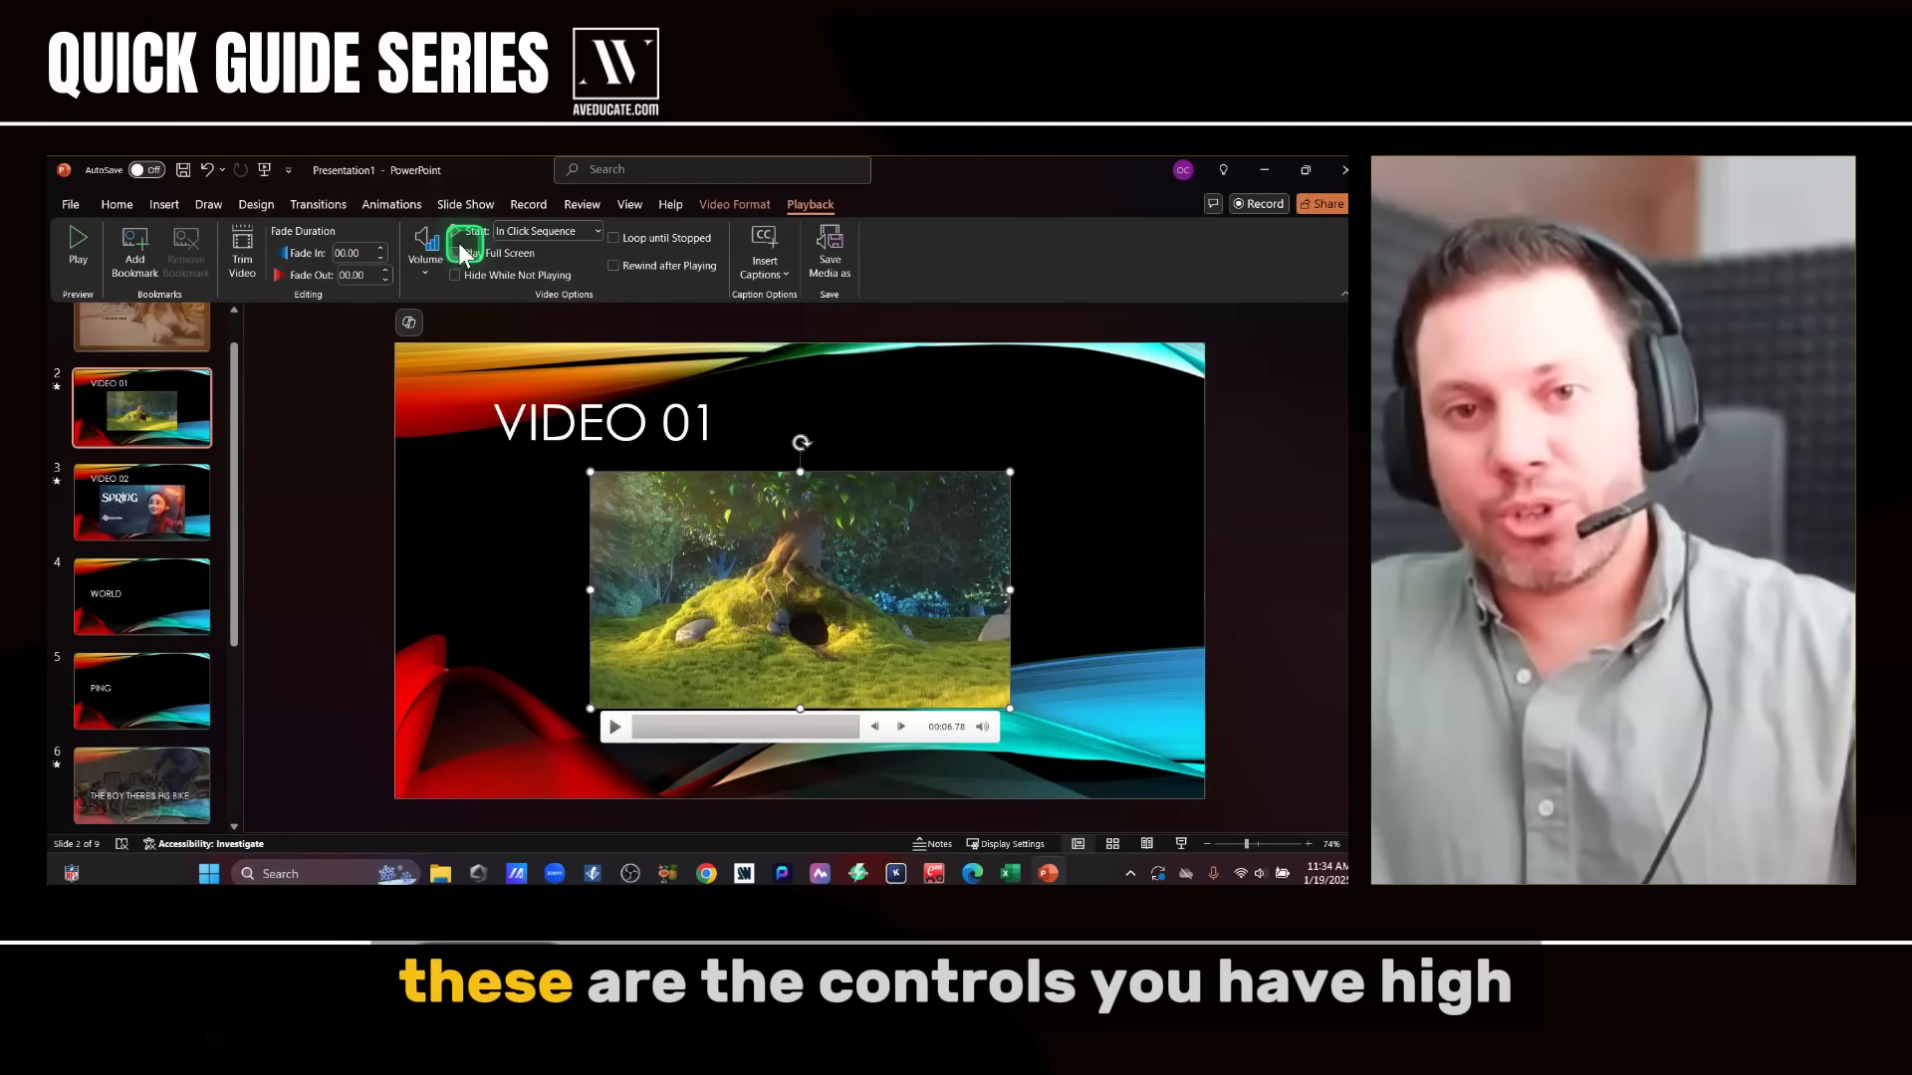
pyautogui.click(425, 256)
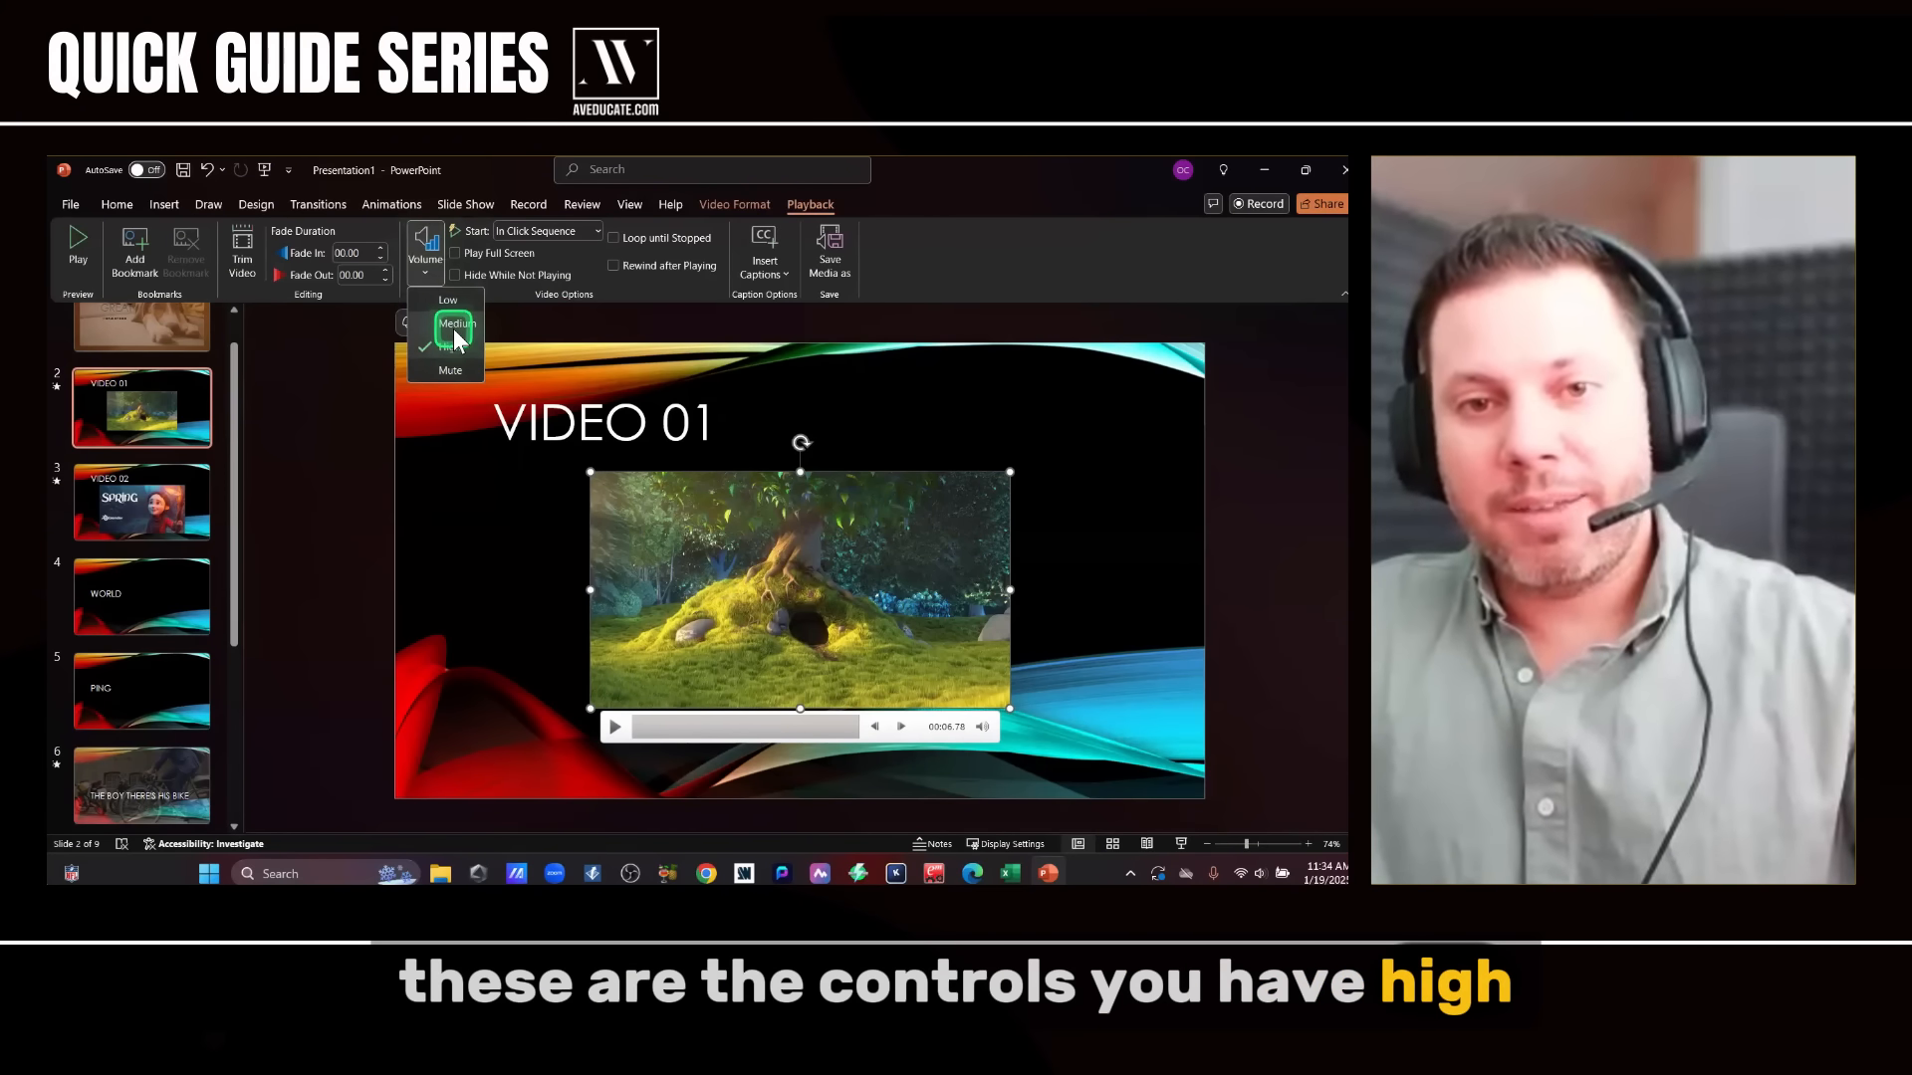
pyautogui.click(444, 305)
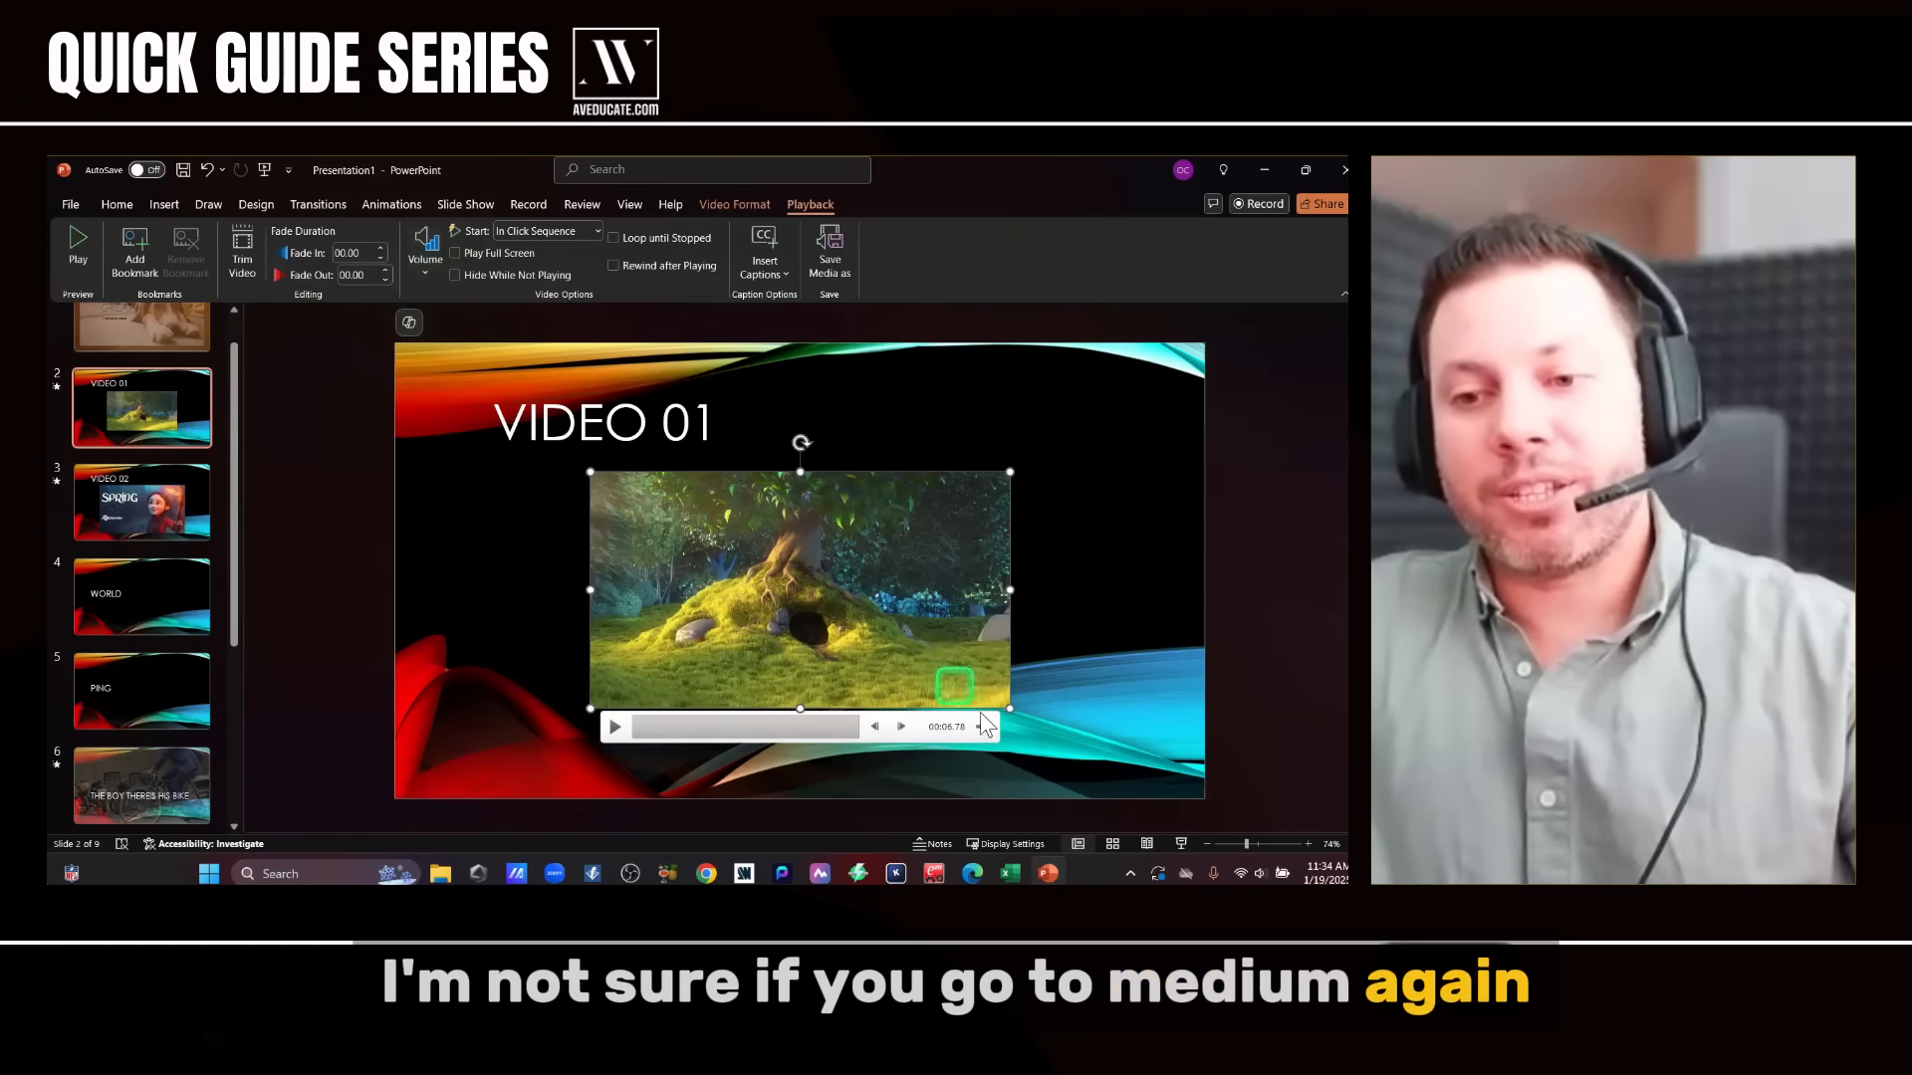
pyautogui.moveTo(983, 737)
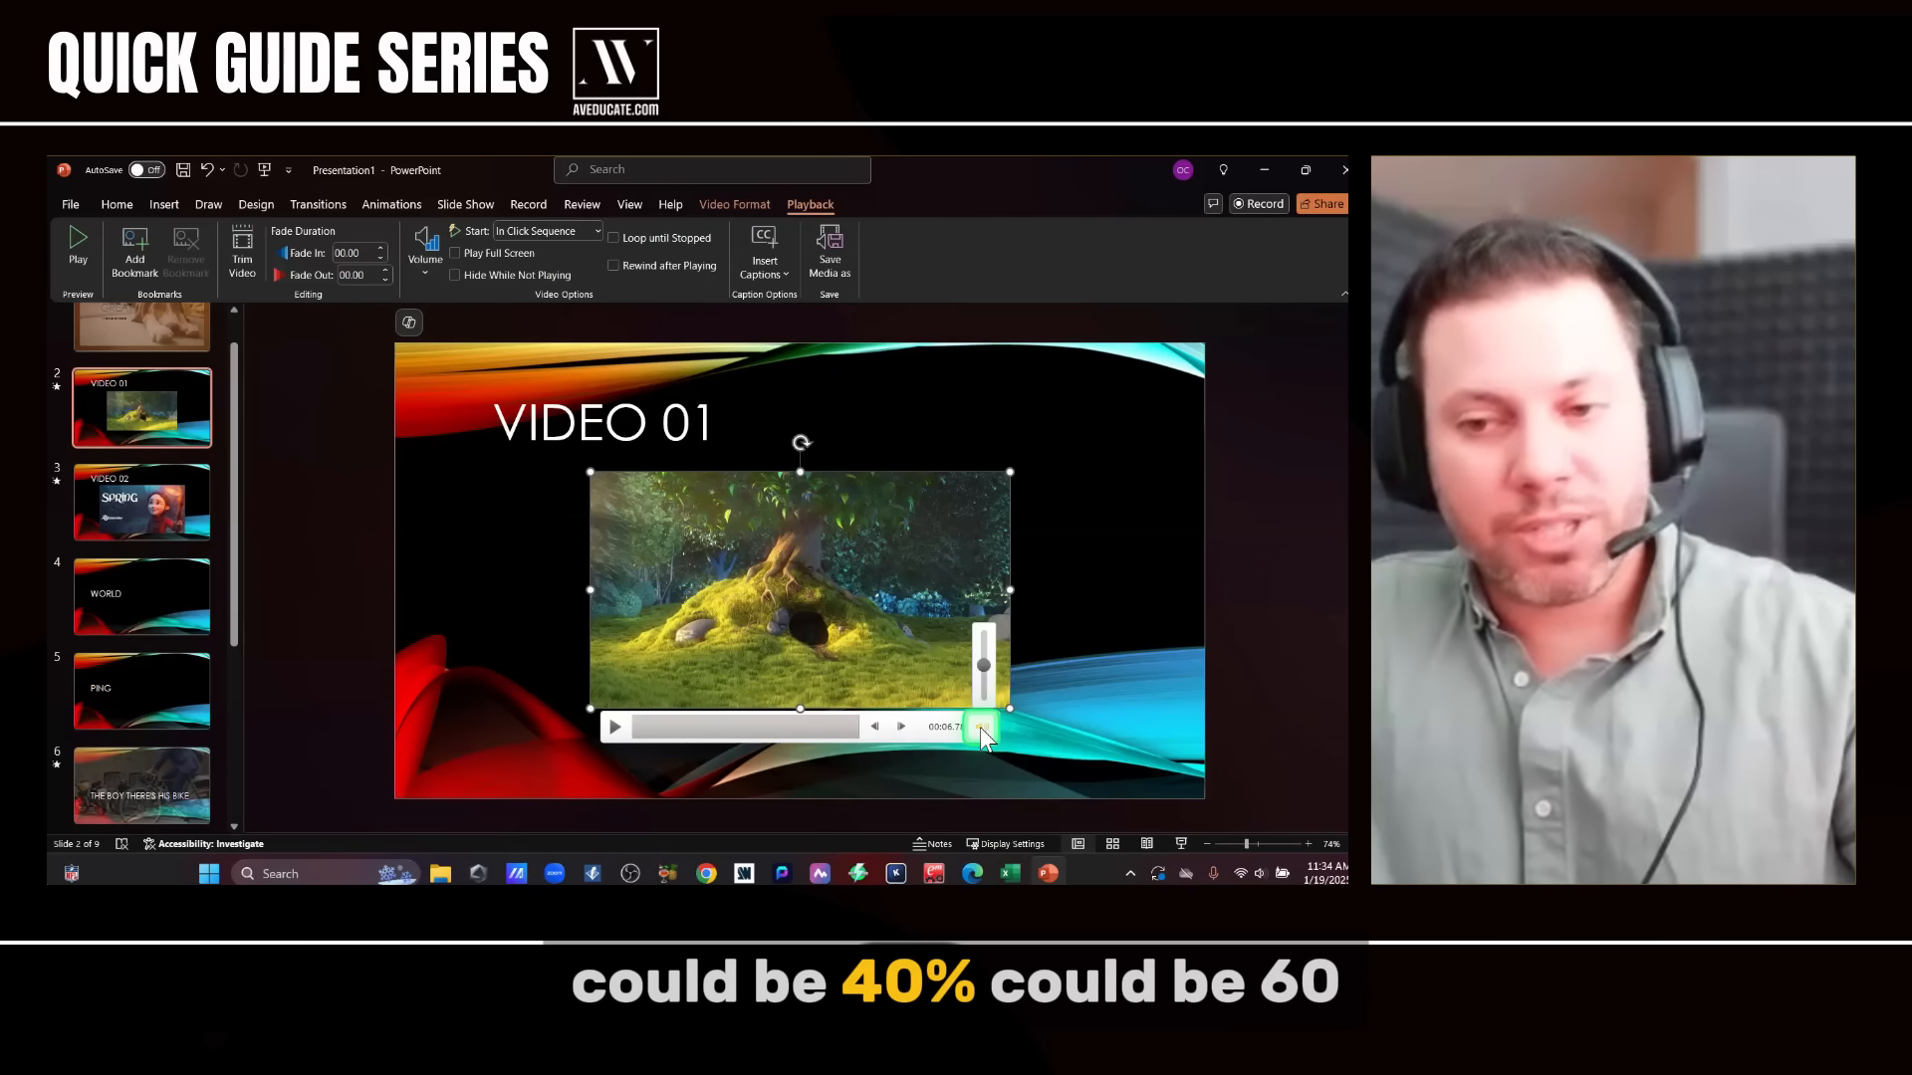
# - Set the video's volume to High, adjust it on its playback volume slider, and show the system volume slider
pyautogui.click(425, 261)
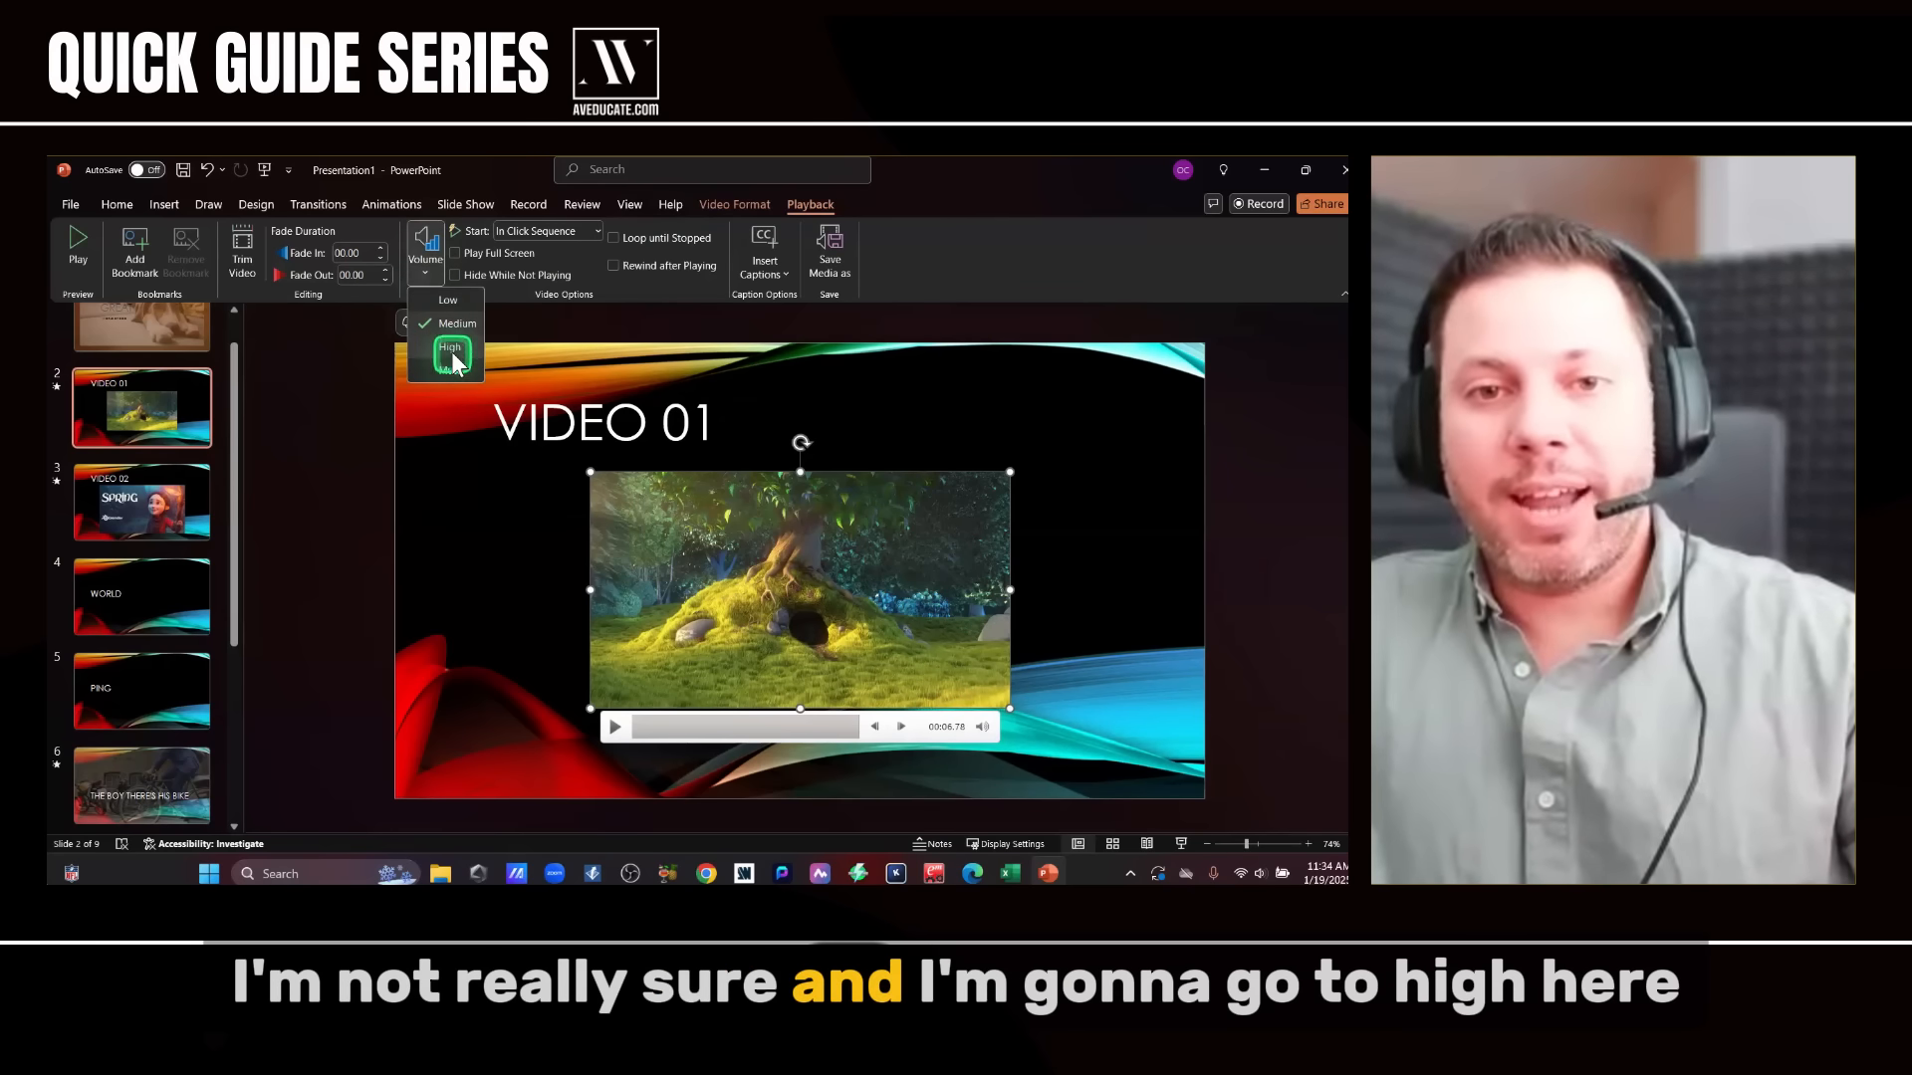
pyautogui.click(452, 352)
pyautogui.click(981, 728)
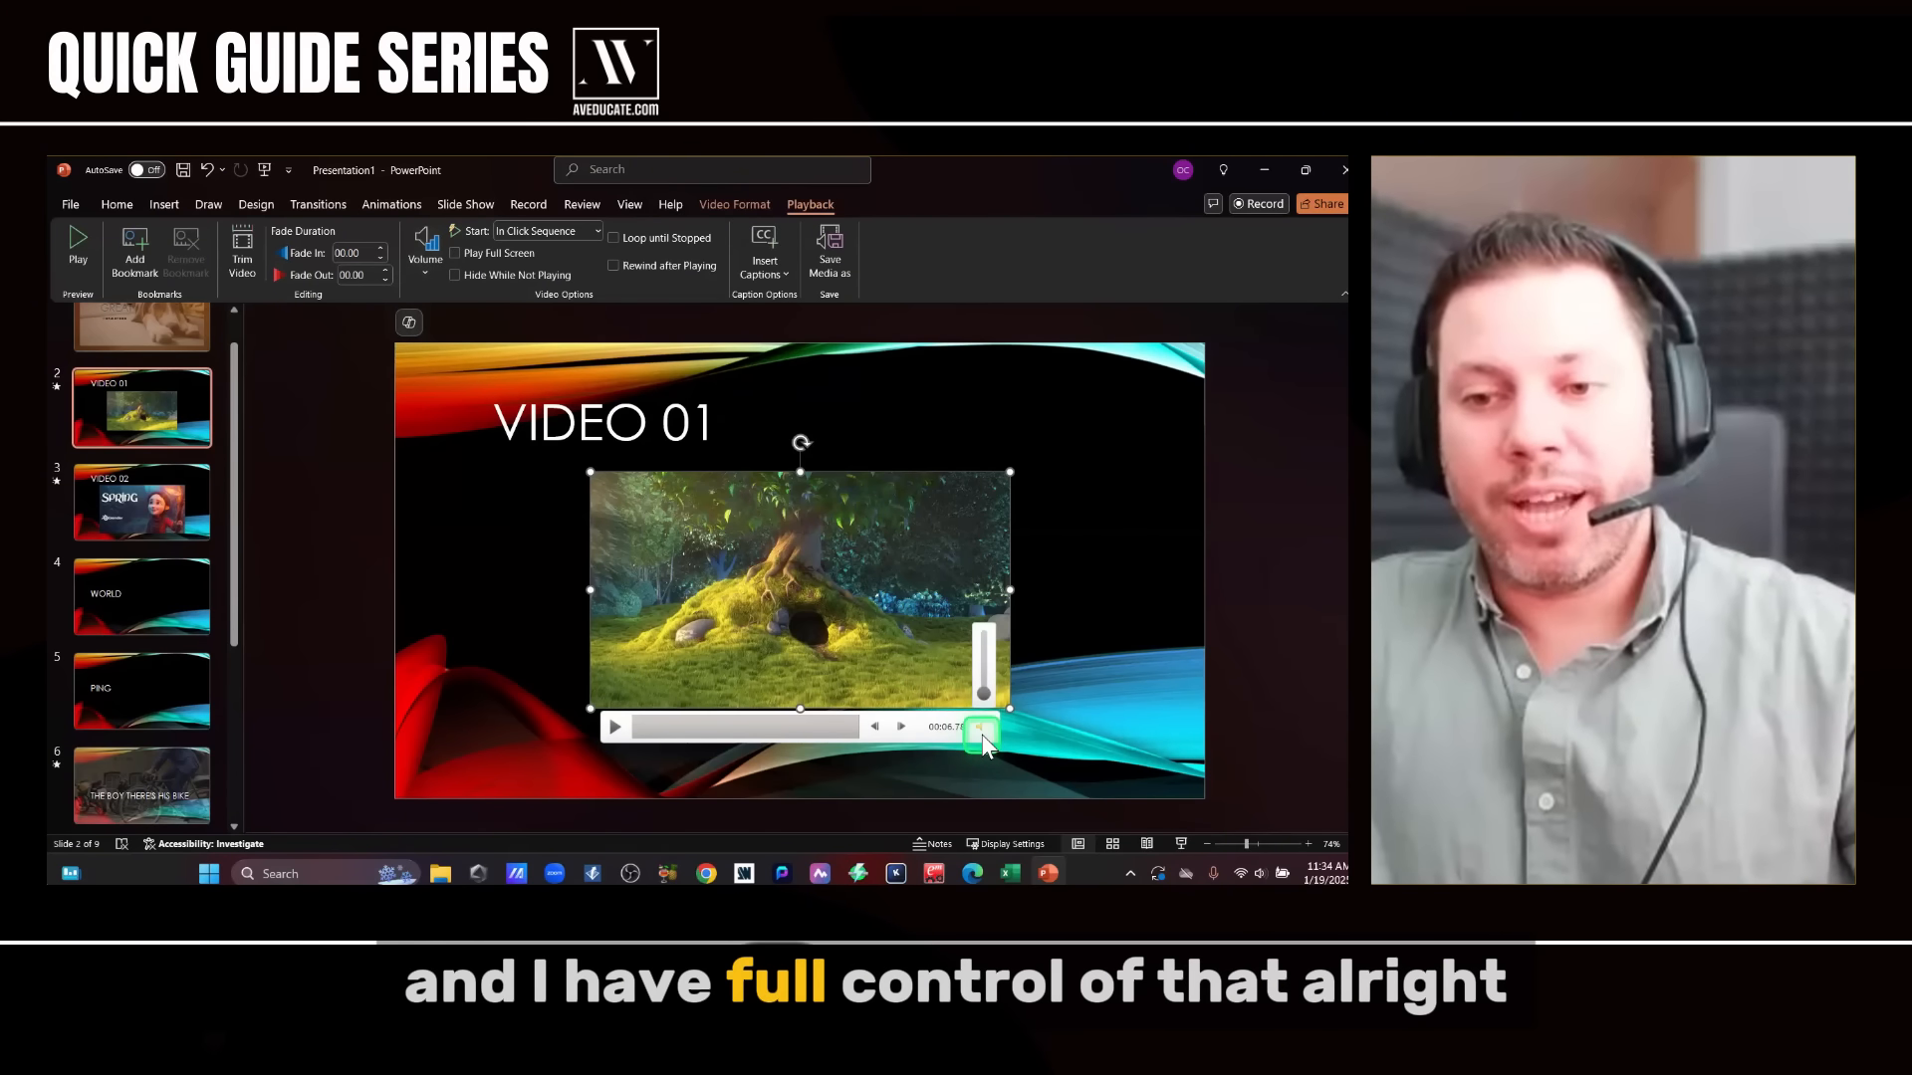
pyautogui.click(982, 736)
pyautogui.click(985, 730)
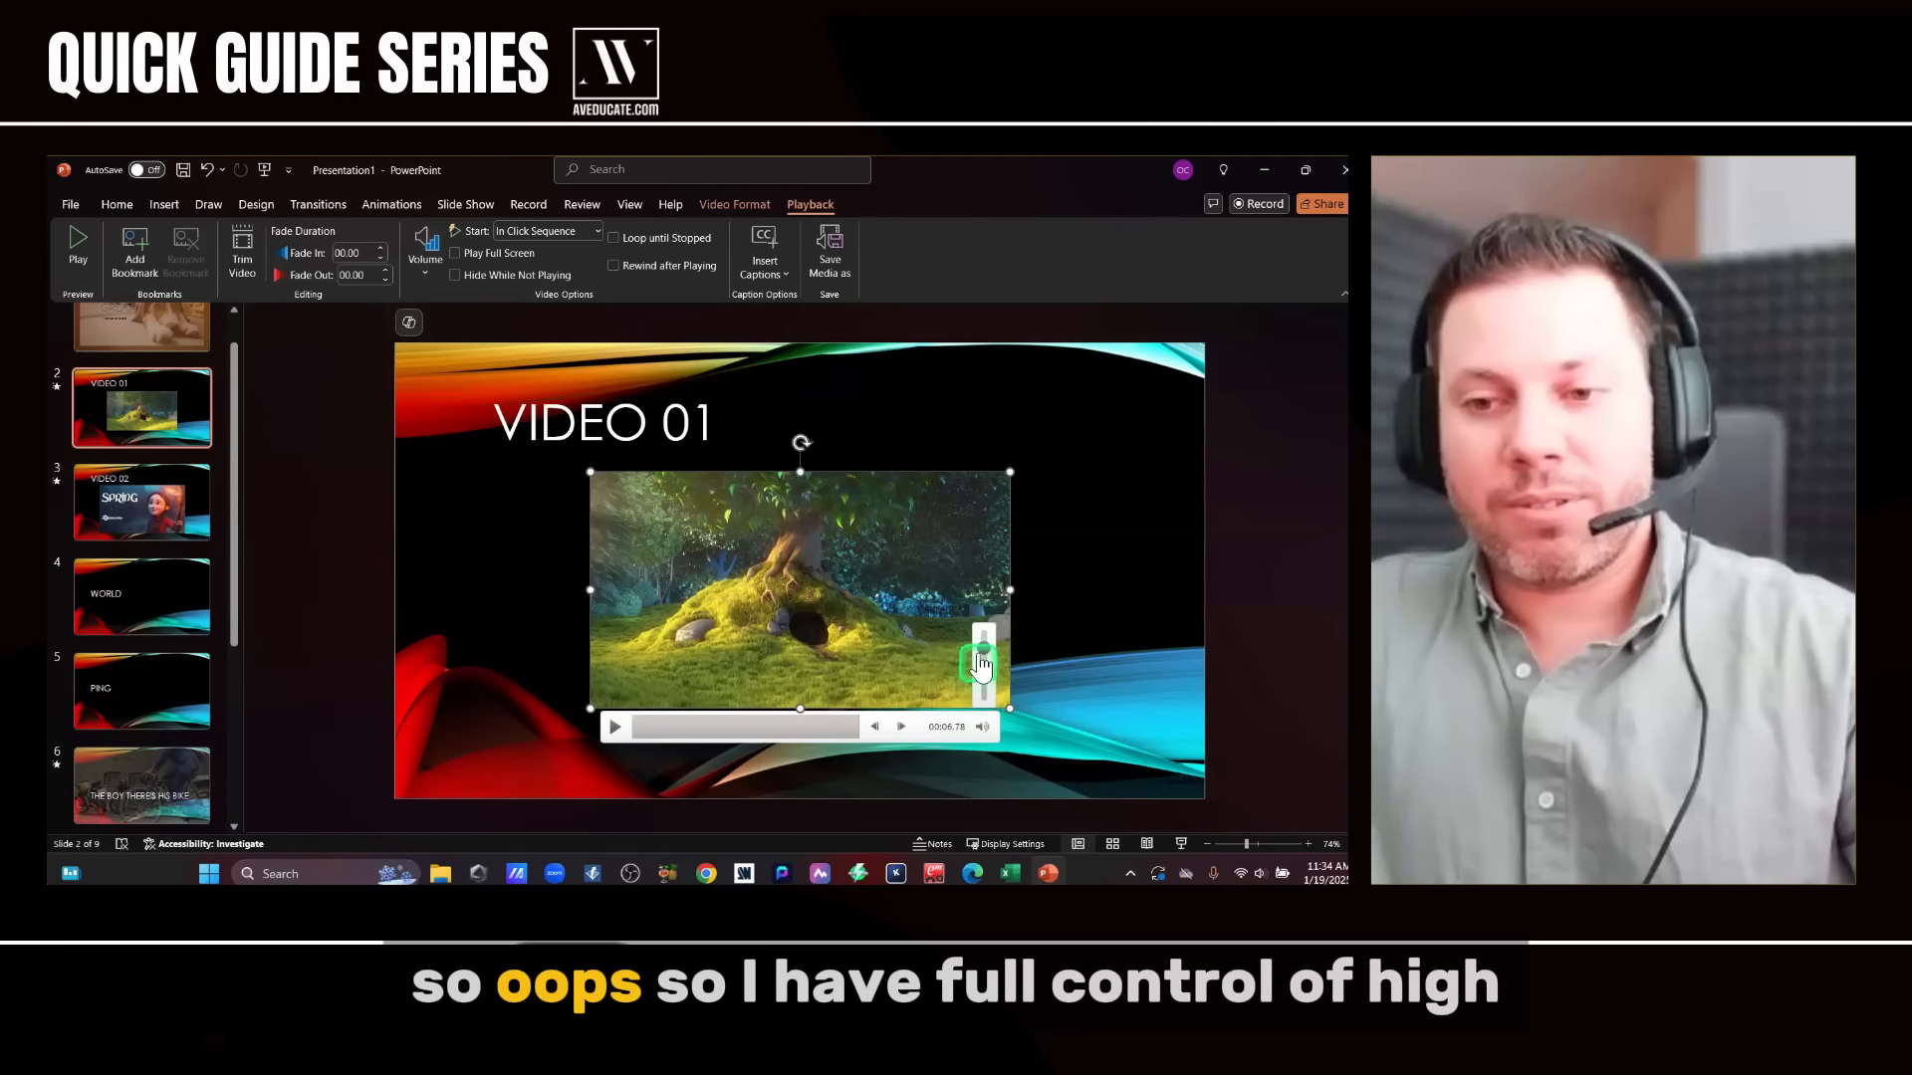
pyautogui.click(985, 732)
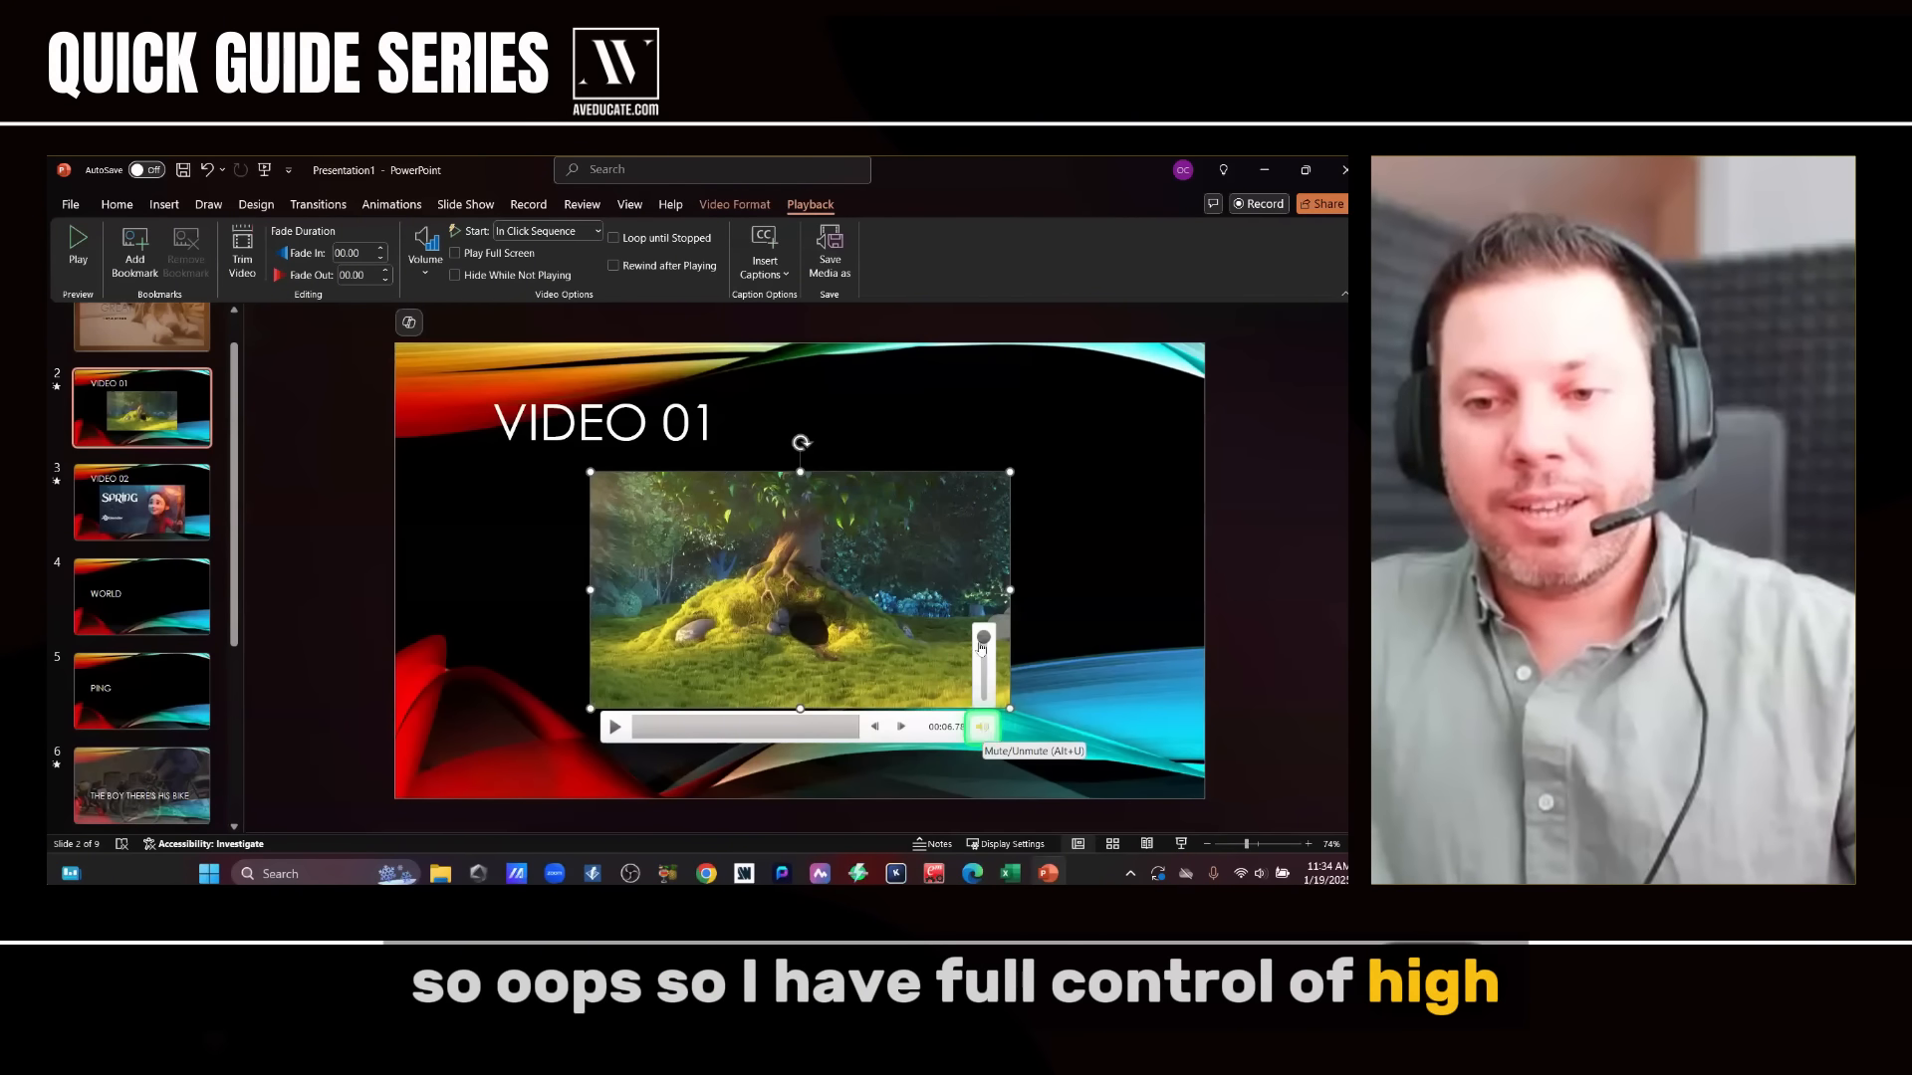
pyautogui.click(981, 647)
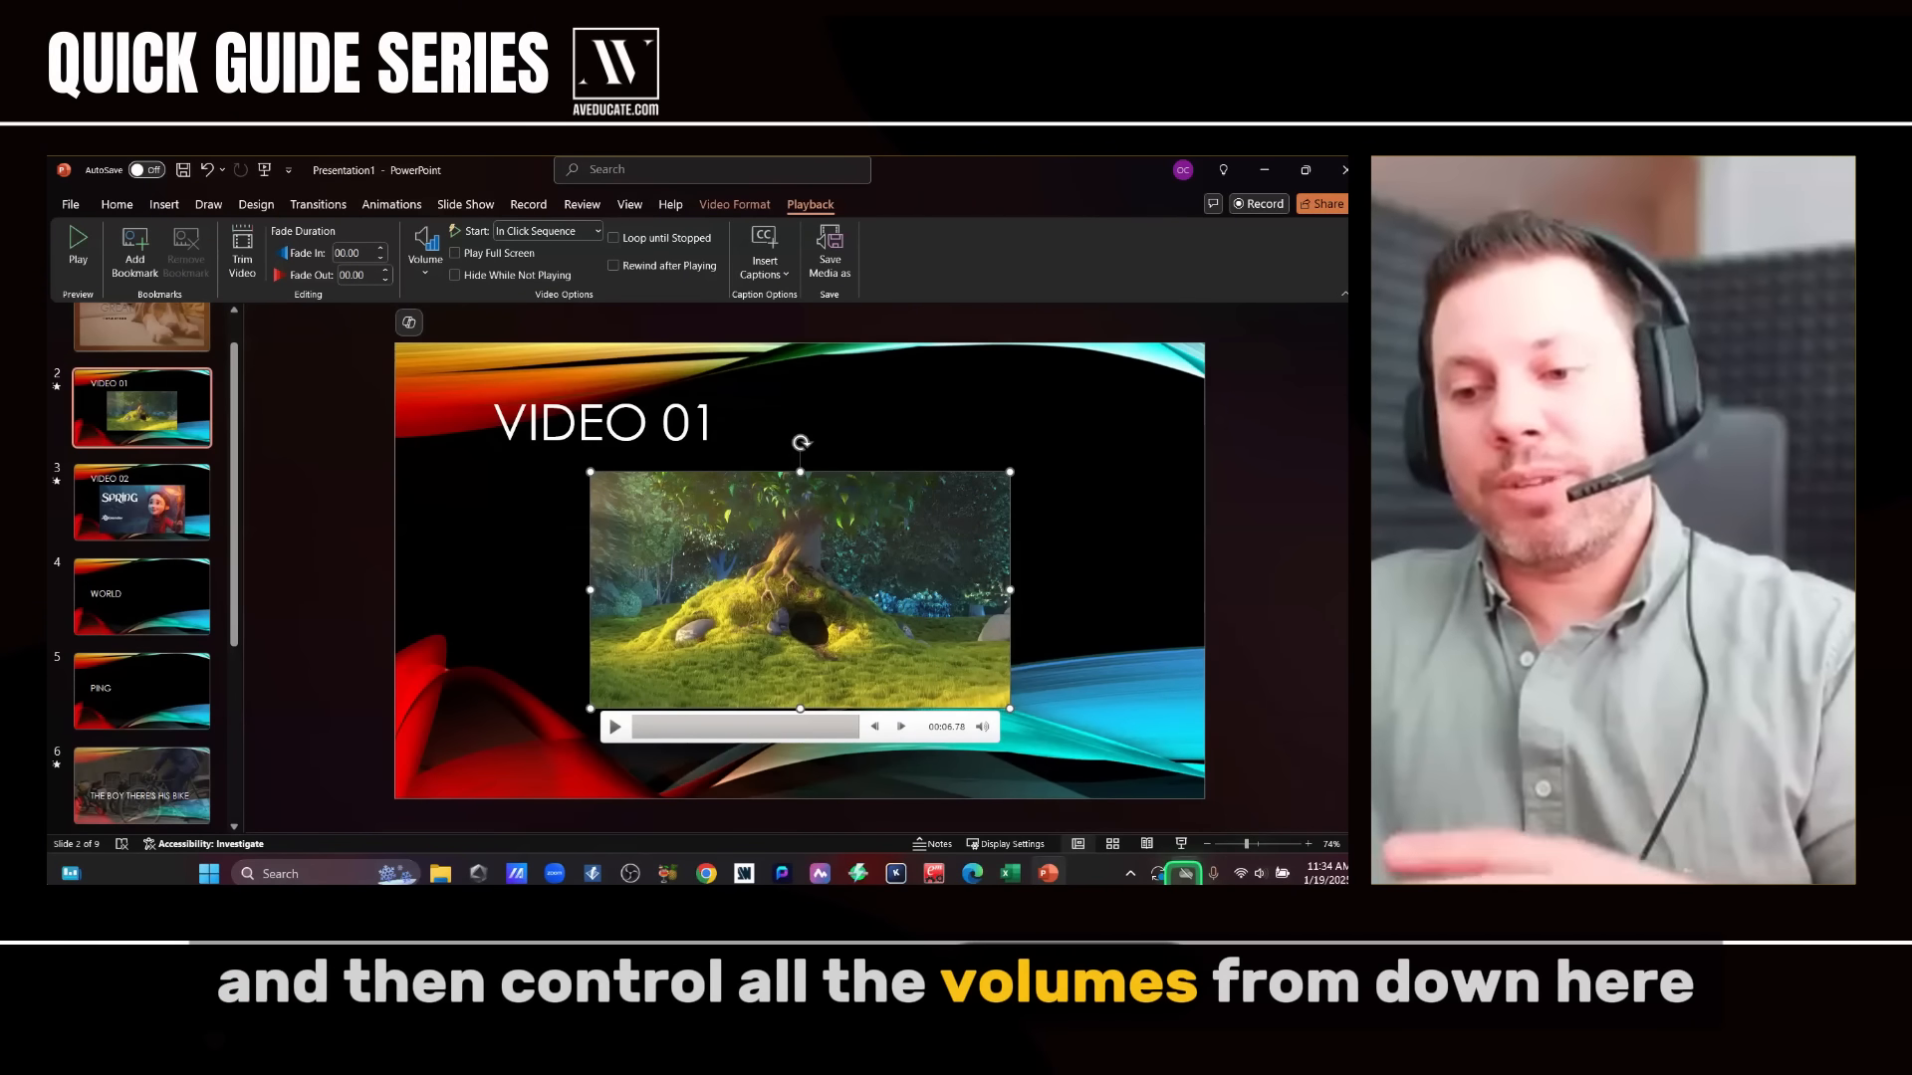
pyautogui.click(1240, 872)
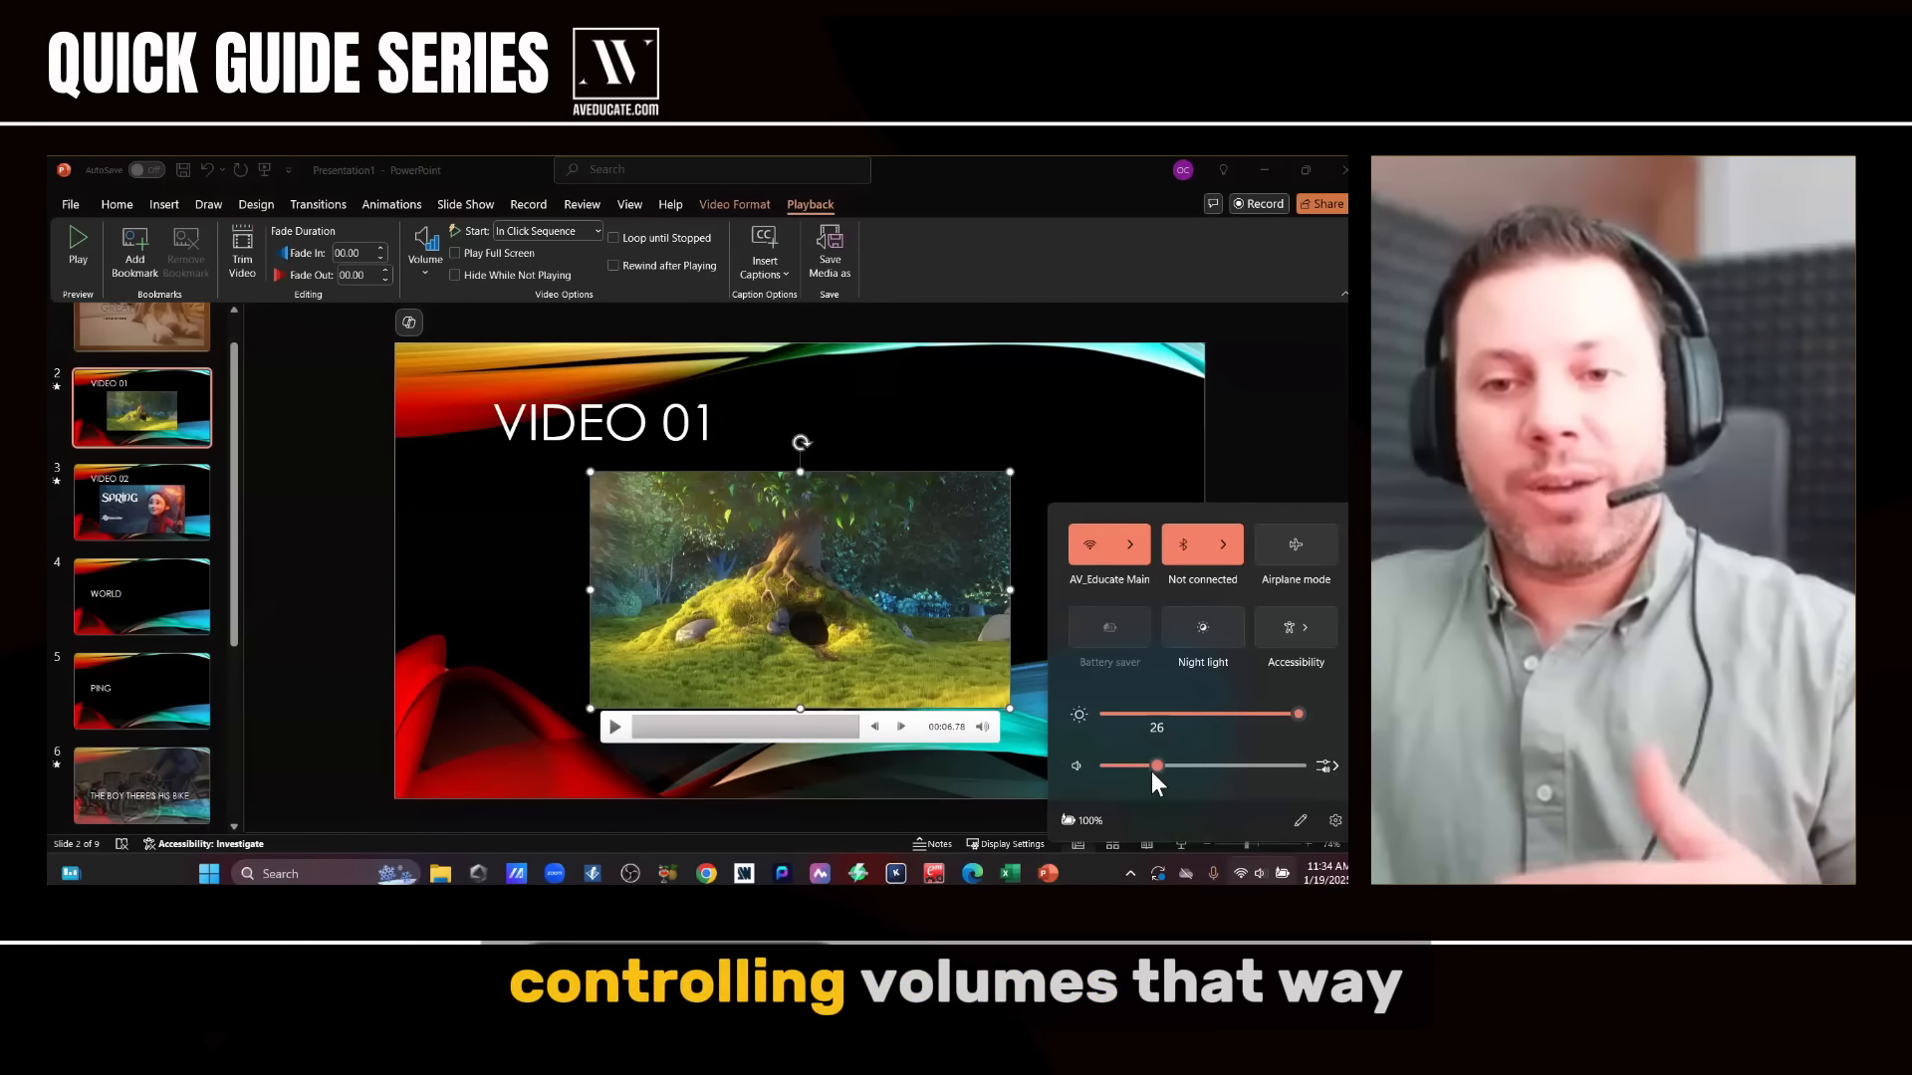
pyautogui.click(1100, 455)
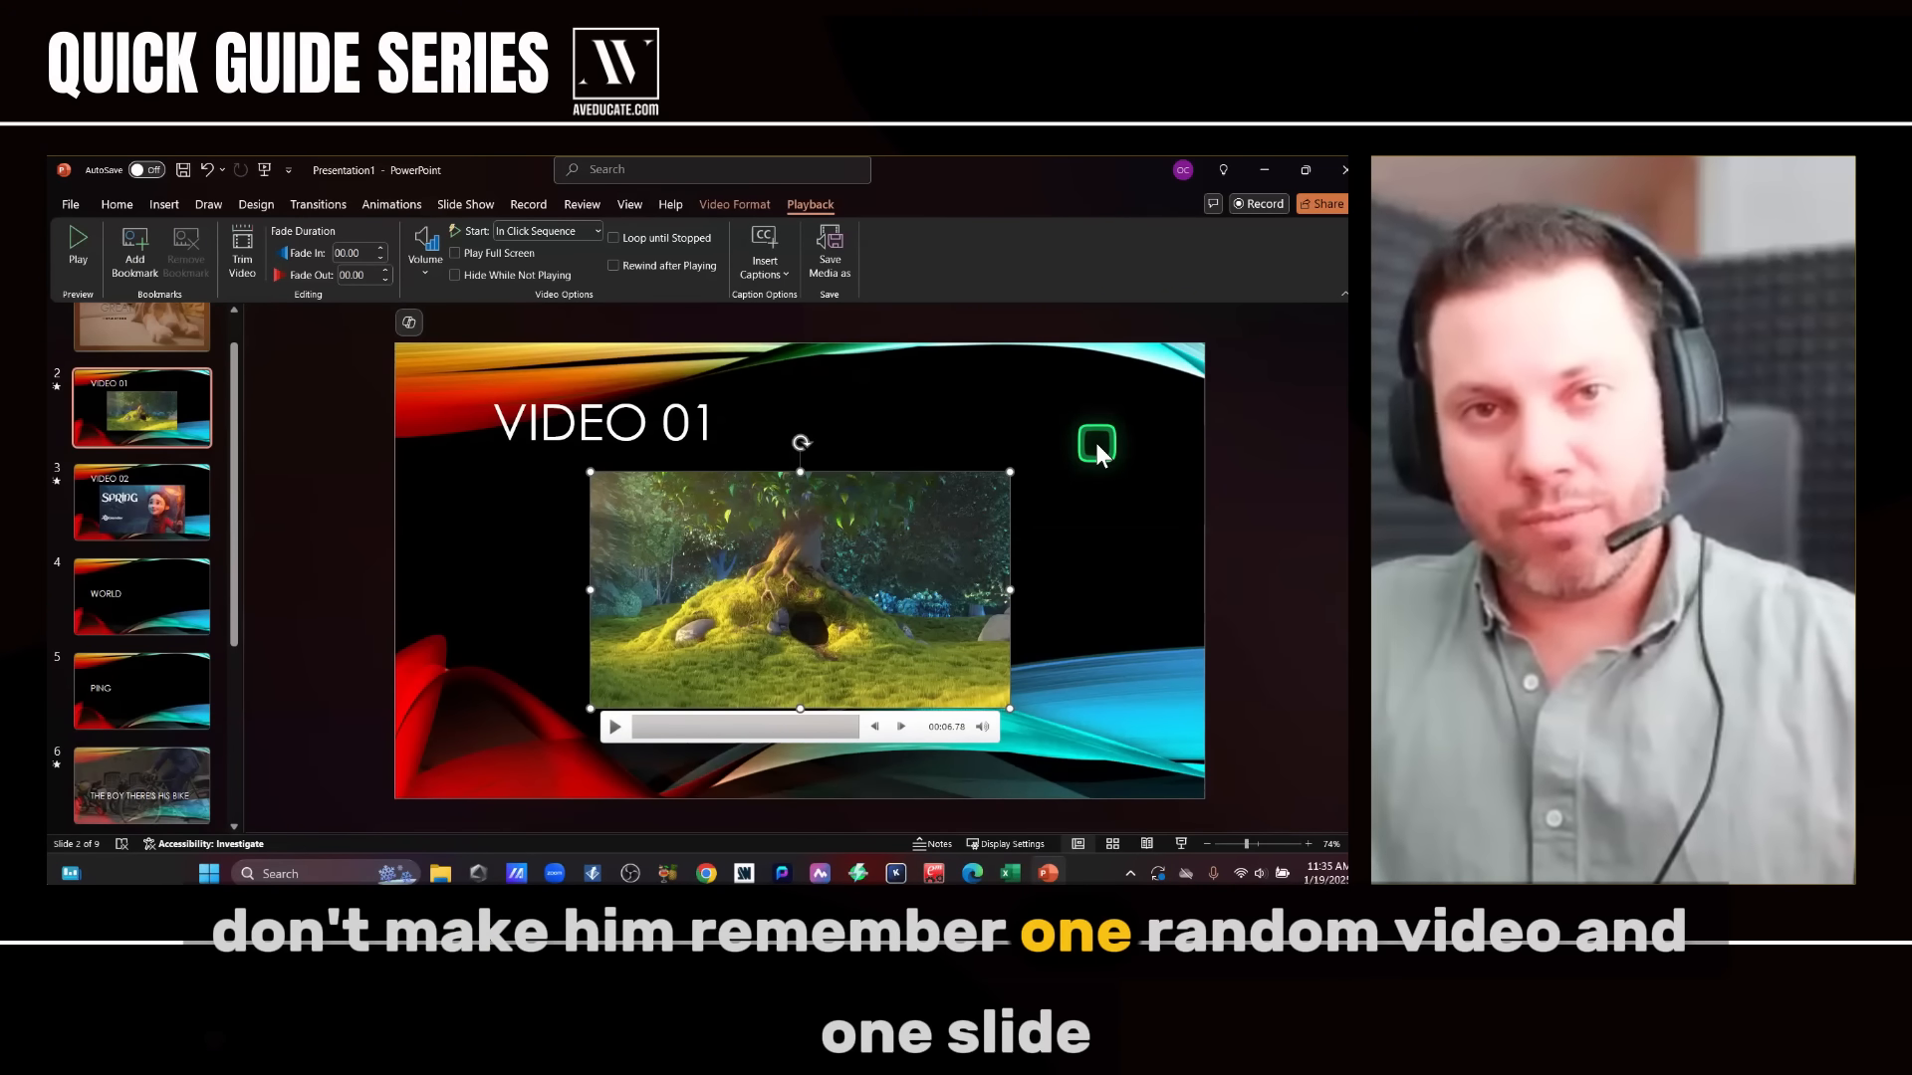
# - Mute the slide 2 video and set it to start In Click Sequence
pyautogui.click(425, 251)
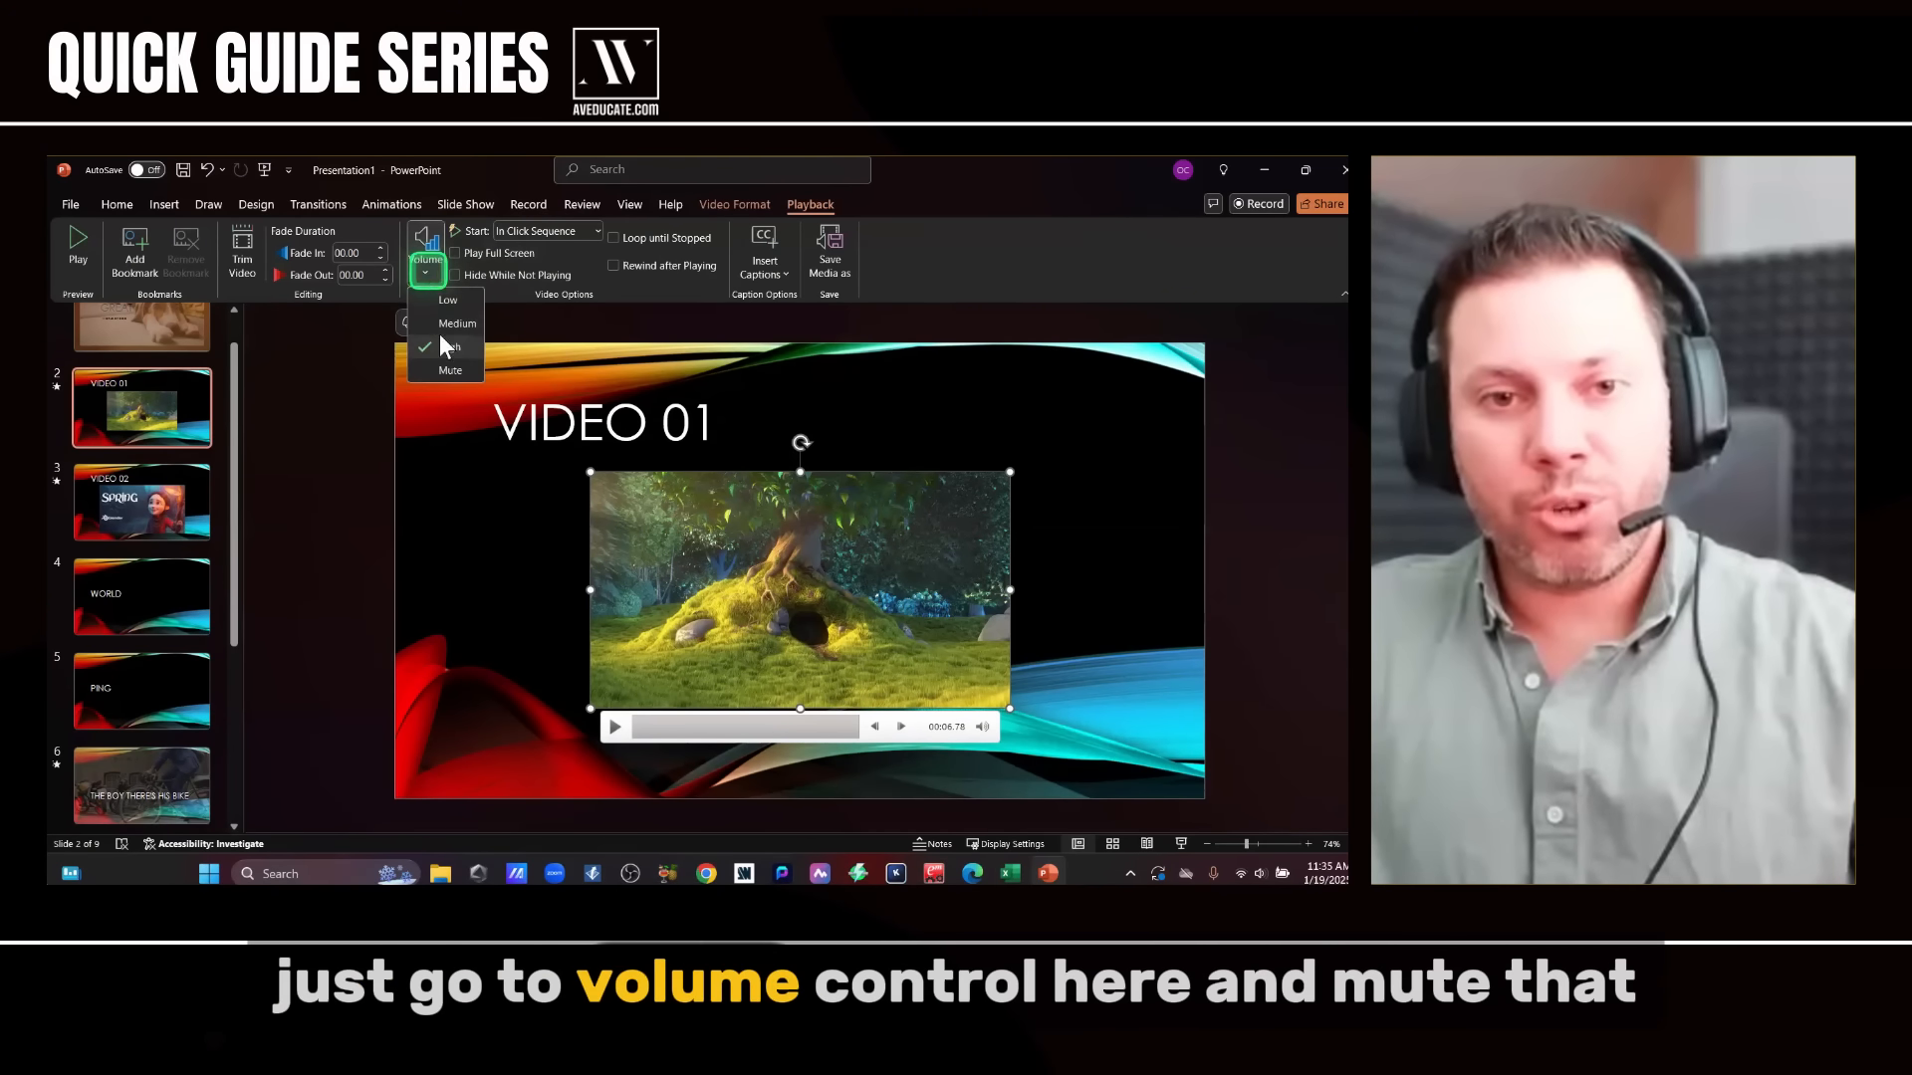
pyautogui.click(449, 370)
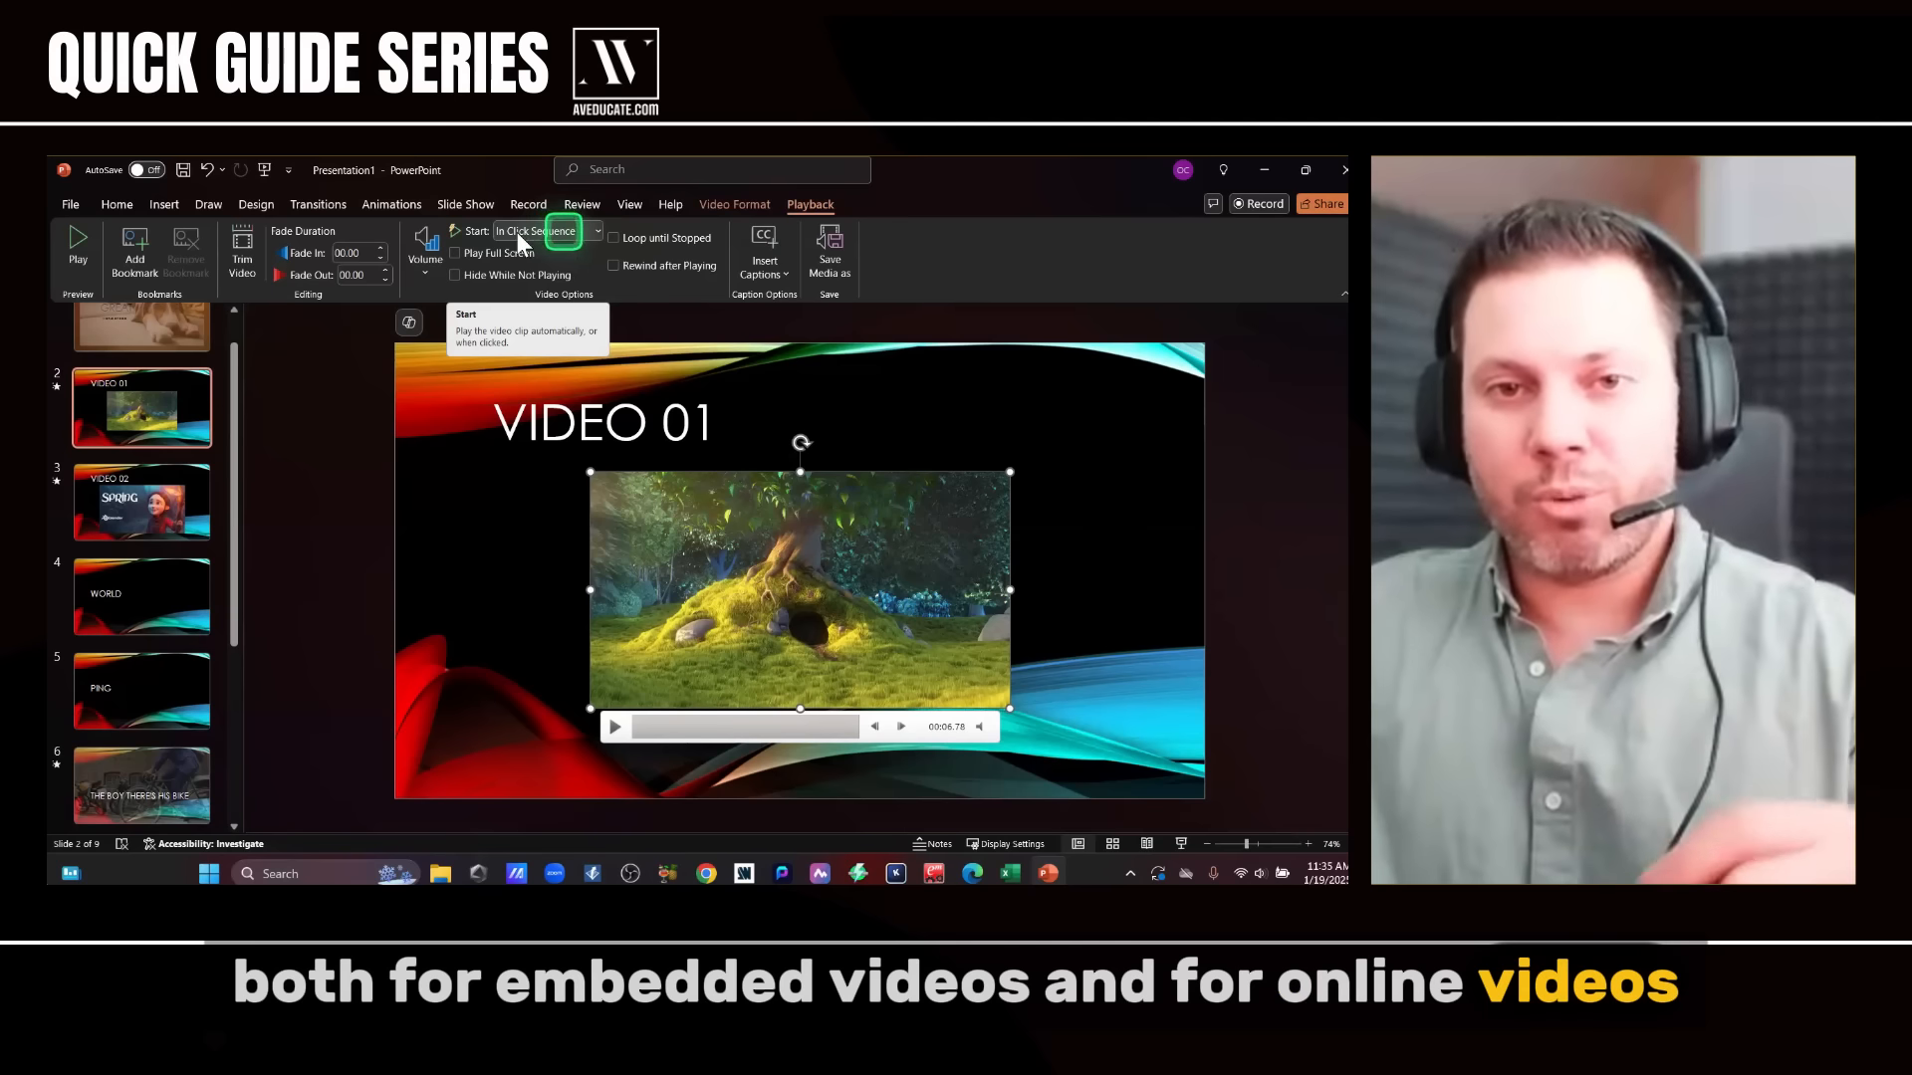
pyautogui.click(559, 232)
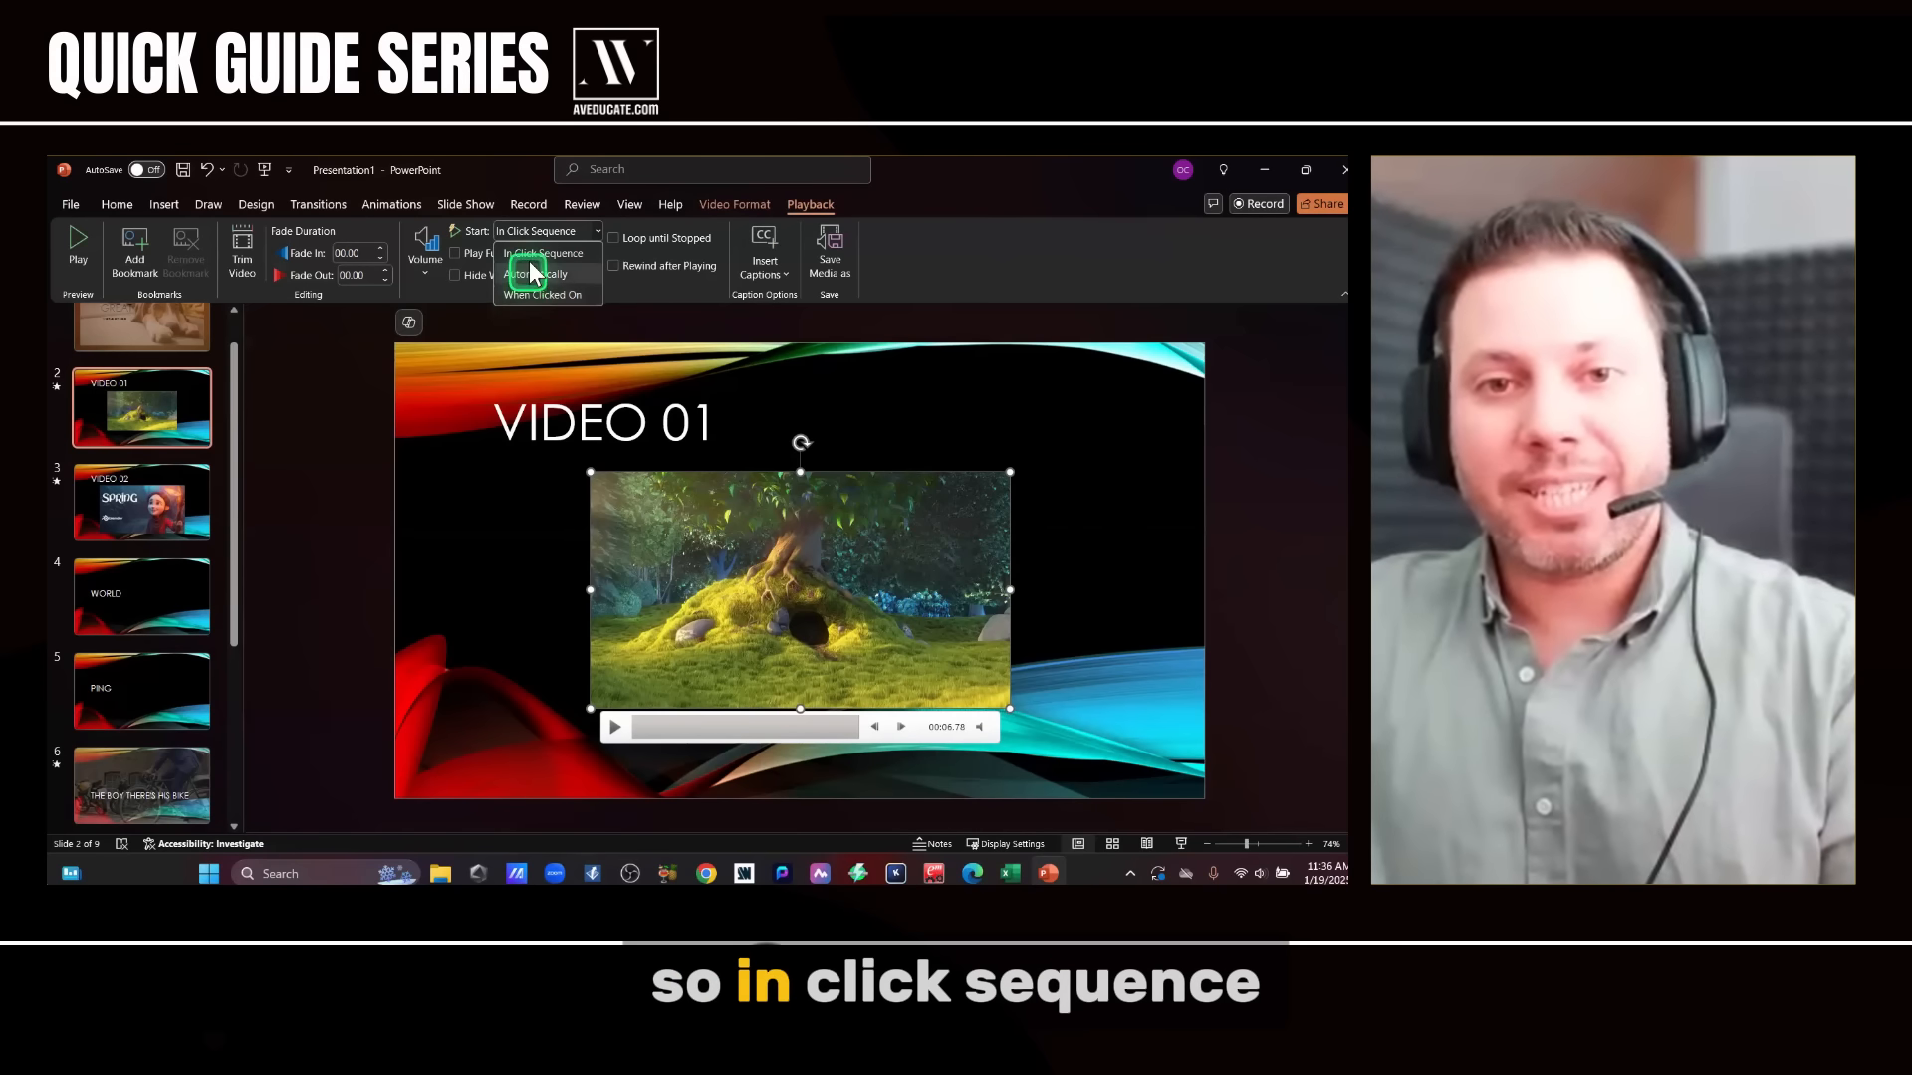
pyautogui.click(535, 253)
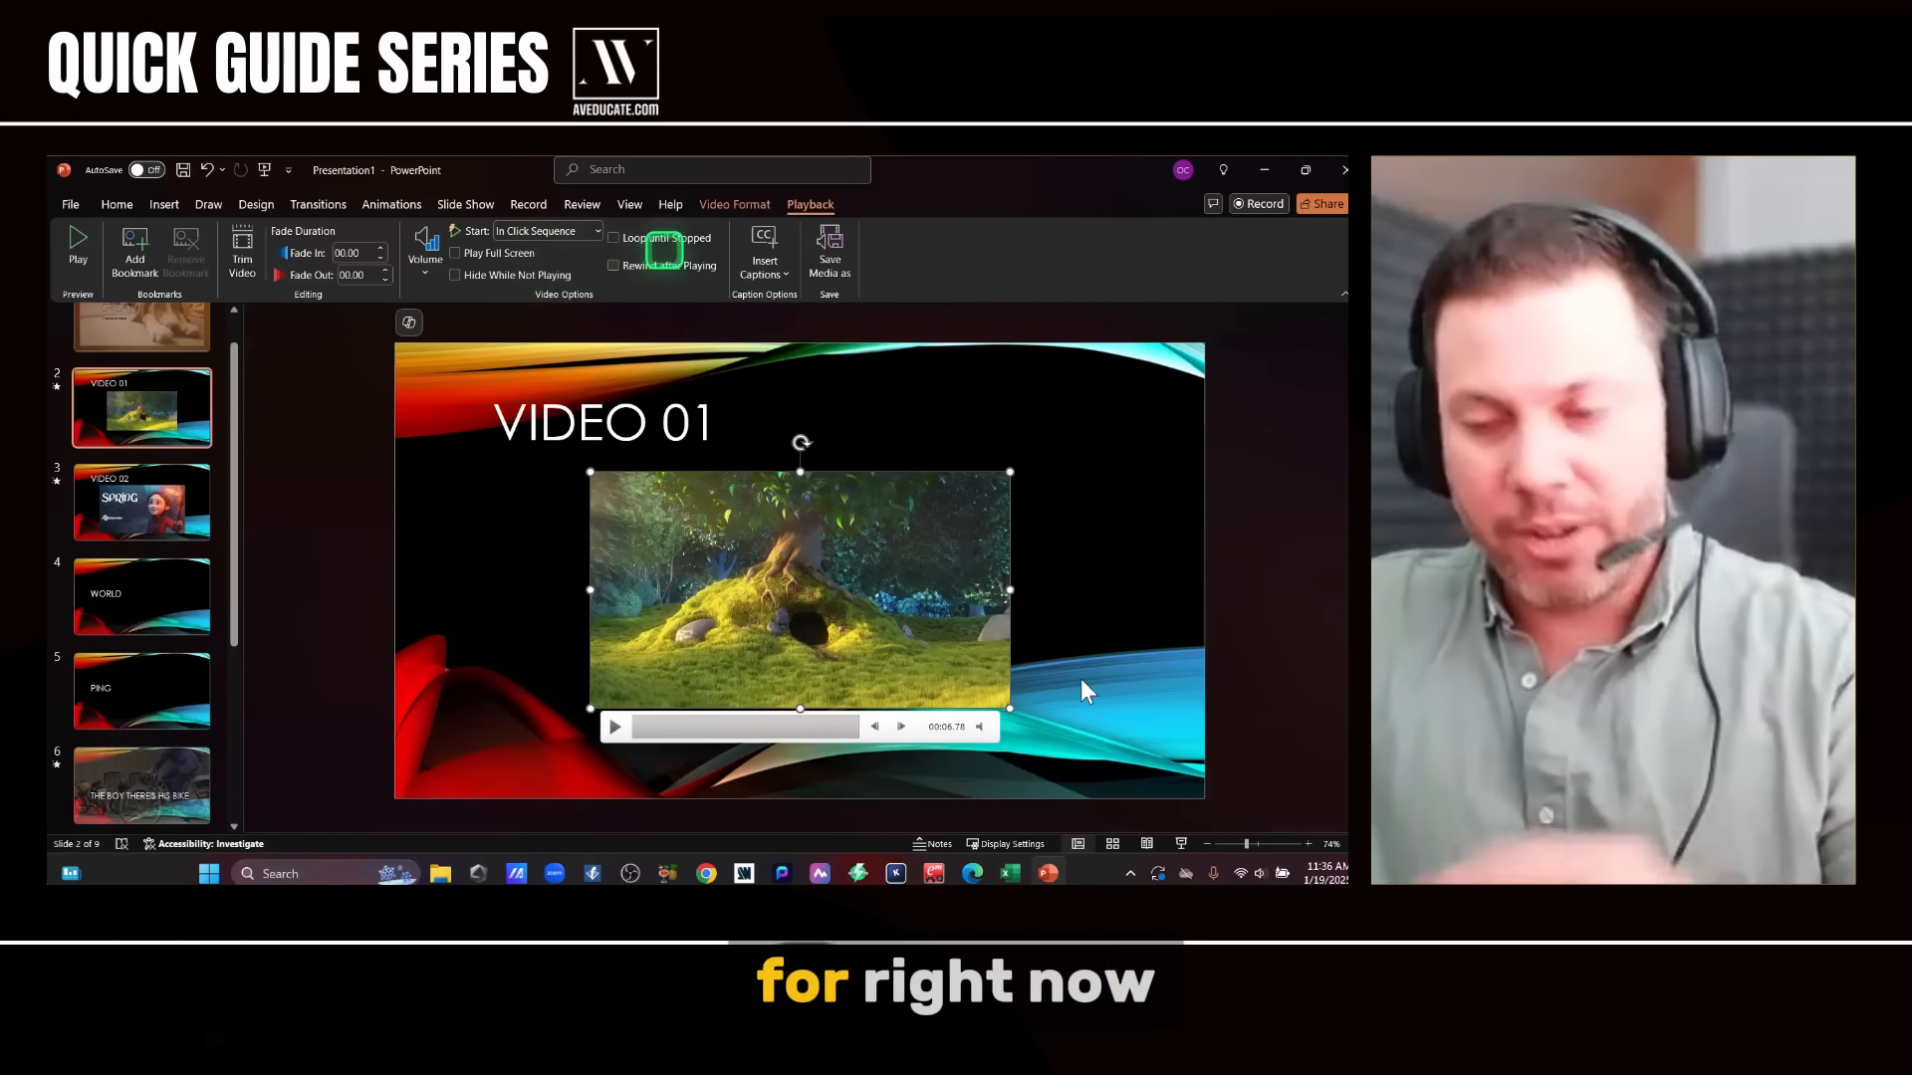
# - Start the slide show, jump to slide 1, and advance to the video on slide 2 to test its start behavior
pyautogui.click(1180, 846)
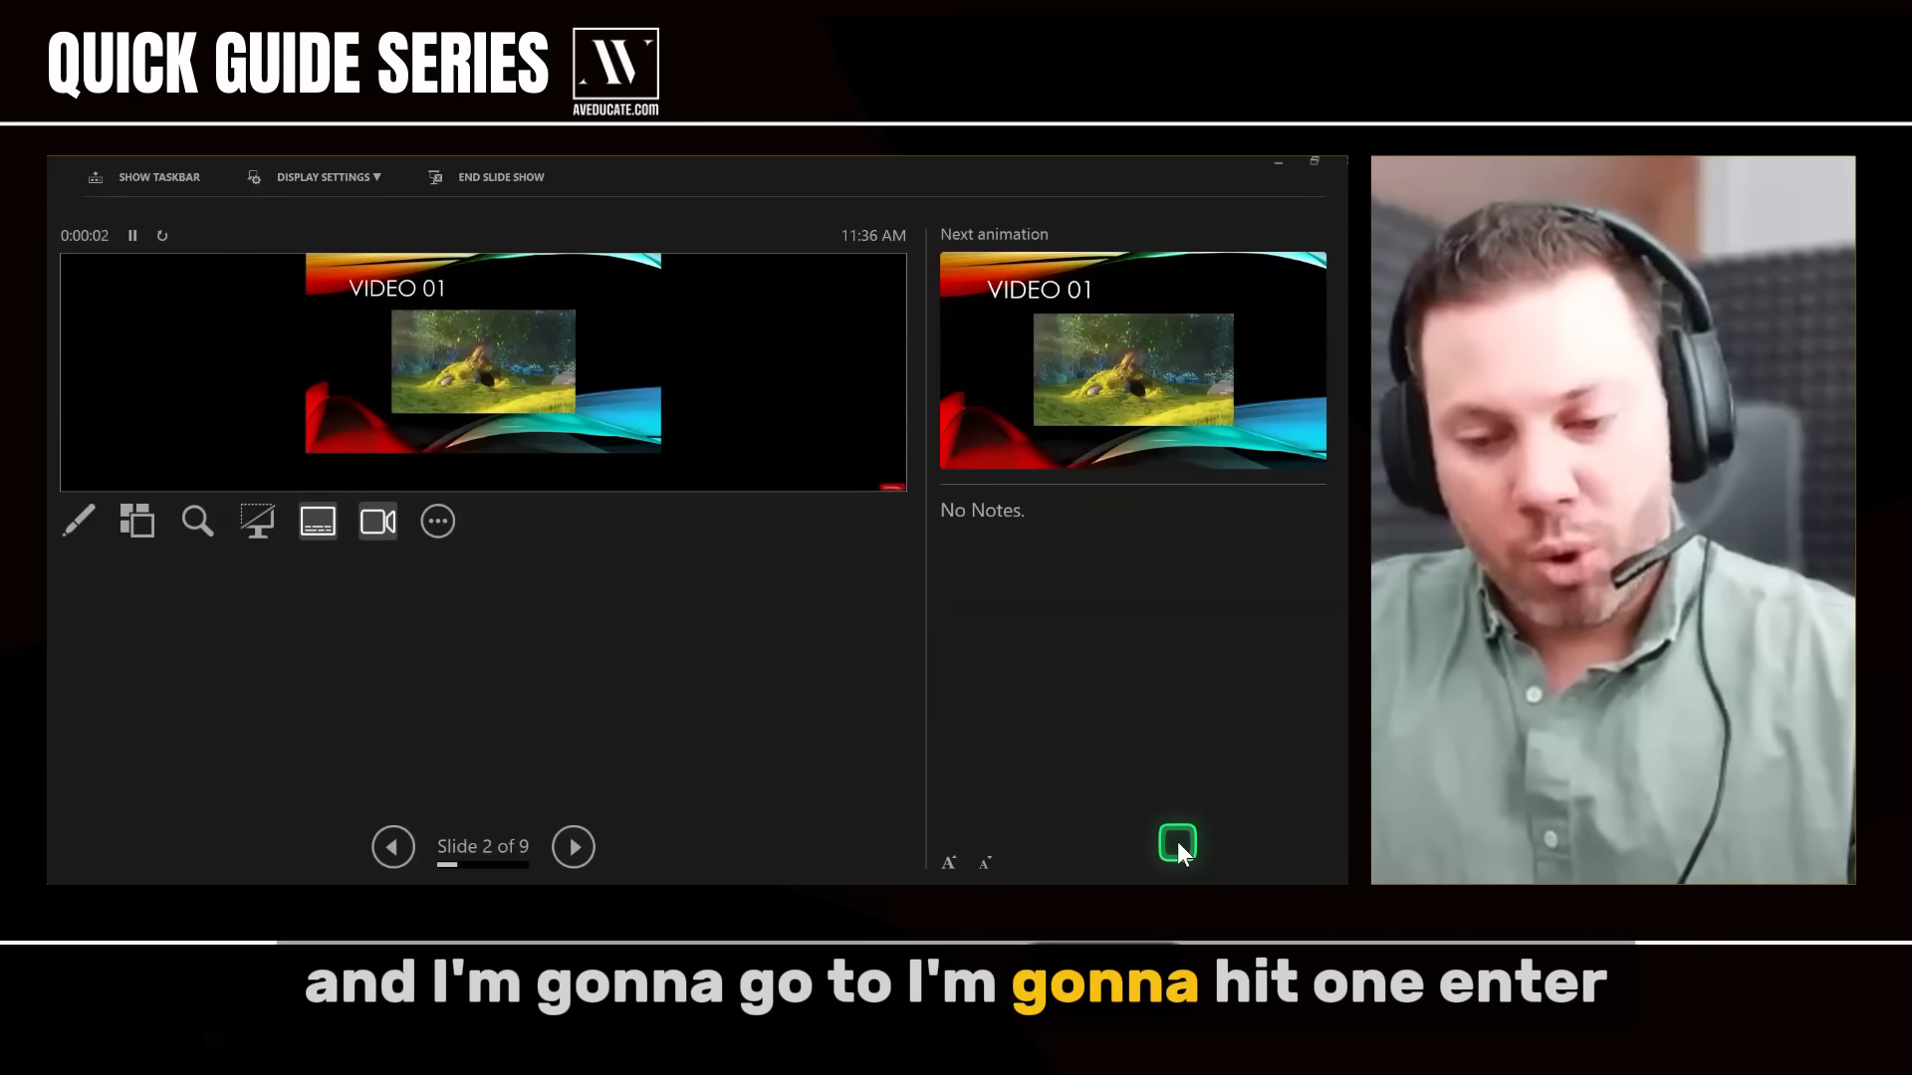
pyautogui.press('1')
pyautogui.press('Return')
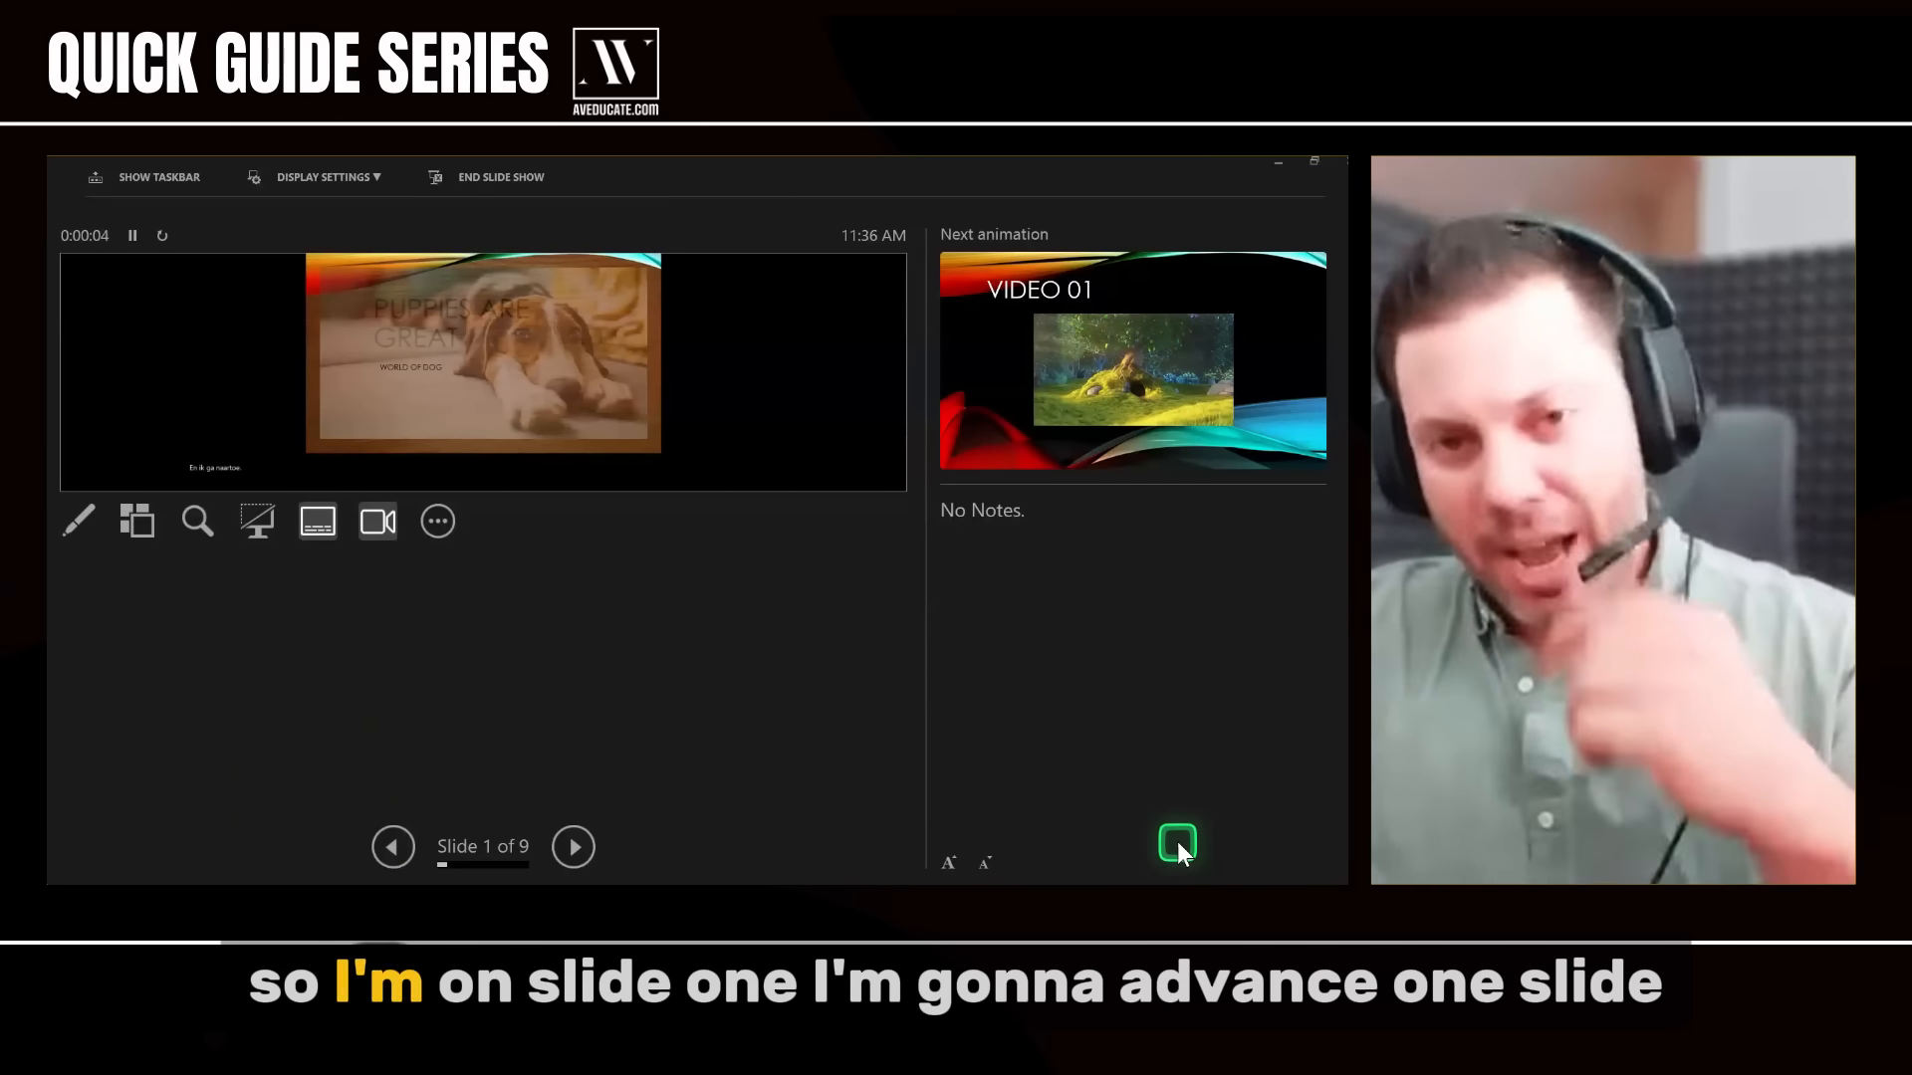
pyautogui.press('Right')
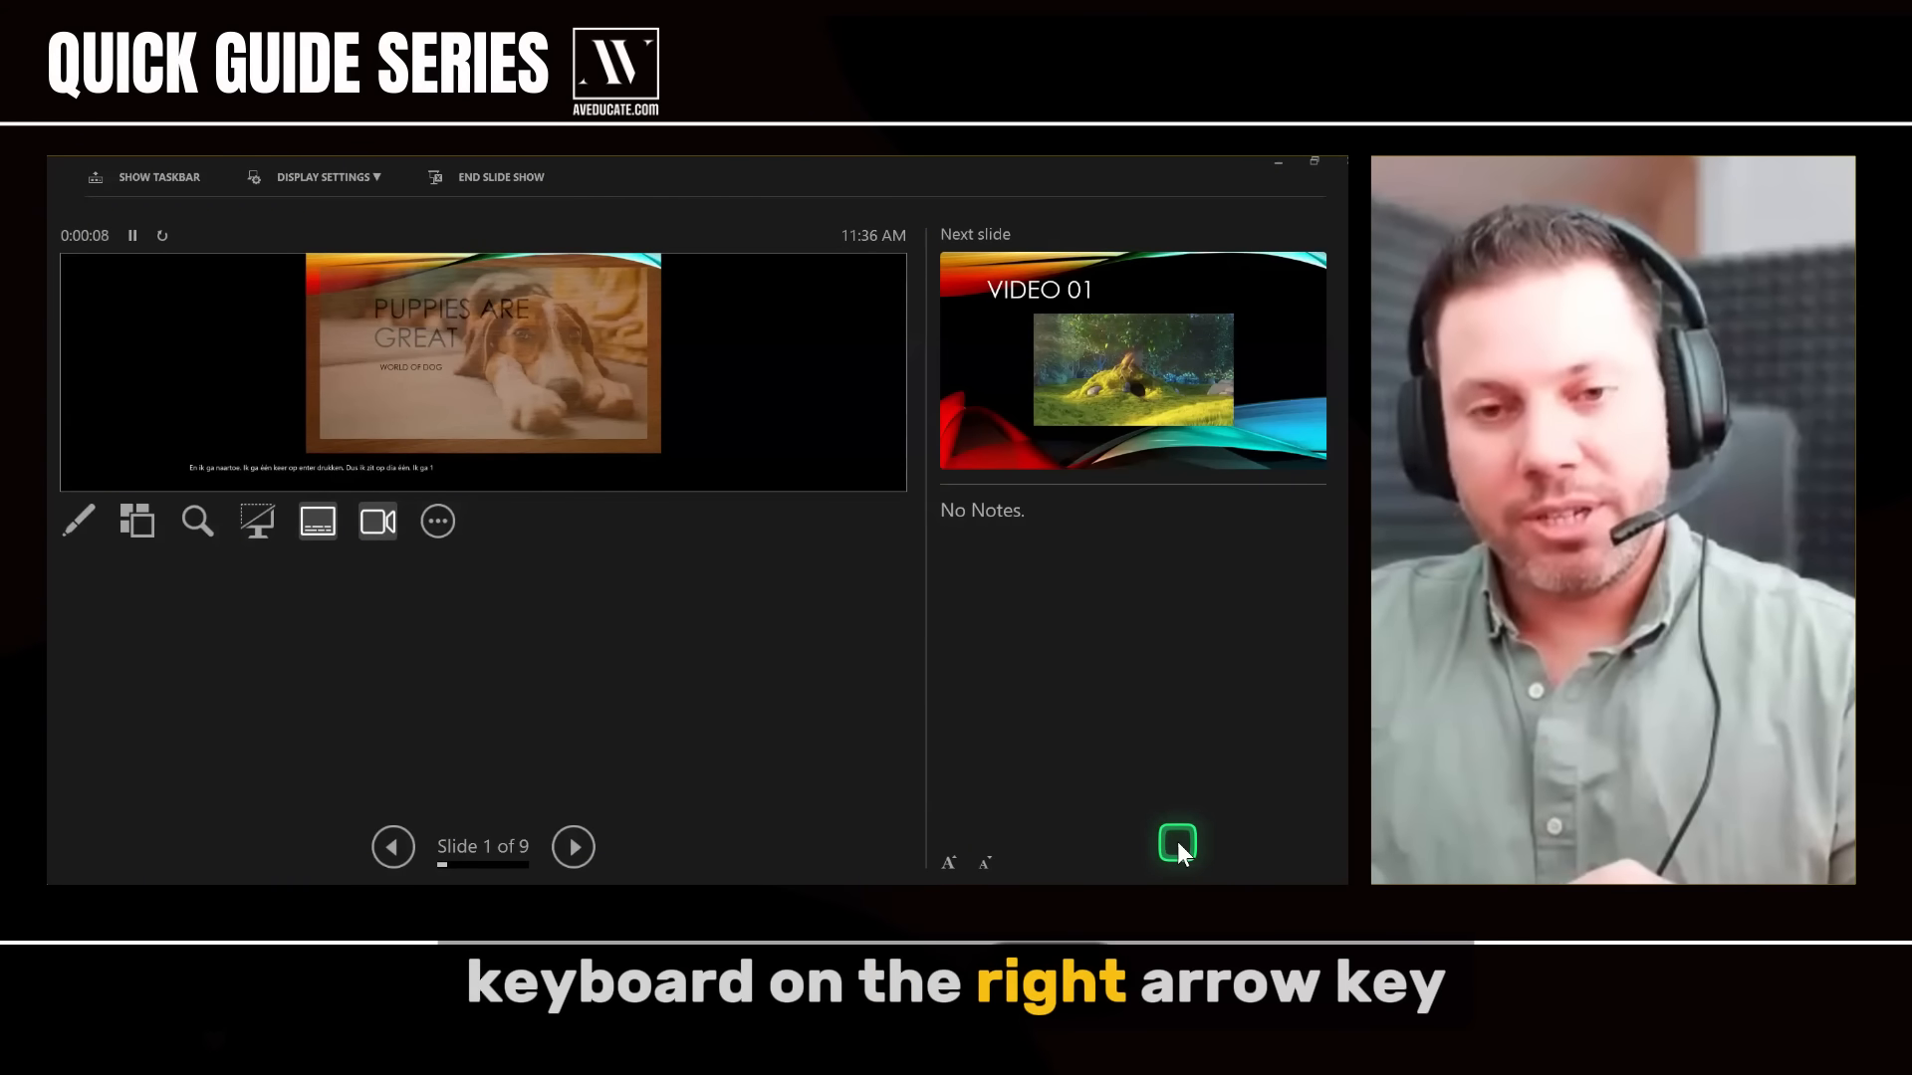
pyautogui.press('Right')
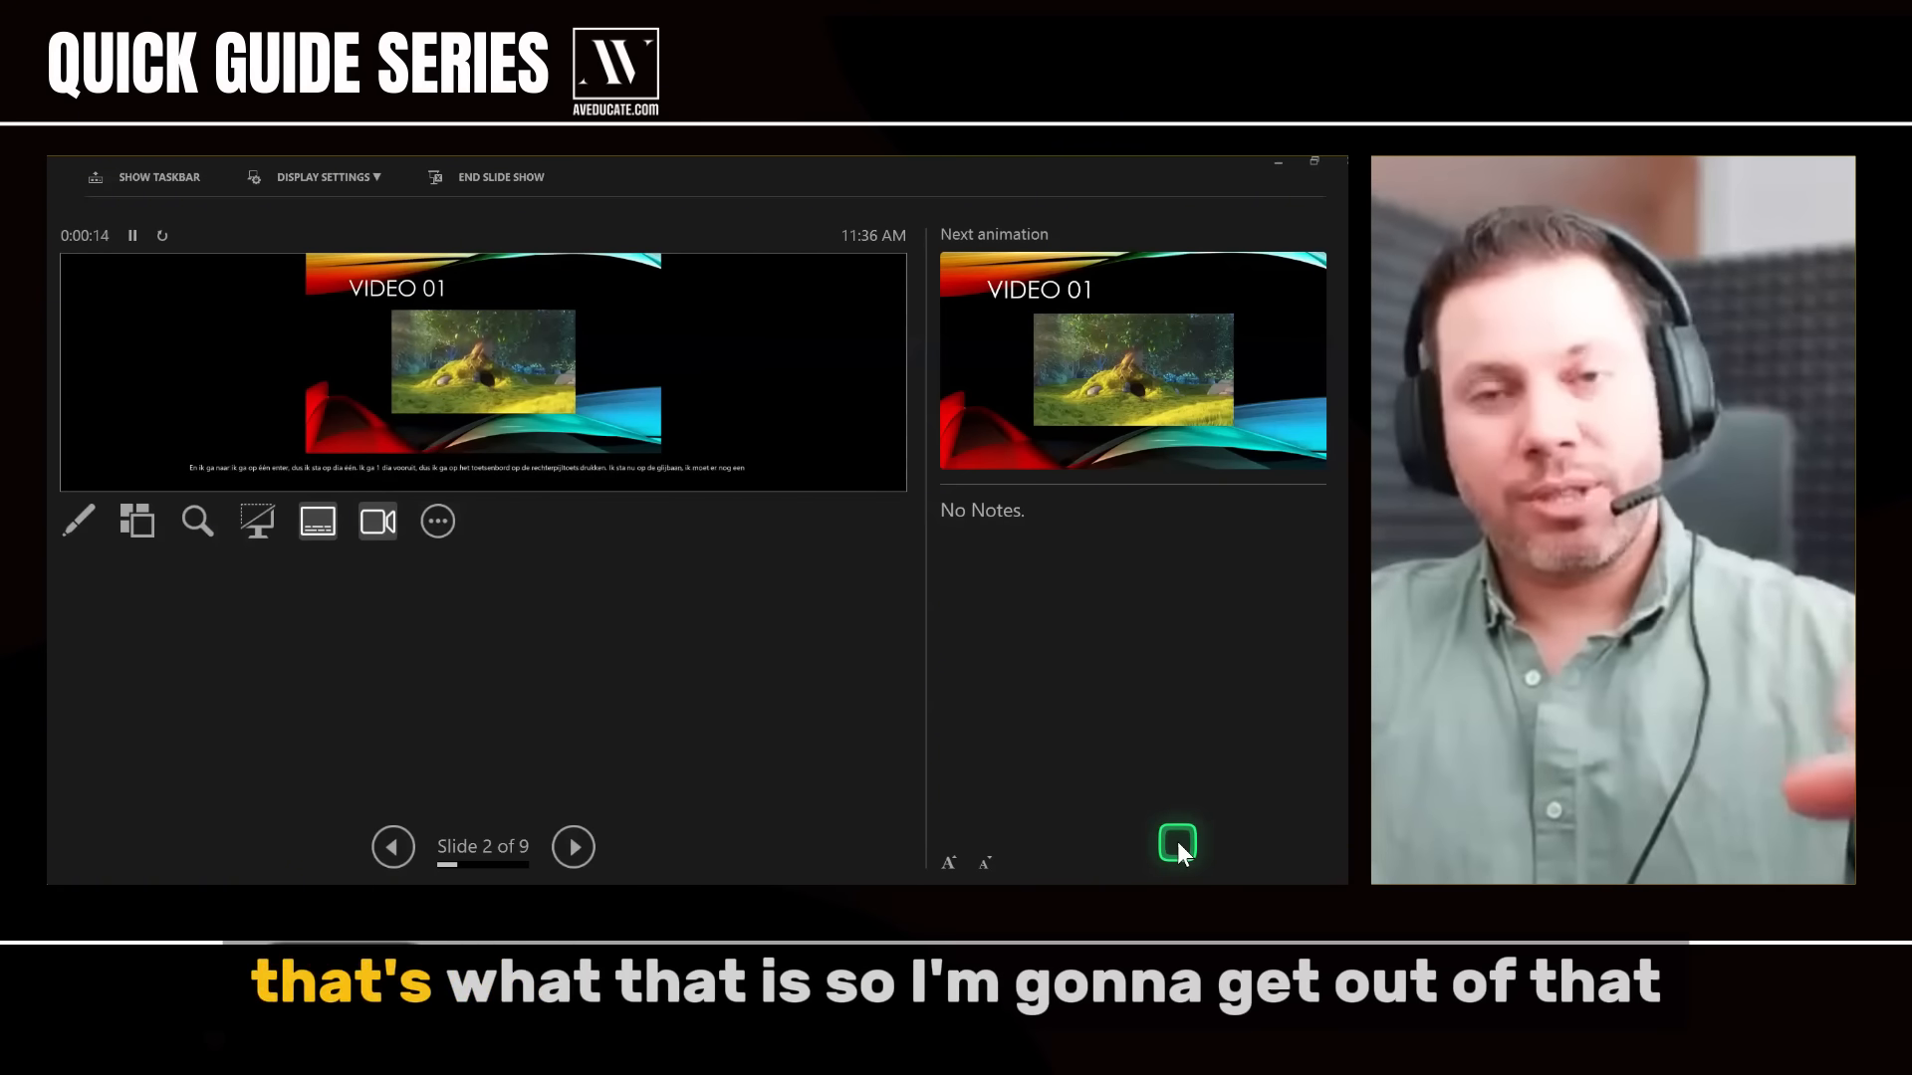
# - Play the slide 2 video in the running slide show, and end the show
pyautogui.press('Right')
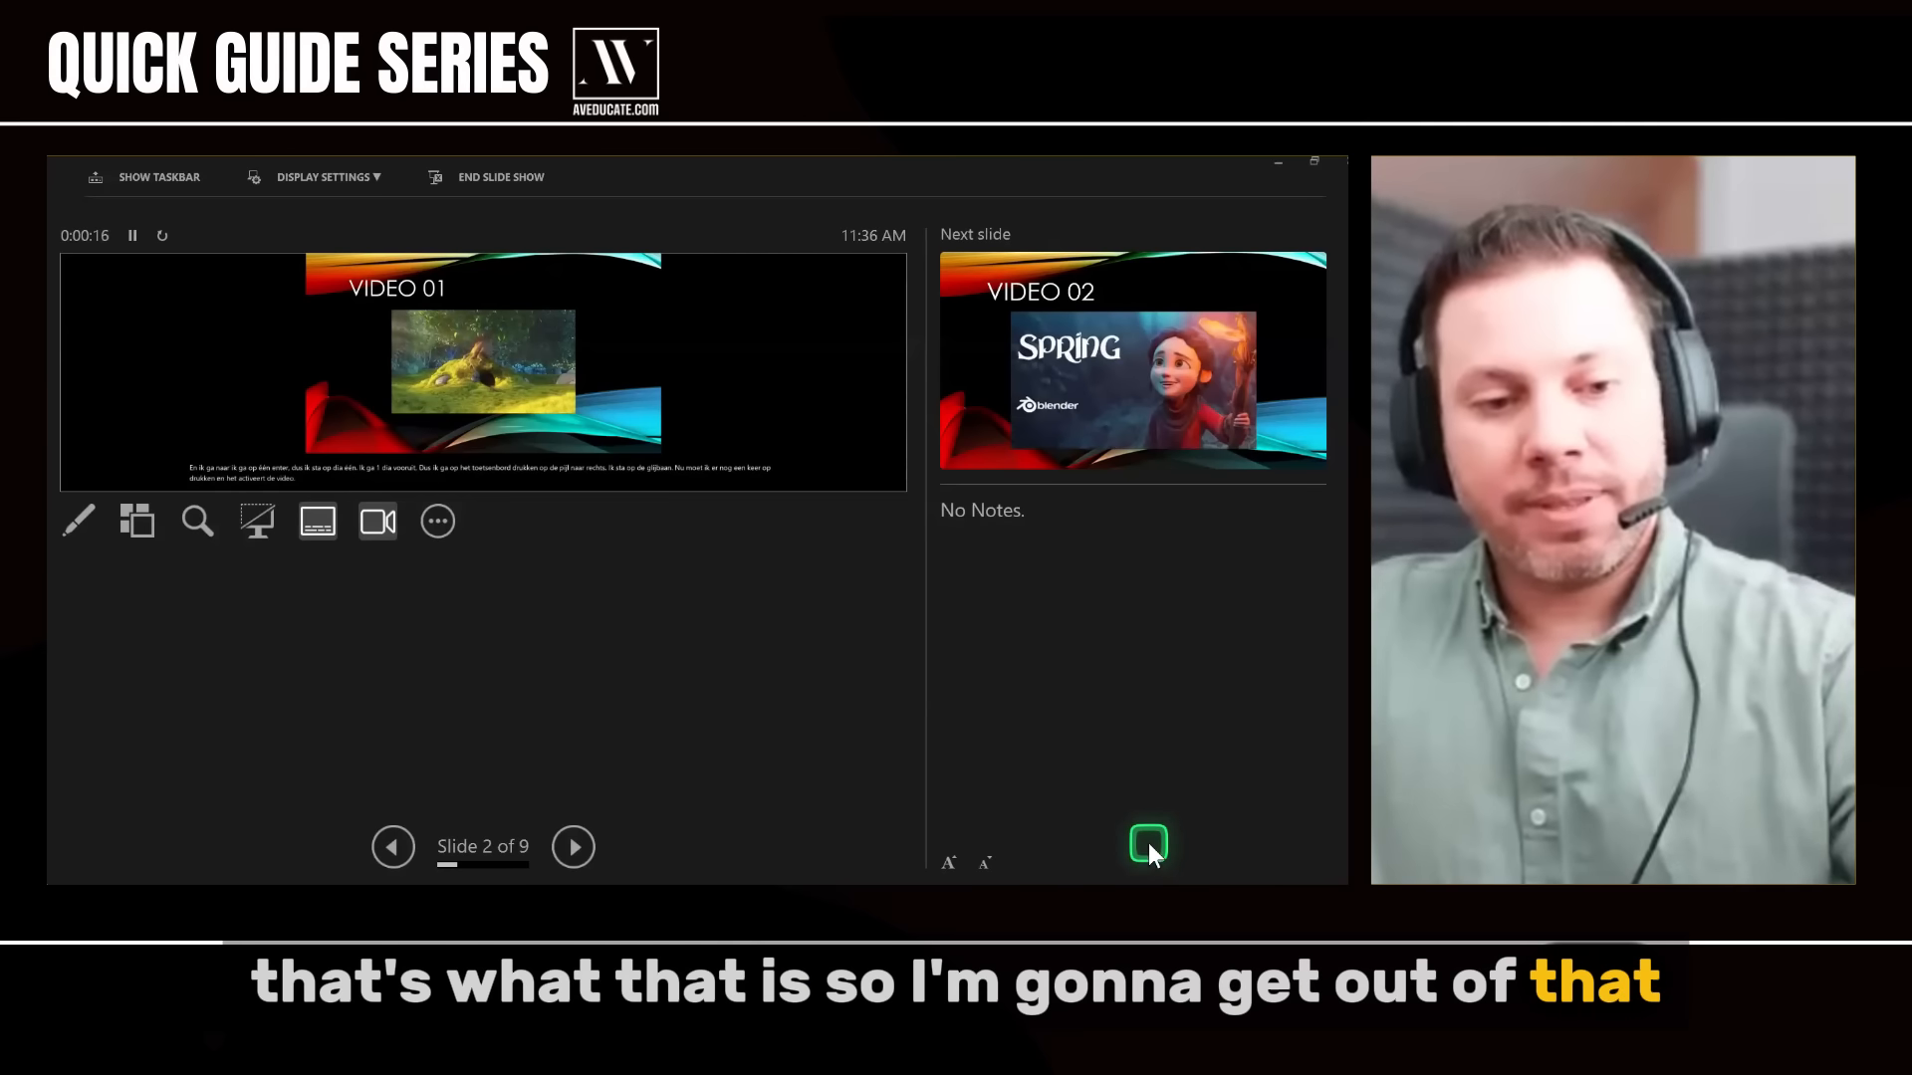
pyautogui.press('Escape')
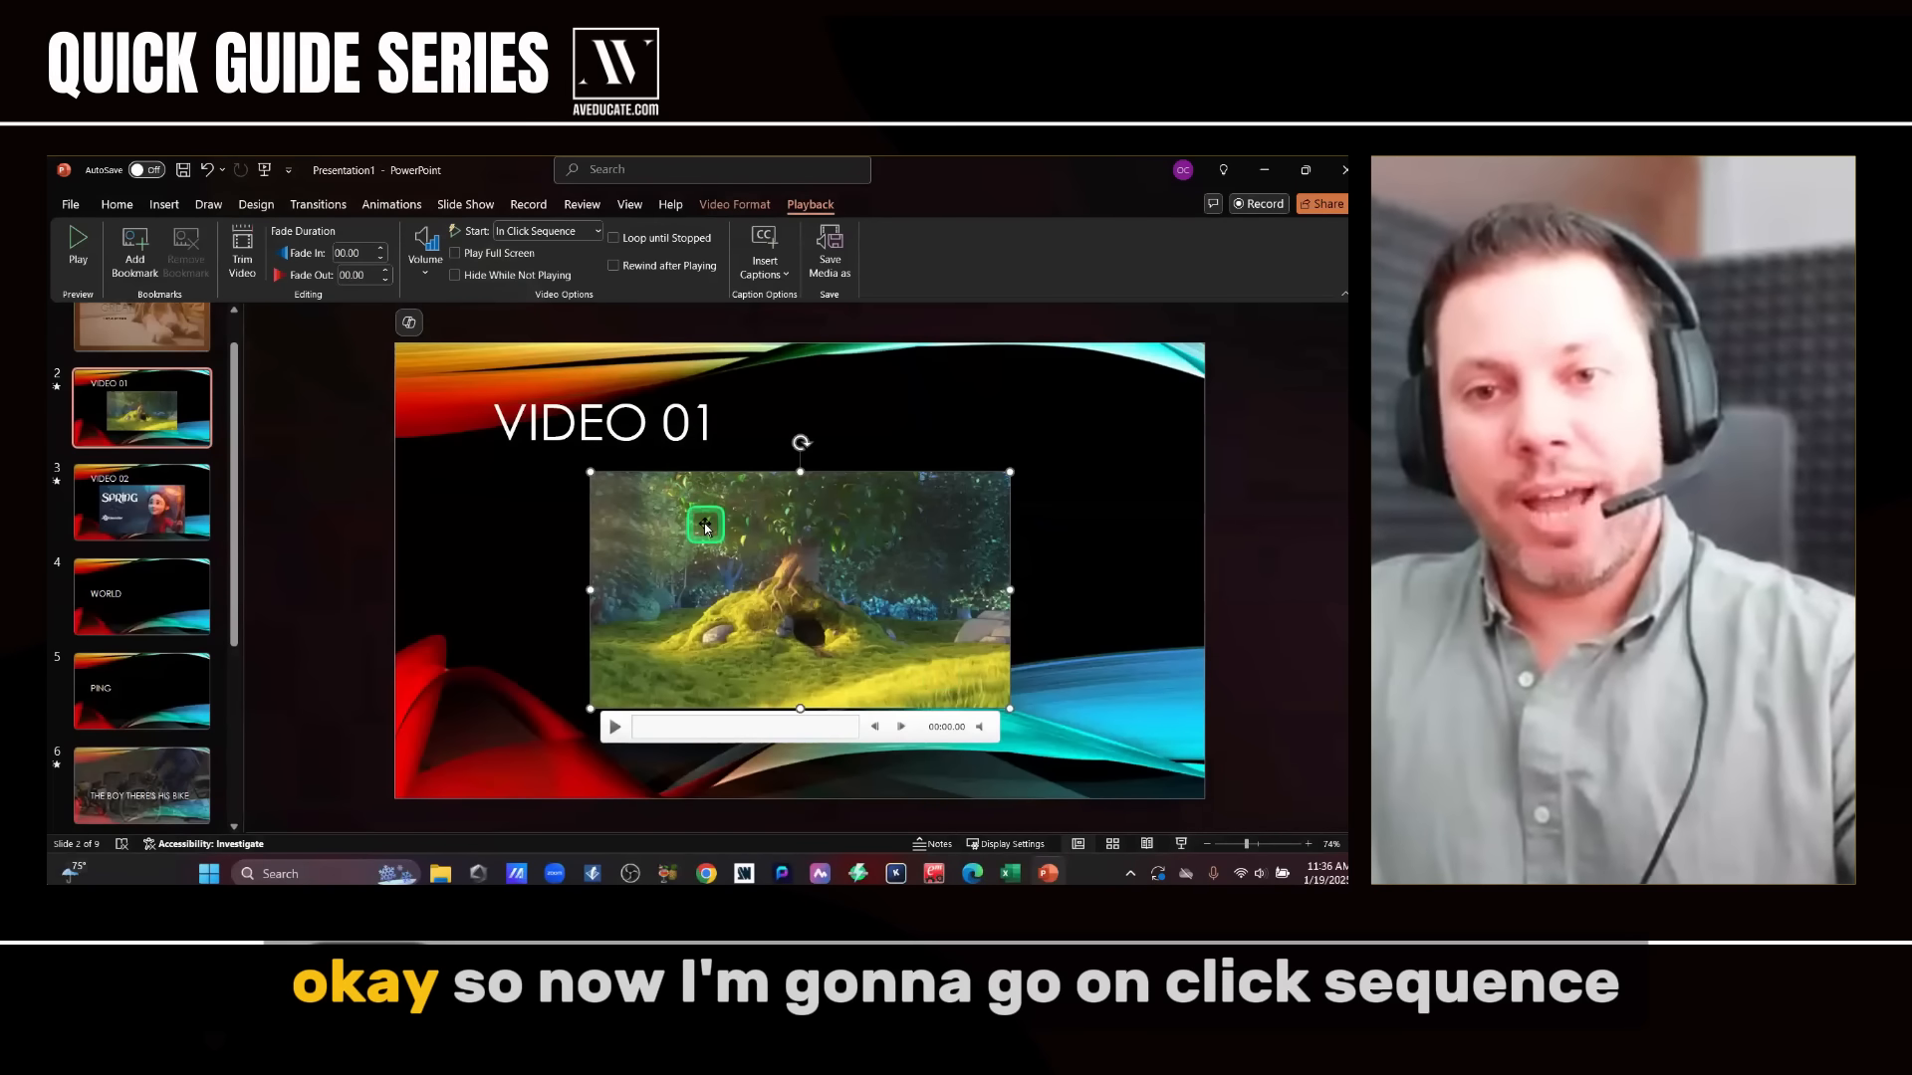
# - Set the slide 2 video to start Automatically, and test it in a slide show run from slide 1
pyautogui.click(578, 235)
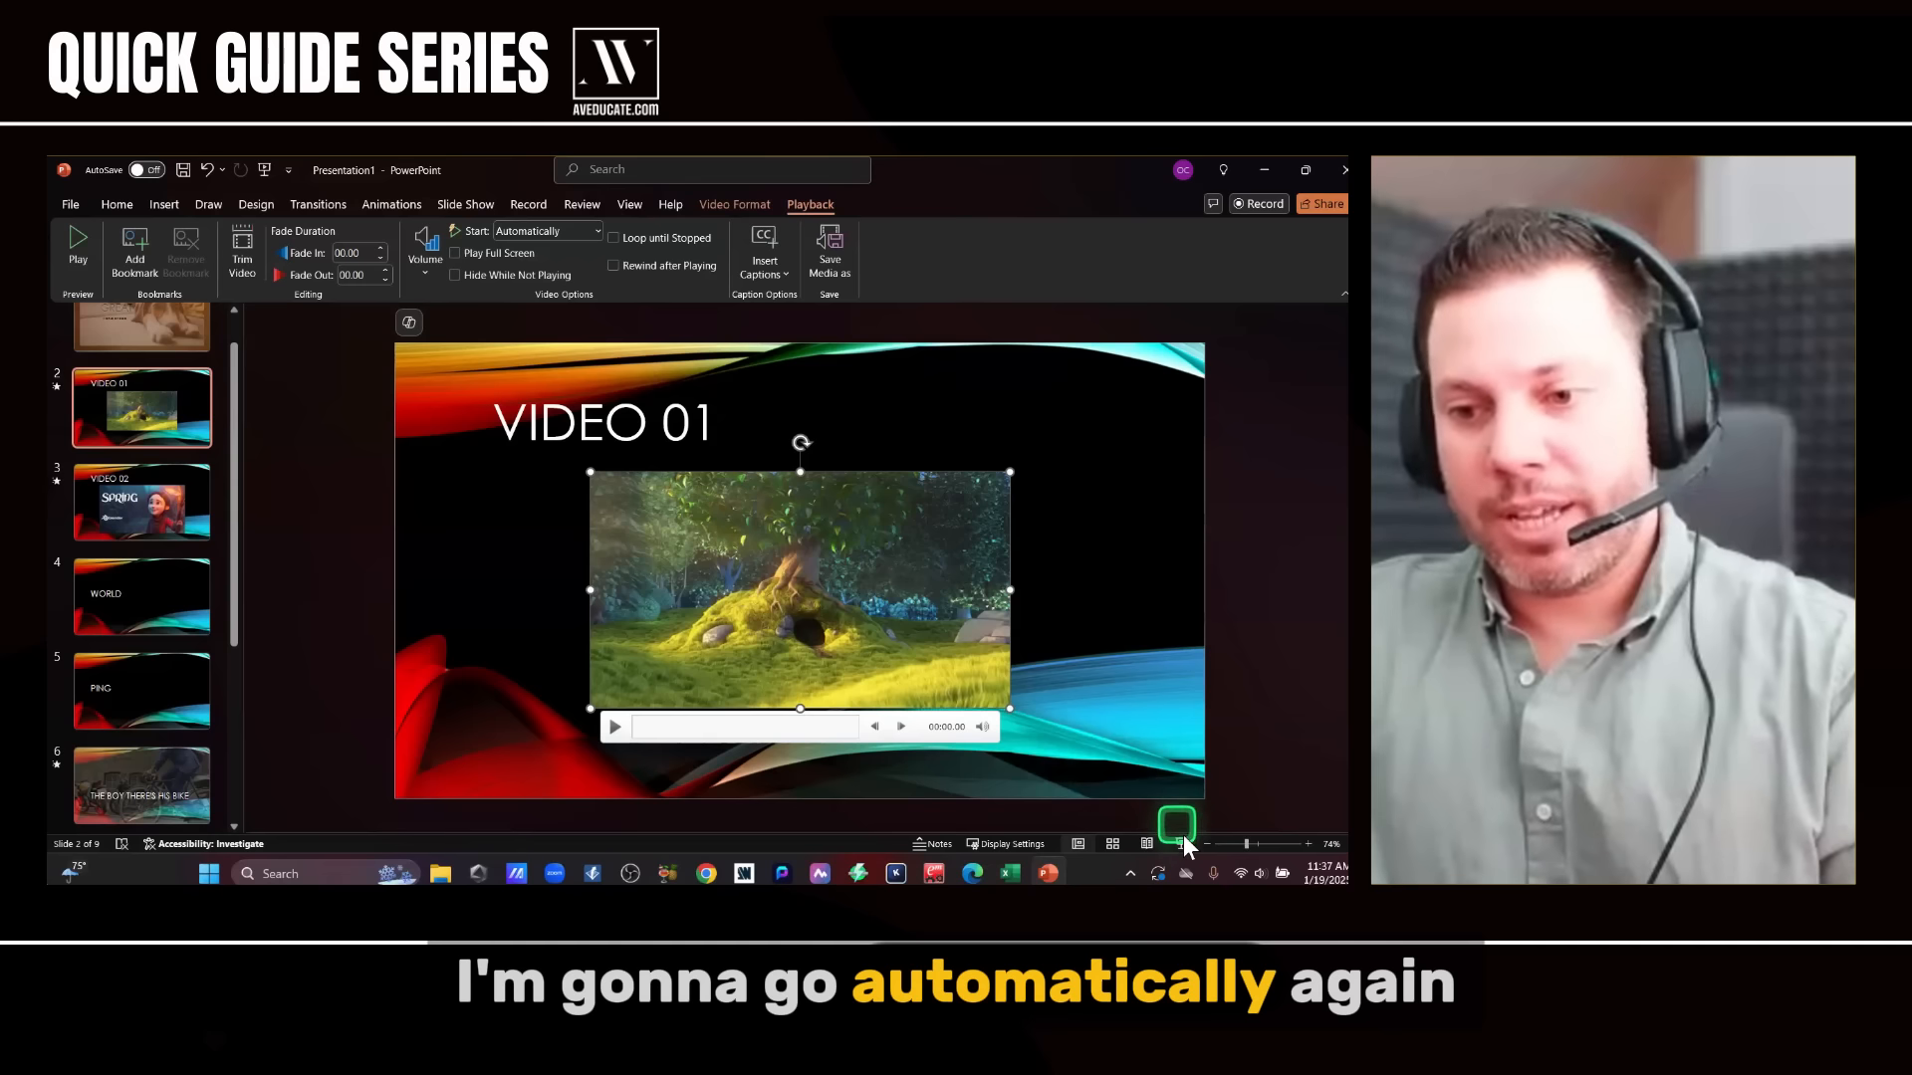
pyautogui.click(140, 328)
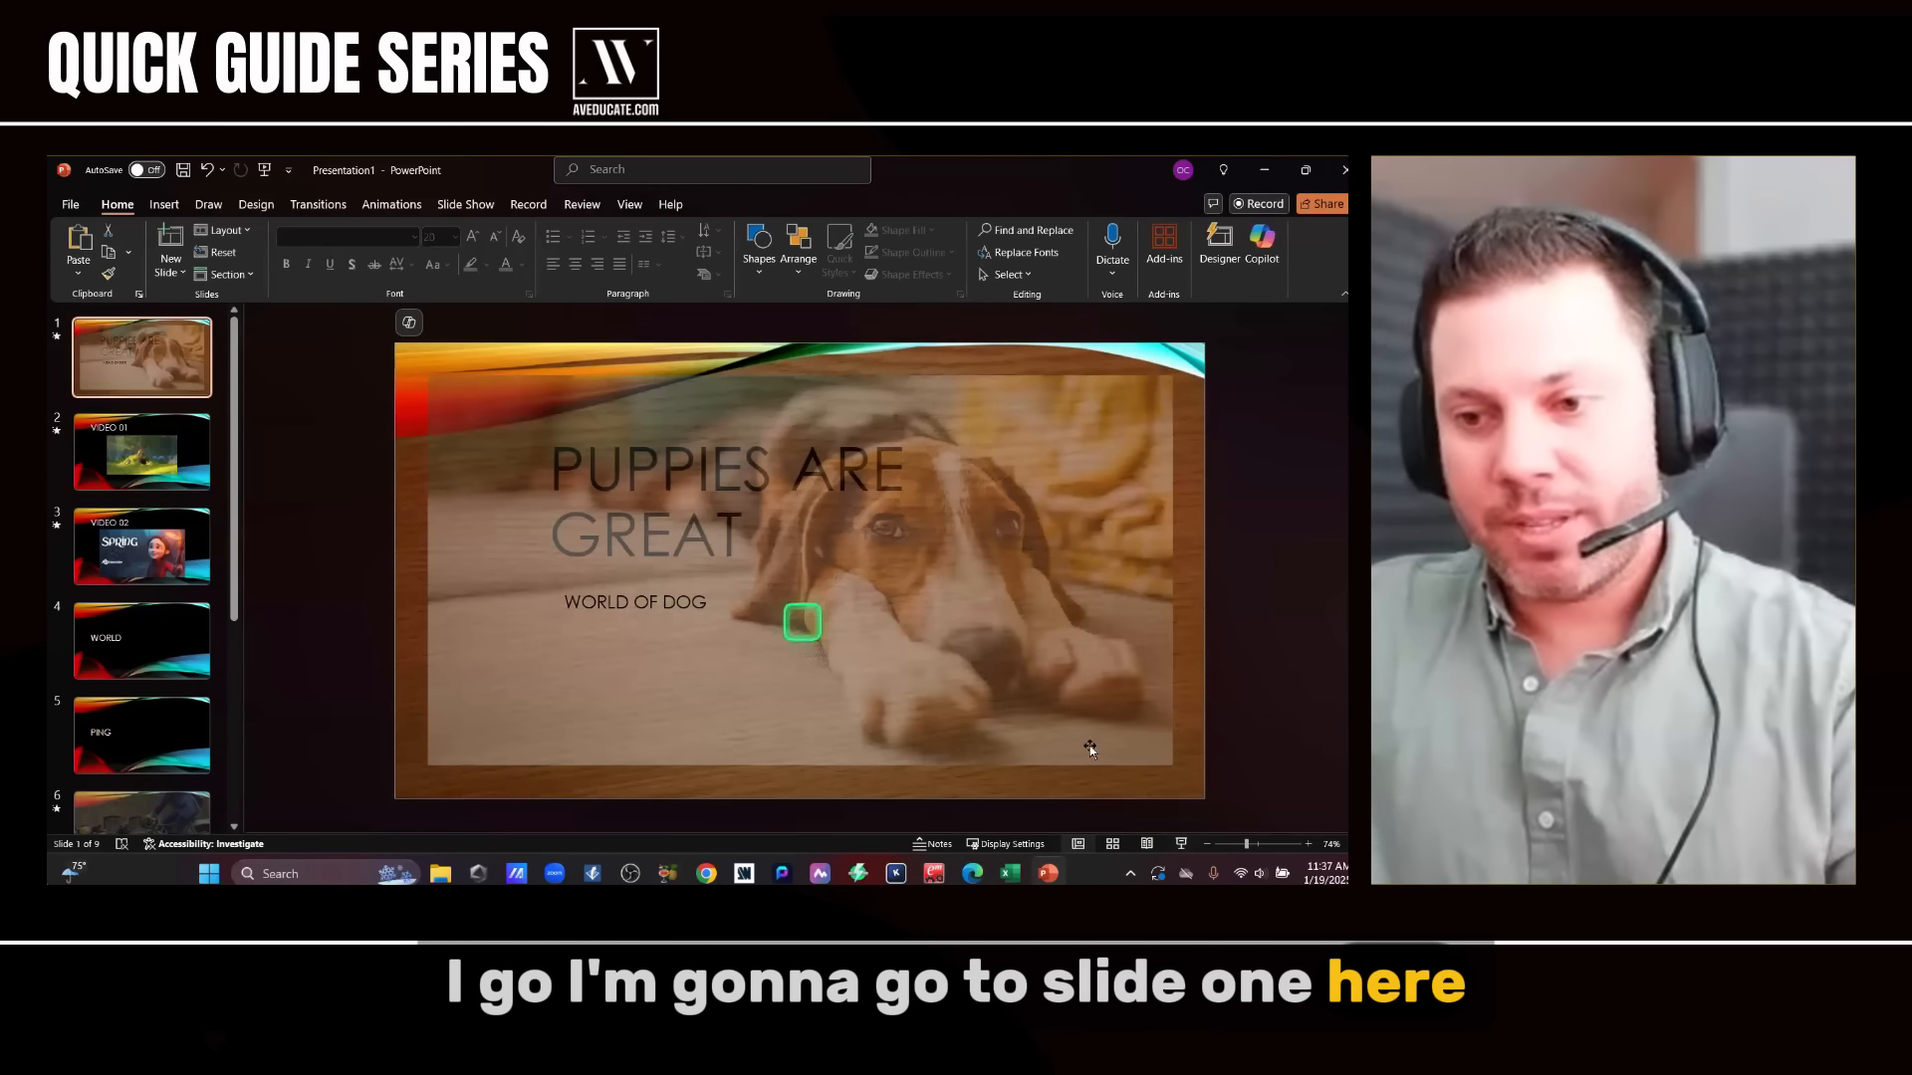
pyautogui.click(1181, 844)
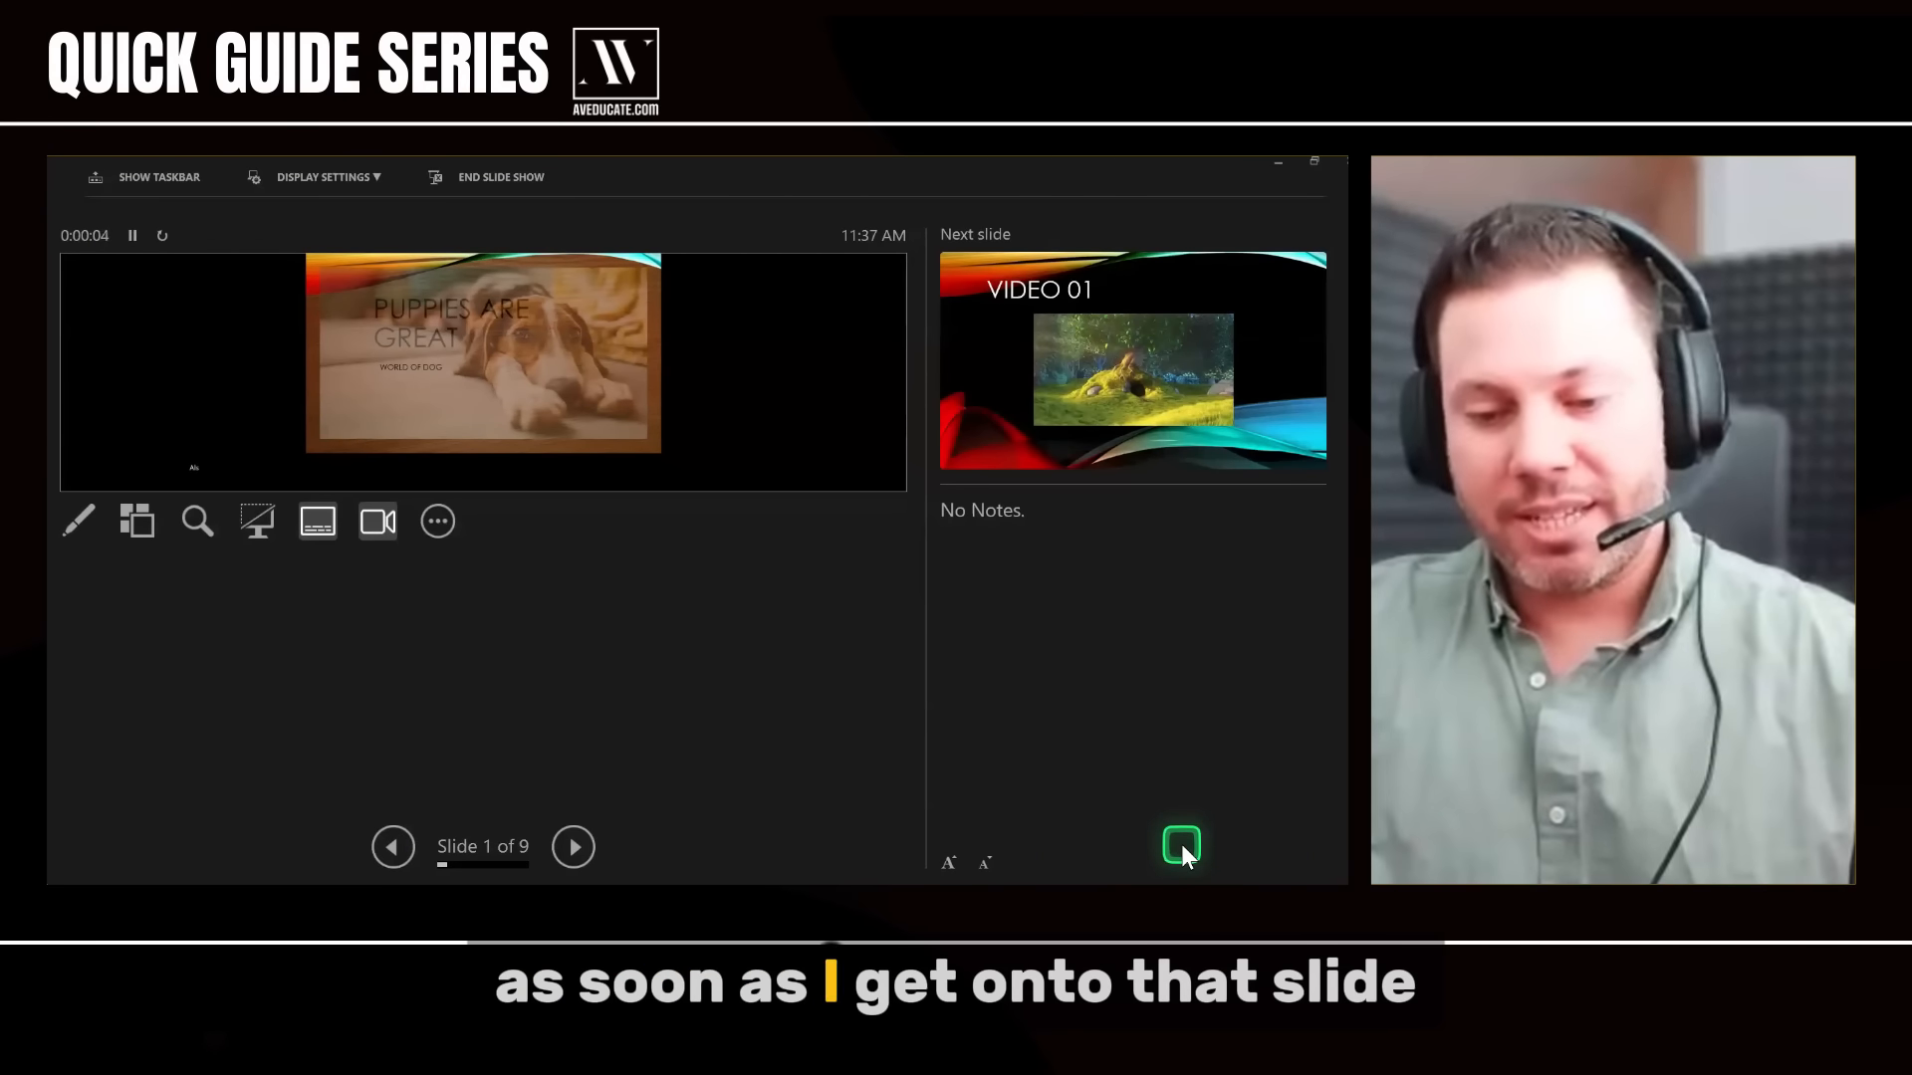
pyautogui.press('Right')
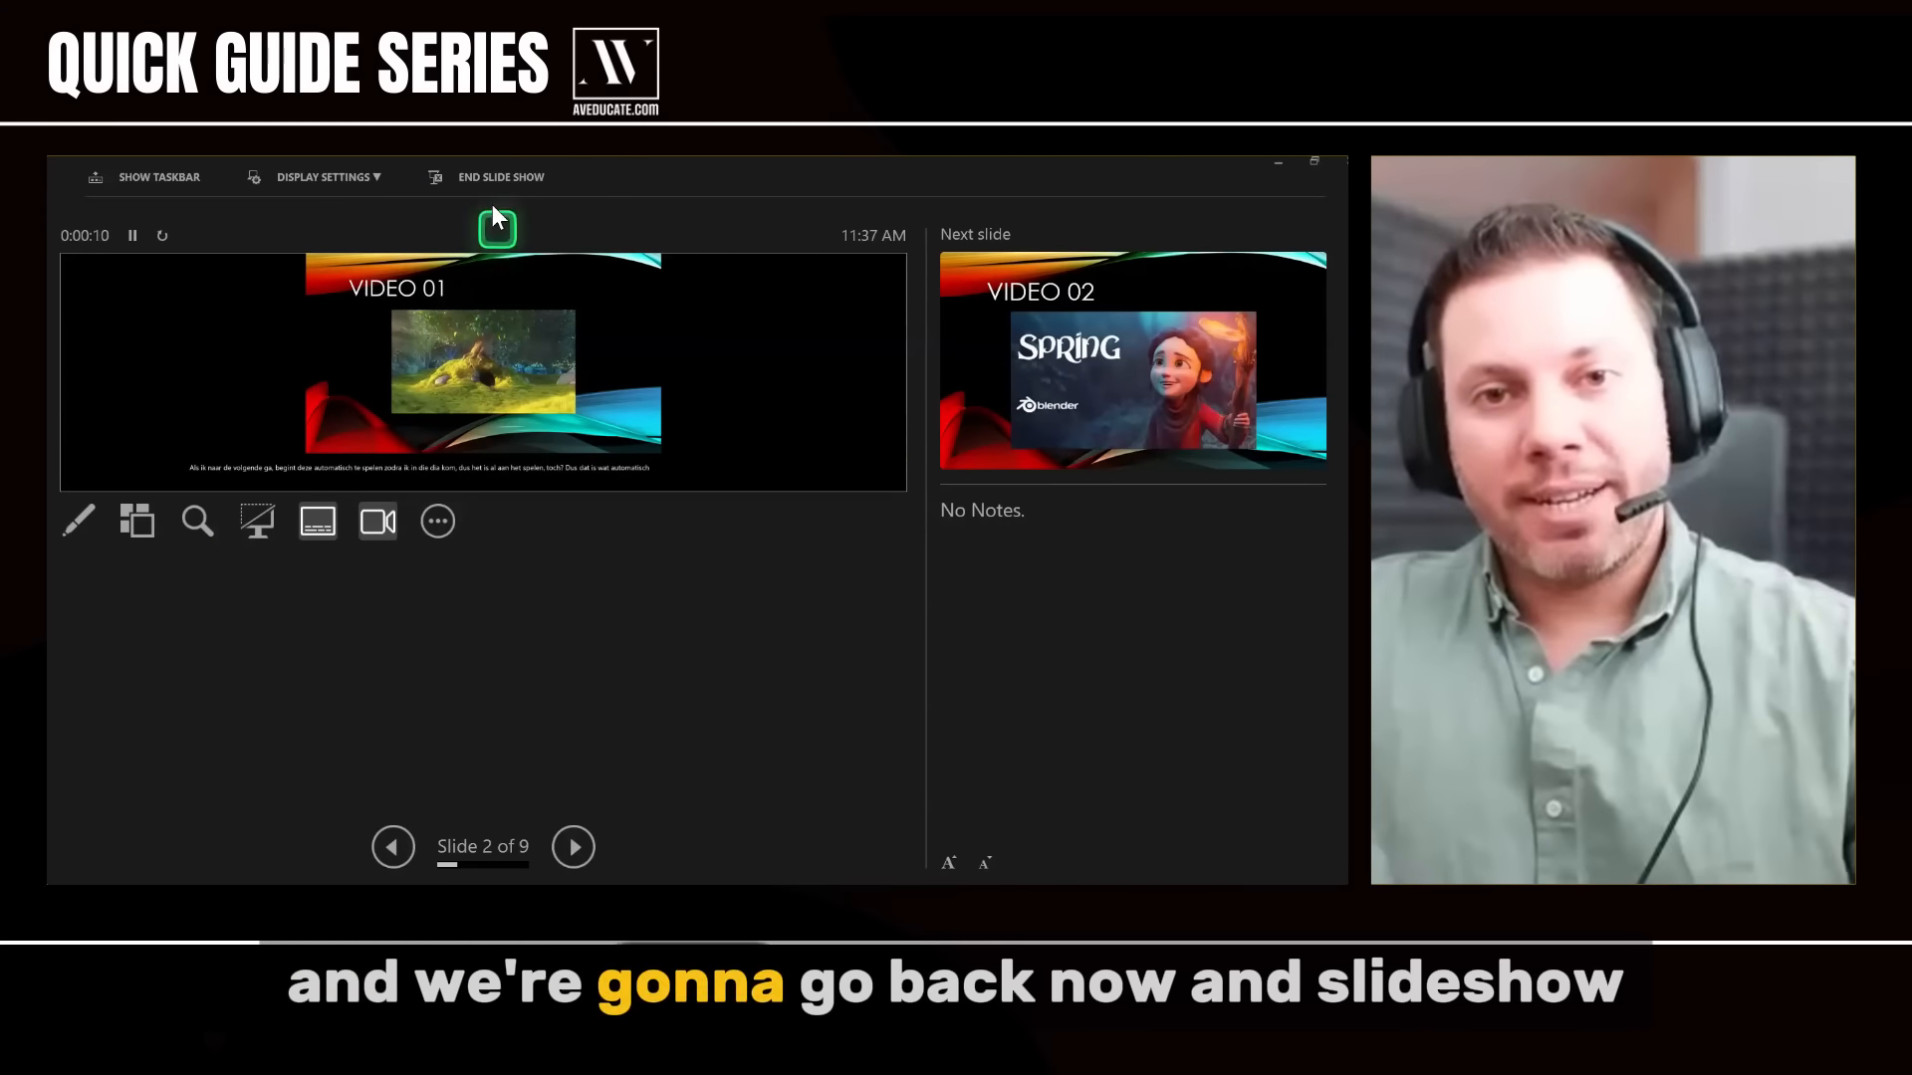
pyautogui.click(488, 181)
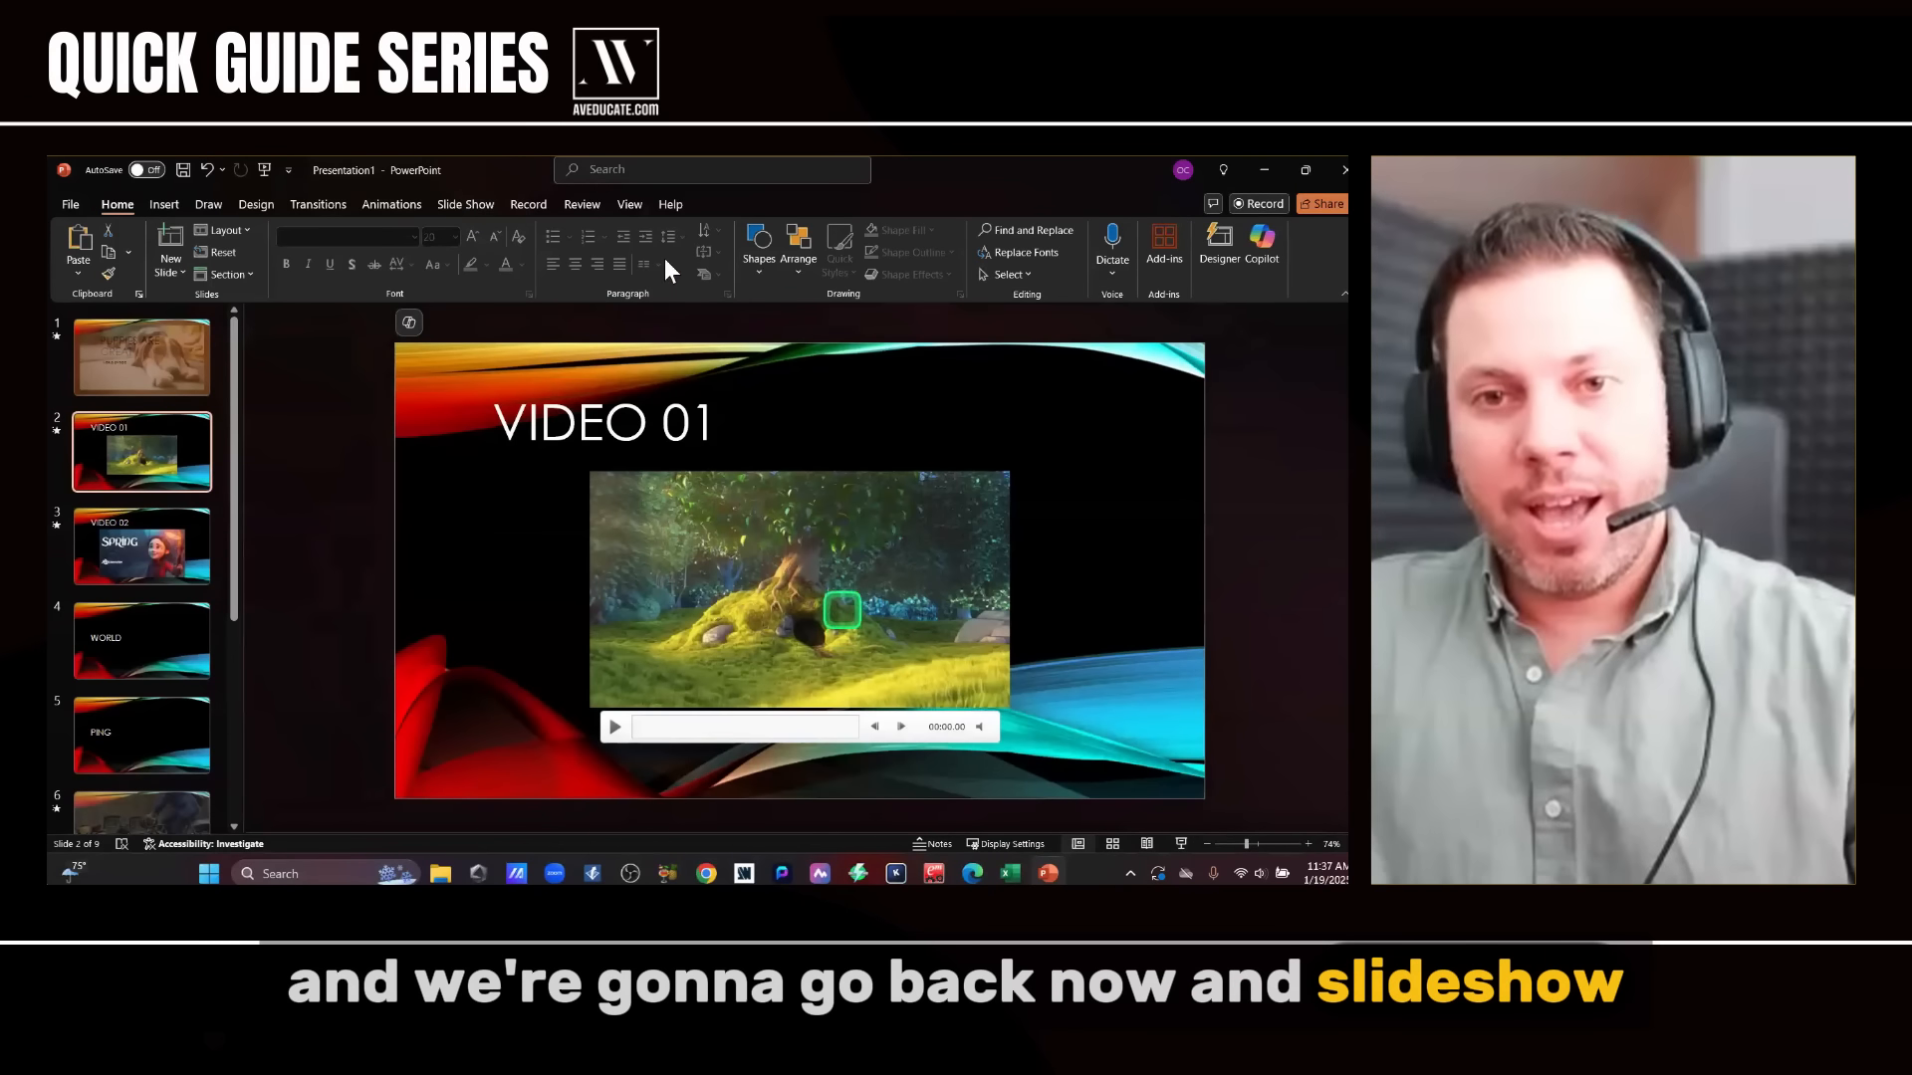
# - Set the slide 2 video's start option to When Clicked On
pyautogui.click(765, 562)
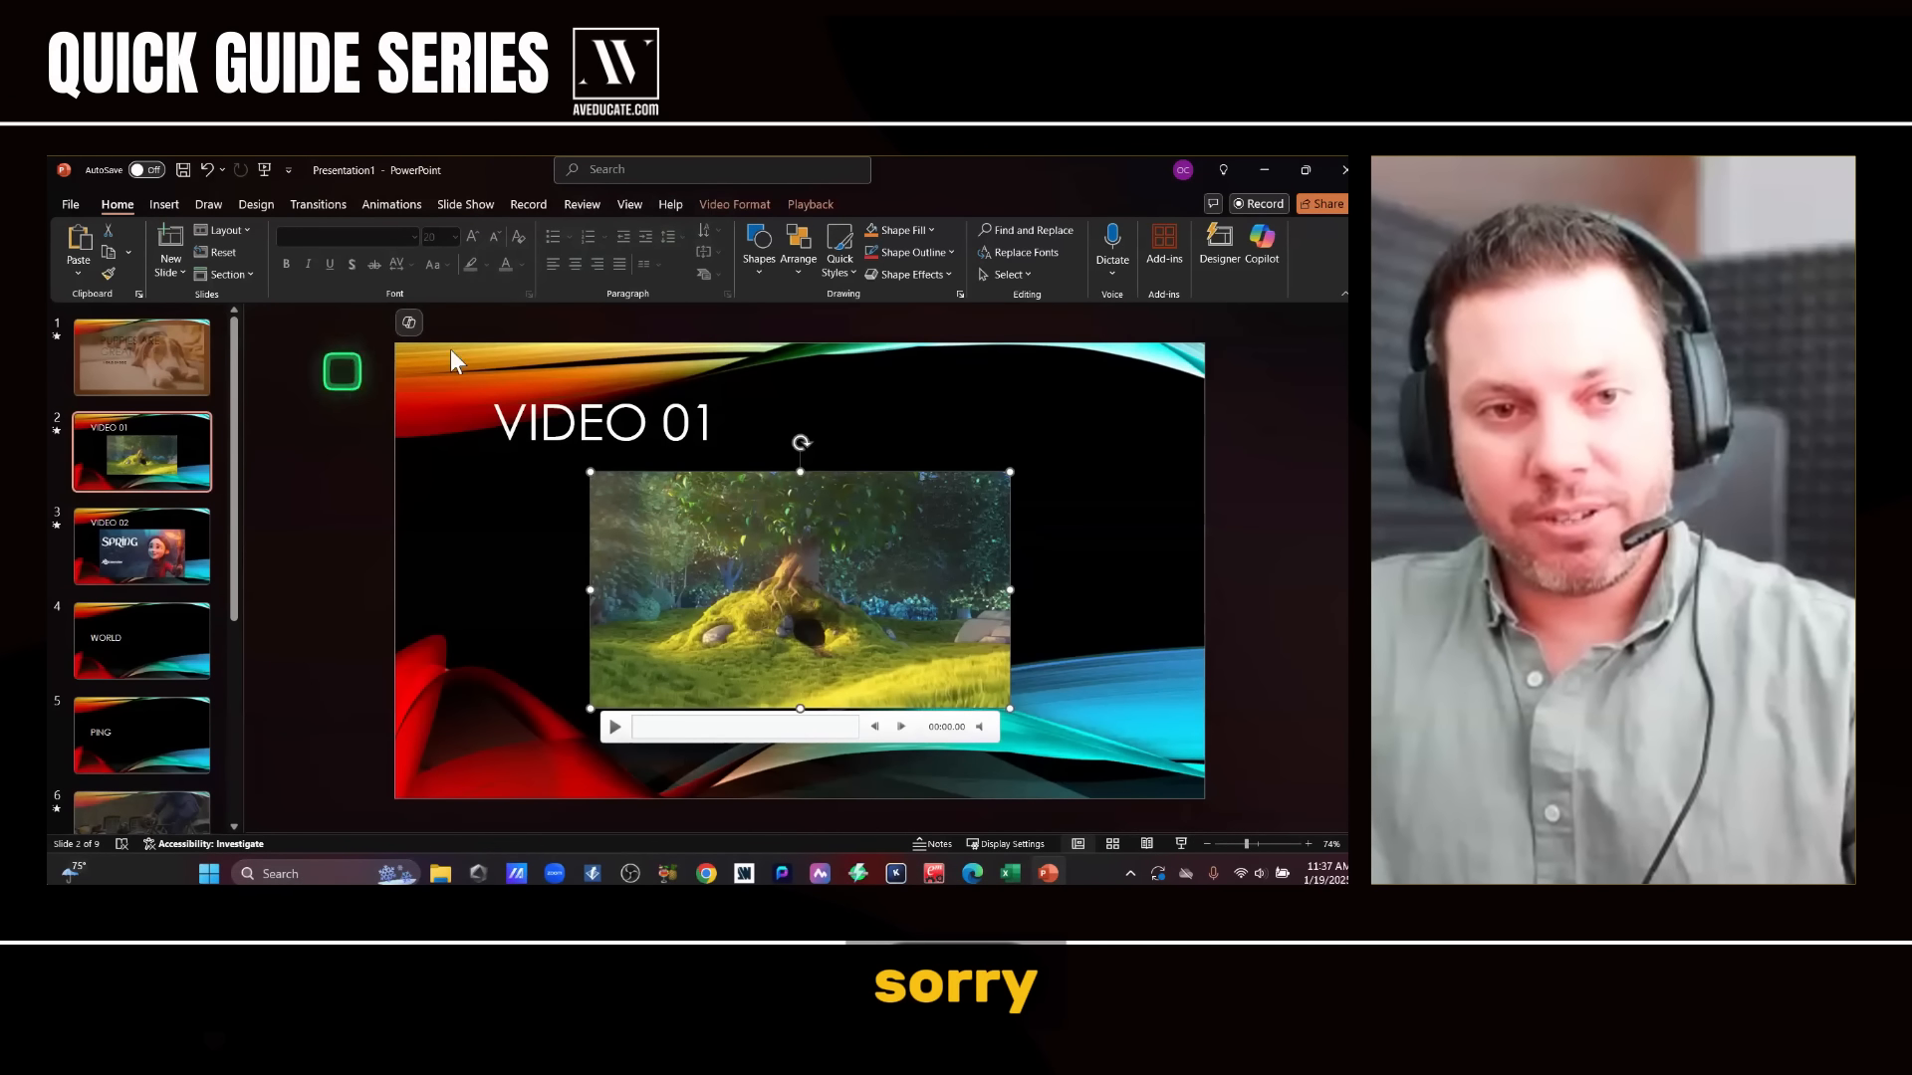
pyautogui.click(808, 202)
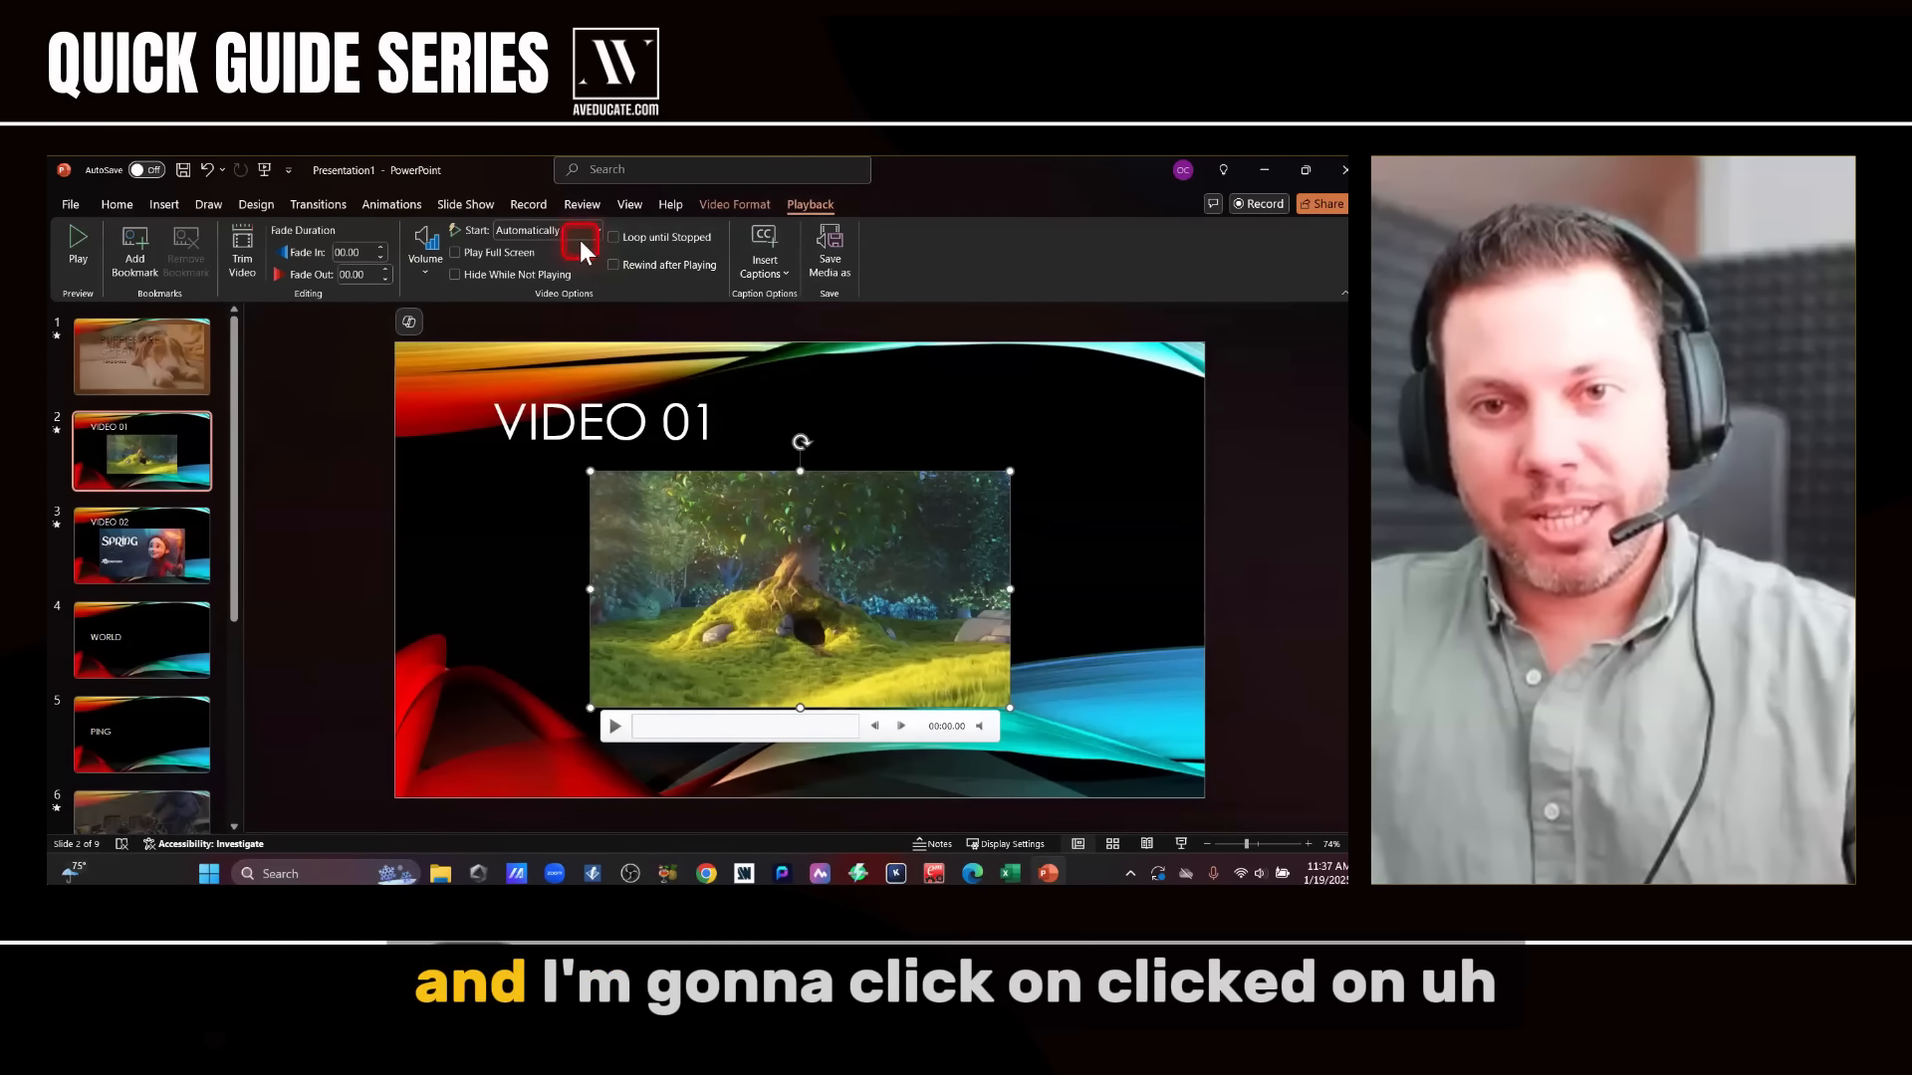
pyautogui.click(570, 292)
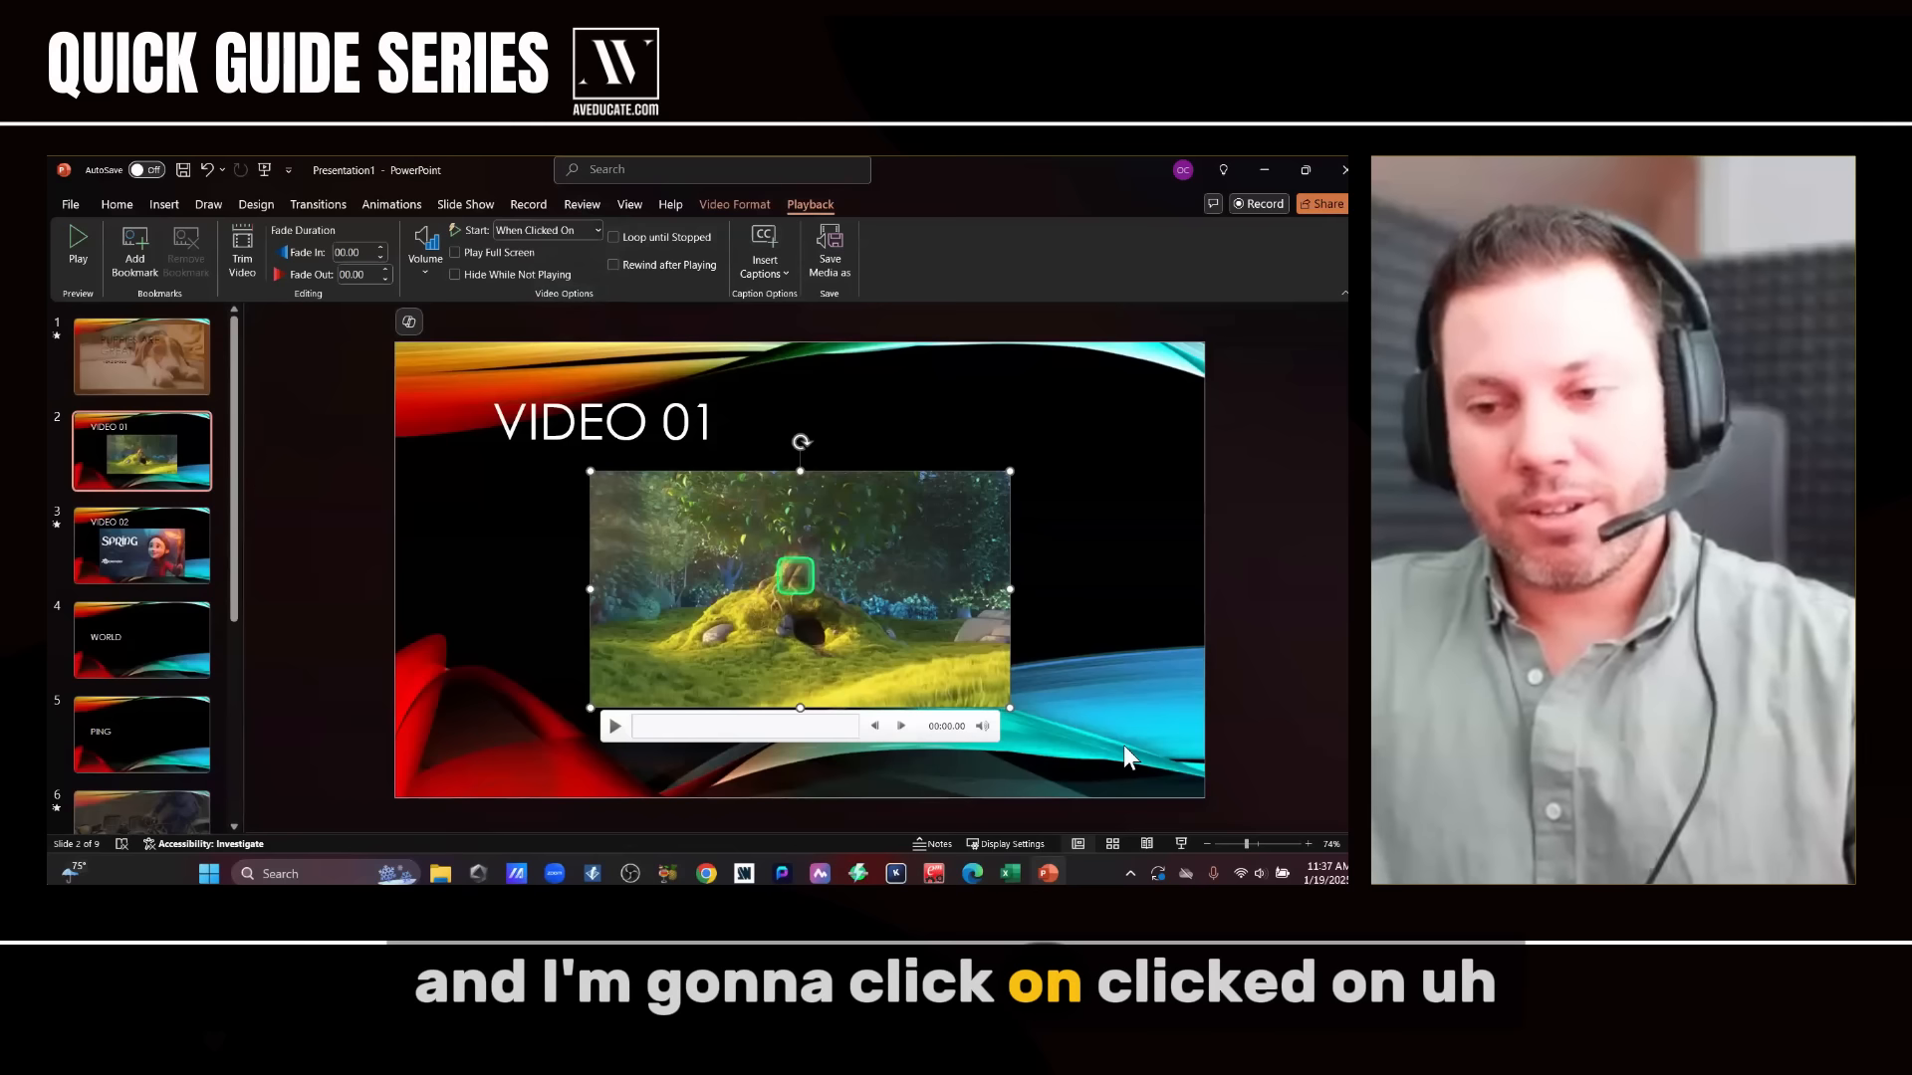
# - Start the slide show, jump to slide 1, advance to slide 2 and play its video directly, and end the show
pyautogui.click(1179, 844)
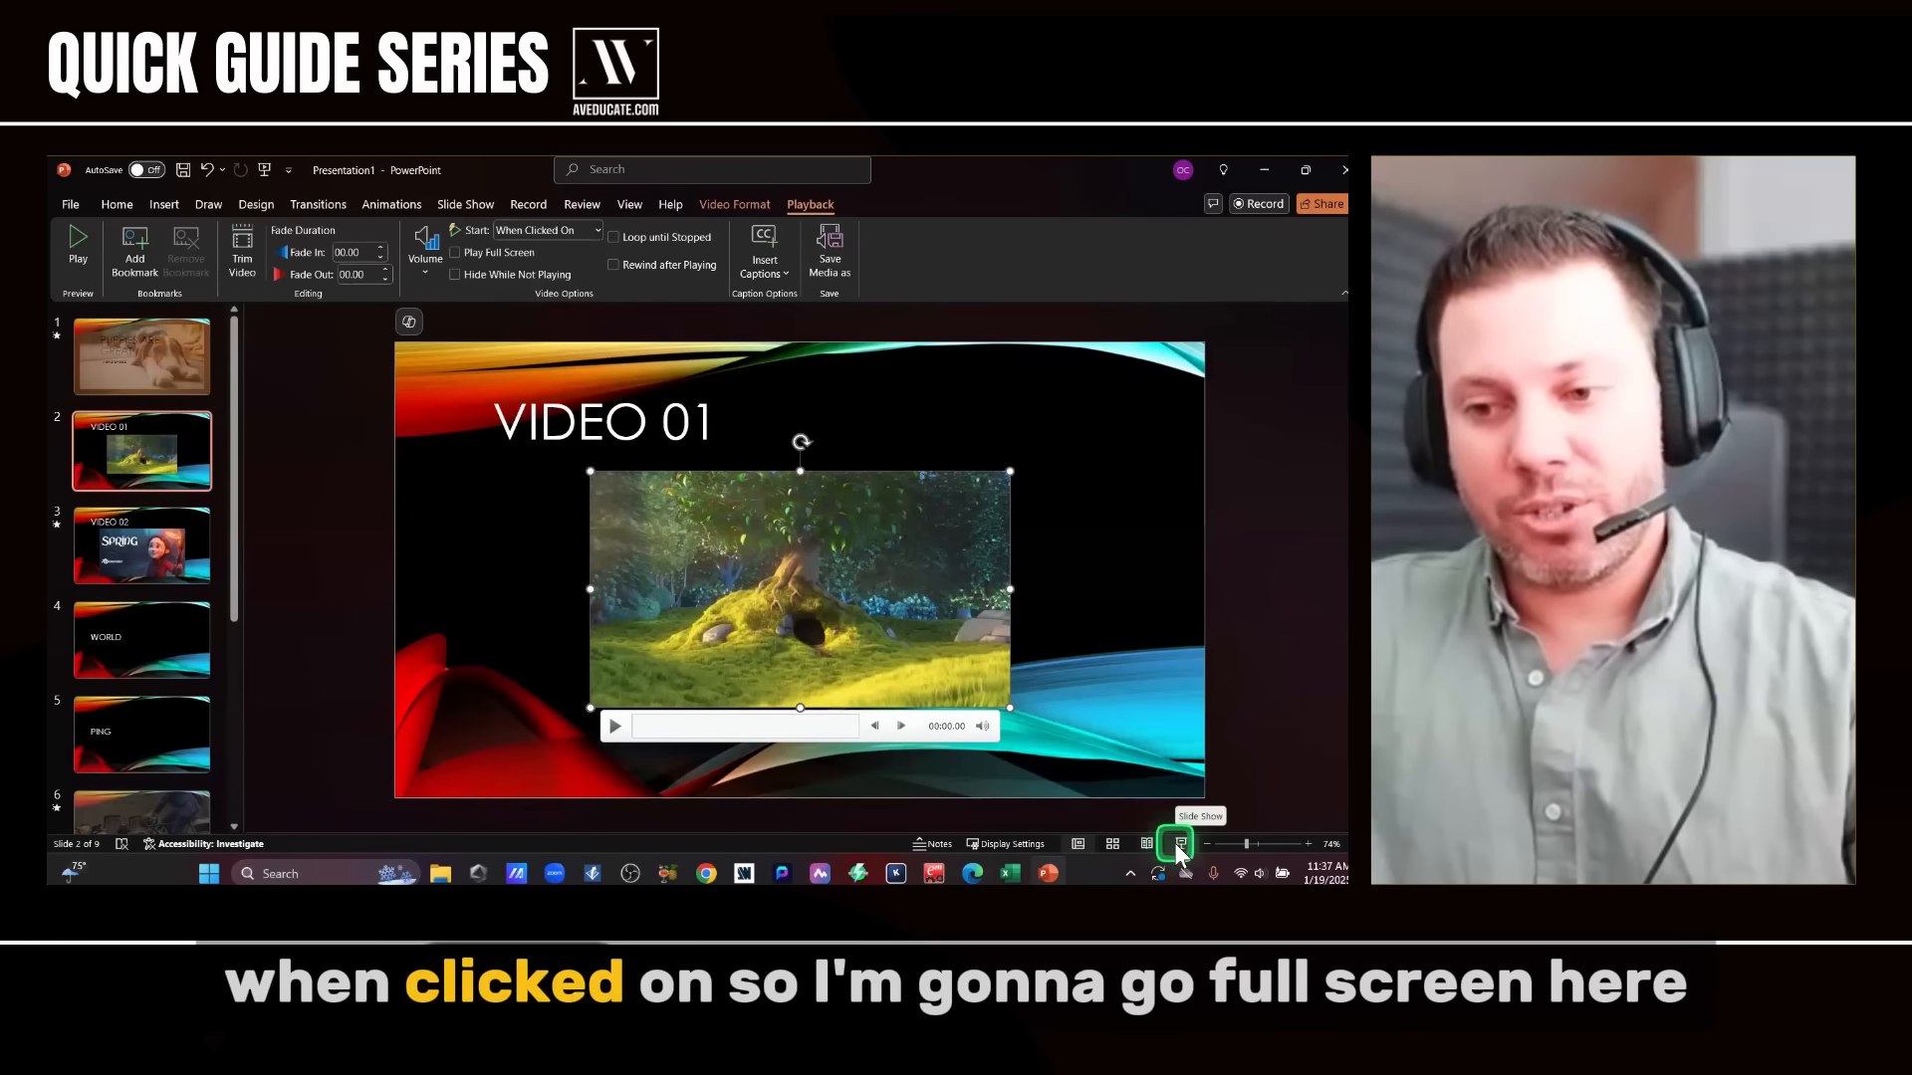
pyautogui.click(1177, 843)
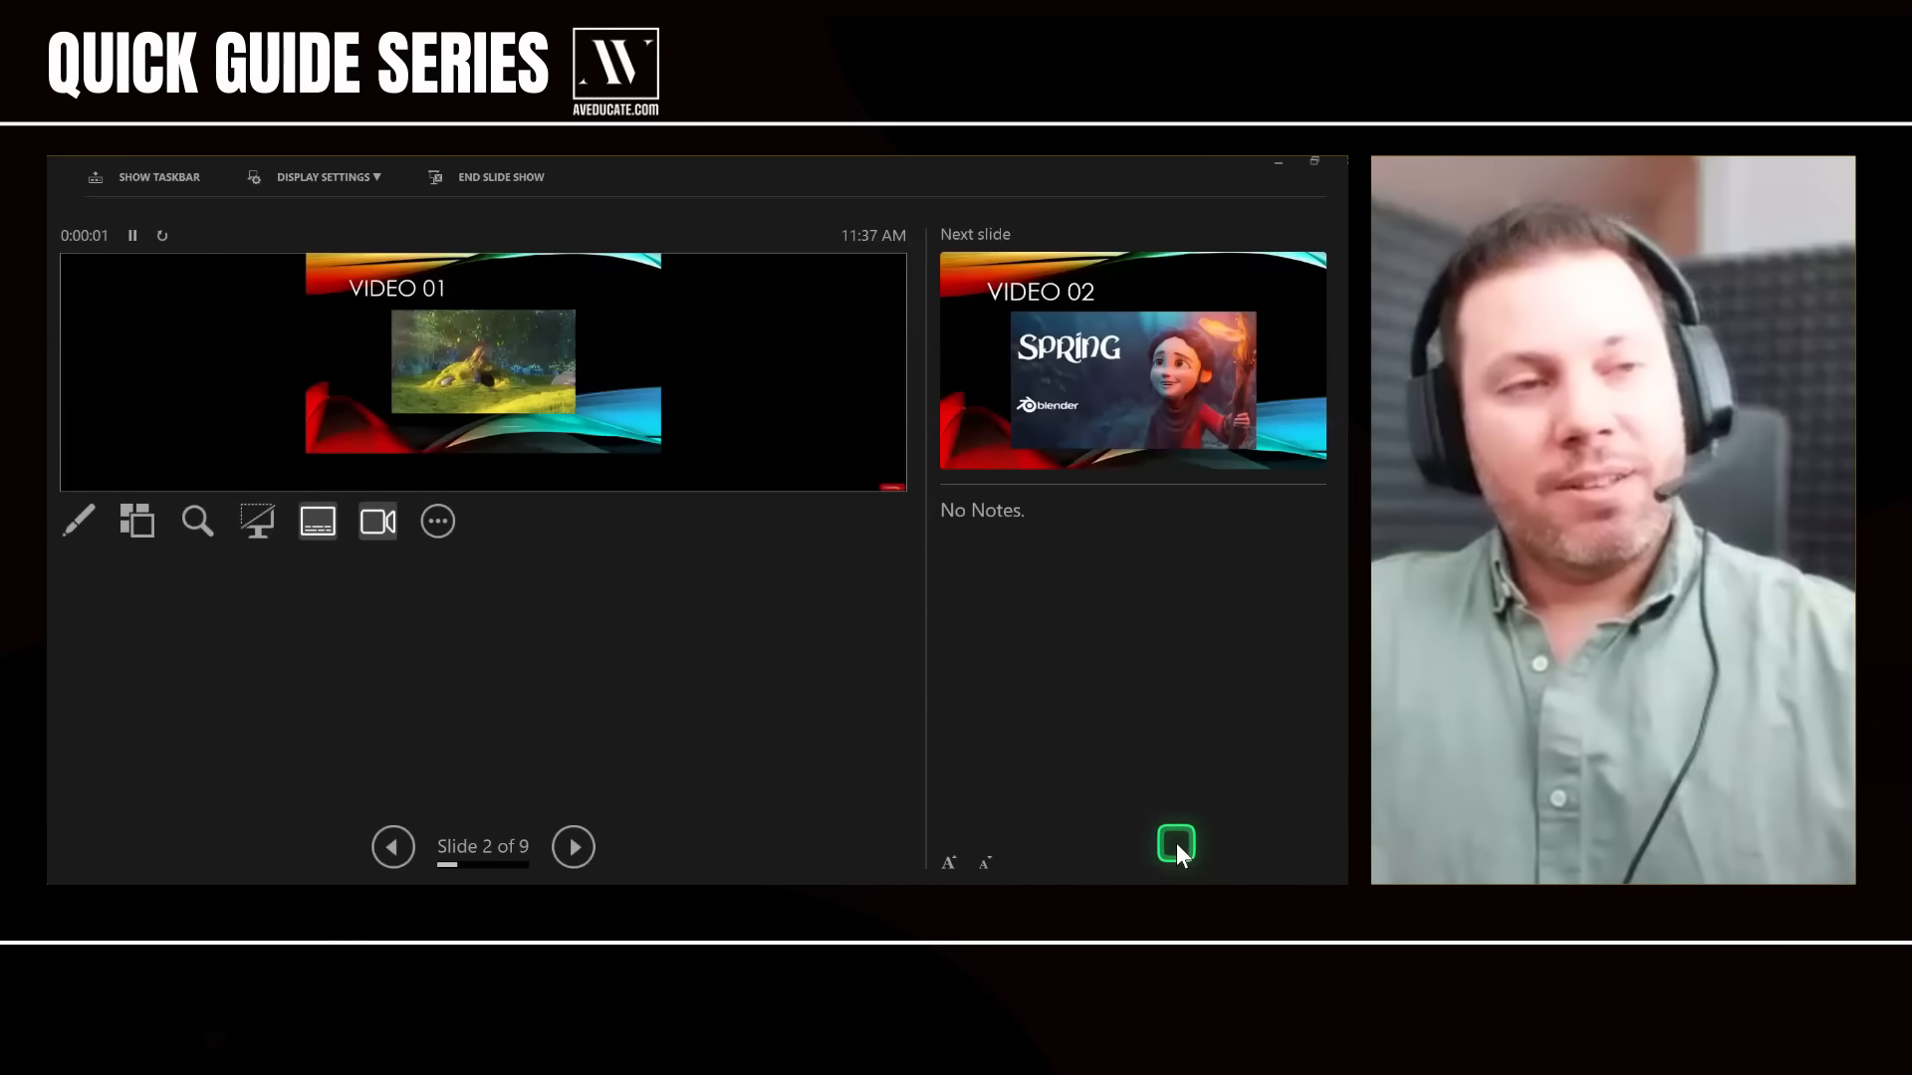
pyautogui.press('1')
pyautogui.press('Return')
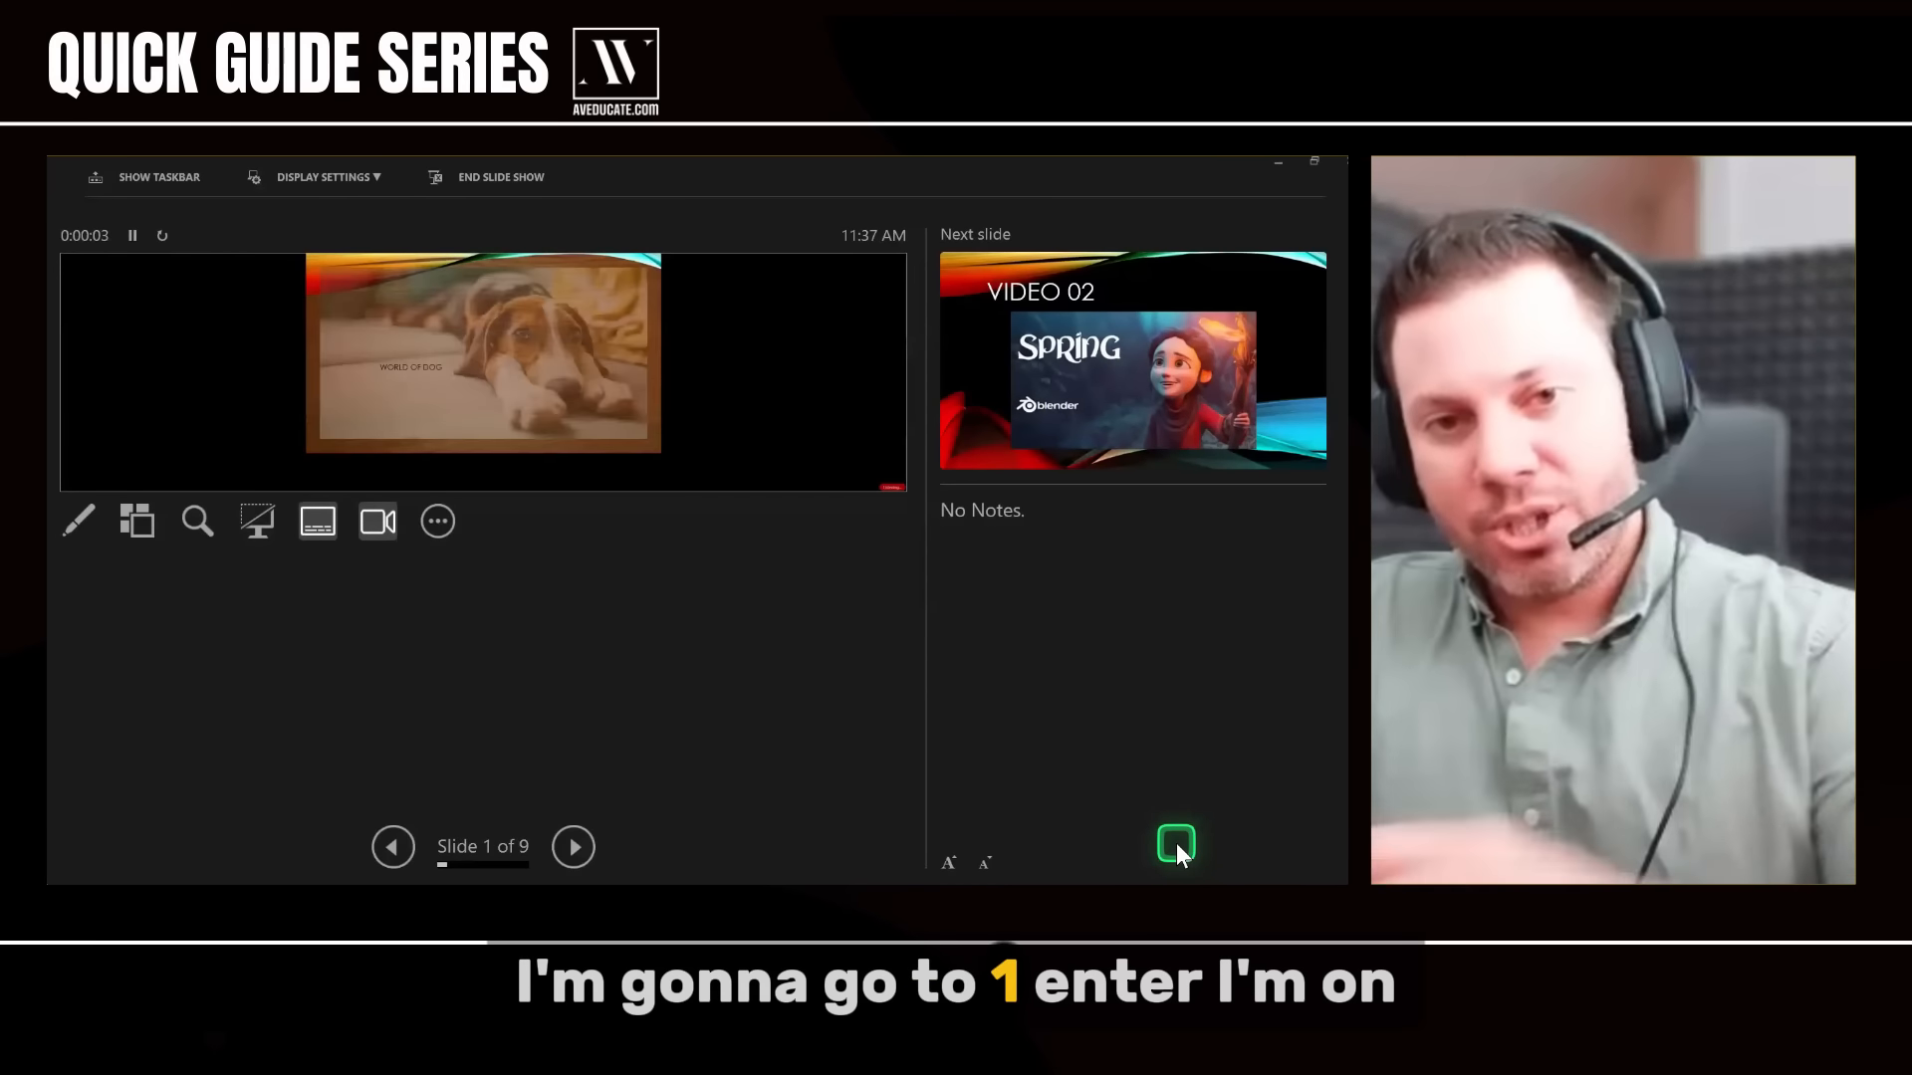
pyautogui.press('Right')
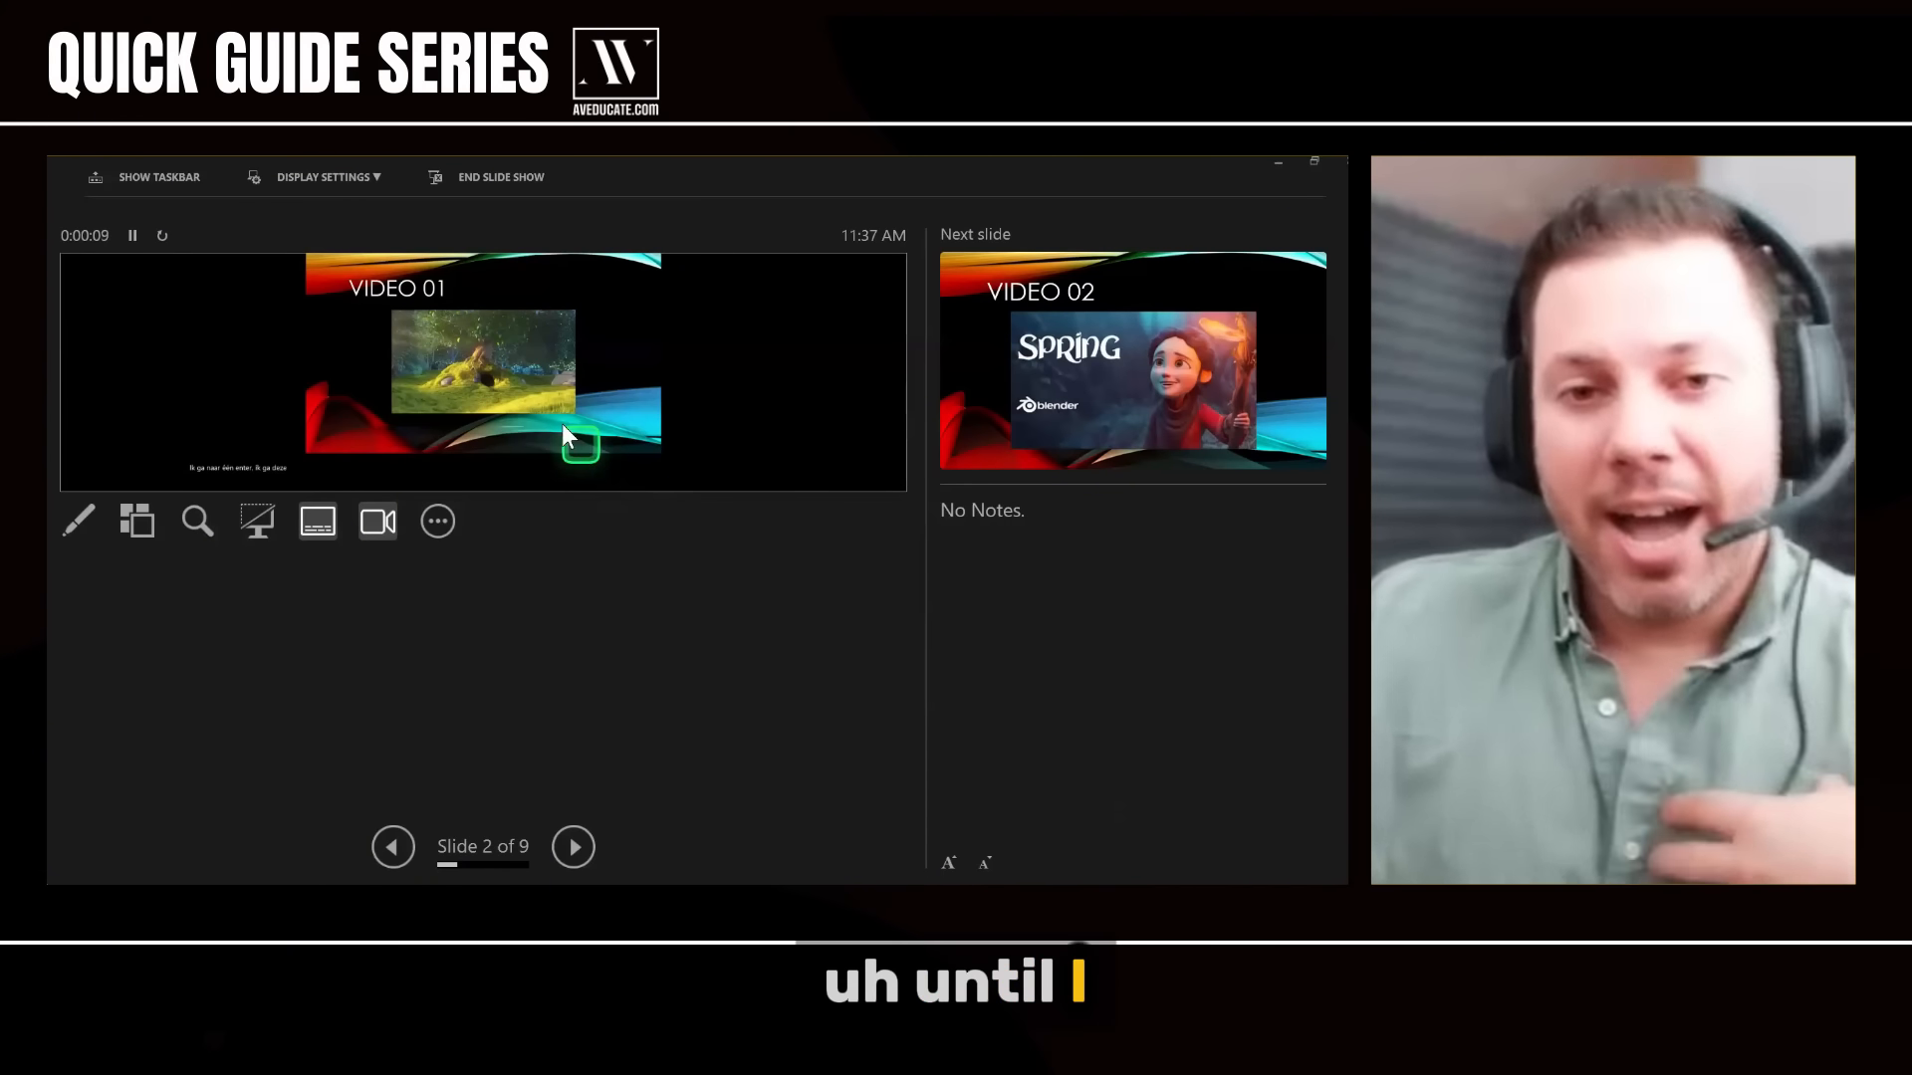
pyautogui.moveTo(521, 406)
pyautogui.click(397, 408)
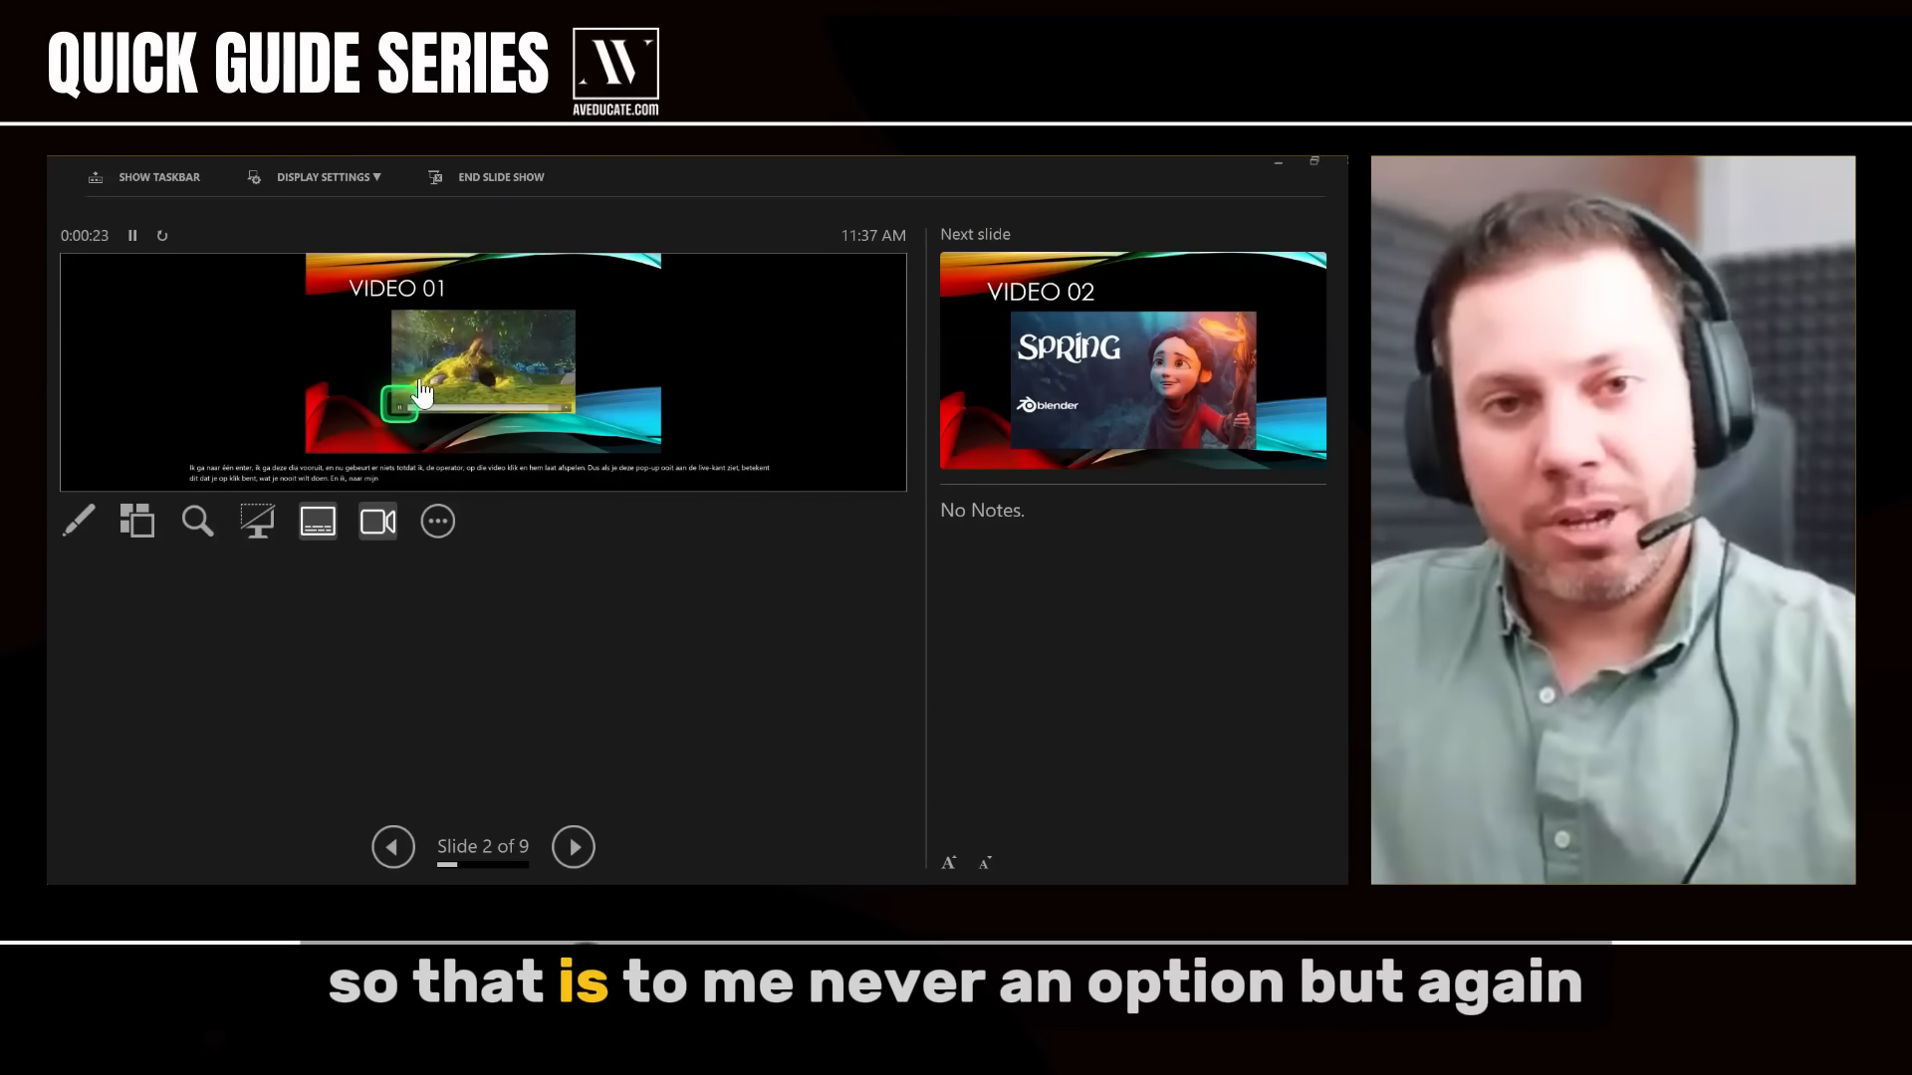
pyautogui.click(501, 177)
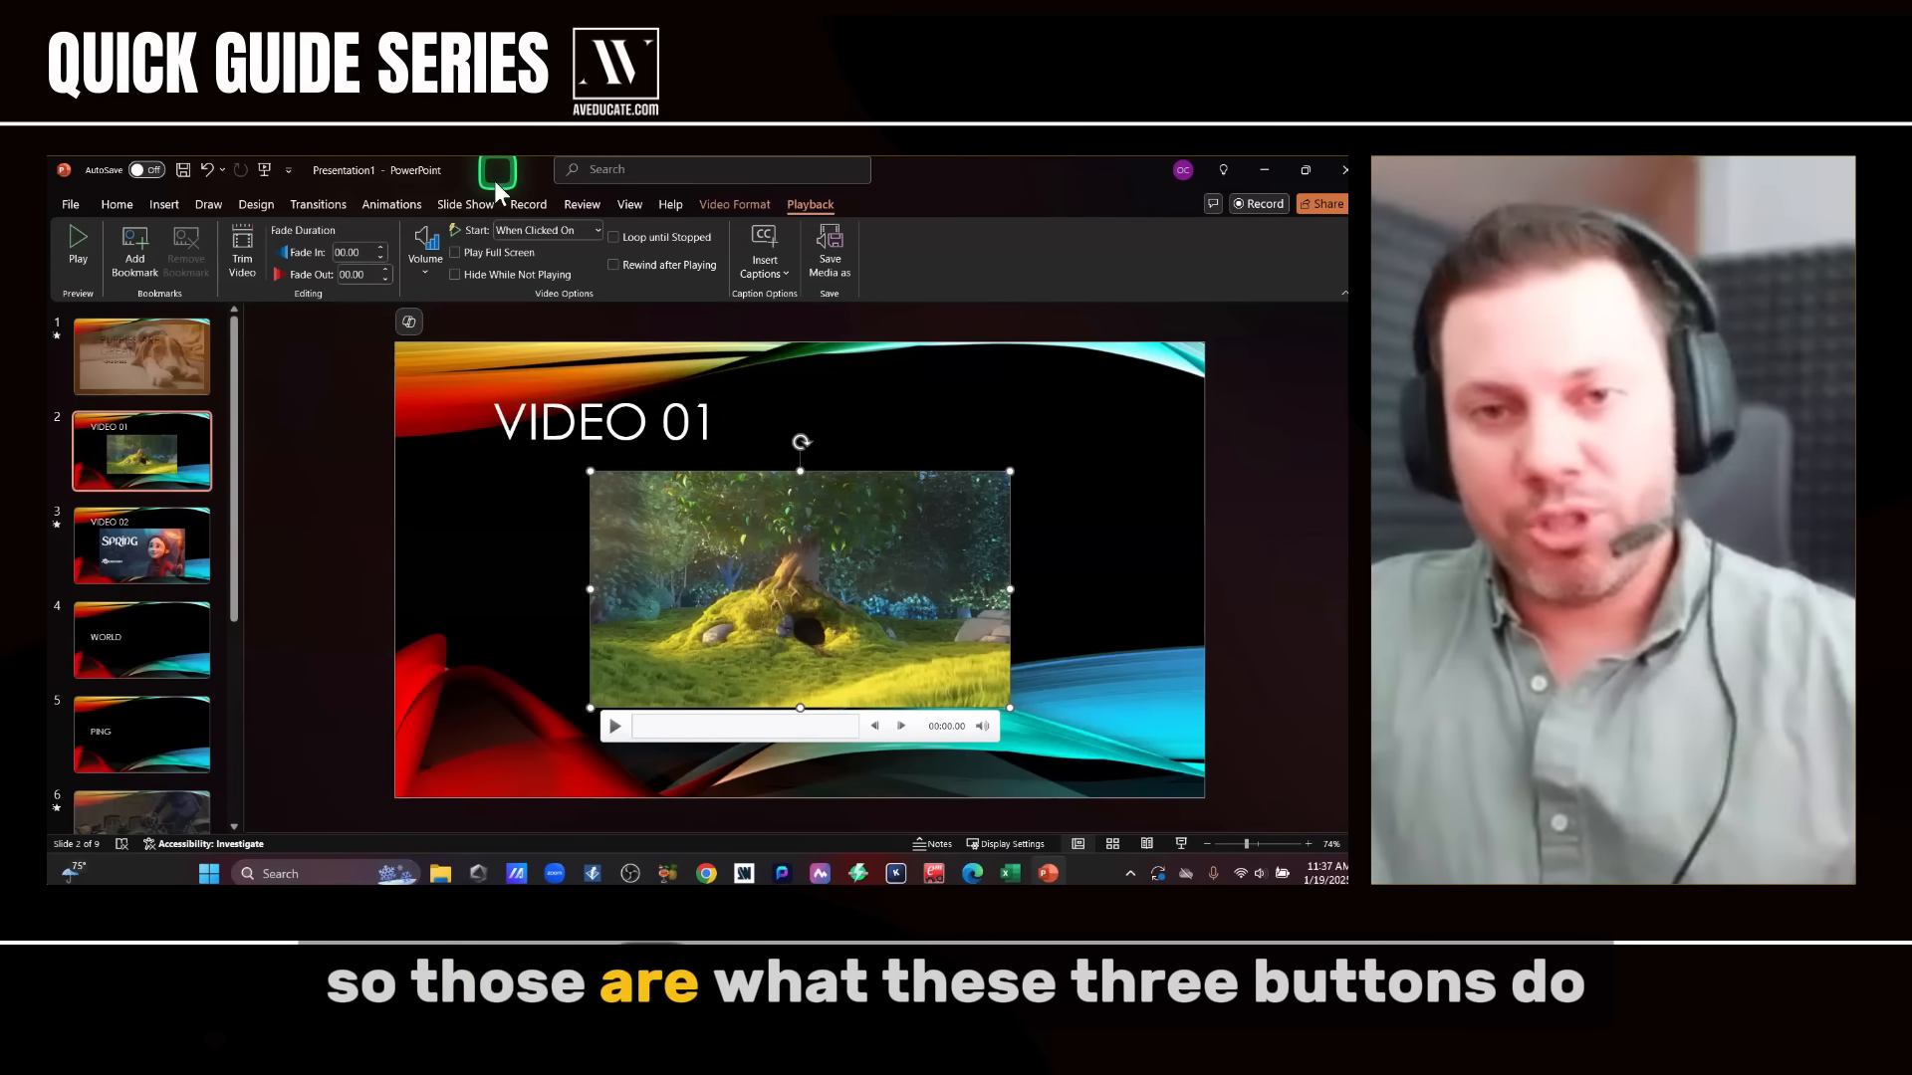
# - Show the start options for the slide 2 video and for the online video on slide 3
pyautogui.click(545, 233)
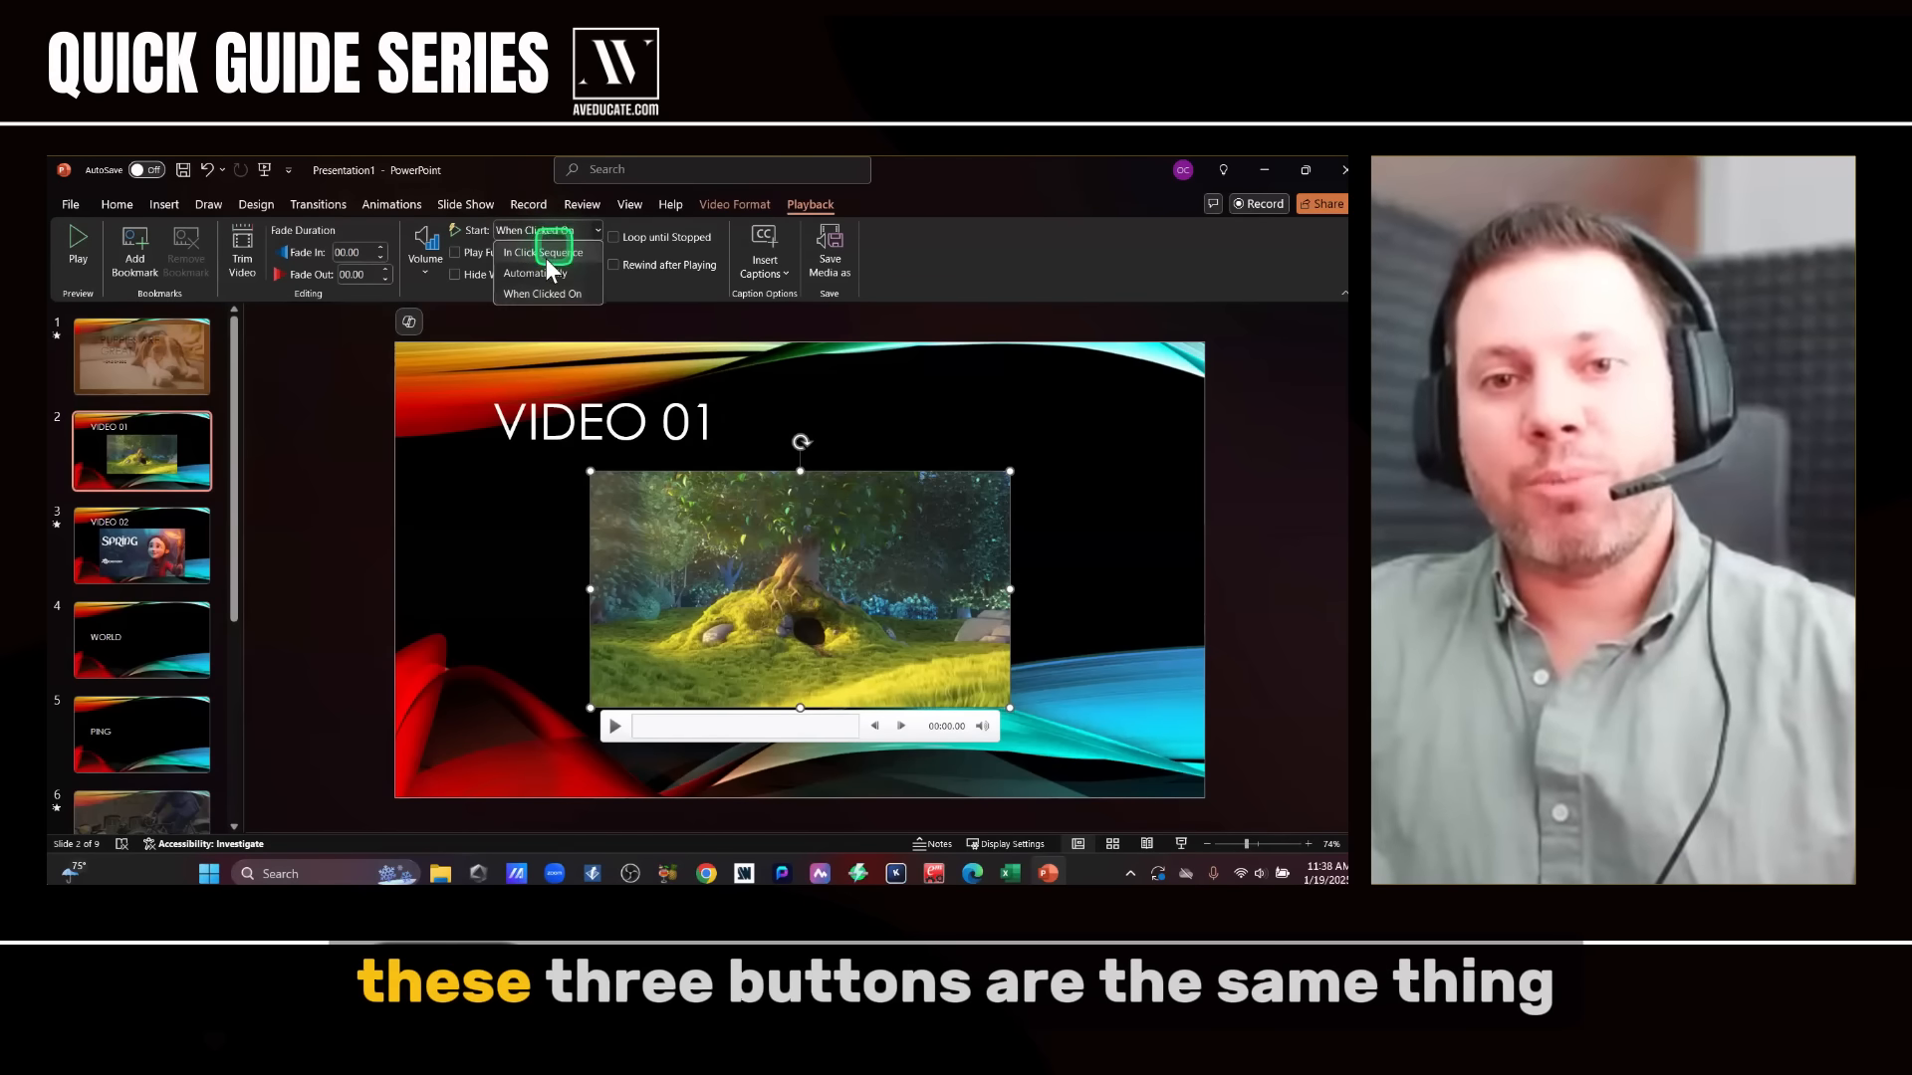
pyautogui.click(128, 543)
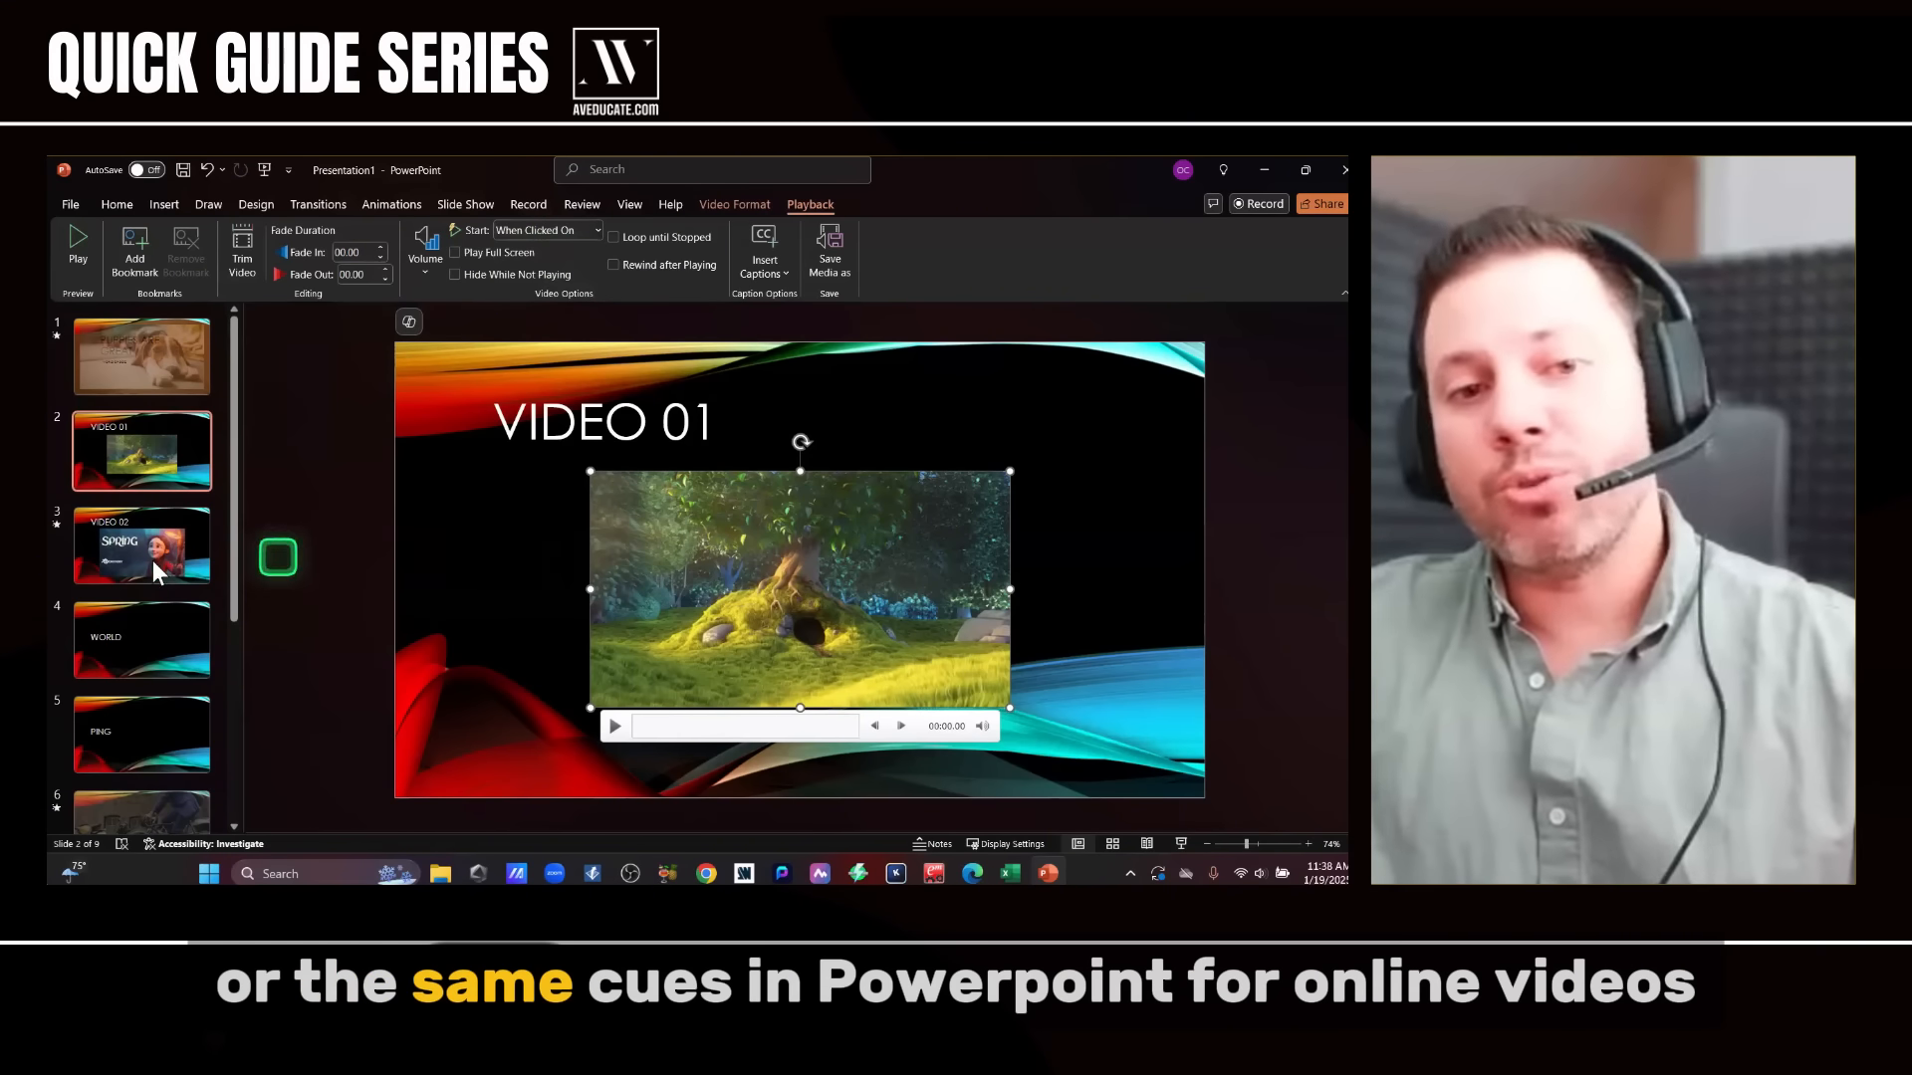
pyautogui.click(153, 560)
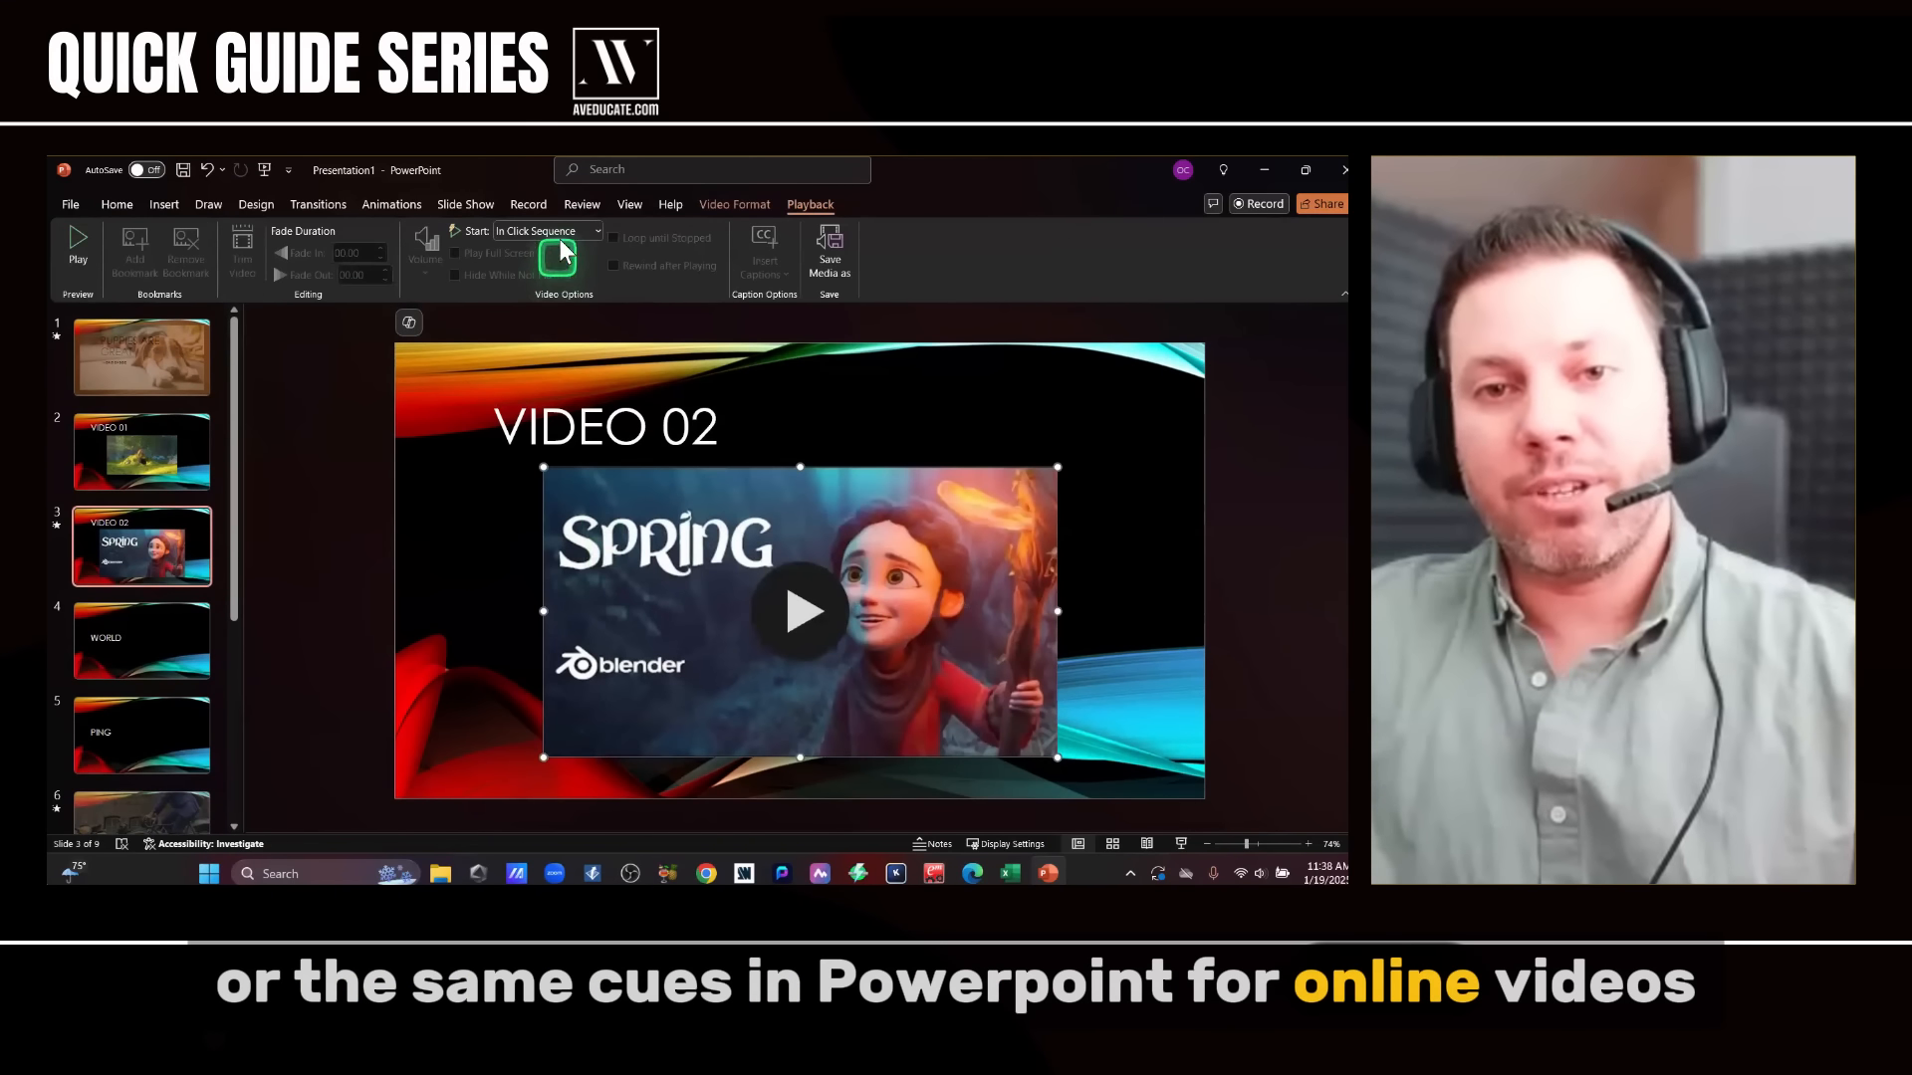
pyautogui.click(563, 231)
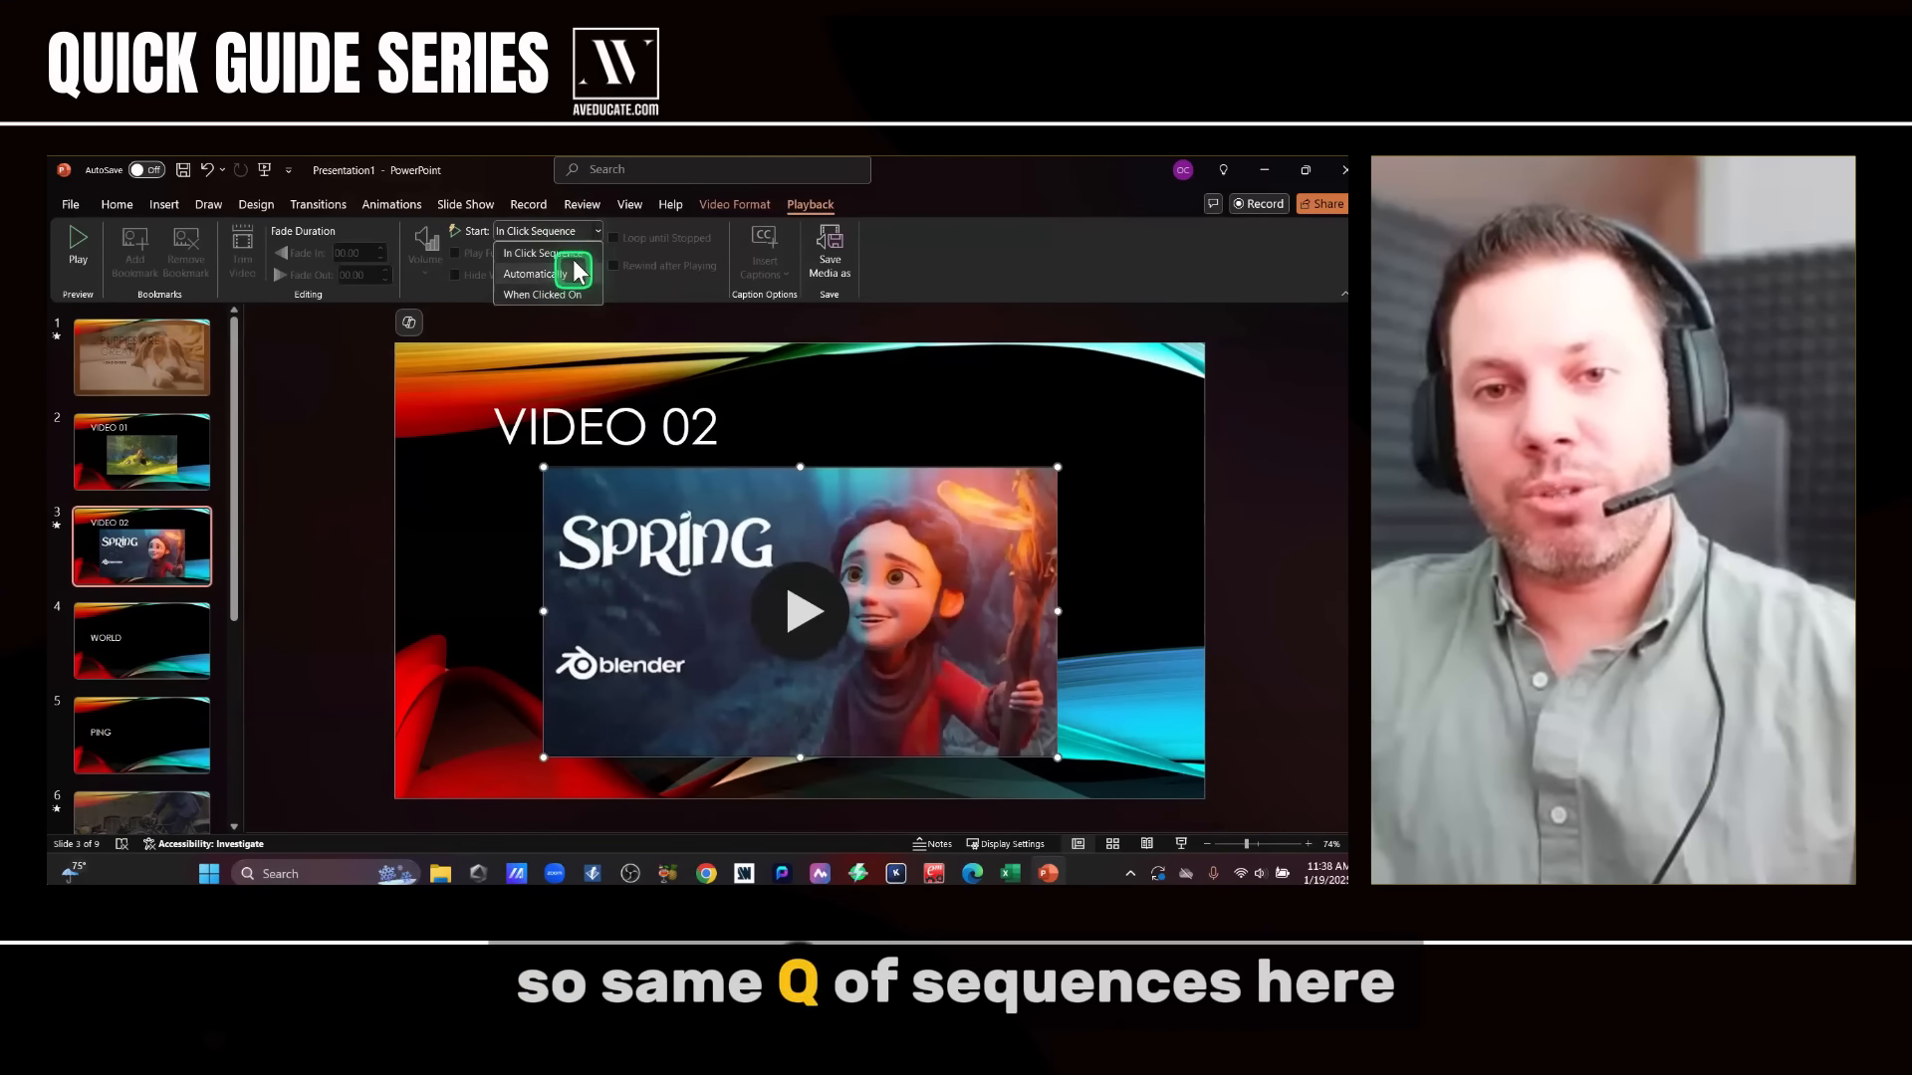
pyautogui.click(571, 241)
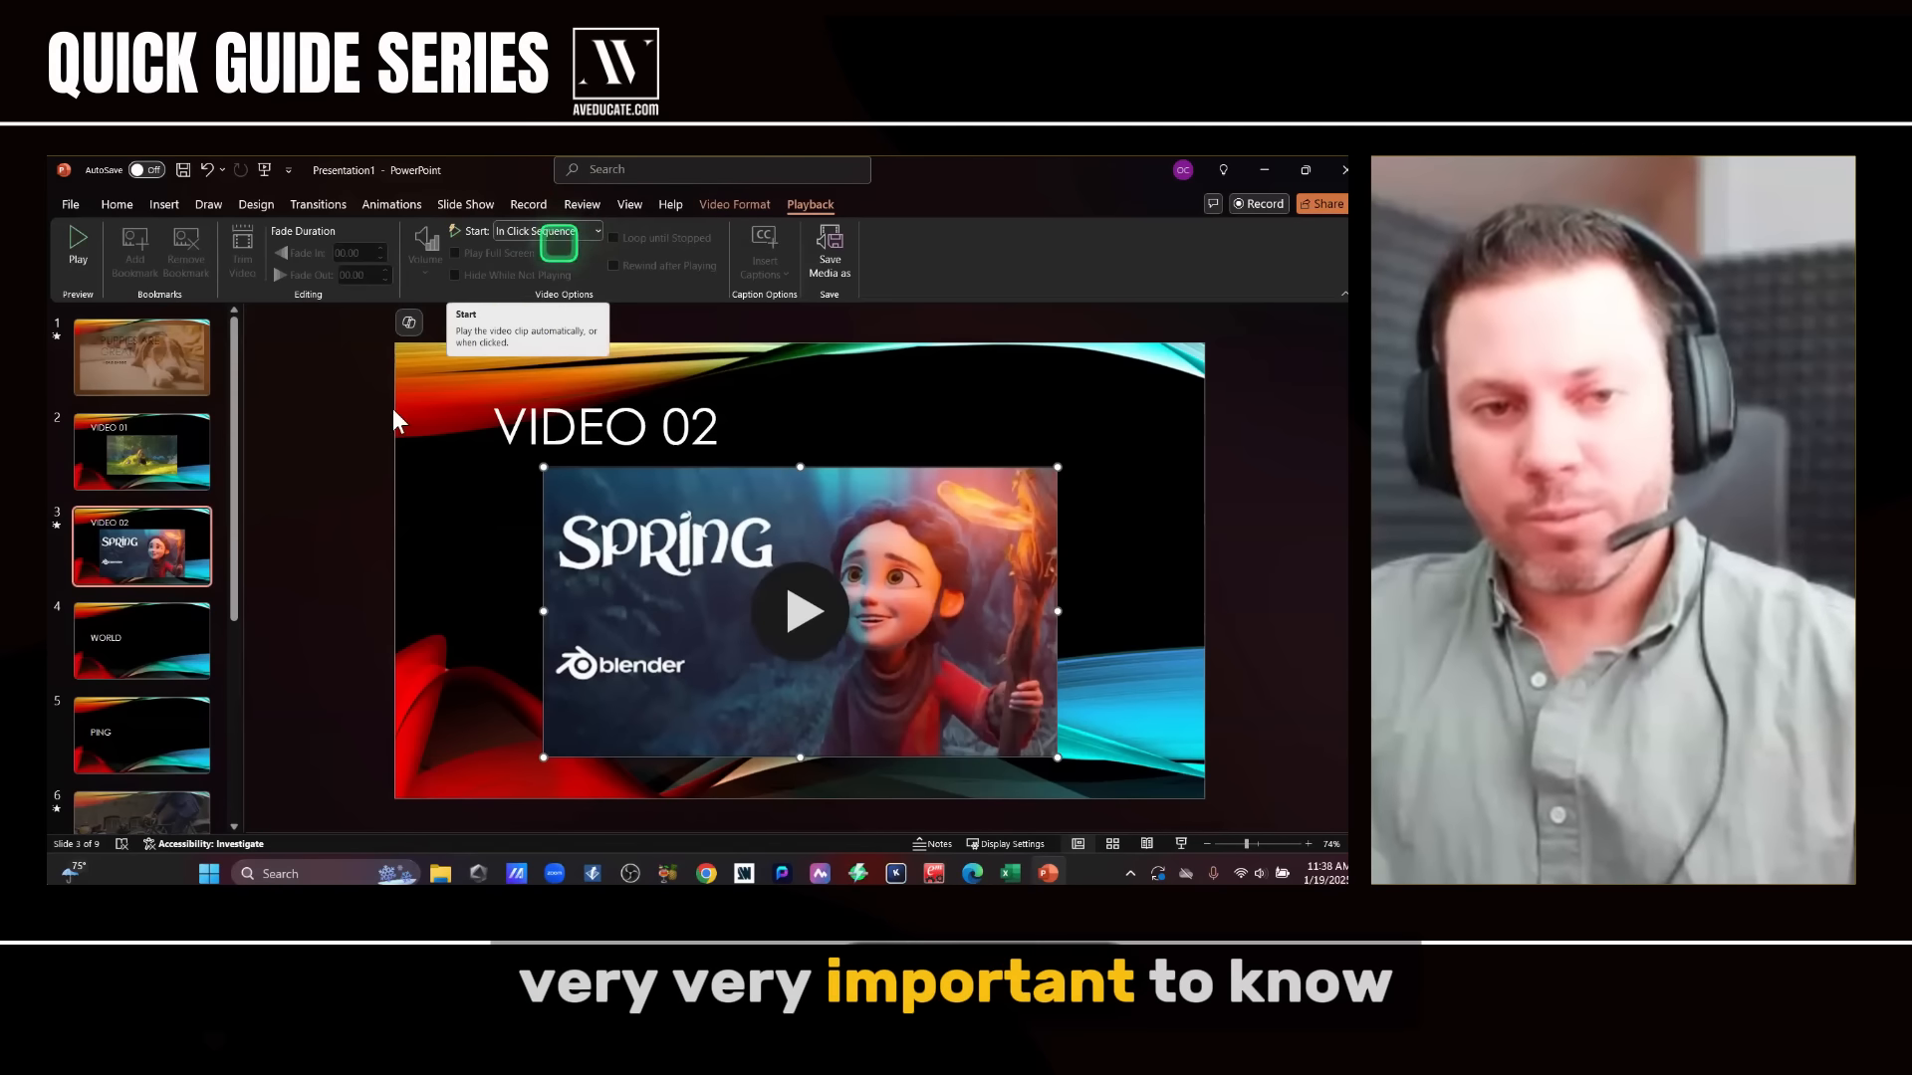
# - Turn on Play Full Screen for the slide 2 video and set it to start In Click Sequence
pyautogui.click(197, 476)
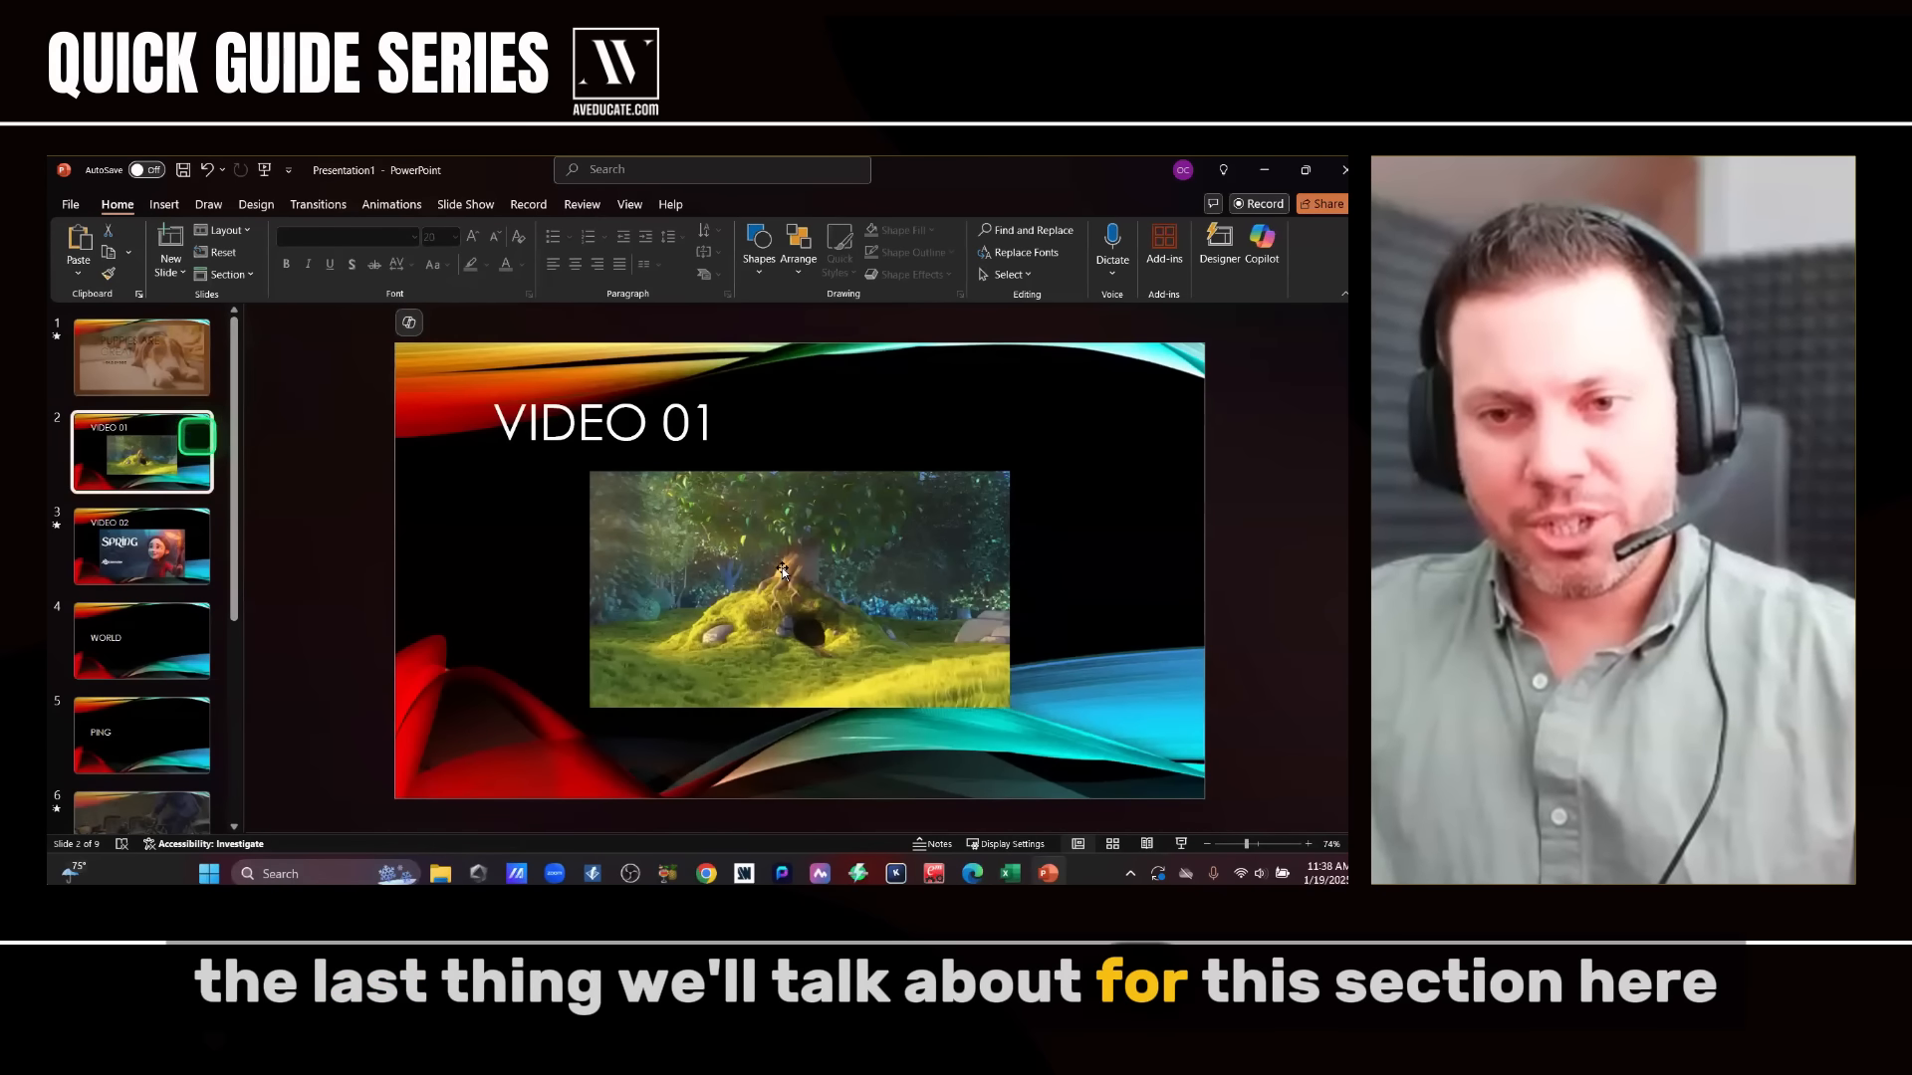
pyautogui.click(800, 582)
pyautogui.click(802, 205)
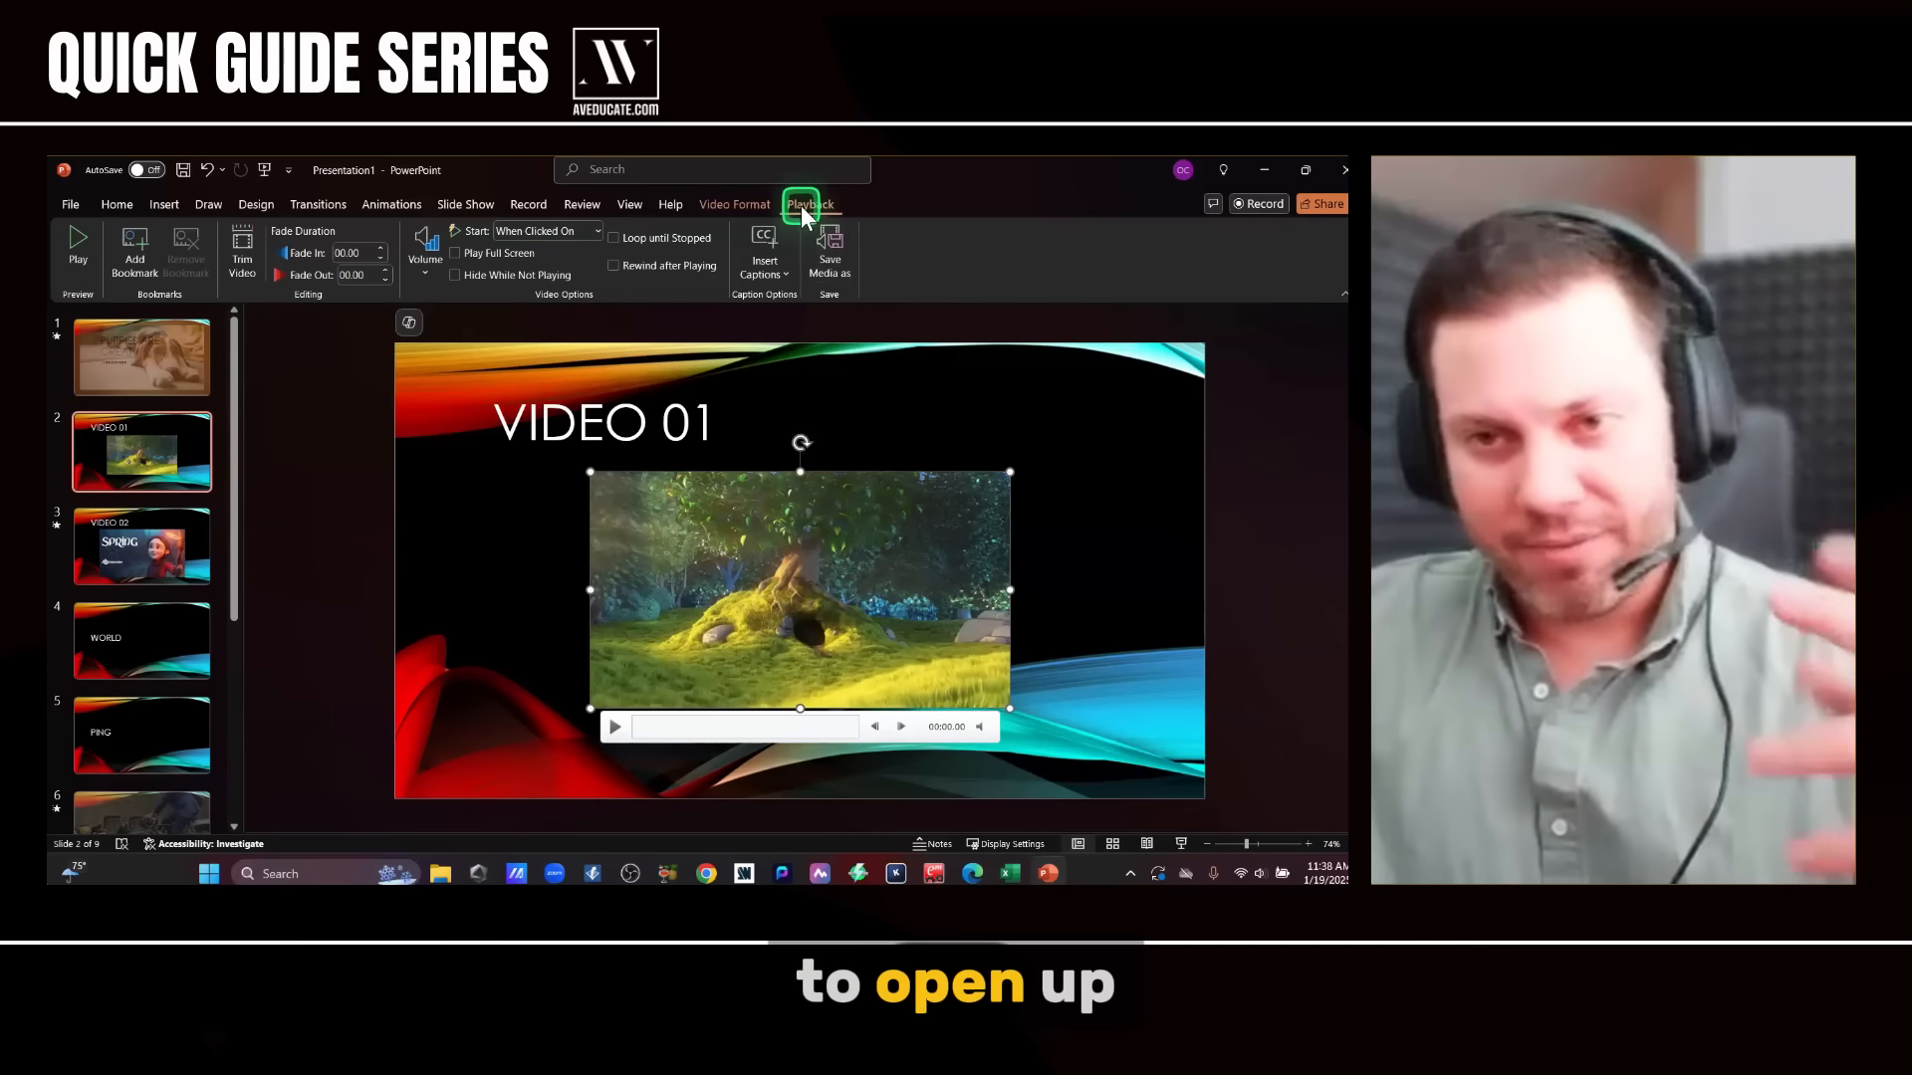
pyautogui.click(503, 257)
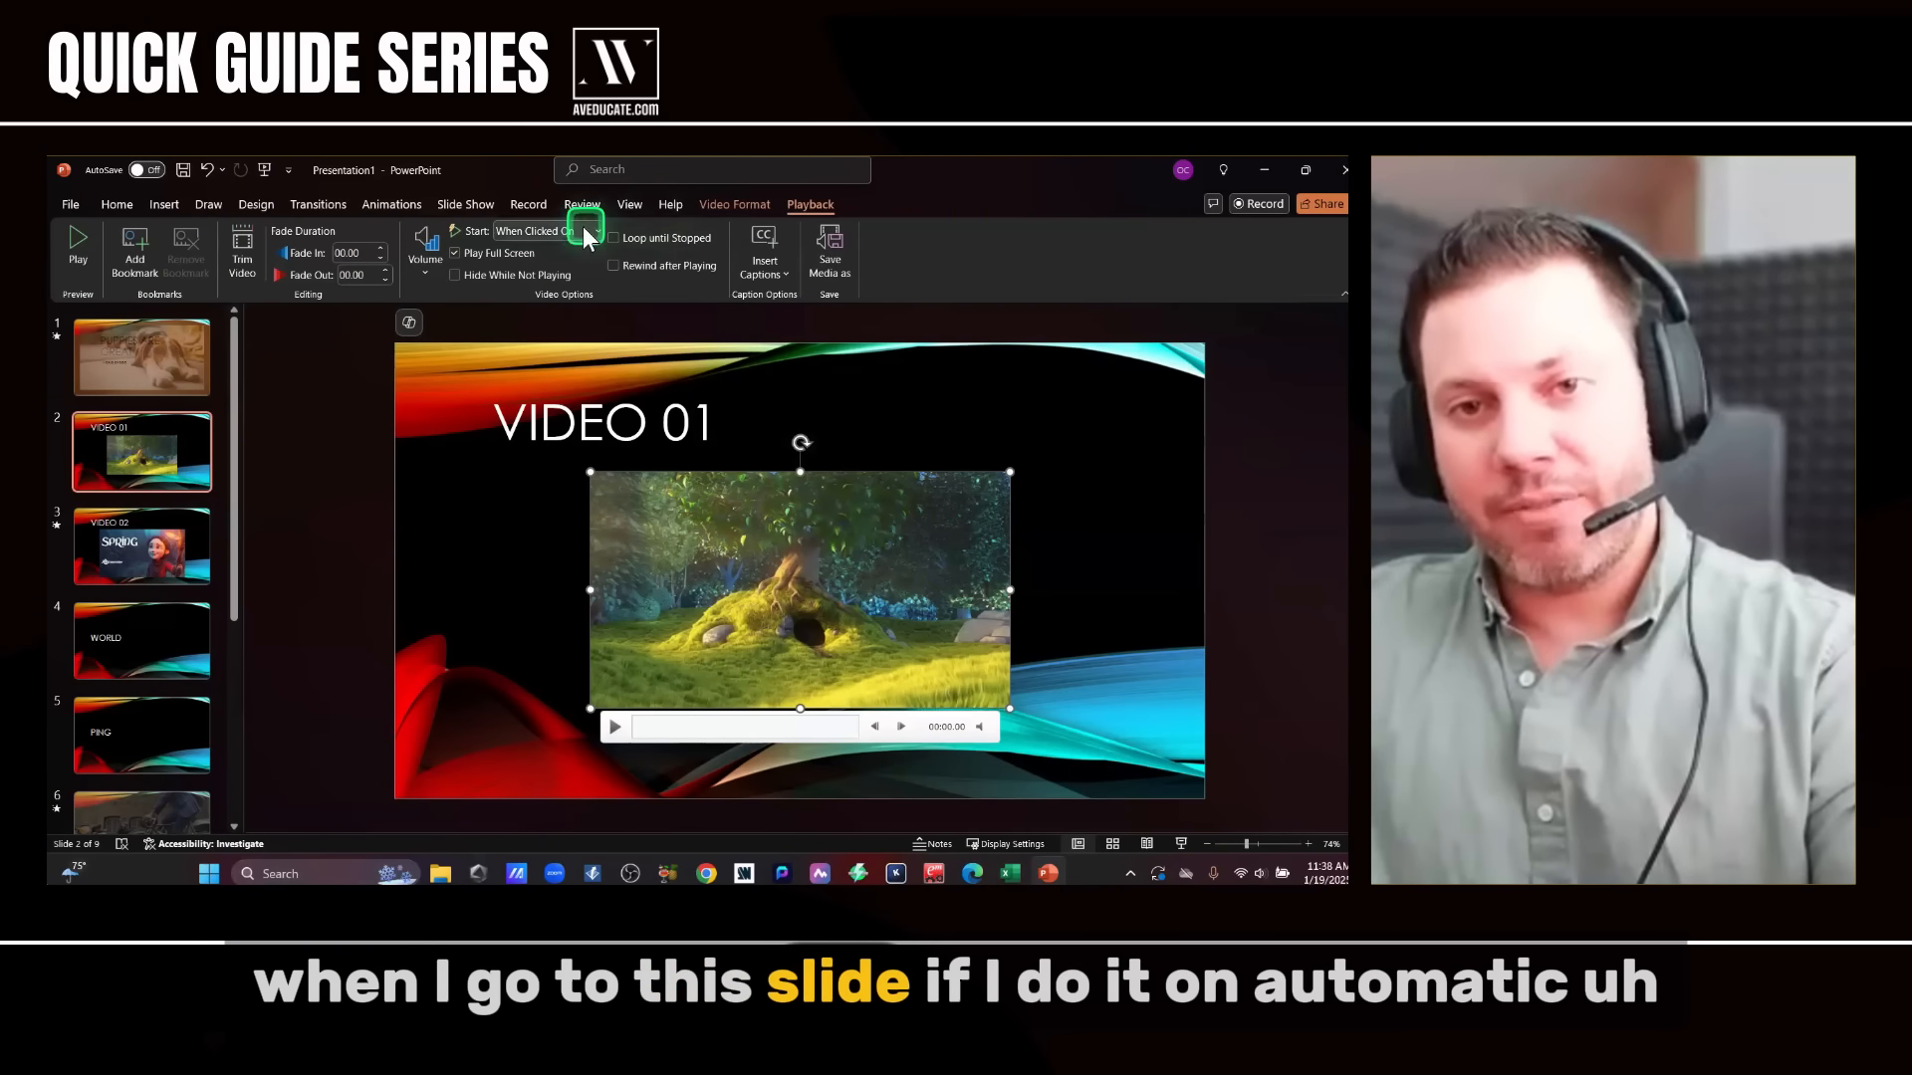
pyautogui.click(543, 274)
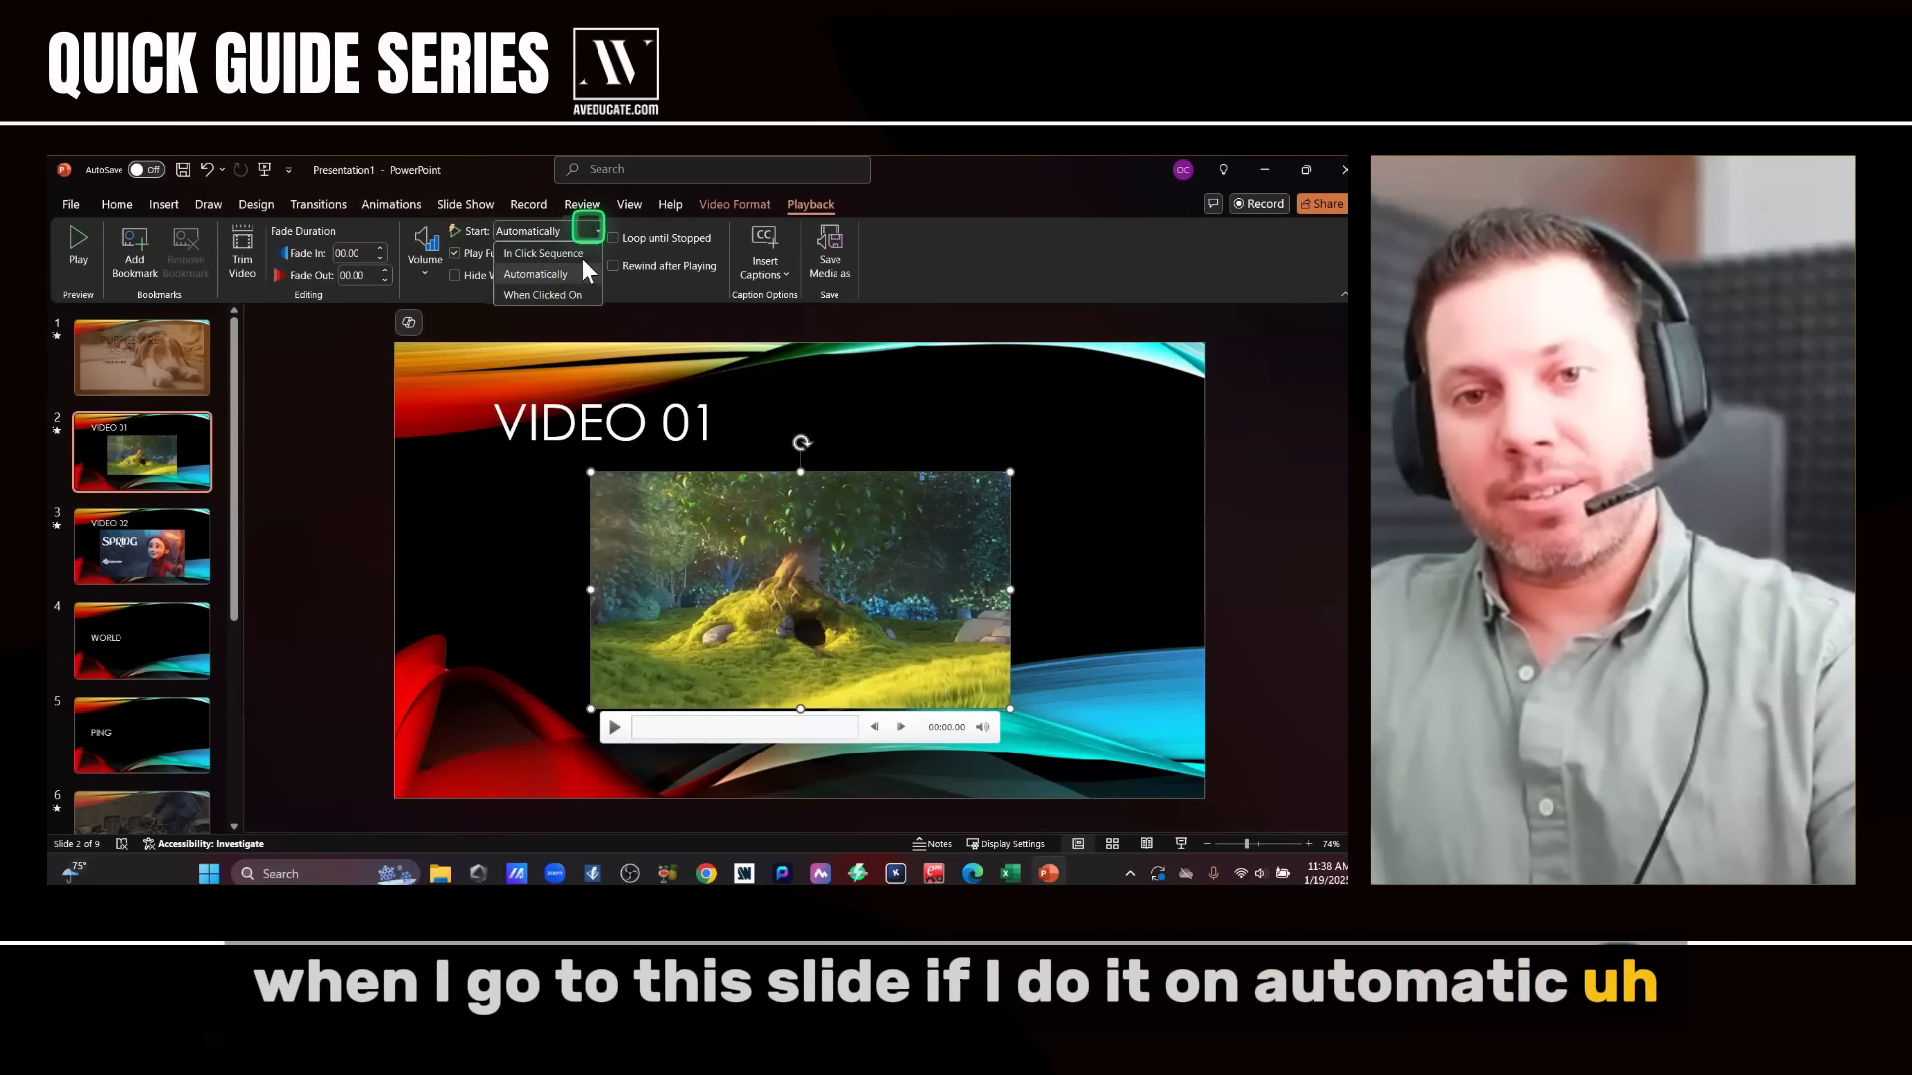
pyautogui.click(546, 253)
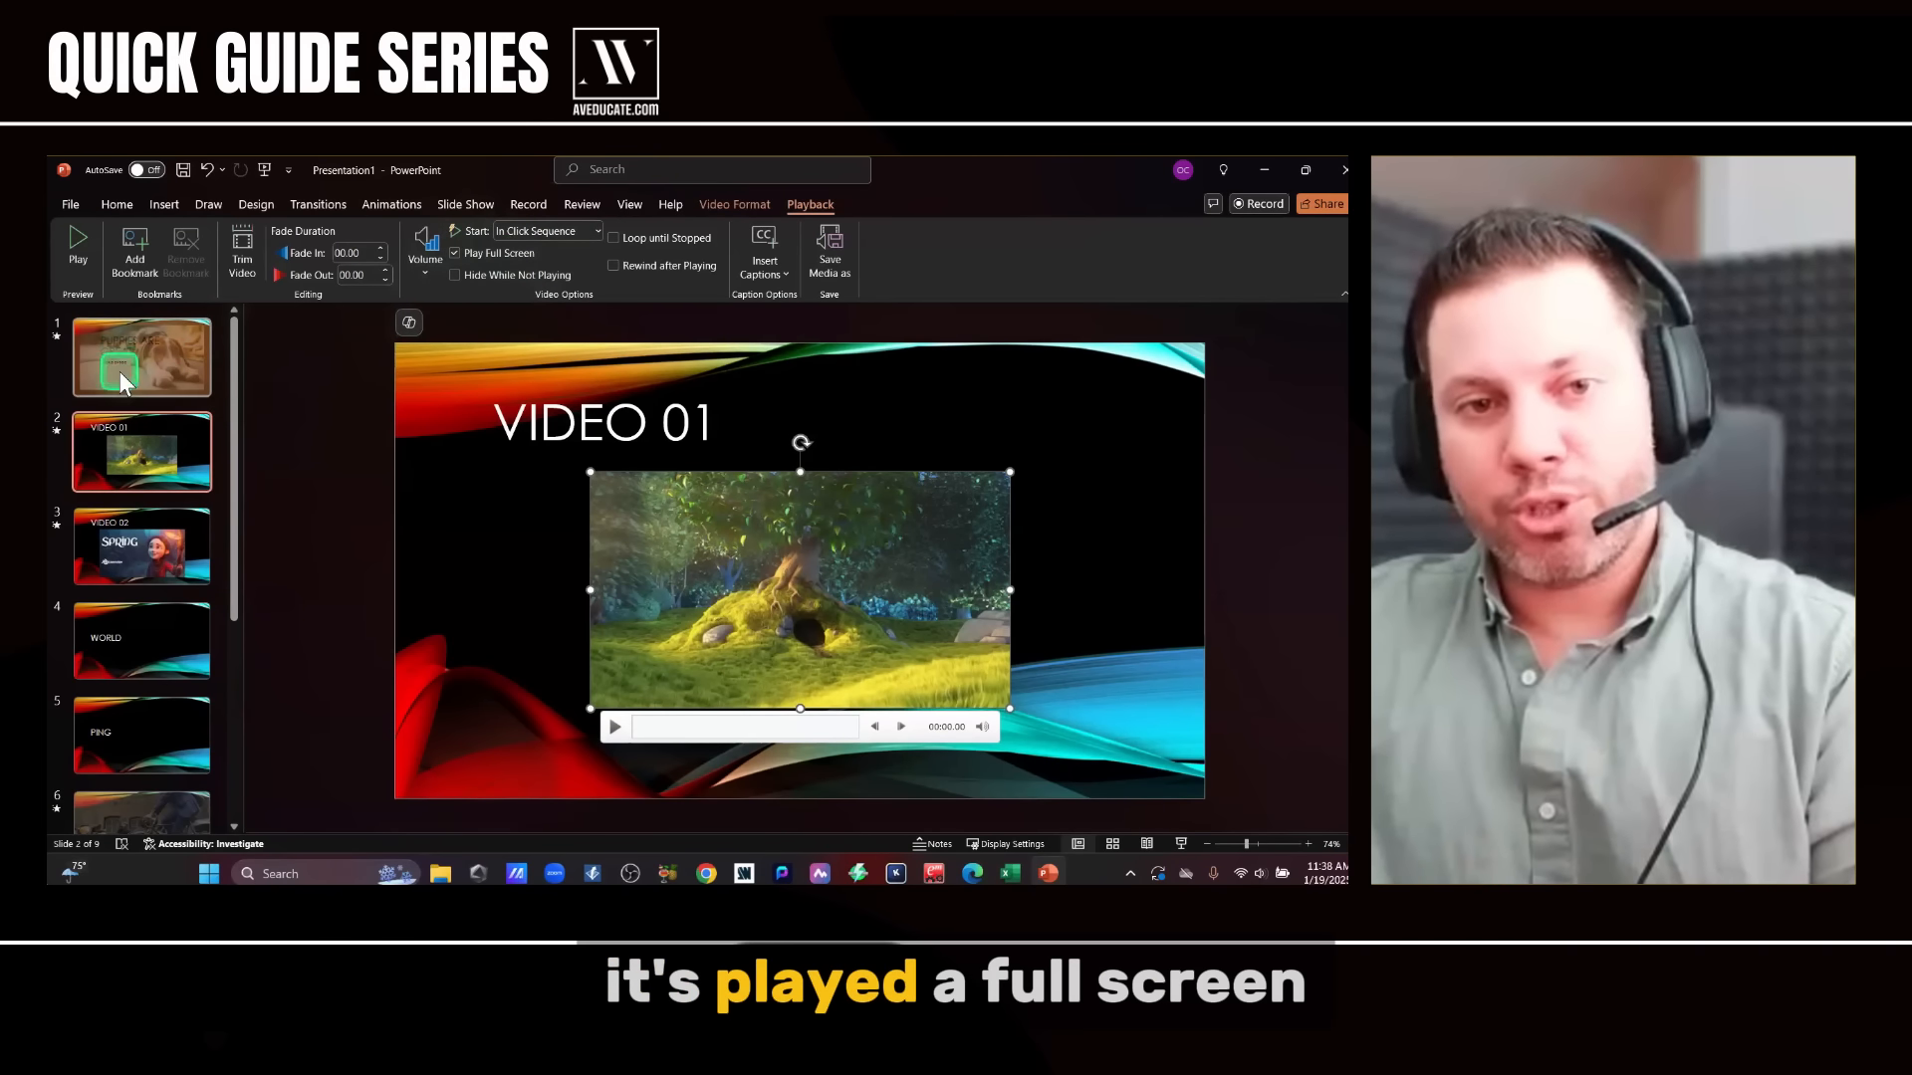
# - Run the slide show from slide 1, advance to the slide 2 video to test full-screen playback, and end the show
pyautogui.click(202, 341)
pyautogui.click(1180, 843)
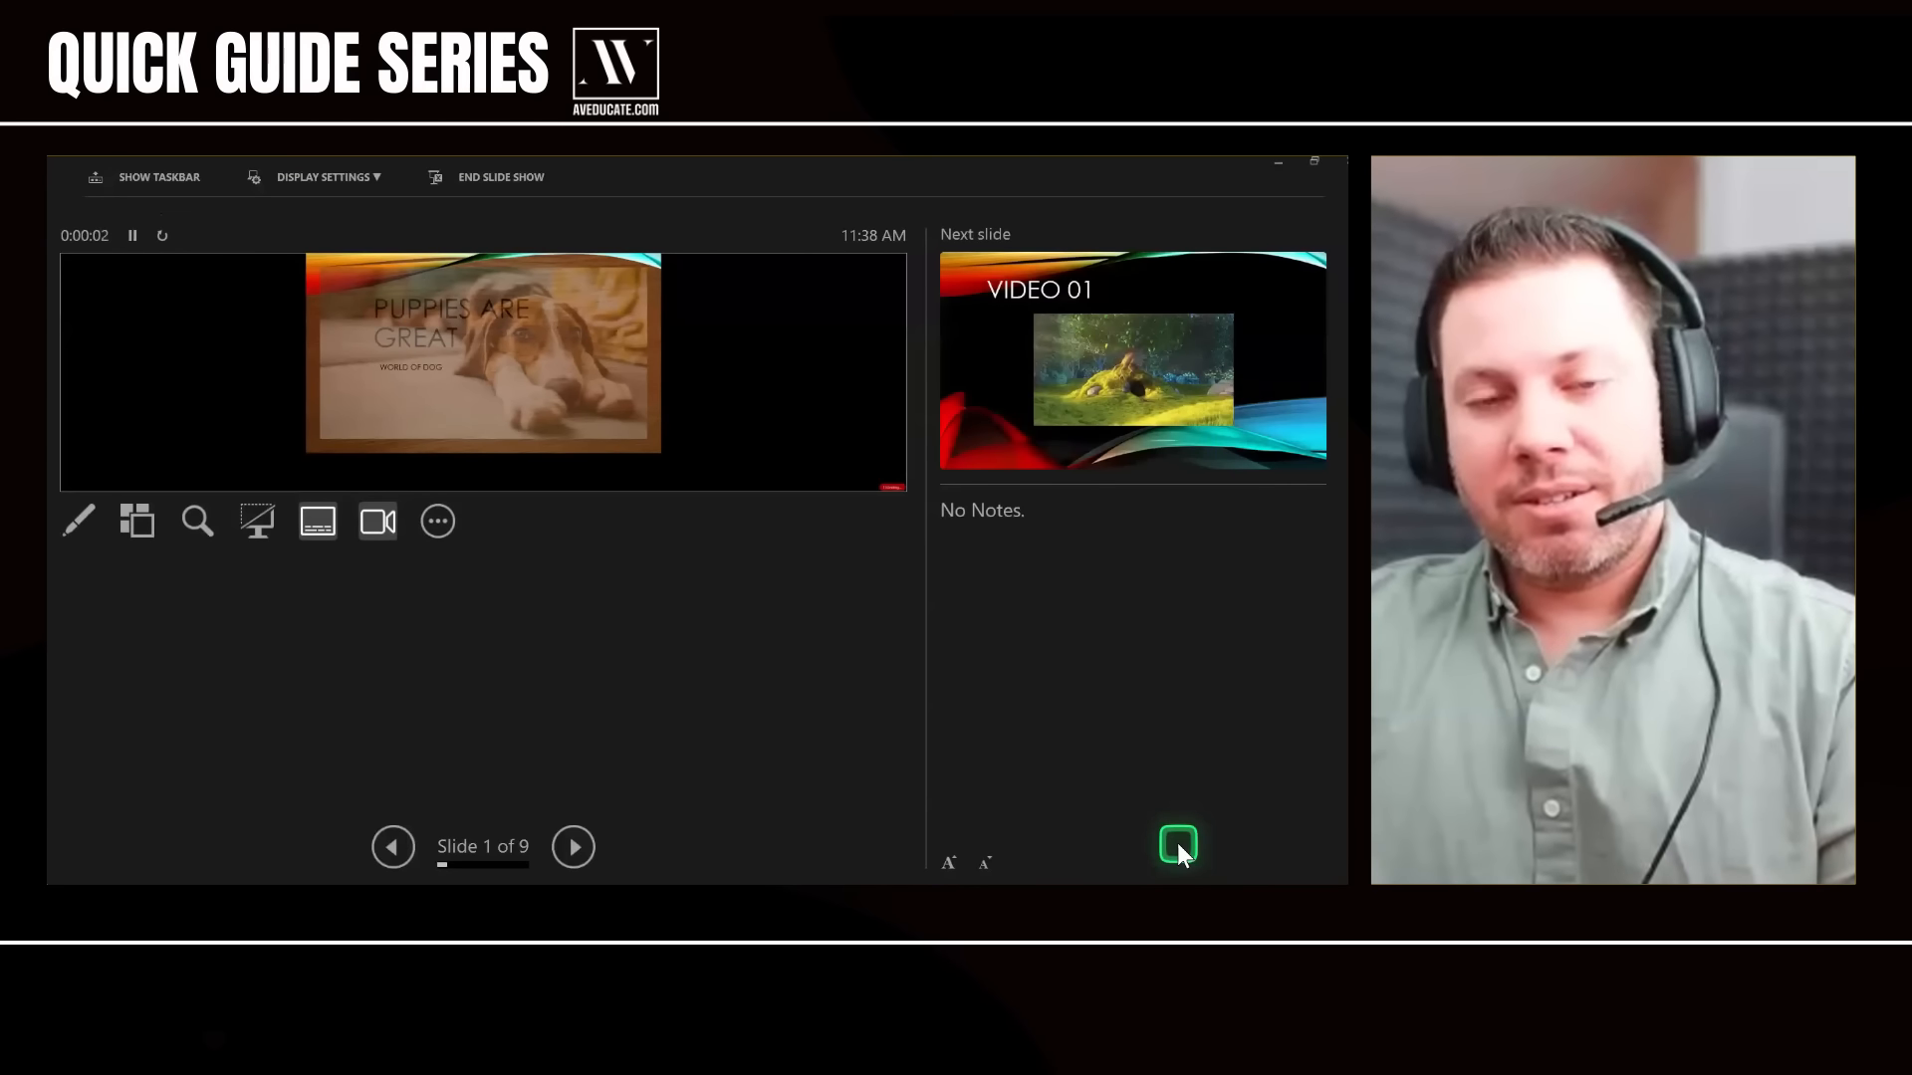
pyautogui.press('Right')
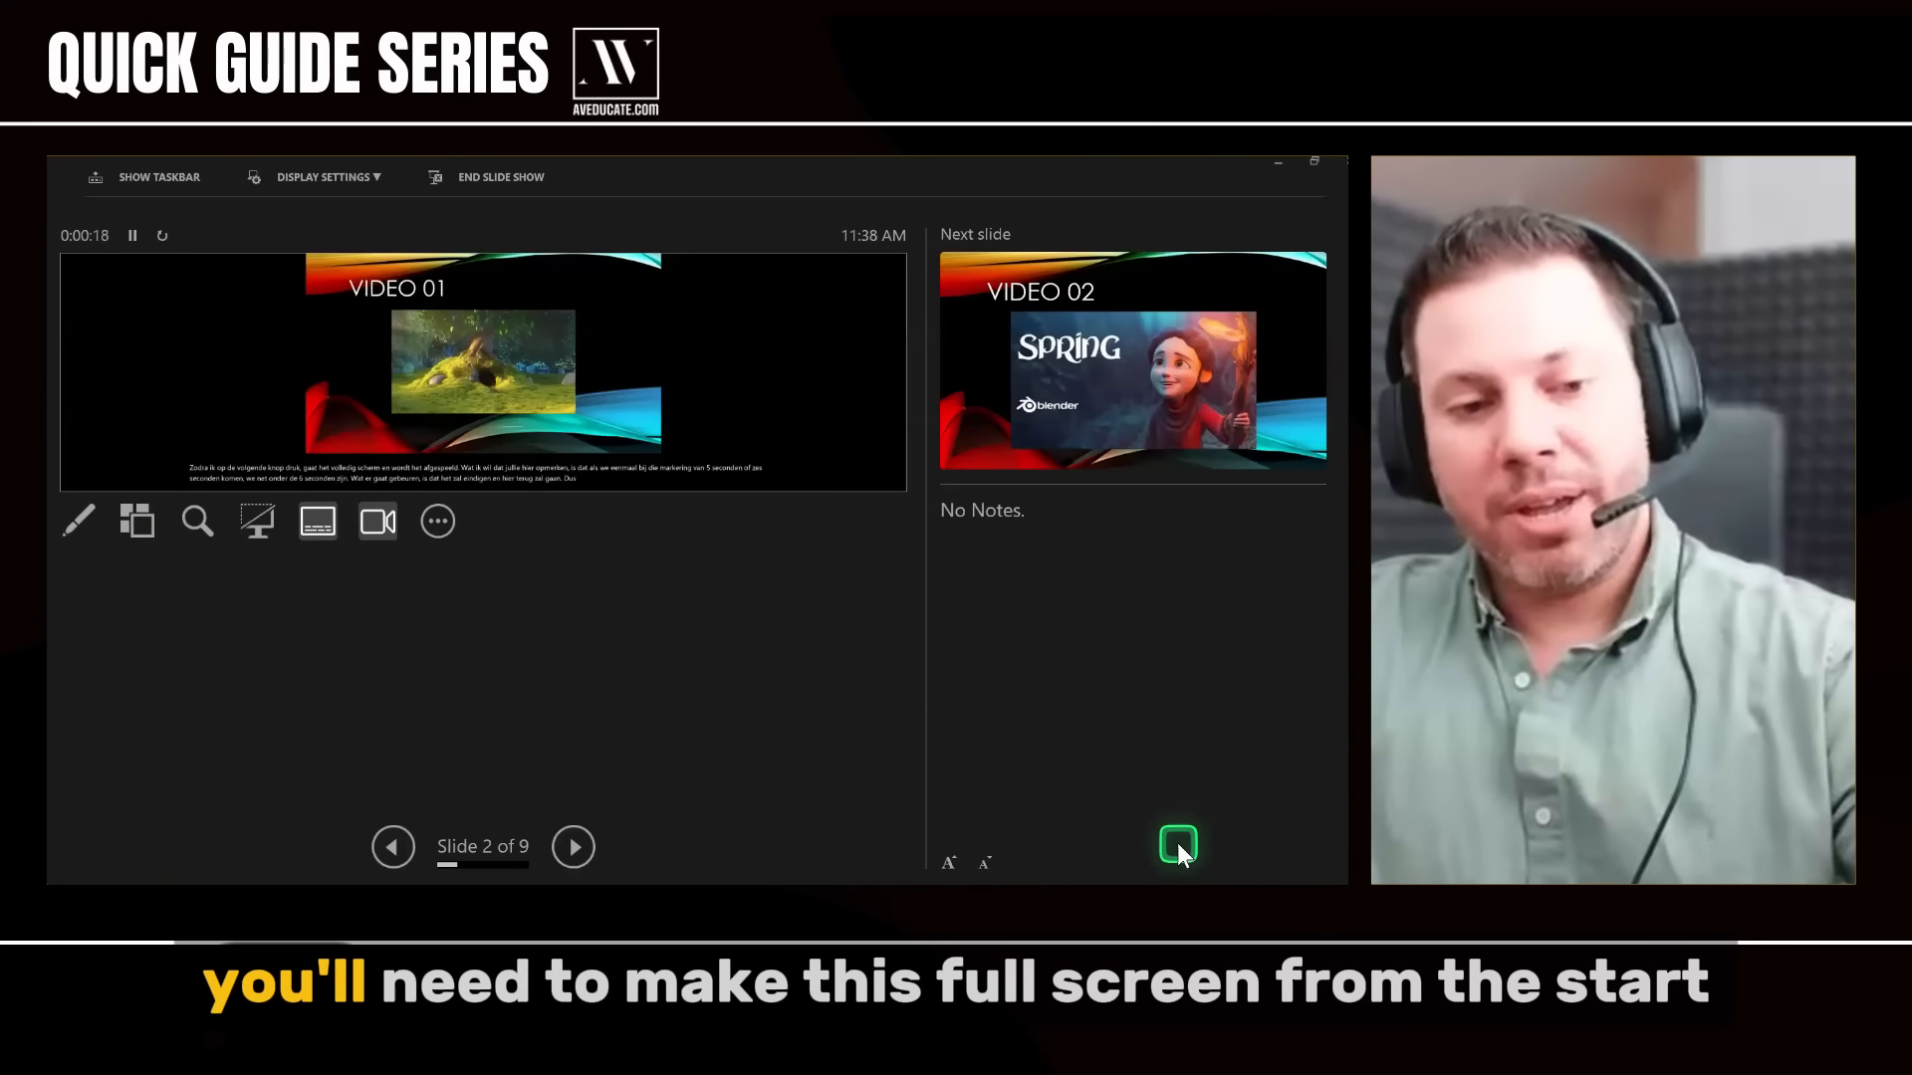
pyautogui.press('Escape')
# - Move the slide 2 video to the slide's upper-left corner and enlarge it to fill the whole slide
pyautogui.click(793, 705)
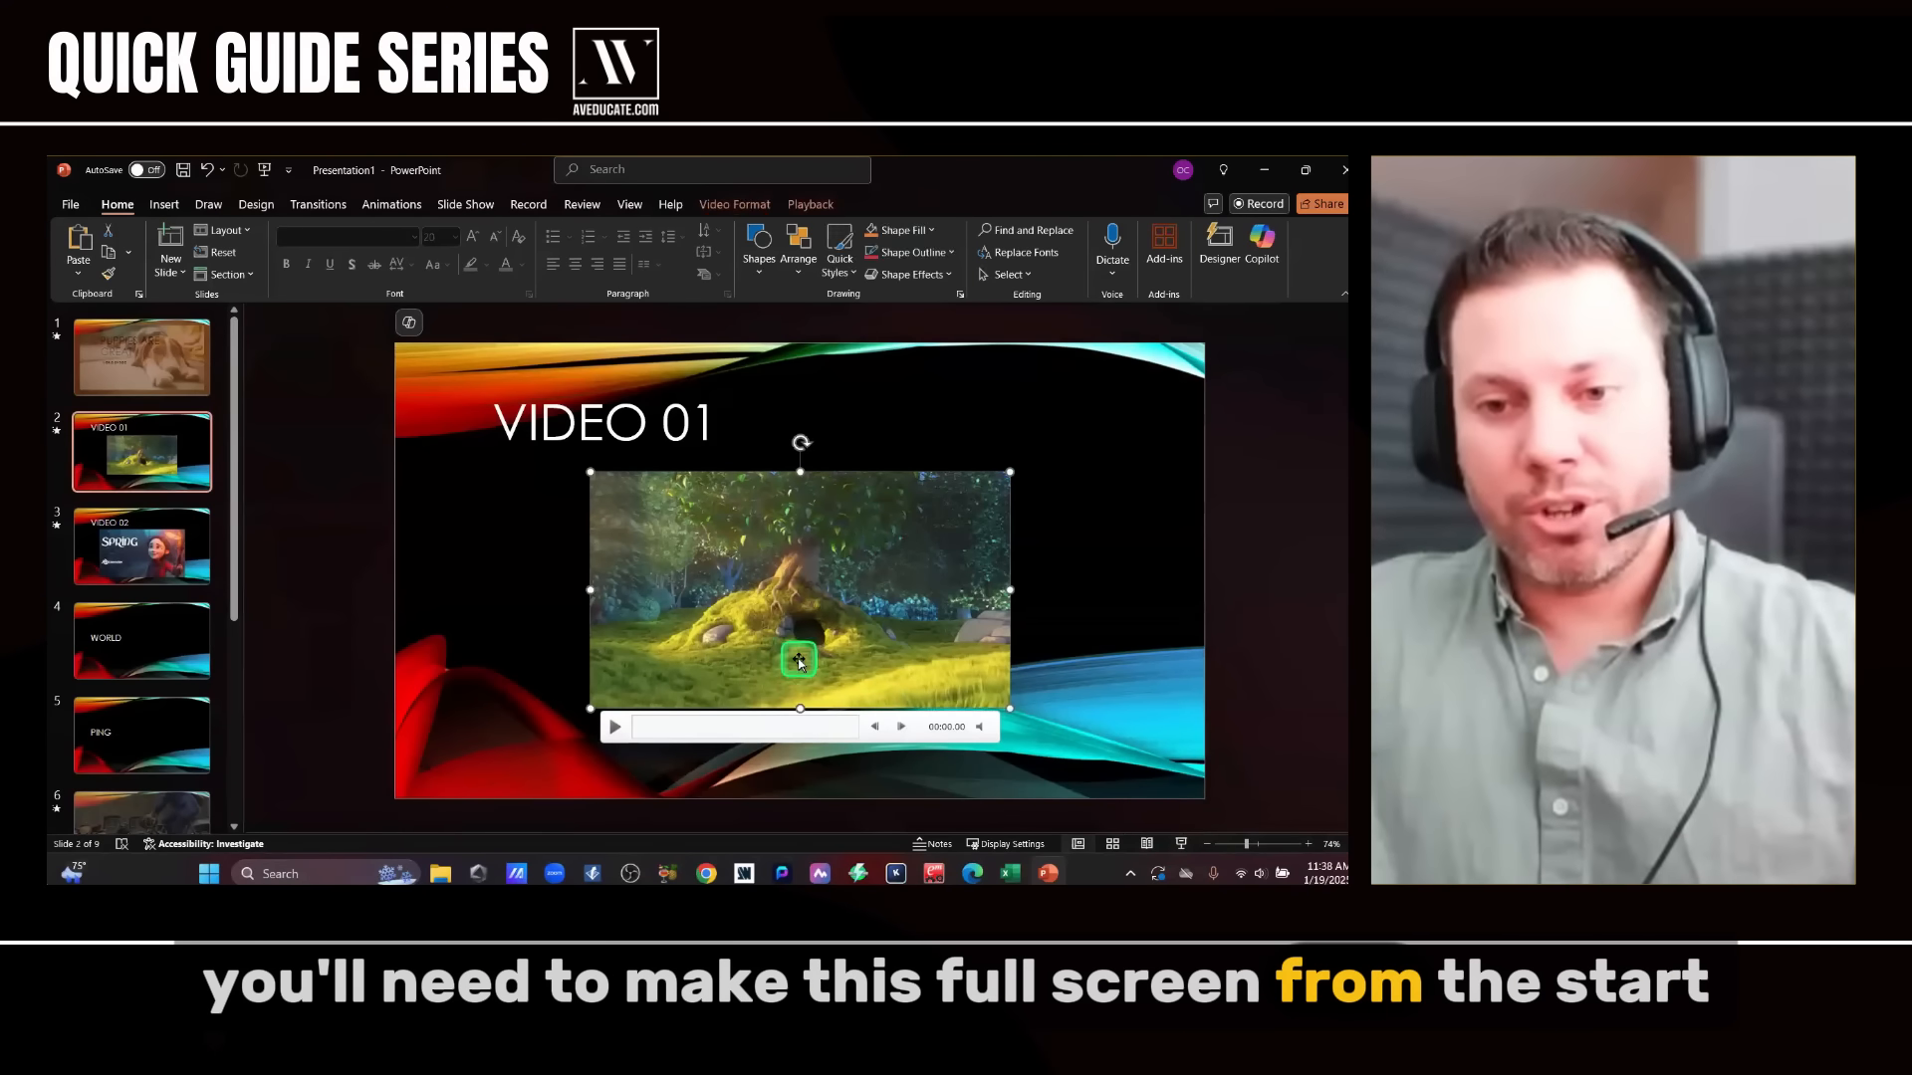
pyautogui.moveTo(606, 563); pyautogui.dragTo(473, 457)
pyautogui.moveTo(791, 601)
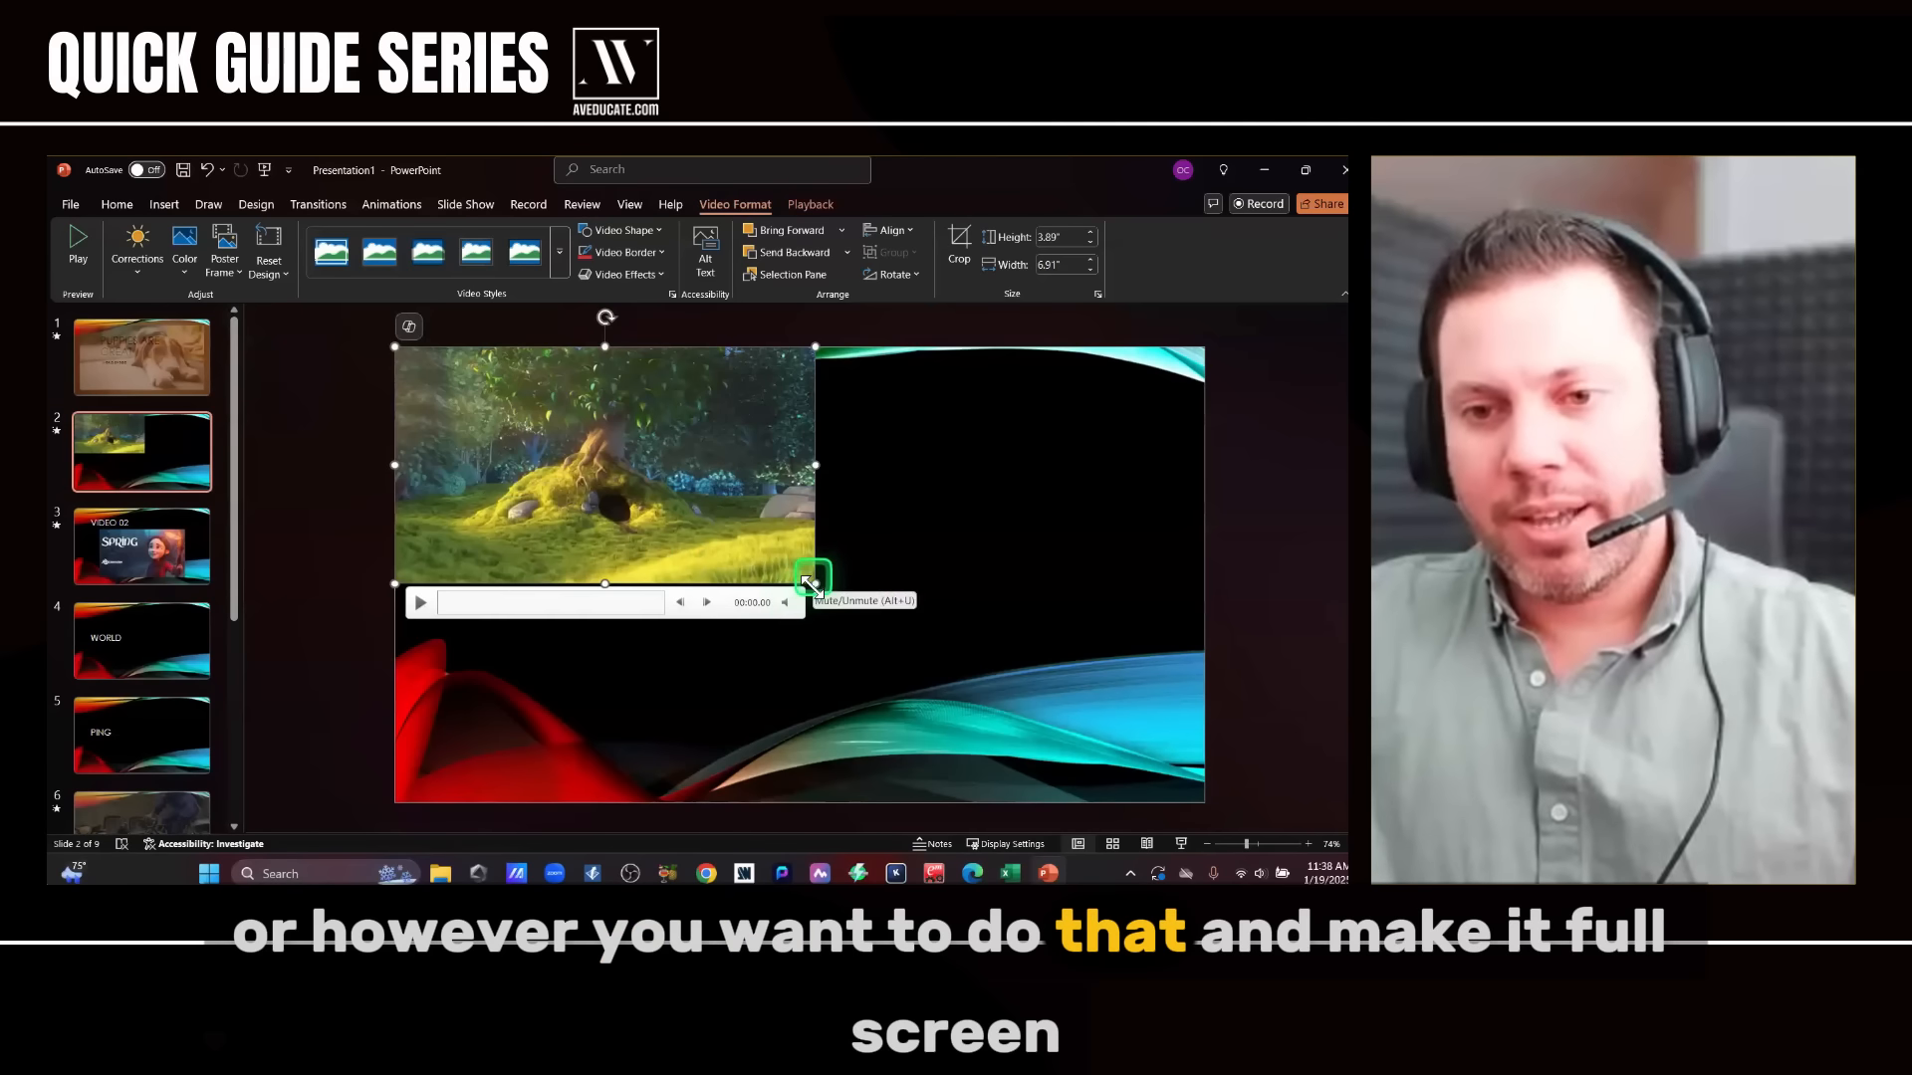
pyautogui.moveTo(814, 585); pyautogui.dragTo(1085, 799)
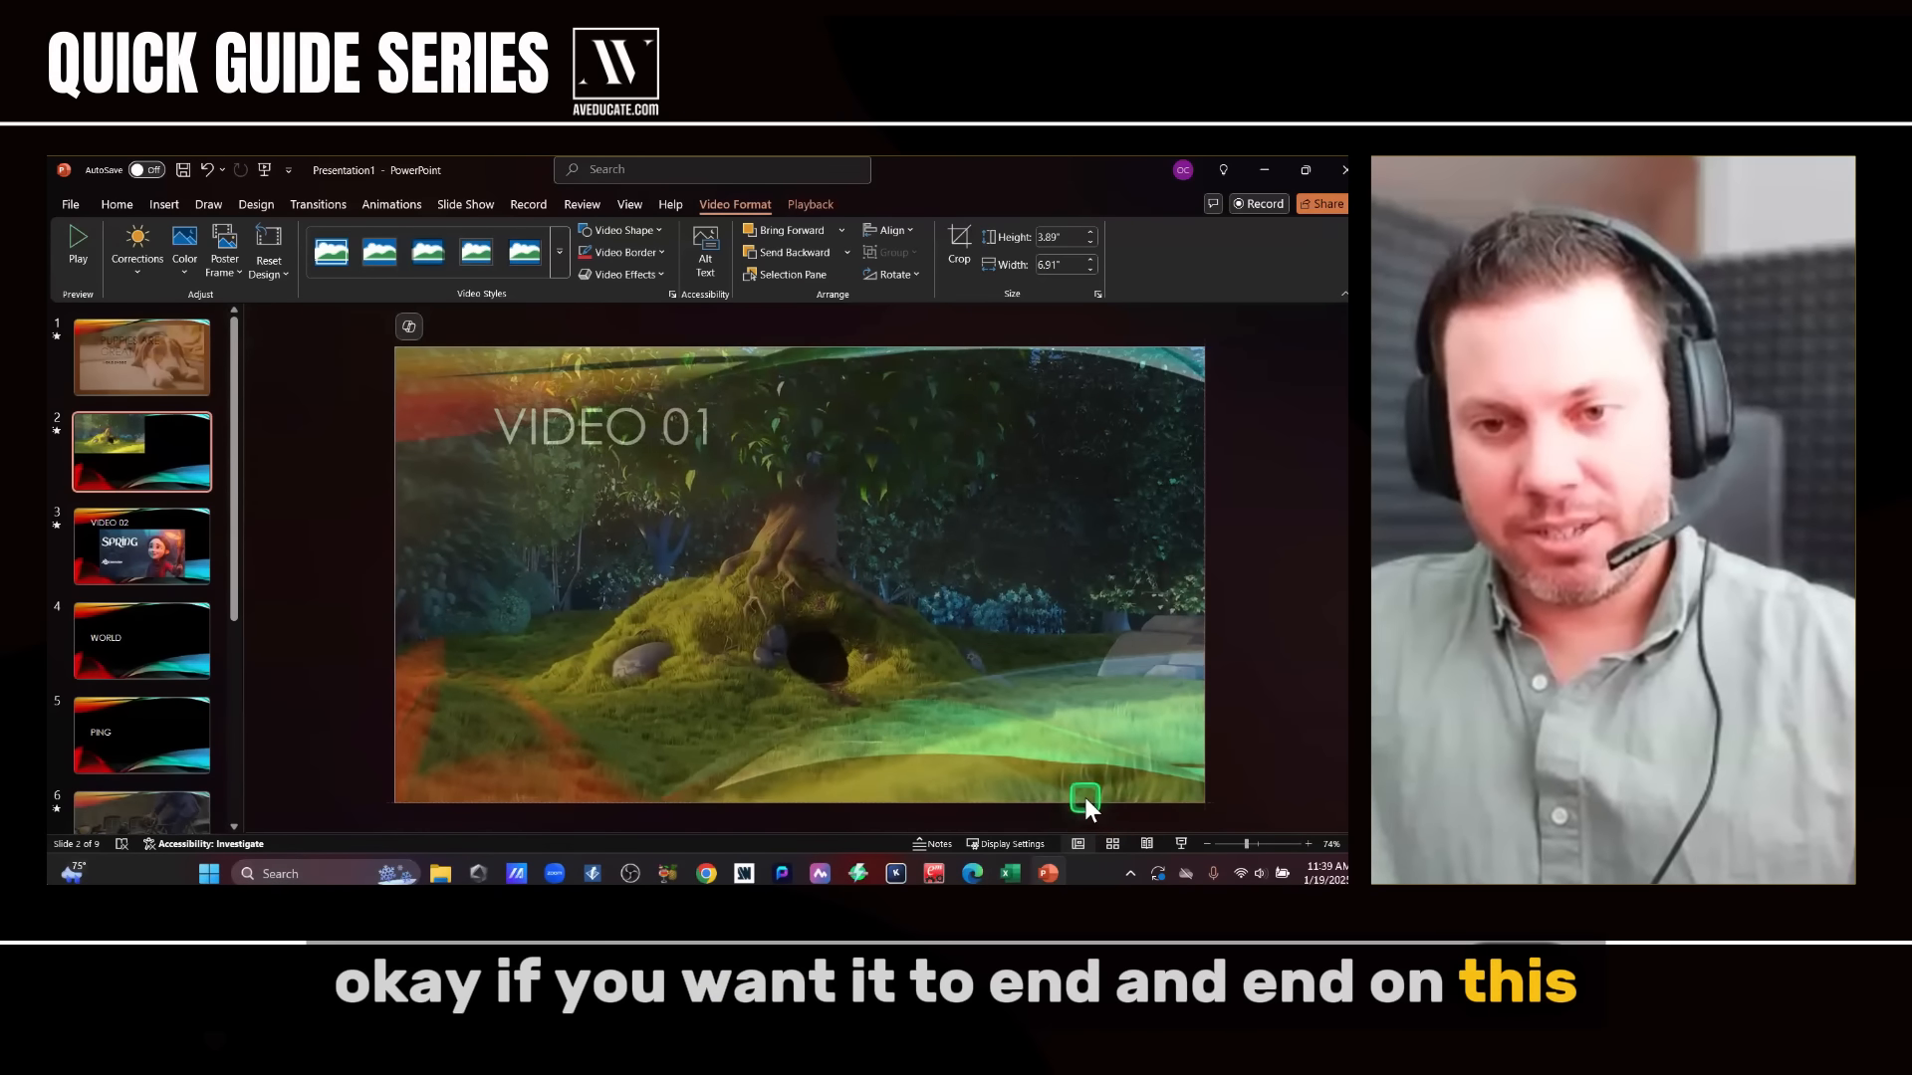
# - Shrink the slide 2 video to about 8.81 by 4.96 inches and centre it below the VIDEO 01 title
pyautogui.moveTo(396, 346); pyautogui.dragTo(670, 500)
pyautogui.moveTo(934, 648); pyautogui.dragTo(795, 604)
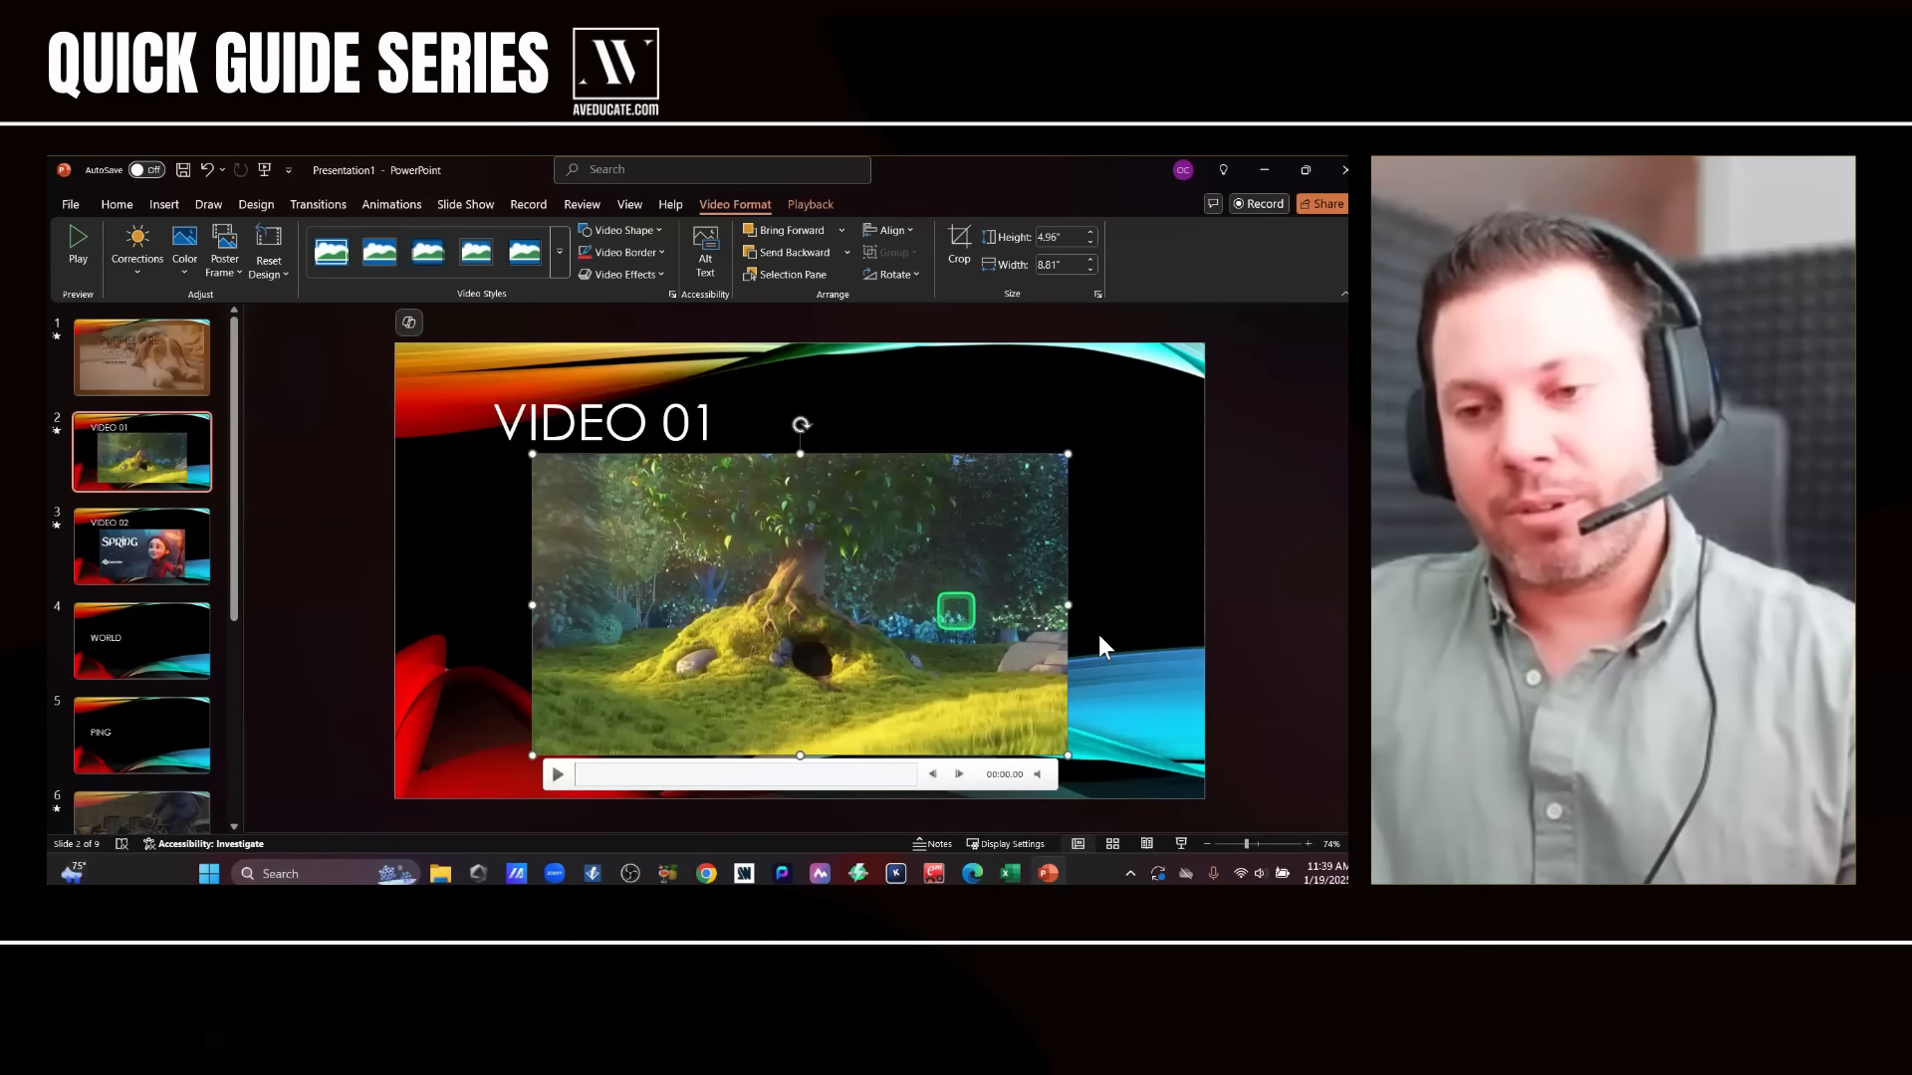
pyautogui.click(1099, 642)
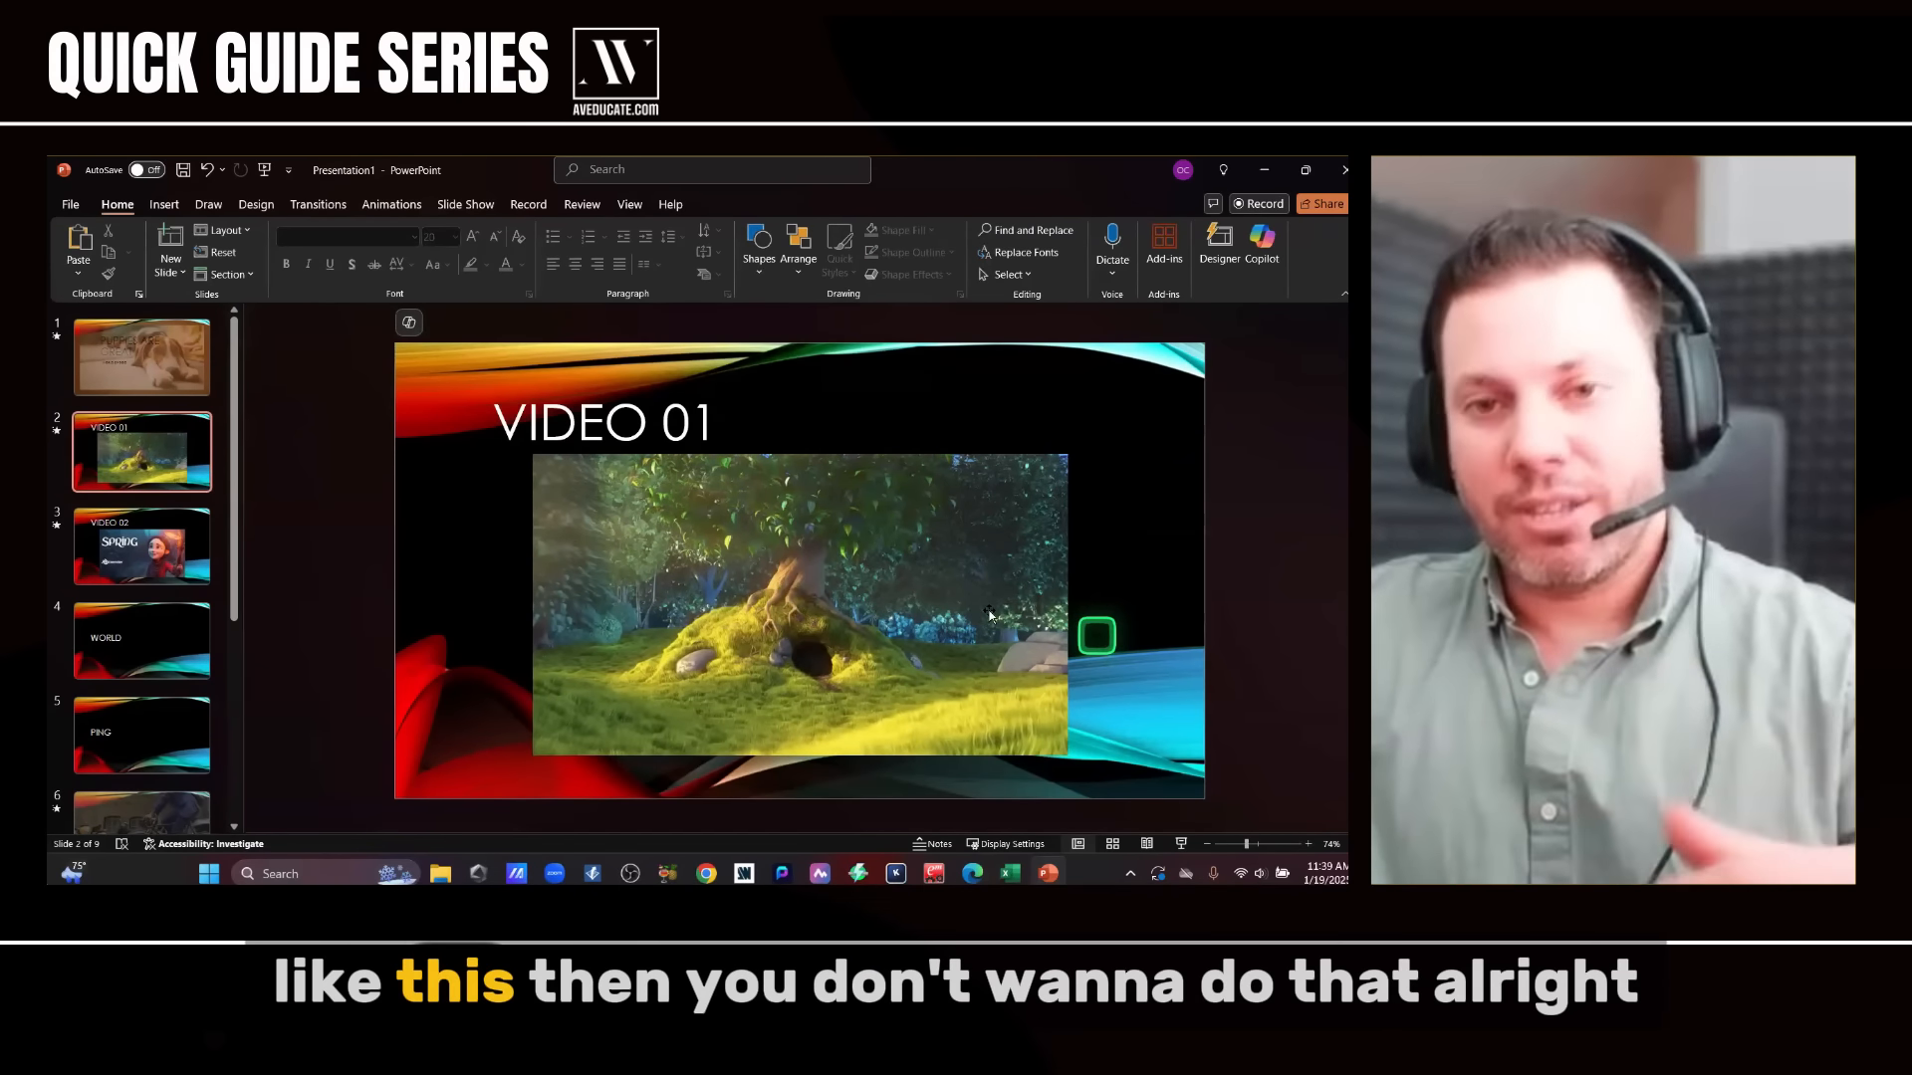
# - Set the slide 2 video to start Automatically
pyautogui.click(991, 614)
pyautogui.click(809, 204)
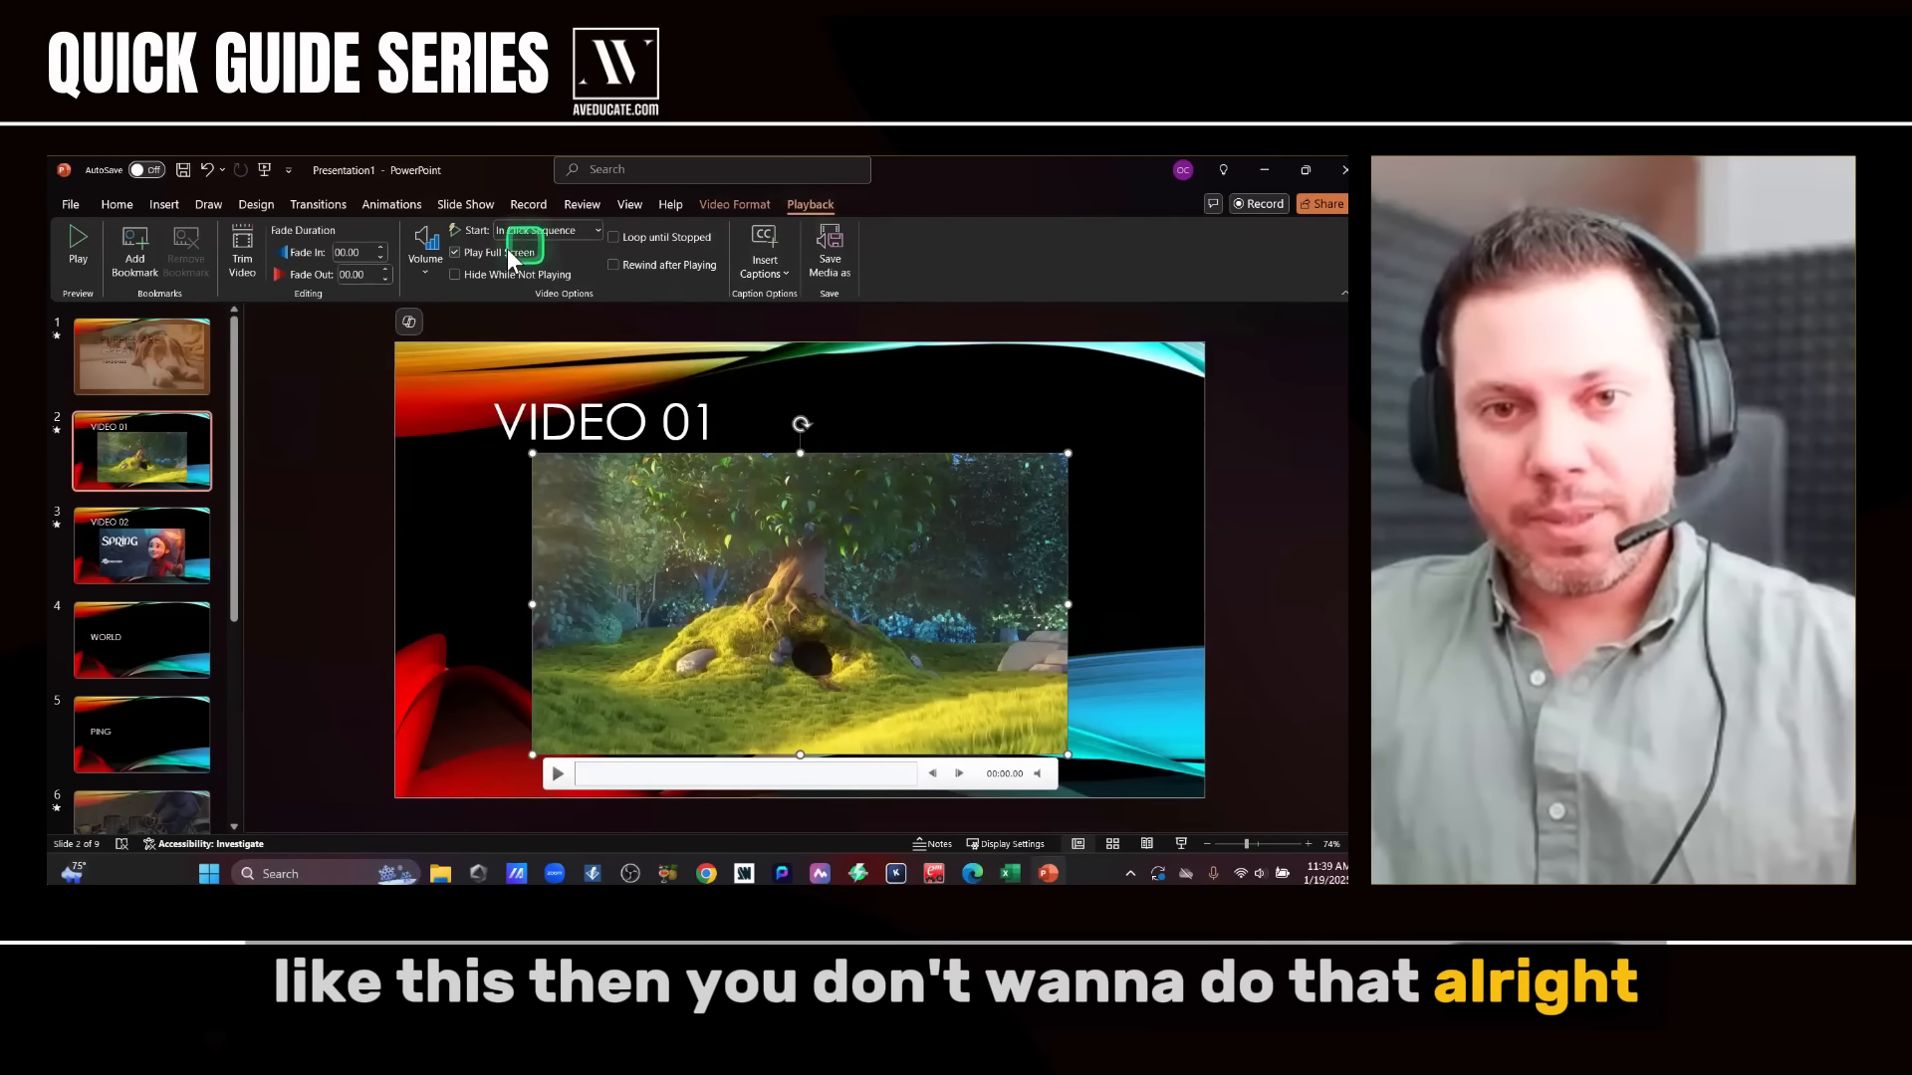
pyautogui.click(548, 230)
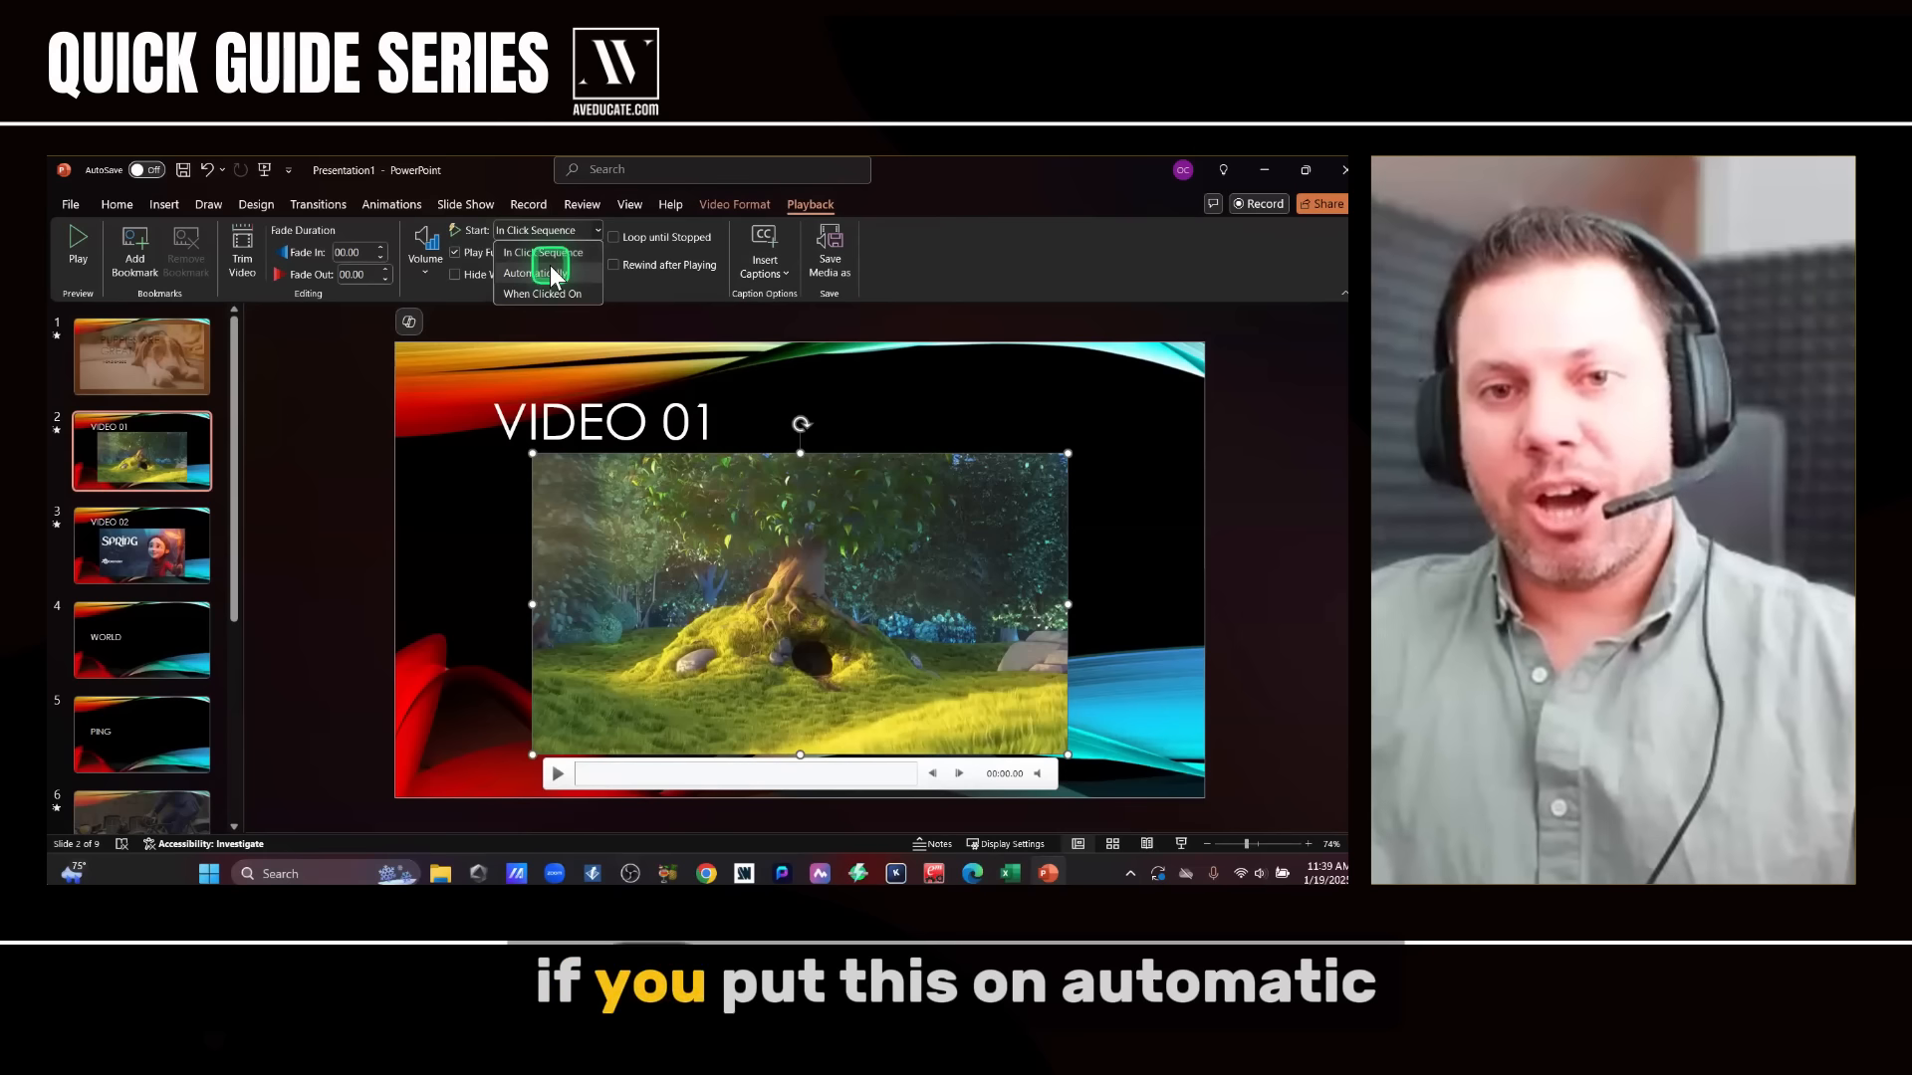
pyautogui.click(537, 273)
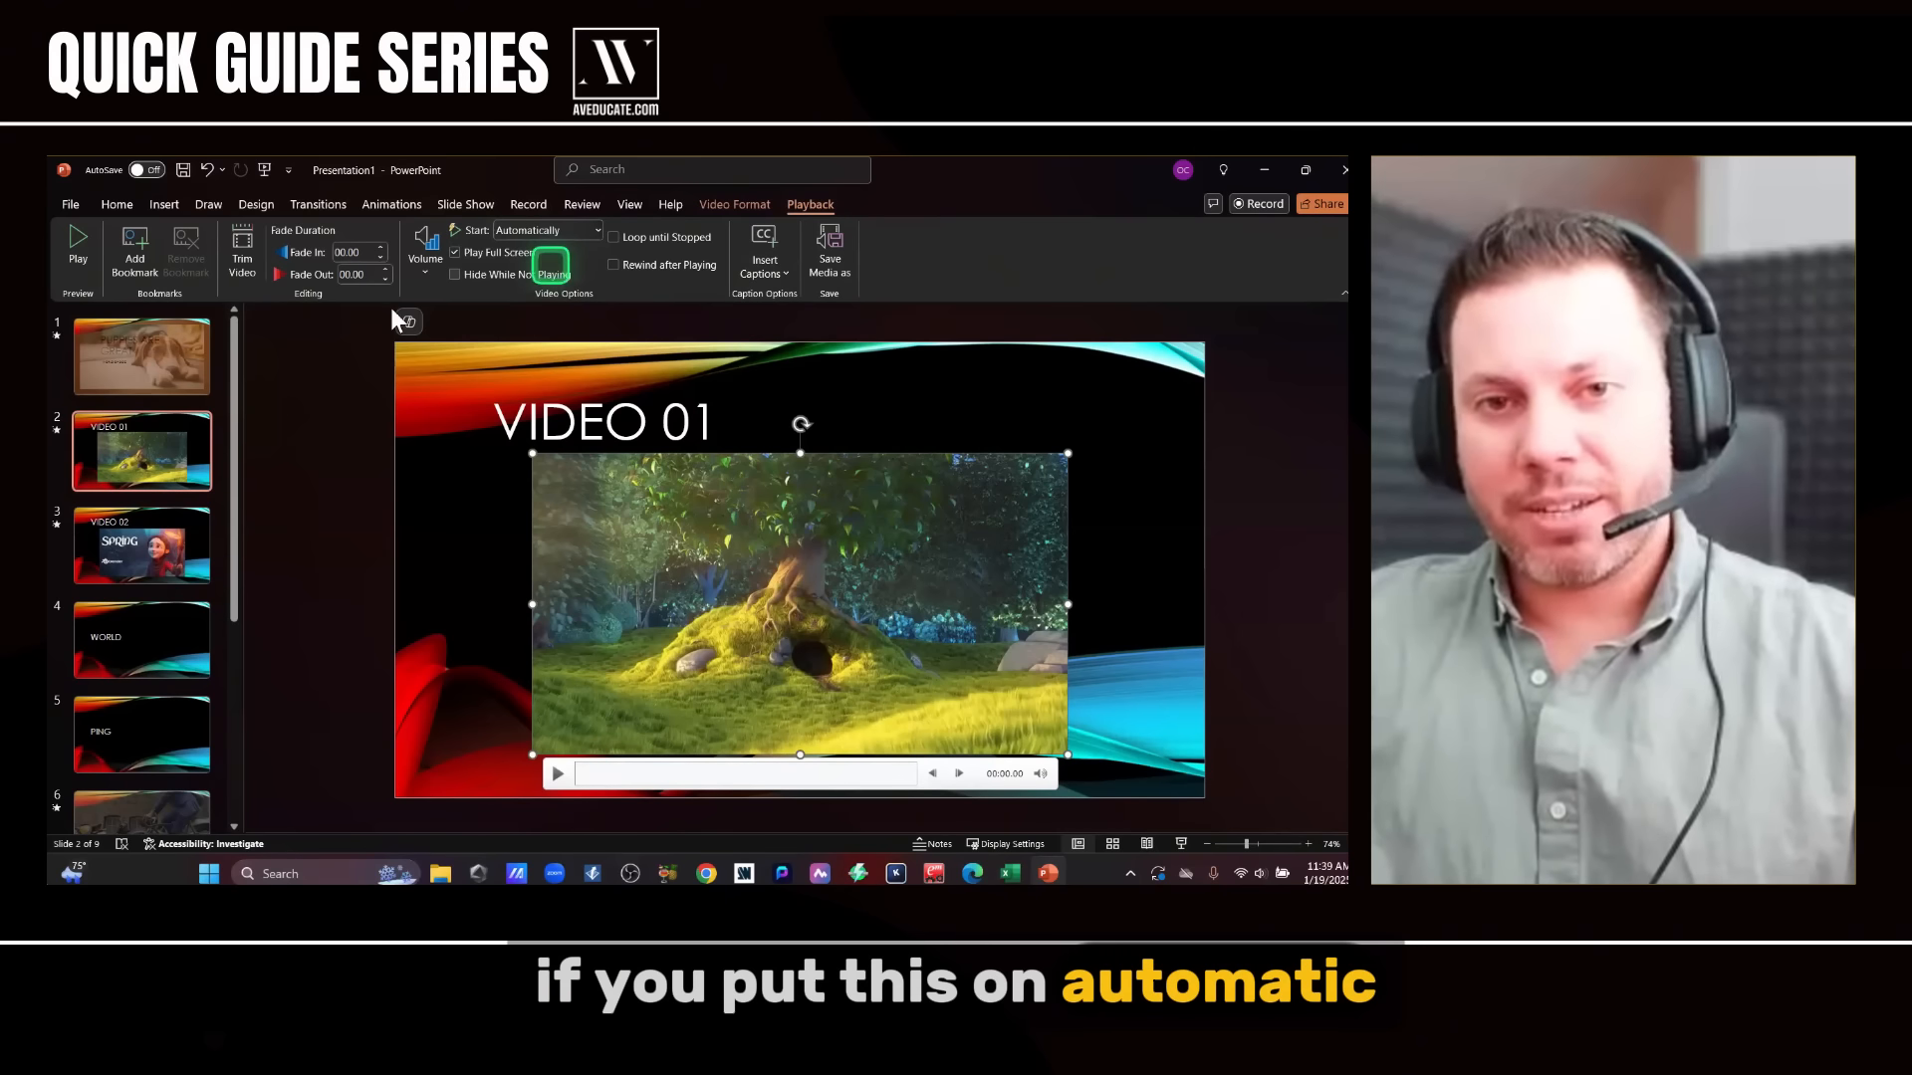
# - Run the slide show from slide 1 to test the video's automatic start, advance to slide 3, and end the show
pyautogui.click(191, 370)
pyautogui.click(1180, 844)
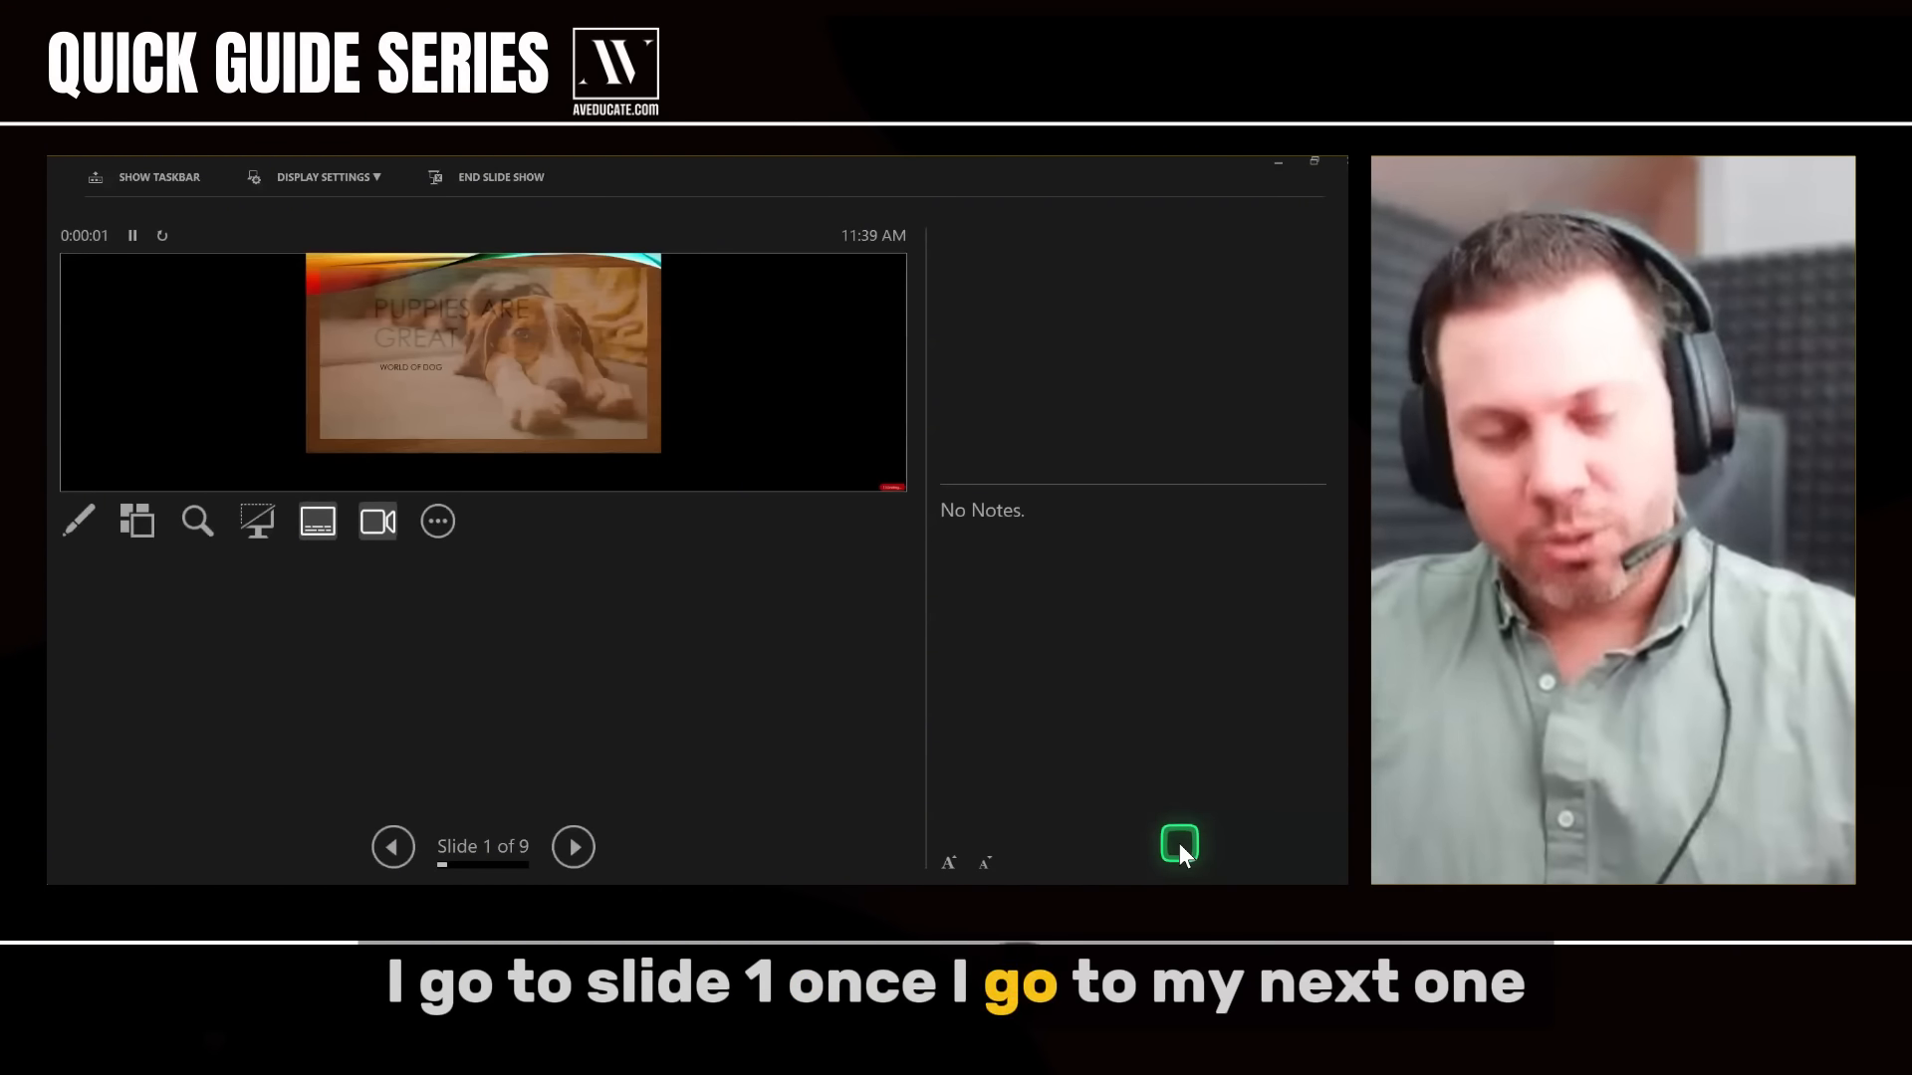
pyautogui.press('Right')
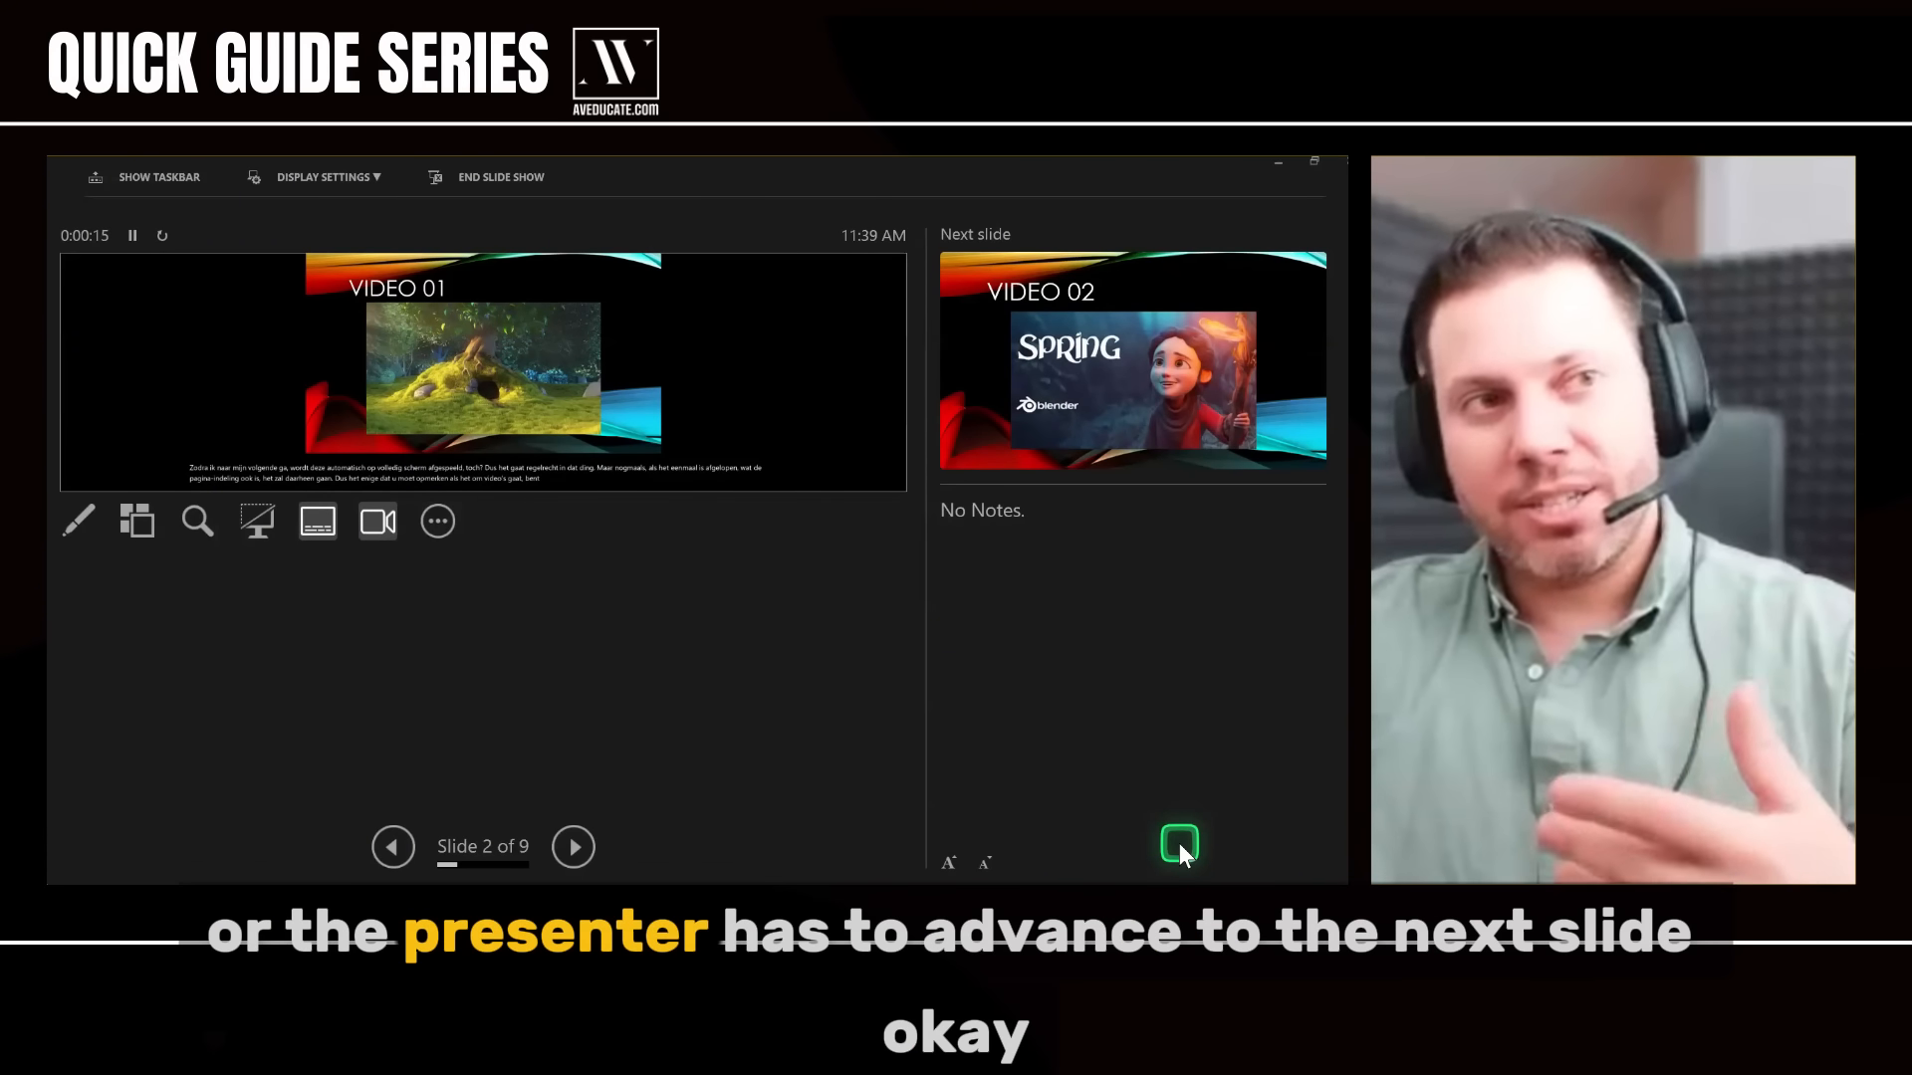
pyautogui.click(1179, 845)
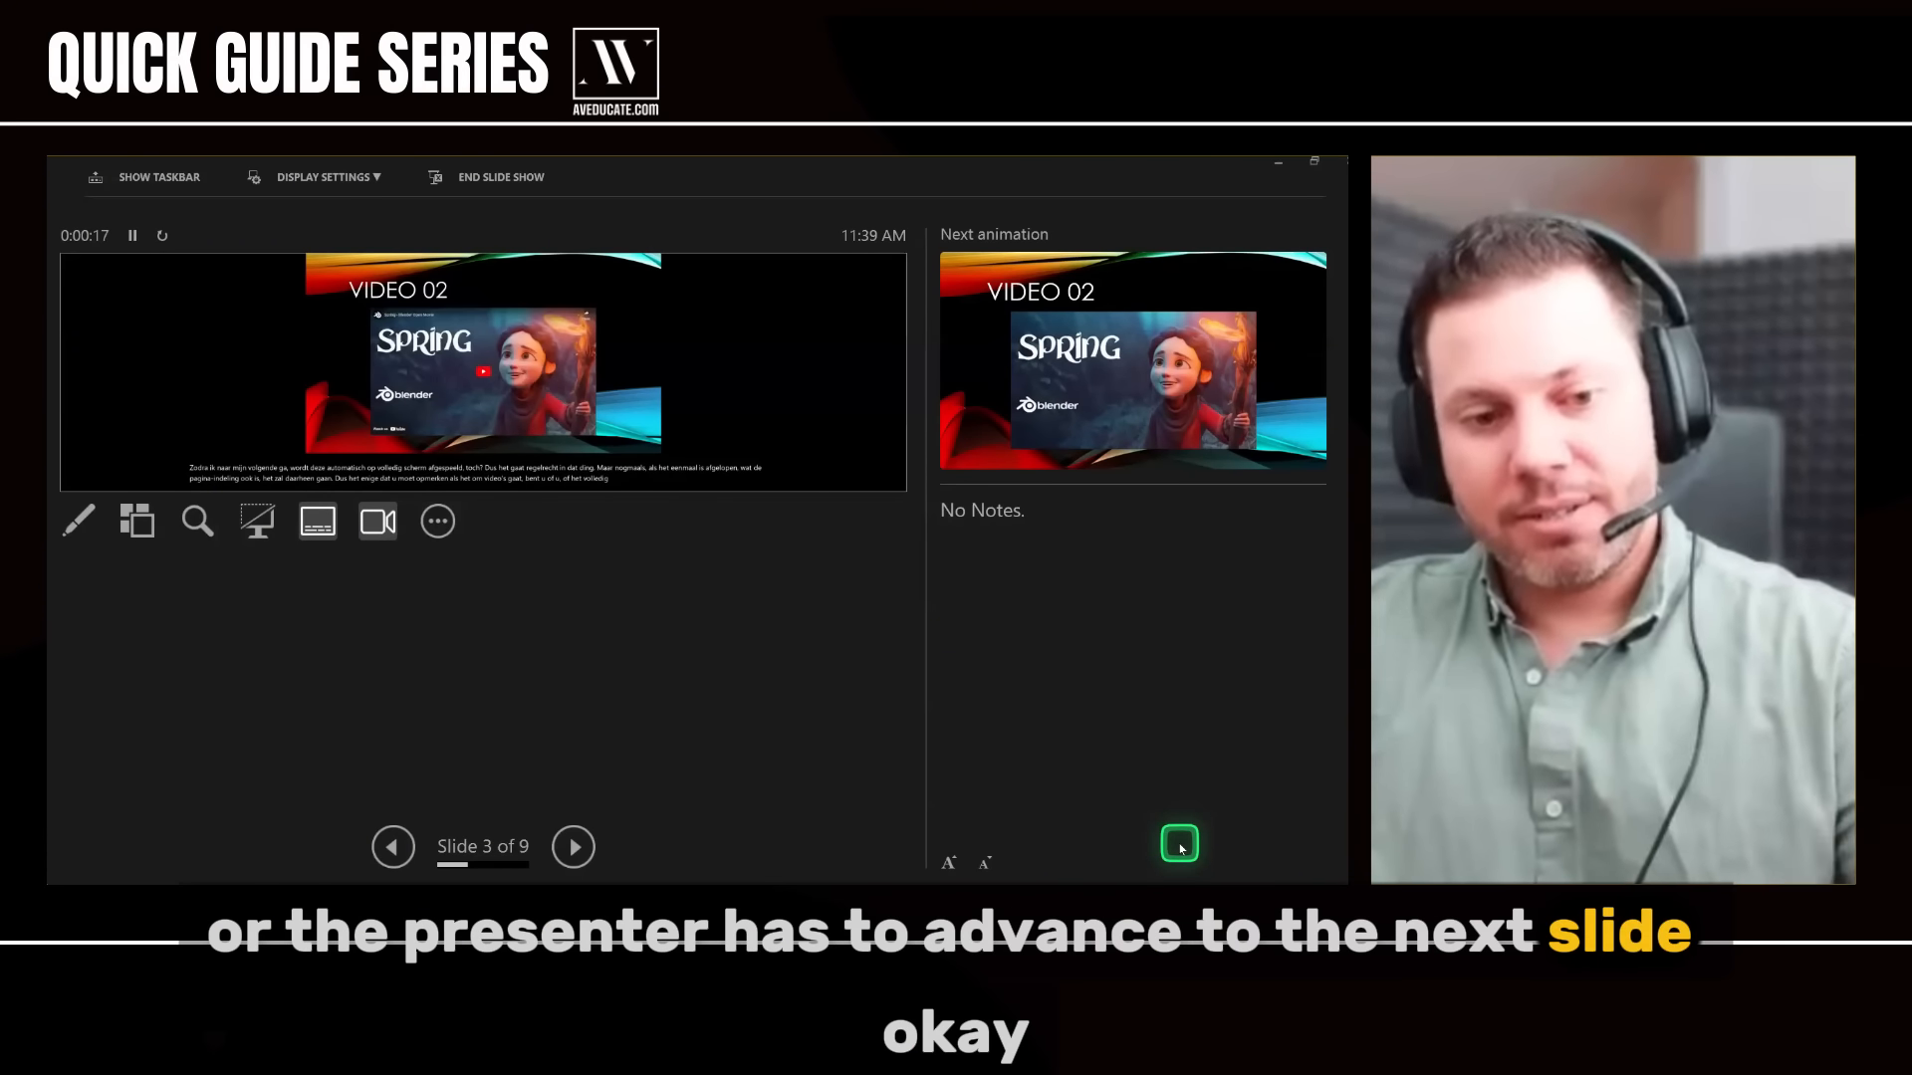
pyautogui.press('Escape')
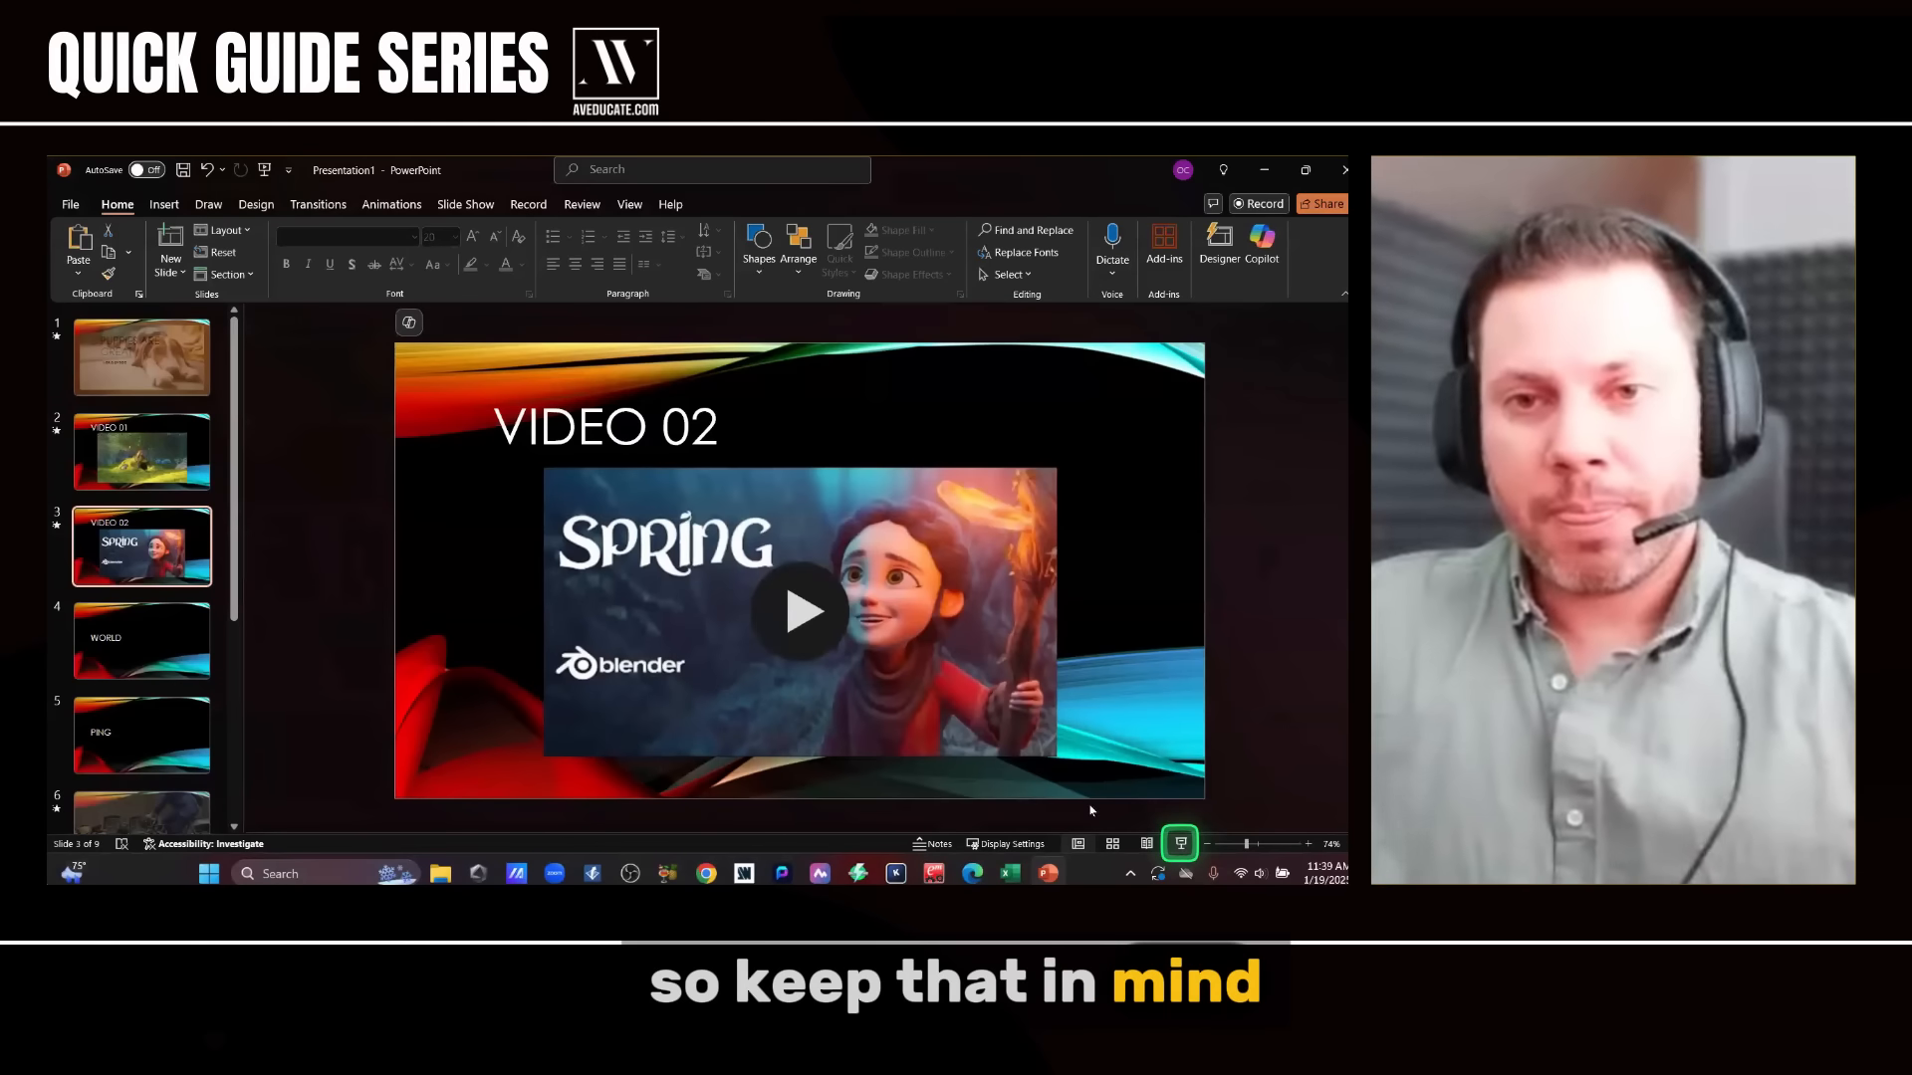
# - Switch the slide 2 video from Play Full Screen to Hide While Not Playing and set it to start In Click Sequence
pyautogui.click(88, 470)
pyautogui.click(624, 546)
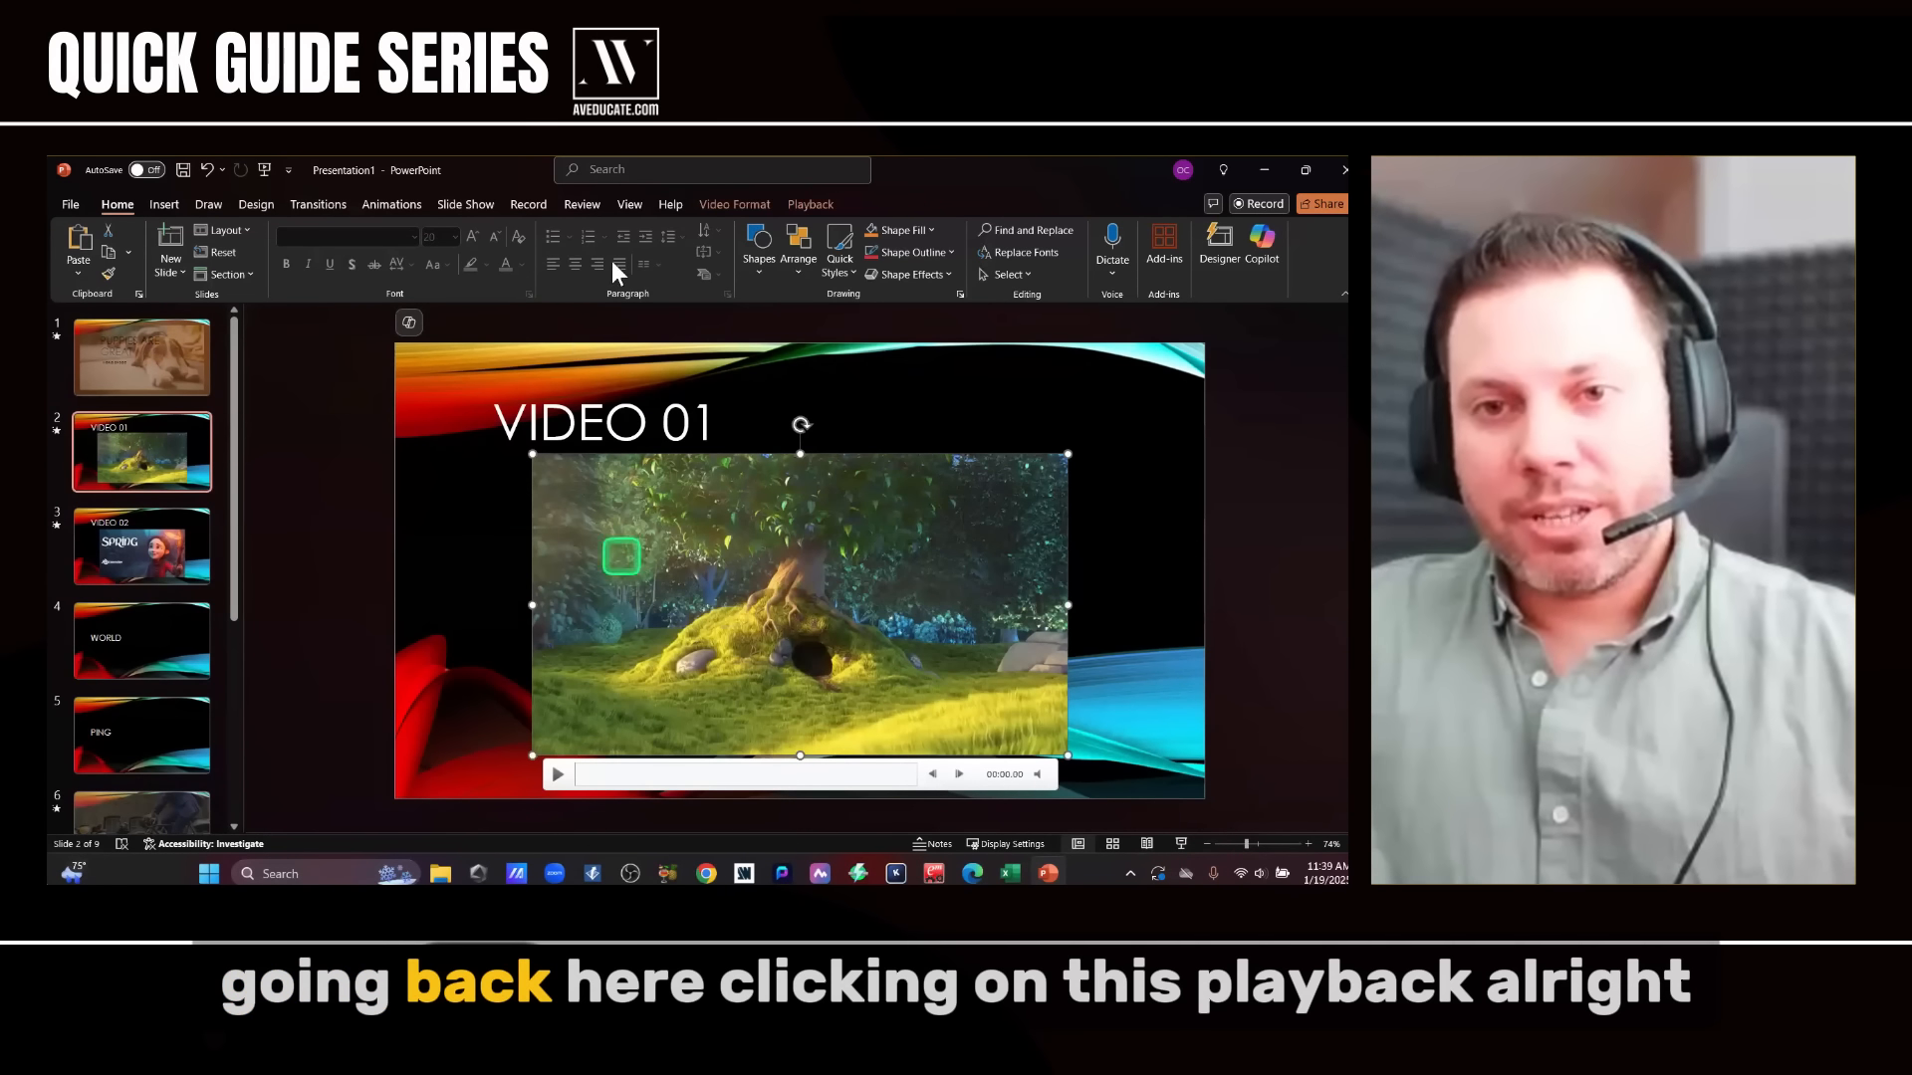
pyautogui.click(811, 205)
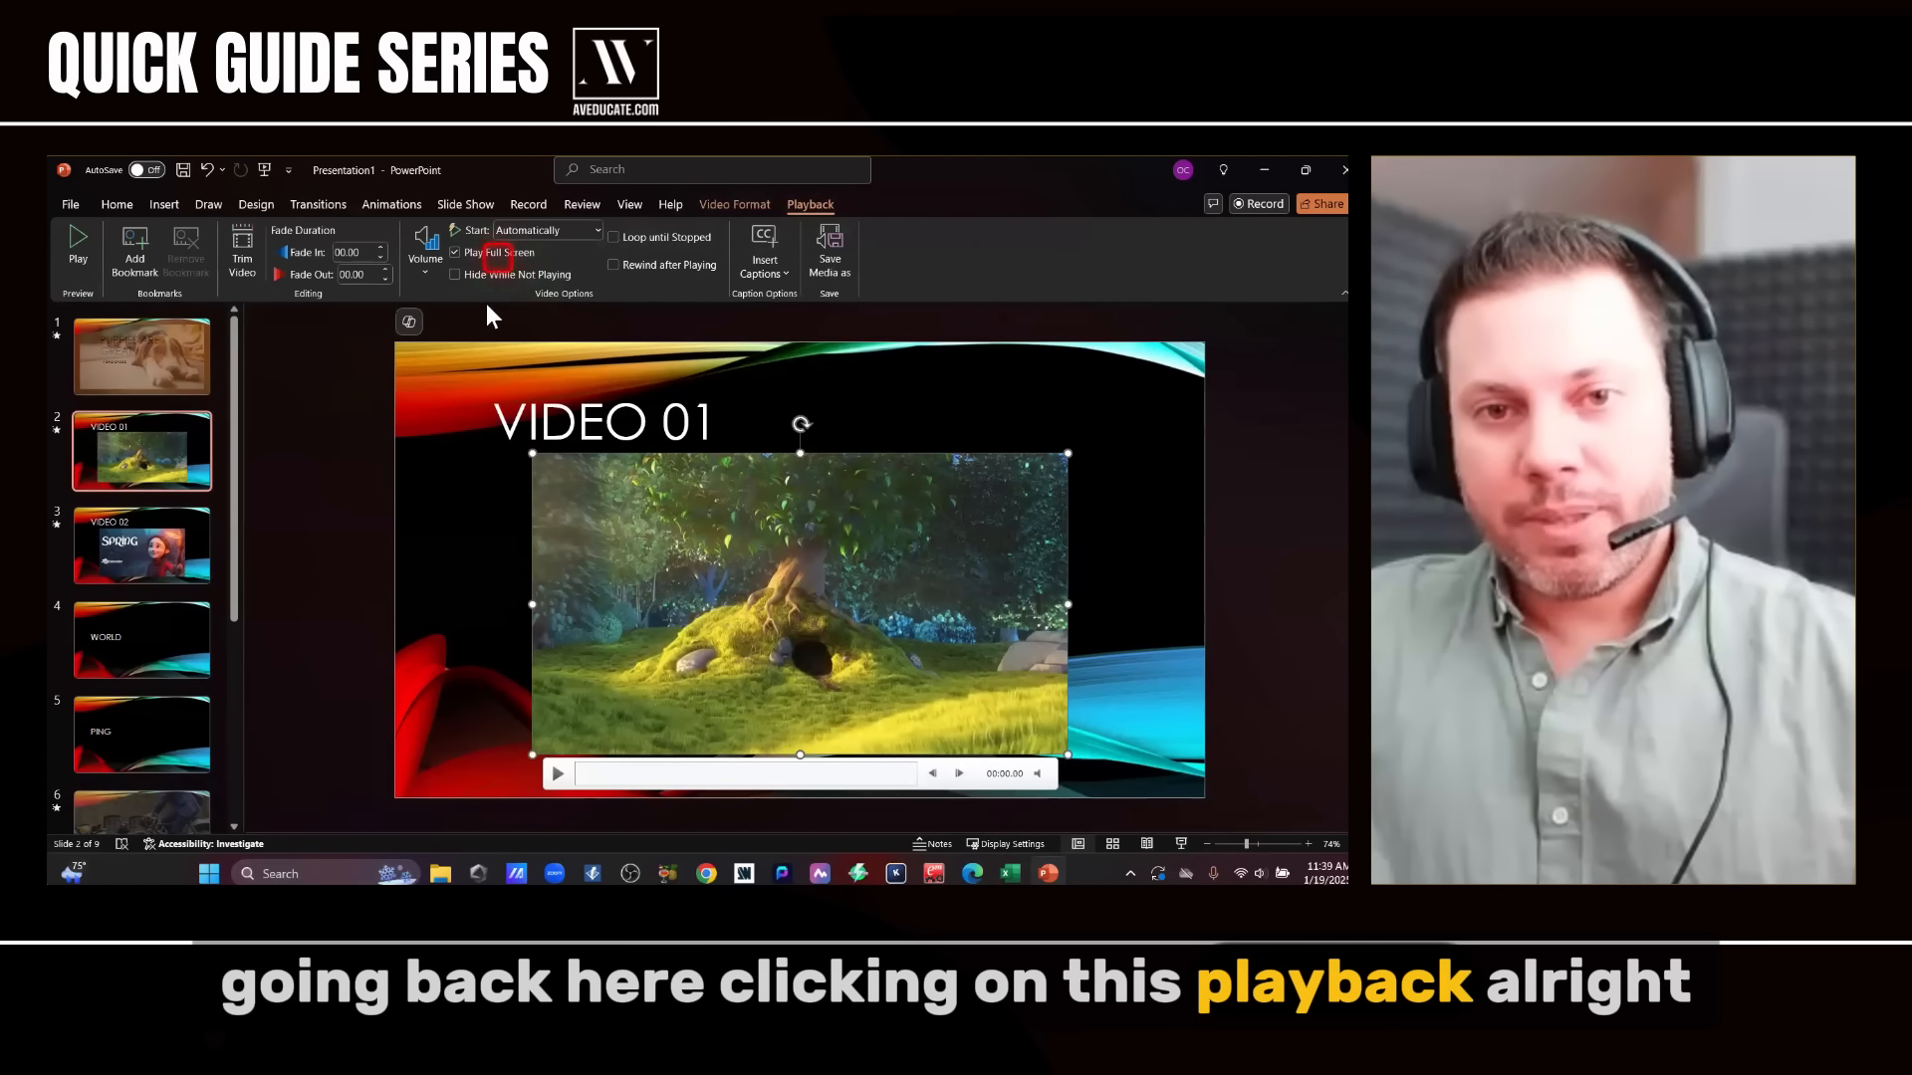
pyautogui.click(493, 275)
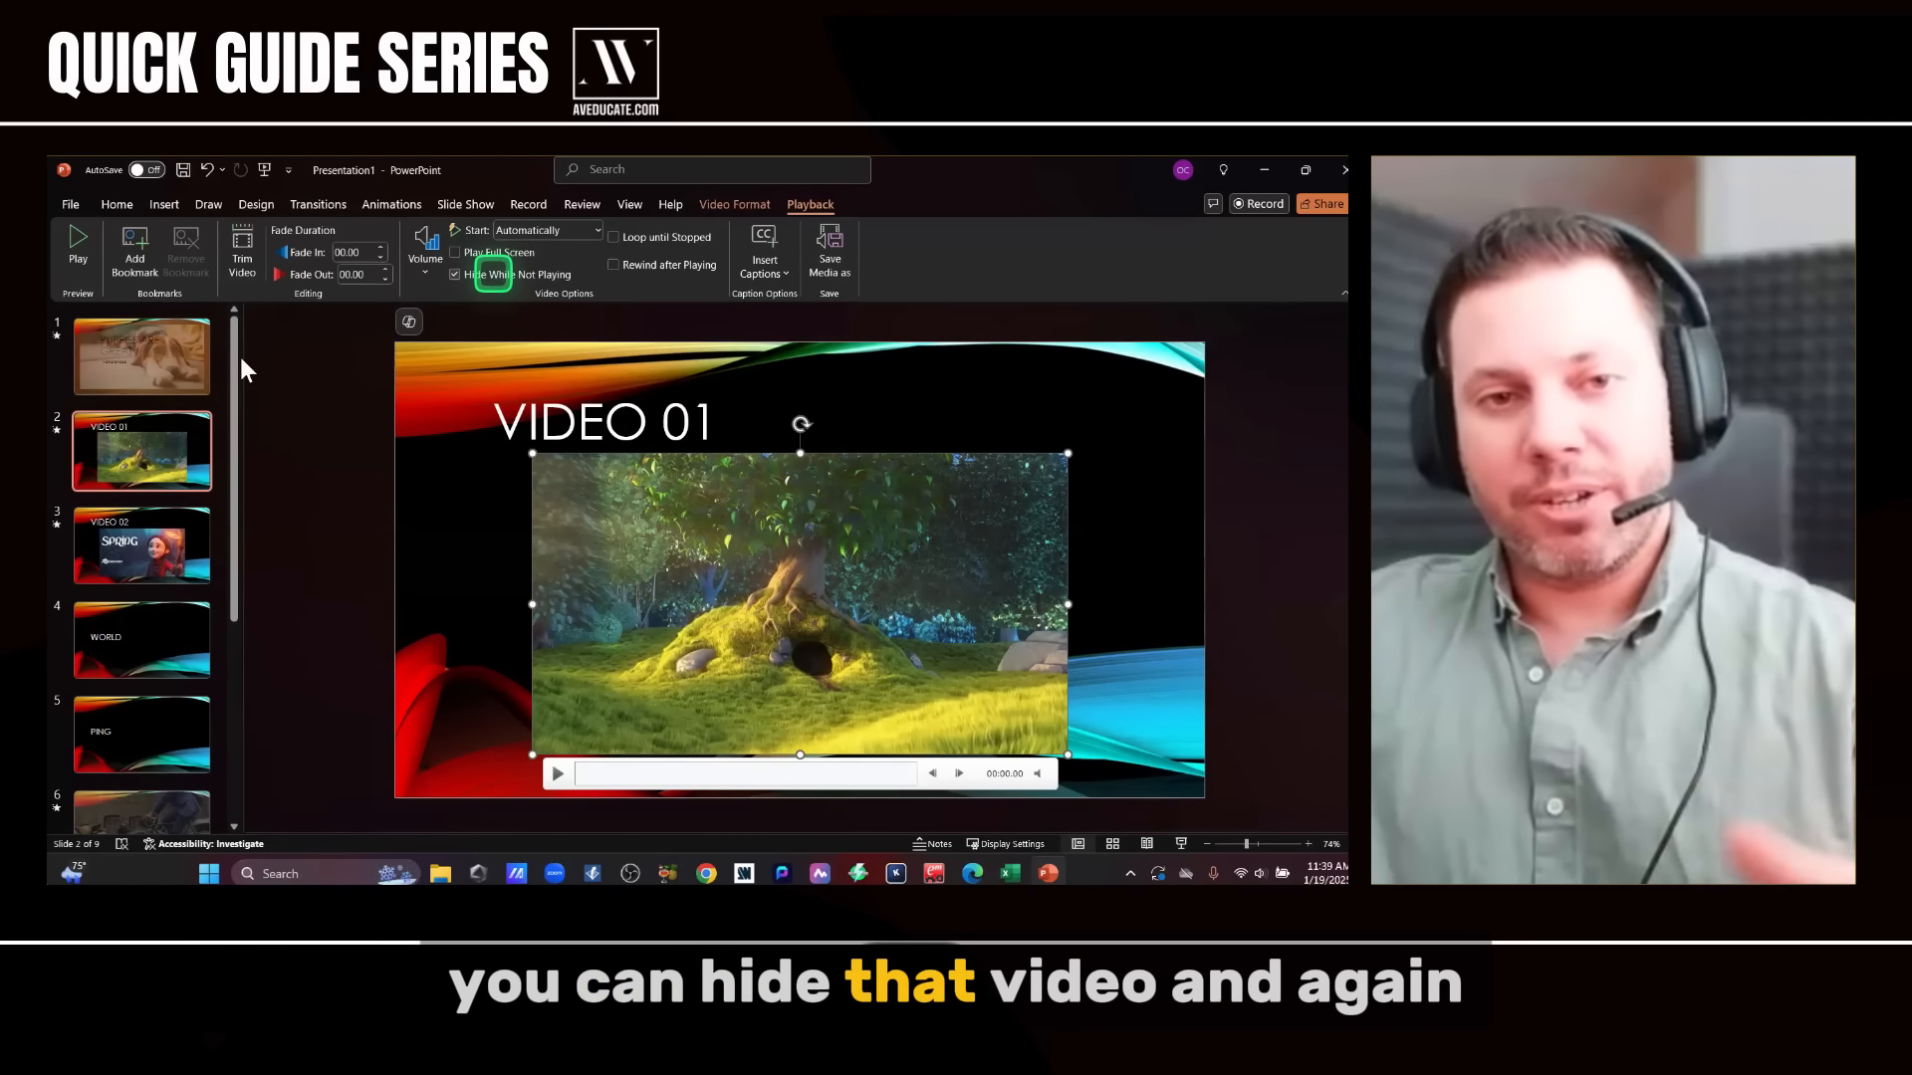
pyautogui.click(547, 229)
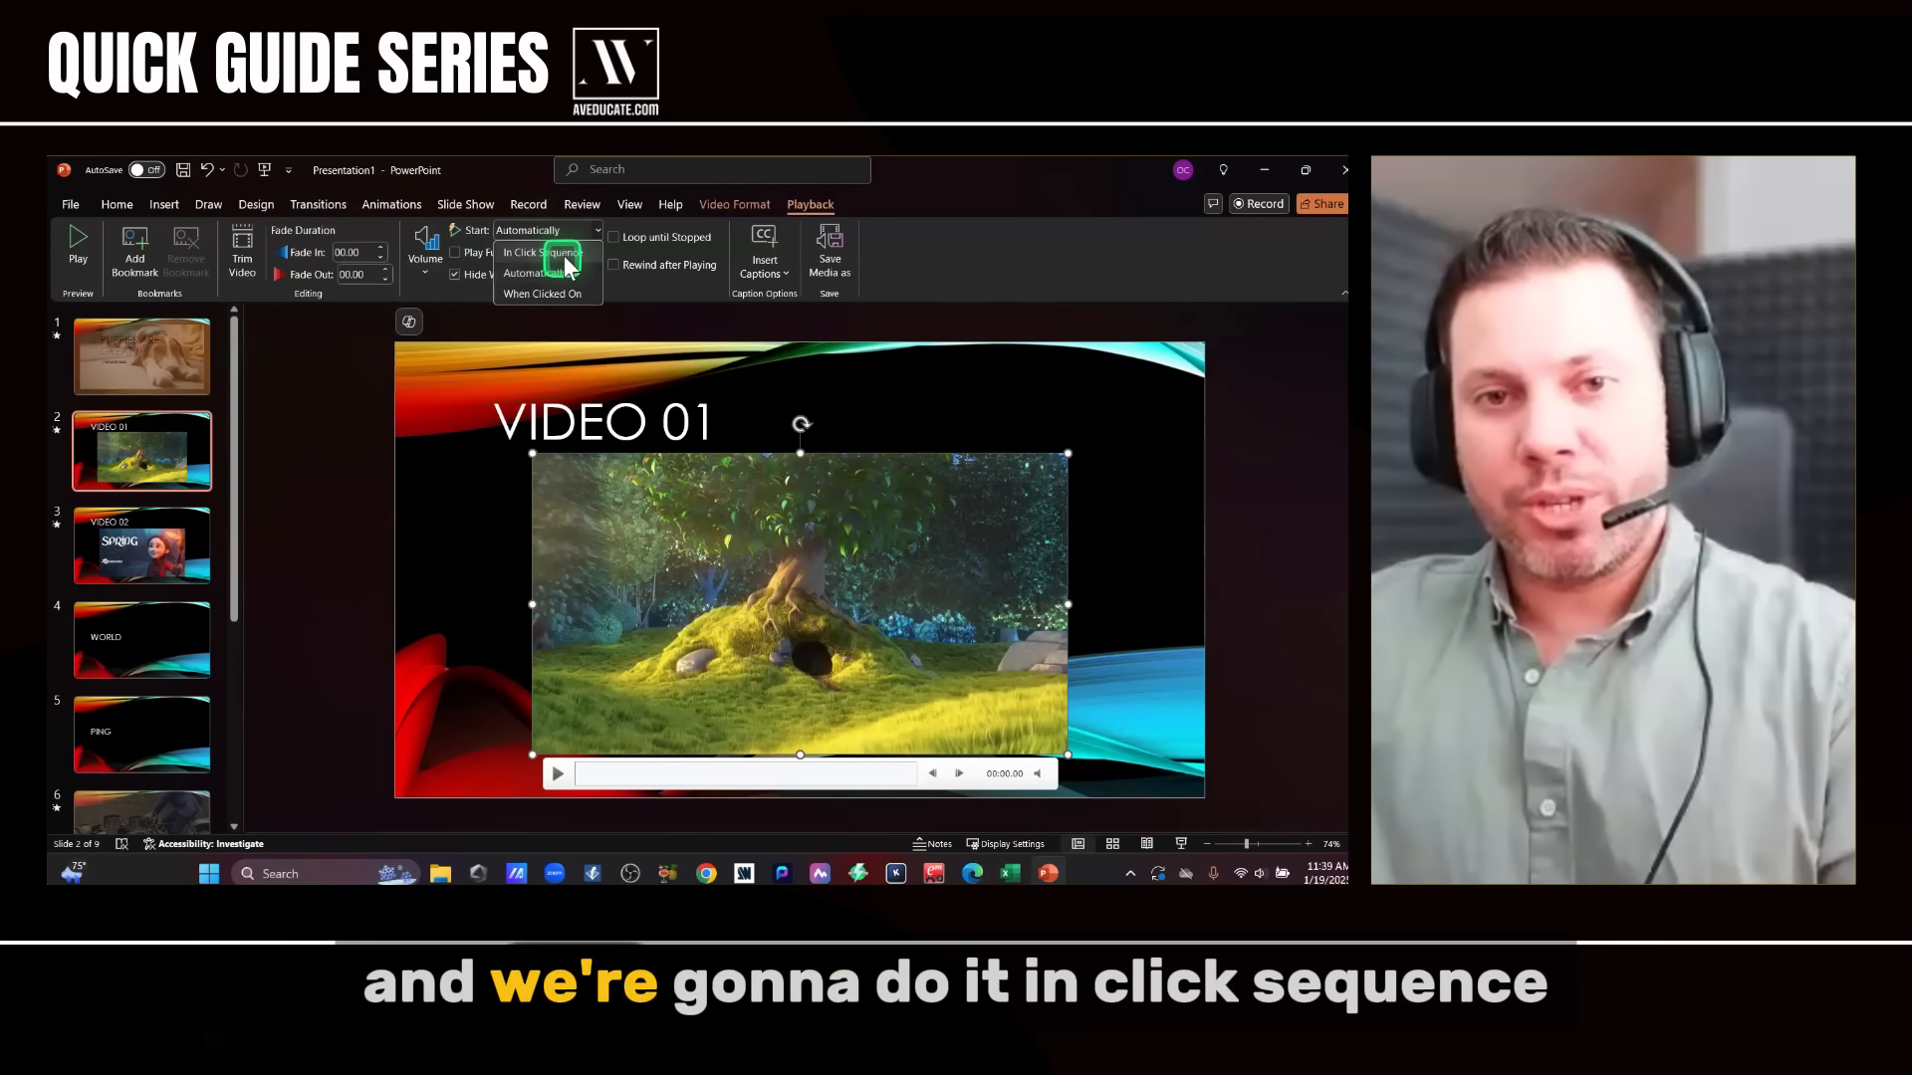
pyautogui.click(564, 255)
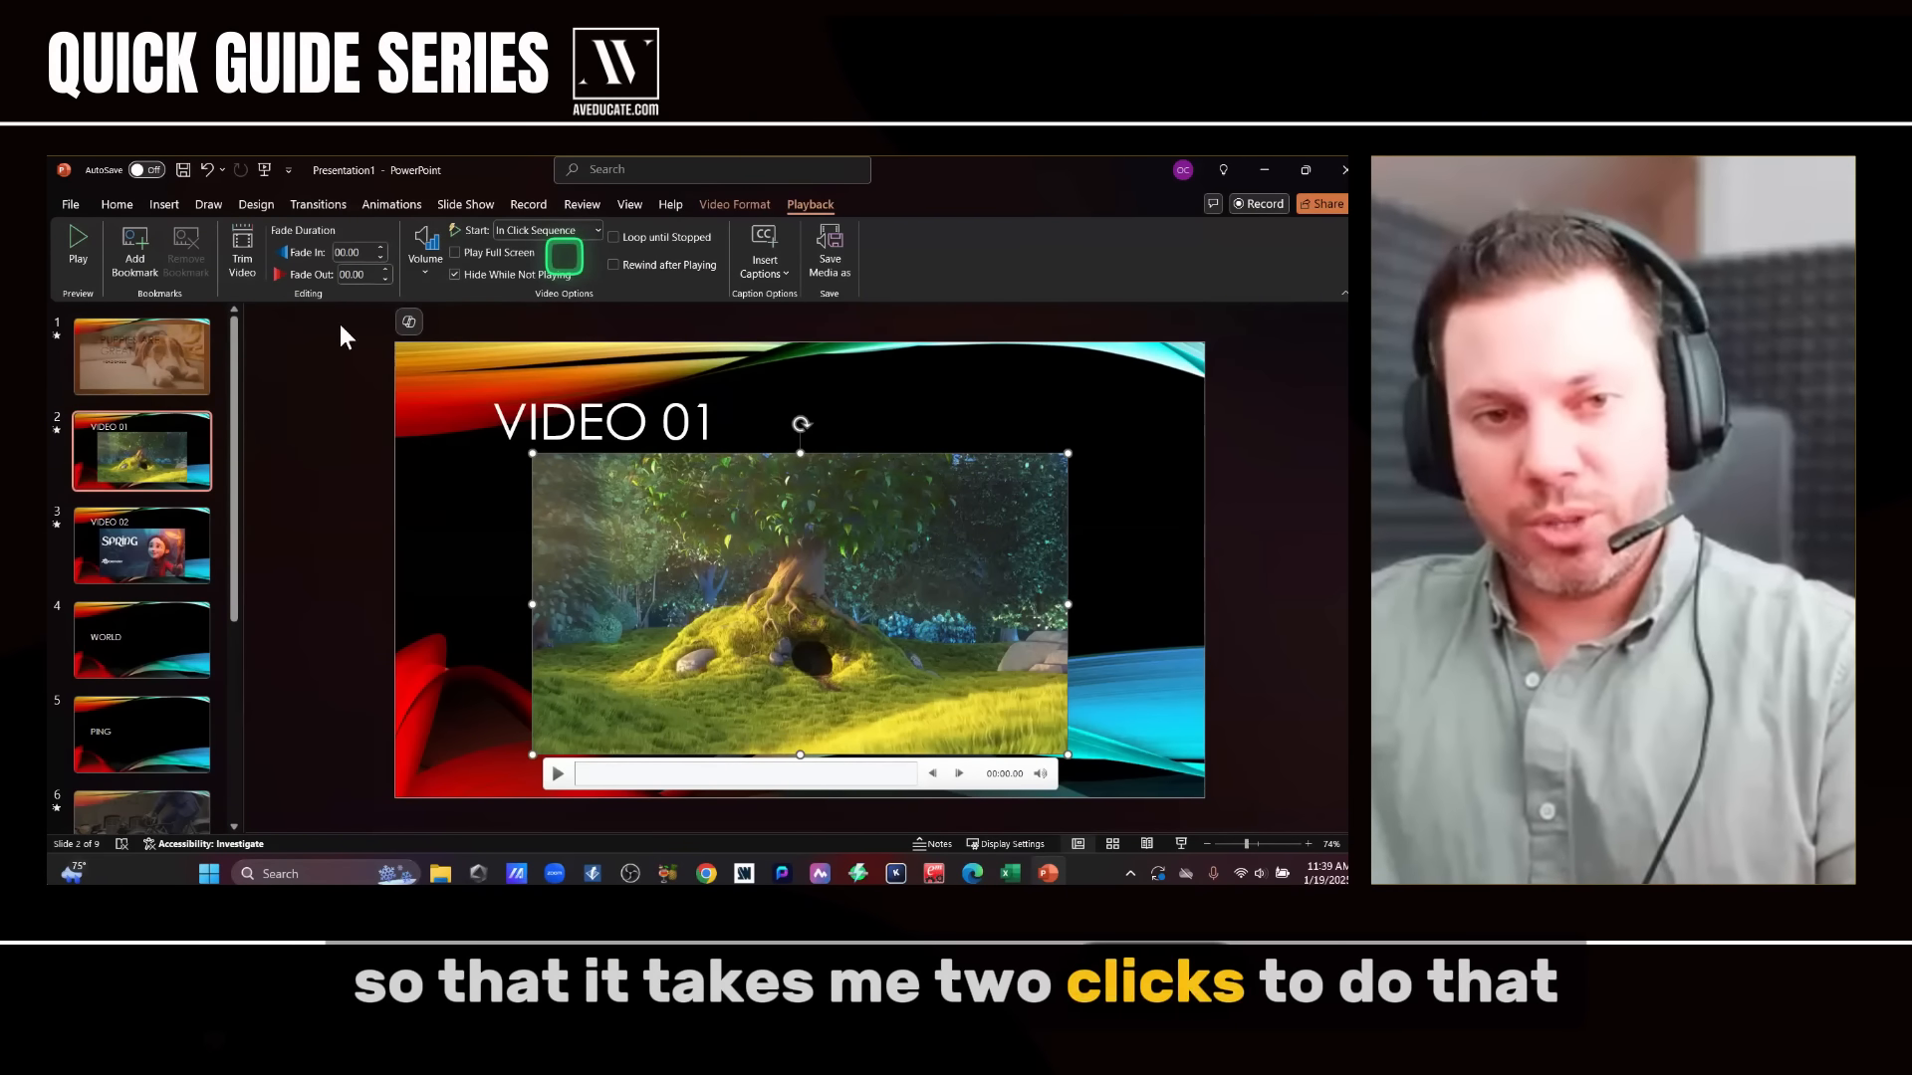
# - Present from slide 1, step through slide 2 to test the hidden video's appearance and playback, and end the show
pyautogui.click(141, 356)
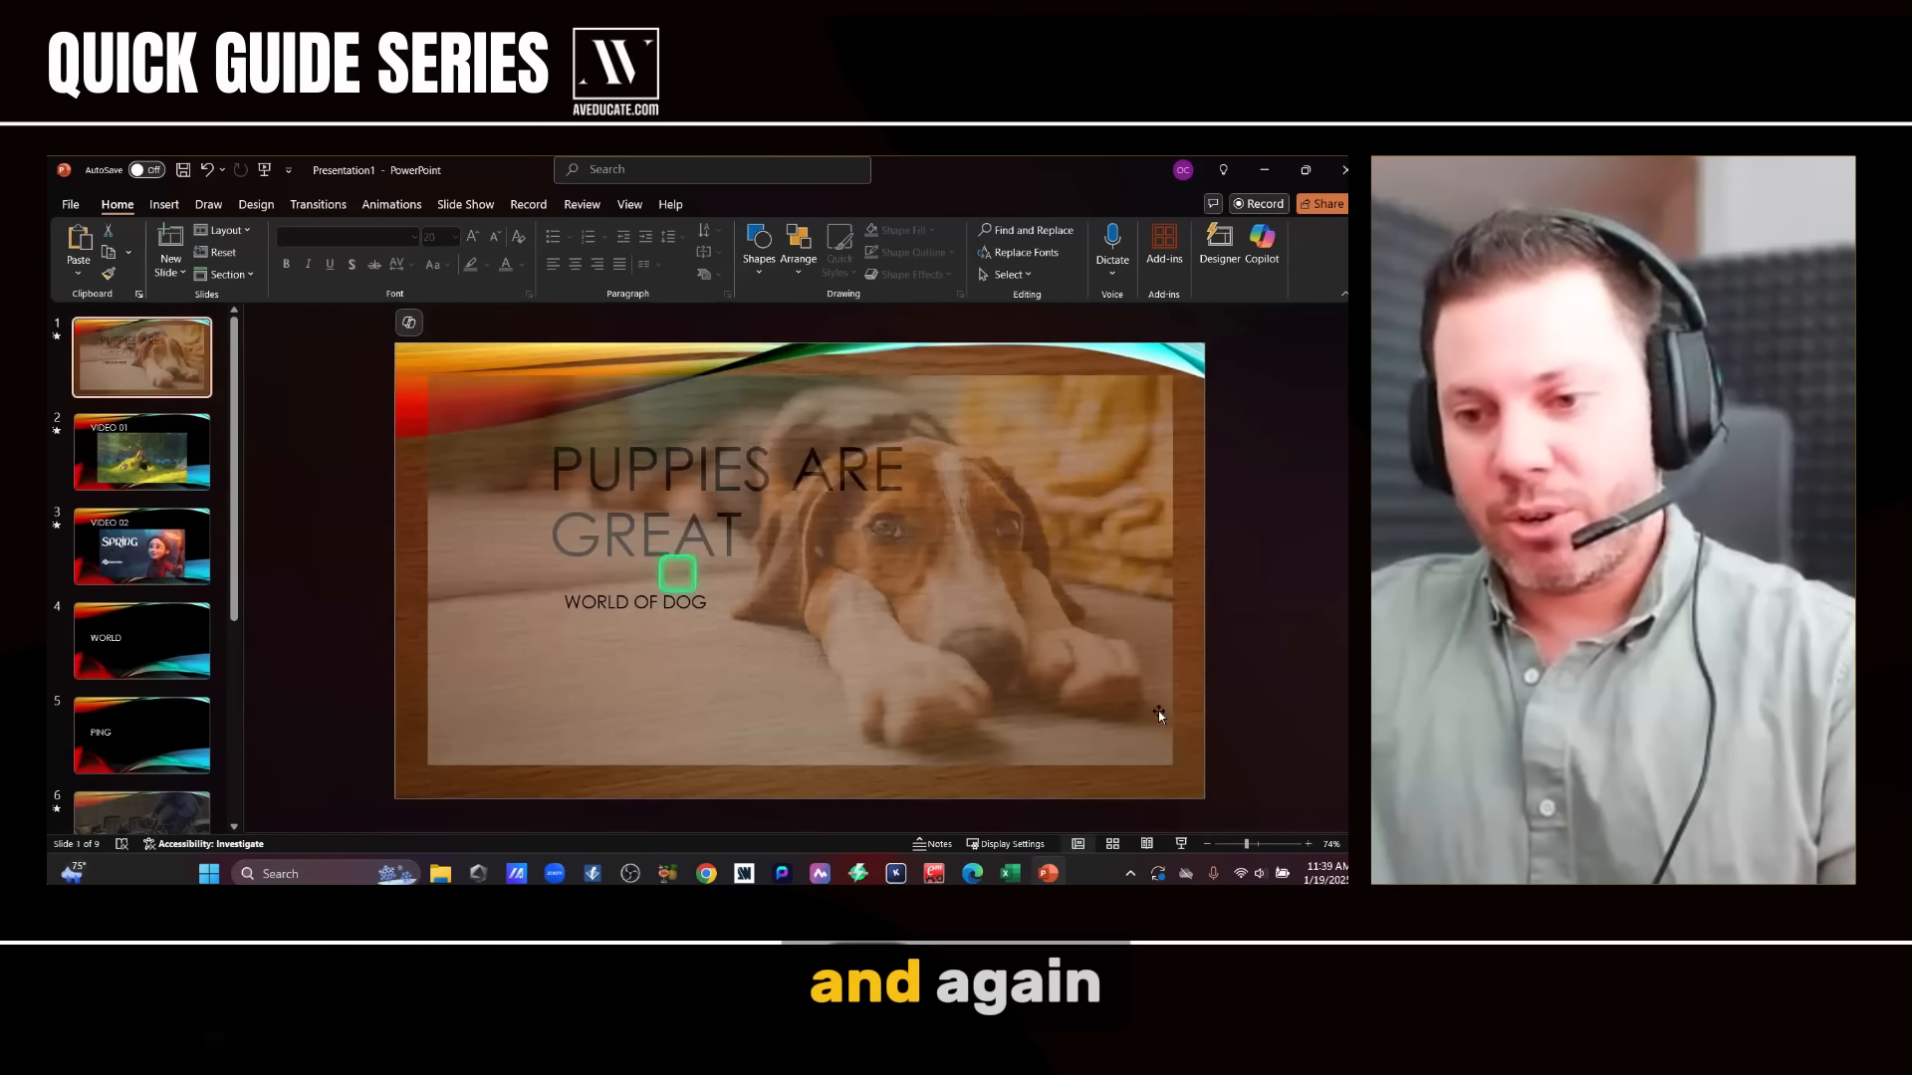
pyautogui.click(1174, 843)
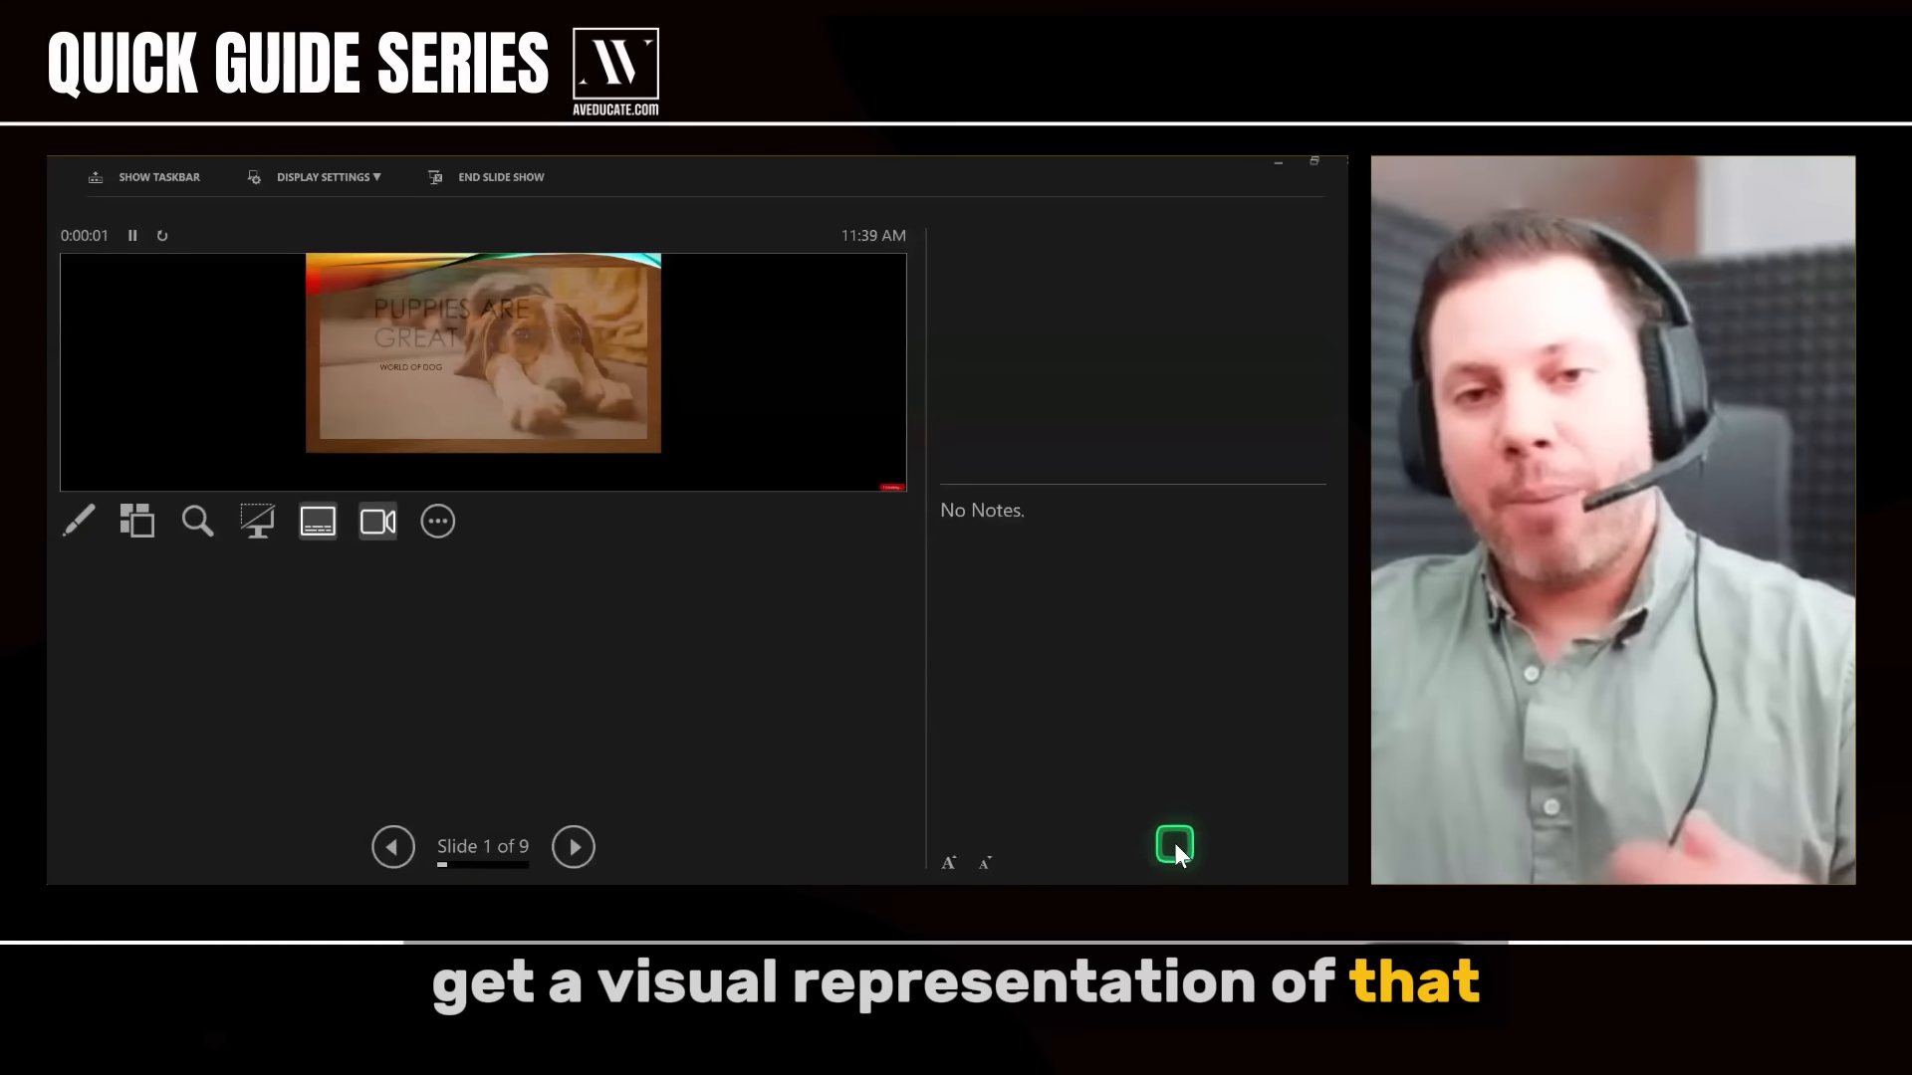
pyautogui.press('Right')
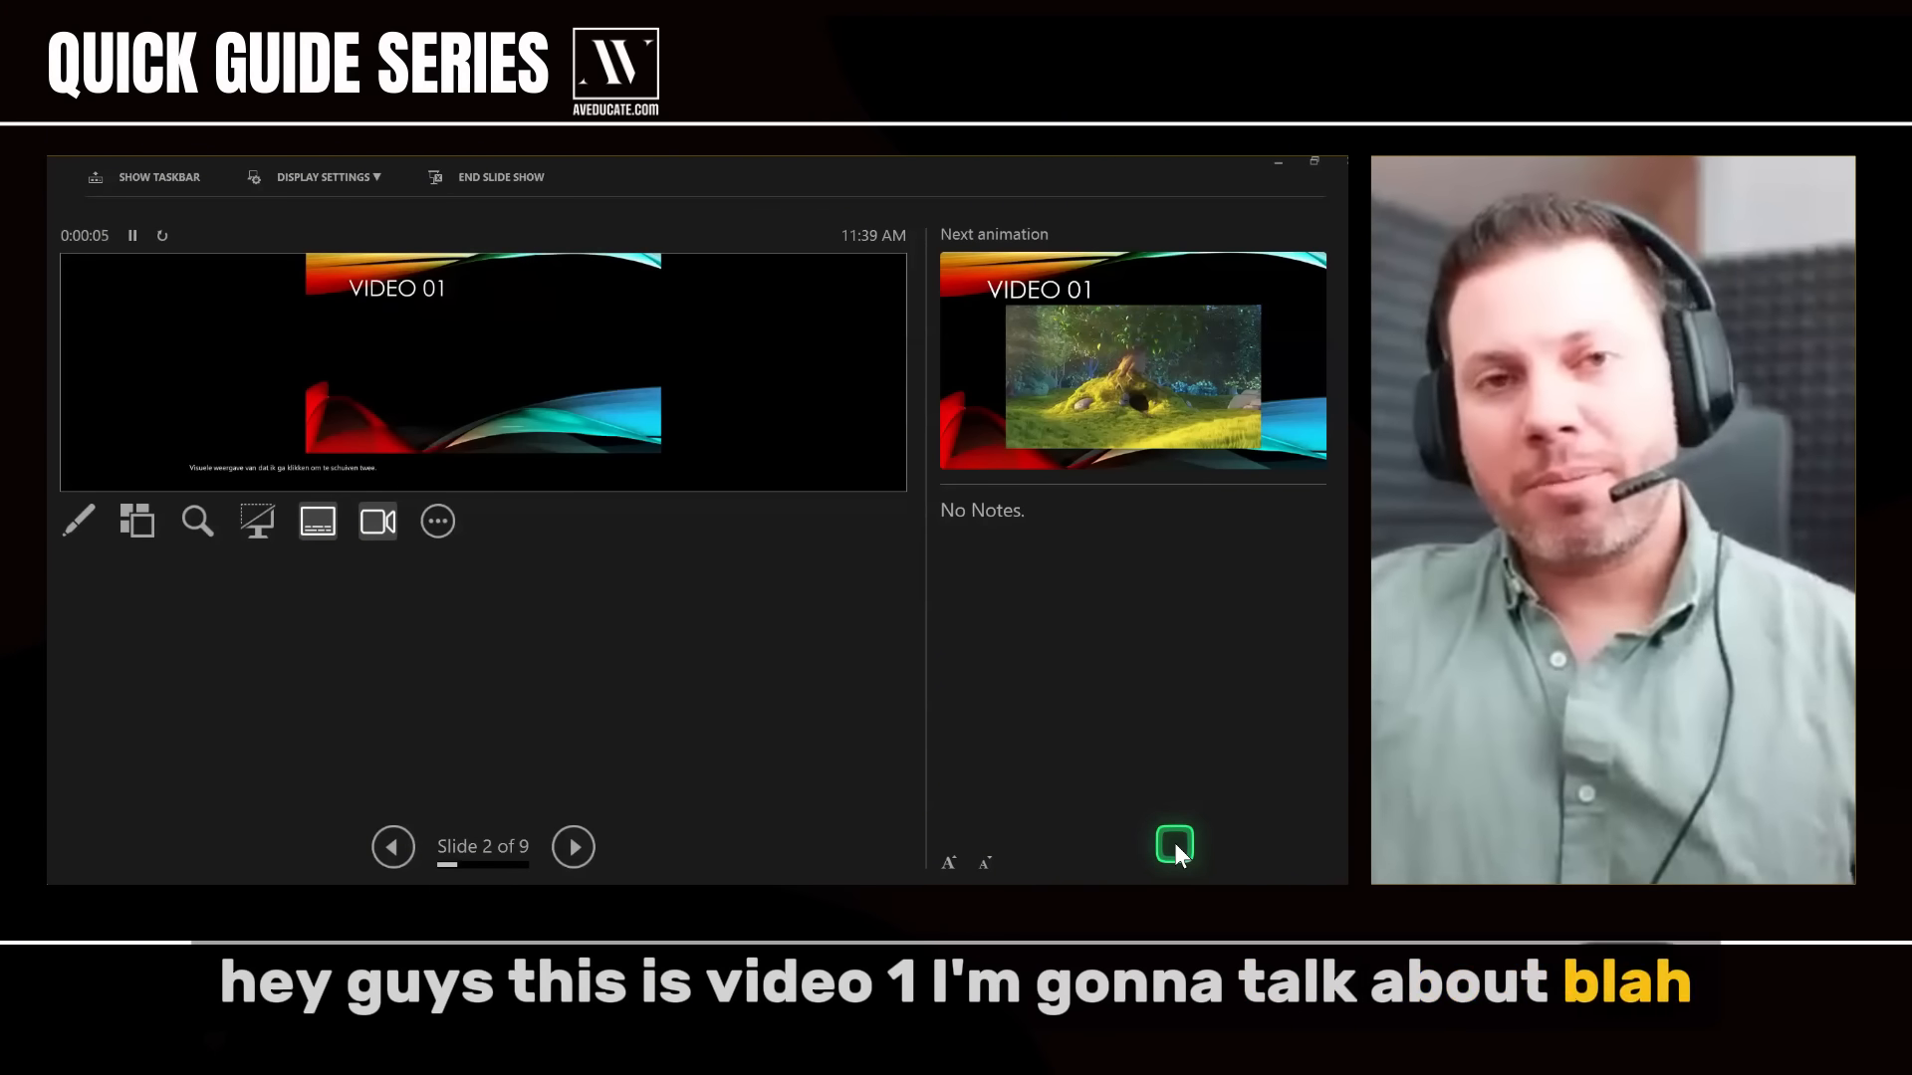
pyautogui.press('Right')
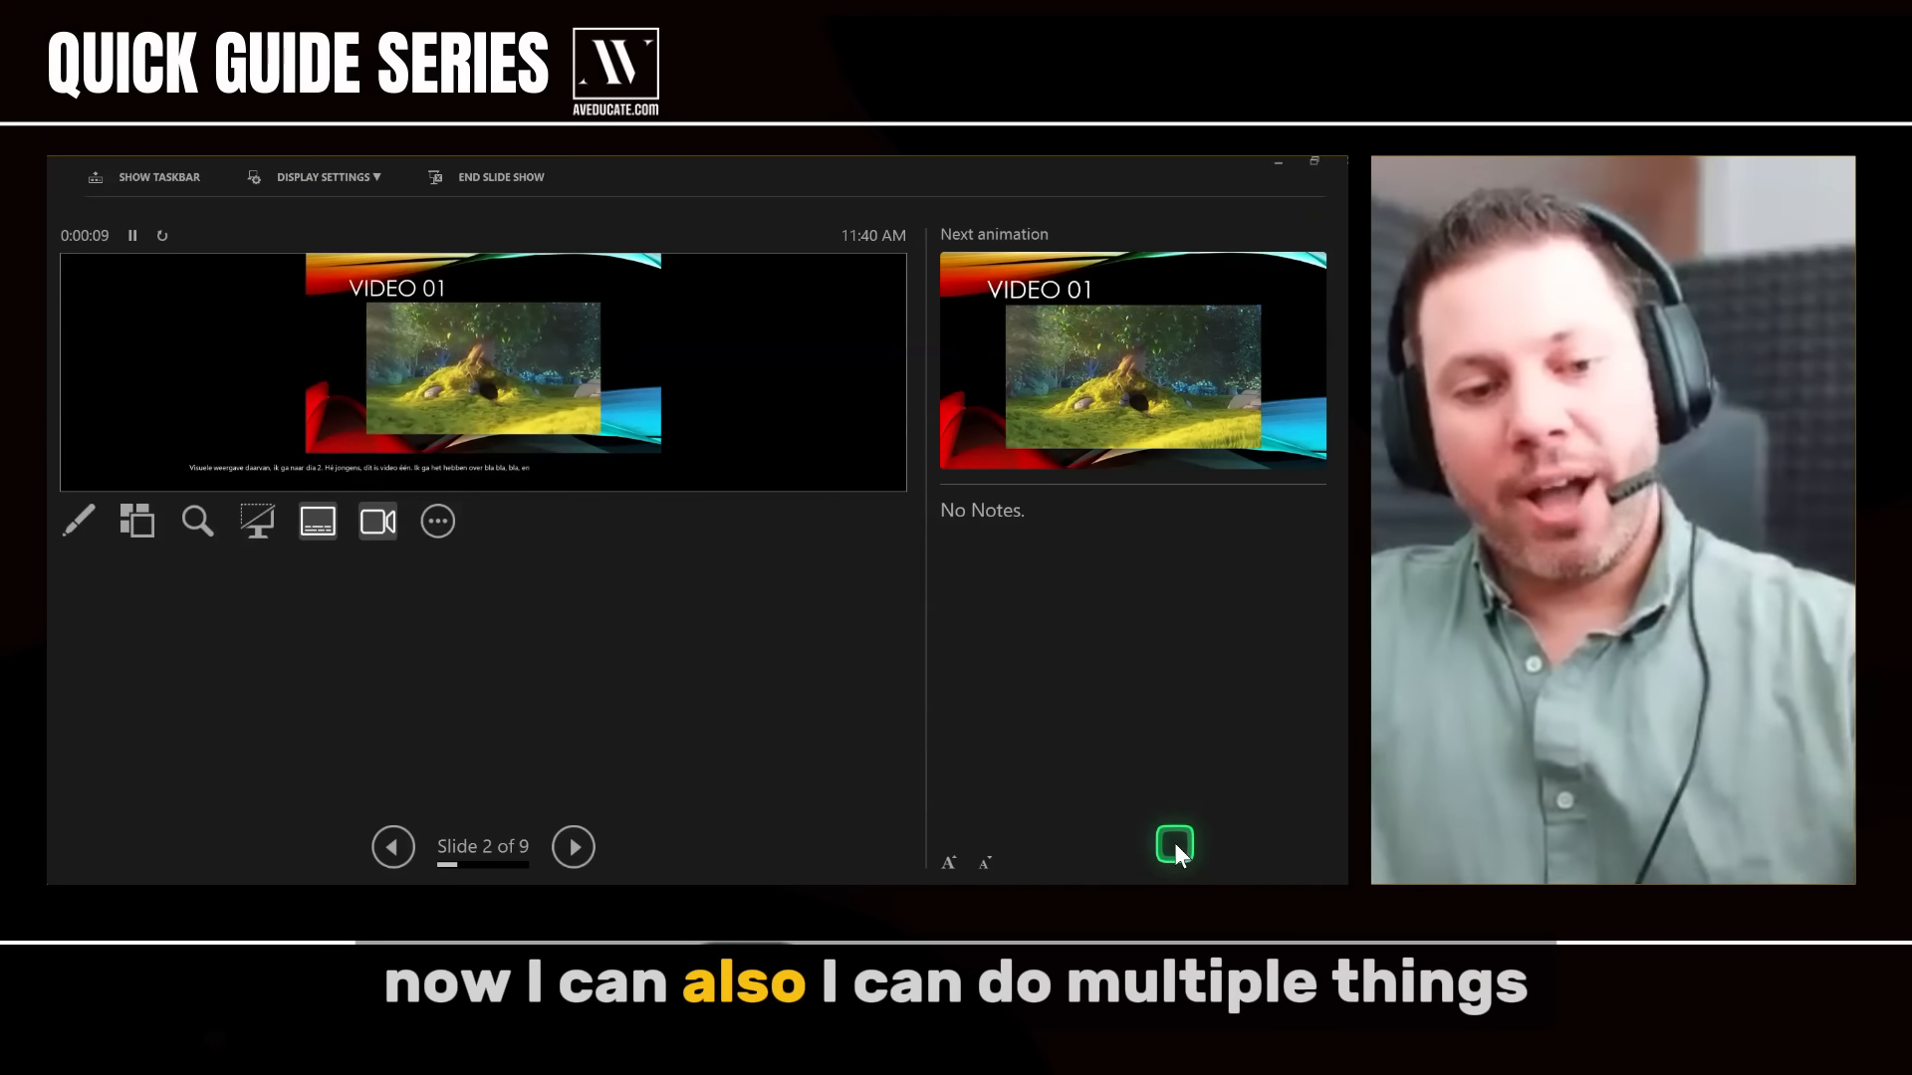
pyautogui.press('Right')
pyautogui.press('Escape')
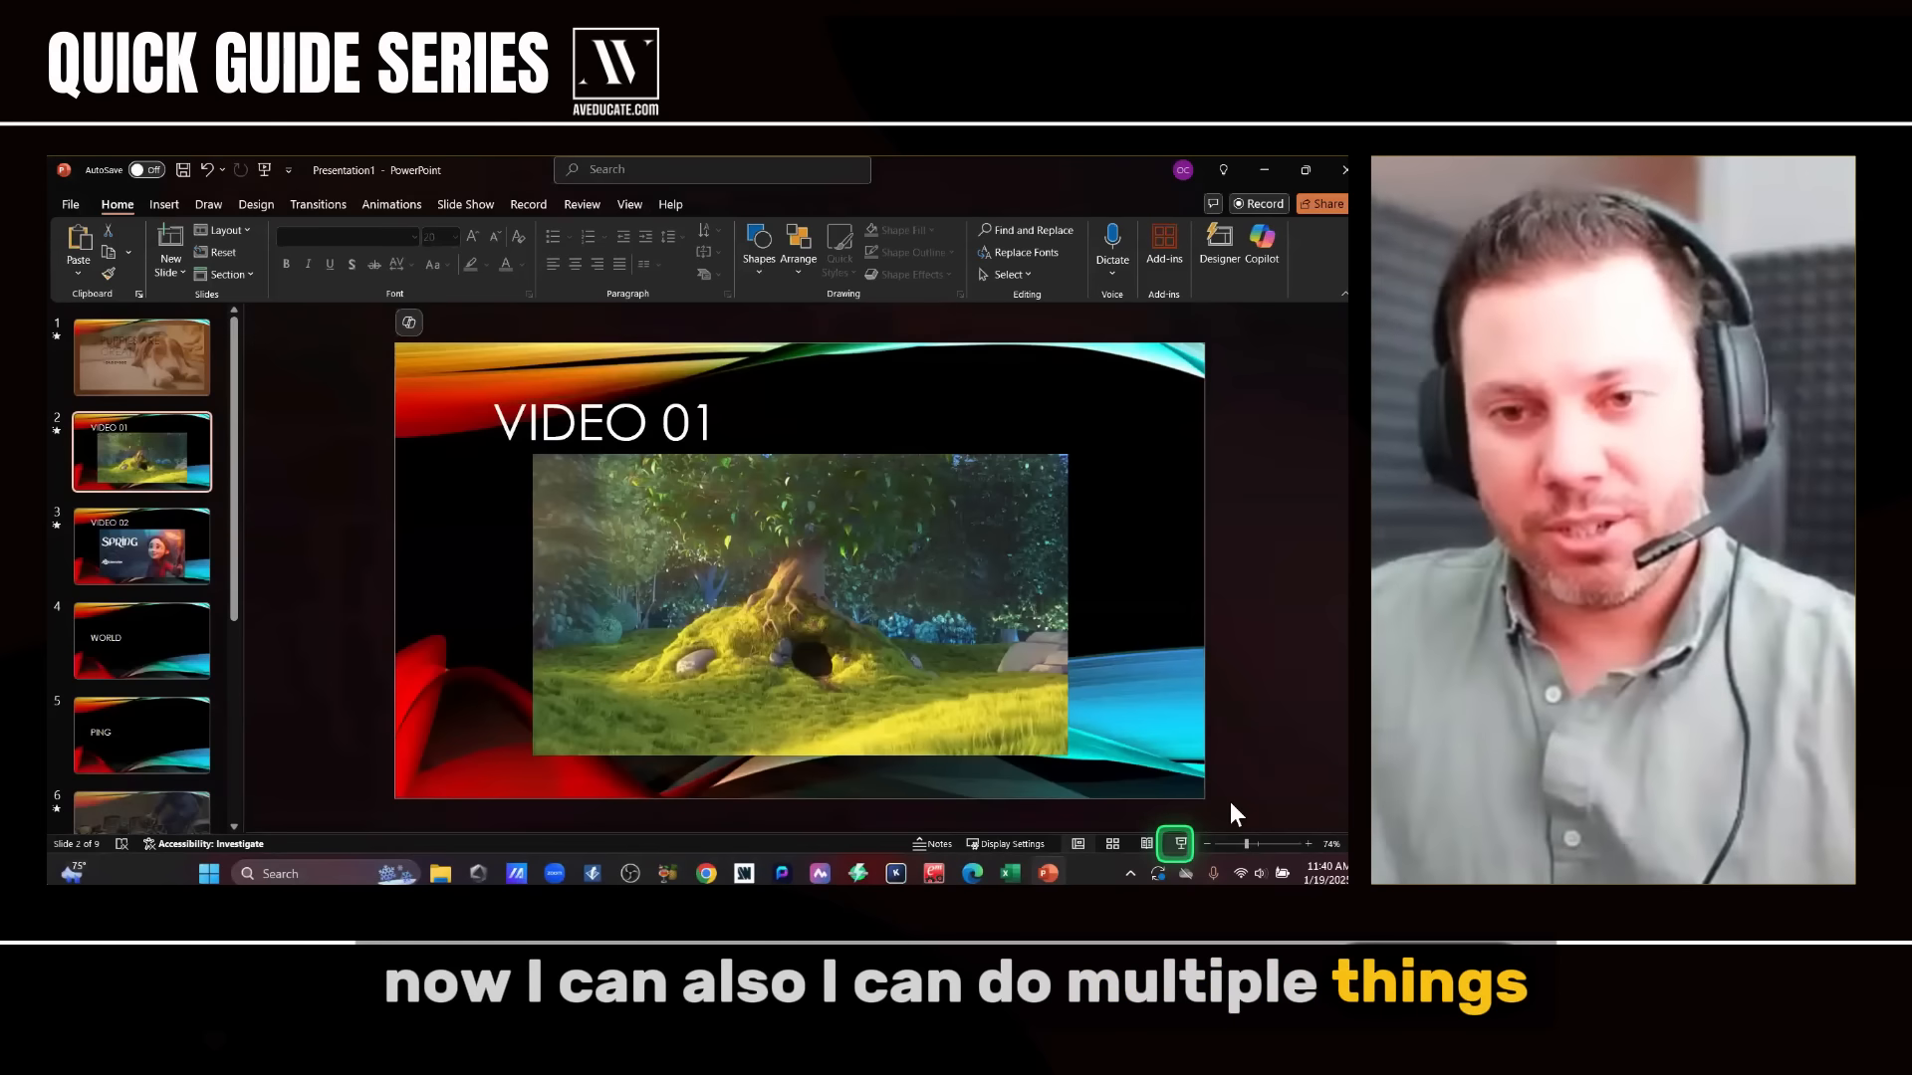
# - Play the VIDEO 01 clip in the slide show to check its full-screen and hide-while-not-playing behaviour, and end the show
pyautogui.click(707, 679)
pyautogui.click(810, 204)
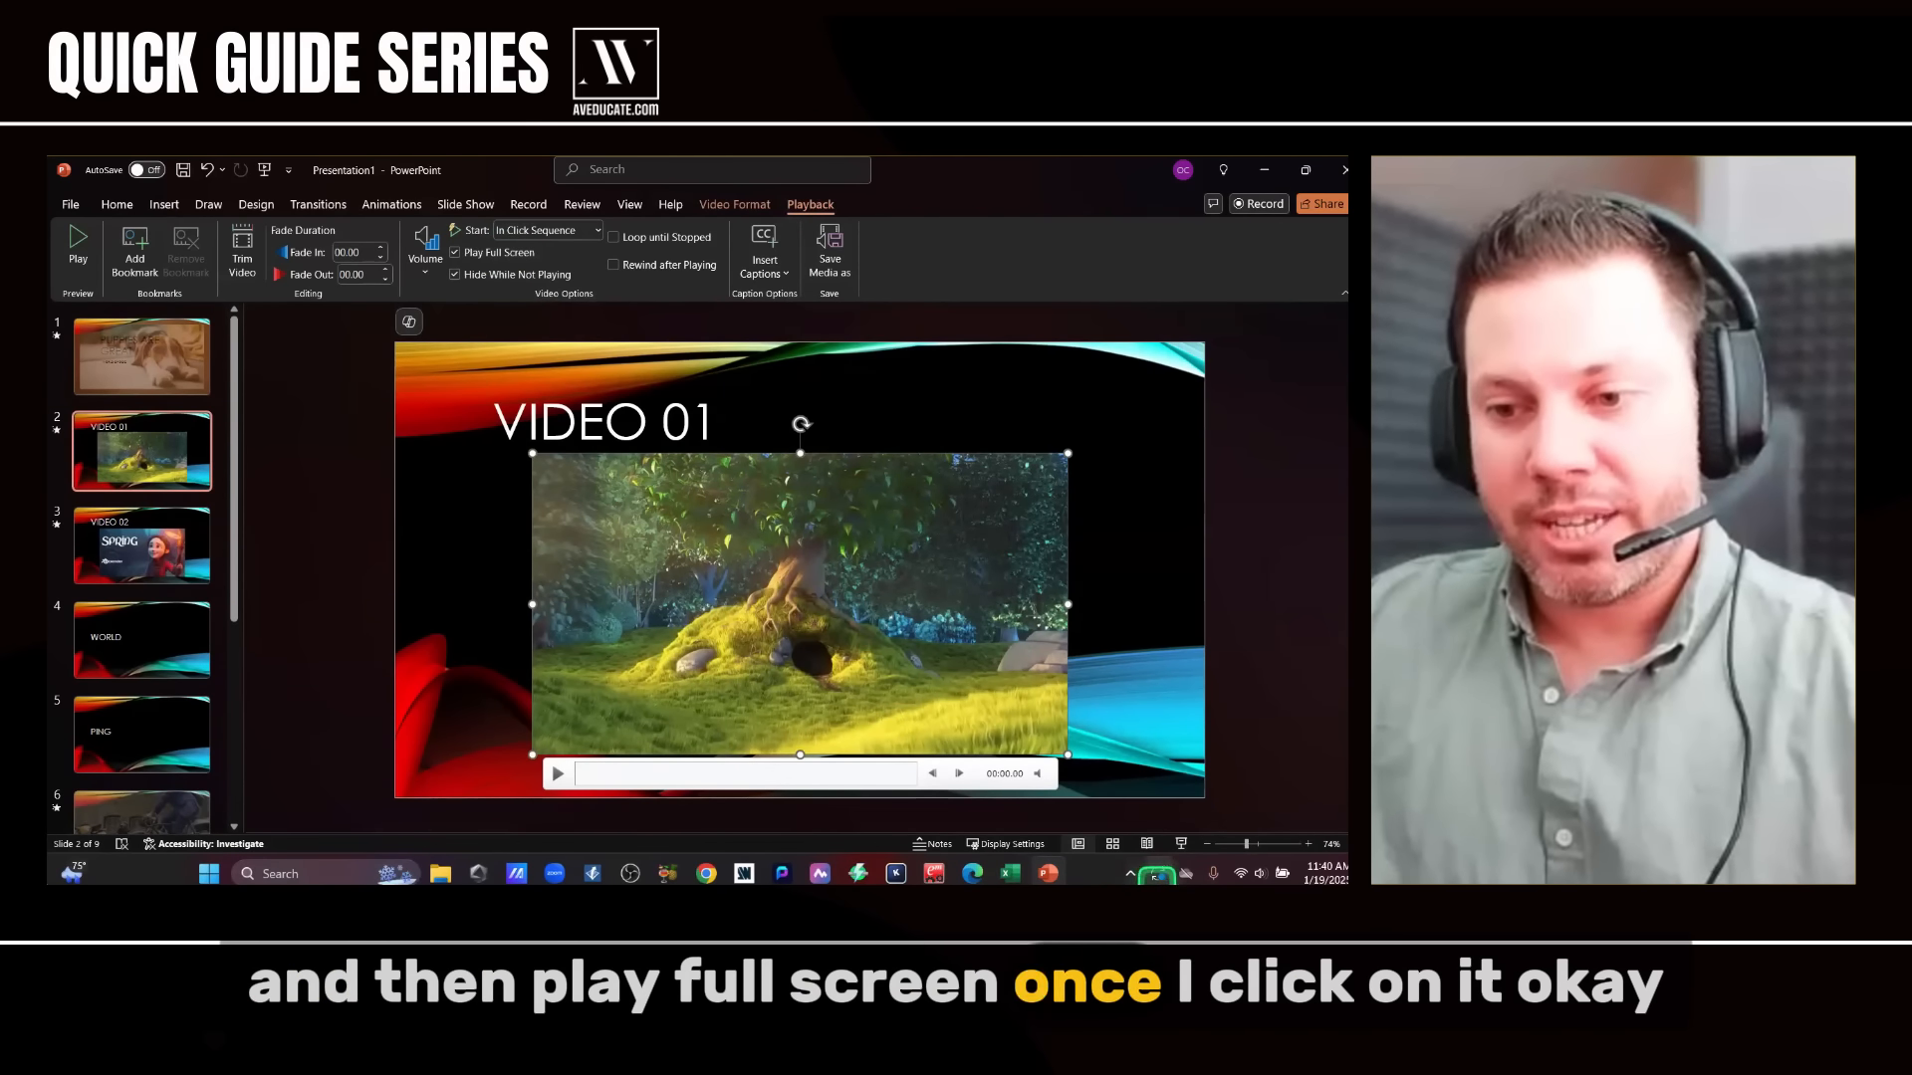
pyautogui.click(1182, 845)
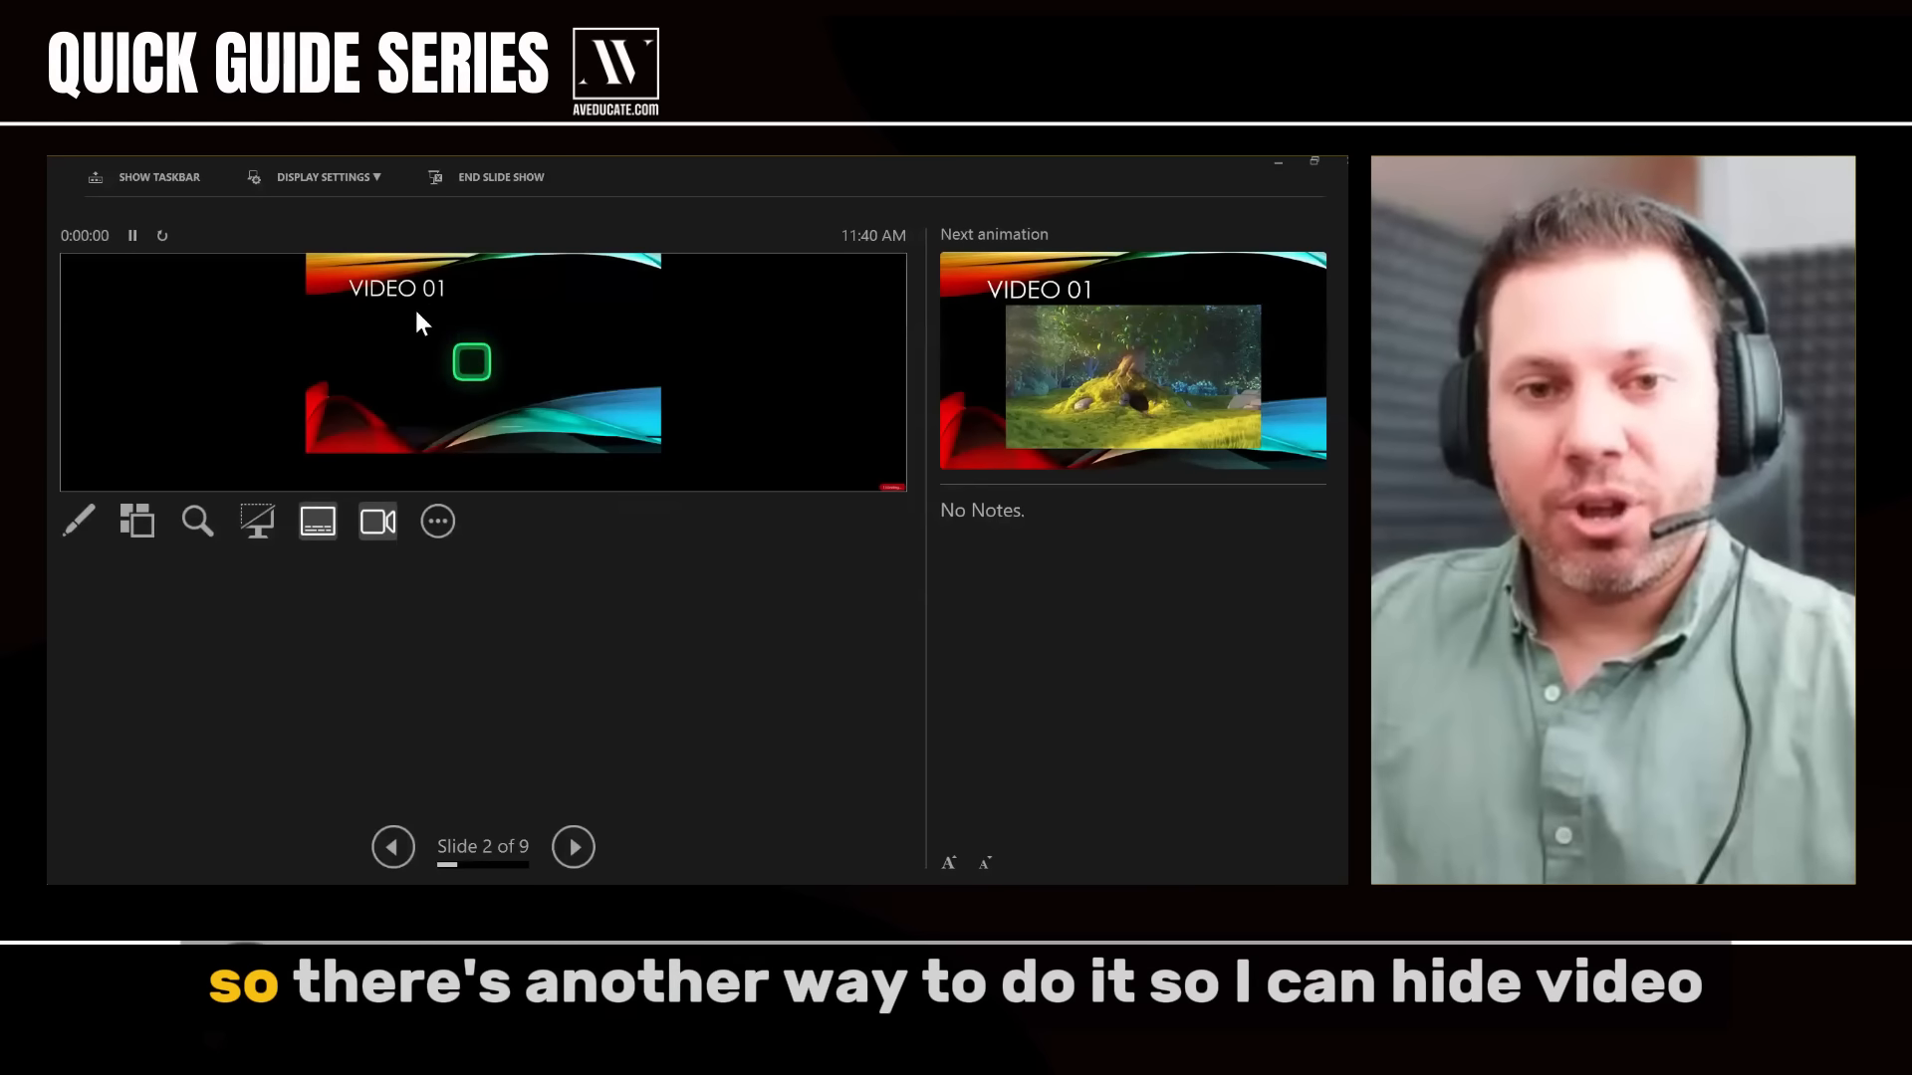
pyautogui.click(437, 335)
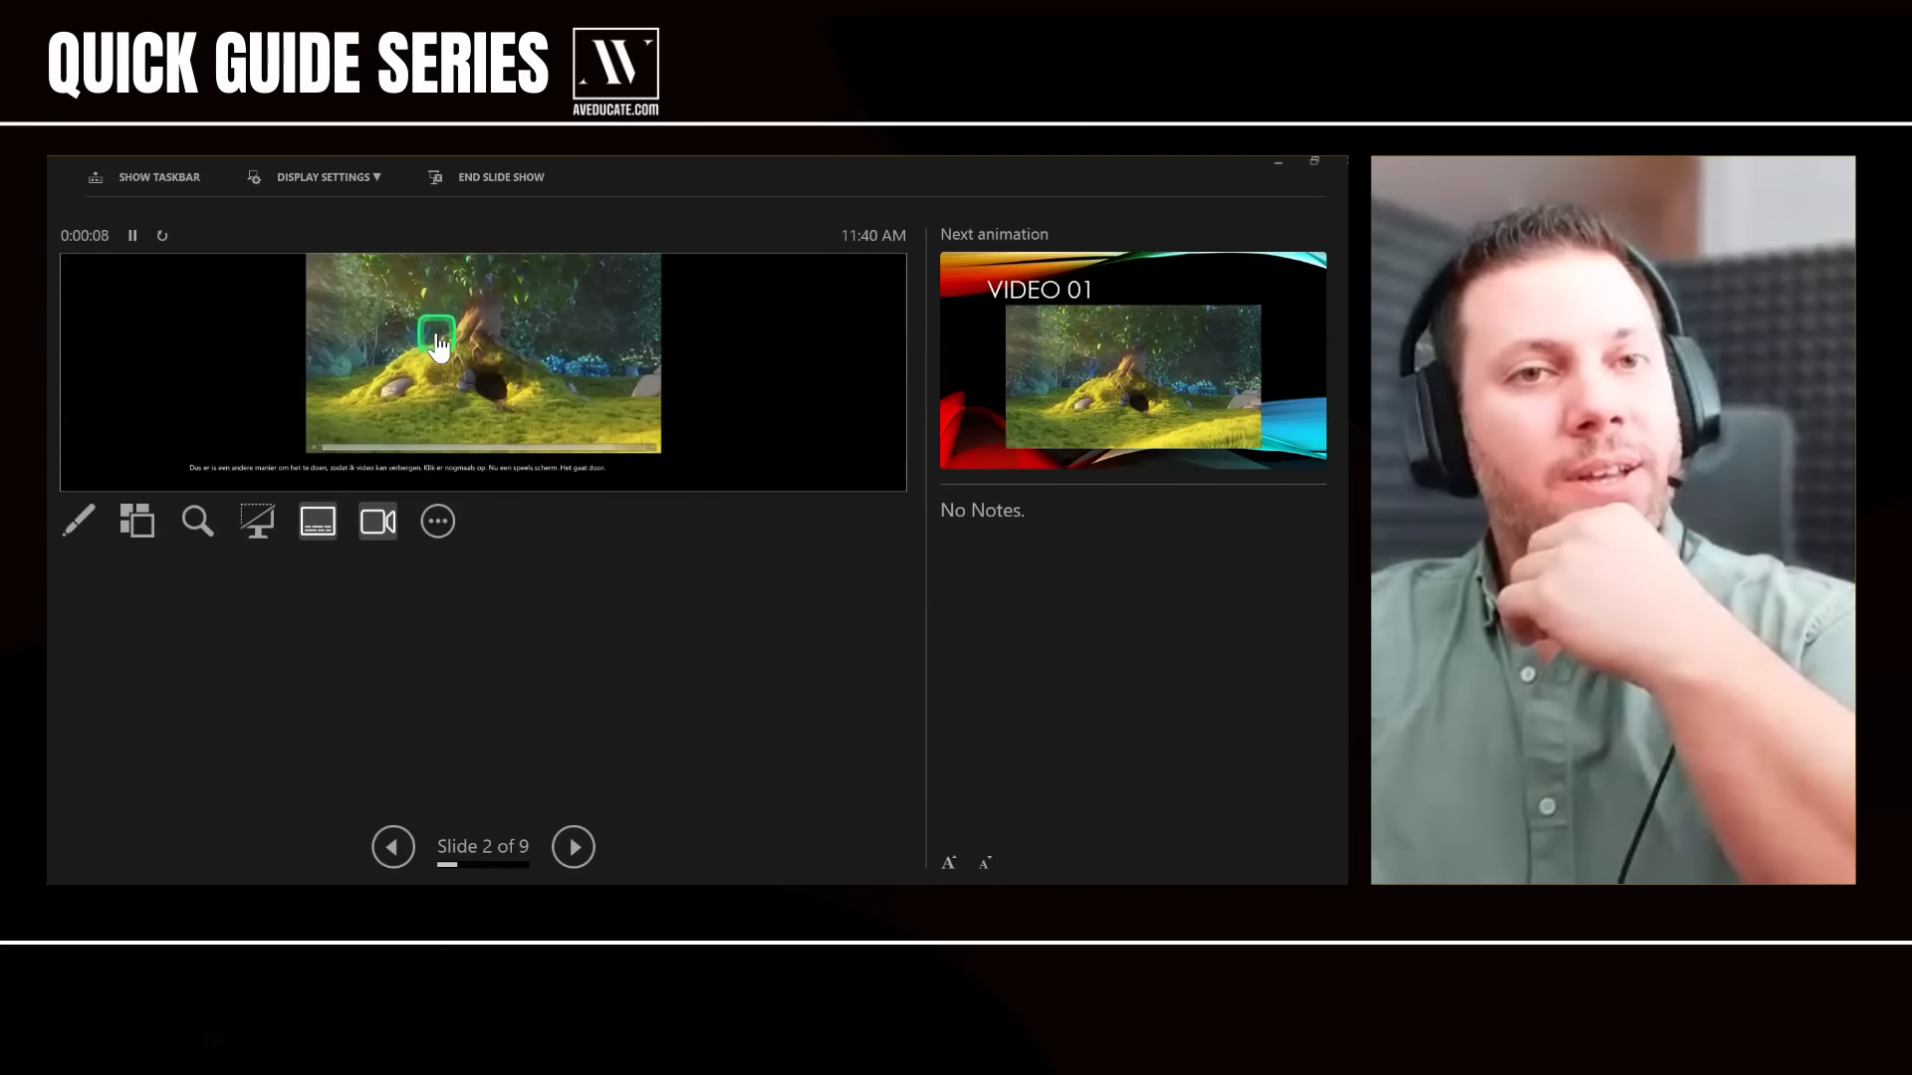
pyautogui.click(437, 332)
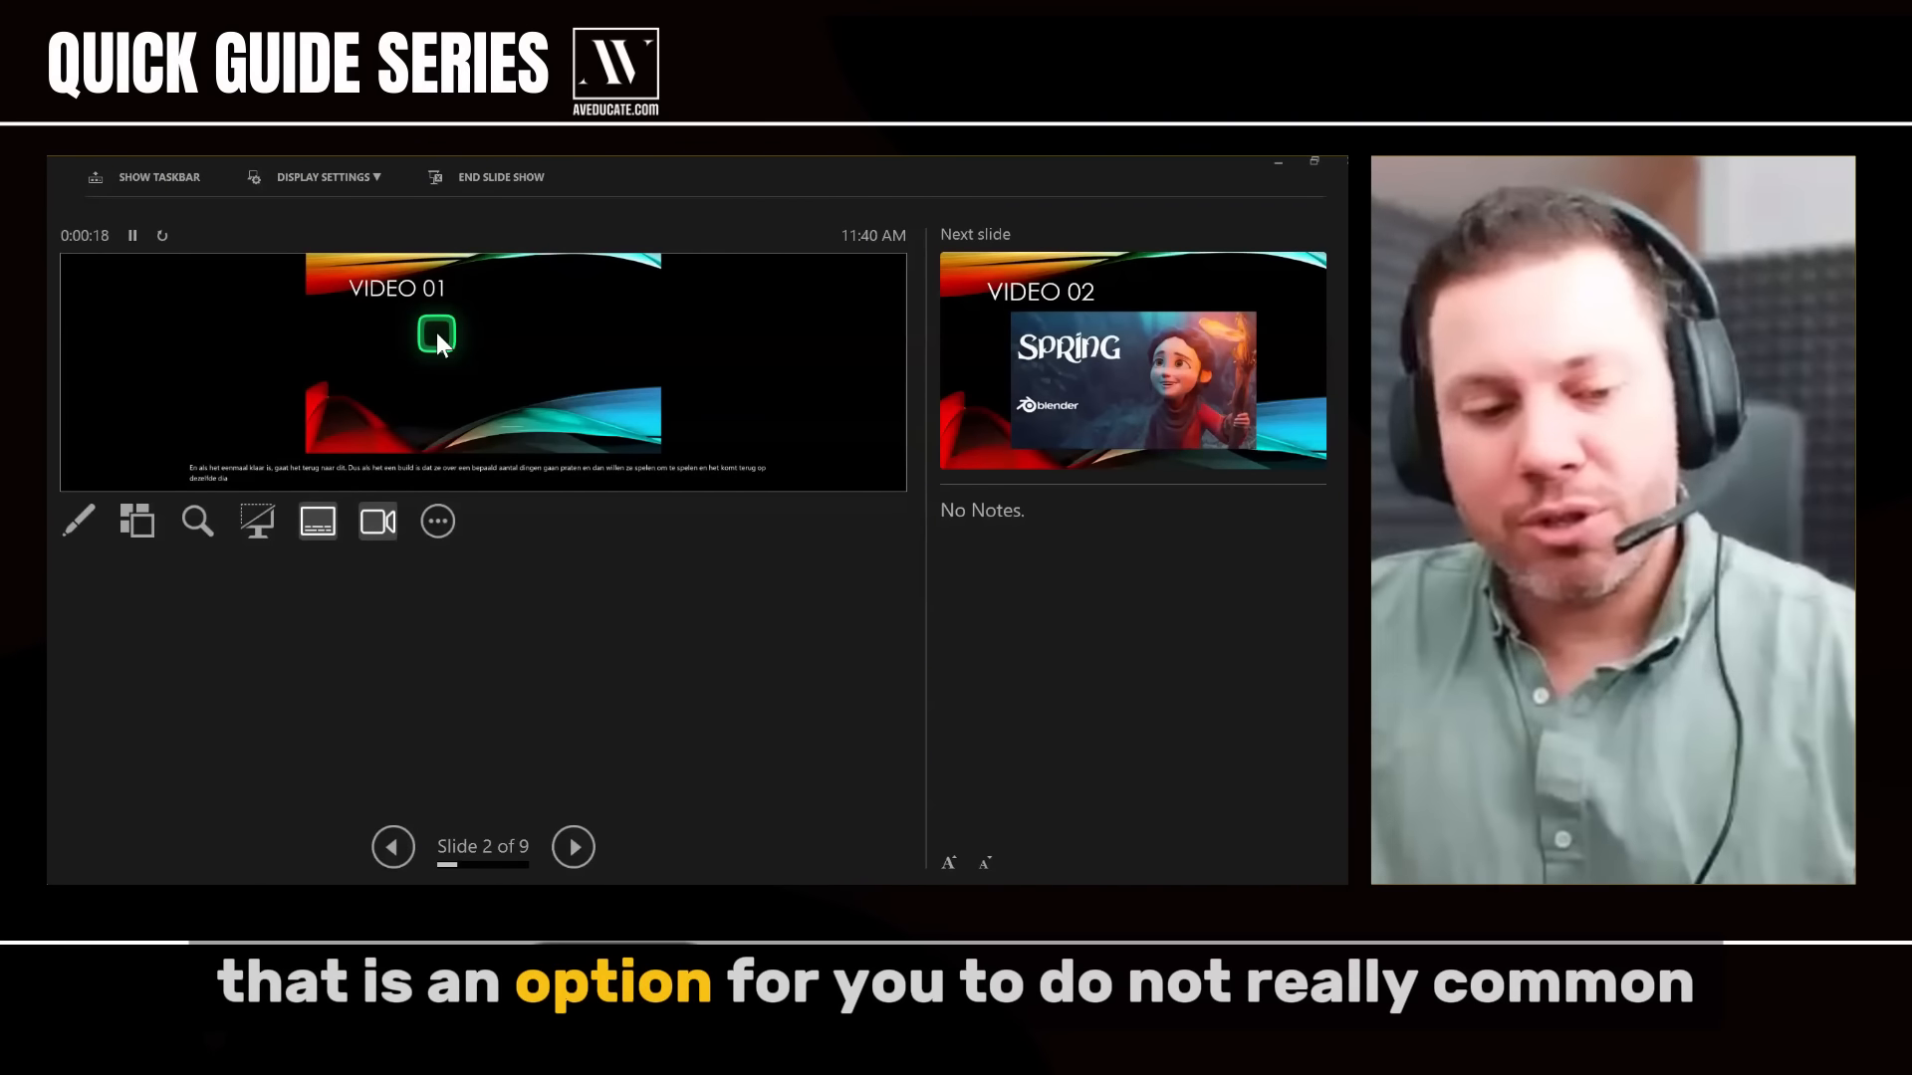
pyautogui.press('Escape')
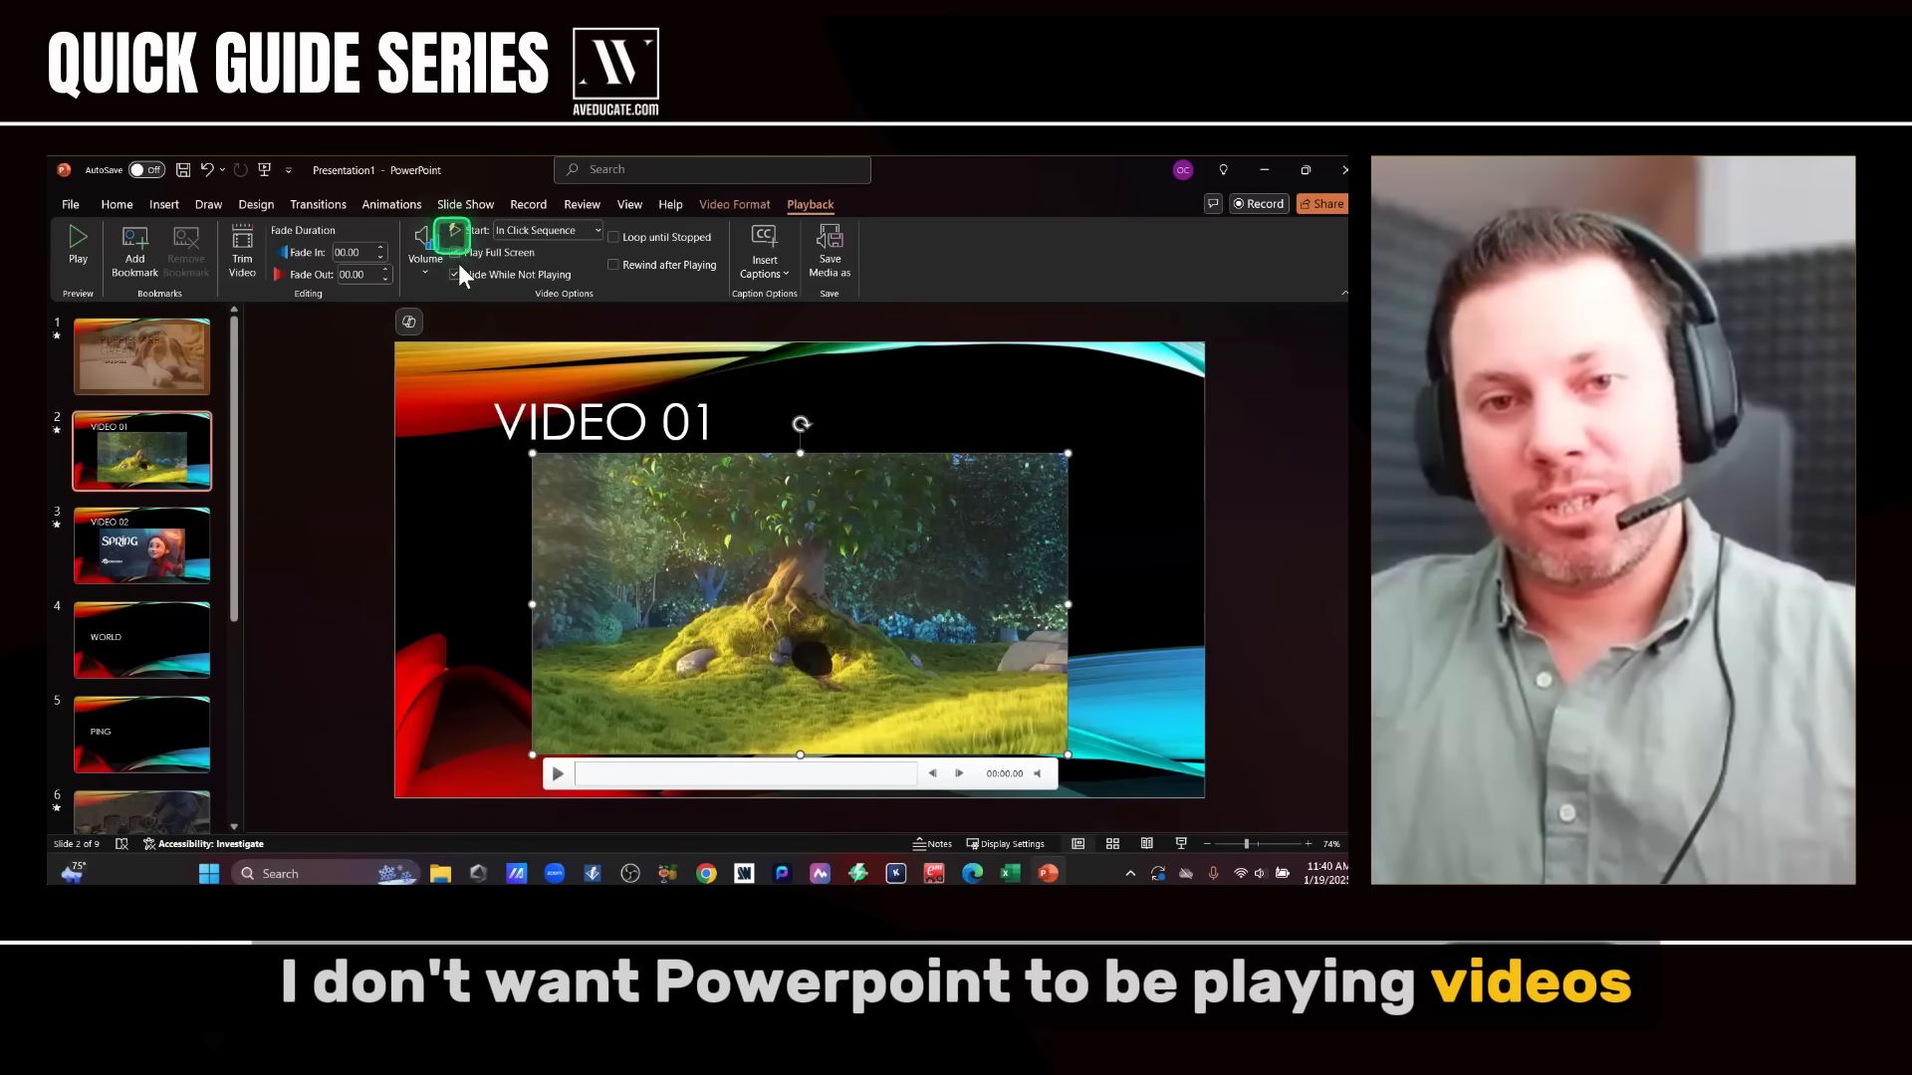
# - Set the VIDEO 01 clip to loop until stopped, with Play Full Screen and Hide While Not Playing turned off
pyautogui.click(662, 240)
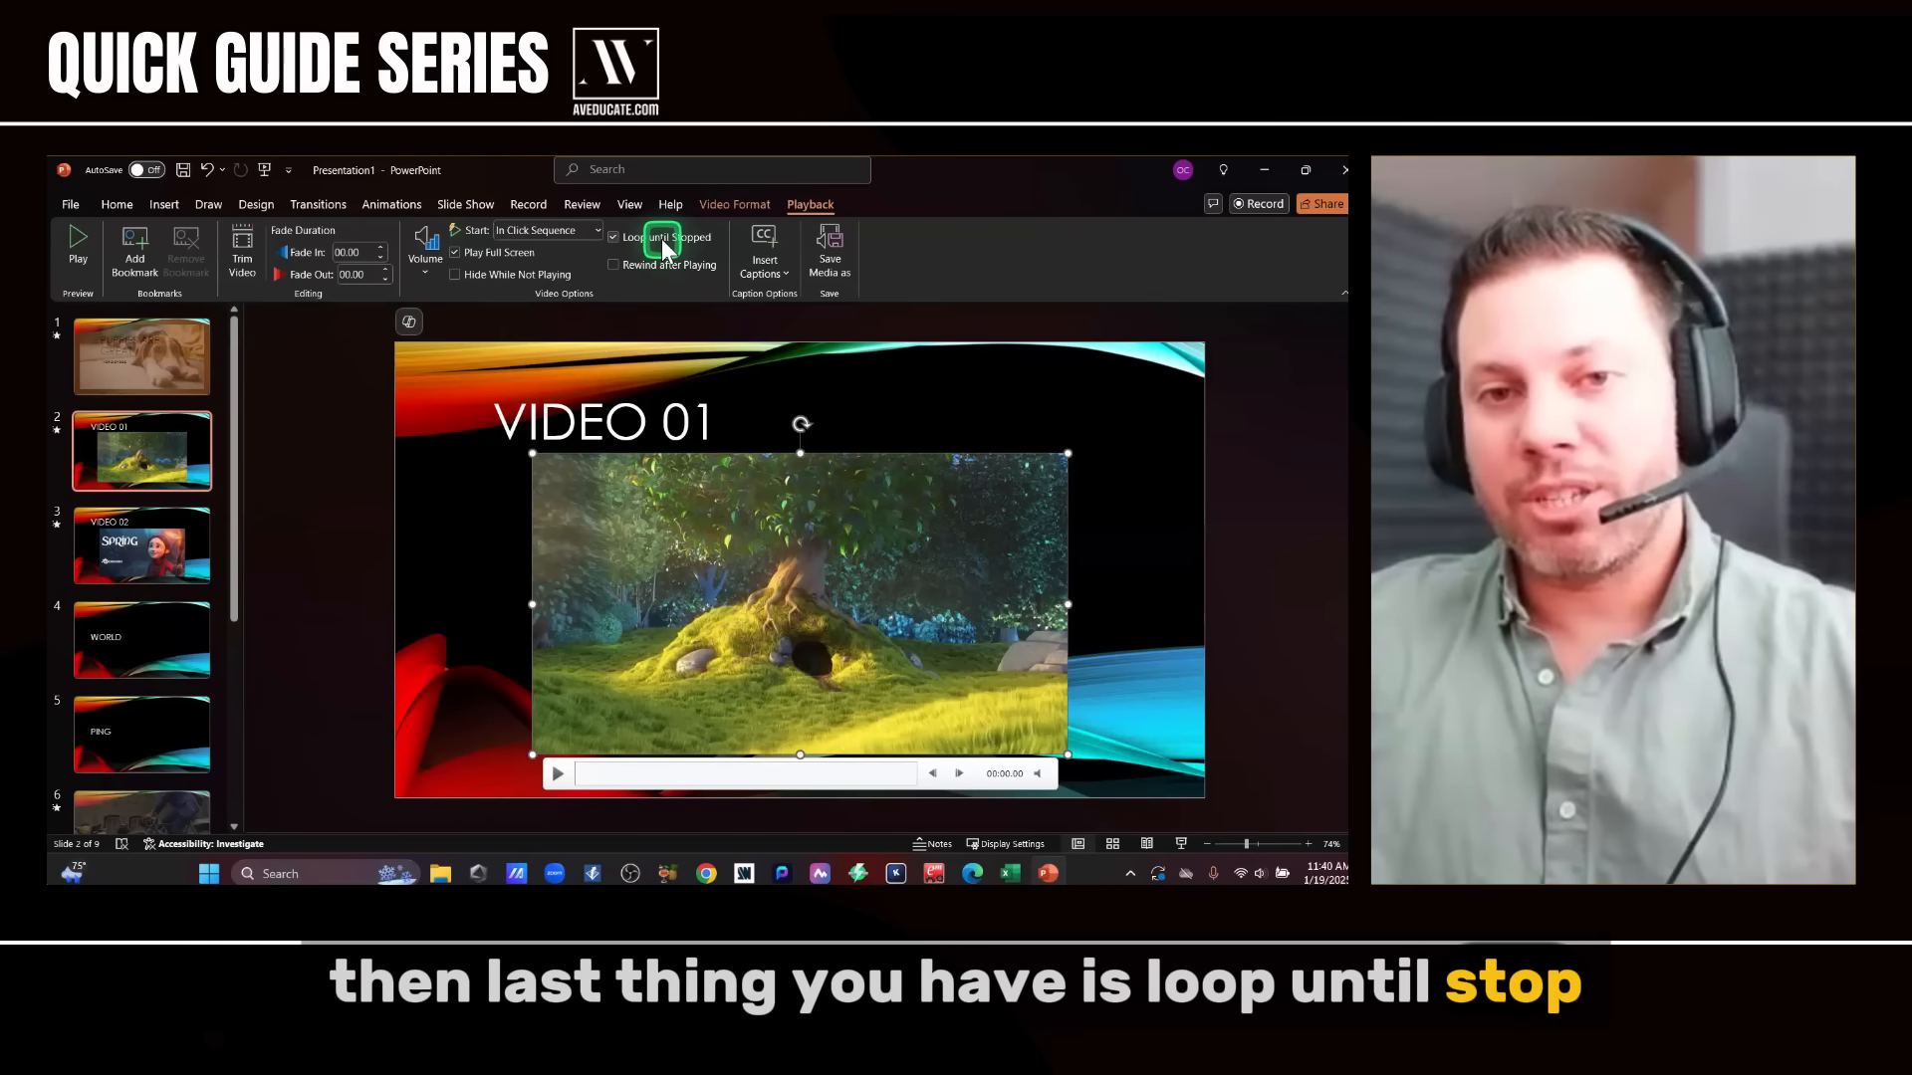
pyautogui.click(498, 251)
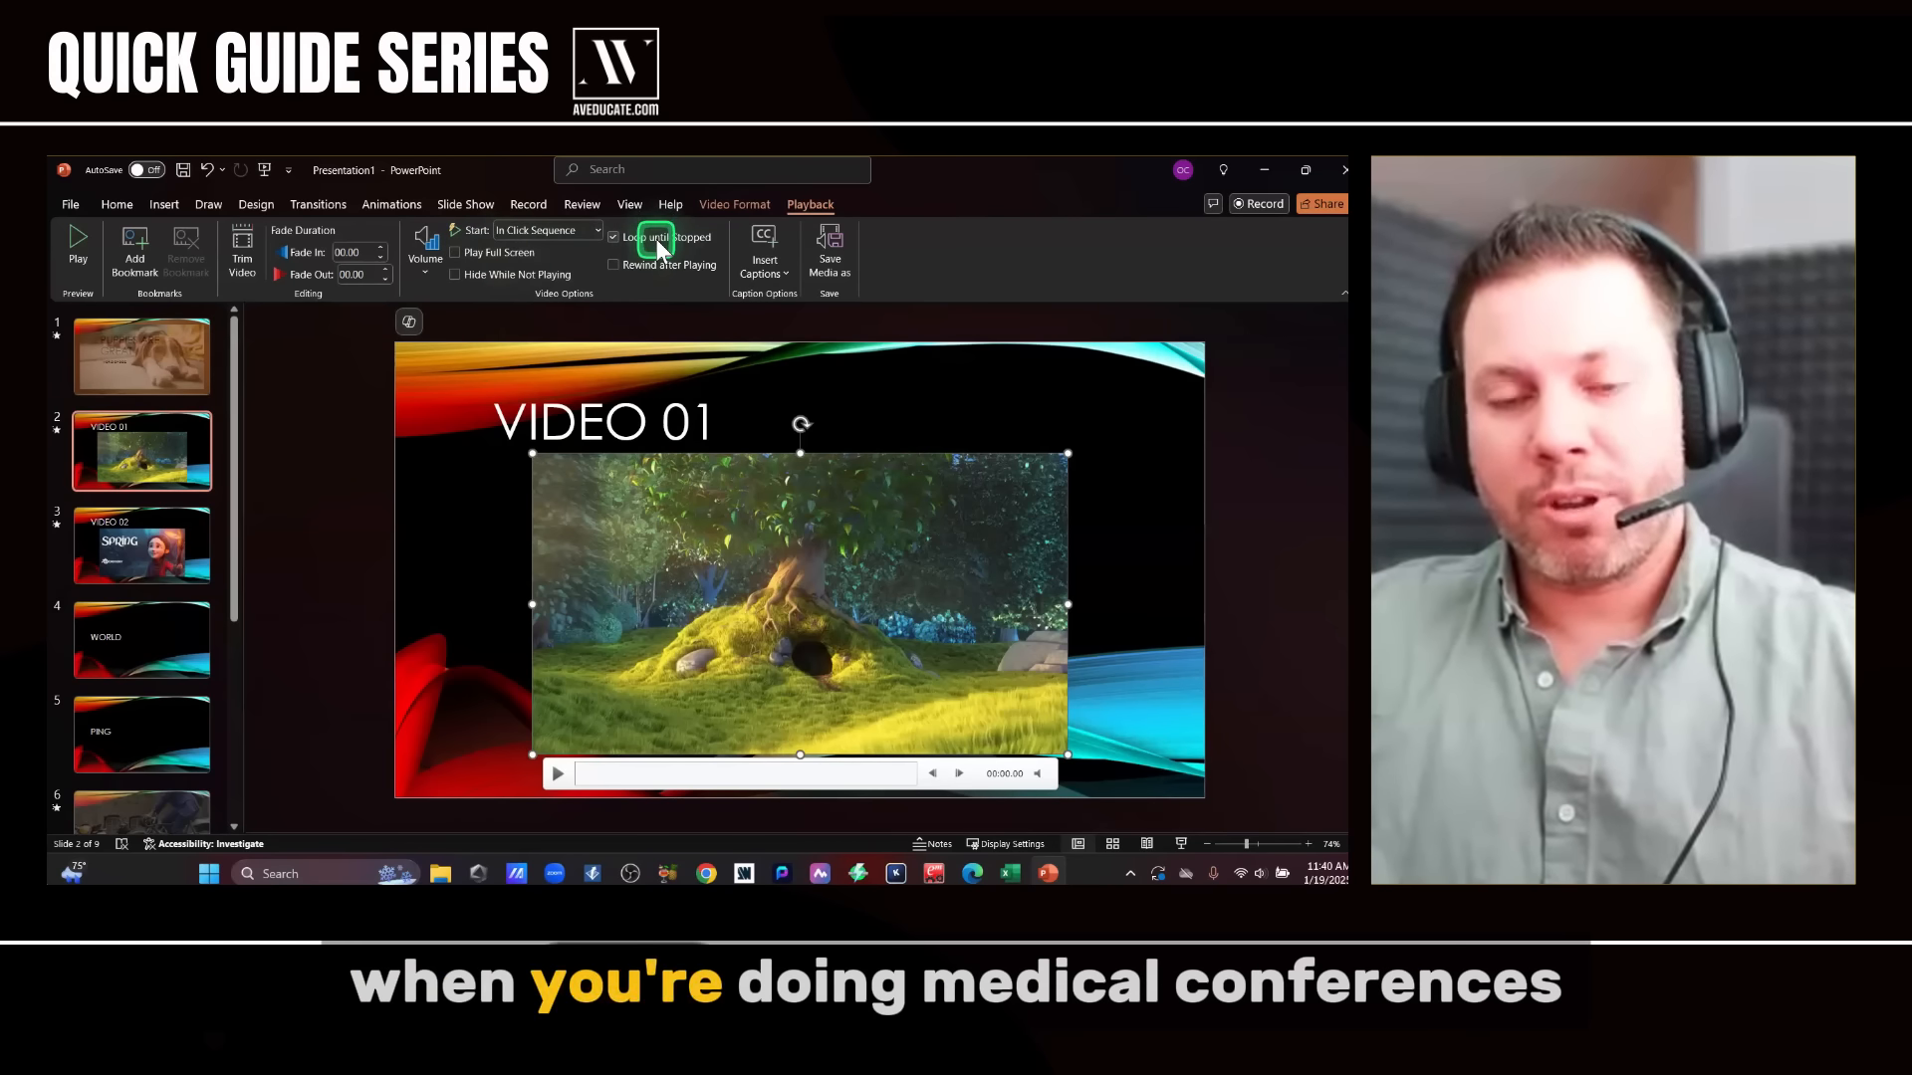
# - Shrink the video on slide 2 and move it to the right half of the slide
pyautogui.moveTo(532, 454); pyautogui.dragTo(662, 528)
pyautogui.moveTo(893, 668); pyautogui.dragTo(988, 598)
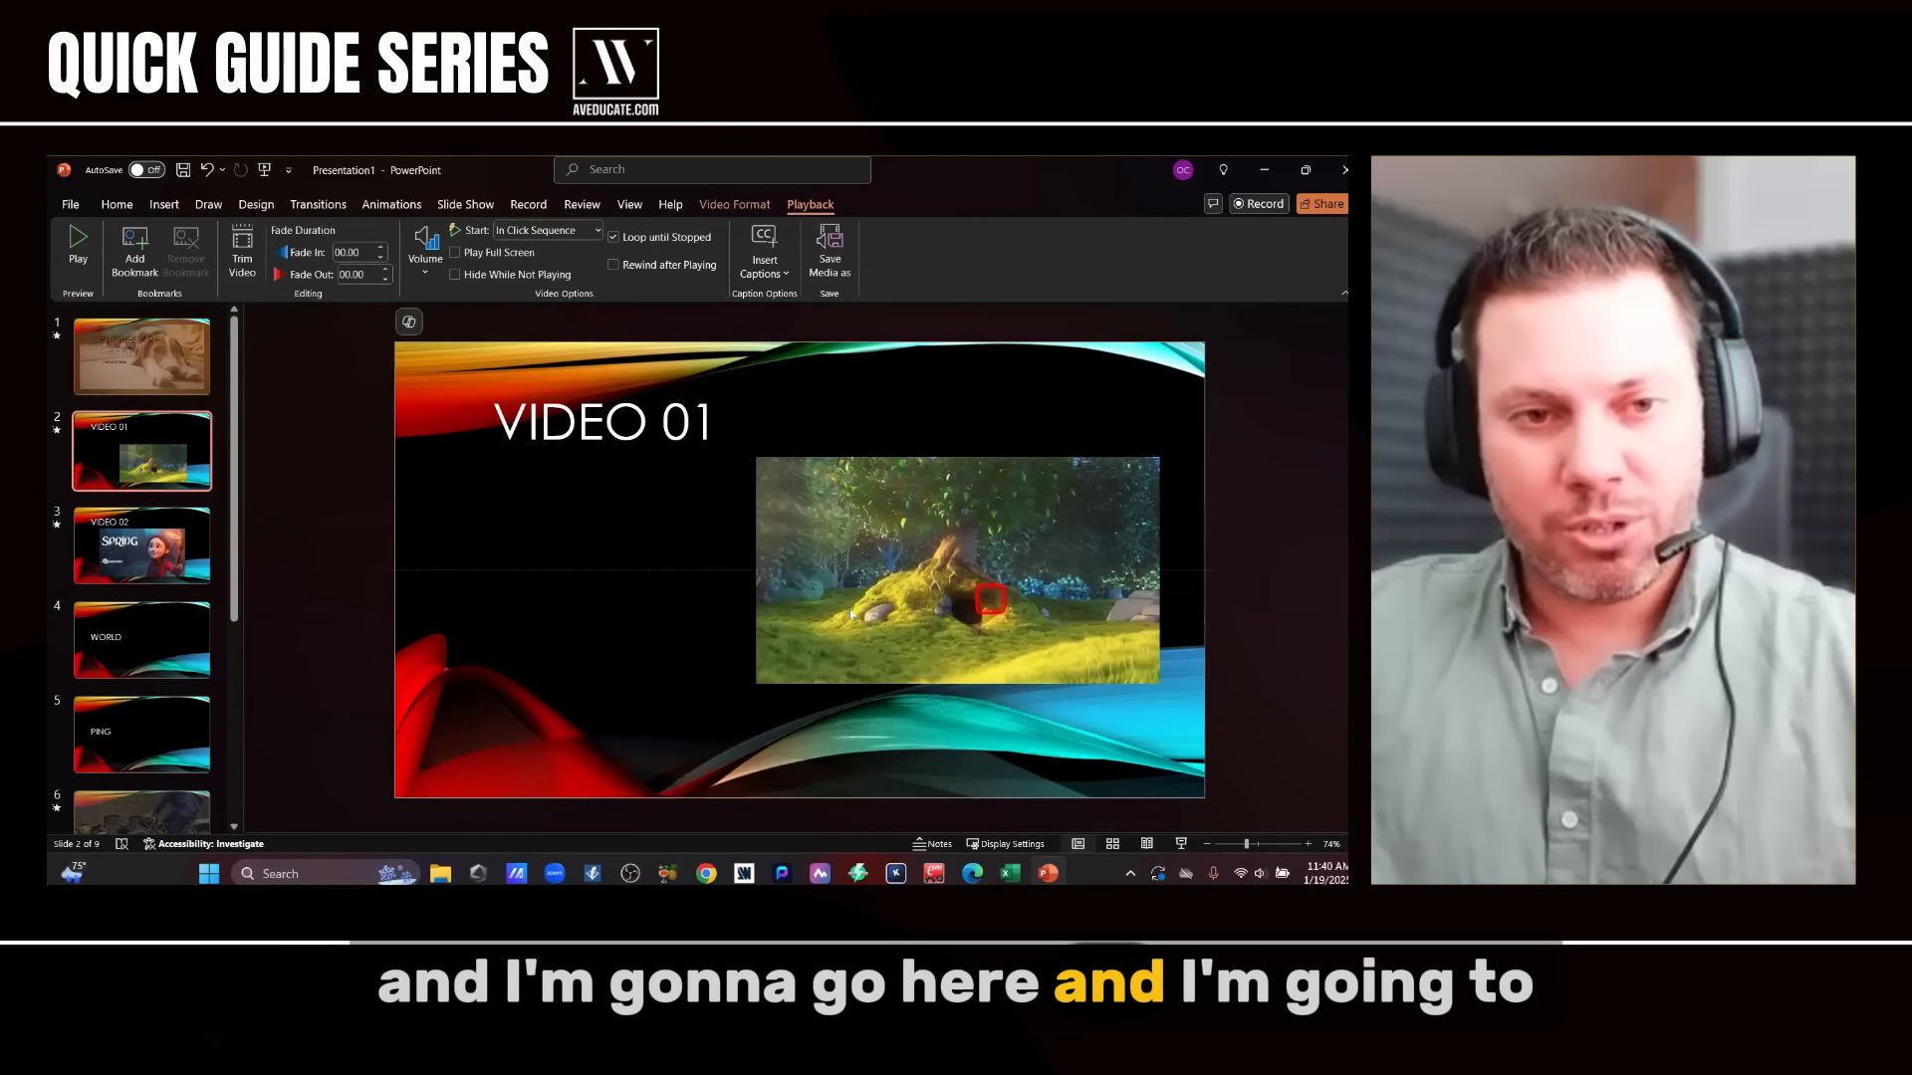
pyautogui.moveTo(849, 611); pyautogui.dragTo(850, 611)
# - Change the layout of slide 2 to Content with Caption
pyautogui.click(122, 468)
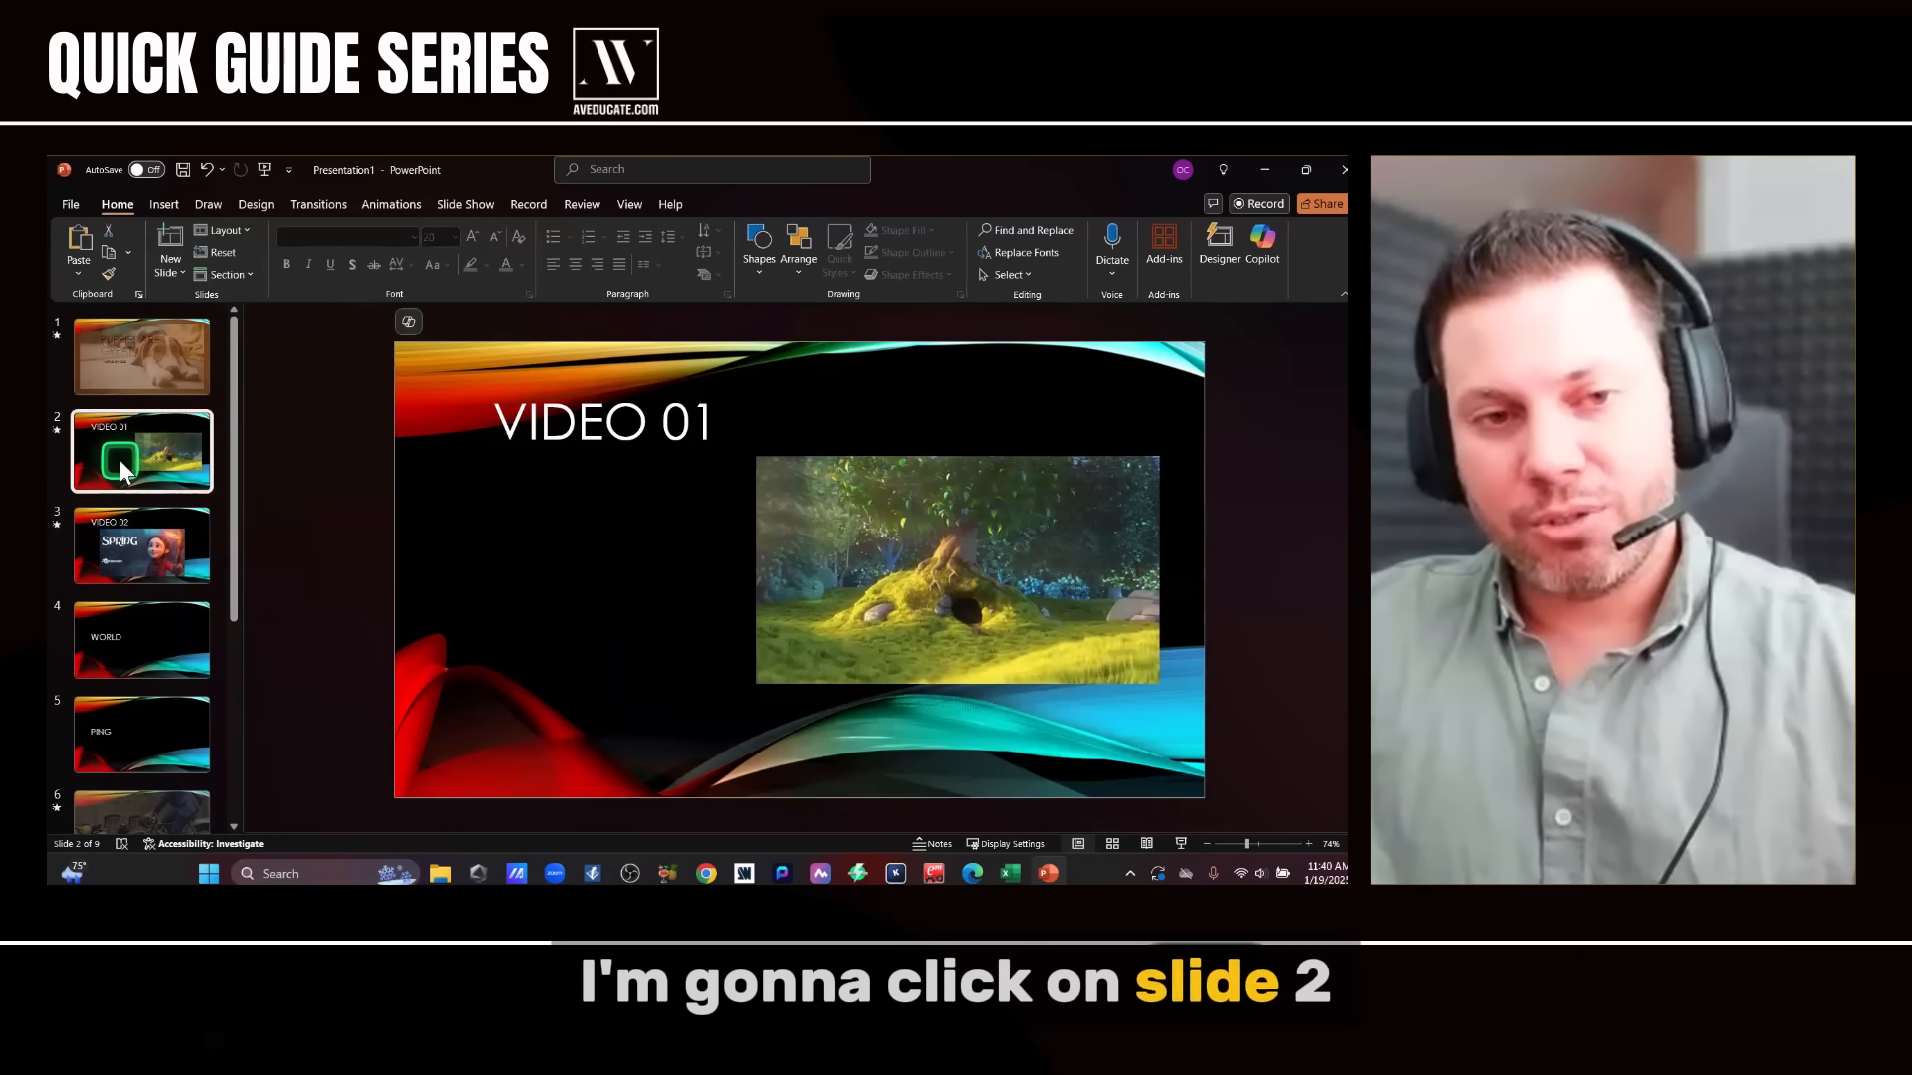
pyautogui.rightClick(123, 468)
pyautogui.click(285, 676)
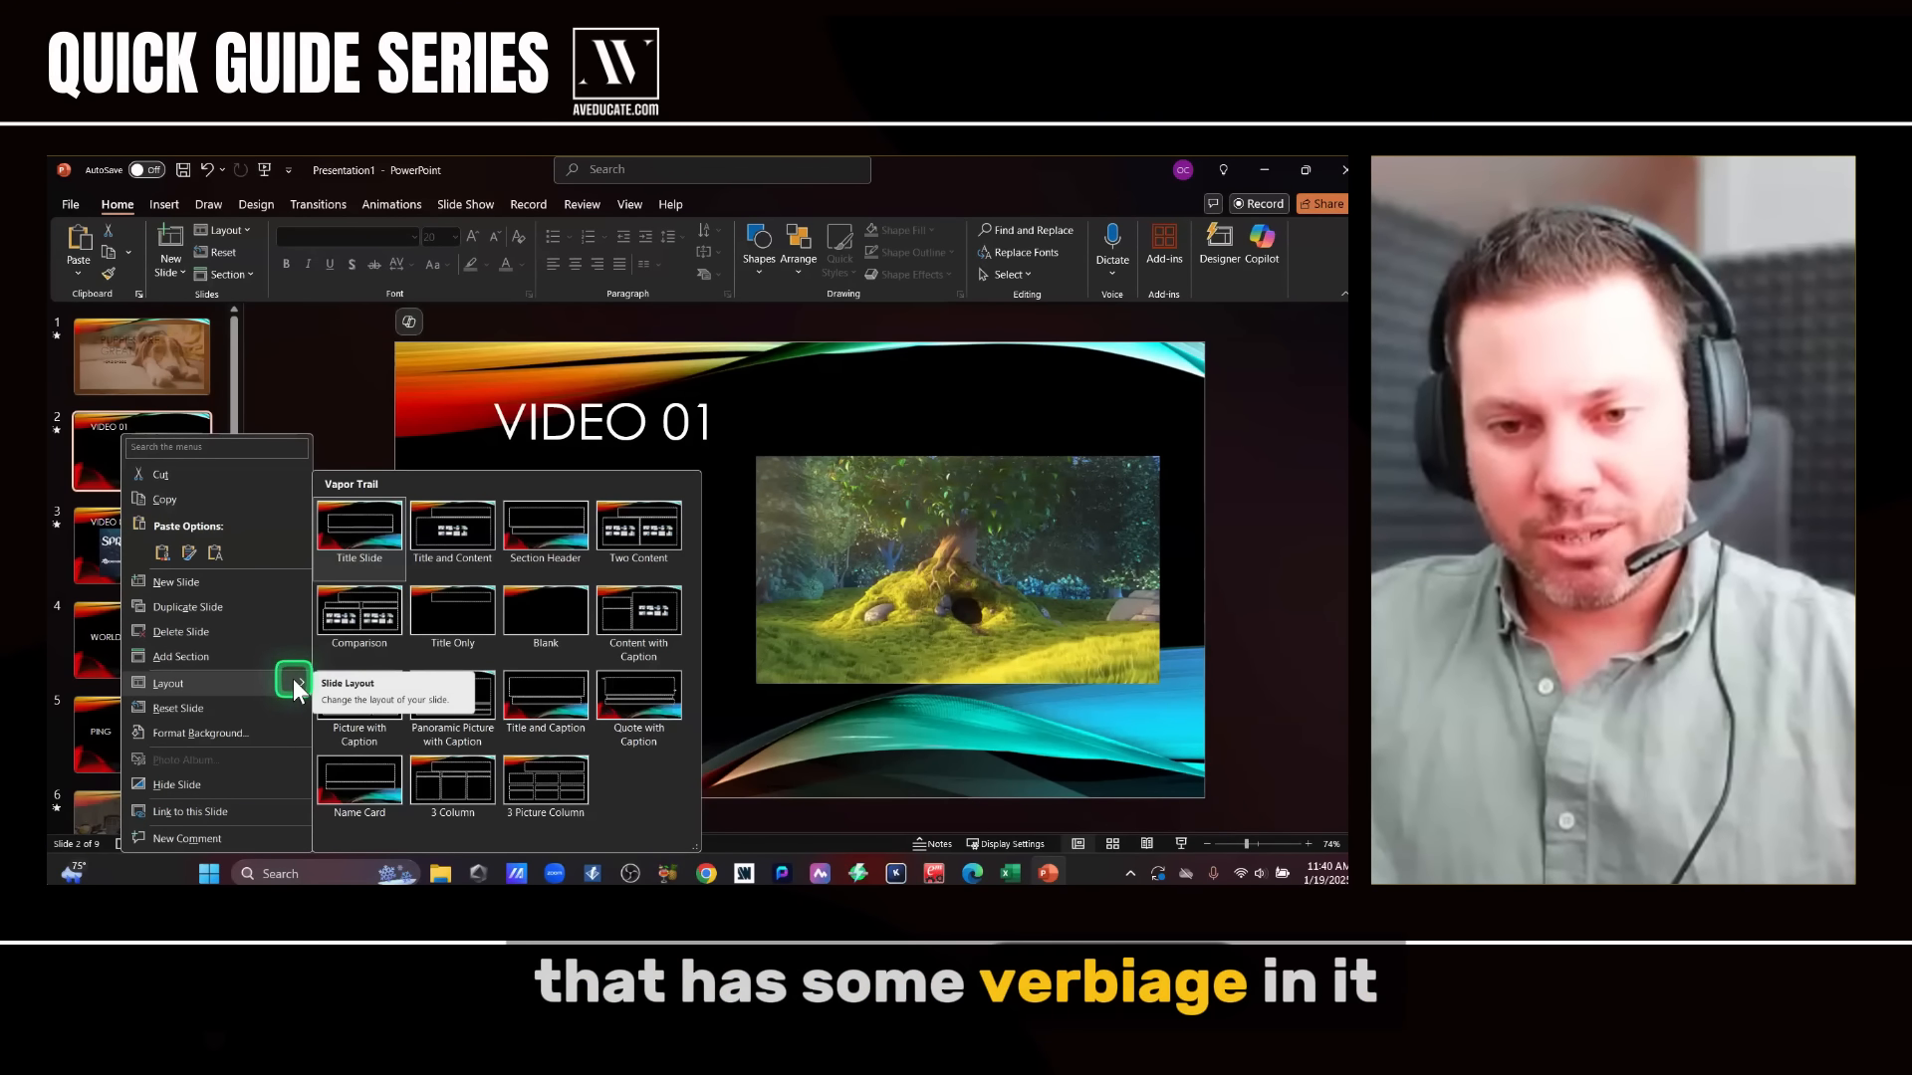
pyautogui.click(637, 613)
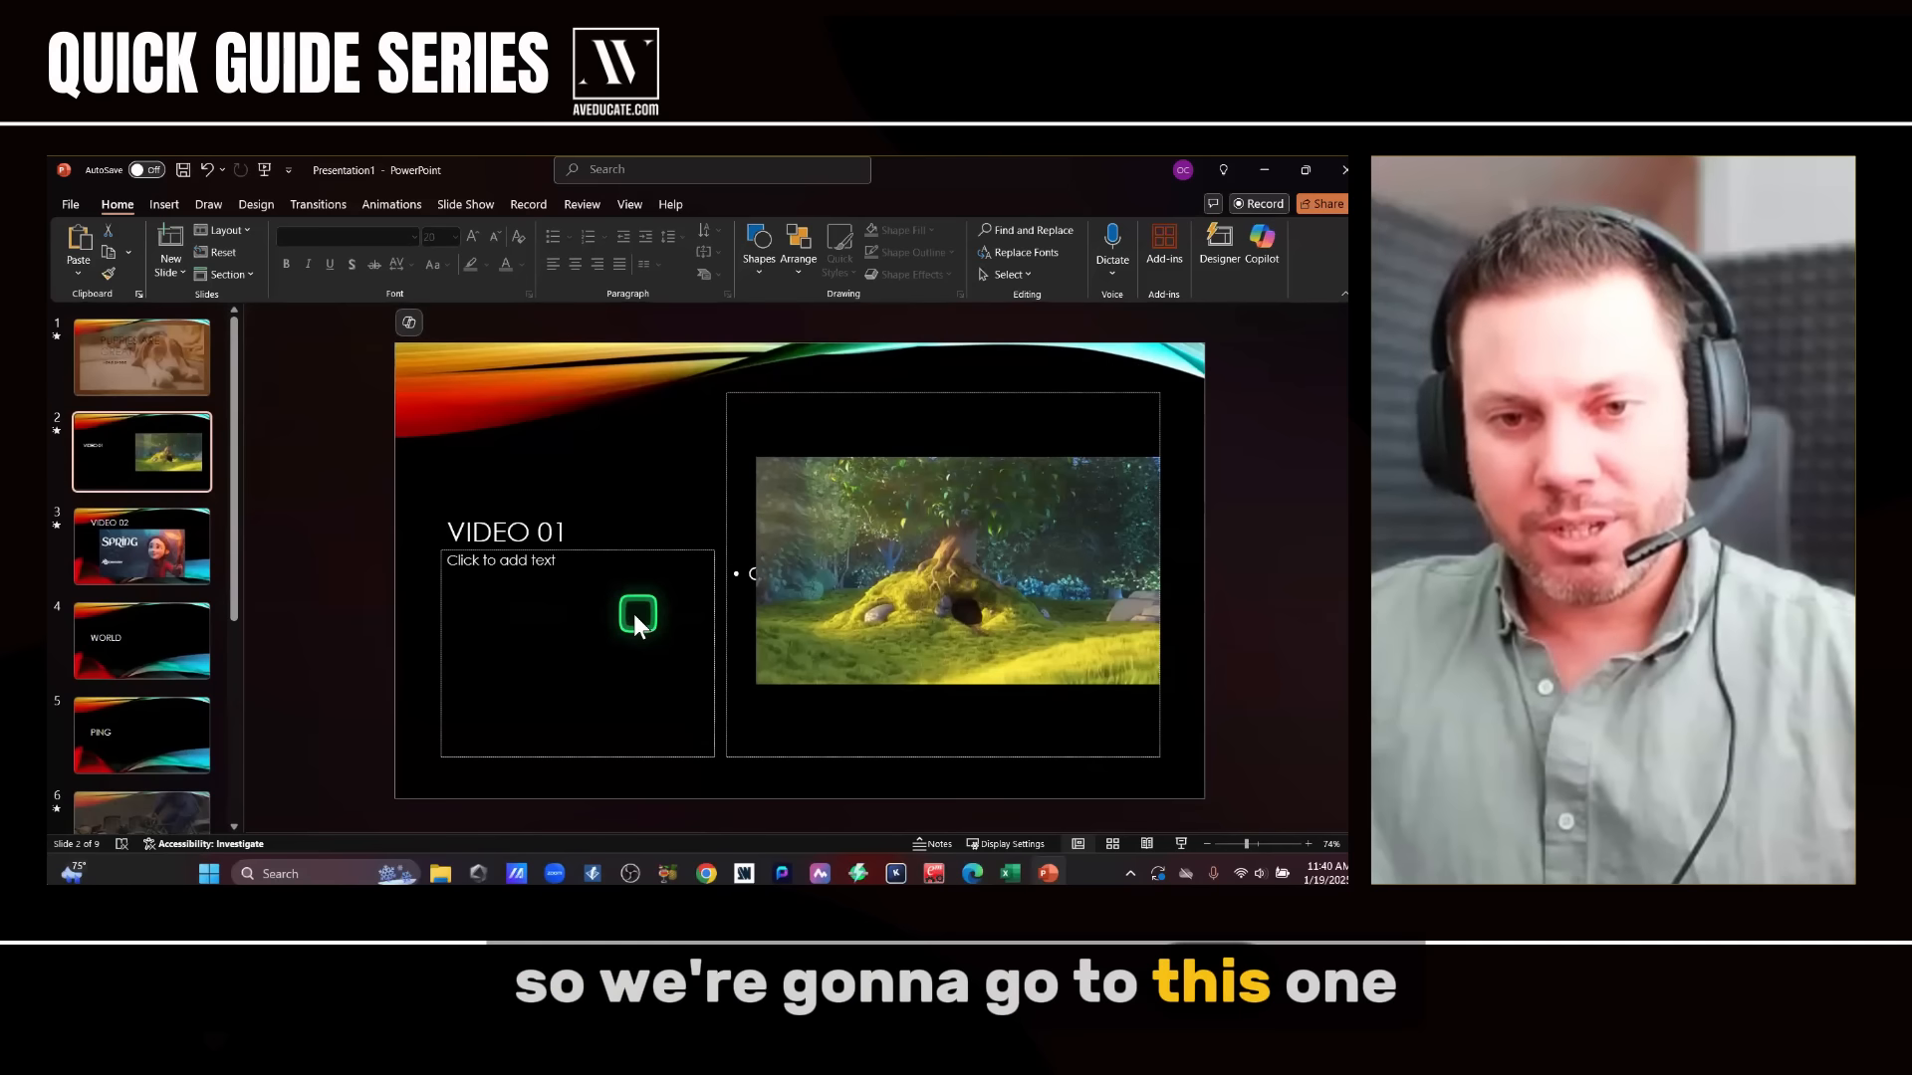
# - Copy the placeholder paragraph from the other window and paste it into the caption text box under the VIDEO 01 title
pyautogui.click(559, 561)
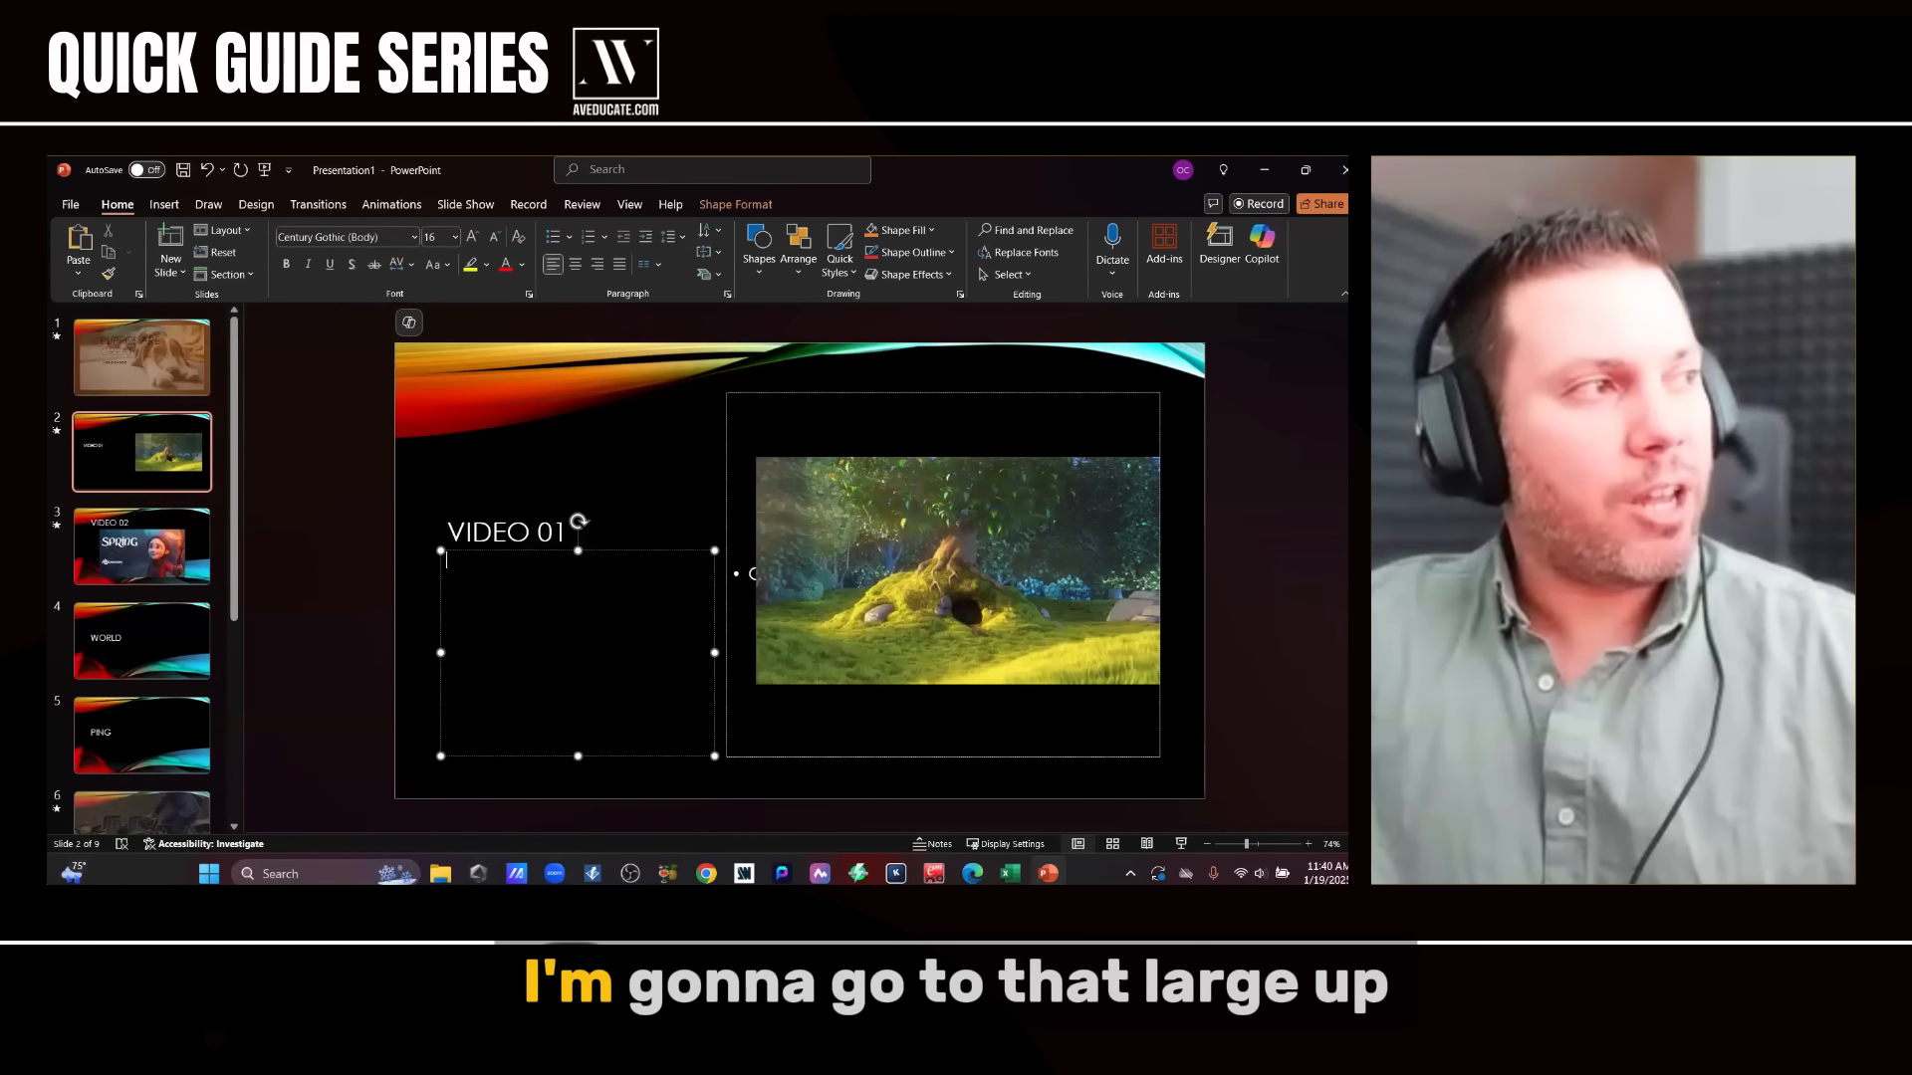
pyautogui.hotkey('alt', 'Tab')
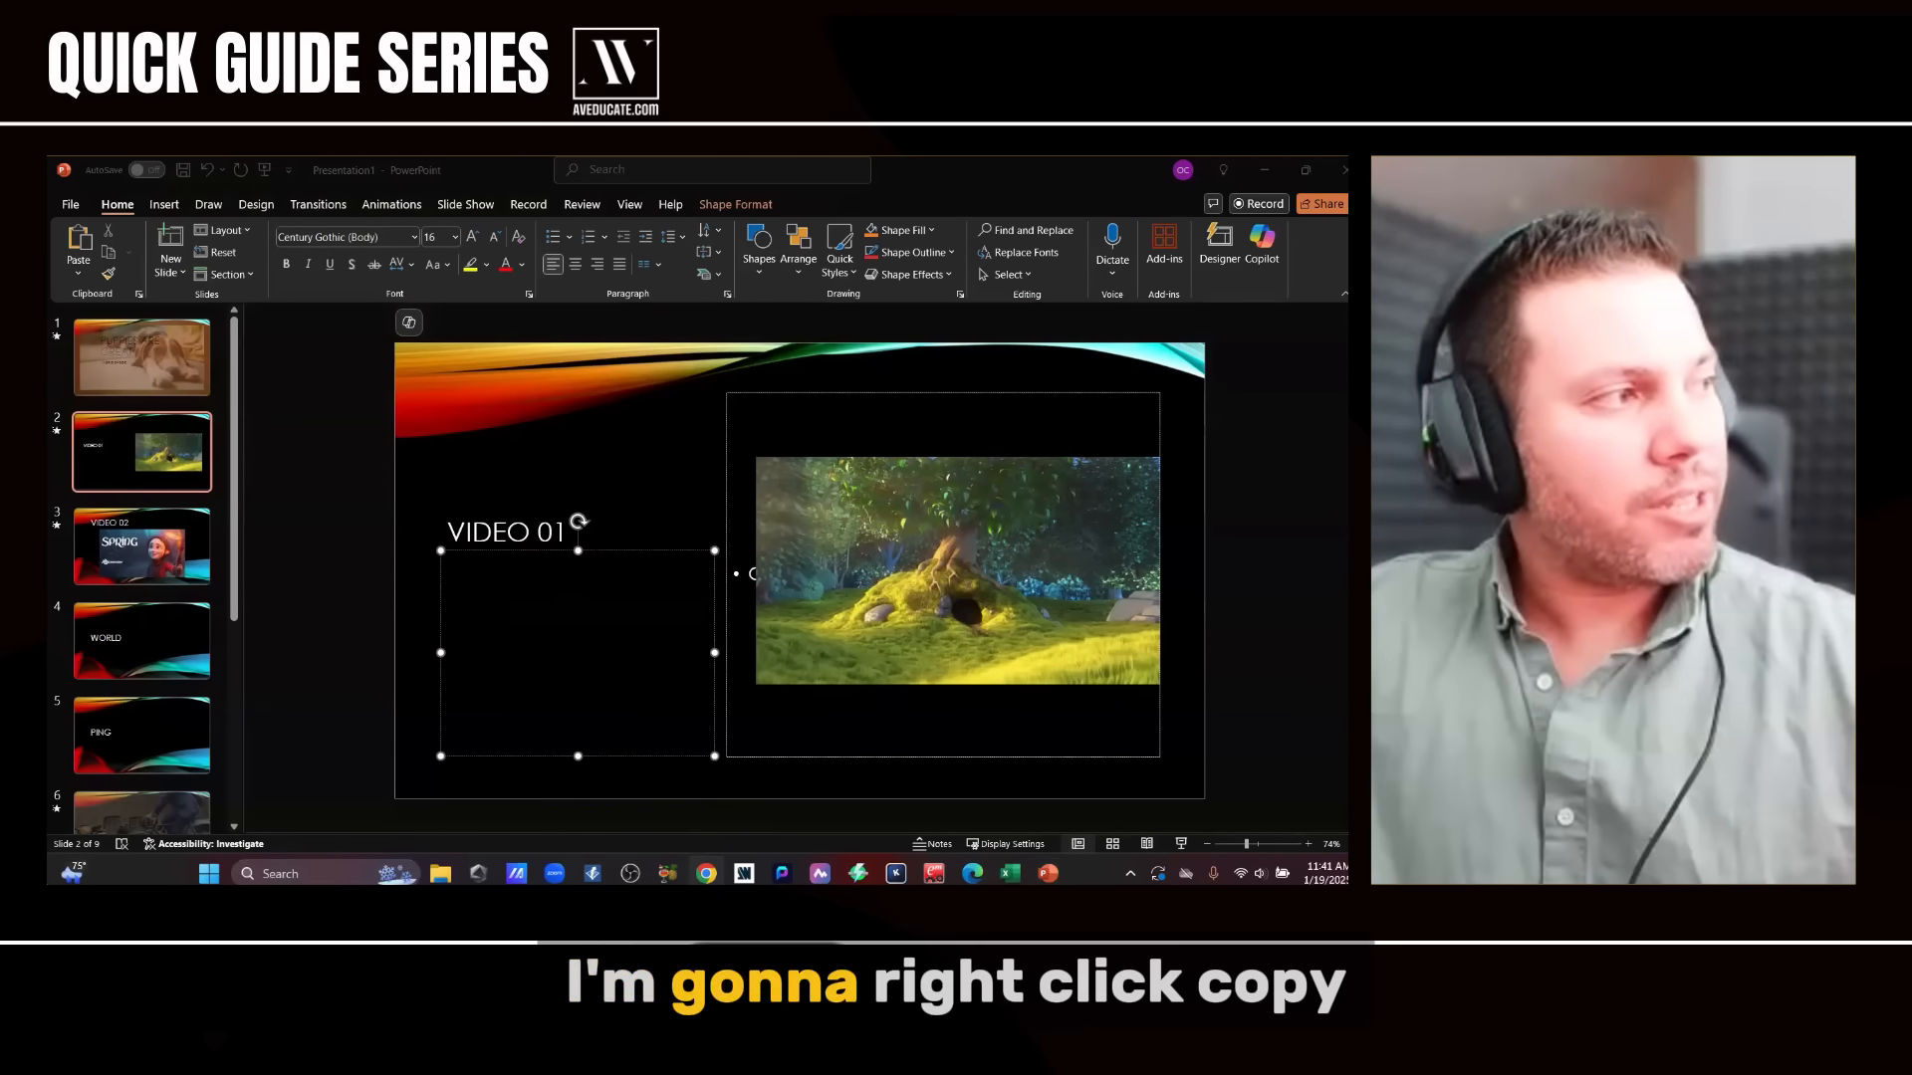
pyautogui.rightClick(482, 709)
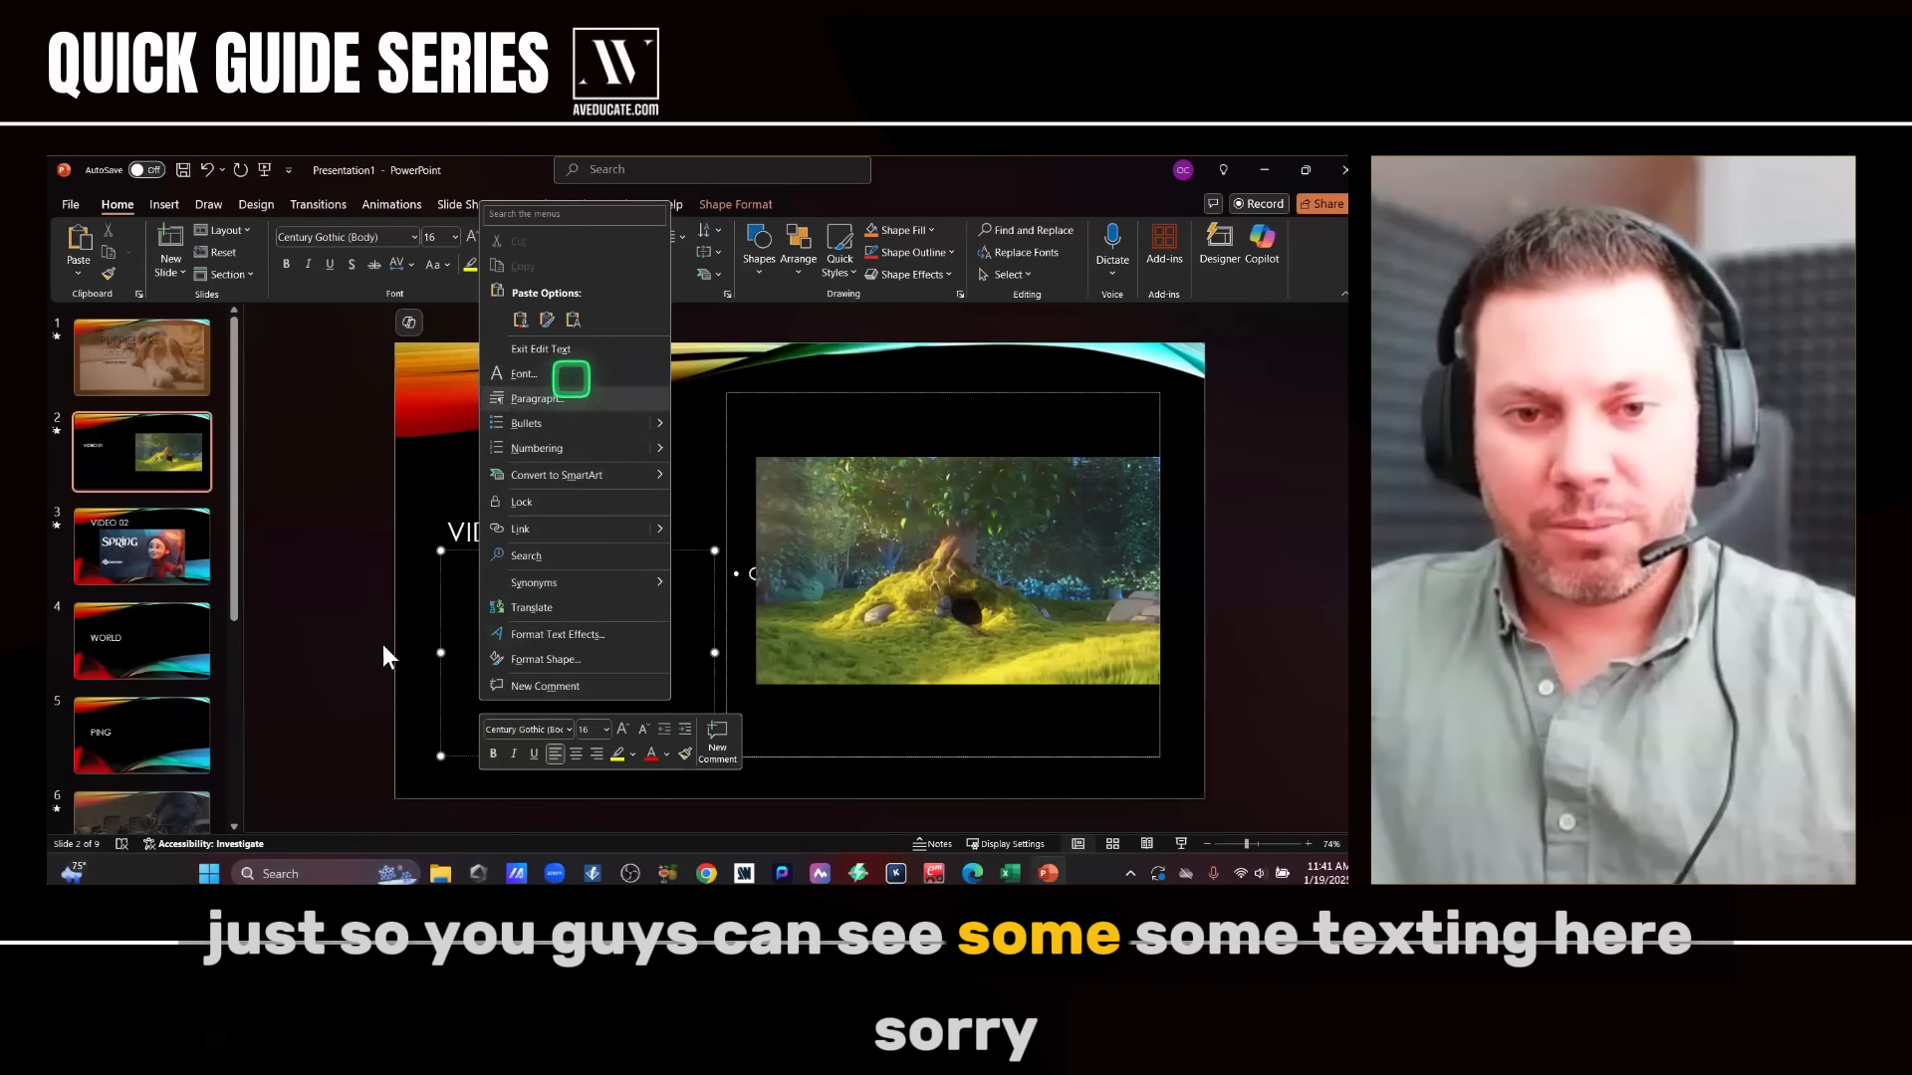
pyautogui.click(458, 607)
pyautogui.hotkey('ctrl', 'v')
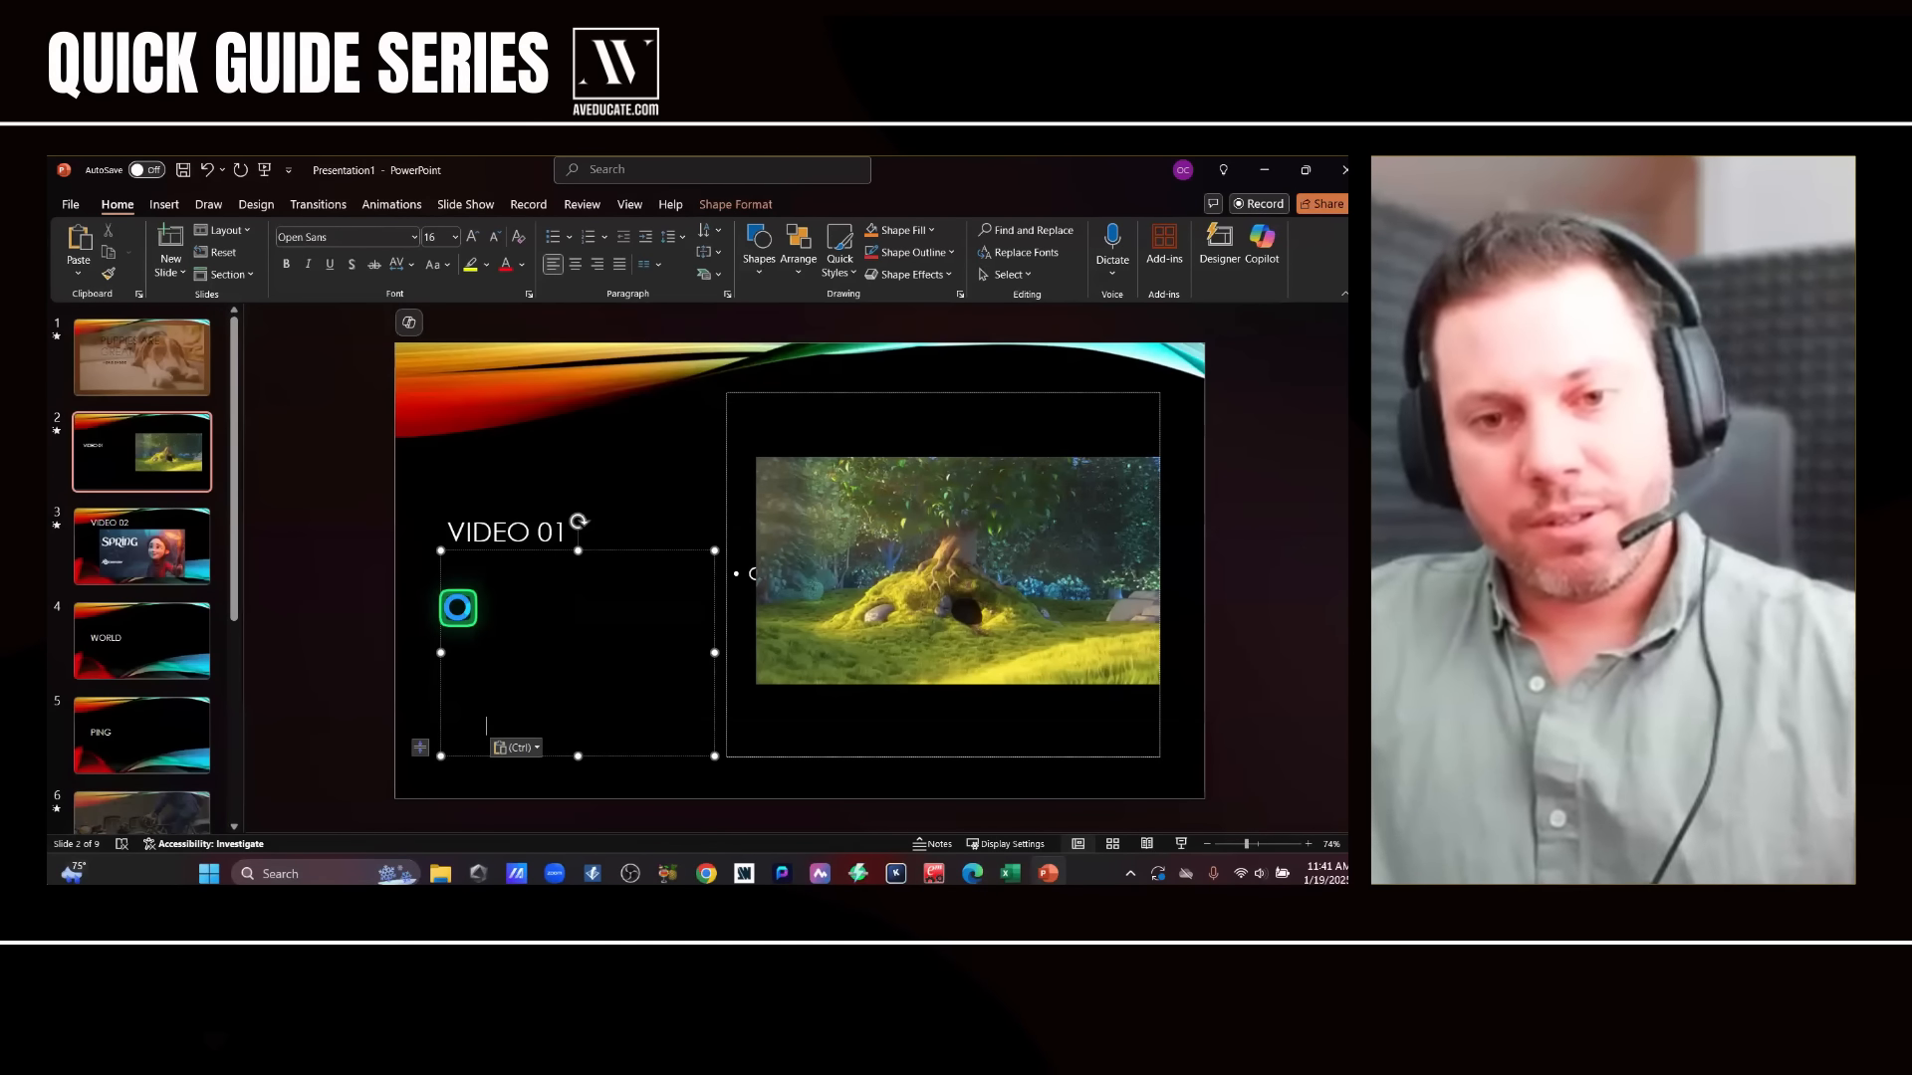
# - Change the font color of the whole pasted caption paragraph to white
pyautogui.tripleClick(539, 732)
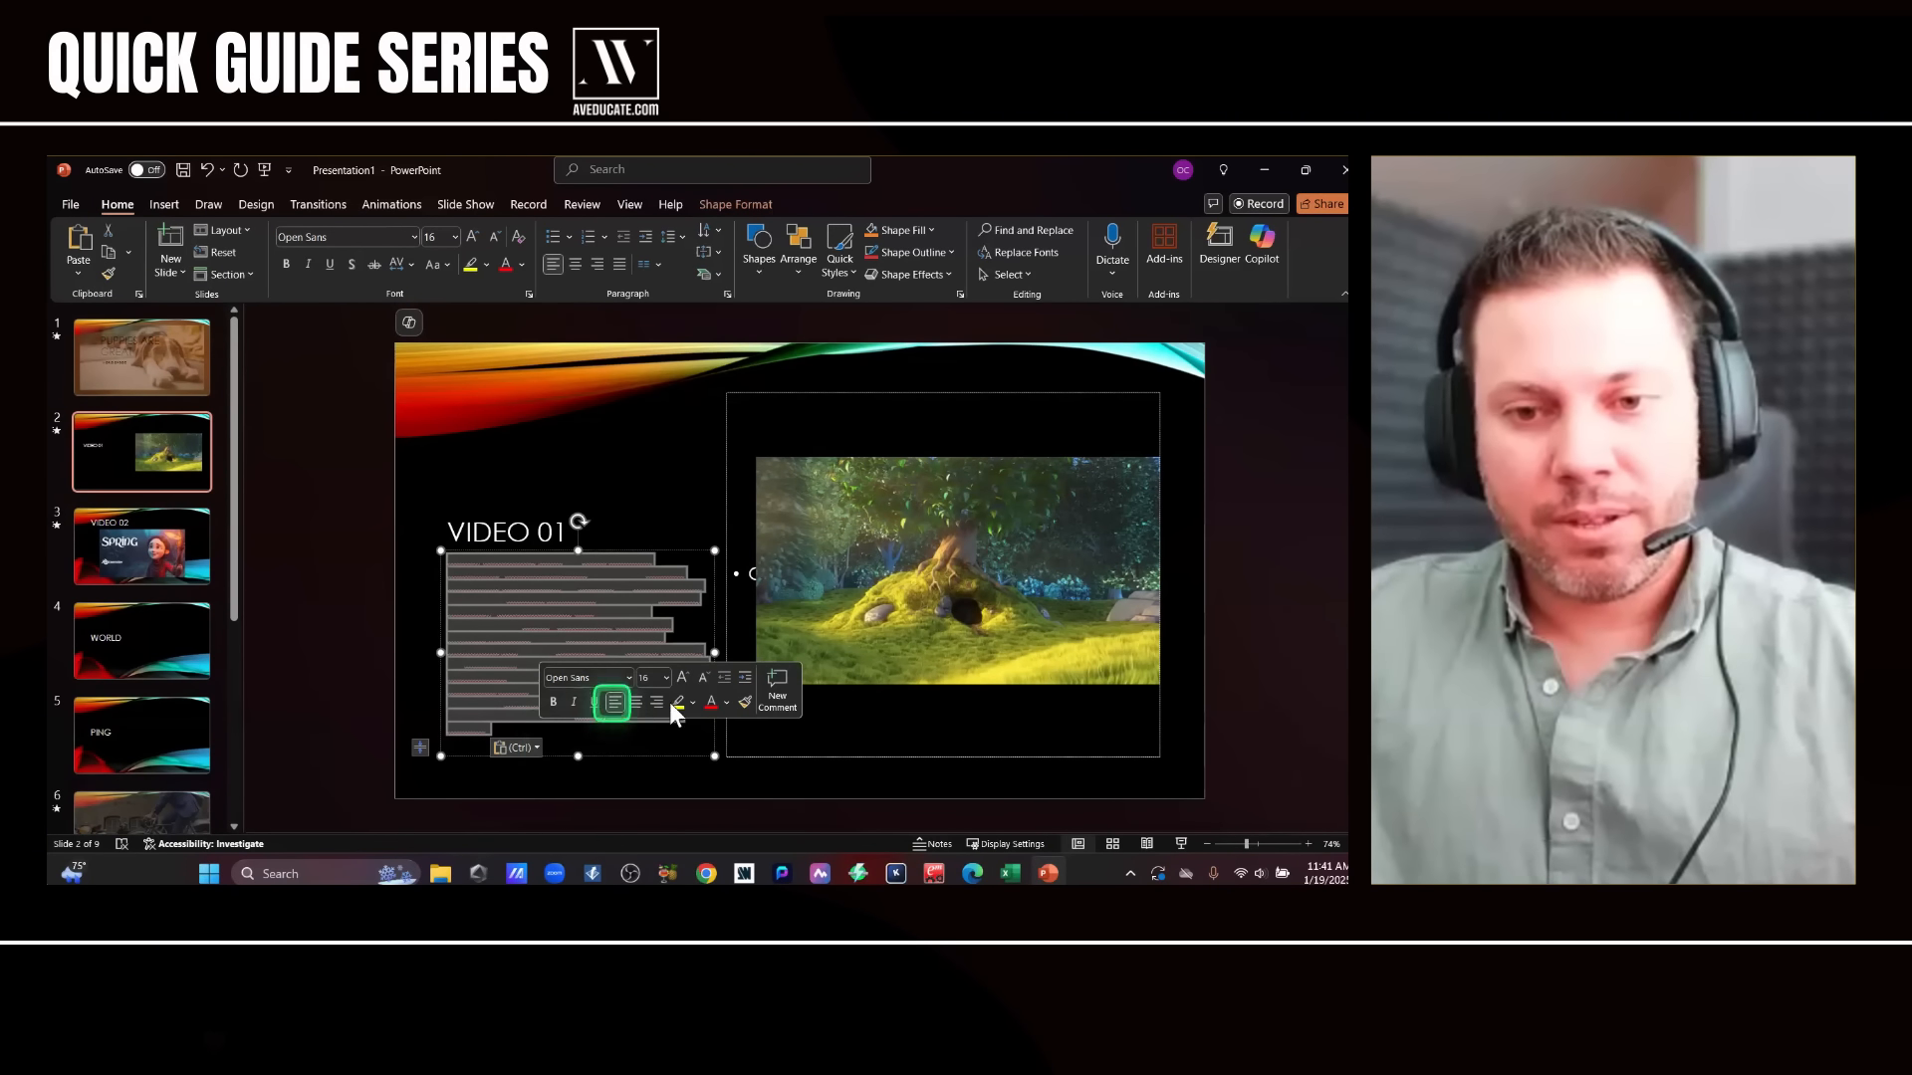
pyautogui.click(726, 703)
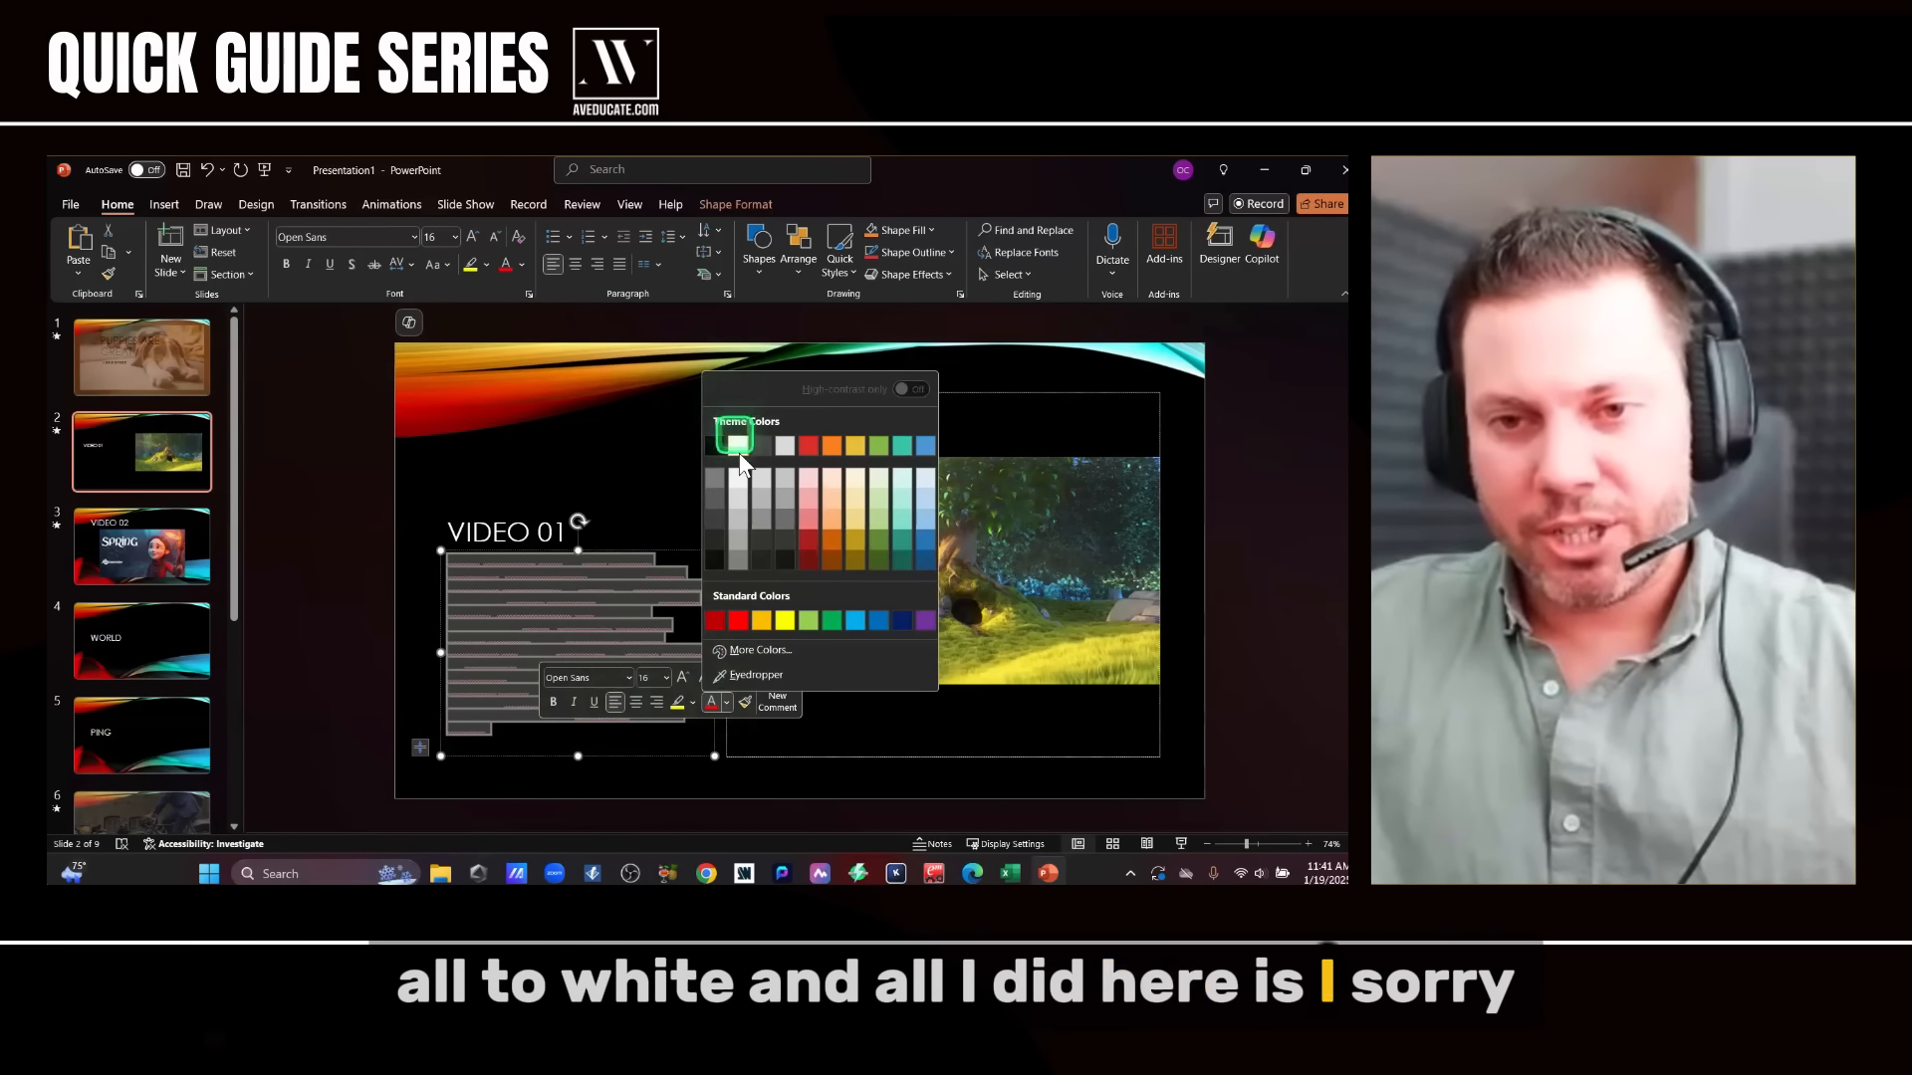
pyautogui.click(738, 452)
# - Change the font of the VIDEO 01 title to Impact
pyautogui.click(659, 489)
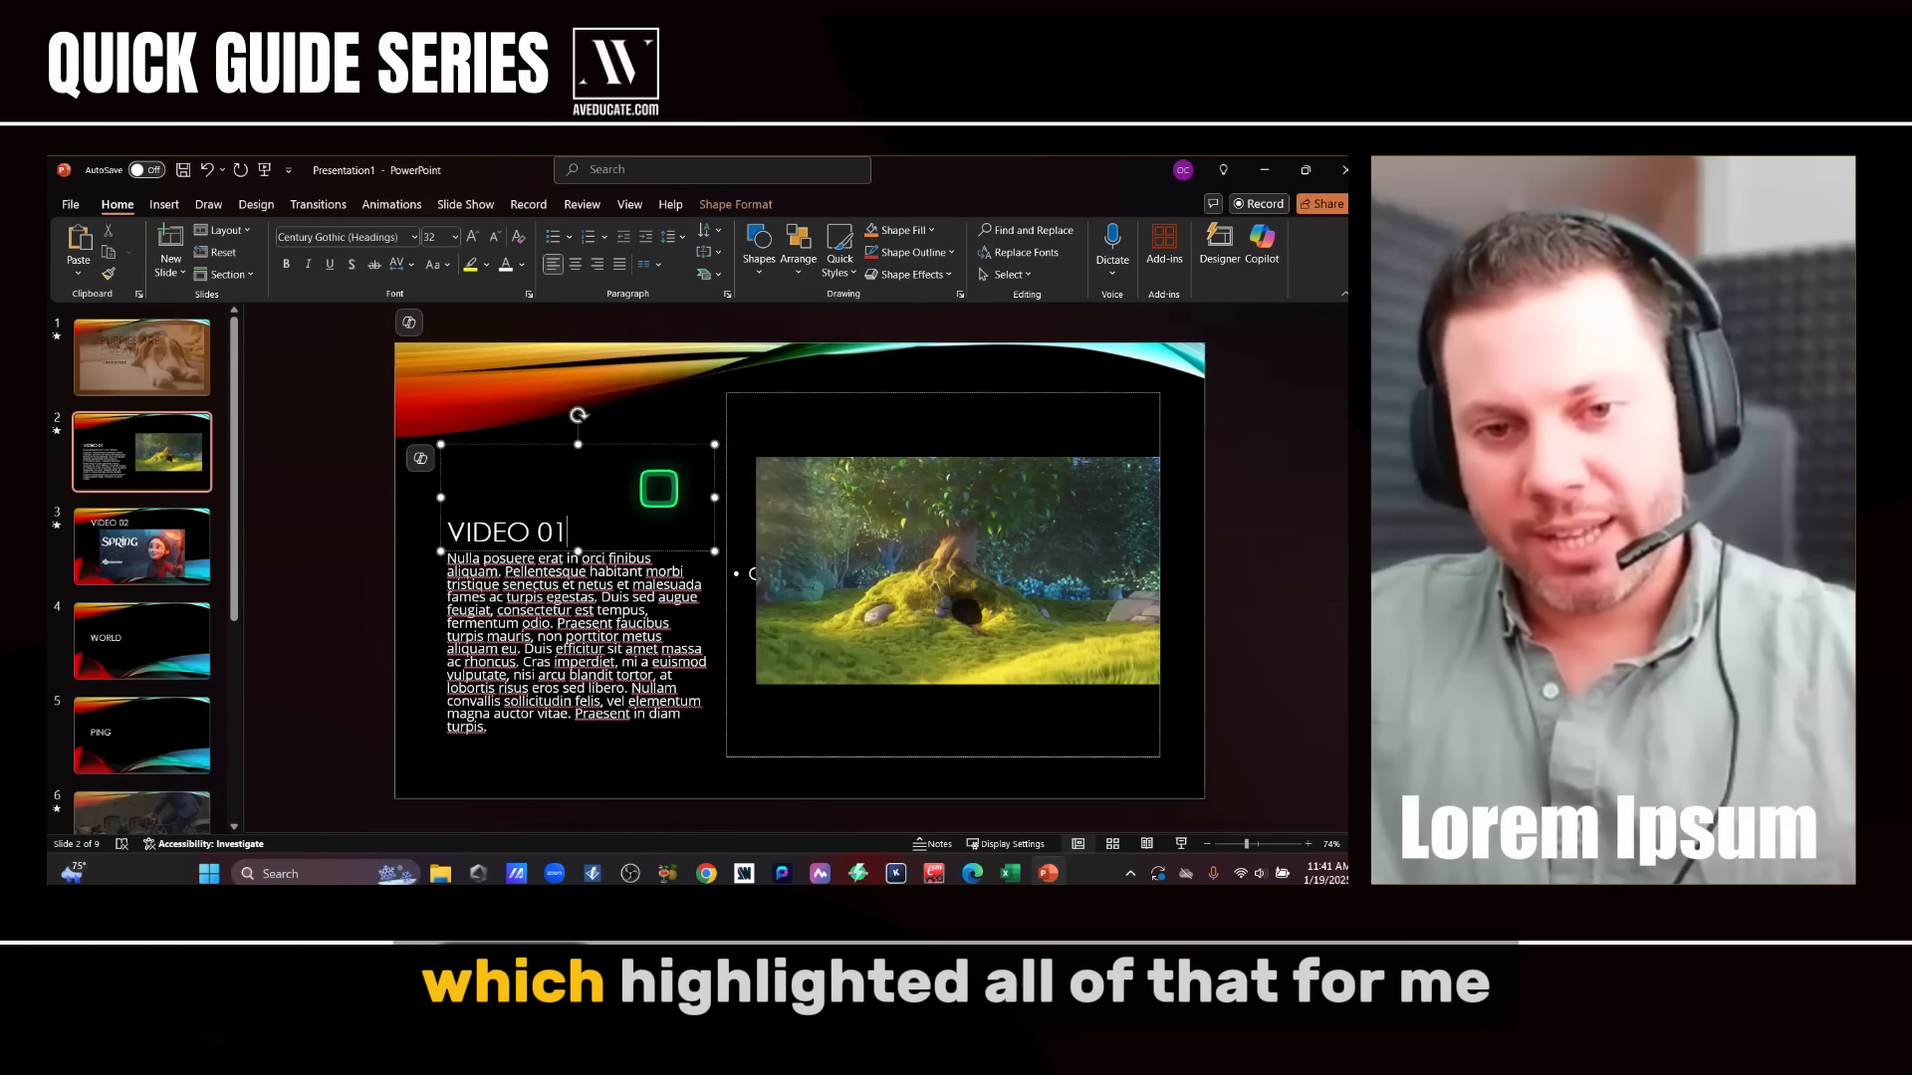
pyautogui.doubleClick(548, 535)
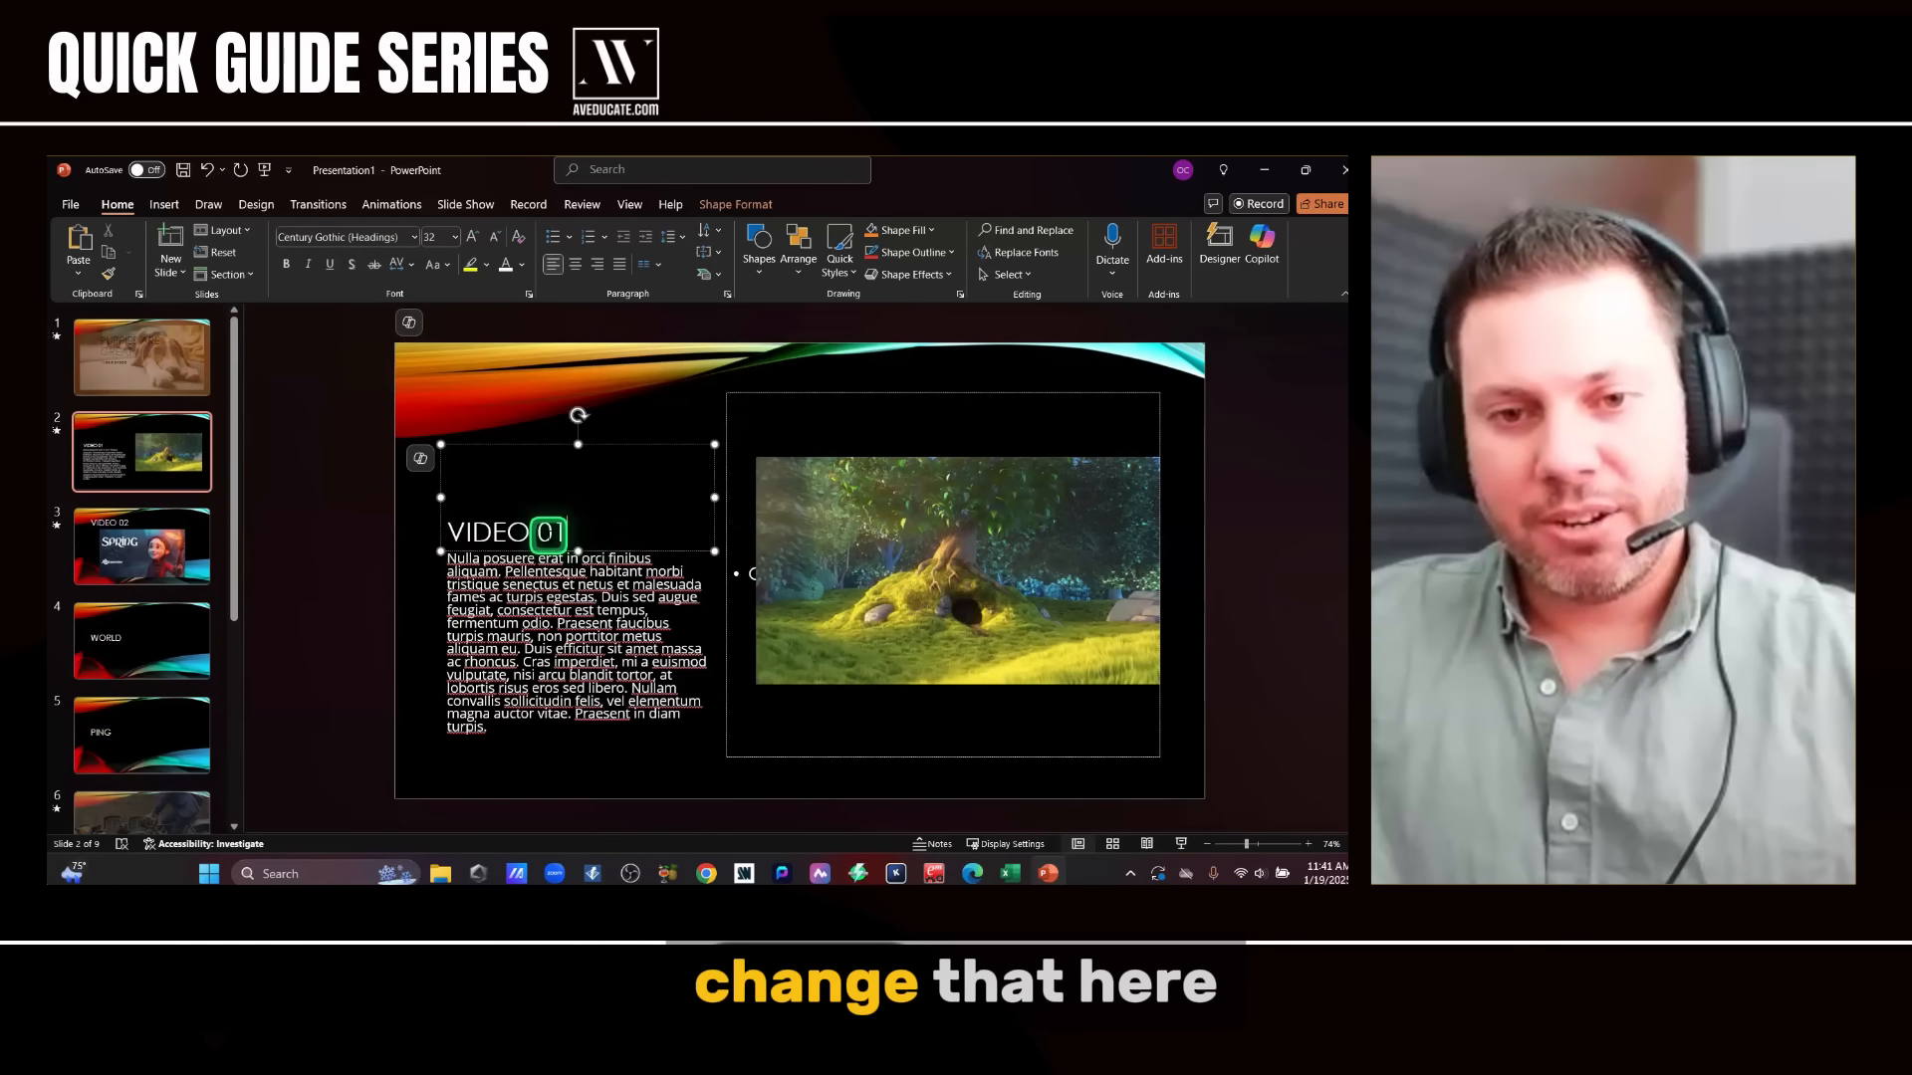
pyautogui.tripleClick(548, 535)
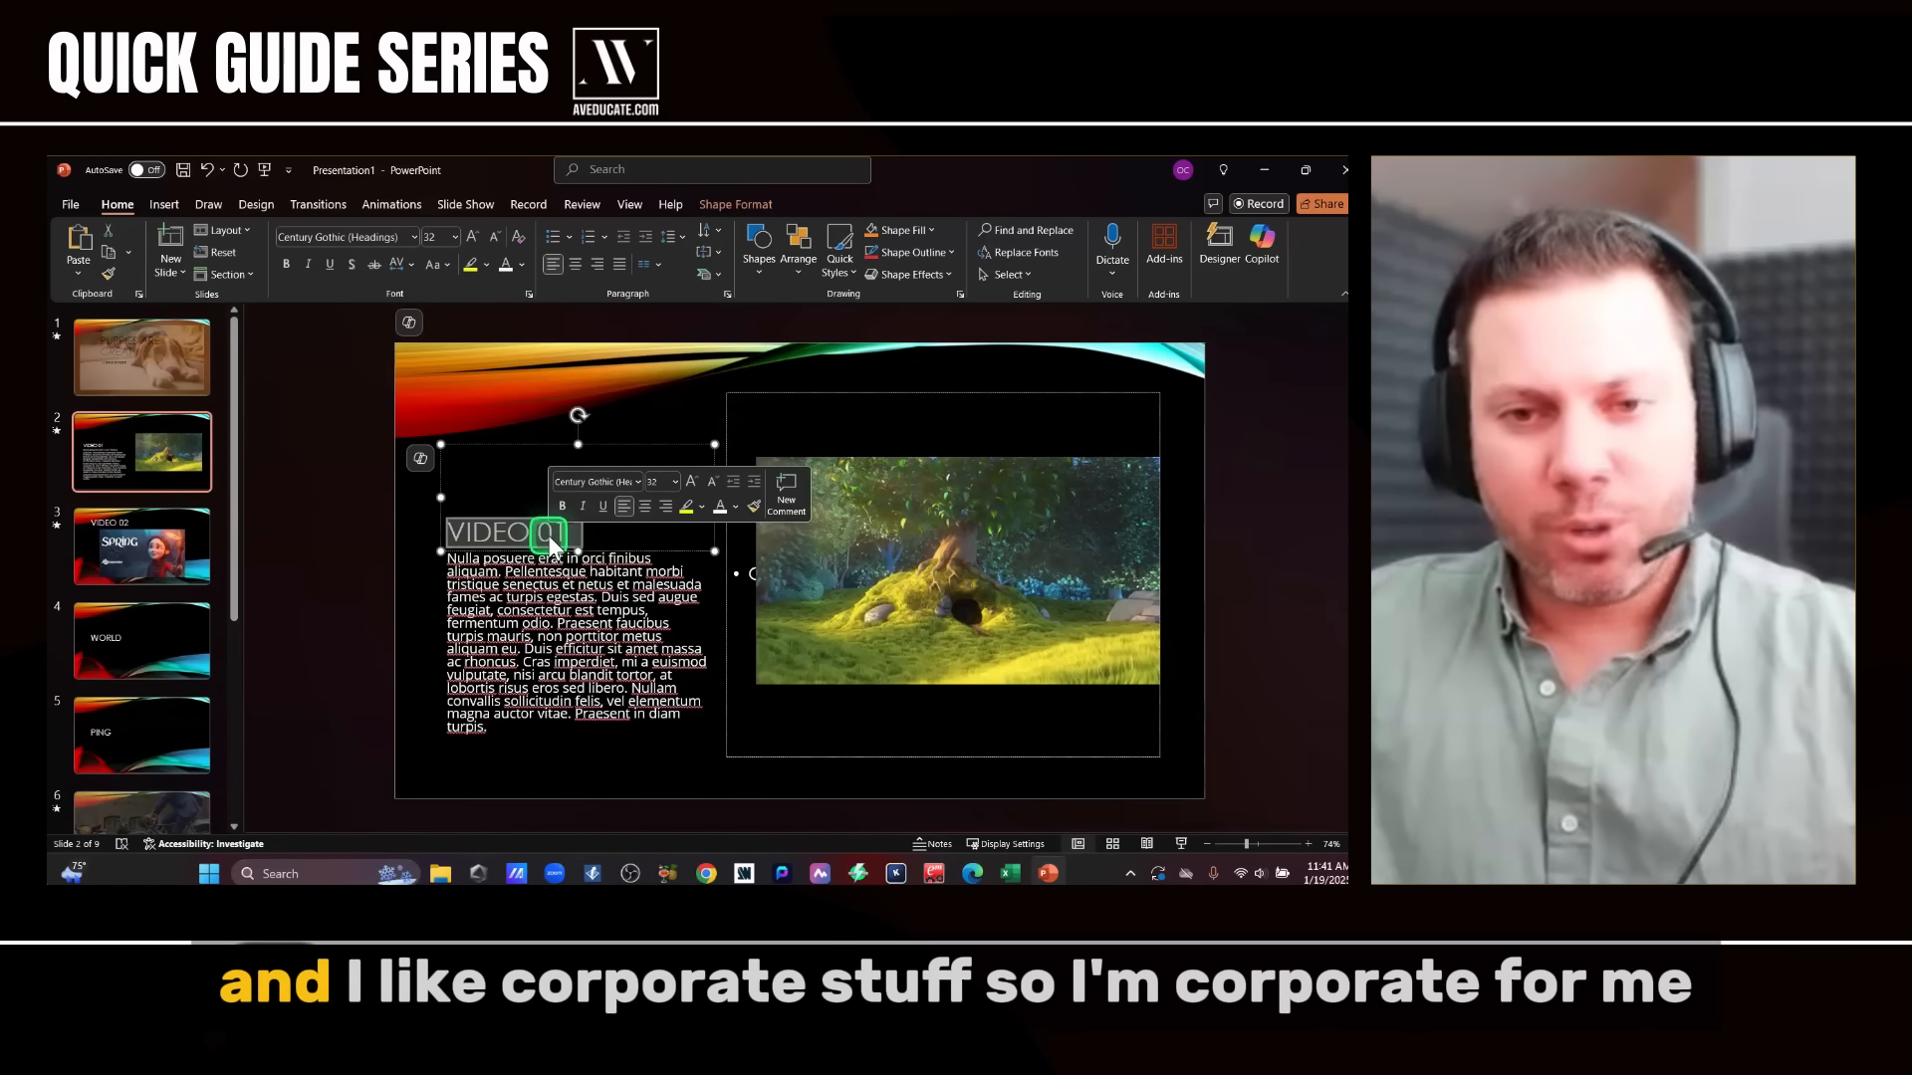
pyautogui.click(638, 482)
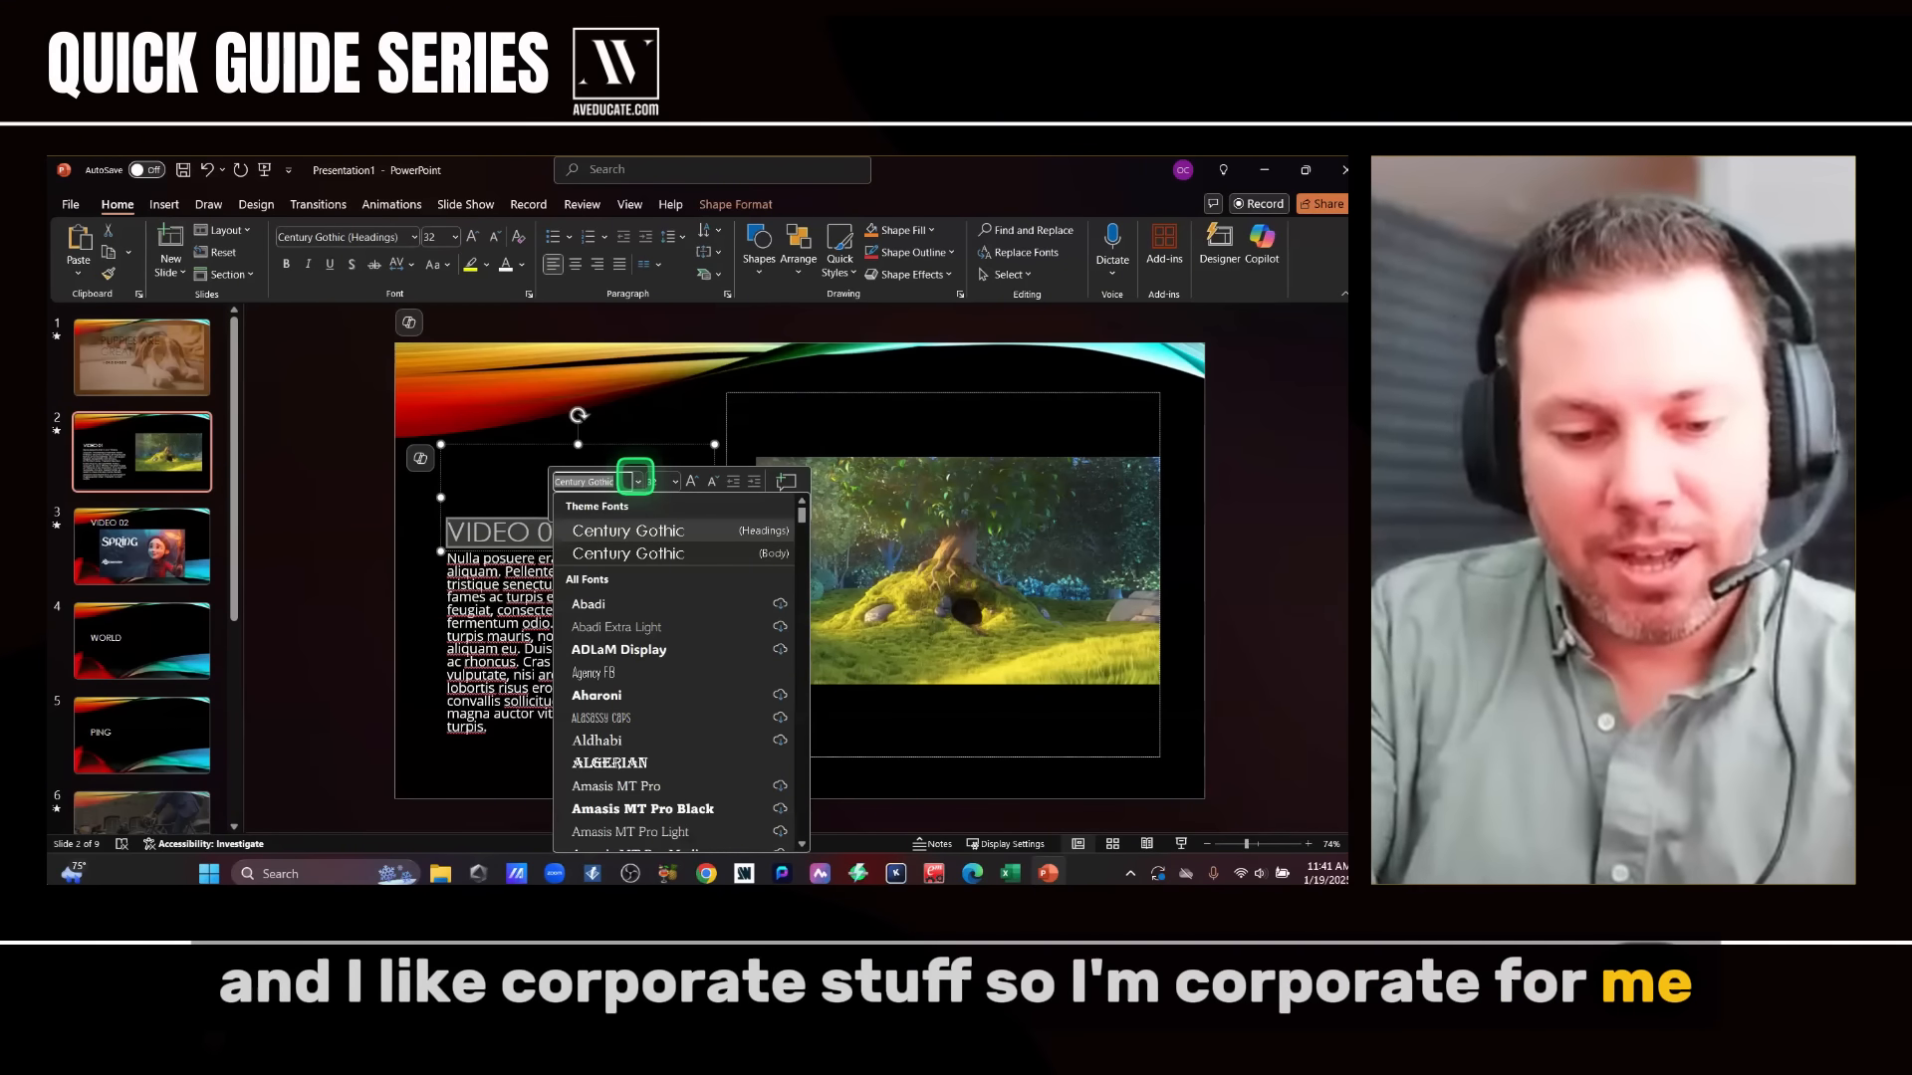
pyautogui.write('Imapc')
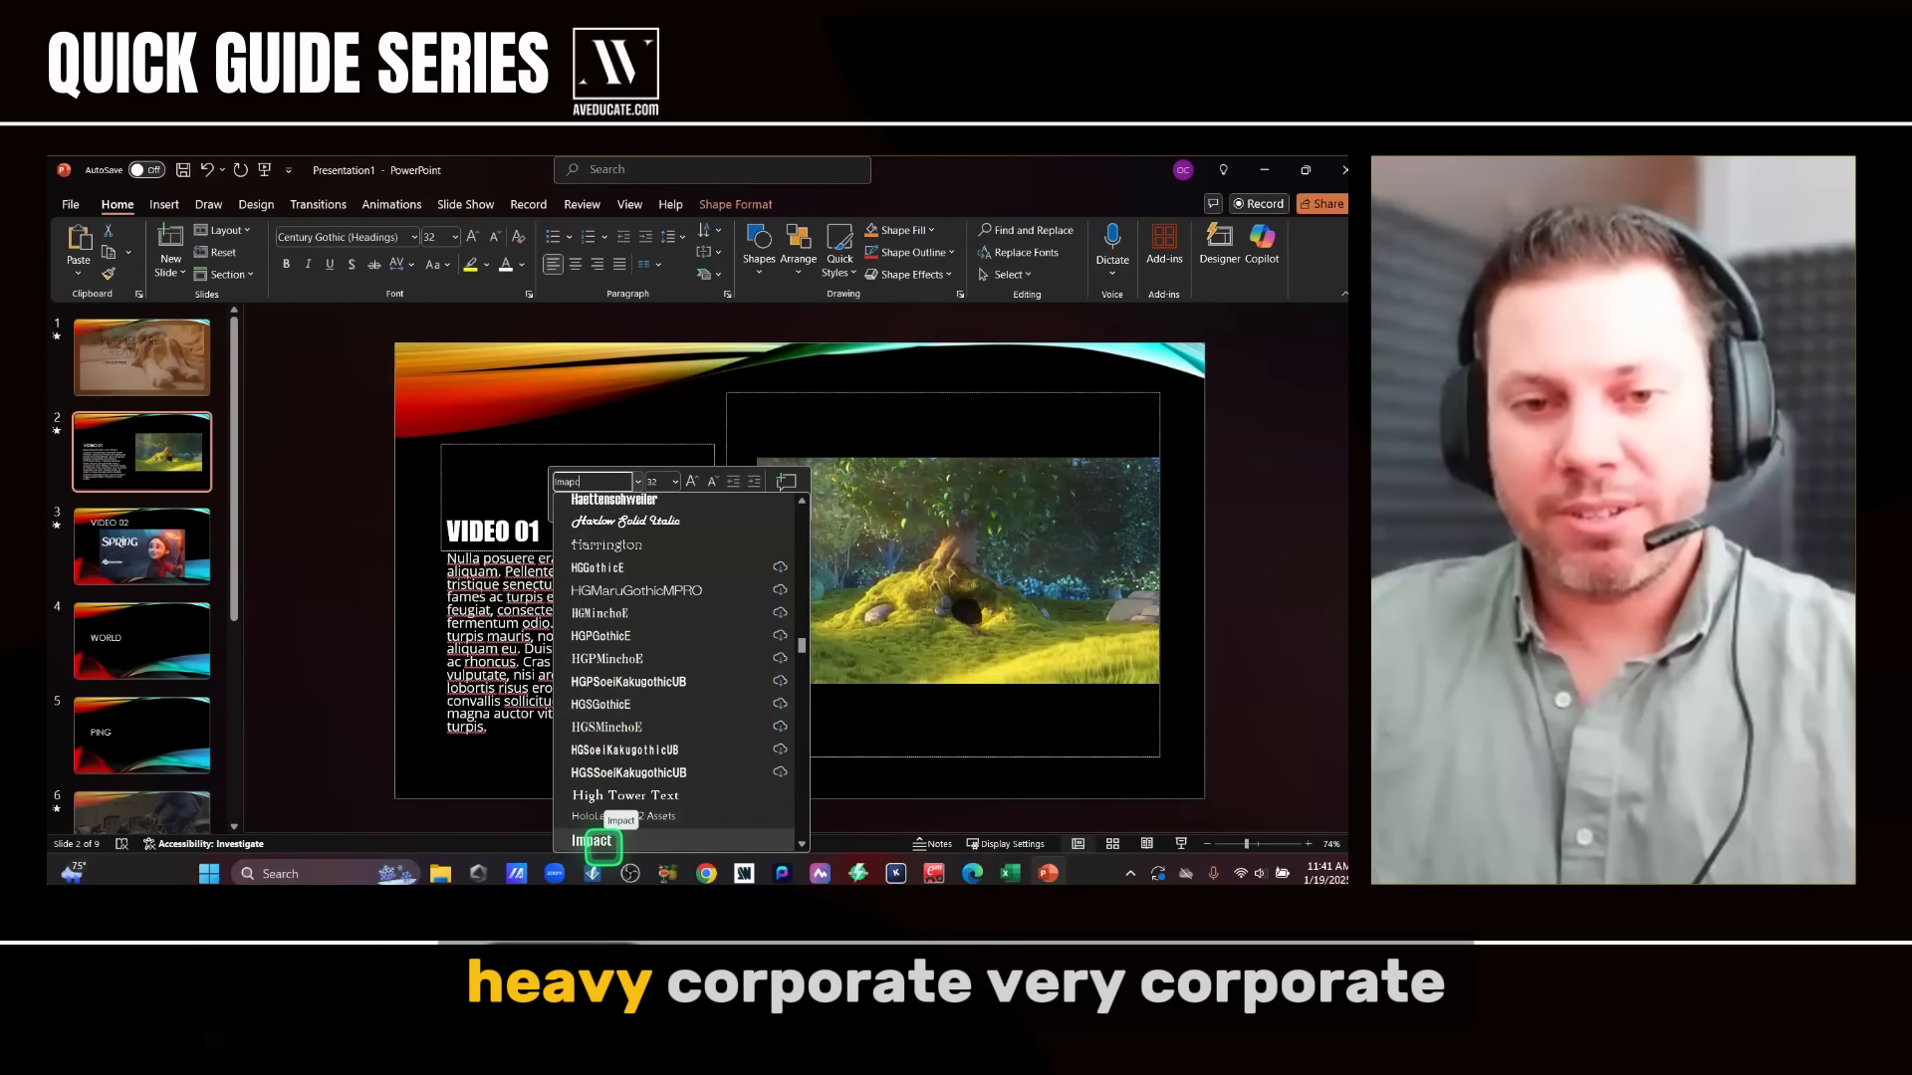
pyautogui.click(597, 841)
pyautogui.click(409, 677)
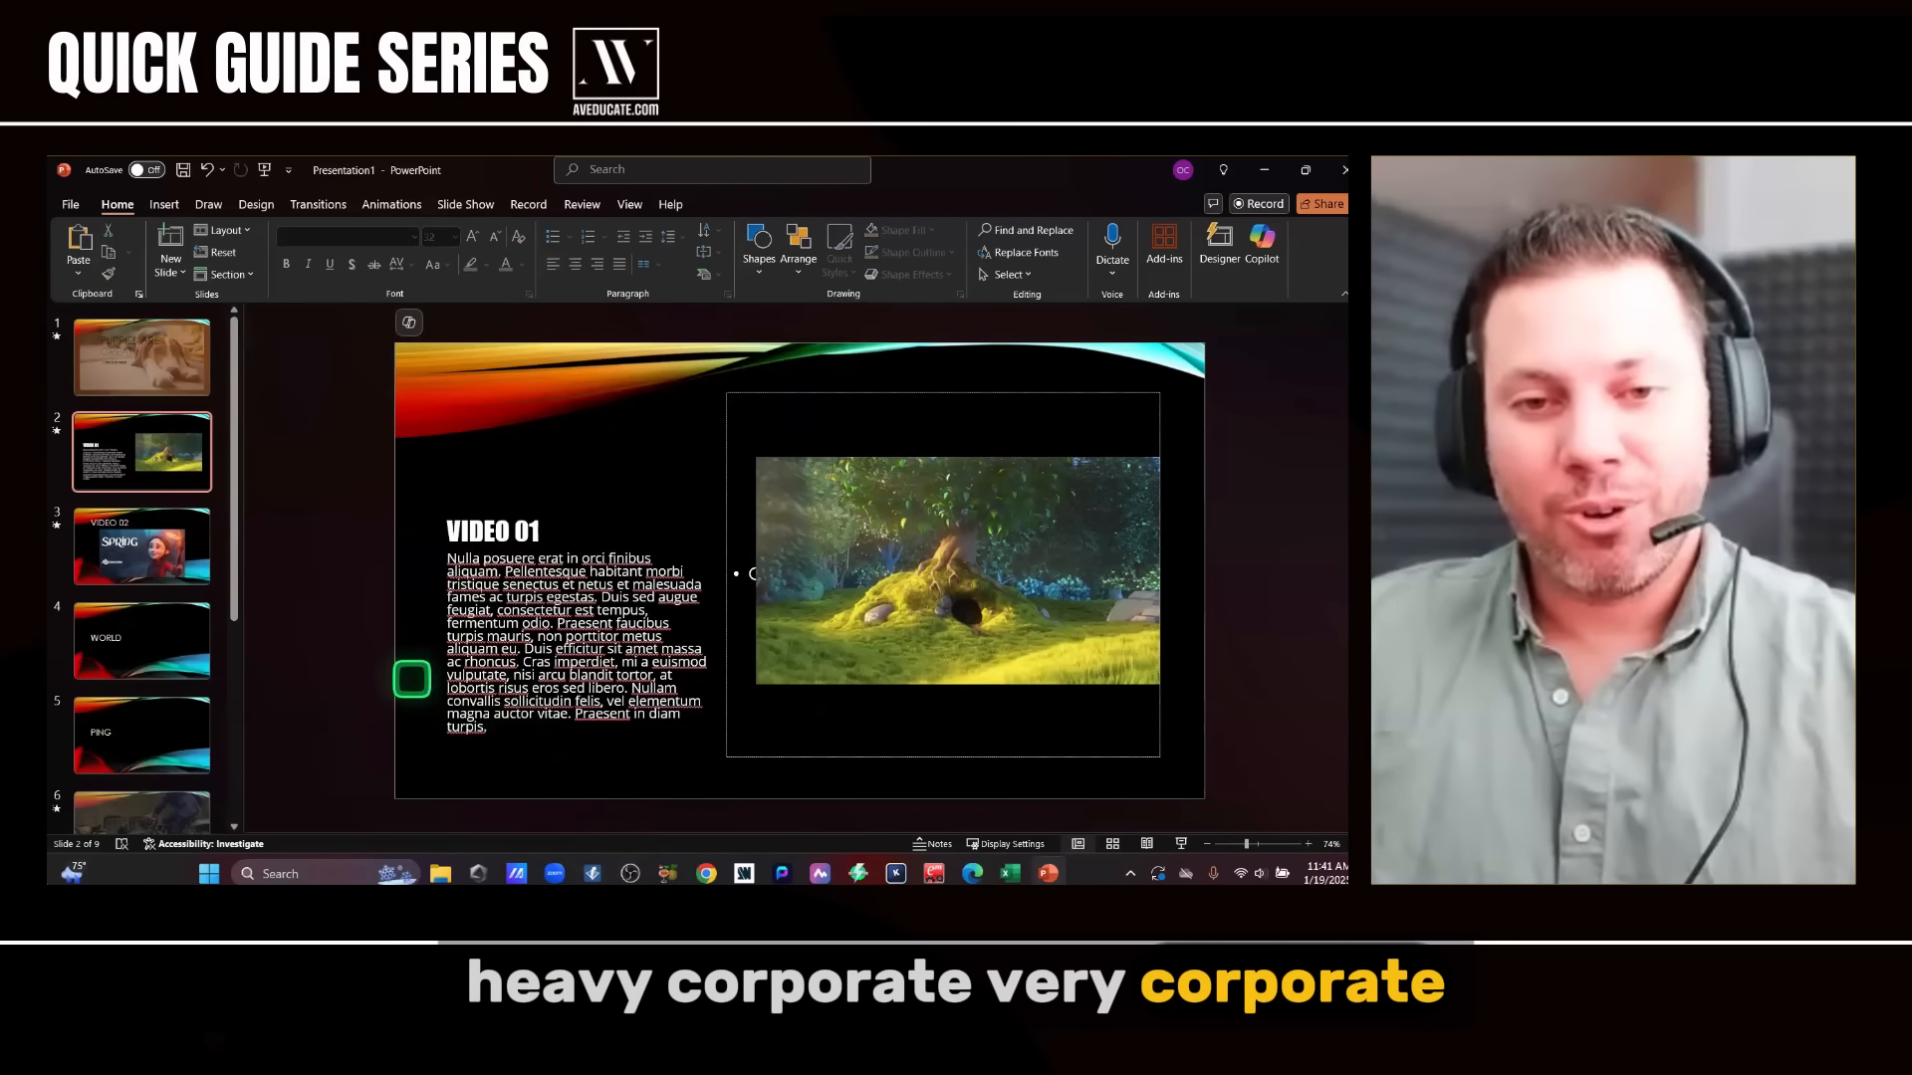
pyautogui.click(495, 529)
pyautogui.click(535, 565)
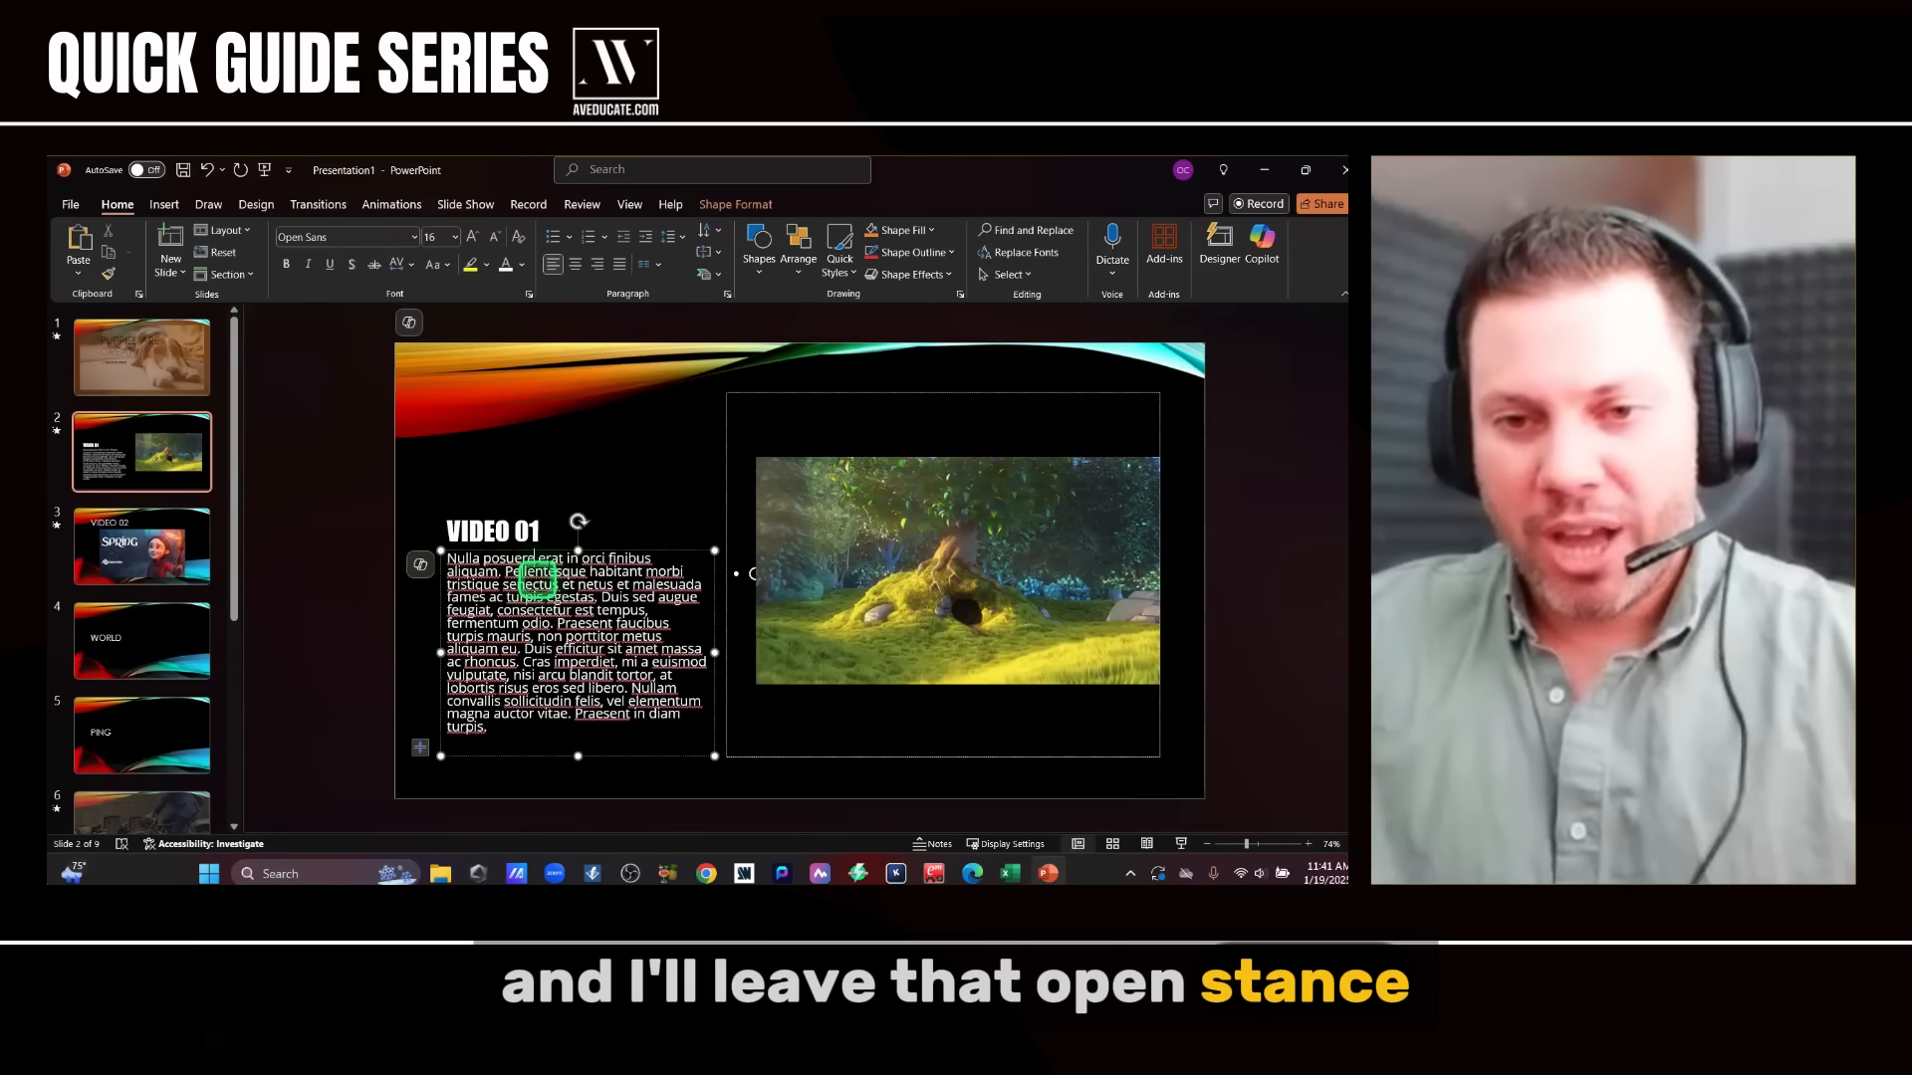
pyautogui.click(606, 457)
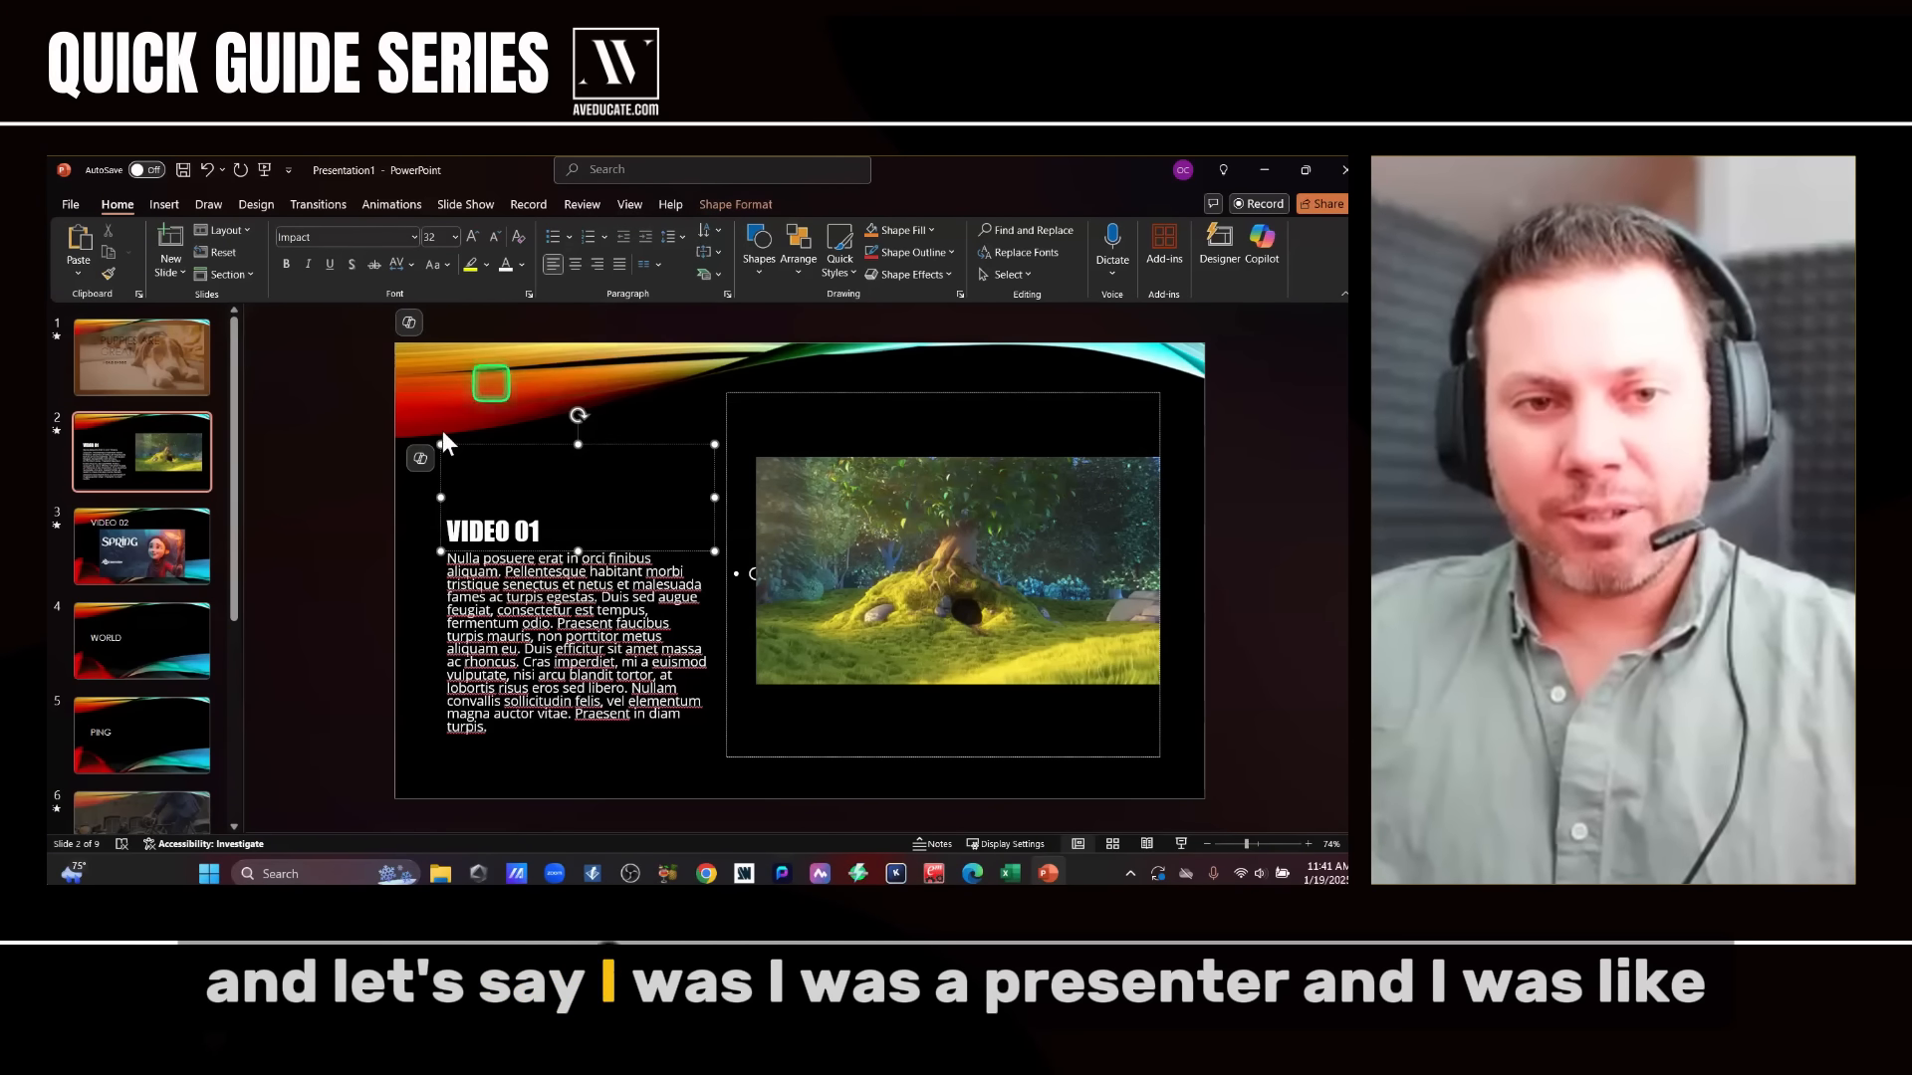
# - Check the clip's Loop until Stopped option, test slide 2 in the slide show, and end the show
pyautogui.click(846, 523)
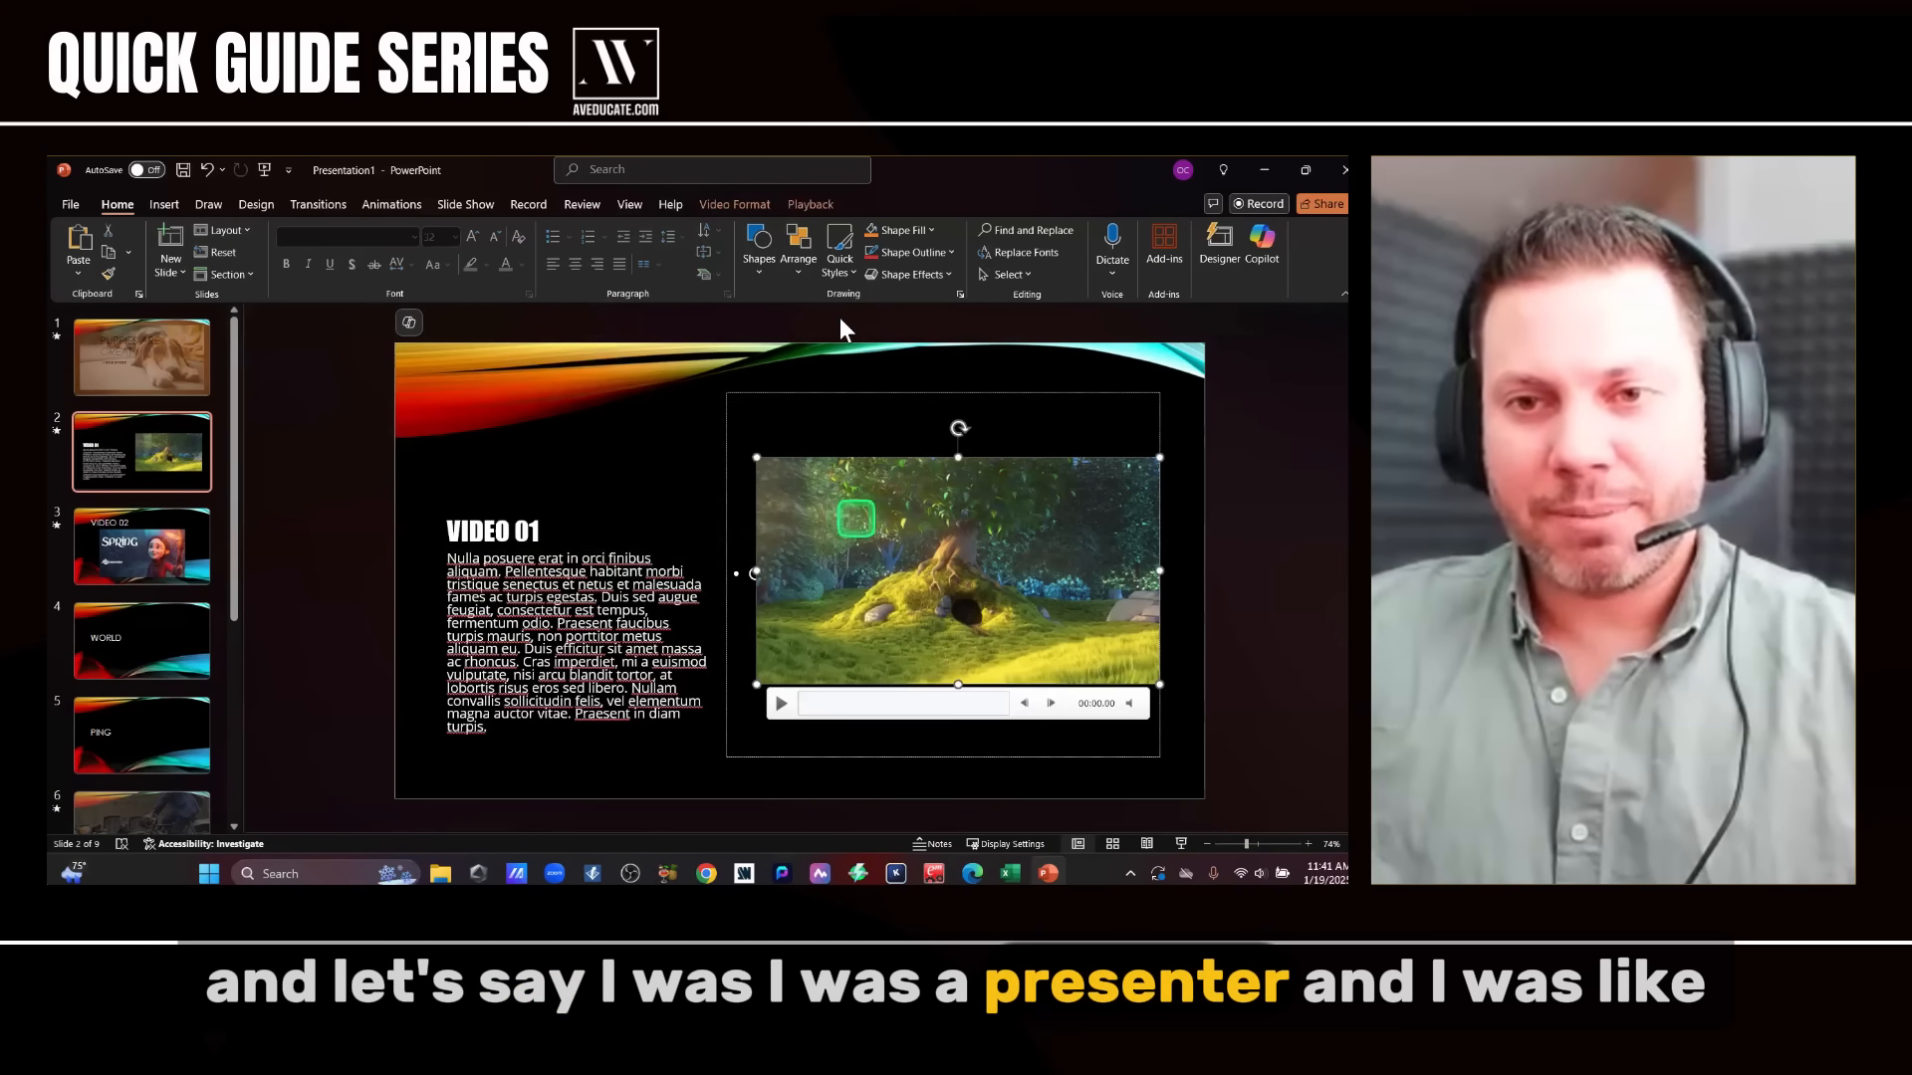
pyautogui.click(811, 204)
pyautogui.click(651, 241)
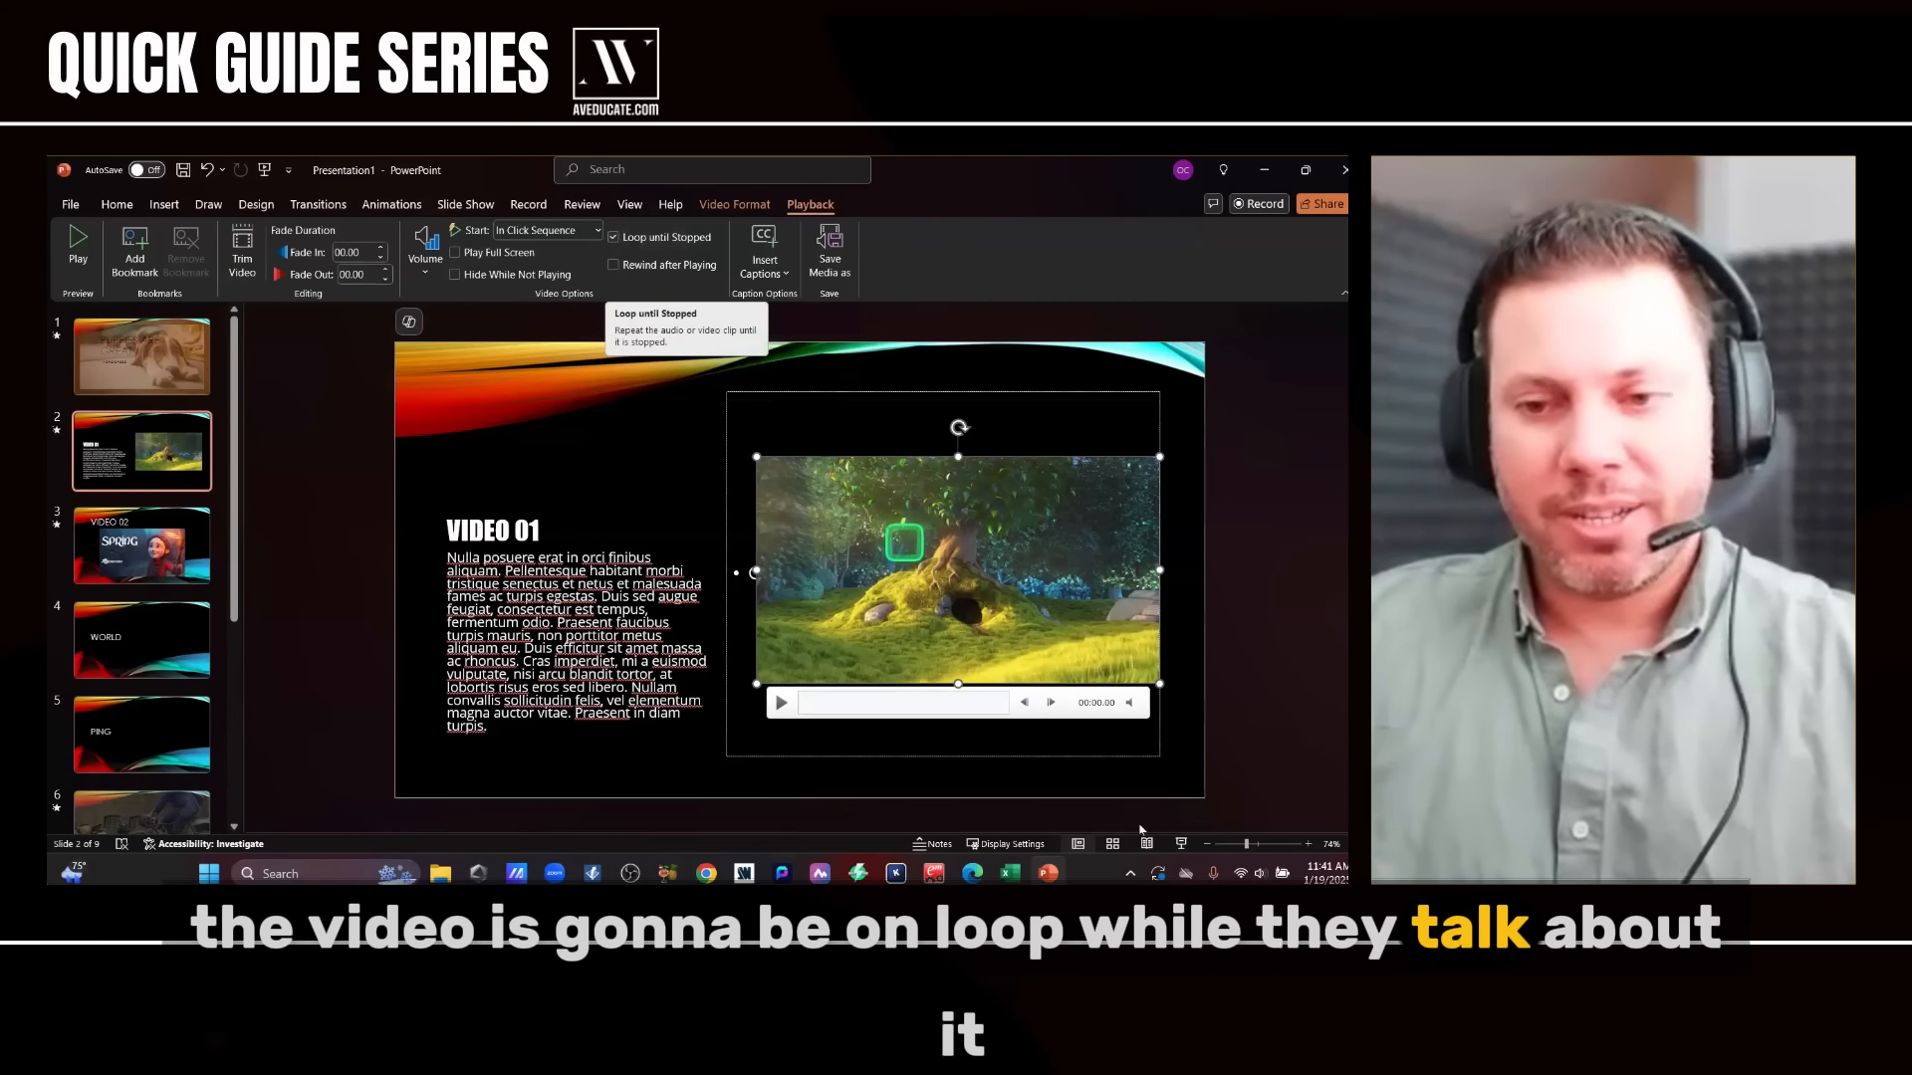
pyautogui.click(163, 430)
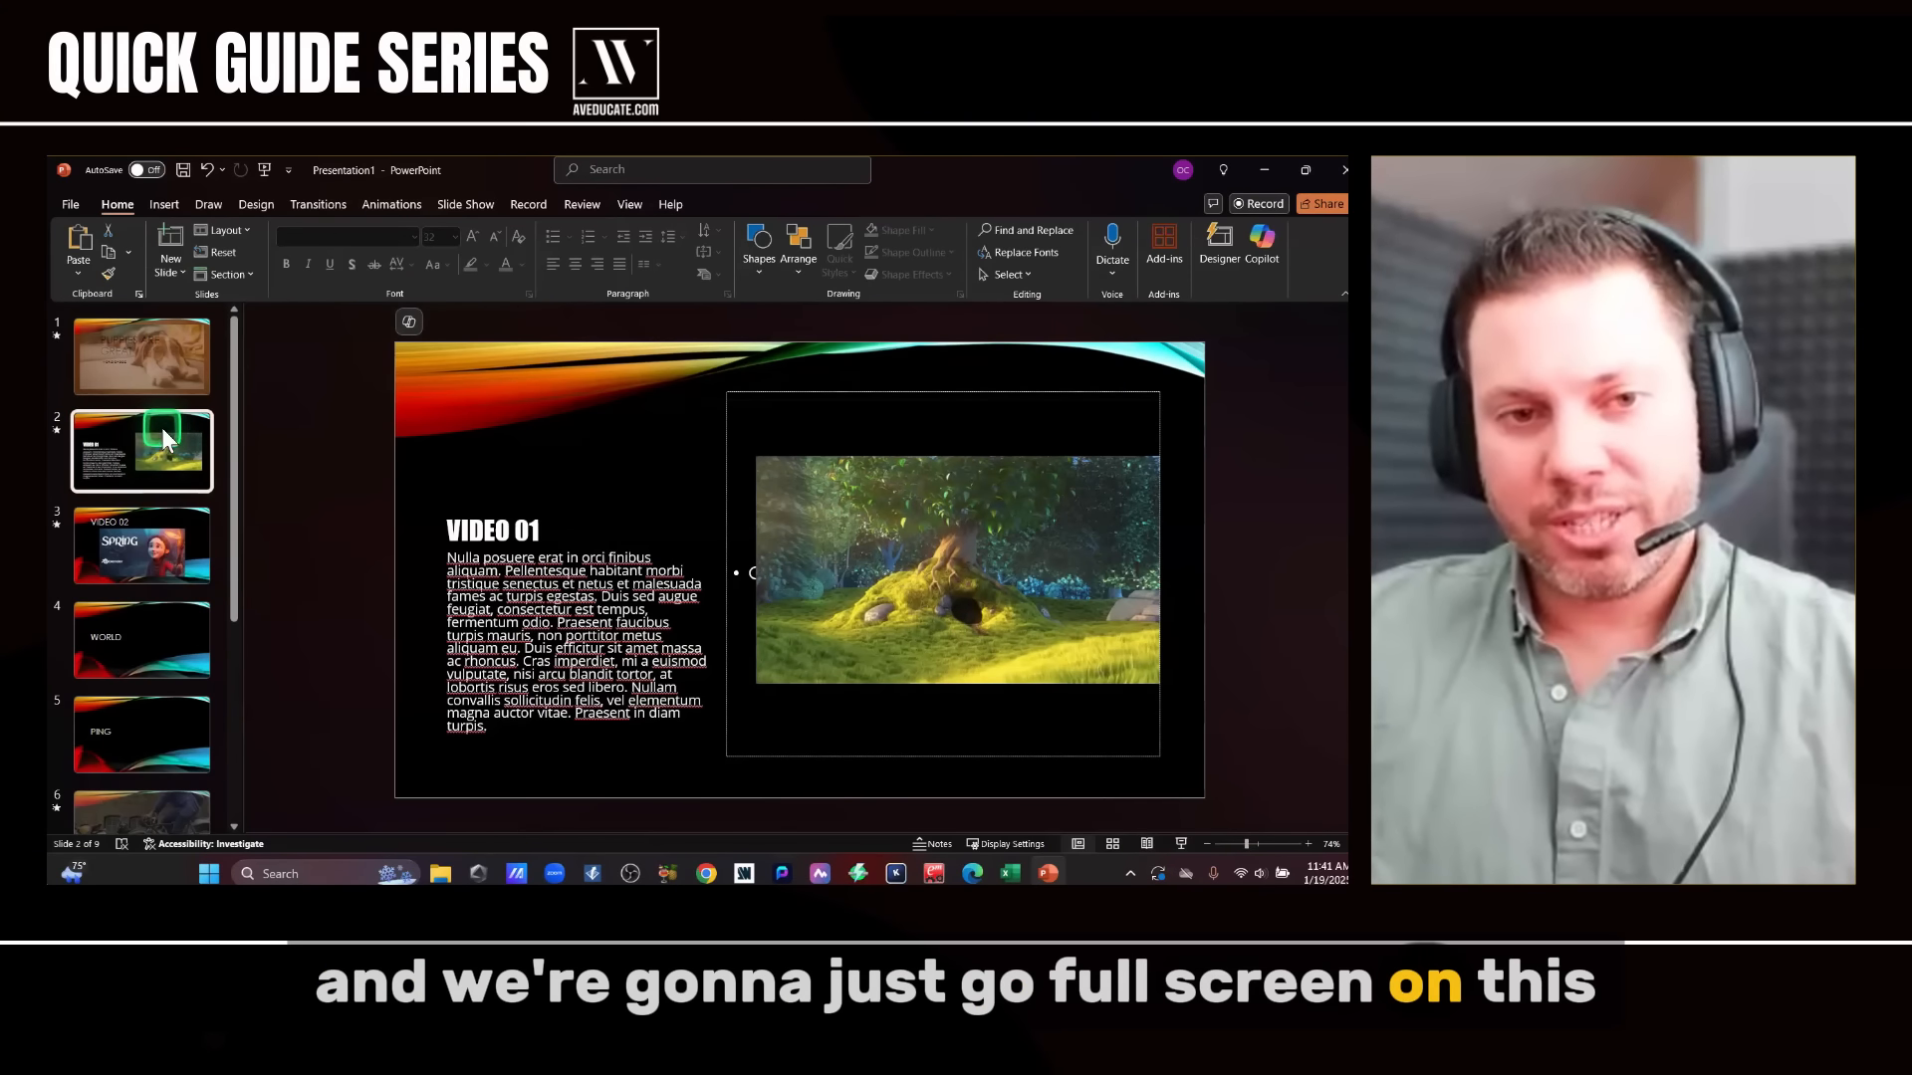
pyautogui.click(1181, 844)
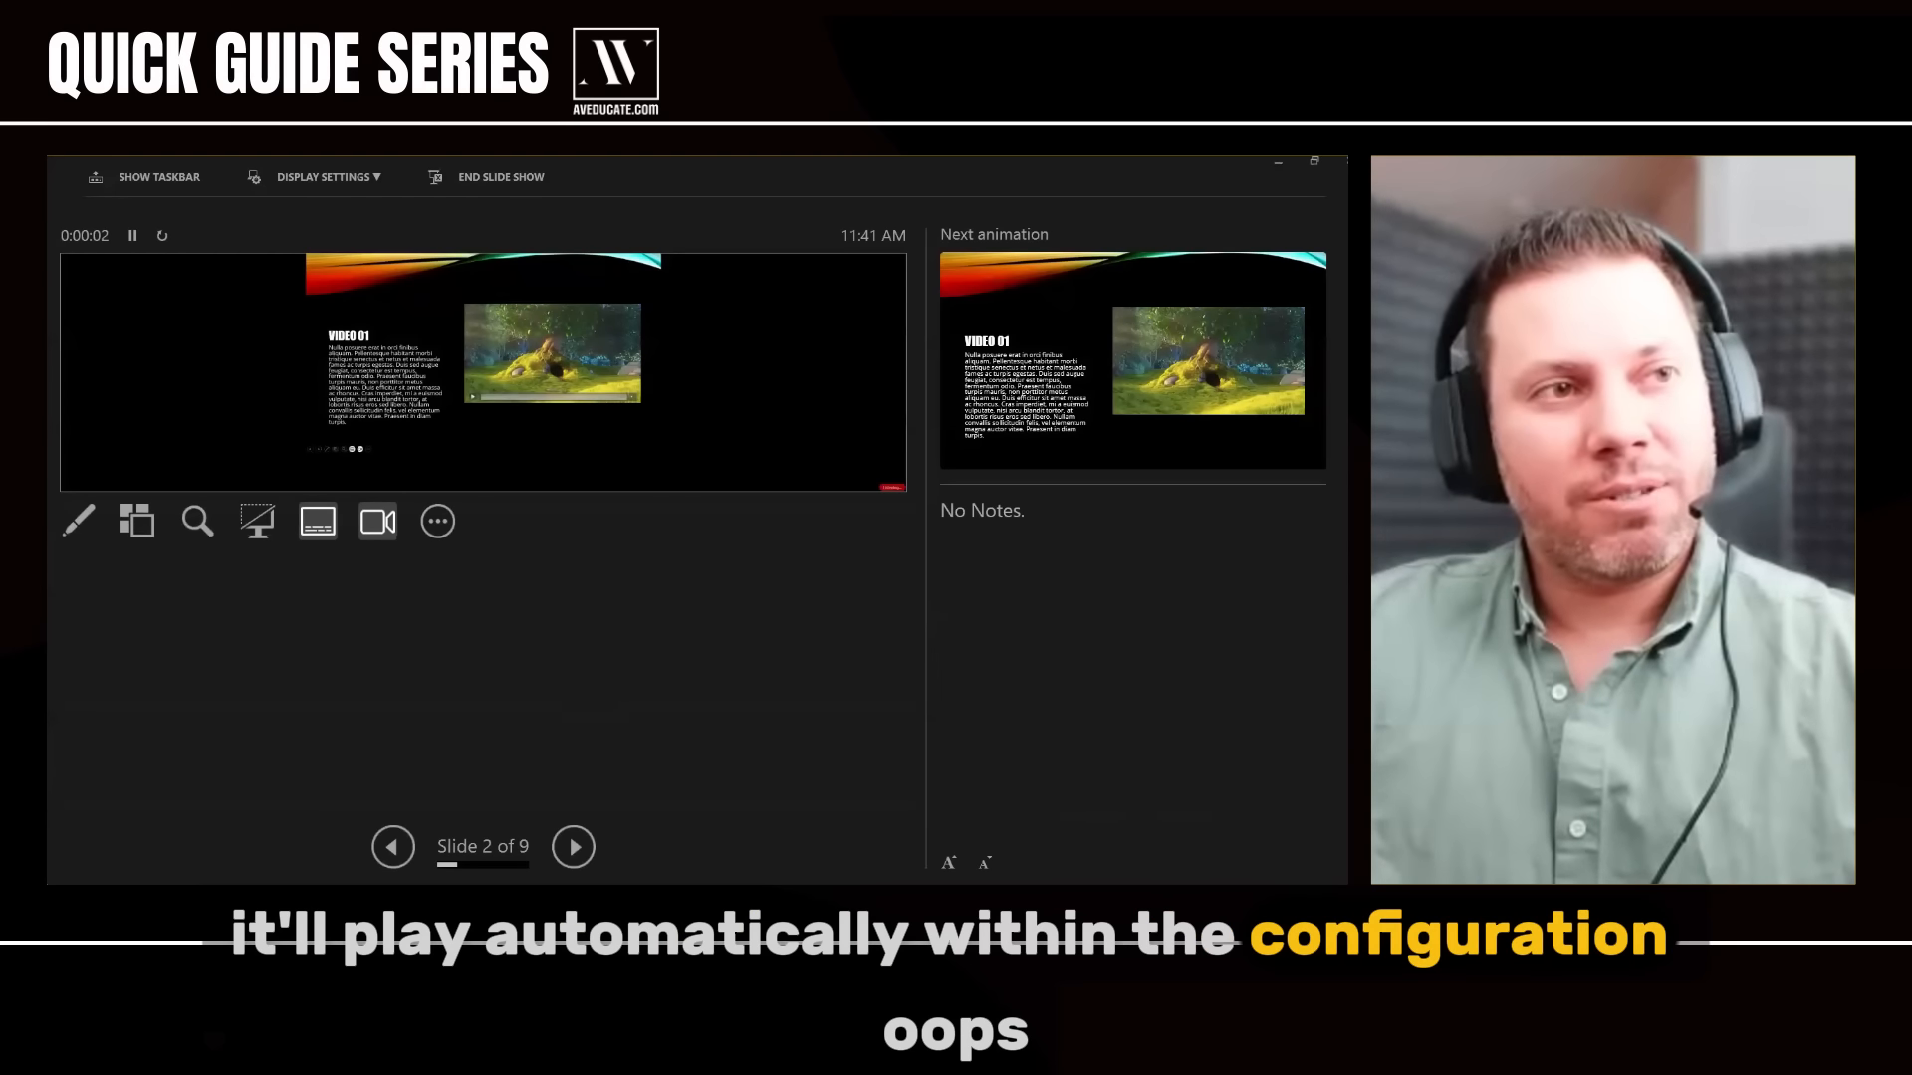
pyautogui.press('Escape')
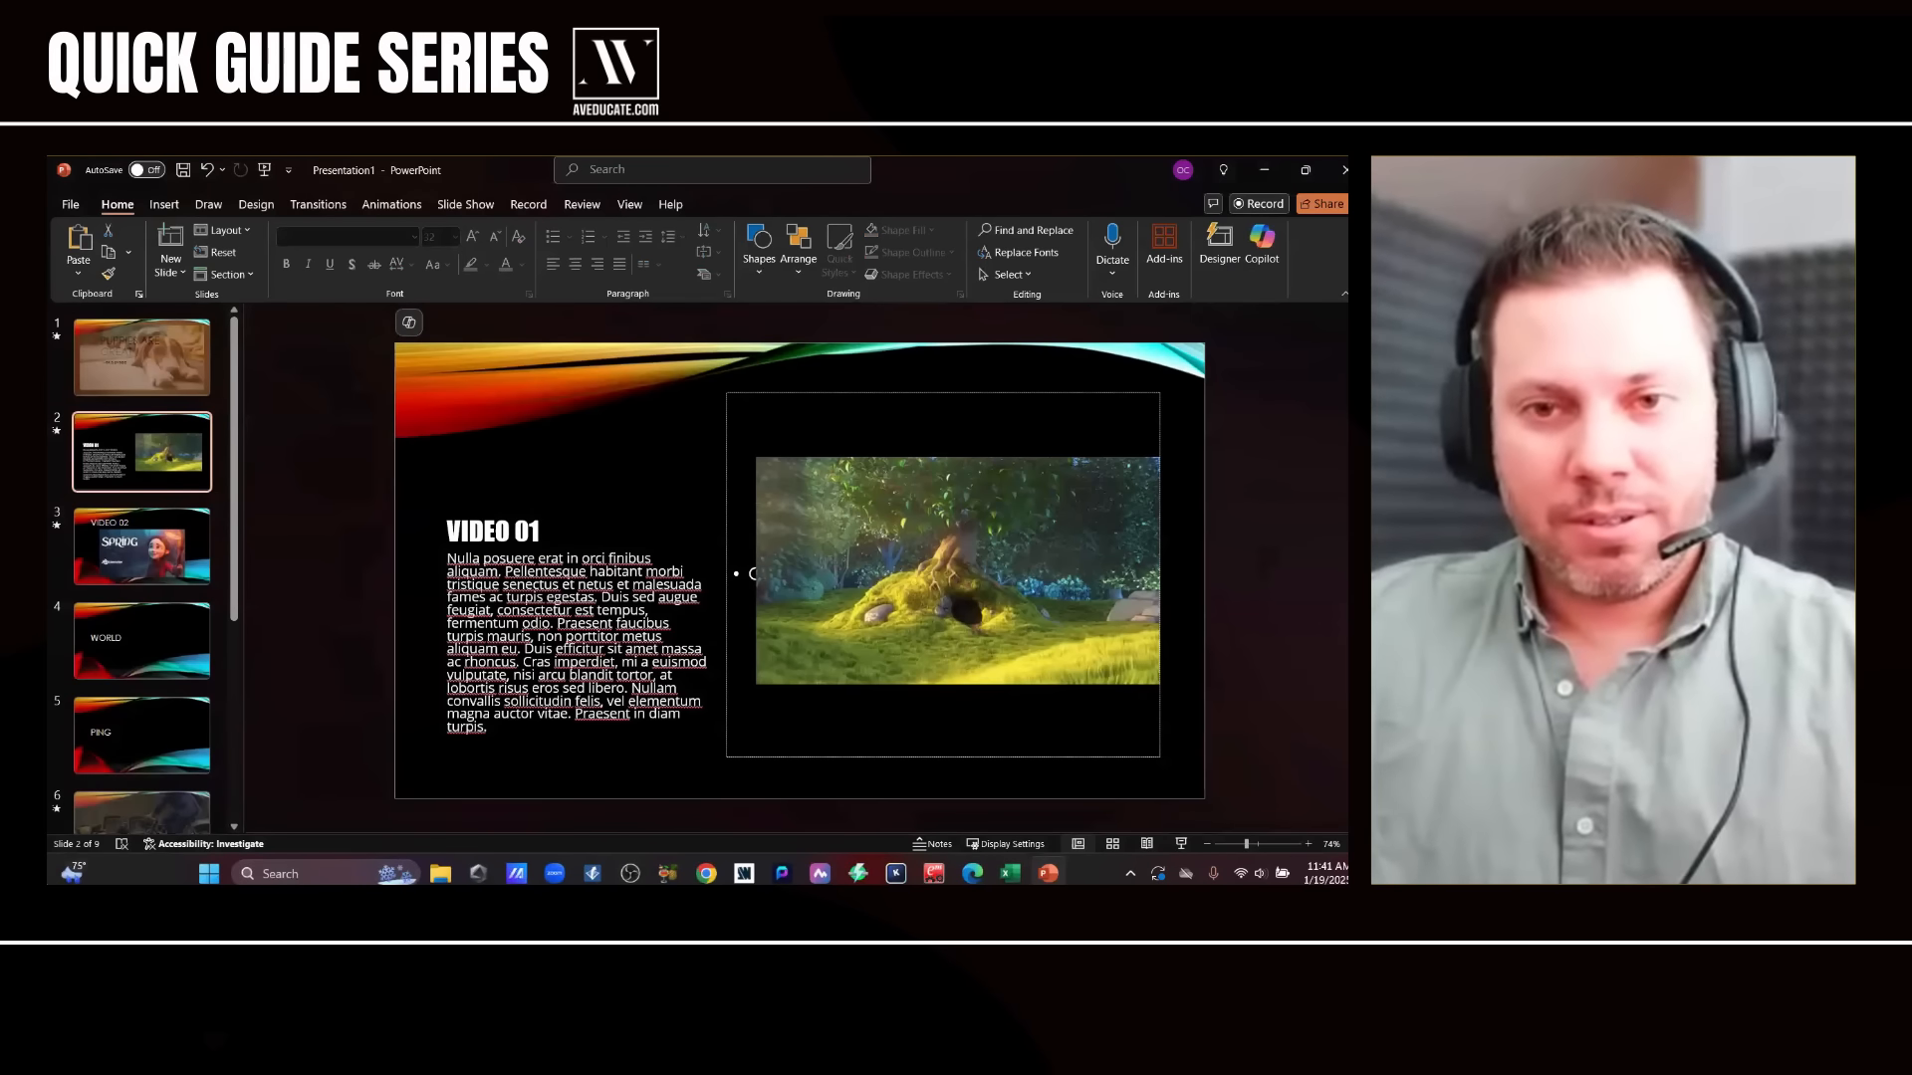
# - Set the VIDEO 01 clip to start automatically, preview slide 2 in the slide show, and advance to slide 3
pyautogui.click(997, 494)
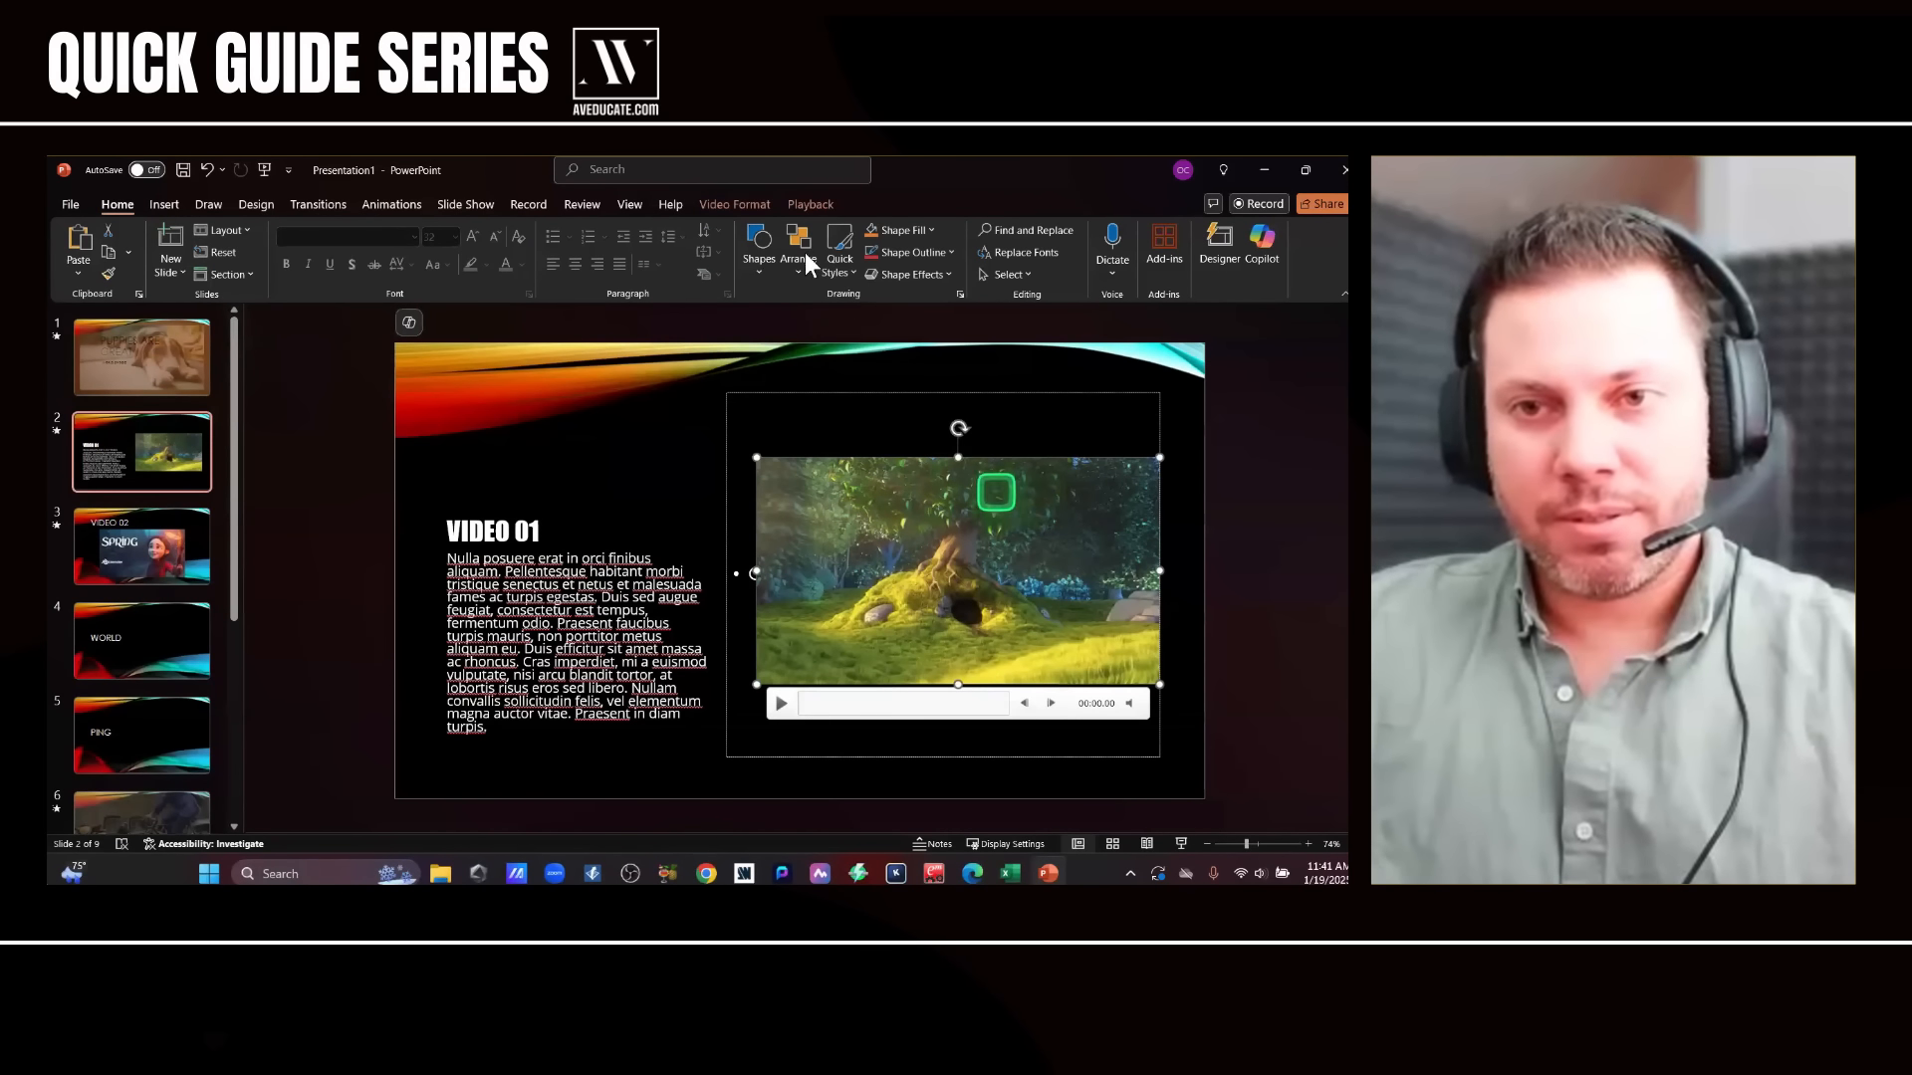
pyautogui.click(792, 206)
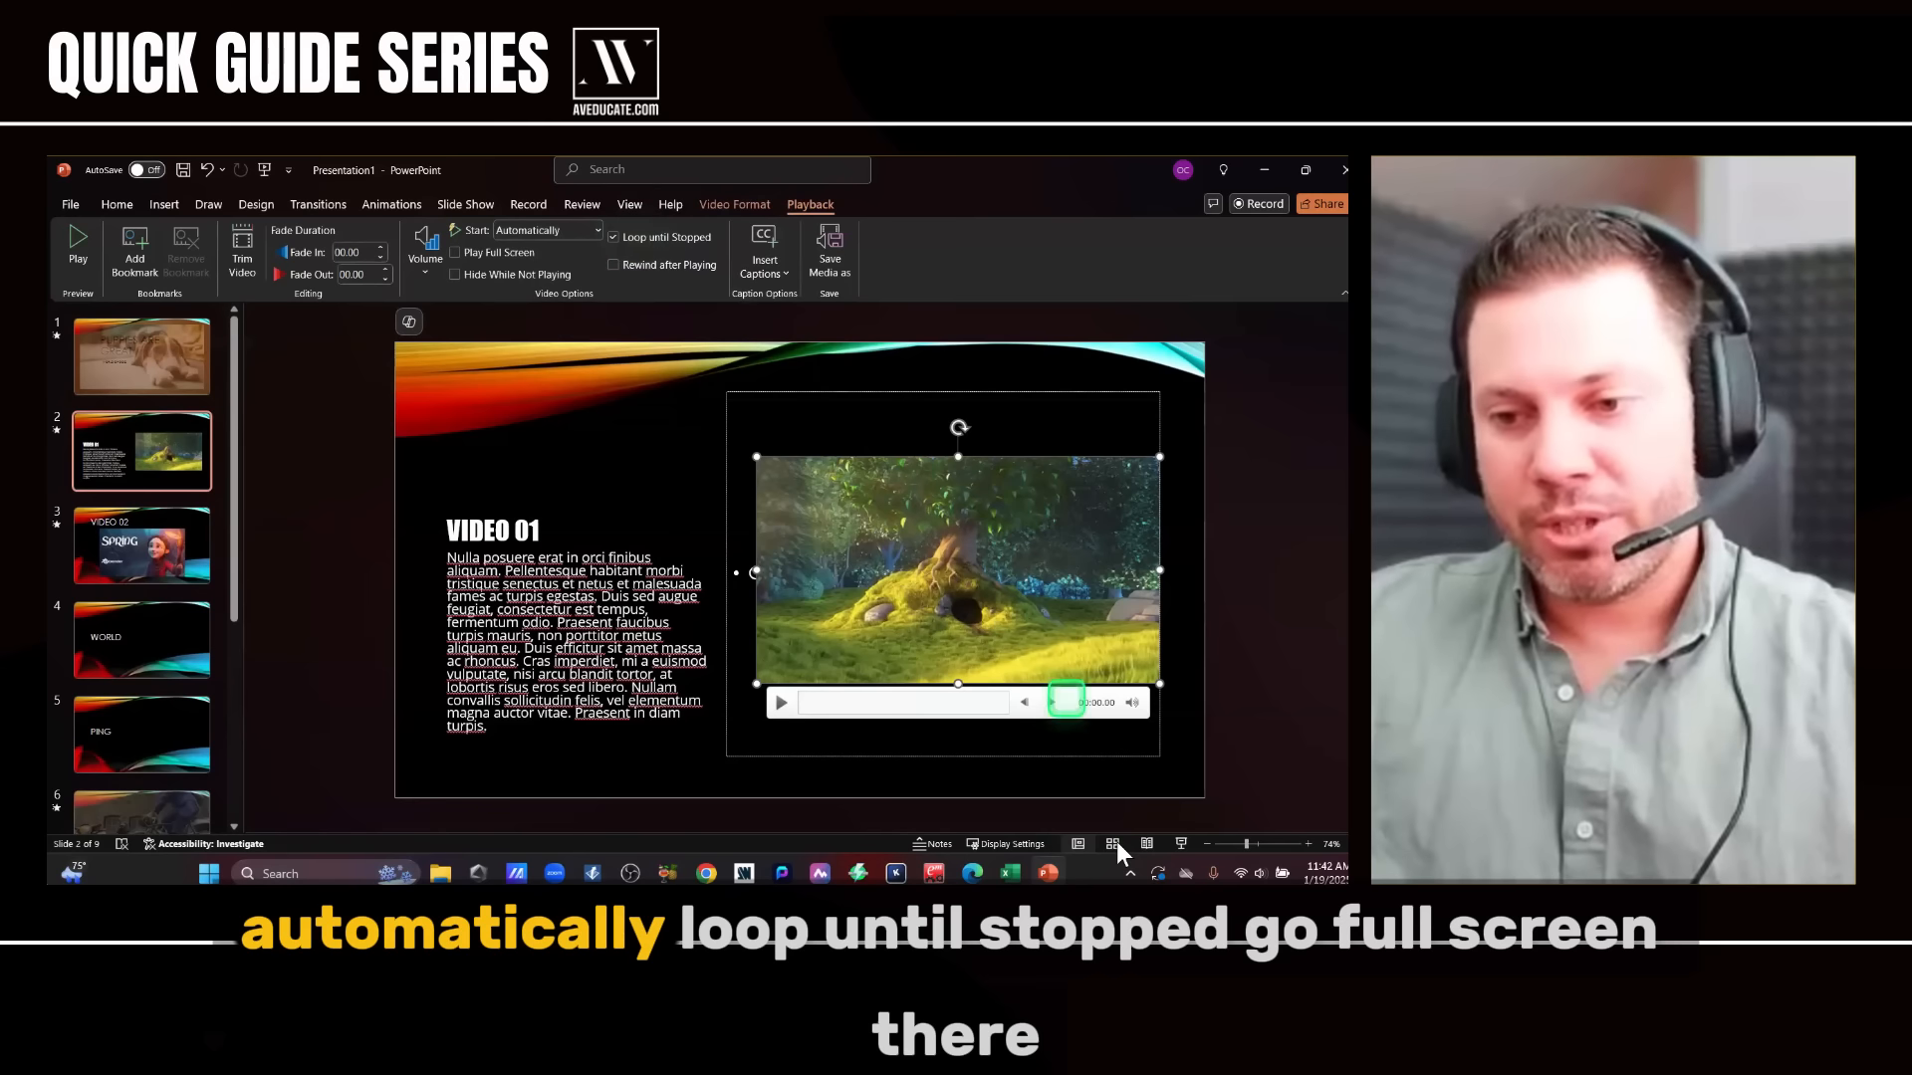
pyautogui.click(1182, 845)
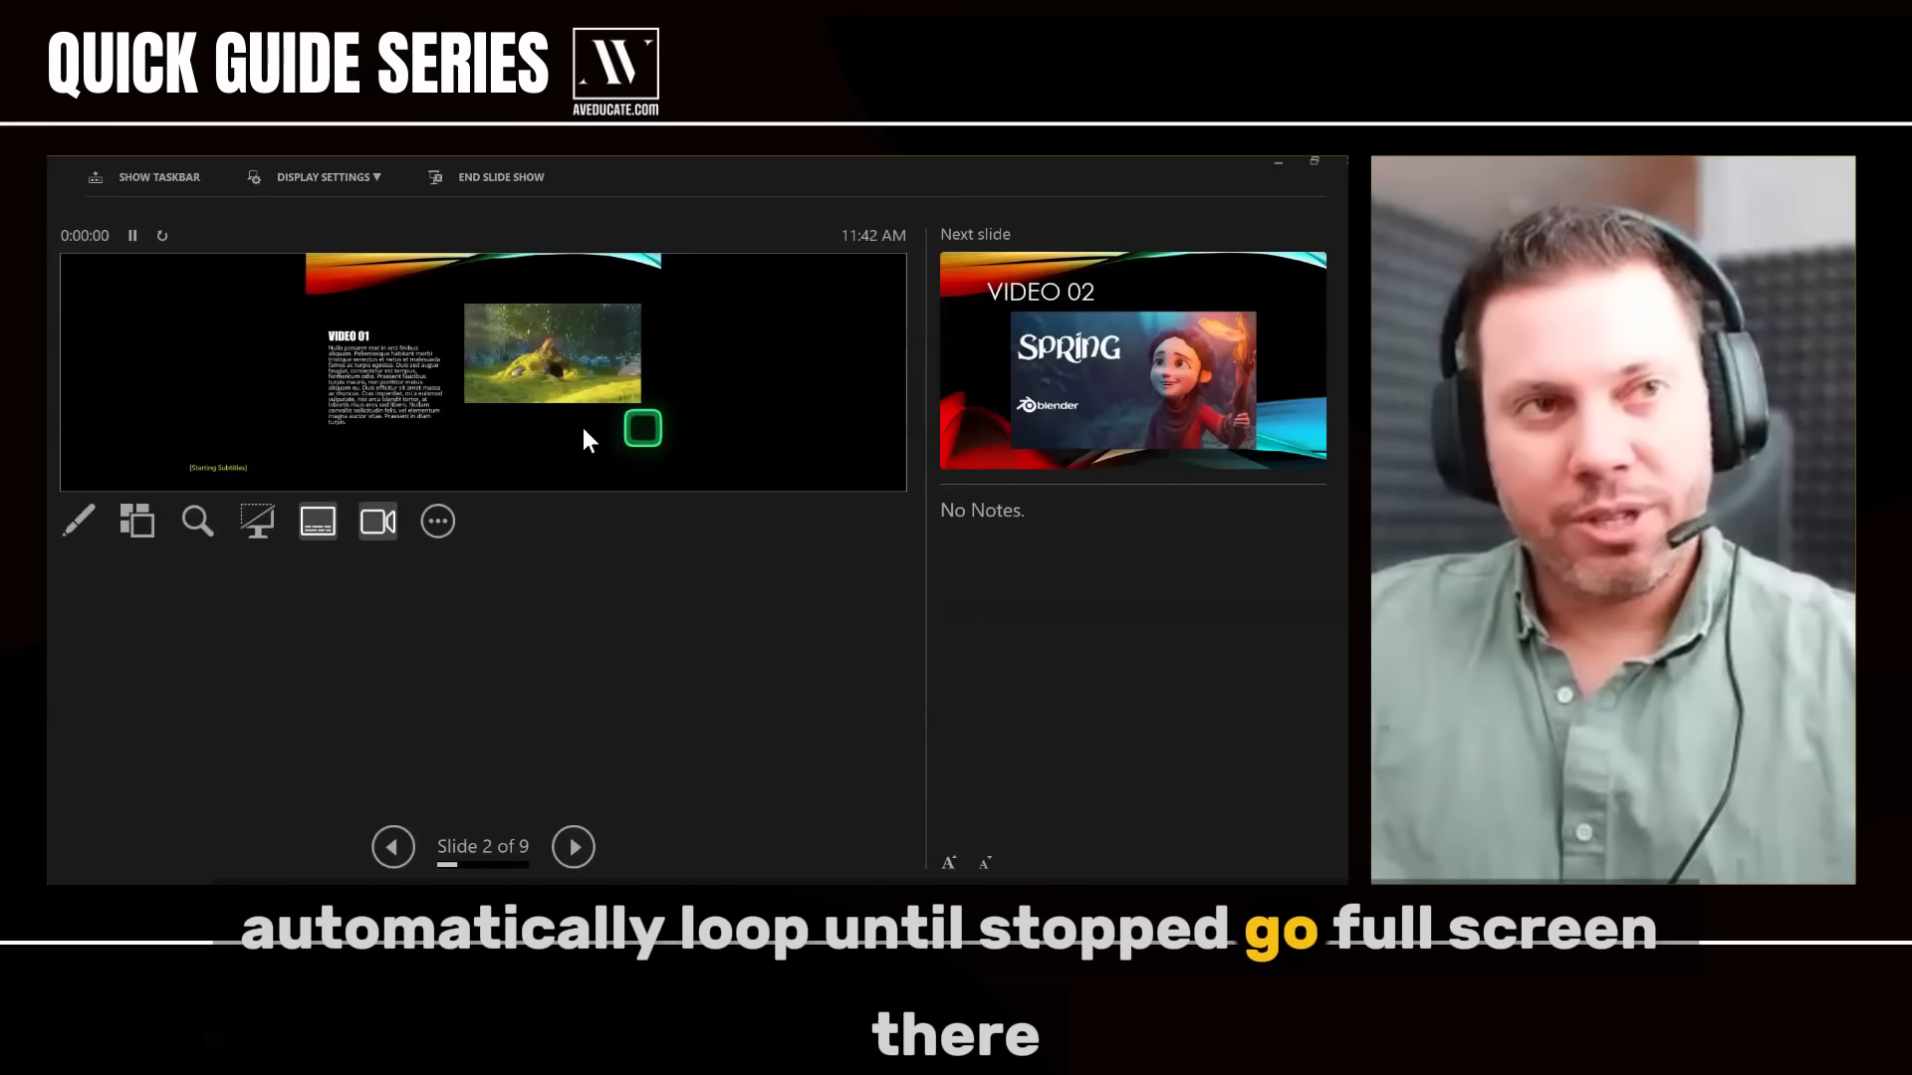
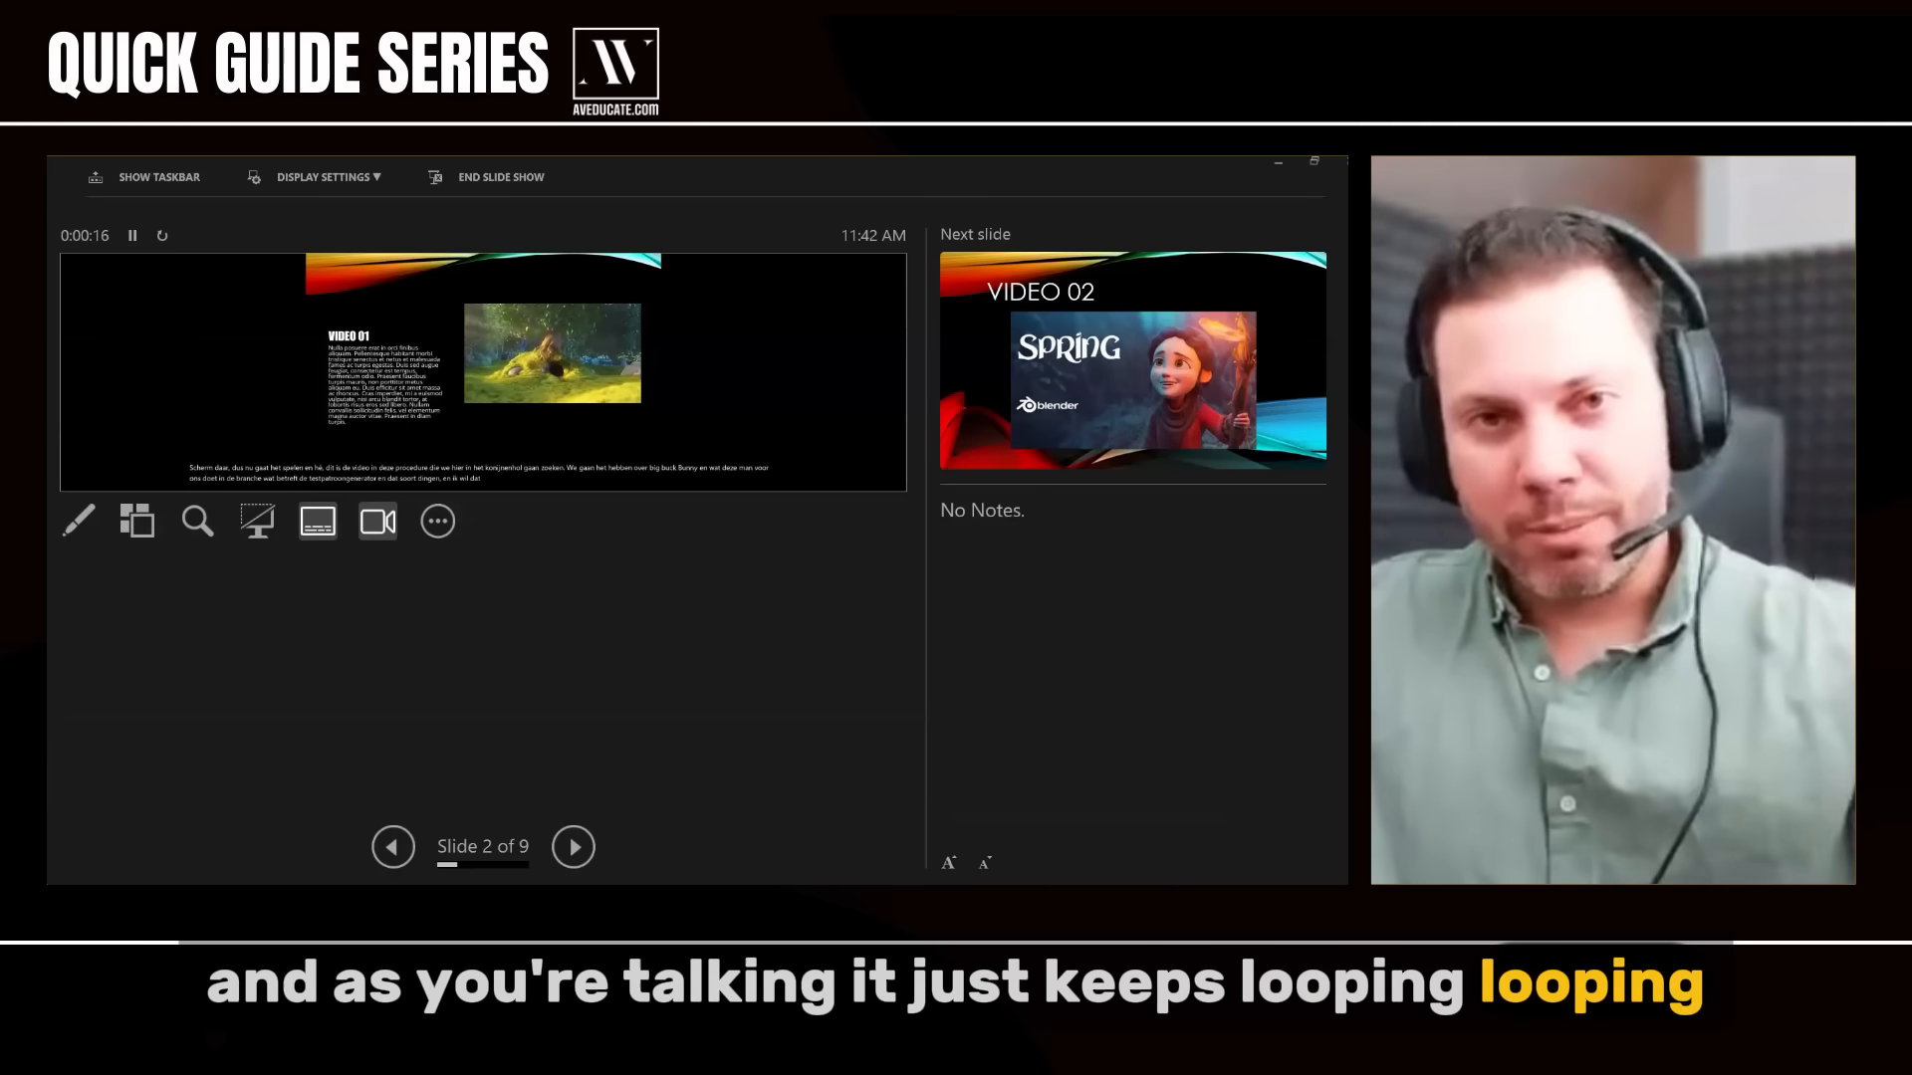
pyautogui.press('Right')
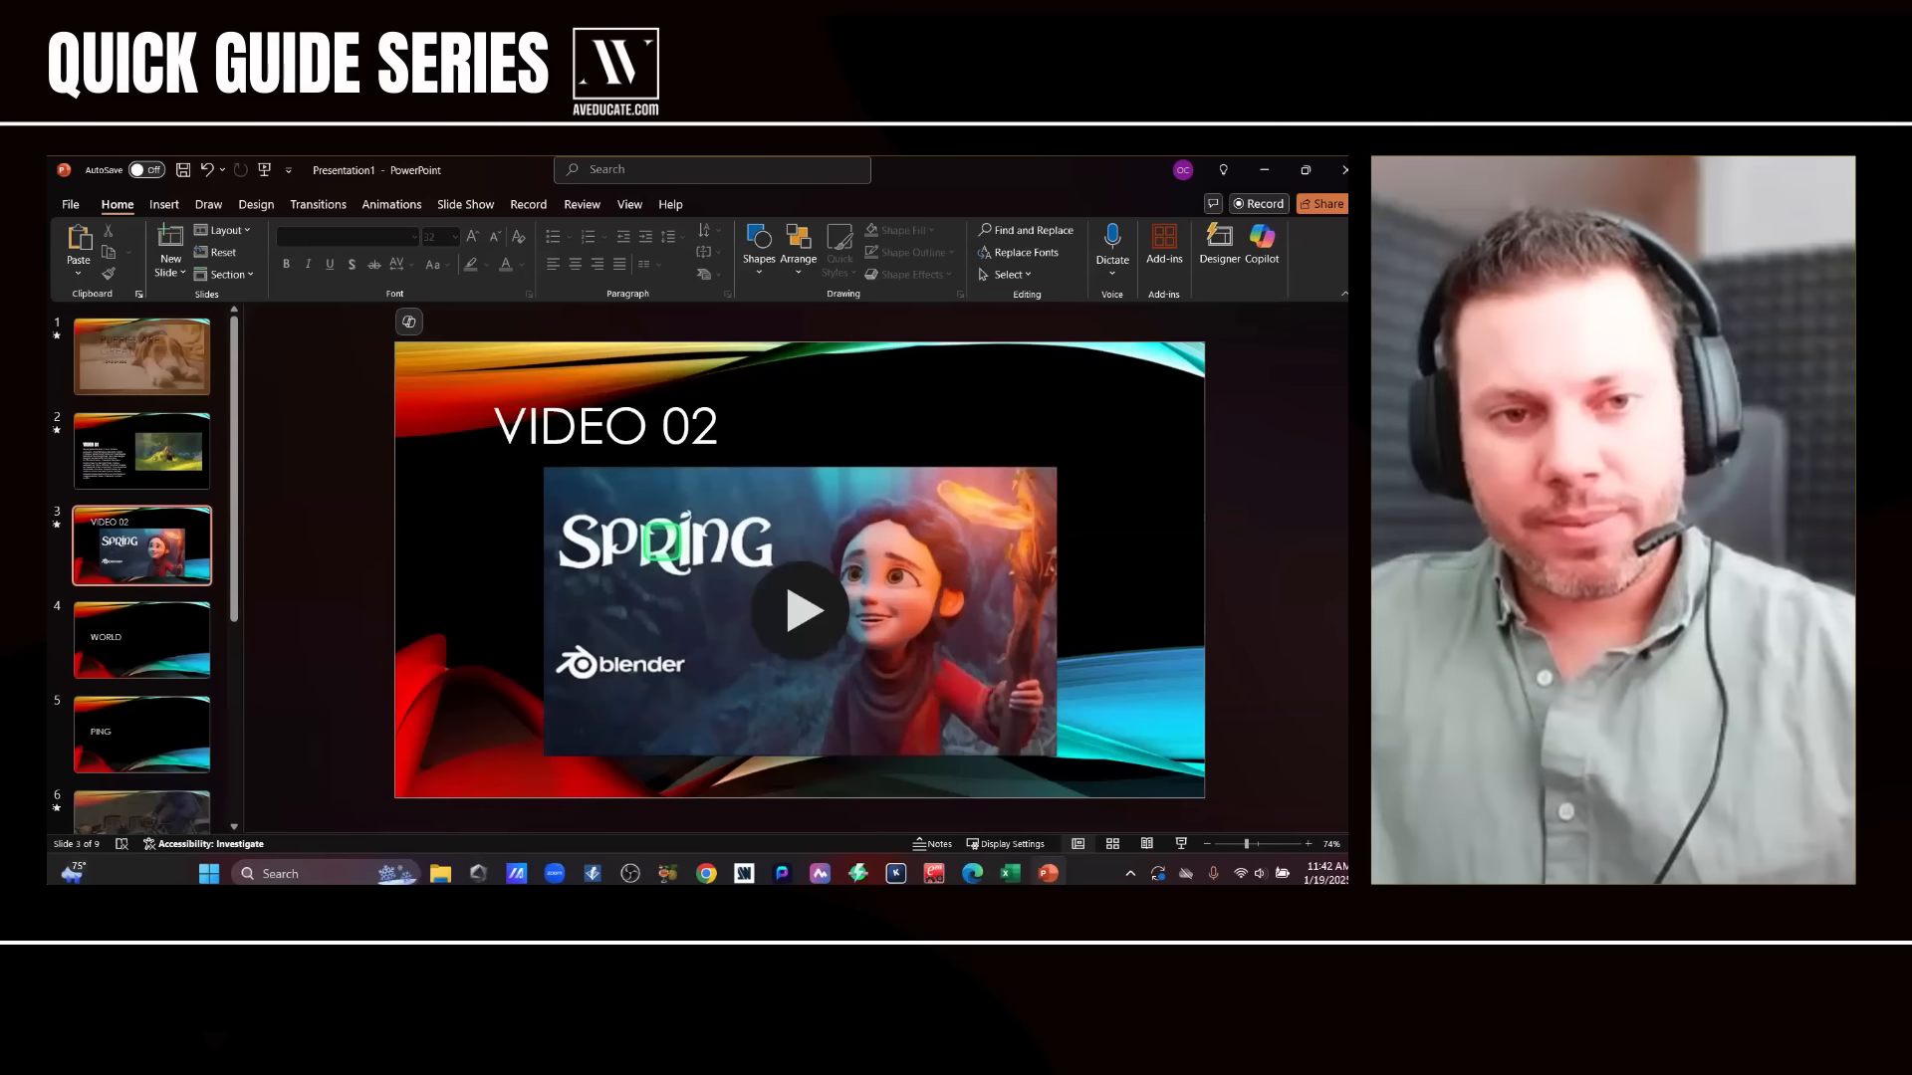
# - Review the VIDEO 01 clip's playback options on slide 2, scrub the clip to about 3 seconds, and switch to slide 3
pyautogui.click(206, 472)
pyautogui.click(973, 521)
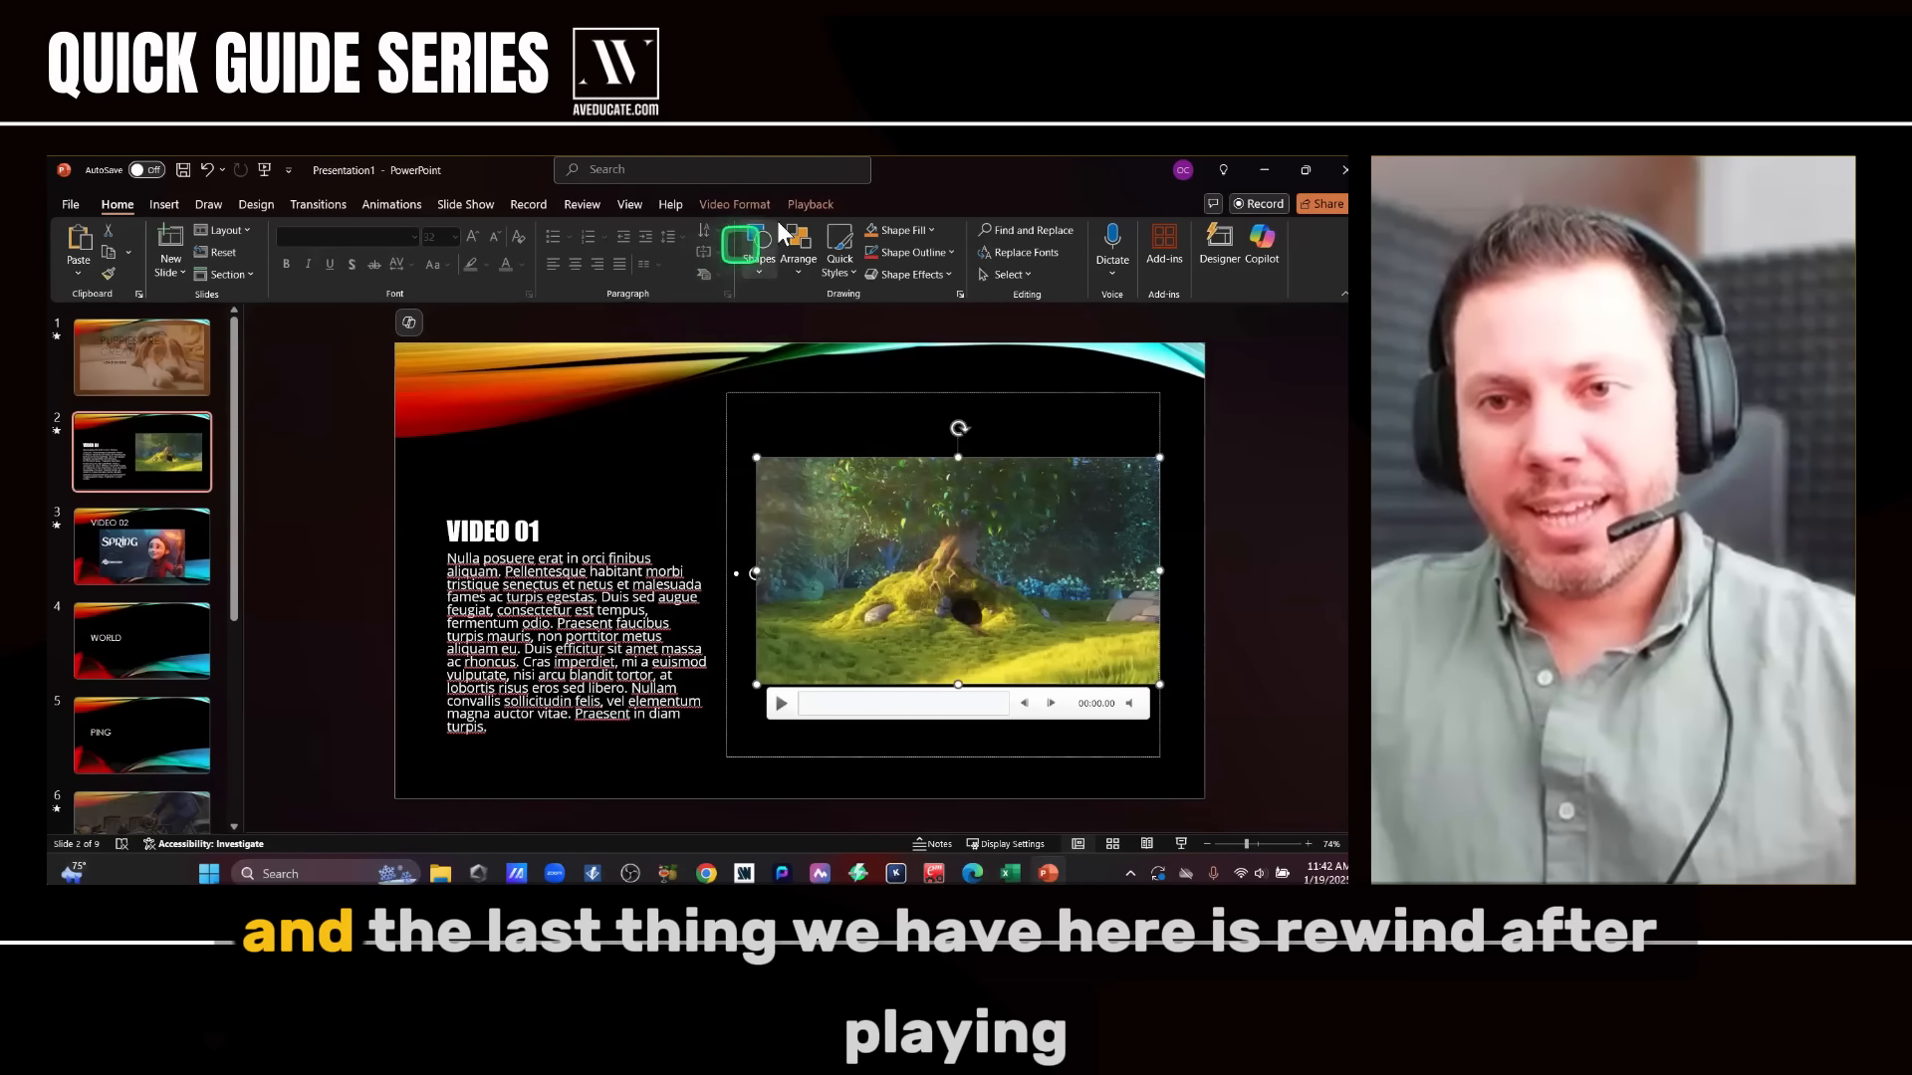
pyautogui.click(804, 205)
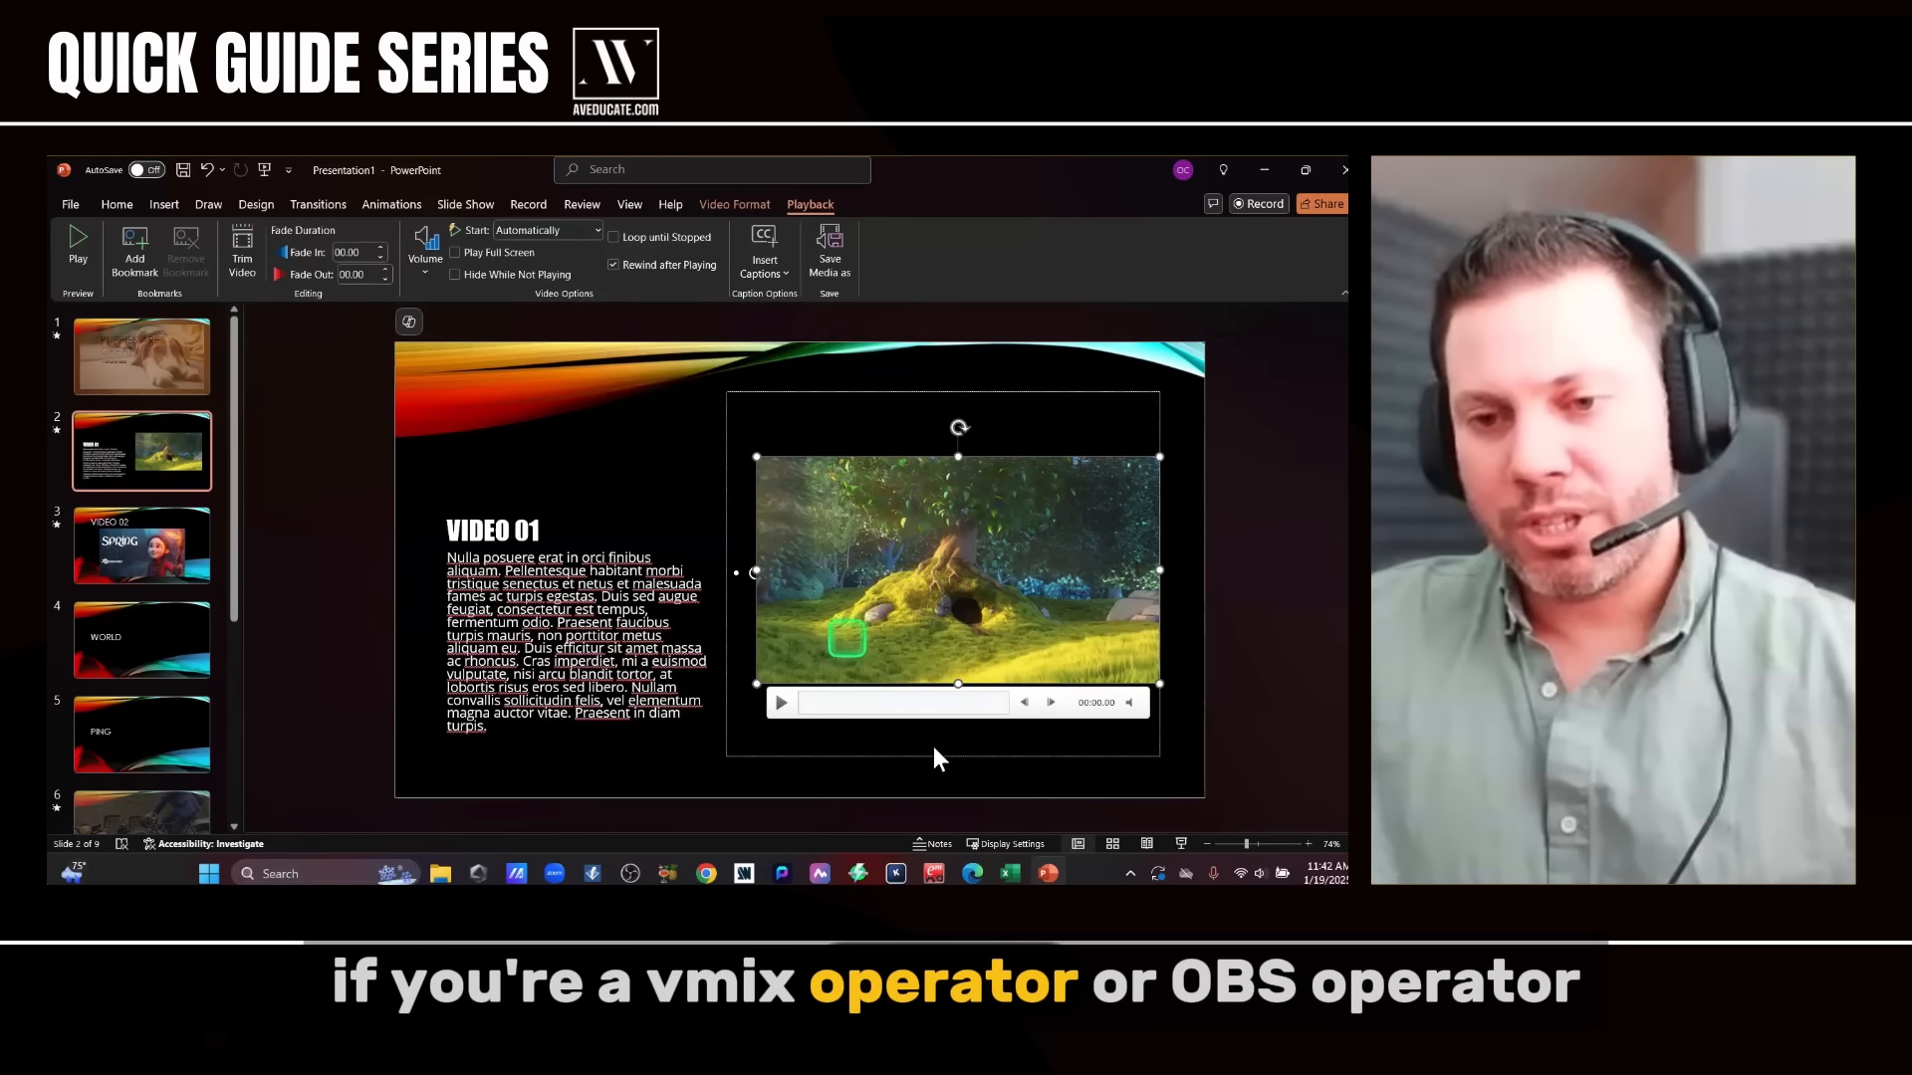
pyautogui.click(890, 709)
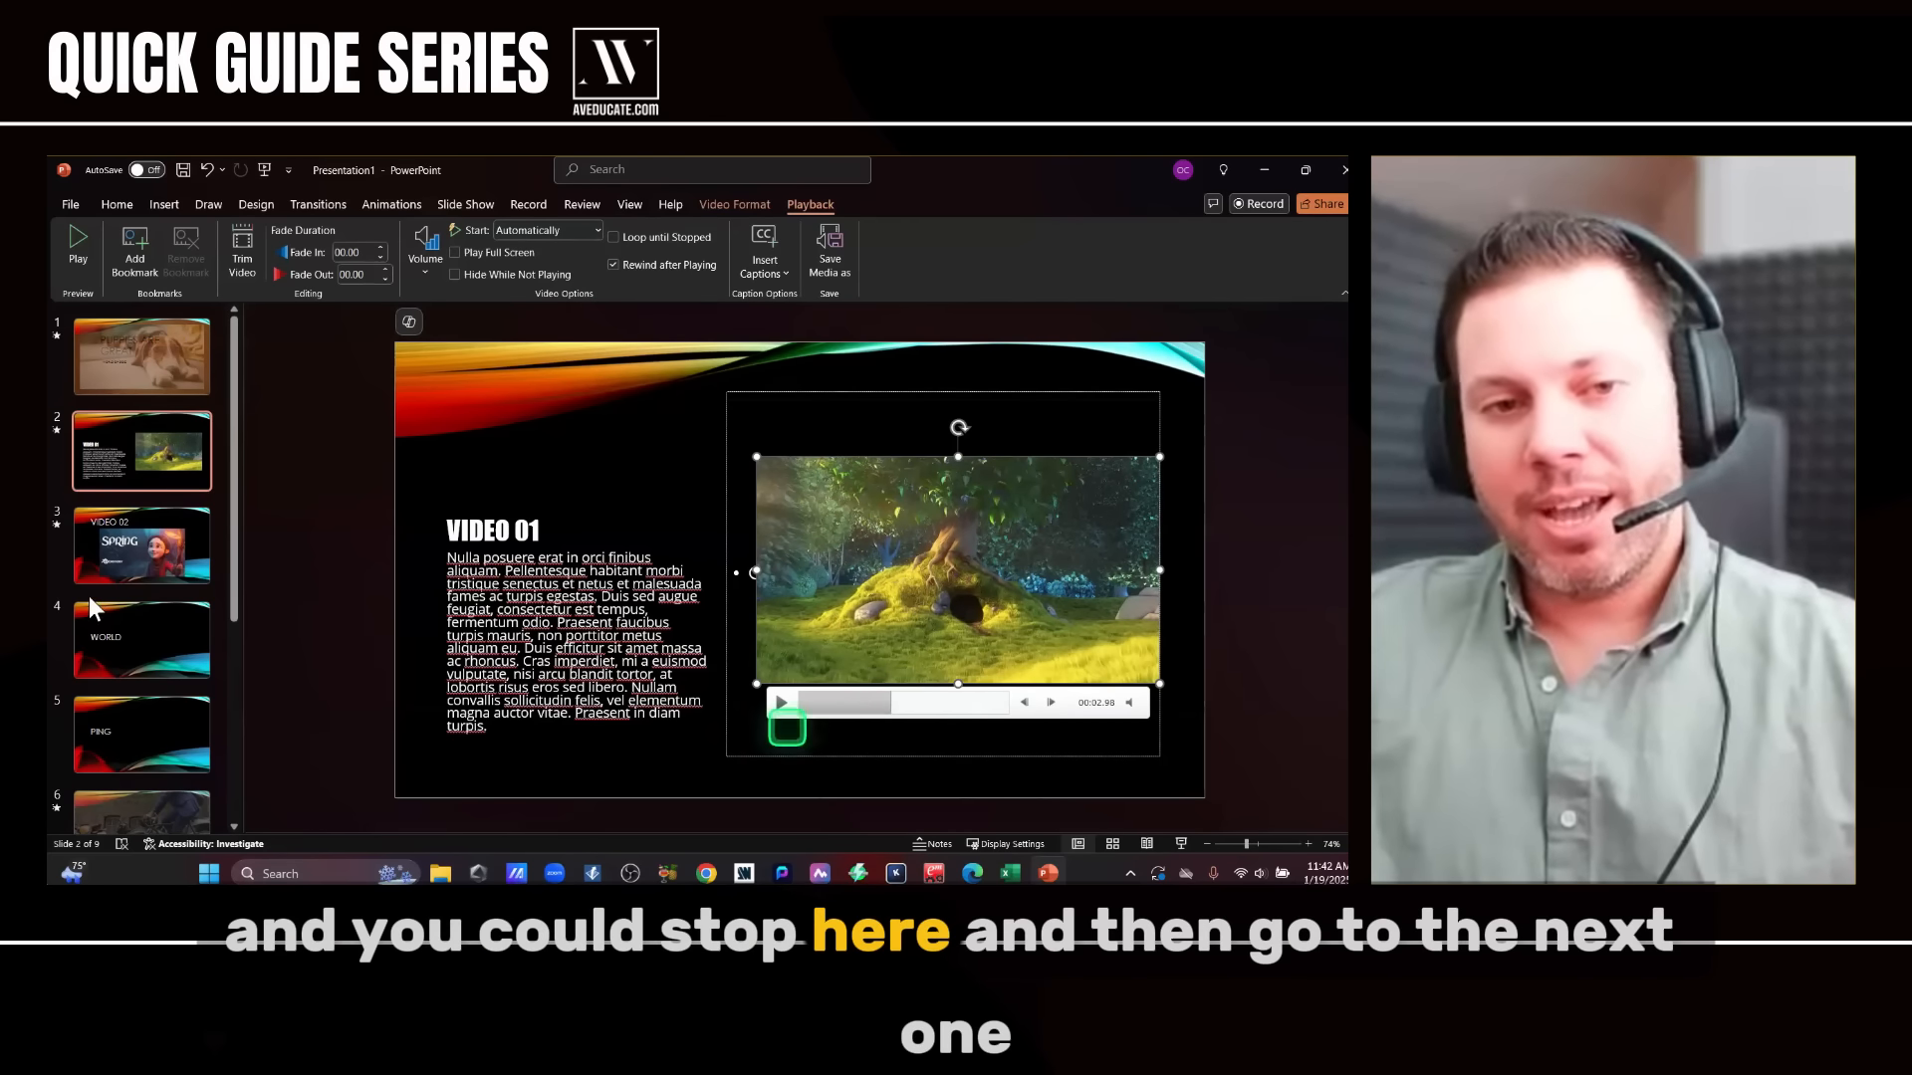
pyautogui.click(206, 567)
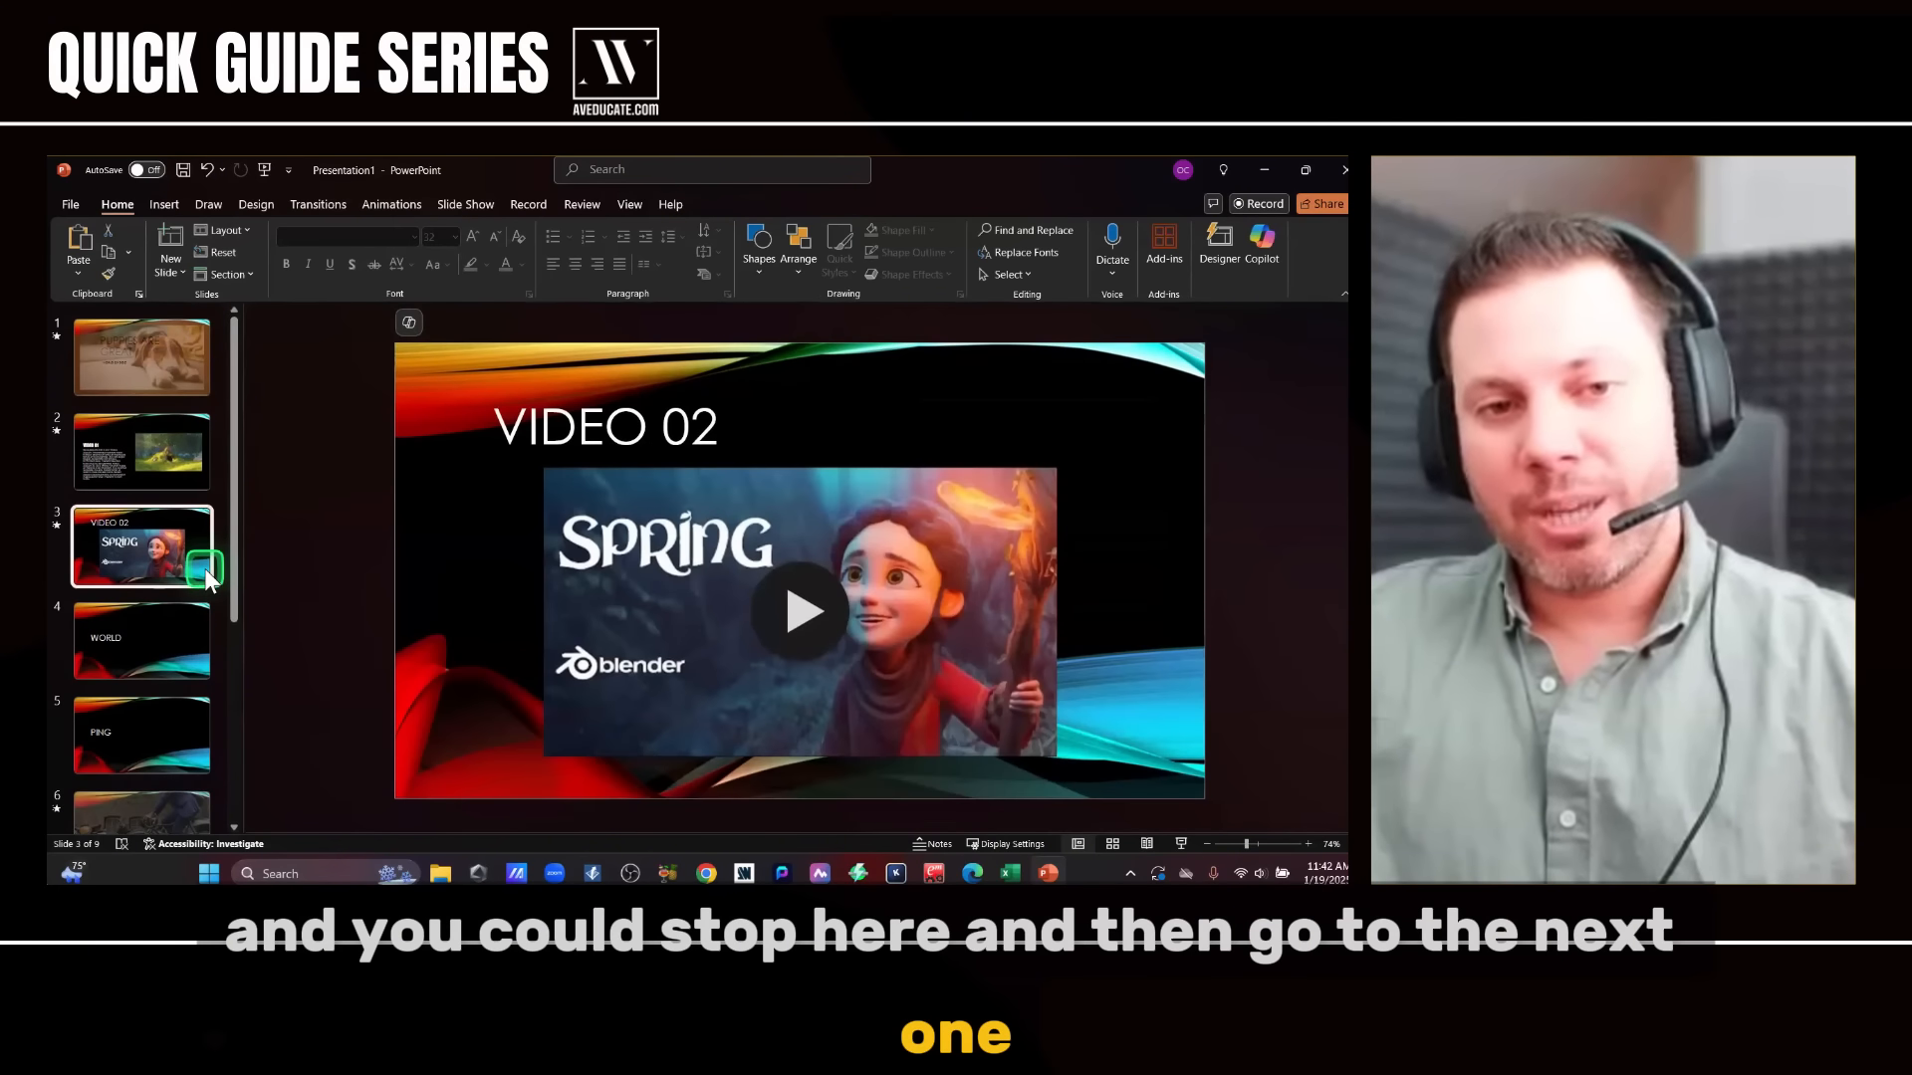
# - Turn off Rewind after Playing for the VIDEO 01 clip on slide 2, scrub to about 2.5 seconds, and switch to slide 3
pyautogui.click(175, 480)
pyautogui.click(936, 695)
pyautogui.click(767, 548)
pyautogui.click(809, 205)
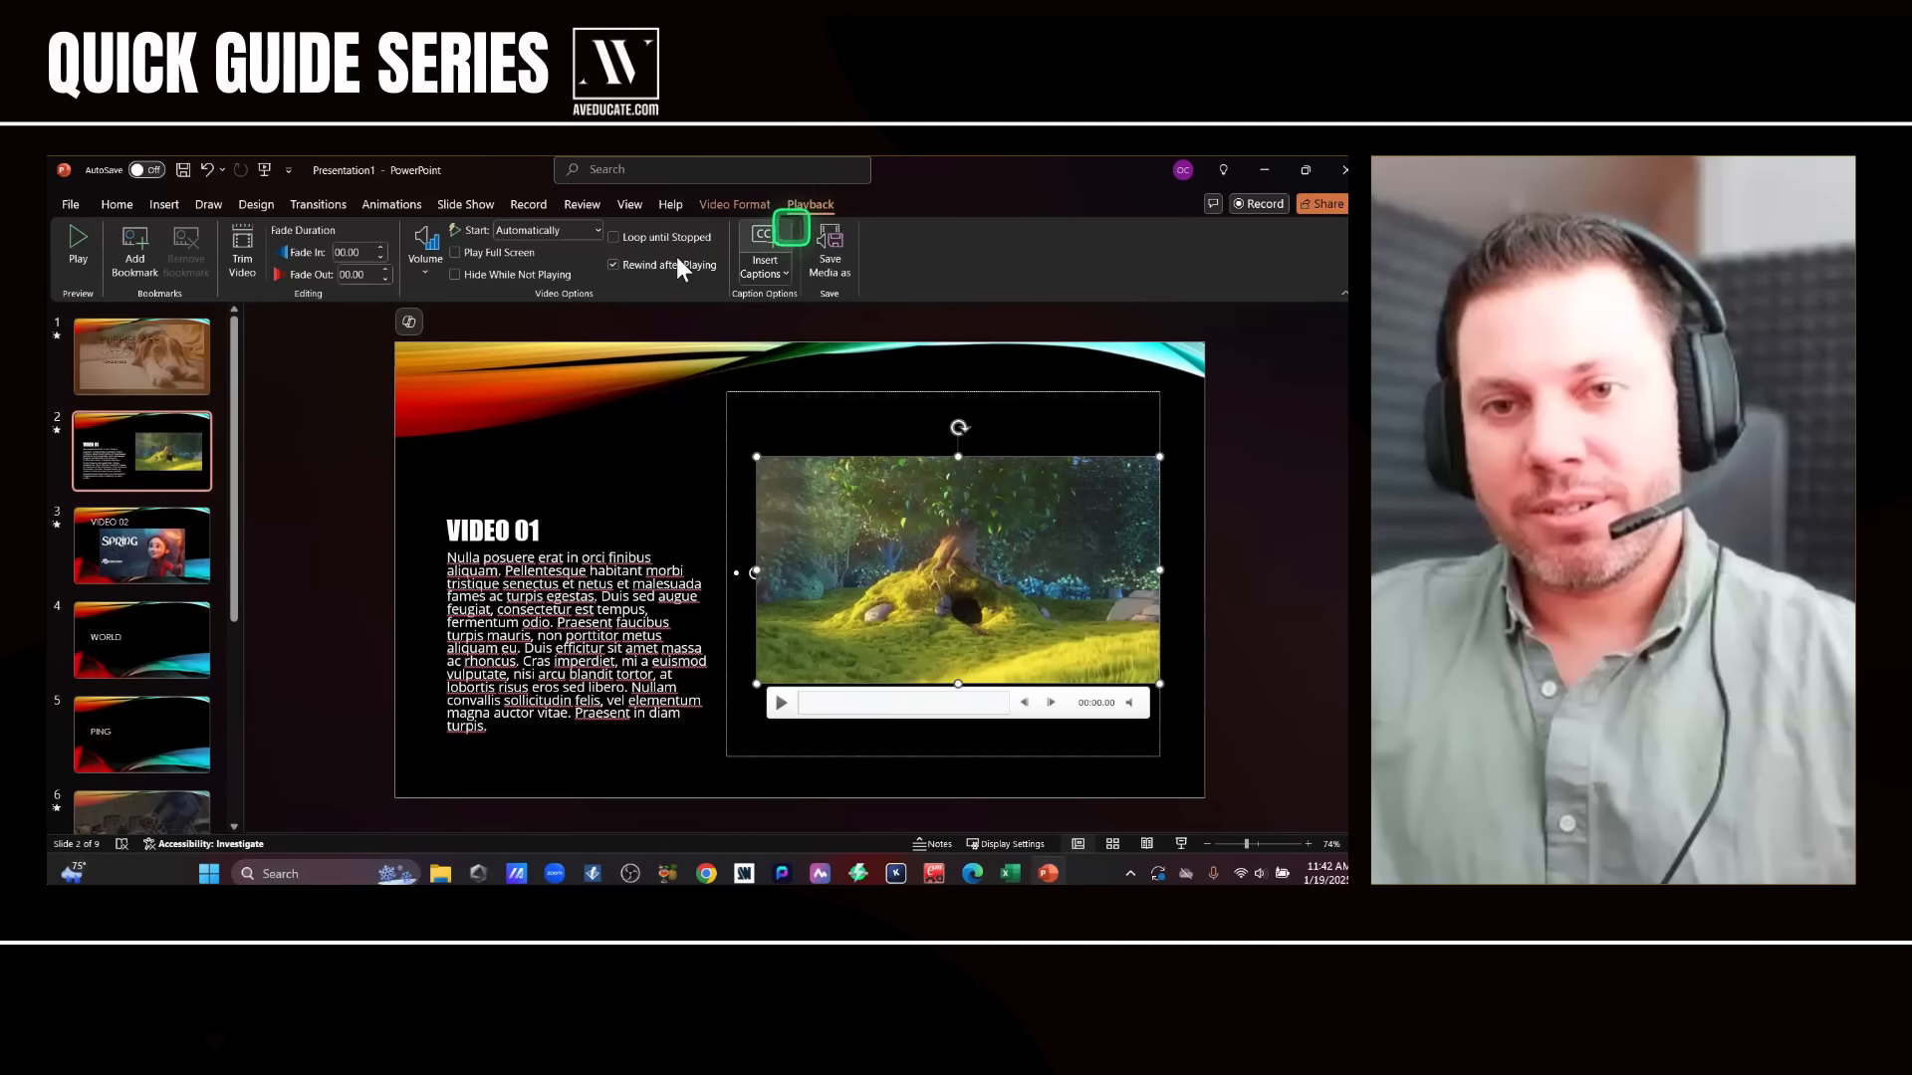
pyautogui.click(665, 267)
pyautogui.click(946, 697)
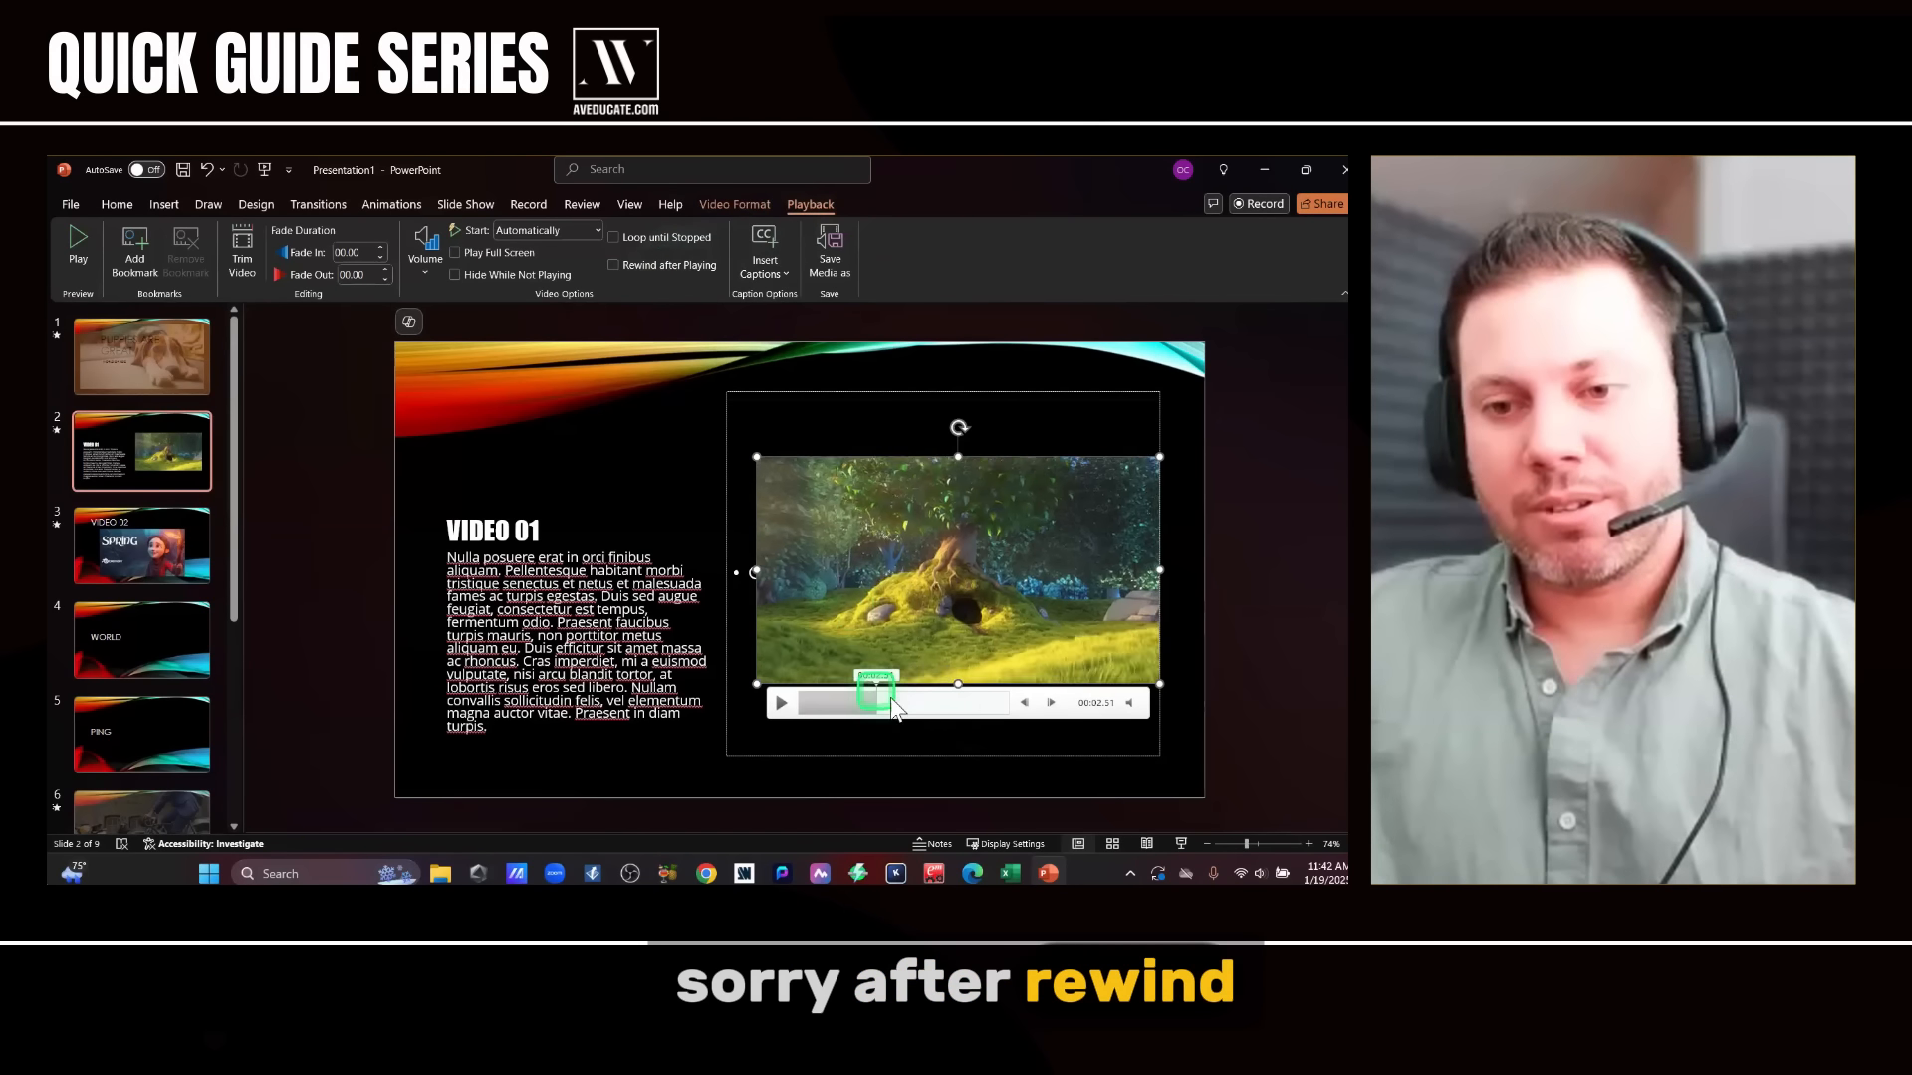
pyautogui.click(207, 566)
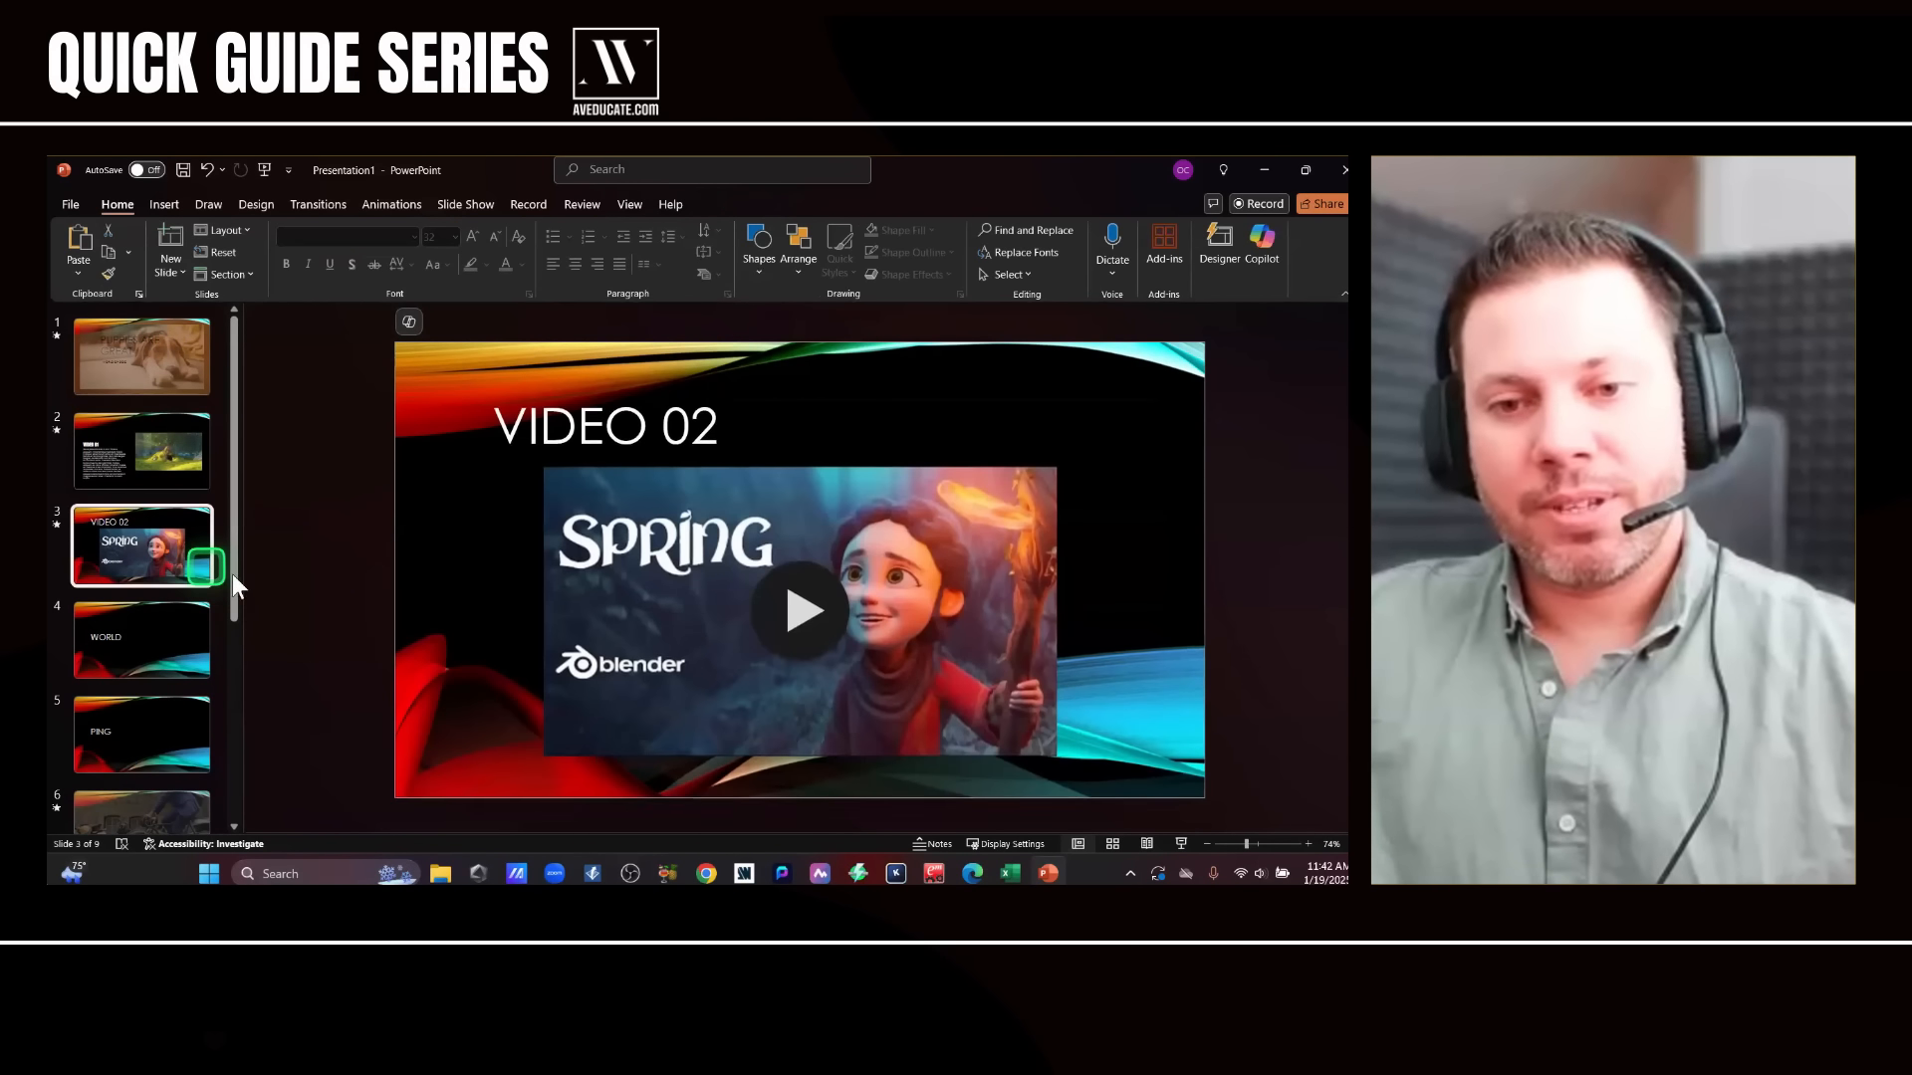
# - Return to the VIDEO 01 clip on slide 2 and turn on its Rewind after Playing option
pyautogui.click(198, 469)
pyautogui.click(989, 632)
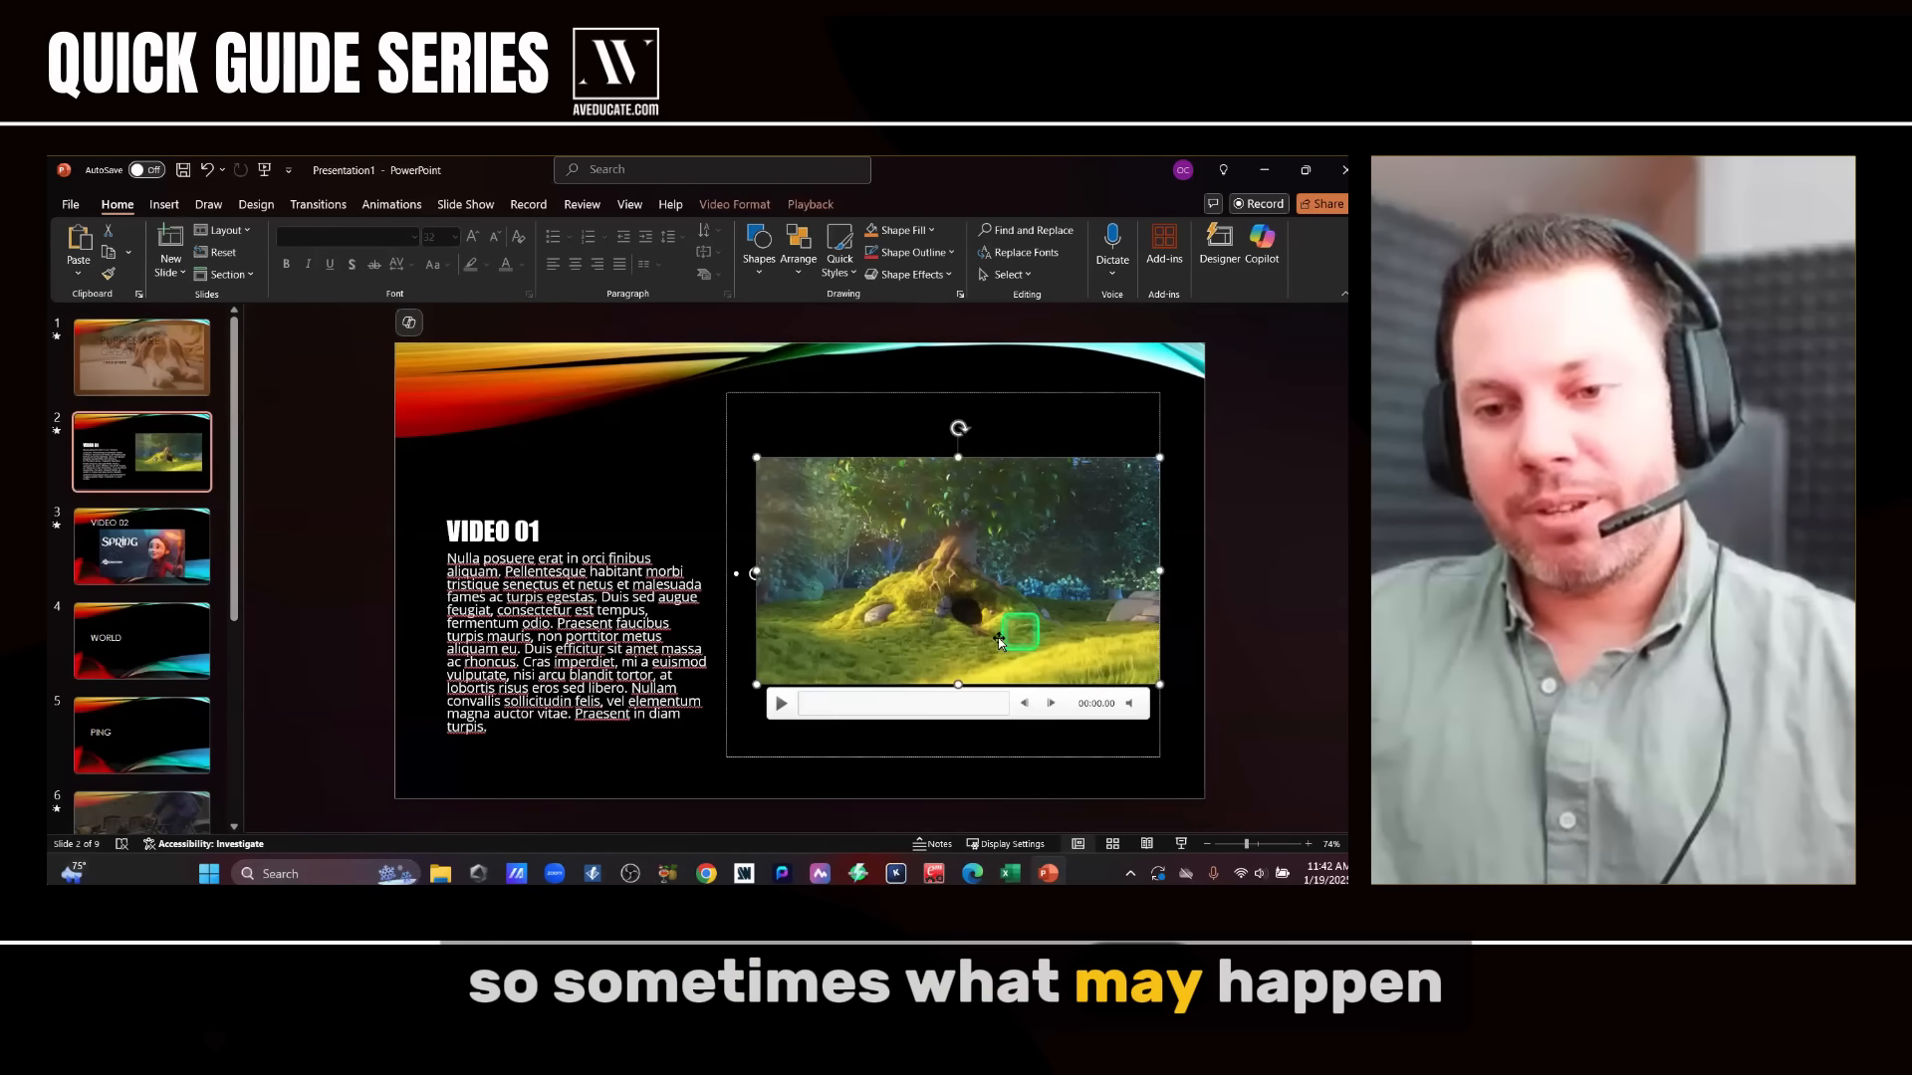
pyautogui.click(917, 703)
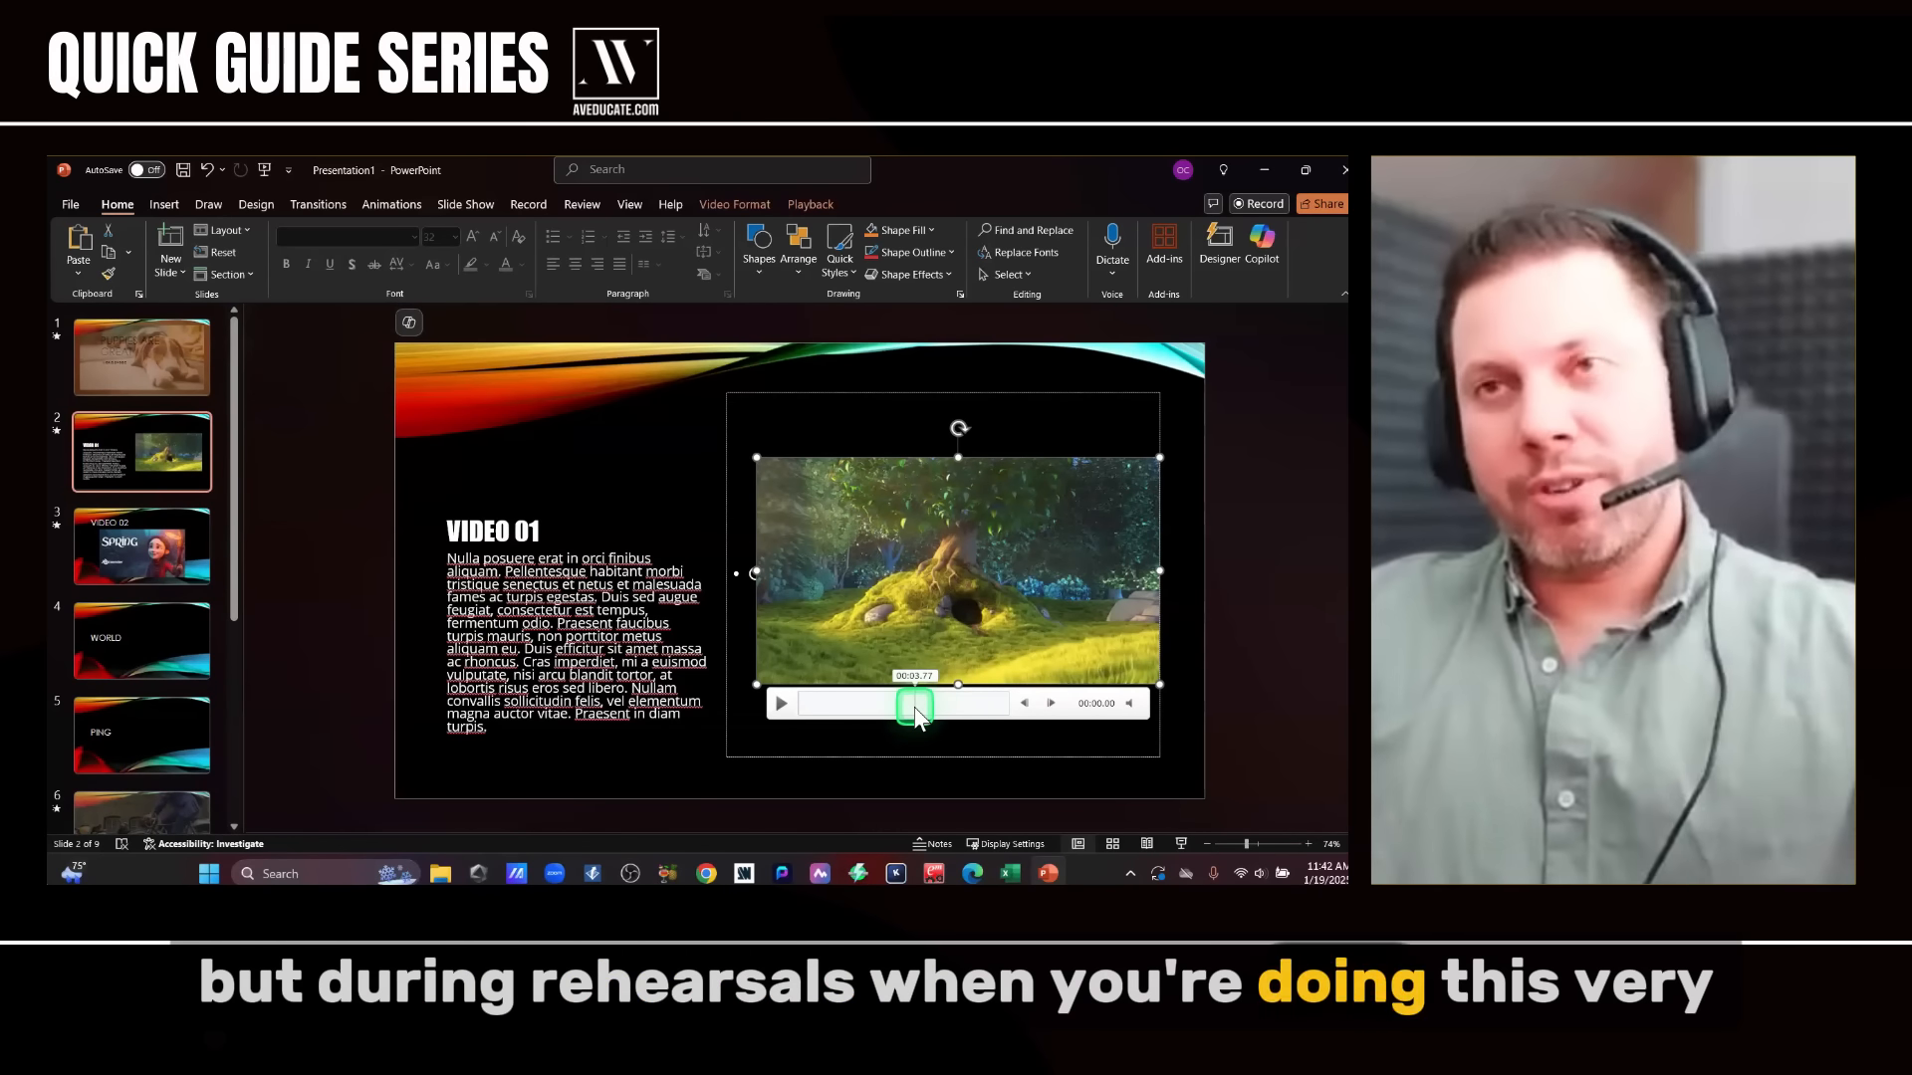
pyautogui.click(793, 211)
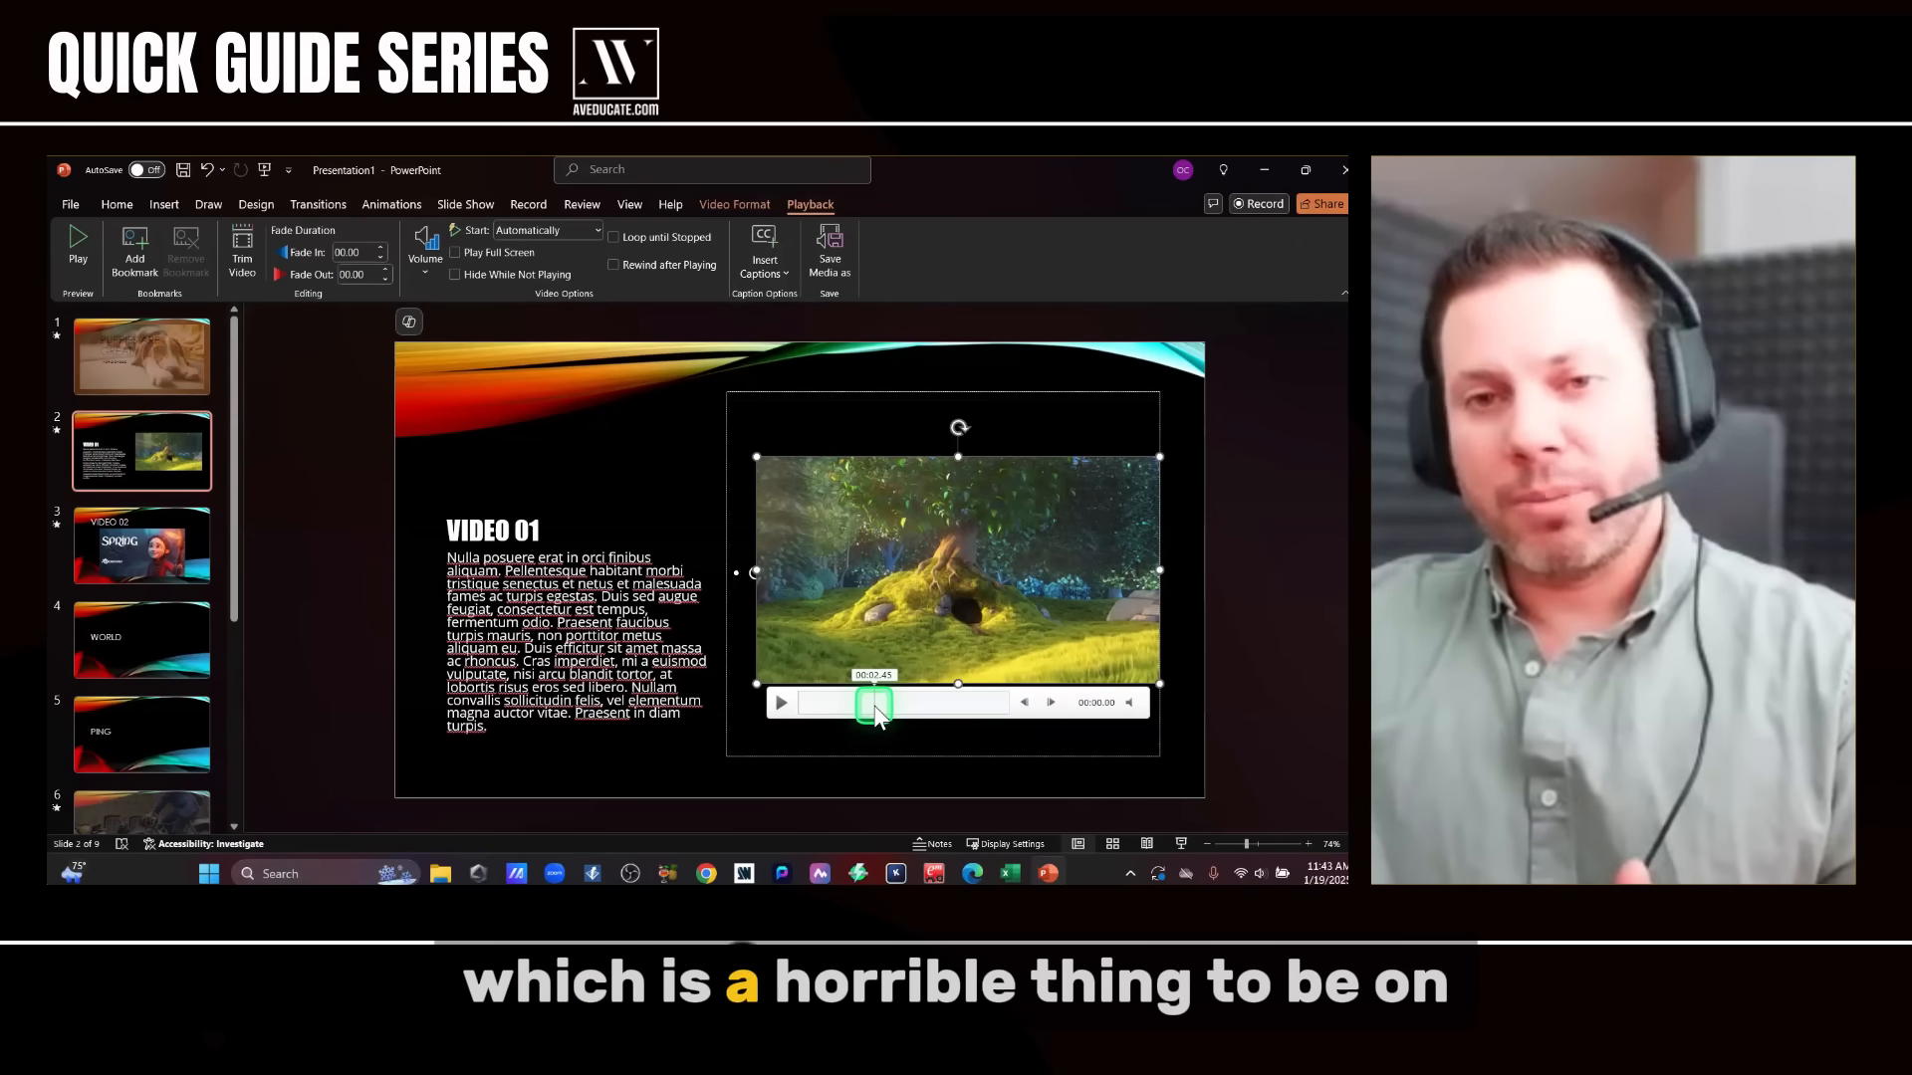
pyautogui.click(637, 267)
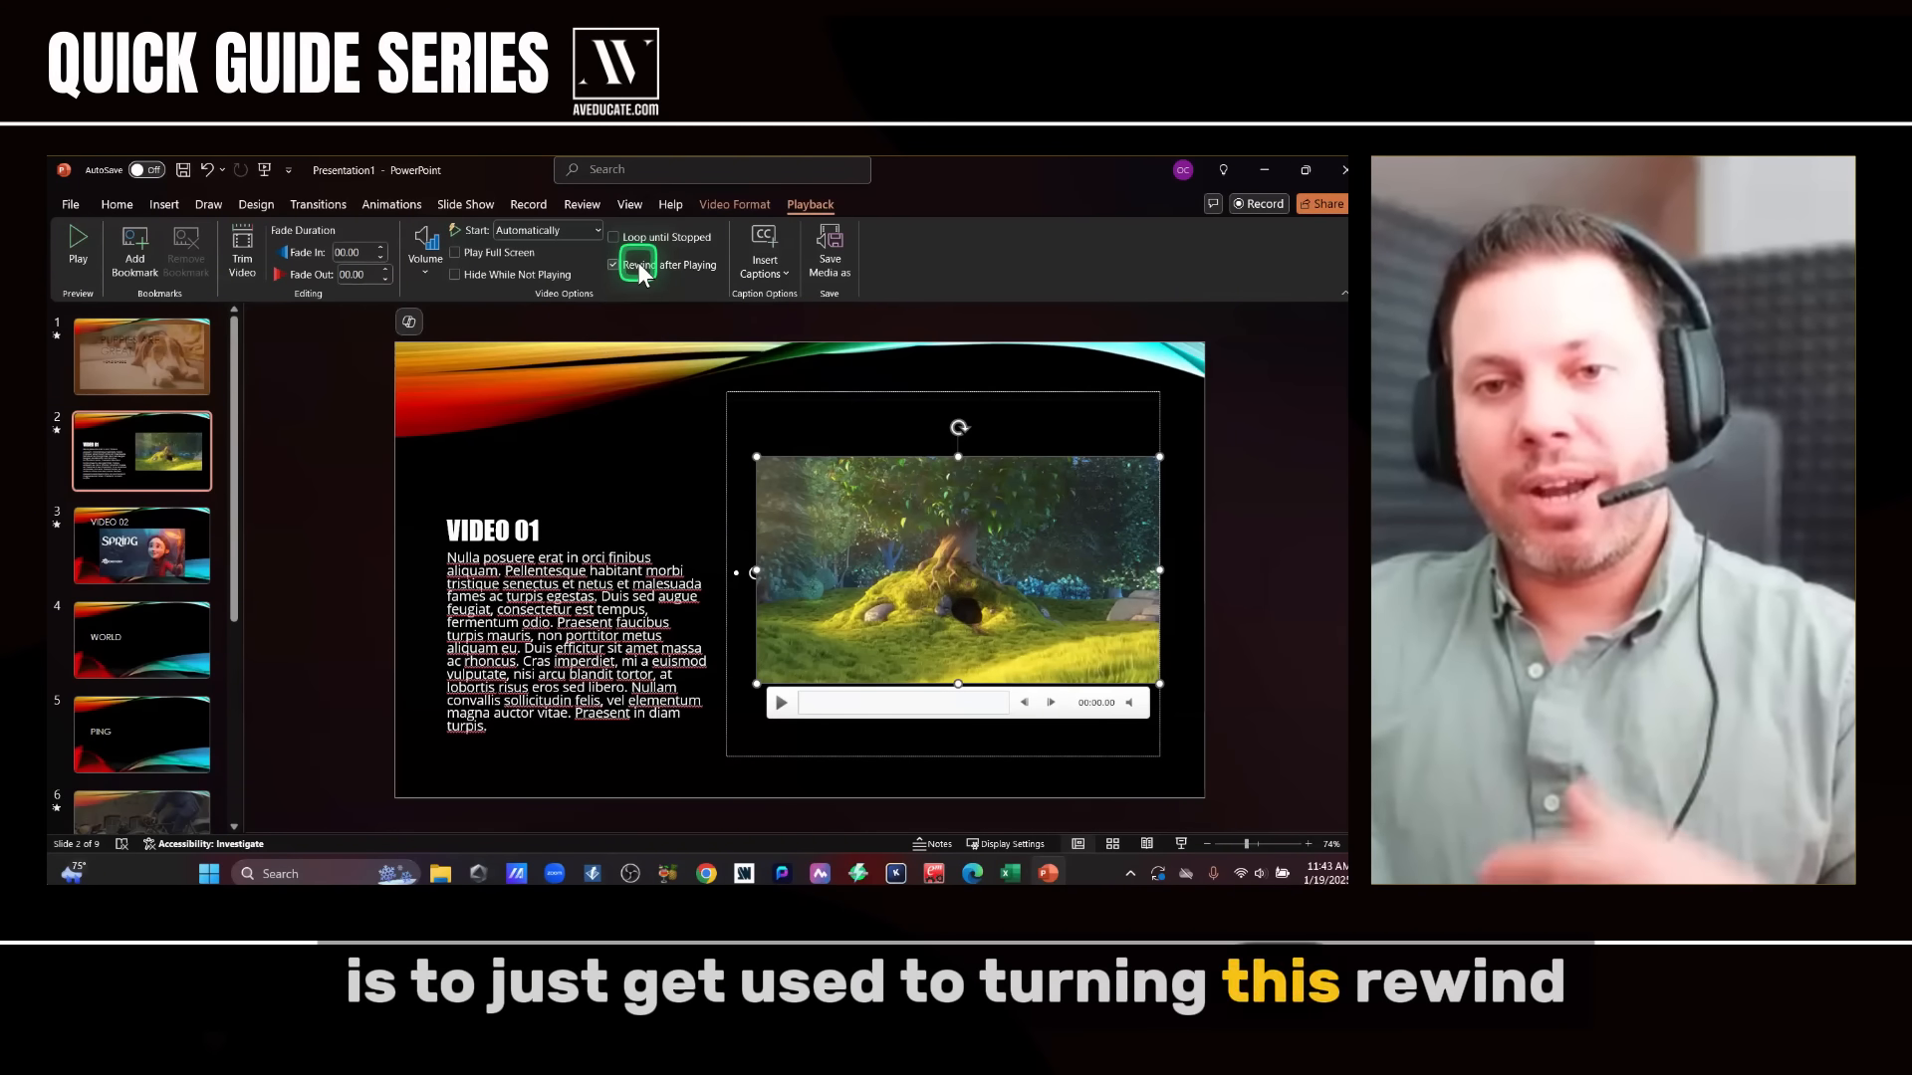
pyautogui.click(547, 230)
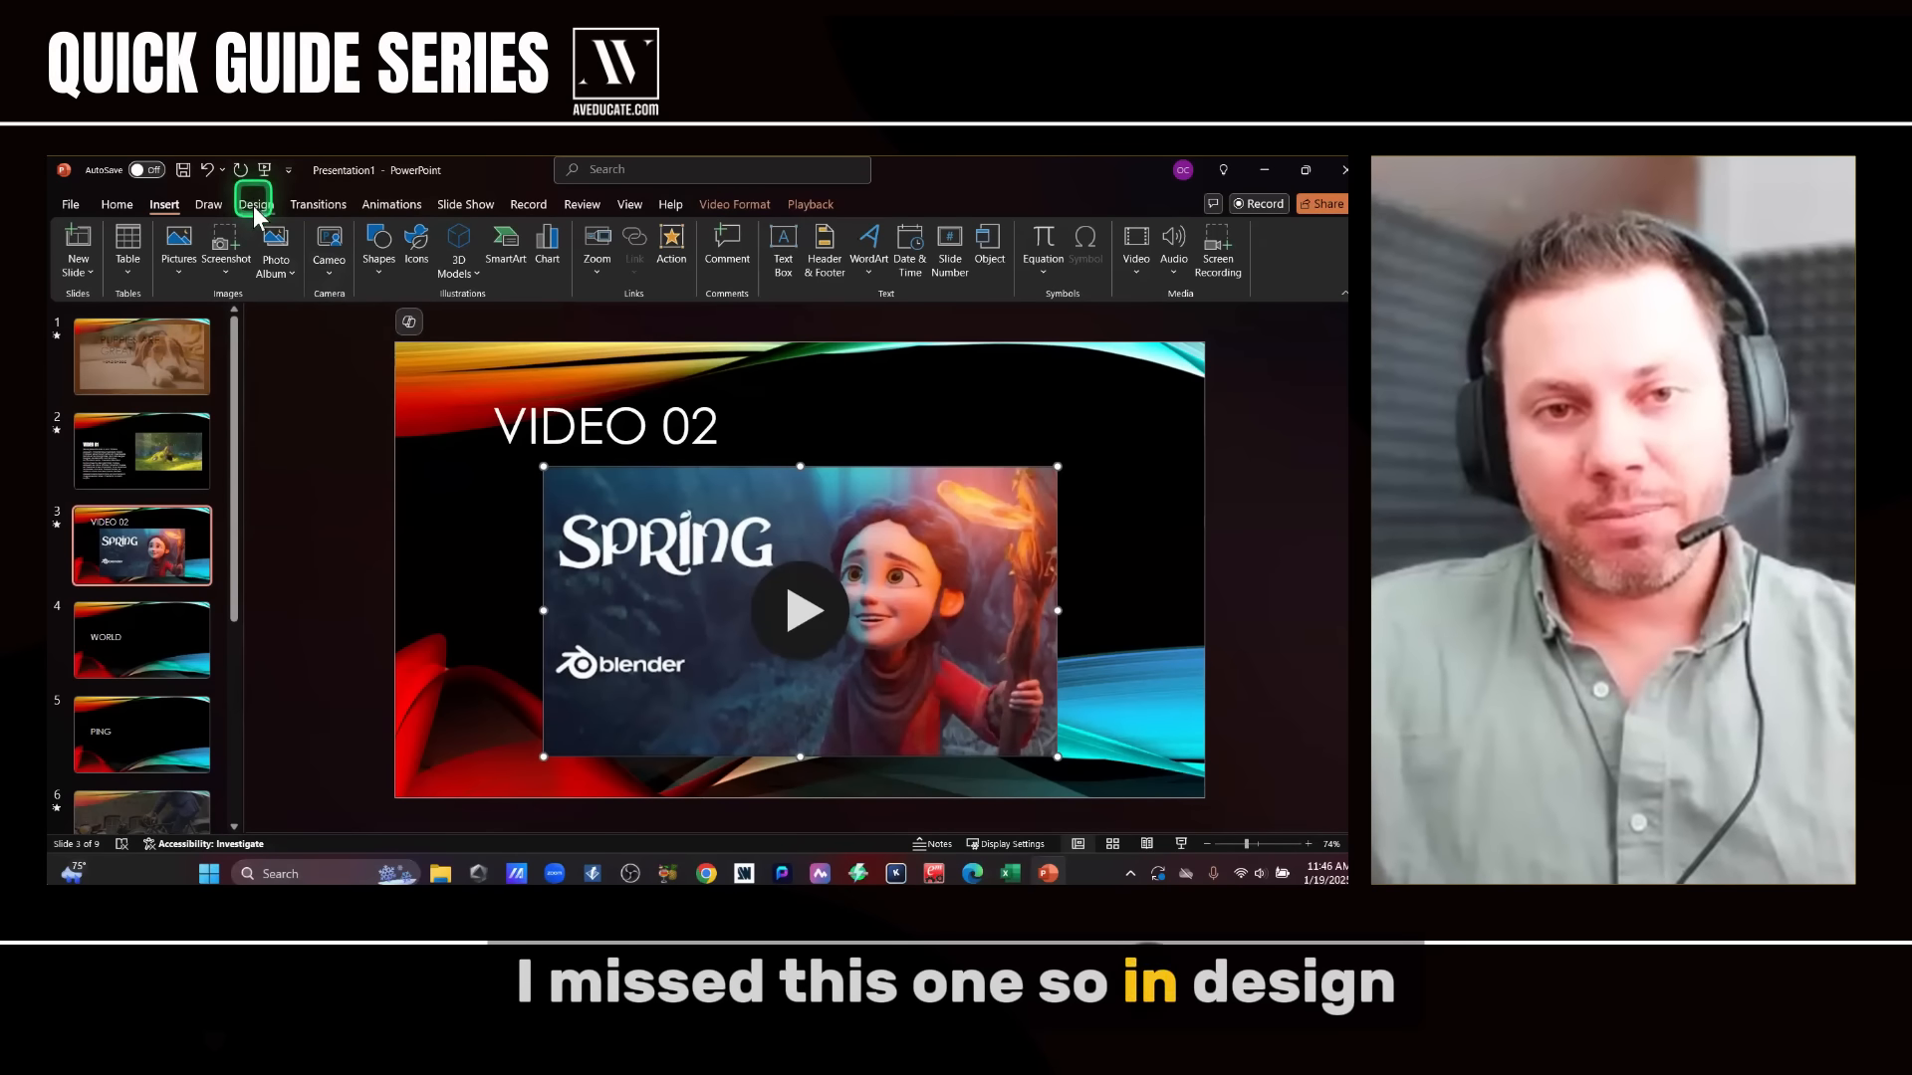
# - Replace the WORLD title on slide 4 with LED TRICKS
pyautogui.click(255, 205)
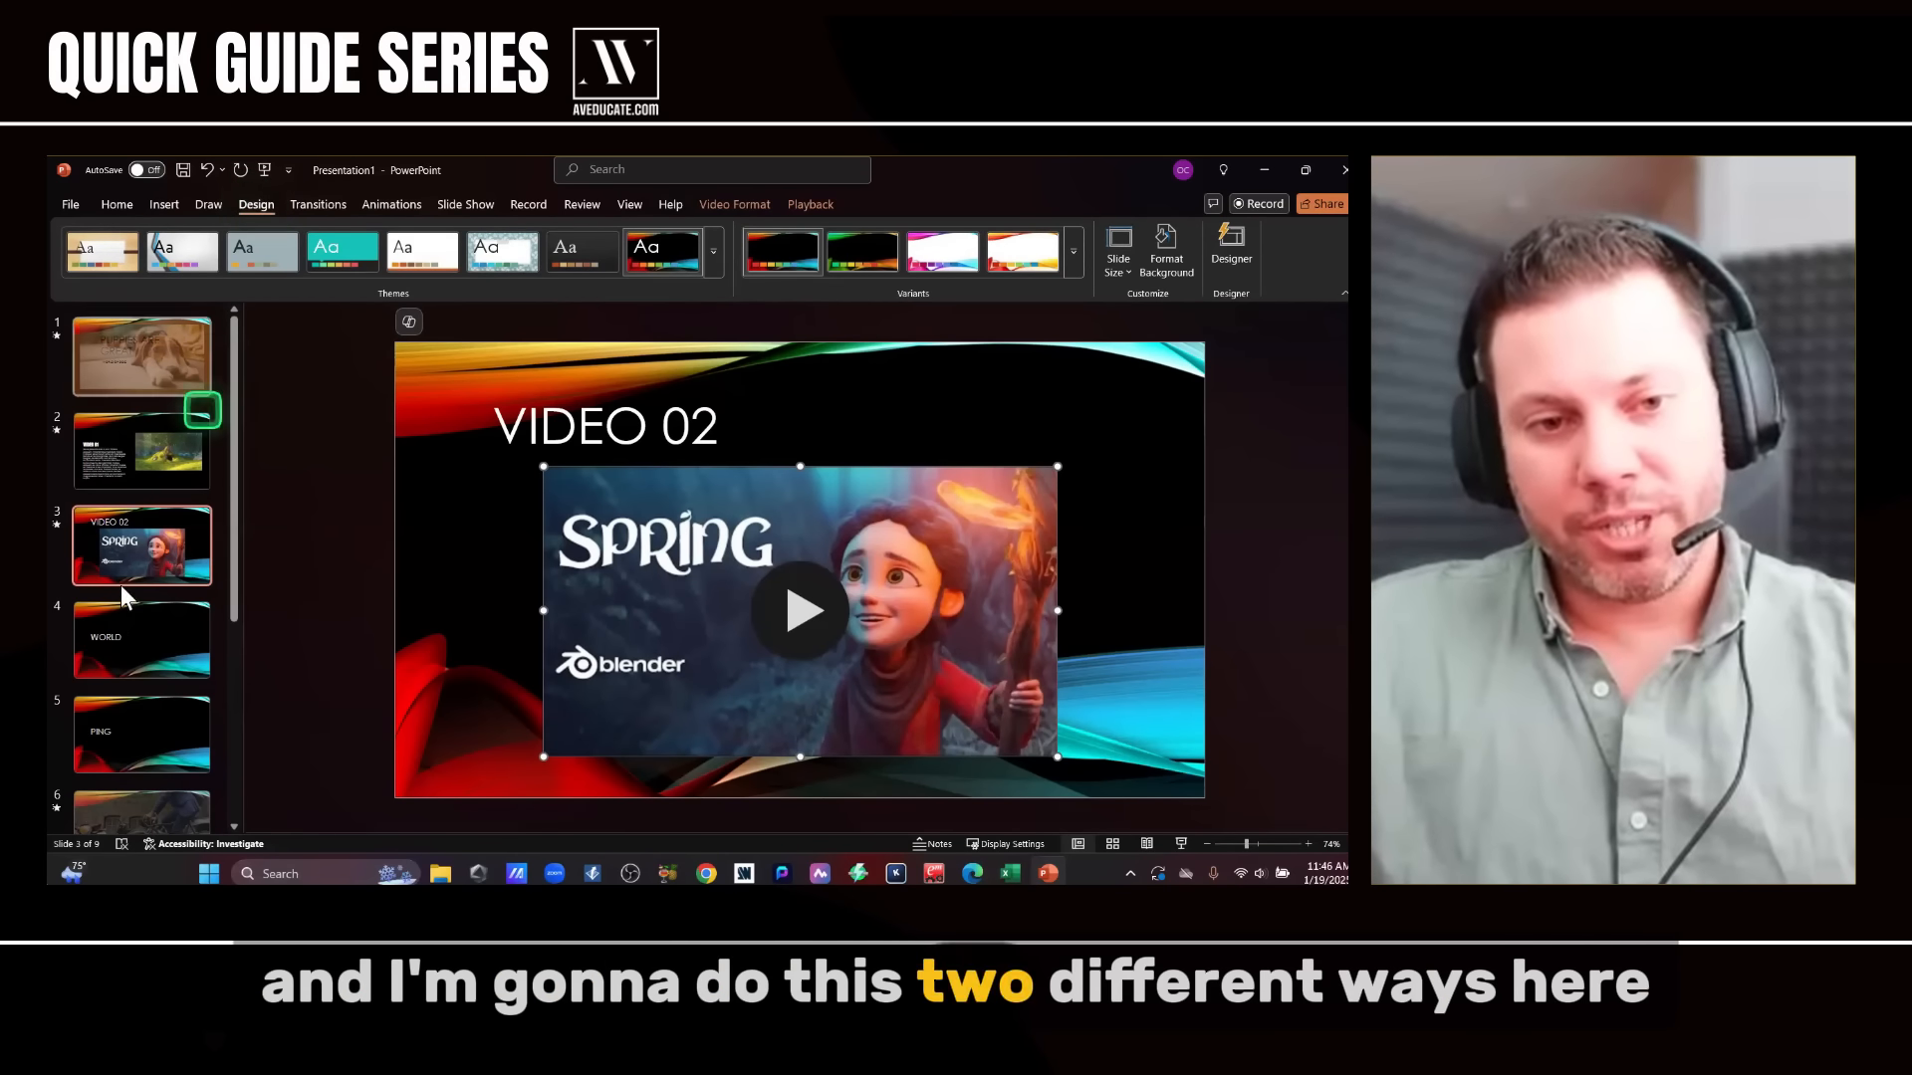
pyautogui.click(141, 639)
pyautogui.doubleClick(583, 554)
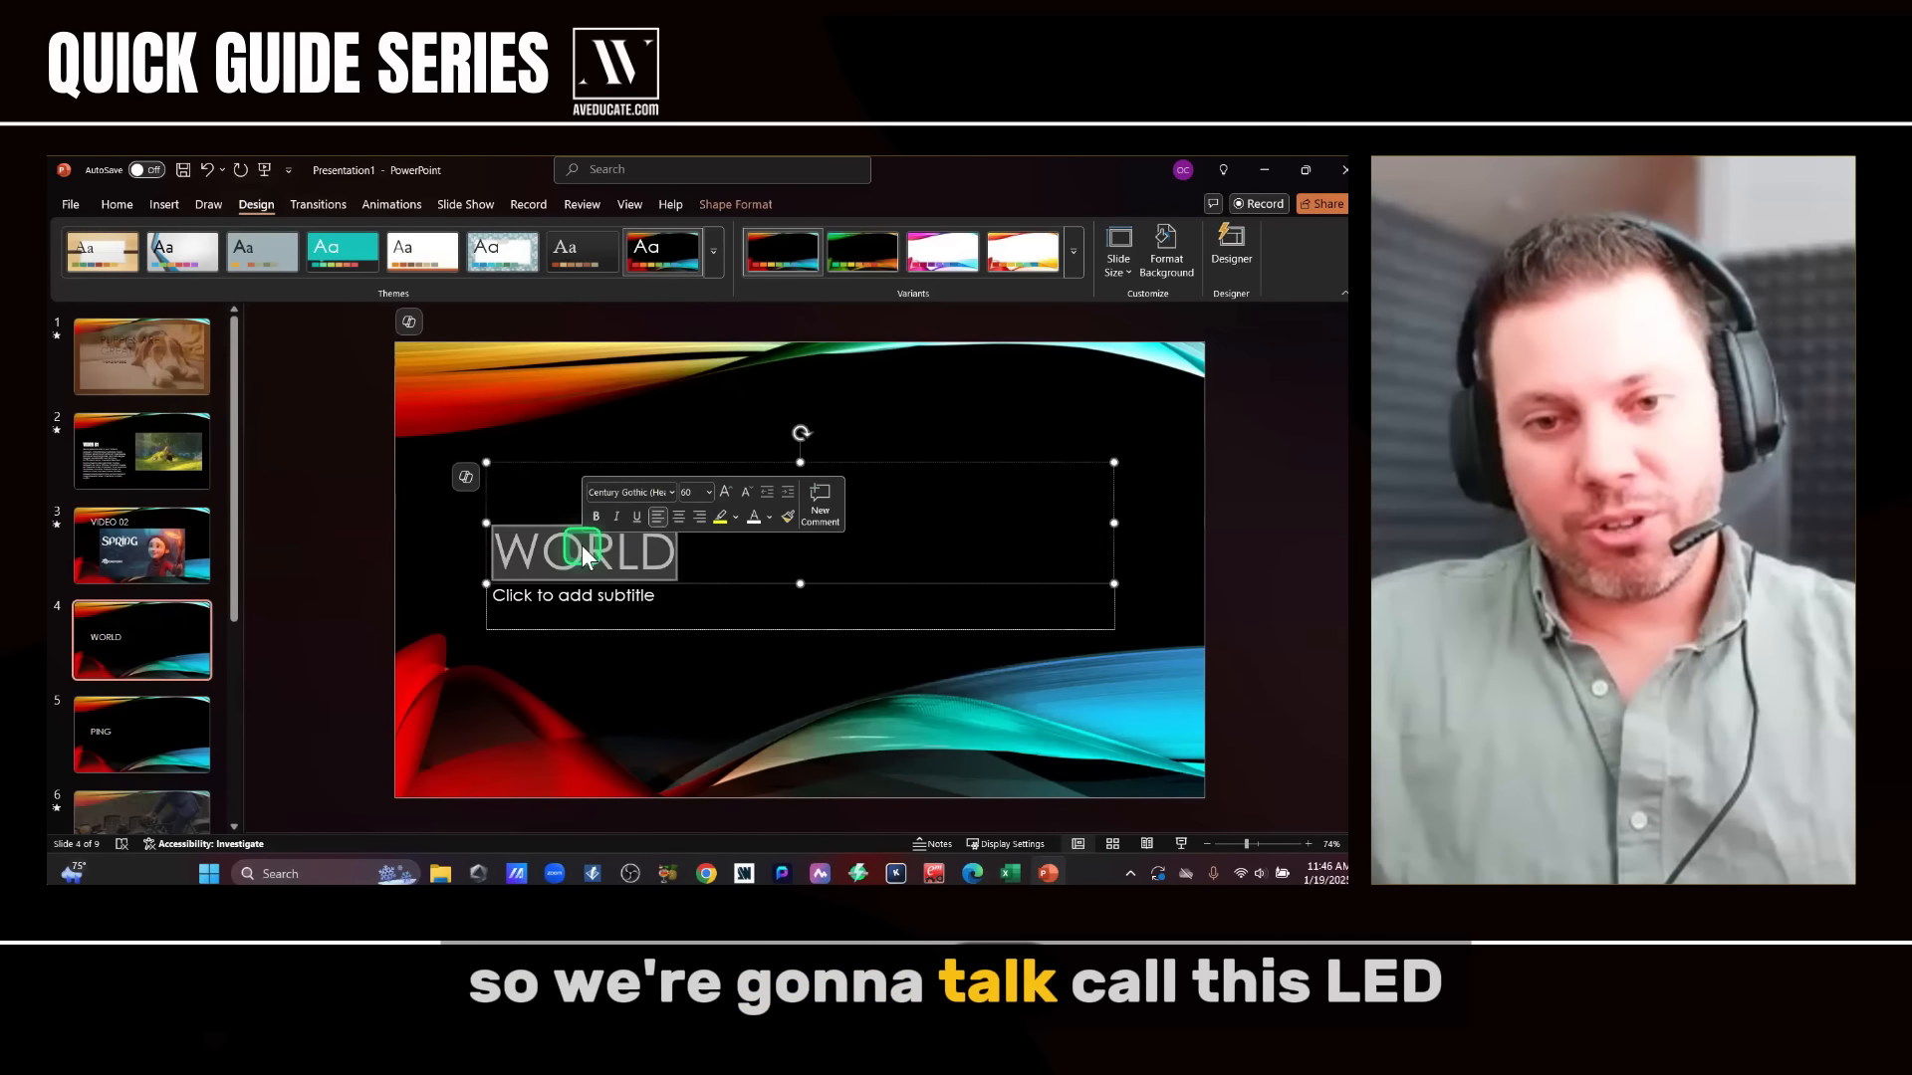
pyautogui.write('LED')
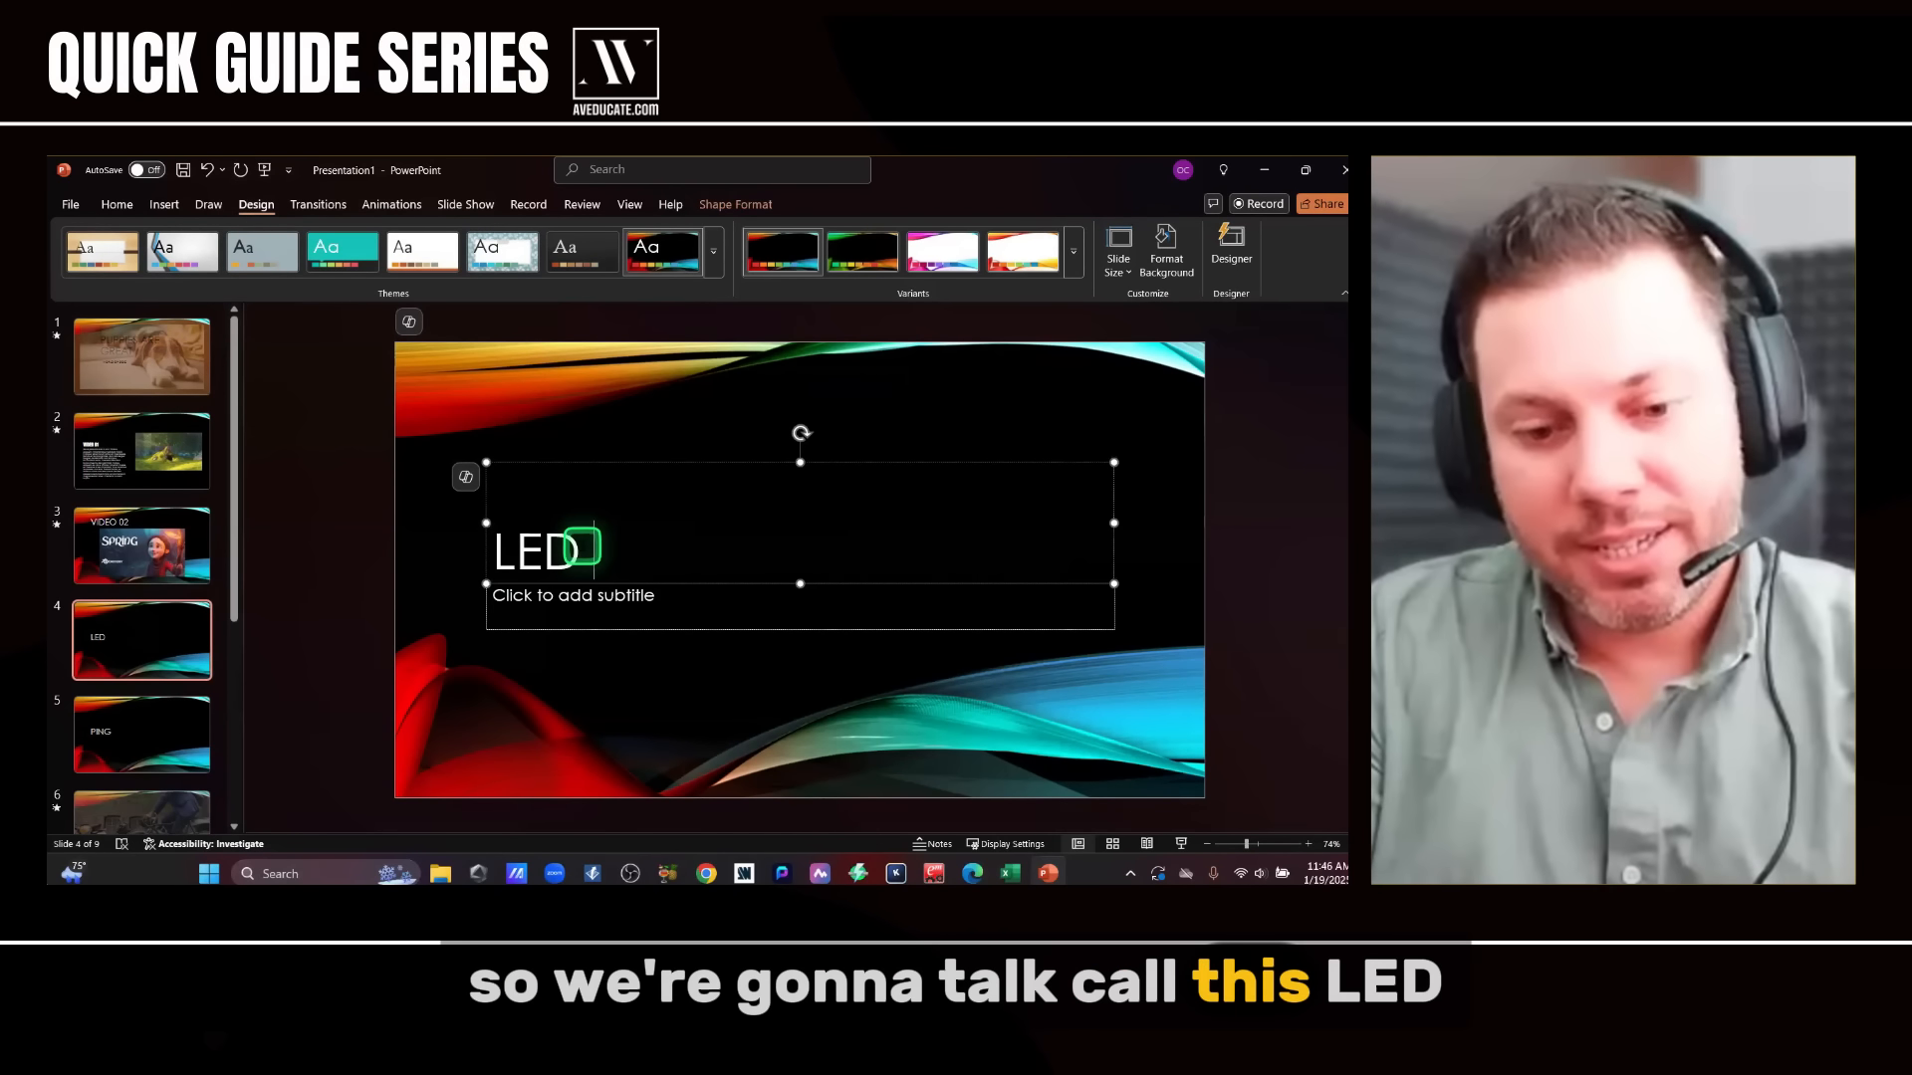
pyautogui.write(' TRICKS')
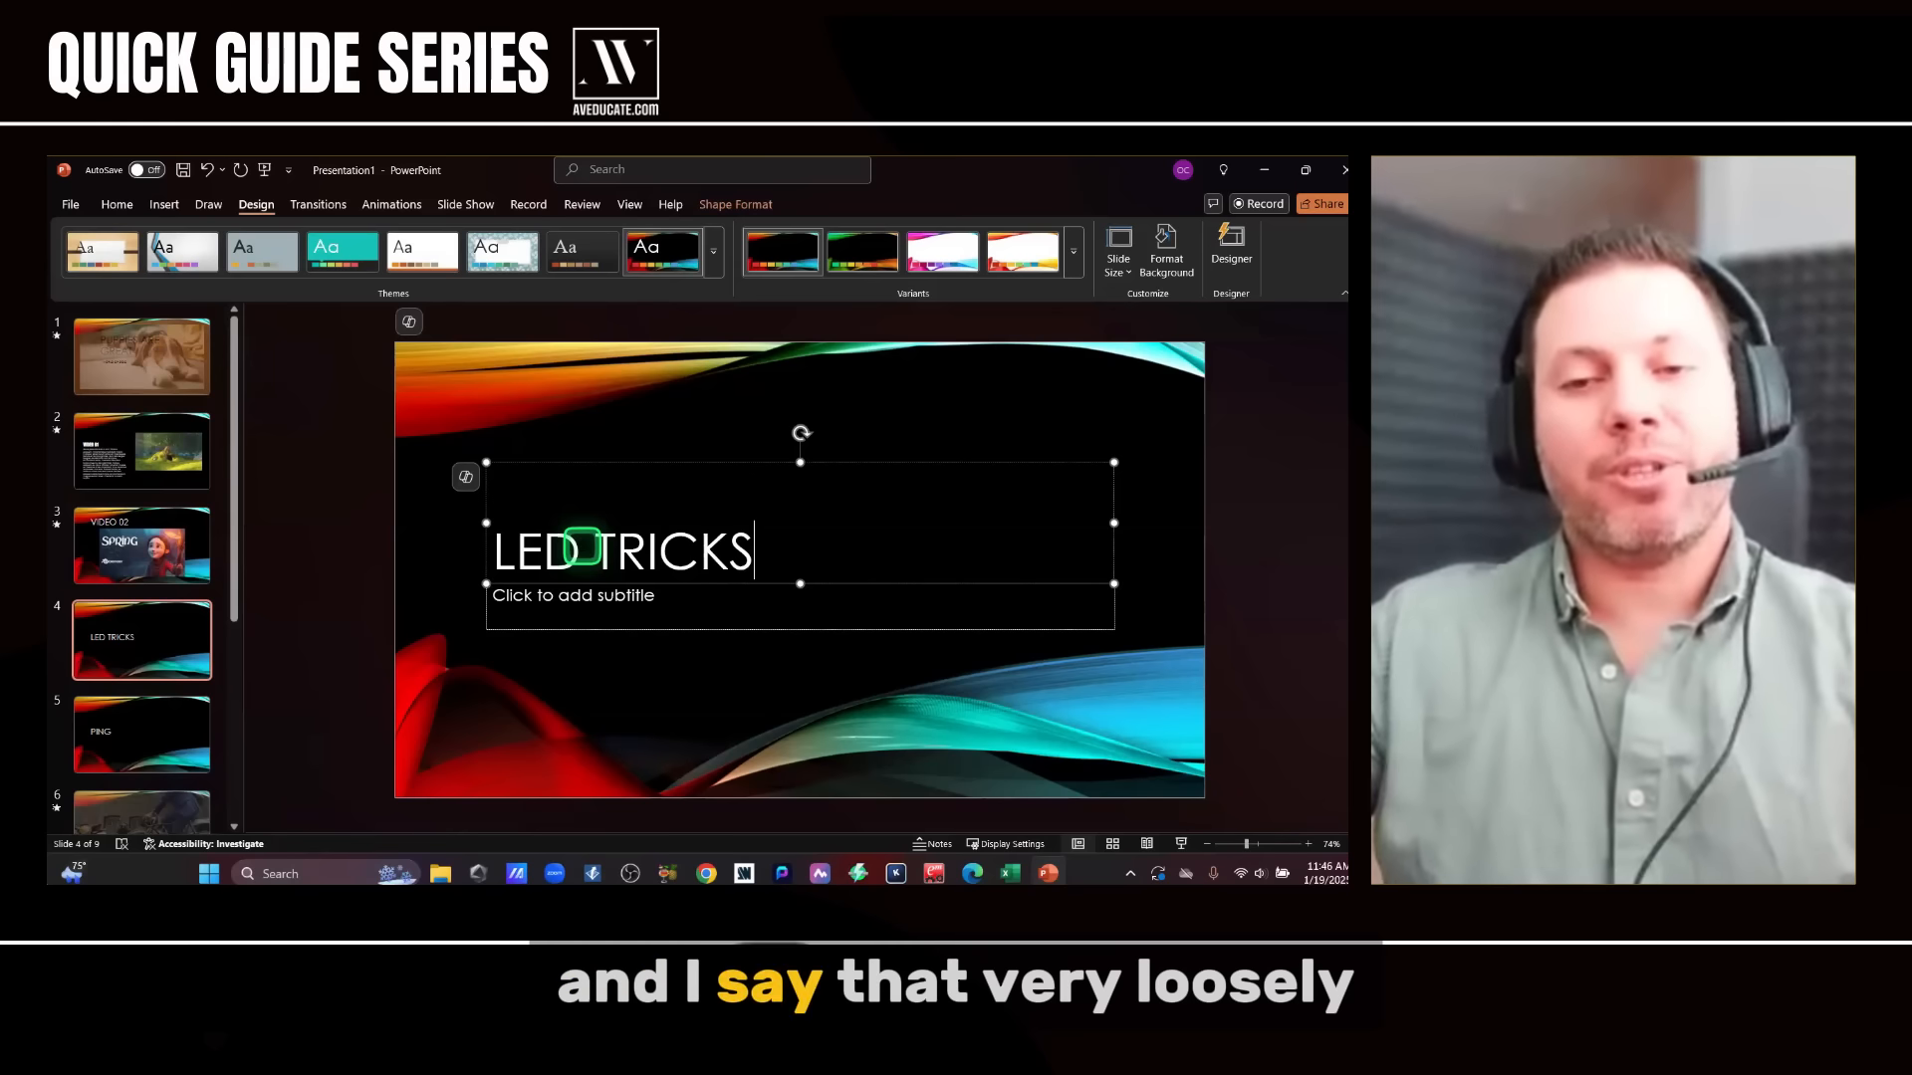
# - Move the LED TRICKS title box up near the slide's top edge, reduce its height, and delete the empty subtitle placeholder
pyautogui.moveTo(584, 462); pyautogui.dragTo(578, 358)
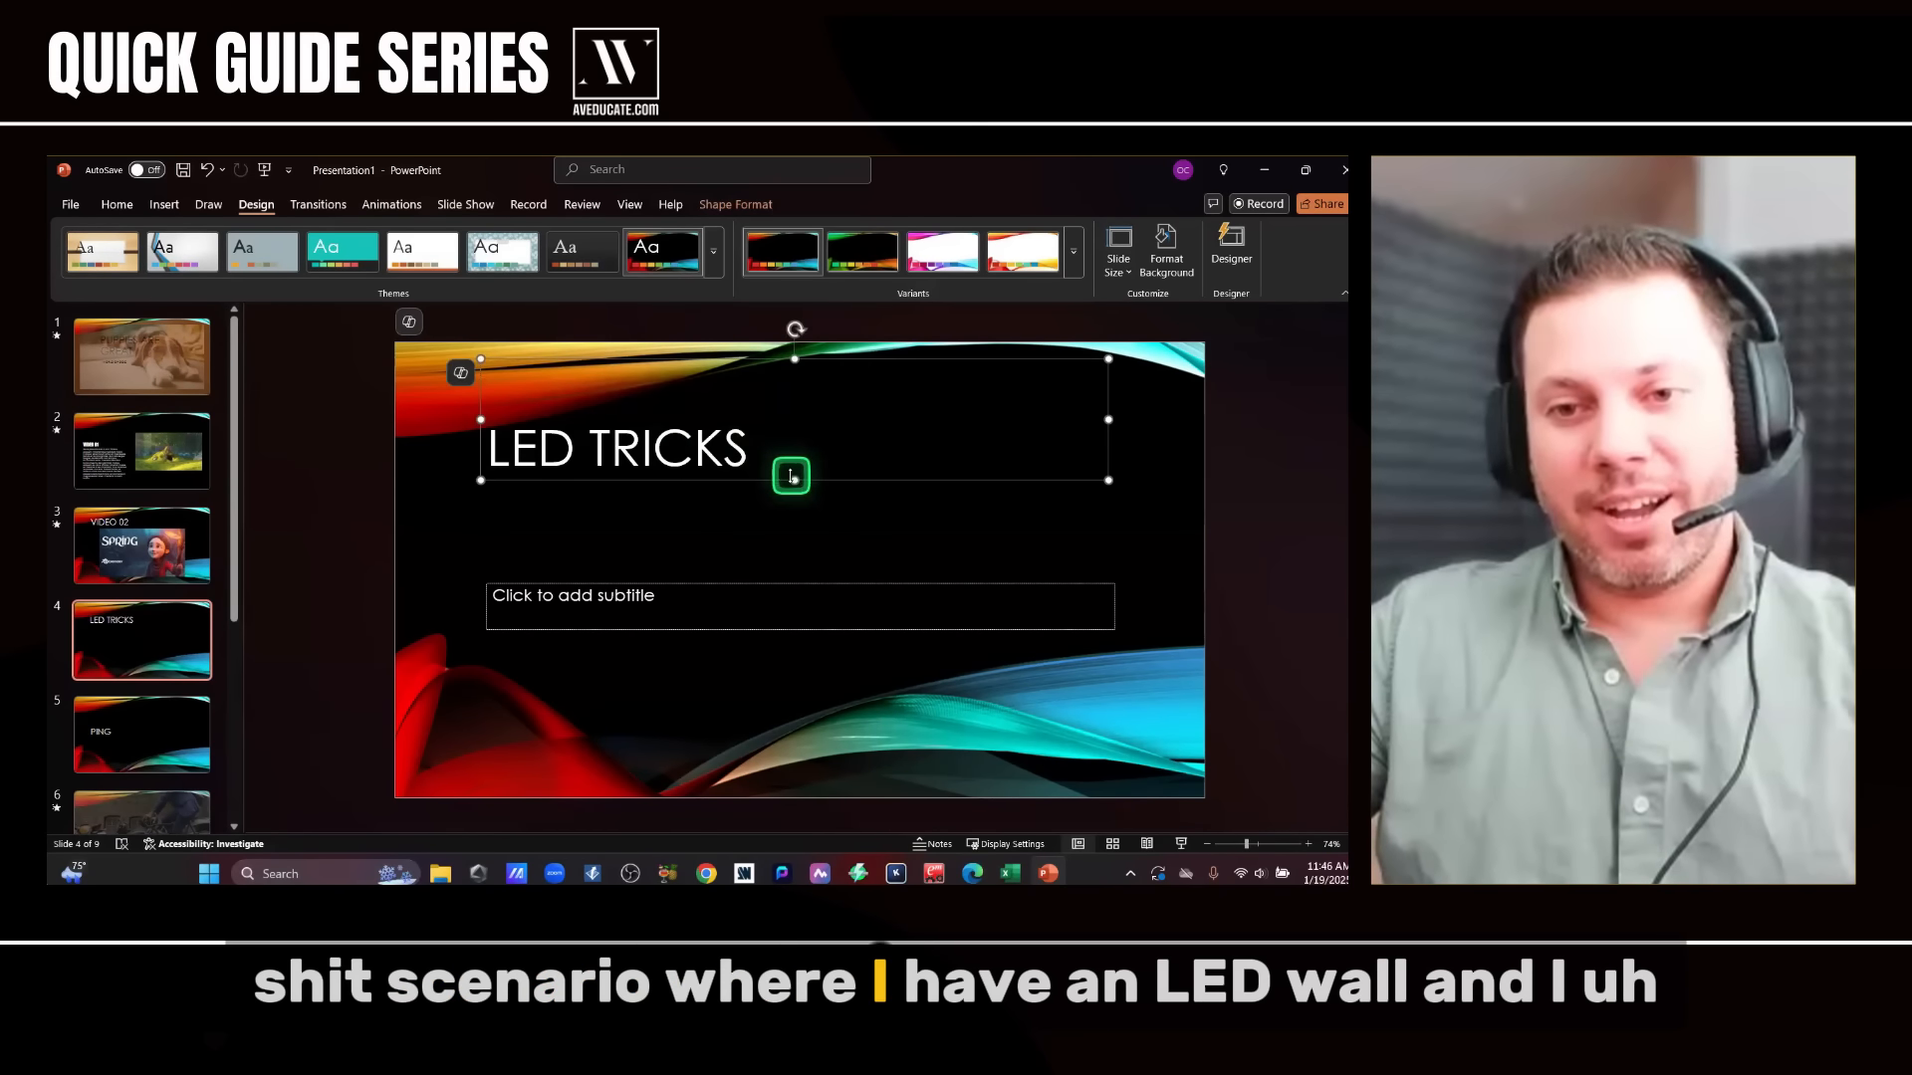
pyautogui.moveTo(793, 480); pyautogui.dragTo(794, 431)
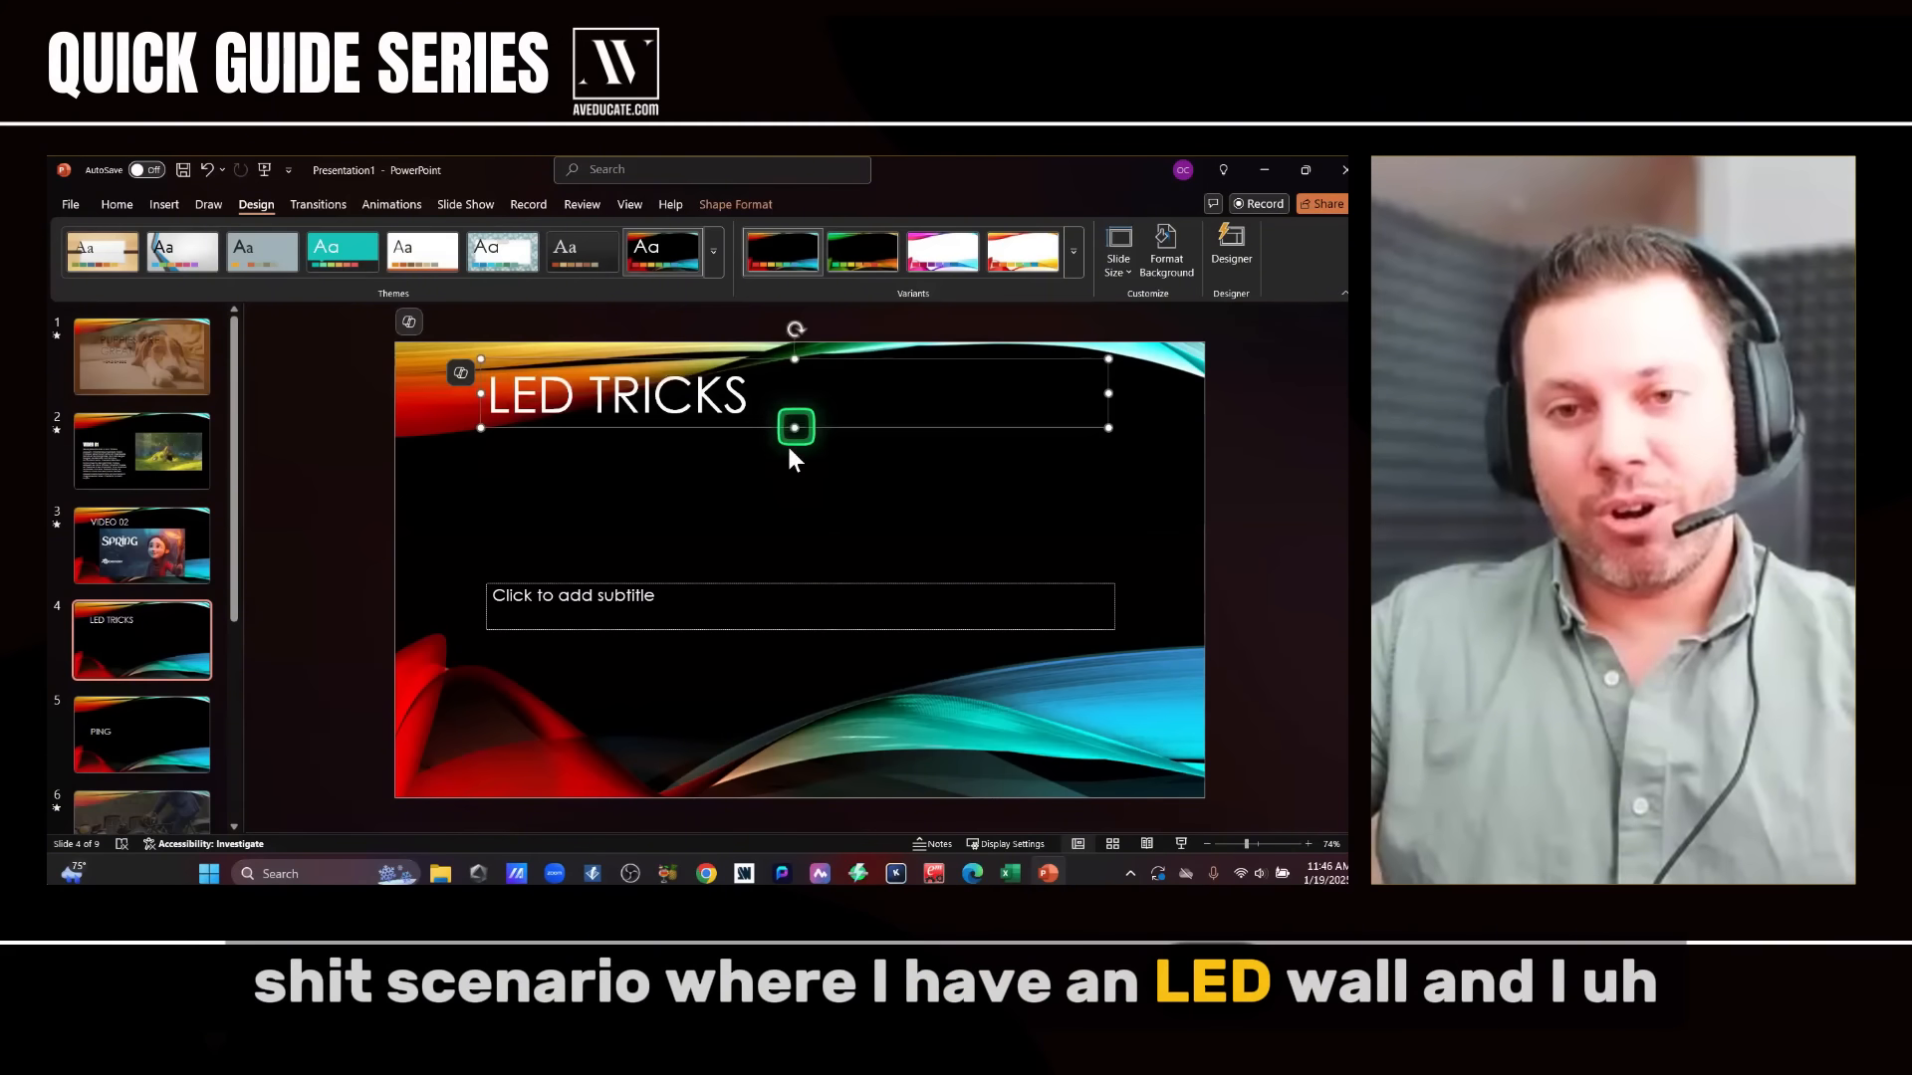
pyautogui.click(814, 587)
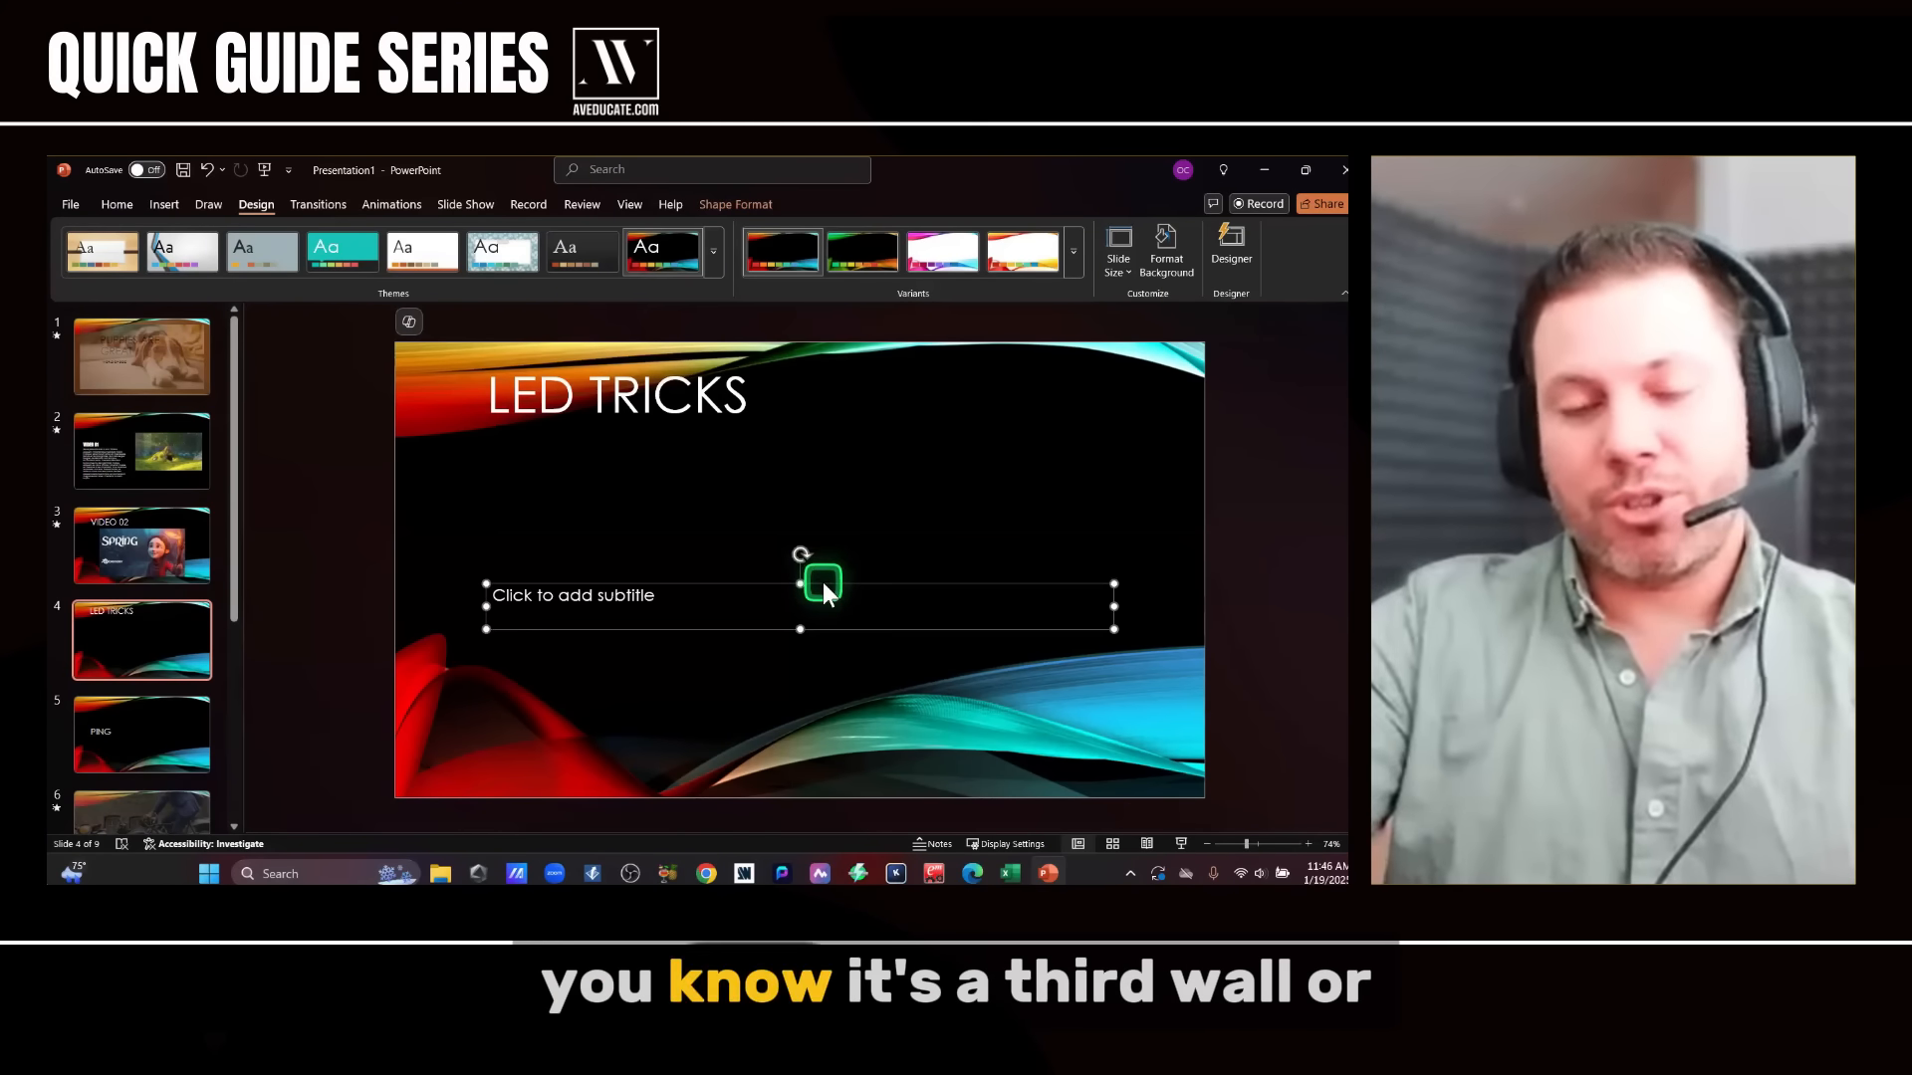
pyautogui.press('Delete')
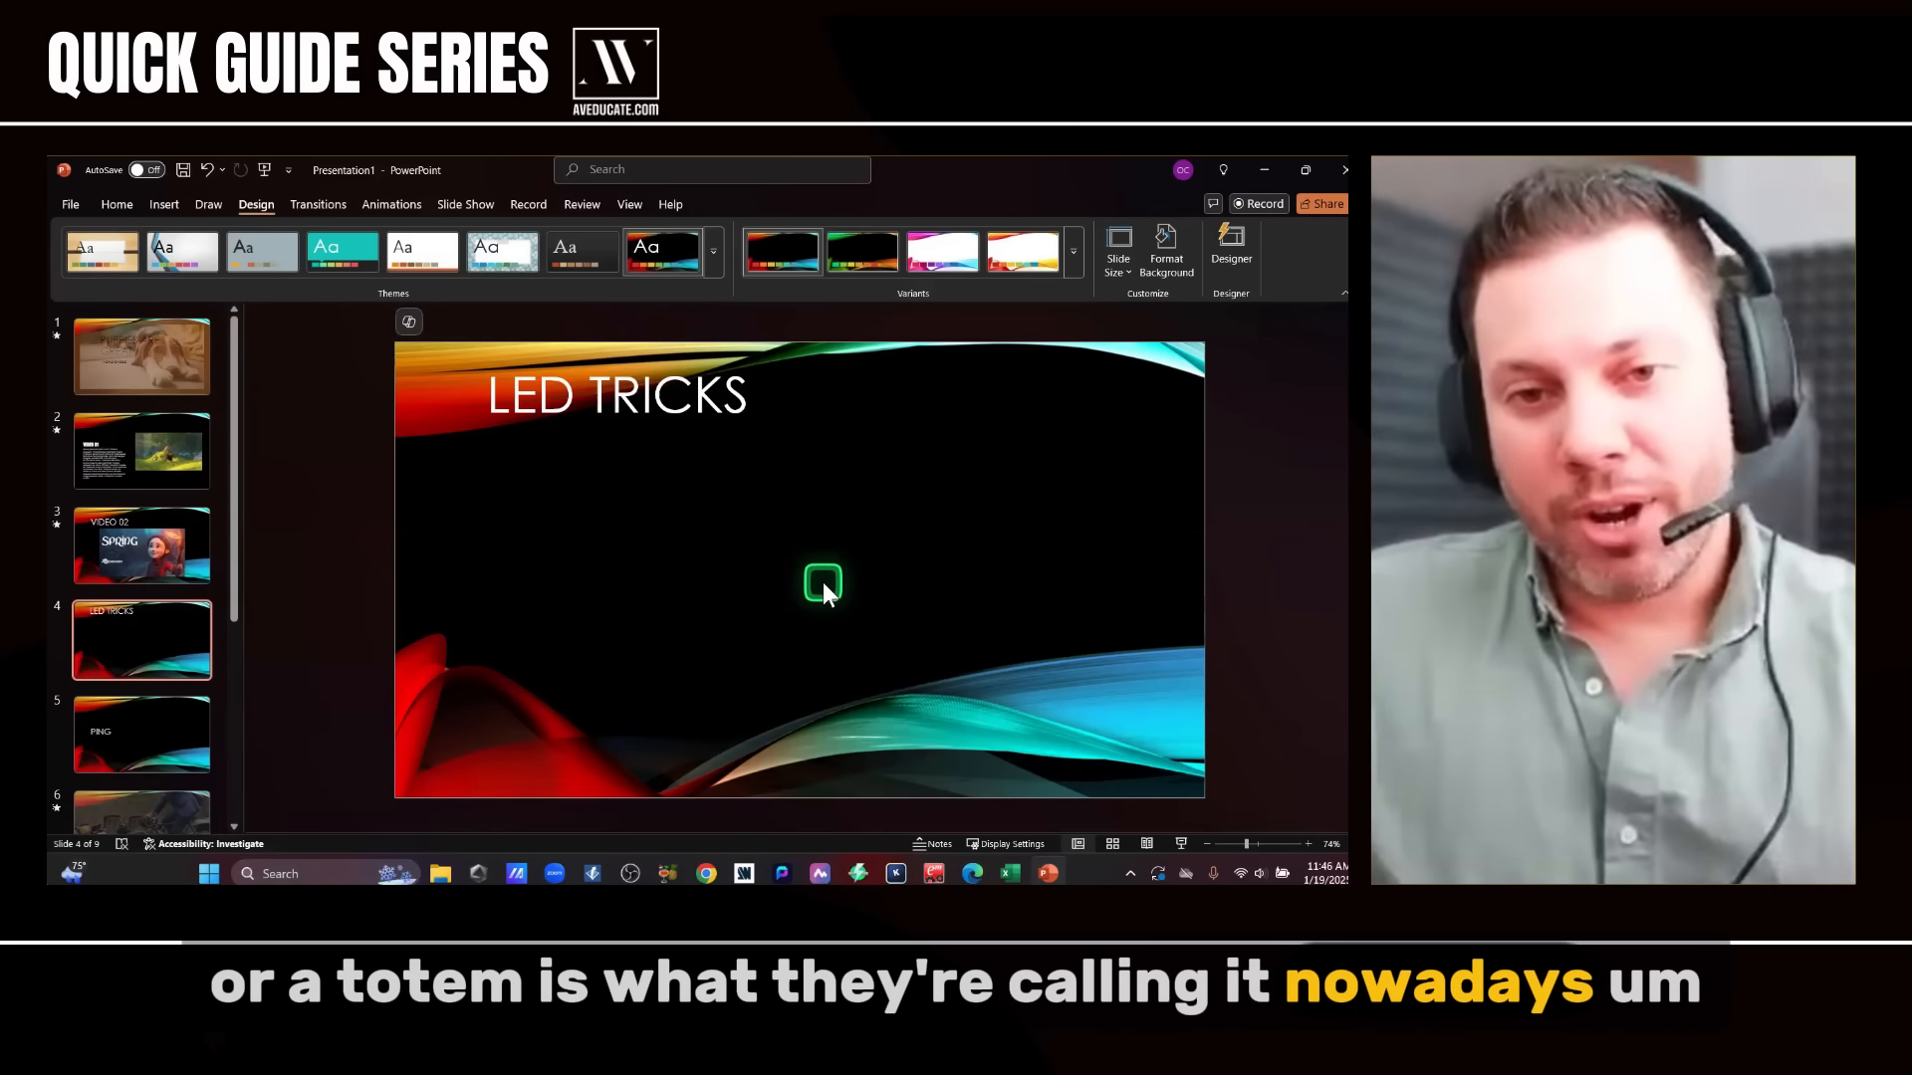
# - Shift the LED TRICKS title box slightly down and to the left on slide 4, and deselect it
pyautogui.click(635, 430)
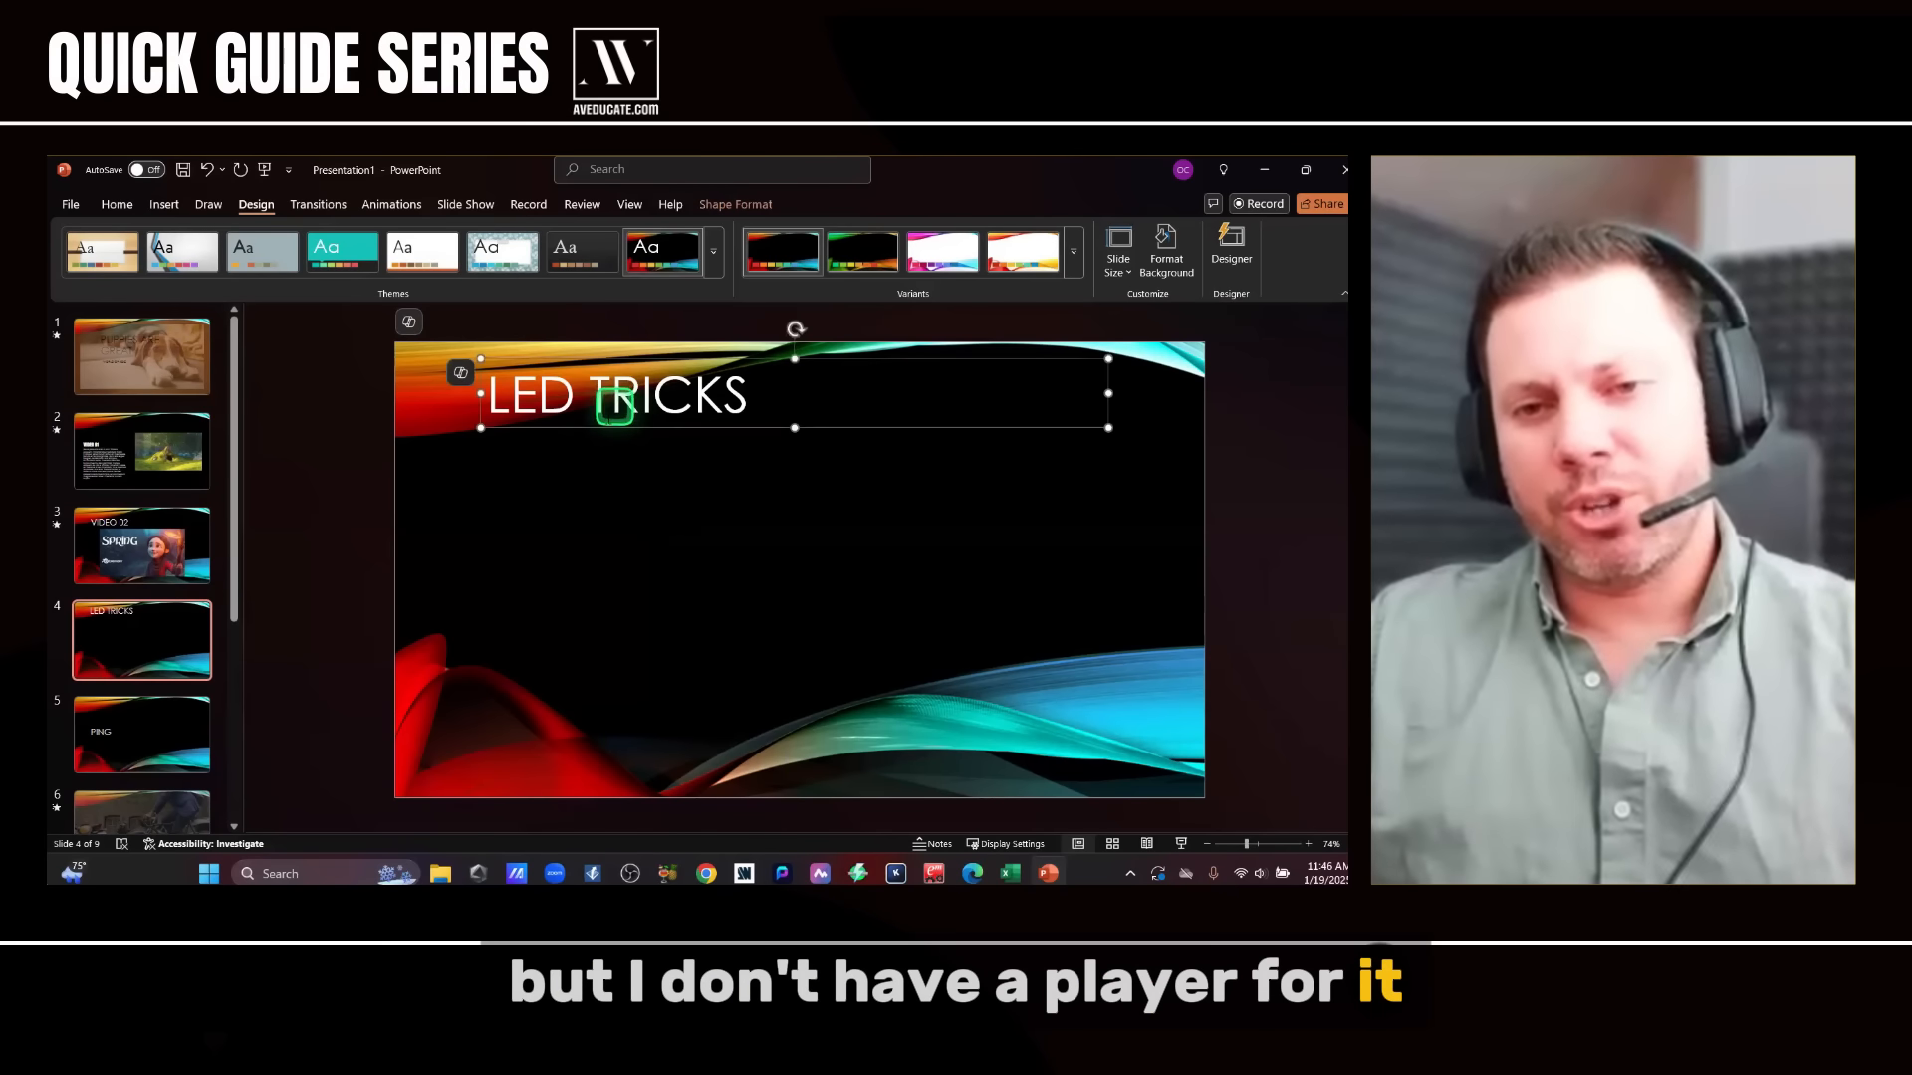
pyautogui.moveTo(605, 427)
pyautogui.mouseDown()
pyautogui.moveTo(601, 460)
pyautogui.moveTo(585, 451)
pyautogui.mouseUp()
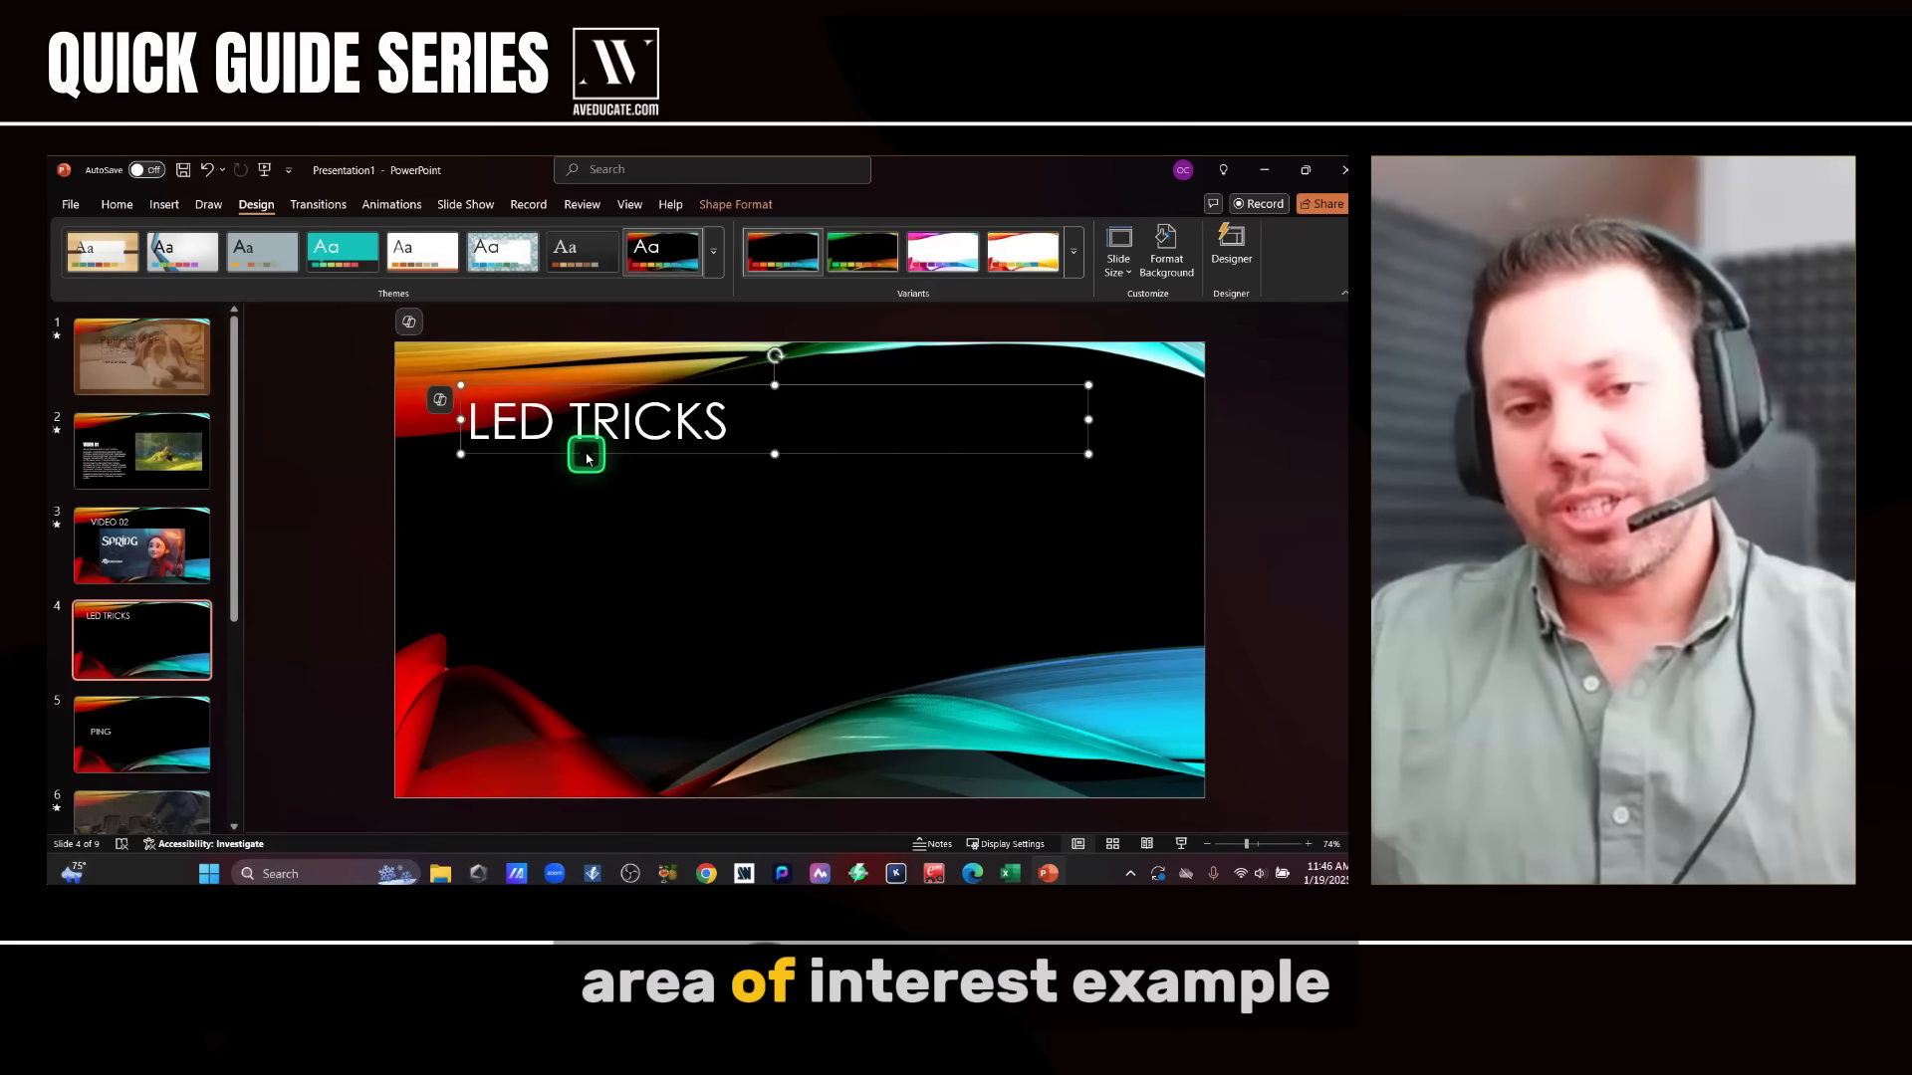
pyautogui.click(631, 500)
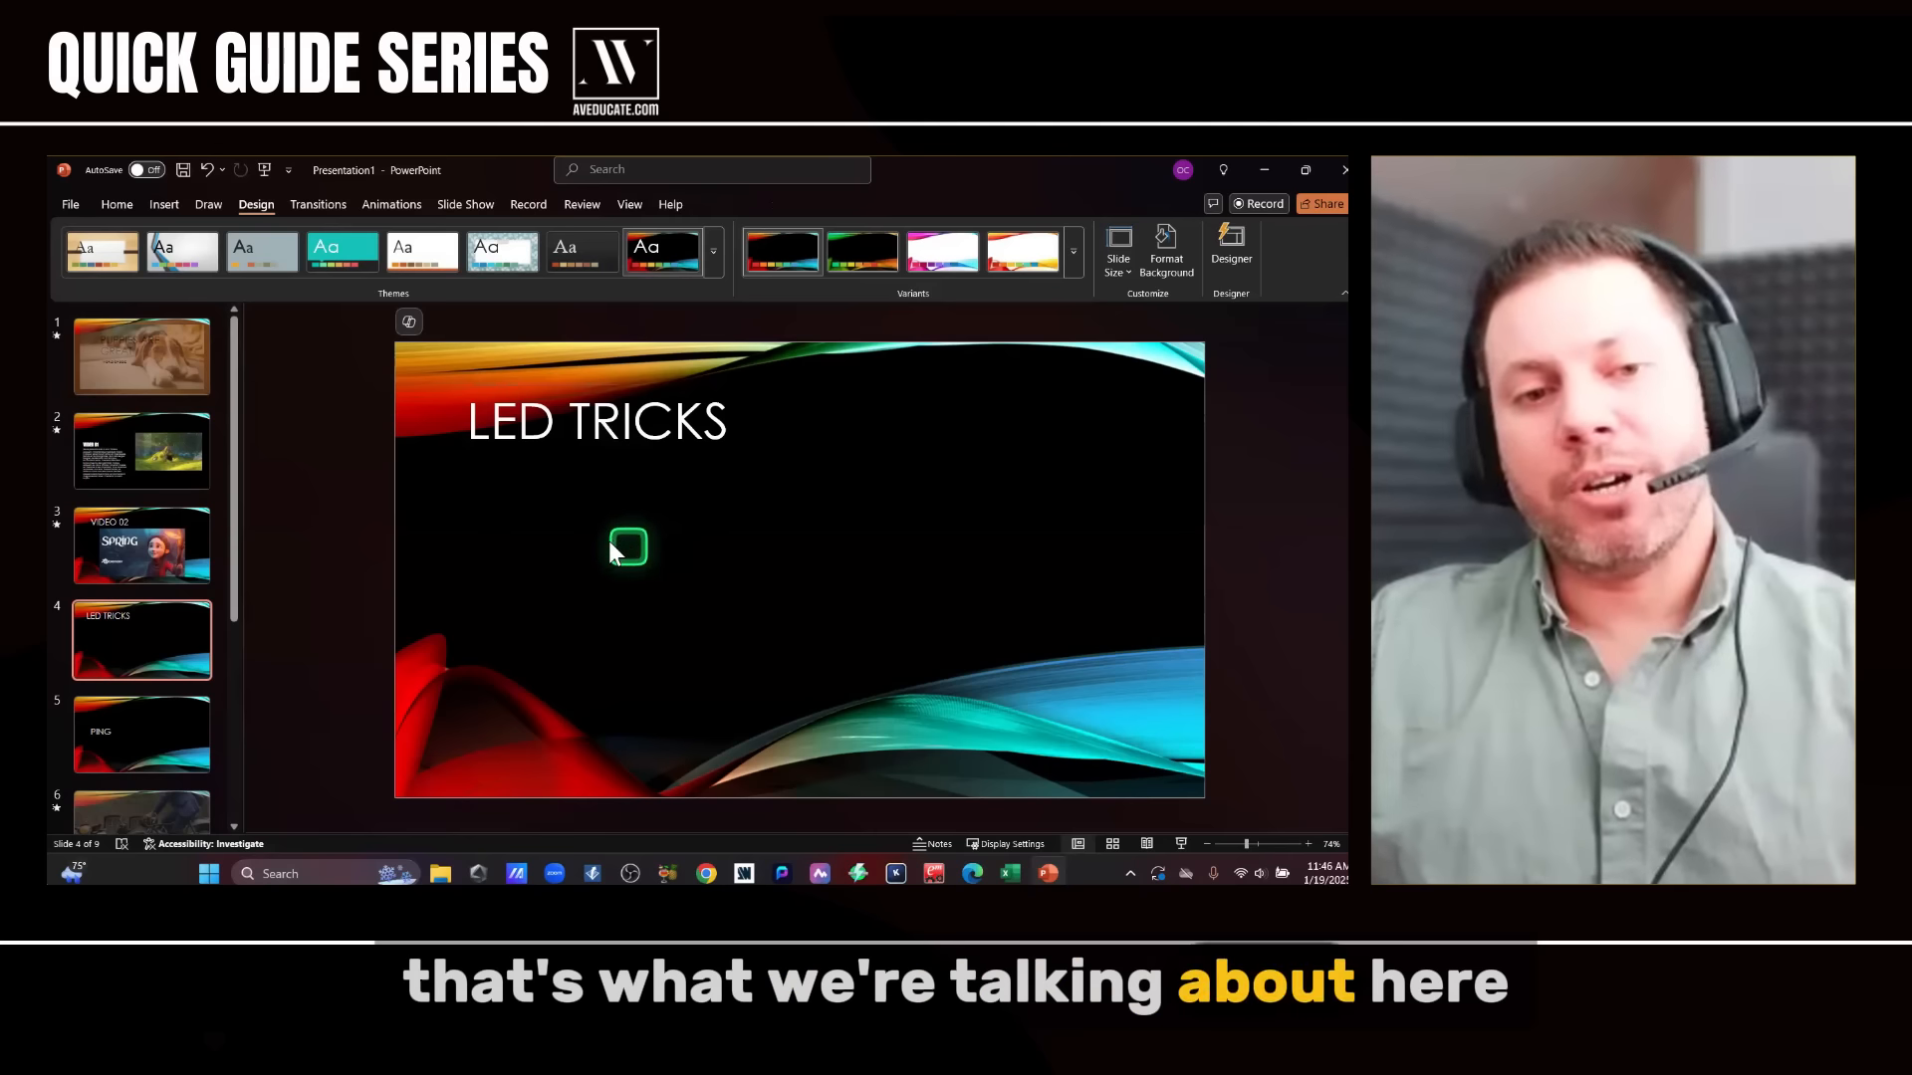
# - Set a custom slide size of 3840px wide by 1080px high, scaling the content with Ensure Fit
pyautogui.click(271, 197)
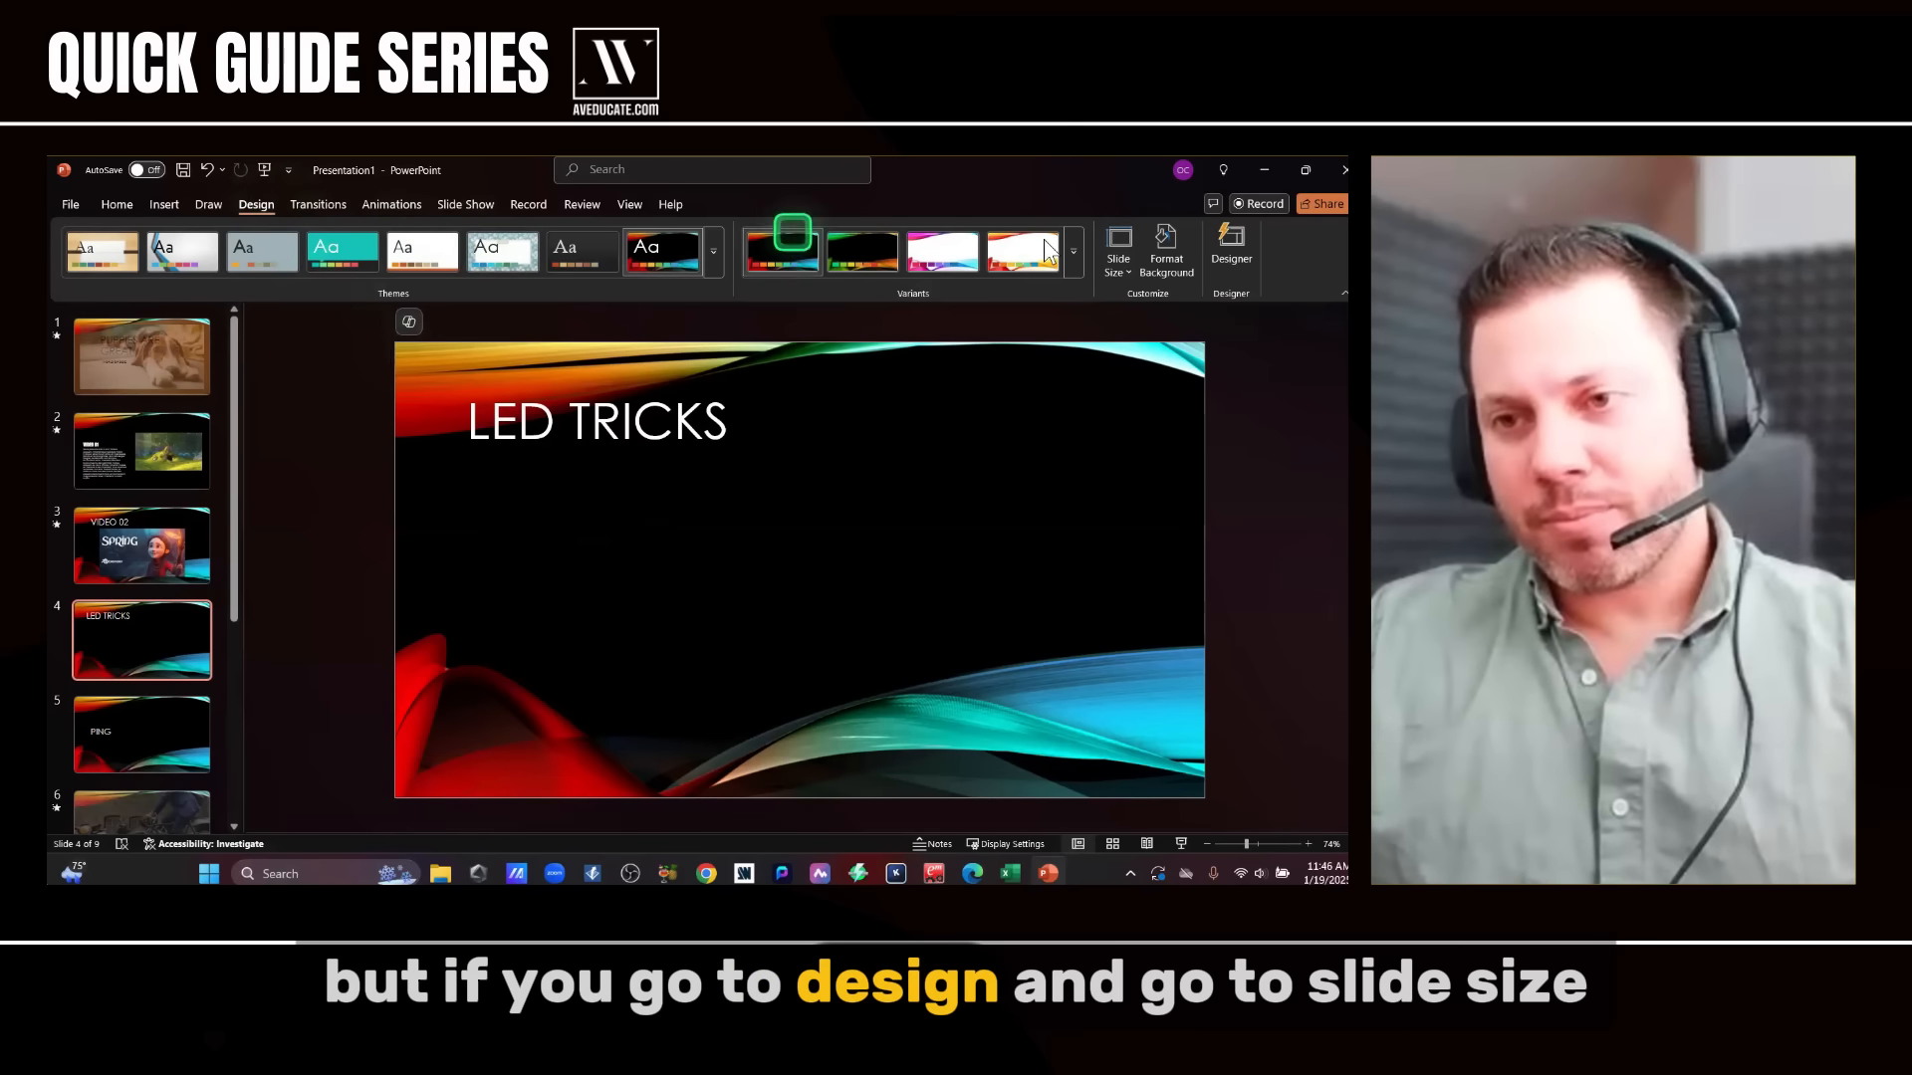
pyautogui.click(1119, 265)
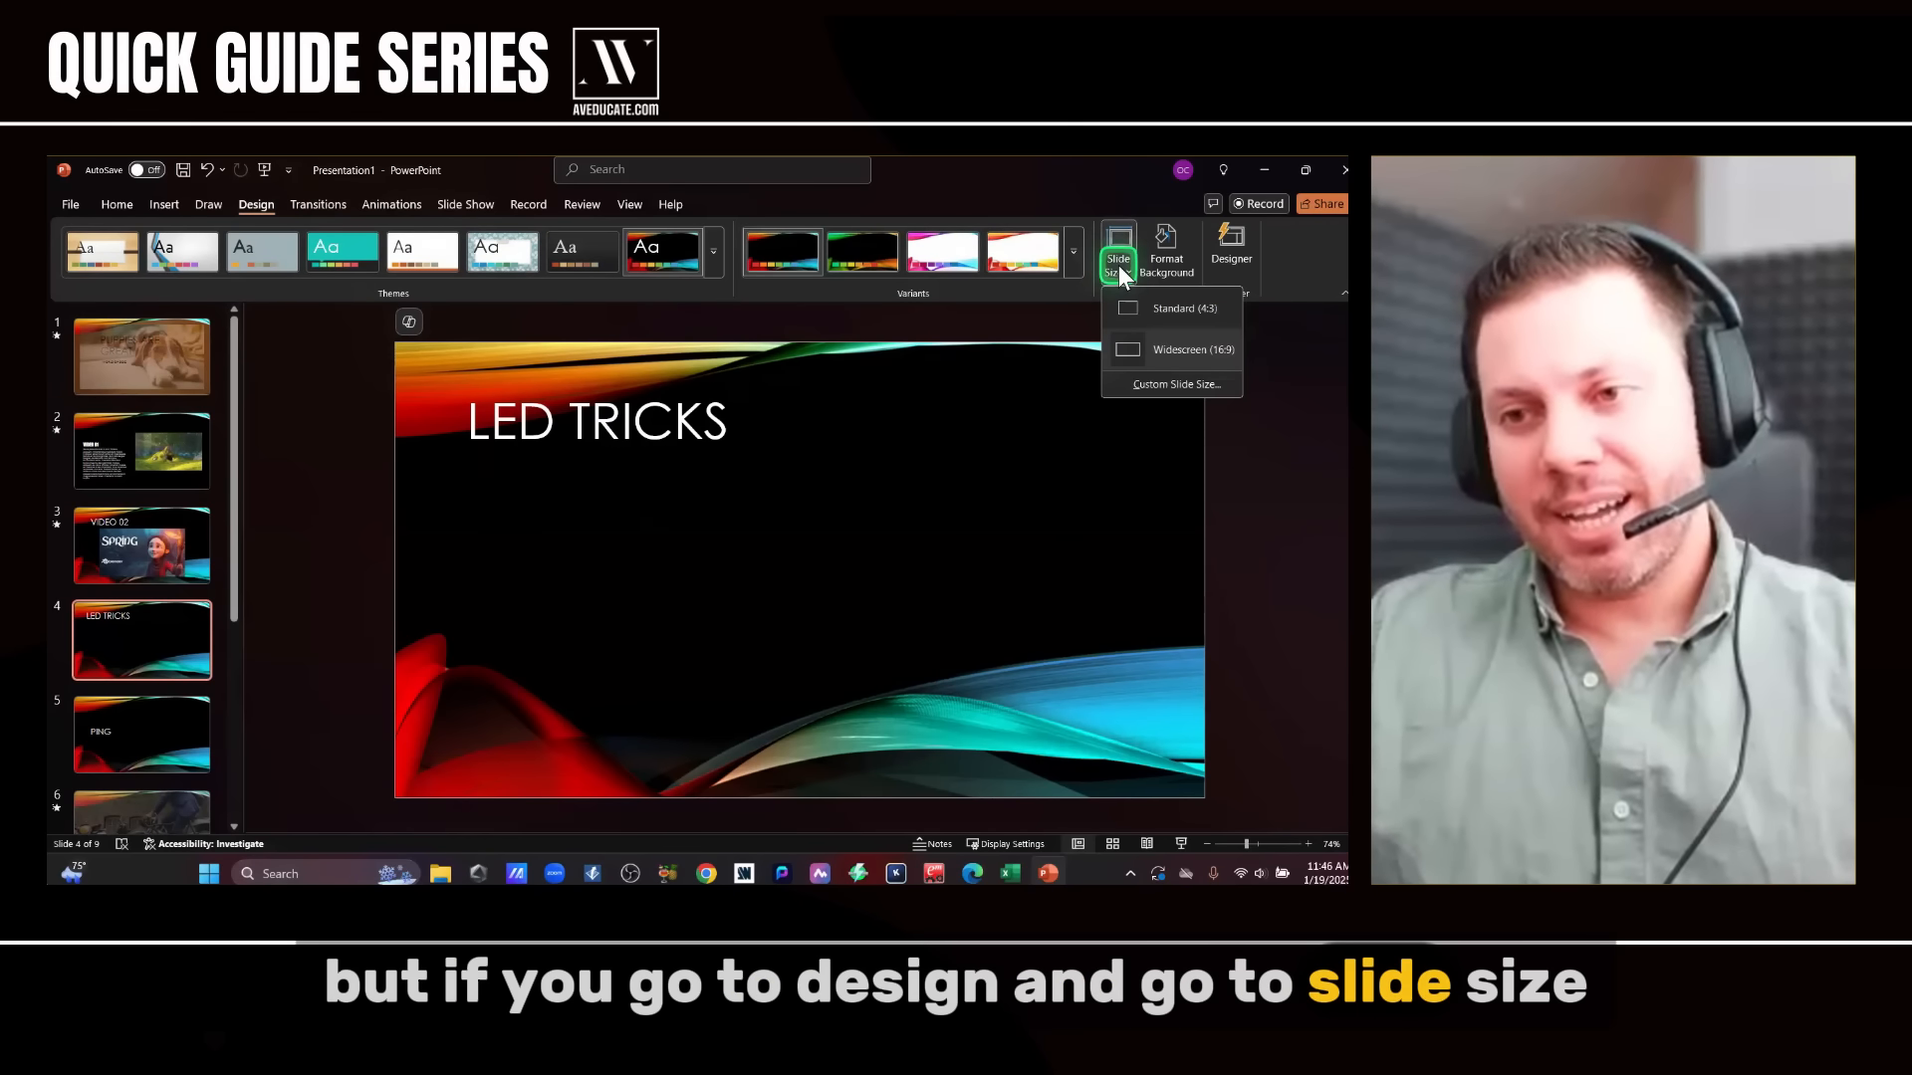
pyautogui.click(1175, 384)
pyautogui.click(675, 498)
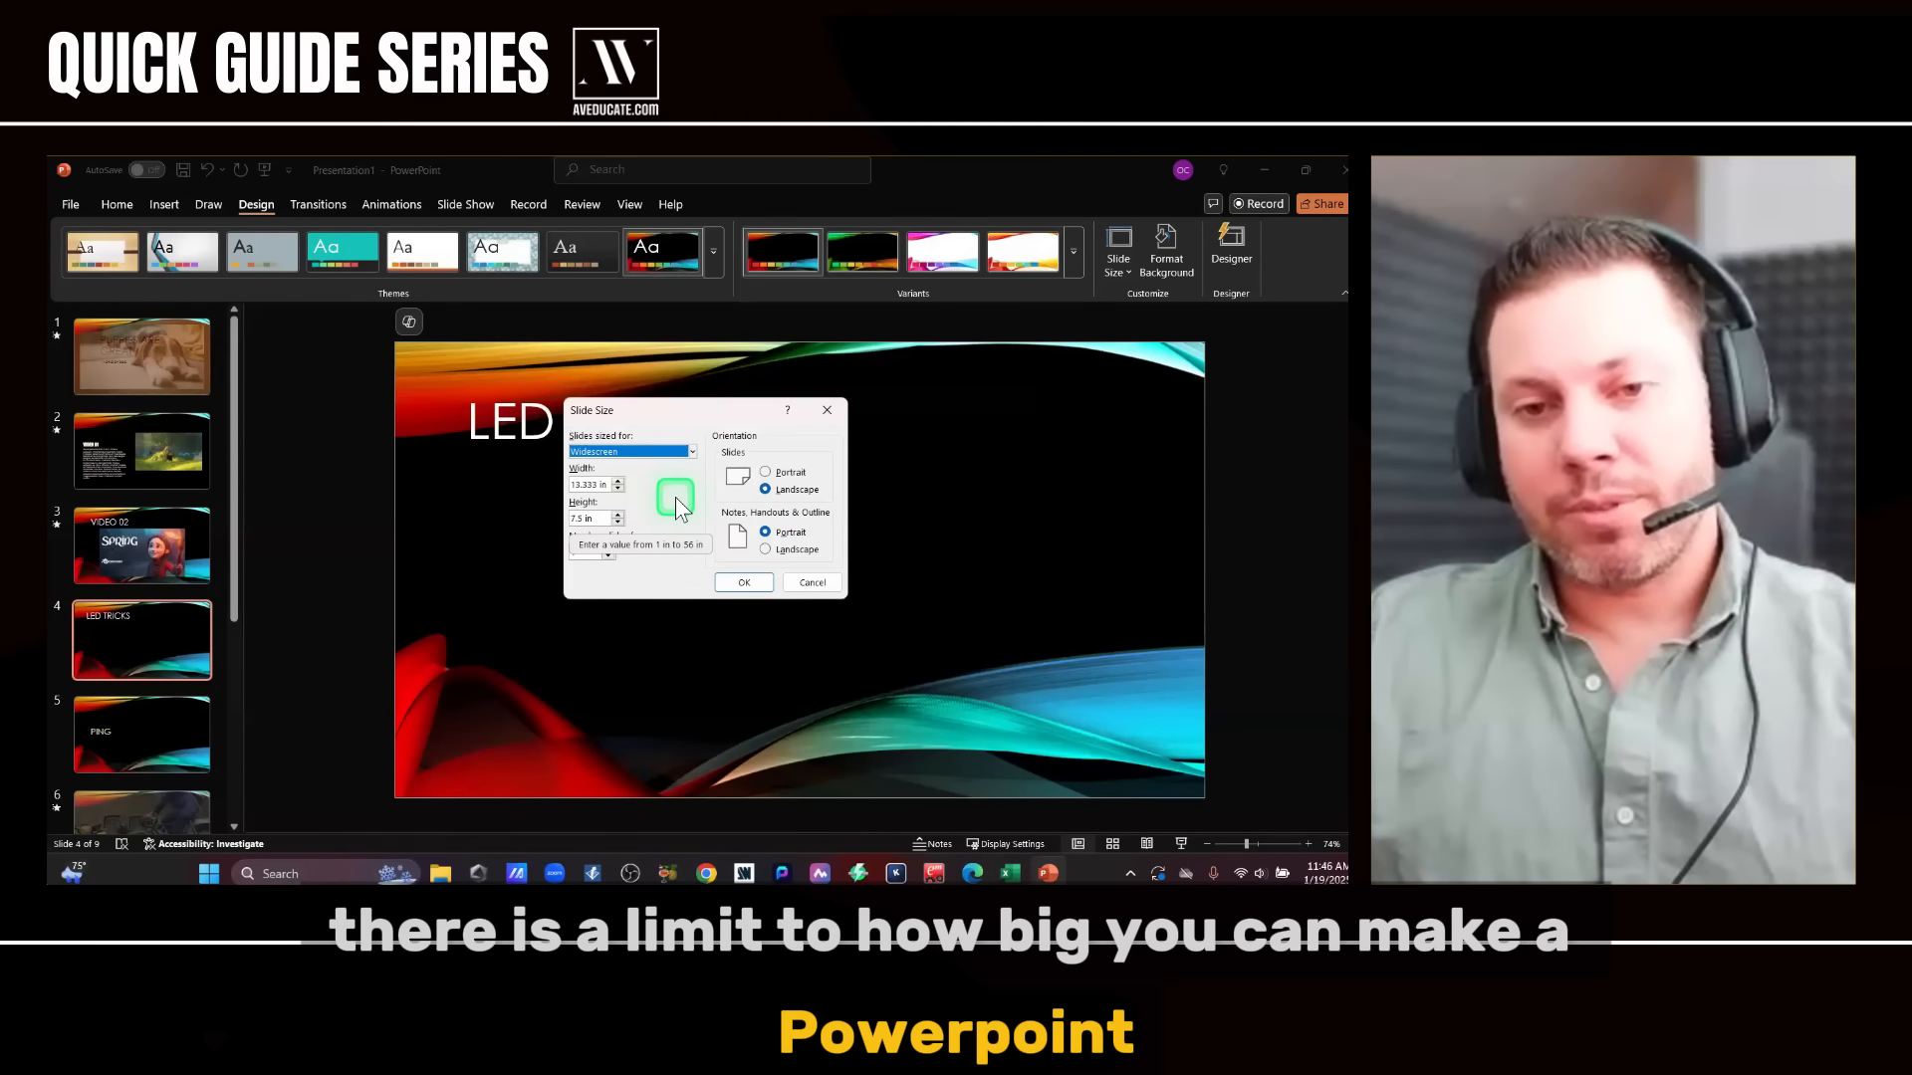
pyautogui.click(597, 507)
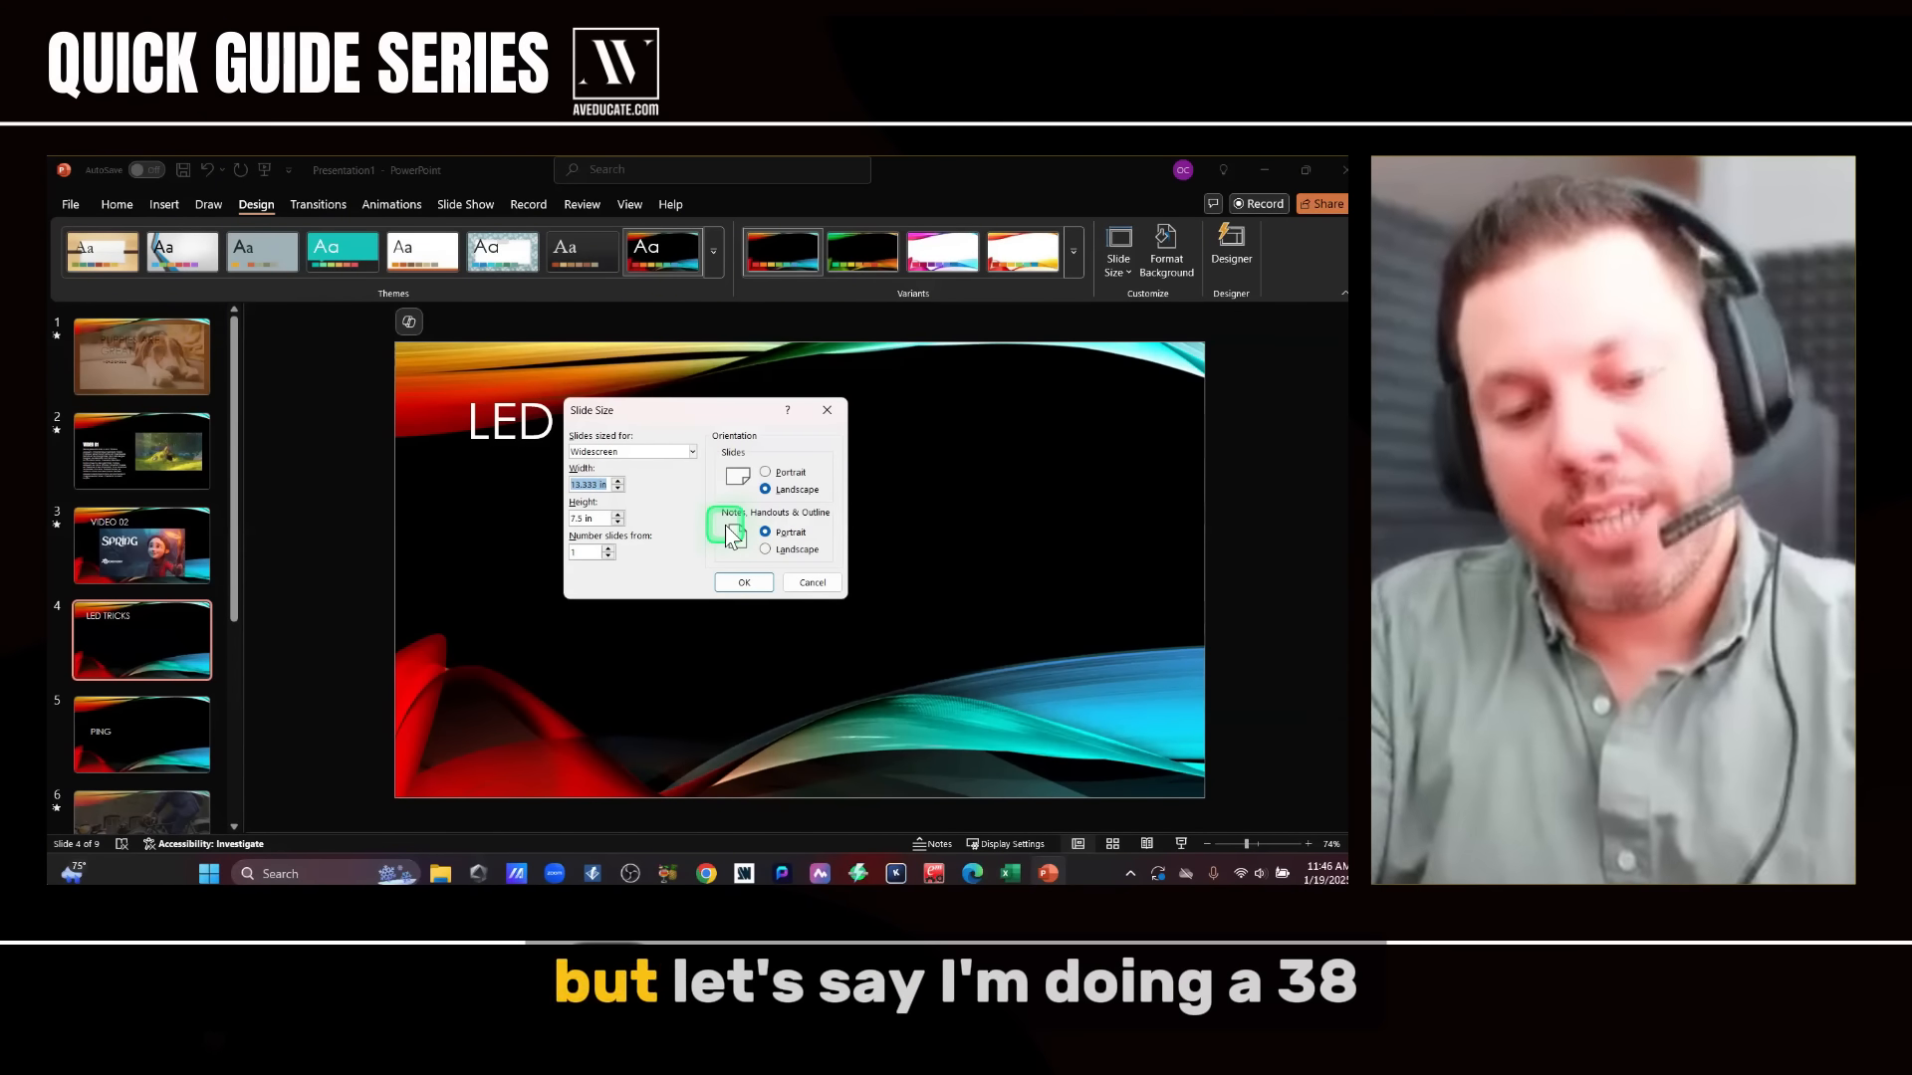
pyautogui.write('3840')
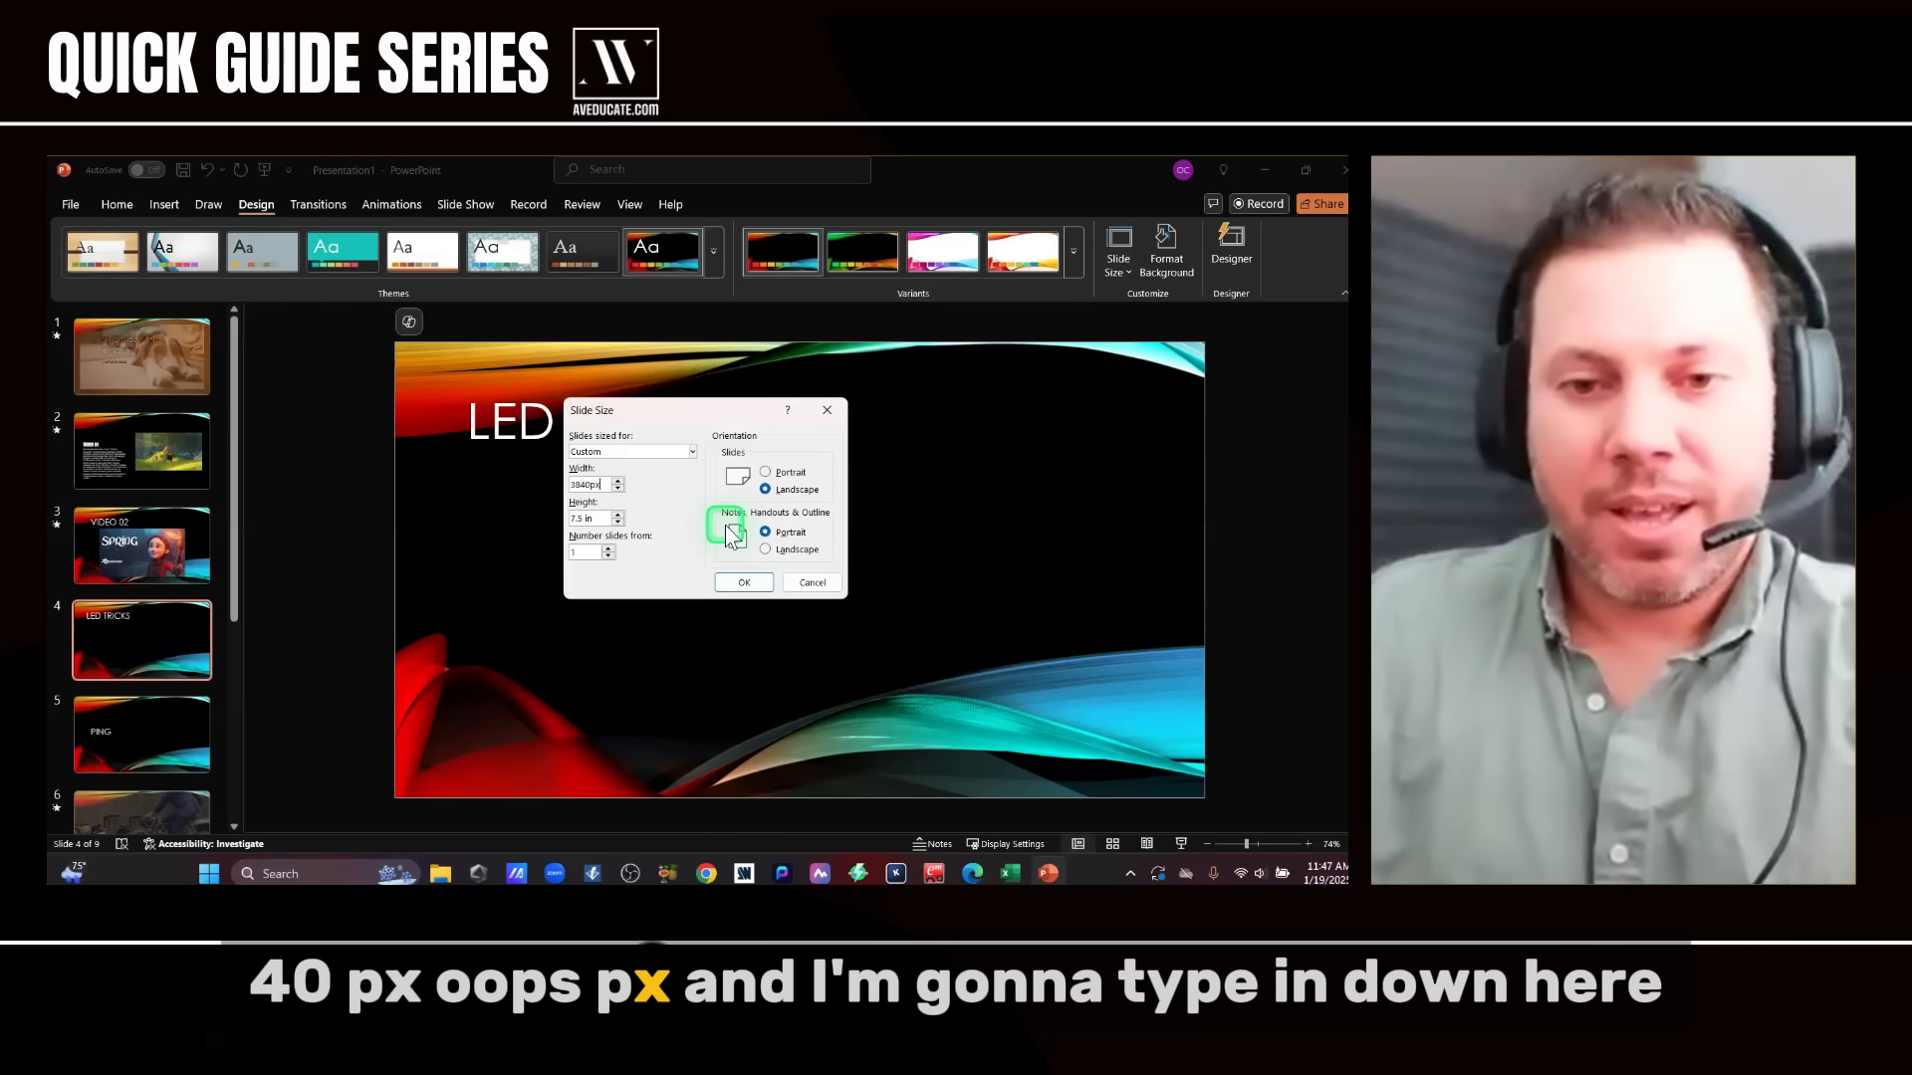
pyautogui.click(595, 518)
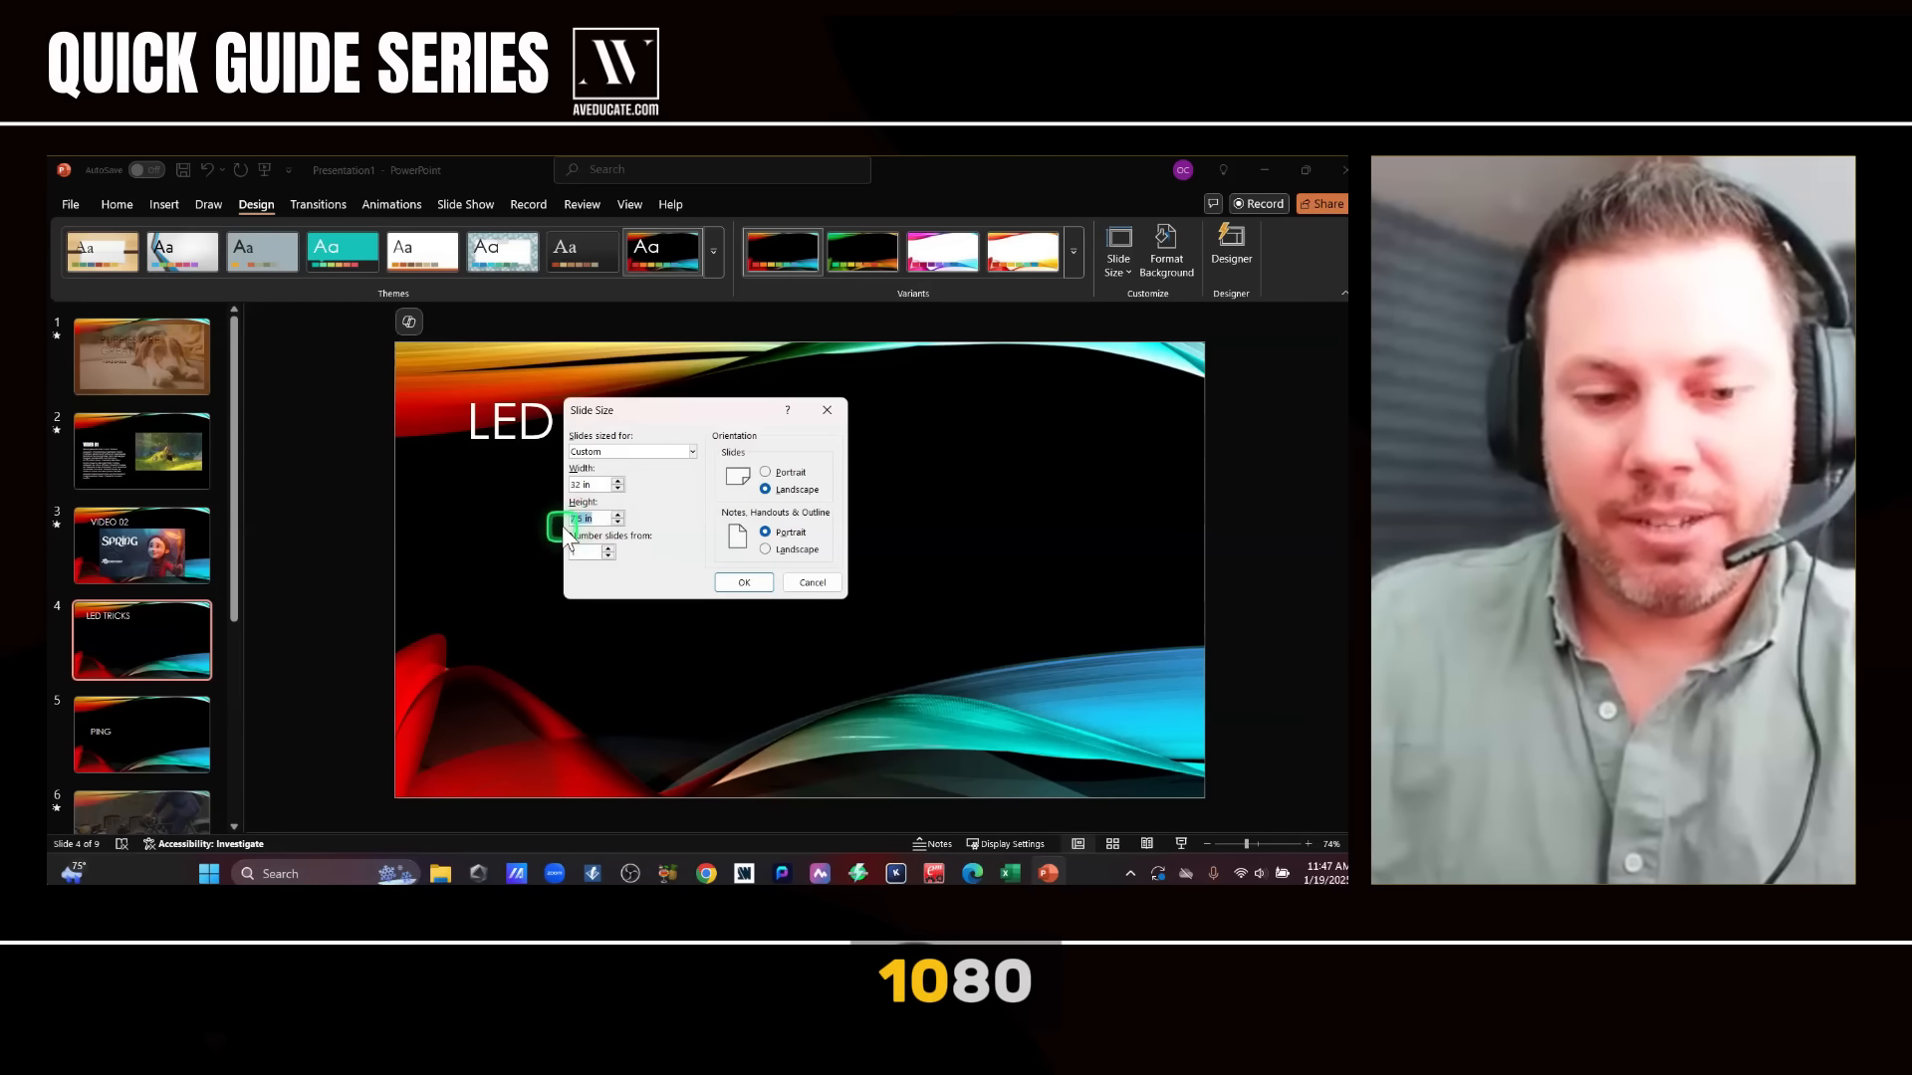
pyautogui.write('1080p')
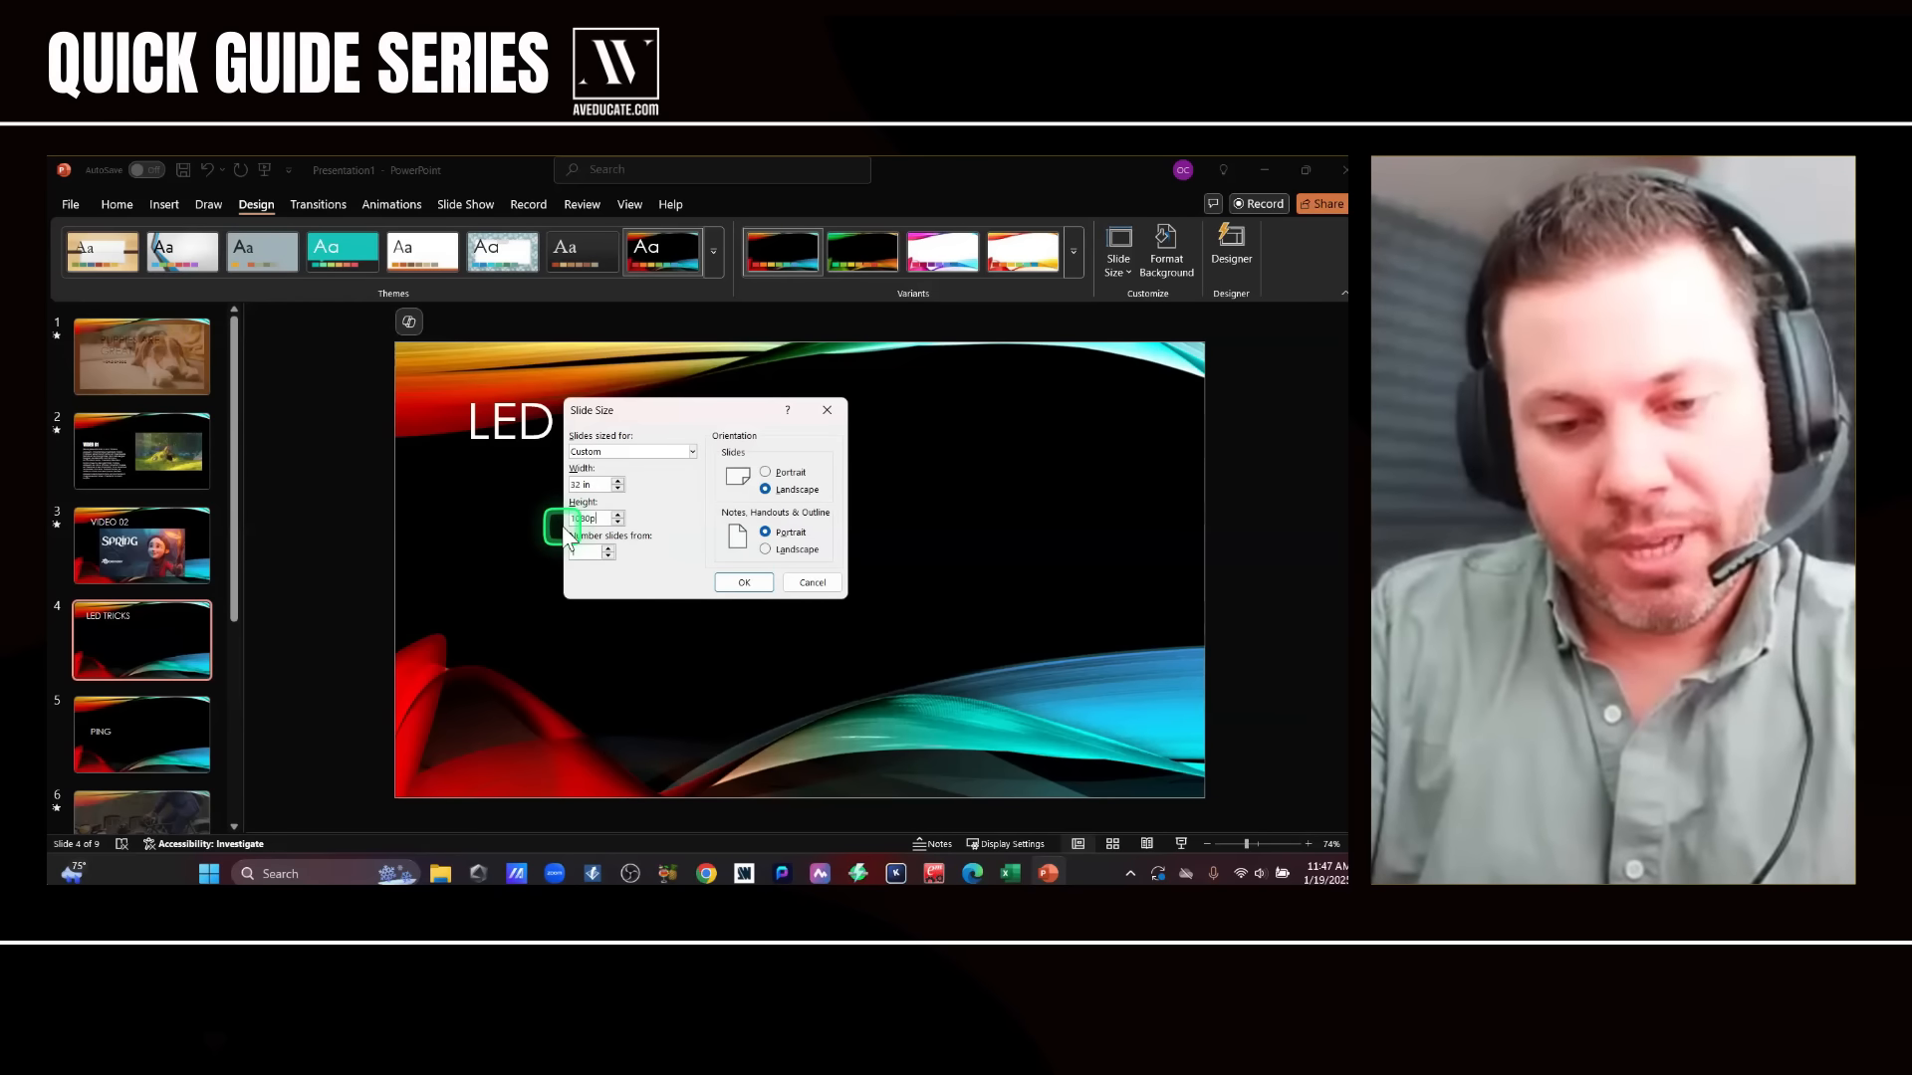
pyautogui.write('x')
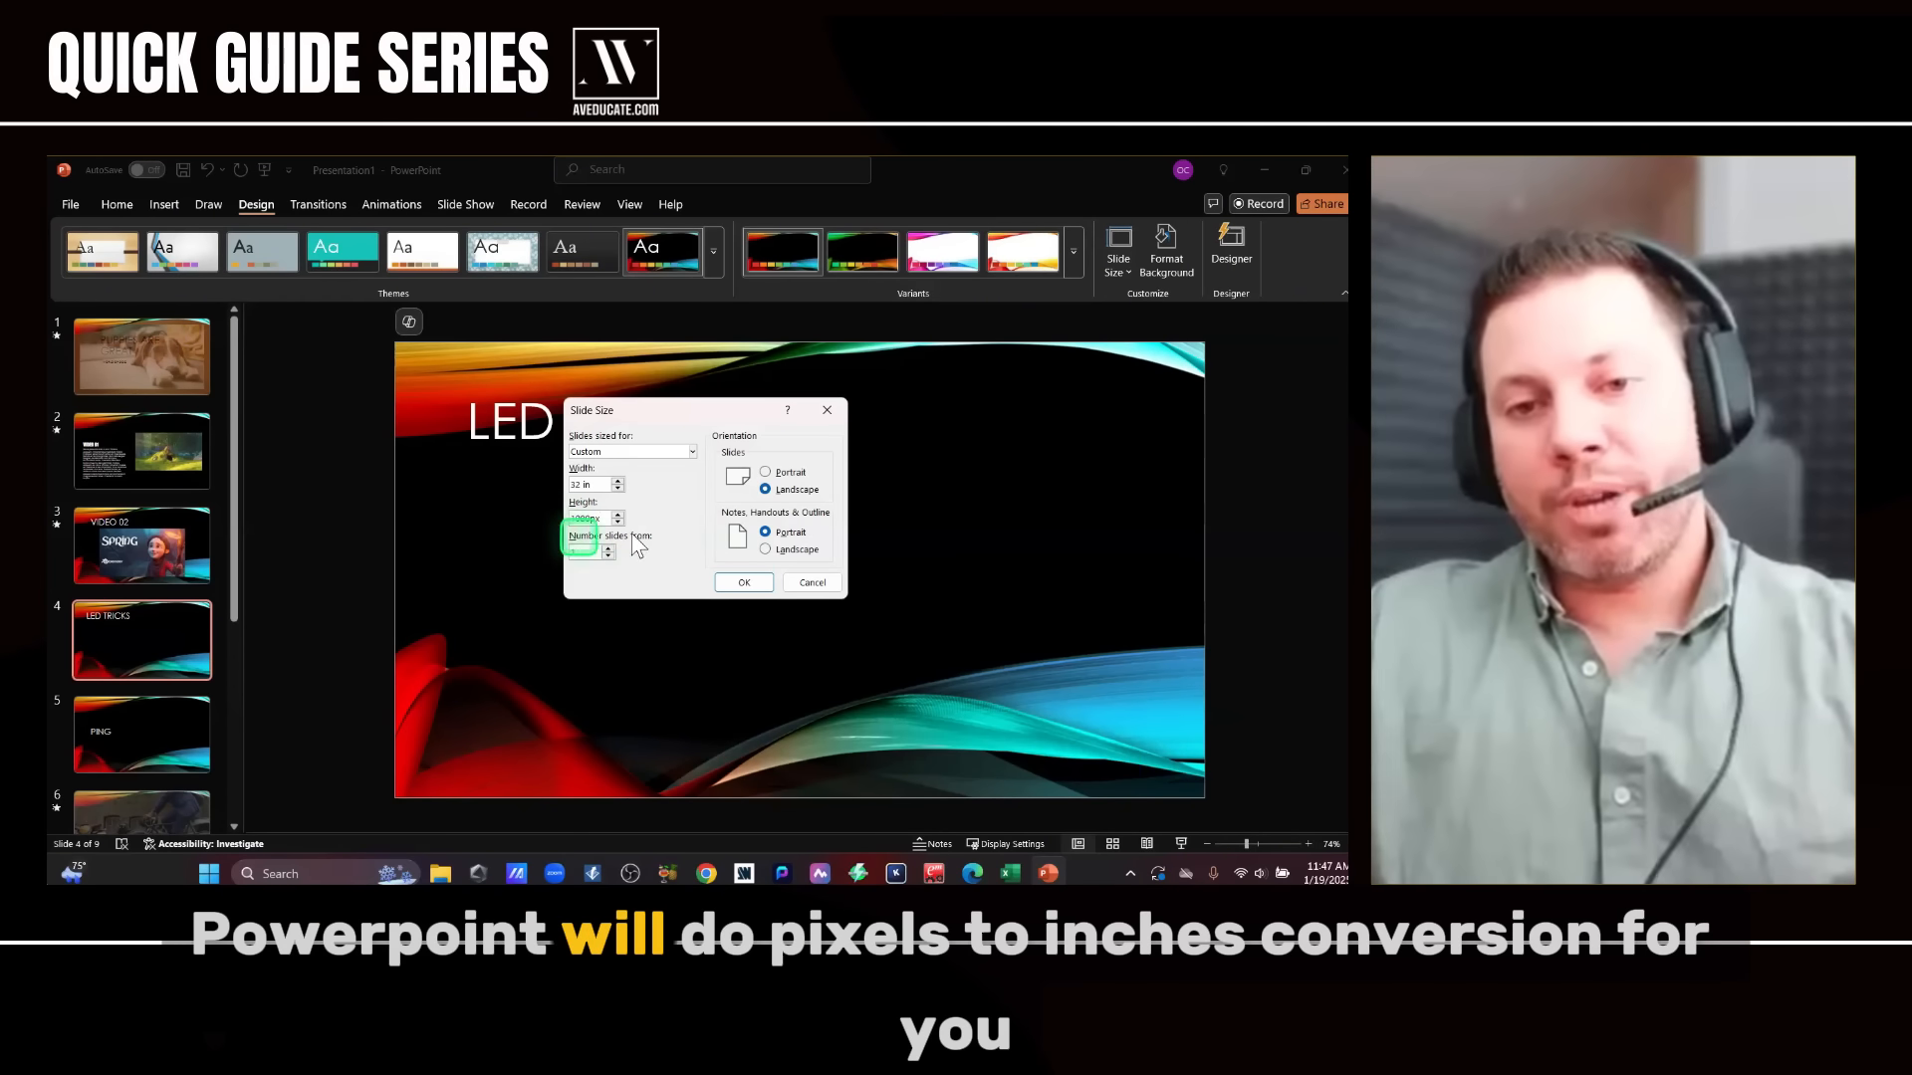
pyautogui.click(737, 579)
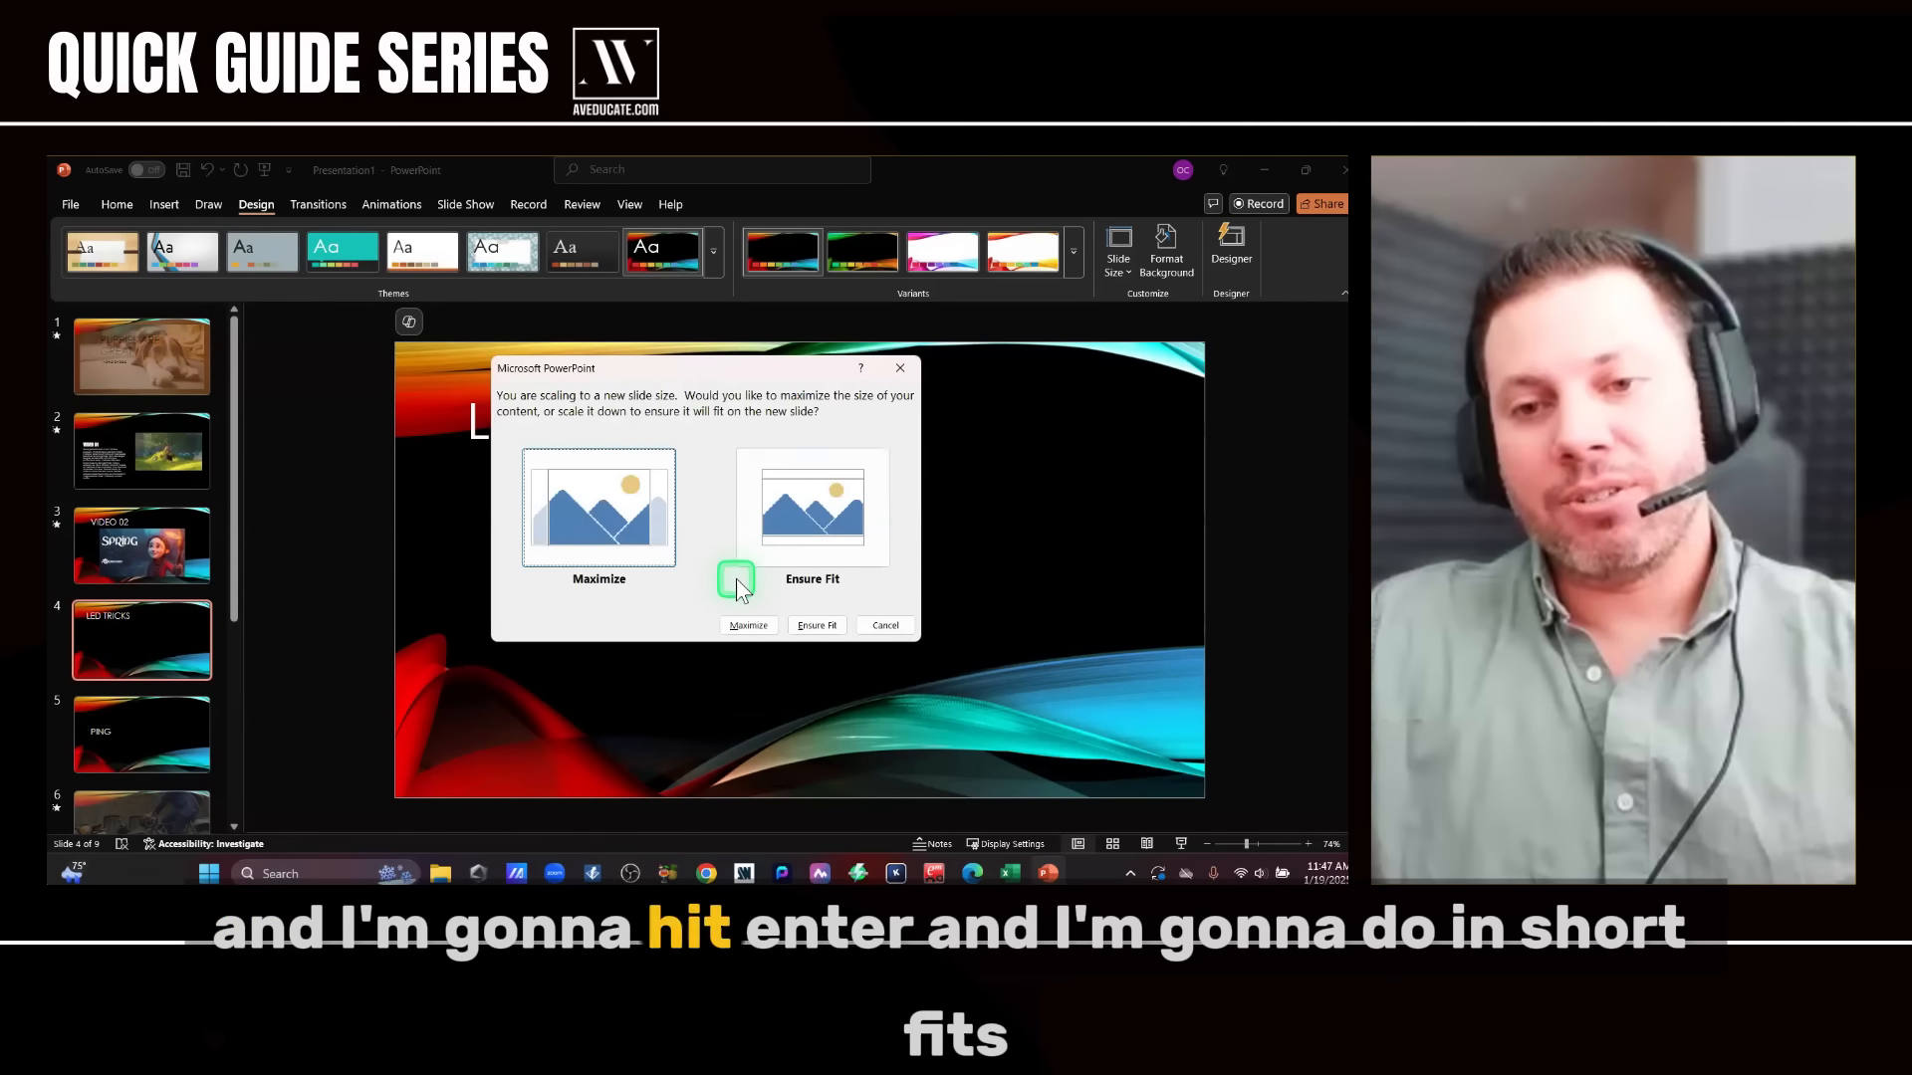
pyautogui.click(790, 543)
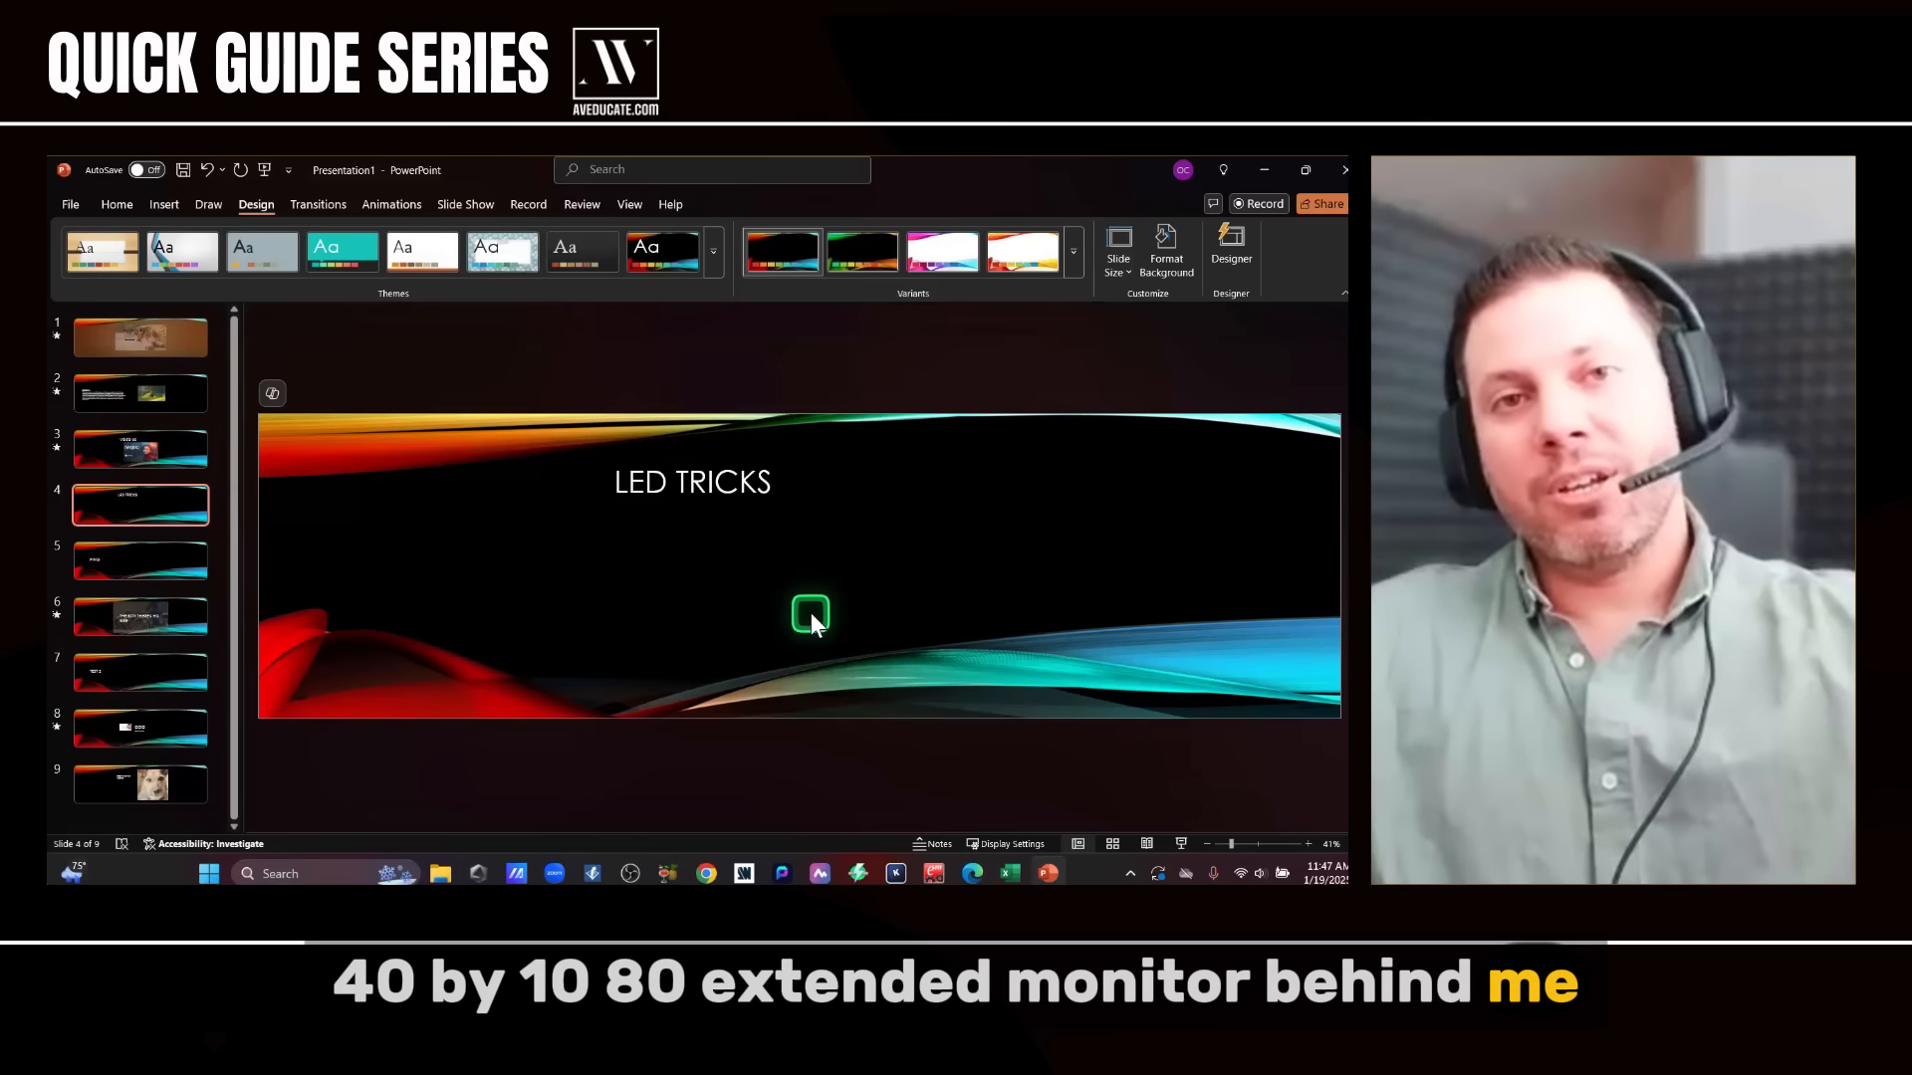
# - Check display 2's resolution in the Windows display settings, close them, and return to the presentation
pyautogui.click(1272, 168)
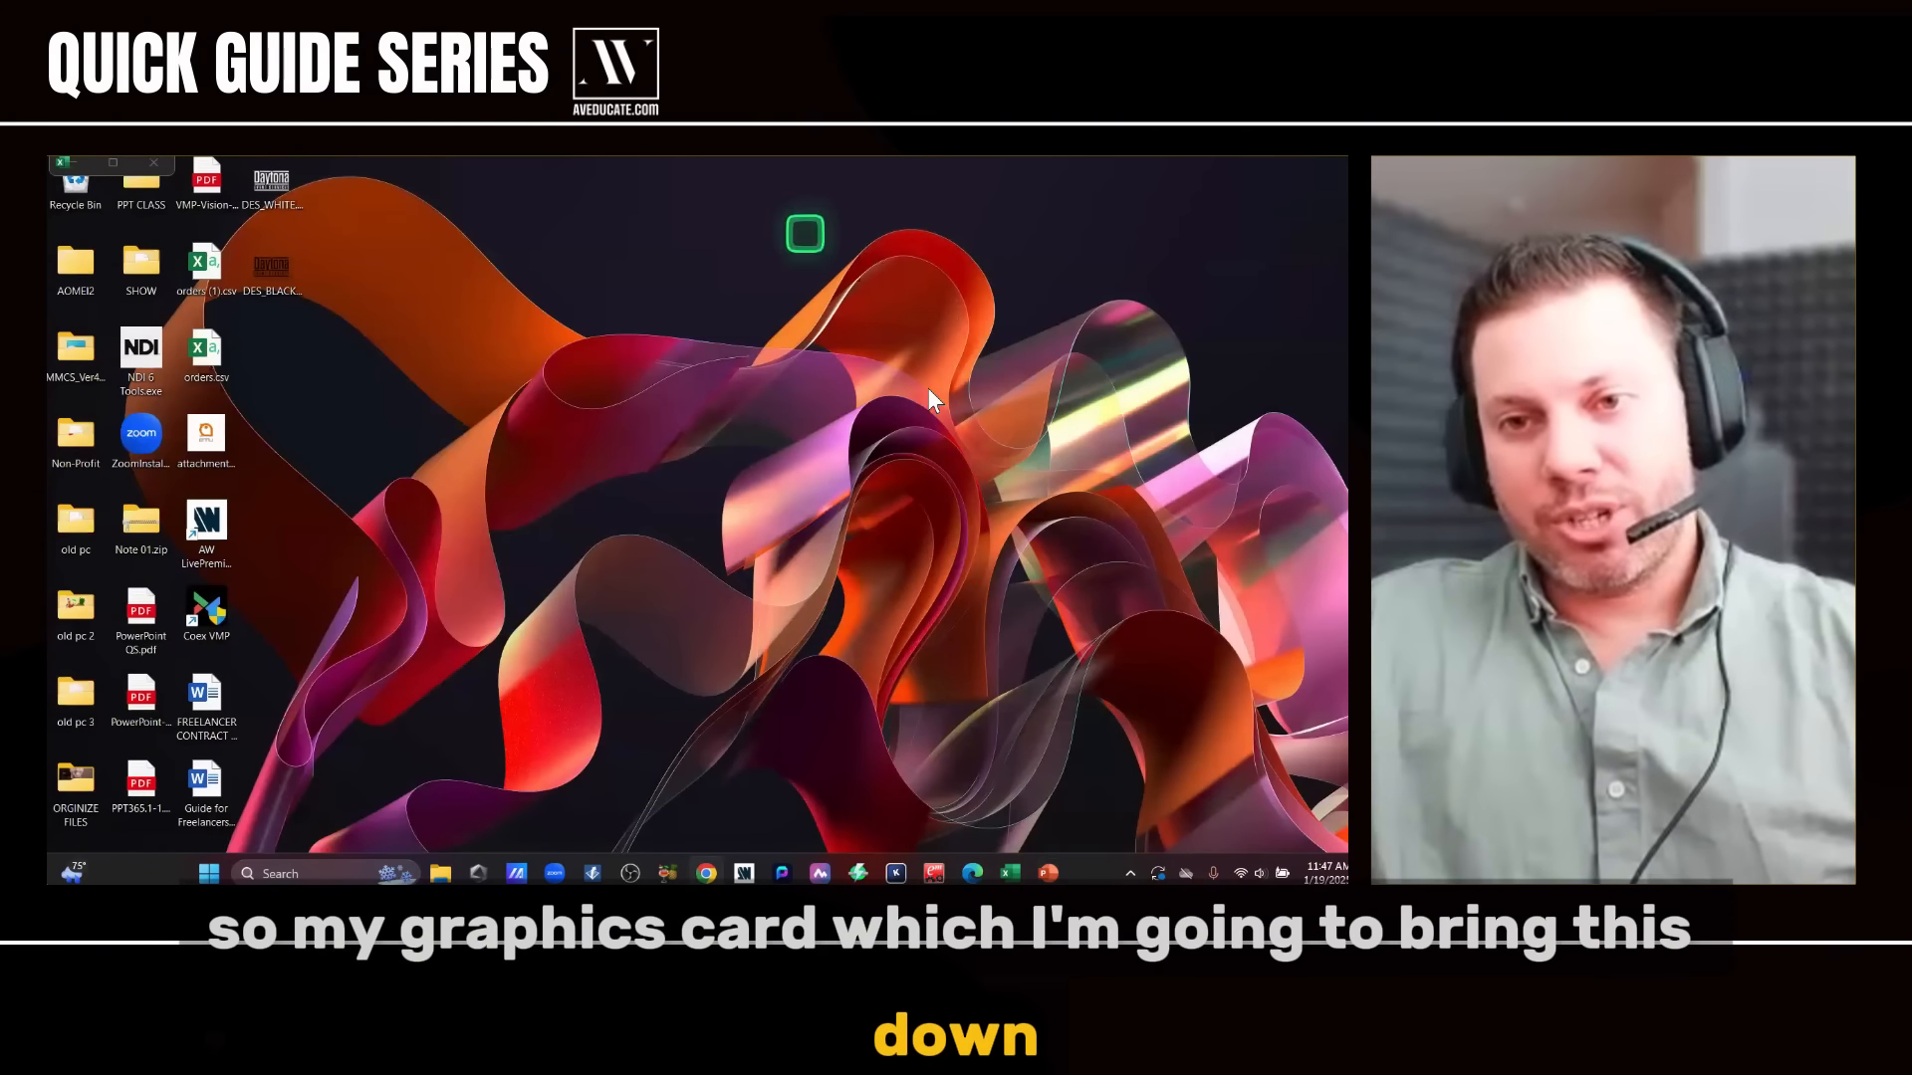
pyautogui.rightClick(859, 404)
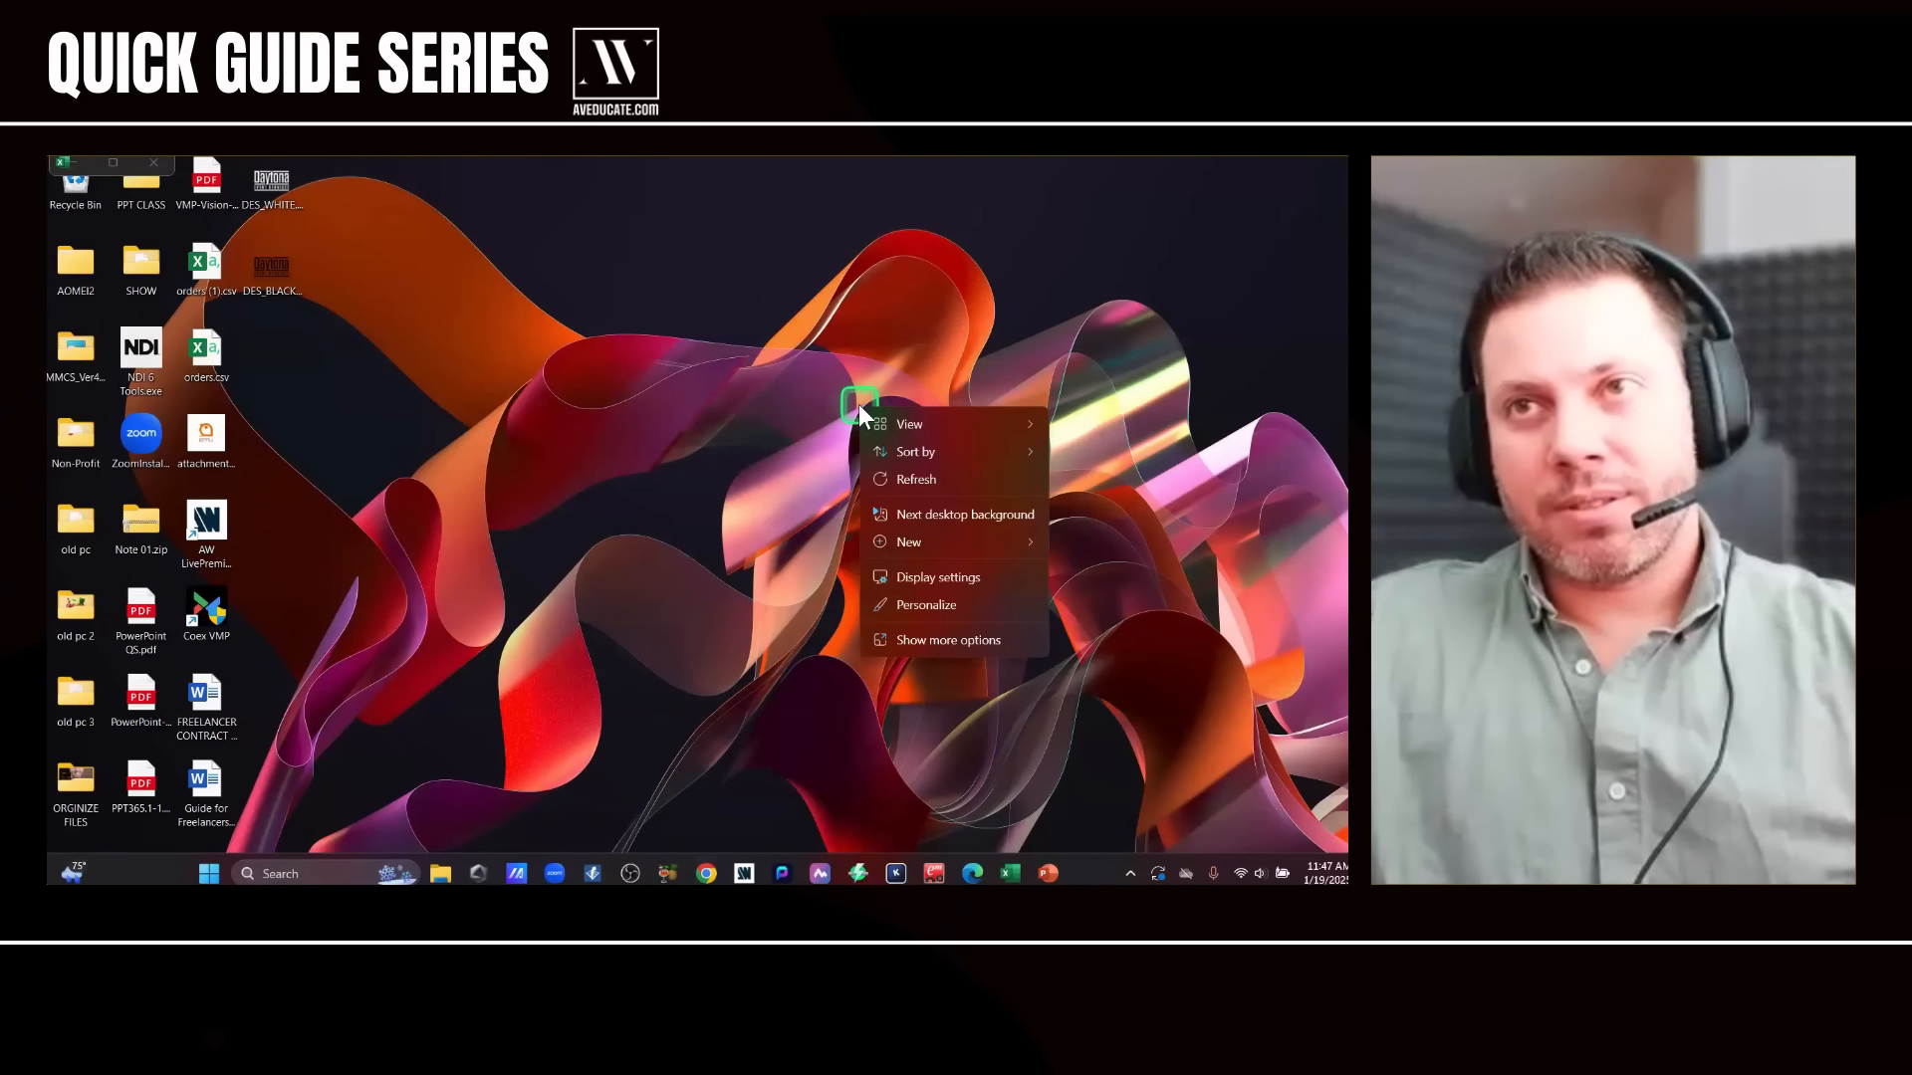
pyautogui.click(965, 578)
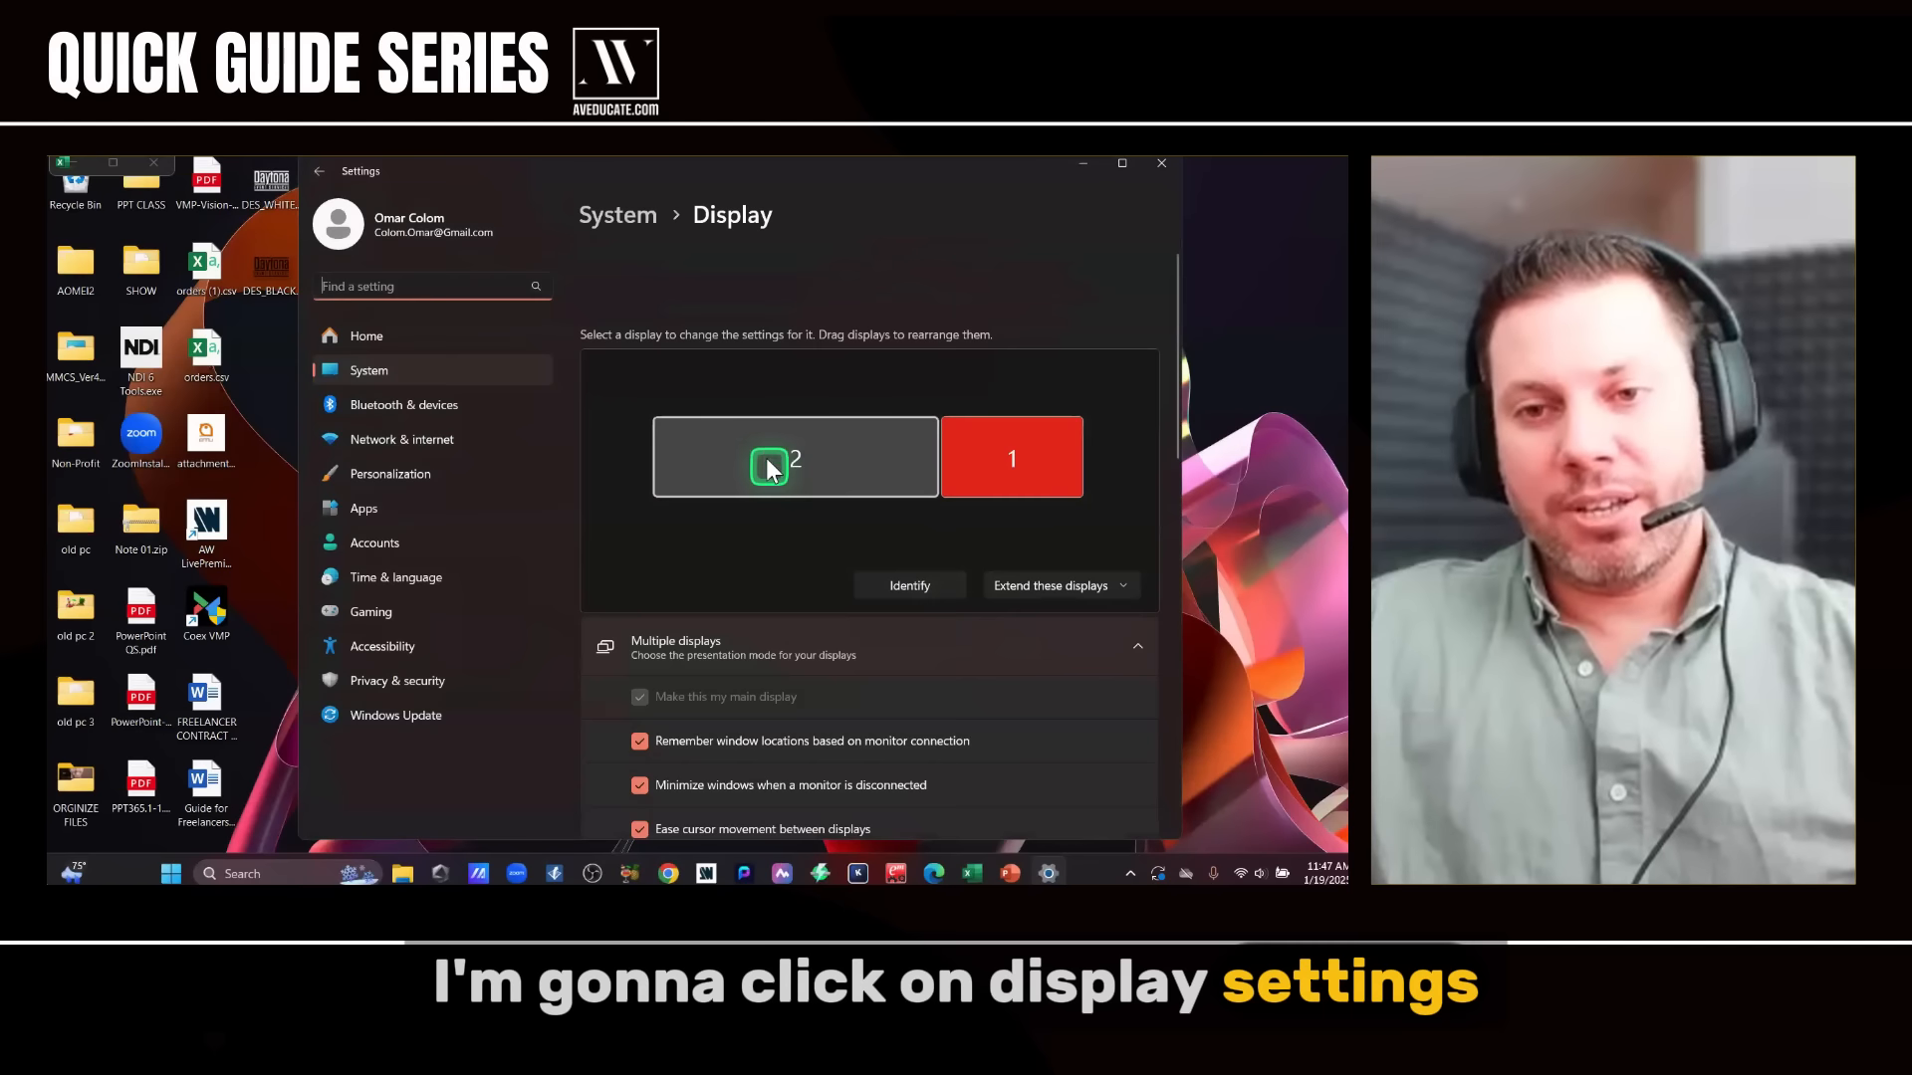
pyautogui.click(765, 453)
pyautogui.scroll(-6, 810, 470)
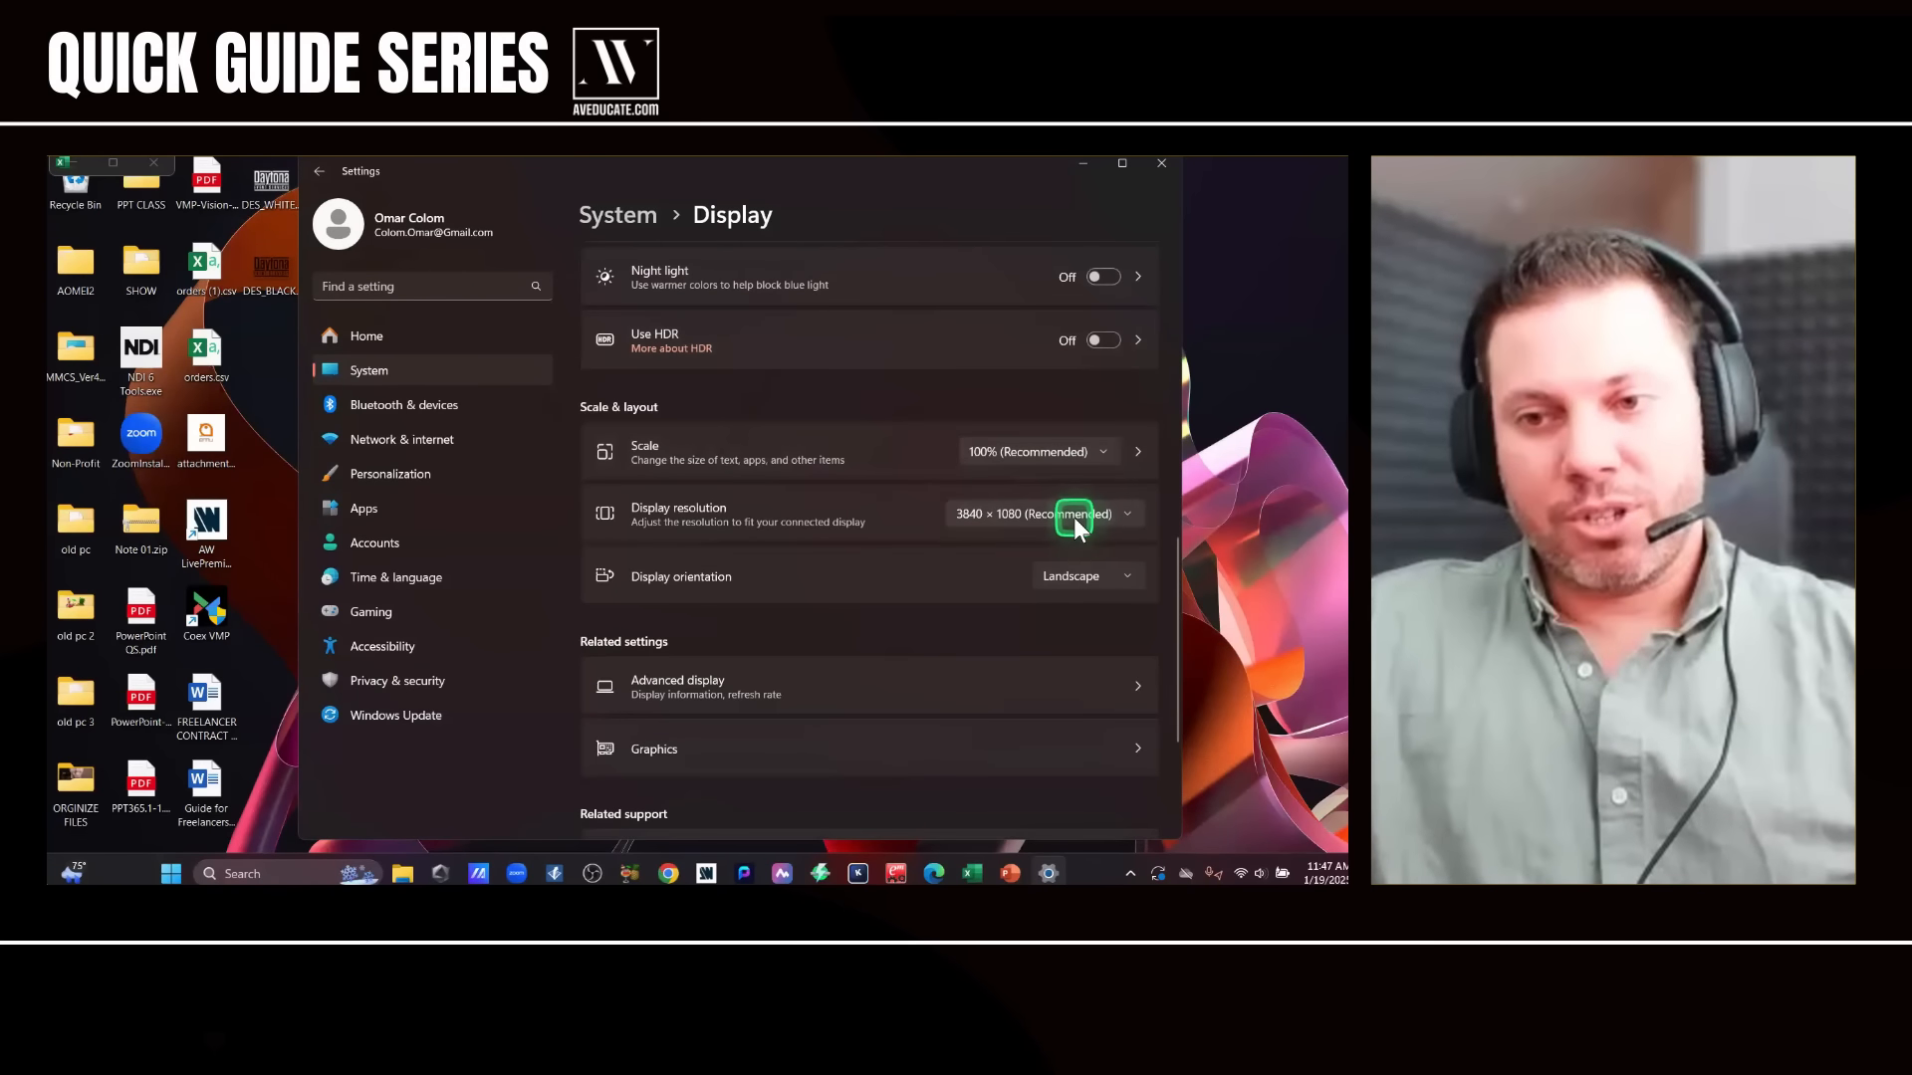
pyautogui.scroll(6, 1074, 516)
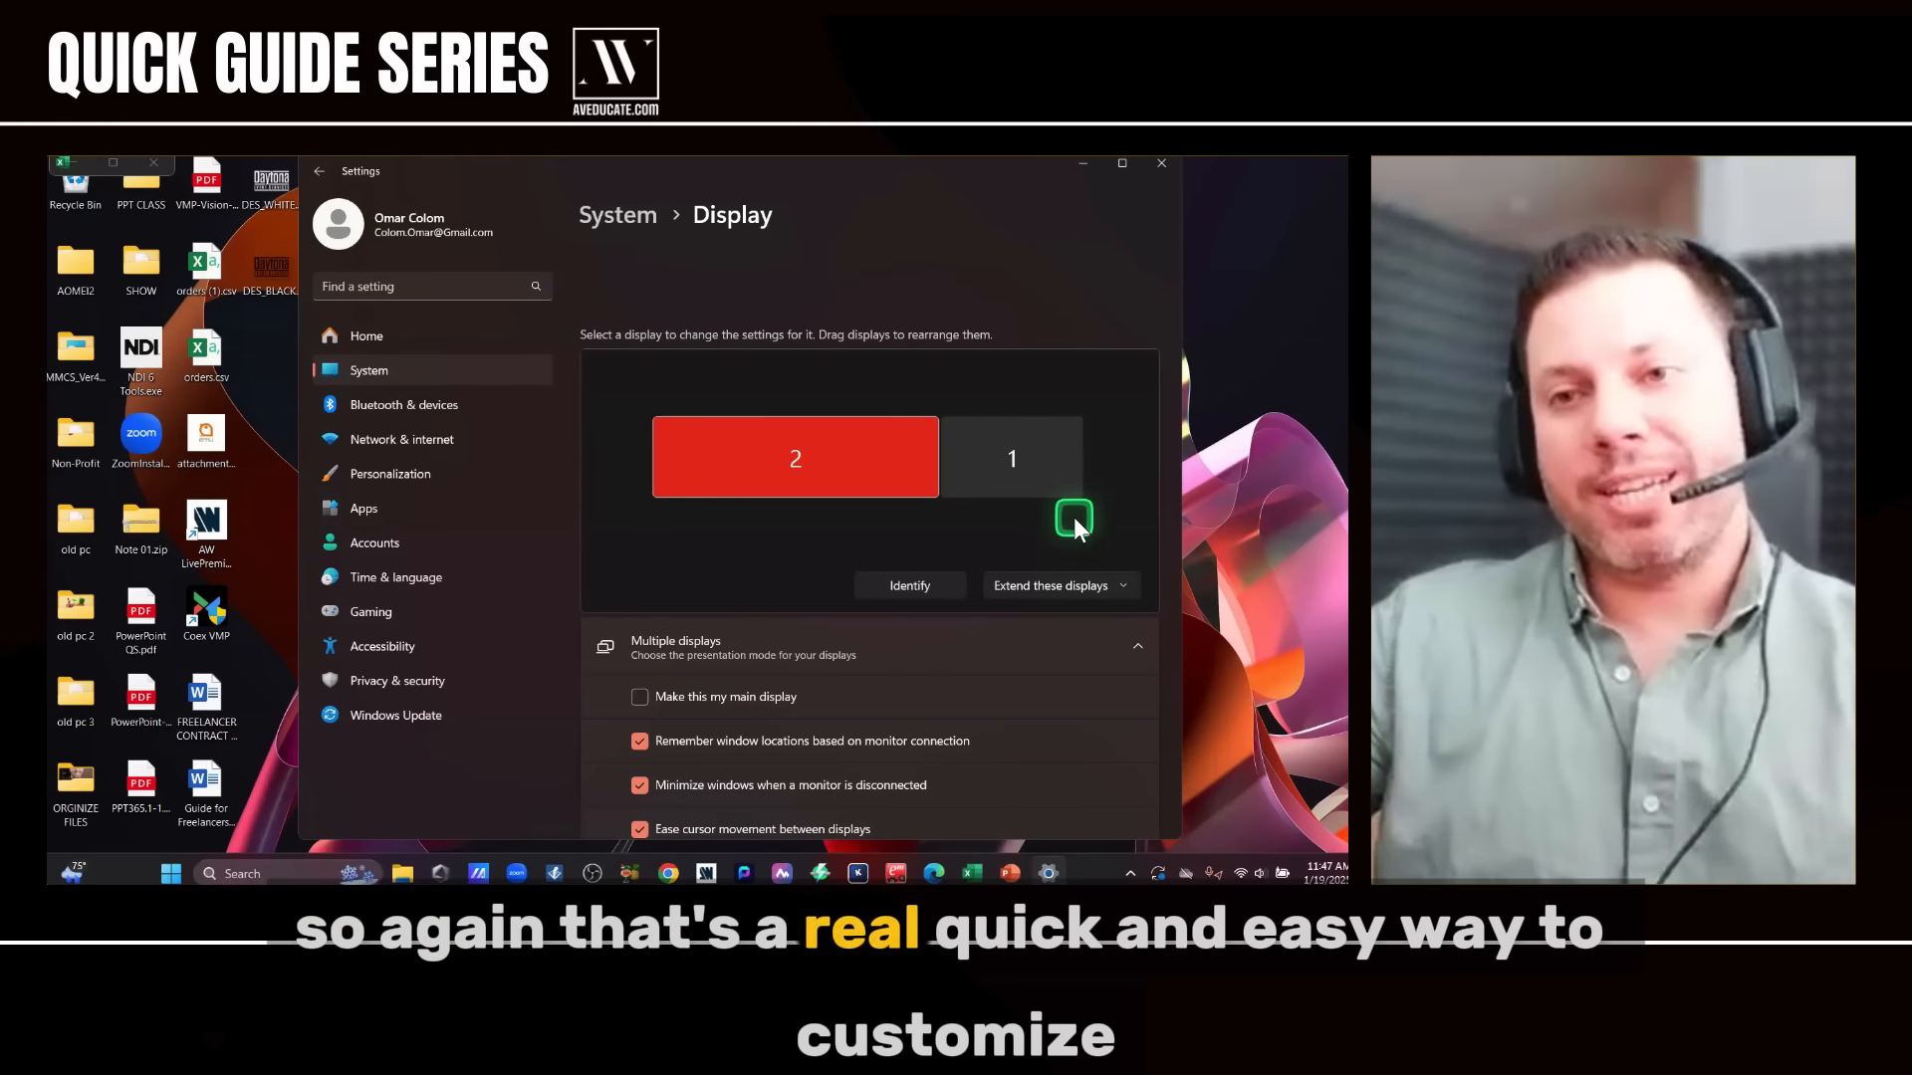
pyautogui.click(1162, 166)
pyautogui.click(1050, 872)
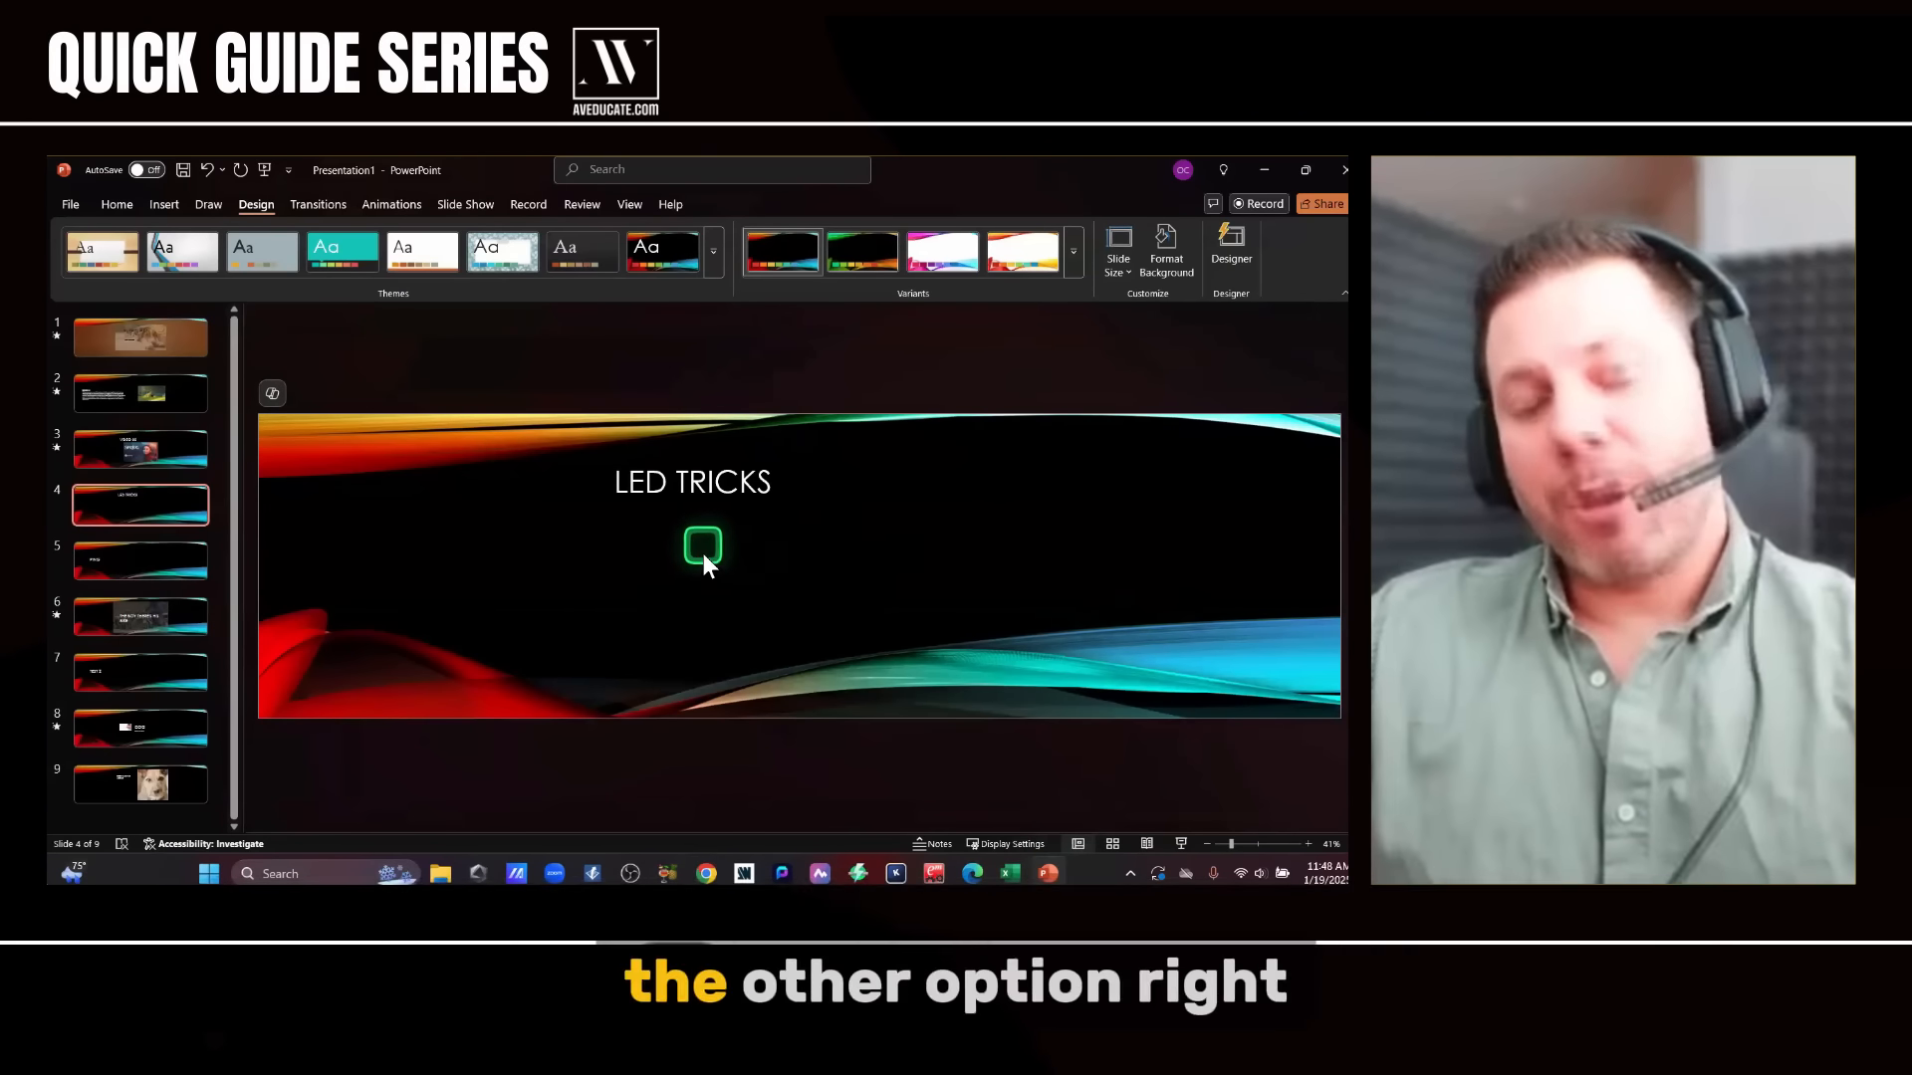
# - Undo the custom slide size change, review the available slide size presets, and dismiss them without choosing one
pyautogui.hotkey('ctrl', 'z')
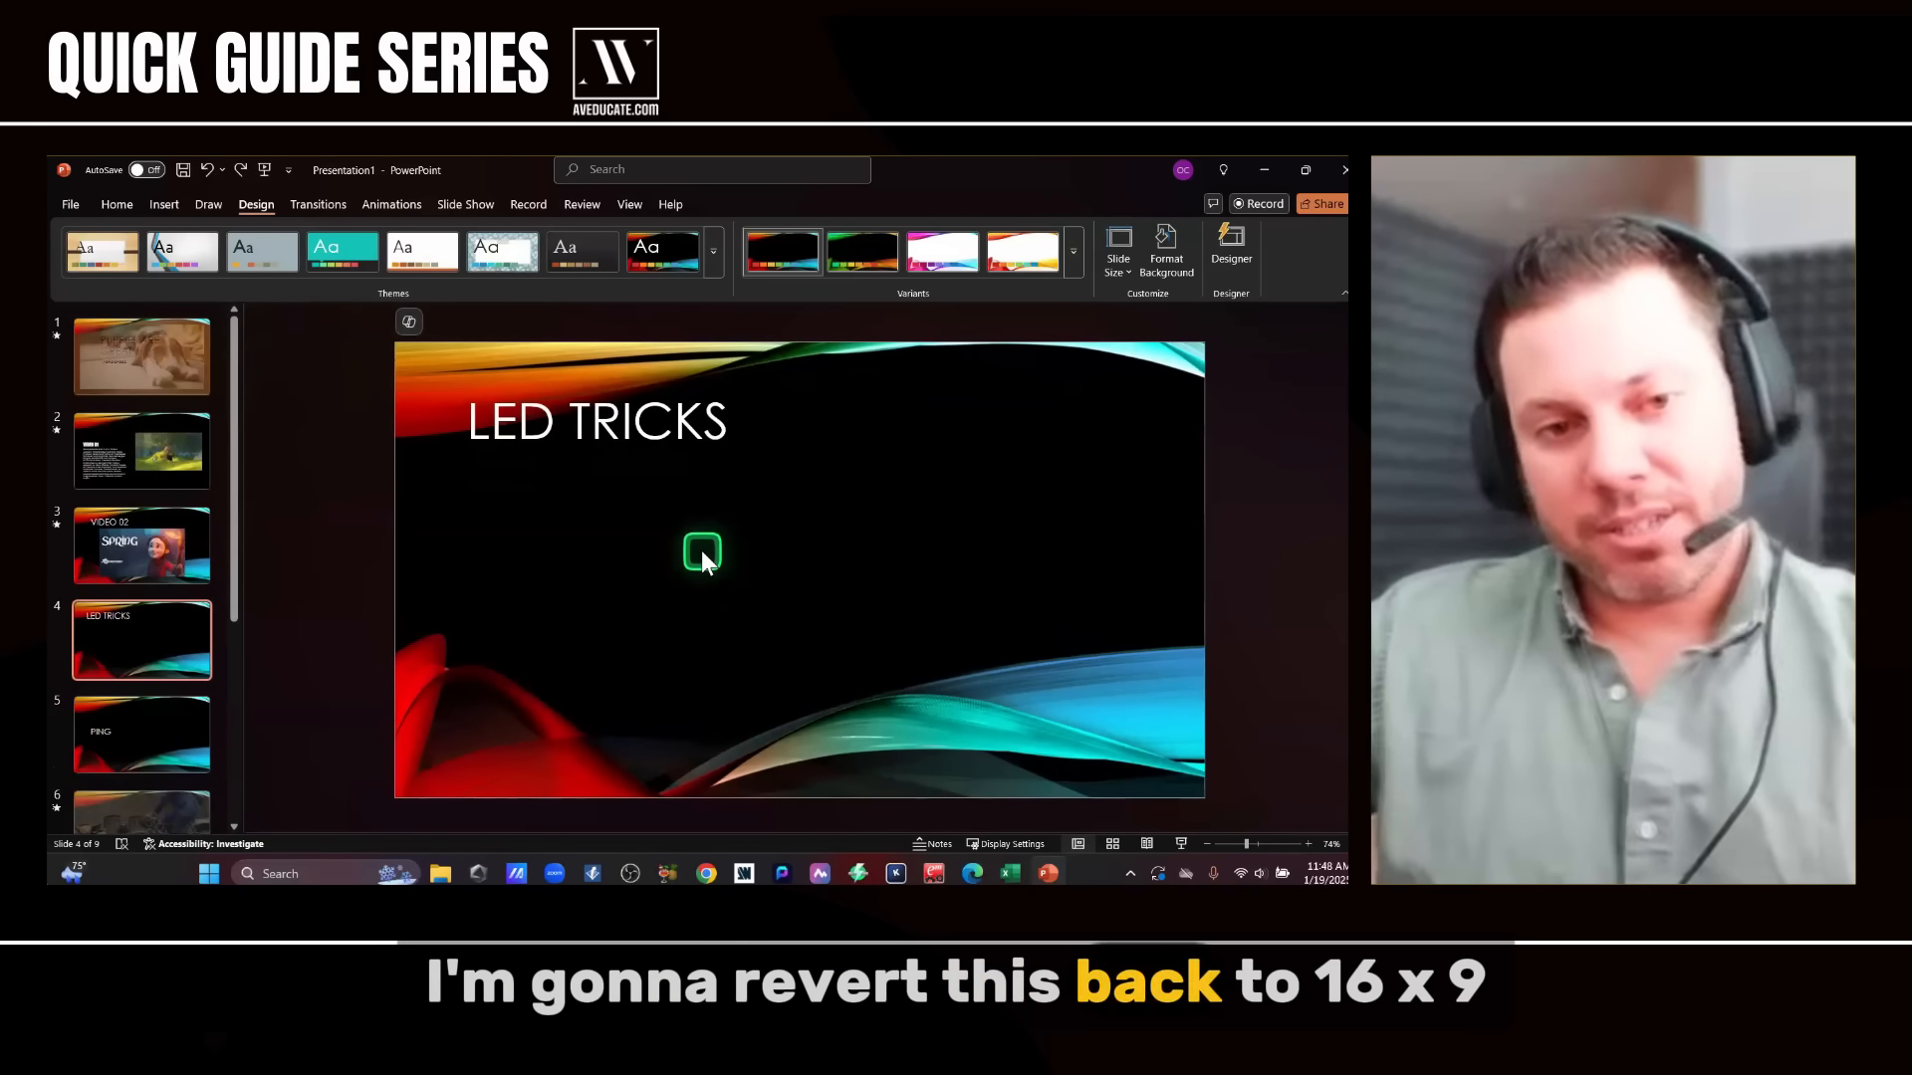
pyautogui.hotkey('ctrl', 'z')
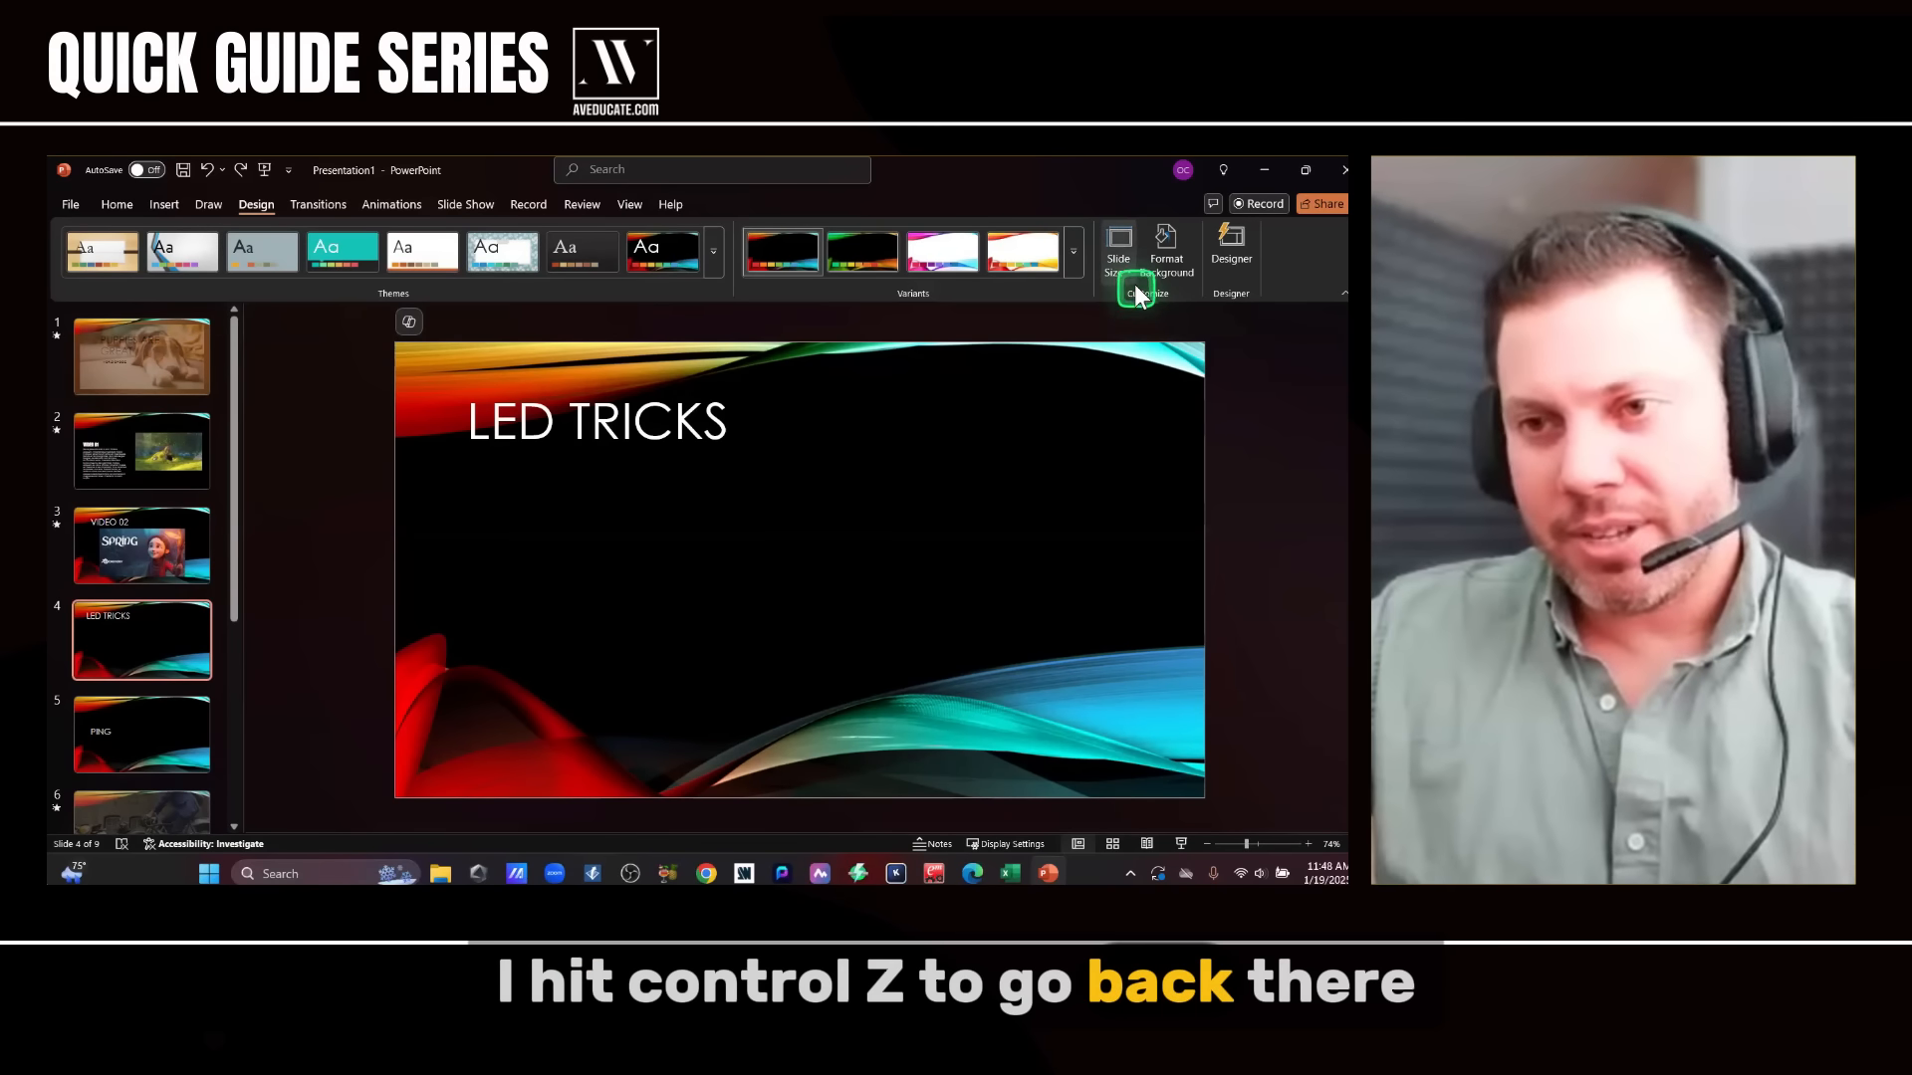
pyautogui.click(1137, 289)
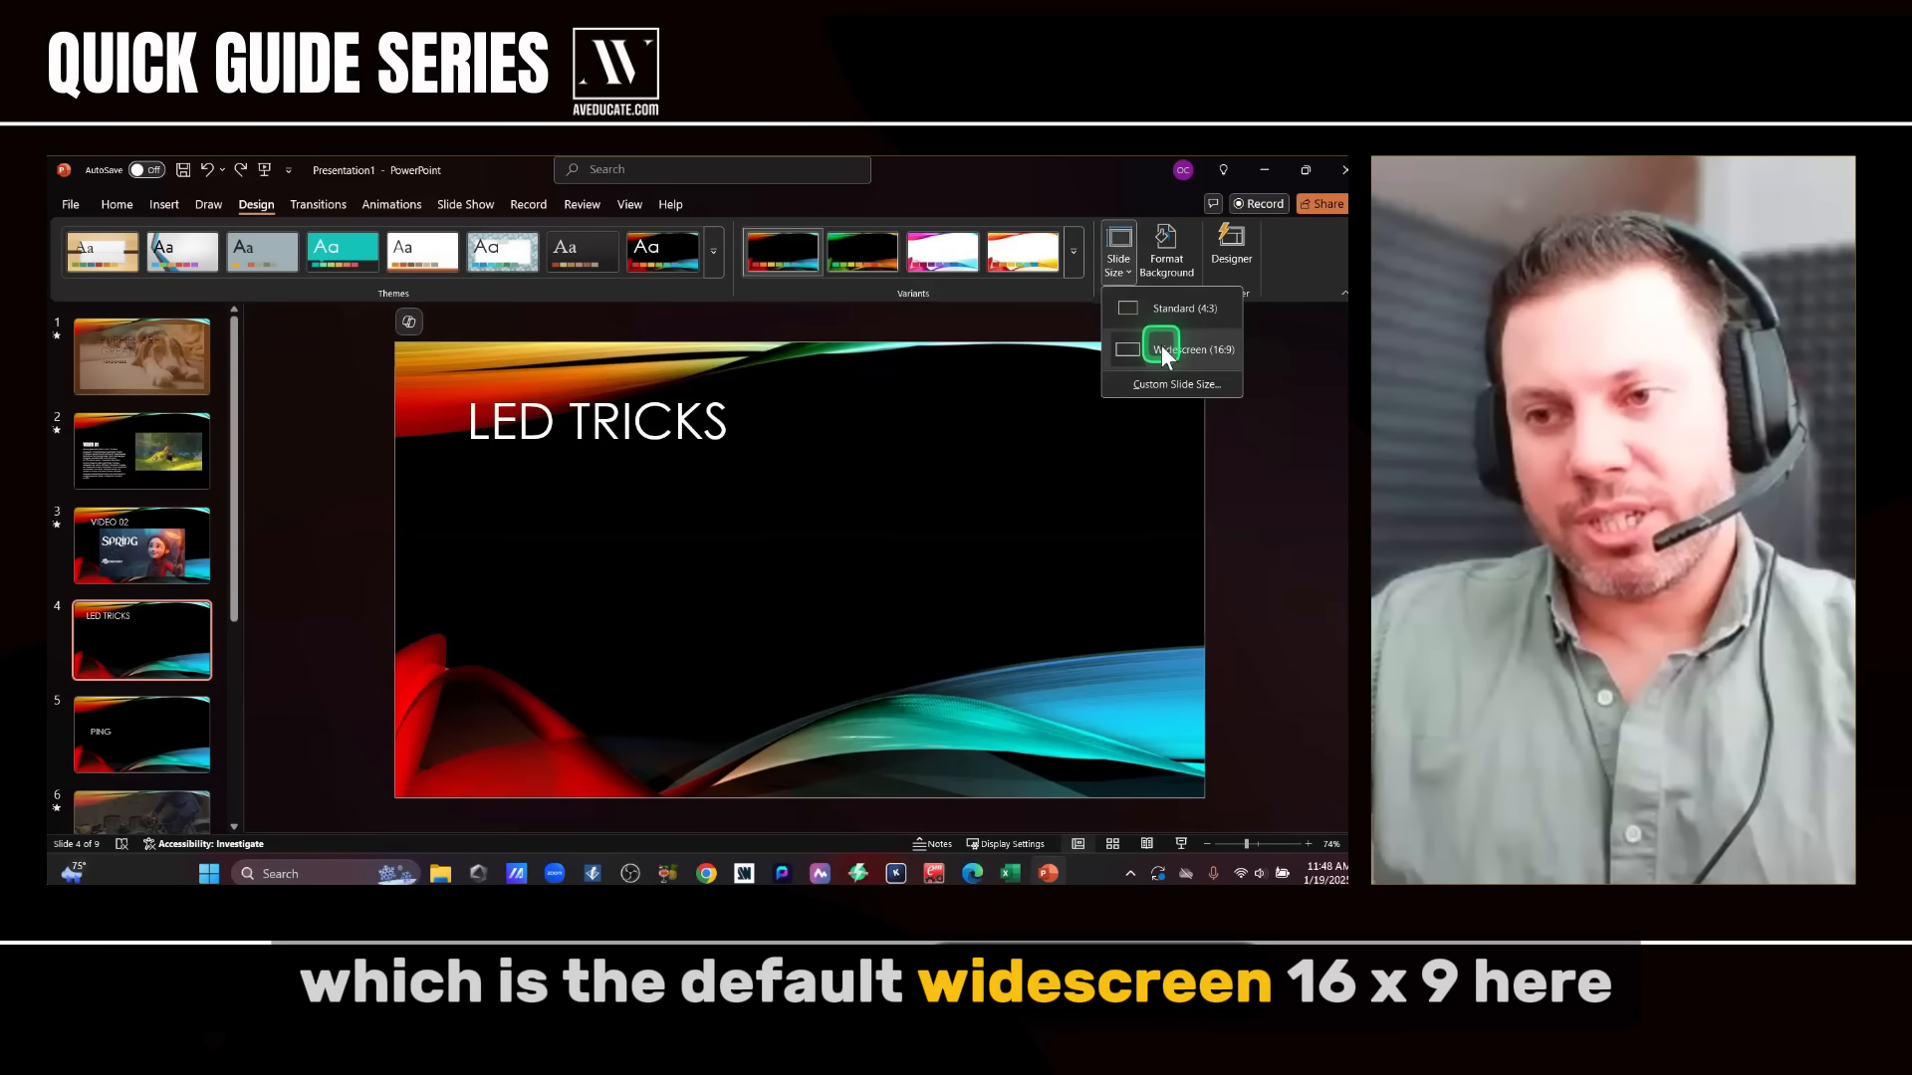
pyautogui.click(917, 414)
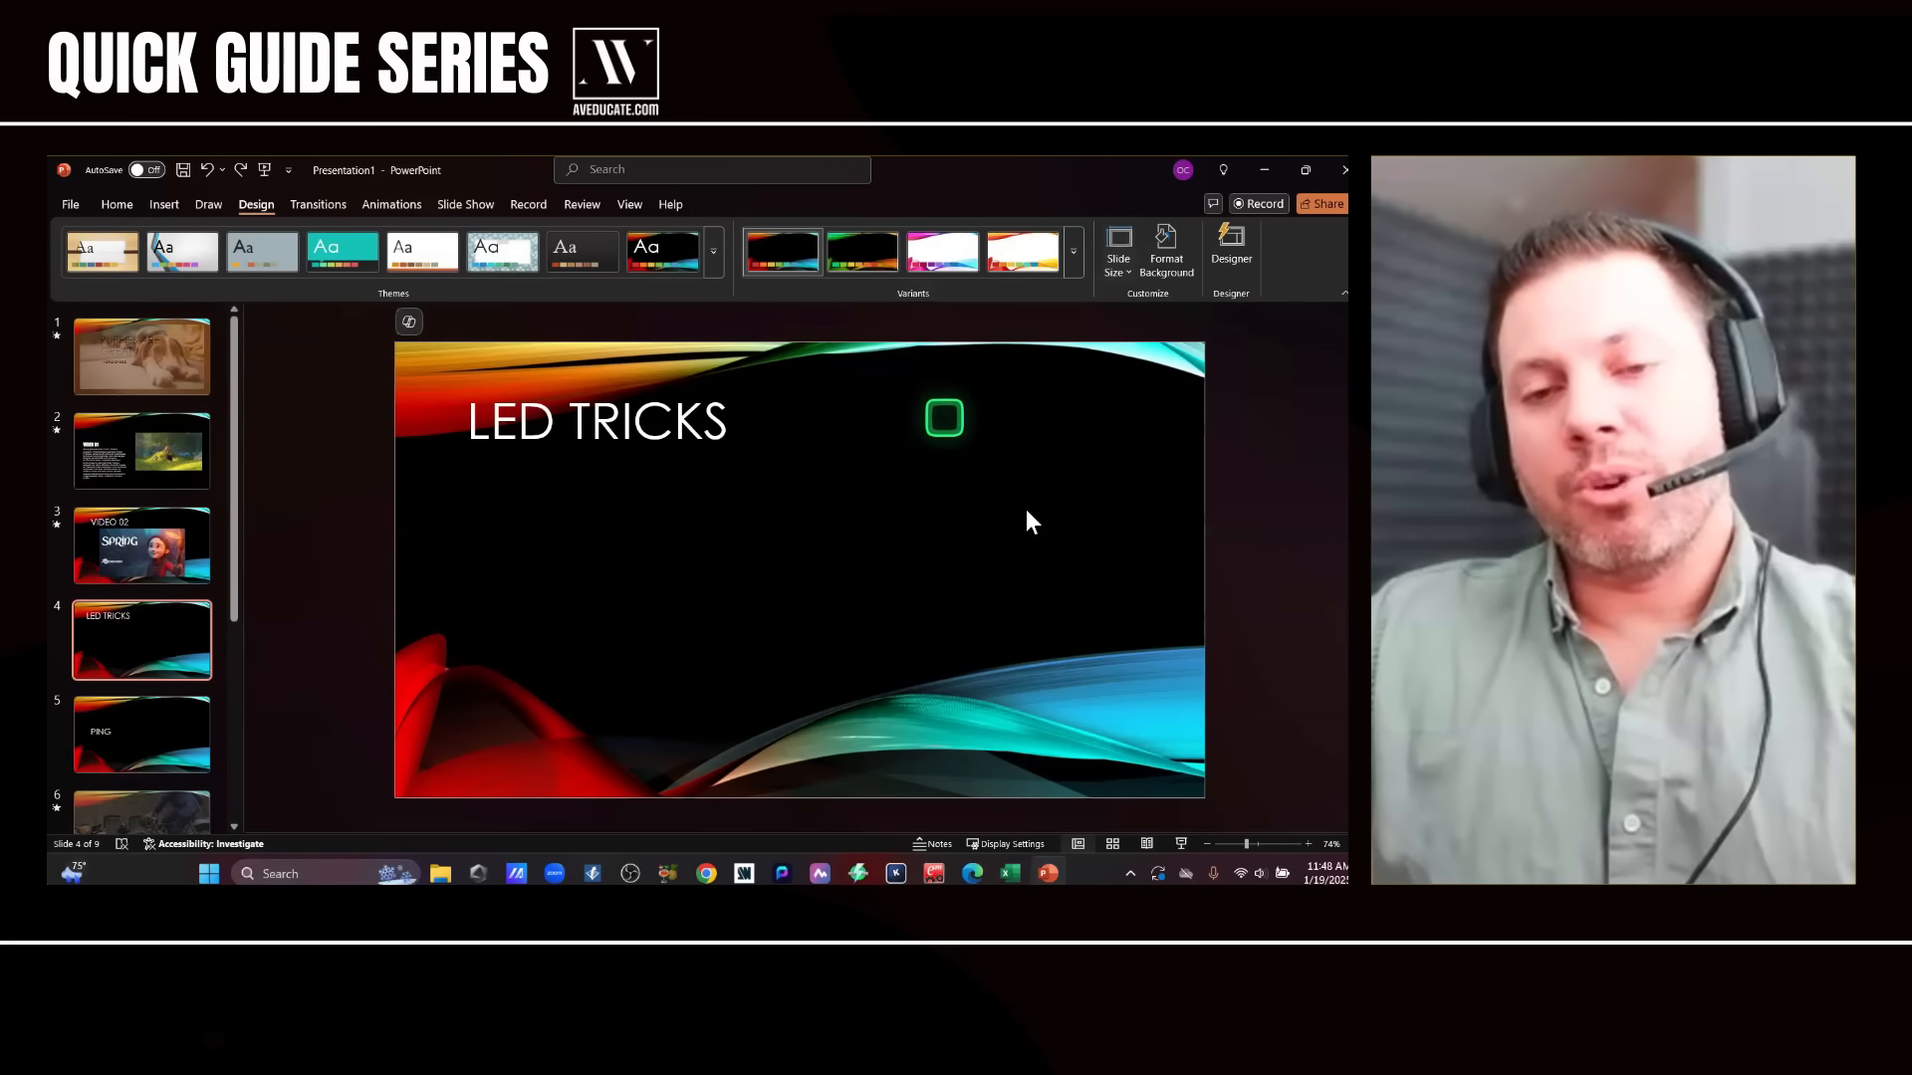
# - Insert the video Screen Recording 2024-12-20 201518.mp4 from the PPT CLASS folder on this device into slide 4
pyautogui.click(539, 395)
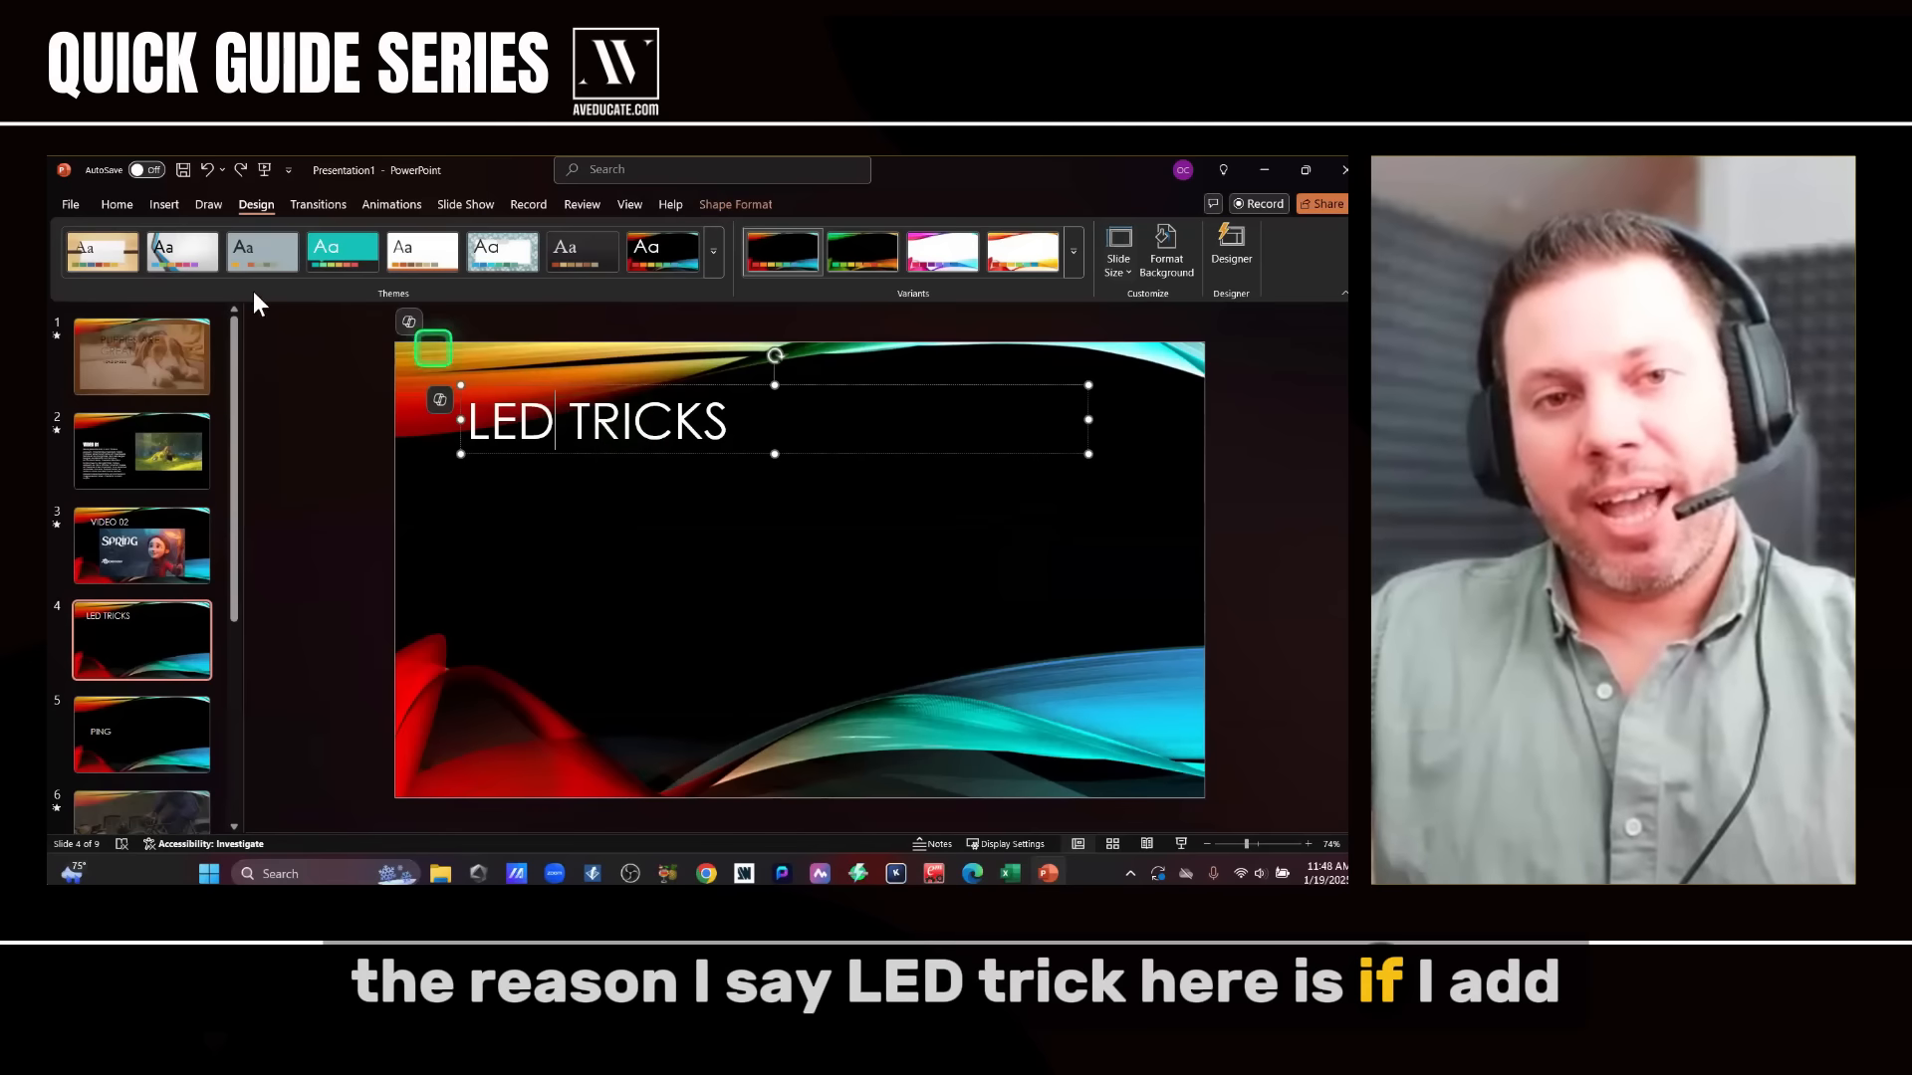
pyautogui.click(166, 204)
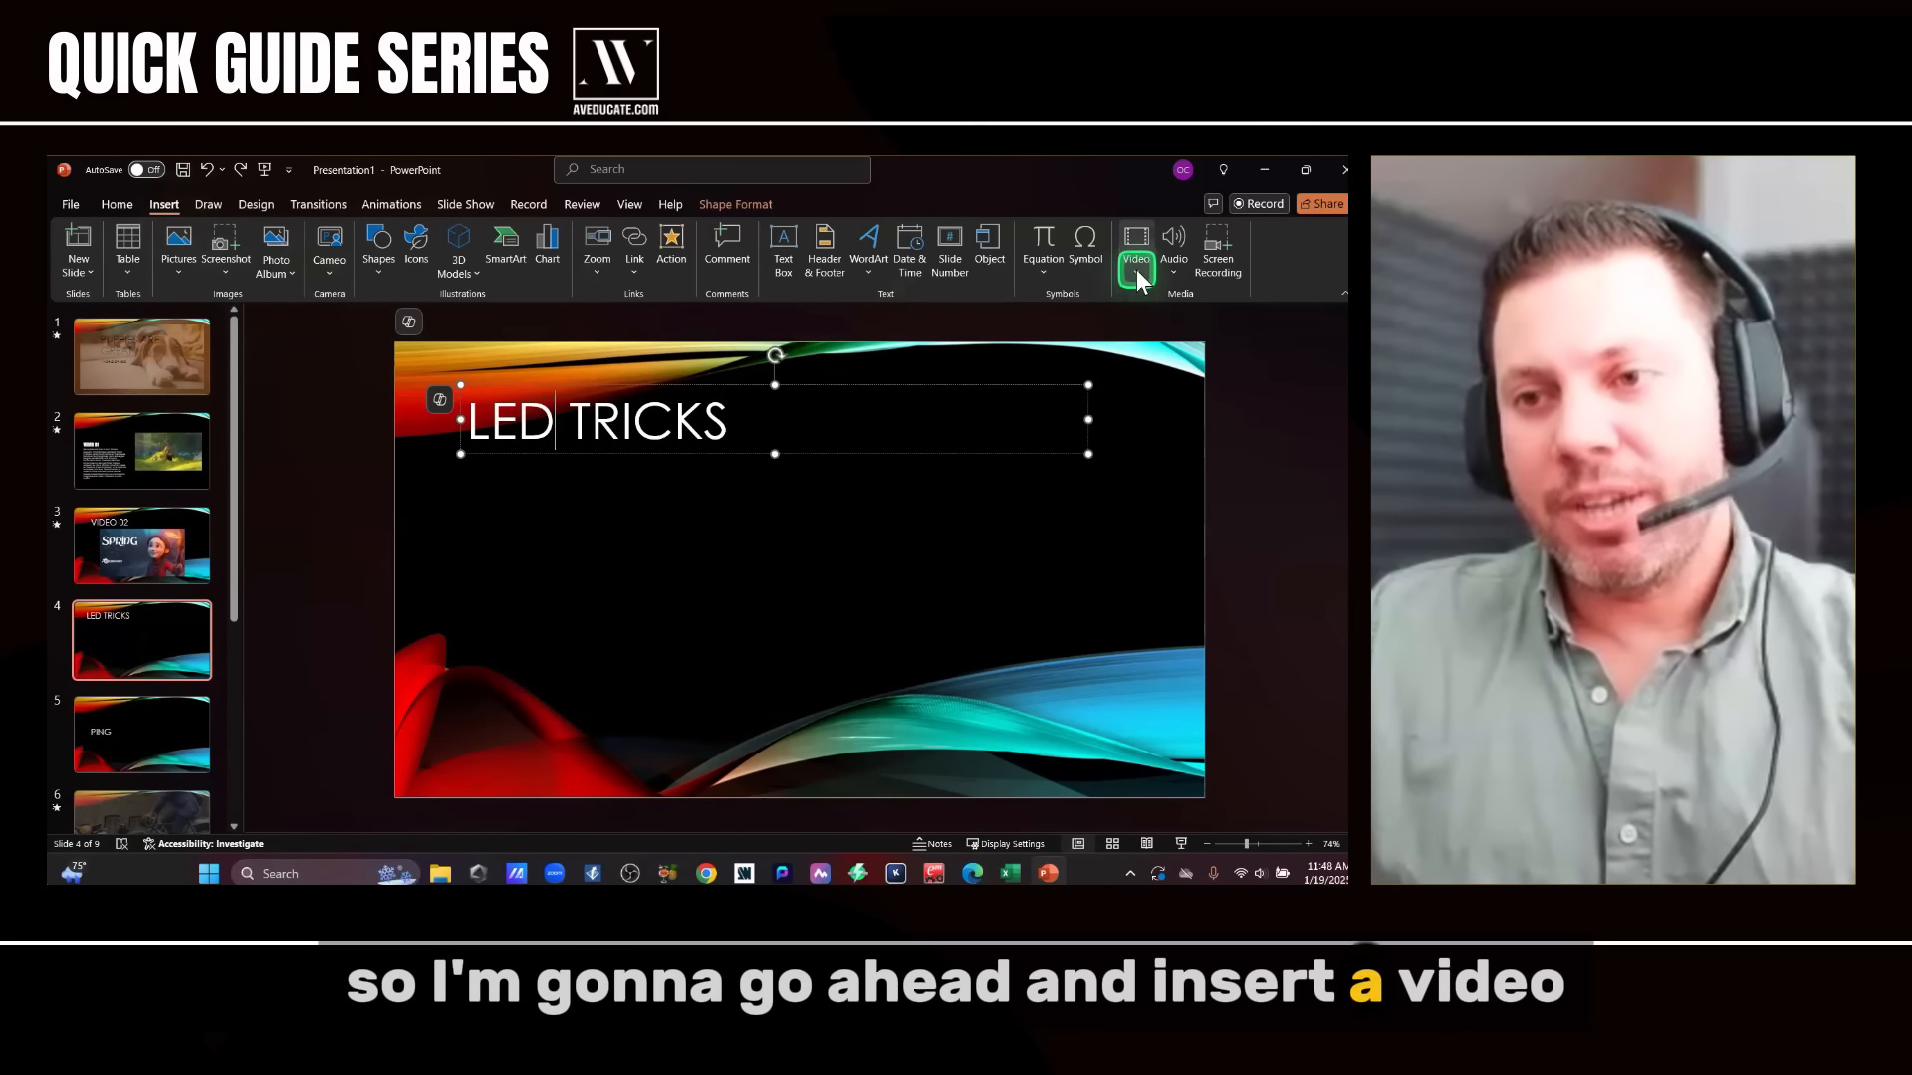
pyautogui.click(1137, 267)
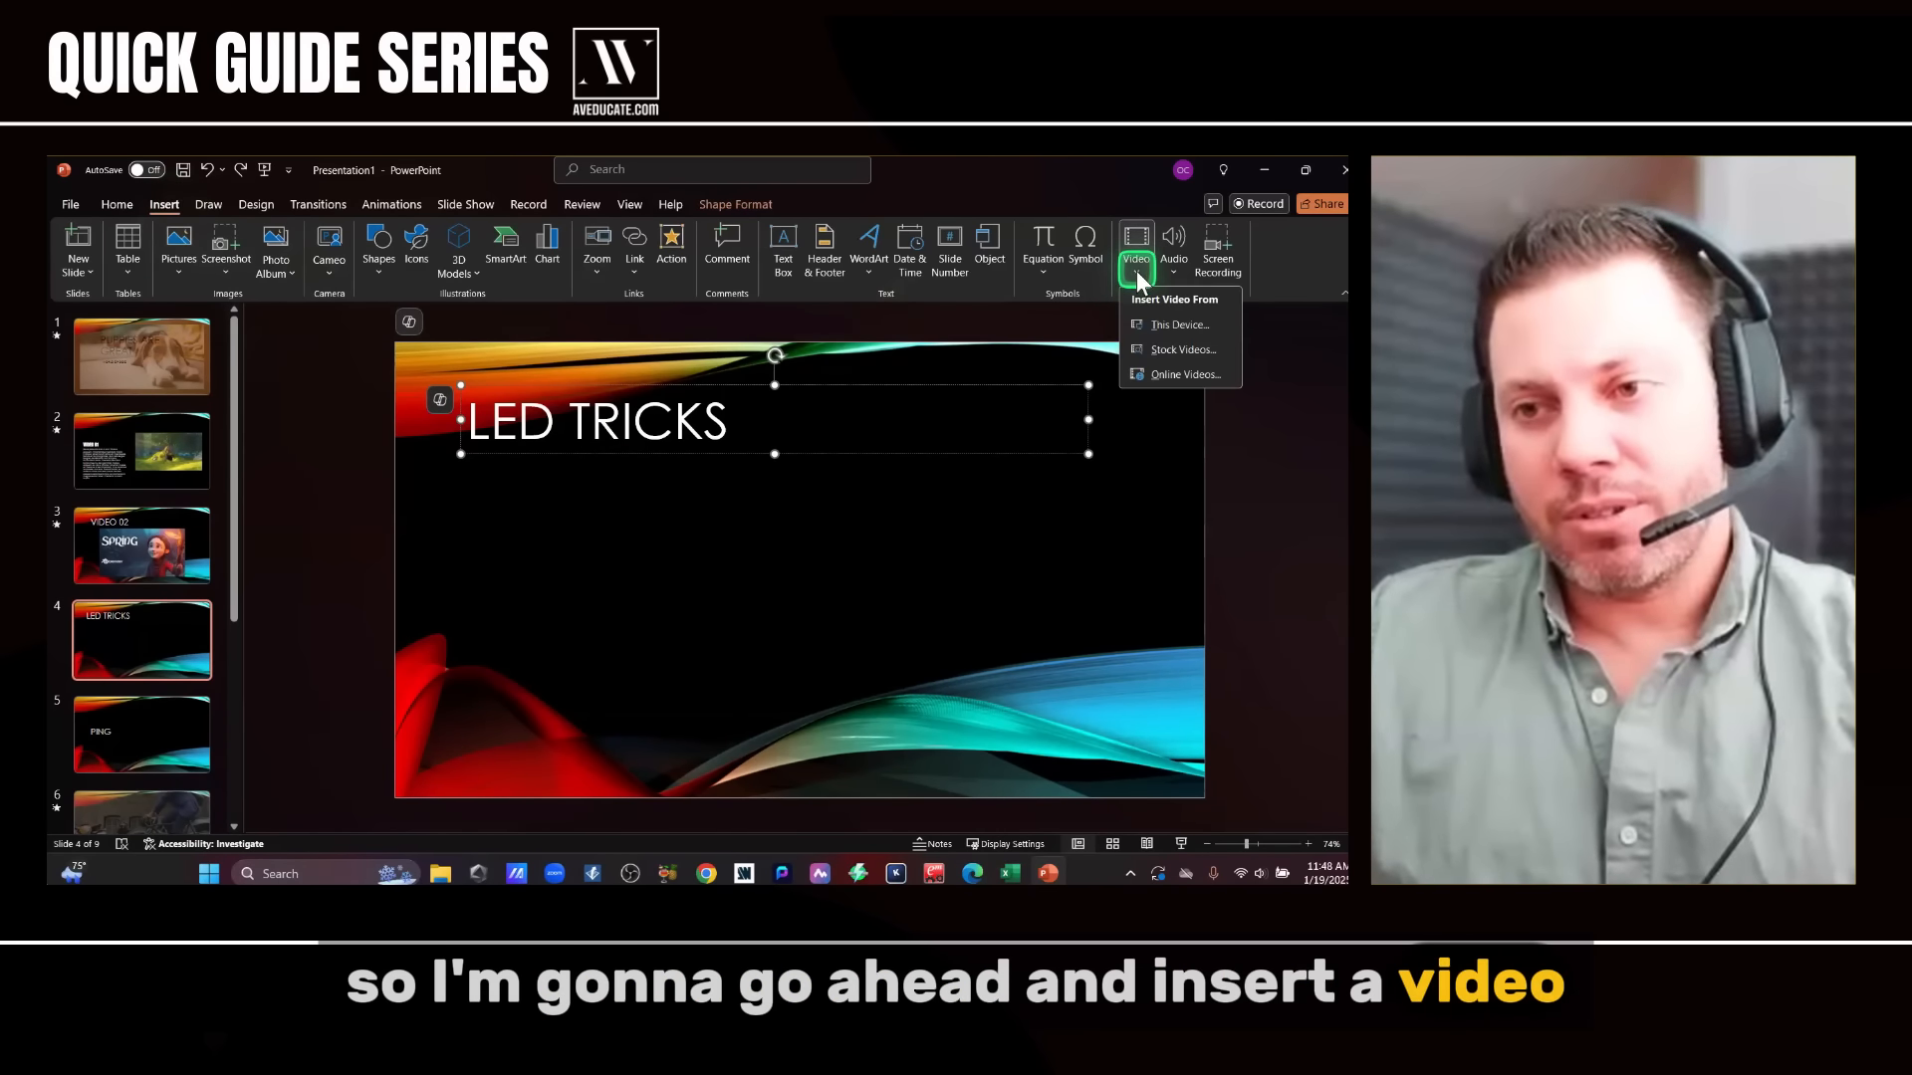
pyautogui.click(1167, 326)
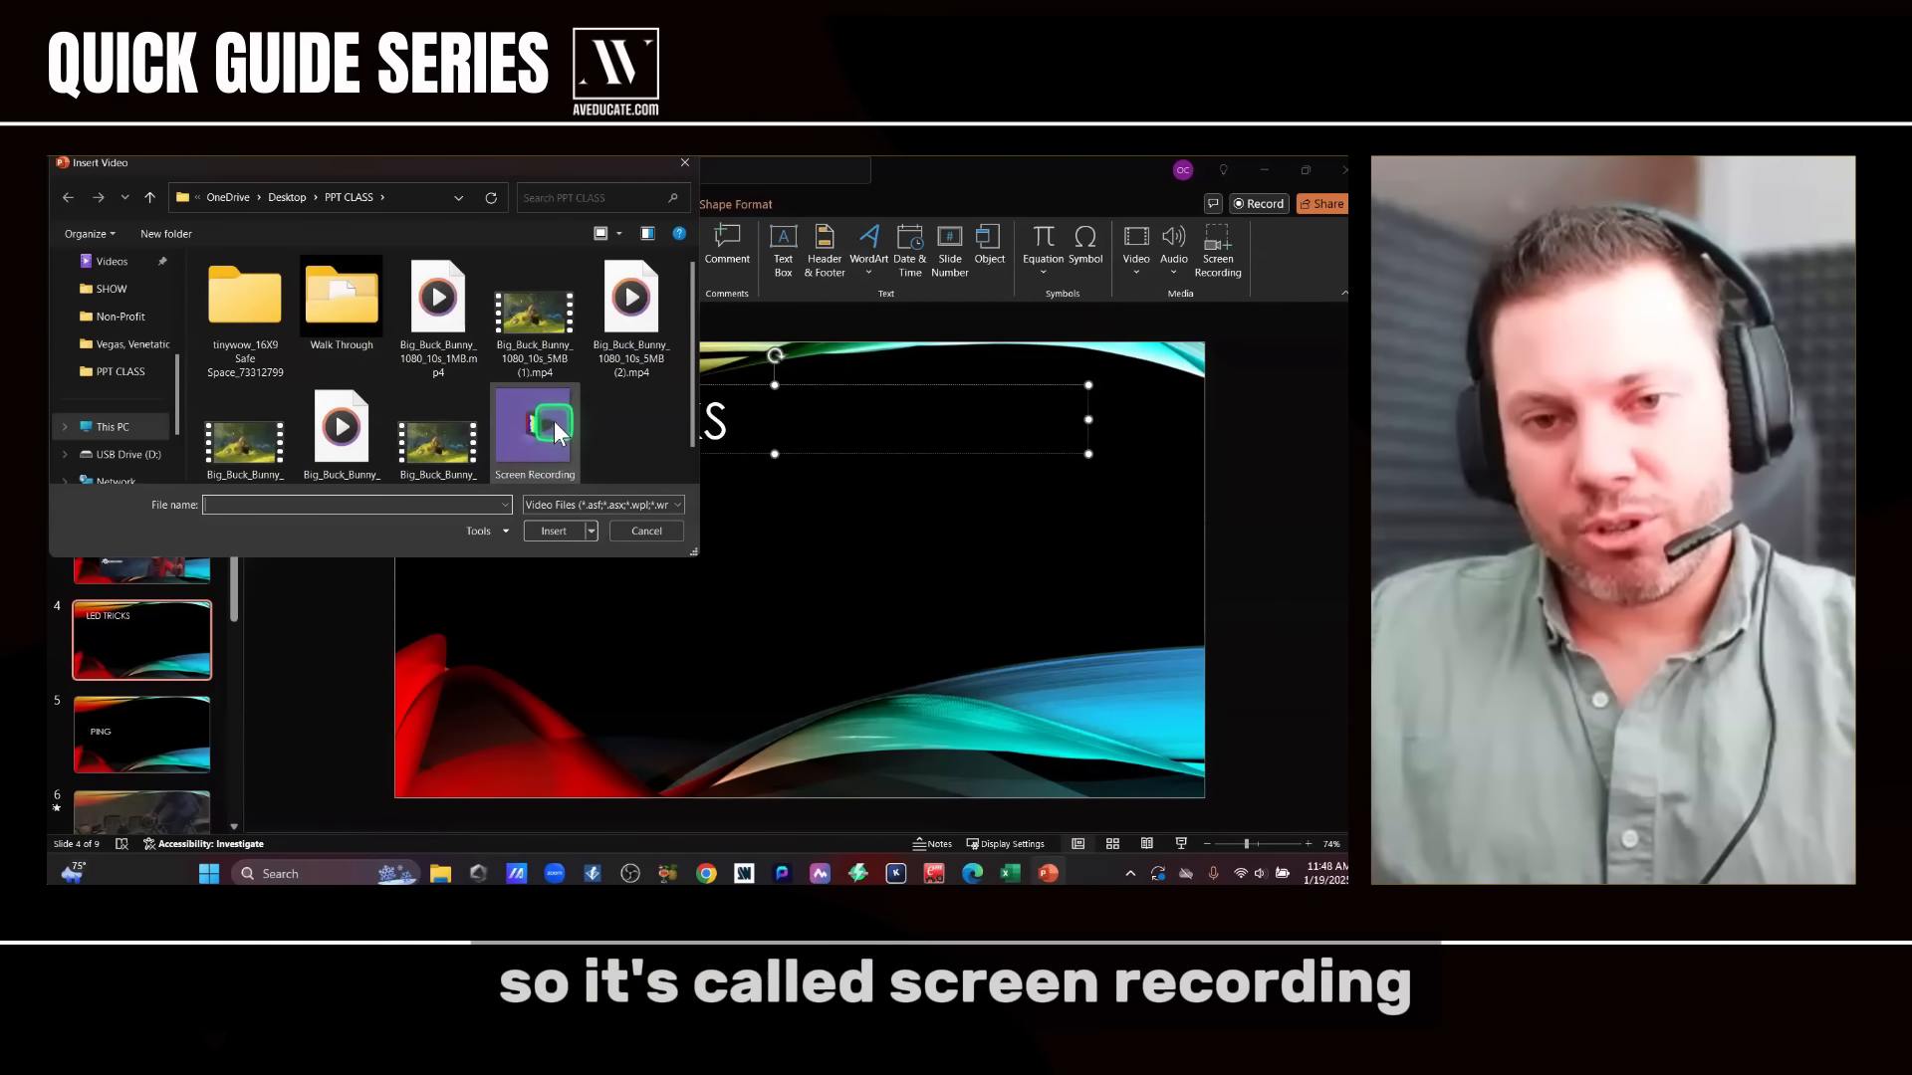
pyautogui.click(553, 420)
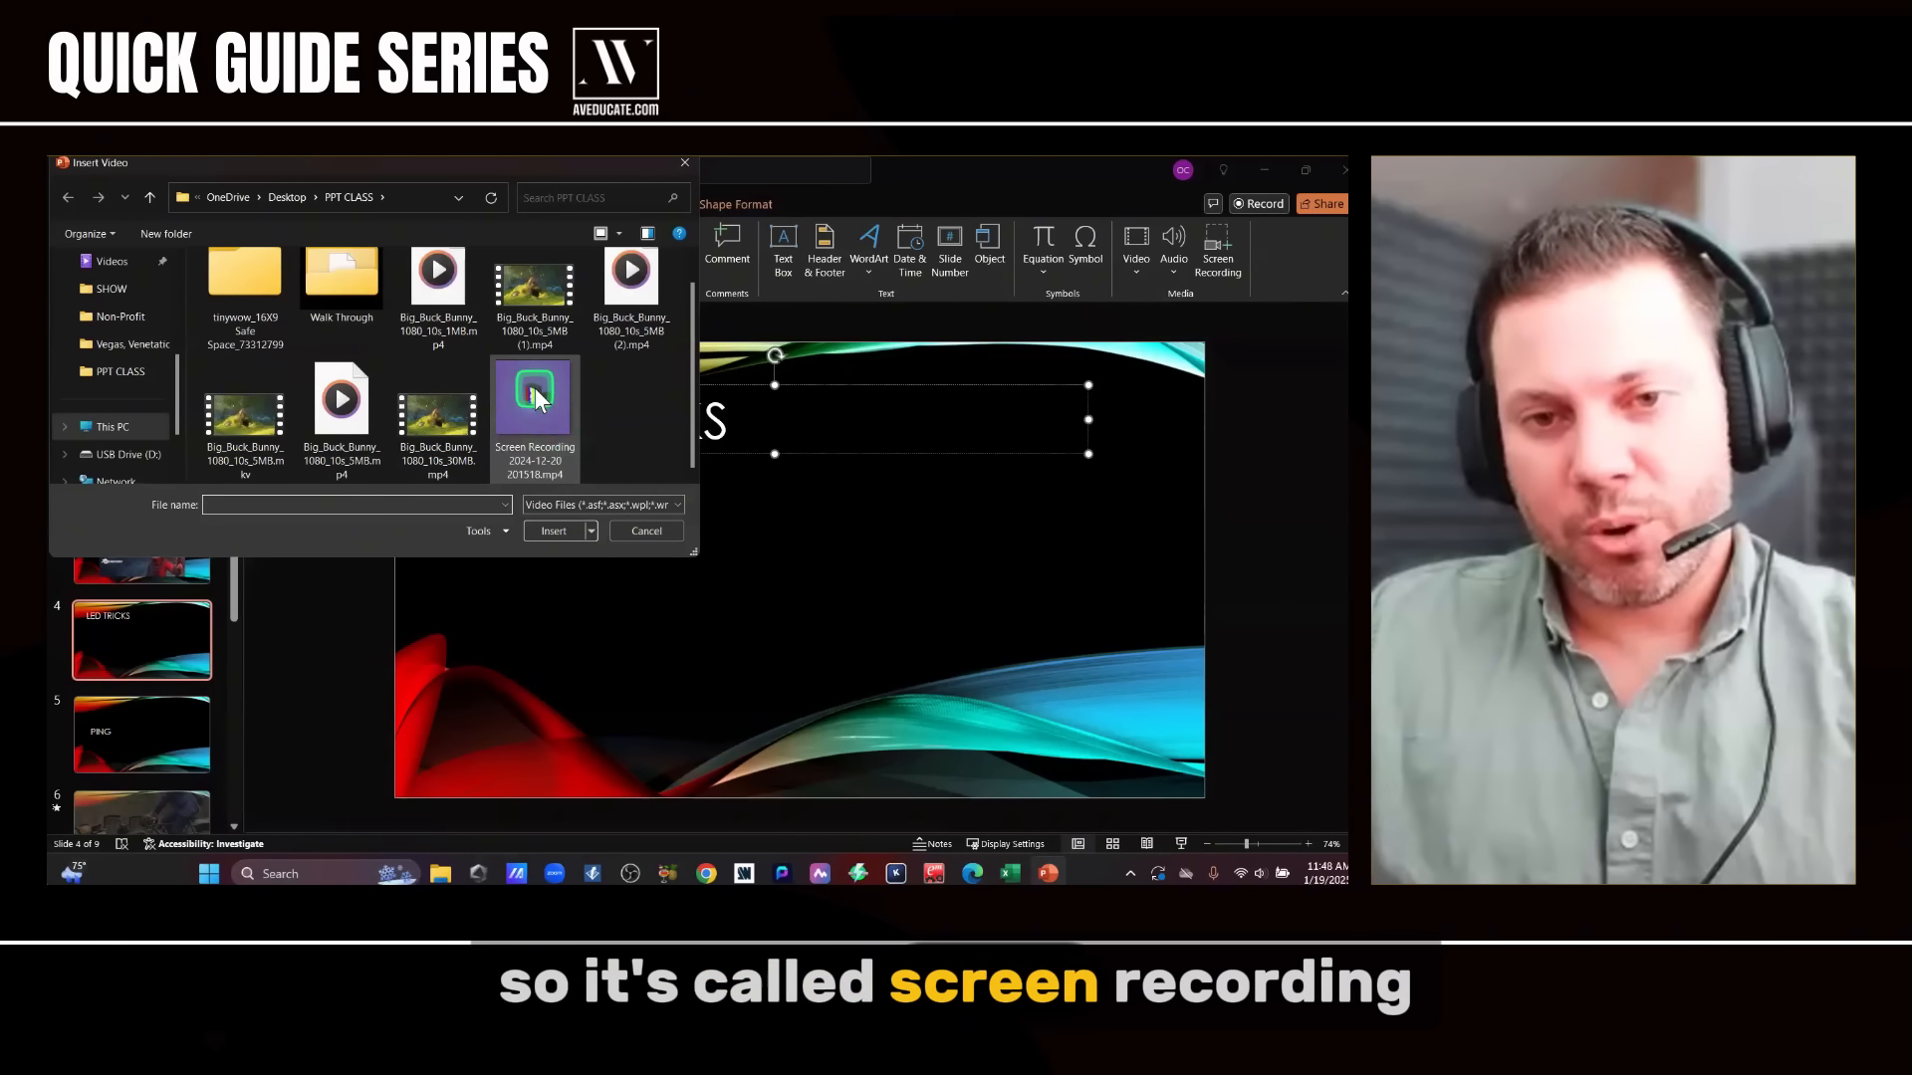
pyautogui.click(550, 528)
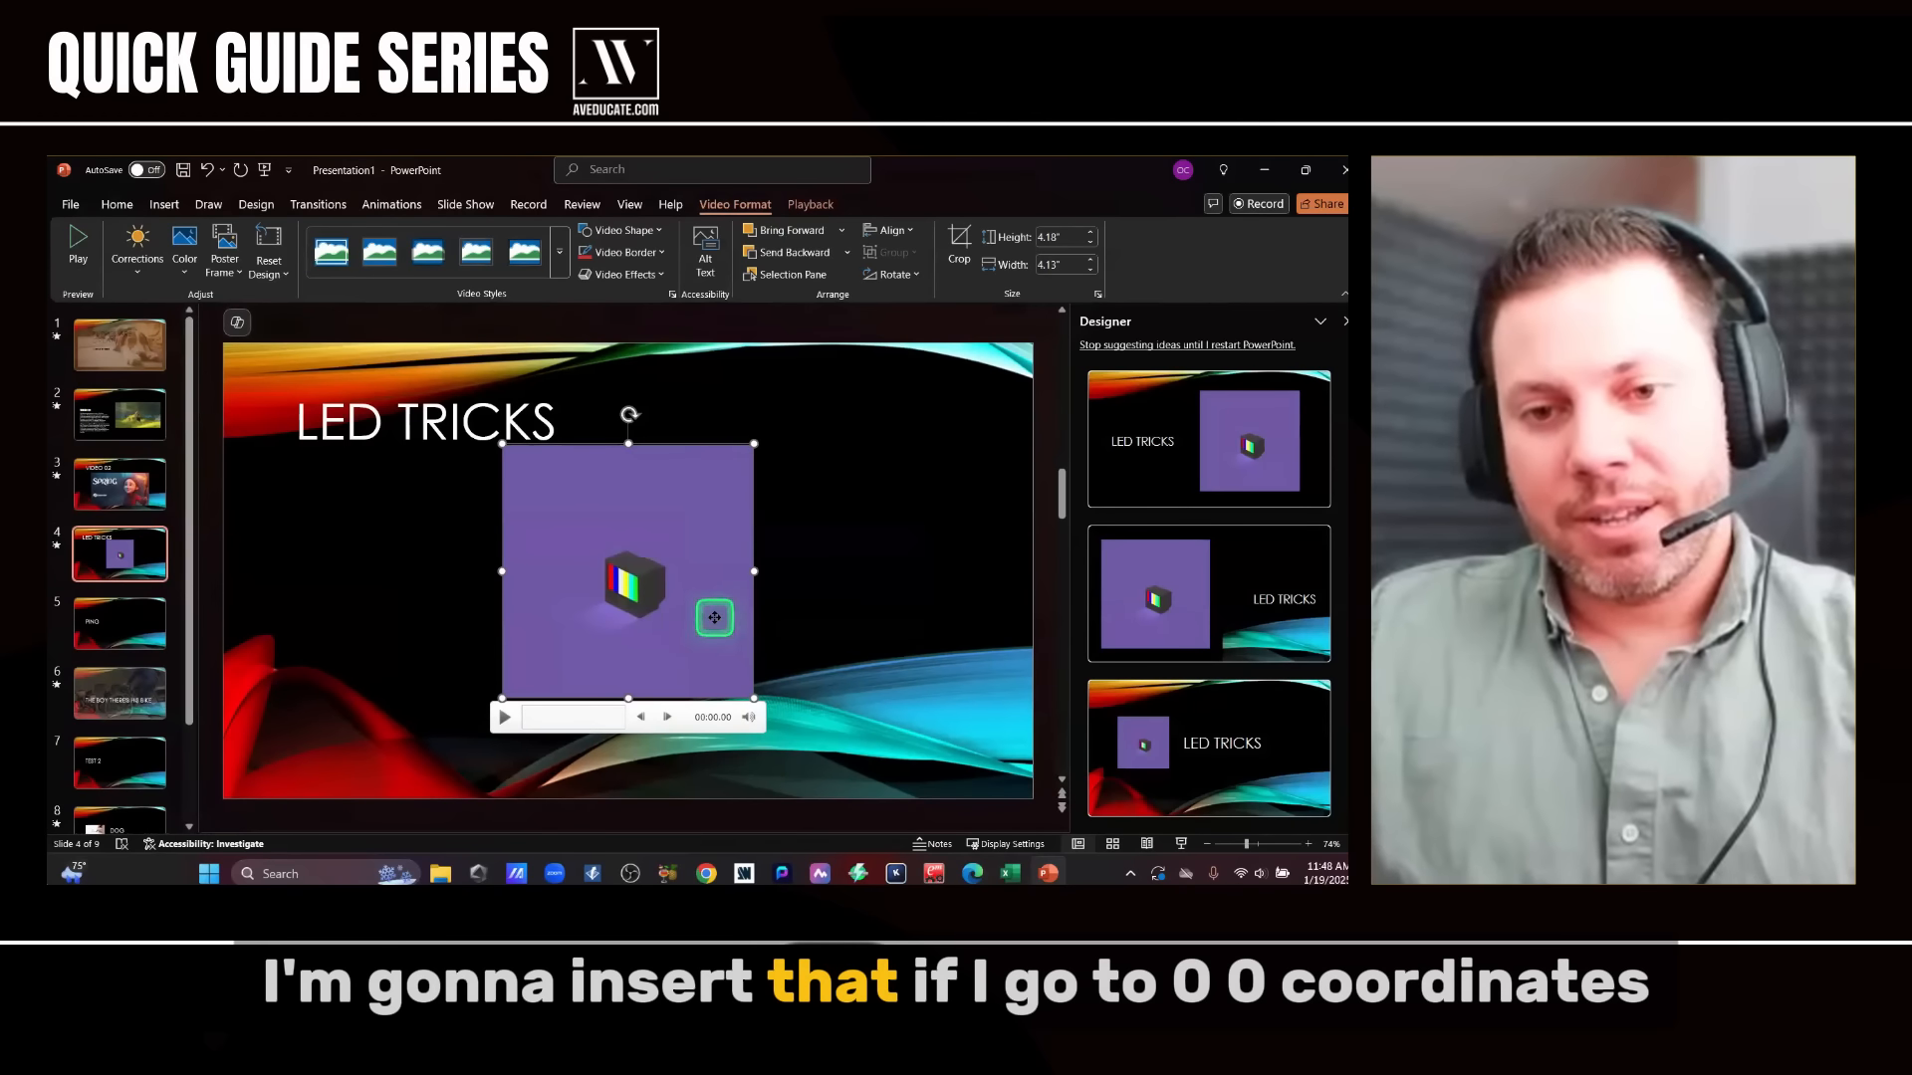
# - Shift the LED TRICKS title to the right on slide 4 and place the video flush in the slide's upper-left corner
pyautogui.moveTo(657, 610); pyautogui.dragTo(464, 610)
pyautogui.click(463, 426)
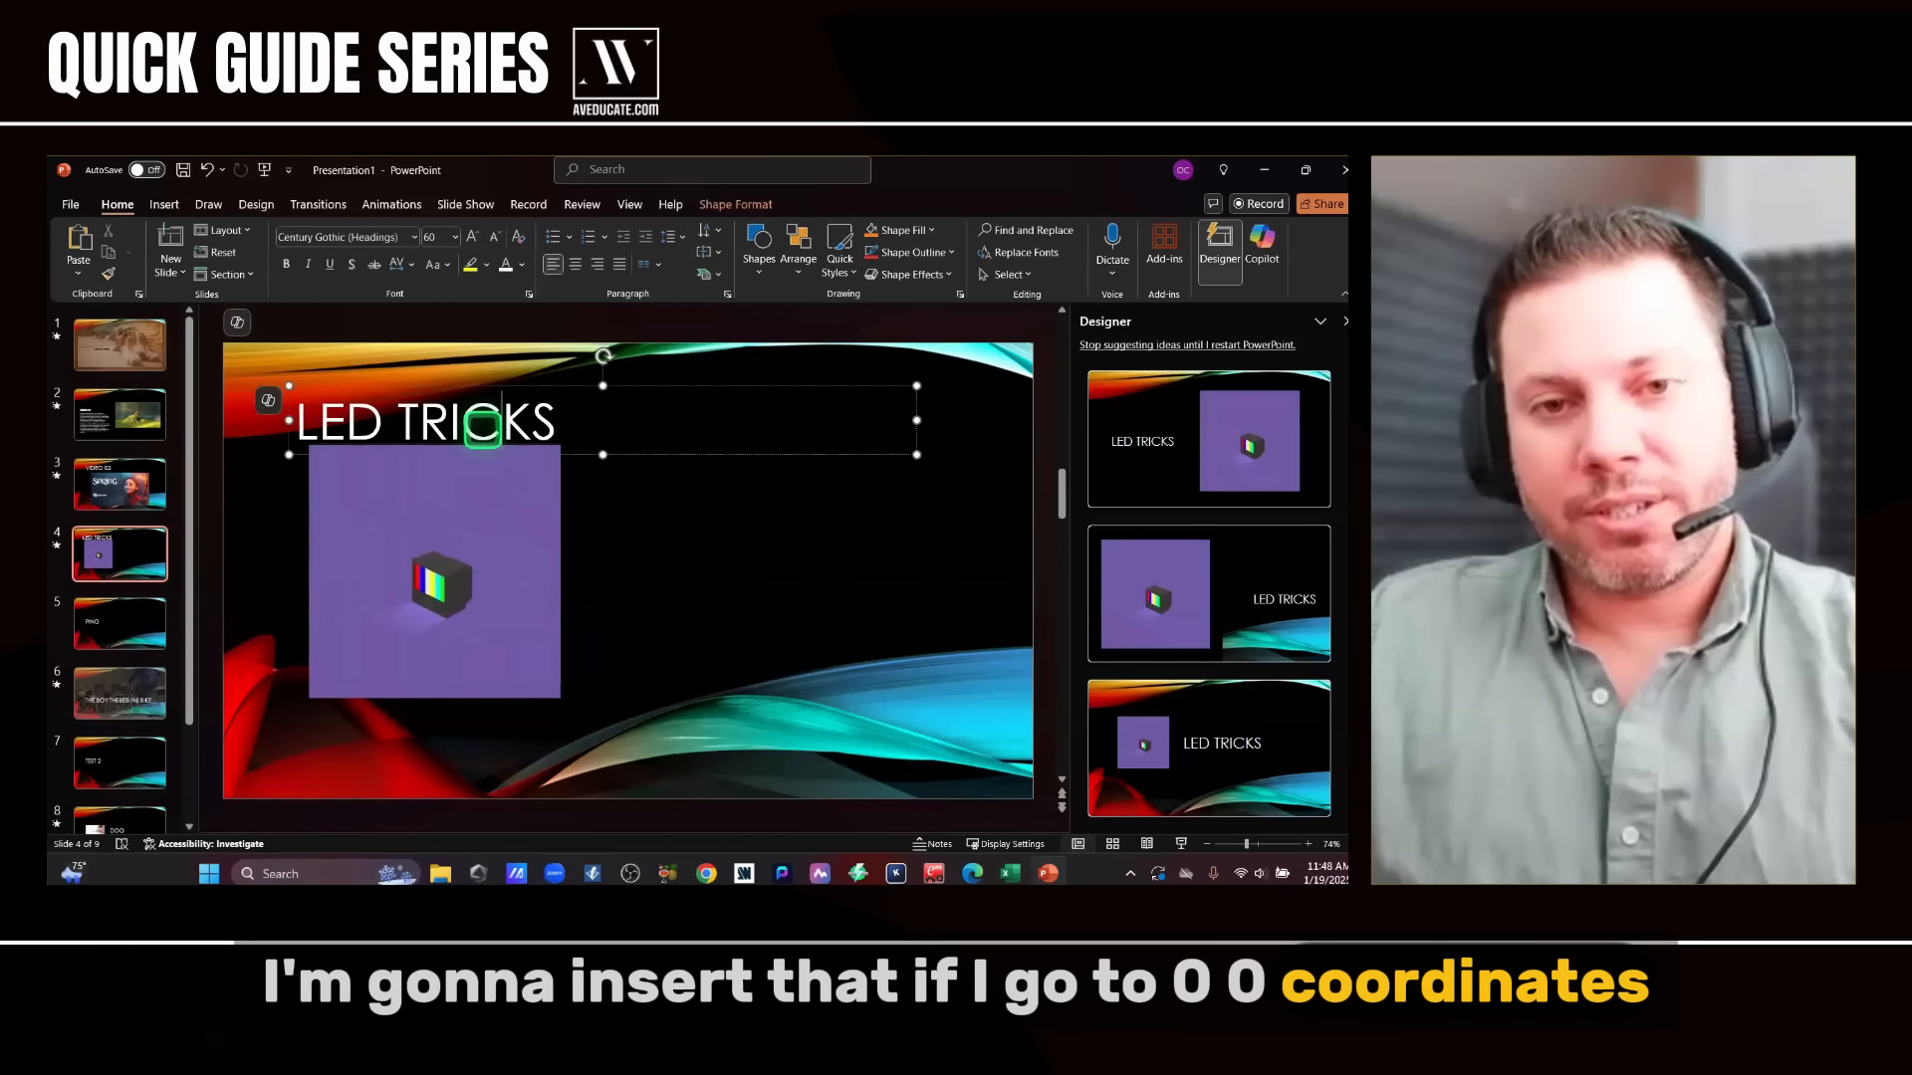
pyautogui.moveTo(288, 421); pyautogui.dragTo(626, 422)
pyautogui.click(584, 546)
pyautogui.click(542, 546)
pyautogui.moveTo(542, 547); pyautogui.dragTo(445, 447)
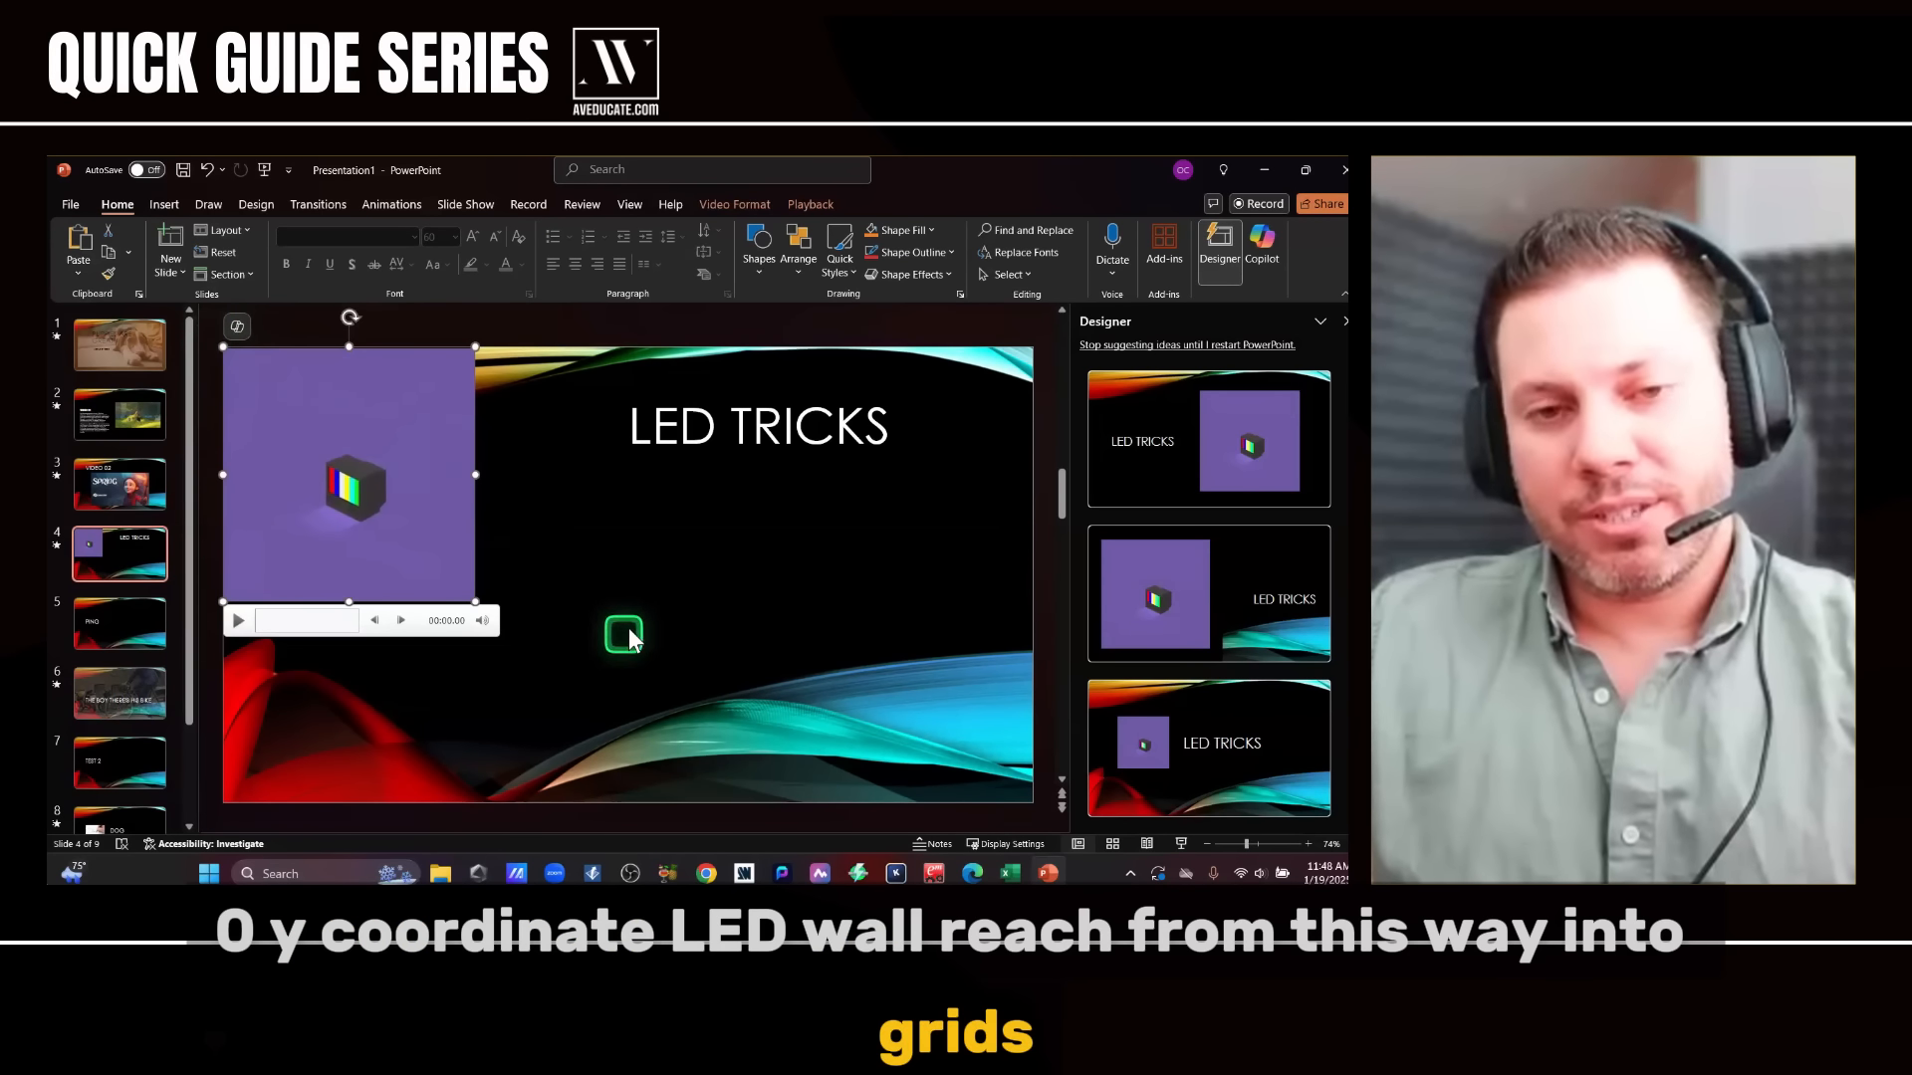
pyautogui.click(630, 629)
pyautogui.scroll(-1, 630, 629)
pyautogui.scroll(1, 572, 593)
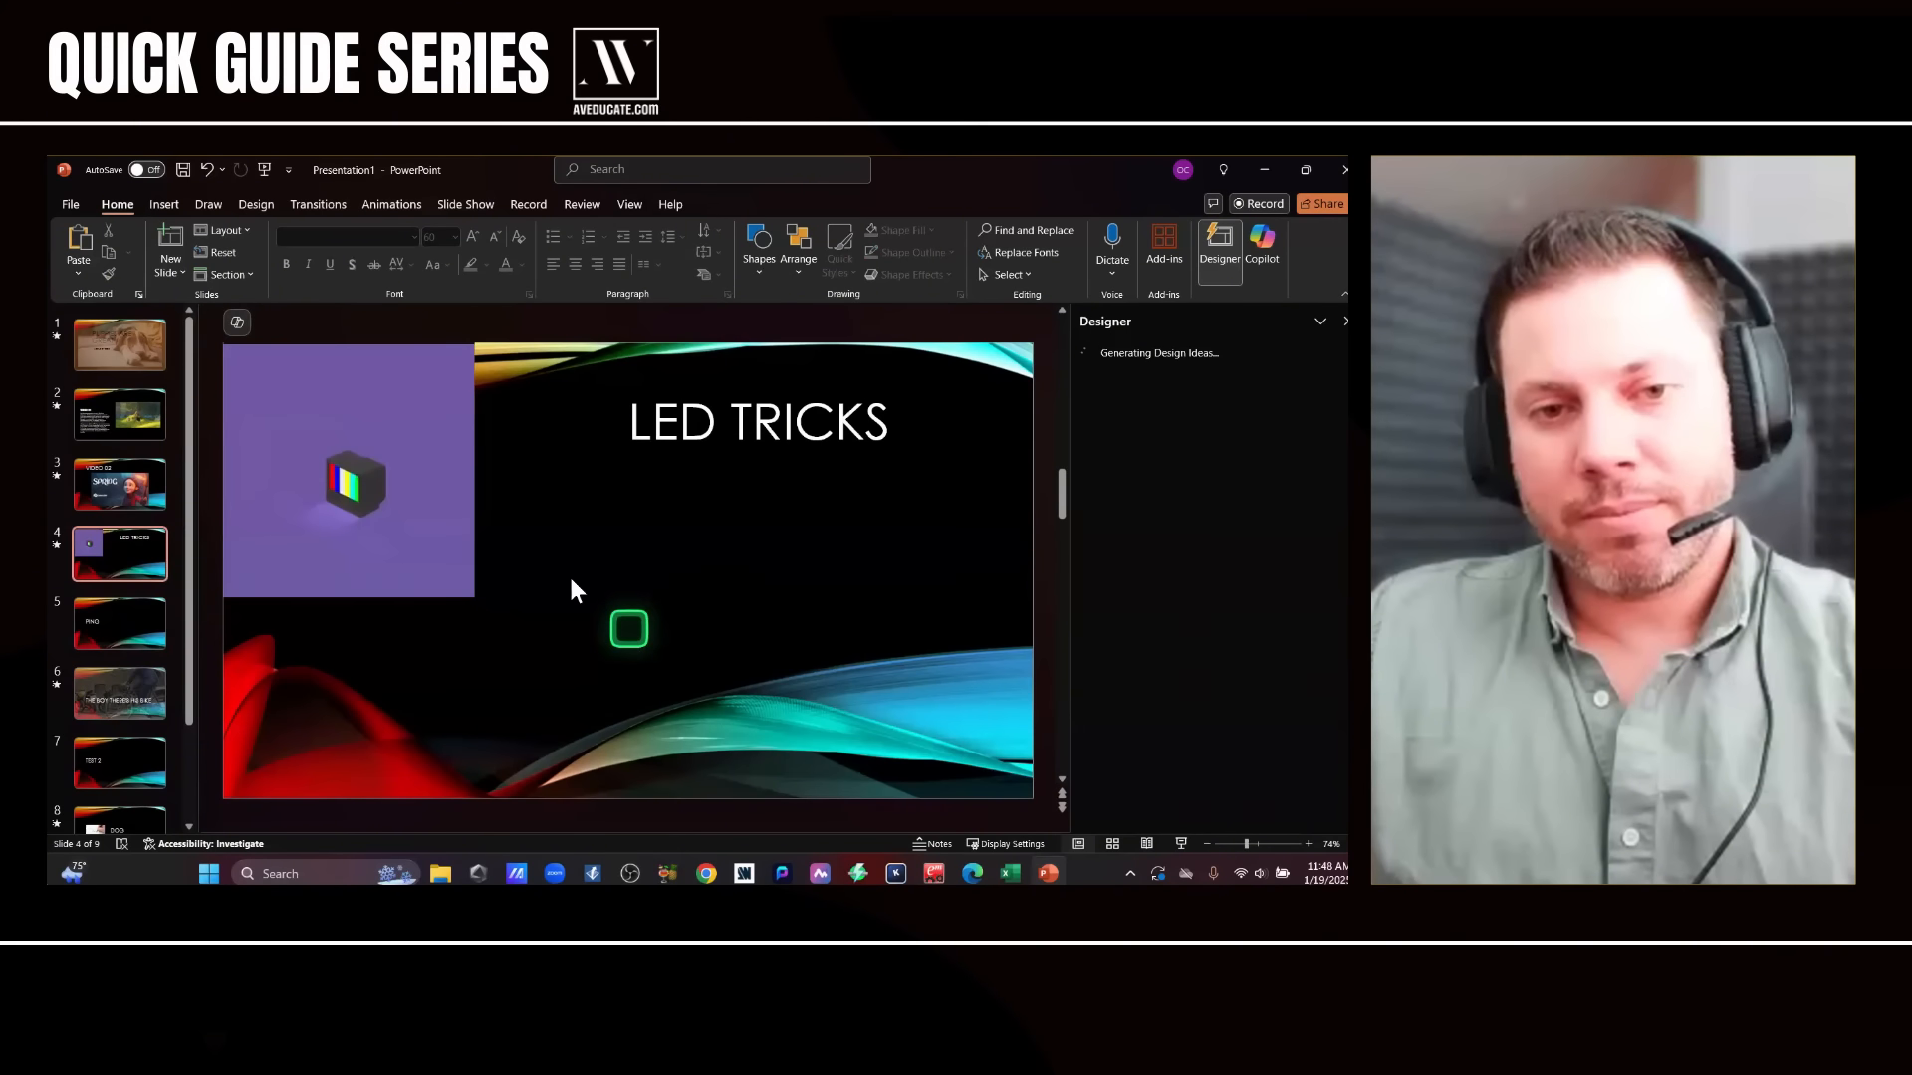
pyautogui.click(447, 544)
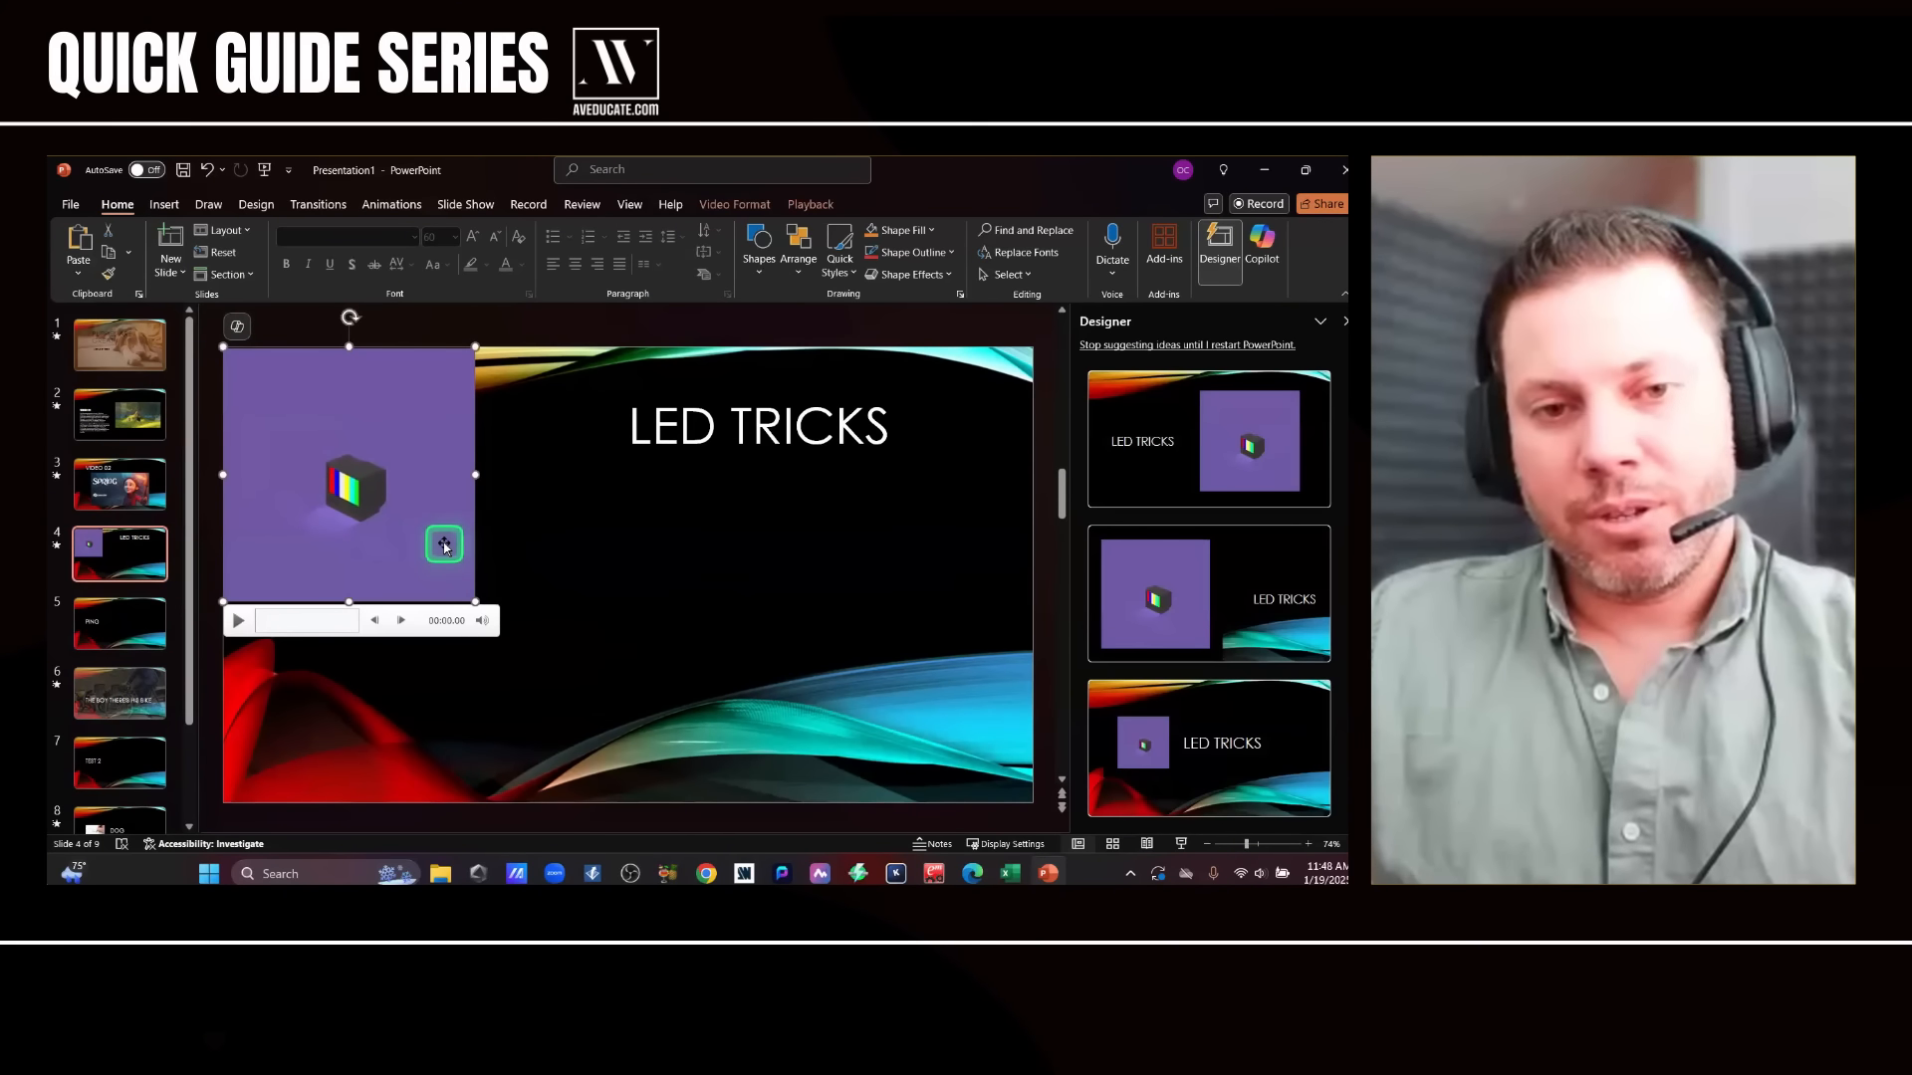
# - Examine the frame width and height in the screen recording's file properties in the PPT CLASS folder, then return to the presentation
pyautogui.click(1306, 170)
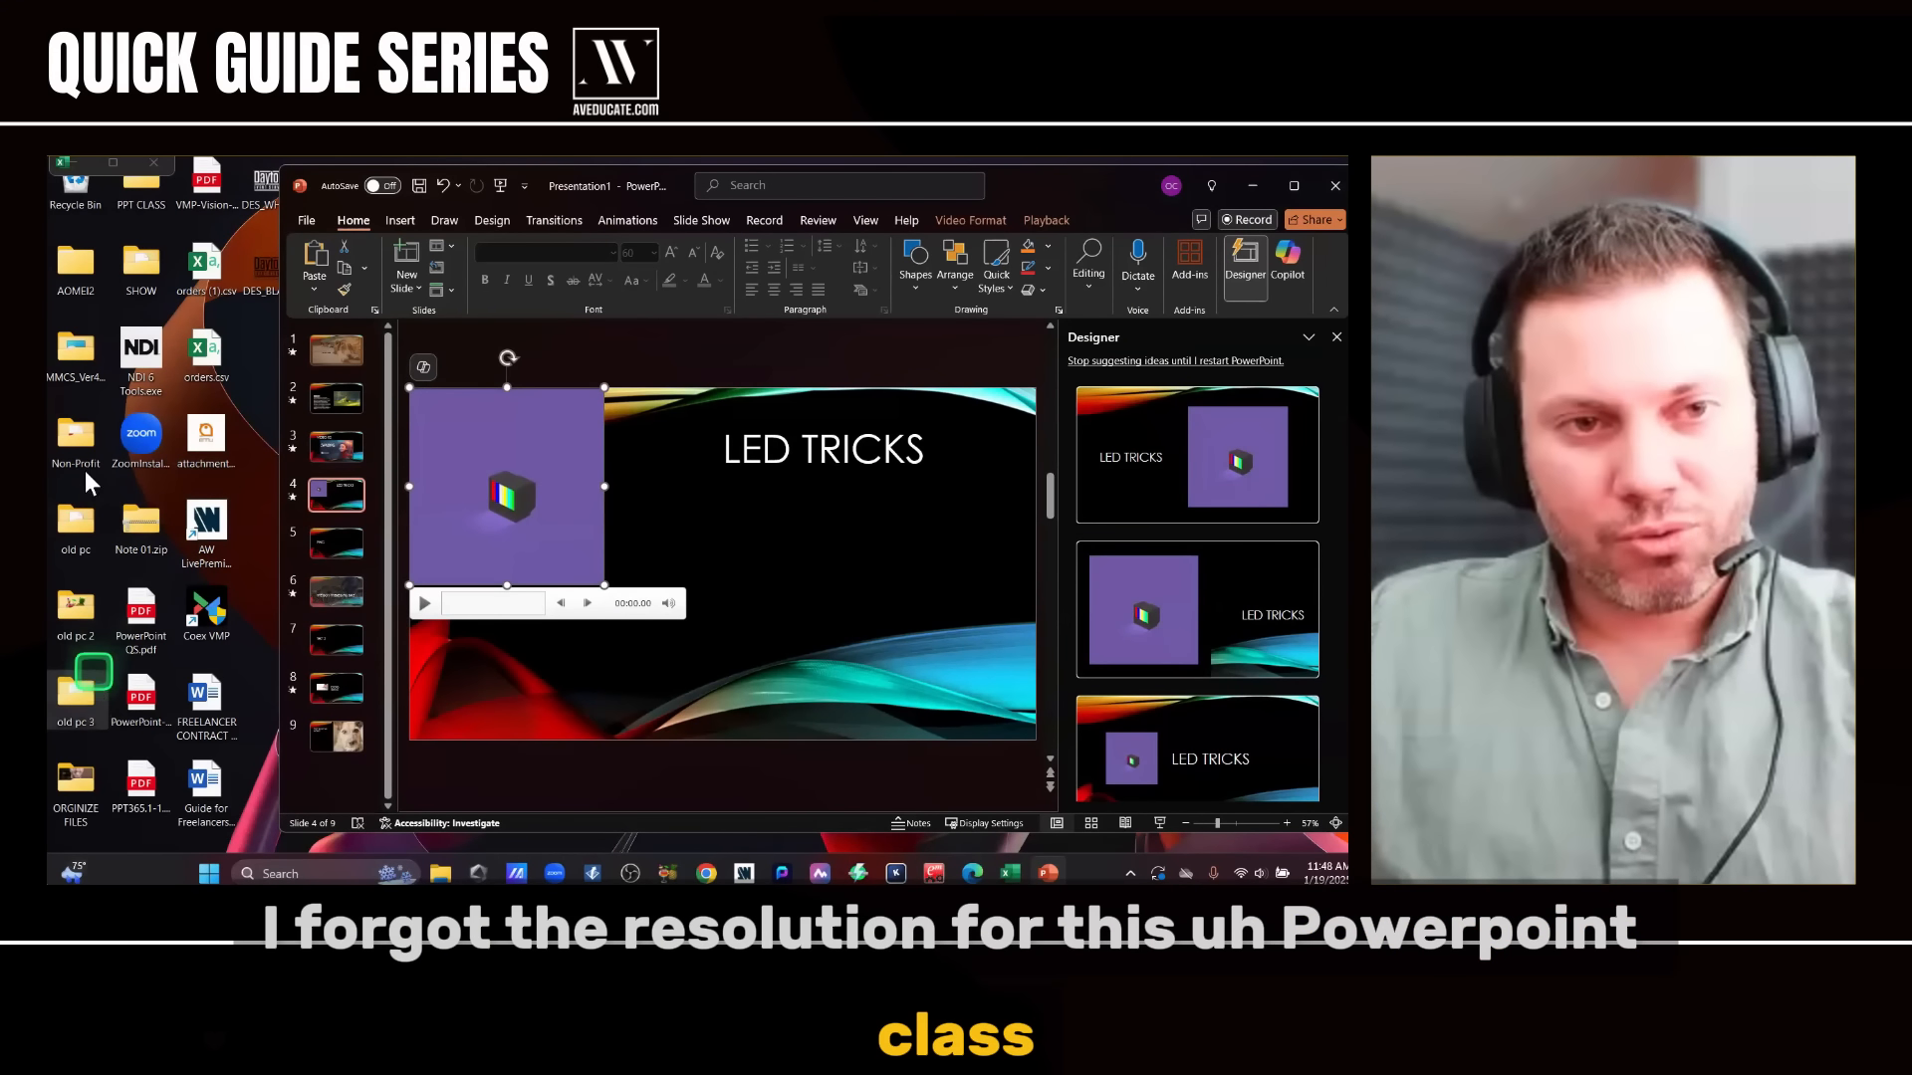
pyautogui.click(142, 189)
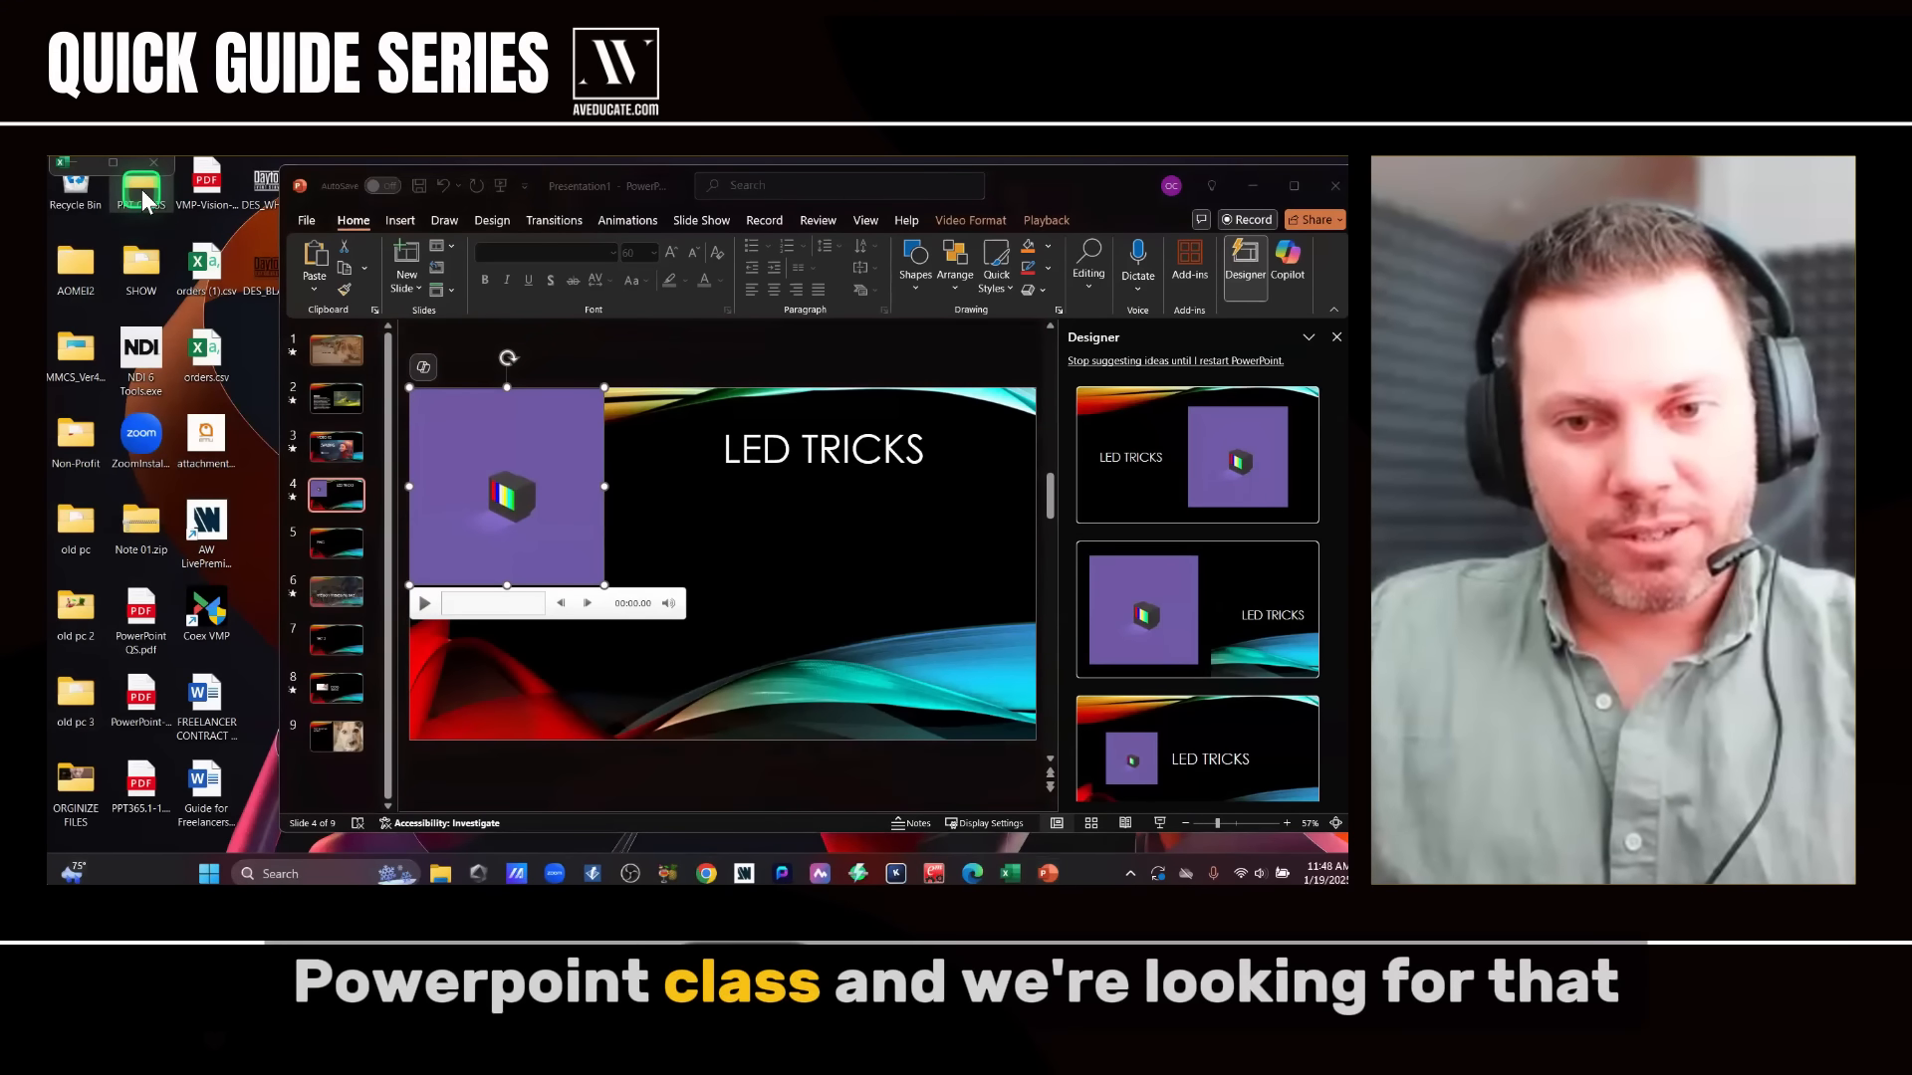
pyautogui.doubleClick(141, 190)
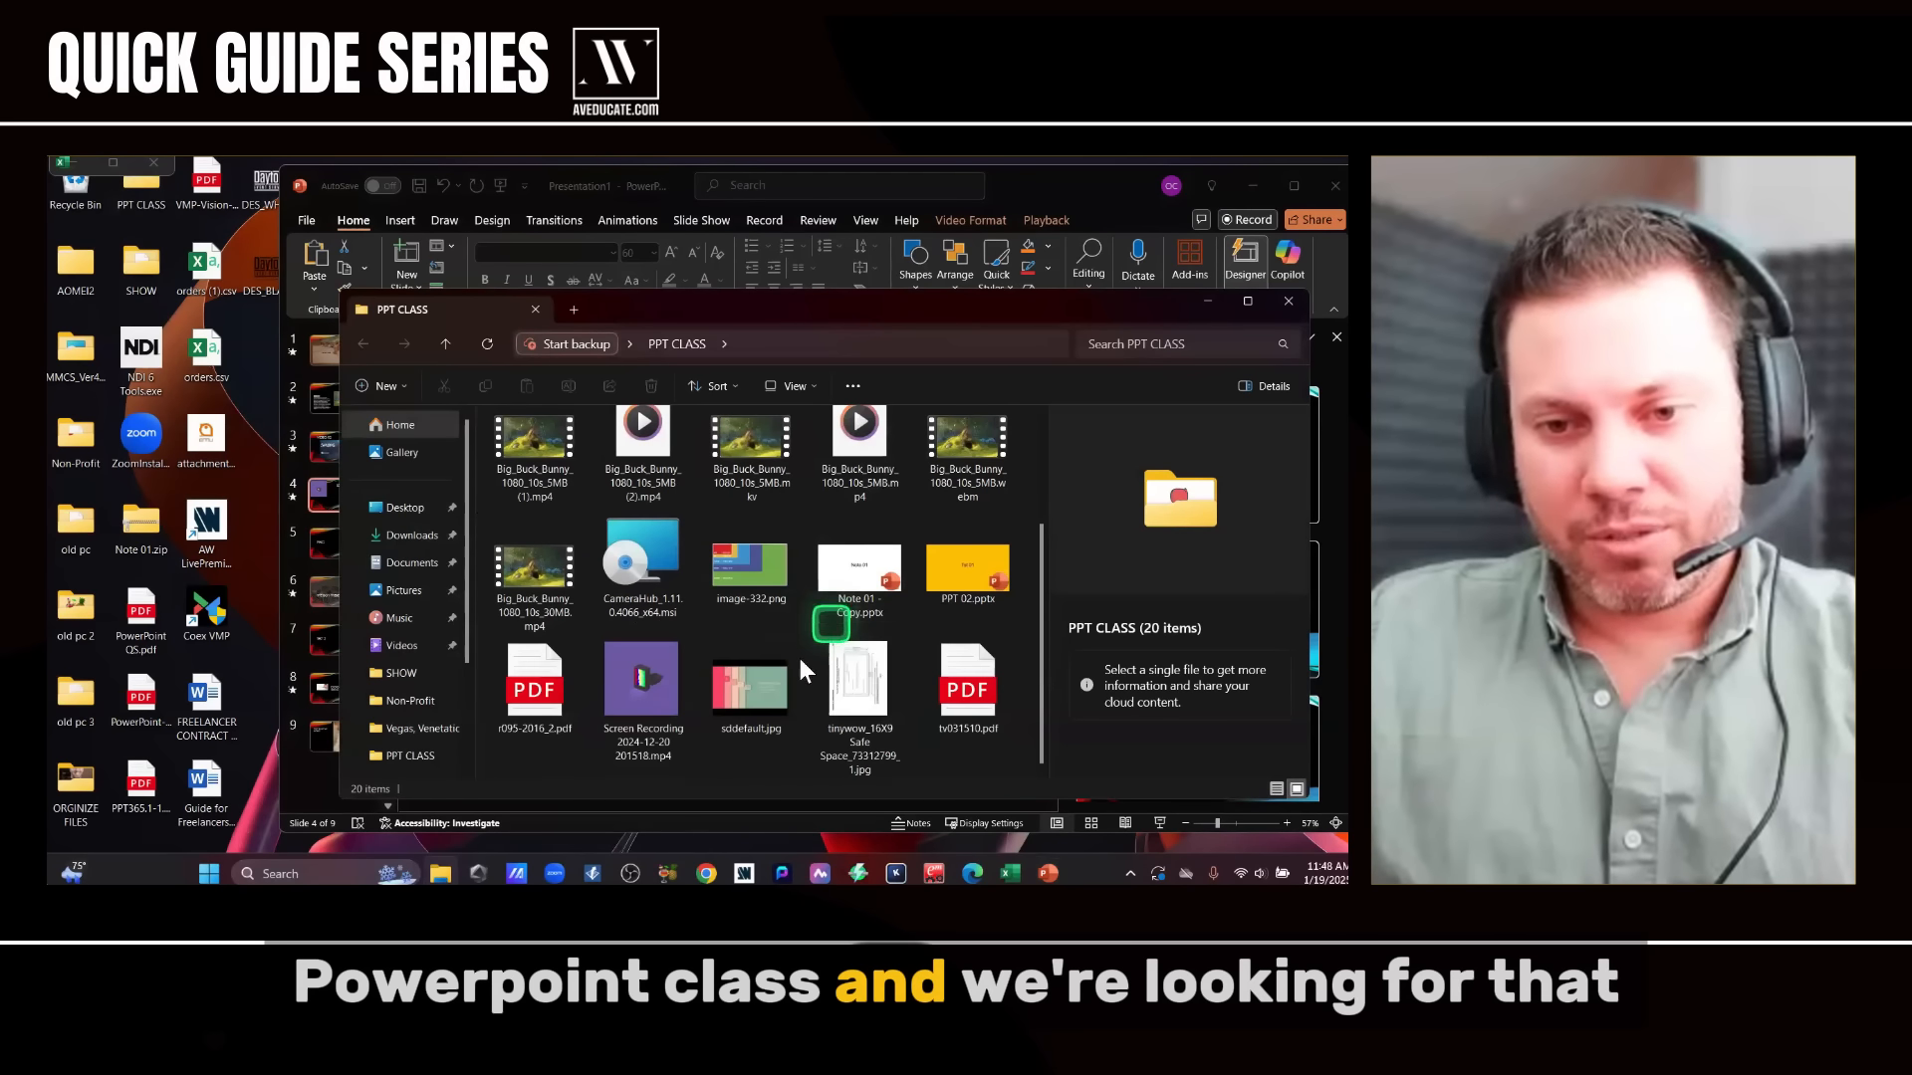
pyautogui.rightClick(632, 692)
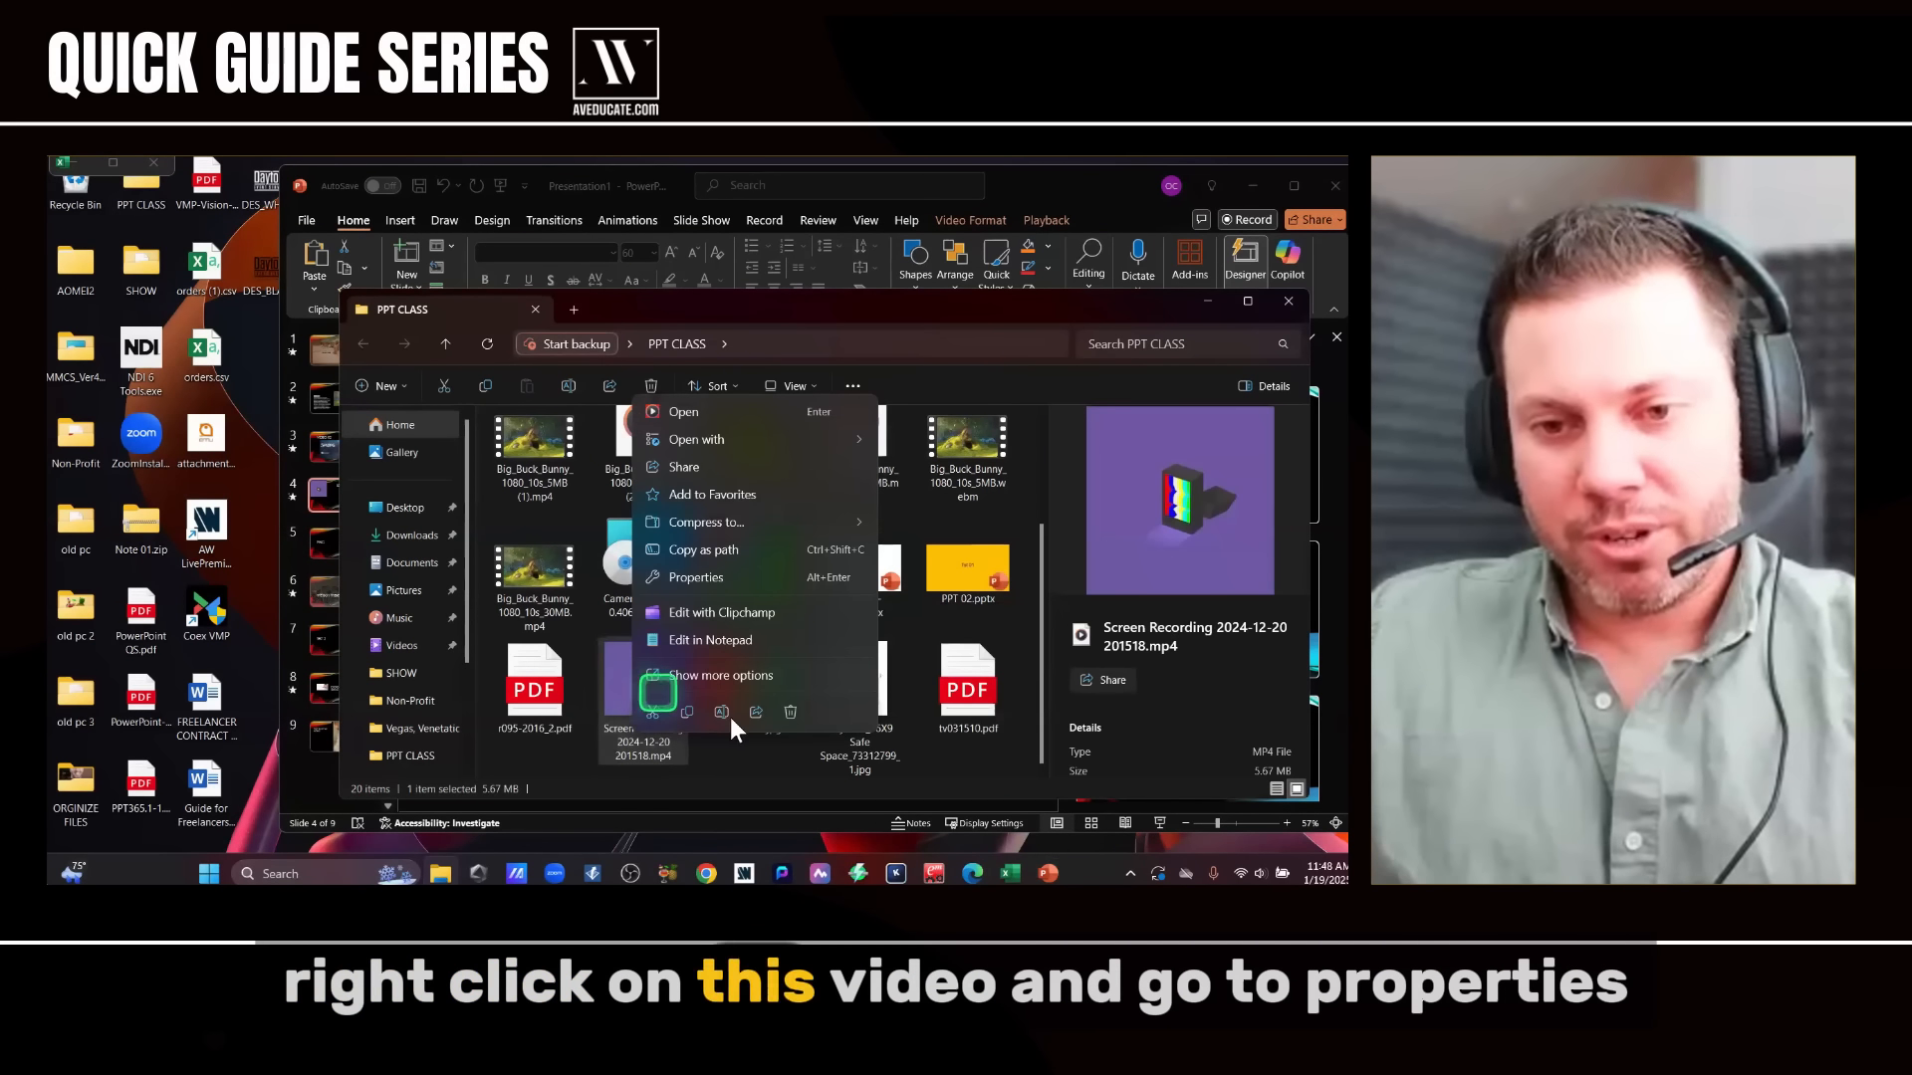
pyautogui.click(763, 583)
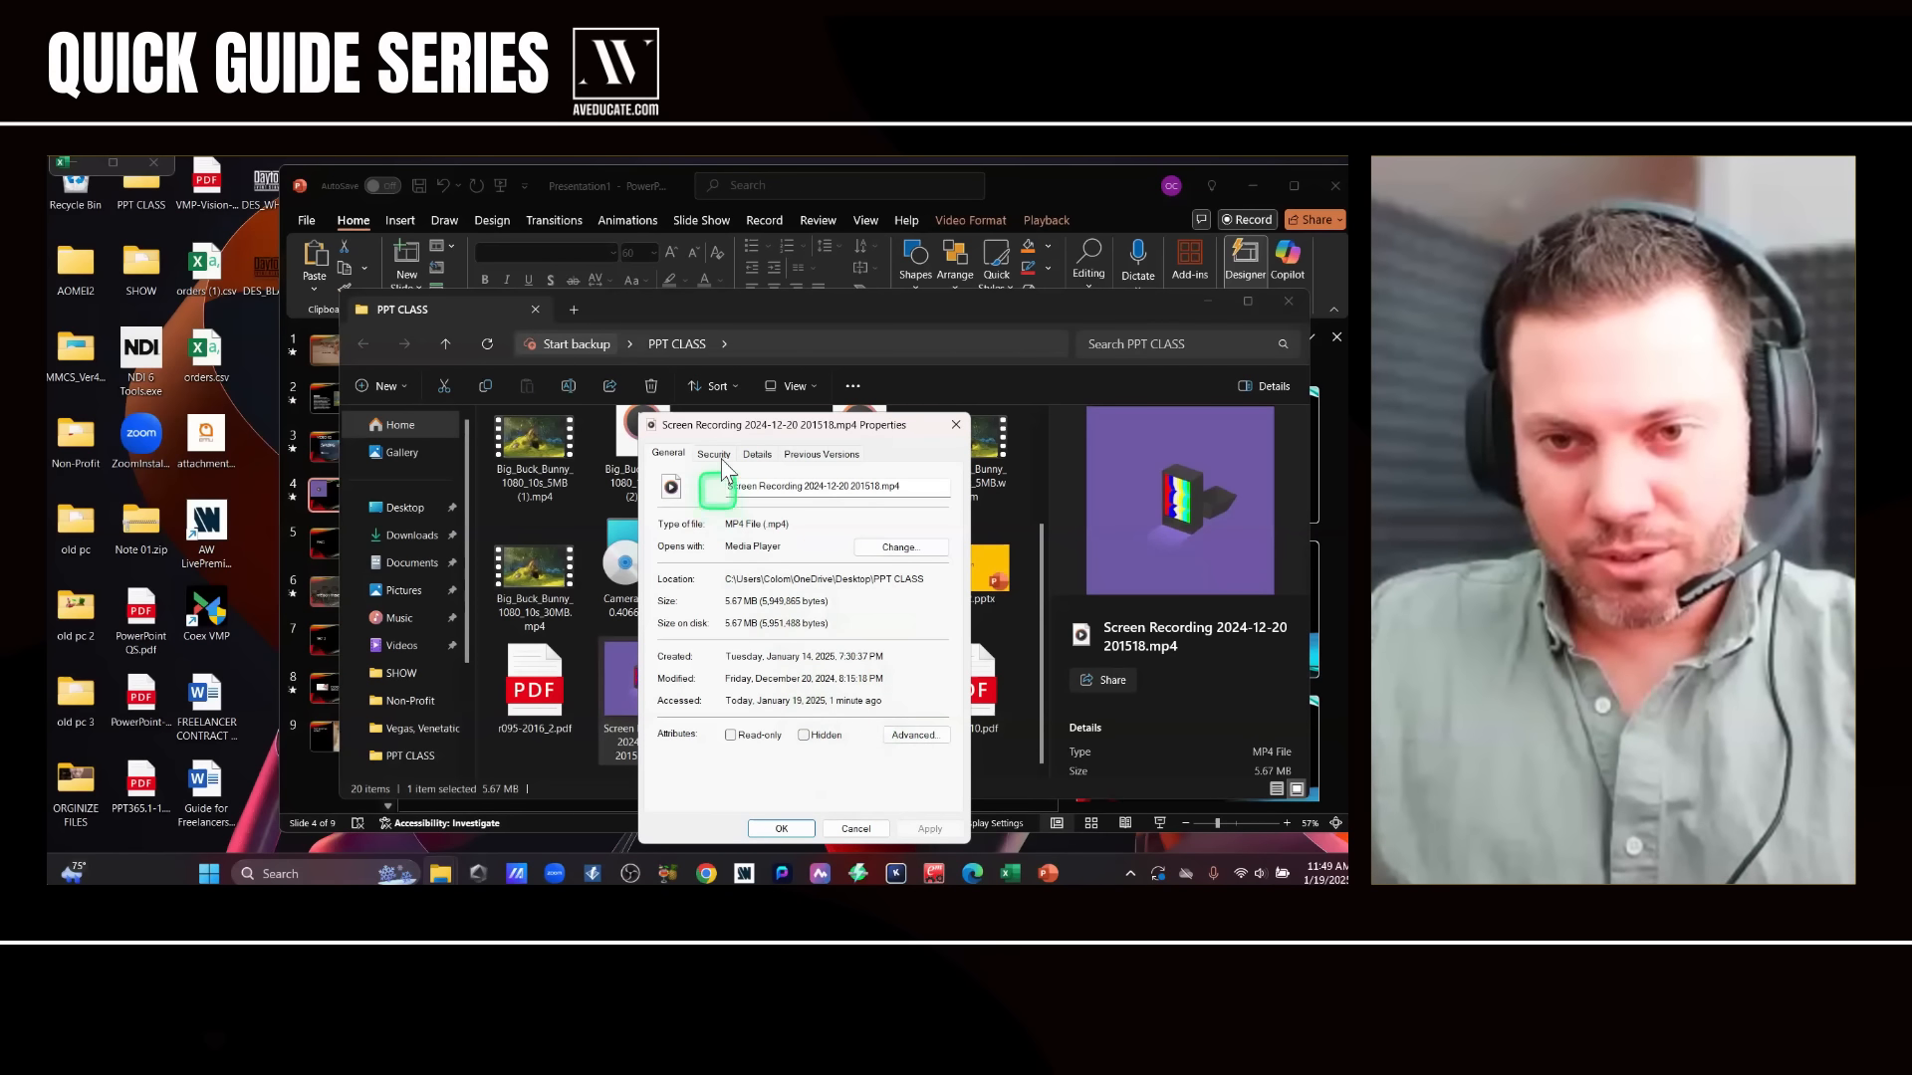
pyautogui.click(762, 456)
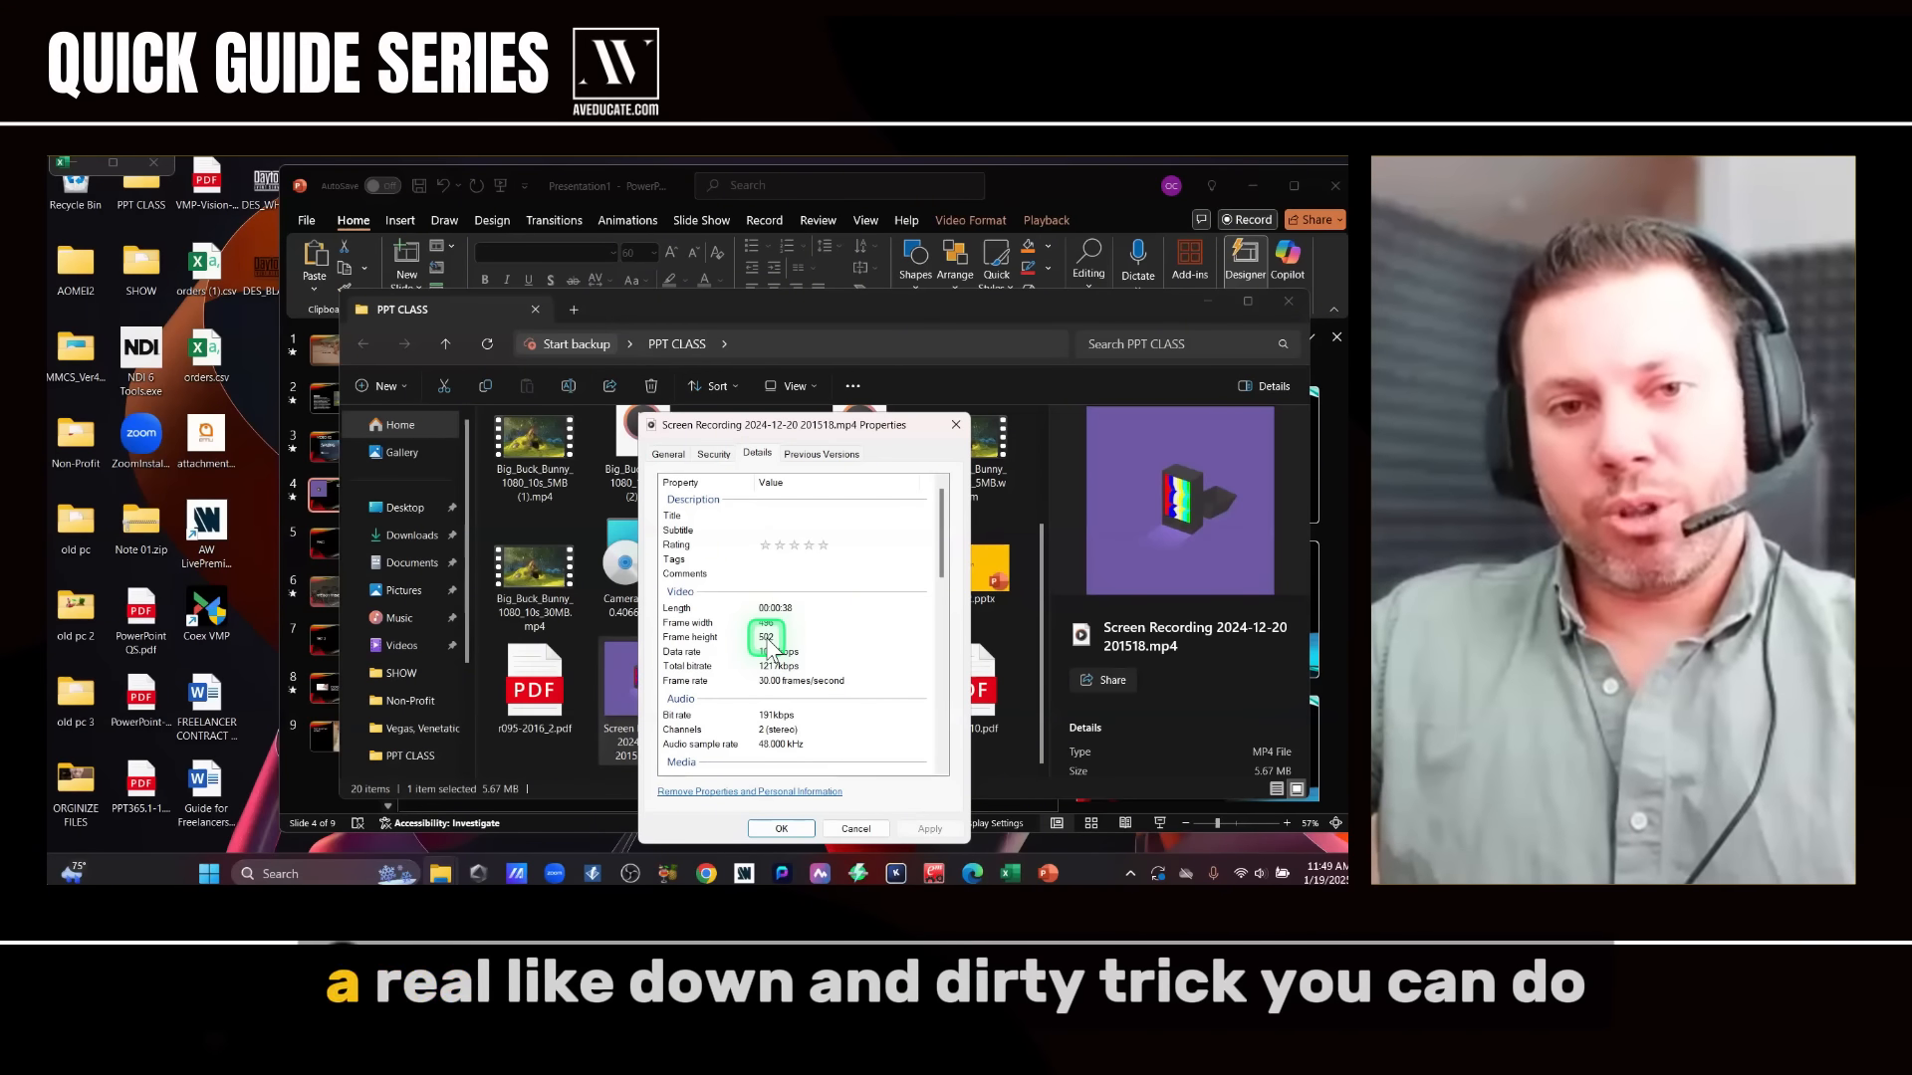
pyautogui.click(859, 833)
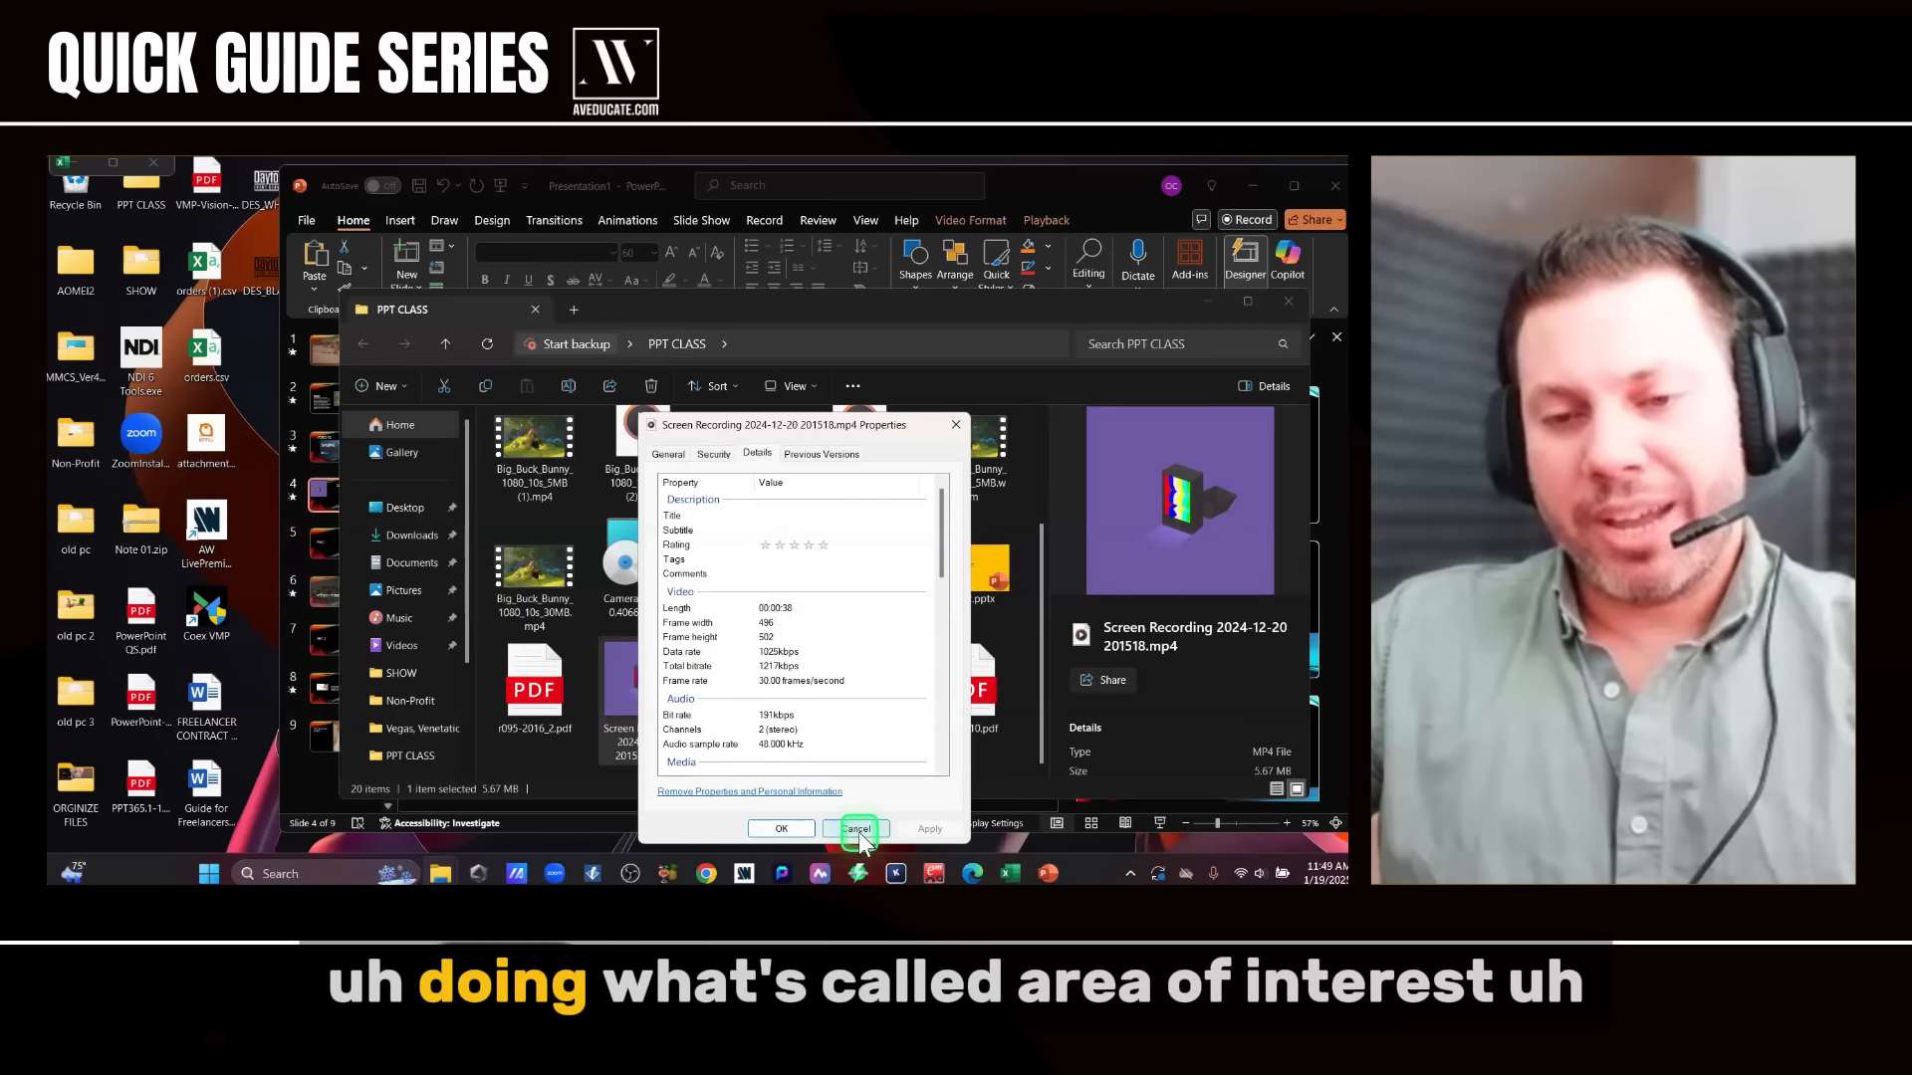
pyautogui.click(859, 833)
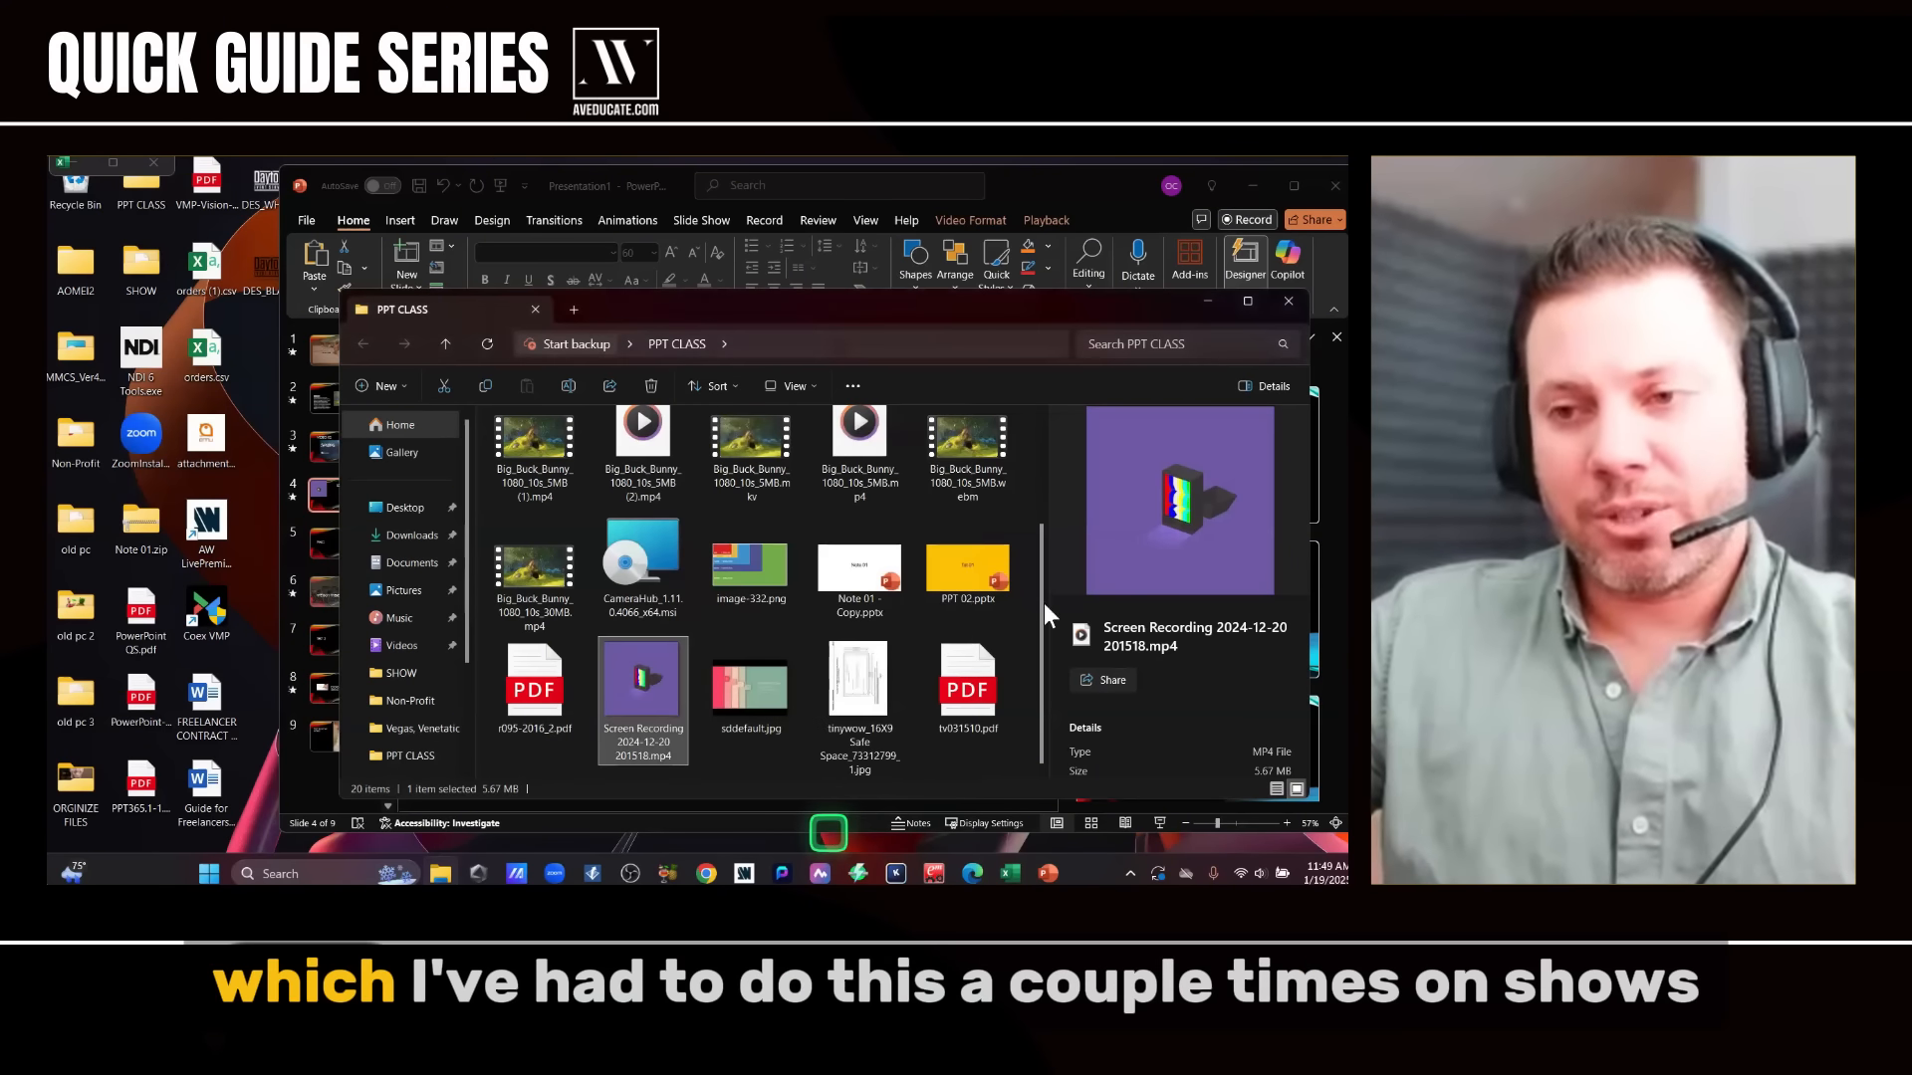
pyautogui.click(1206, 299)
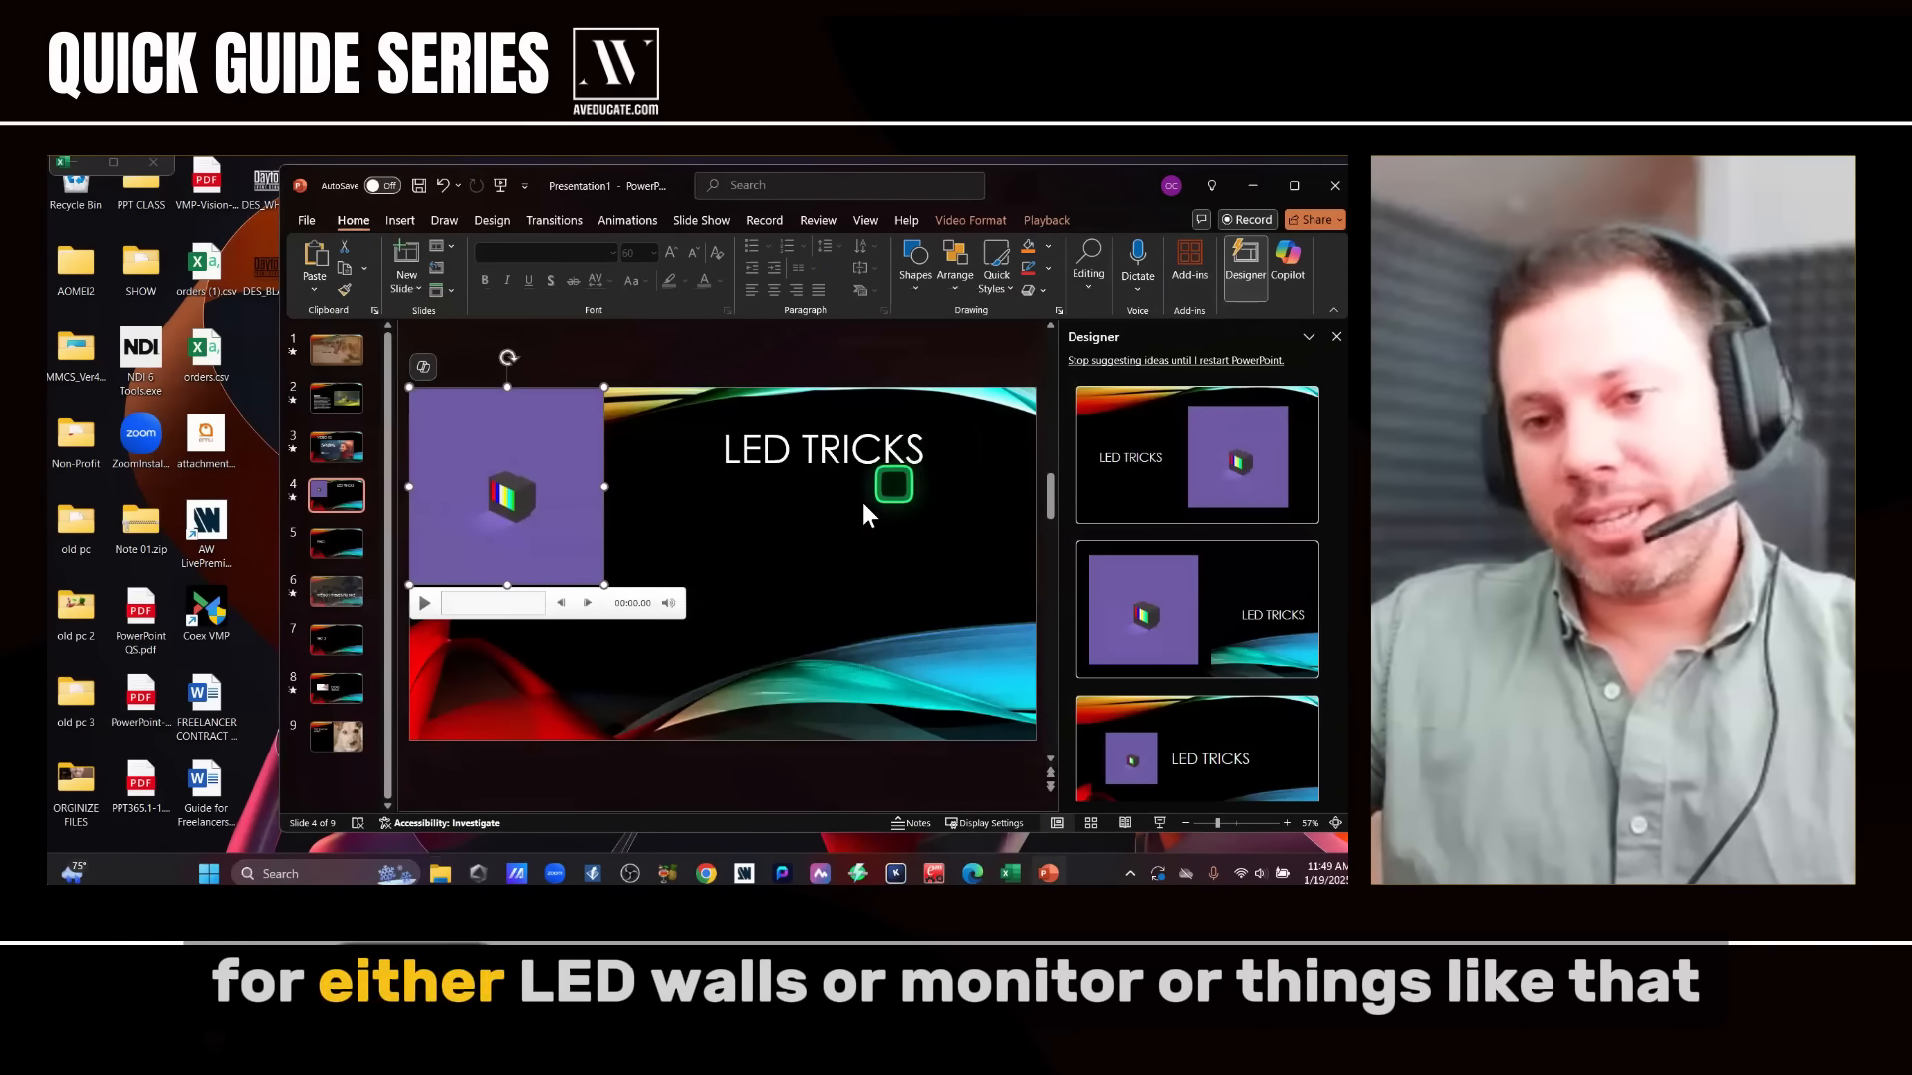
pyautogui.click(862, 504)
pyautogui.click(859, 568)
pyautogui.click(543, 531)
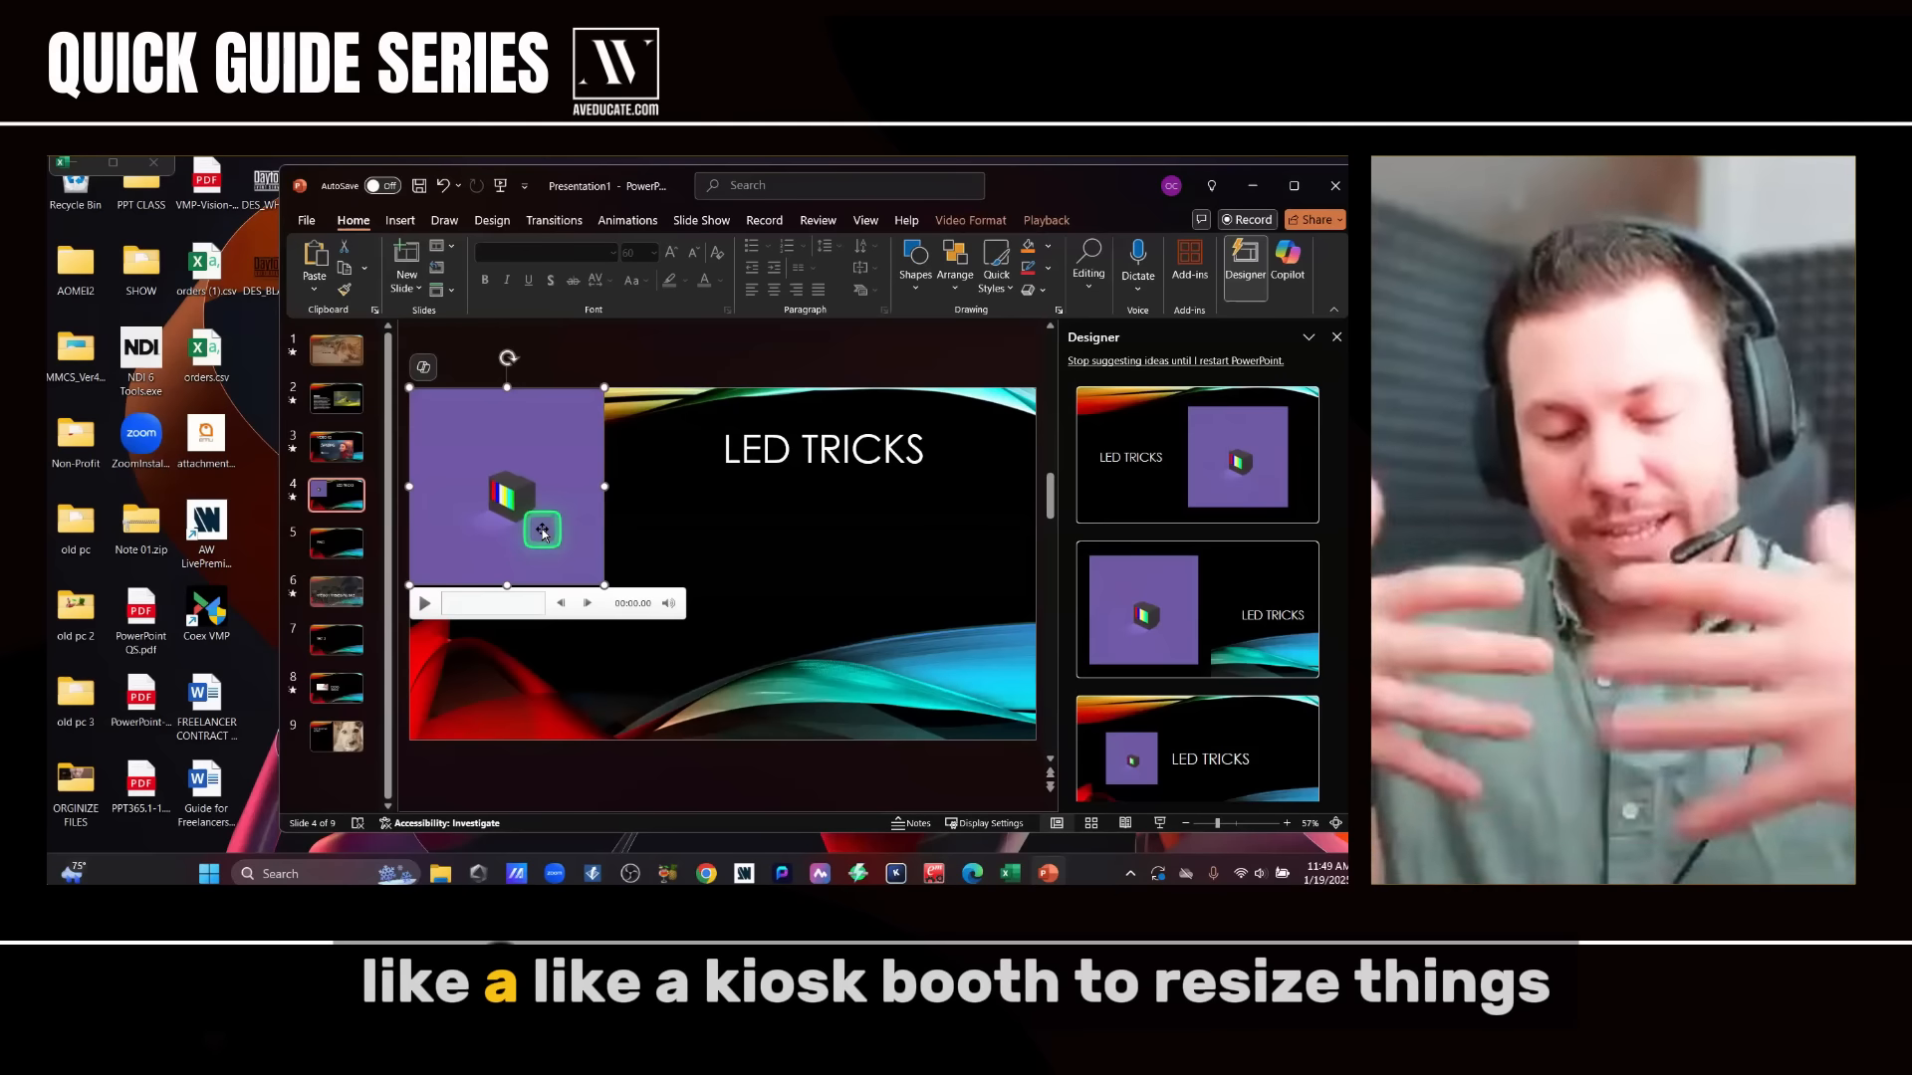
pyautogui.click(683, 552)
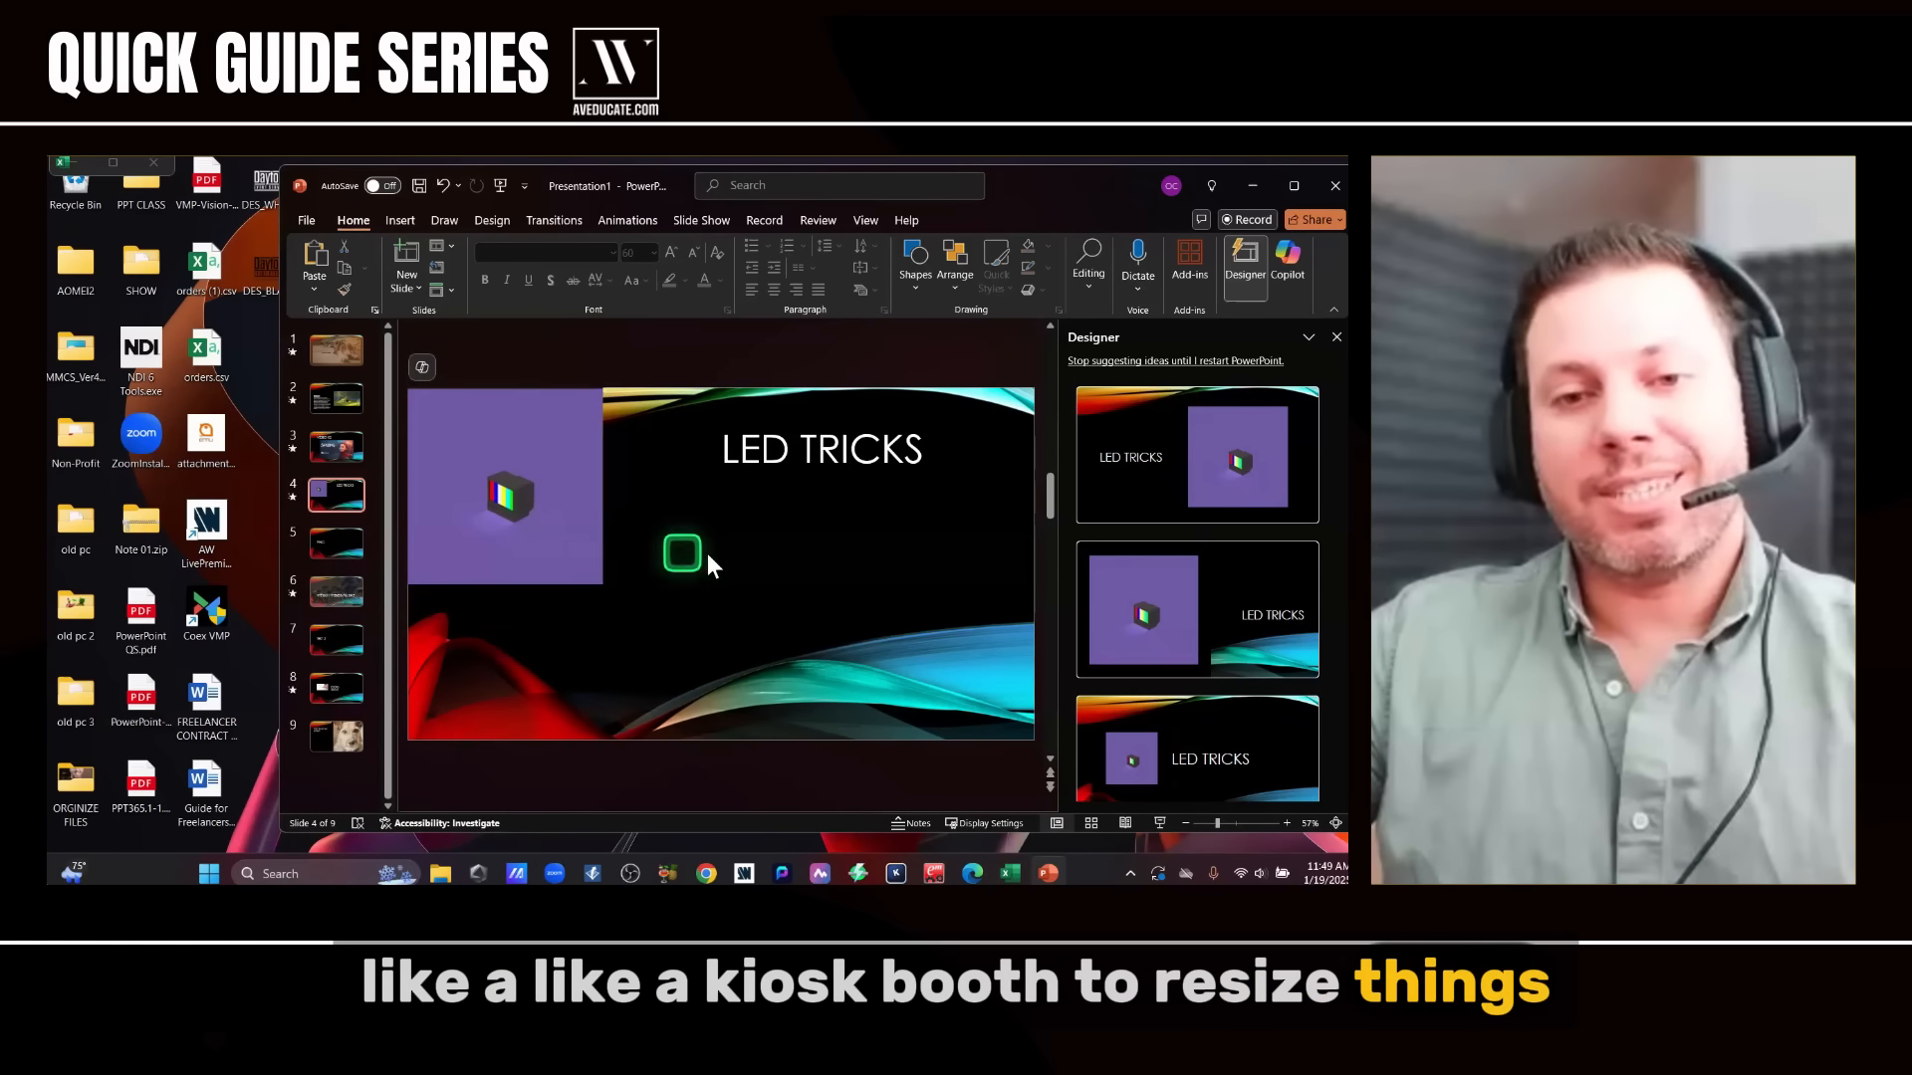
# - Try to set the slide 4 video's height to 700 px and its width to 400 without a pixel unit
pyautogui.click(598, 559)
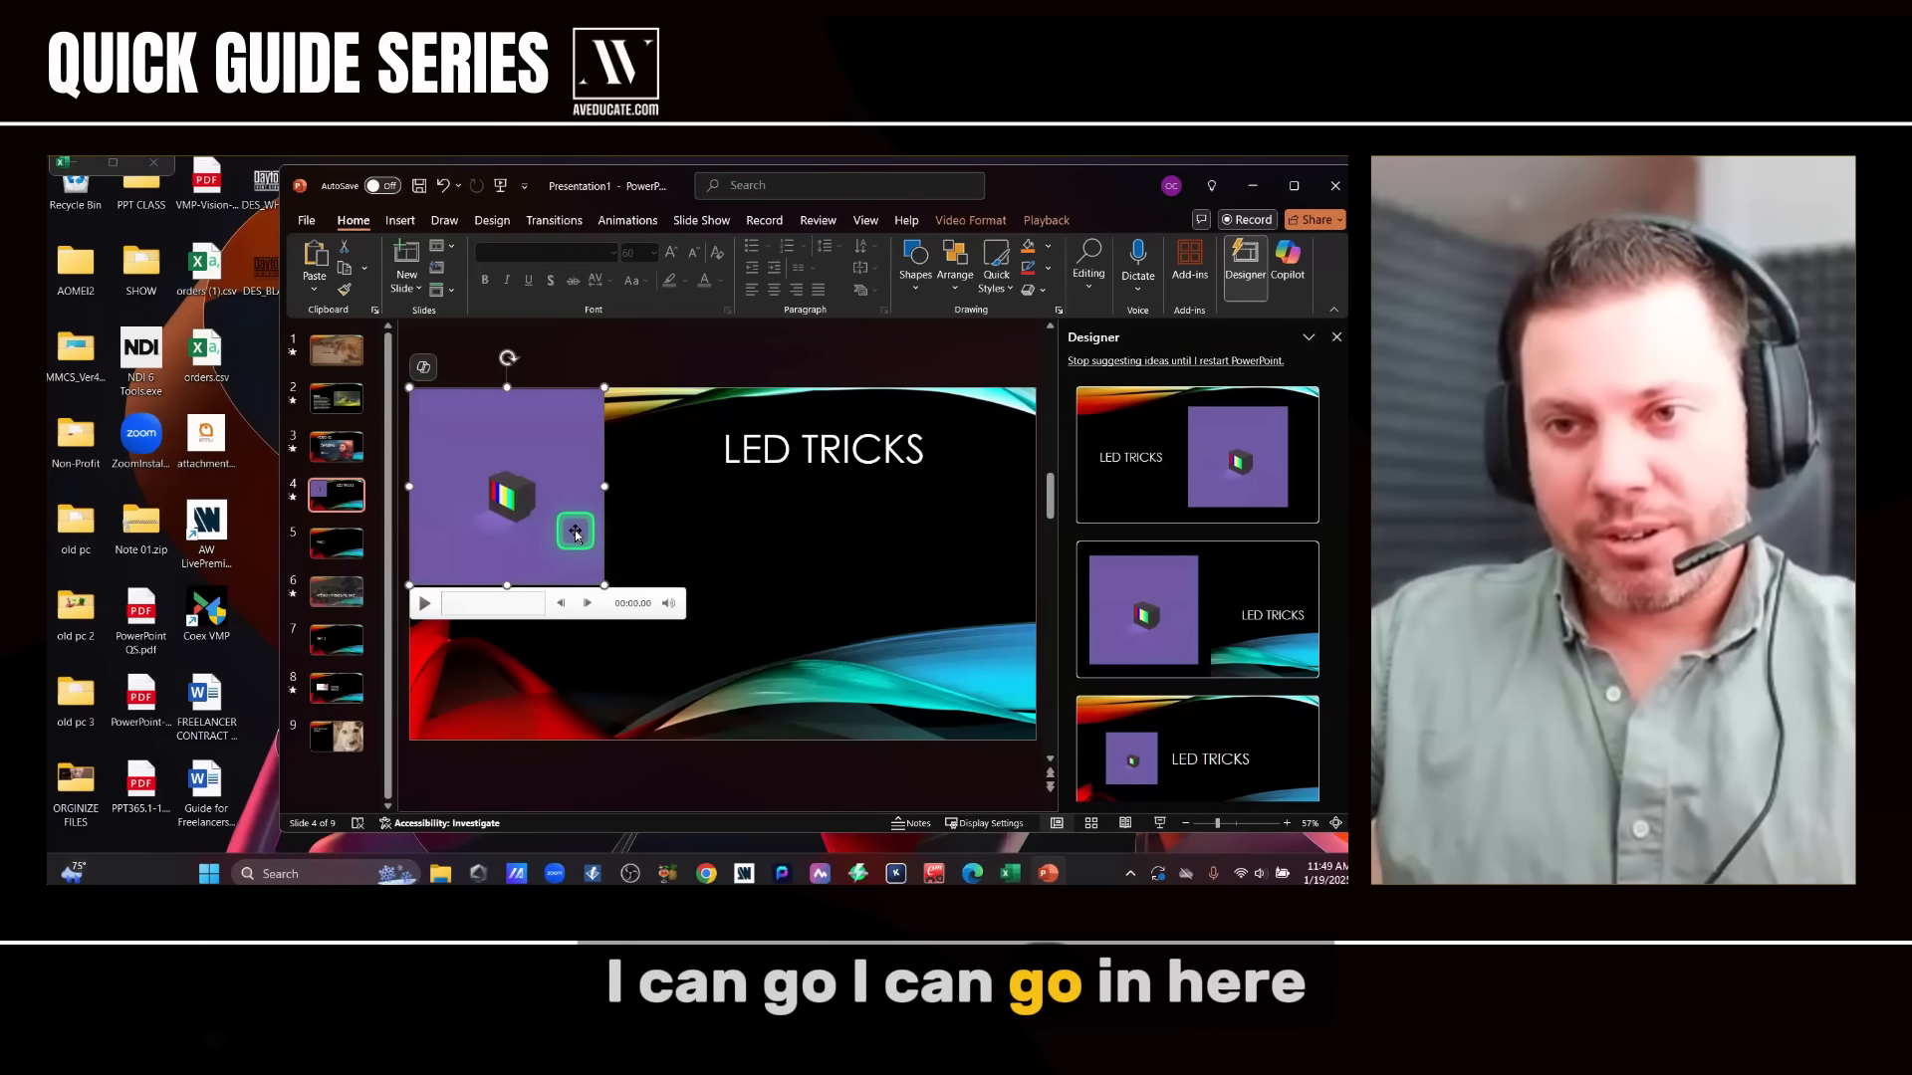
pyautogui.click(980, 220)
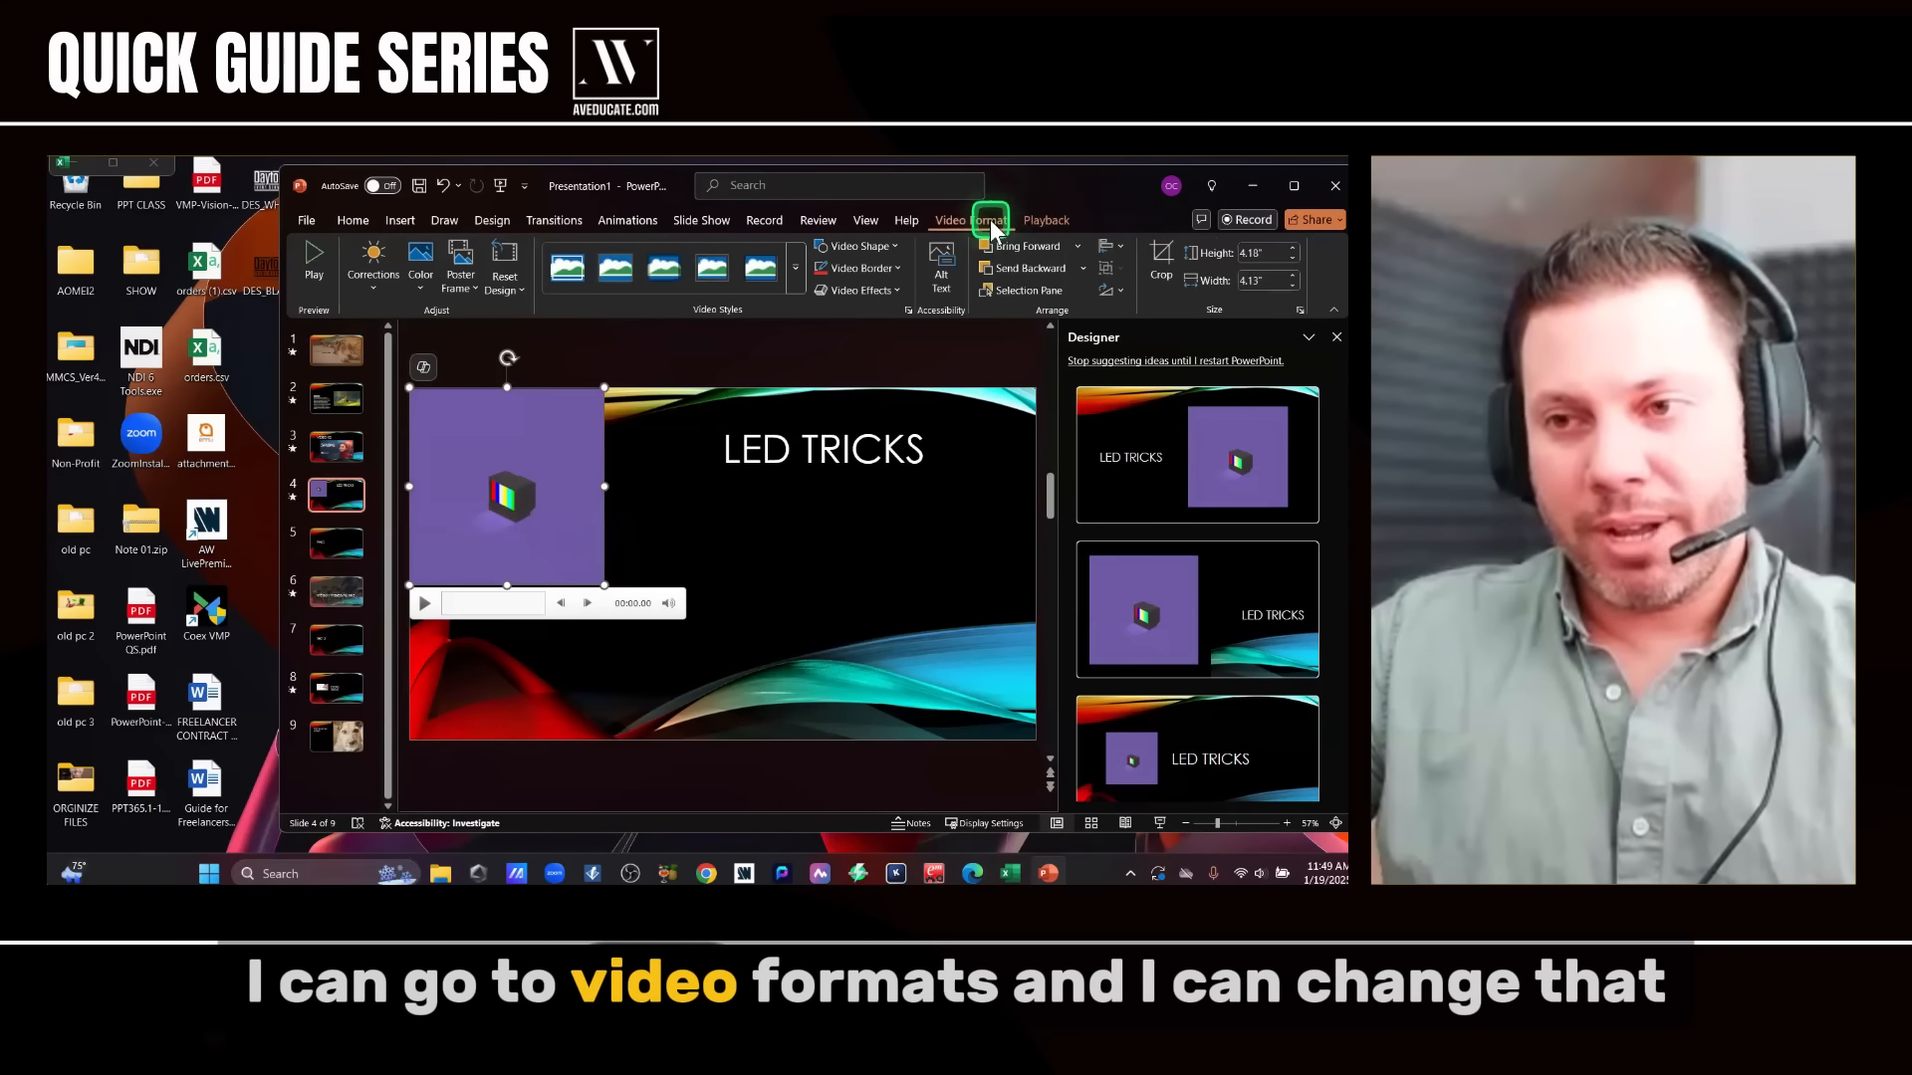
pyautogui.click(1265, 253)
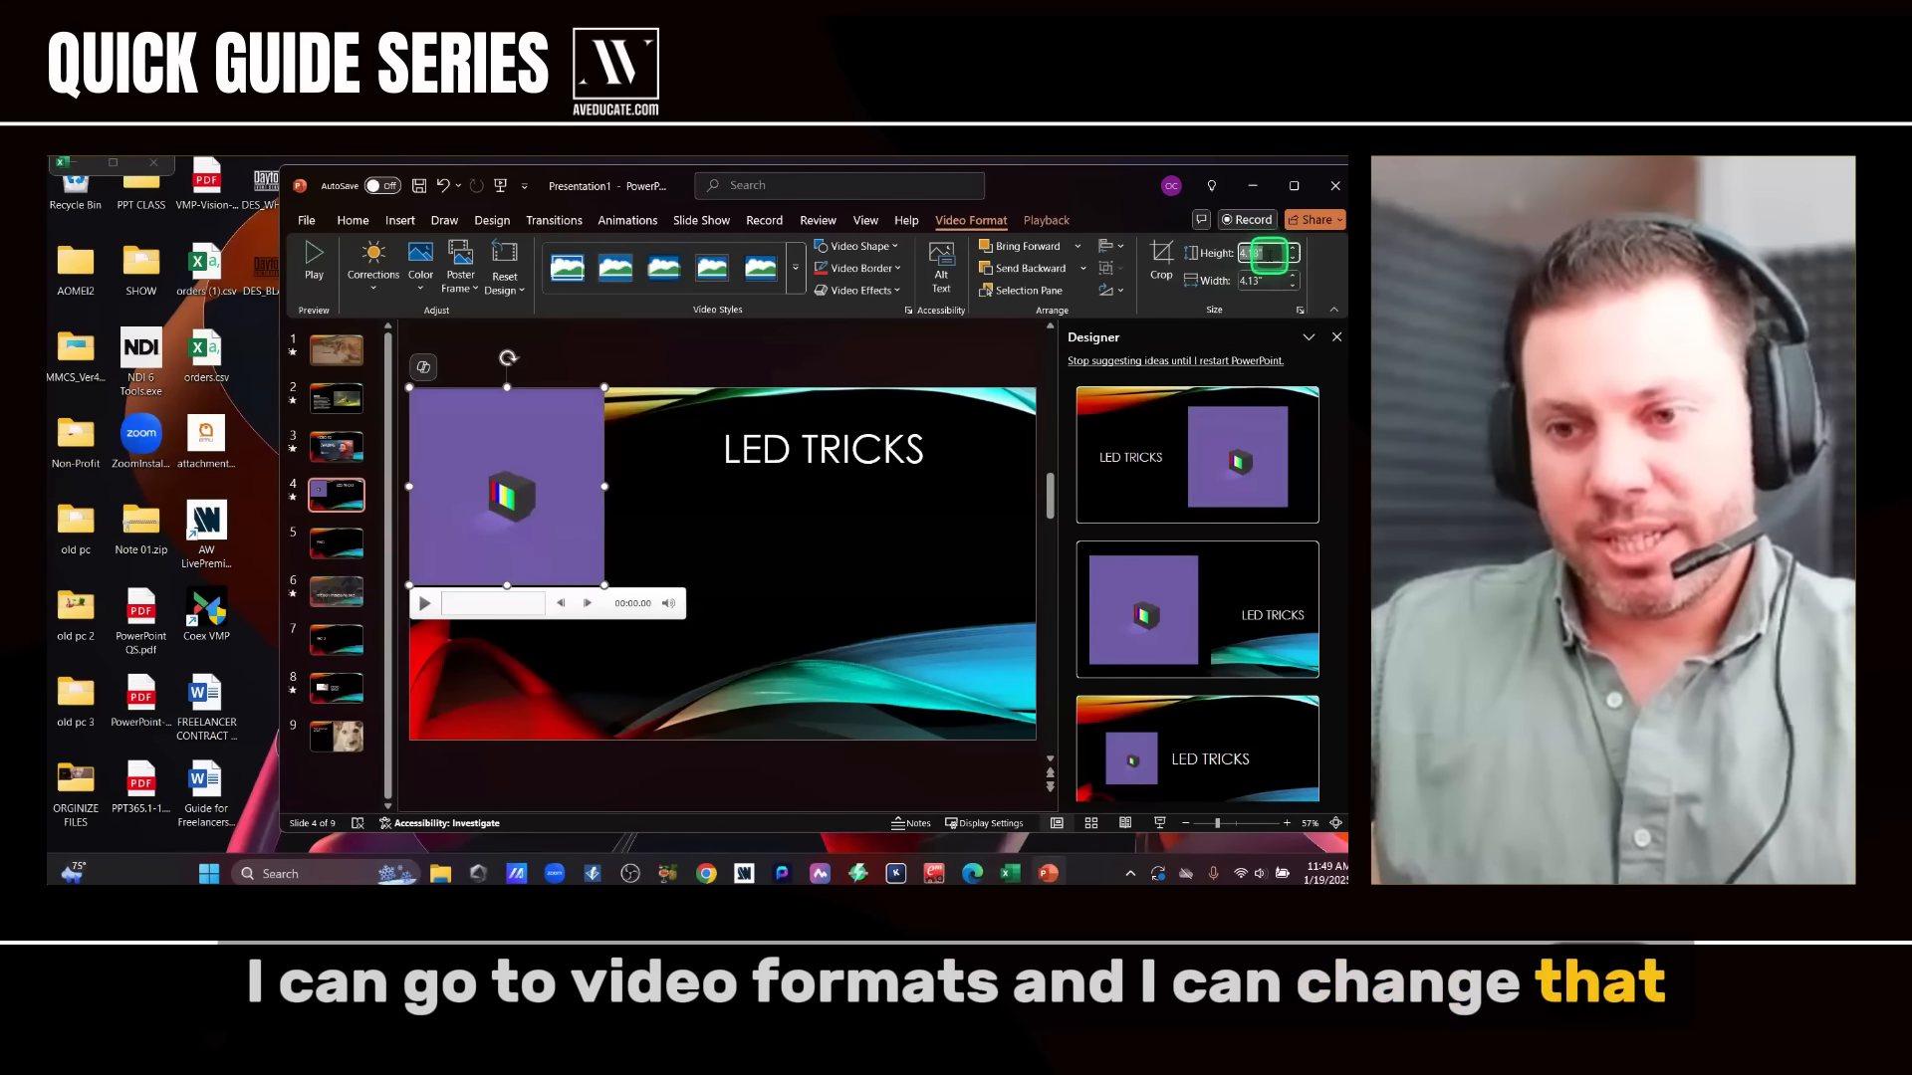
pyautogui.write('700px')
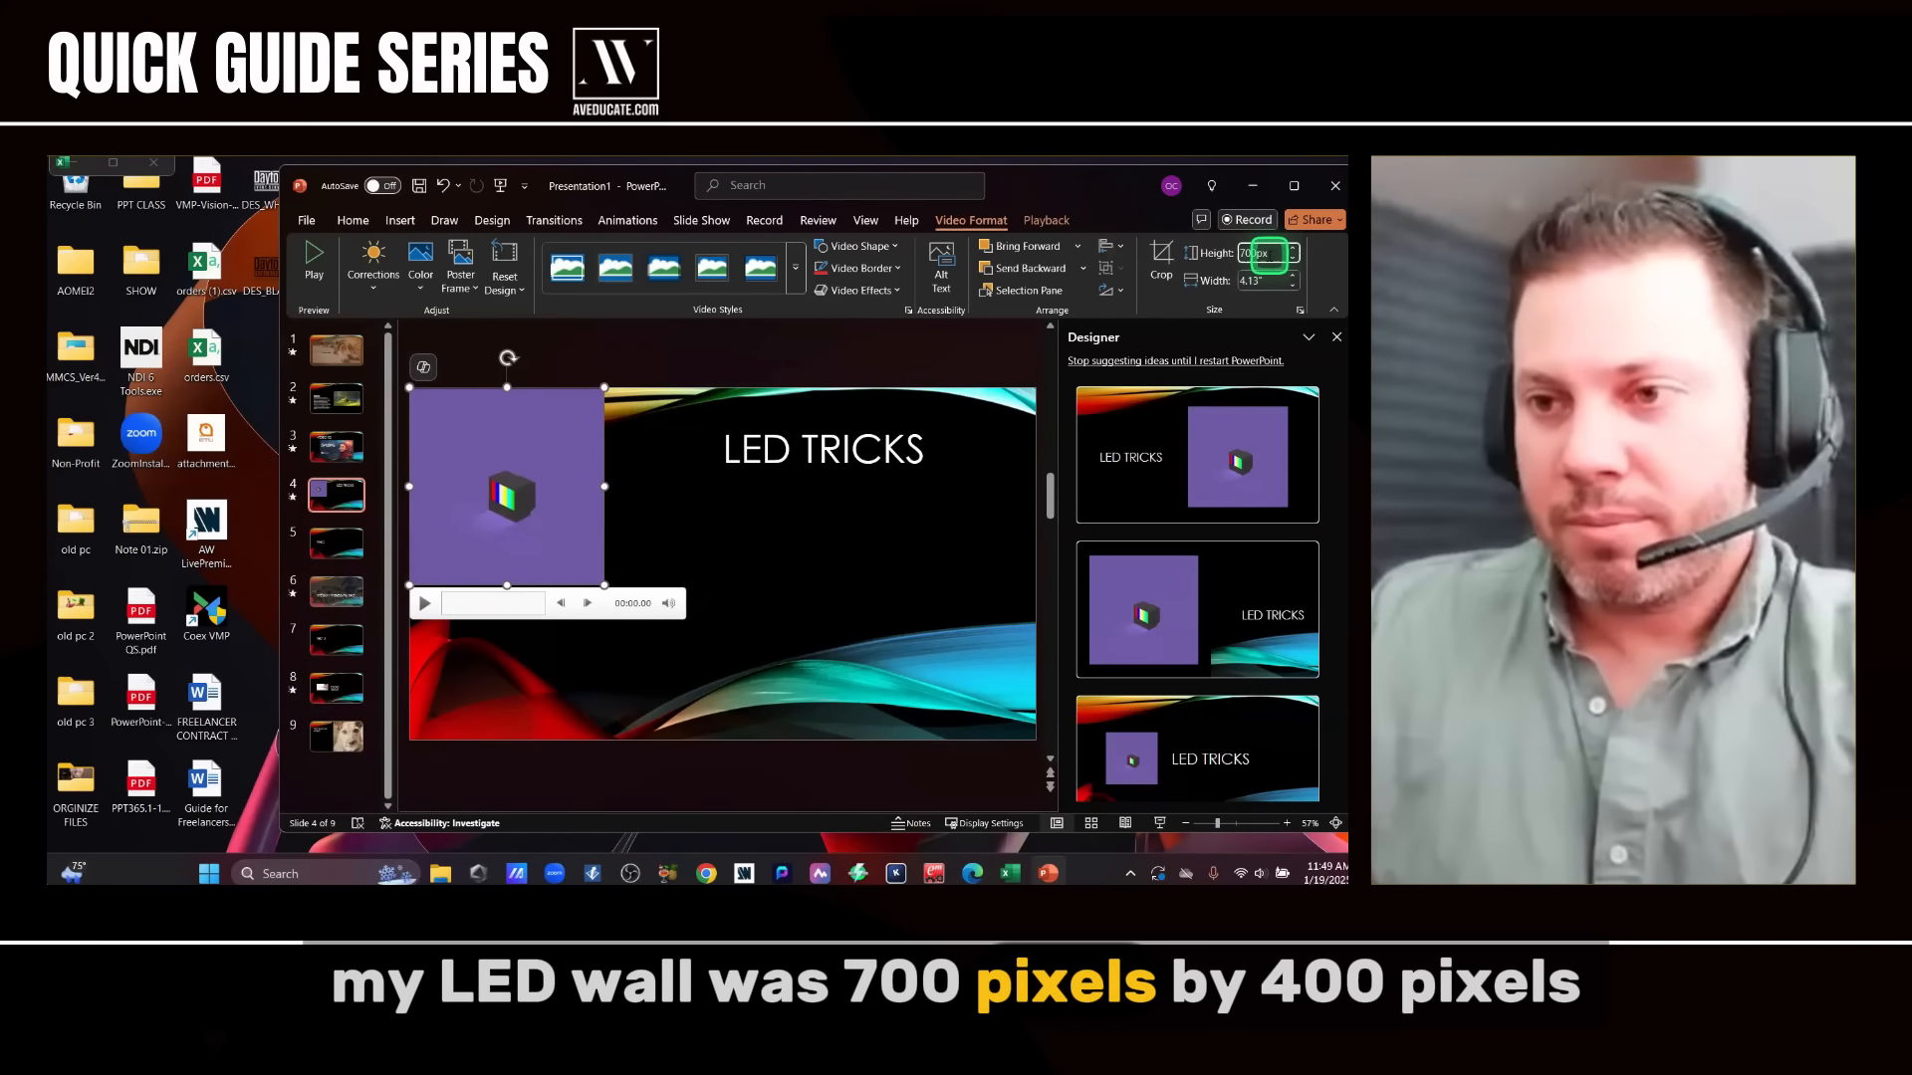
pyautogui.click(1263, 281)
pyautogui.write('40')
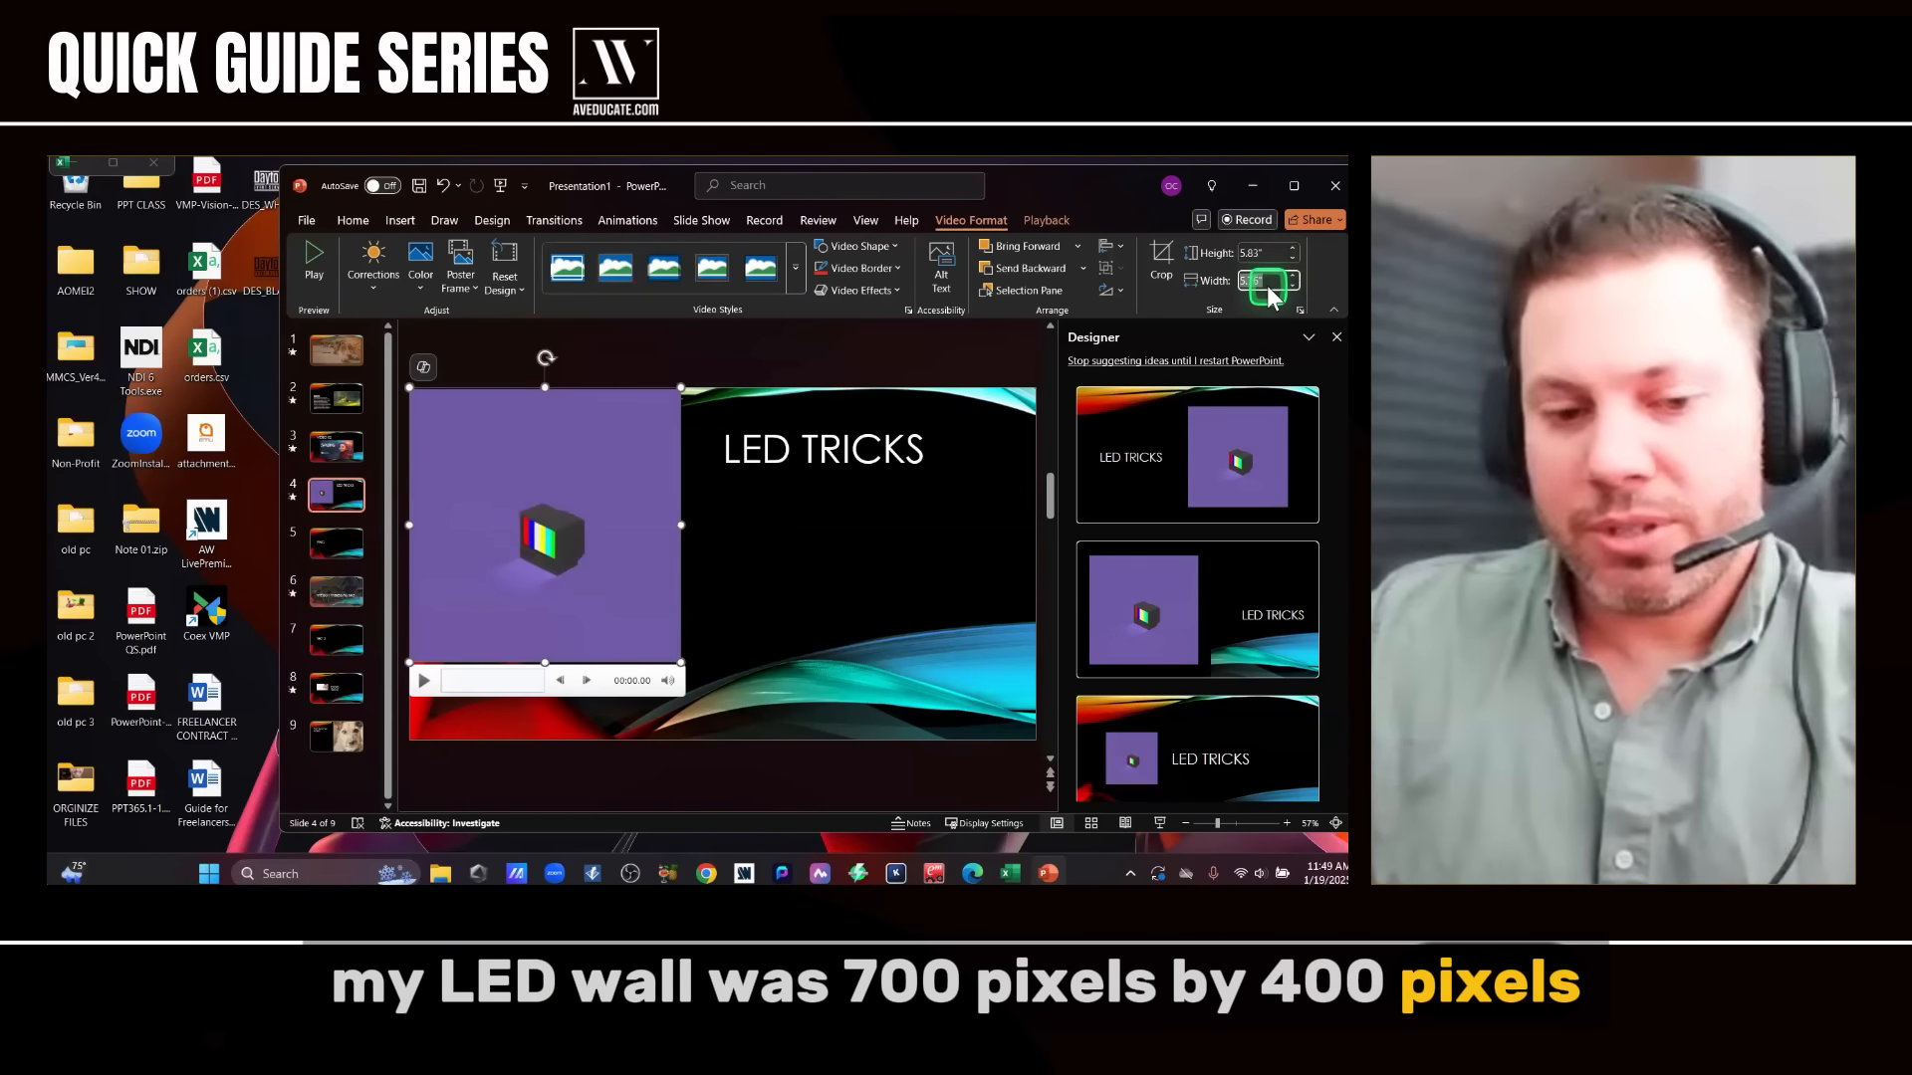
pyautogui.write('0')
pyautogui.press('Return')
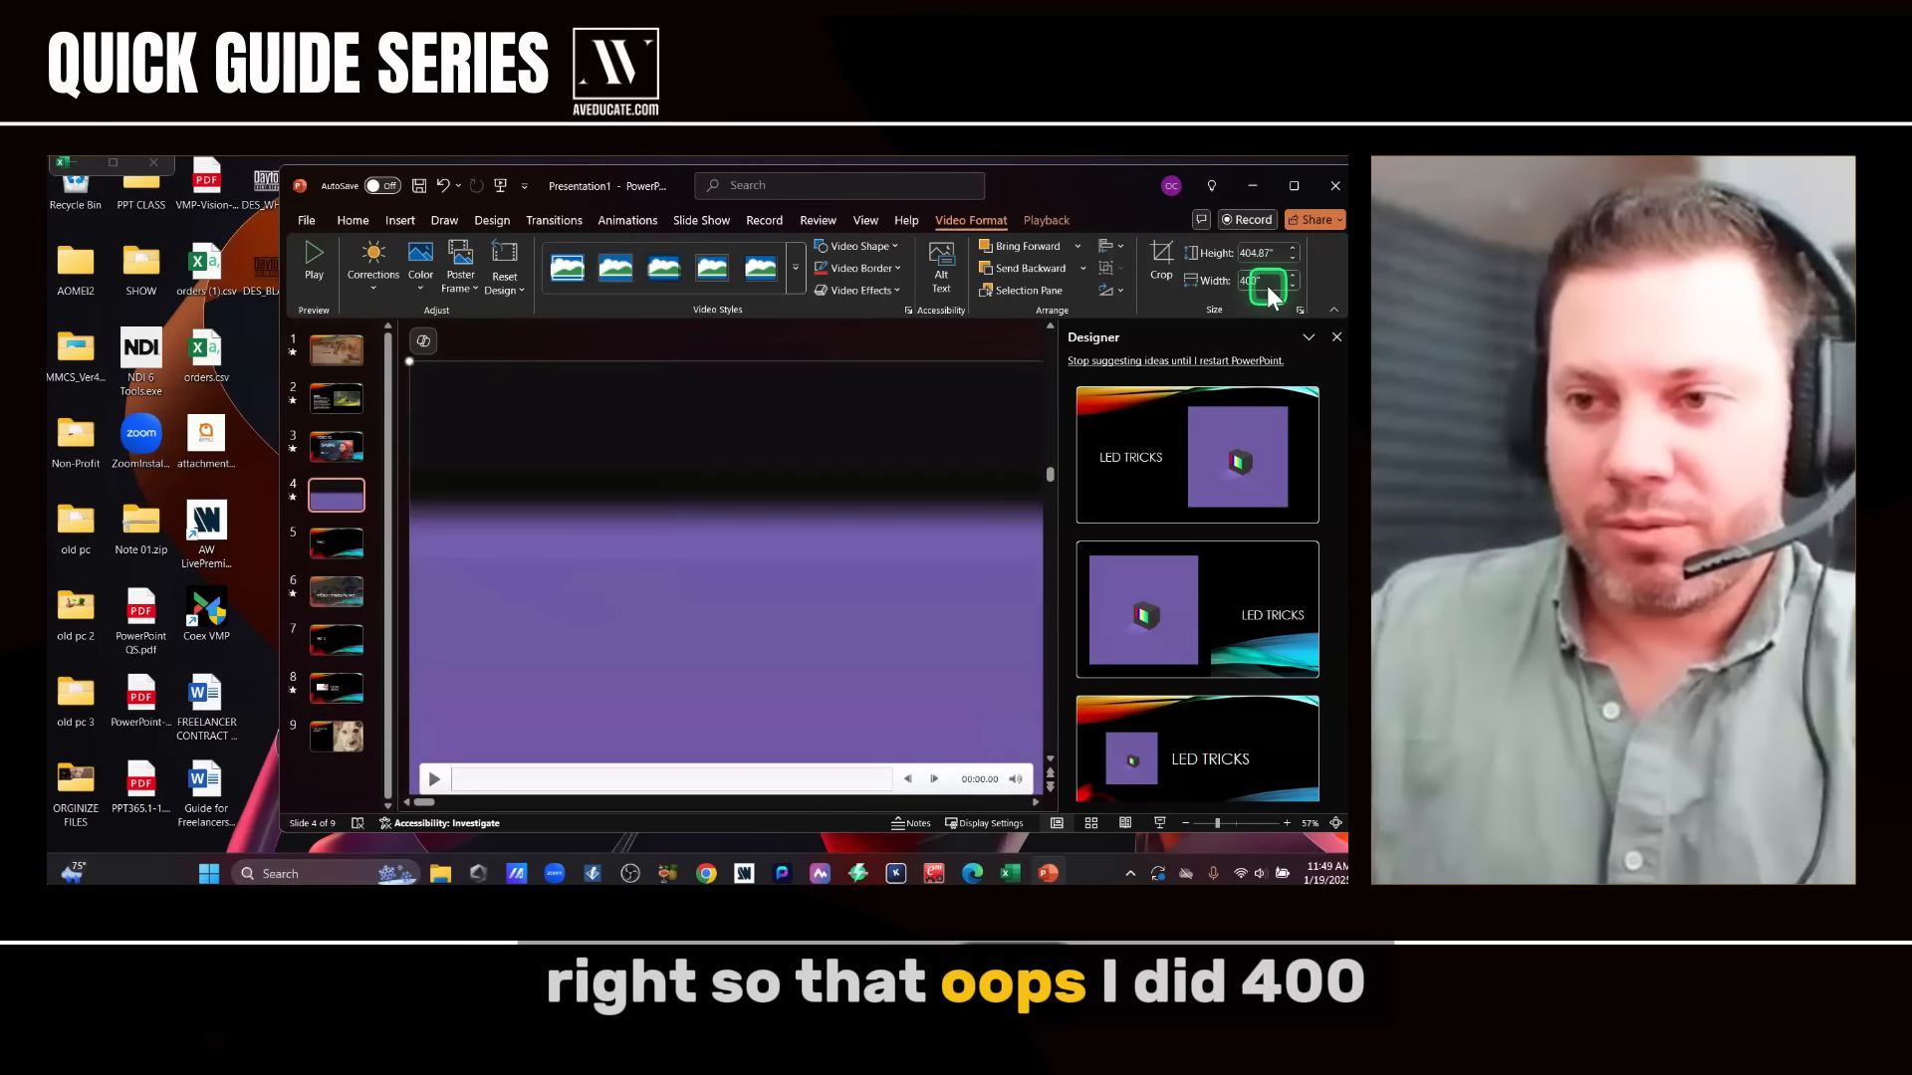
# - Try sizing the video to 700 px high and 400 px wide with its aspect ratio still locked
pyautogui.click(1259, 254)
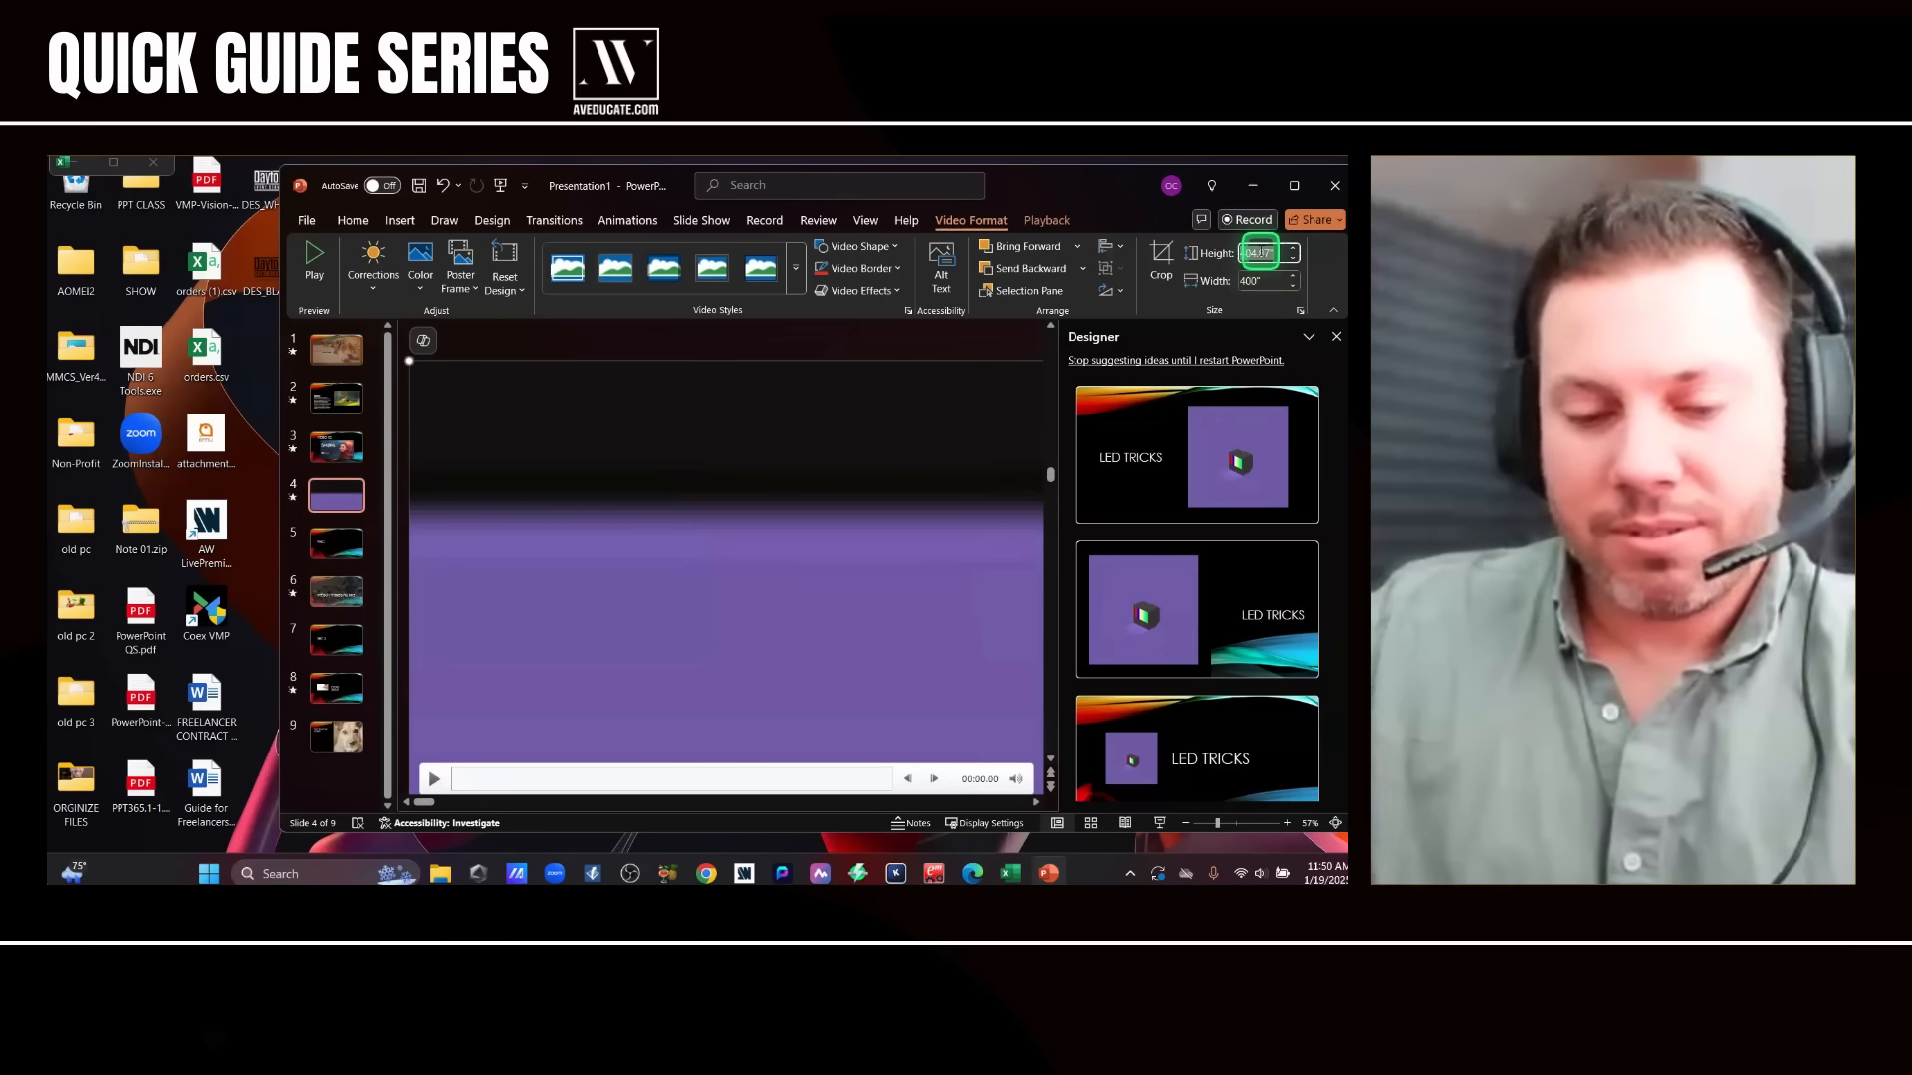
pyautogui.write('700px')
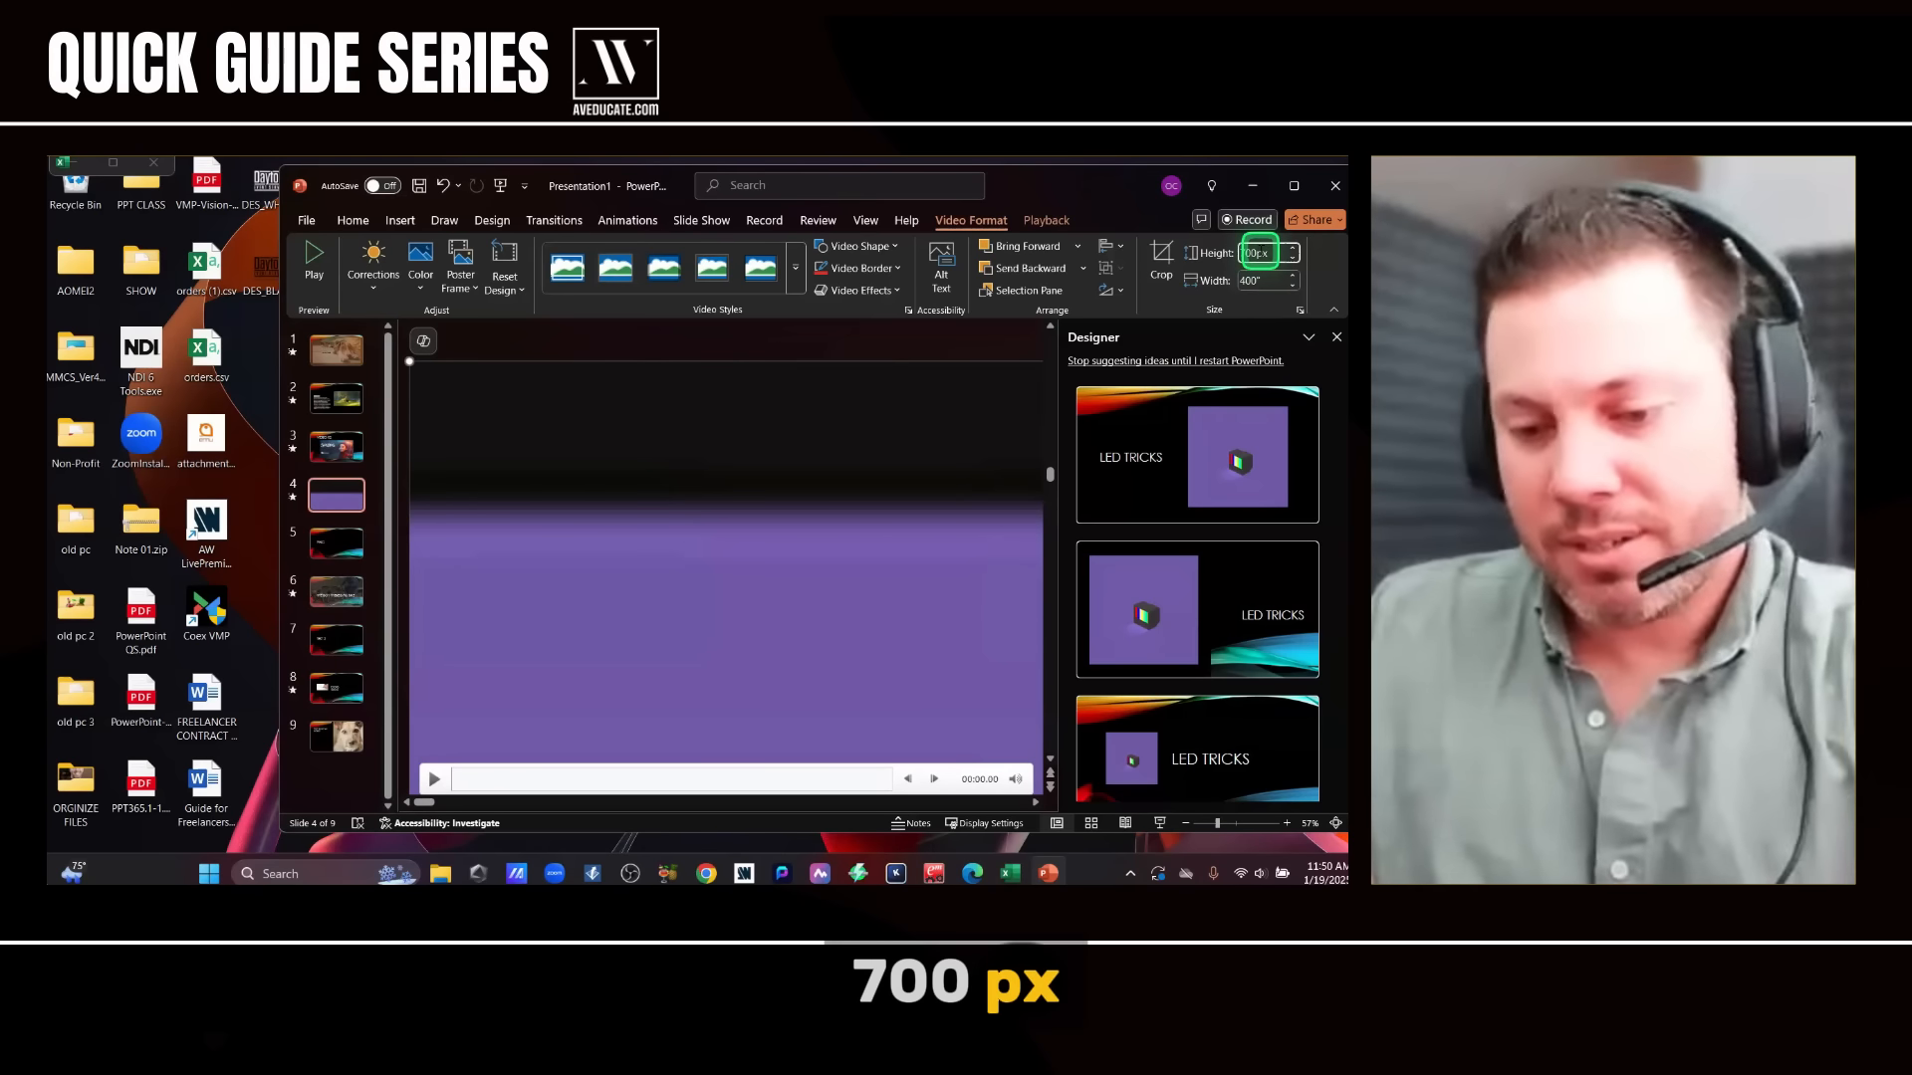
pyautogui.press('Return')
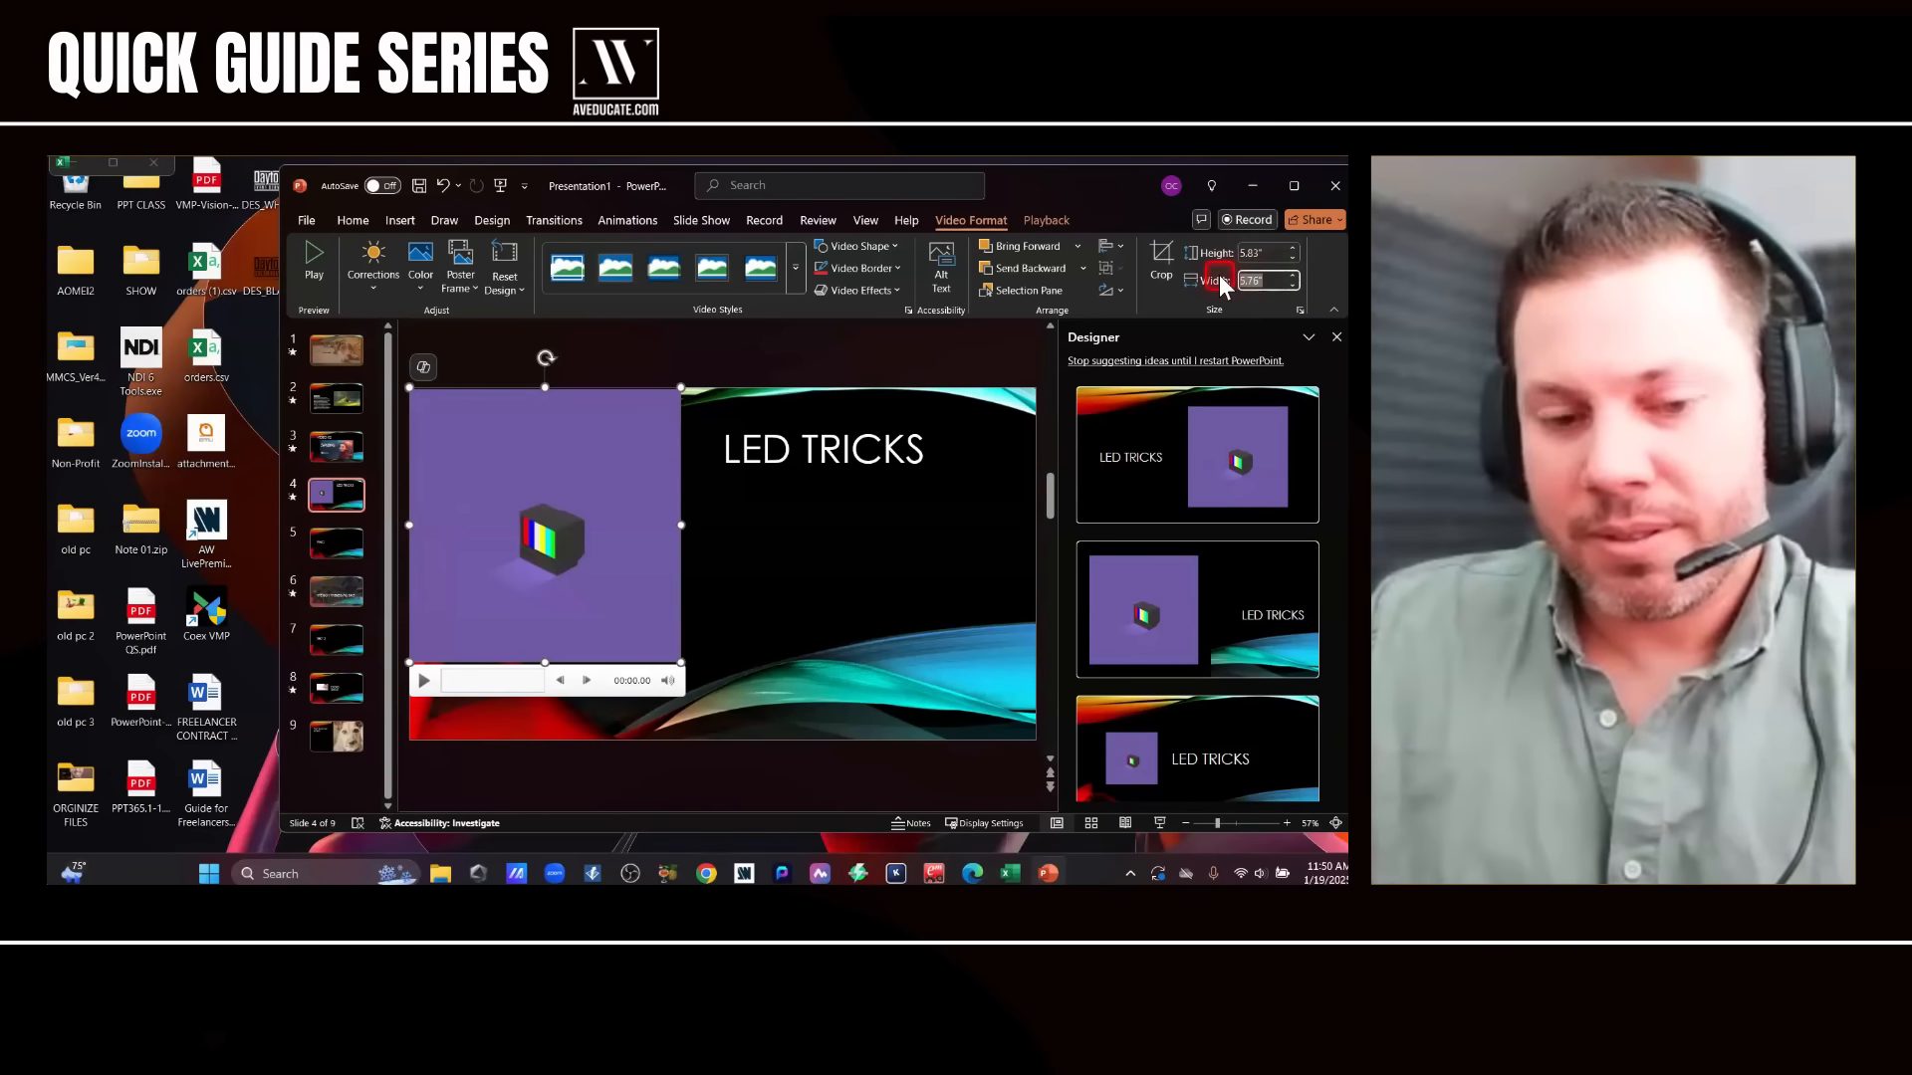
pyautogui.write('400')
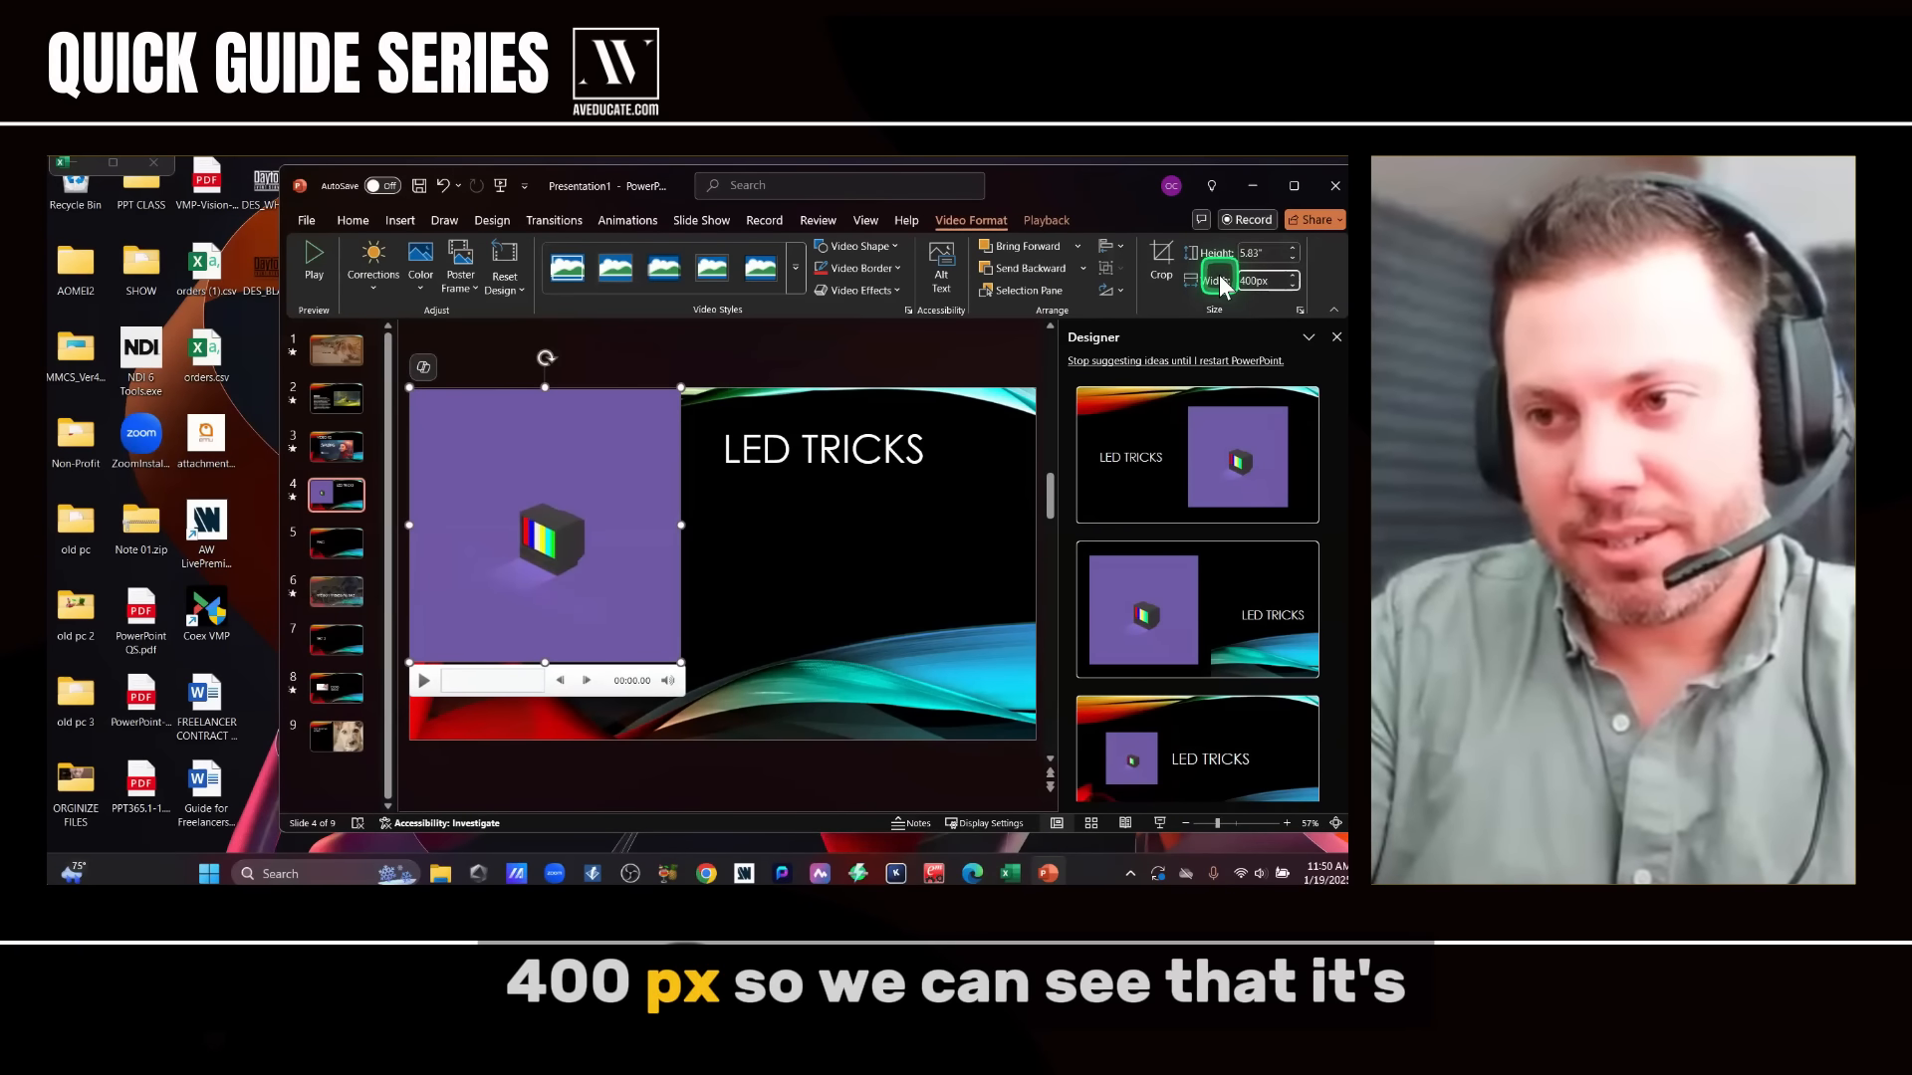
pyautogui.press('Return')
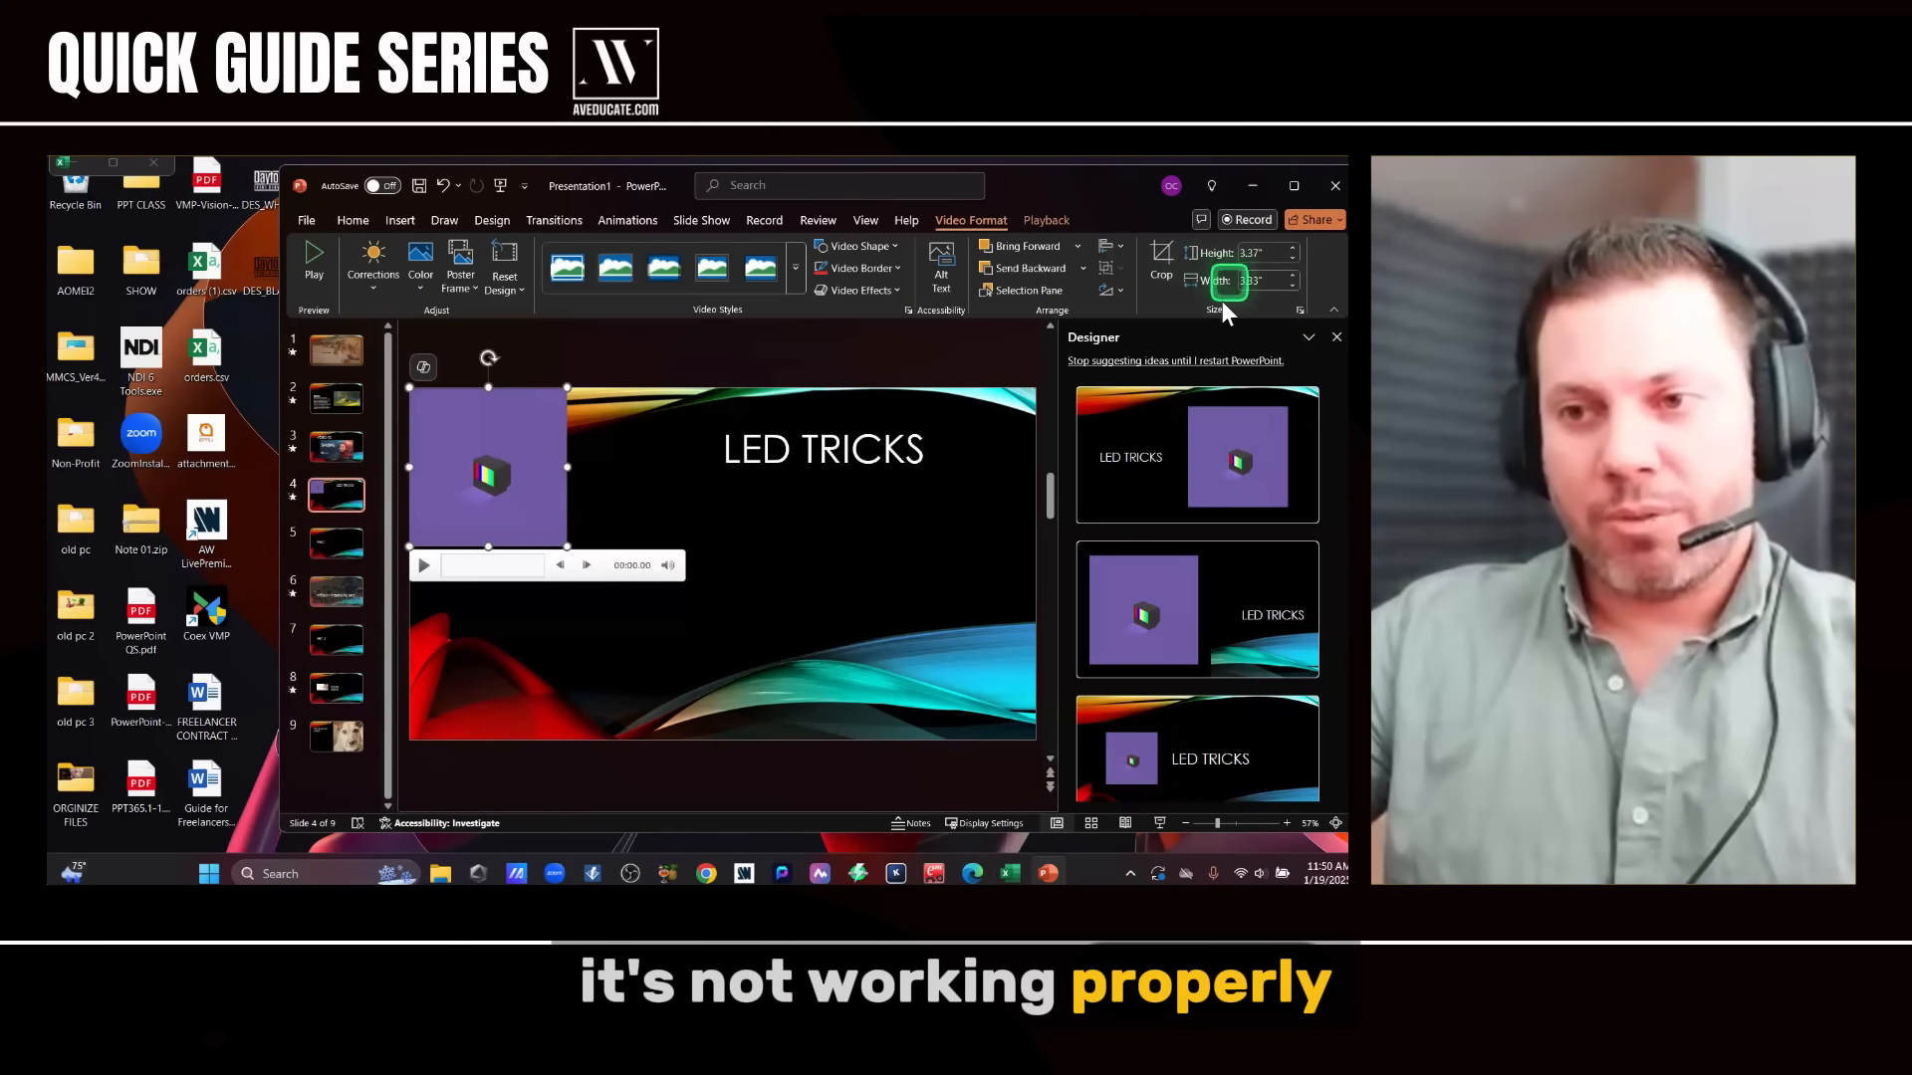
# - Unlock the video's aspect ratio and set its height to 700 px and its width to 400 px
pyautogui.click(1299, 310)
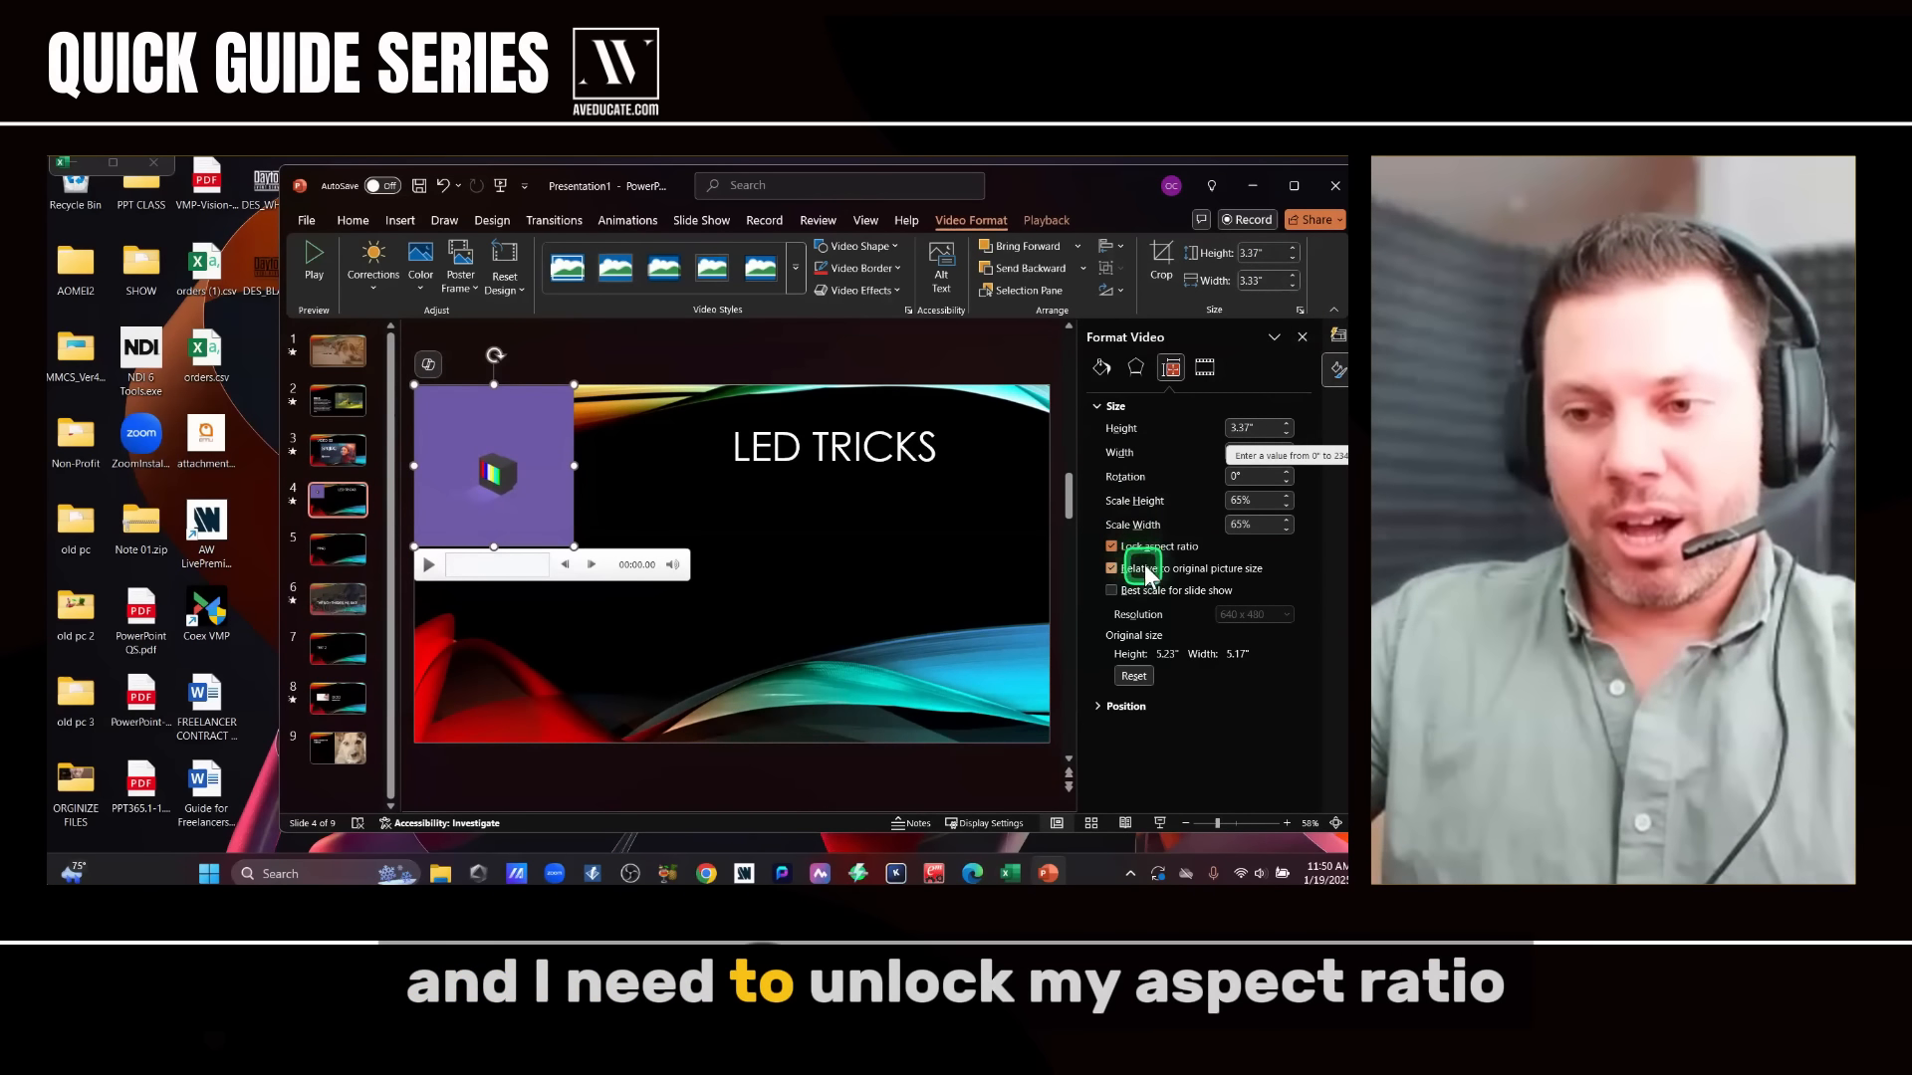
pyautogui.click(1112, 547)
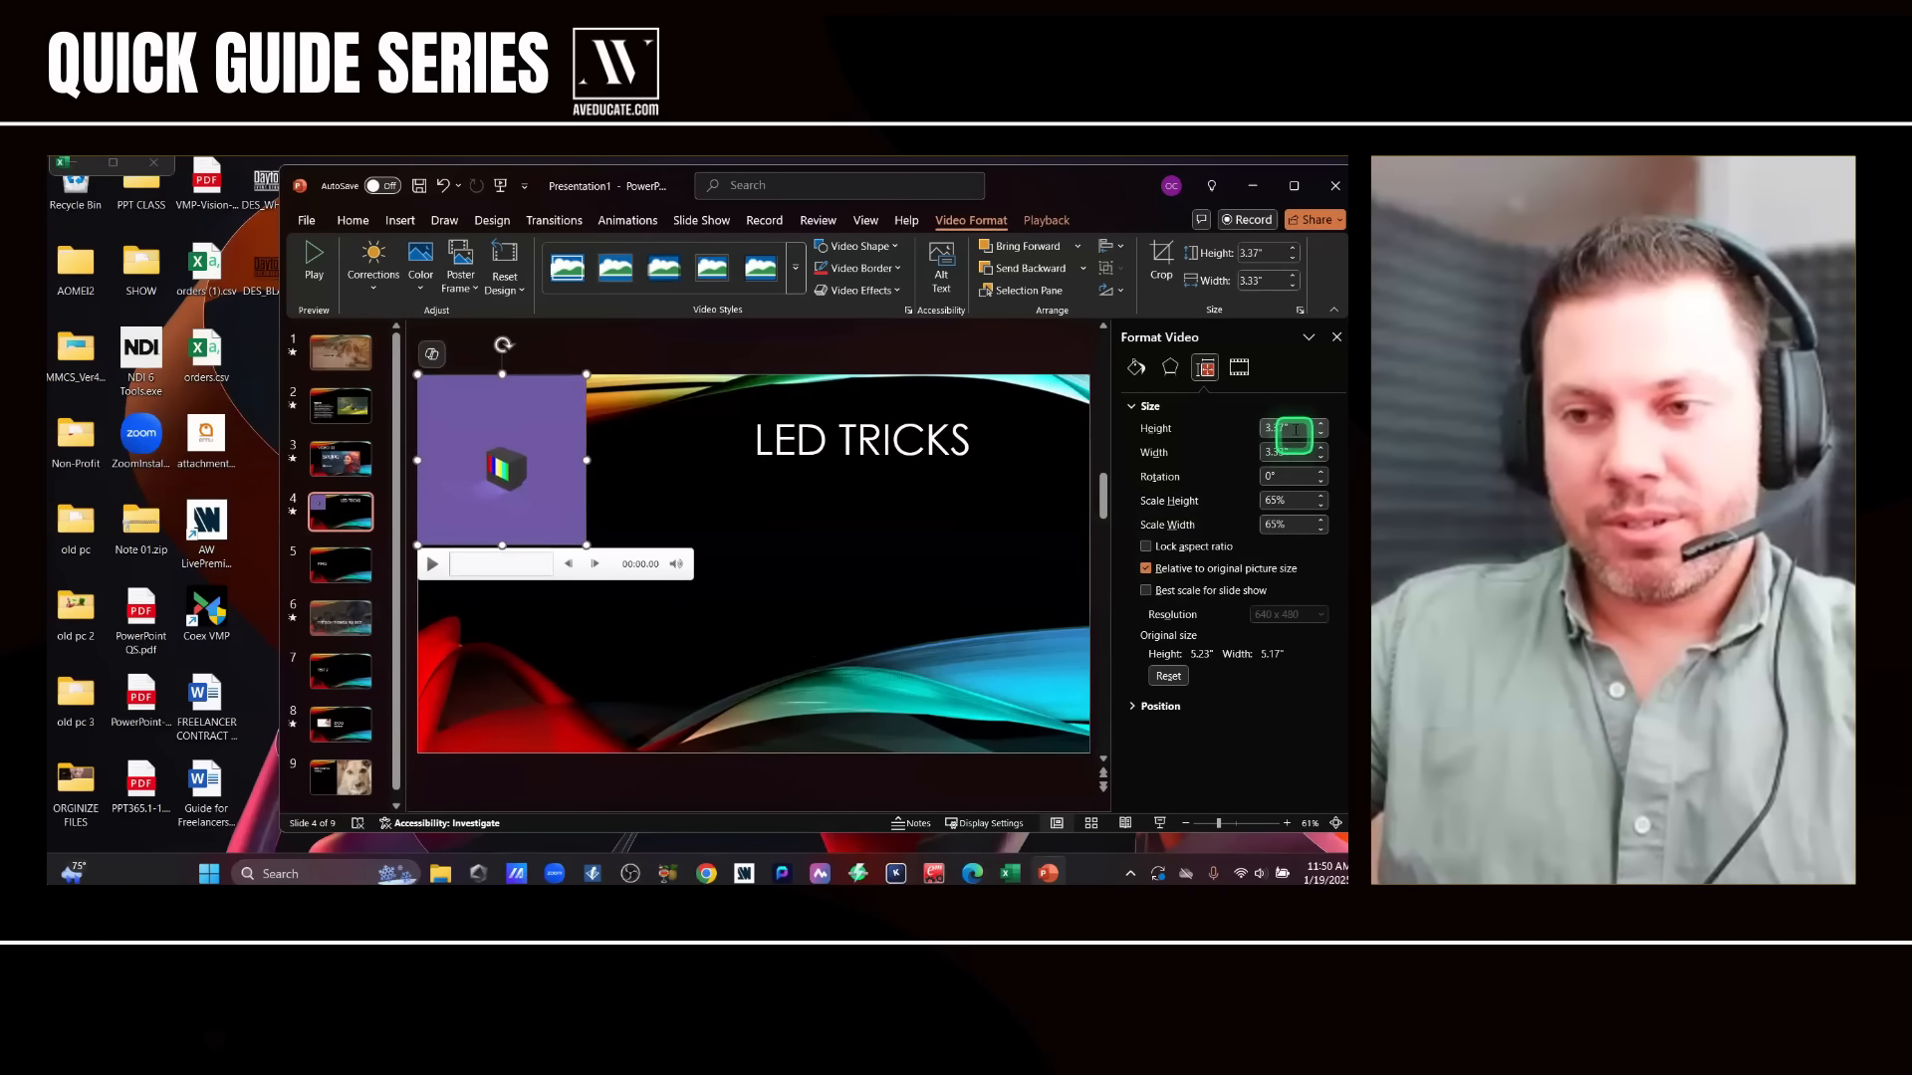
pyautogui.moveTo(1295, 428); pyautogui.dragTo(1282, 427)
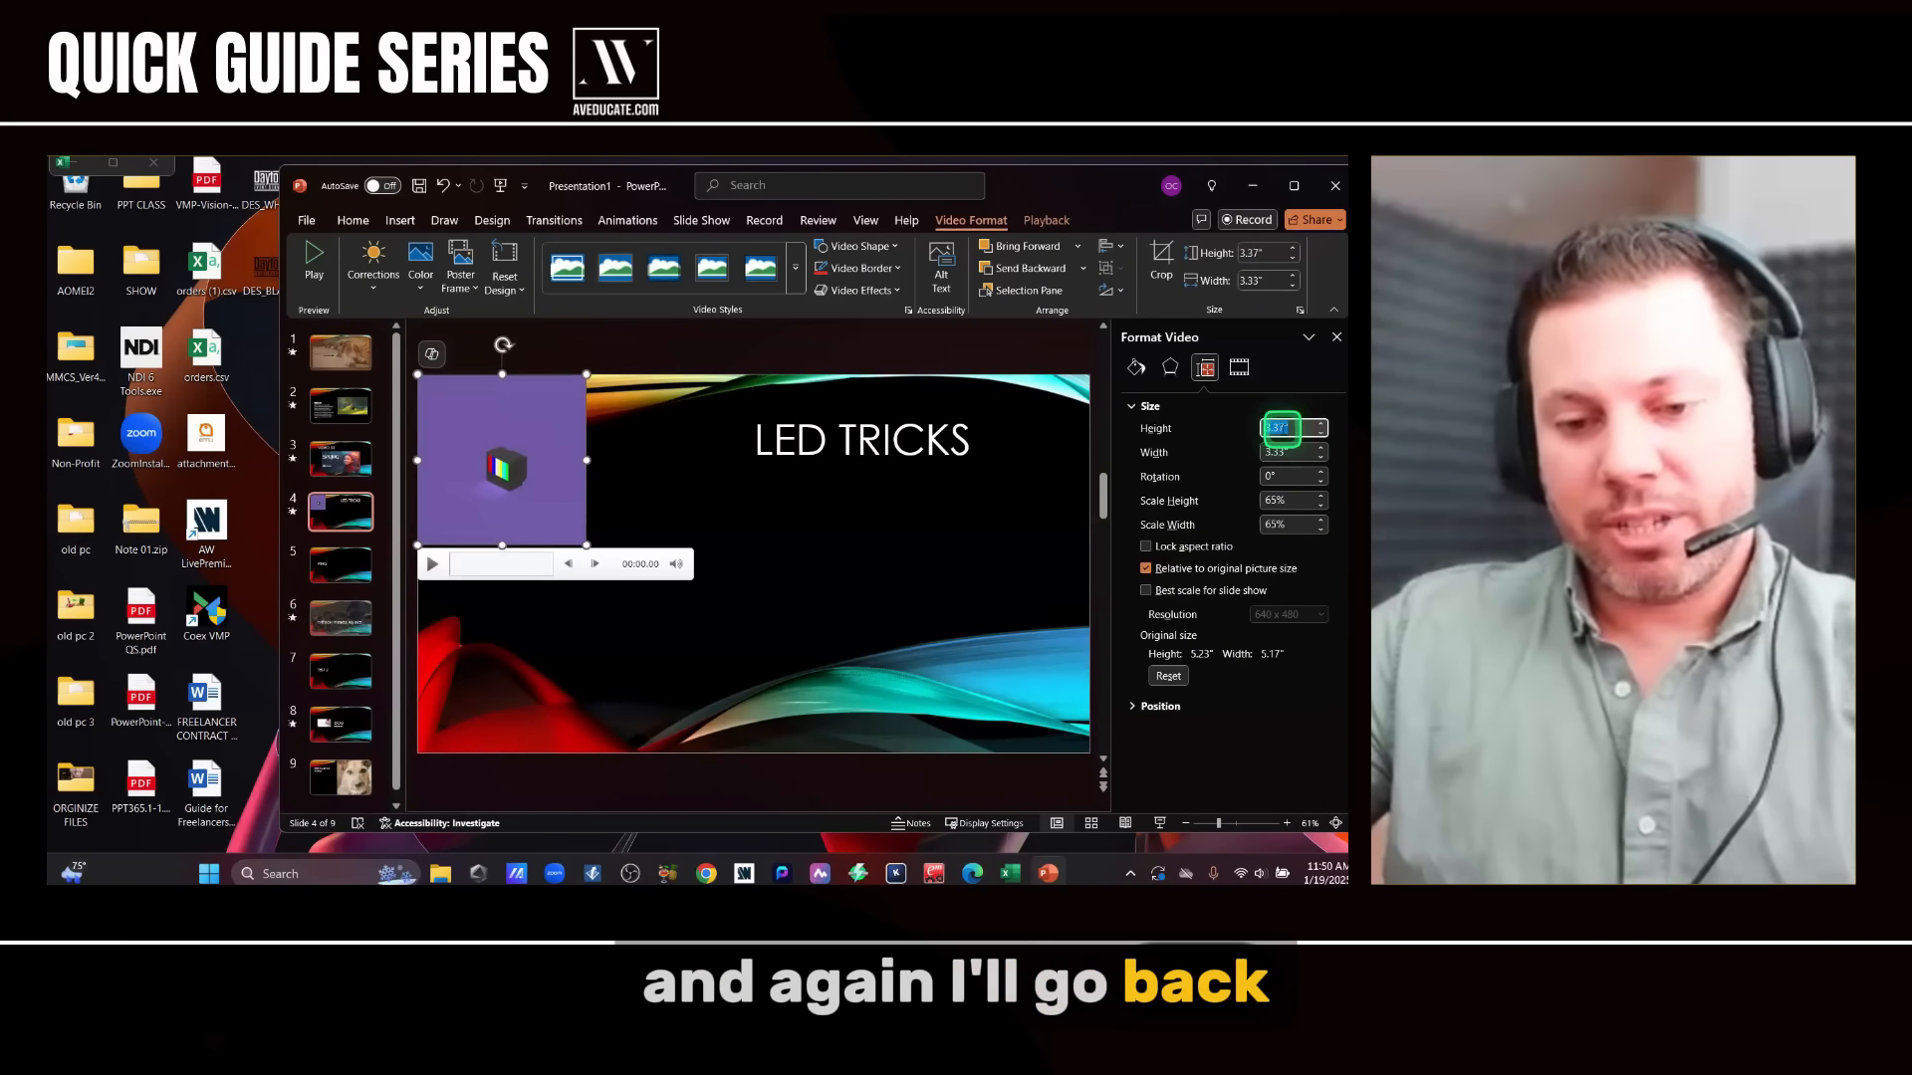
pyautogui.press('BackSpace')
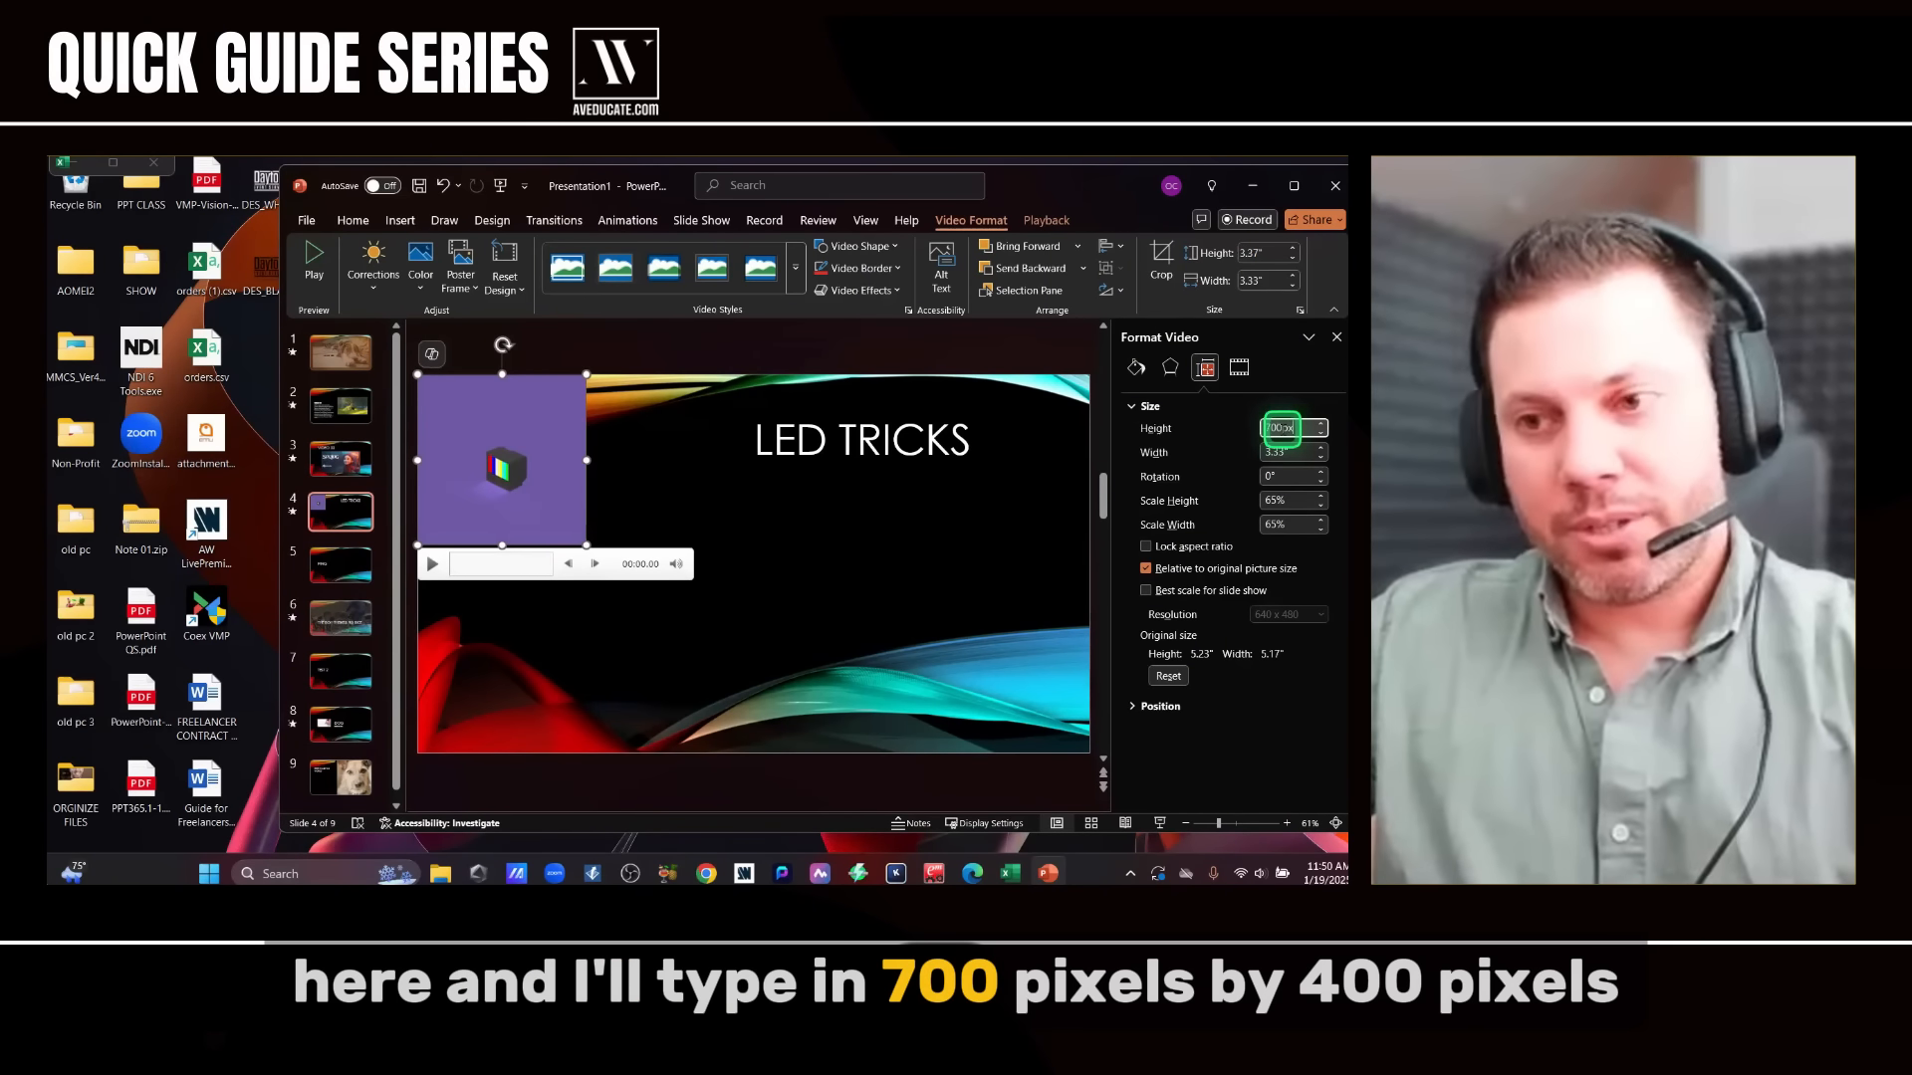
pyautogui.doubleClick(1282, 453)
pyautogui.write('4')
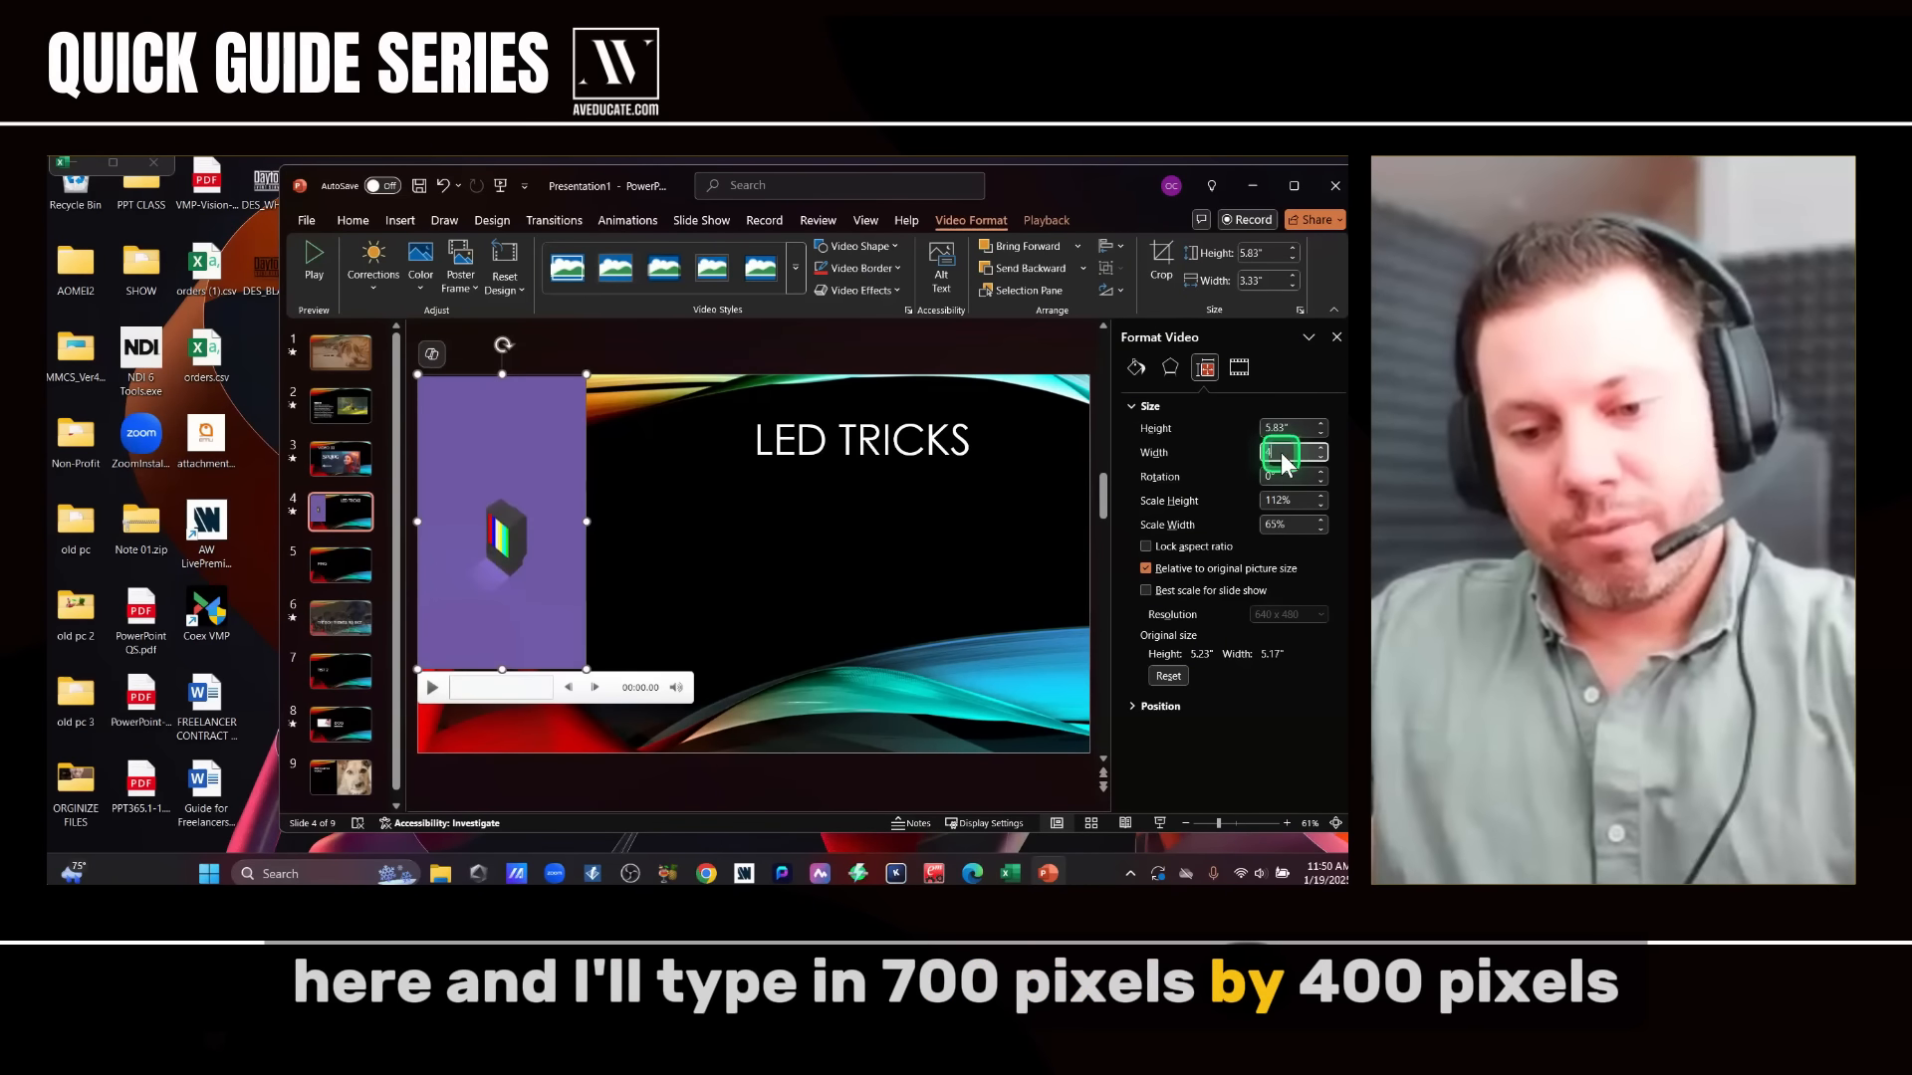
pyautogui.write('00px')
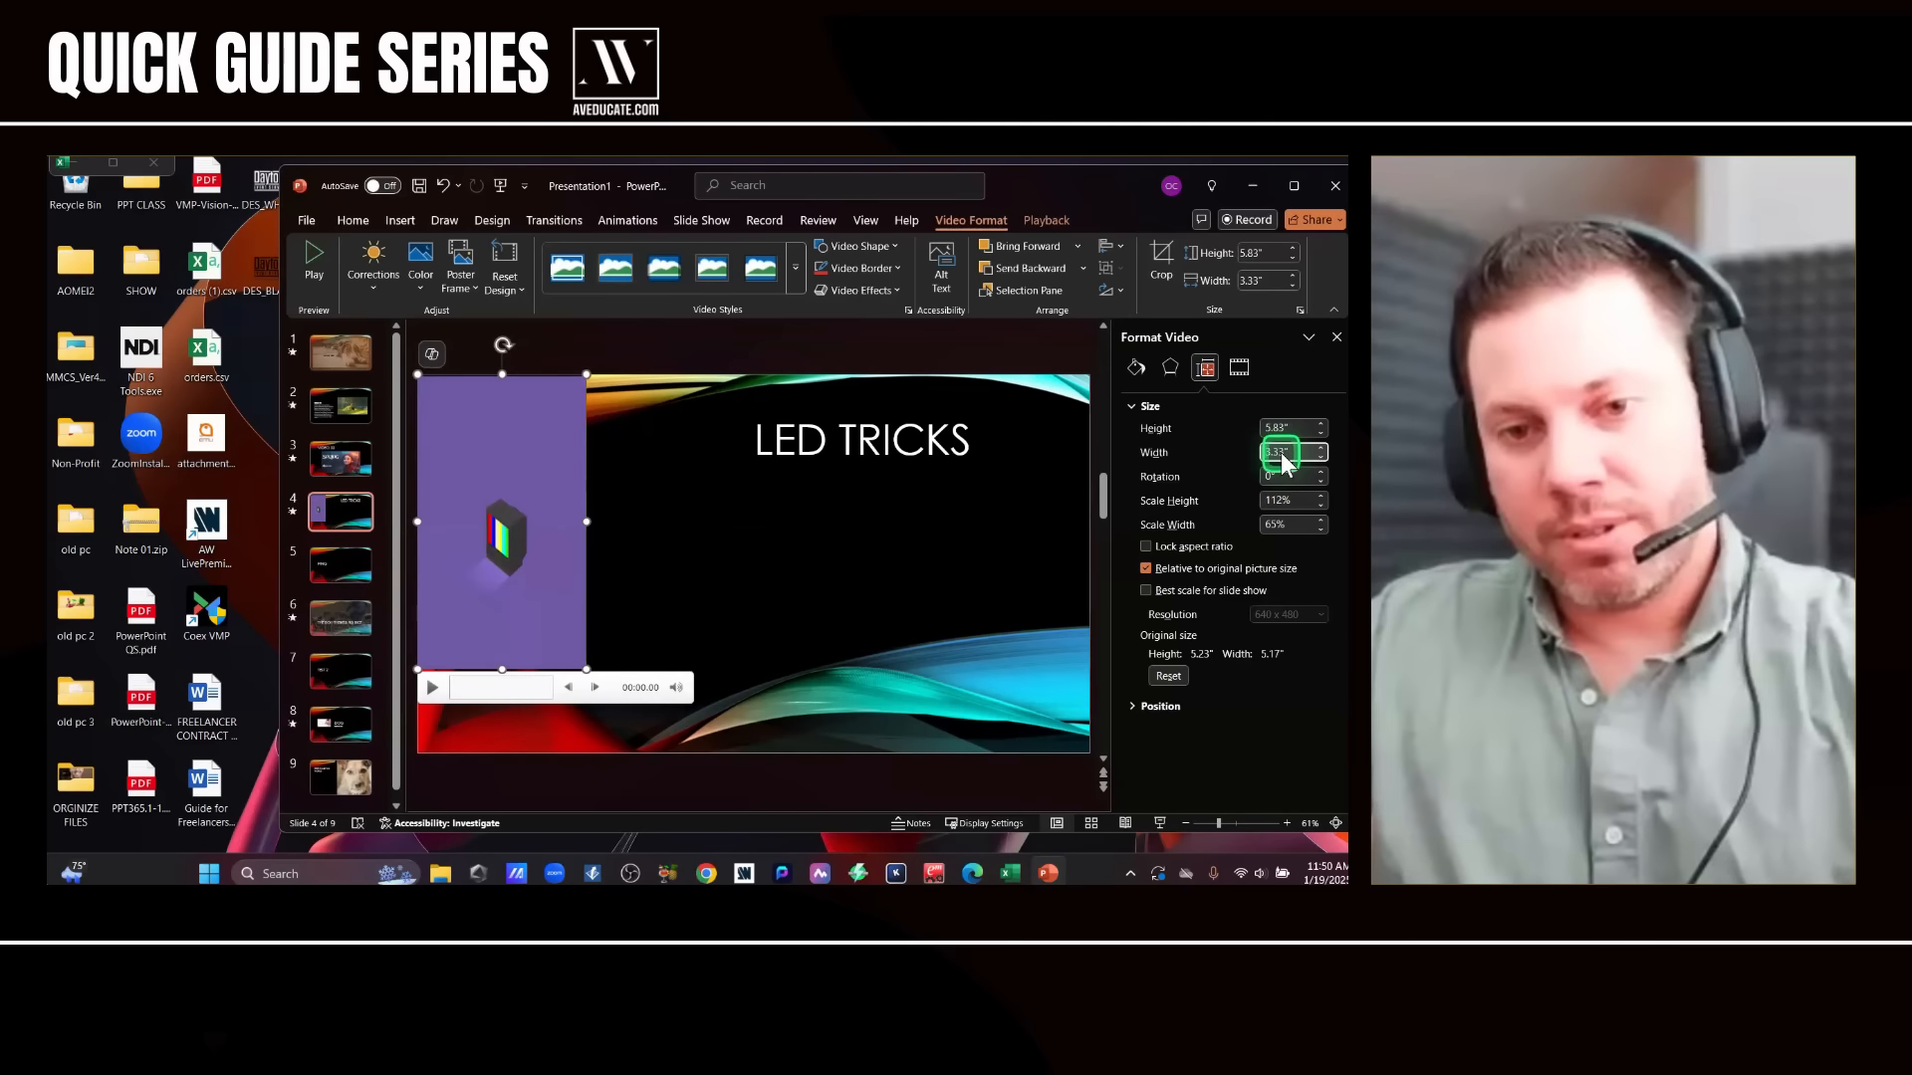
pyautogui.click(1221, 479)
# - Play the resized video on slide 4 to preview it at its new proportions
pyautogui.click(667, 554)
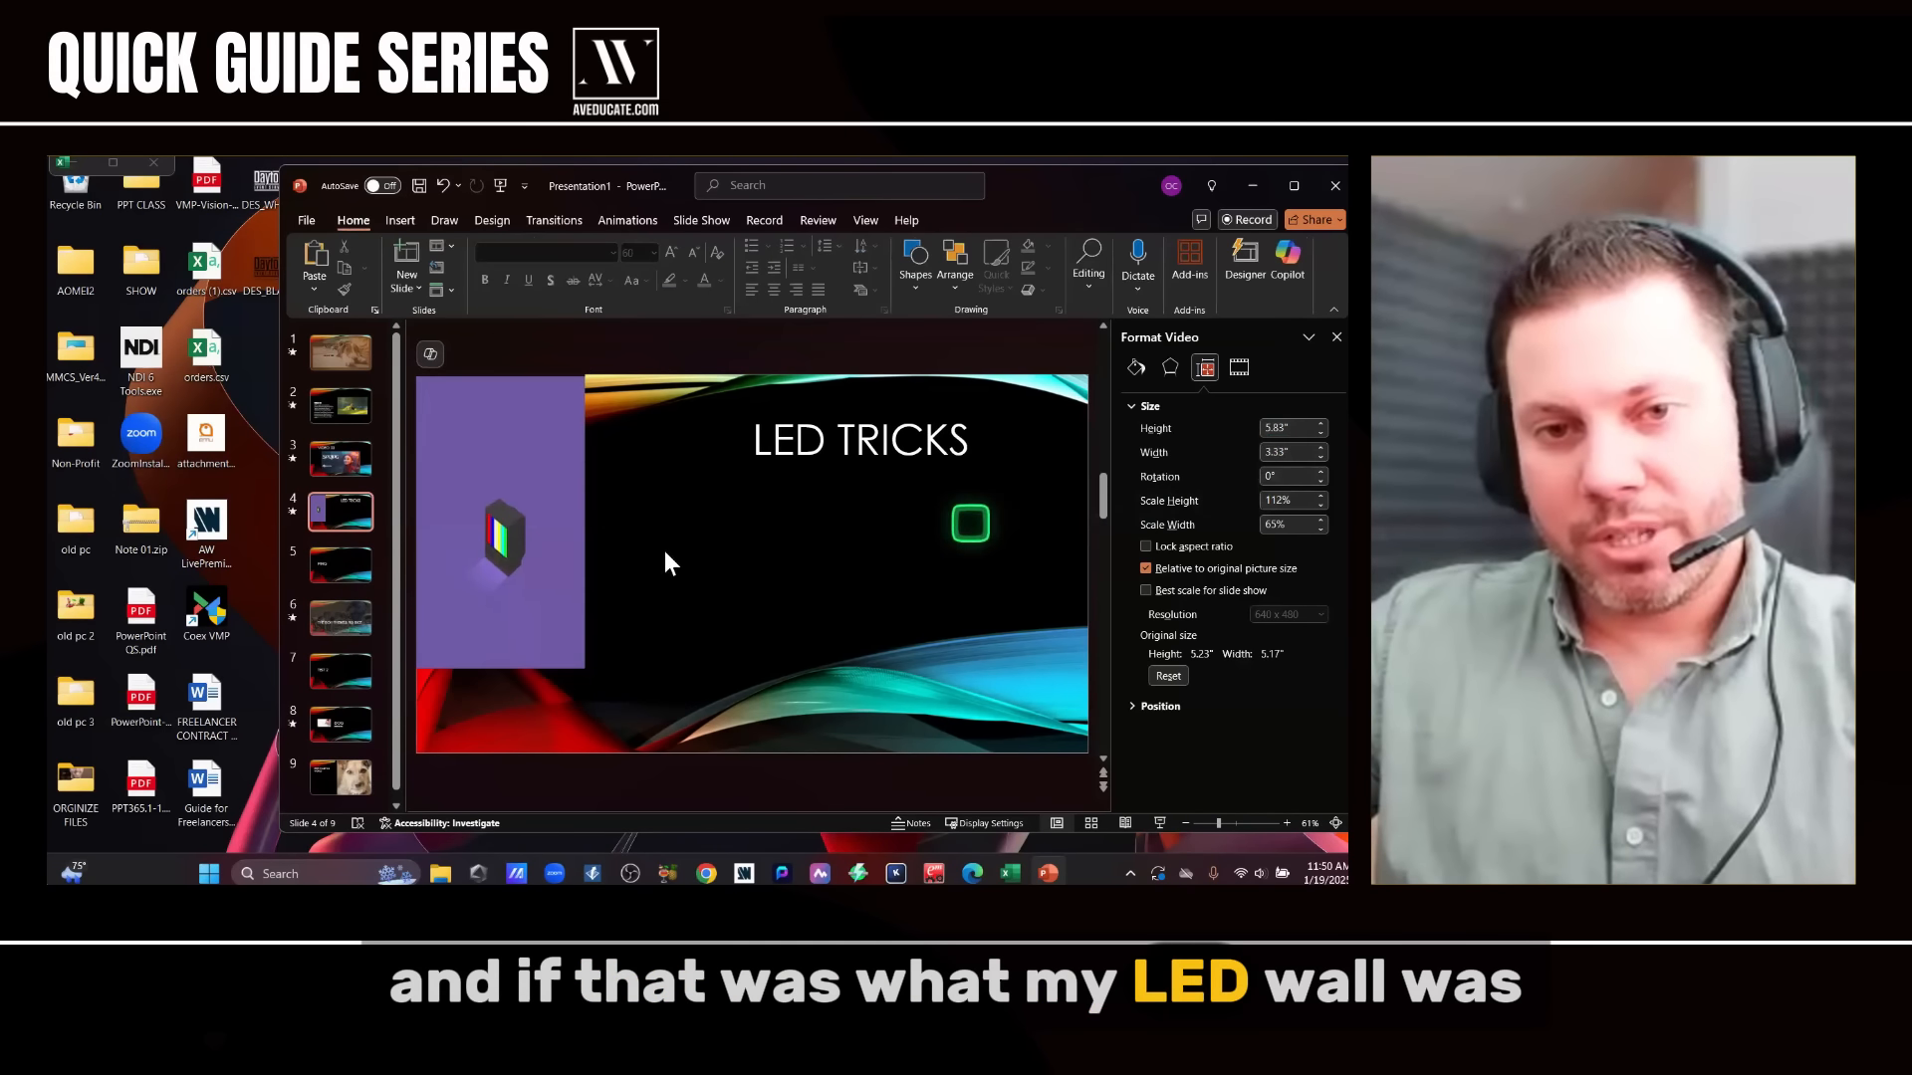
pyautogui.click(558, 565)
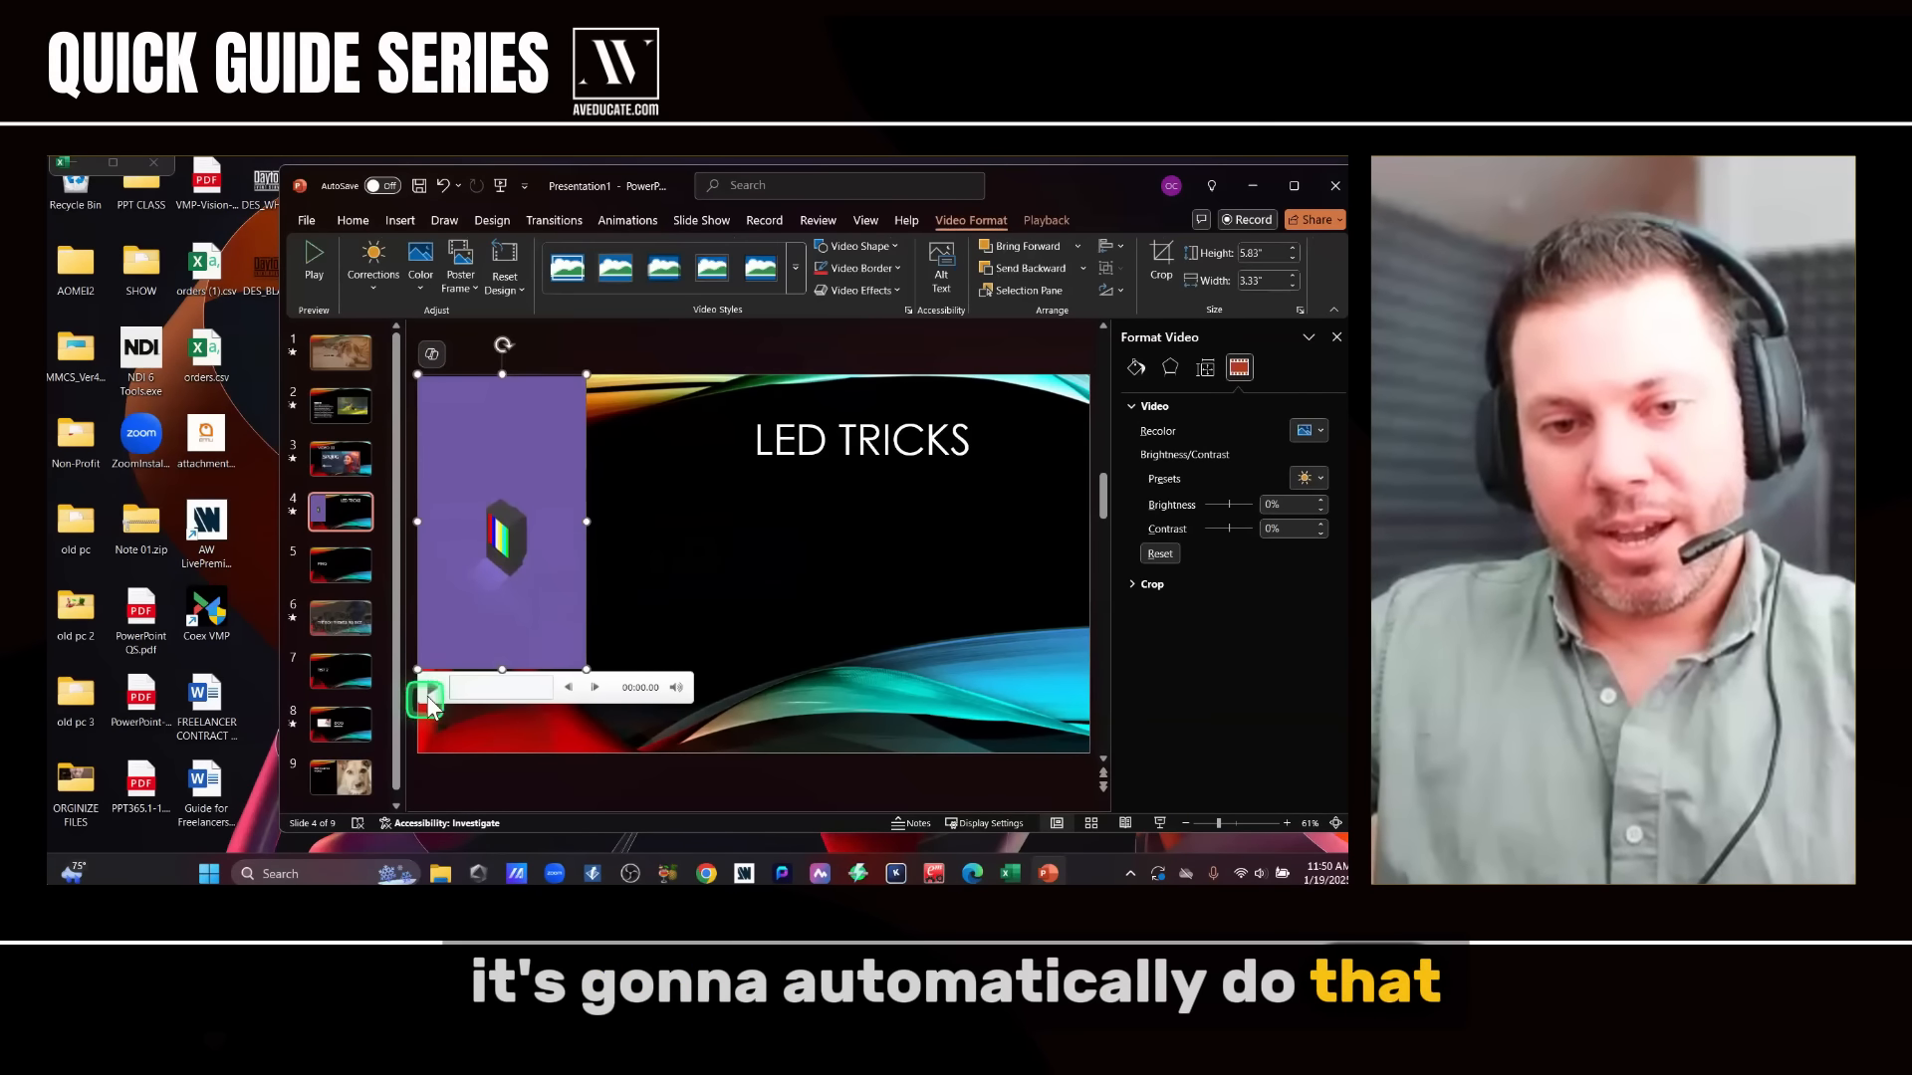
pyautogui.click(432, 687)
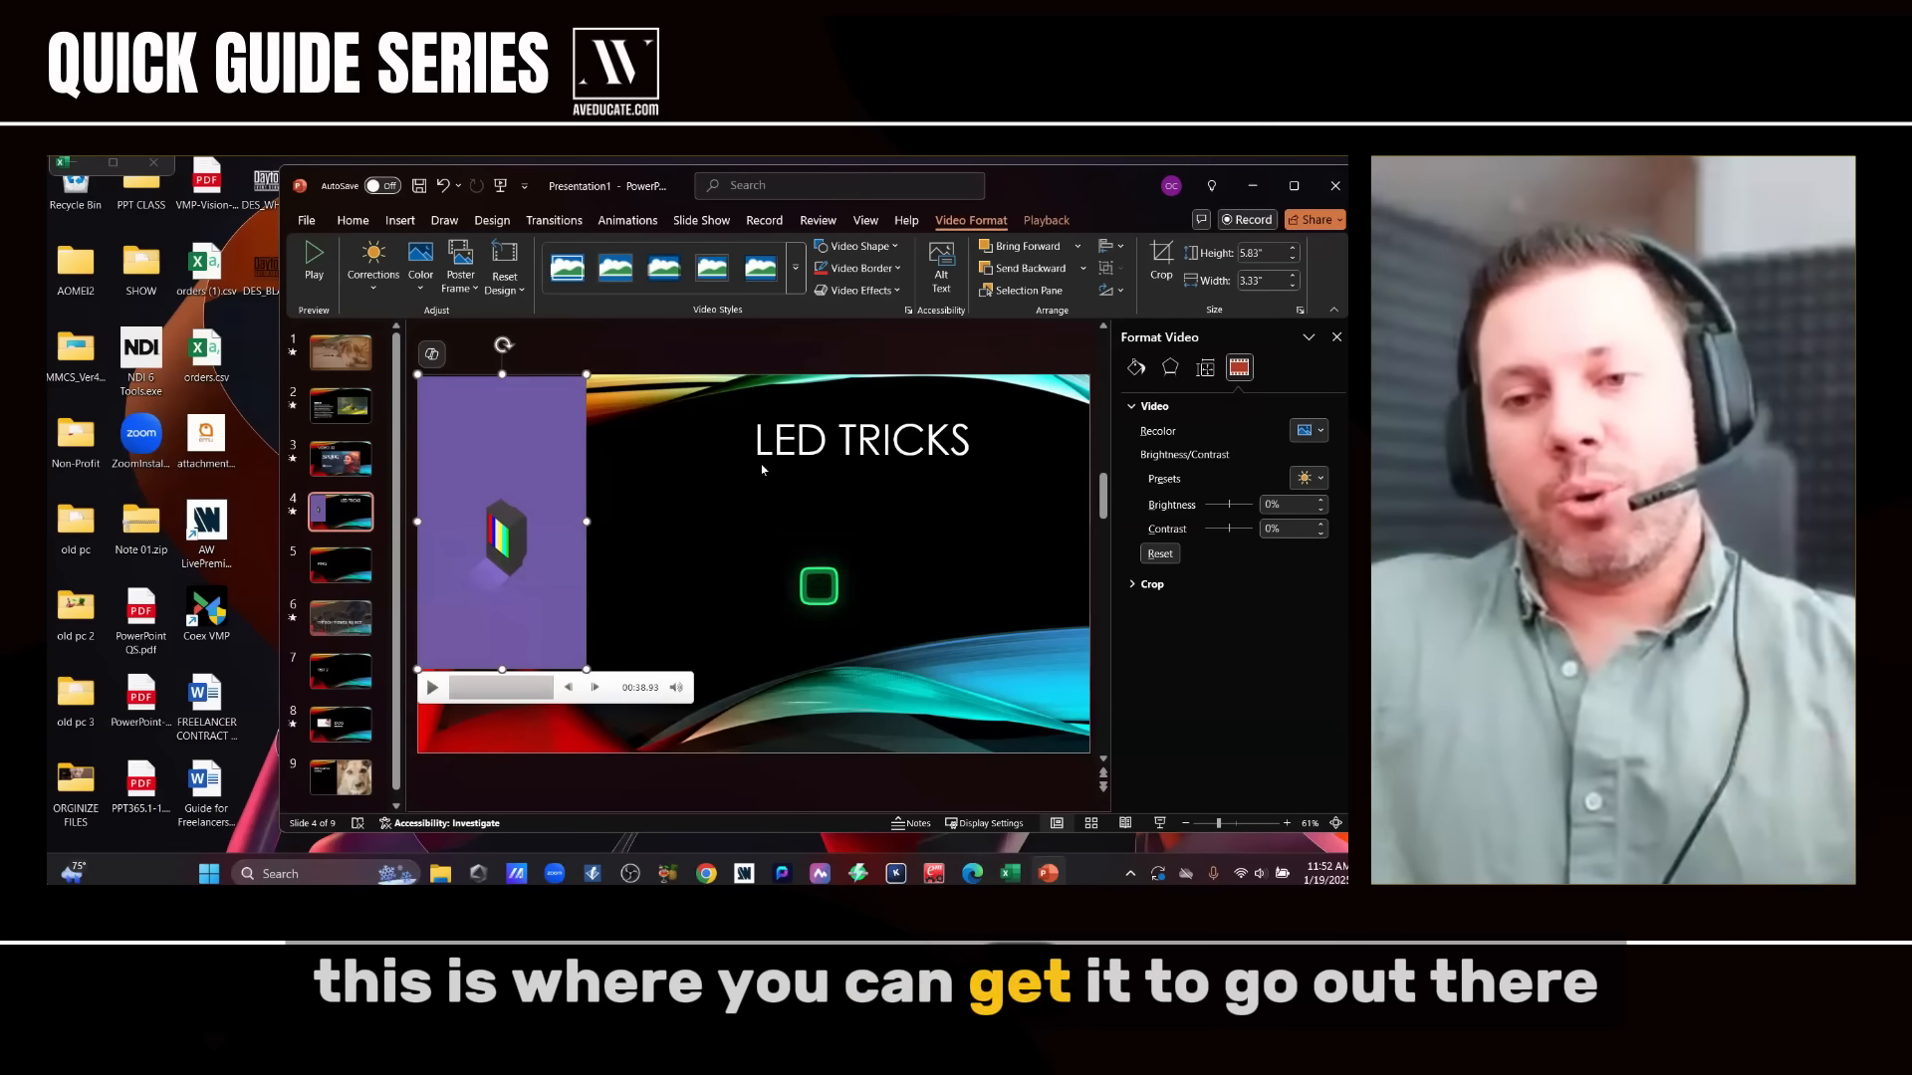
# - Maximize the presentation window and apply the Designer layout that frames the video in white beside the LED TRICKS title on slide 4
pyautogui.click(1295, 185)
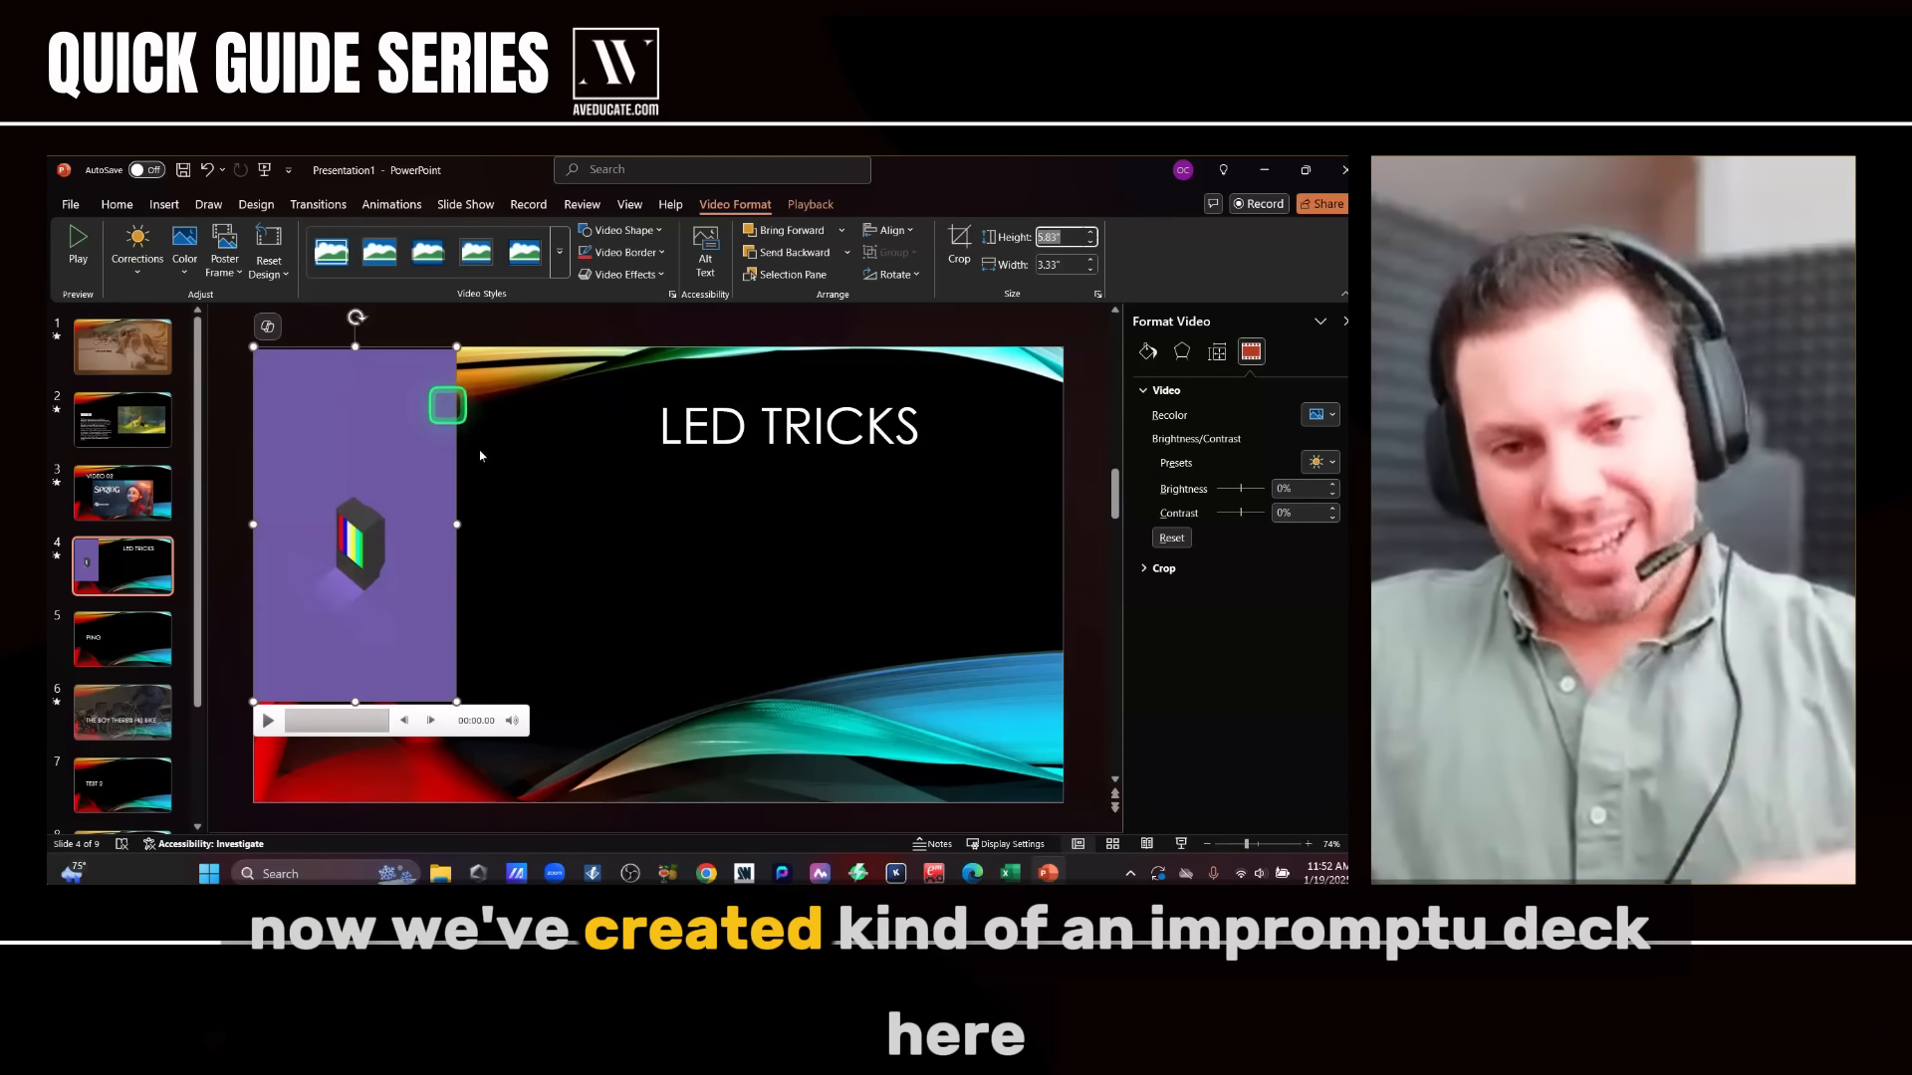
pyautogui.click(556, 470)
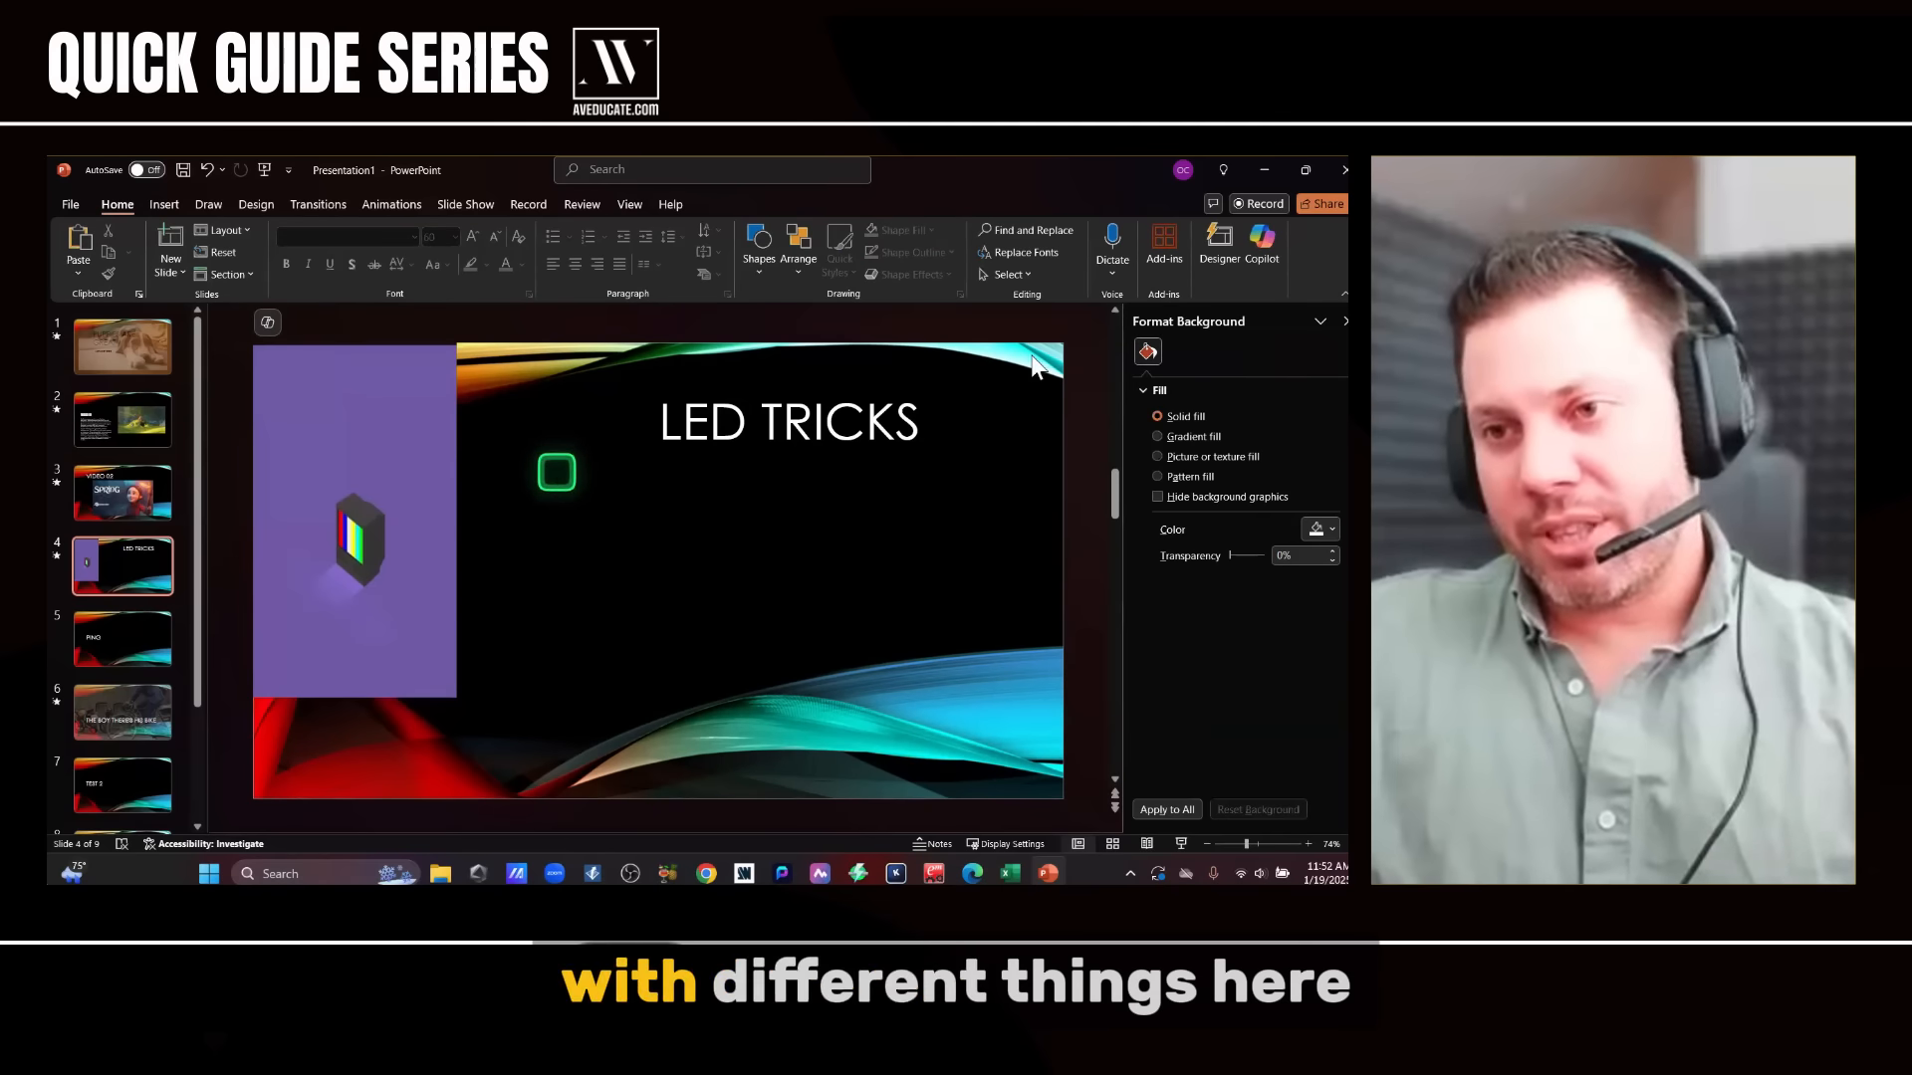
pyautogui.click(1219, 249)
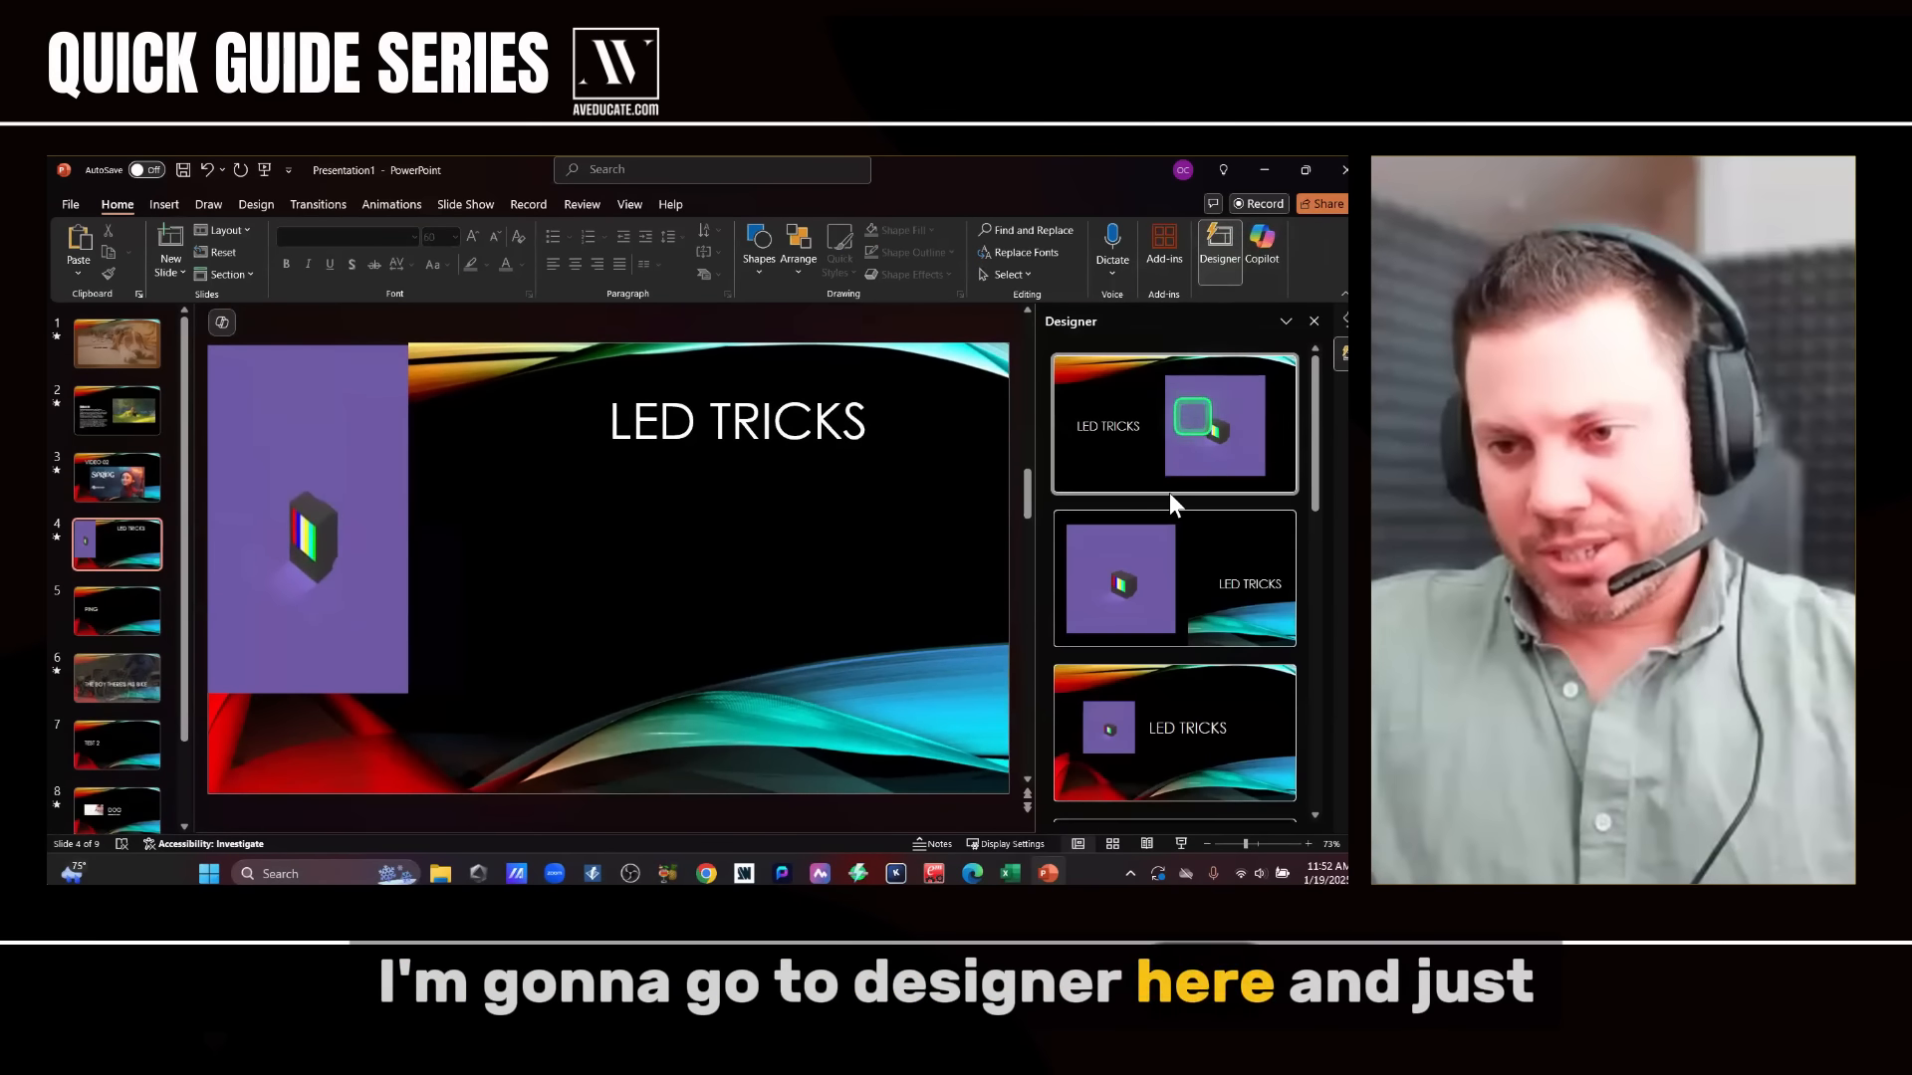
pyautogui.scroll(-5, 1169, 492)
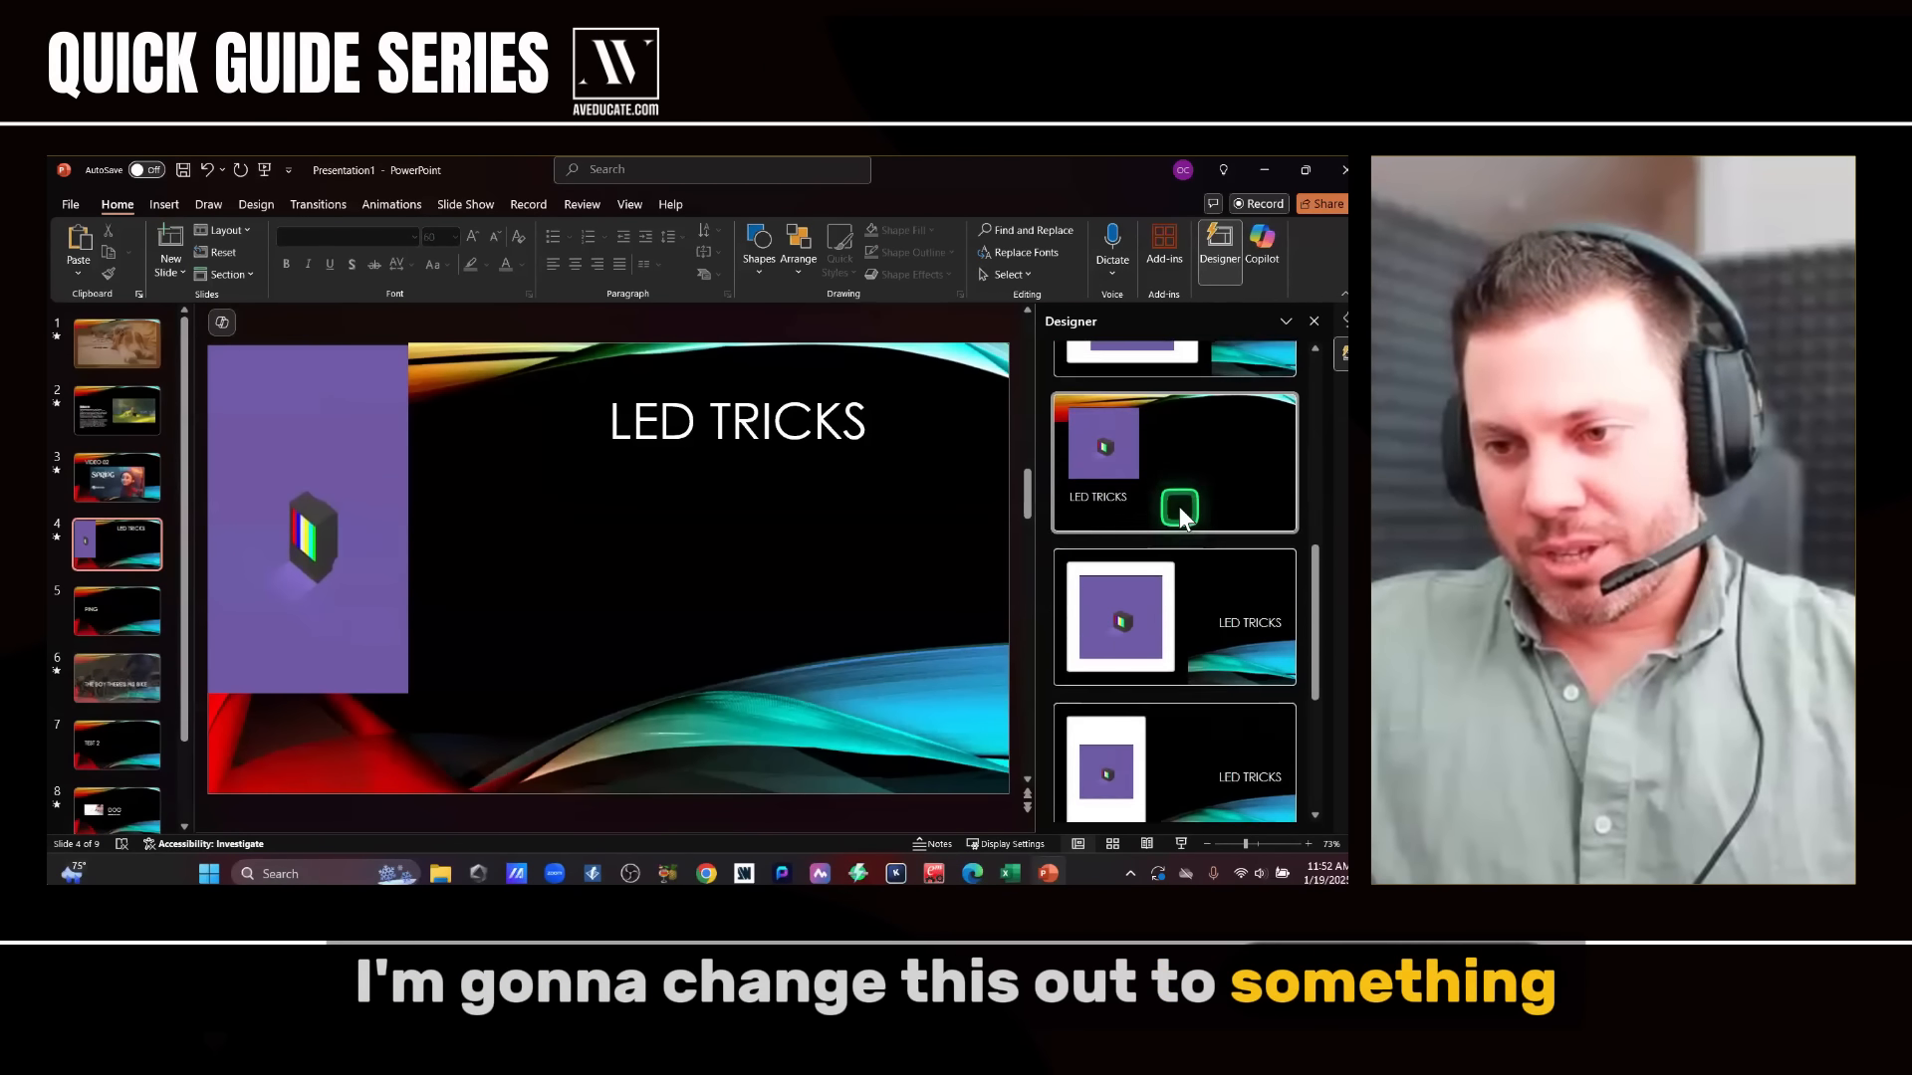
pyautogui.scroll(-3, 1175, 518)
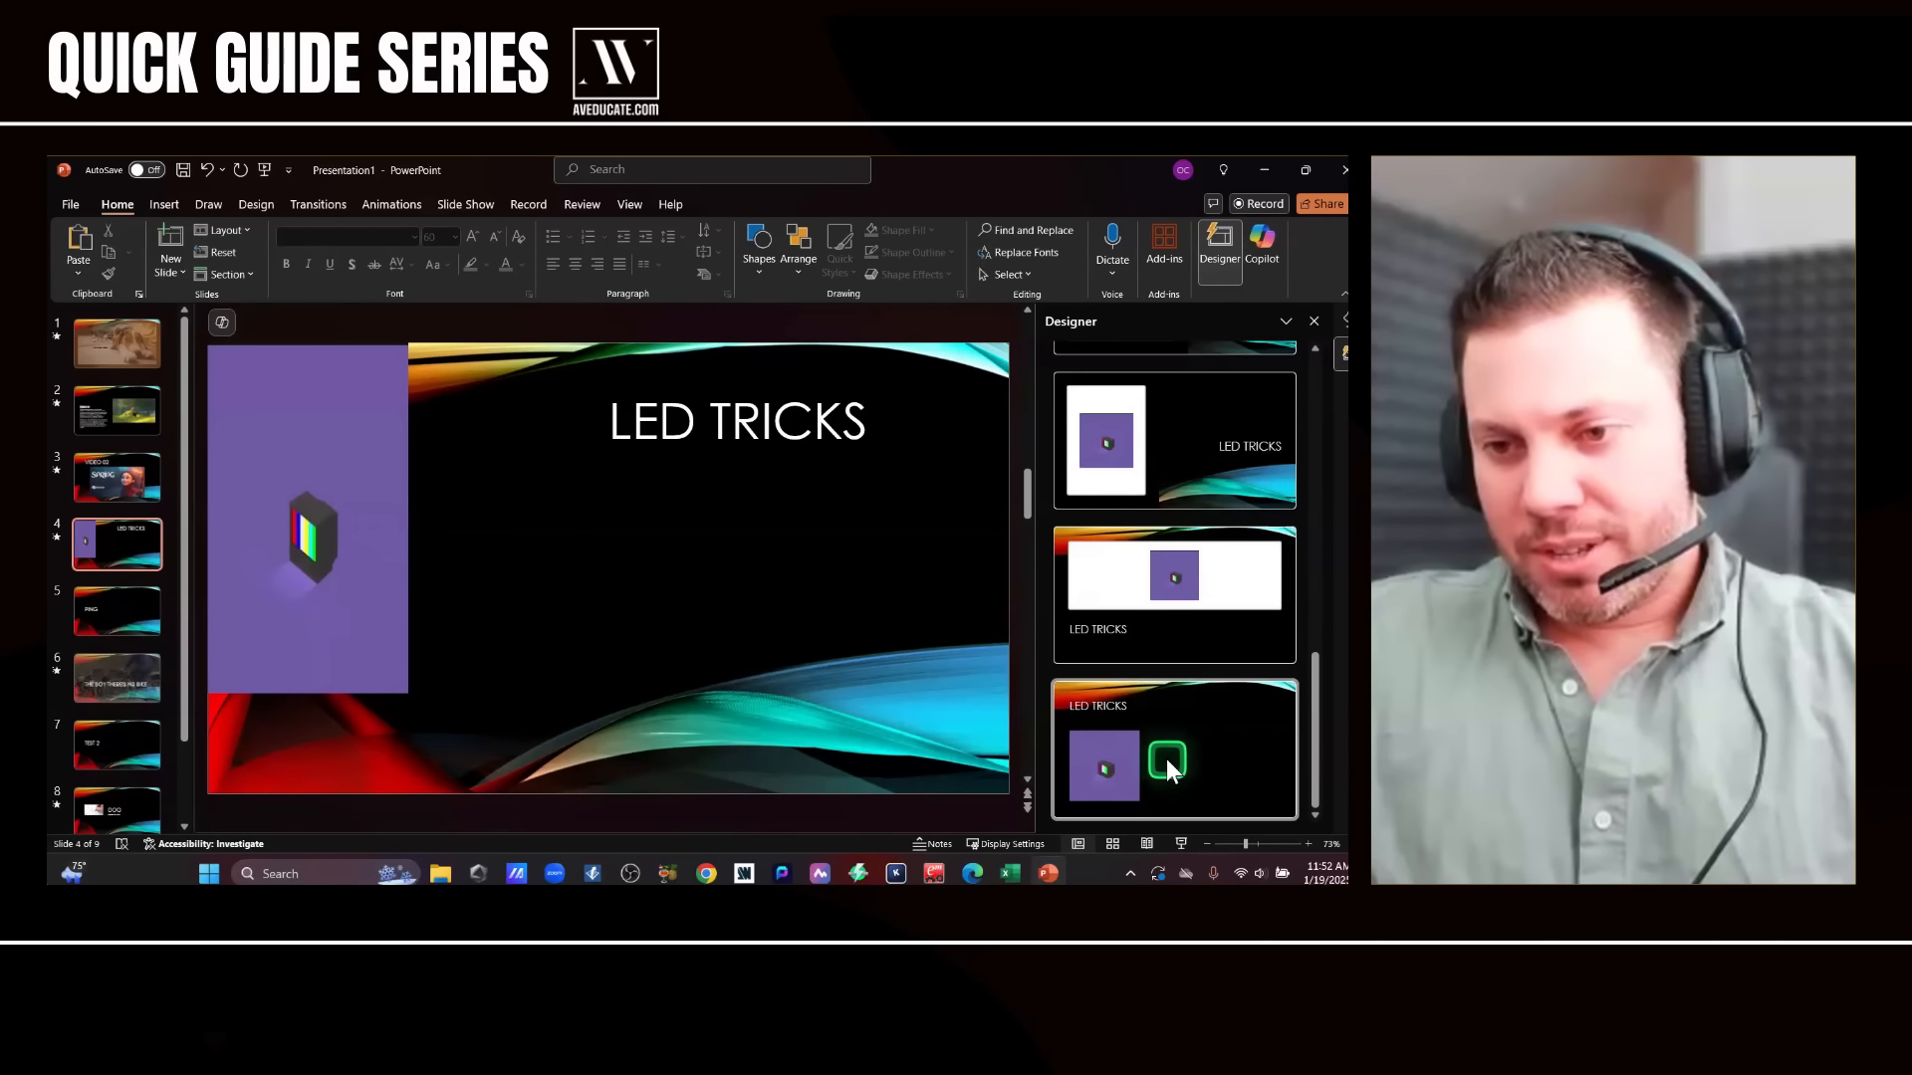
pyautogui.scroll(-3, 1168, 757)
pyautogui.click(1168, 757)
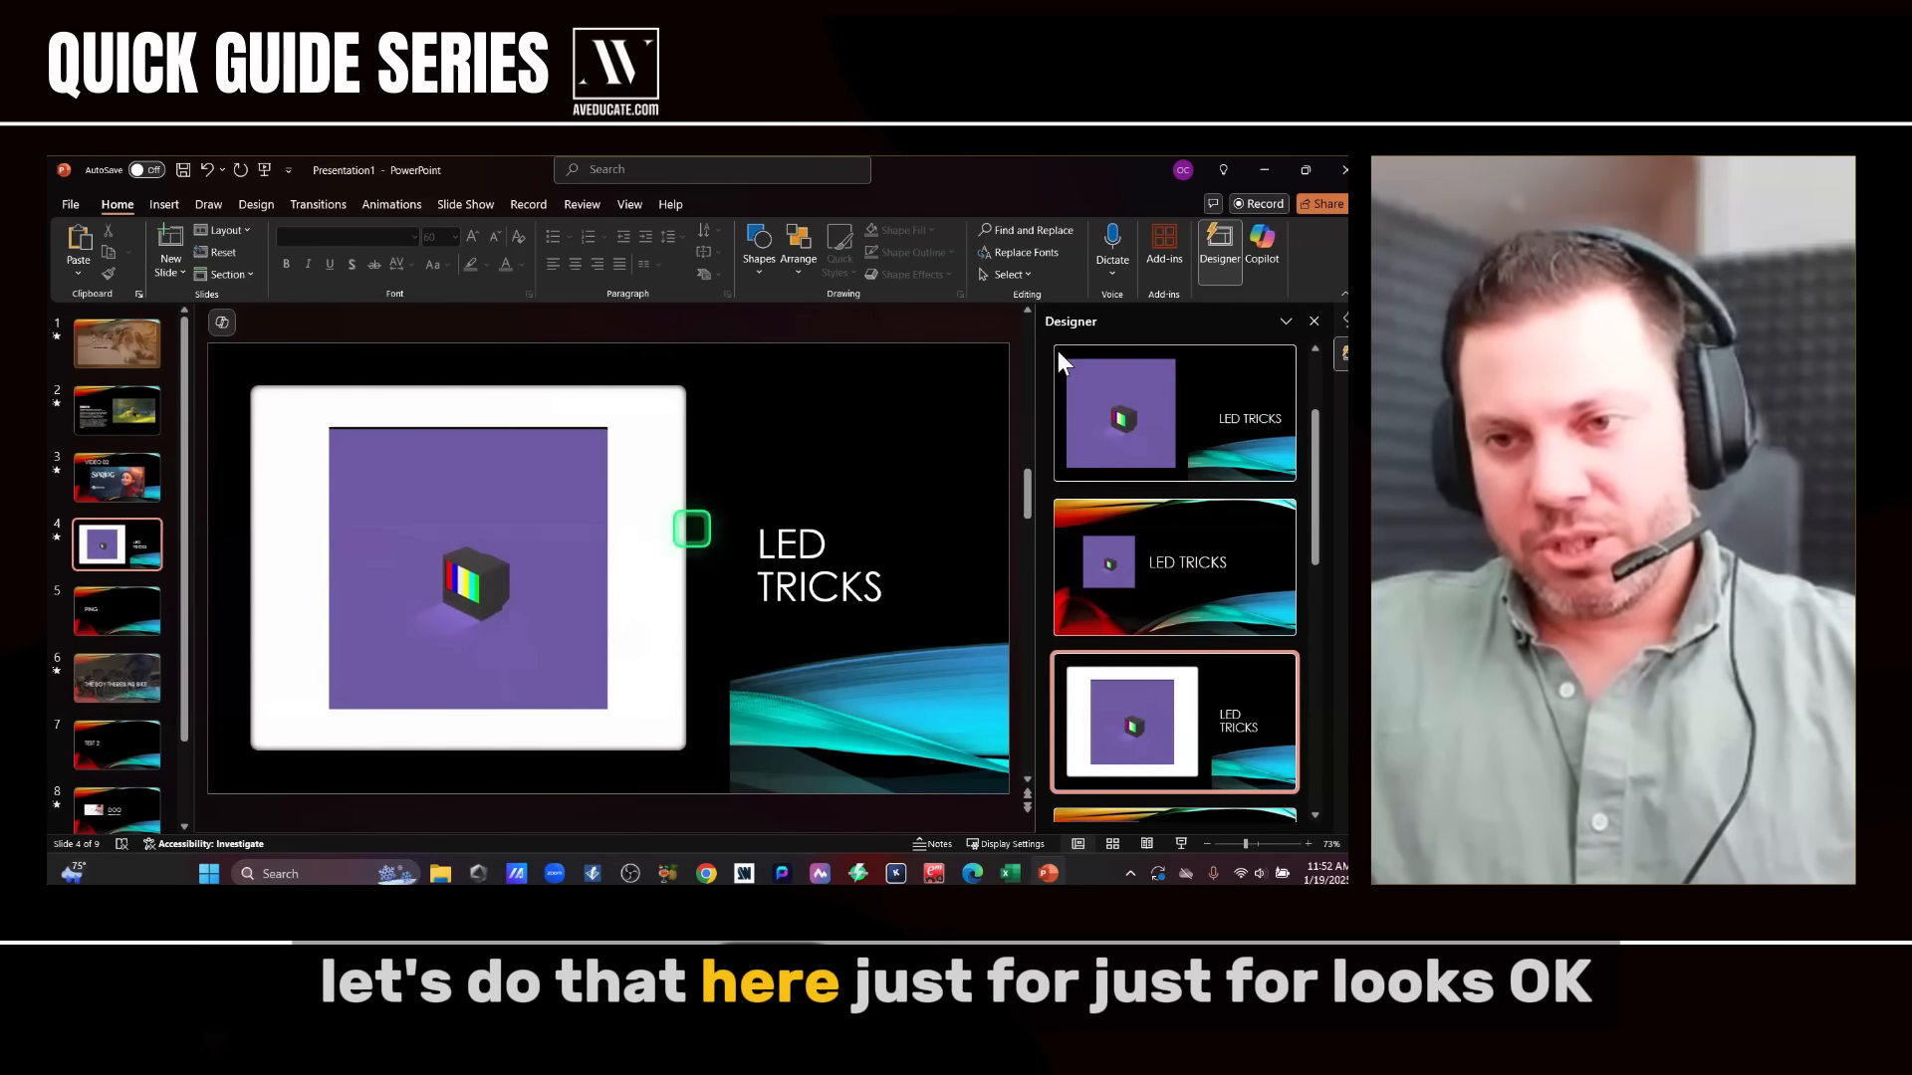
pyautogui.click(1313, 322)
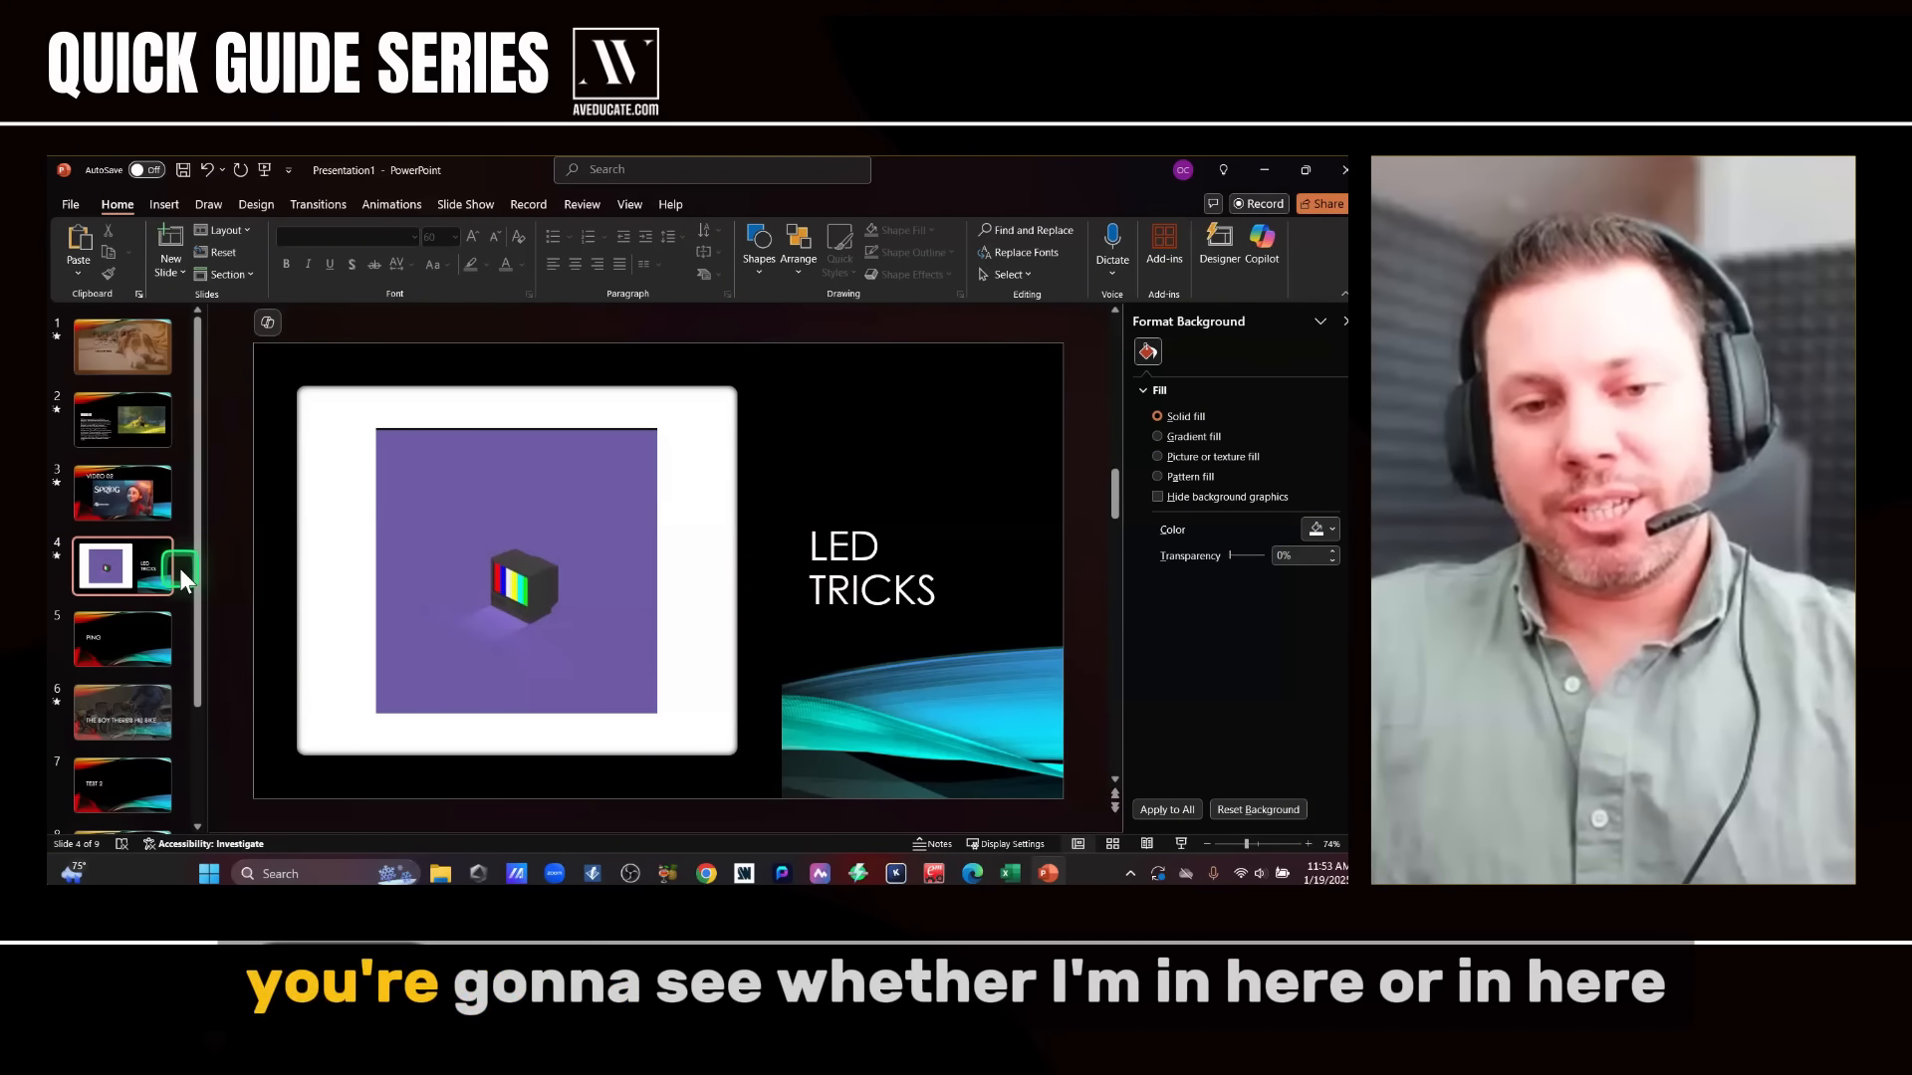
# - Review the deck's effect markers in Slide Sorter view and examine the slide 4 video's playback and animation settings
pyautogui.click(1112, 844)
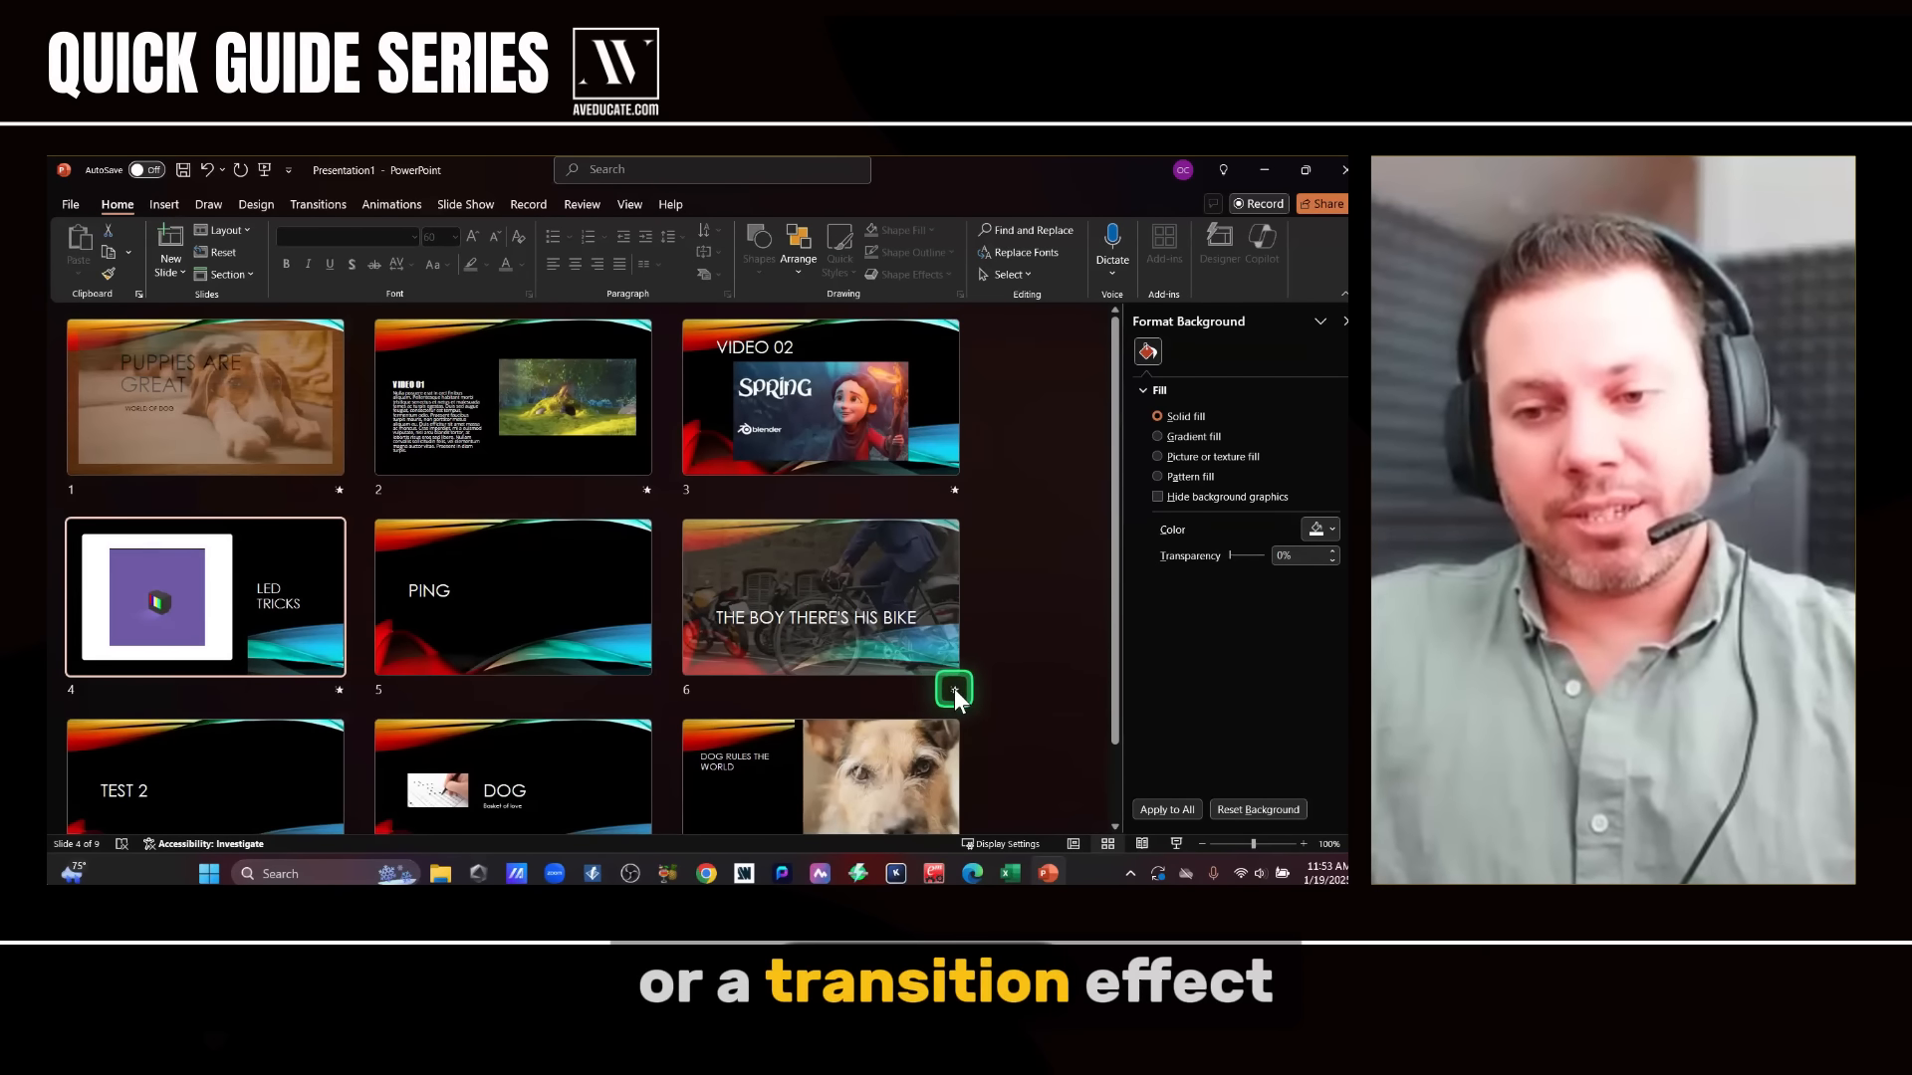
pyautogui.click(1074, 844)
pyautogui.moveTo(453, 547)
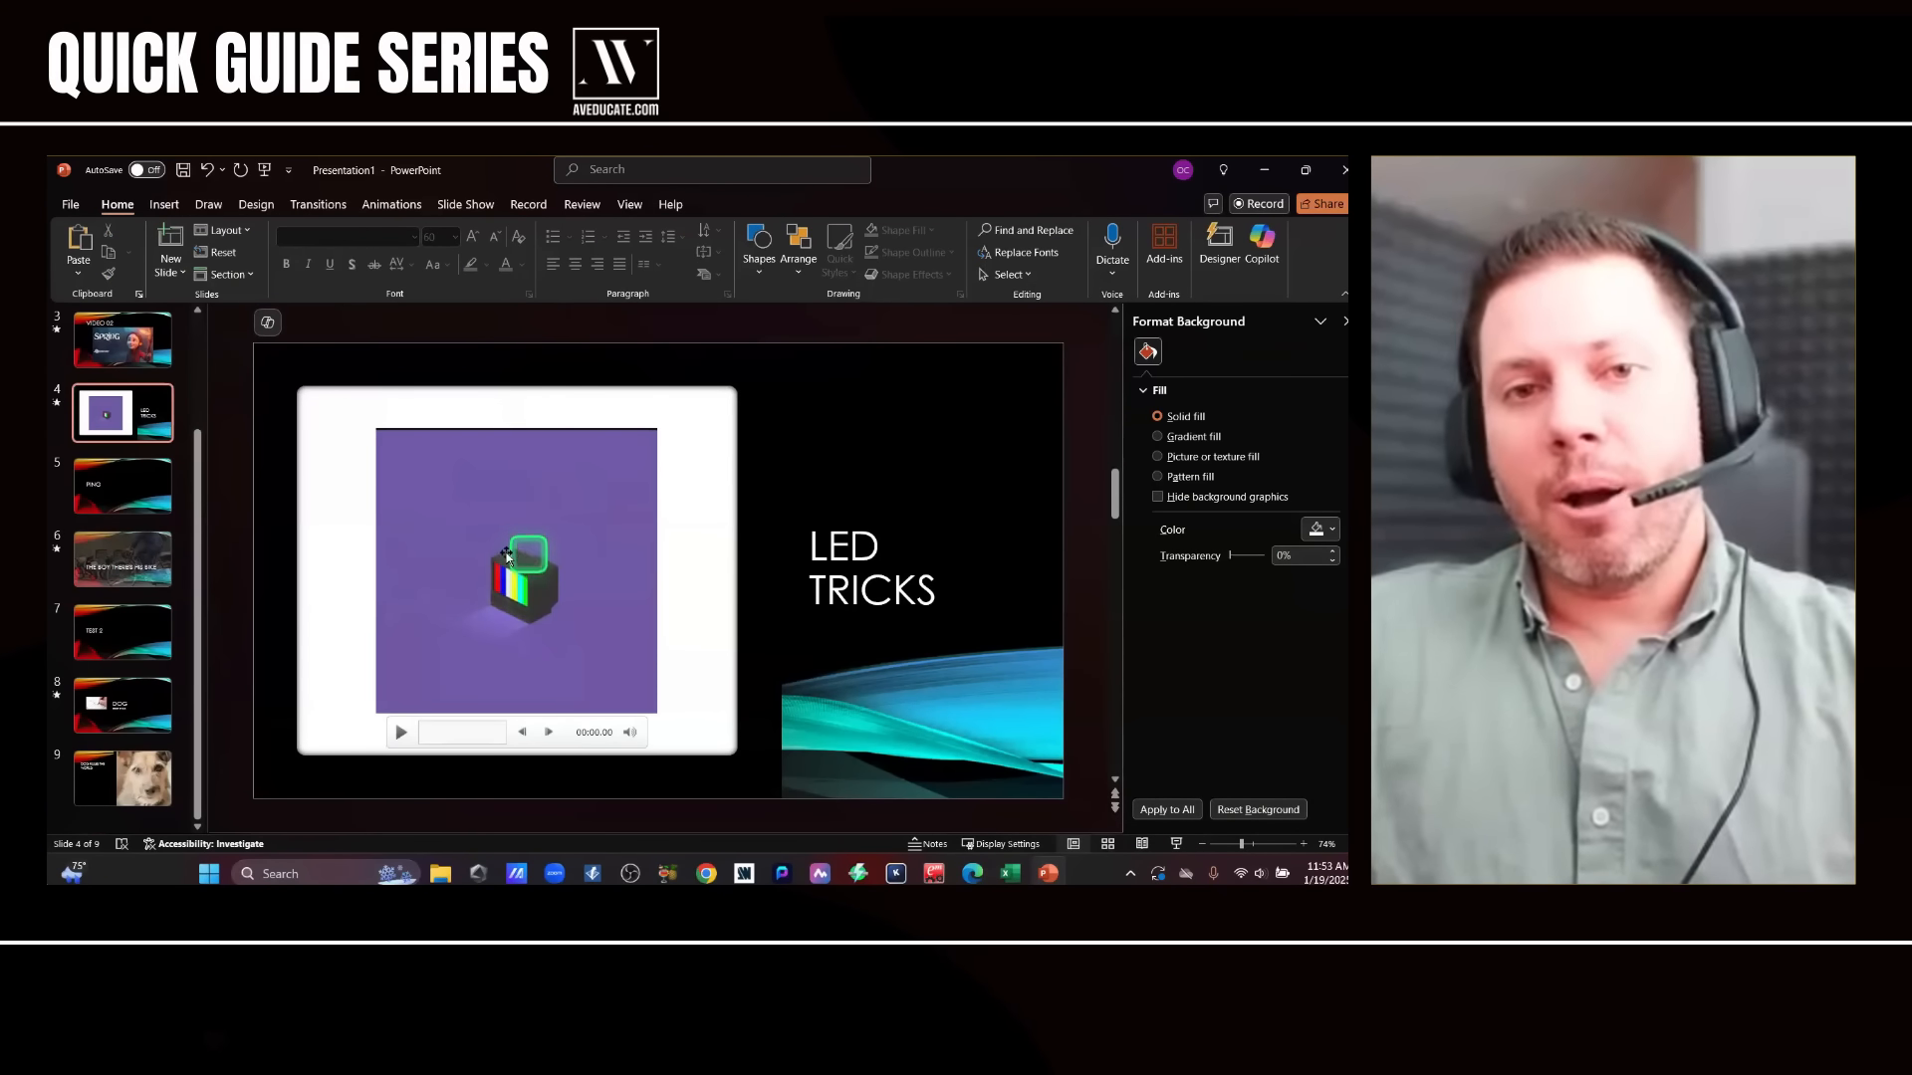
pyautogui.click(606, 490)
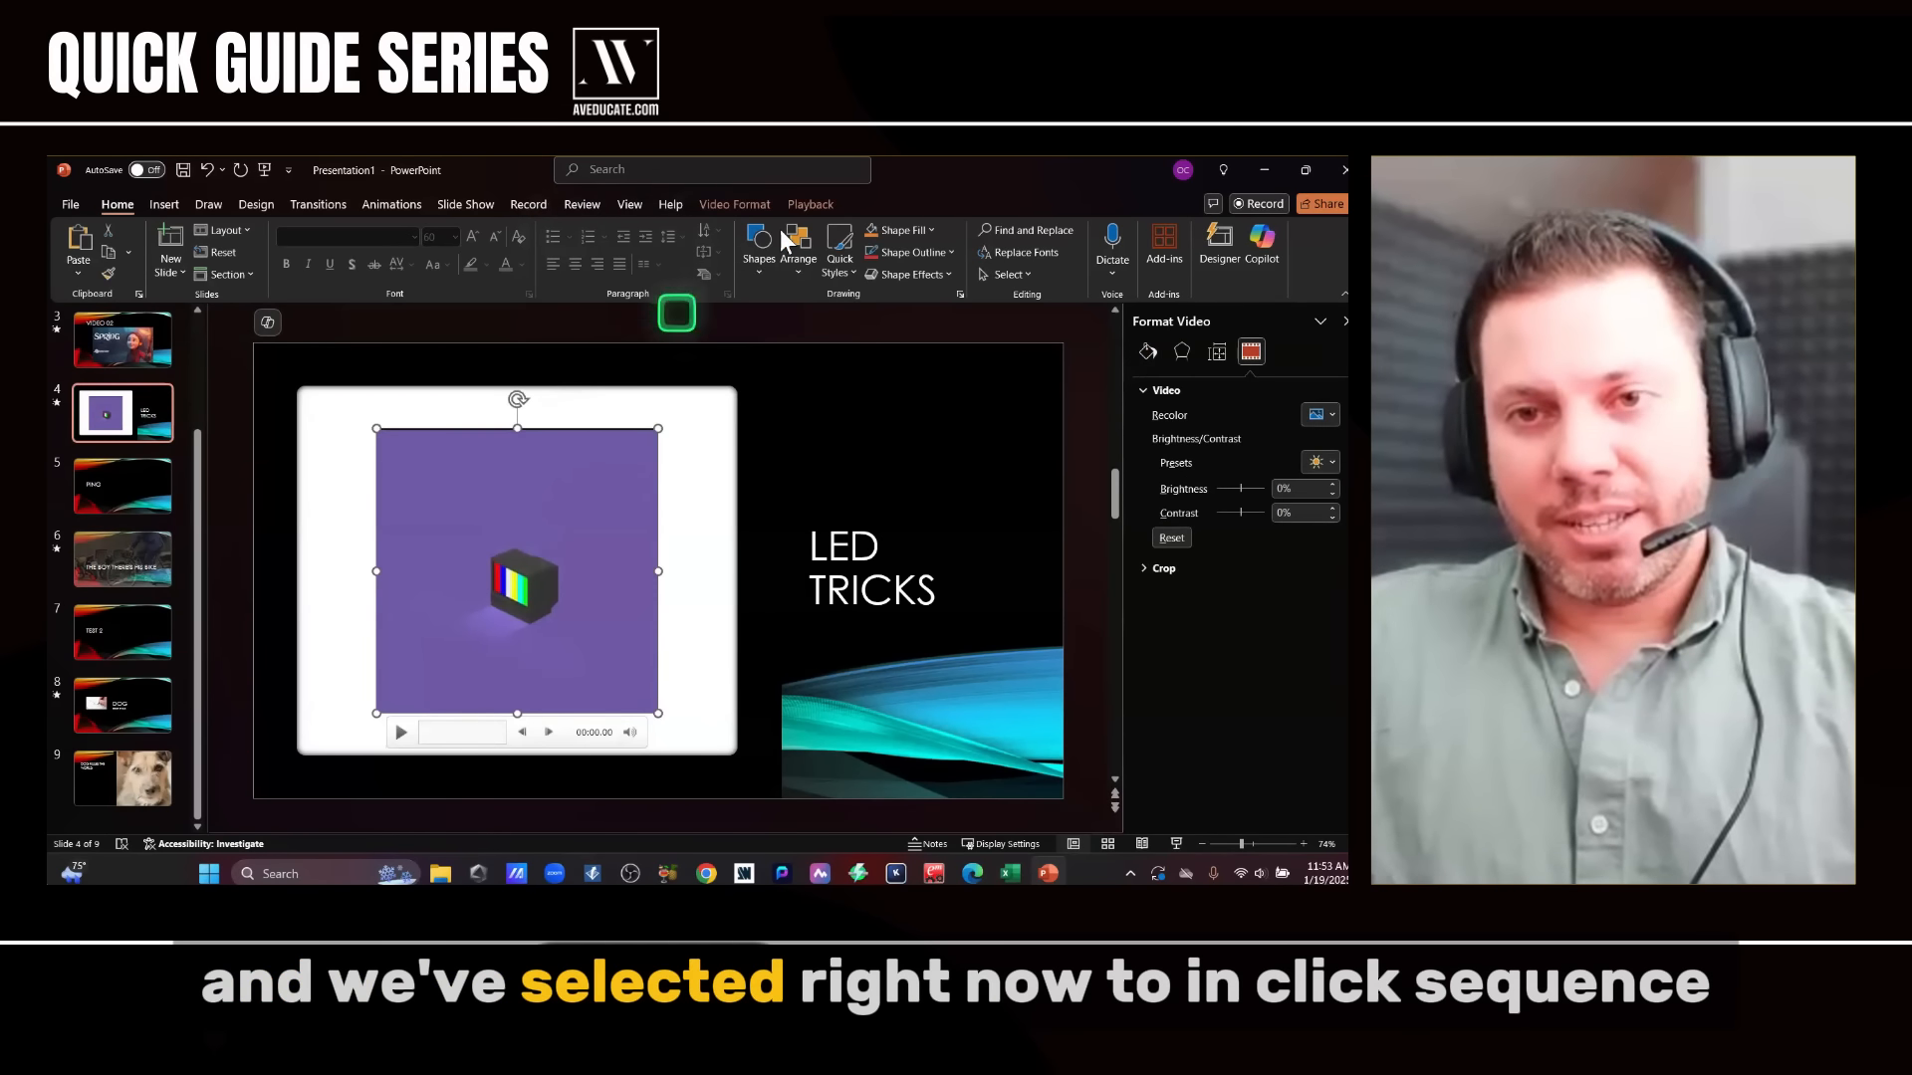
pyautogui.click(803, 210)
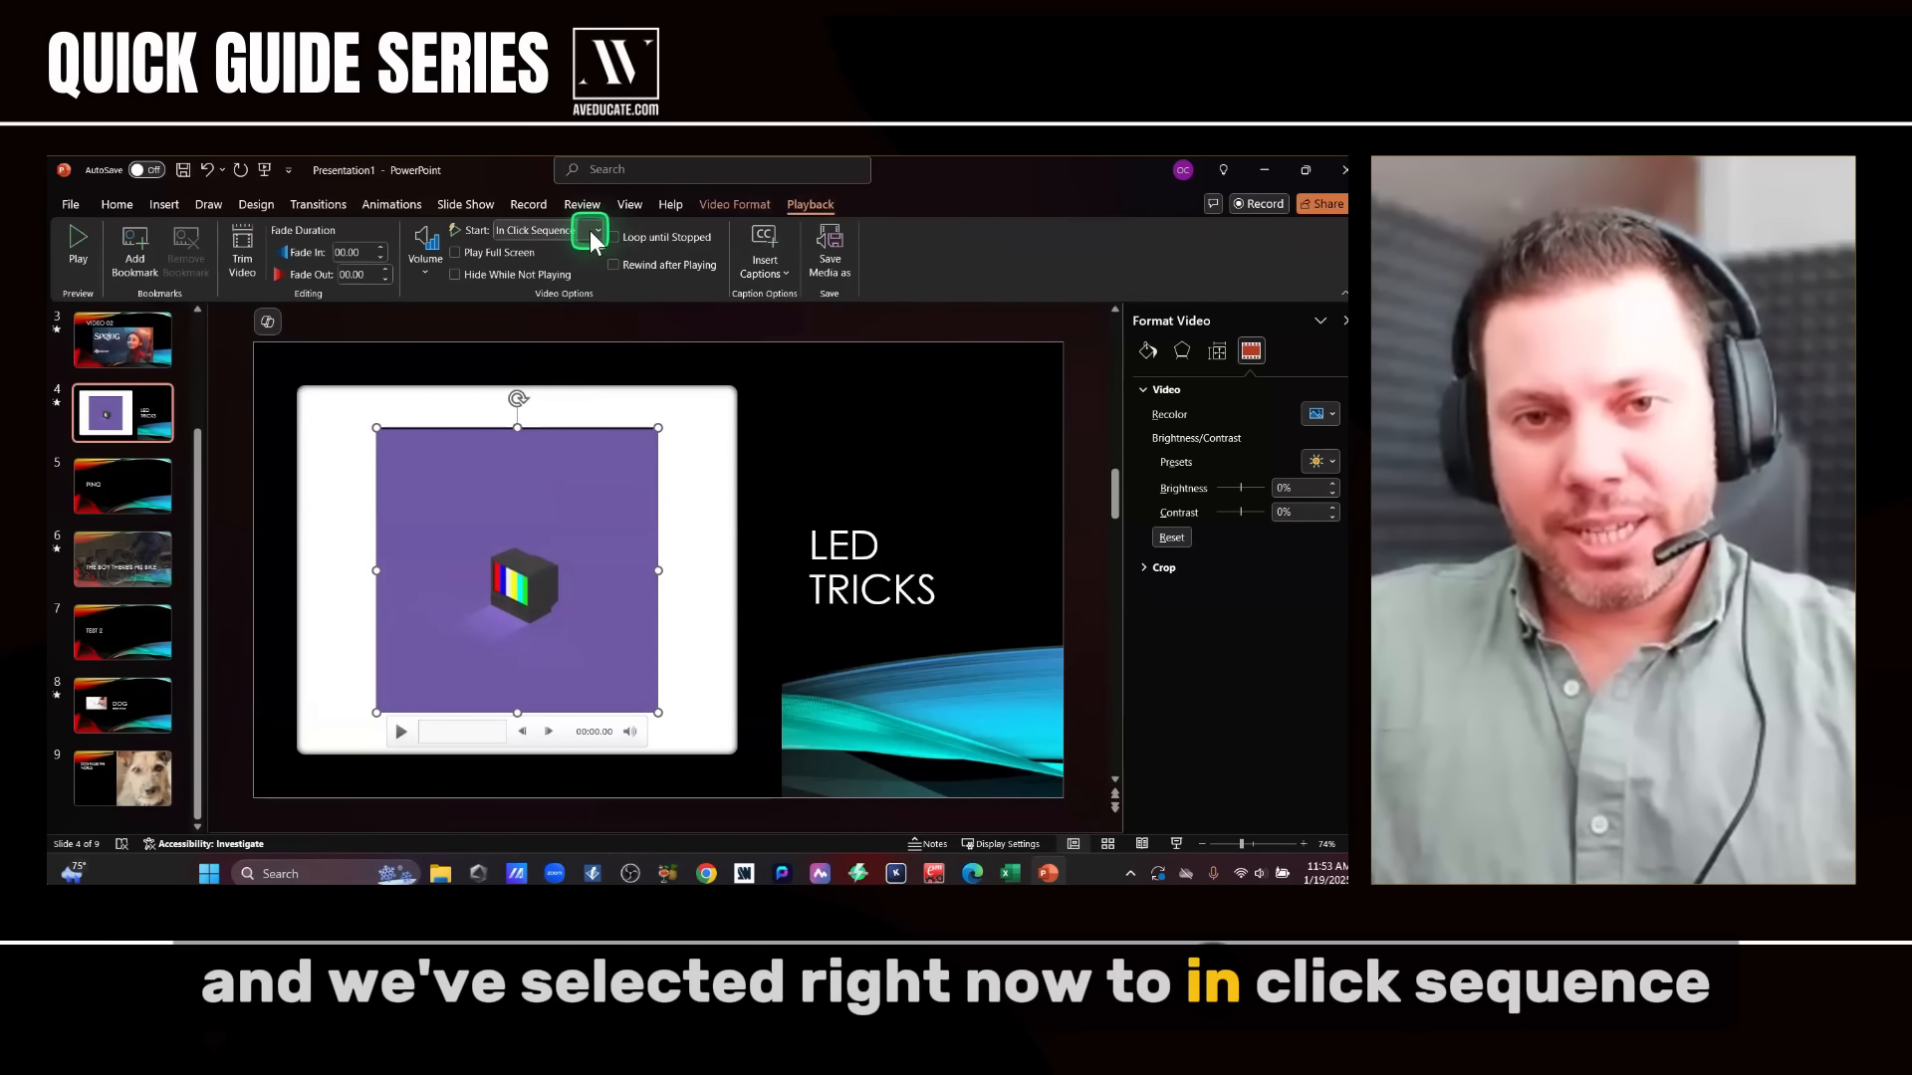
pyautogui.click(397, 206)
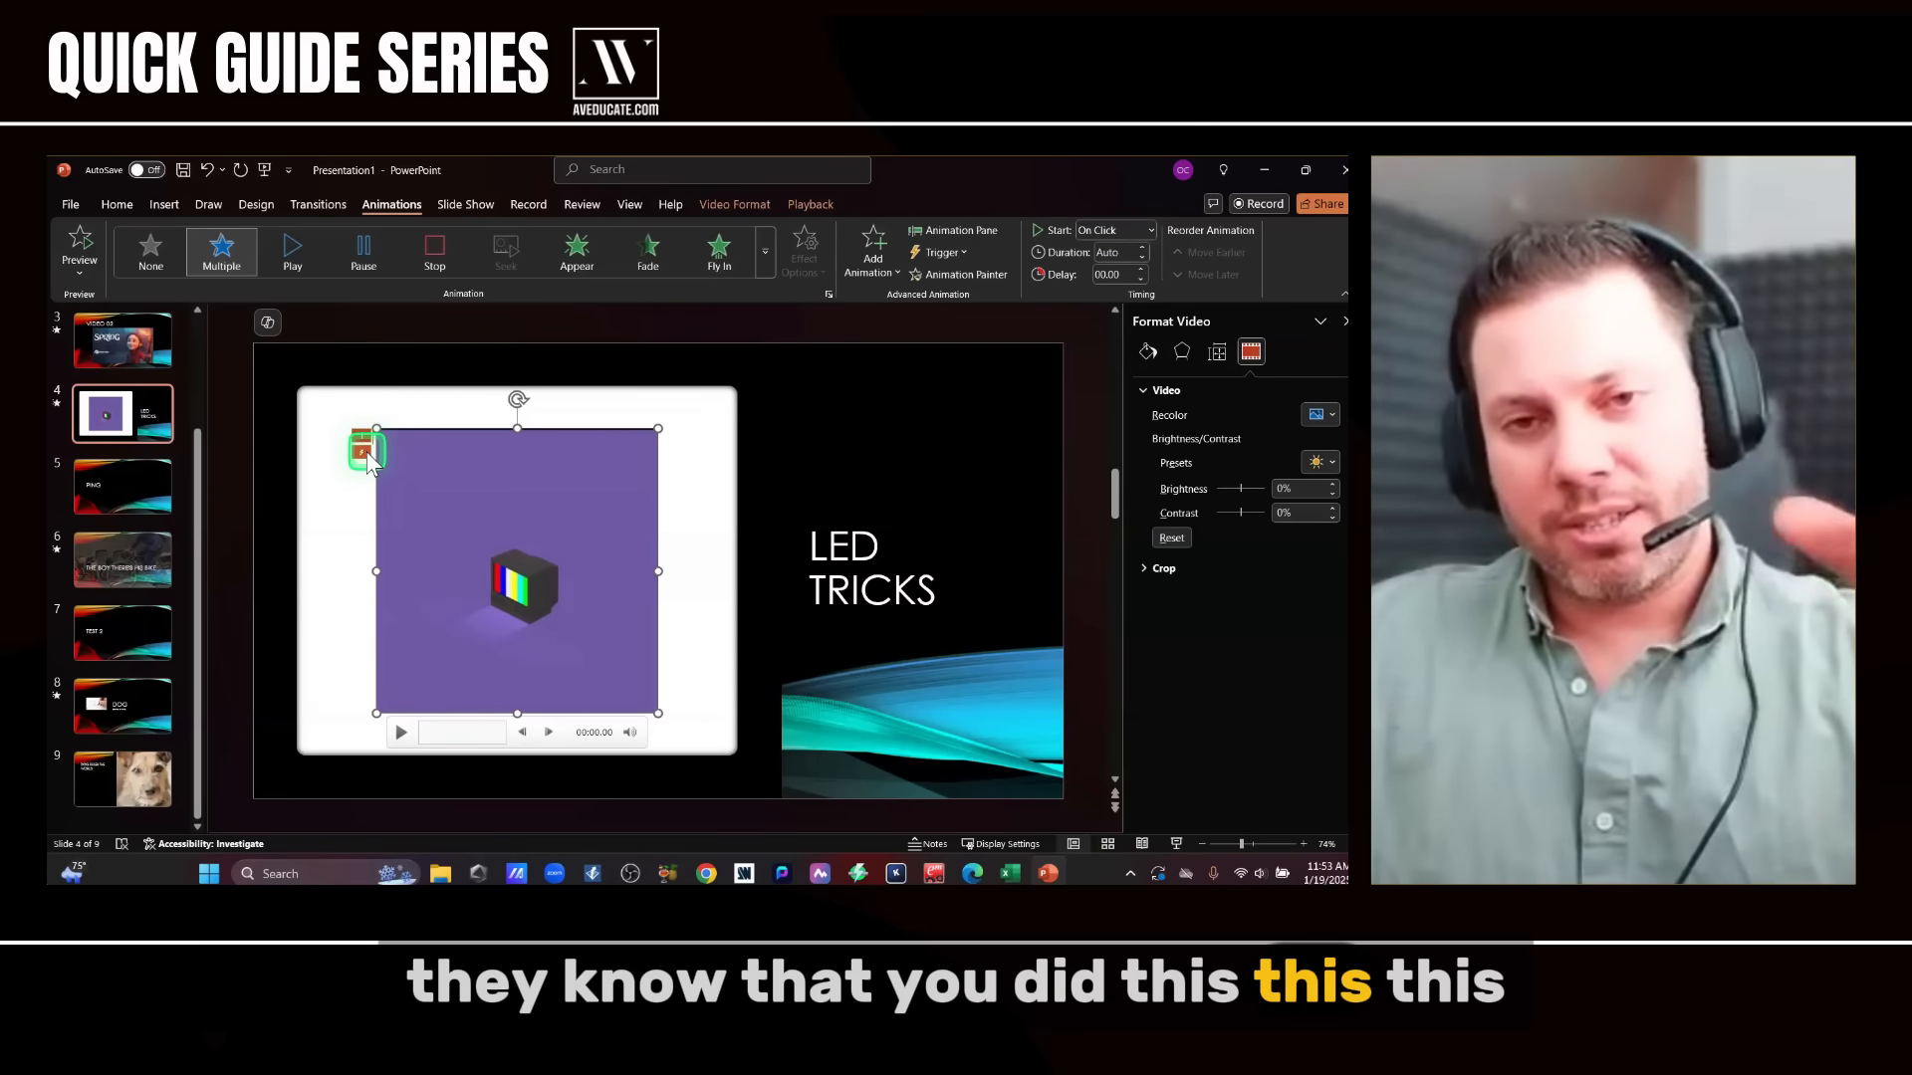
pyautogui.click(810, 204)
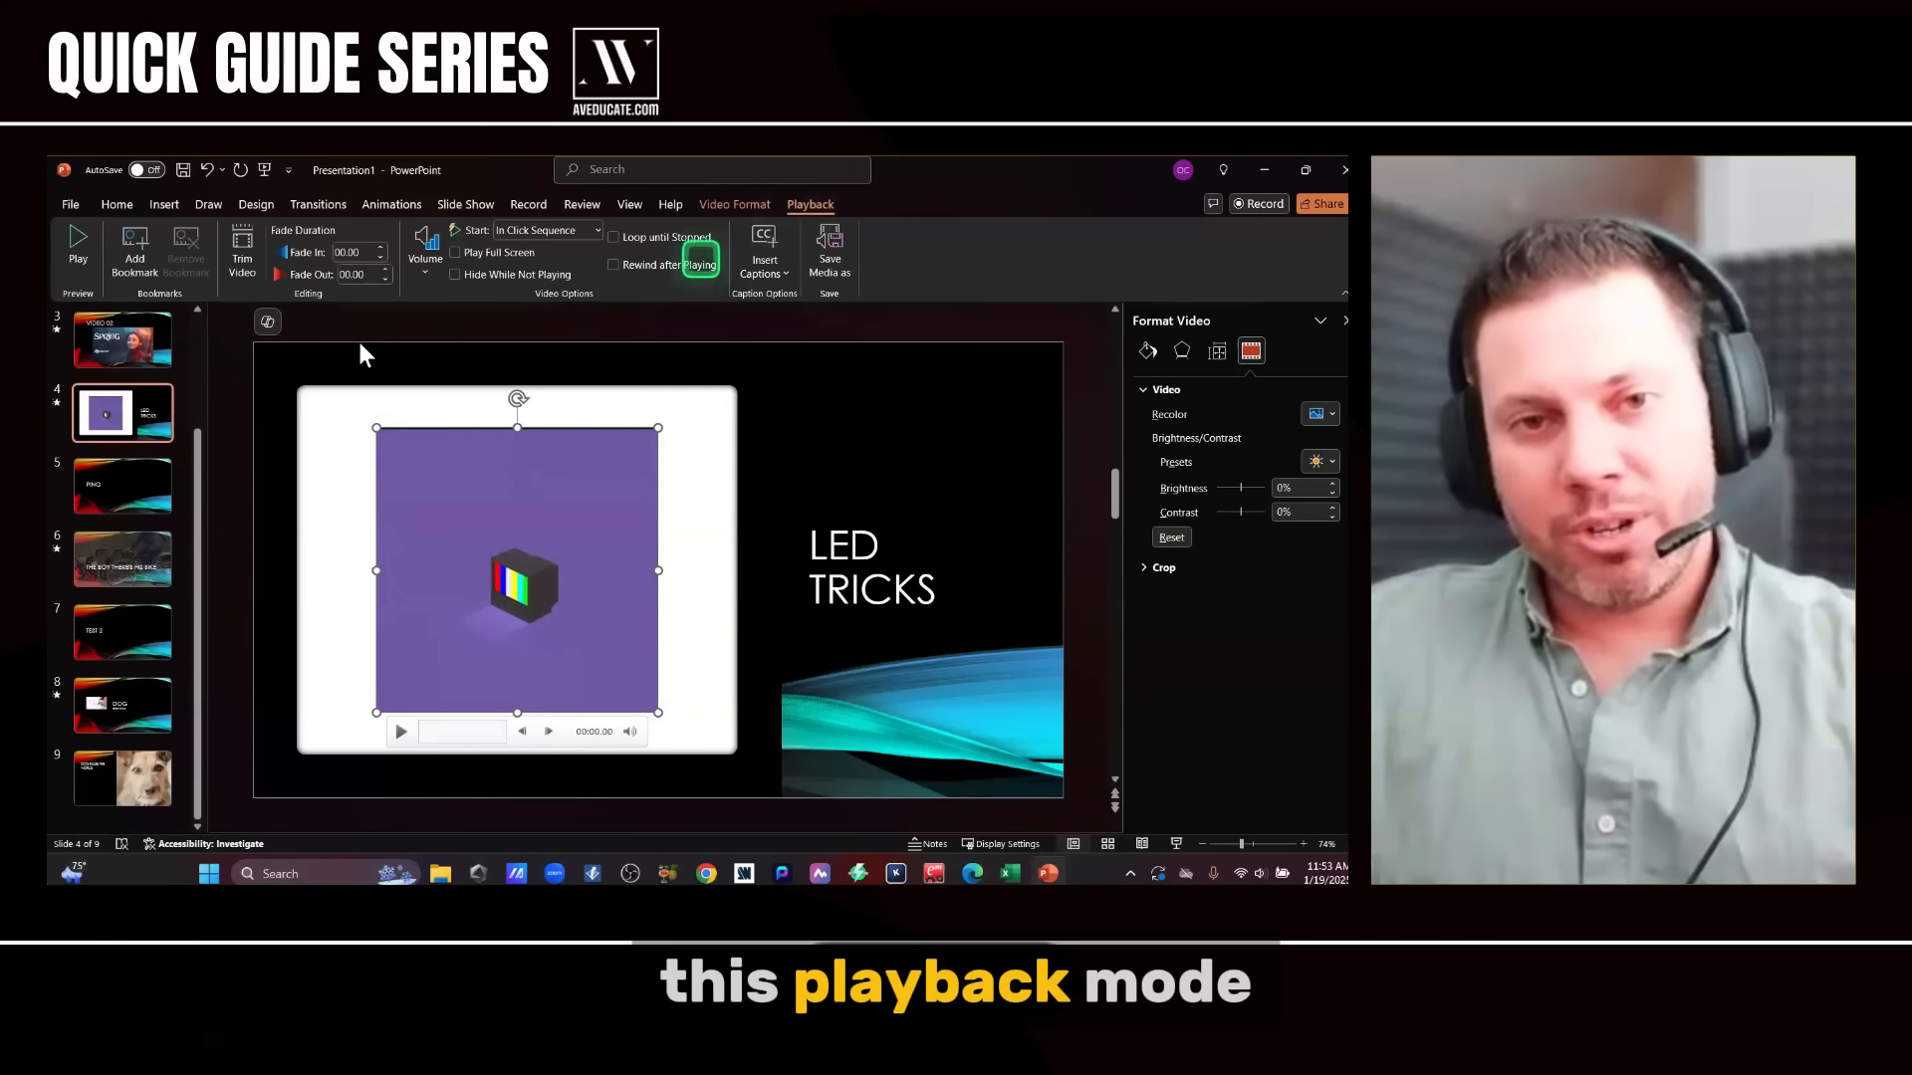
# - Open the Animation Pane and examine the animations on slide 4's video and on the titles of slides 6 and 8
pyautogui.click(393, 208)
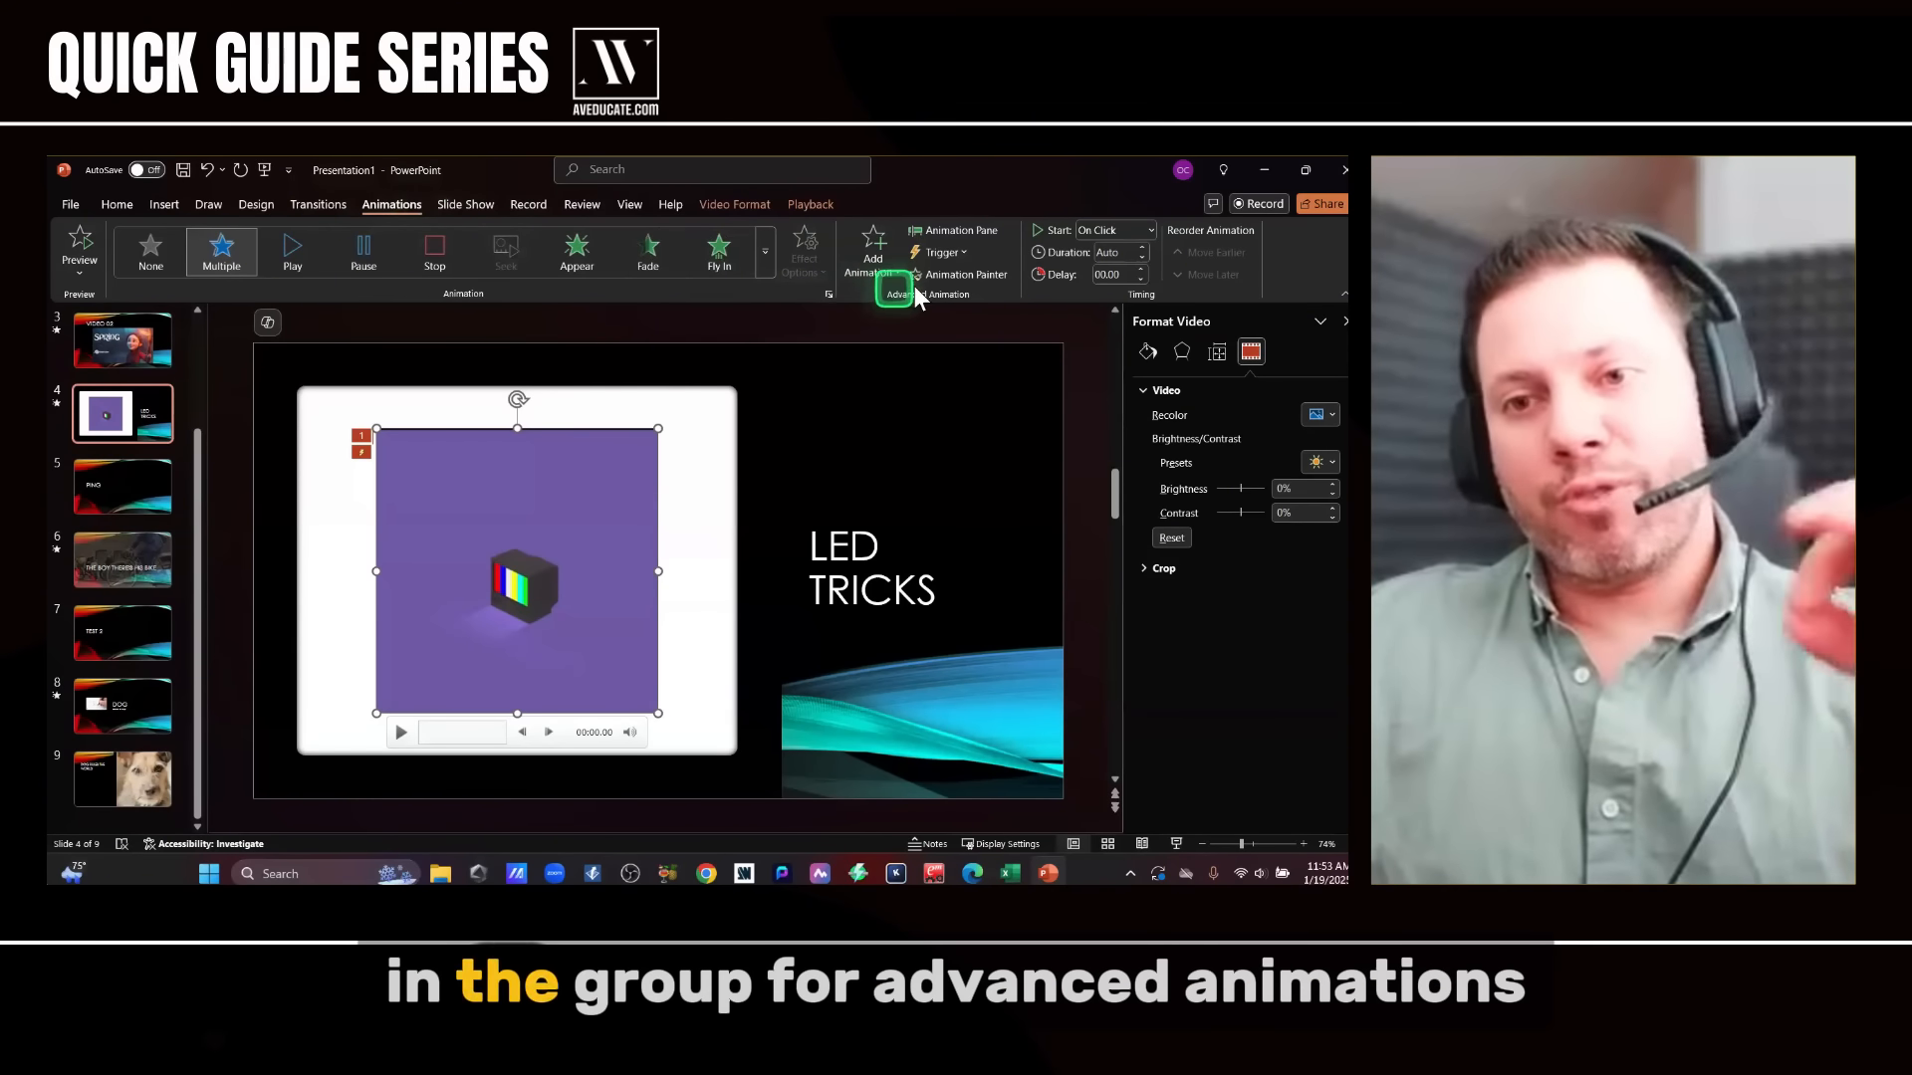
pyautogui.click(953, 235)
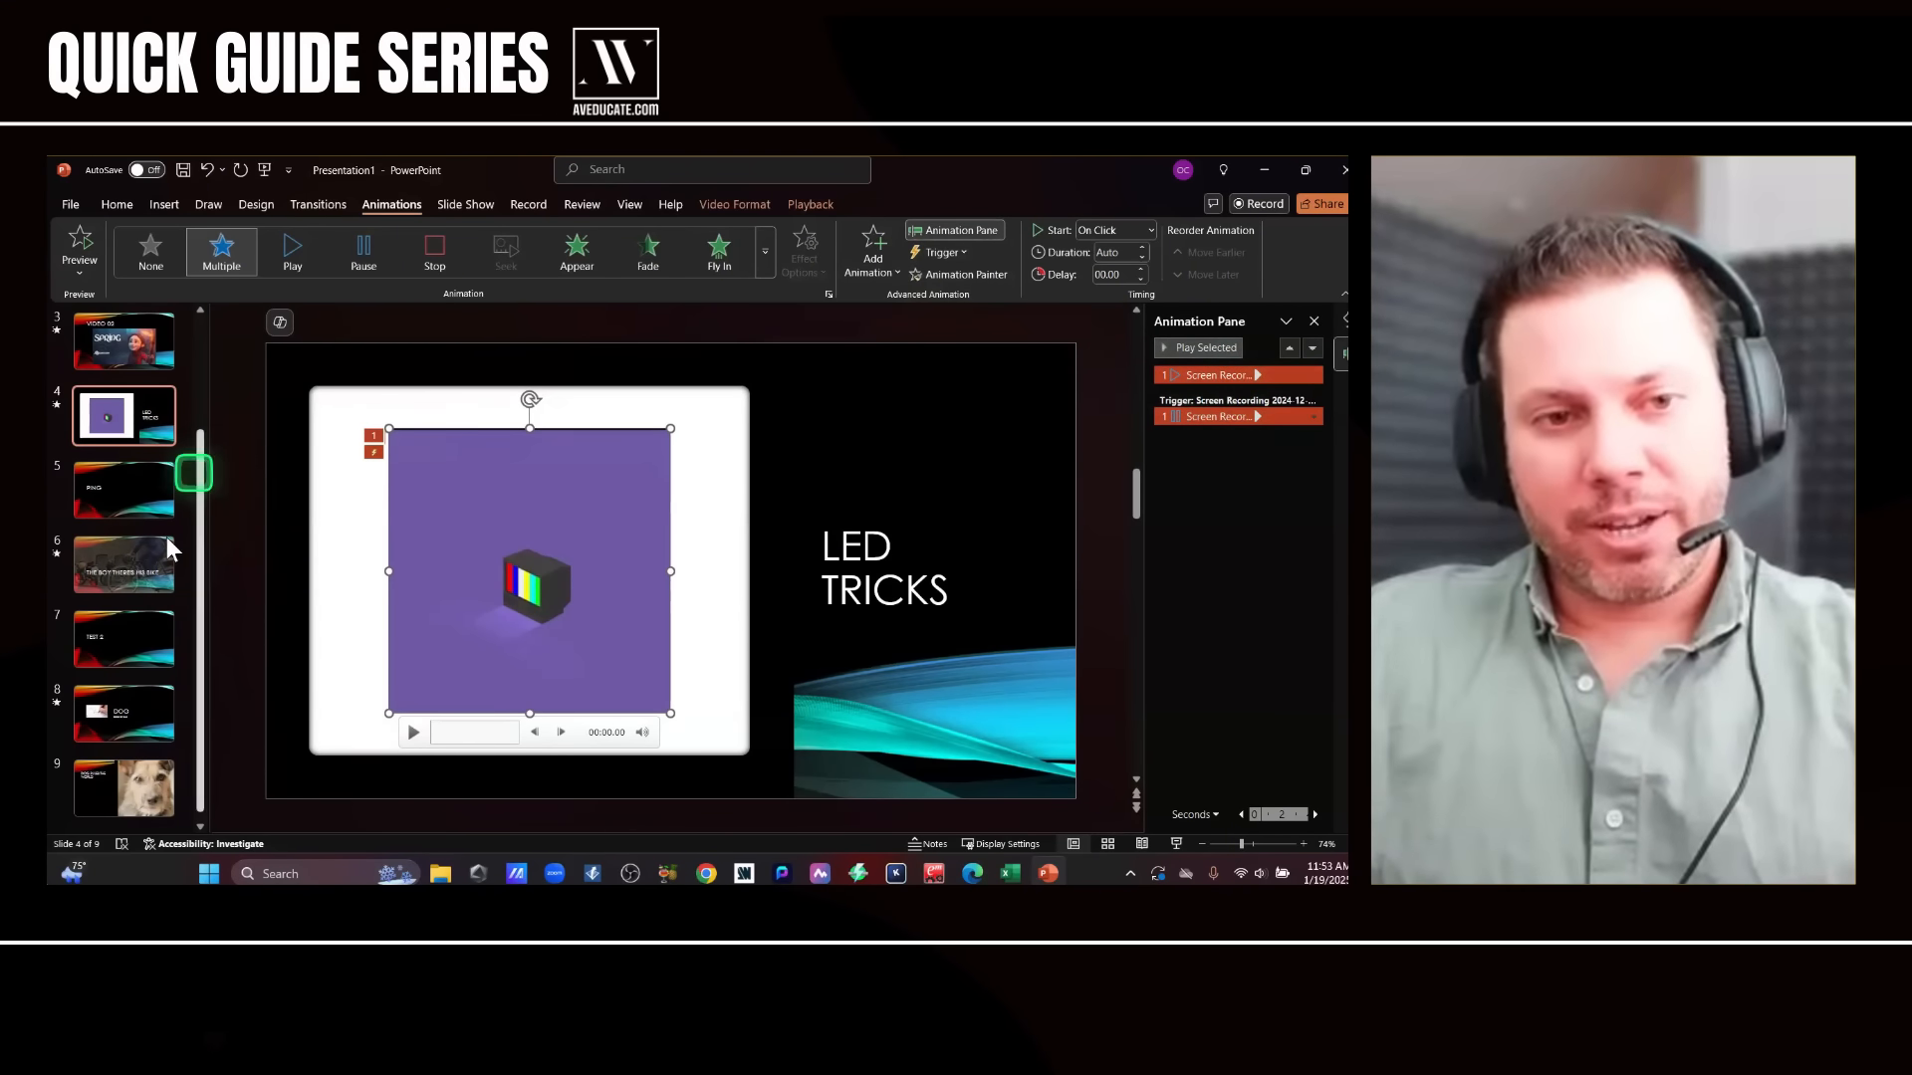
pyautogui.click(70, 560)
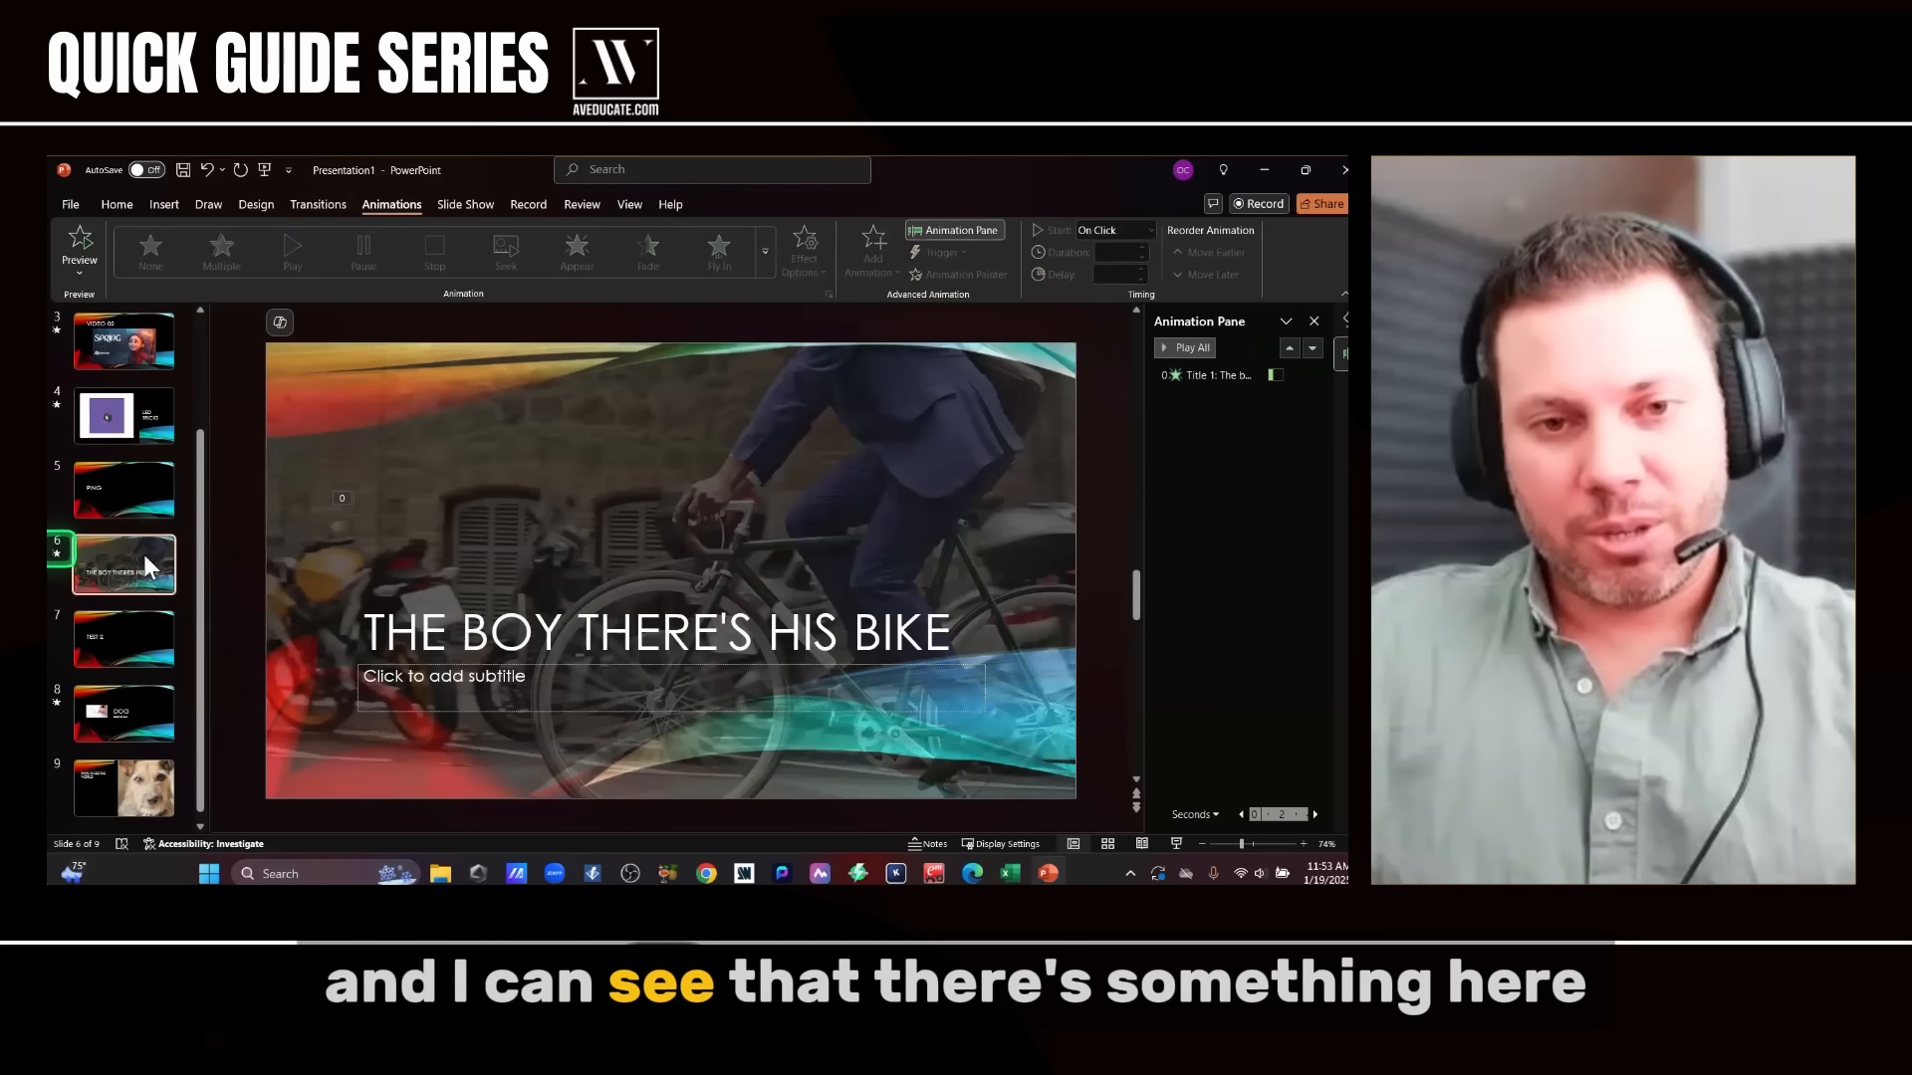
pyautogui.click(1205, 376)
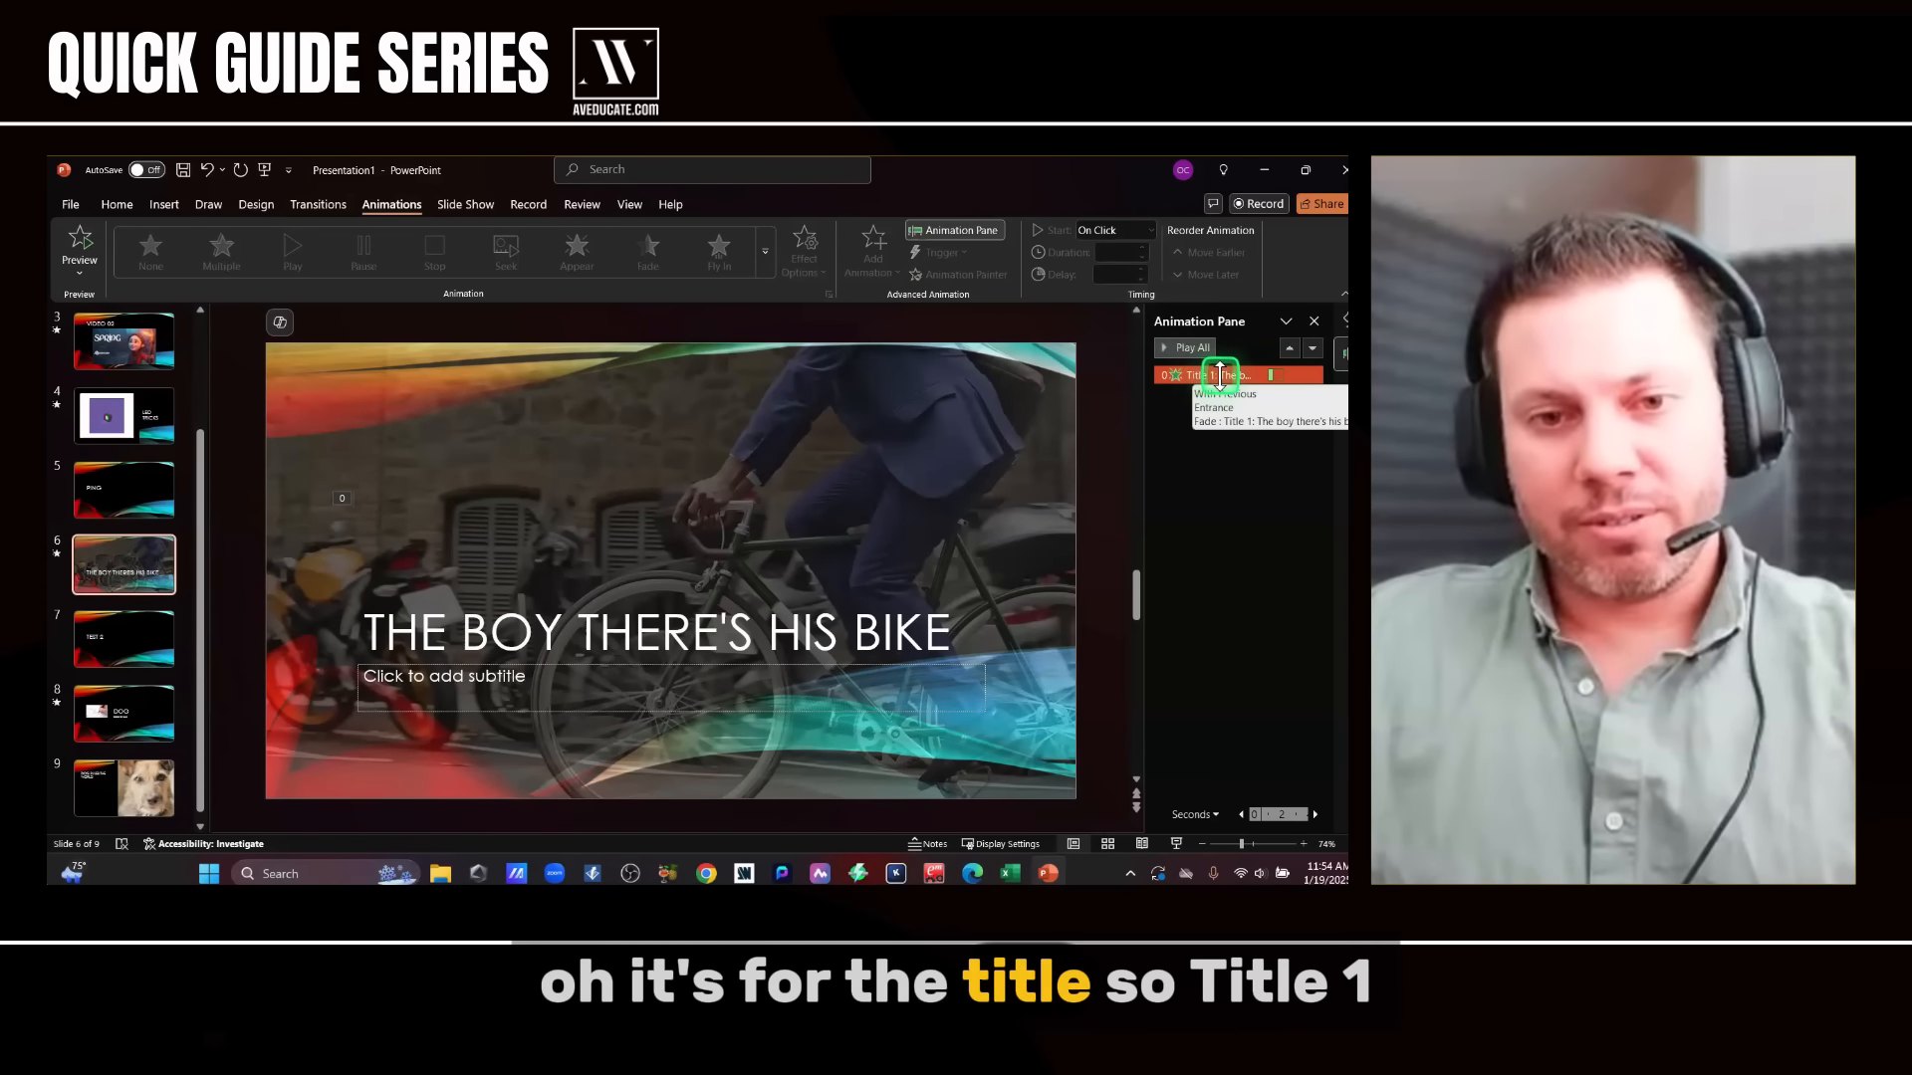
pyautogui.click(1228, 376)
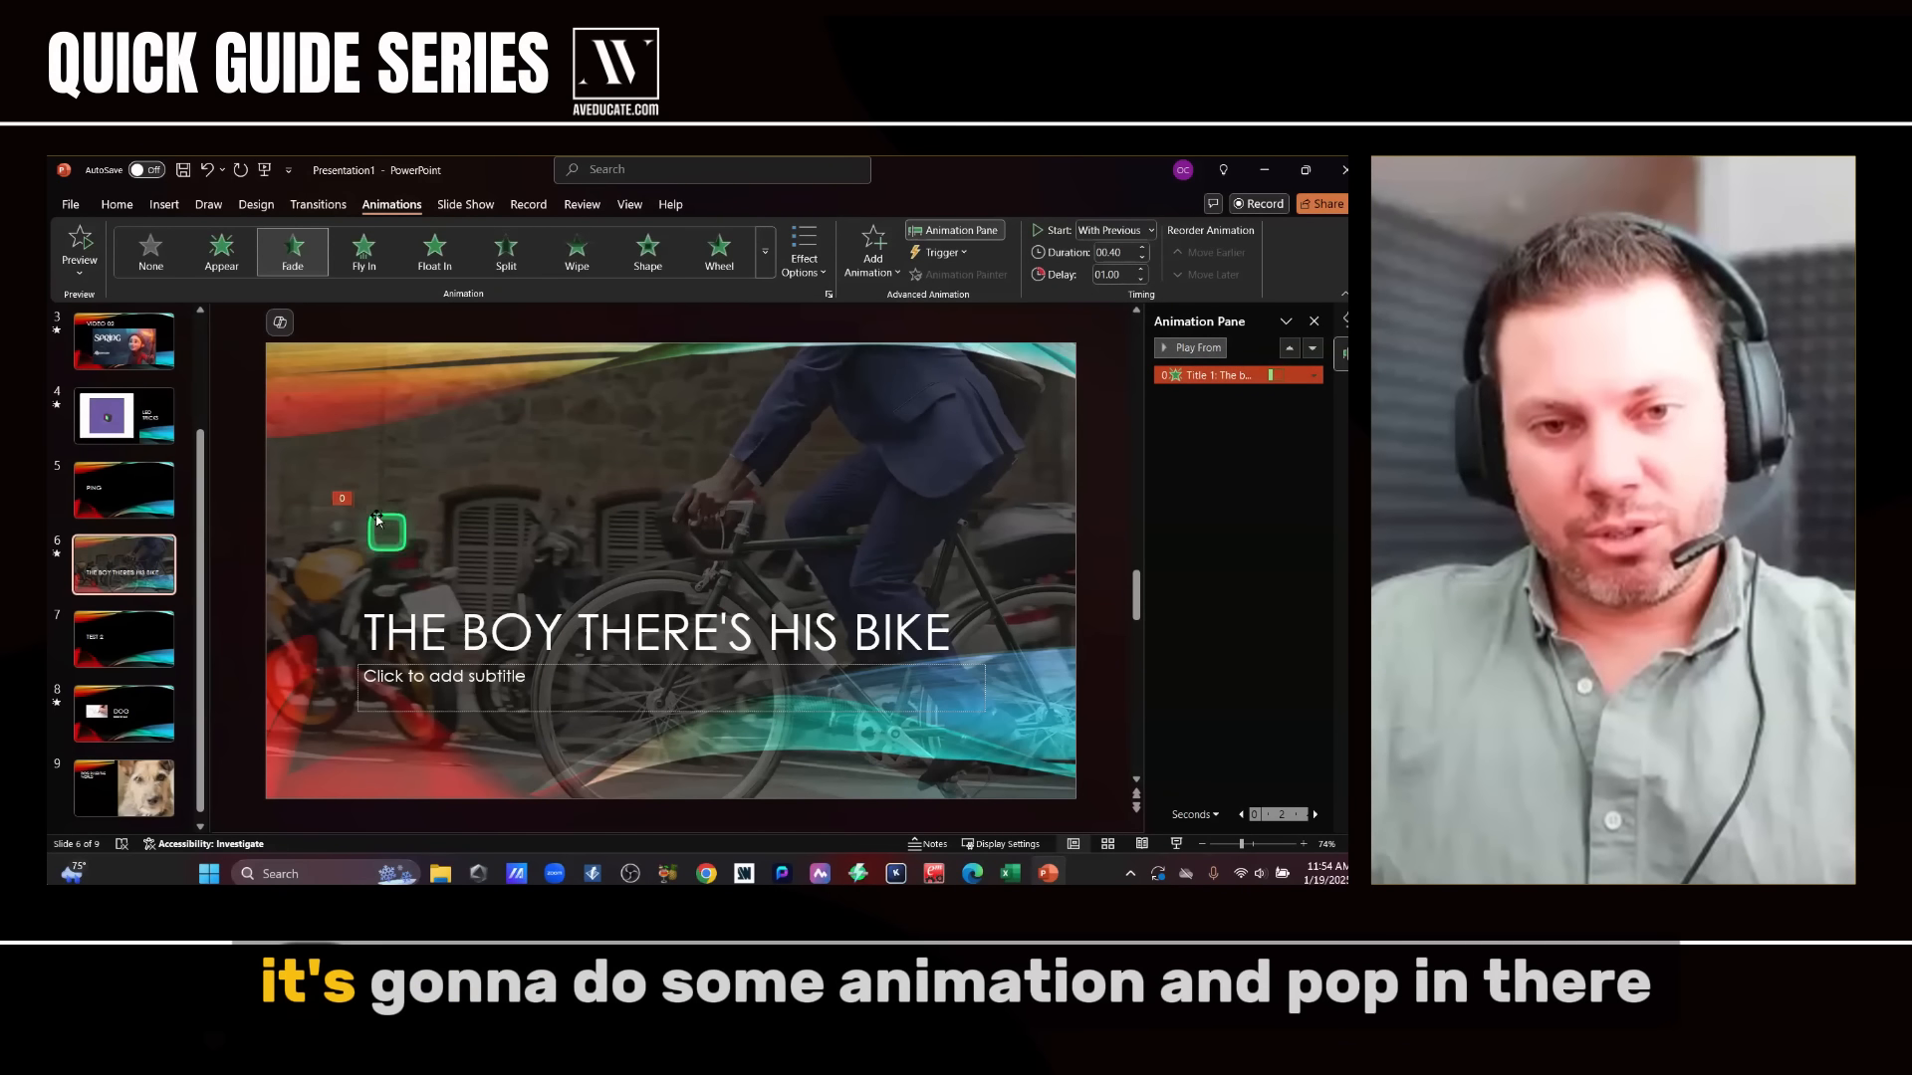
pyautogui.click(124, 709)
pyautogui.click(563, 474)
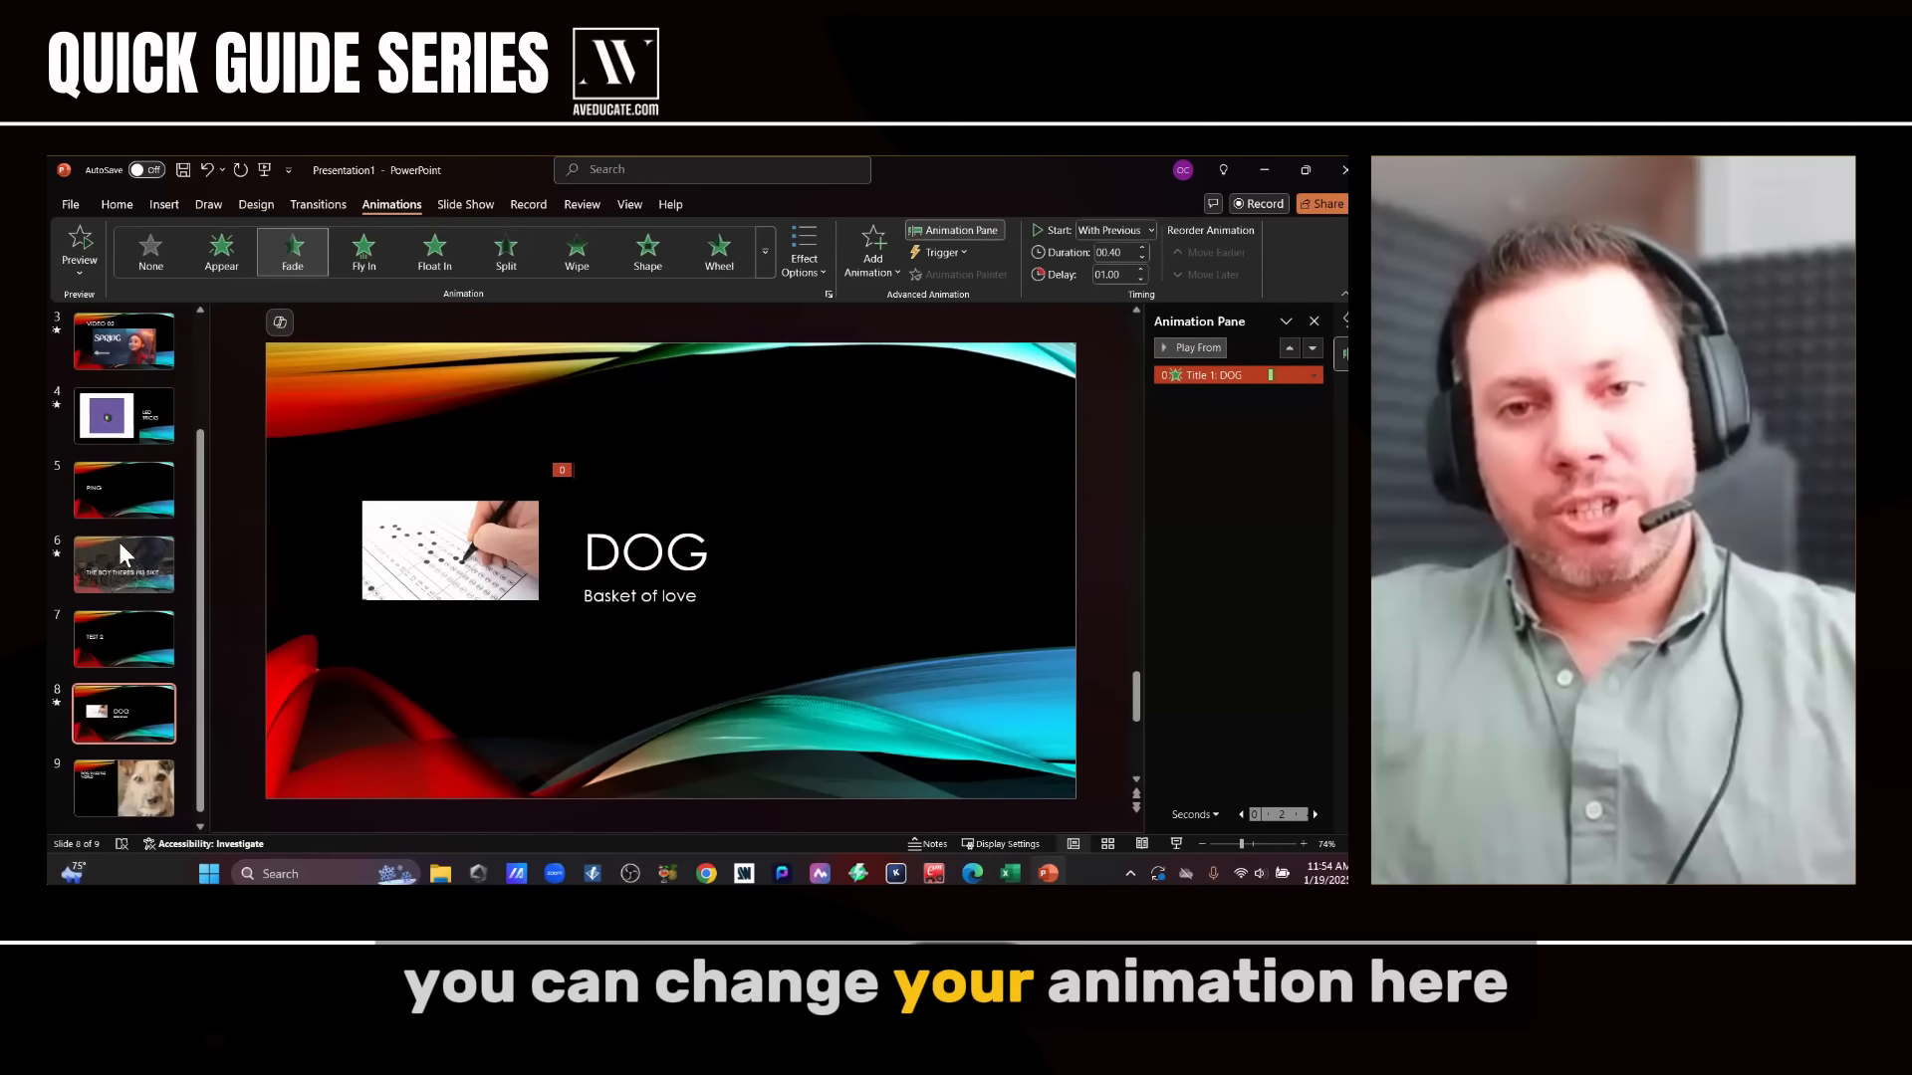
# - Browse the animation effects and the additional motion paths available for the DOG title on slide 8 without applying any
pyautogui.click(763, 269)
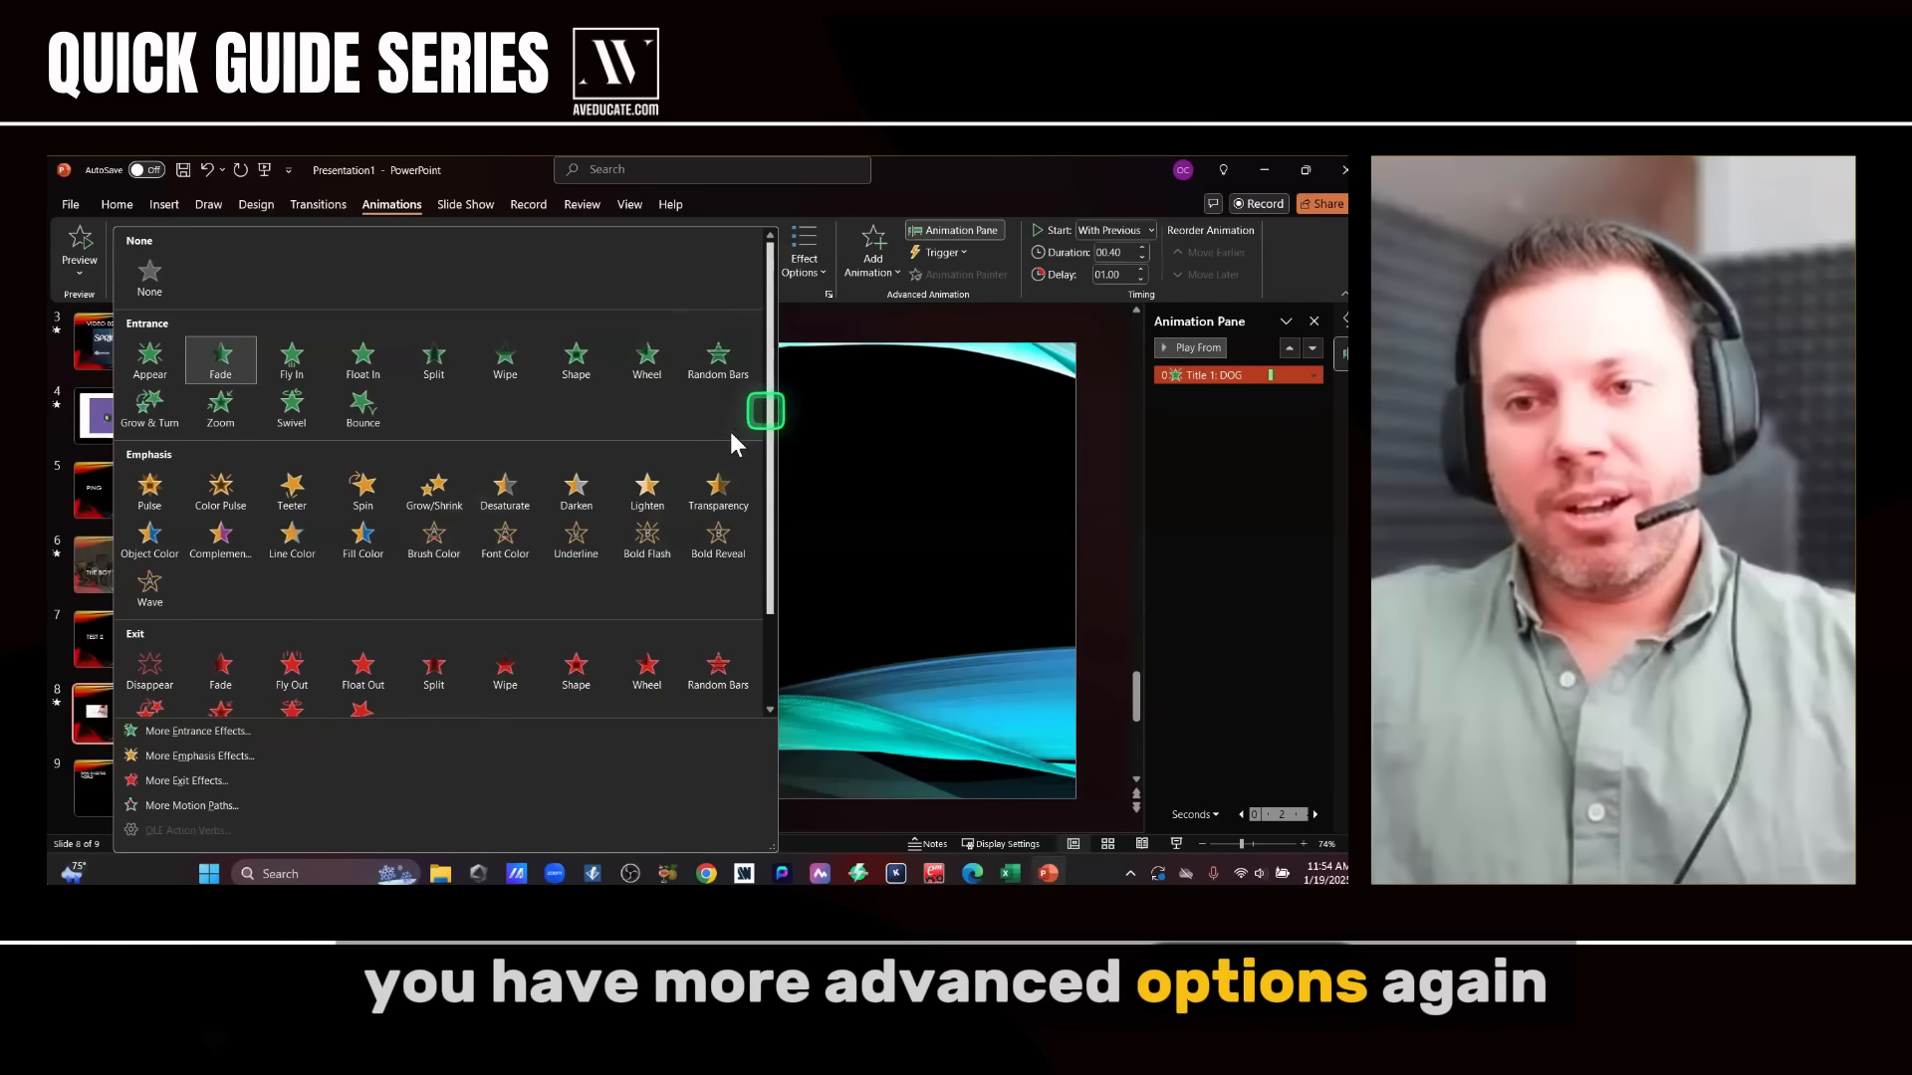
pyautogui.click(868, 282)
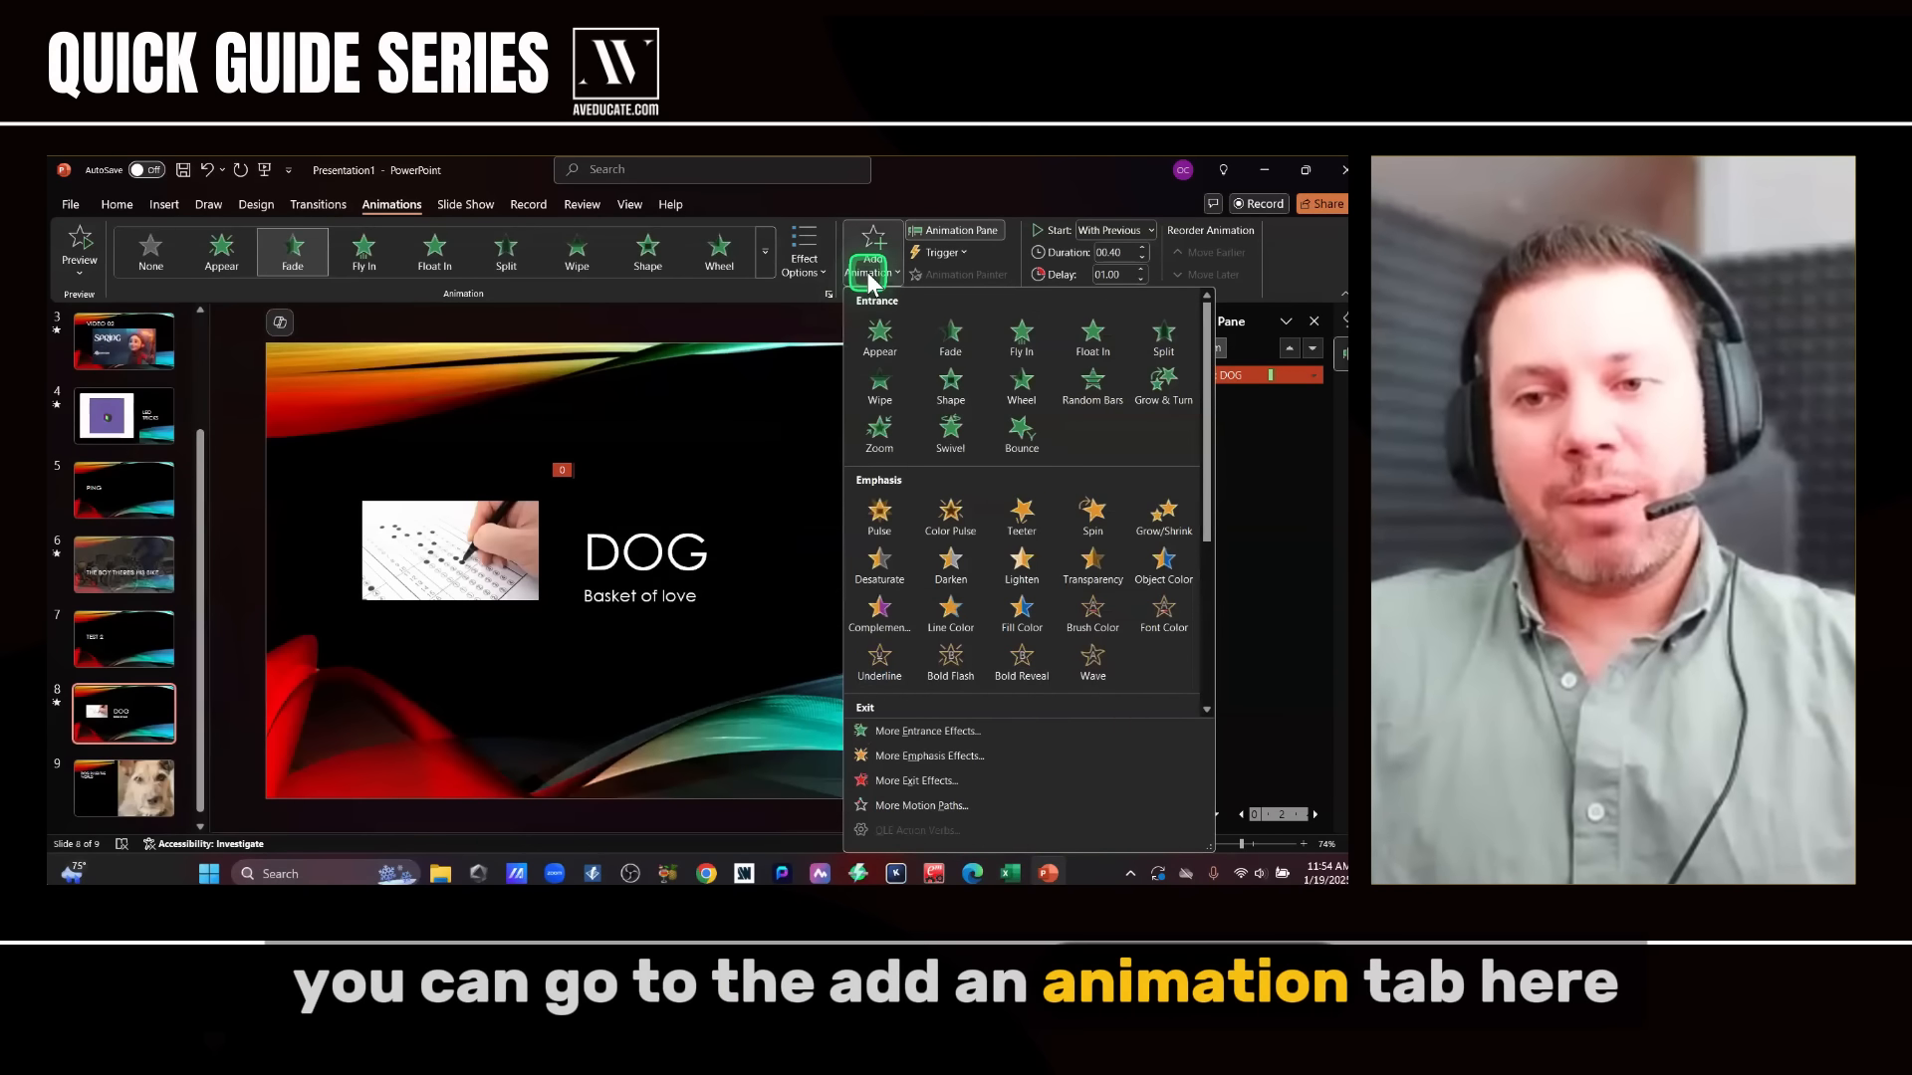
pyautogui.click(944, 806)
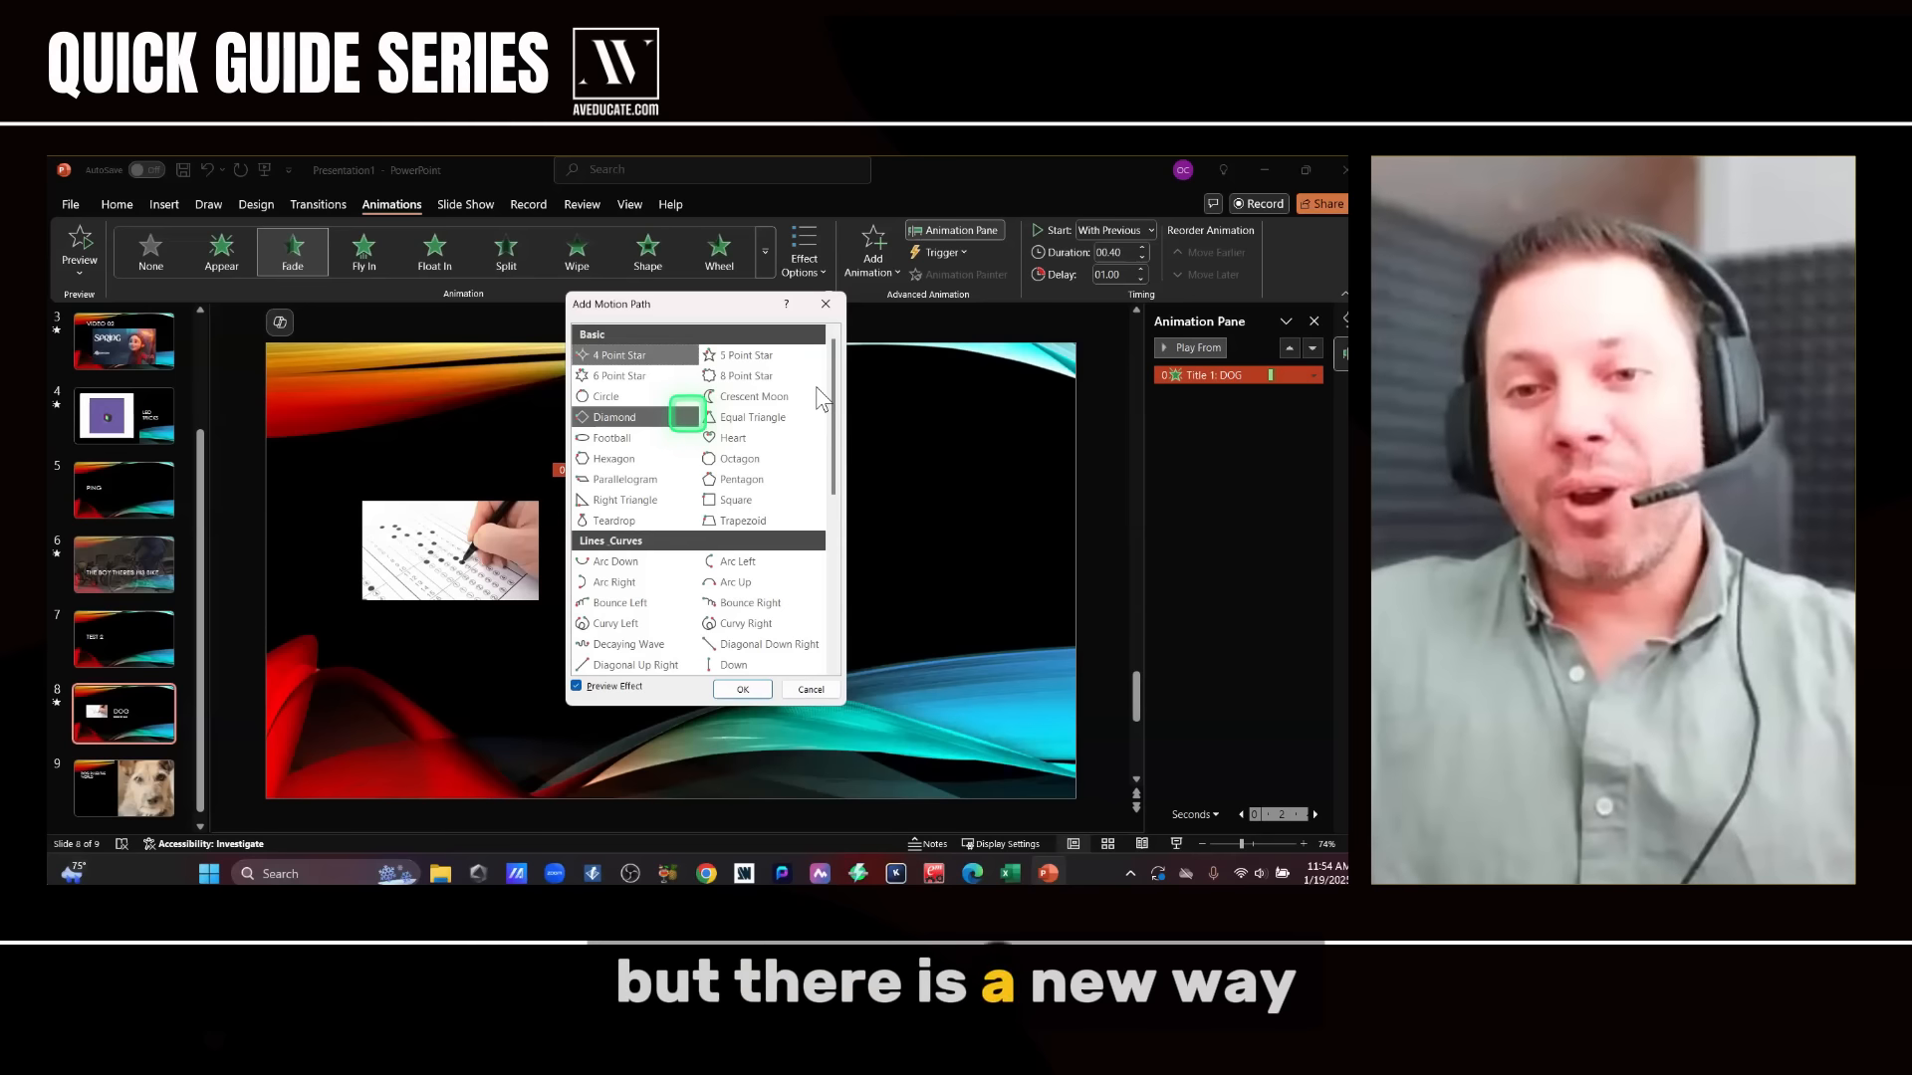
pyautogui.click(826, 305)
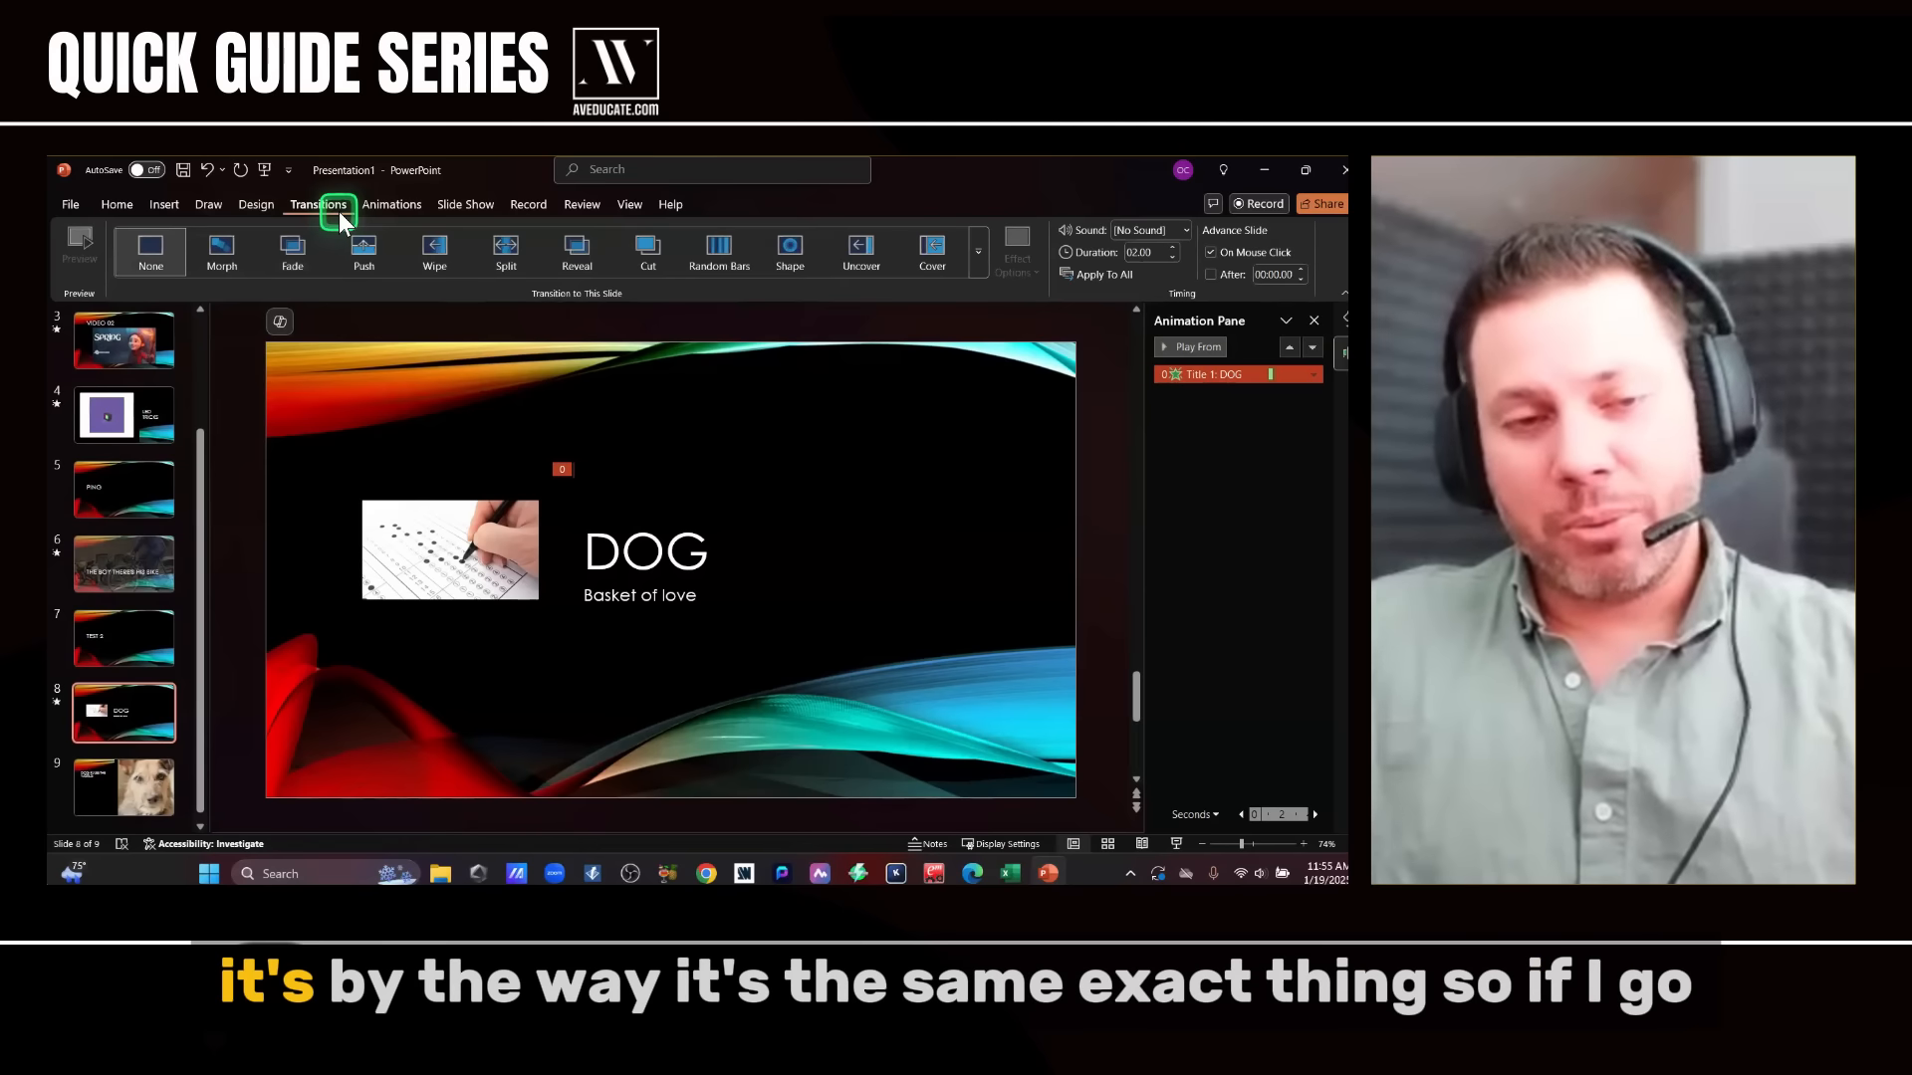
# - Apply the Morph transition to slide 5, titled PING
pyautogui.scroll(2, 175, 386)
pyautogui.scroll(-2, 175, 387)
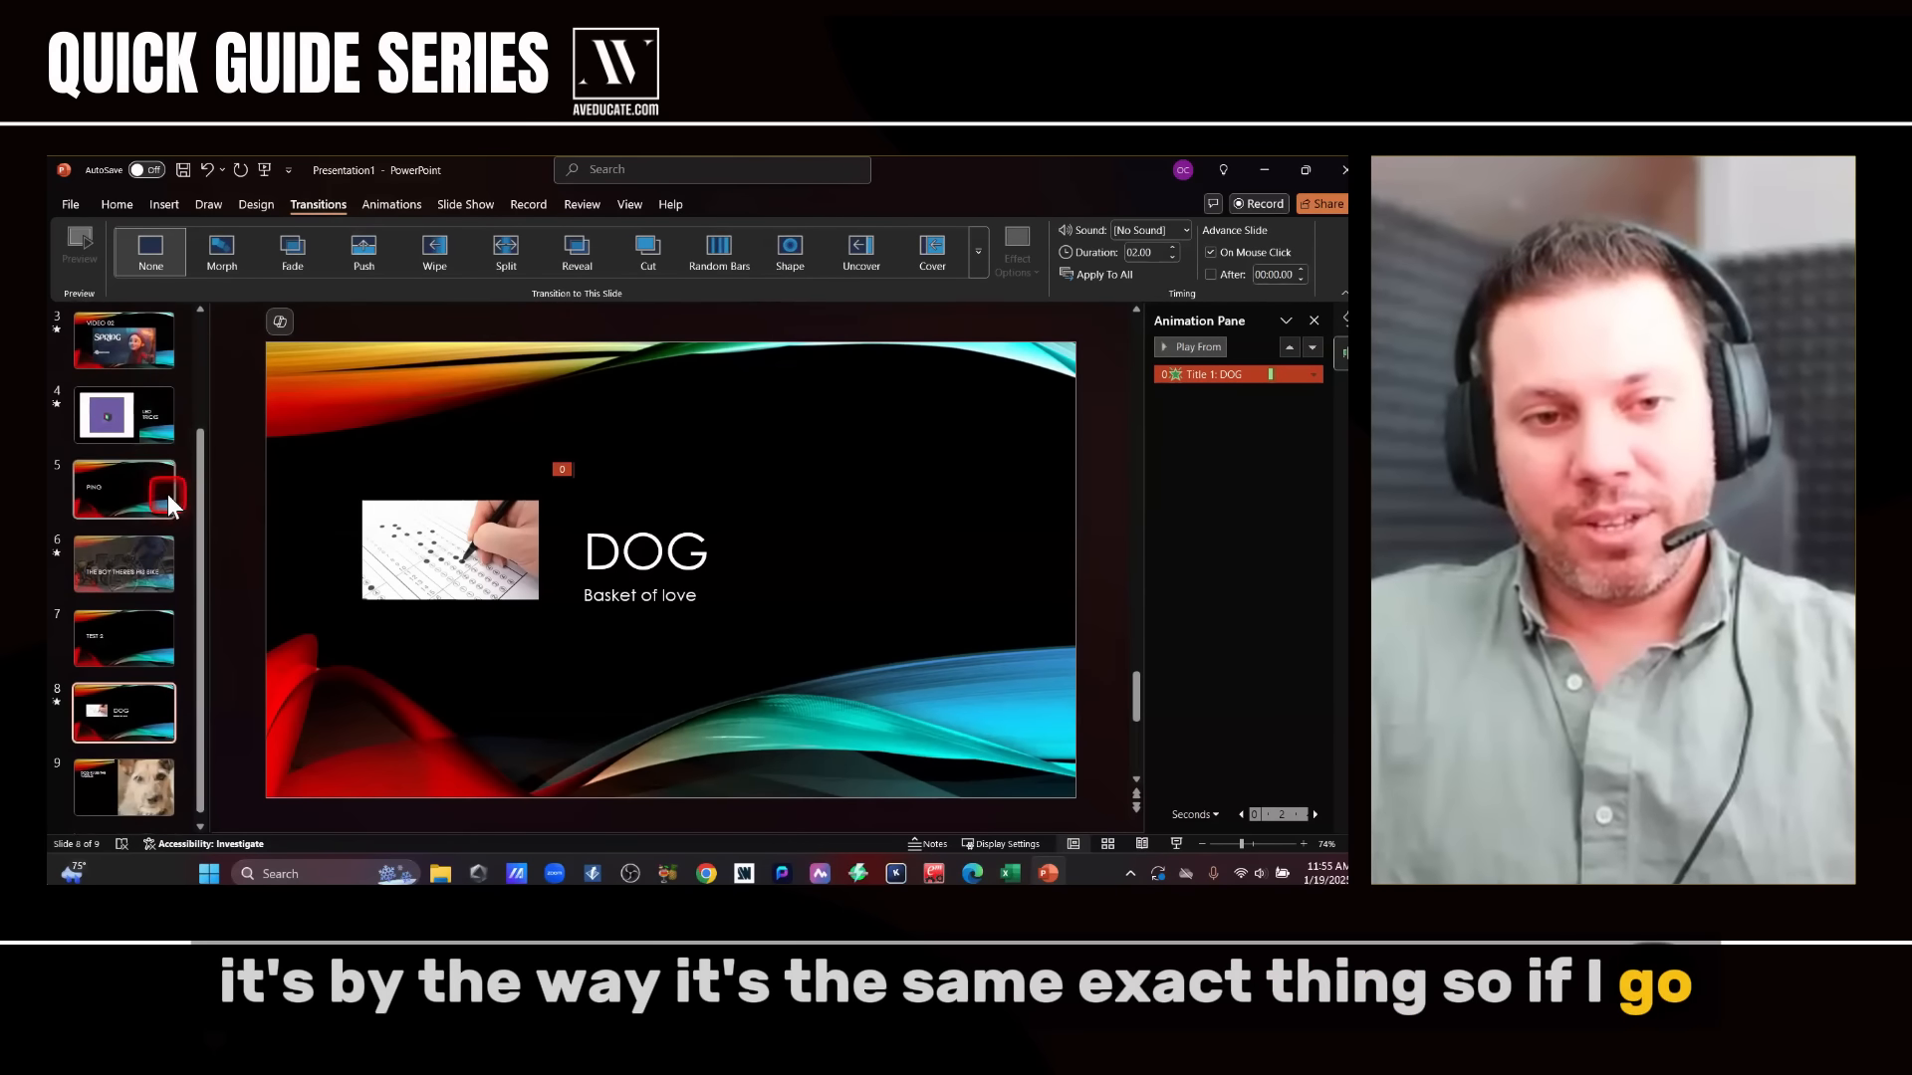
pyautogui.click(169, 497)
pyautogui.click(134, 492)
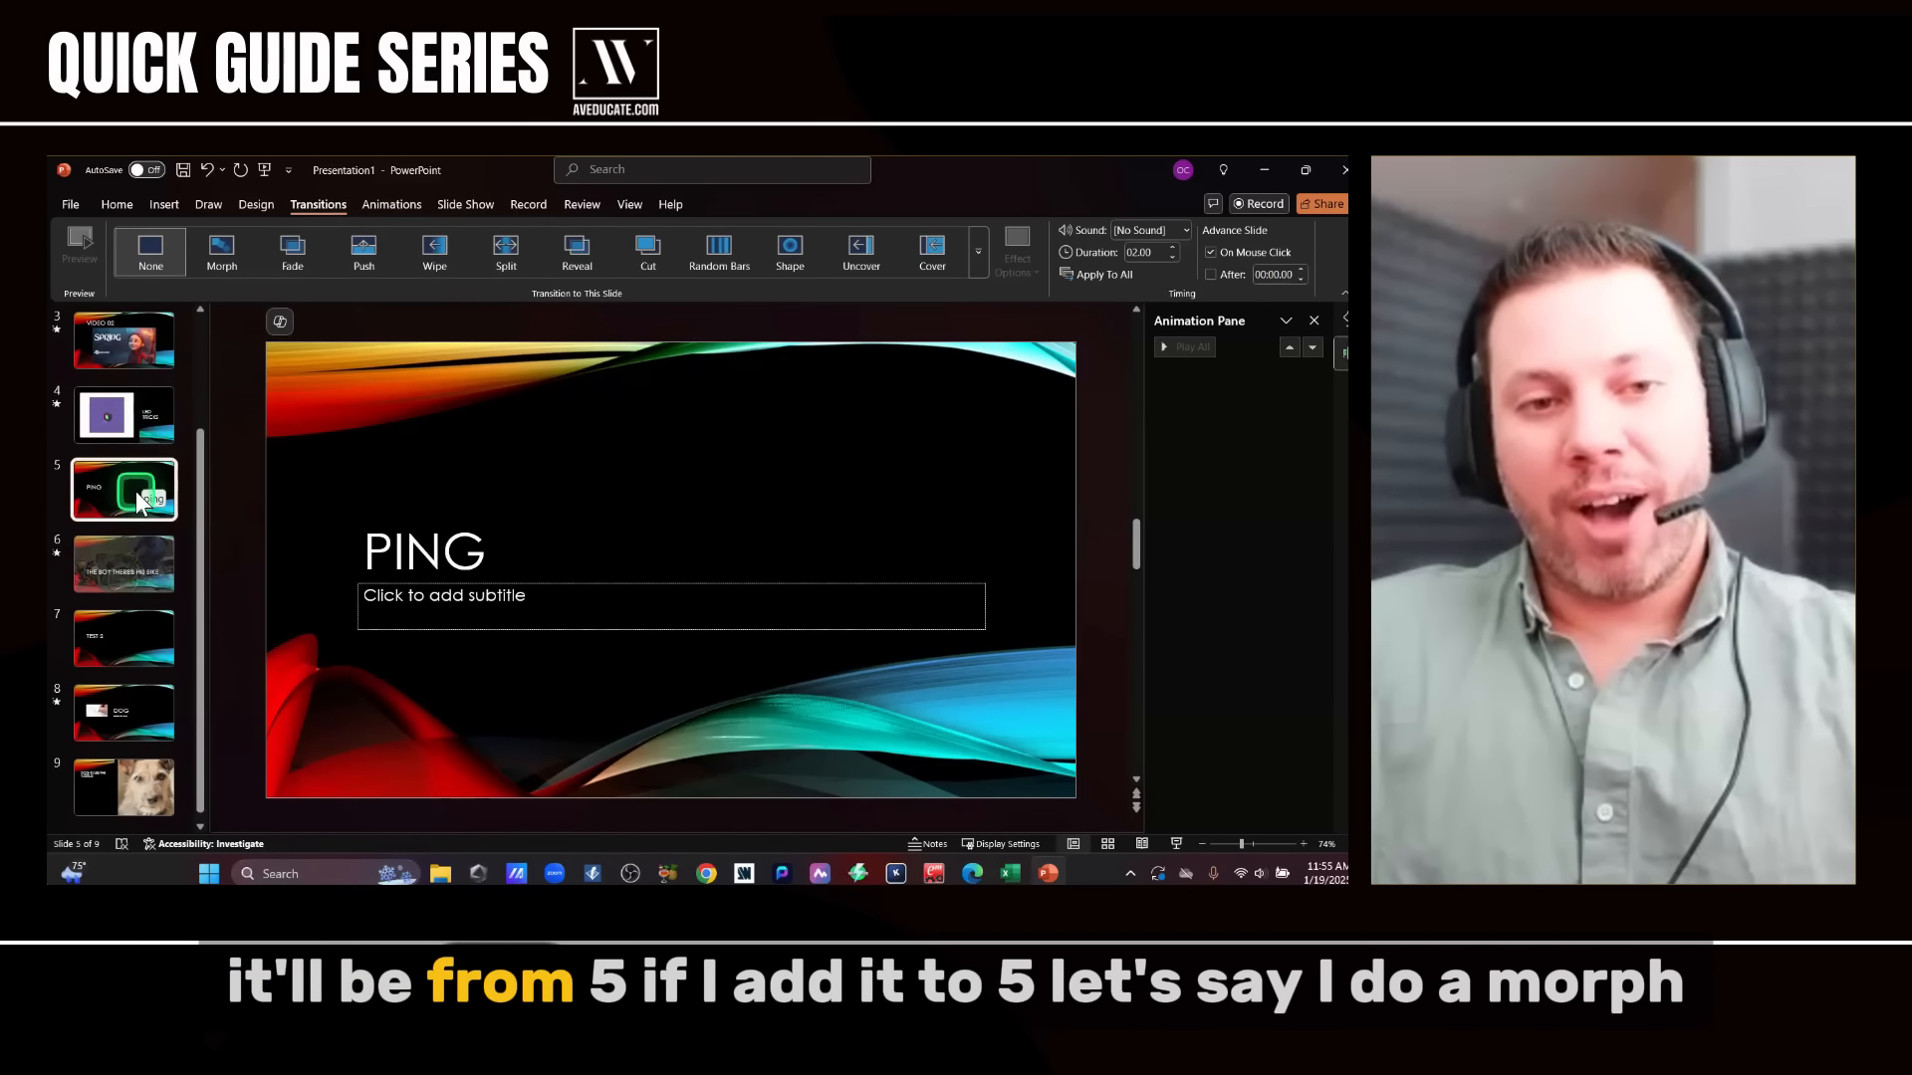
pyautogui.click(225, 267)
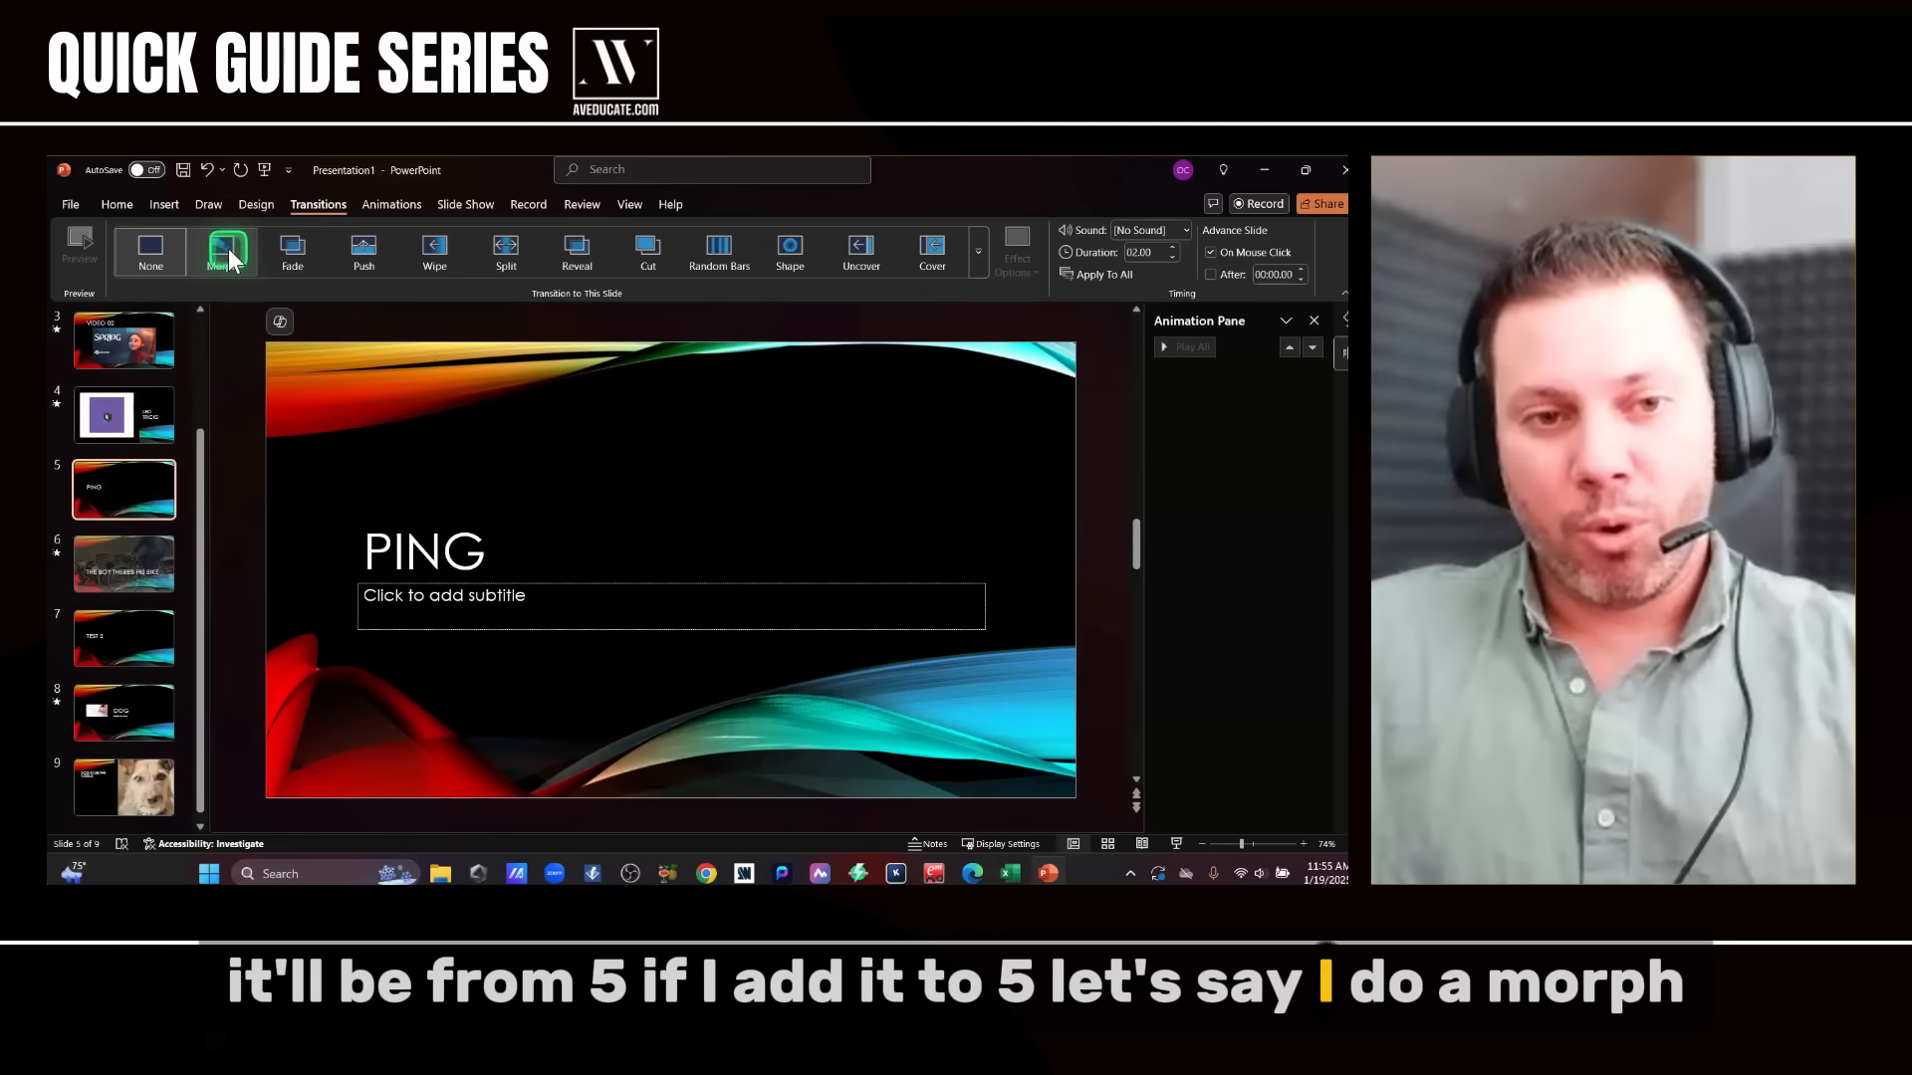
pyautogui.click(229, 251)
pyautogui.click(303, 549)
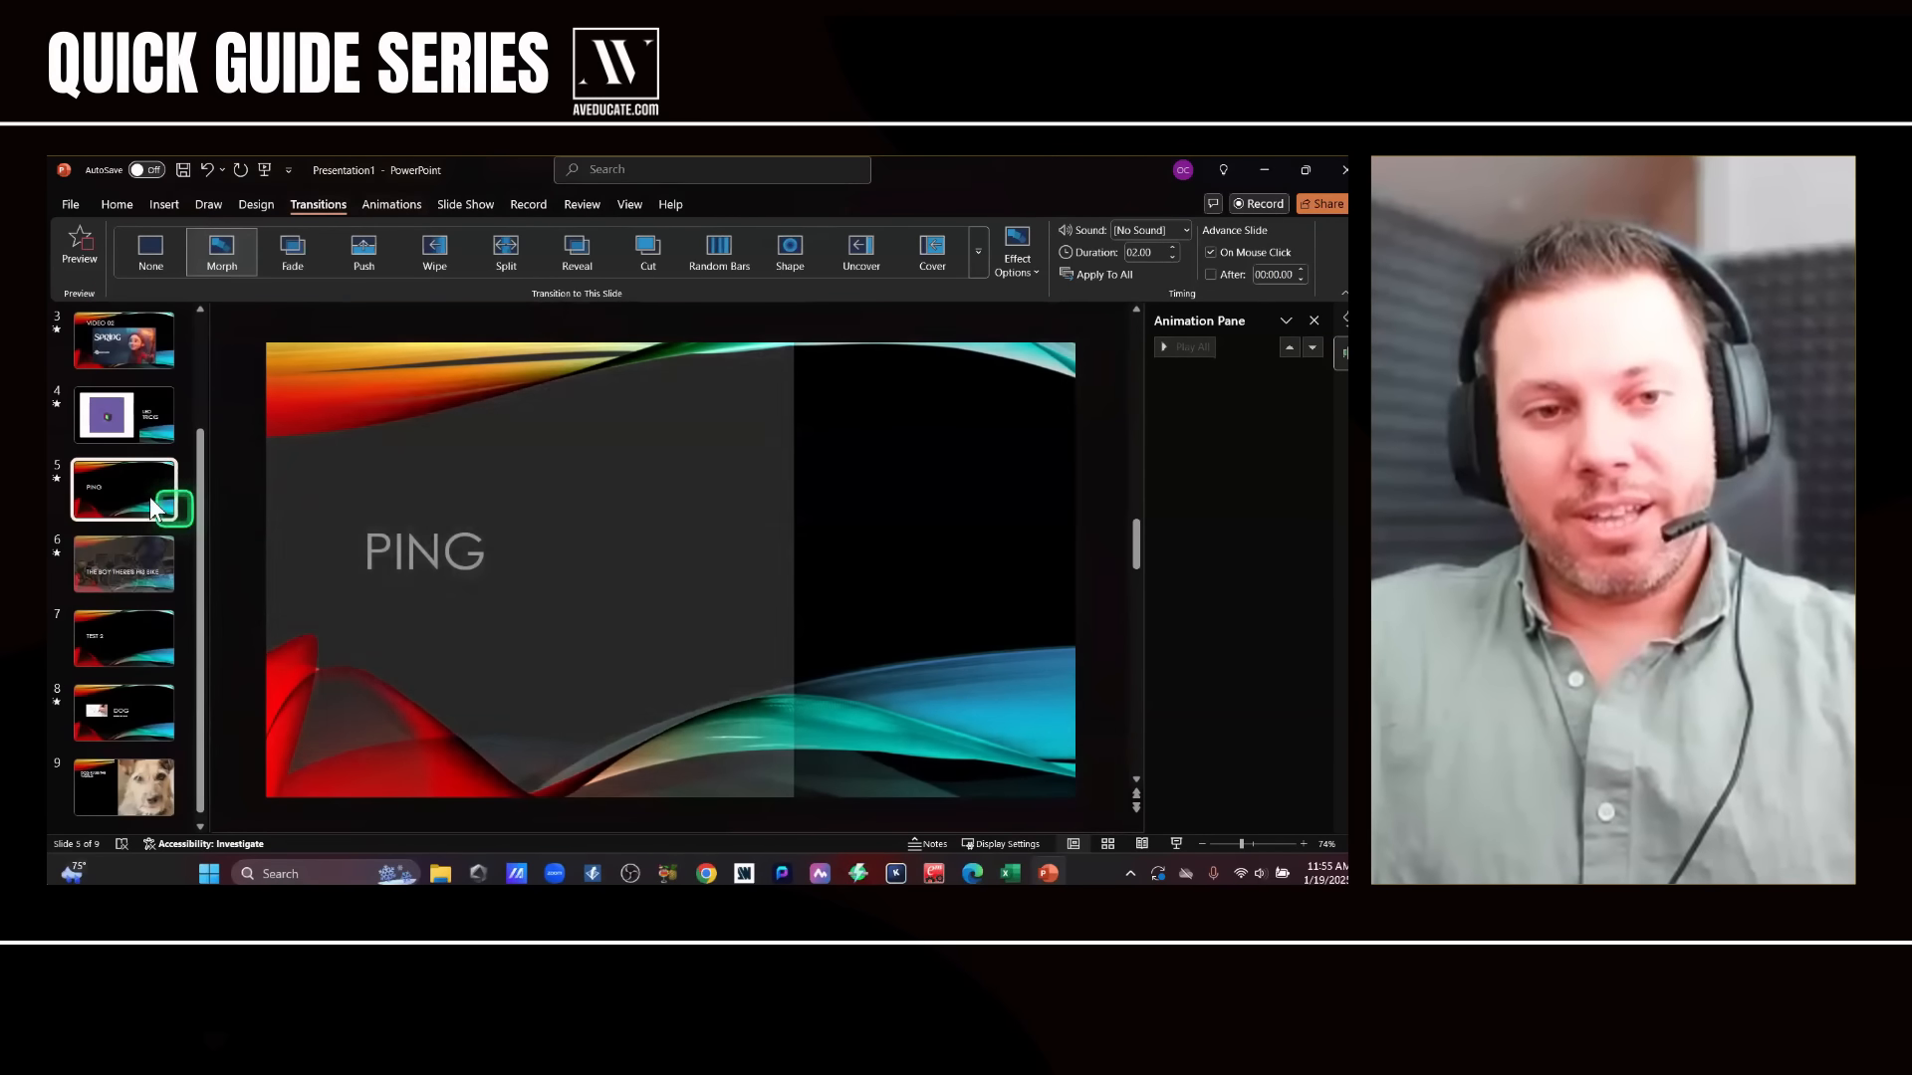
# - Preview the Morph transition on slide 5
pyautogui.click(79, 239)
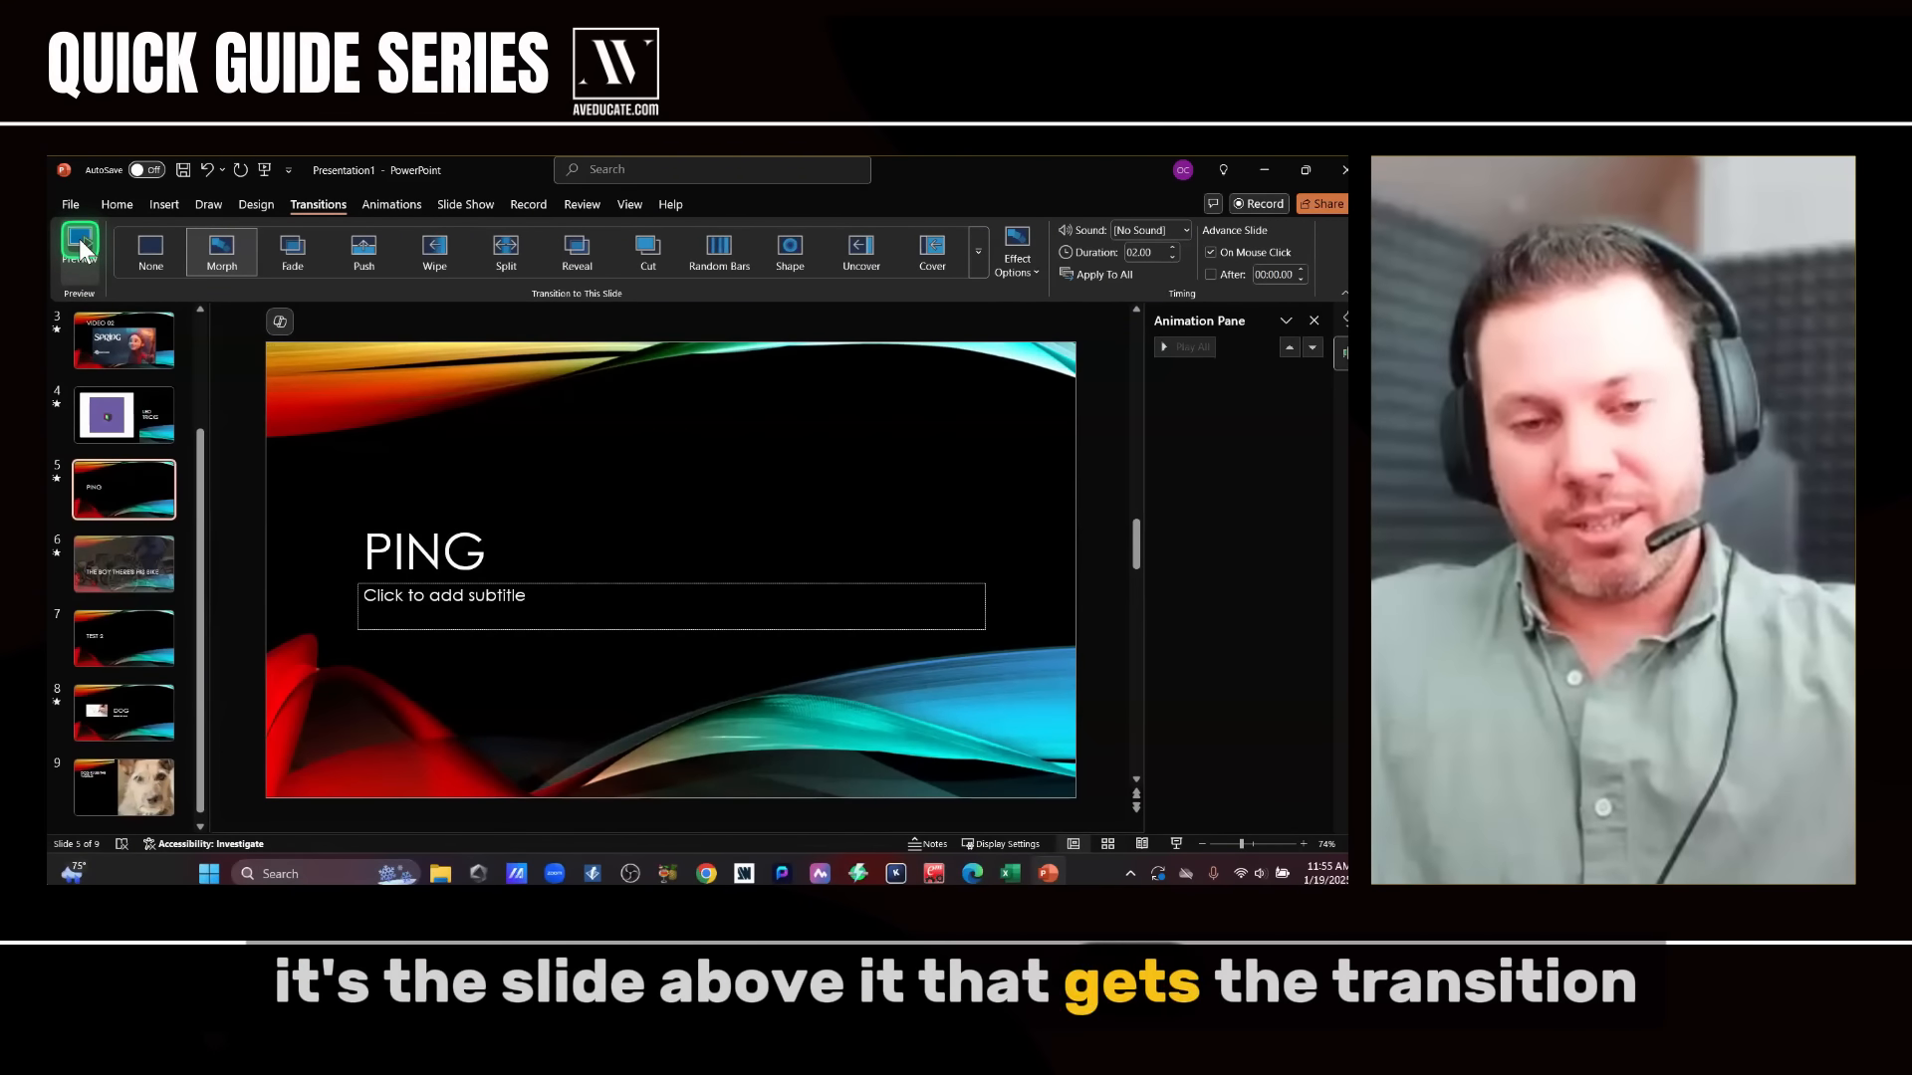
pyautogui.click(80, 239)
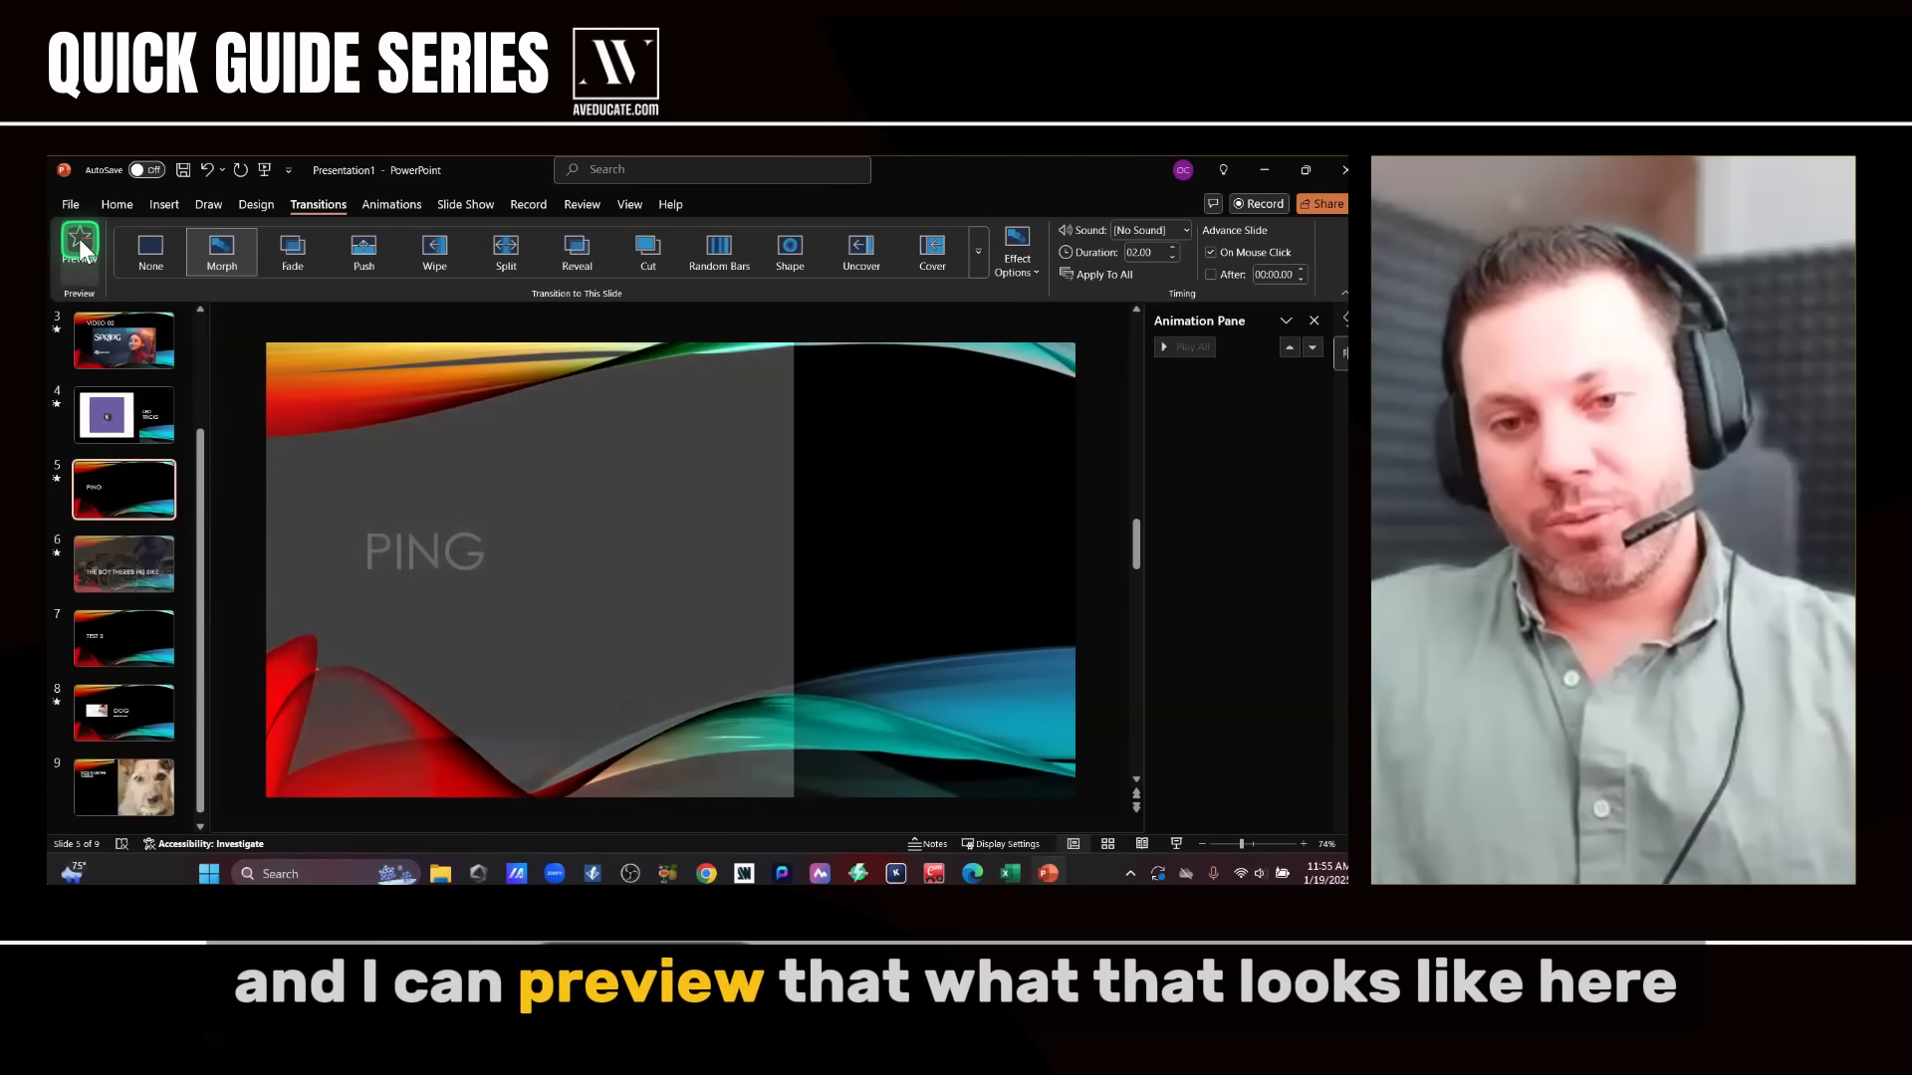
pyautogui.click(79, 239)
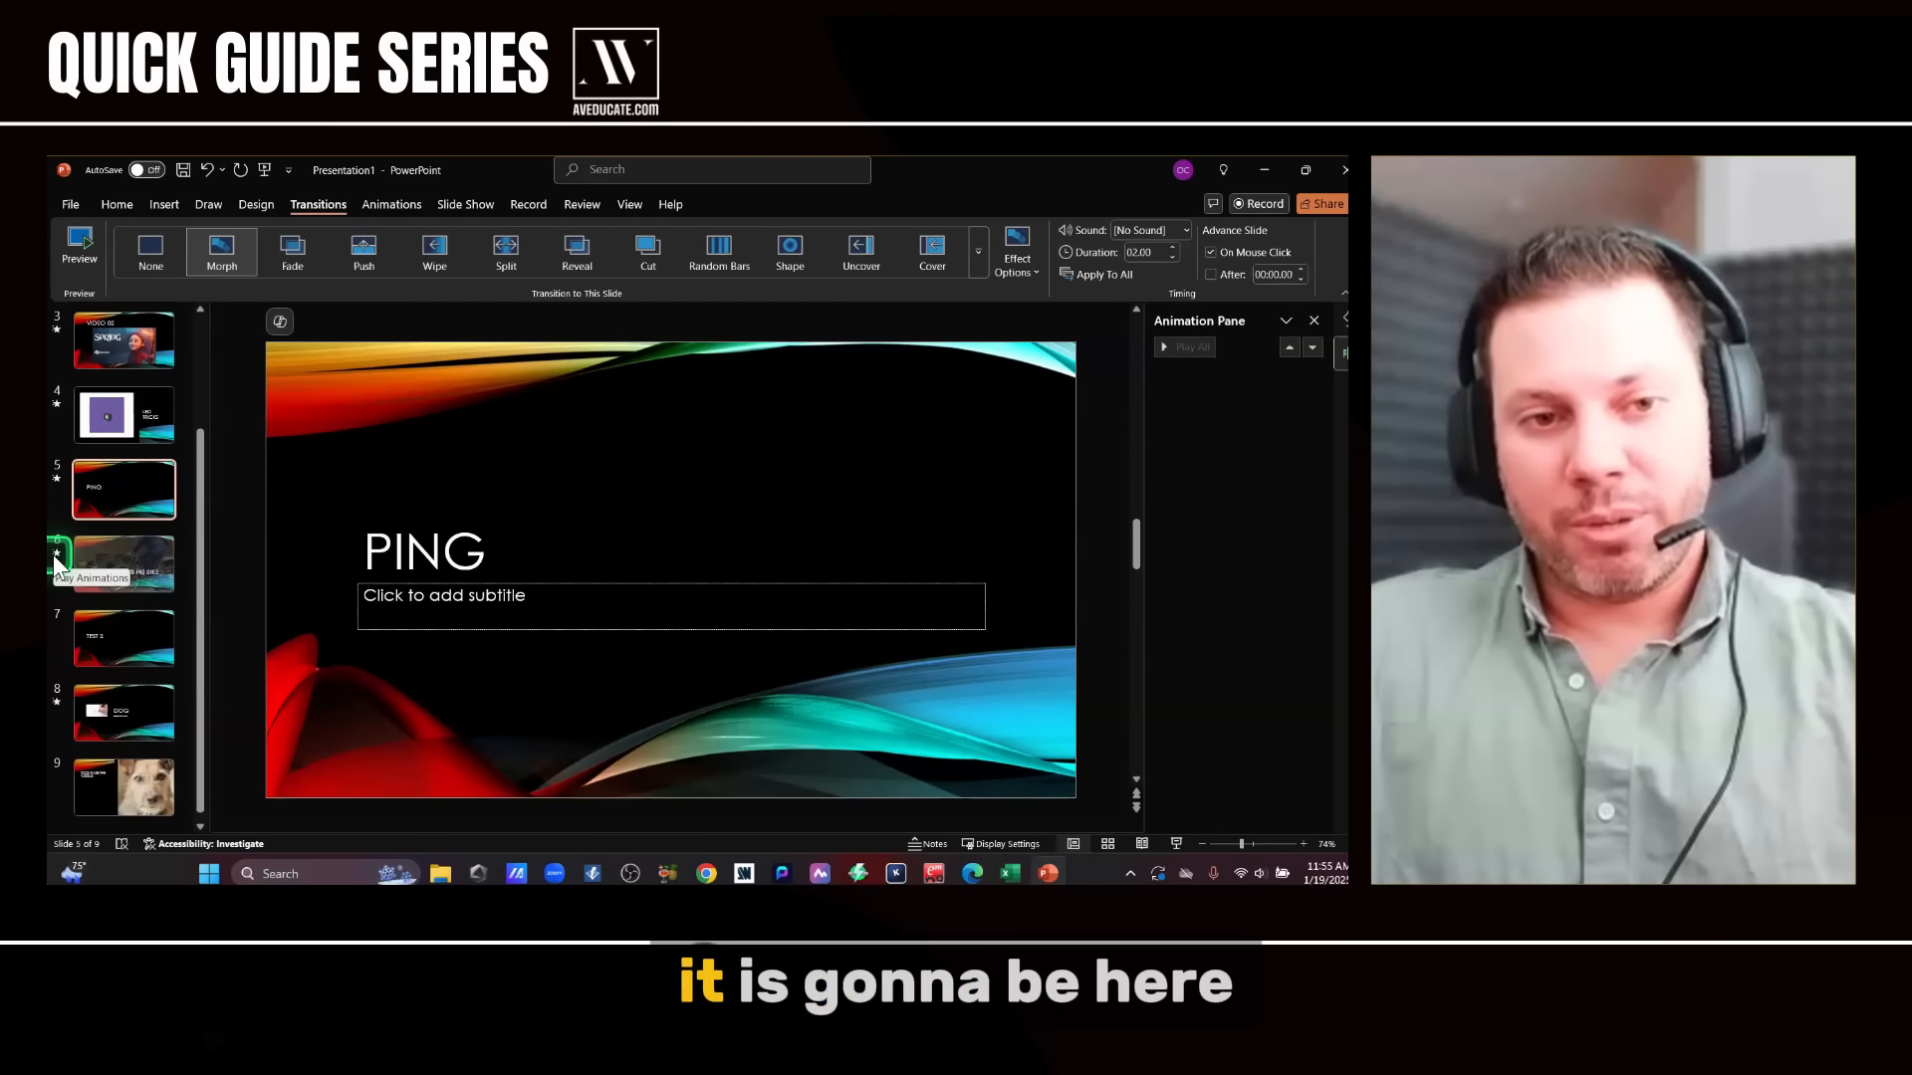
# - Compare slide 6's title animation with slide 5's transition settings and view the Morph effect options
pyautogui.click(55, 555)
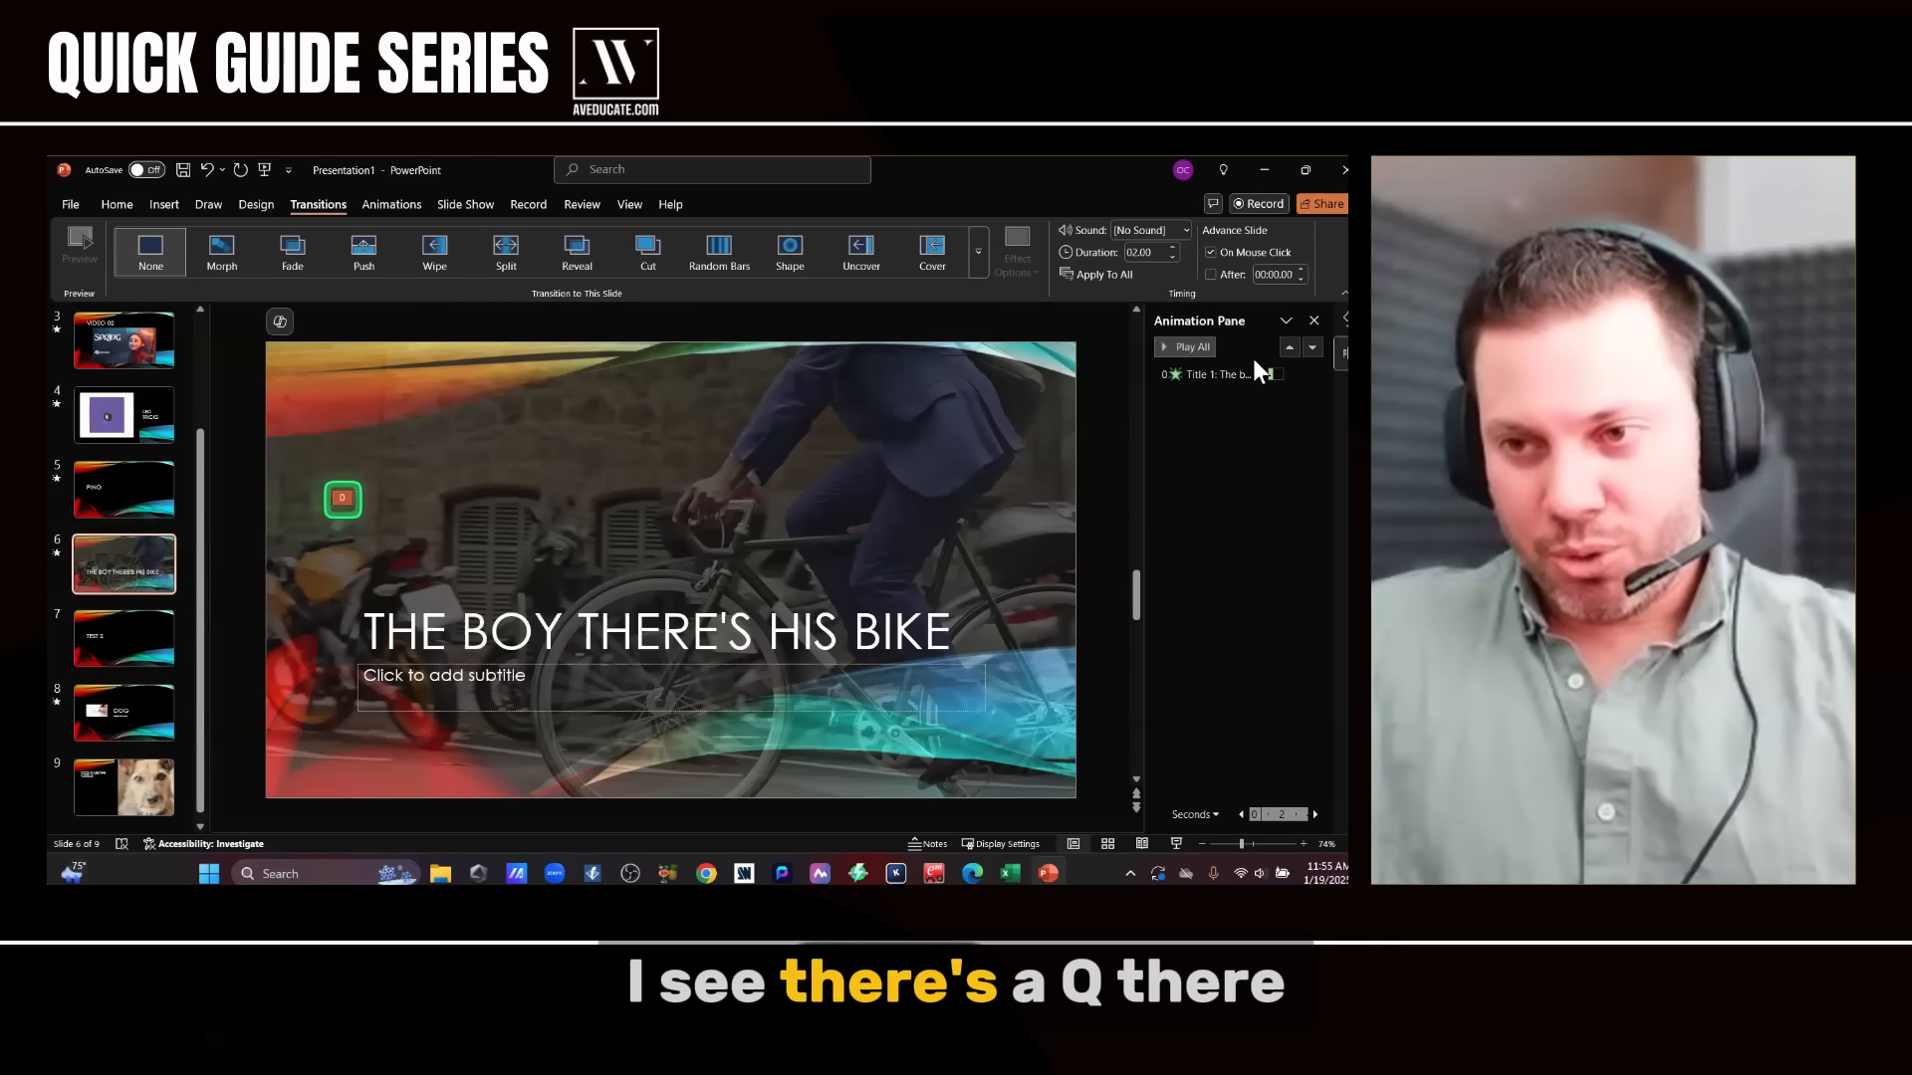
pyautogui.click(1235, 376)
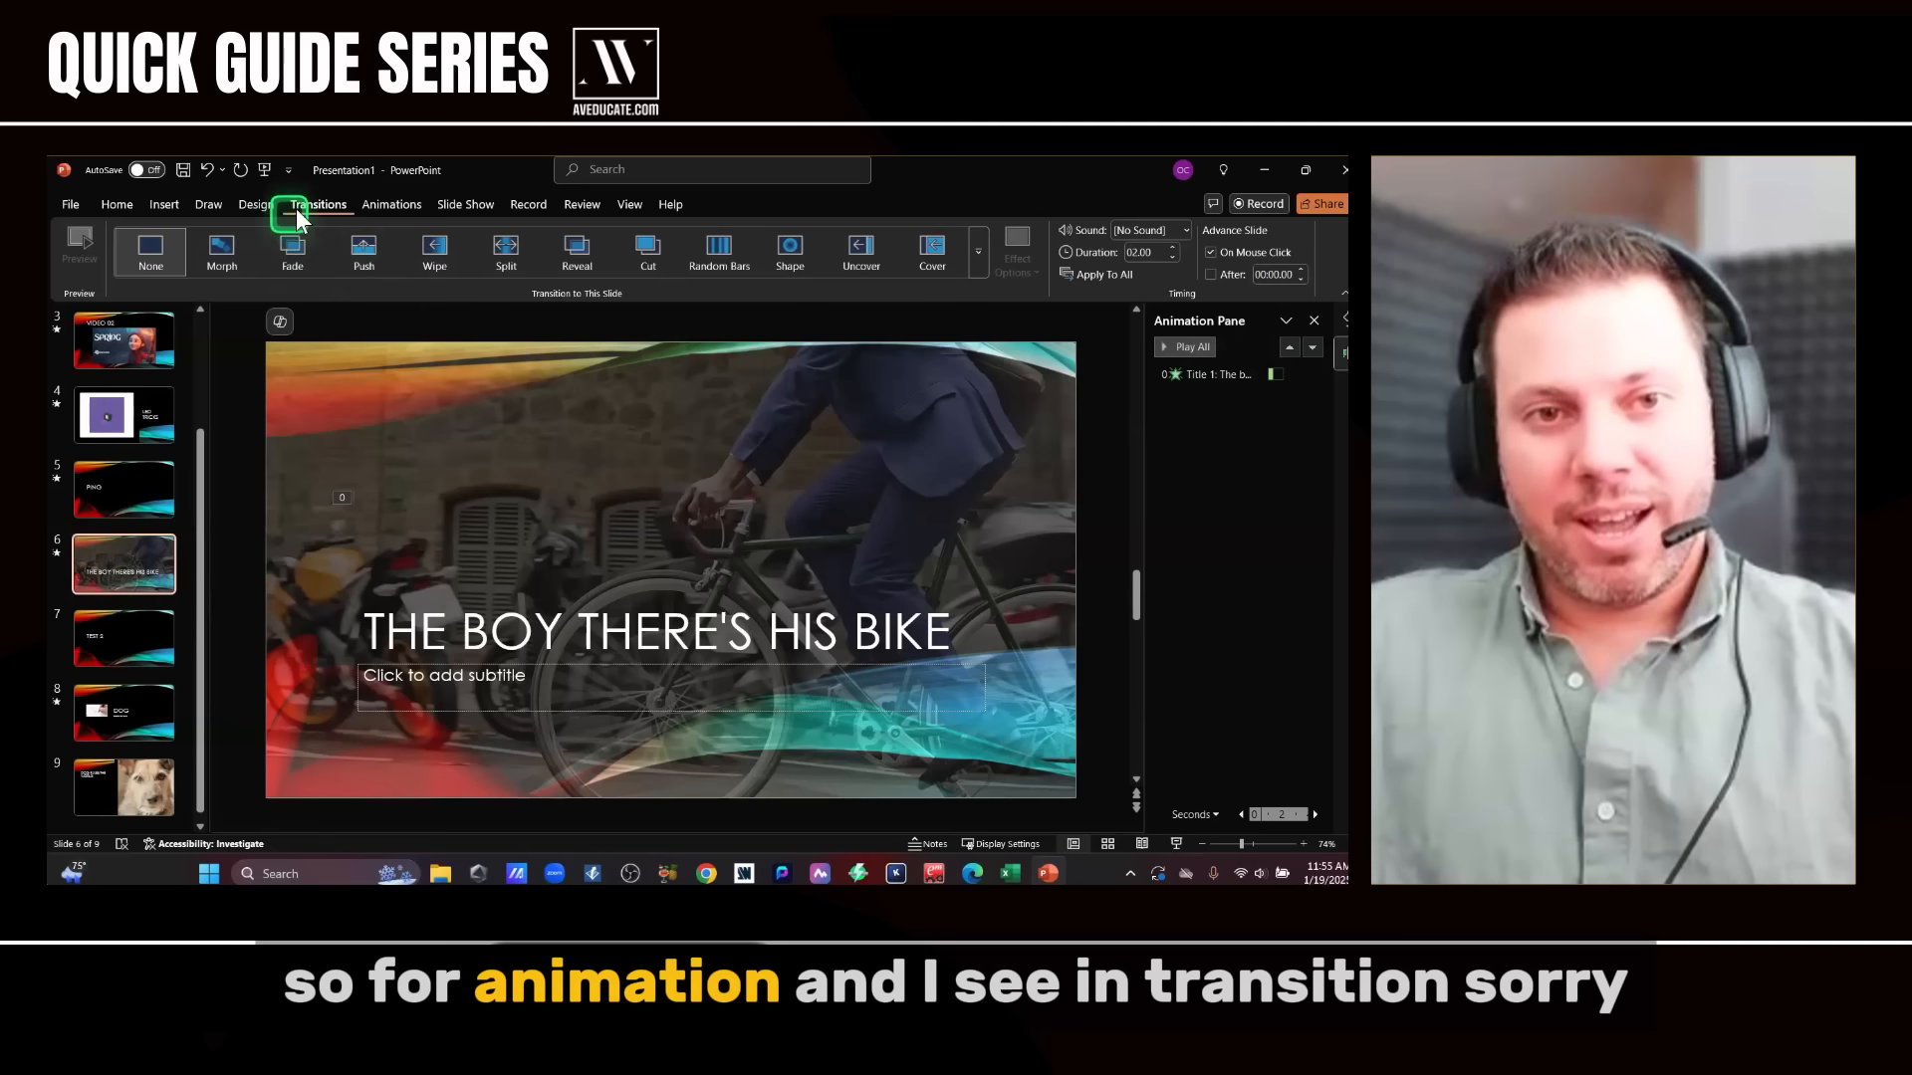
pyautogui.click(141, 474)
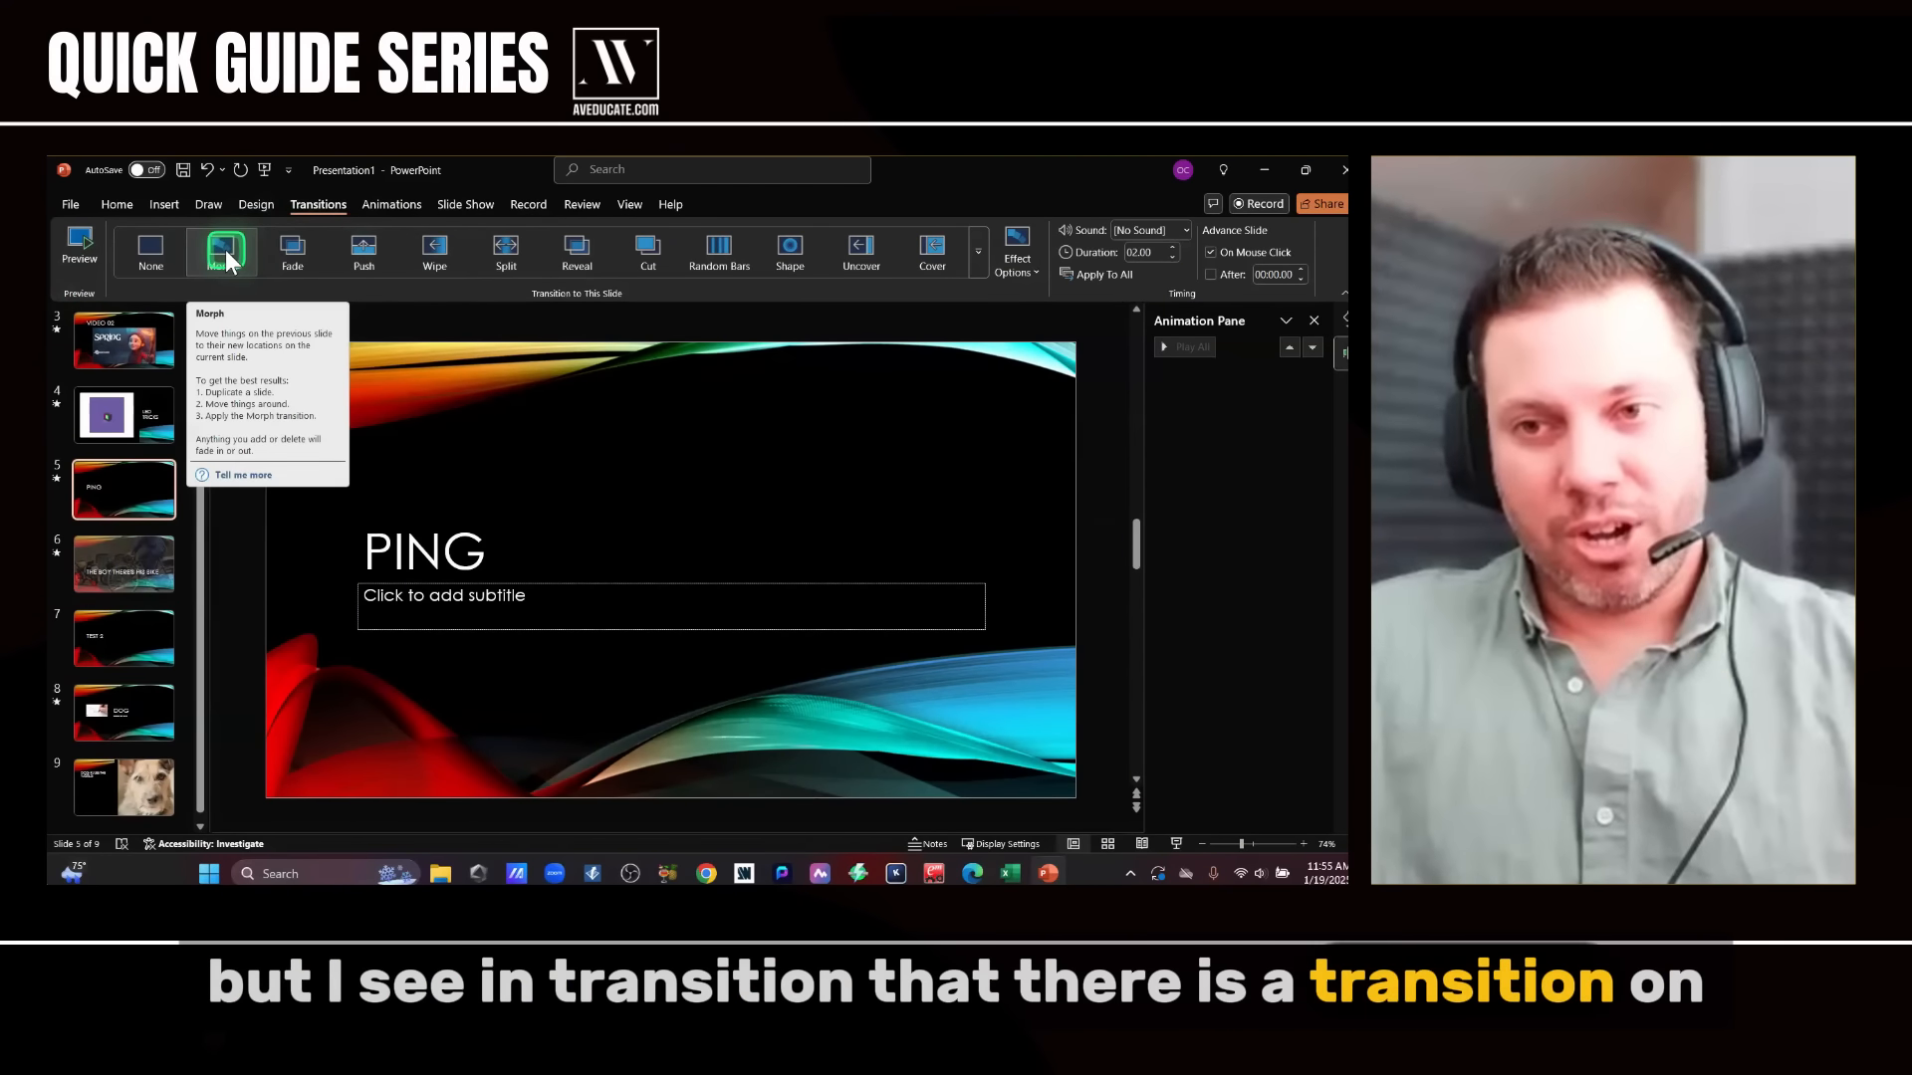
pyautogui.click(1035, 272)
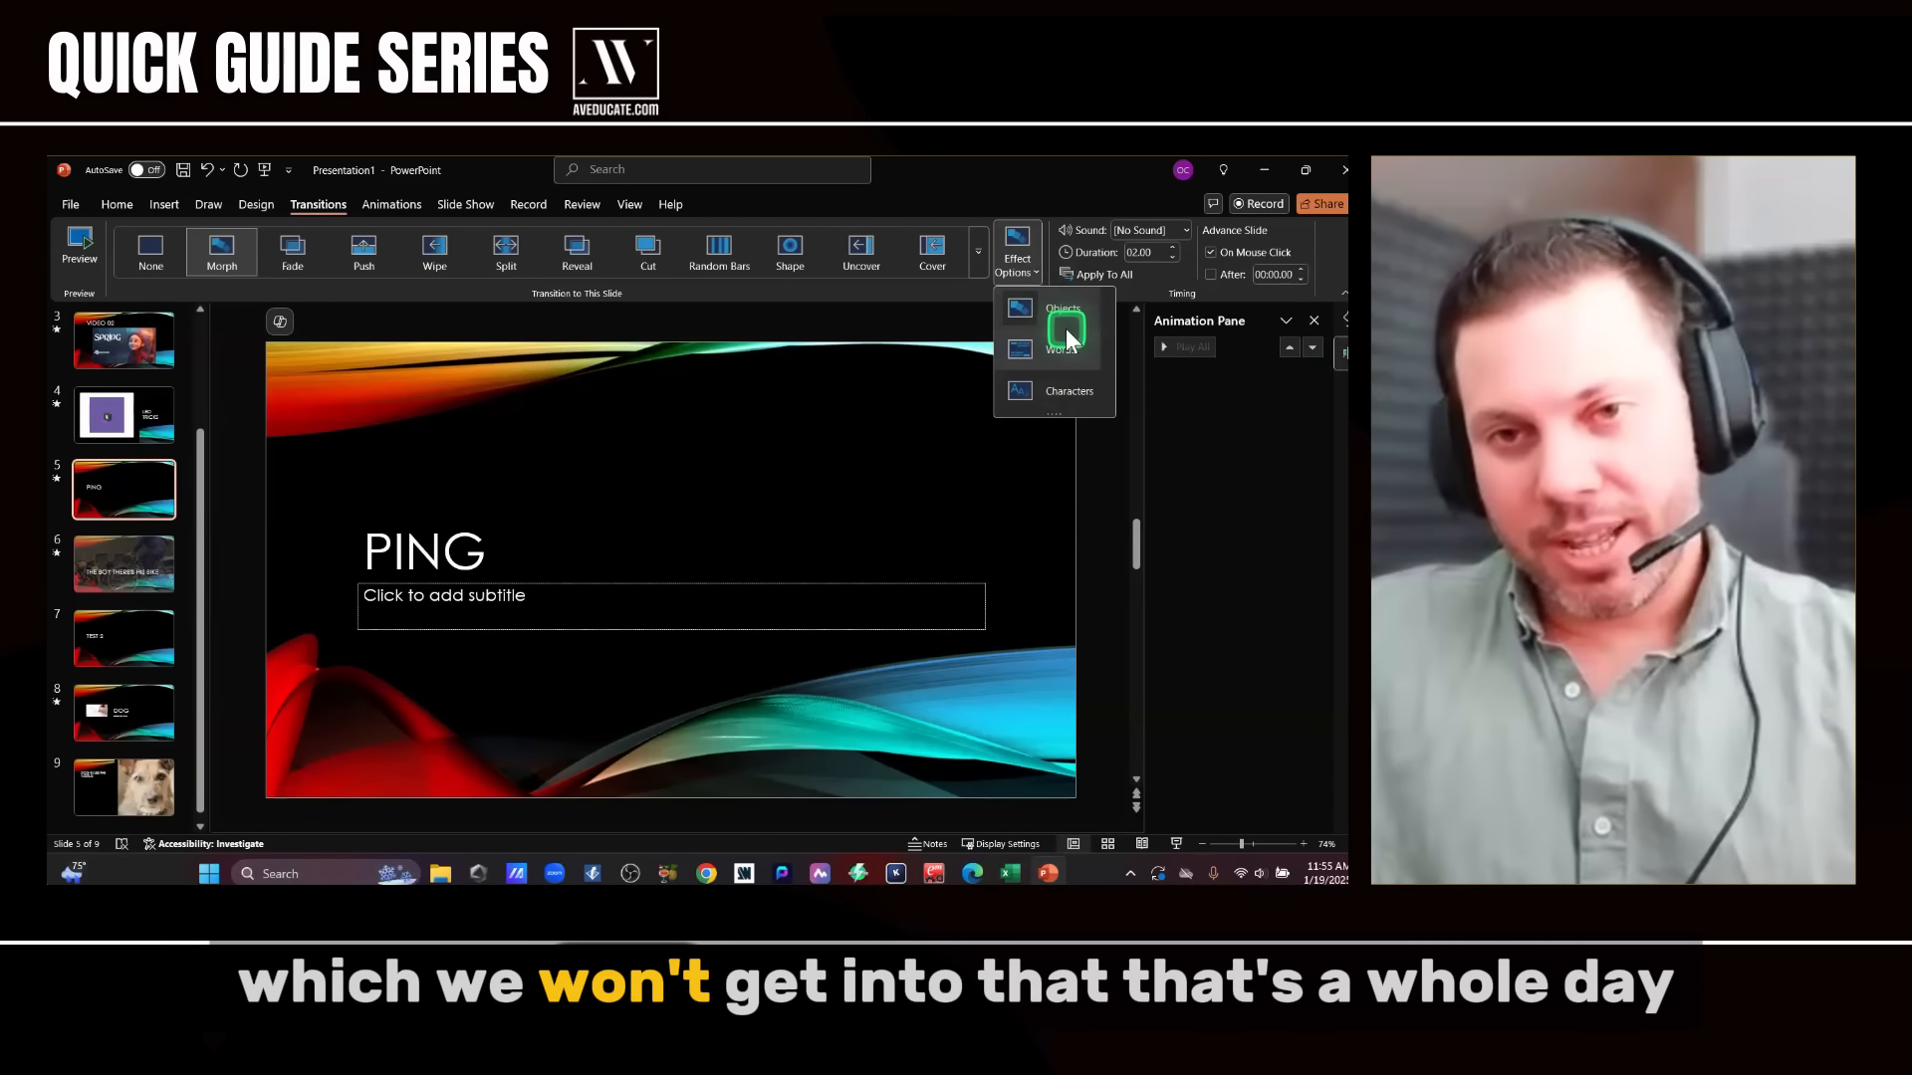
pyautogui.click(1044, 192)
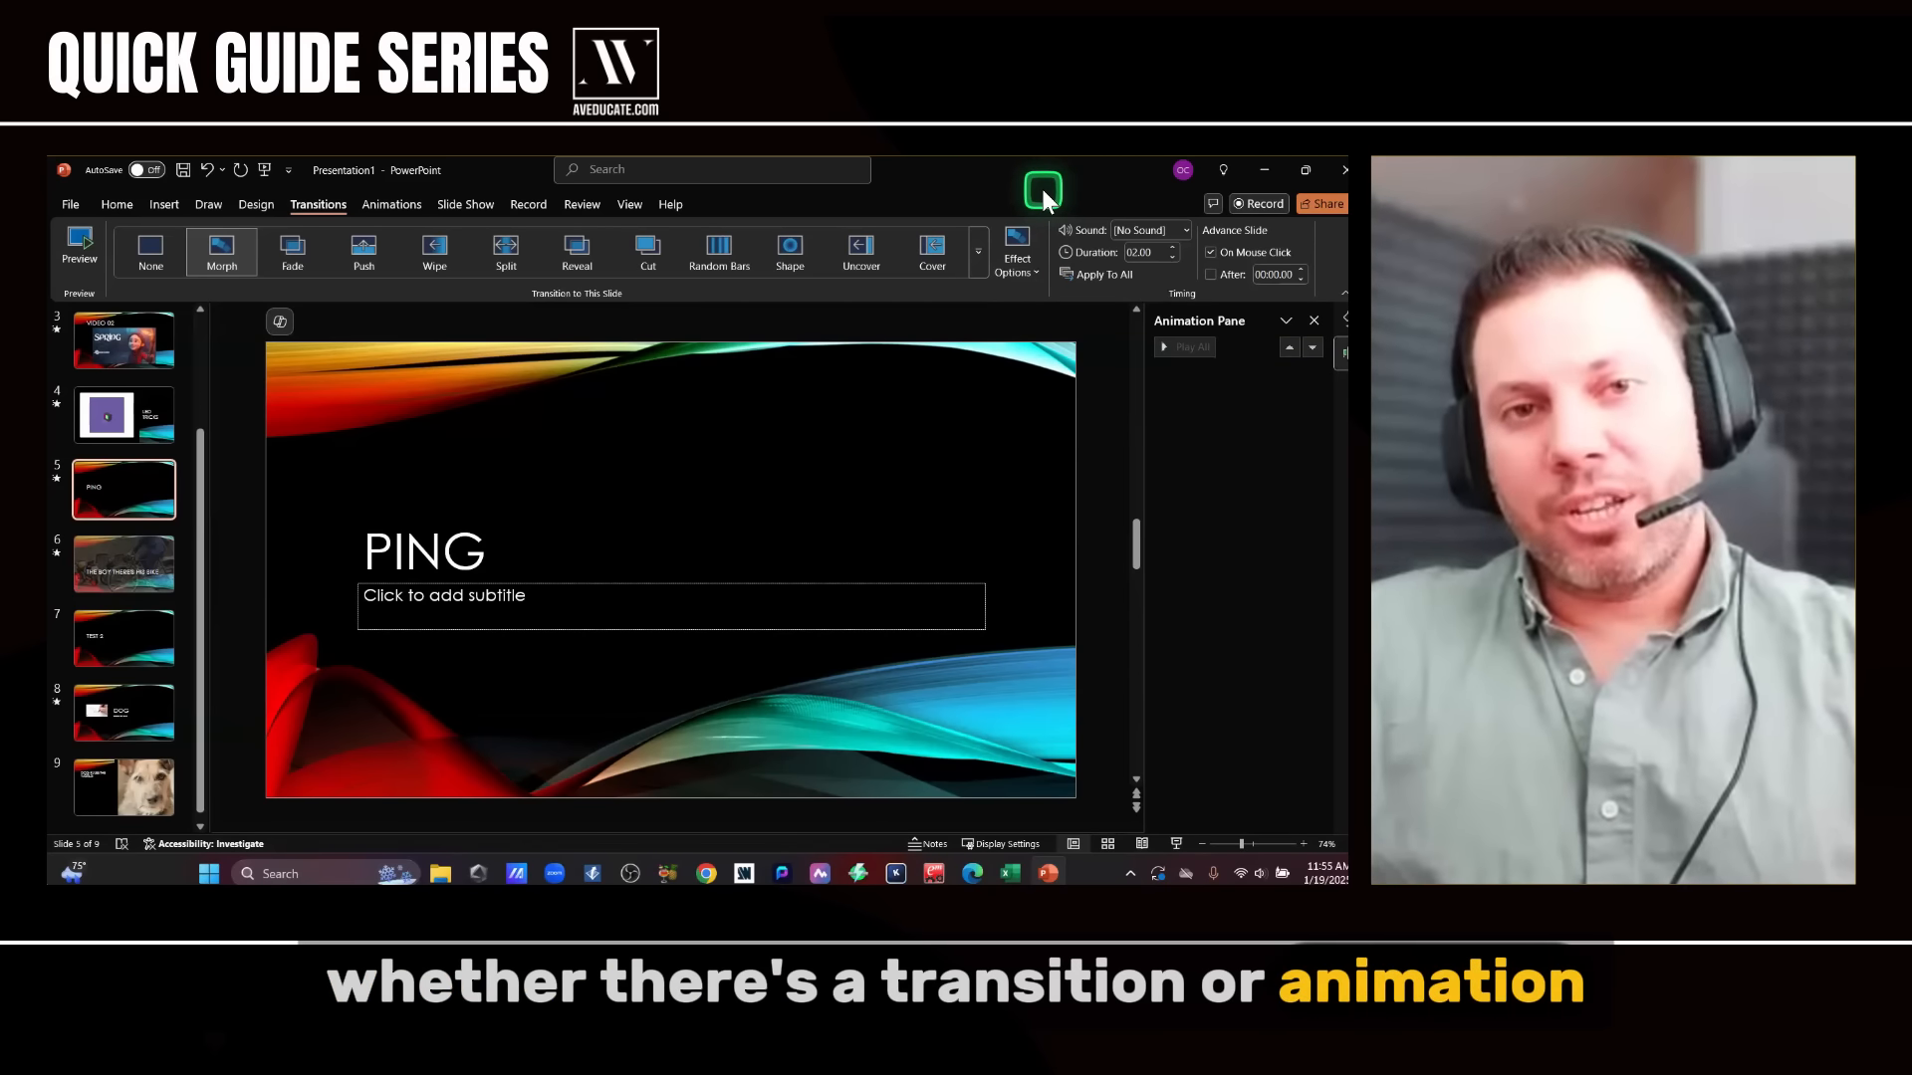
# - Select the VIDEO 01 clip on slide 2 and look up its playback options for saving the media
pyautogui.scroll(3, 225, 423)
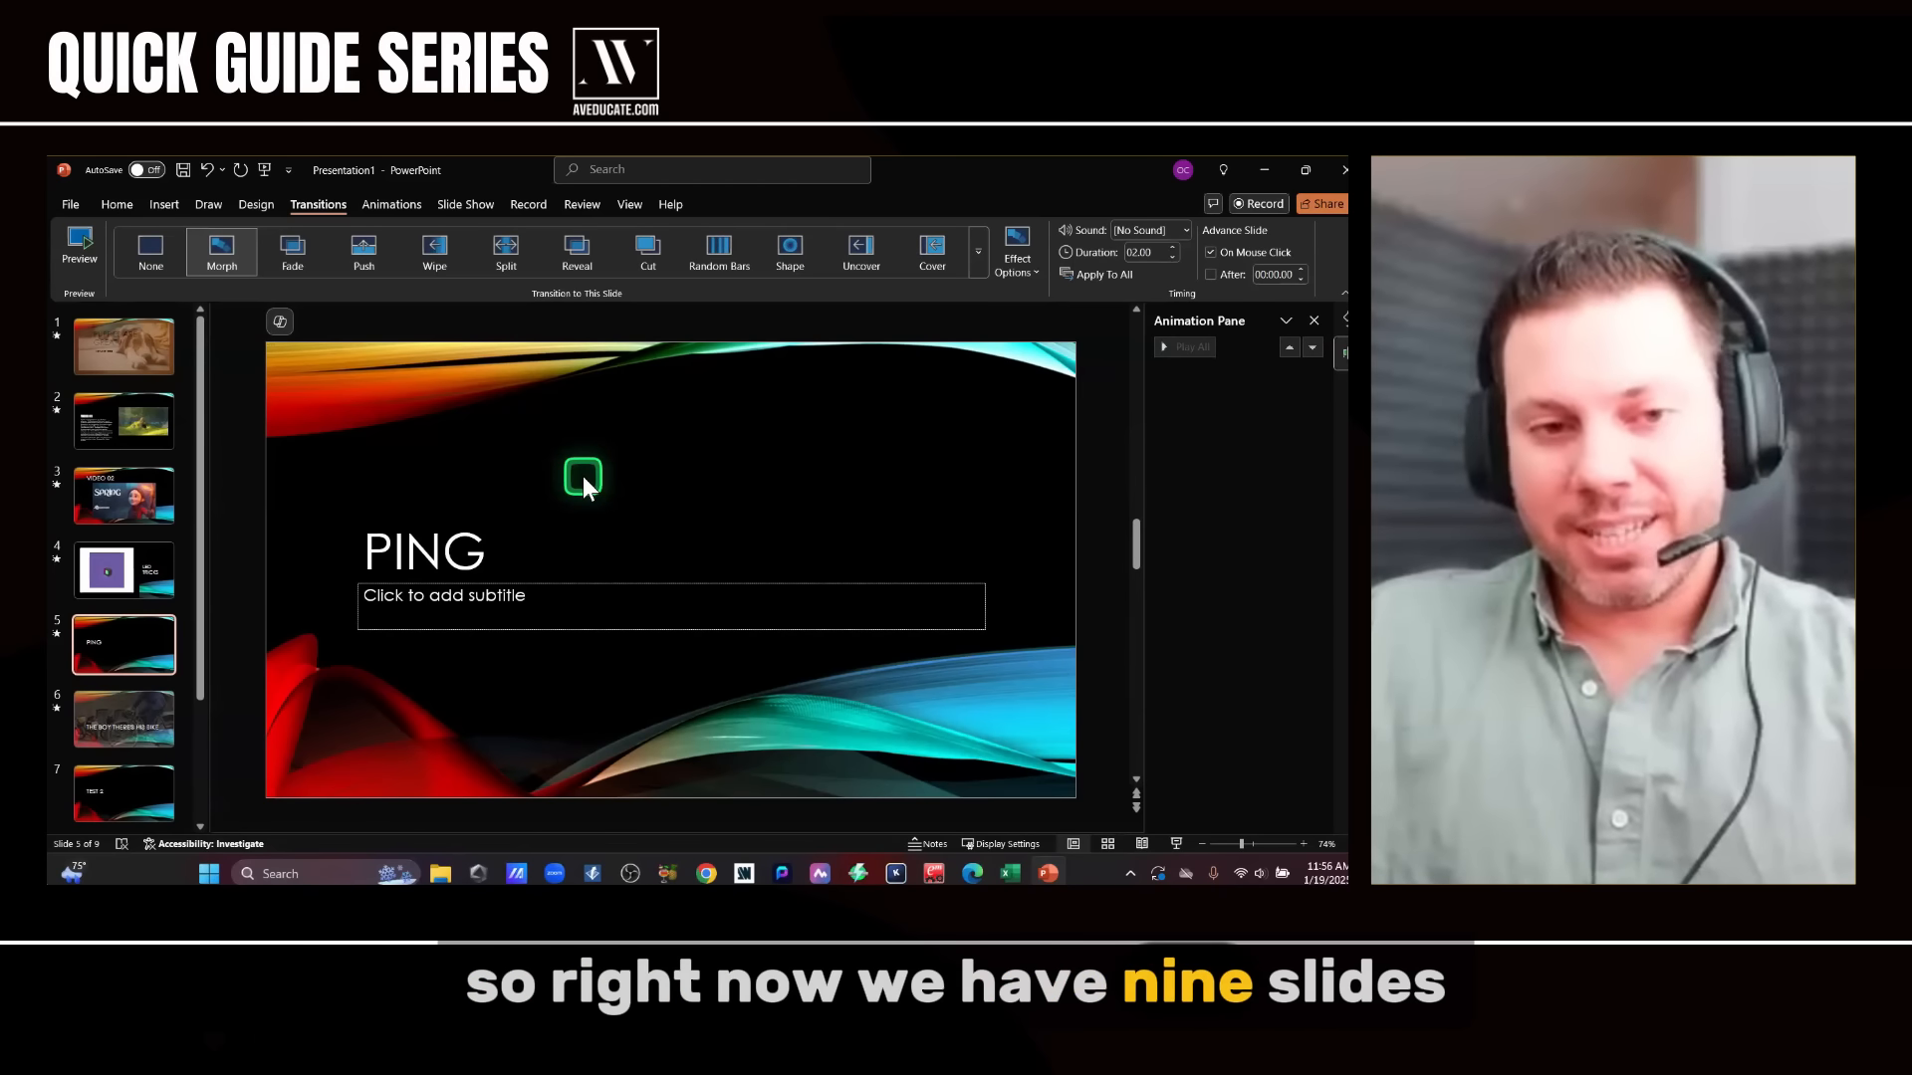
pyautogui.click(146, 423)
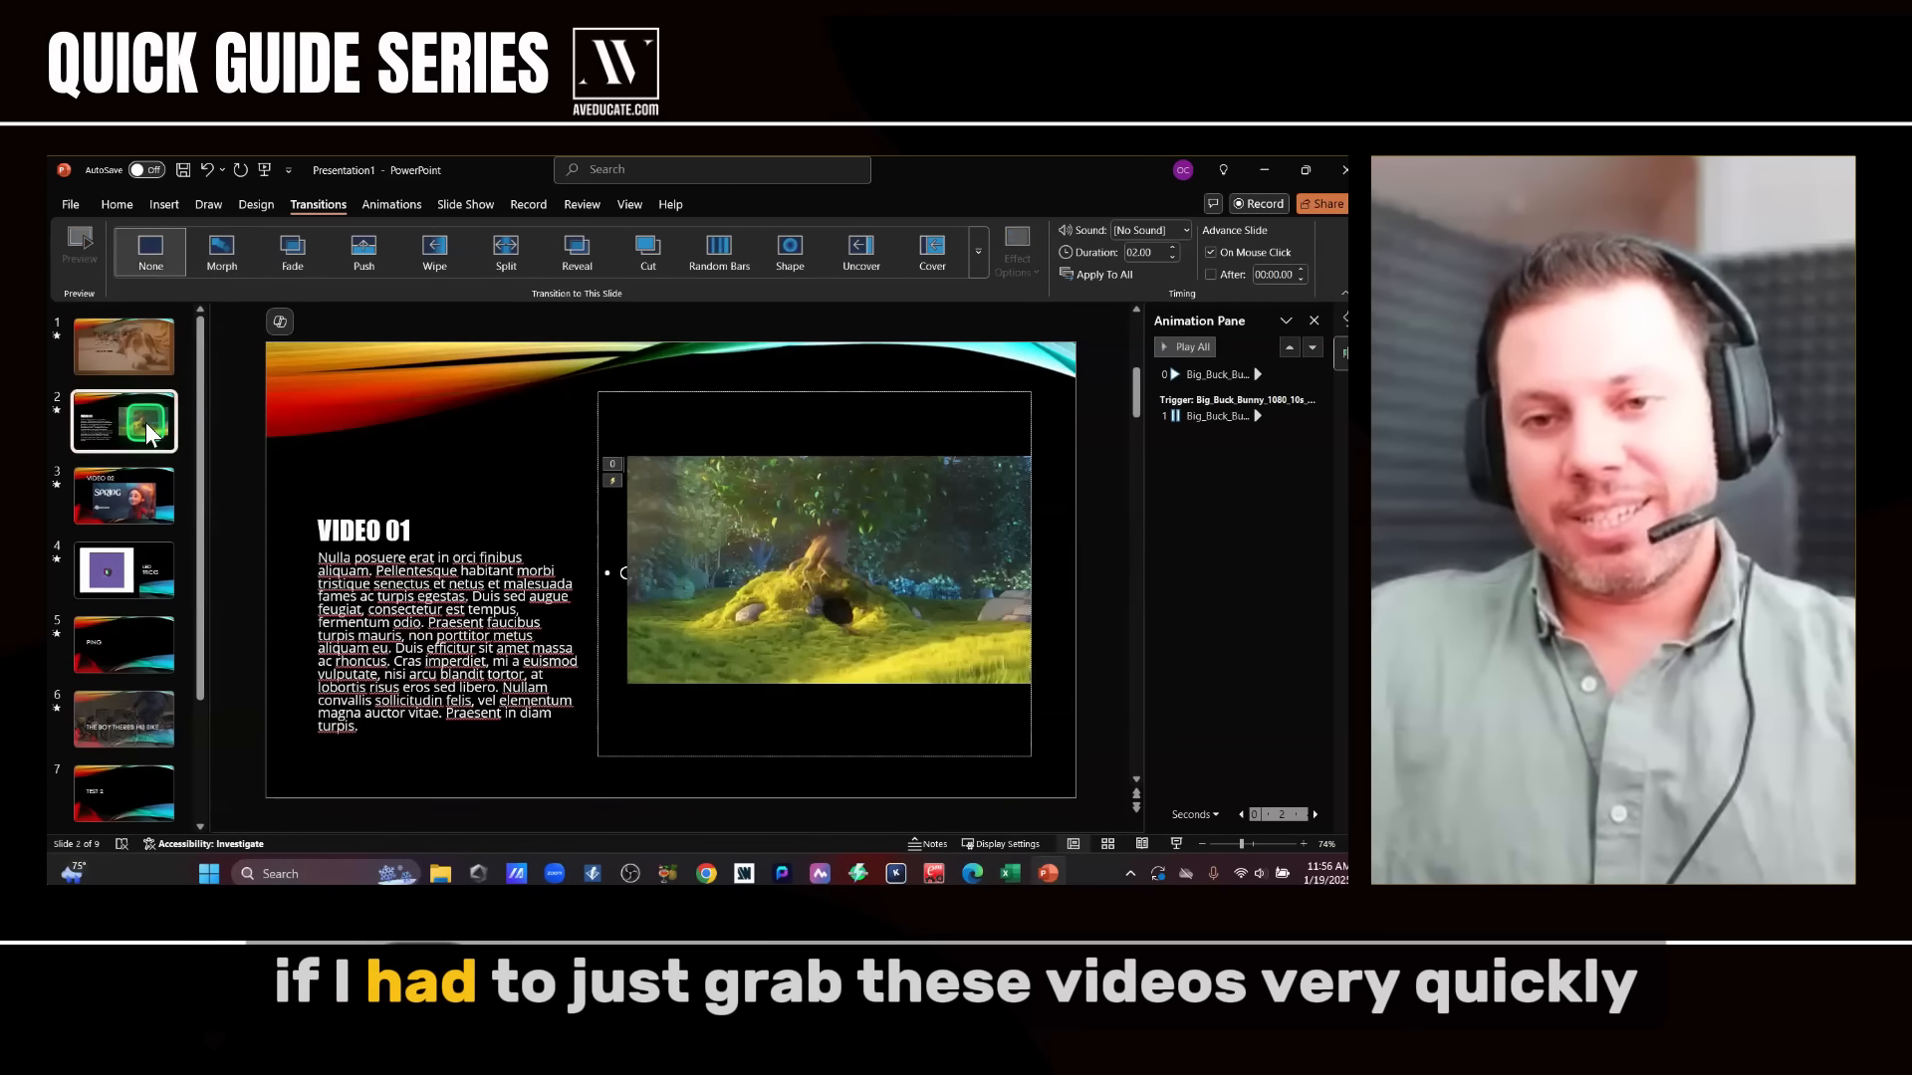
pyautogui.click(692, 541)
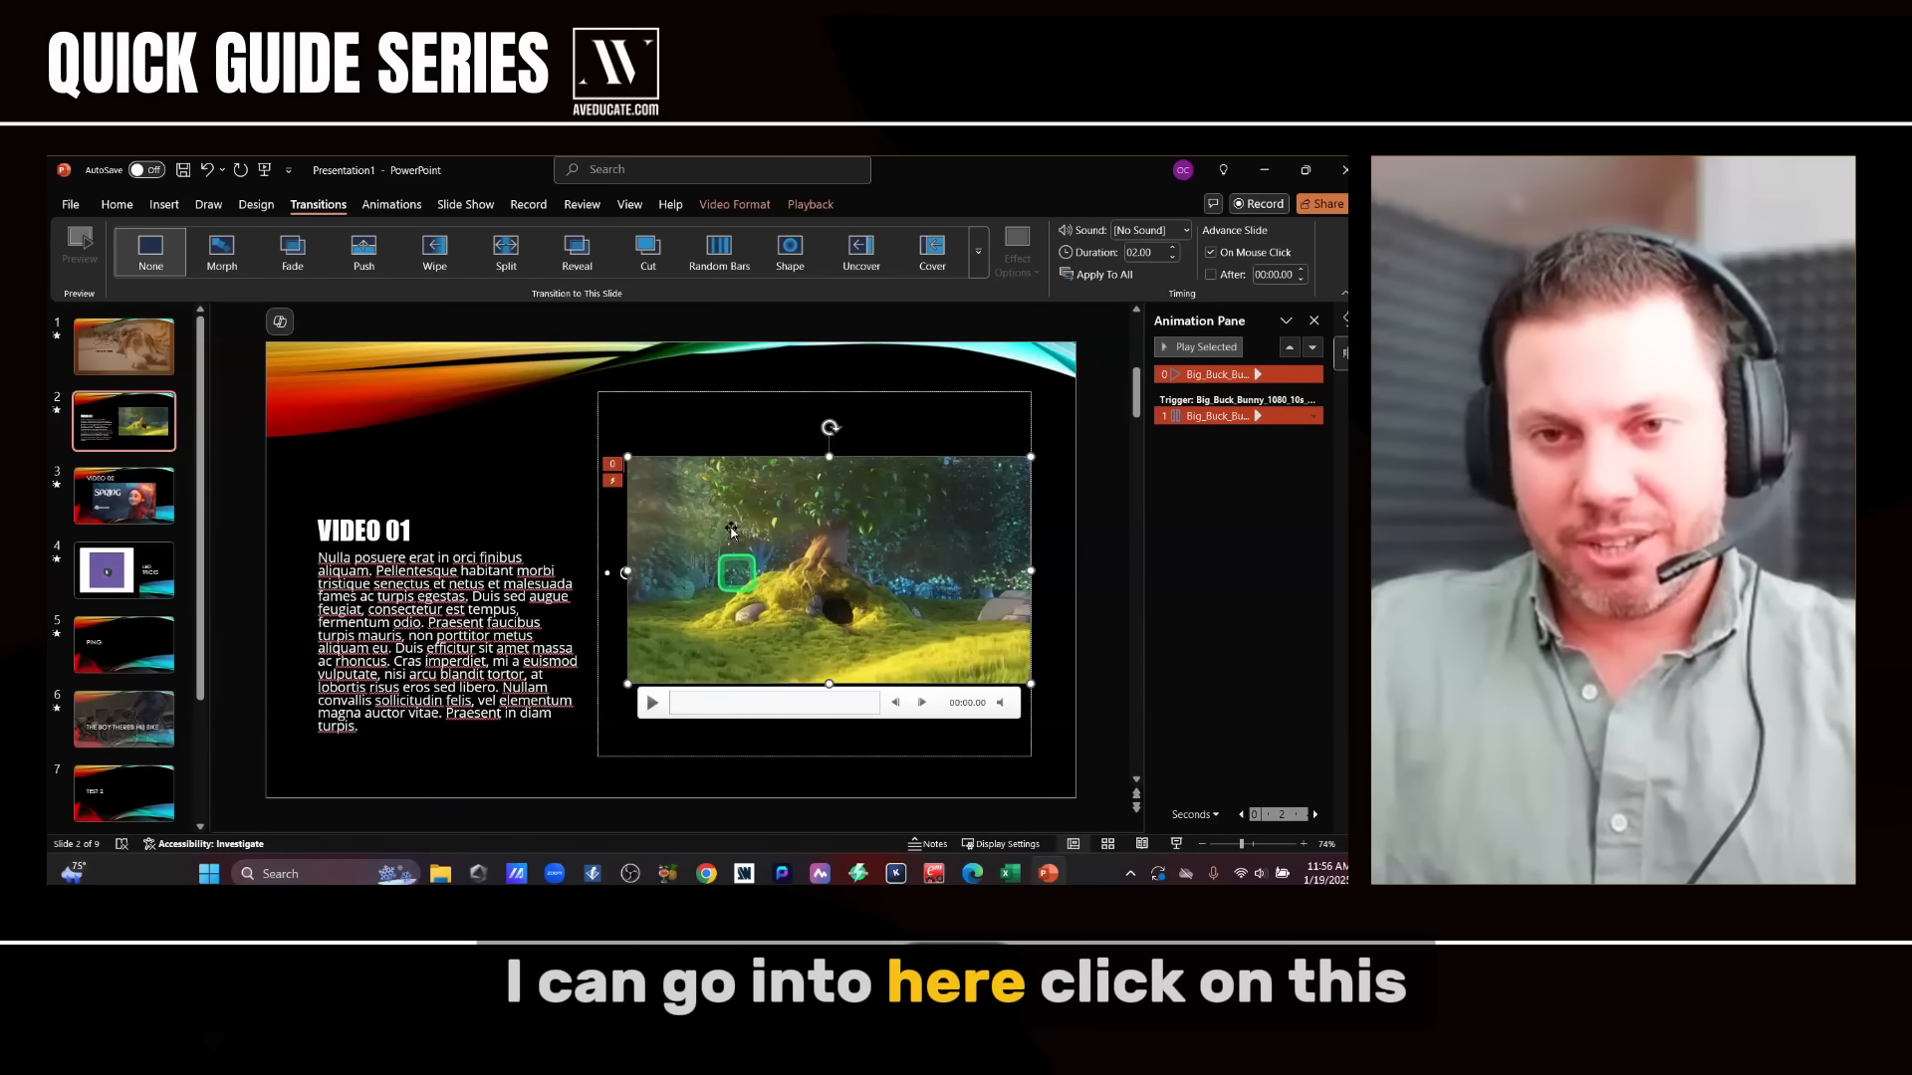
pyautogui.click(820, 205)
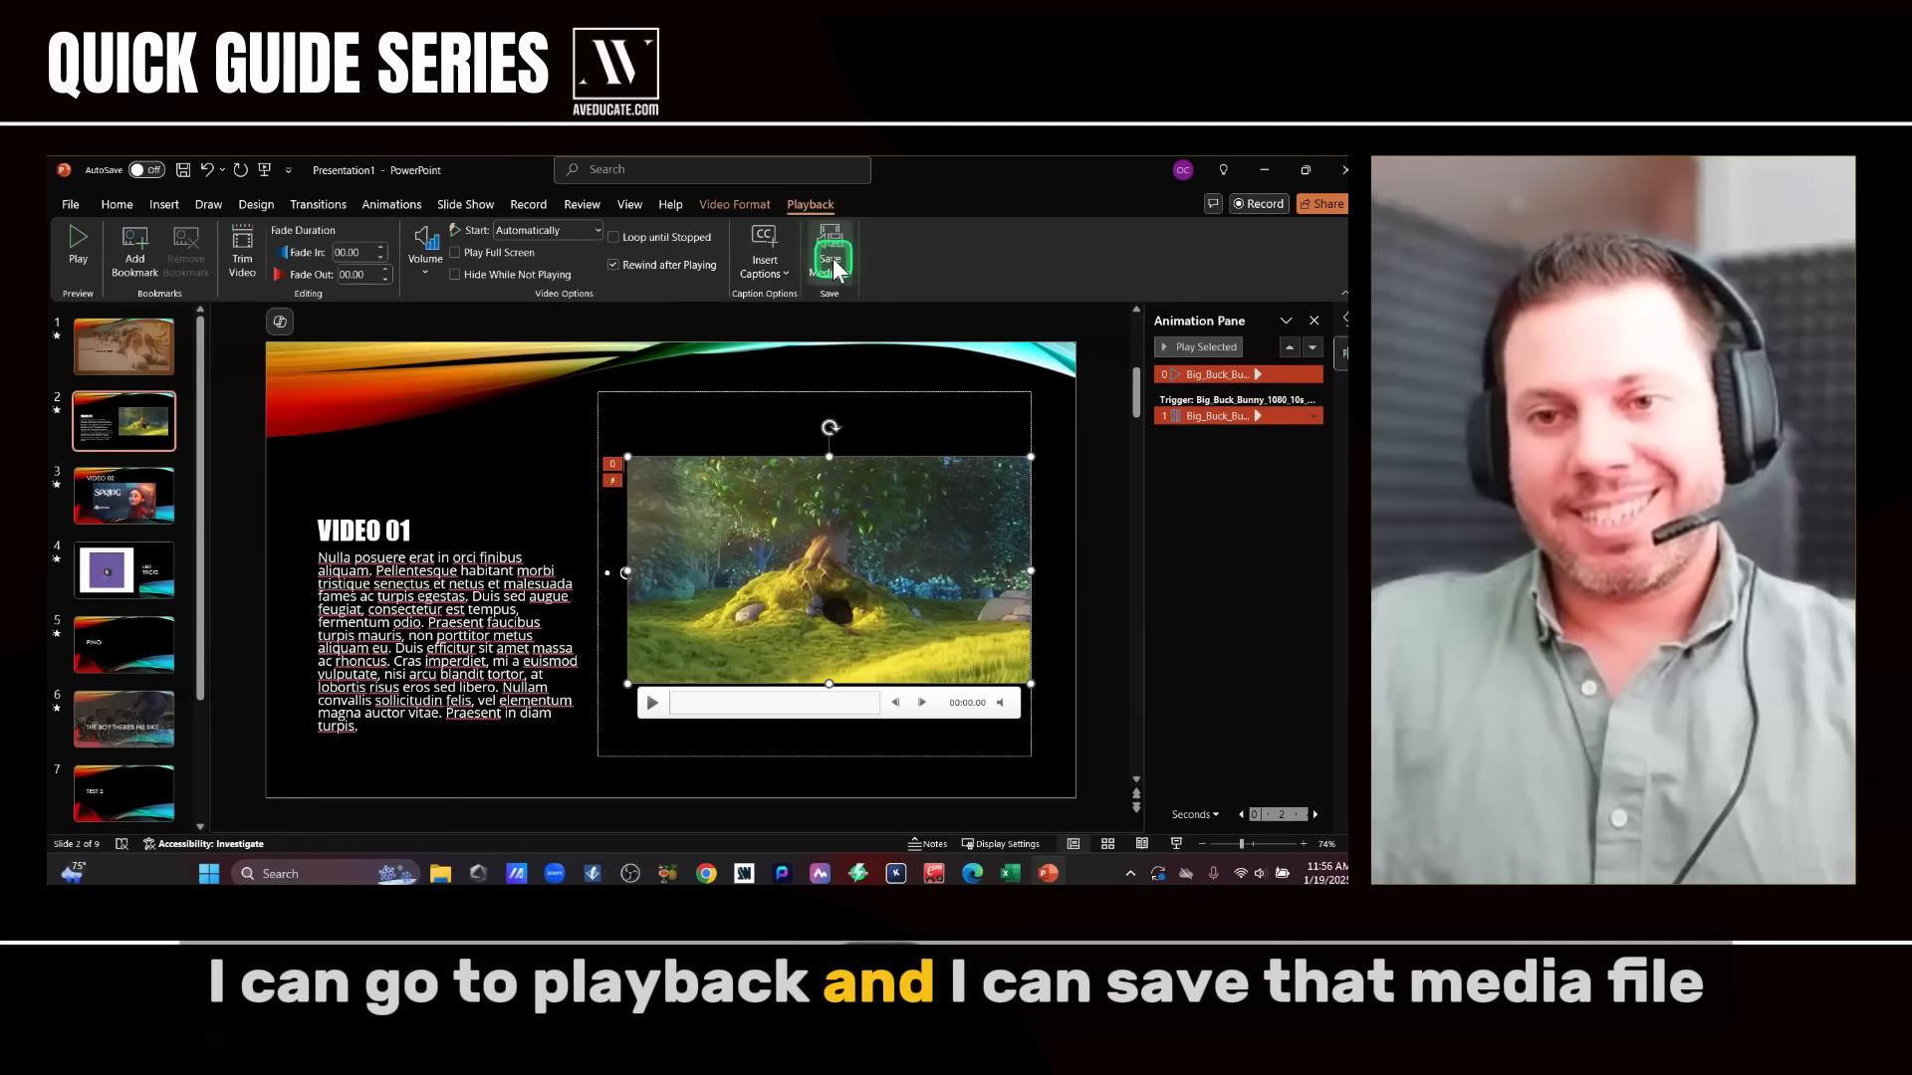
# - Try to save the online Spring video on slide 3 as a media file
pyautogui.click(124, 494)
pyautogui.click(819, 261)
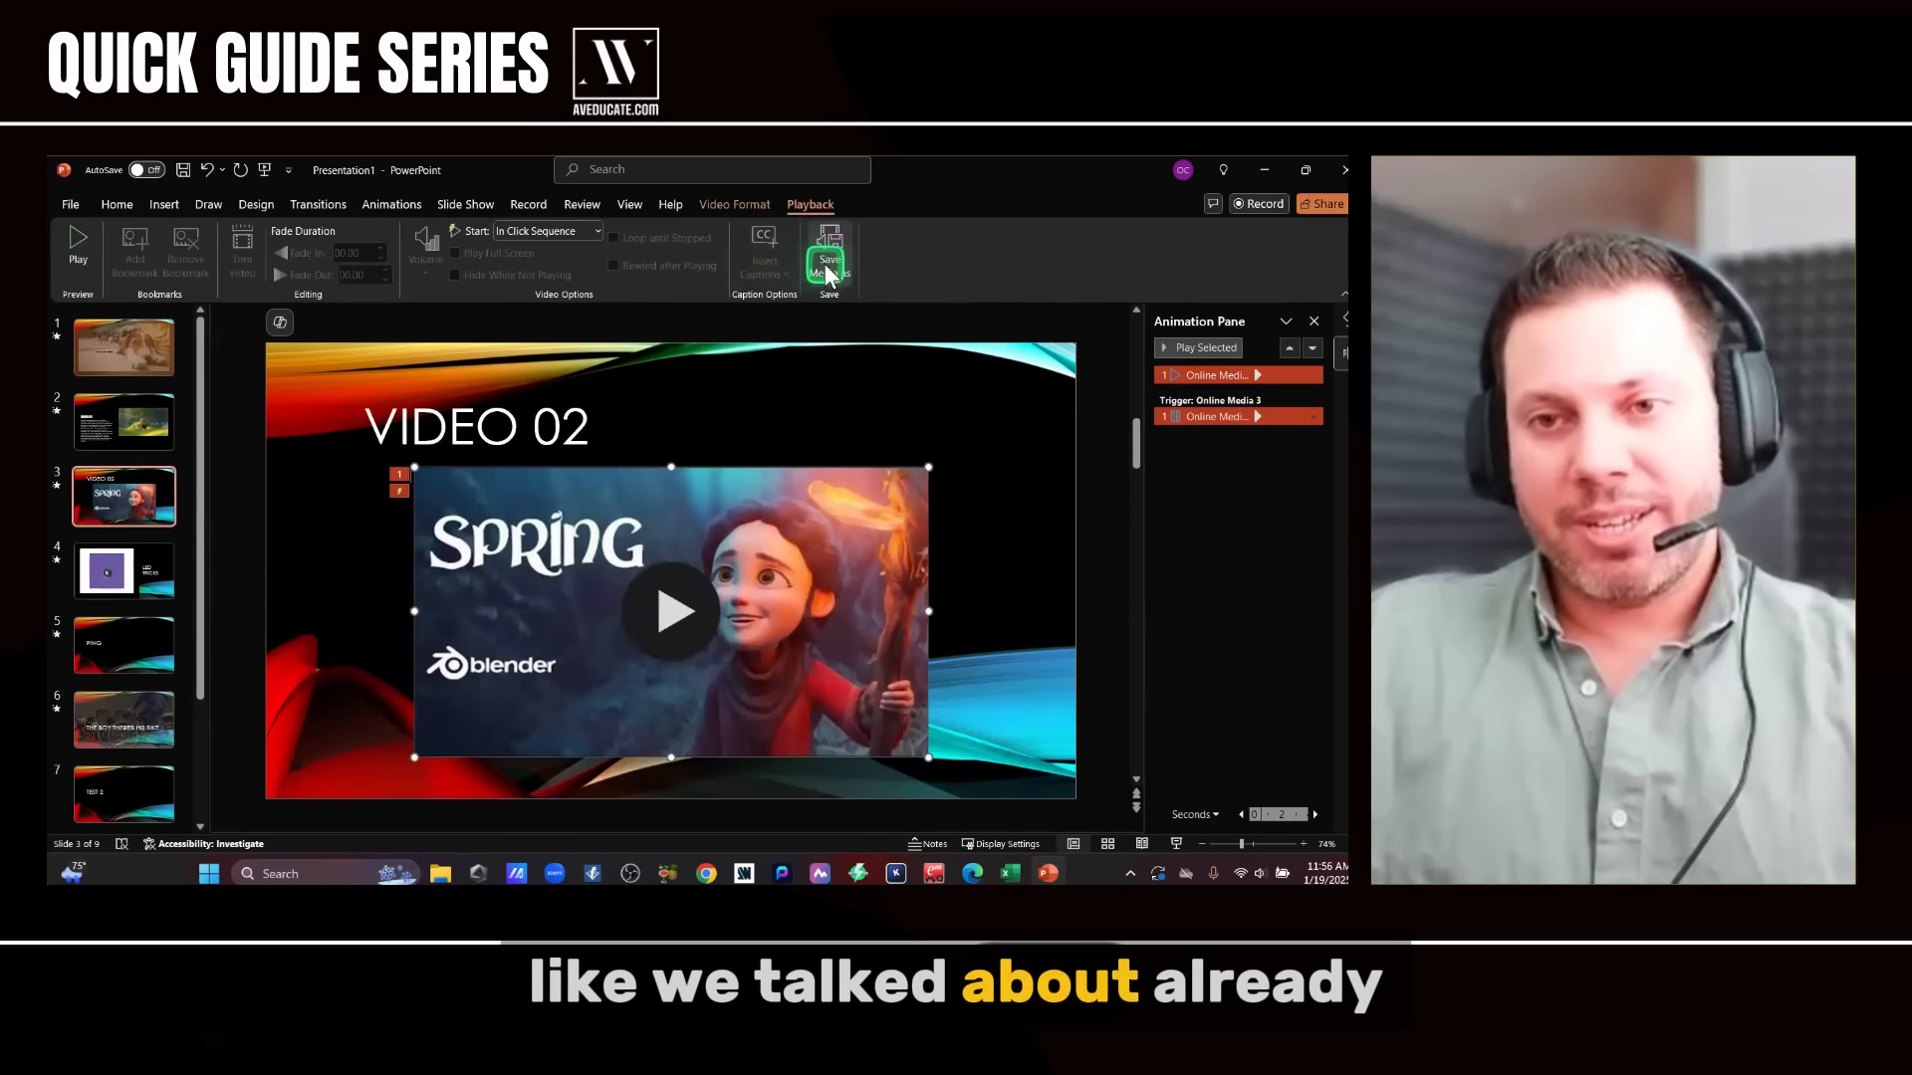
pyautogui.click(956, 490)
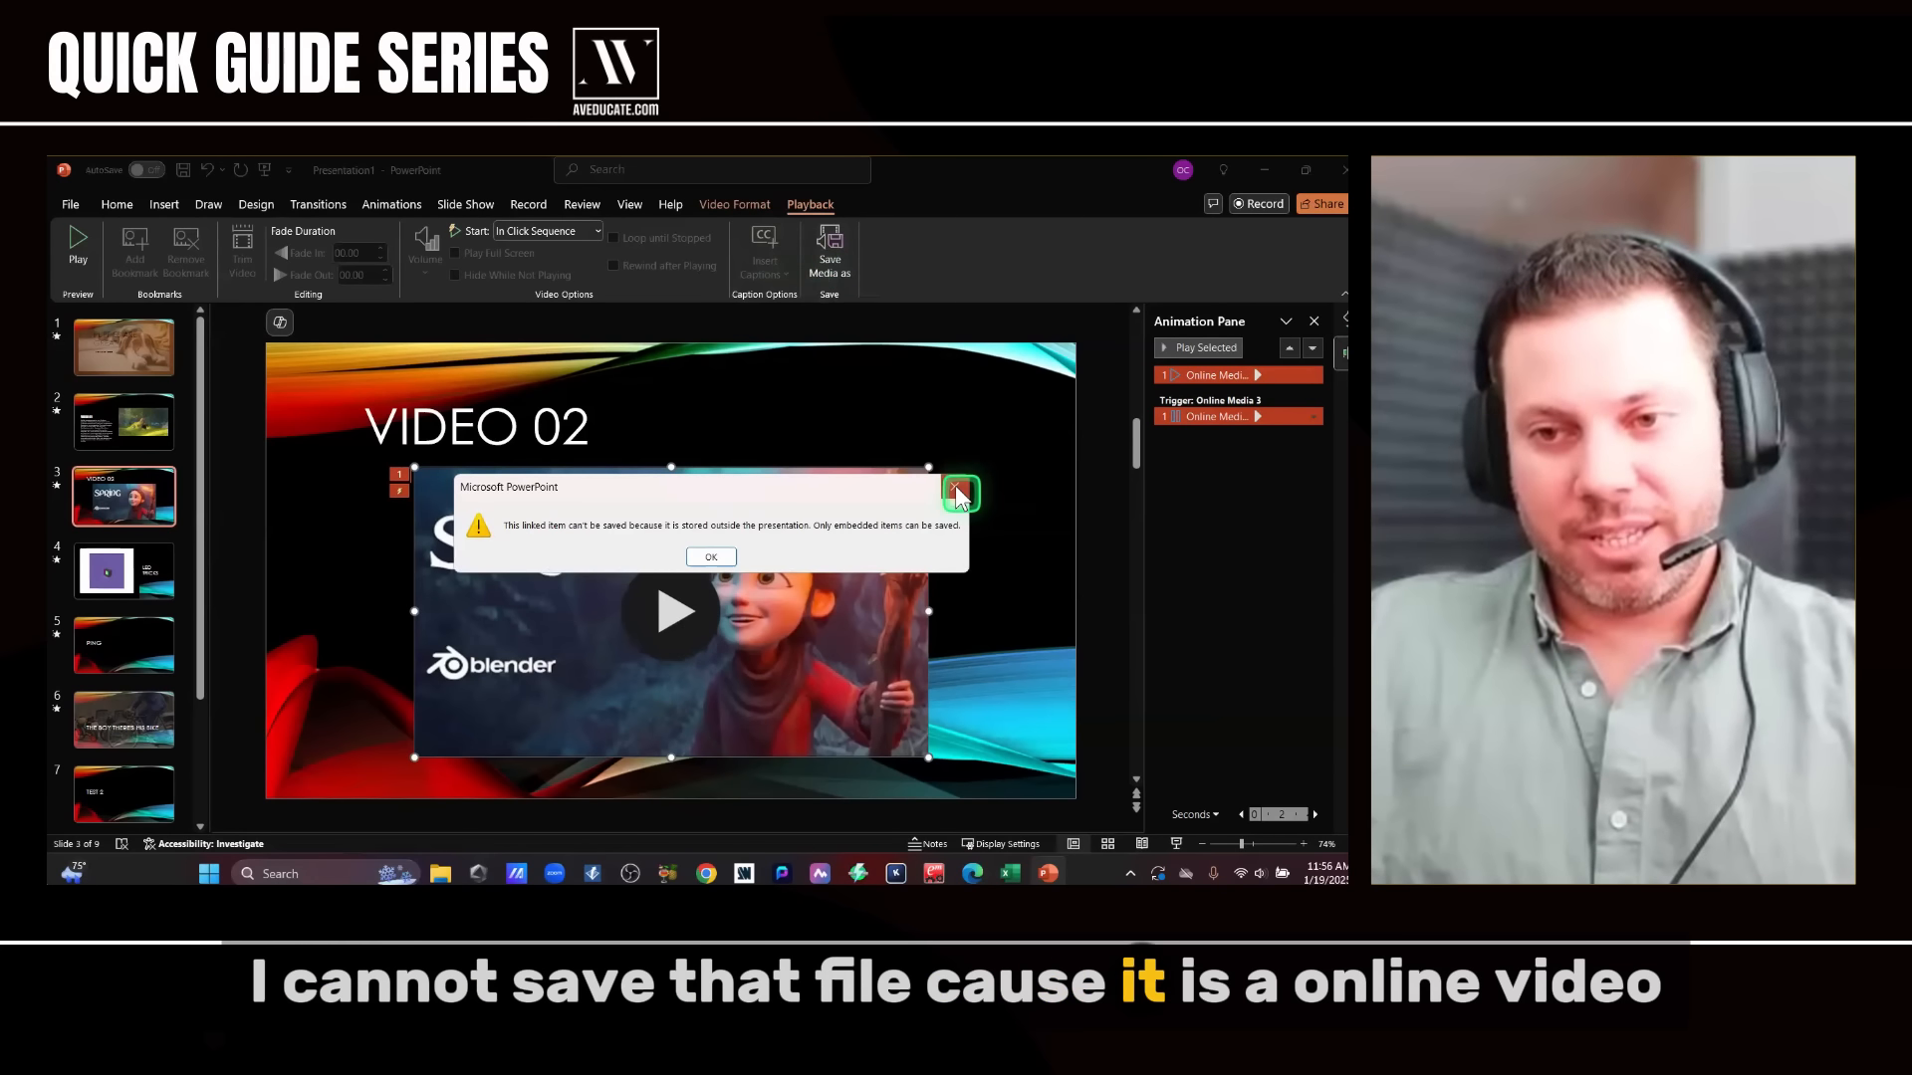
pyautogui.click(956, 490)
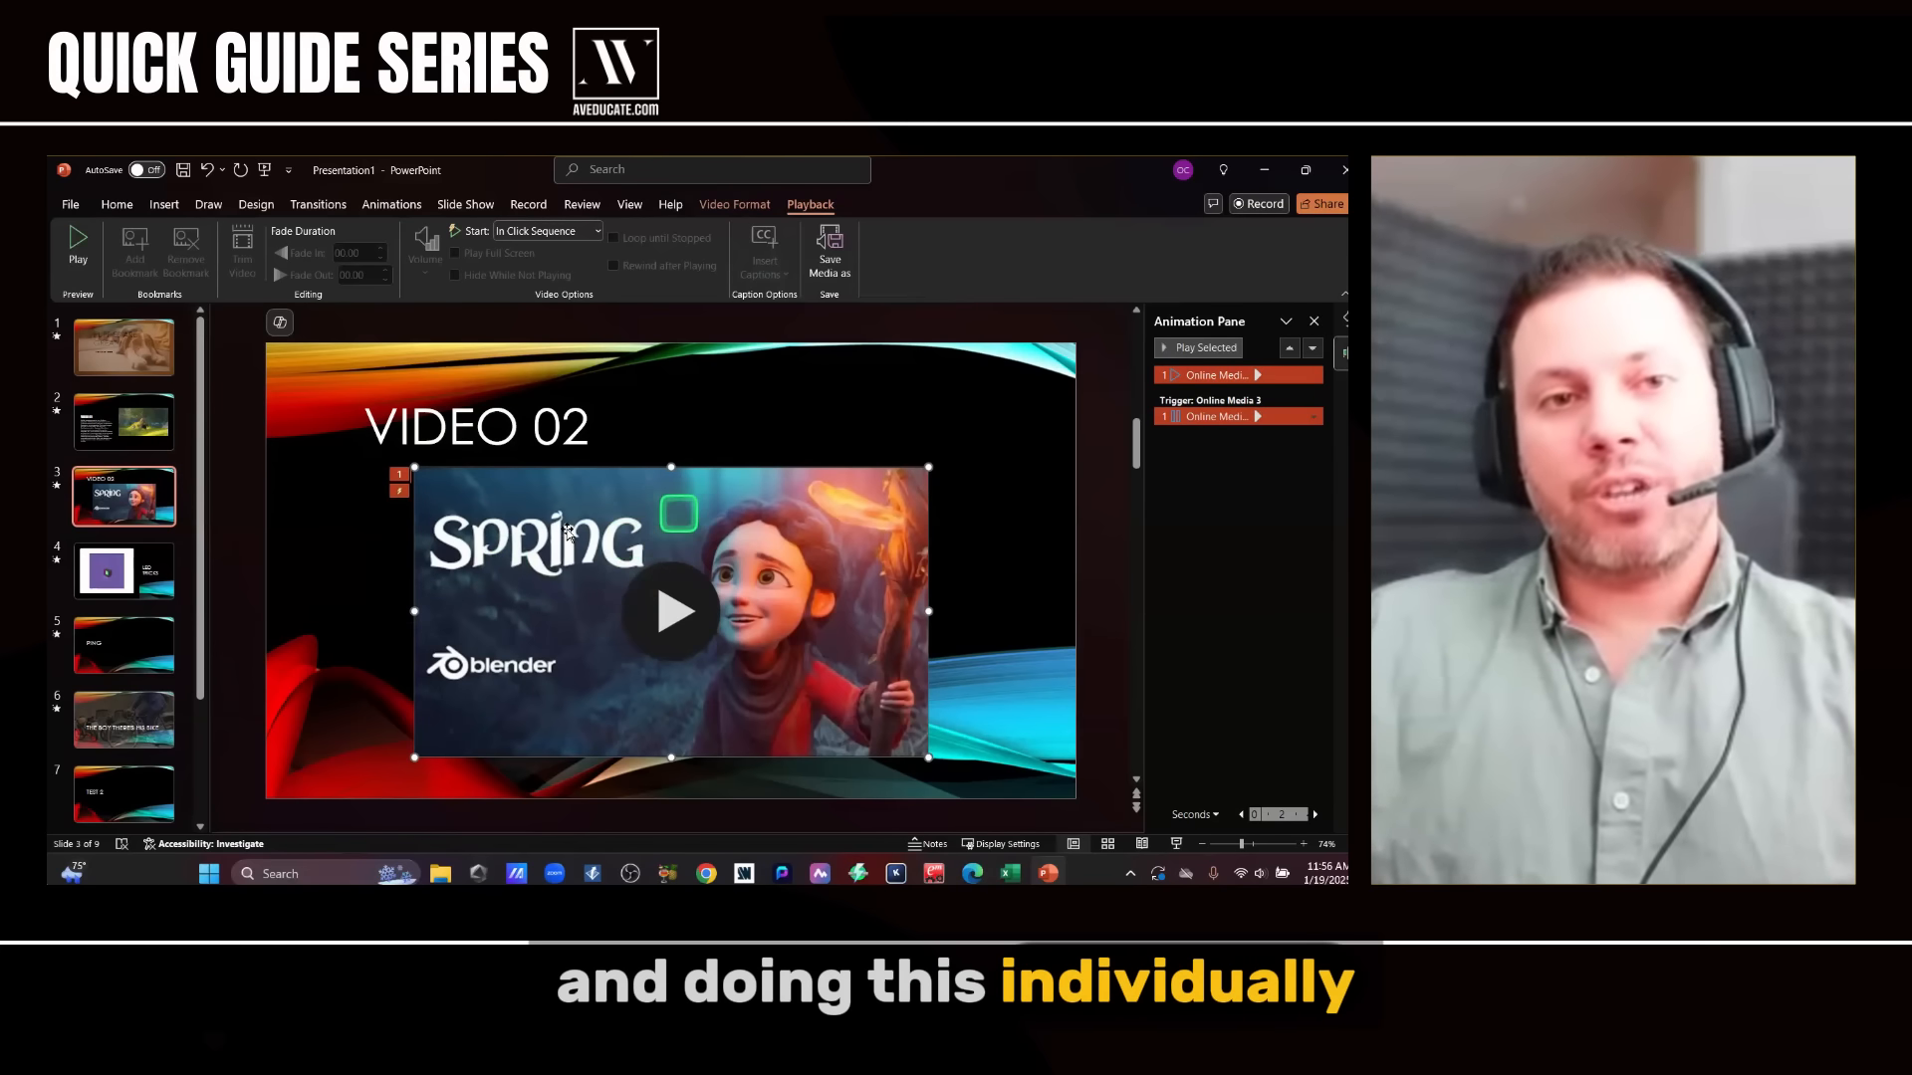
# - Save the presentation to the Desktop as PUPPIES ARE GREAT.pptx and close it
pyautogui.click(71, 204)
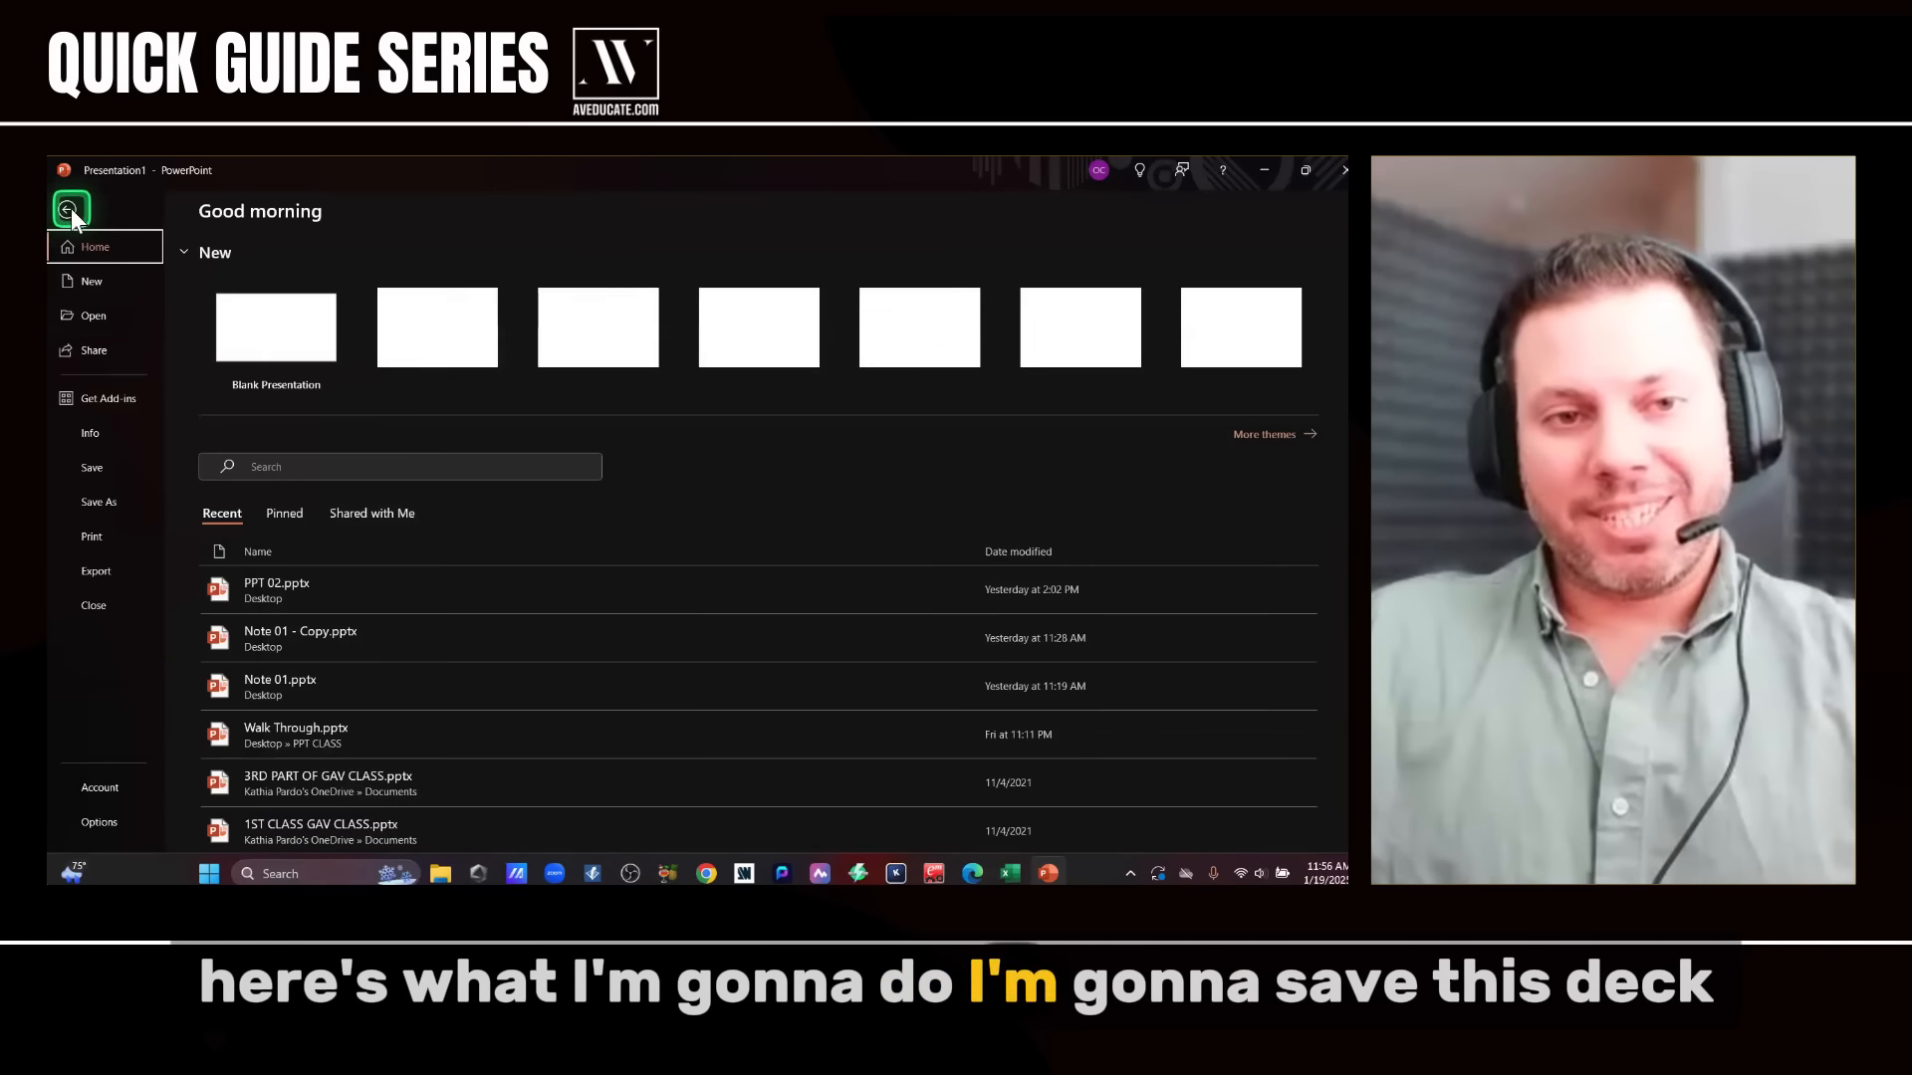
pyautogui.click(133, 502)
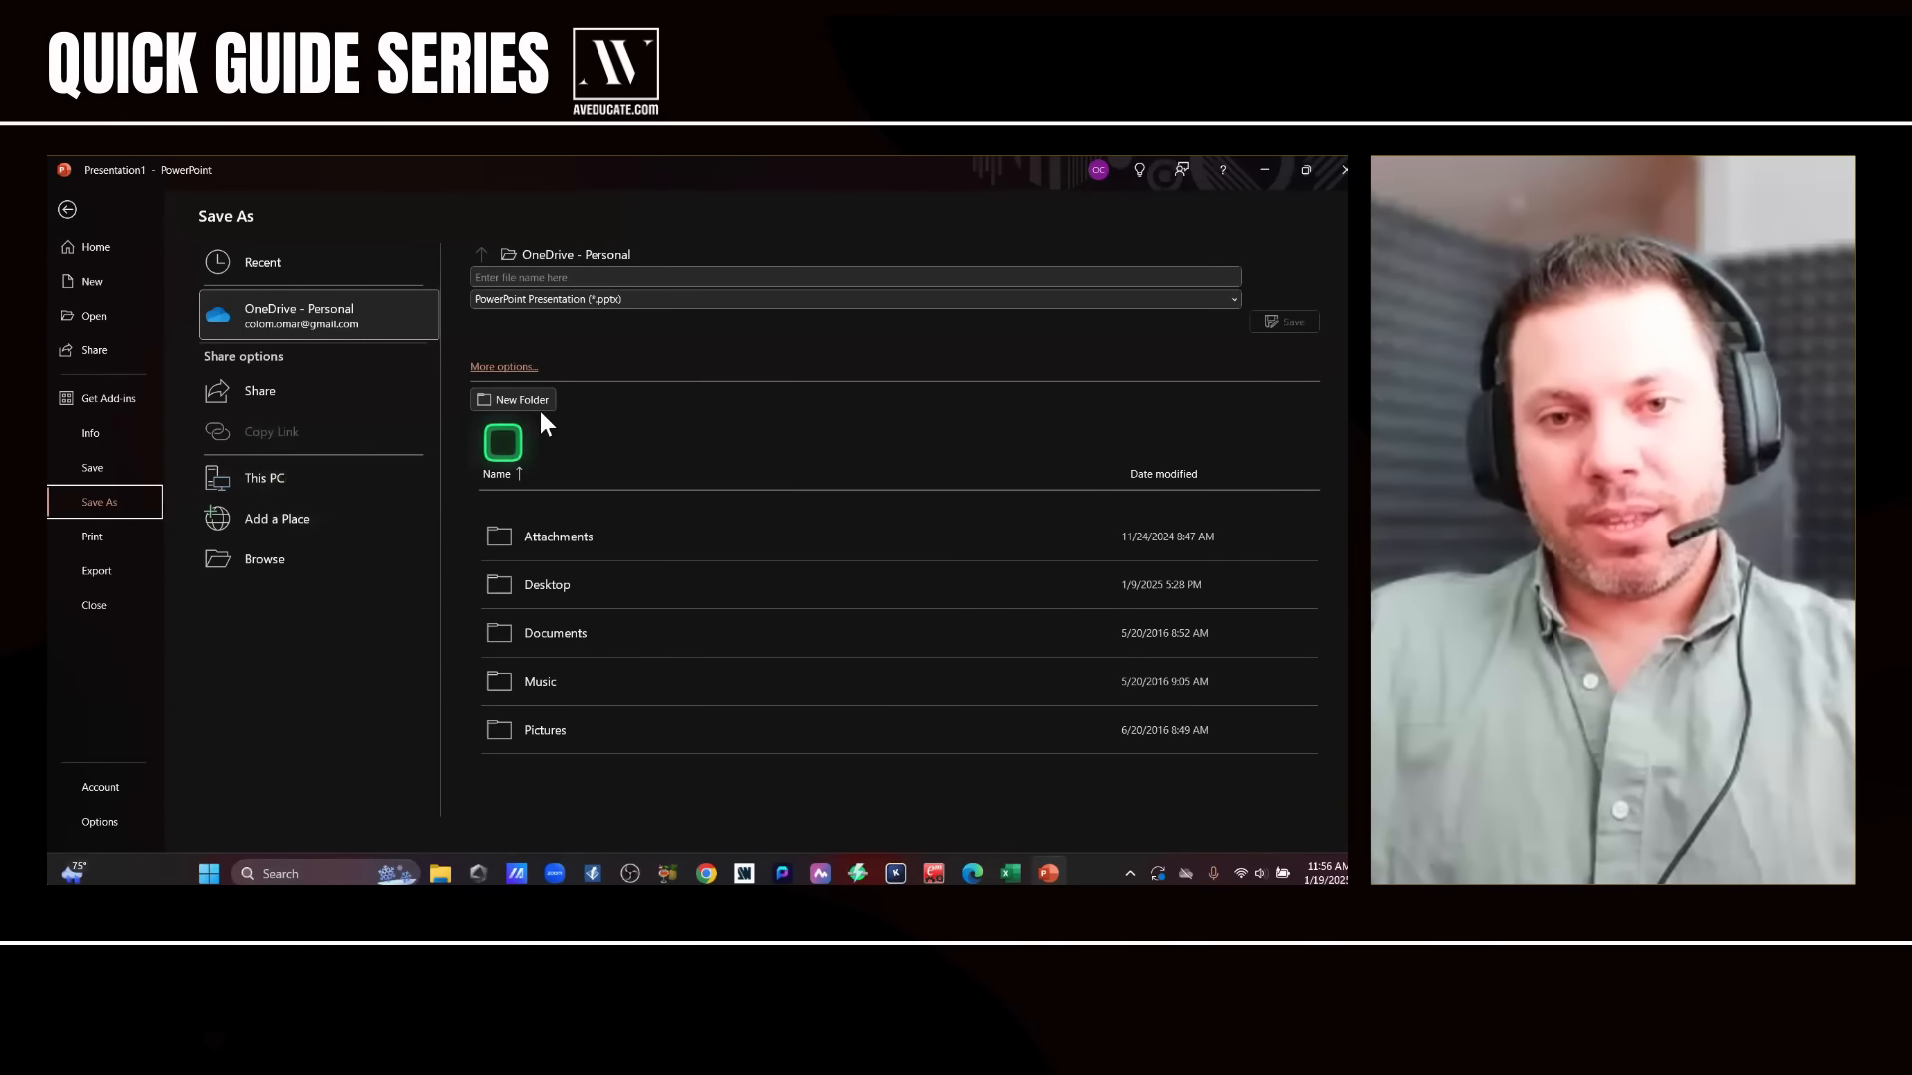
pyautogui.click(478, 369)
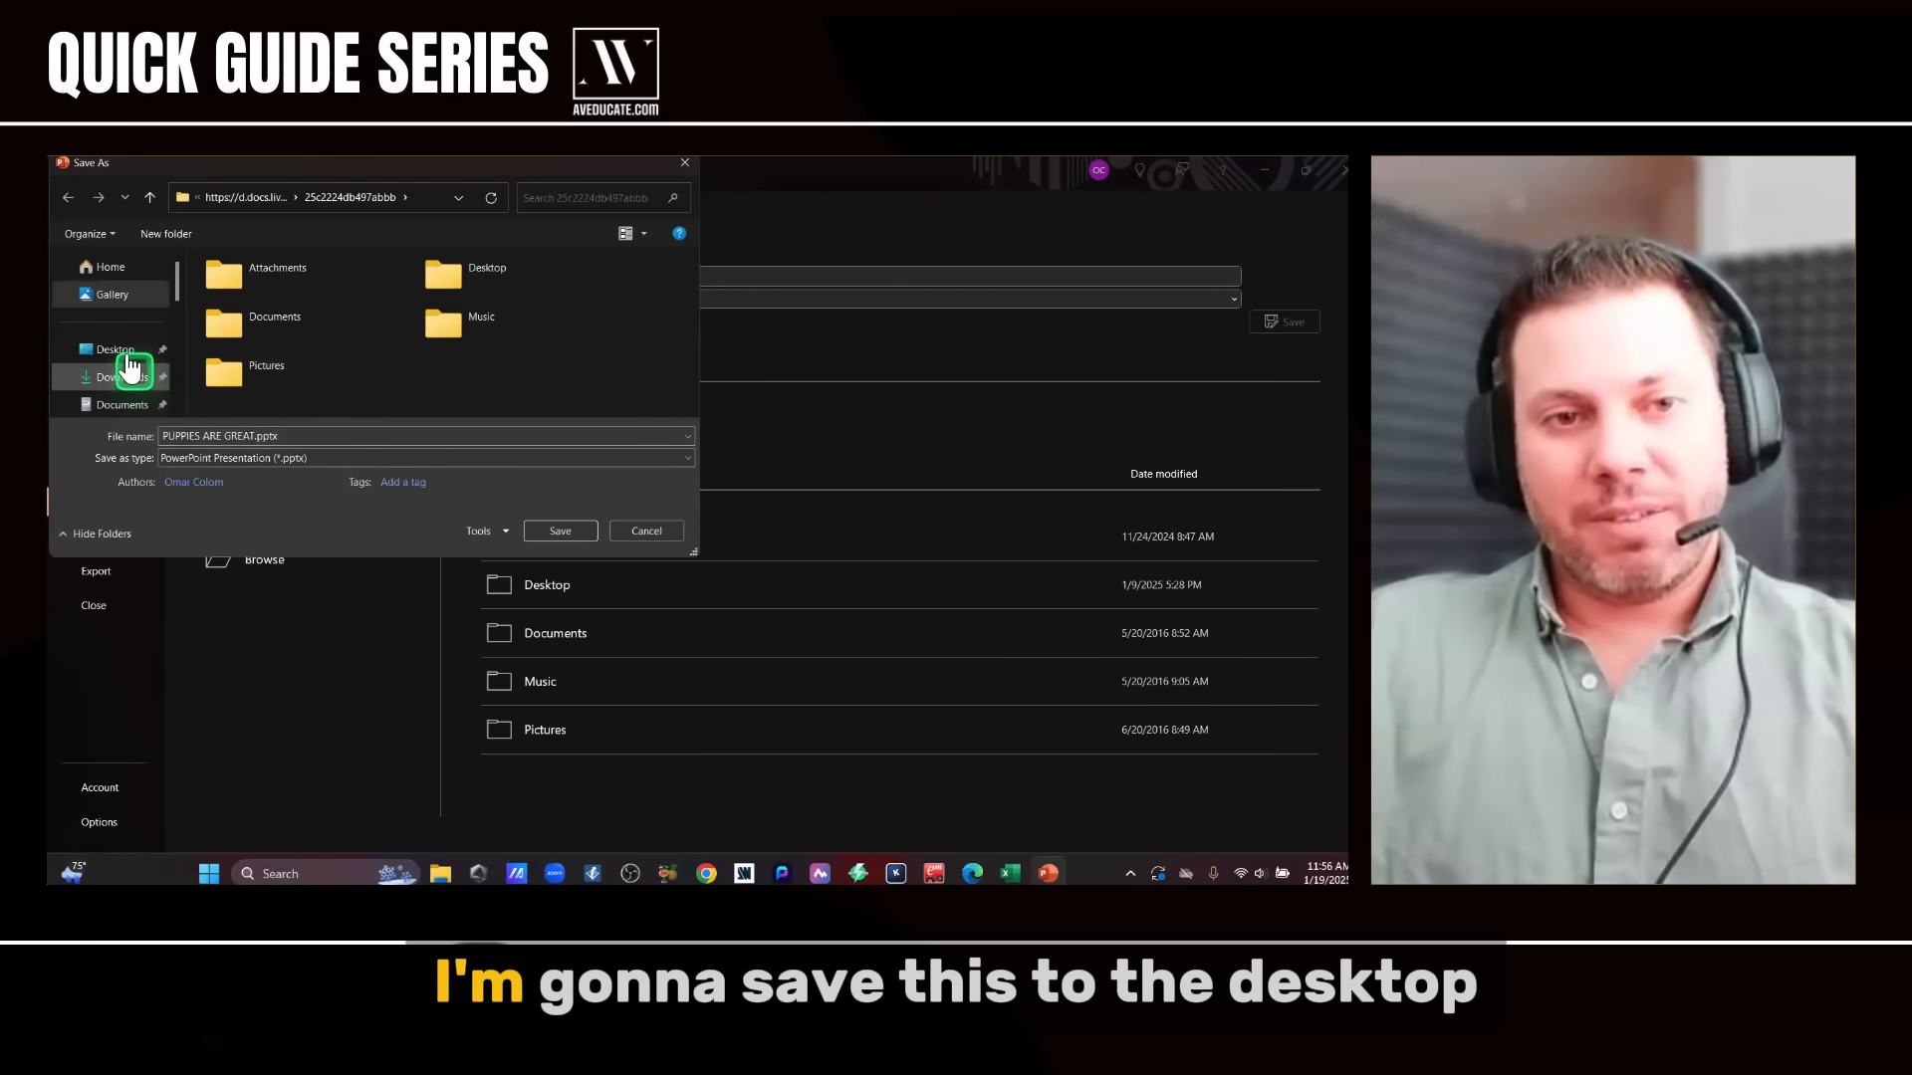
pyautogui.click(117, 351)
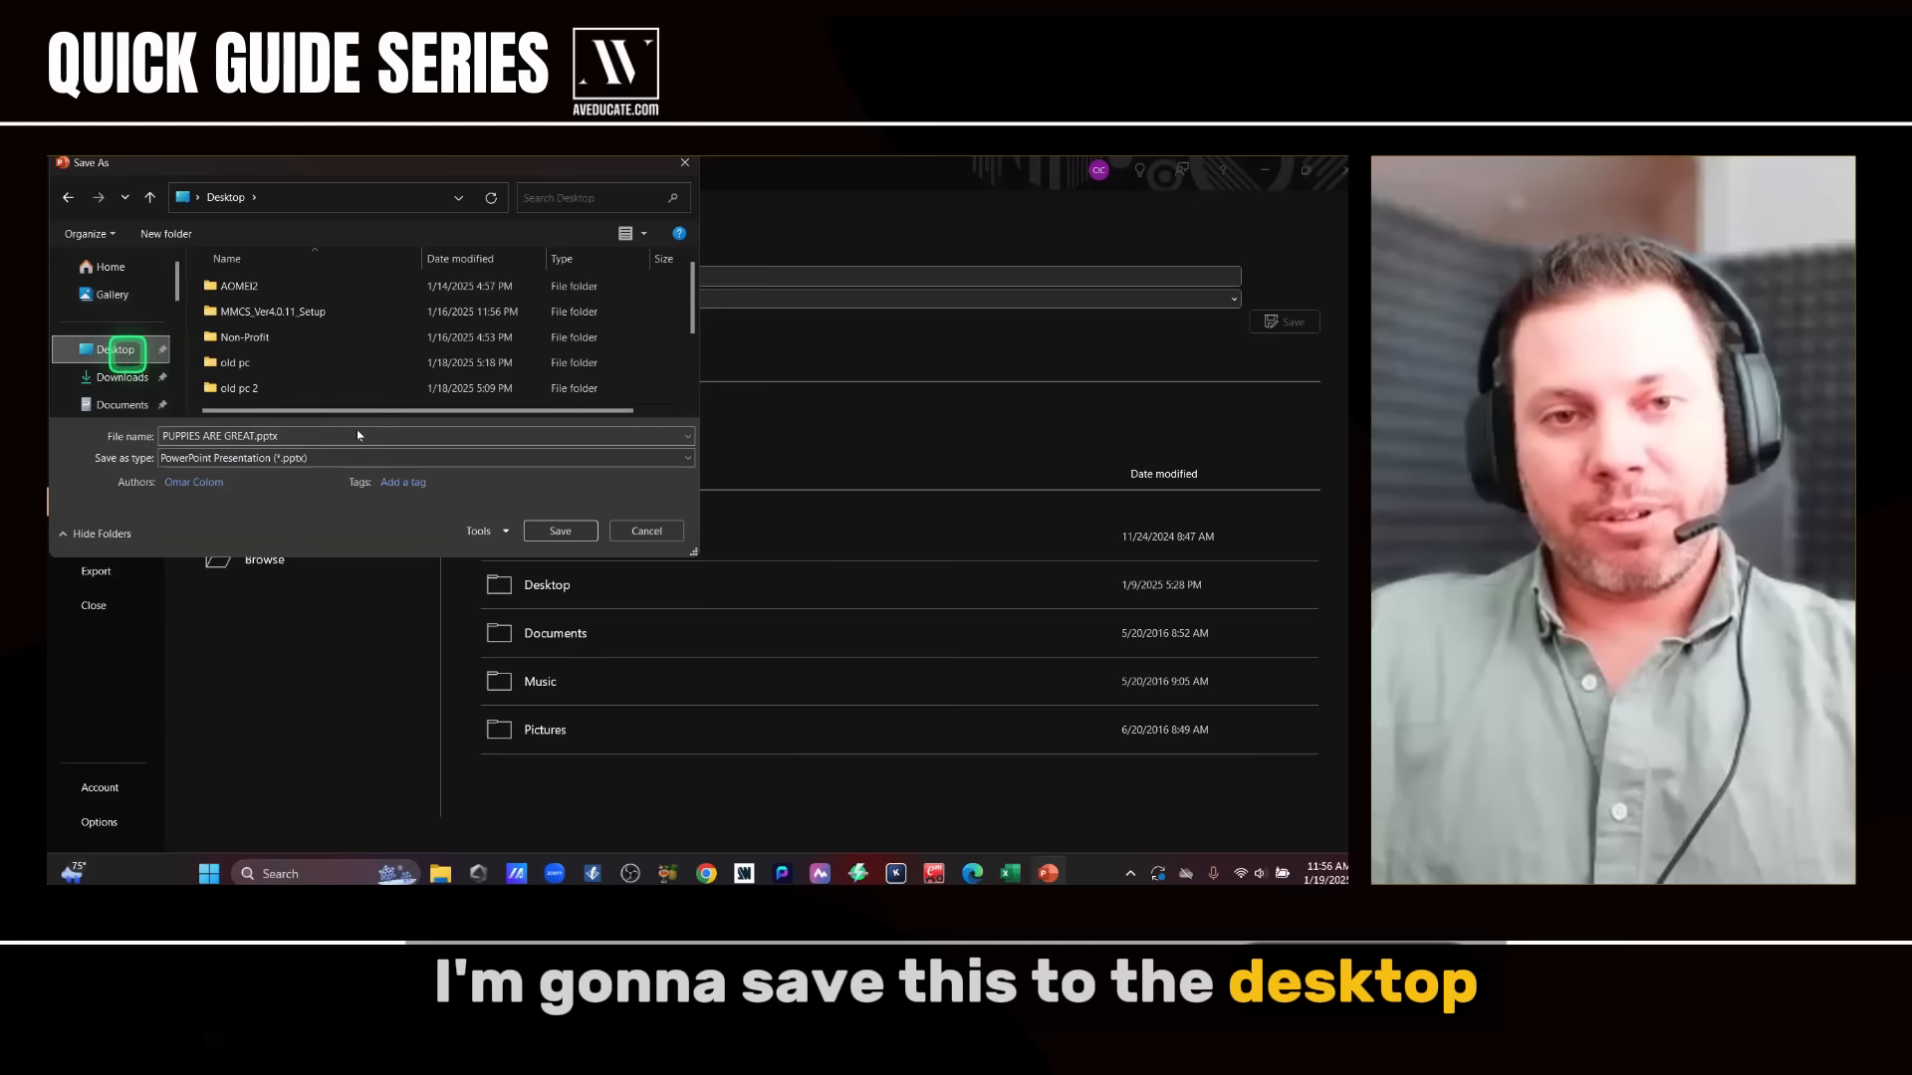
pyautogui.click(568, 533)
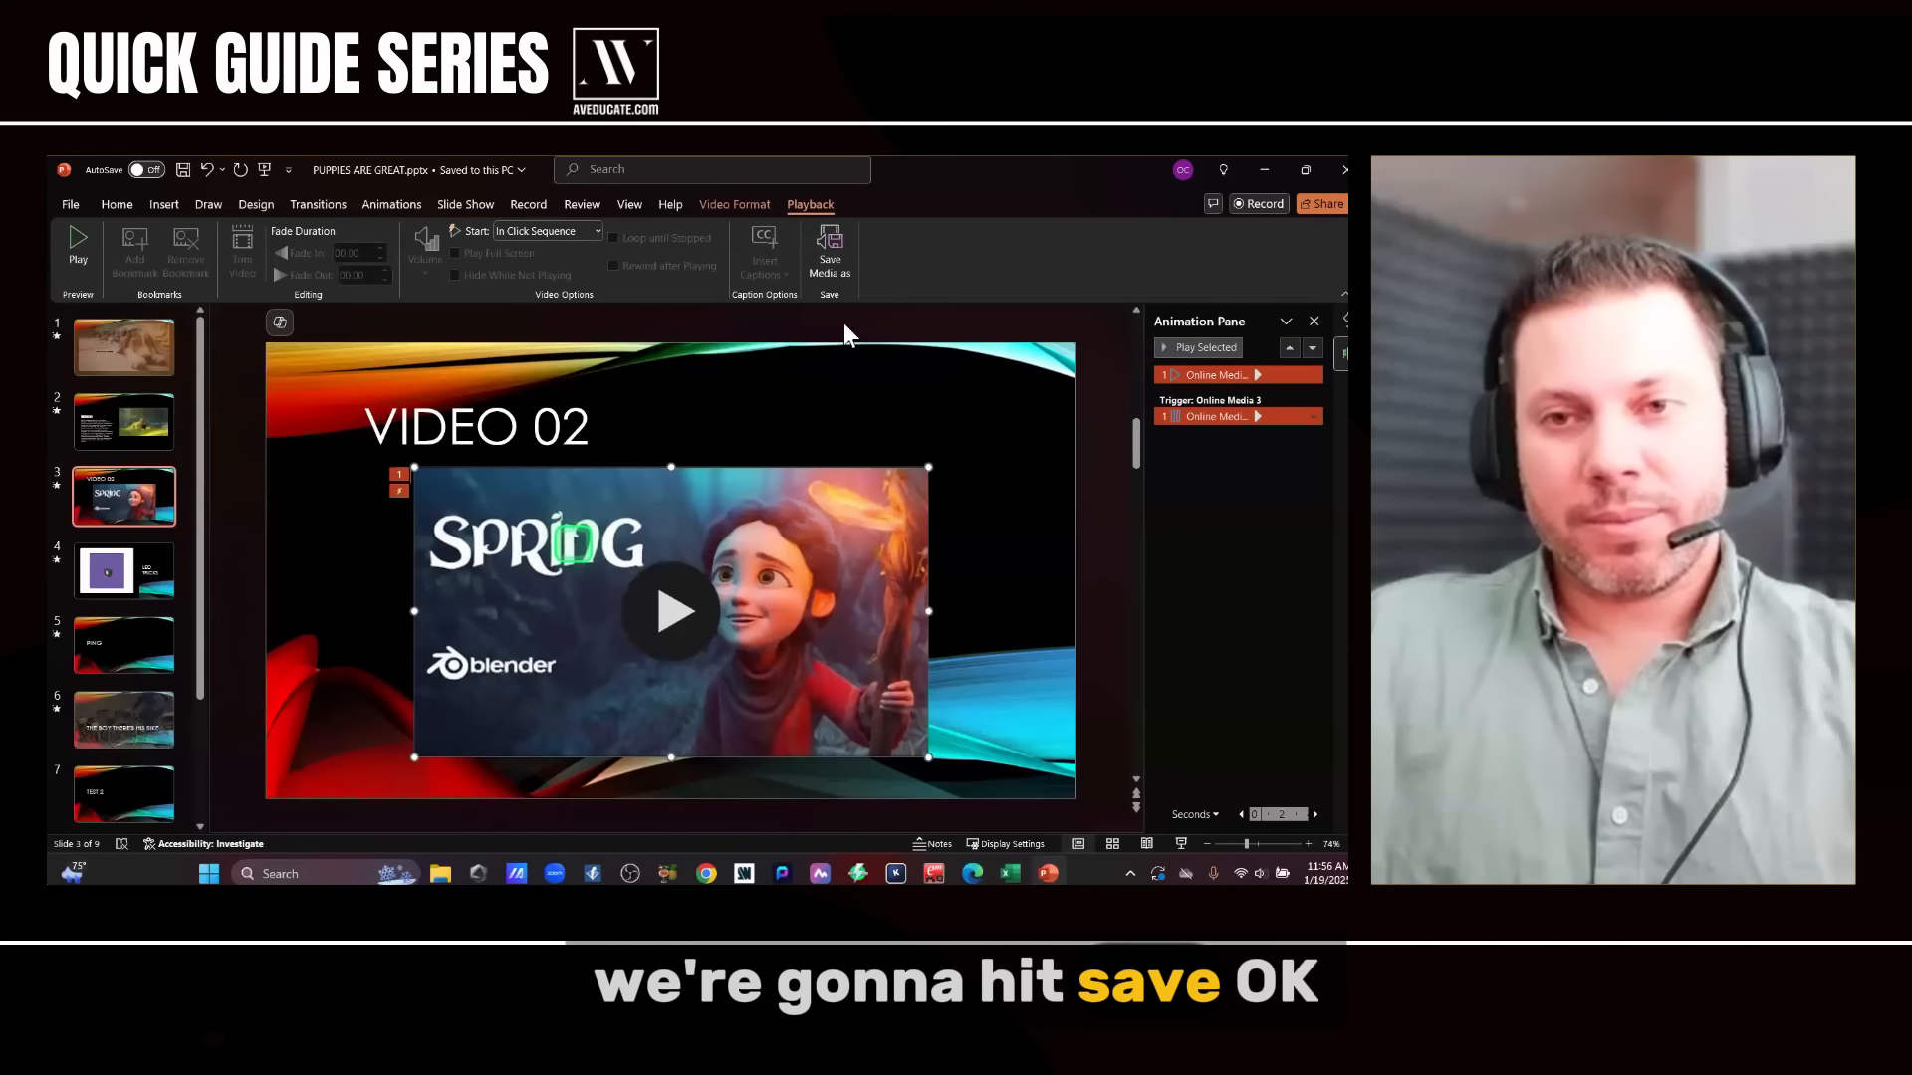
pyautogui.click(1330, 169)
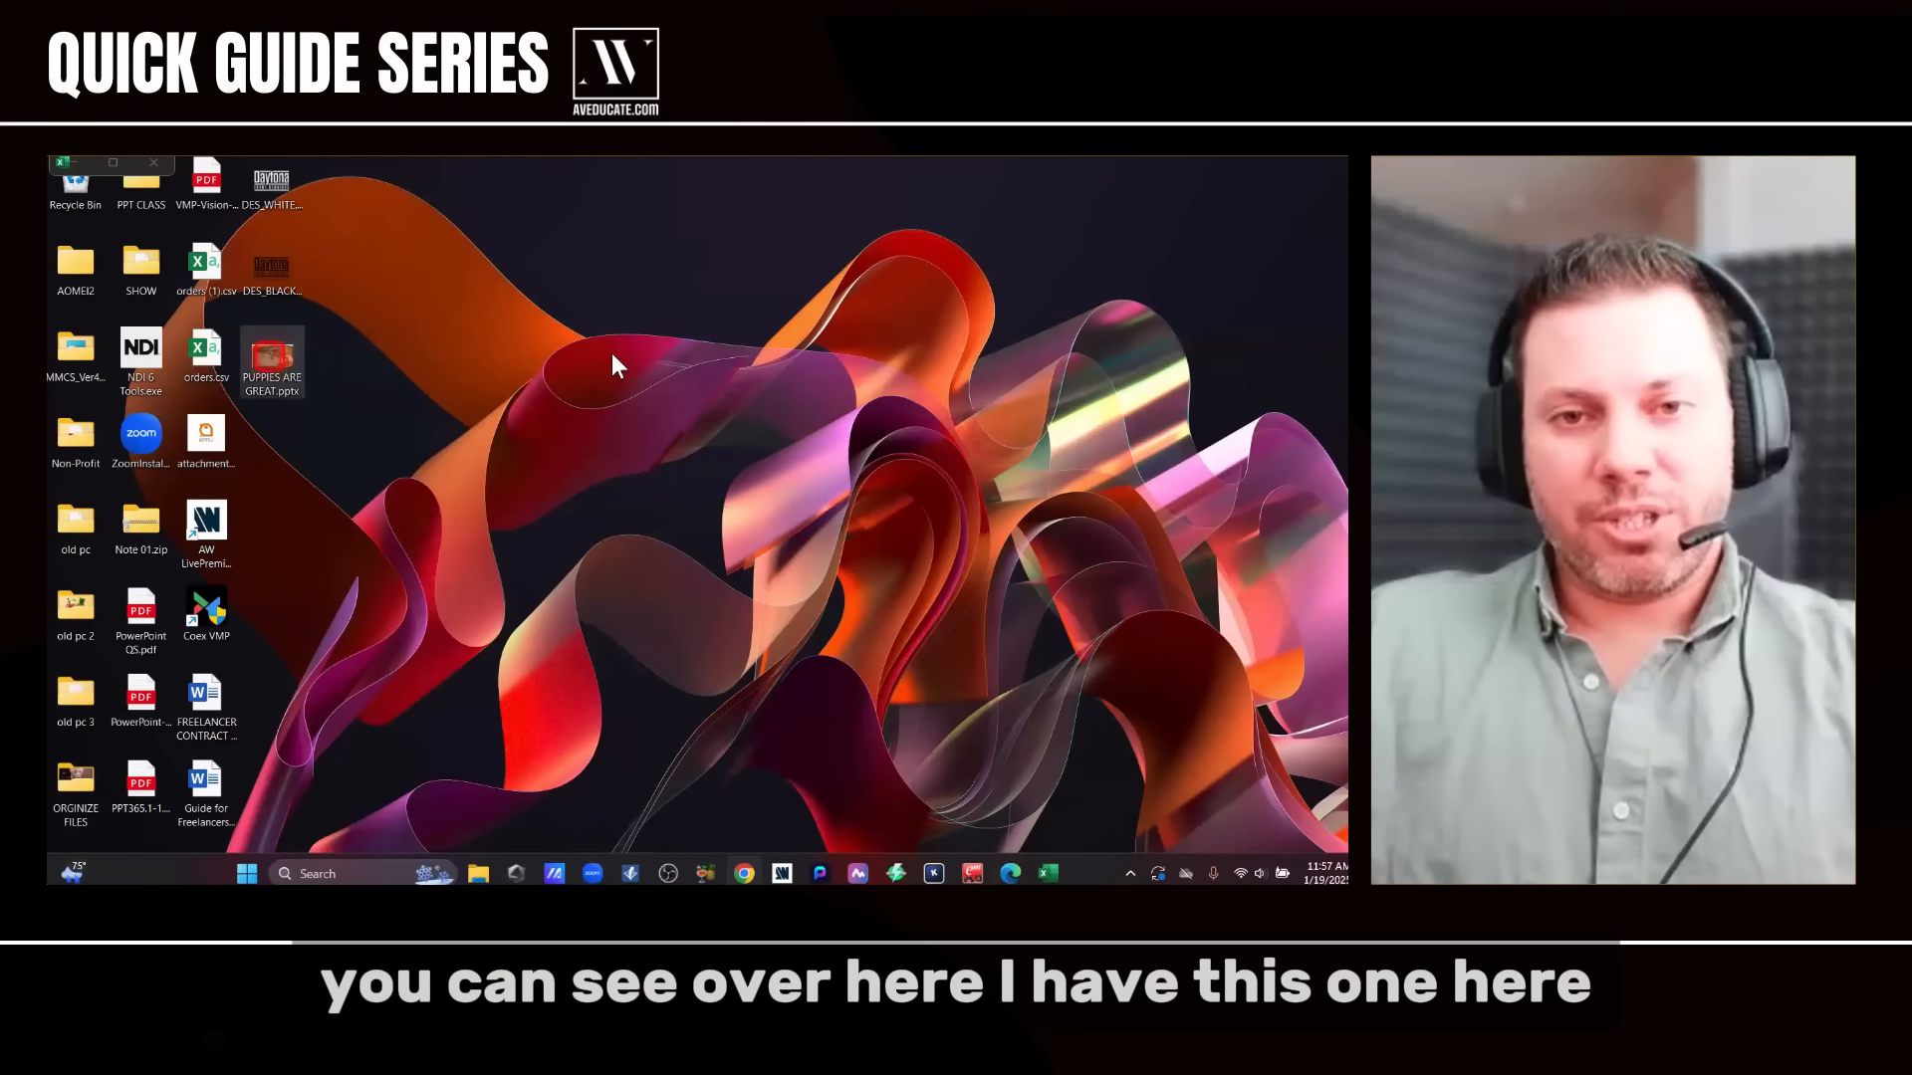
# - Duplicate PUPPIES ARE GREAT.pptx on the desktop and place the original and its copy beside each other in the empty area
pyautogui.moveTo(272, 357); pyautogui.dragTo(708, 266)
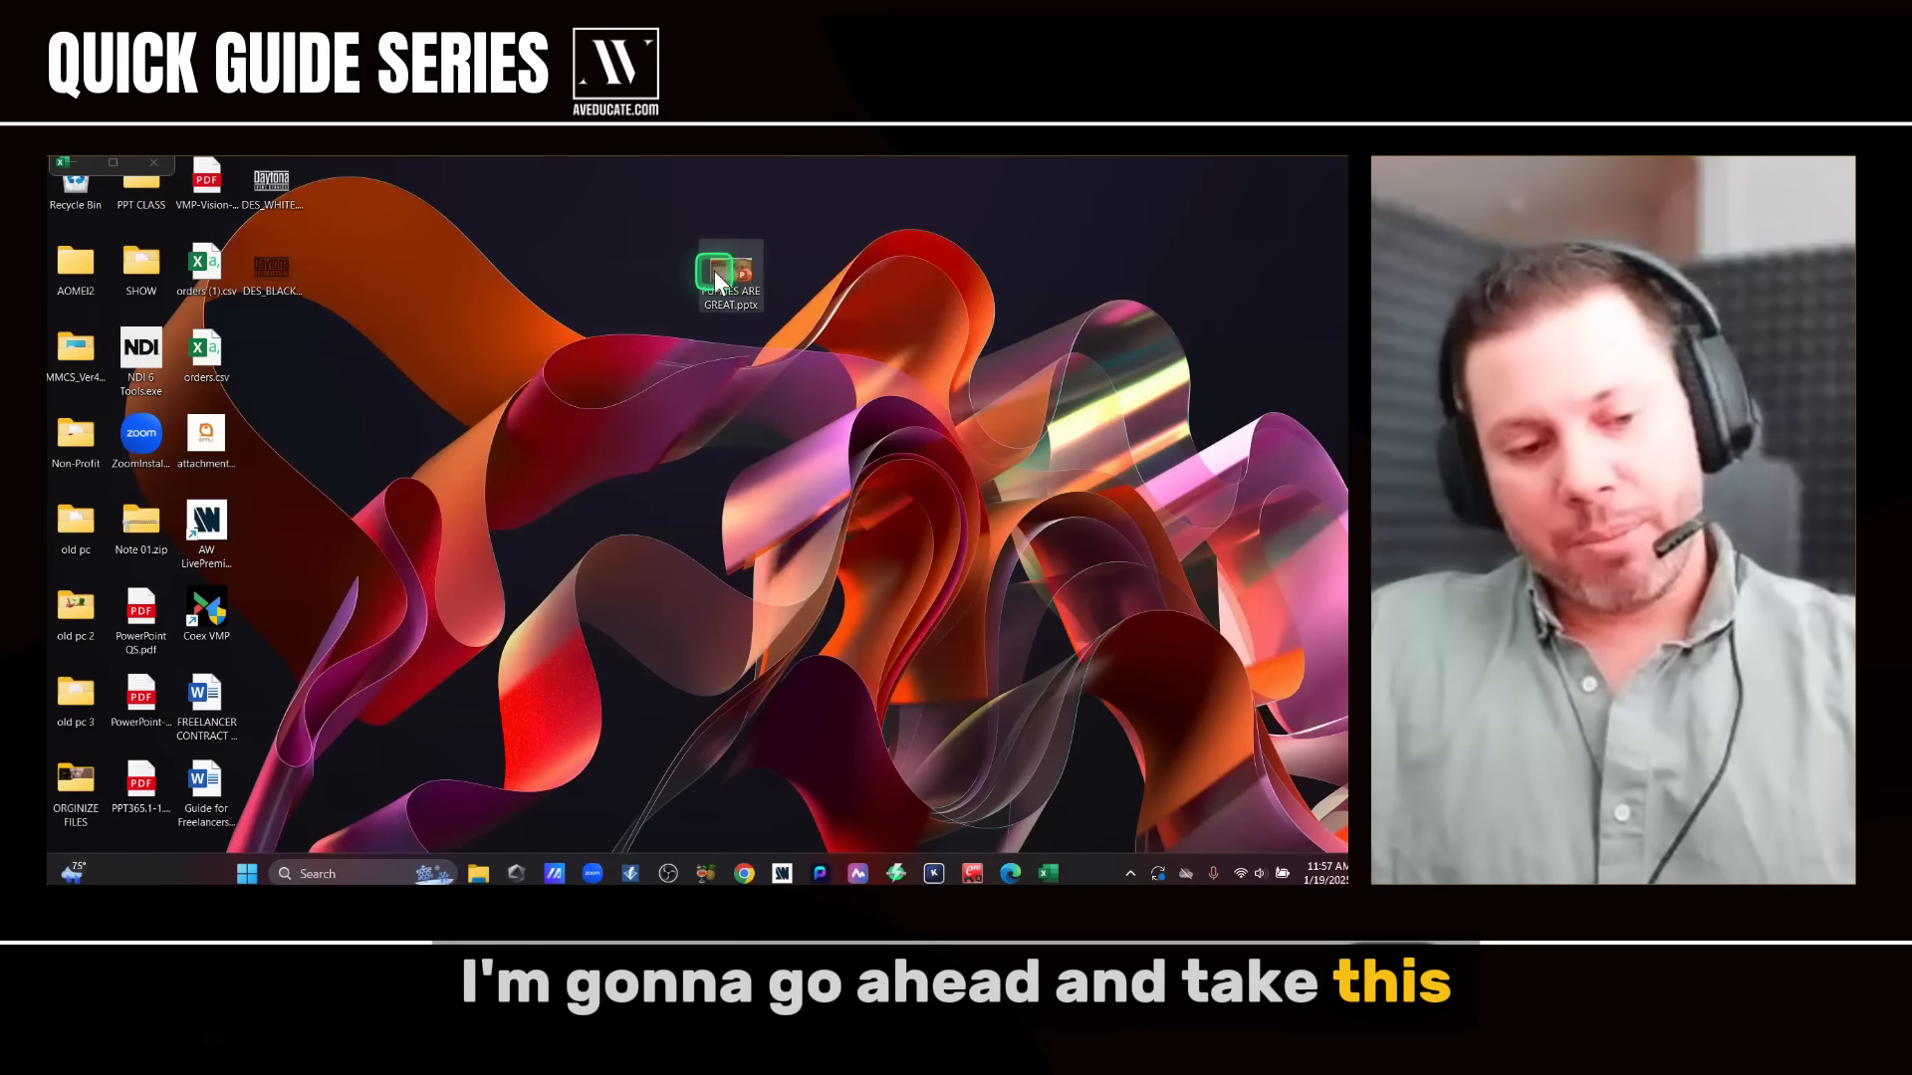
pyautogui.hotkey('ctrl', 'c')
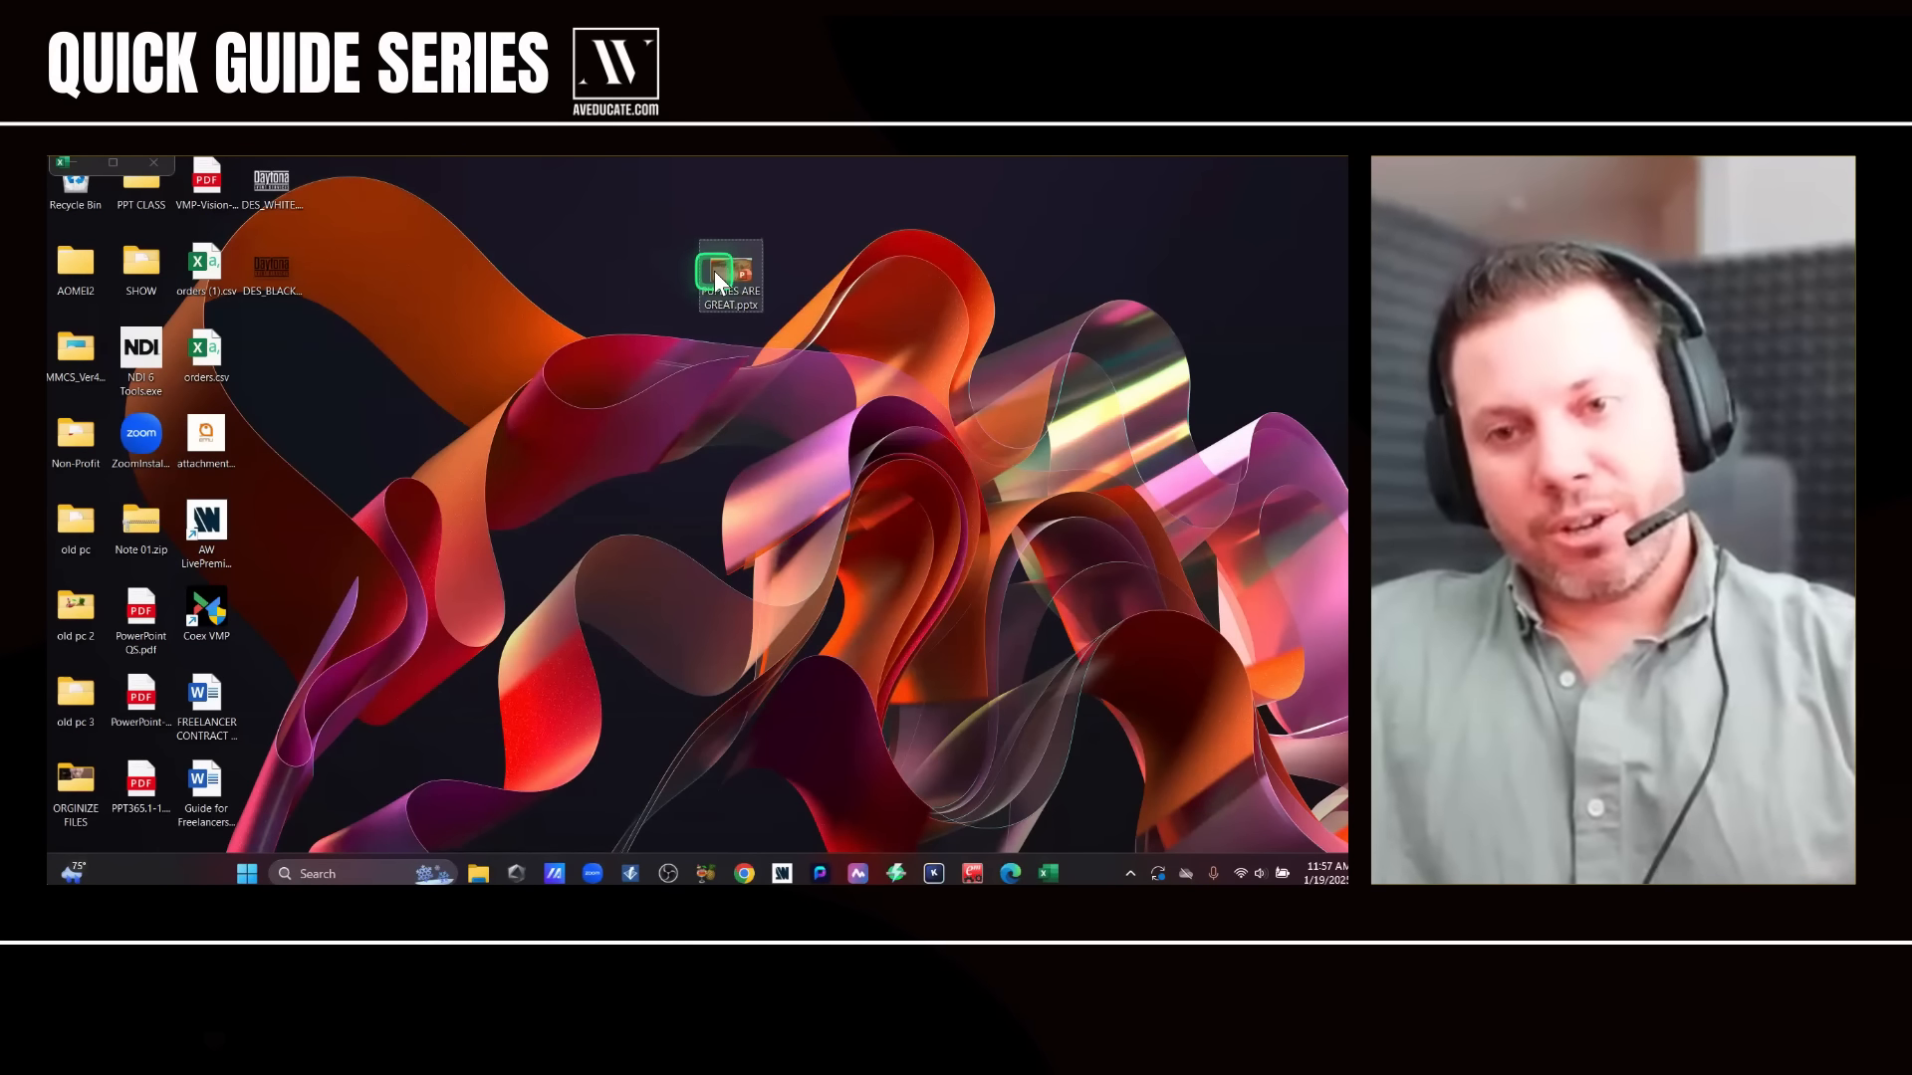
pyautogui.hotkey('ctrl', 'v')
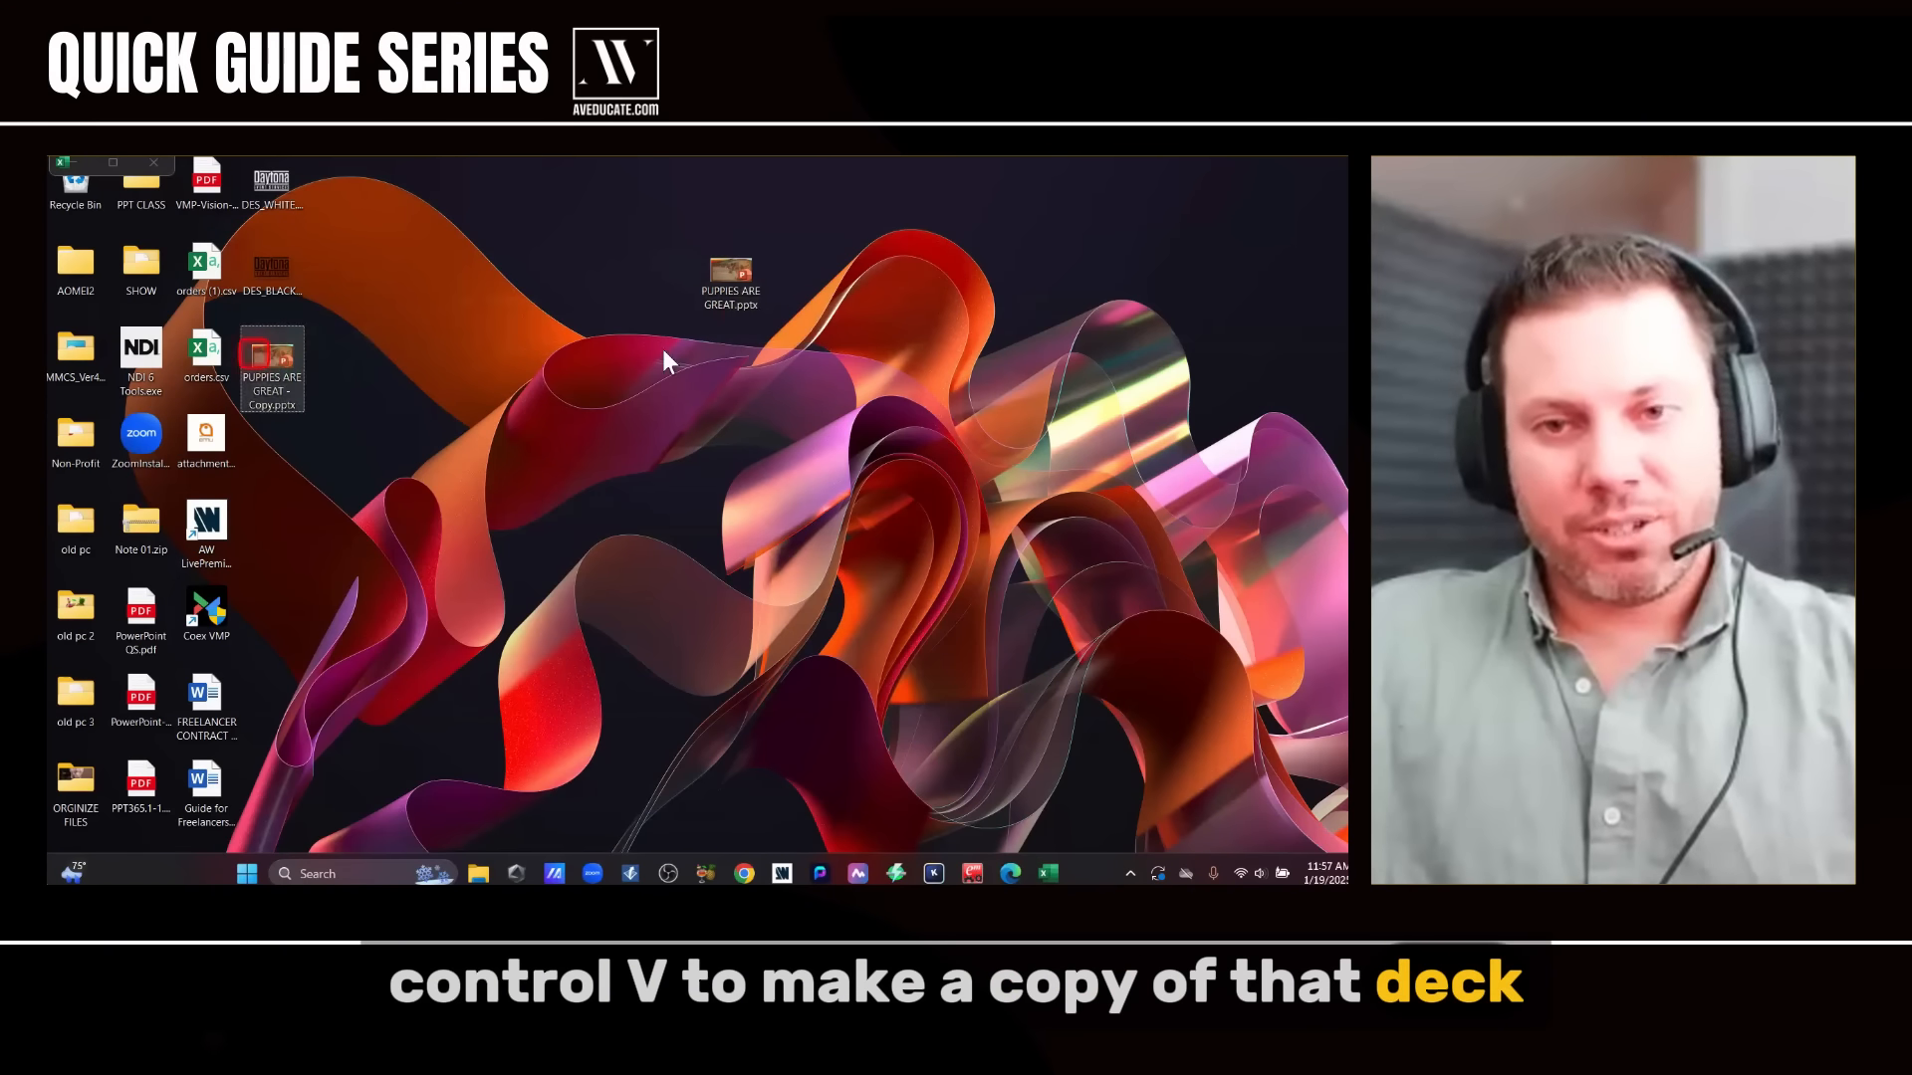
pyautogui.moveTo(272, 356); pyautogui.dragTo(892, 268)
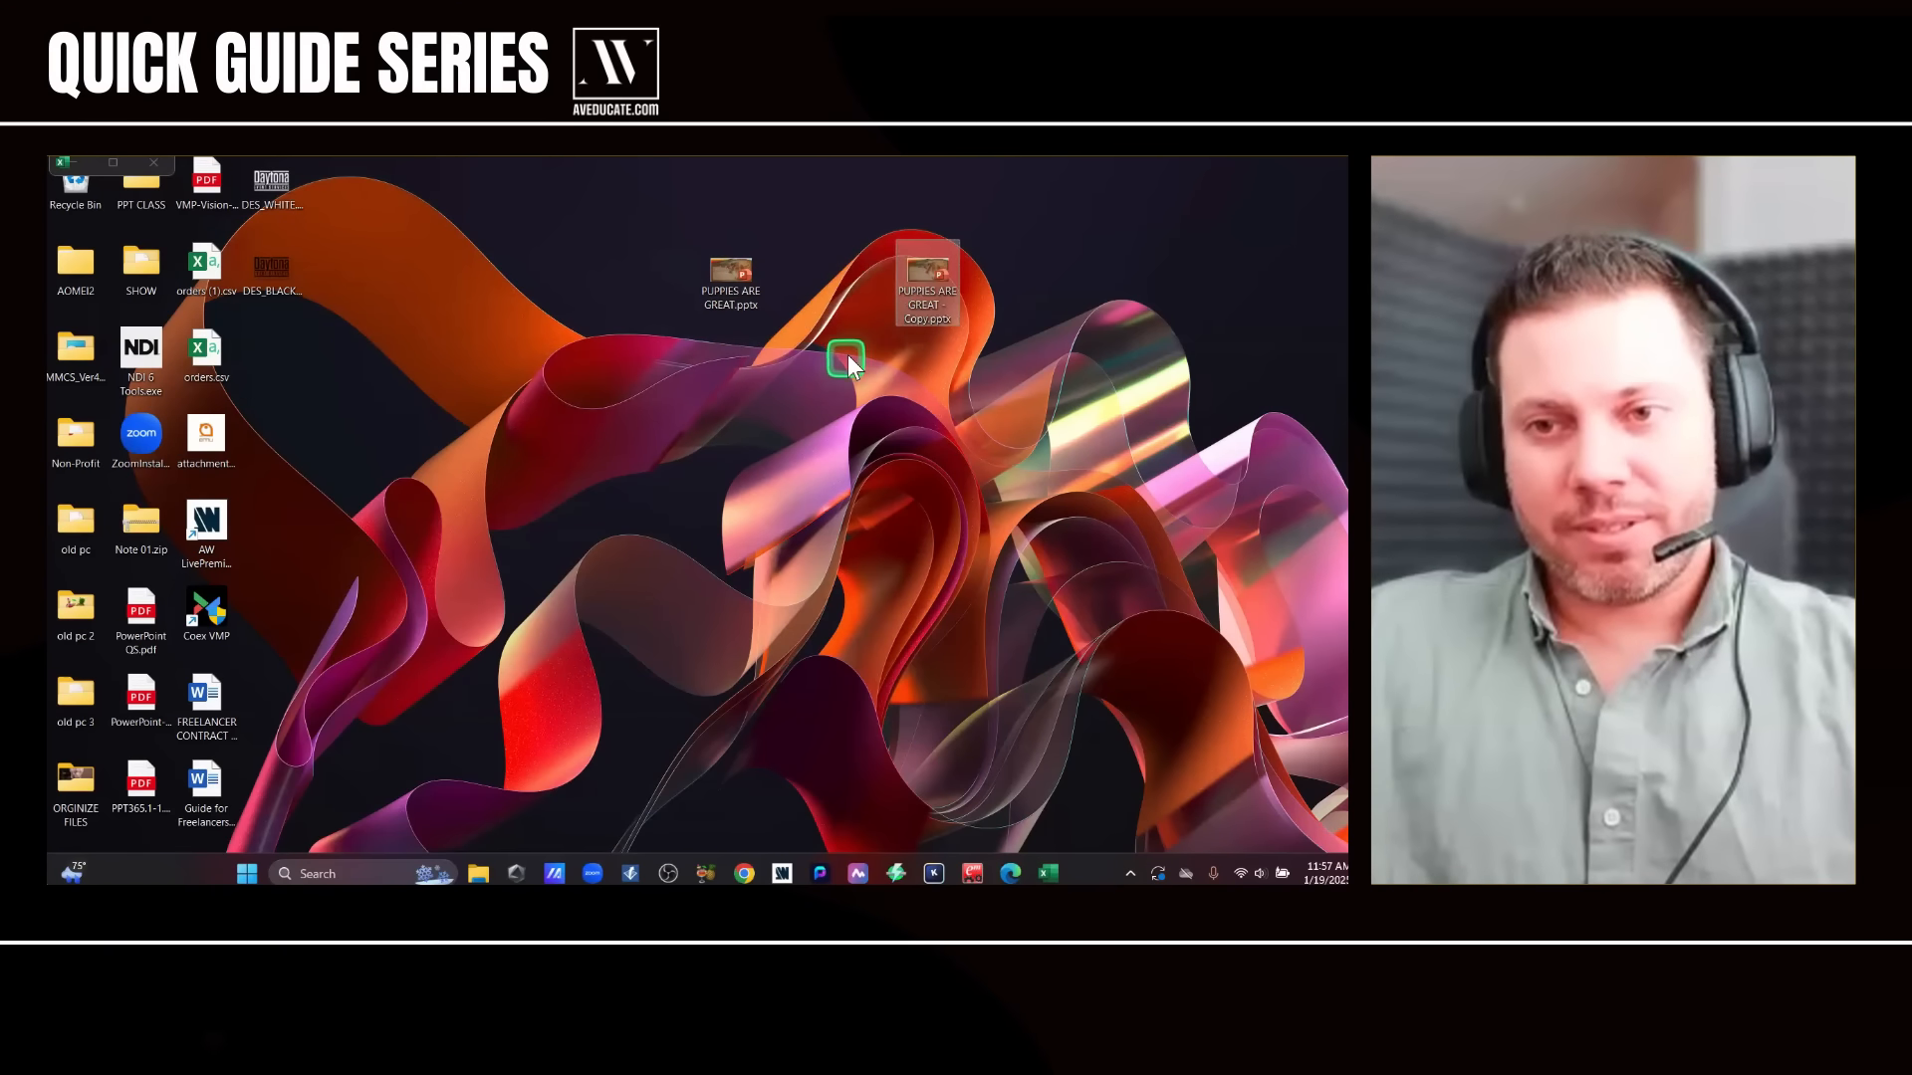
pyautogui.rightClick(924, 277)
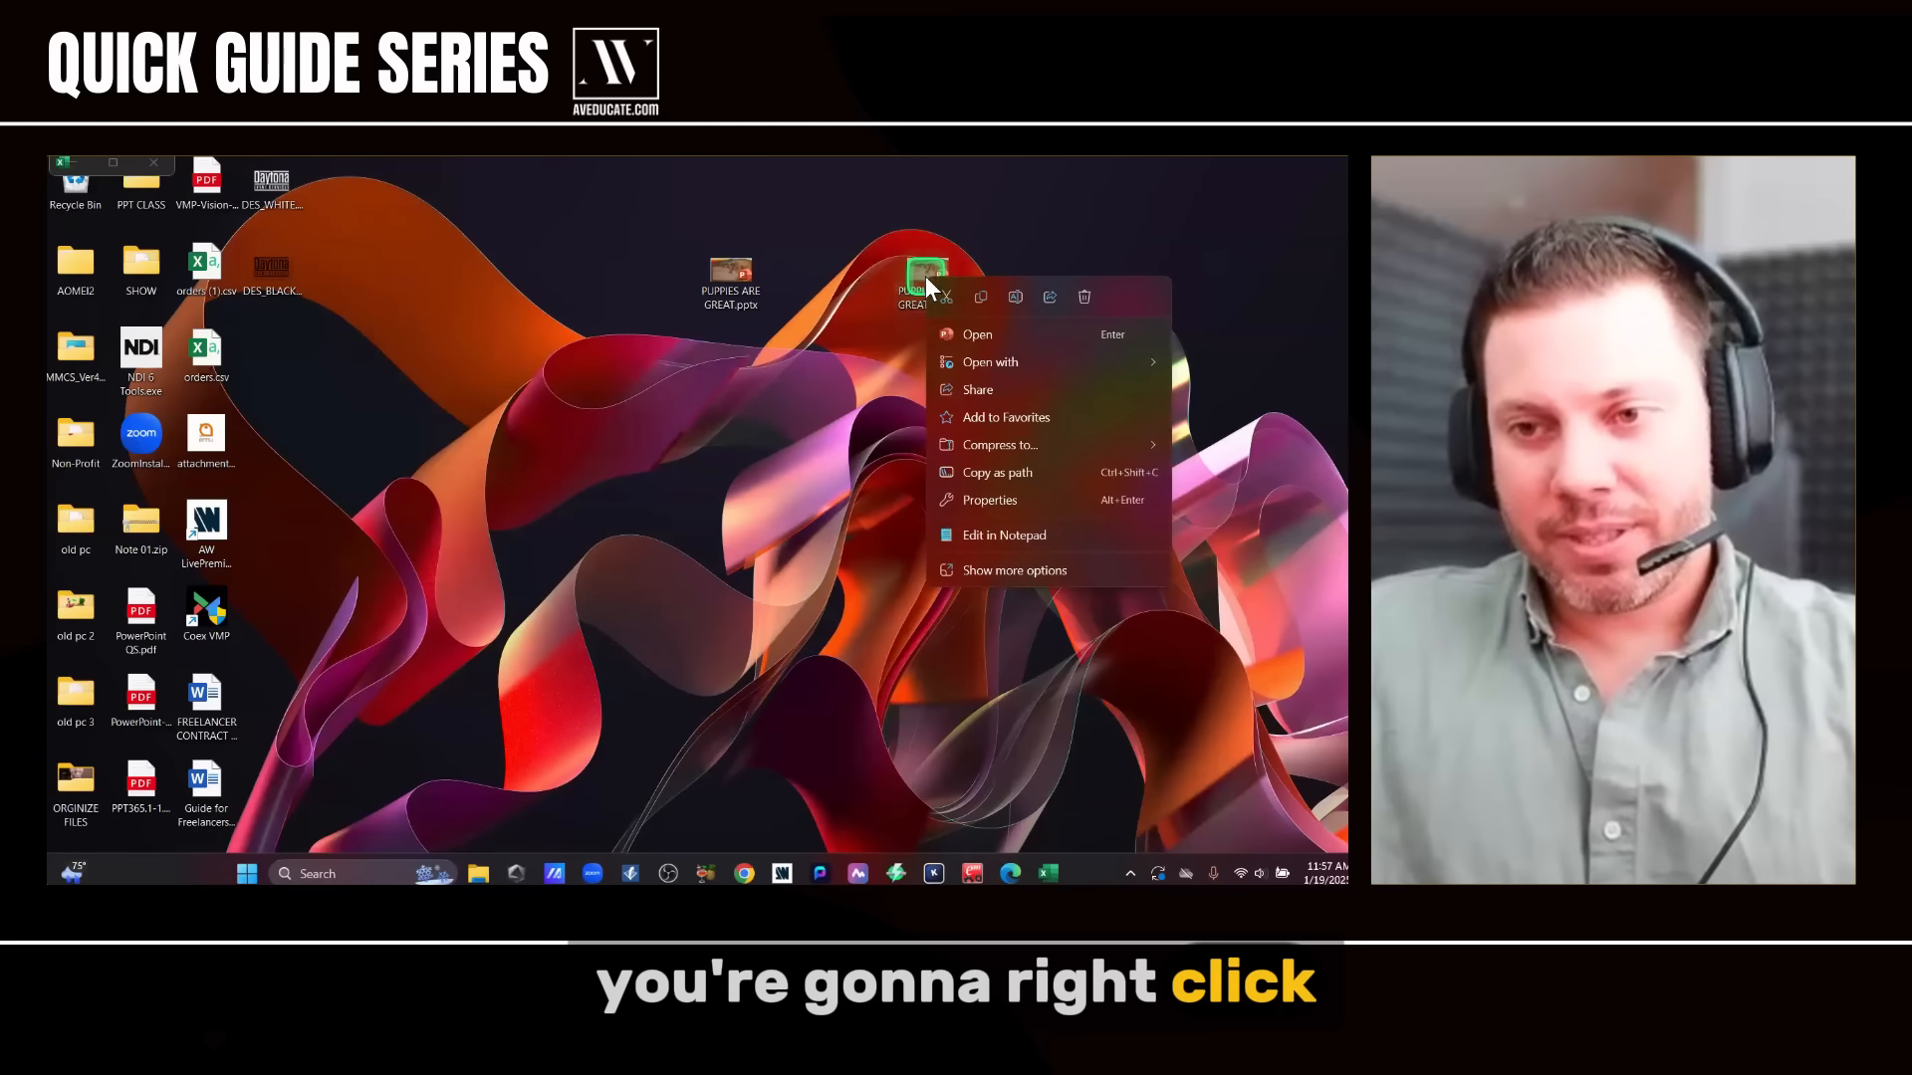
pyautogui.click(1012, 298)
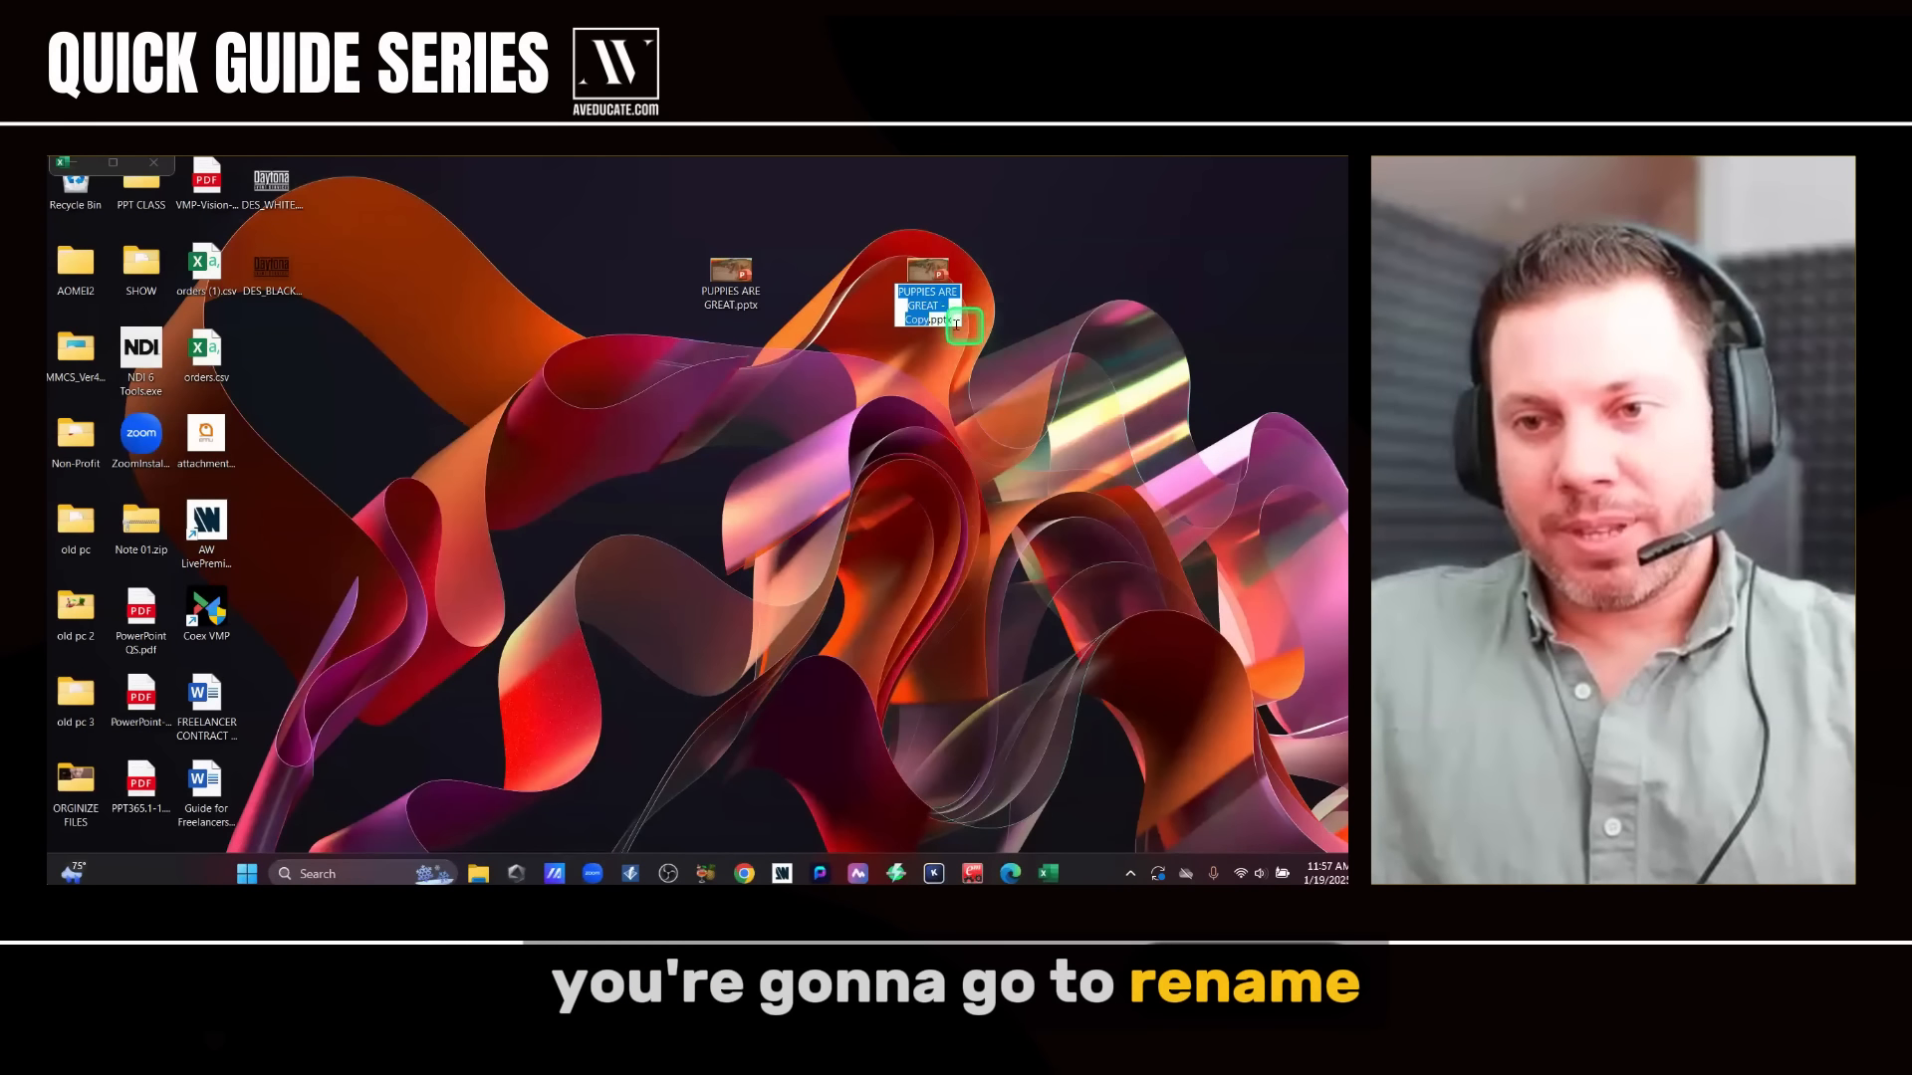
pyautogui.click(951, 320)
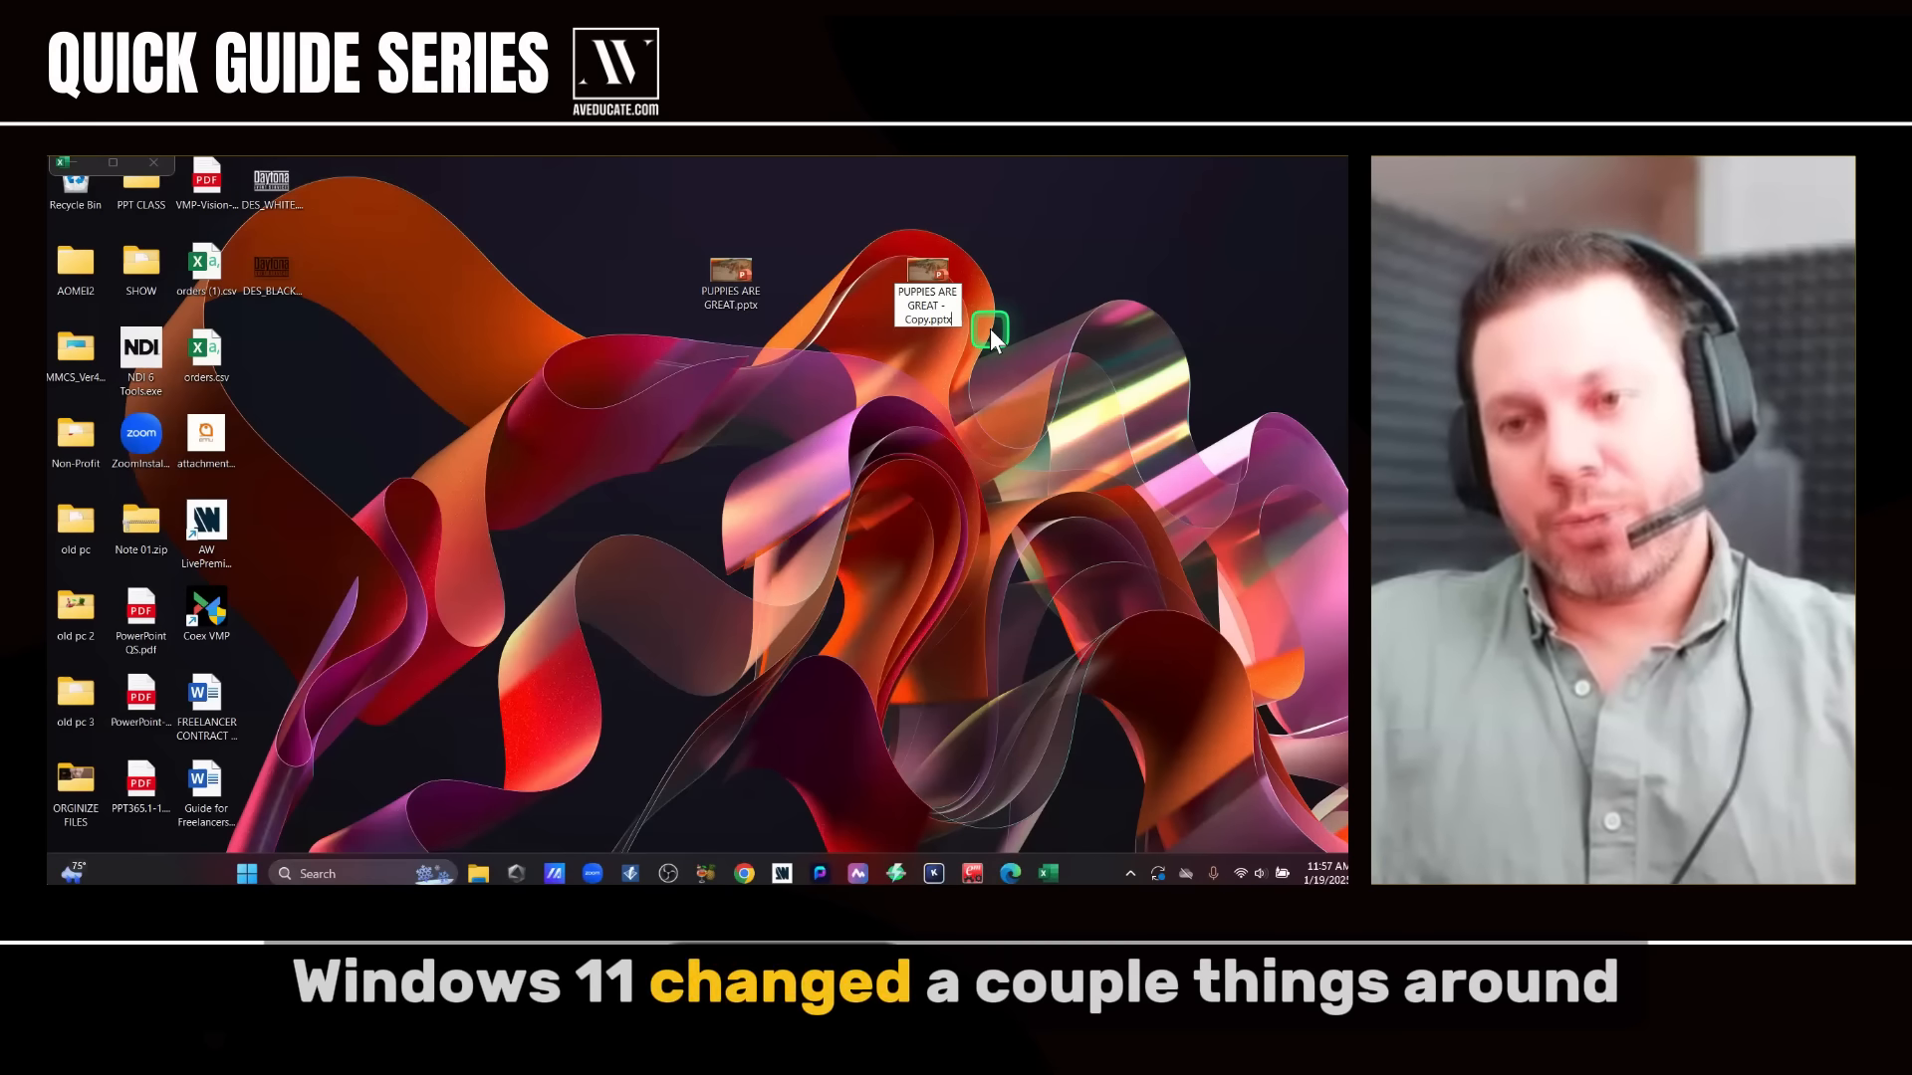
pyautogui.click(990, 328)
# - Switch to File Explorer, maximize its window and open the Desktop folder
pyautogui.click(478, 873)
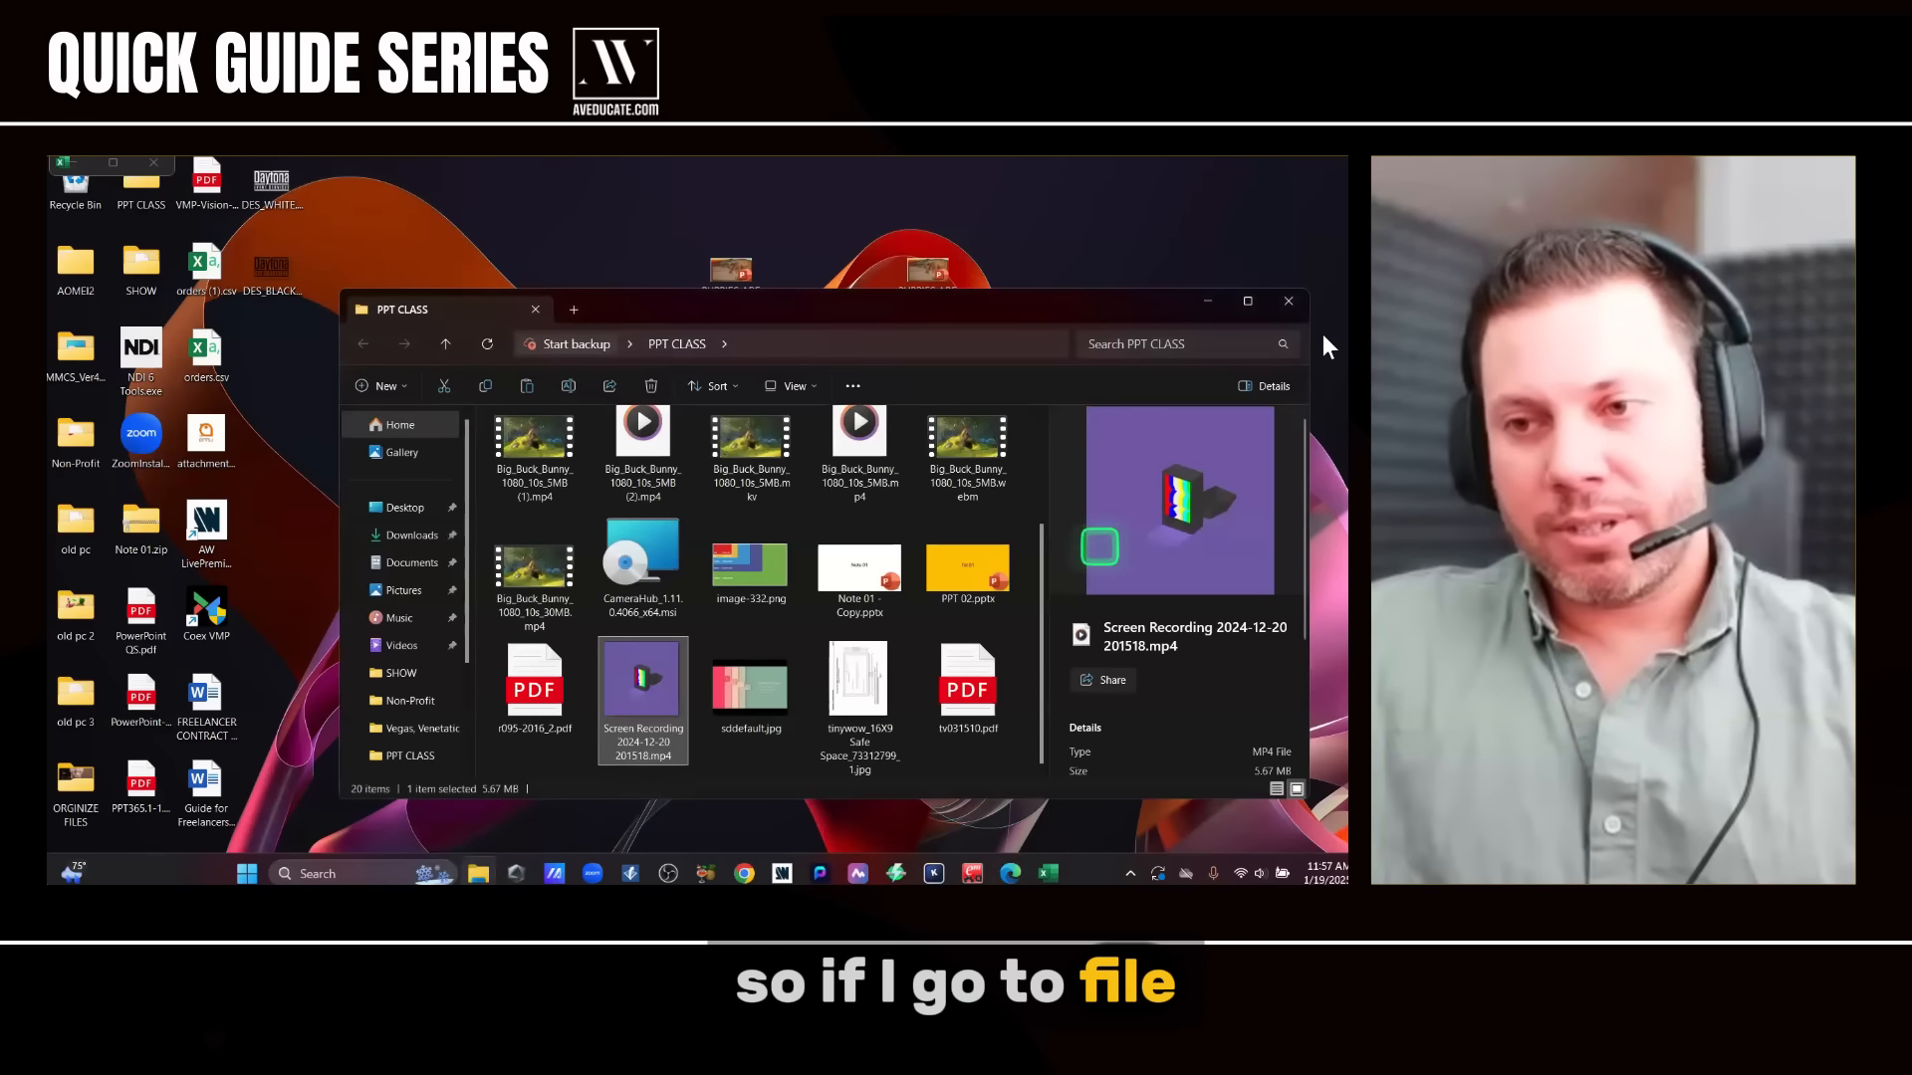
pyautogui.click(1247, 301)
pyautogui.click(134, 367)
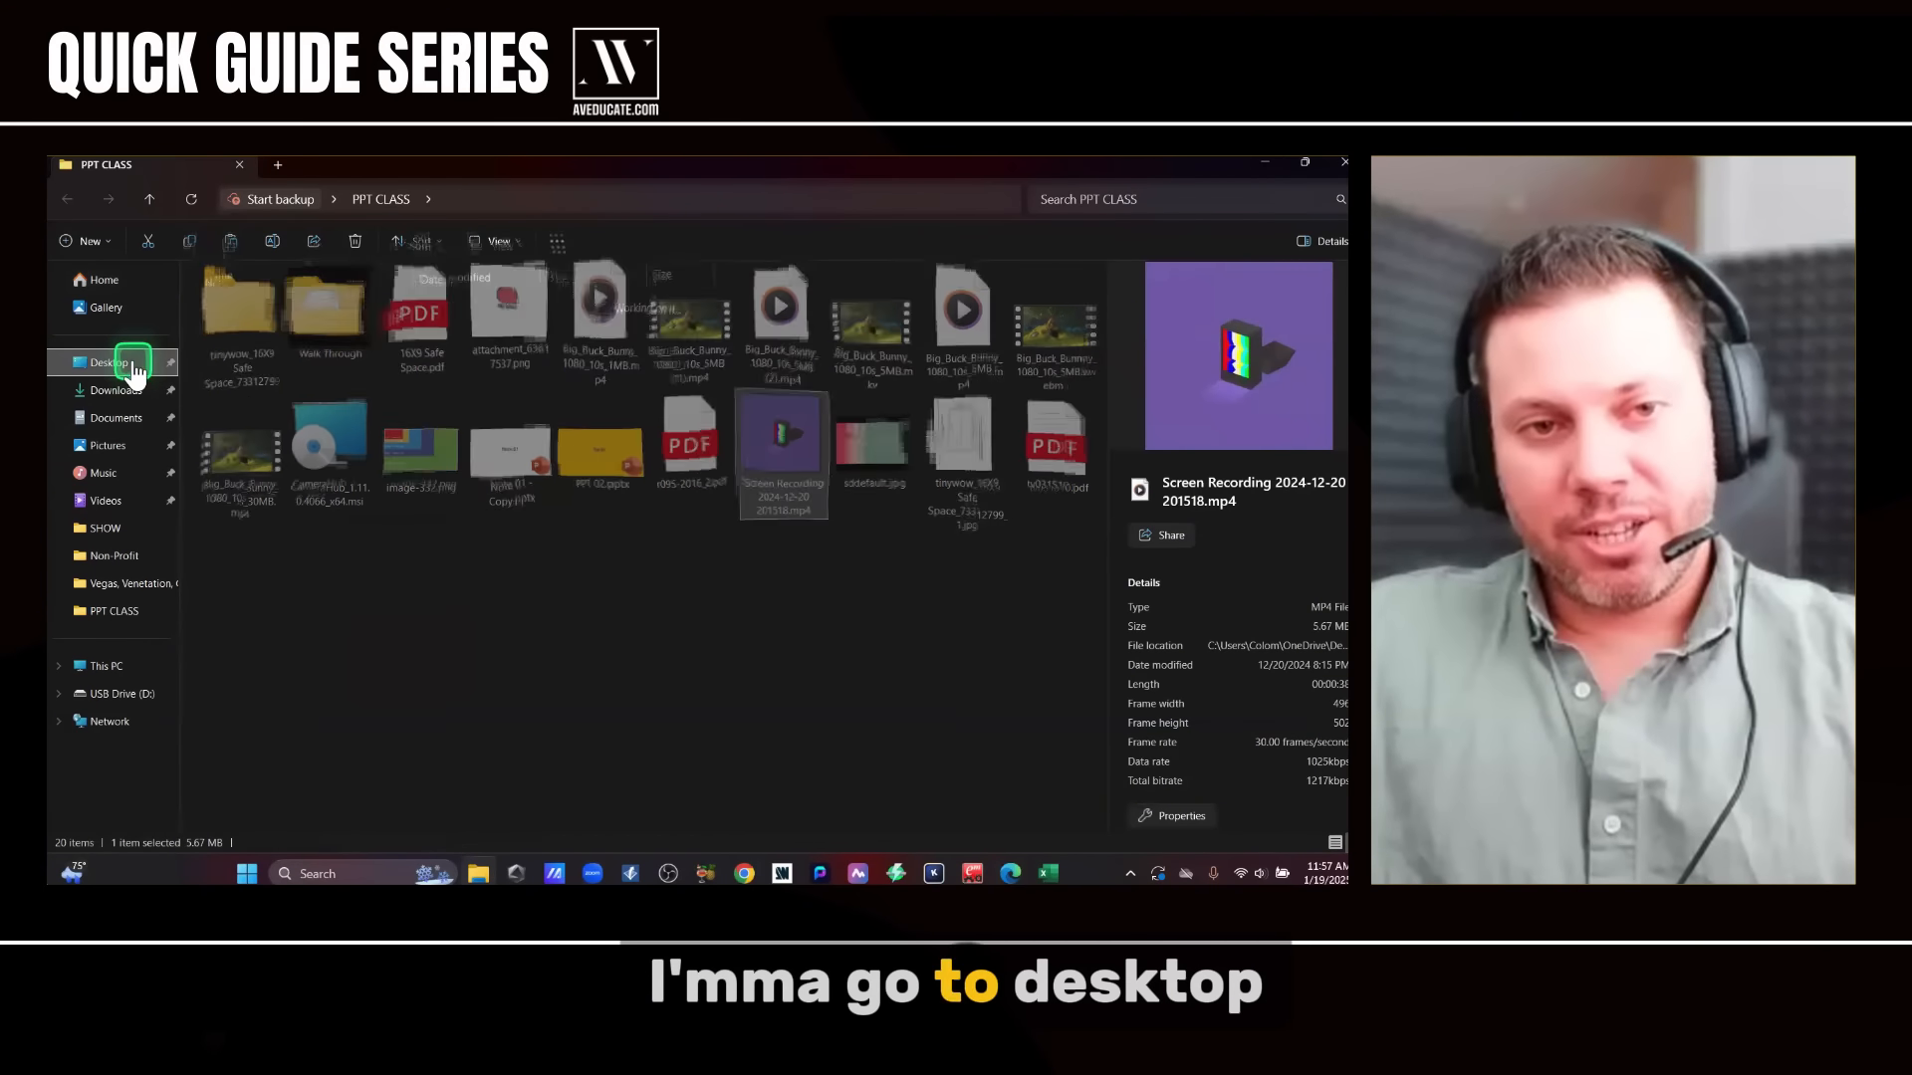
pyautogui.click(396, 460)
pyautogui.click(382, 666)
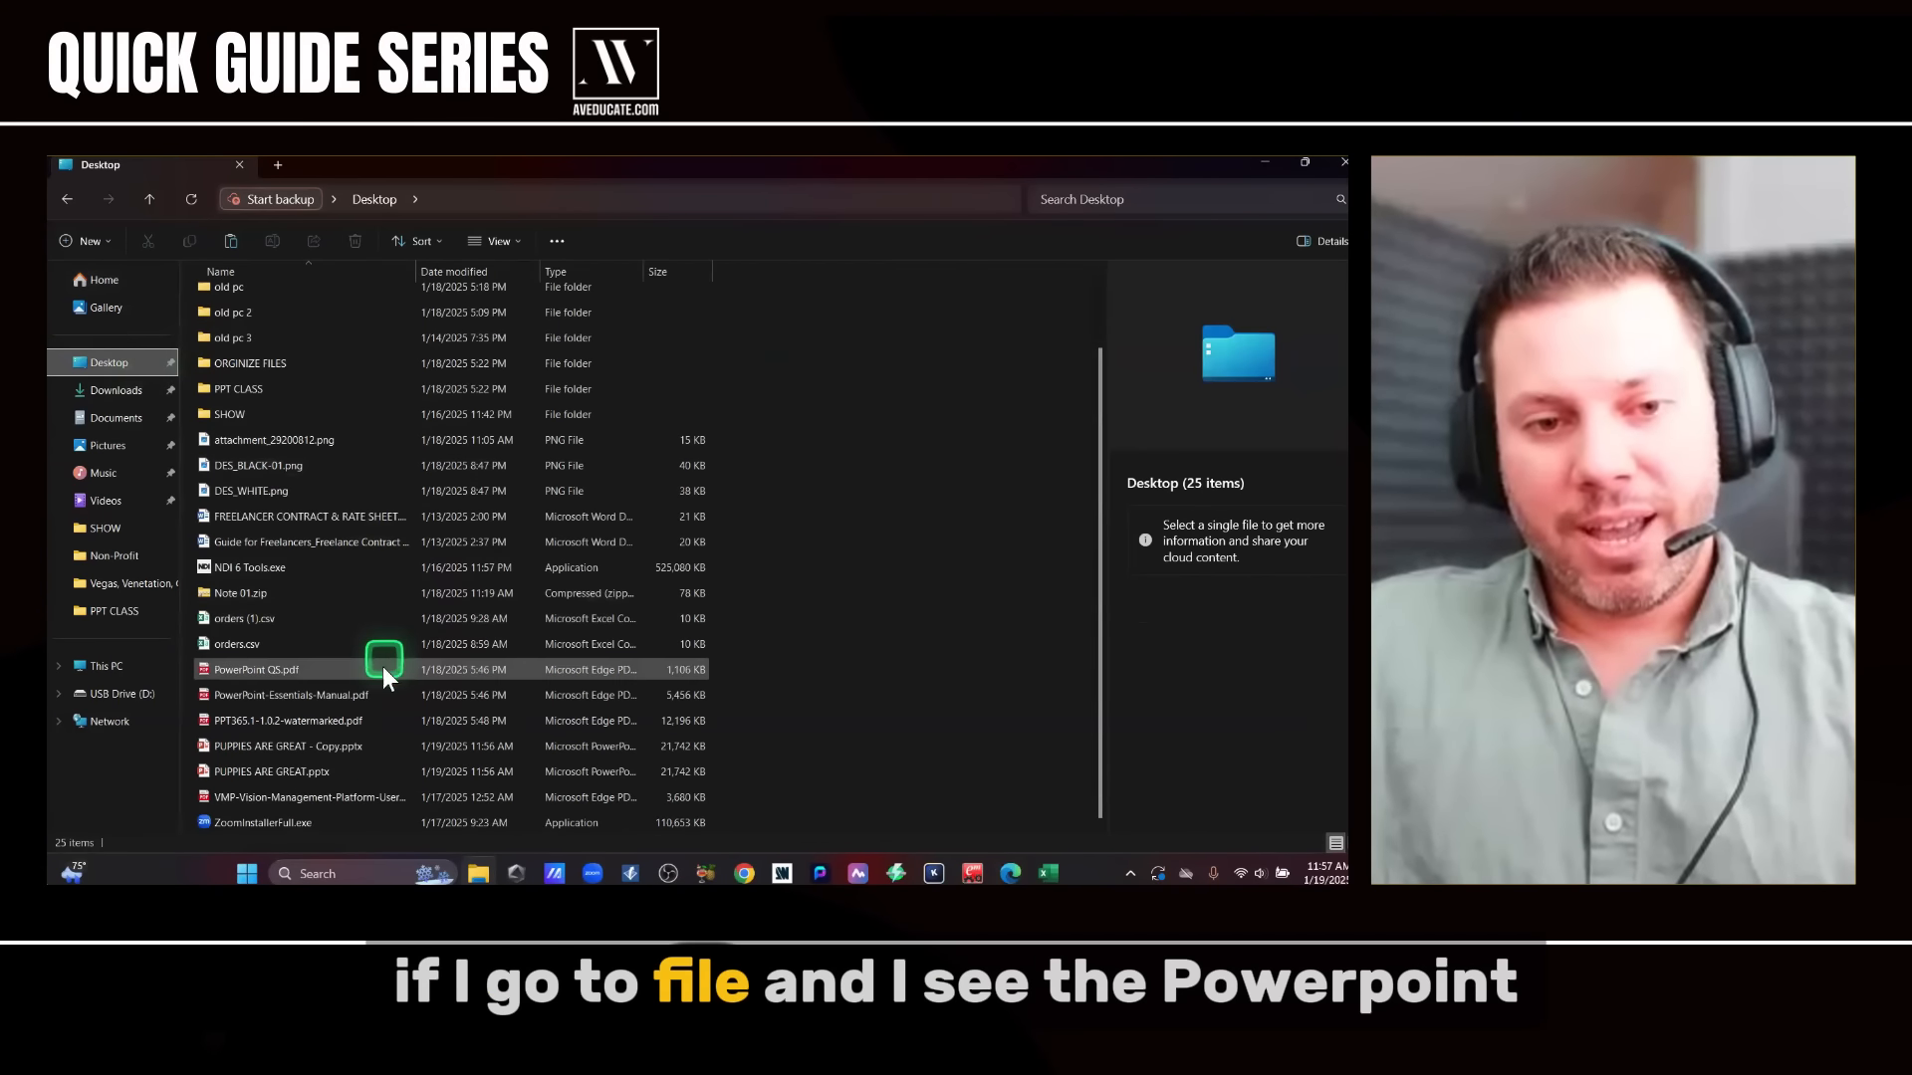
pyautogui.click(378, 749)
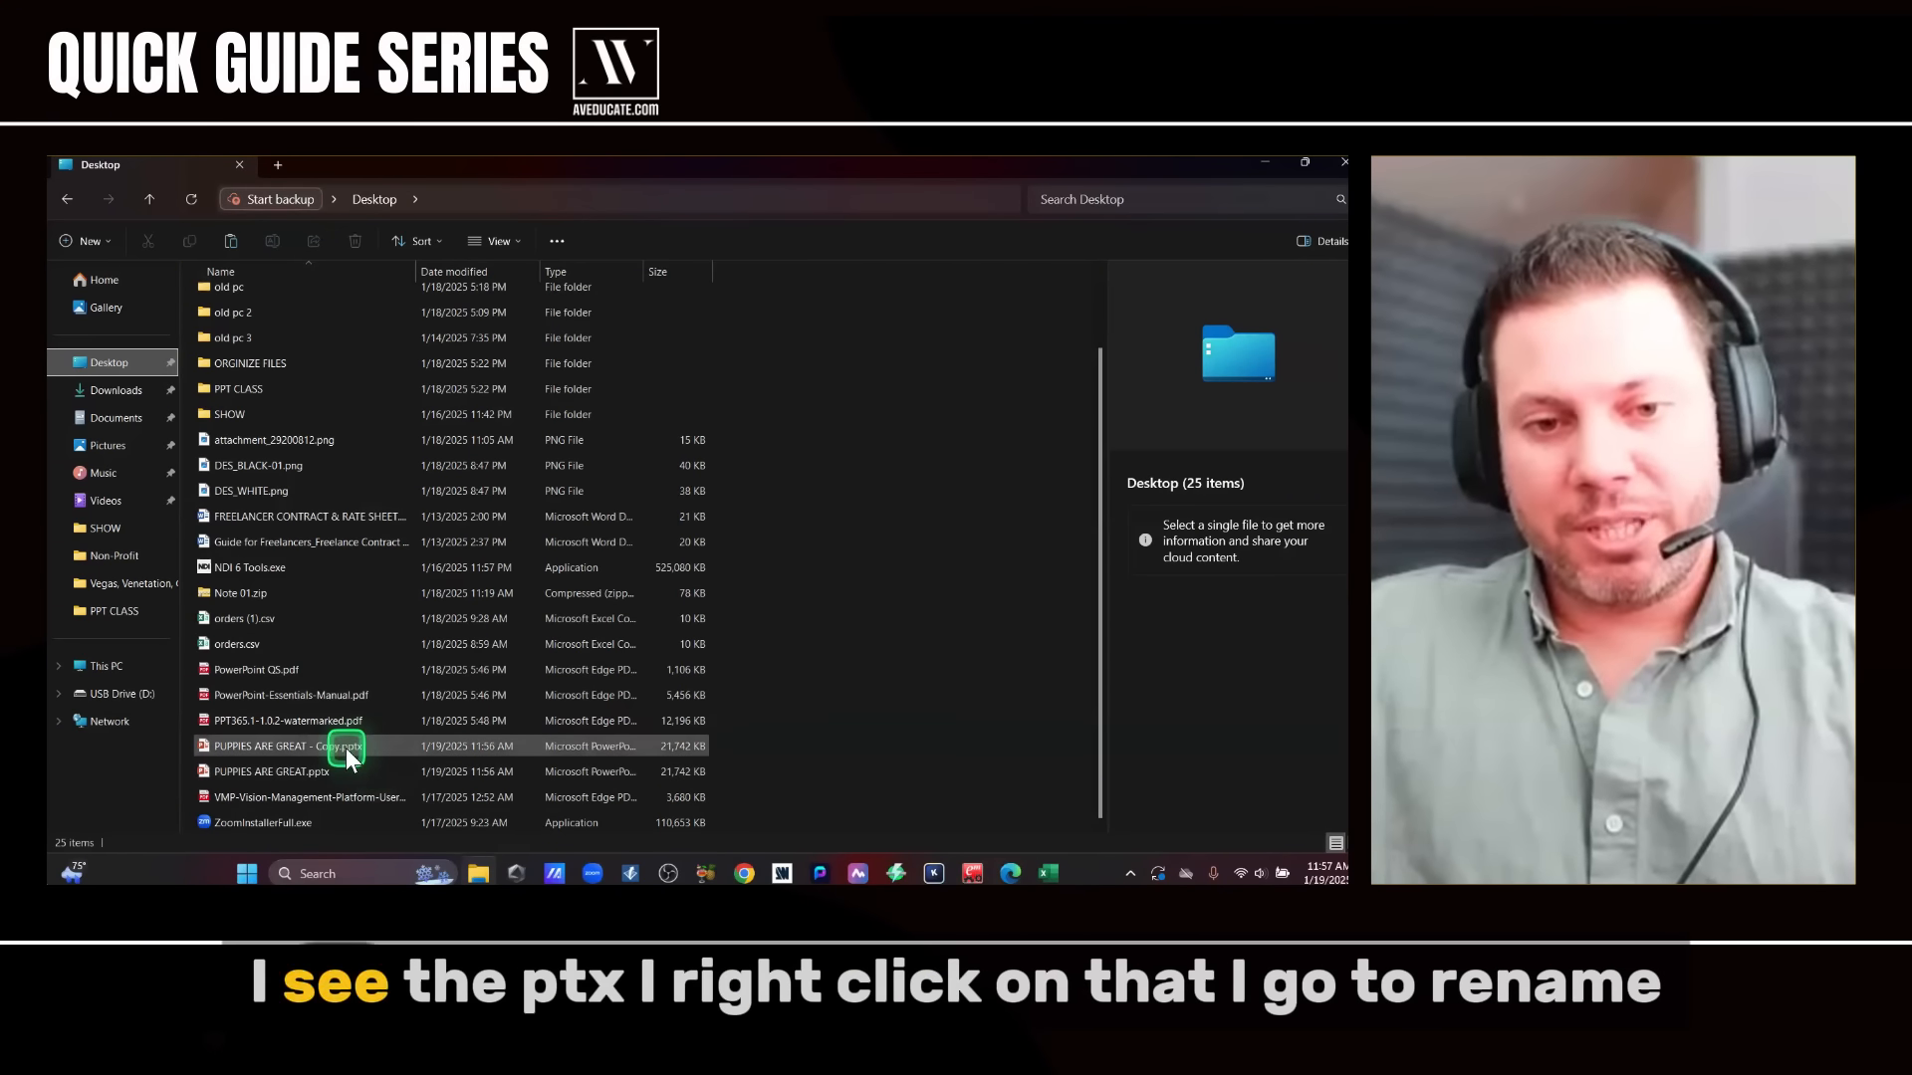
pyautogui.rightClick(344, 749)
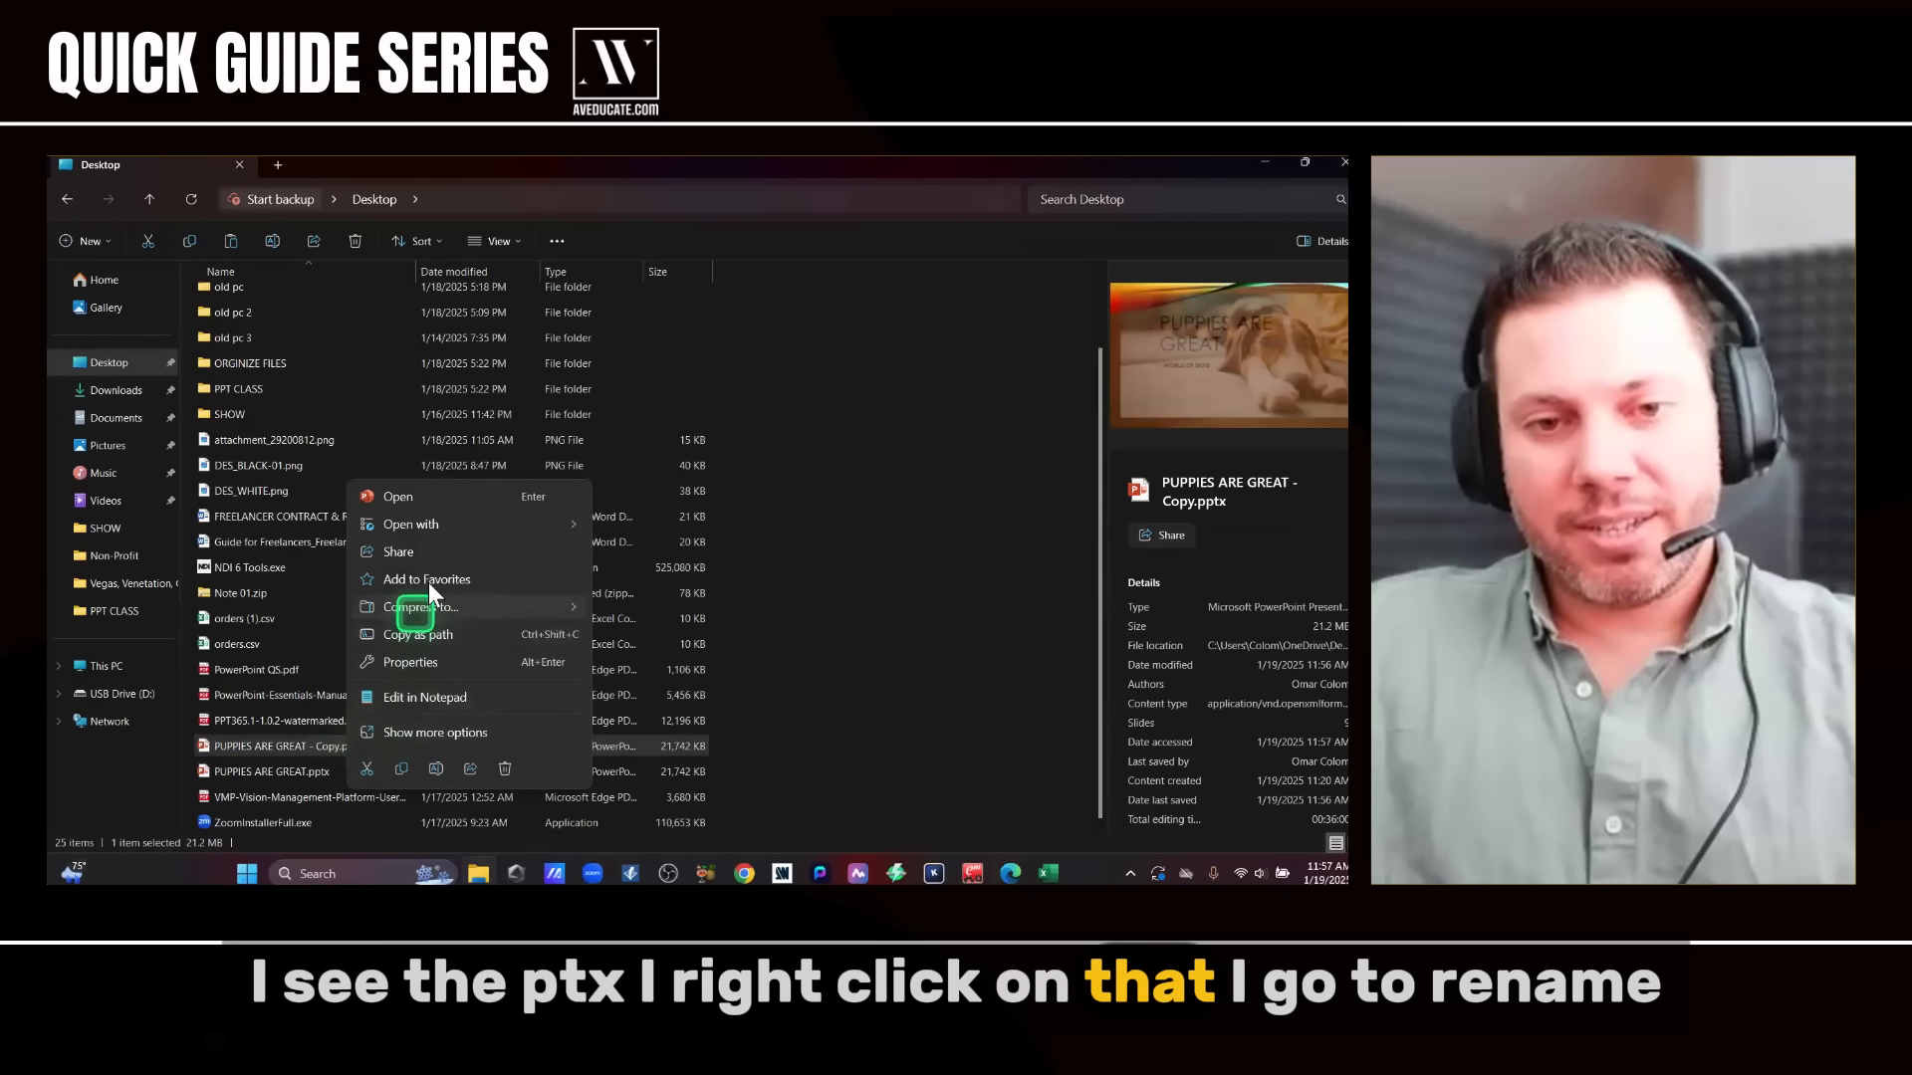
pyautogui.click(435, 768)
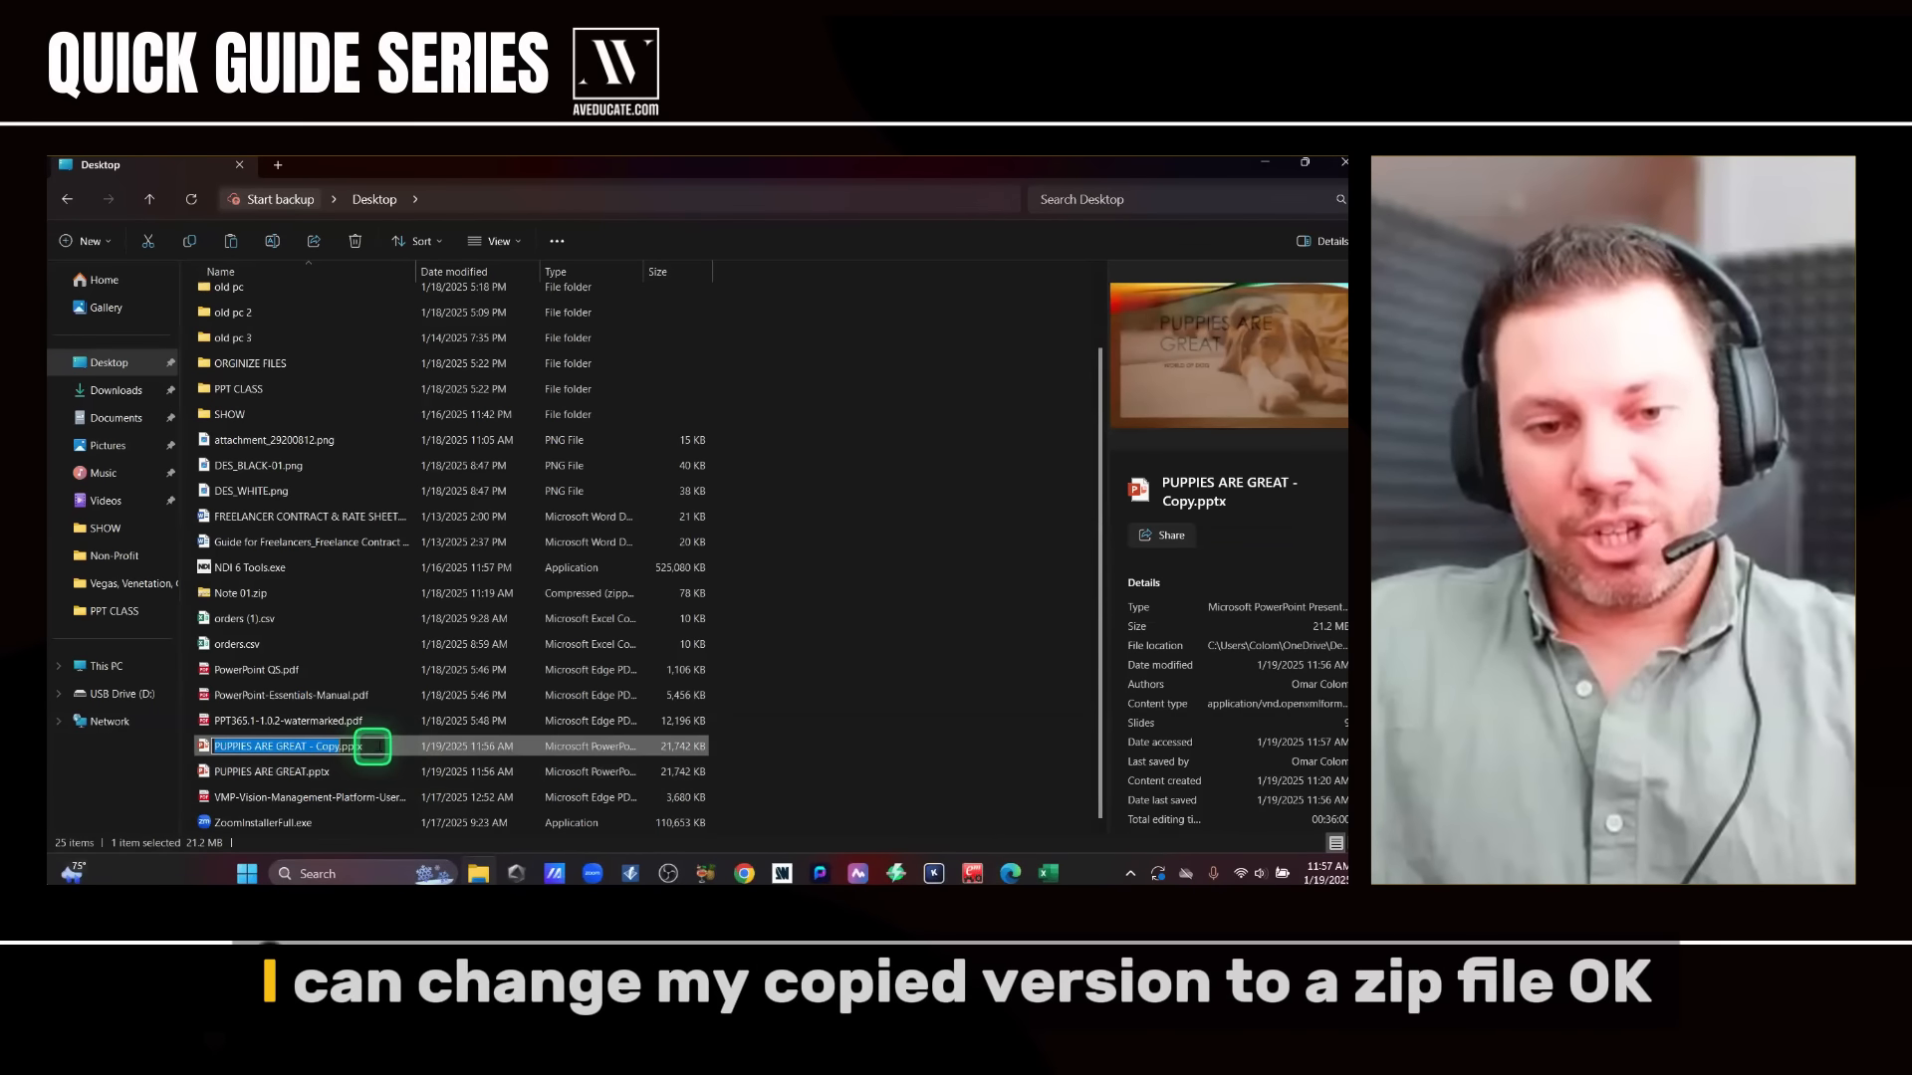
pyautogui.click(379, 746)
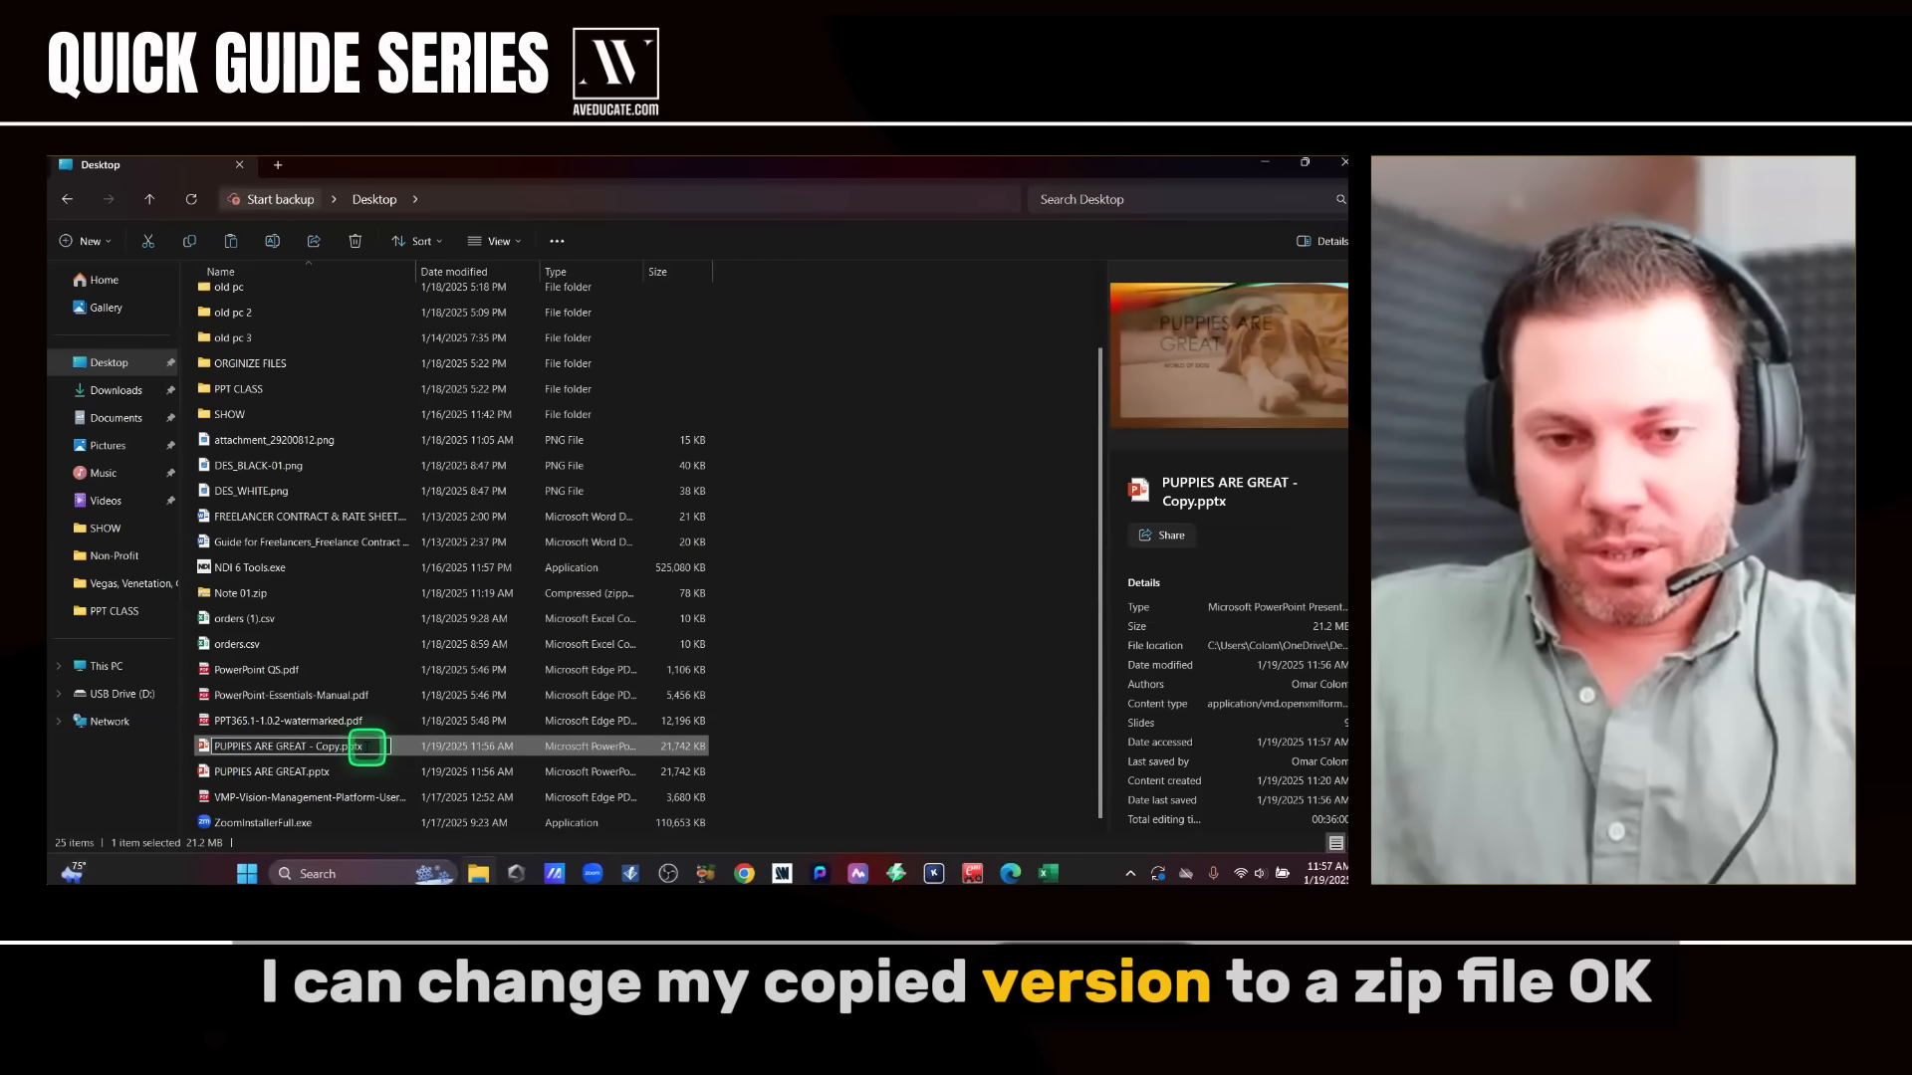
pyautogui.click(368, 775)
pyautogui.click(854, 742)
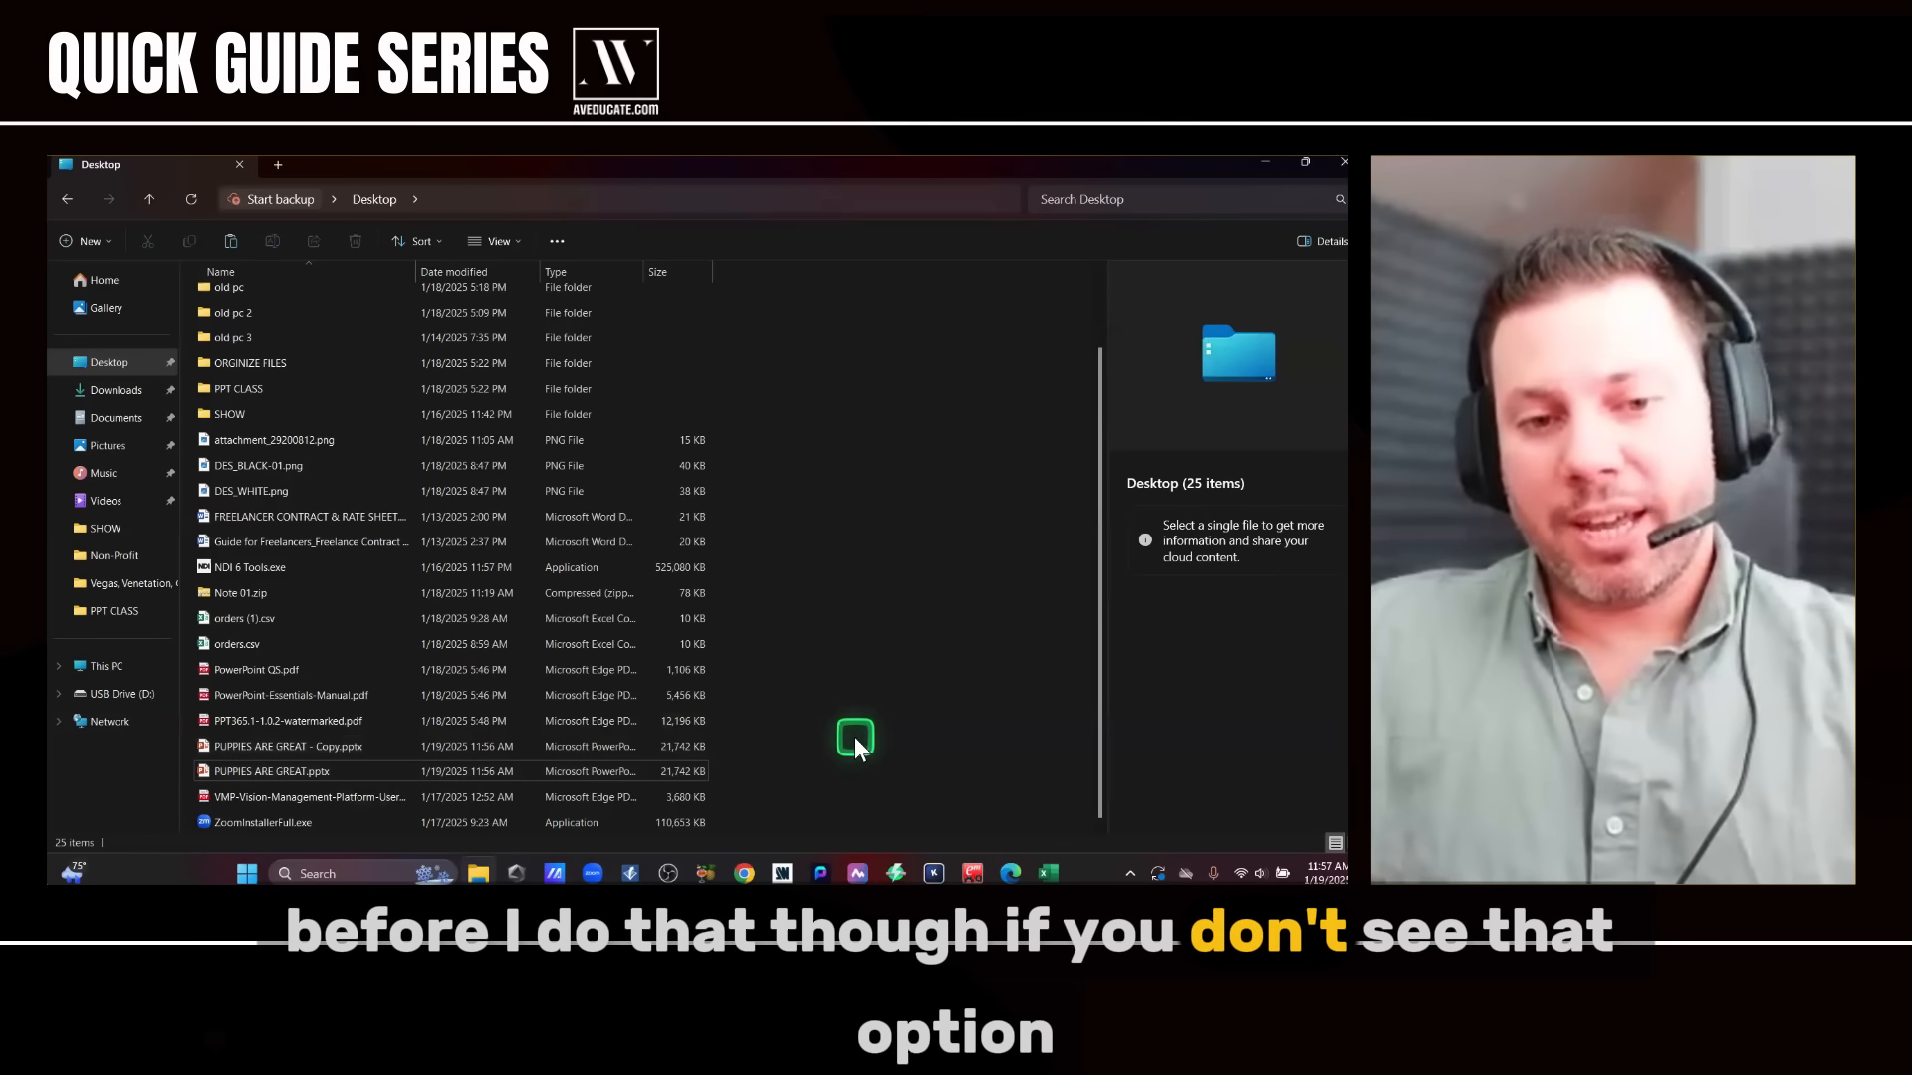
# - Turn off the display of file name extensions in the Desktop folder
pyautogui.click(505, 241)
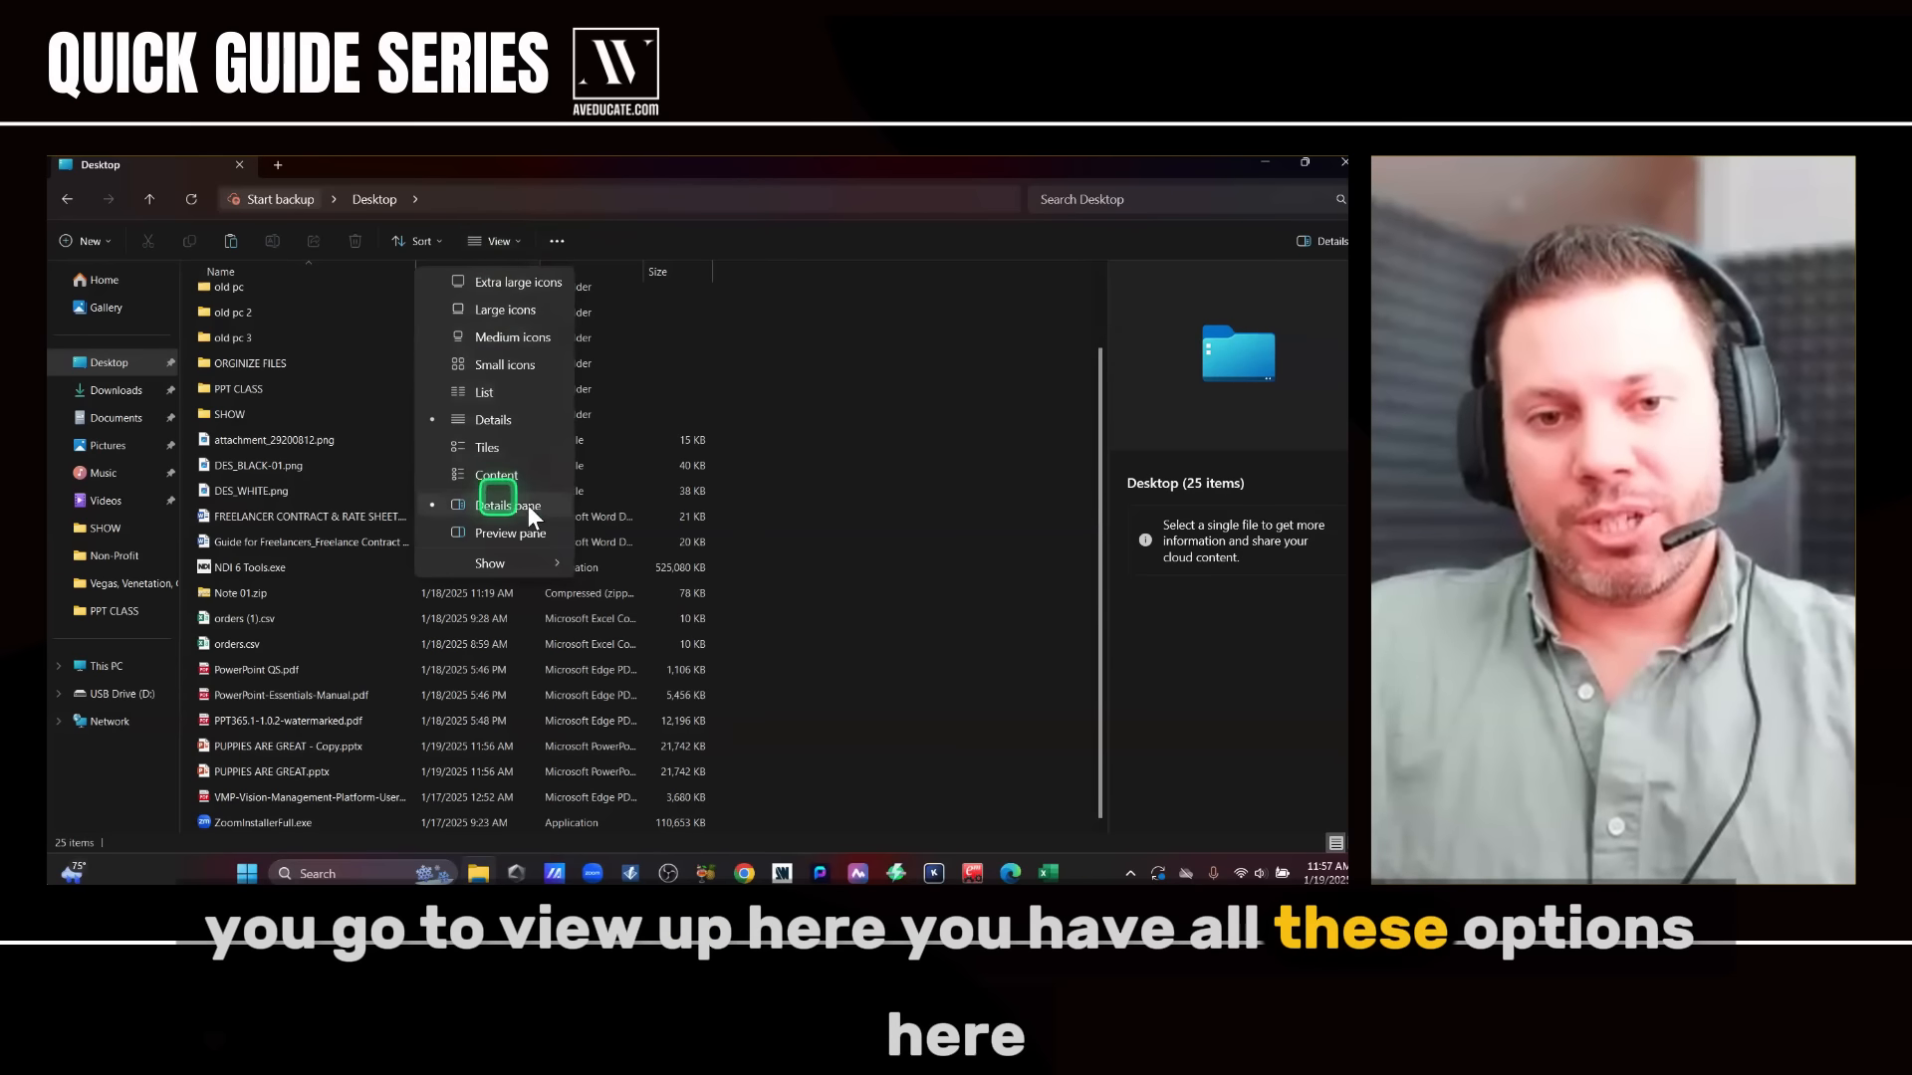
pyautogui.moveTo(522, 562)
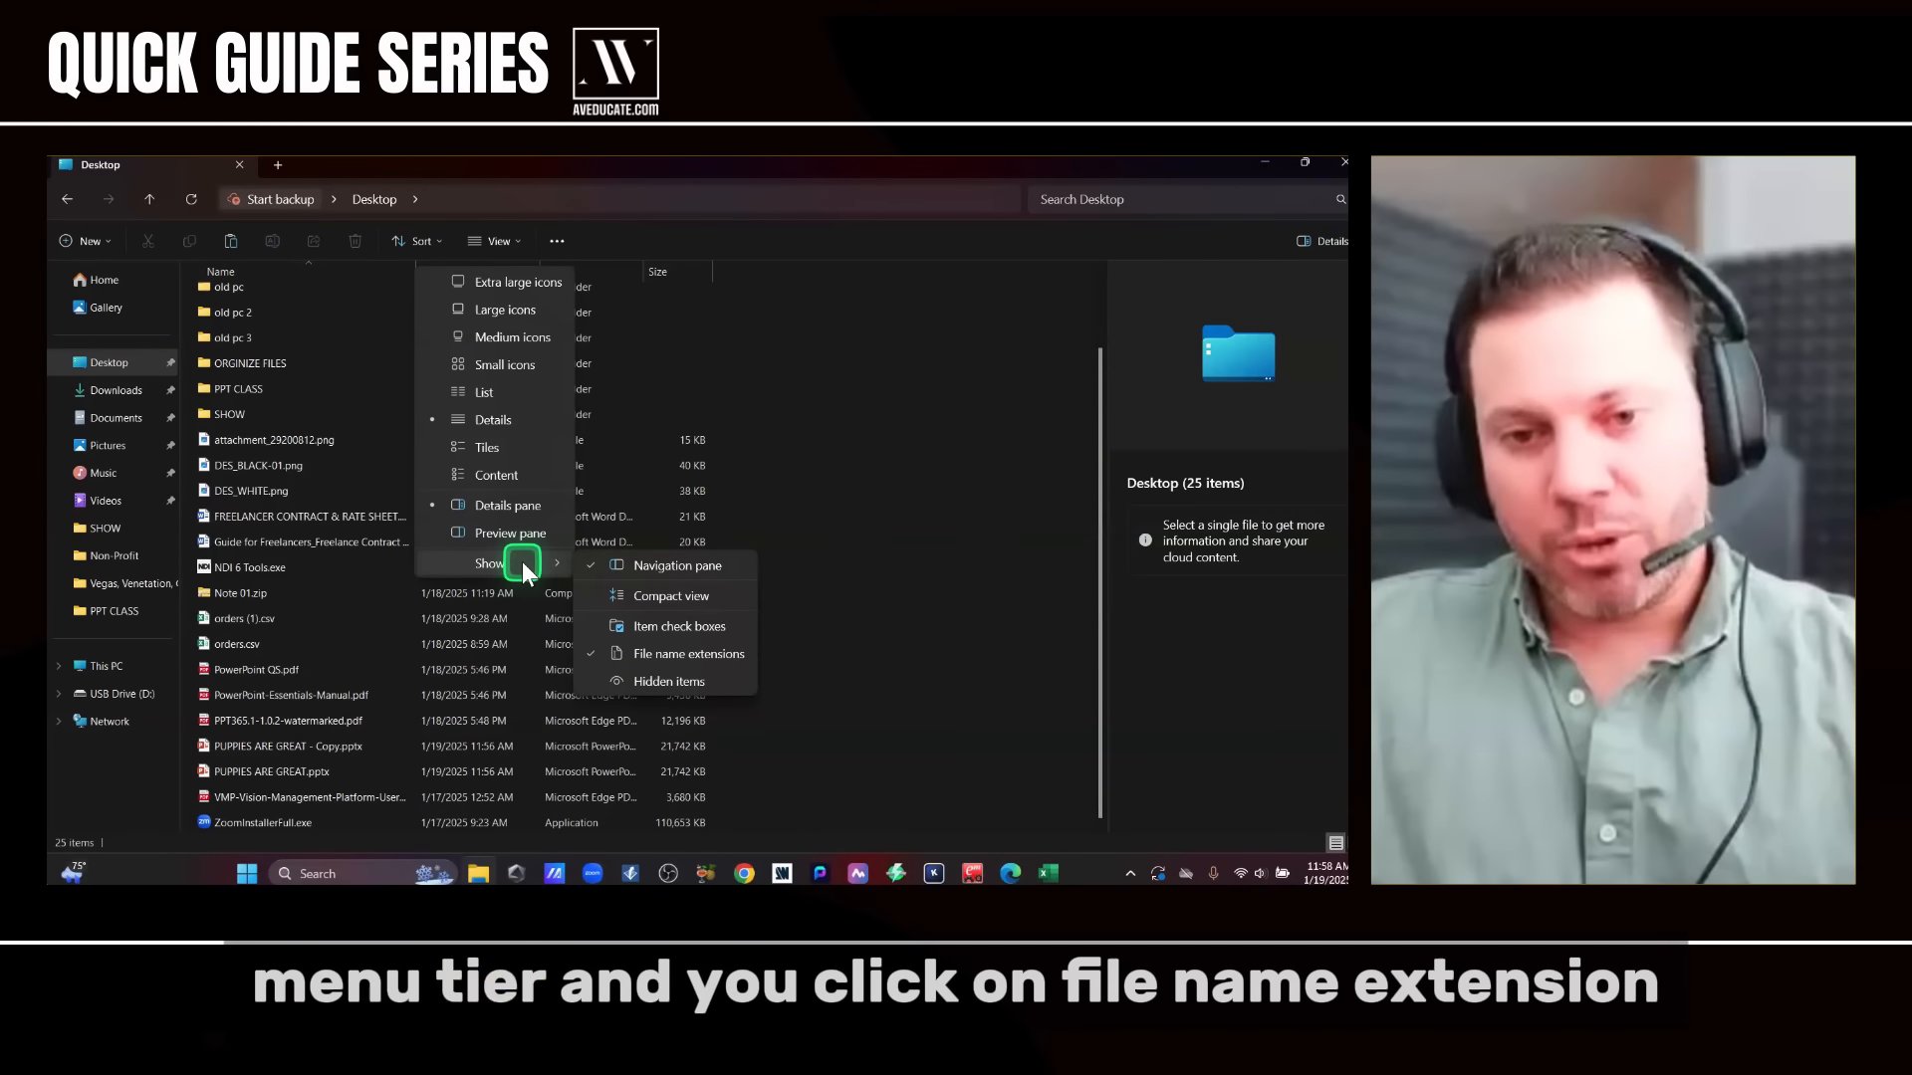
pyautogui.click(679, 653)
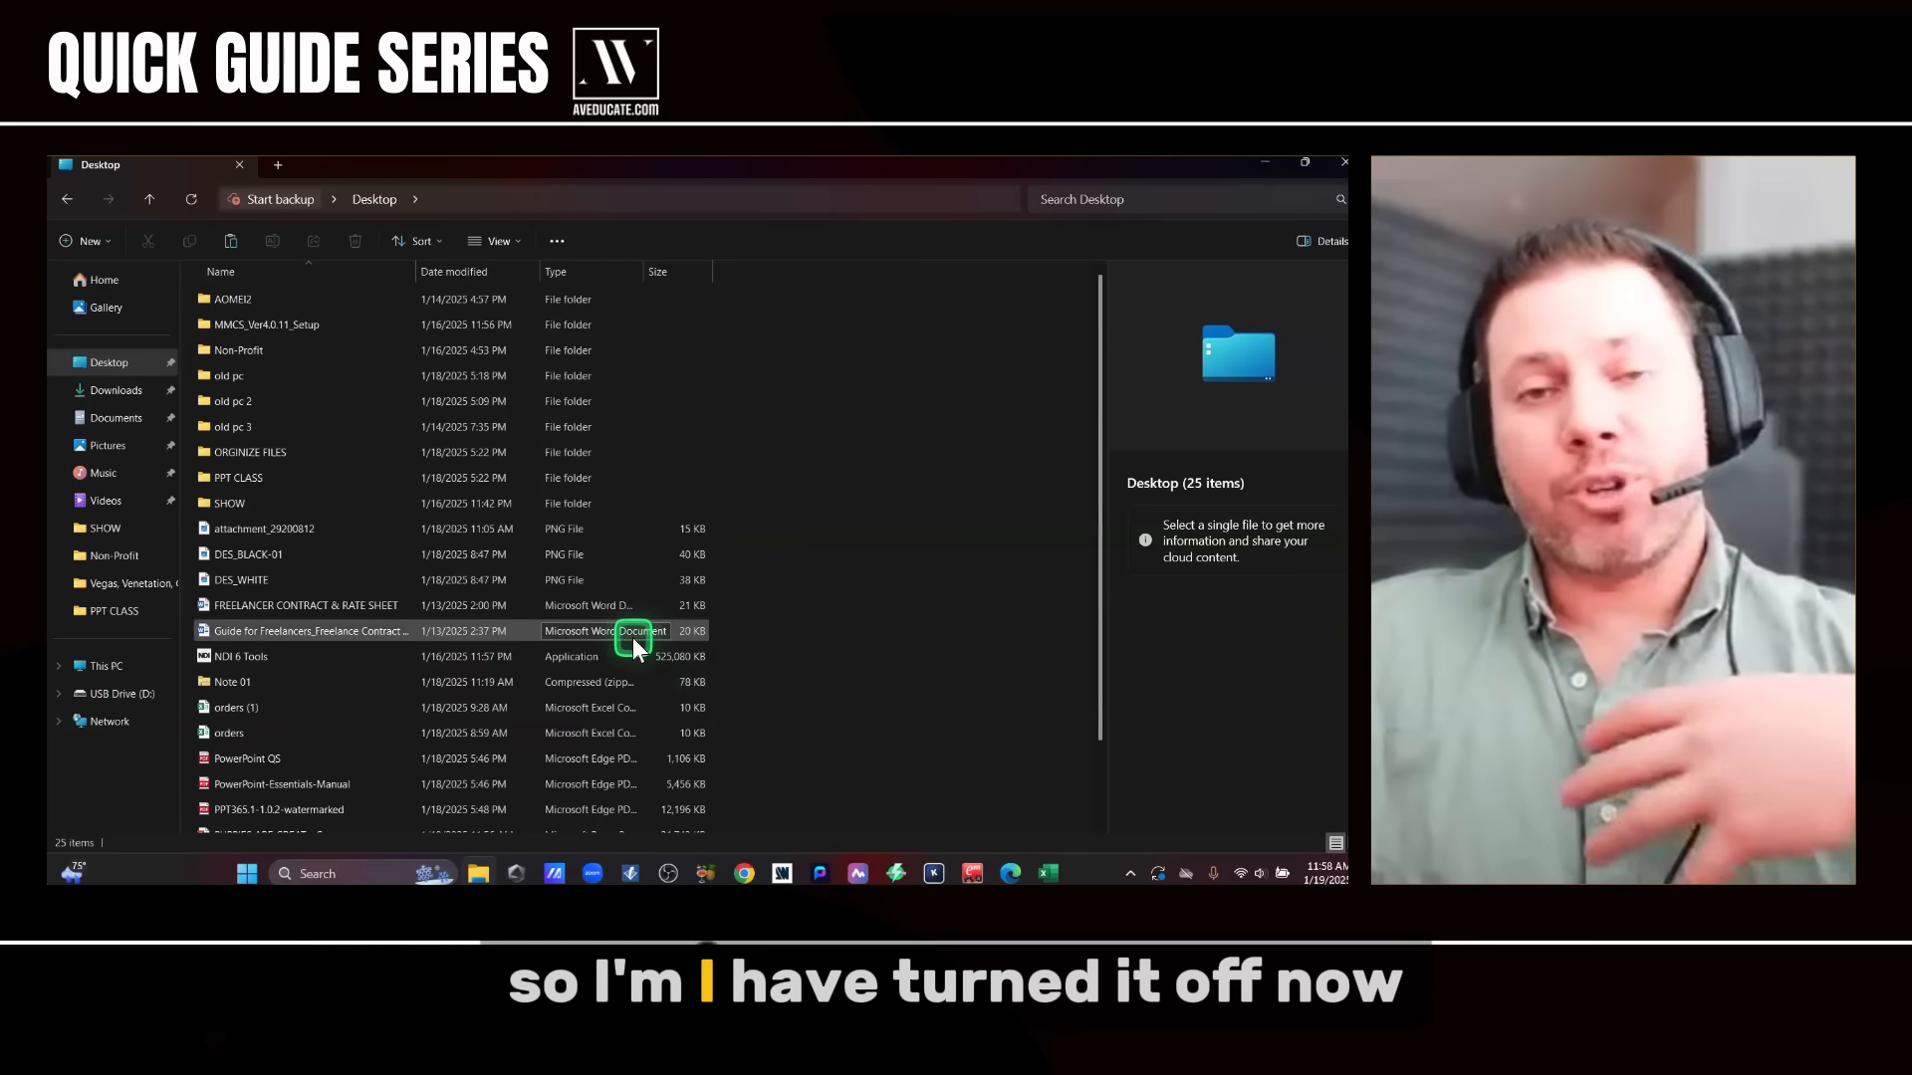
# - Rename the copied PUPPIES ARE GREAT presentation to GREAT - Copy
pyautogui.scroll(-2, 450, 691)
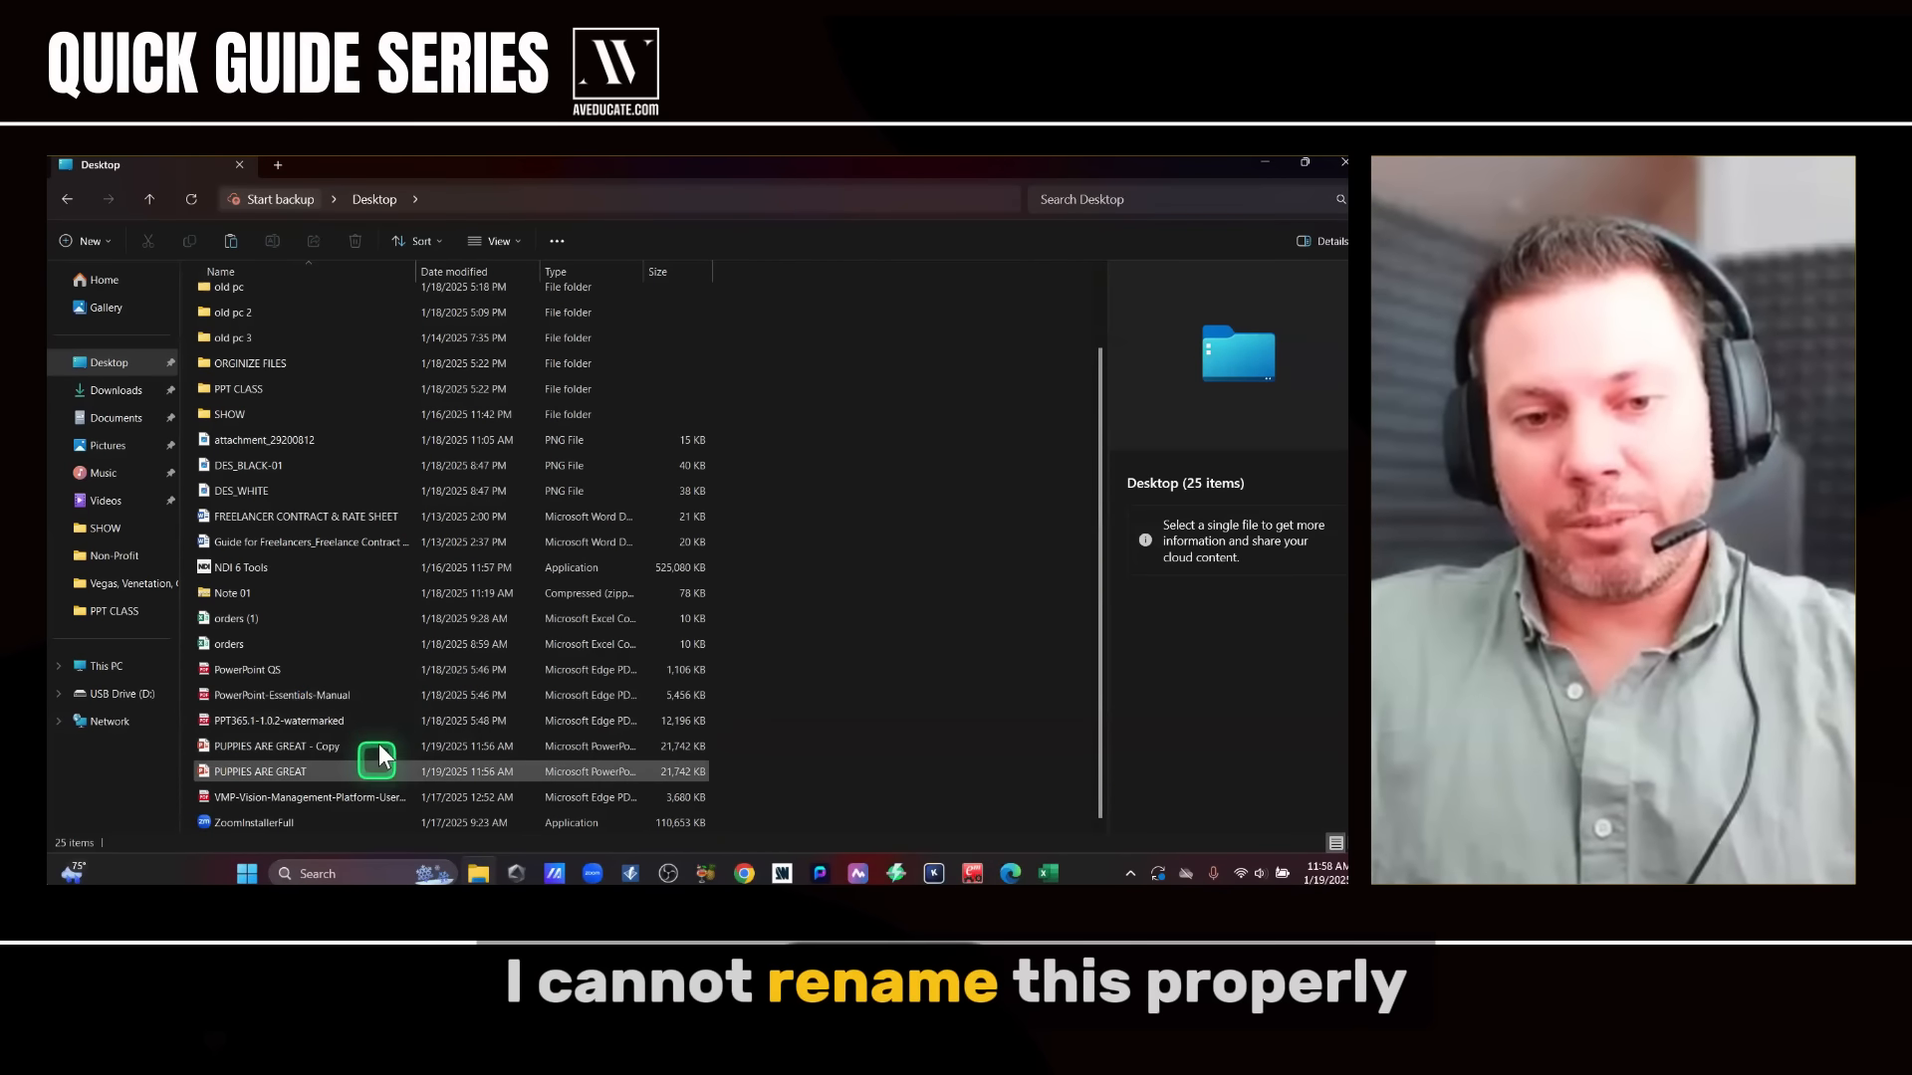
pyautogui.rightClick(379, 746)
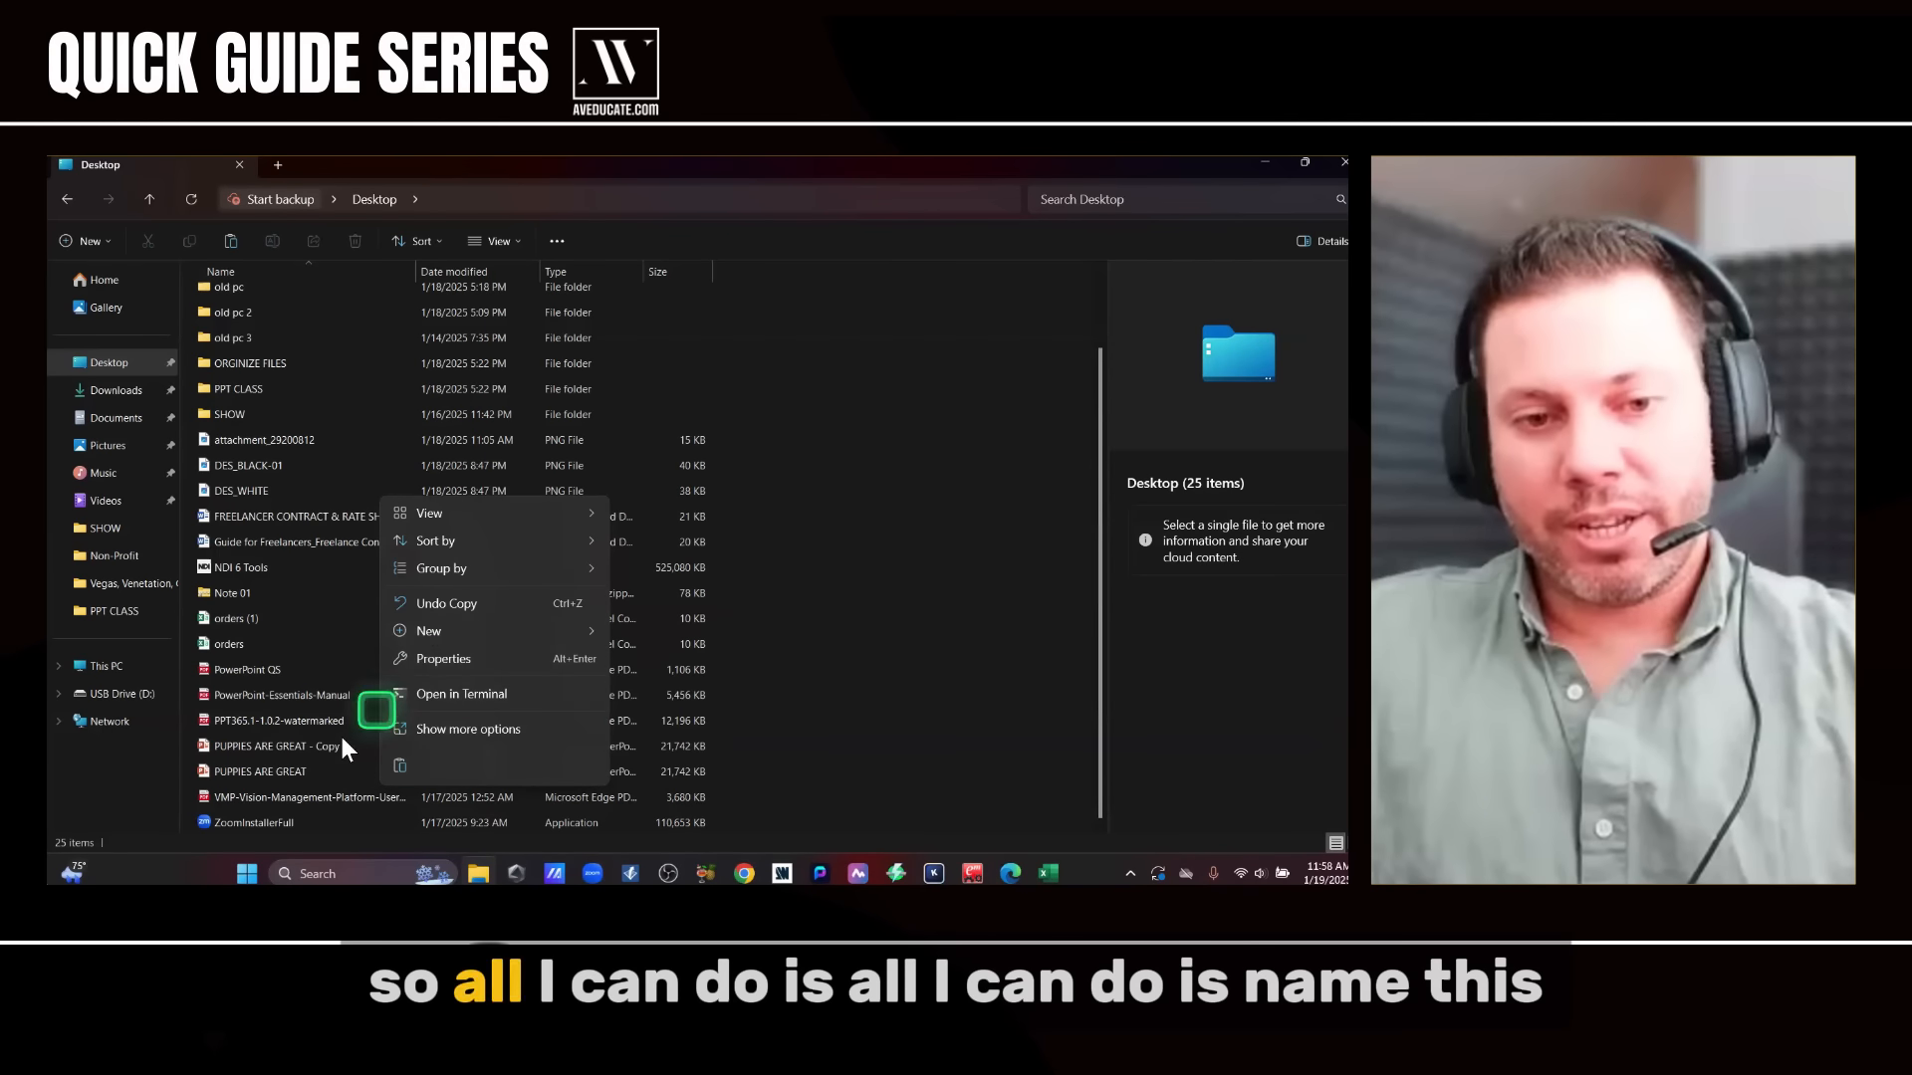
pyautogui.click(332, 747)
pyautogui.rightClick(332, 746)
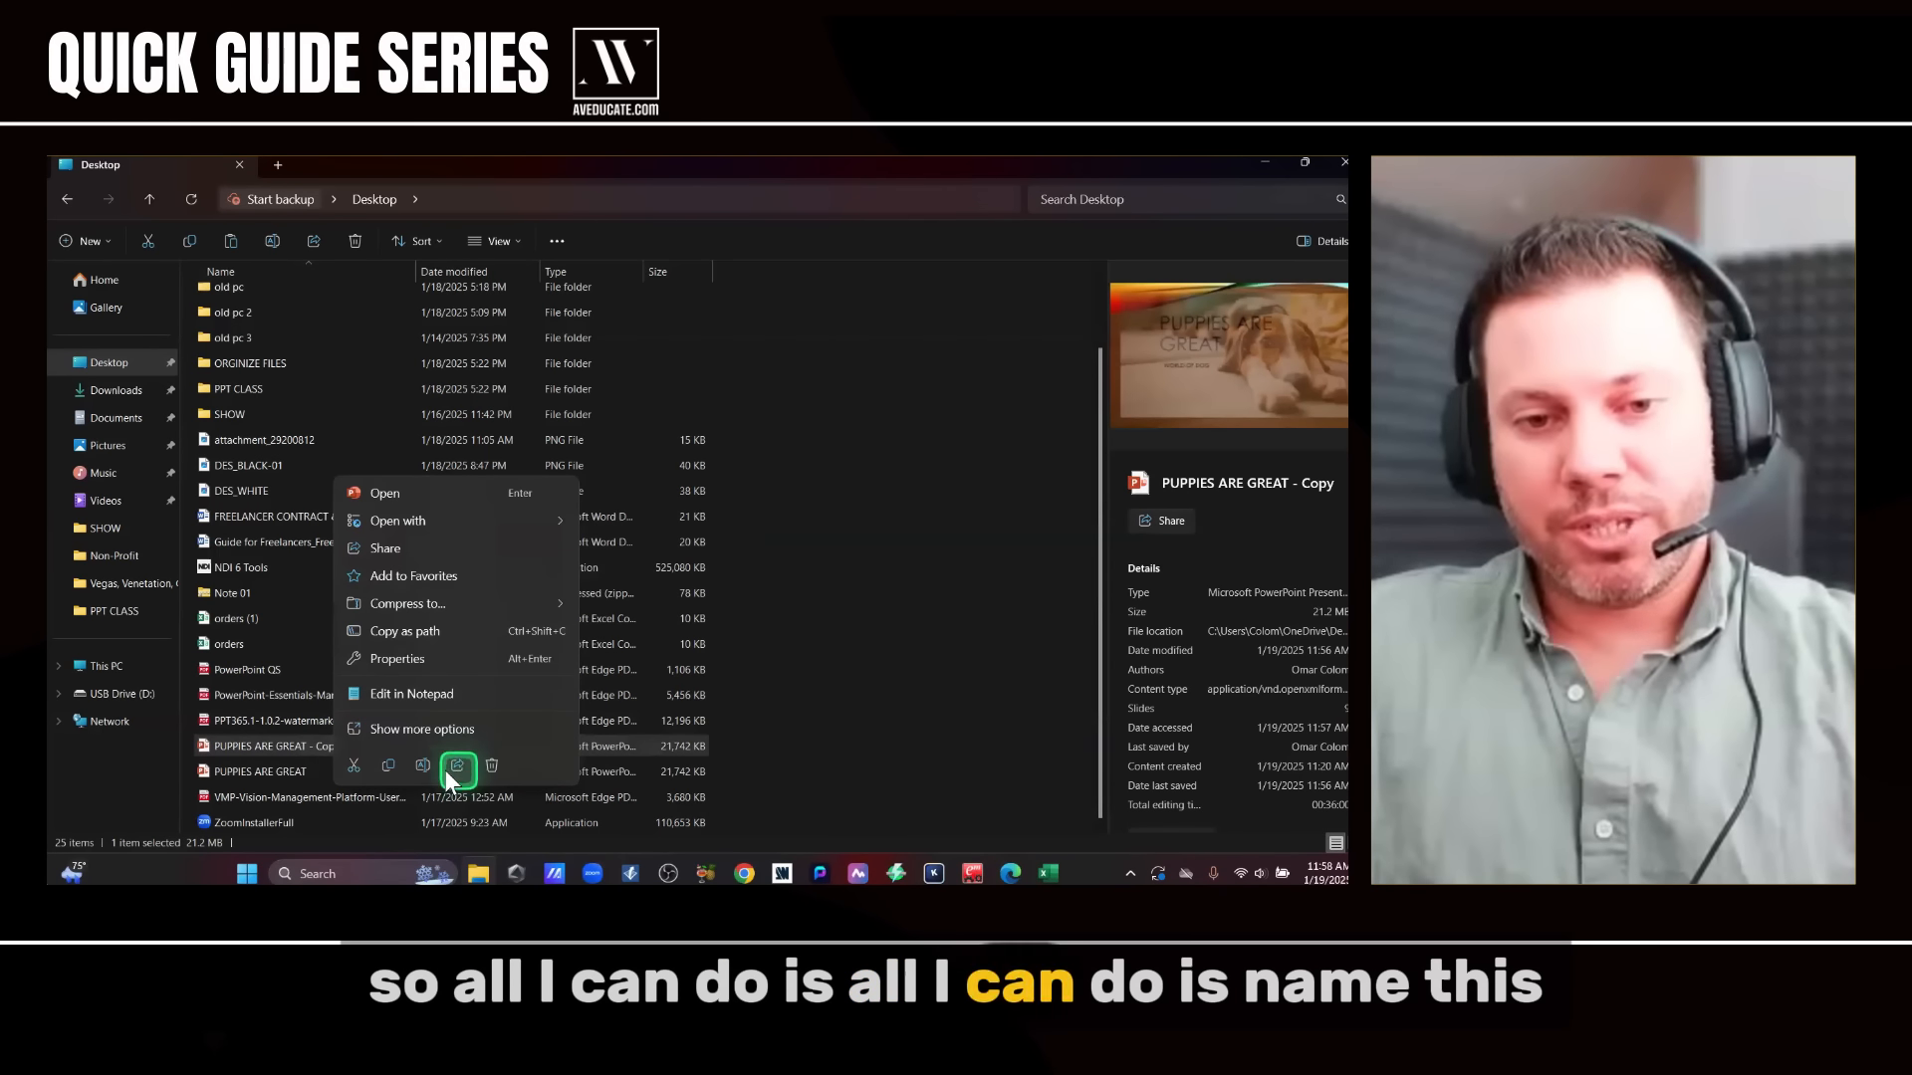
pyautogui.click(416, 767)
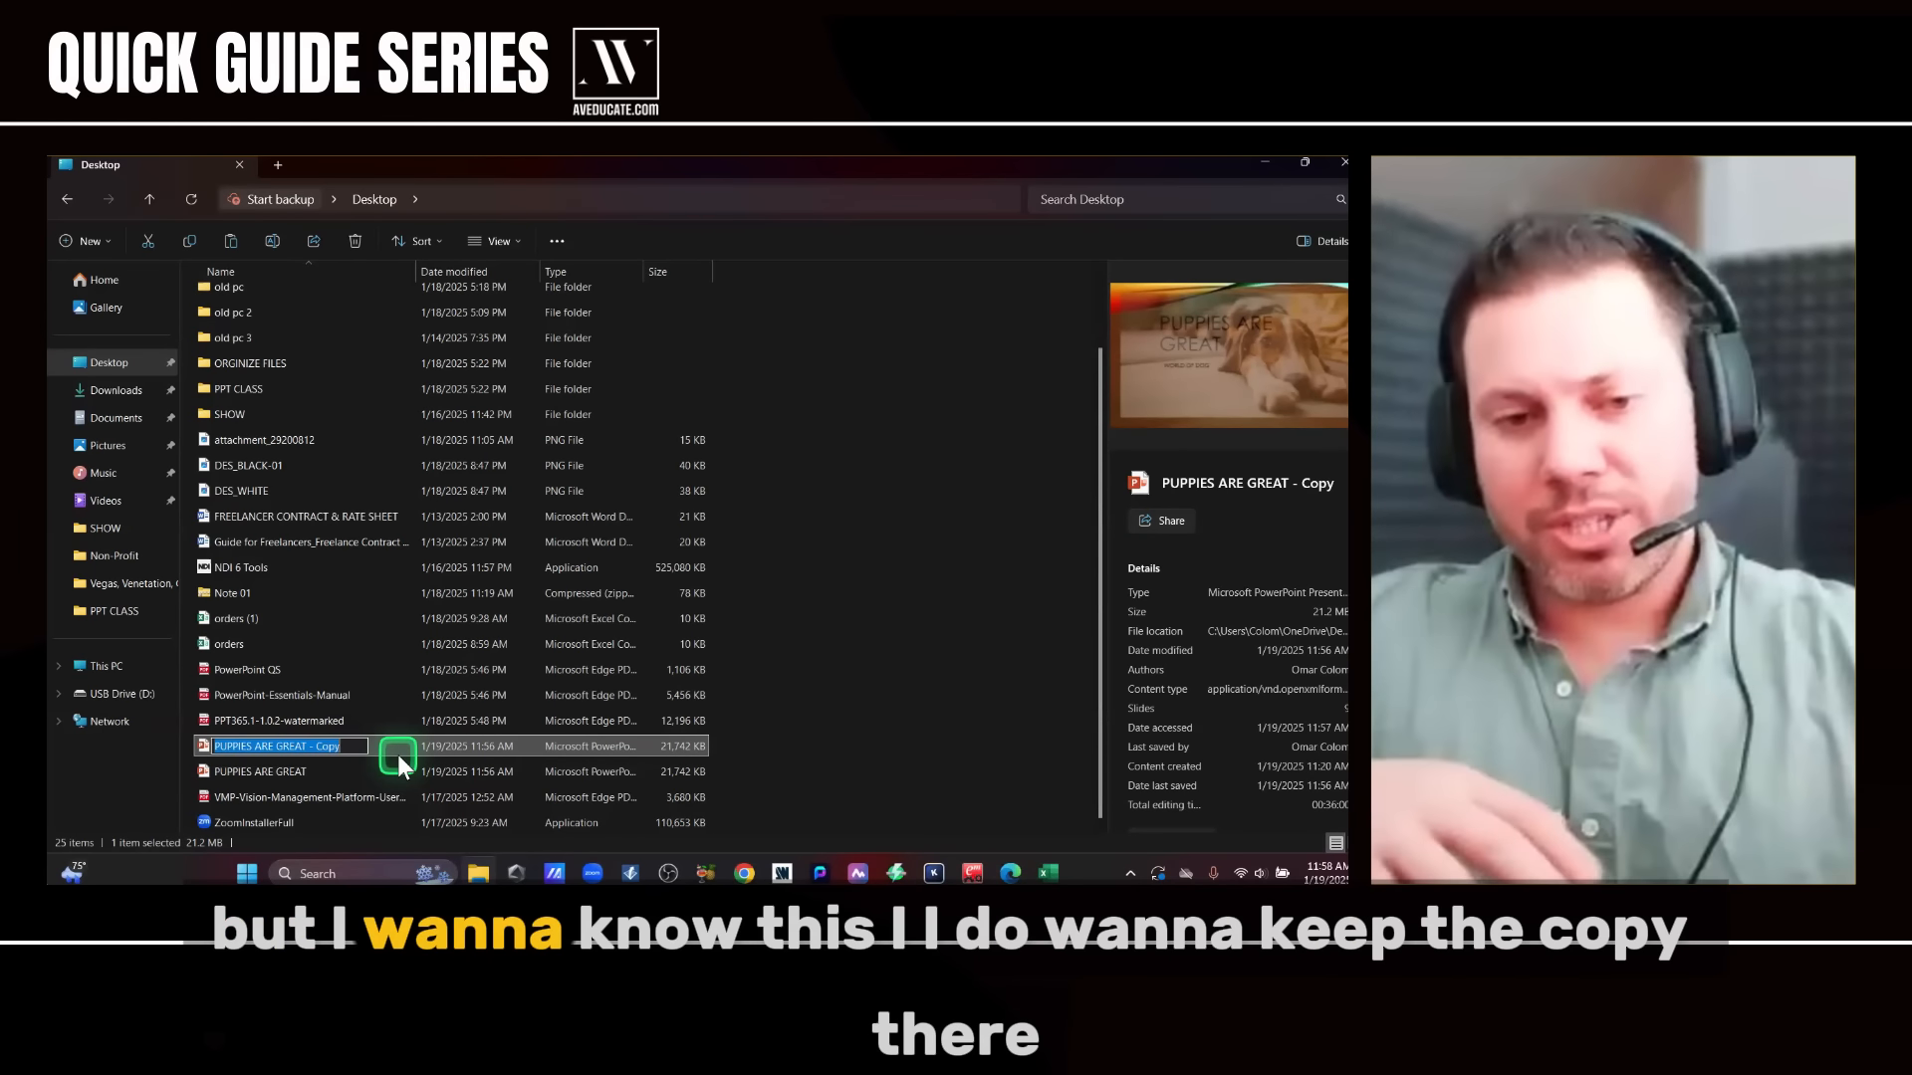
pyautogui.press('Left')
pyautogui.press('Right')
pyautogui.press('Right')
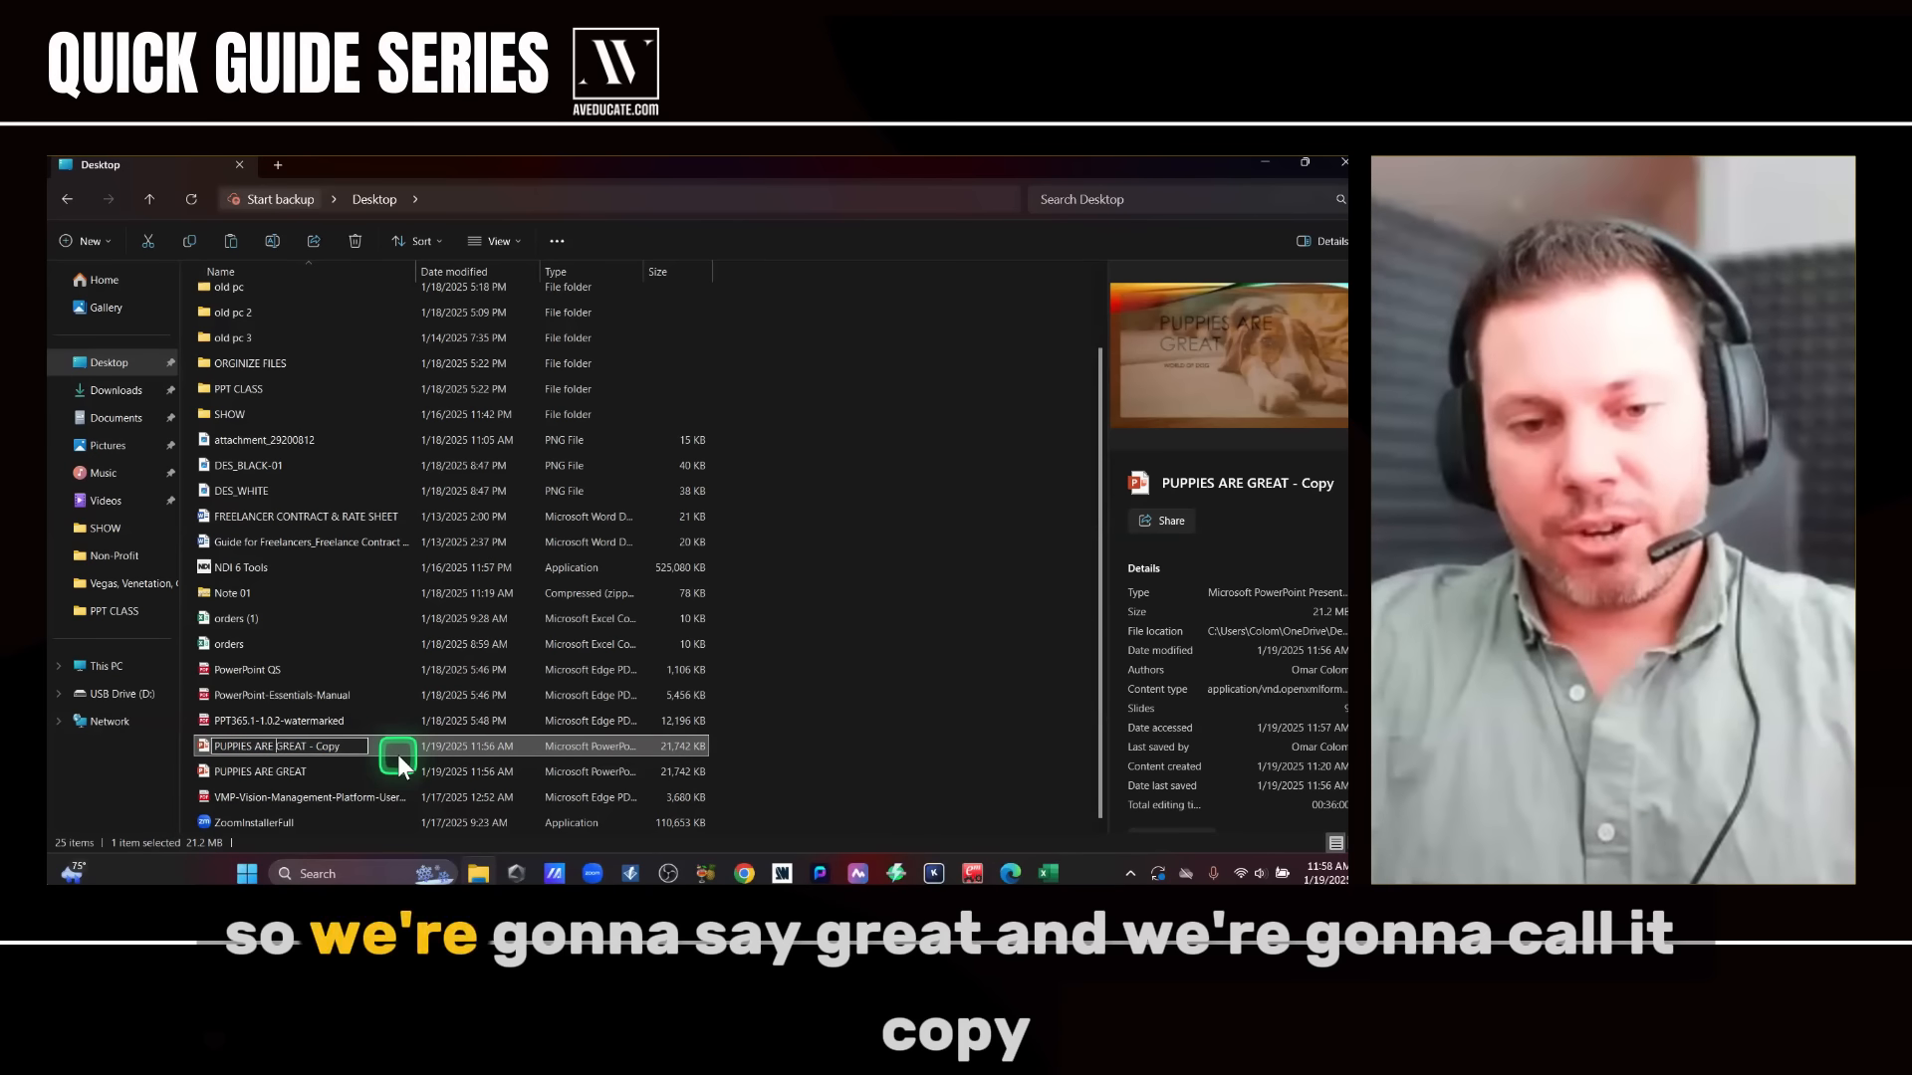
pyautogui.press('BackSpace')
pyautogui.press('BackSpace')
pyautogui.press('BackSpace')
pyautogui.press('BackSpace')
pyautogui.press('BackSpace')
pyautogui.press('BackSpace')
pyautogui.press('BackSpace')
pyautogui.press('BackSpace')
pyautogui.press('BackSpace')
pyautogui.press('BackSpace')
pyautogui.press('BackSpace')
pyautogui.press('BackSpace')
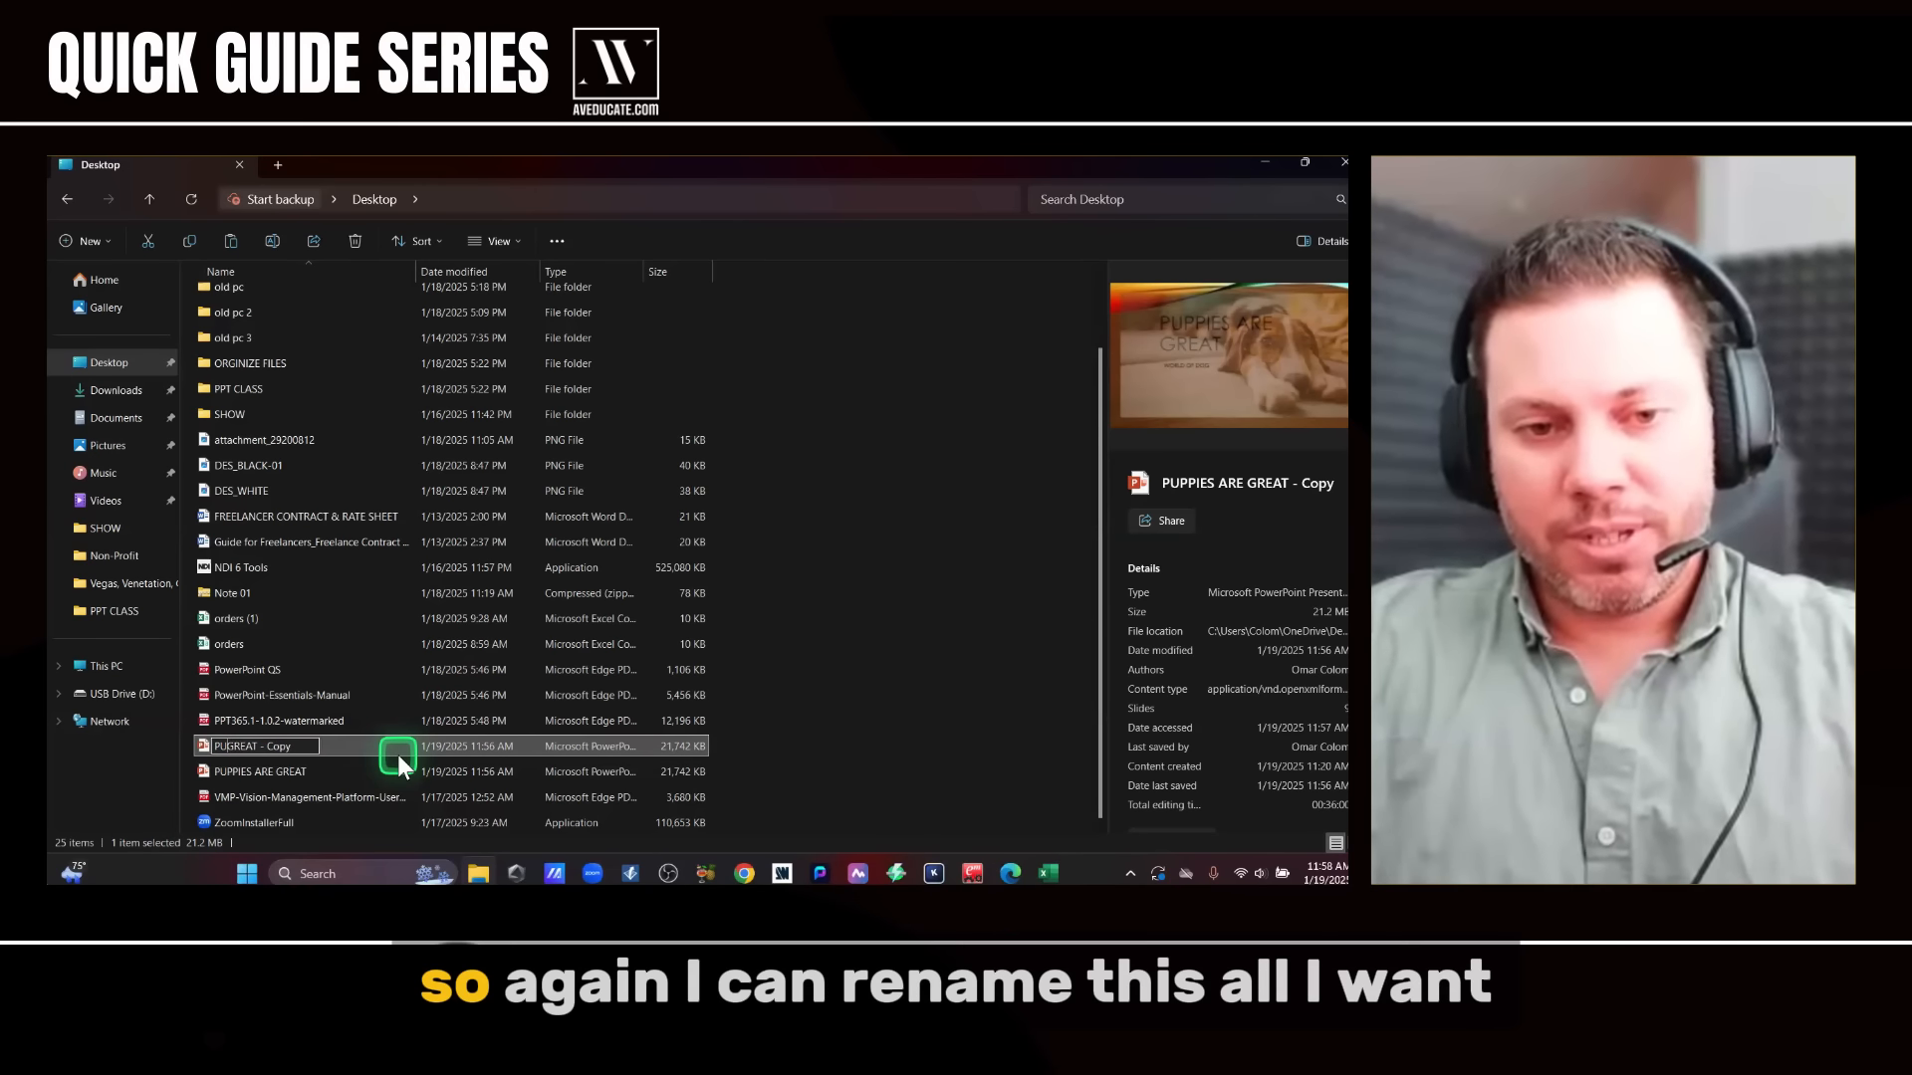
pyautogui.click(824, 786)
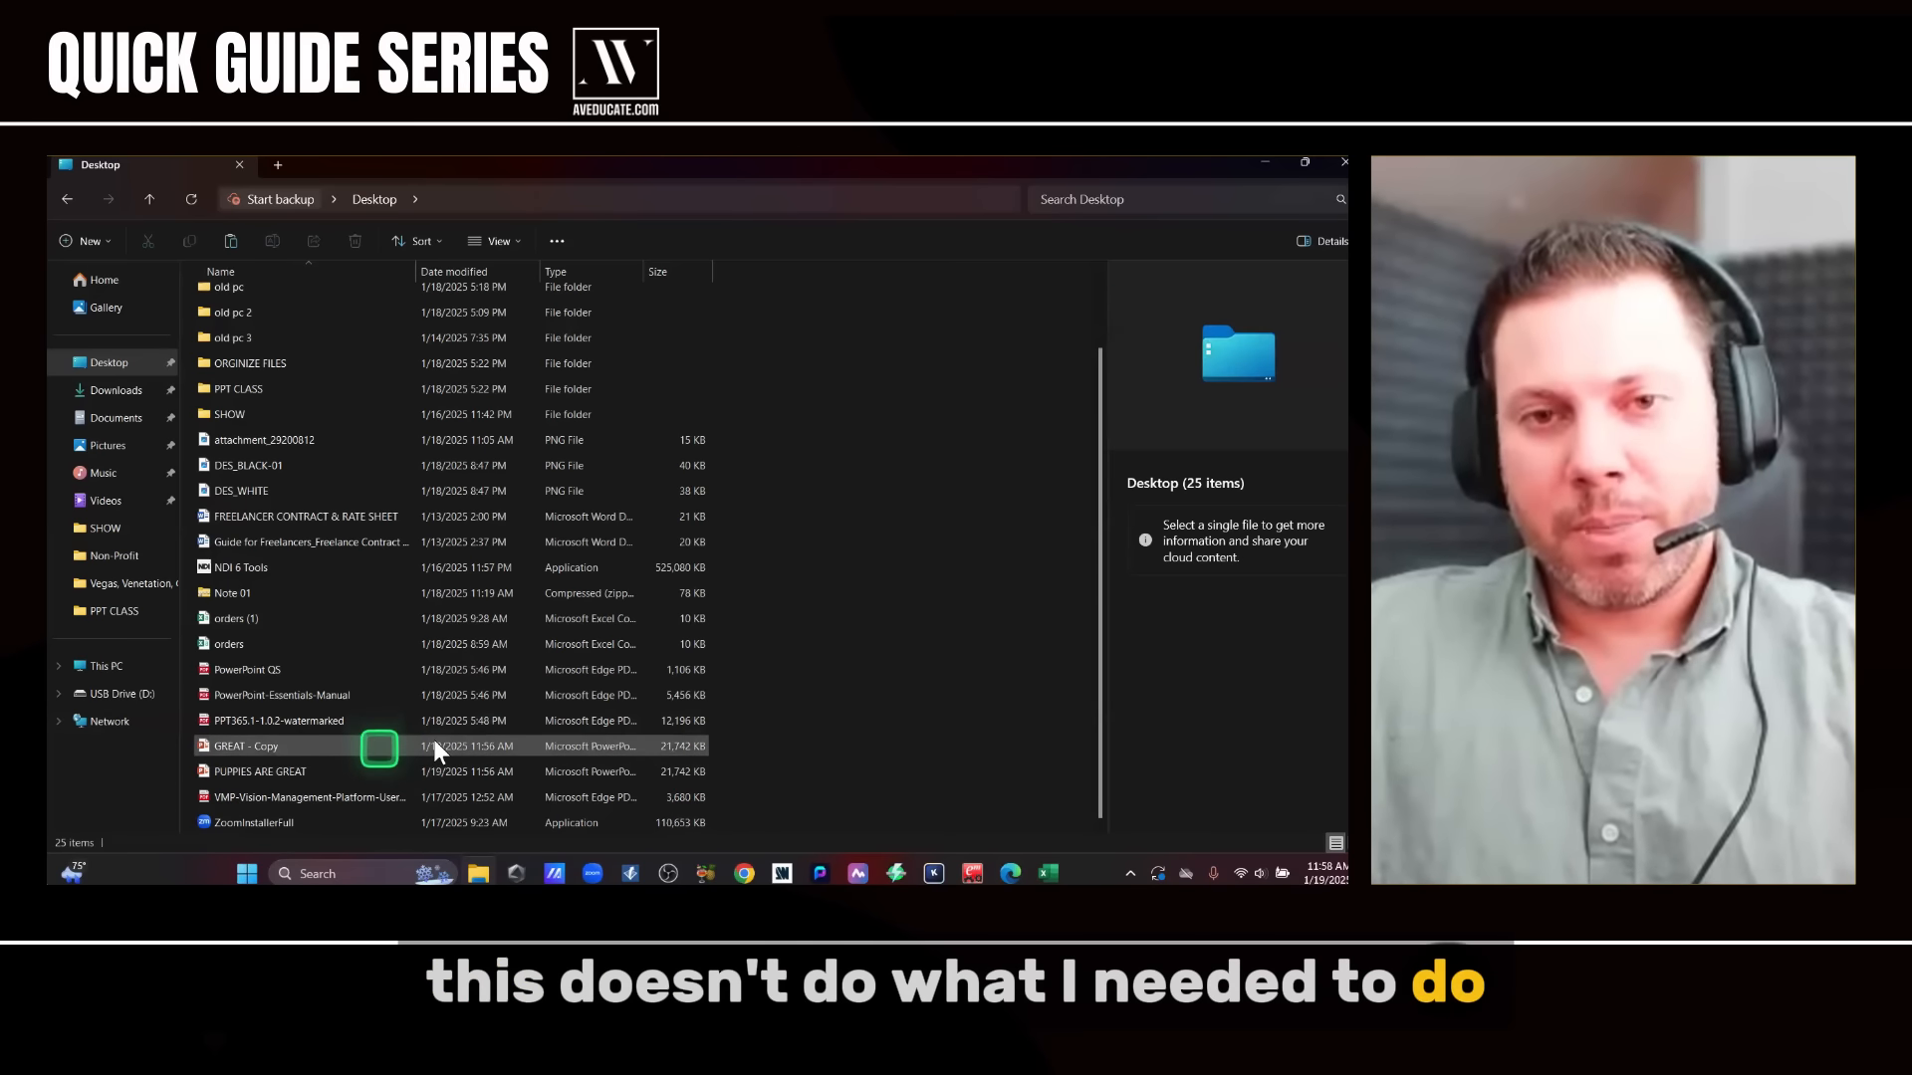
# - Turn the display of file name extensions back on for the Desktop folder
pyautogui.click(506, 245)
pyautogui.click(518, 554)
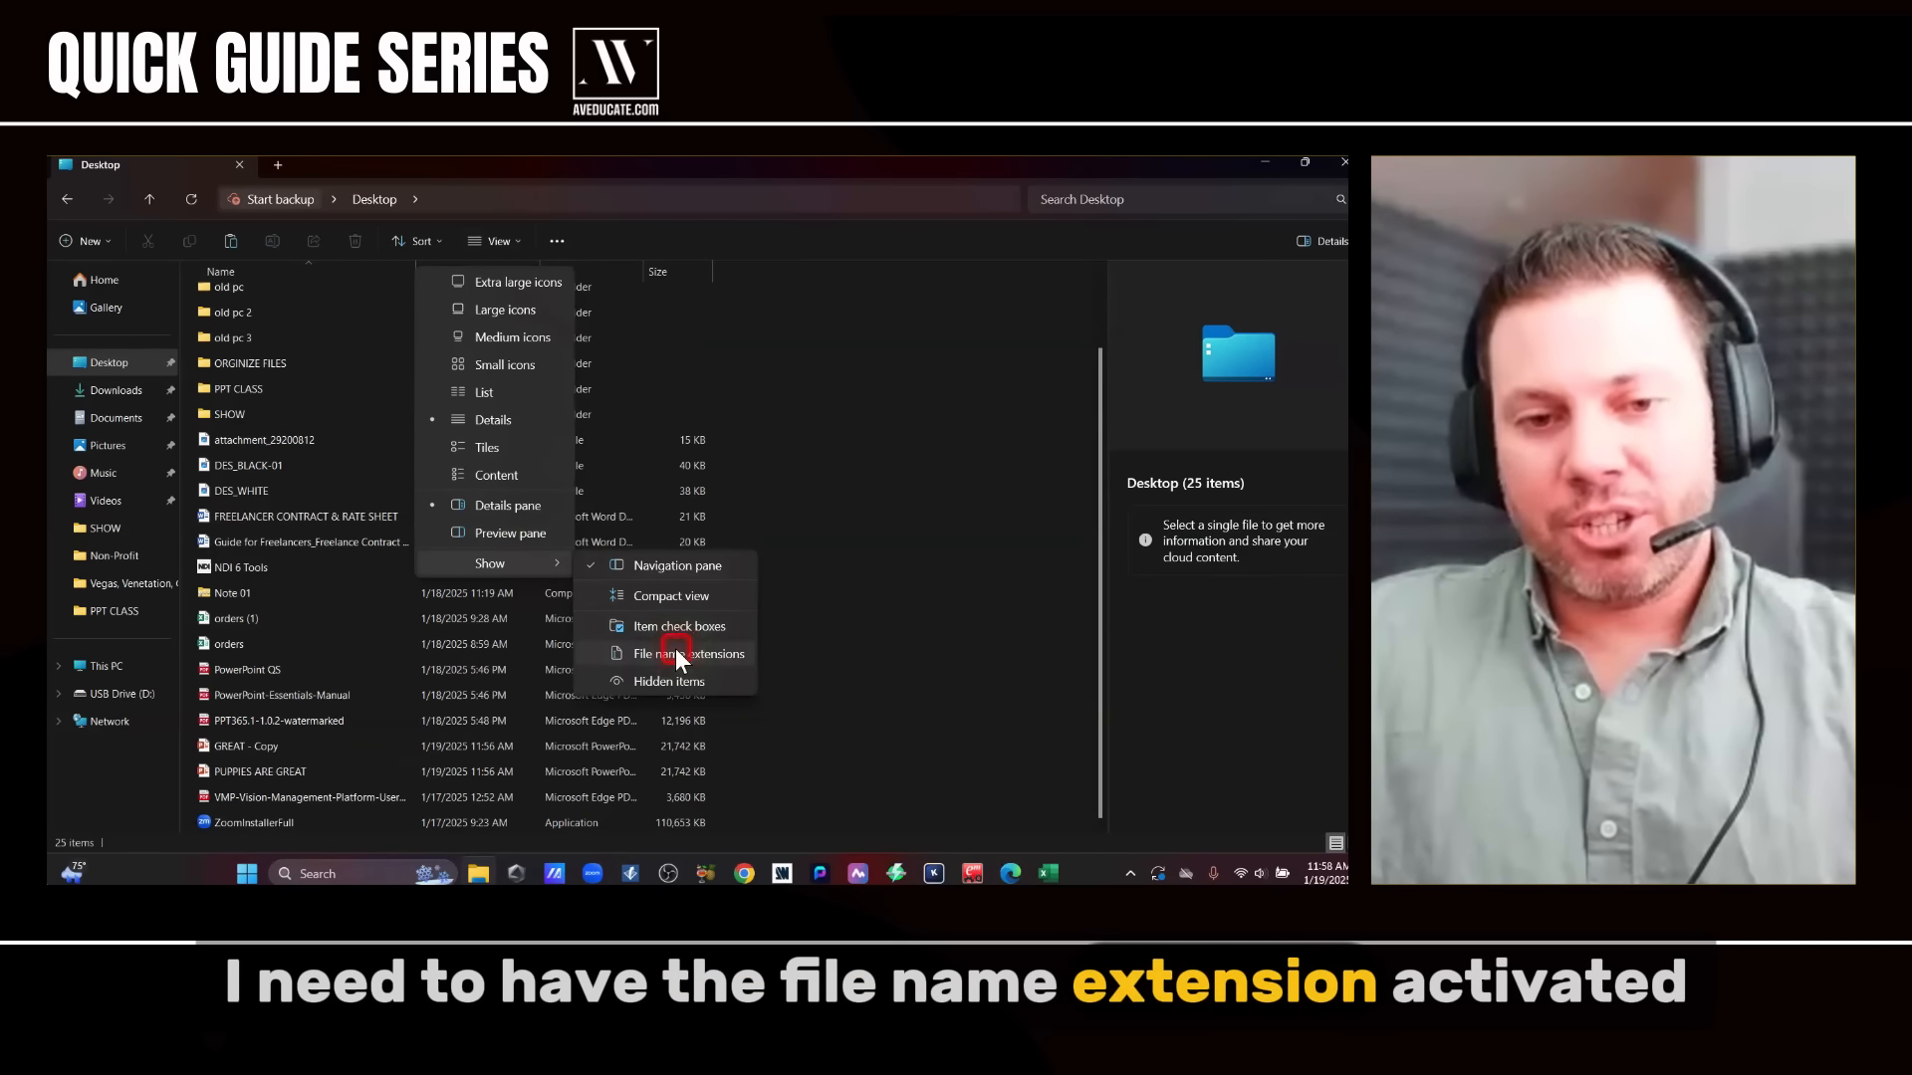
pyautogui.click(675, 653)
# - Rename GREAT - Copy.pptx to GREAT - Copy.zip and accept the file extension change
pyautogui.scroll(-2, 259, 672)
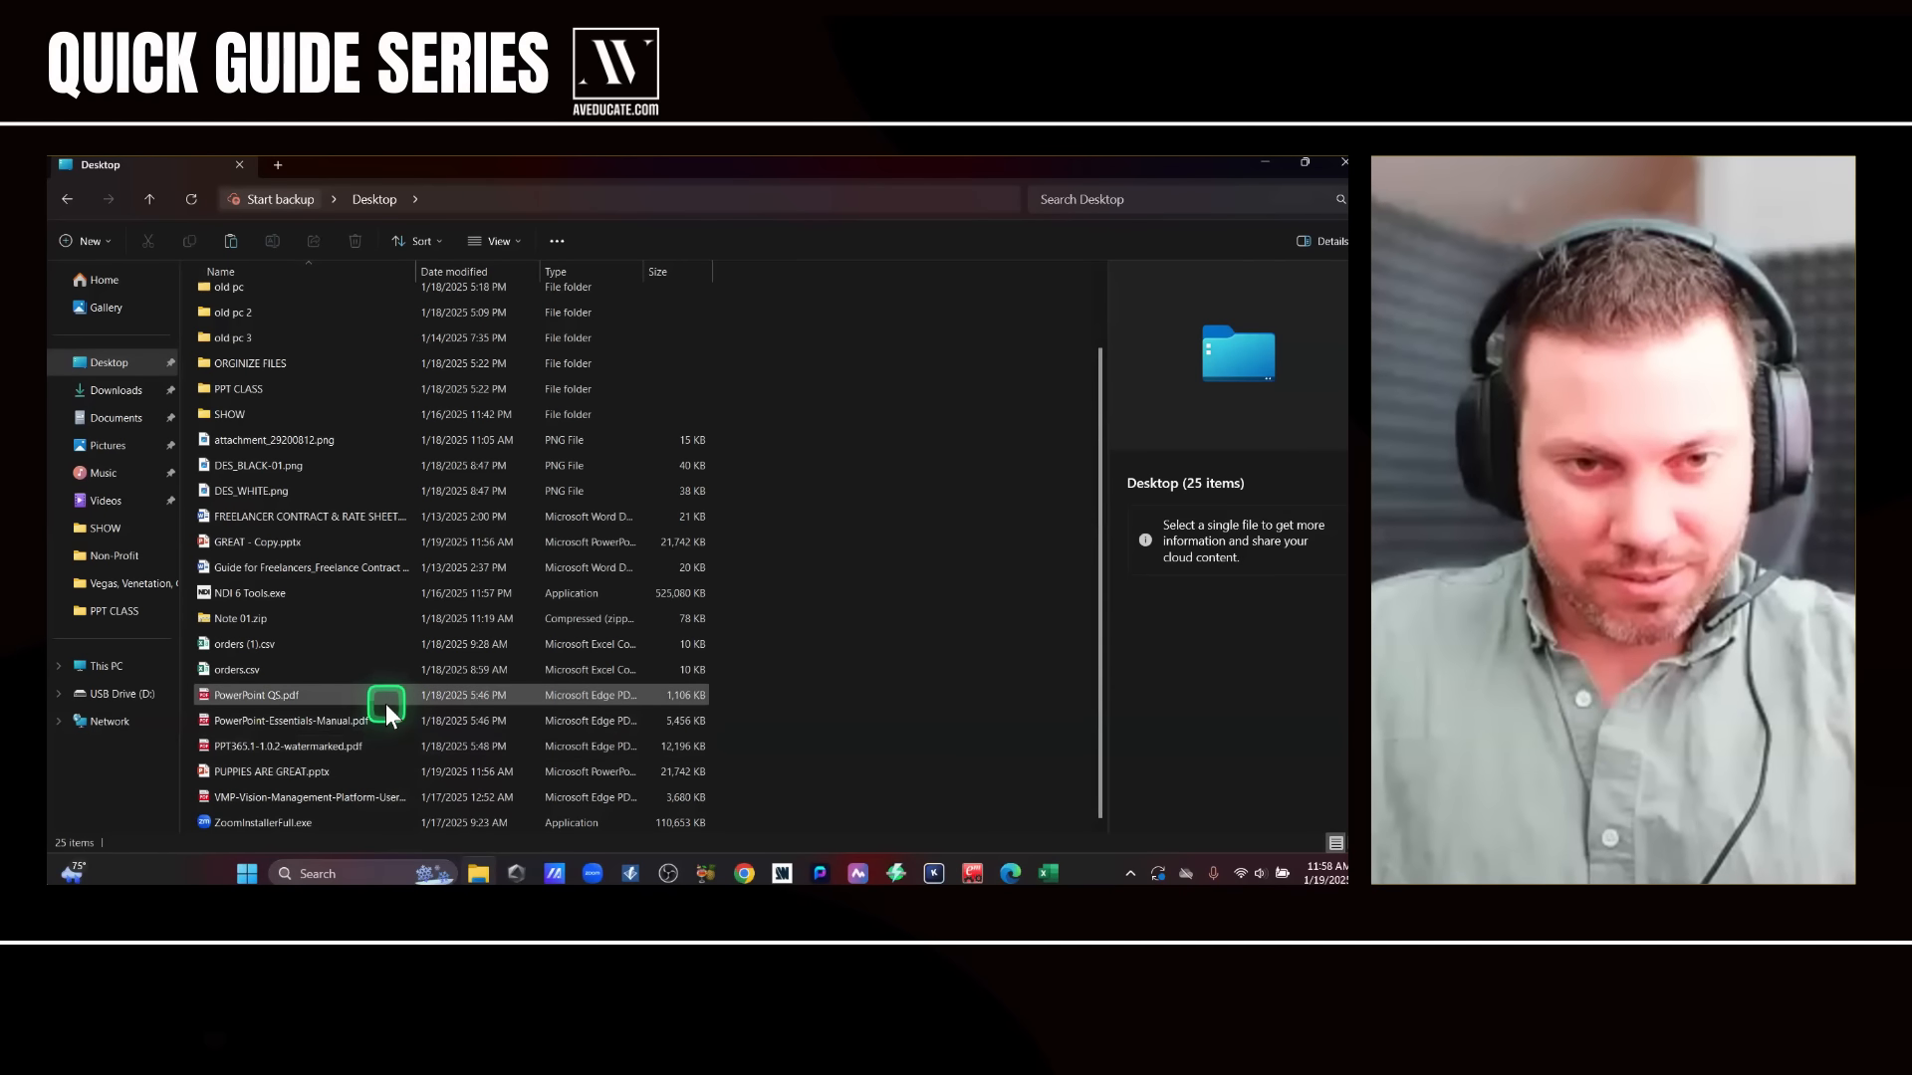
pyautogui.scroll(2, 386, 703)
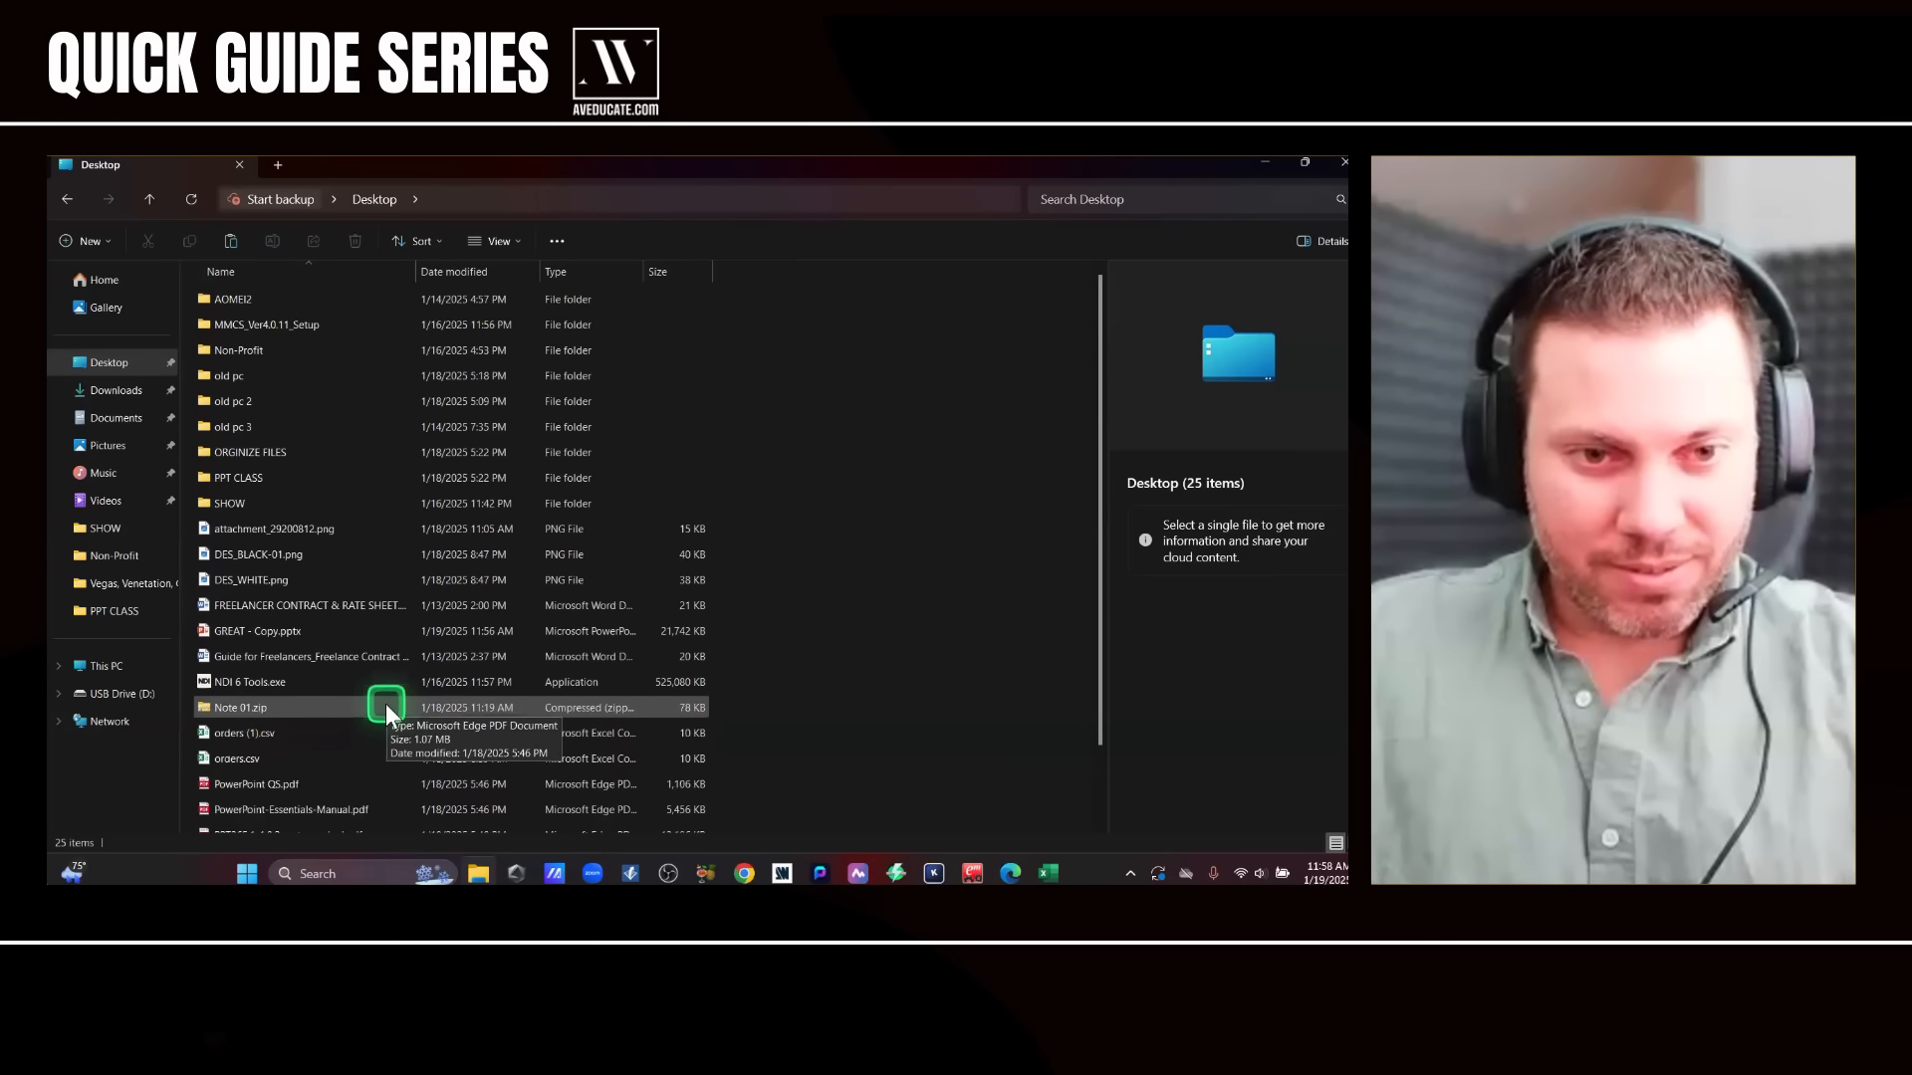
pyautogui.rightClick(321, 628)
pyautogui.click(297, 636)
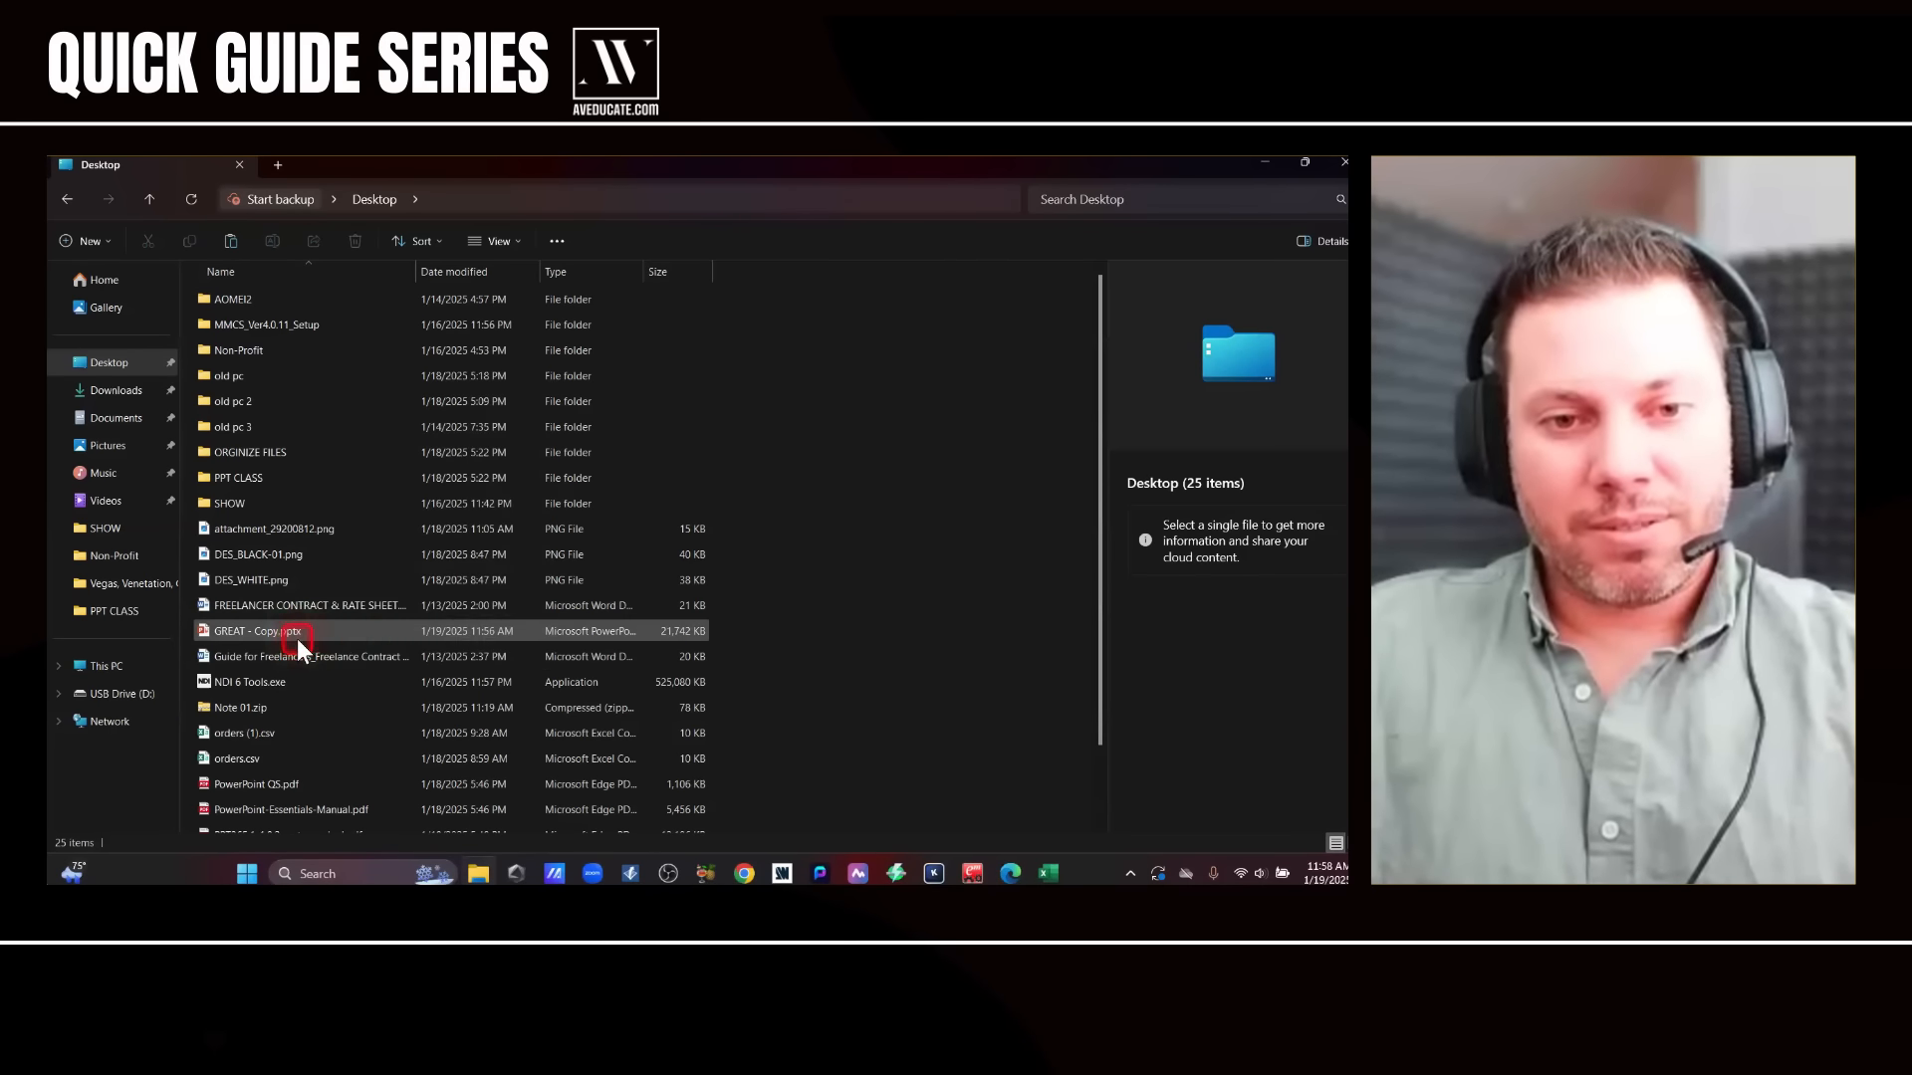
pyautogui.rightClick(297, 635)
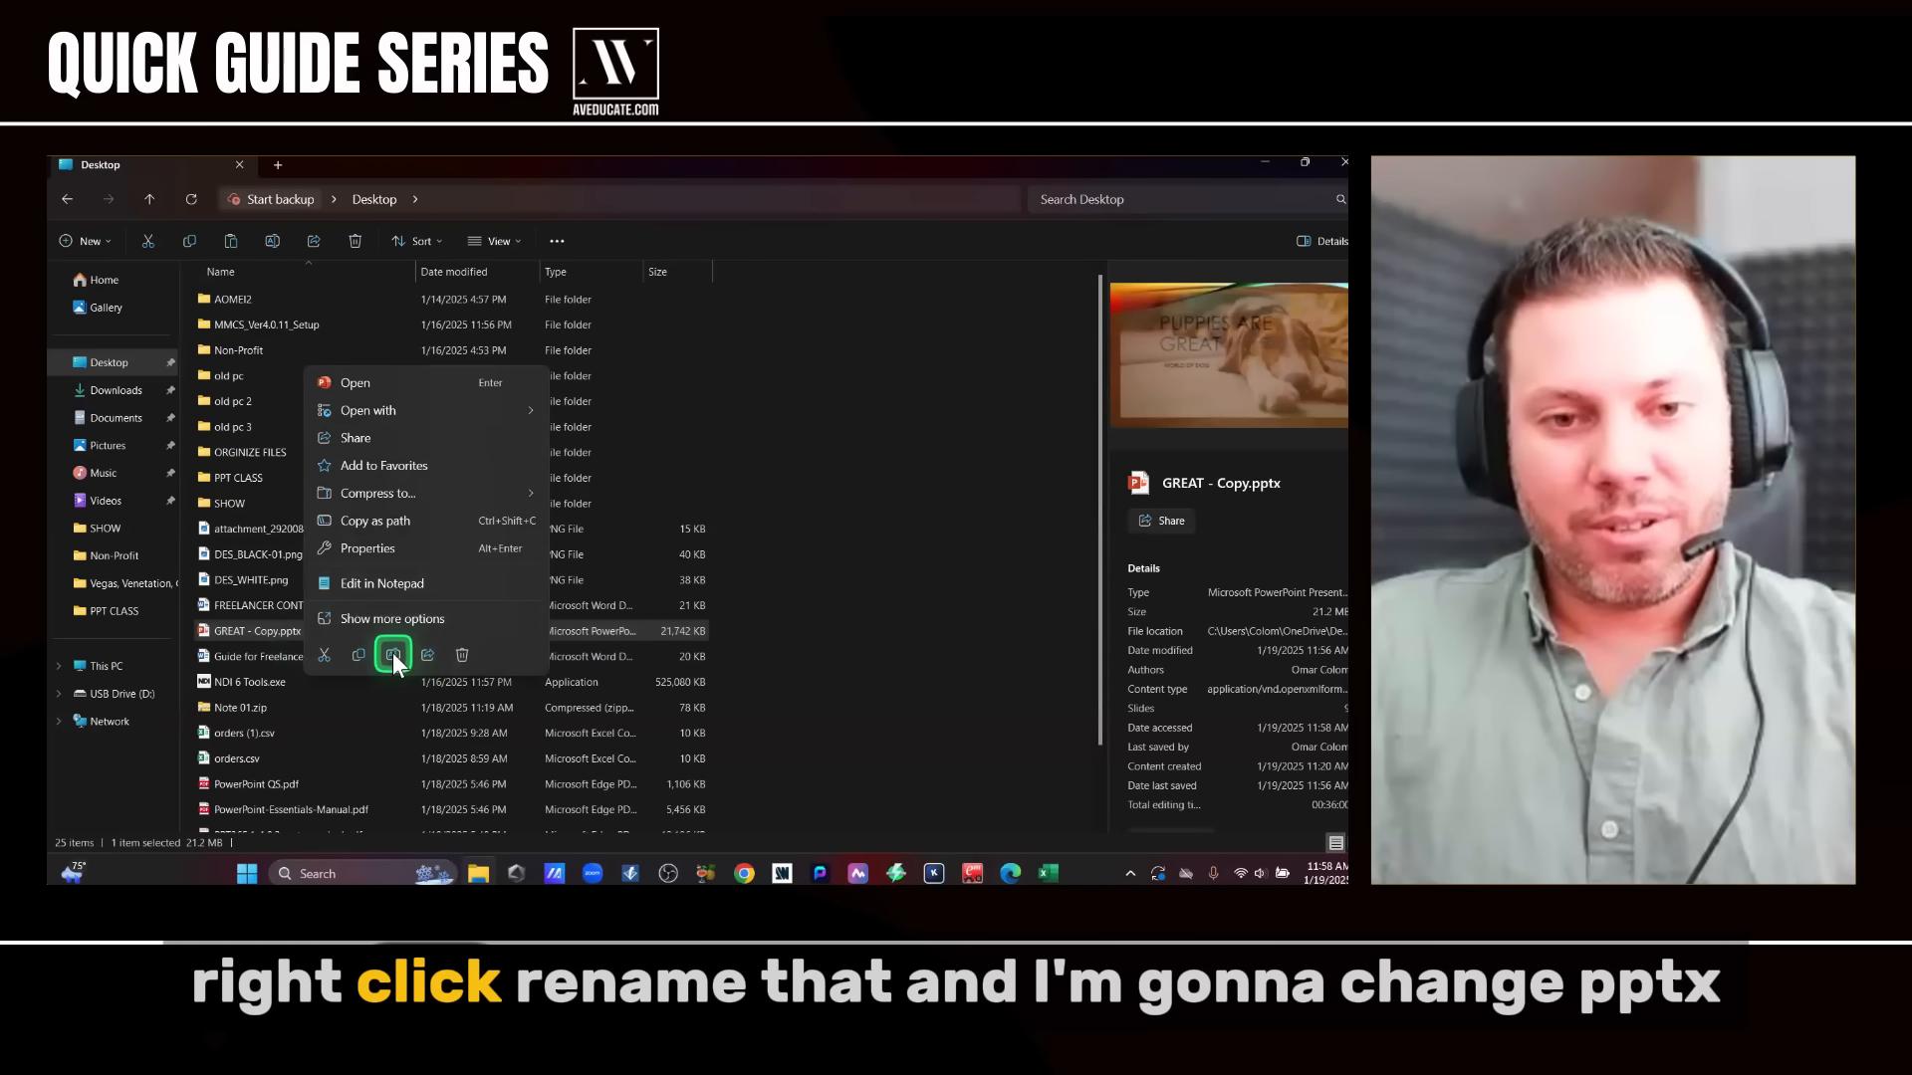
pyautogui.click(393, 653)
pyautogui.click(317, 631)
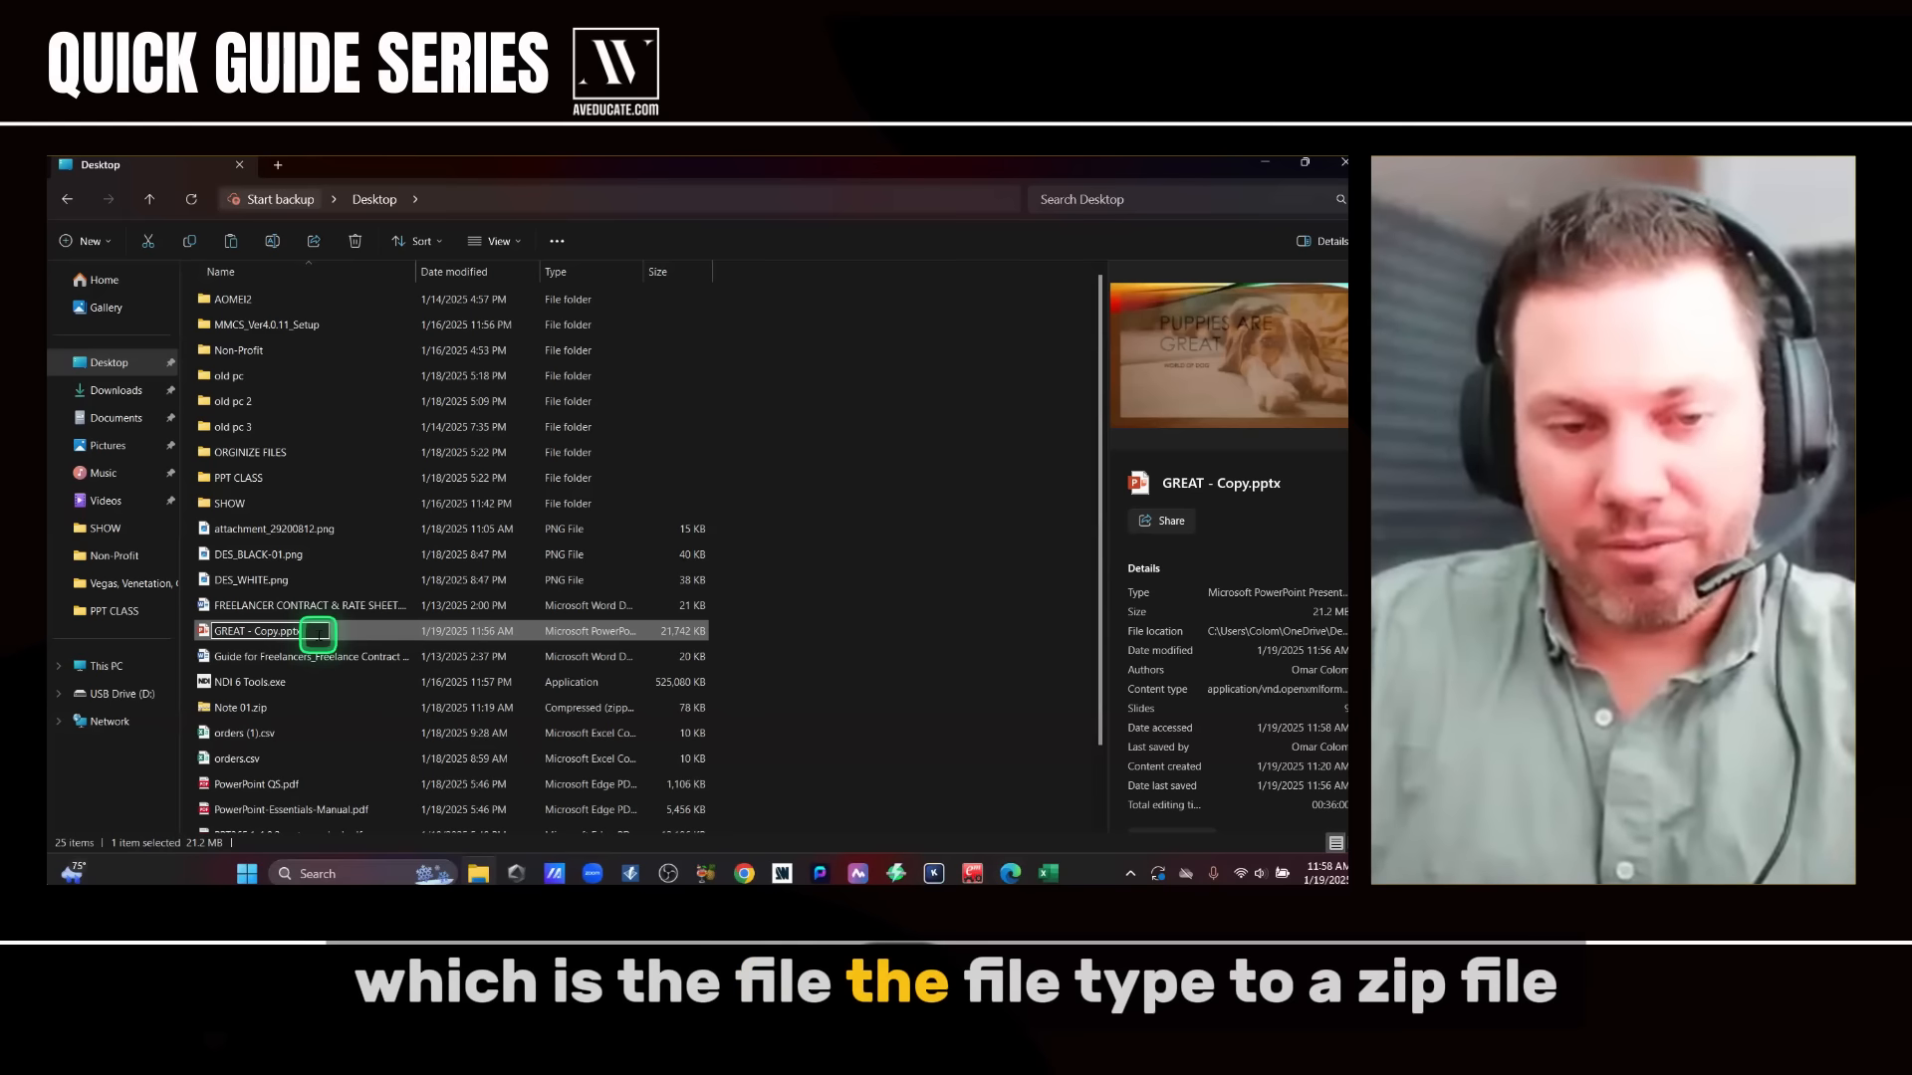
pyautogui.press('BackSpace')
pyautogui.press('BackSpace')
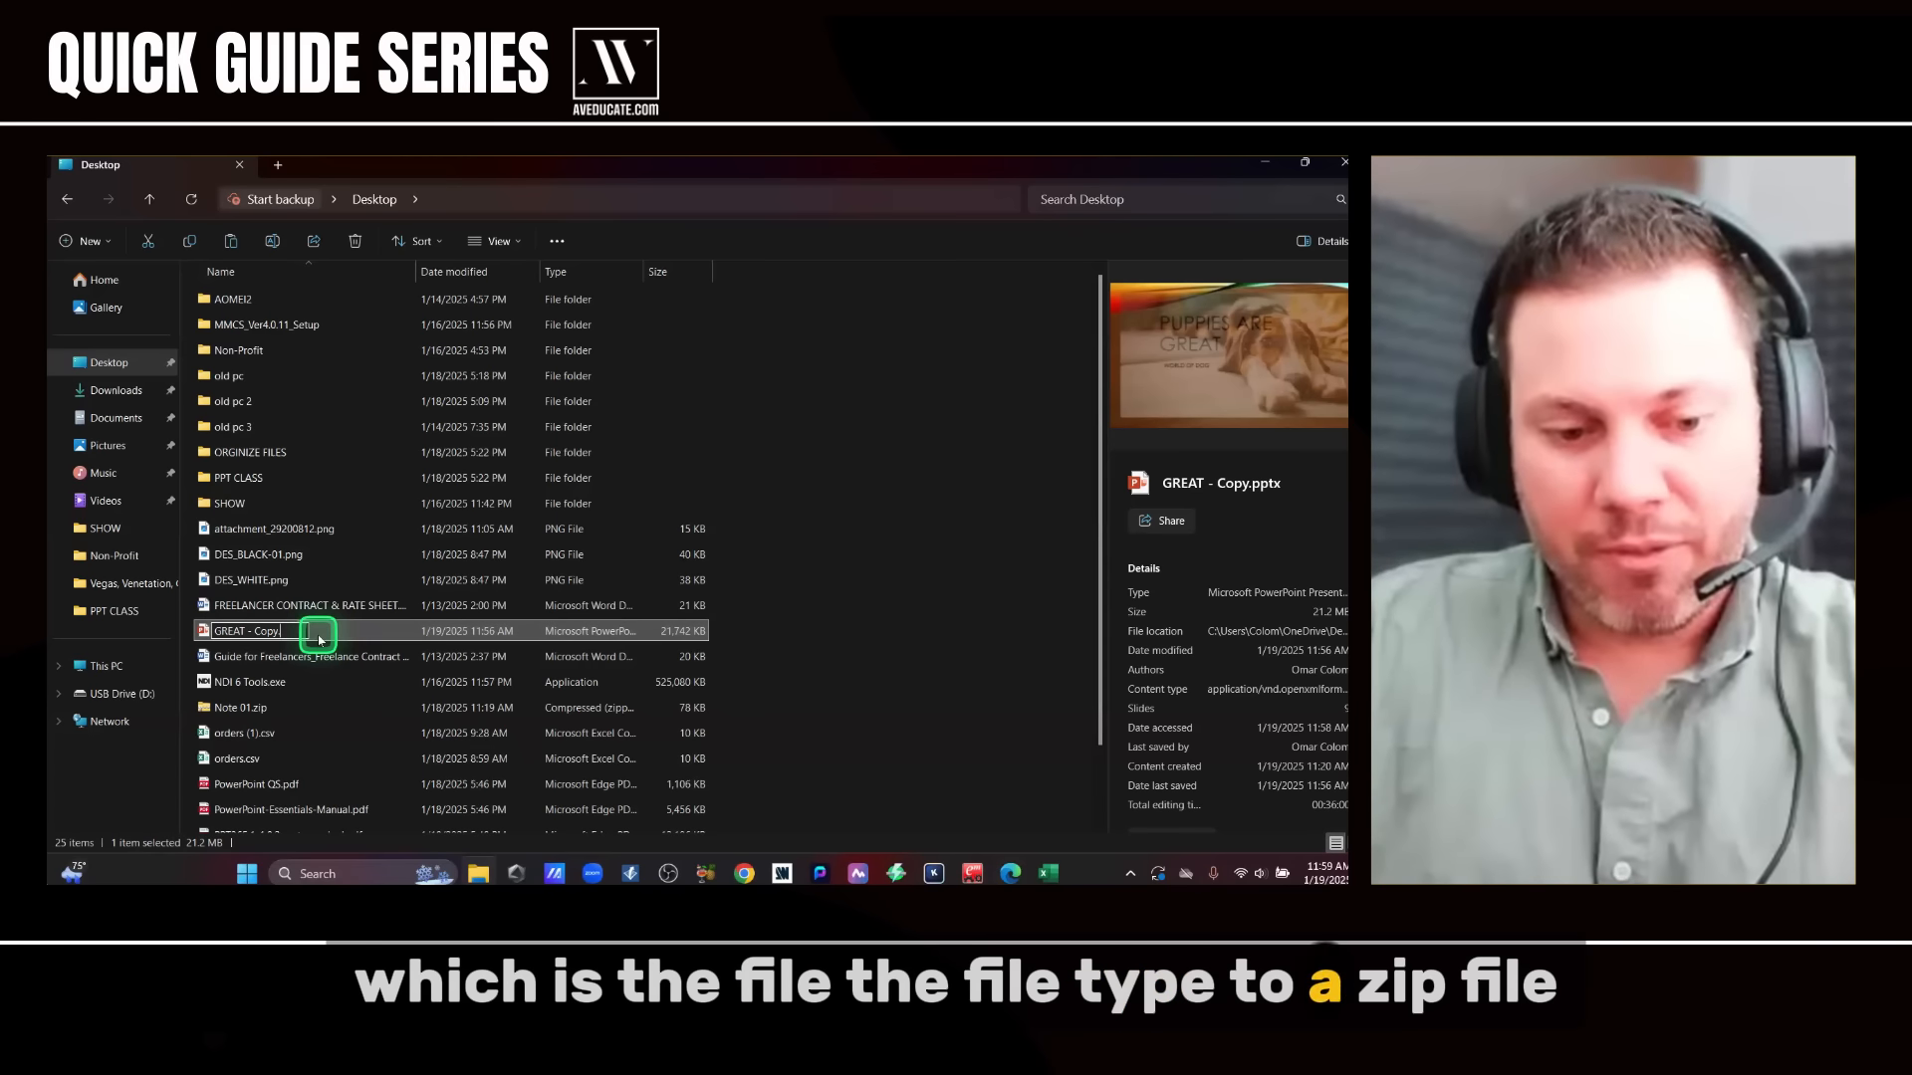
pyautogui.write('zip')
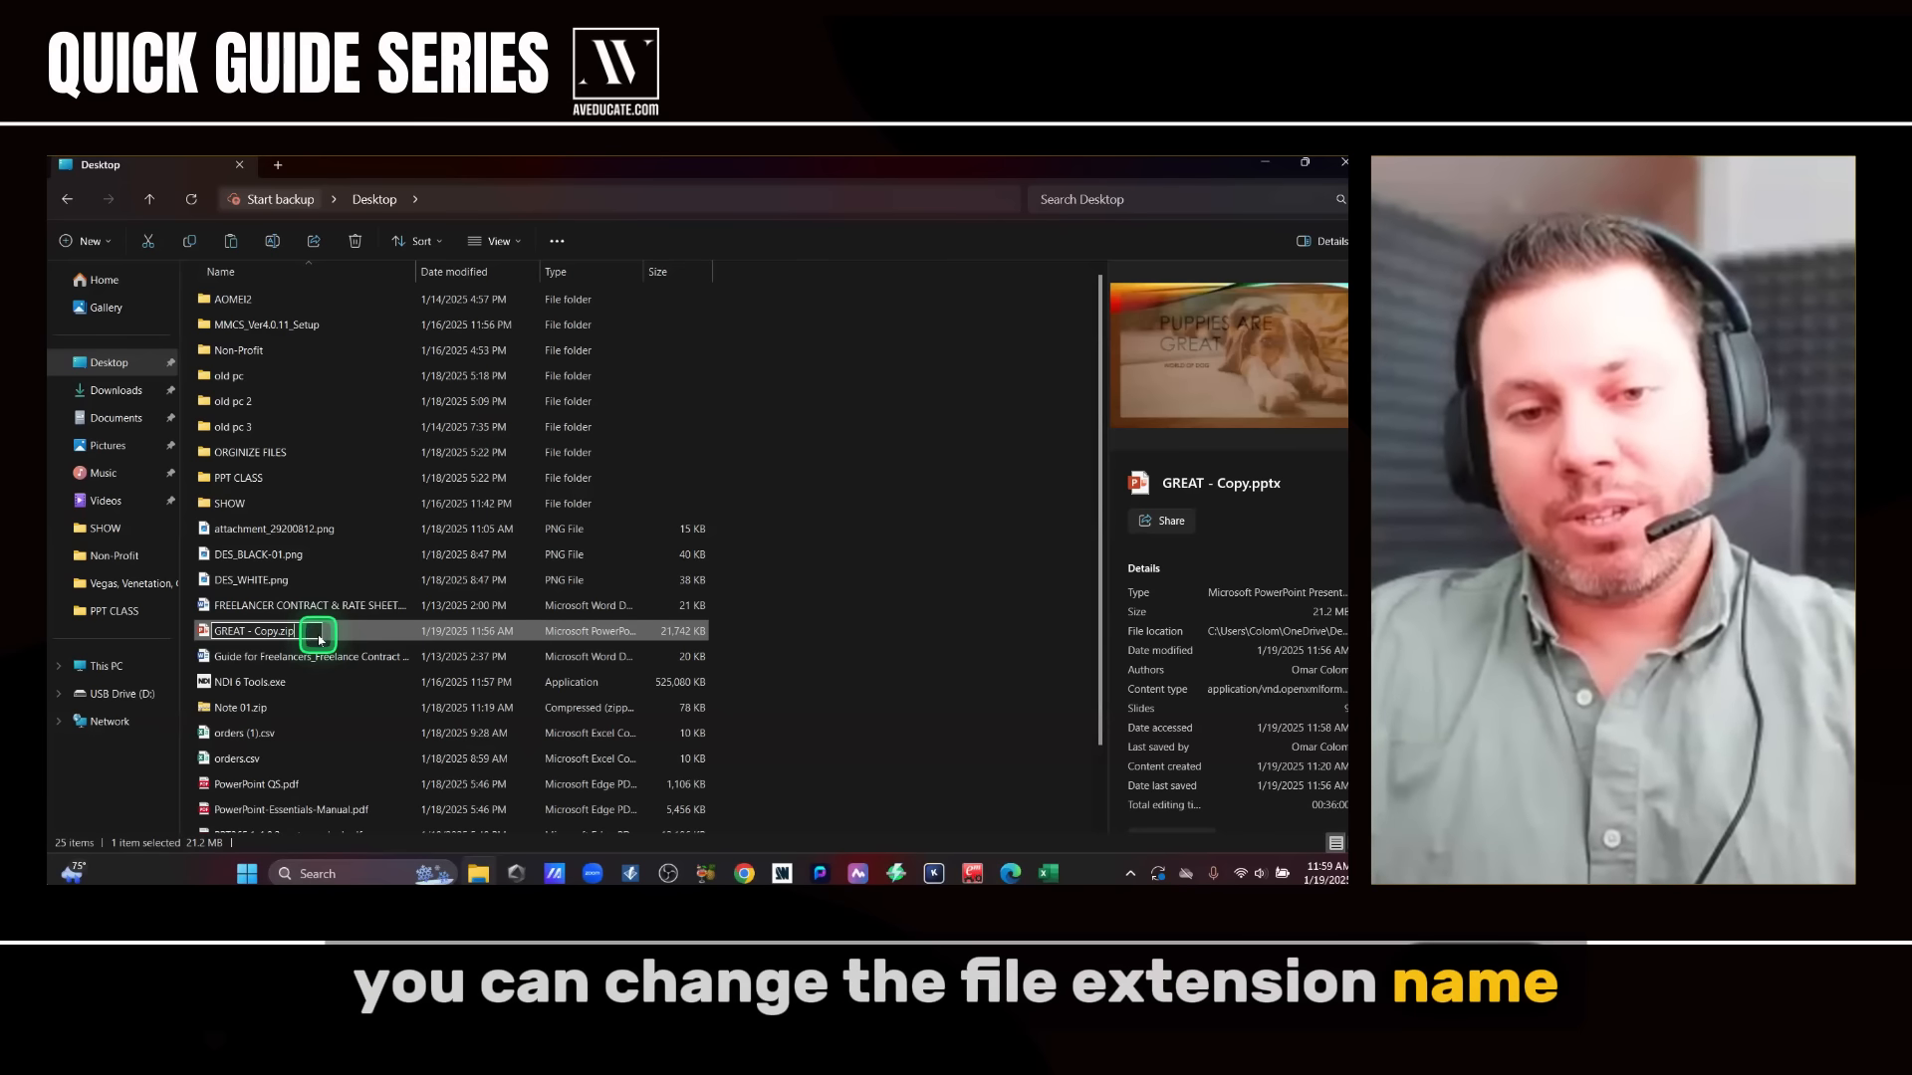
pyautogui.press('Return')
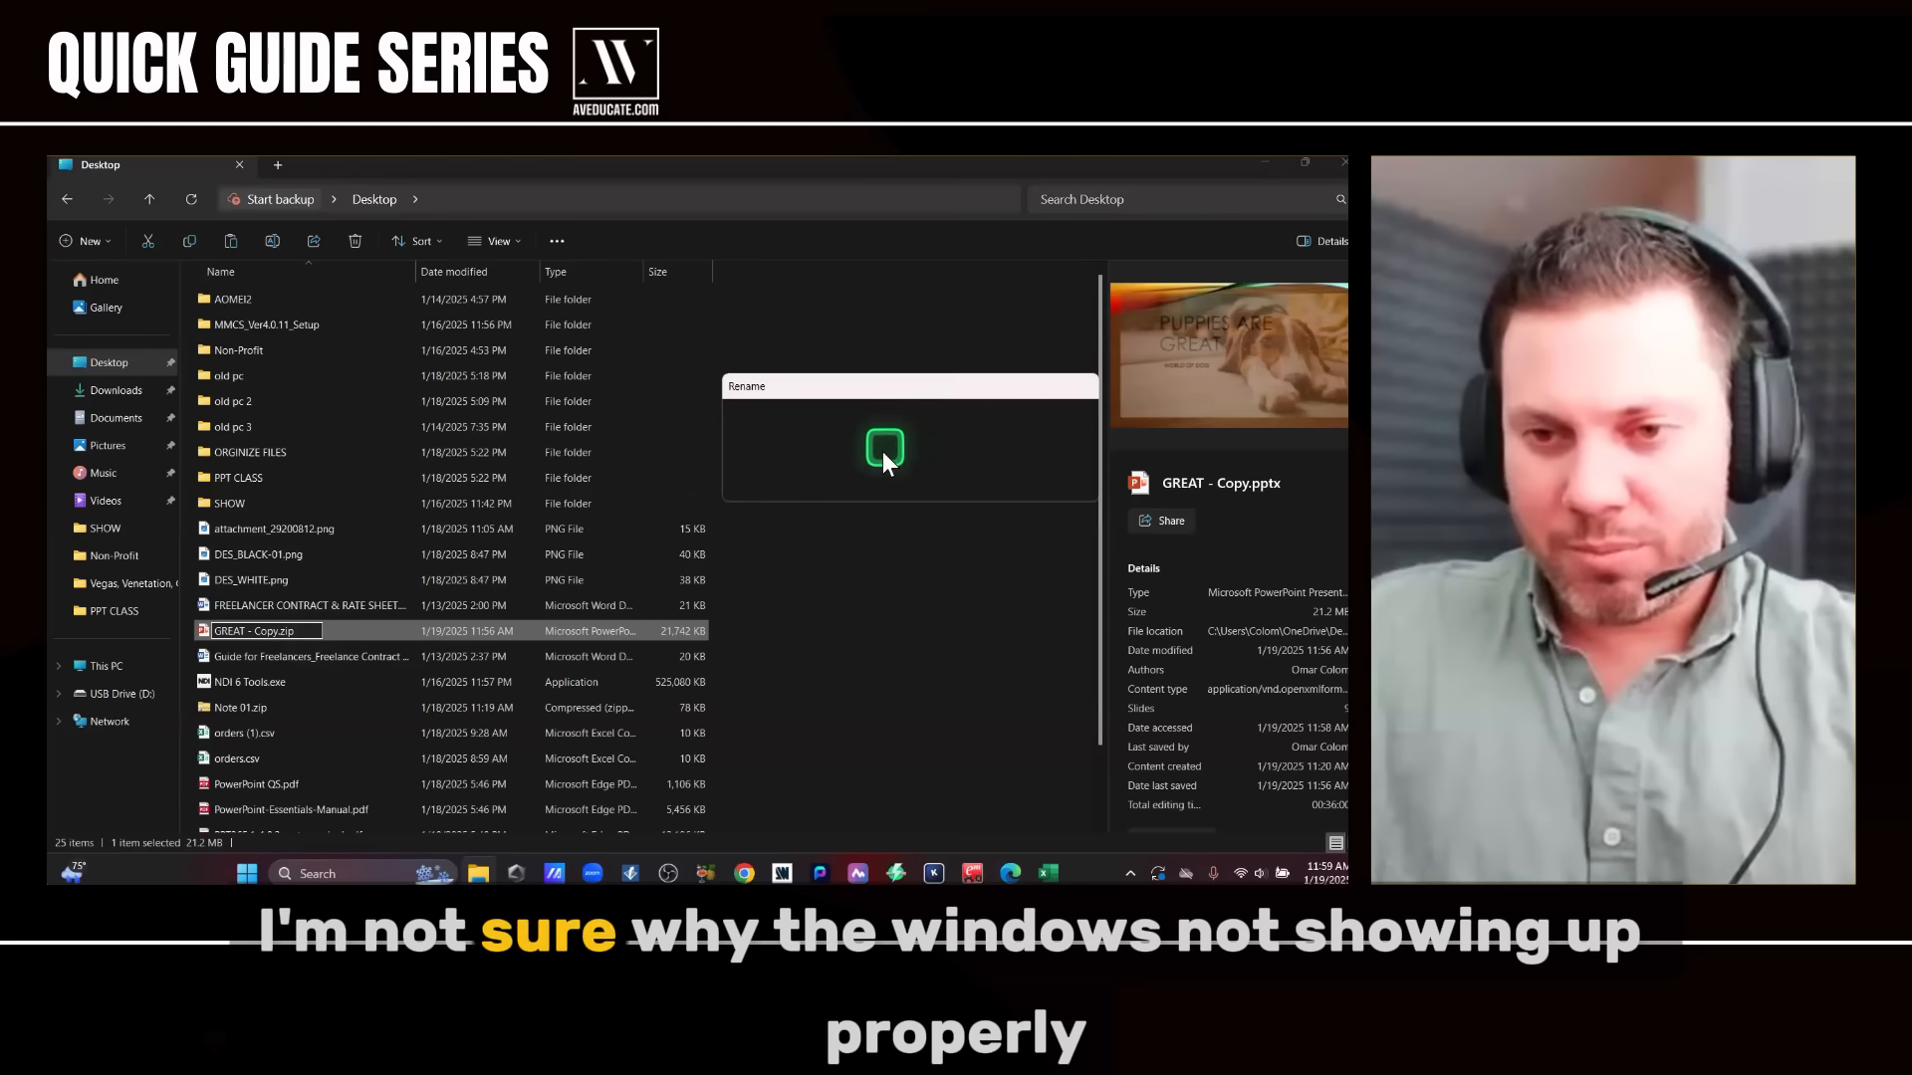
pyautogui.click(861, 472)
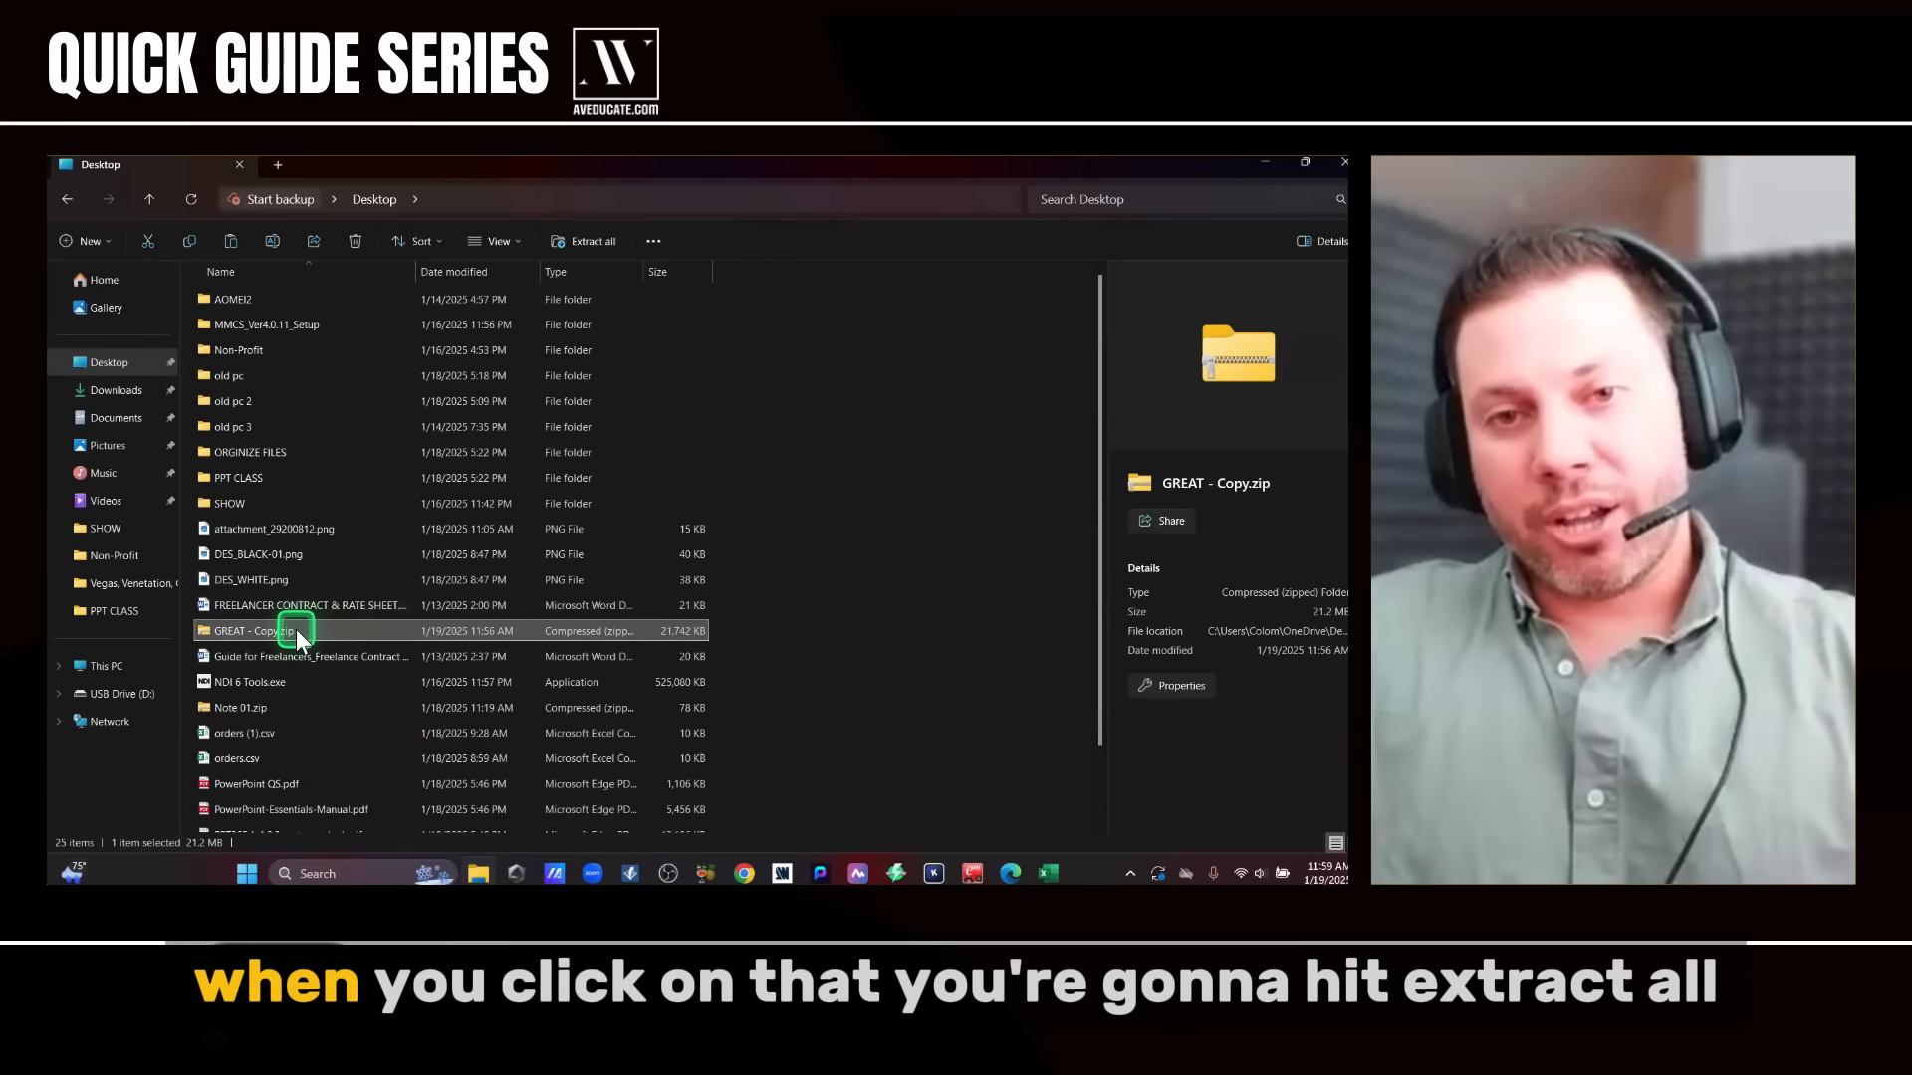
# - Extract all of GREAT - Copy.zip to a GREAT - Copy folder on the Desktop and open its ppt\media subfolder
pyautogui.click(588, 243)
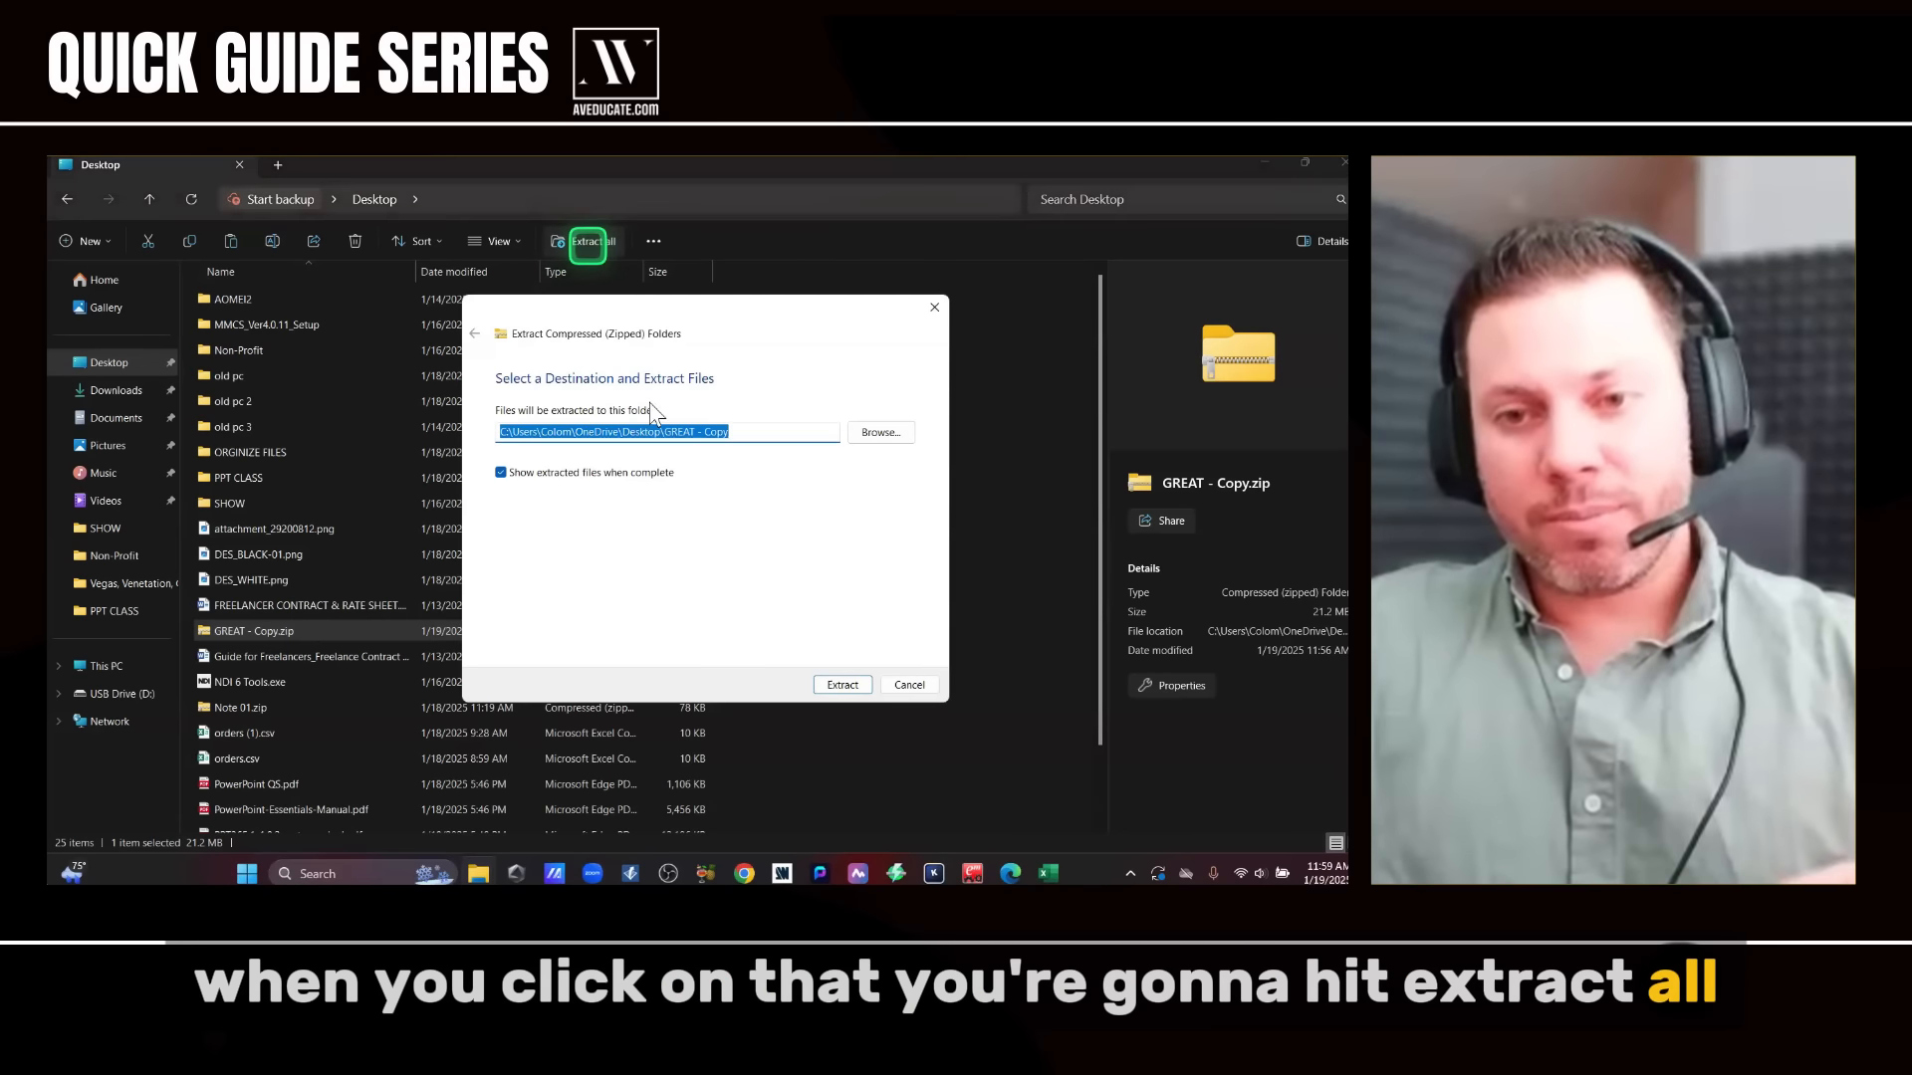
pyautogui.click(844, 687)
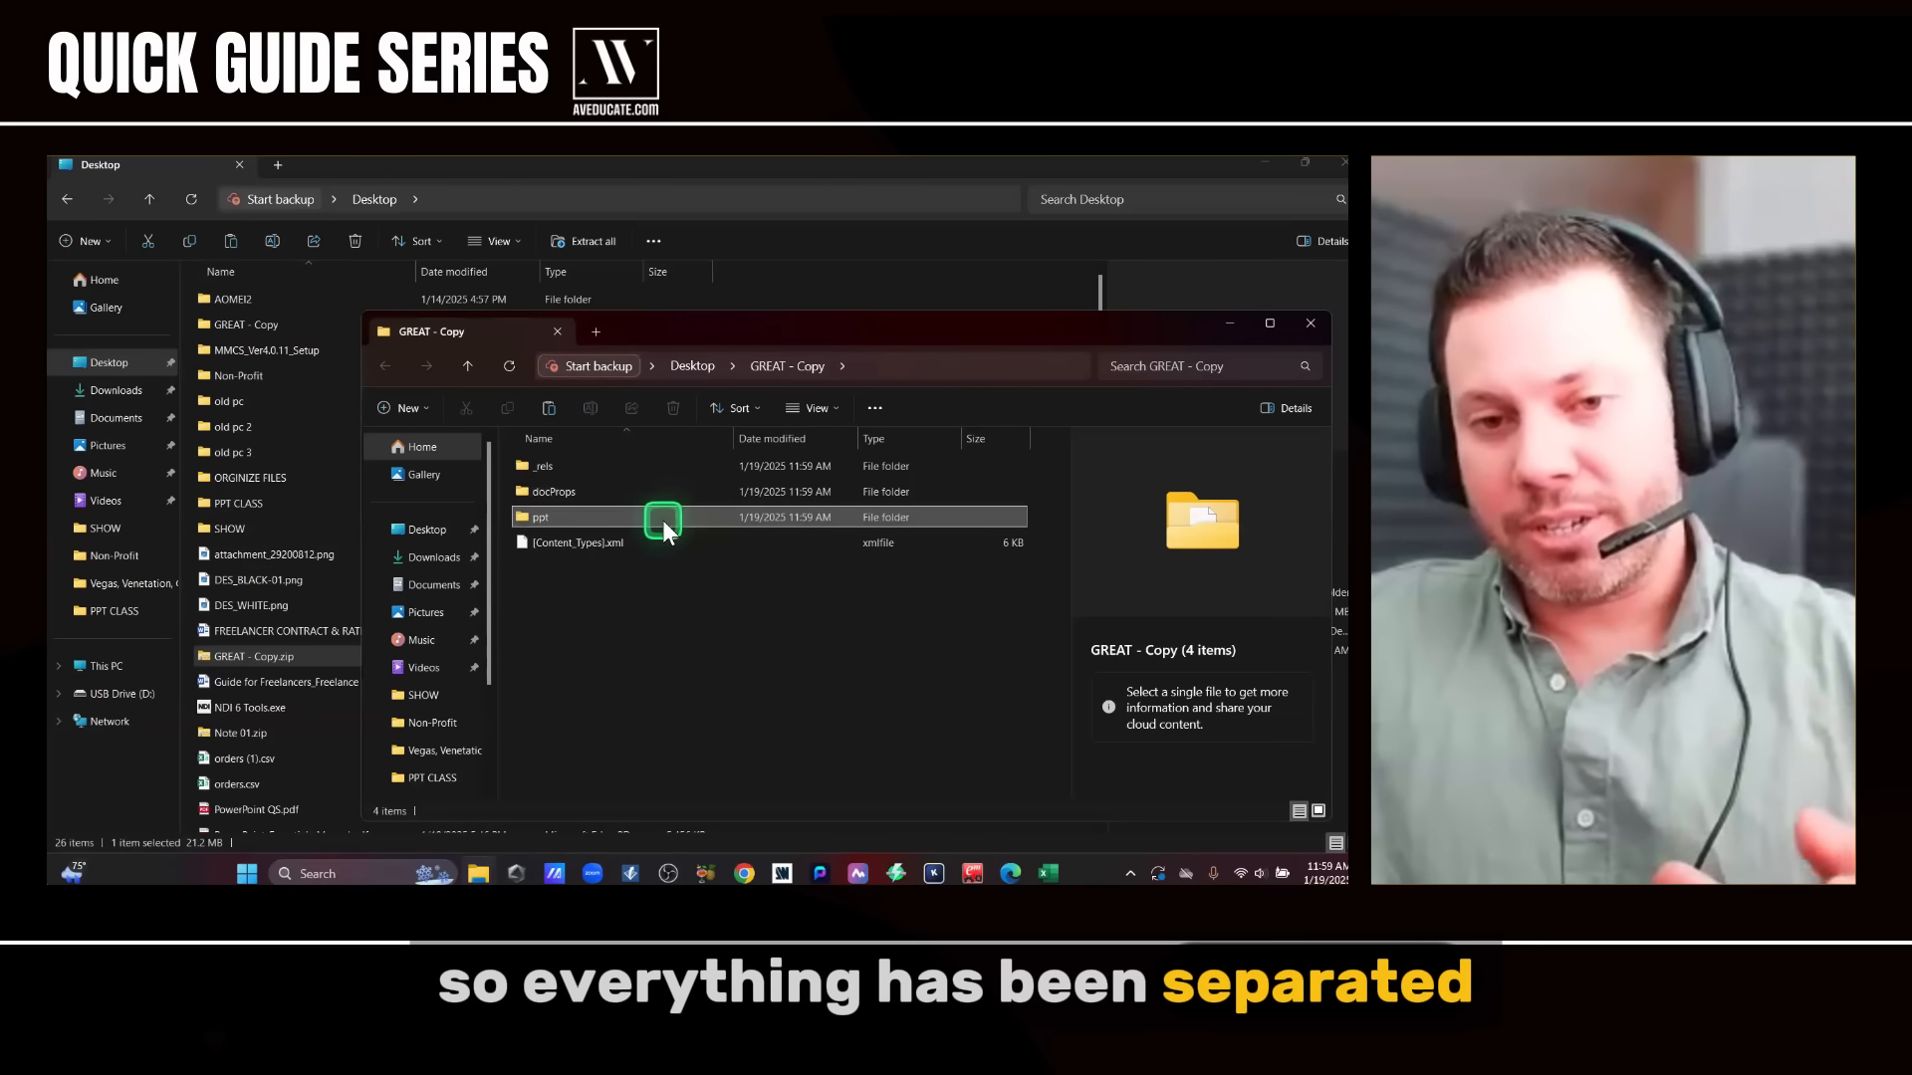
pyautogui.doubleClick(663, 519)
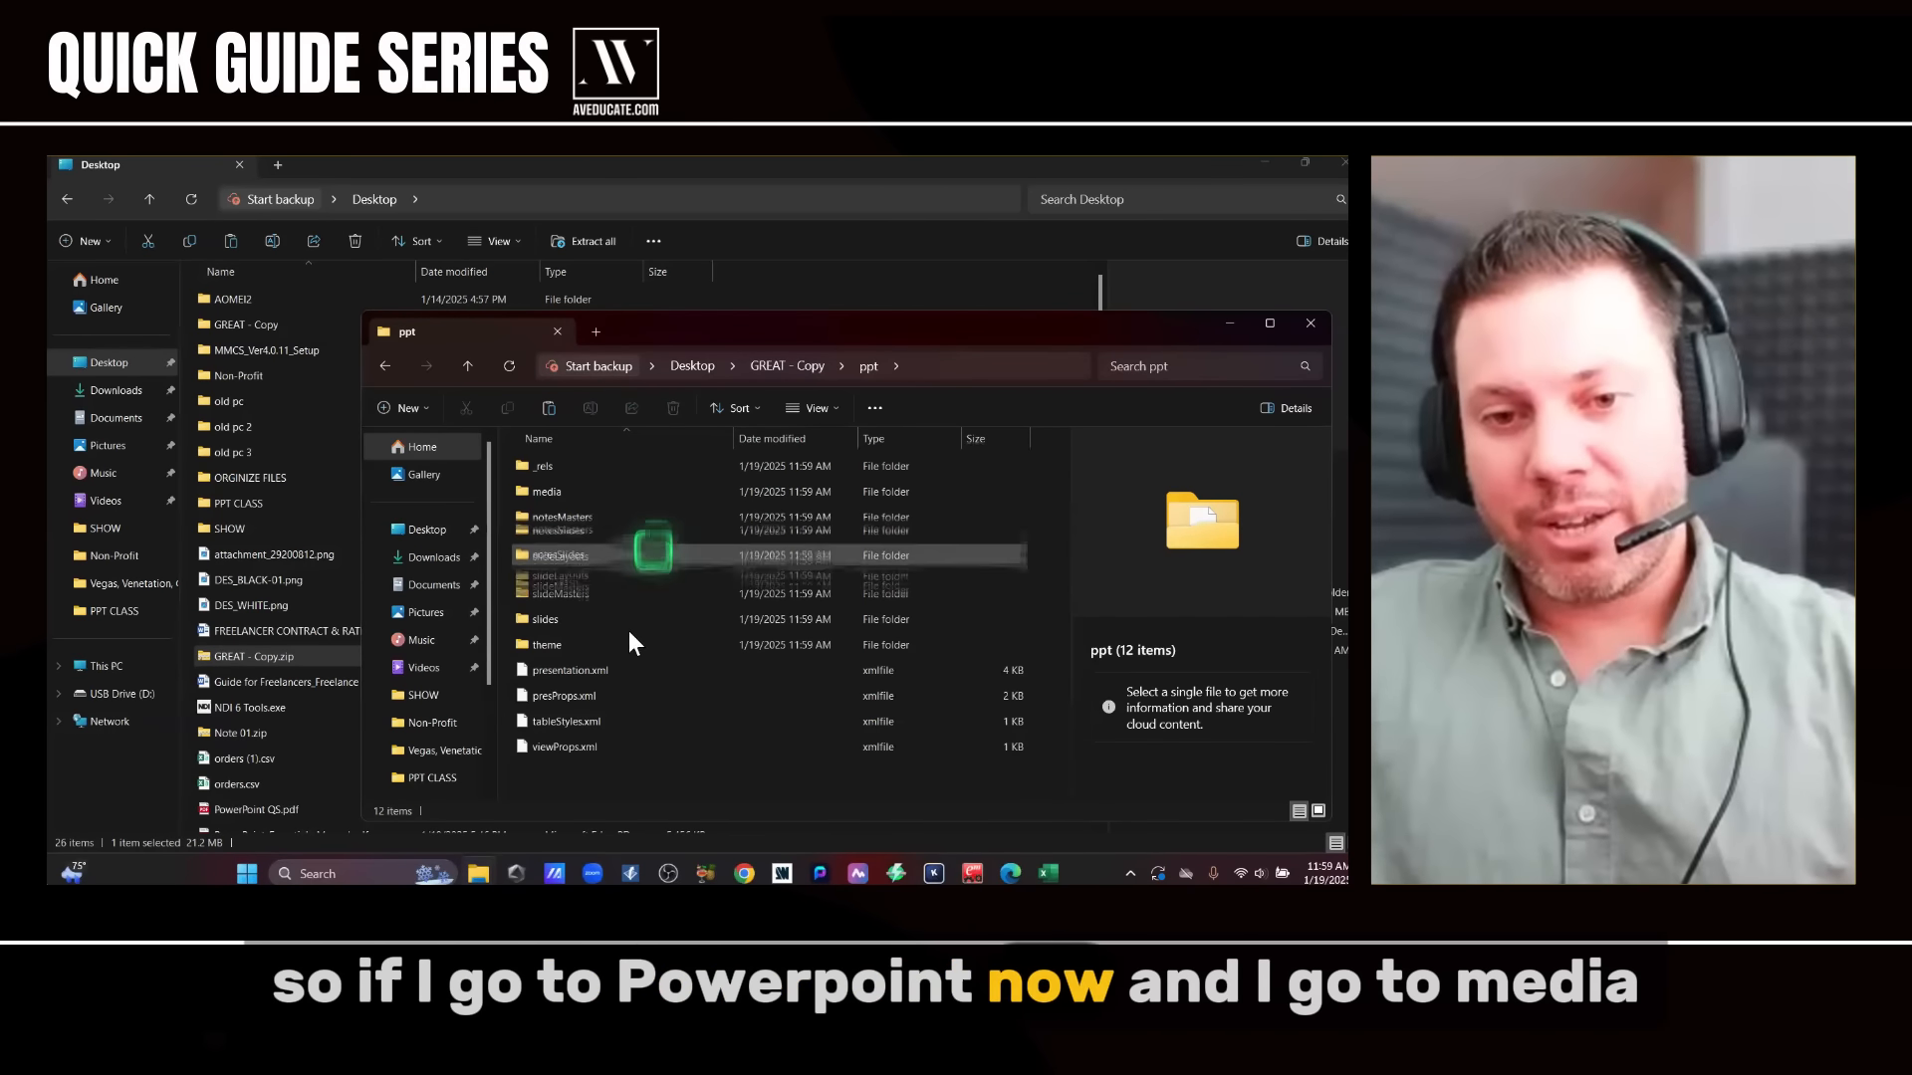
pyautogui.doubleClick(604, 492)
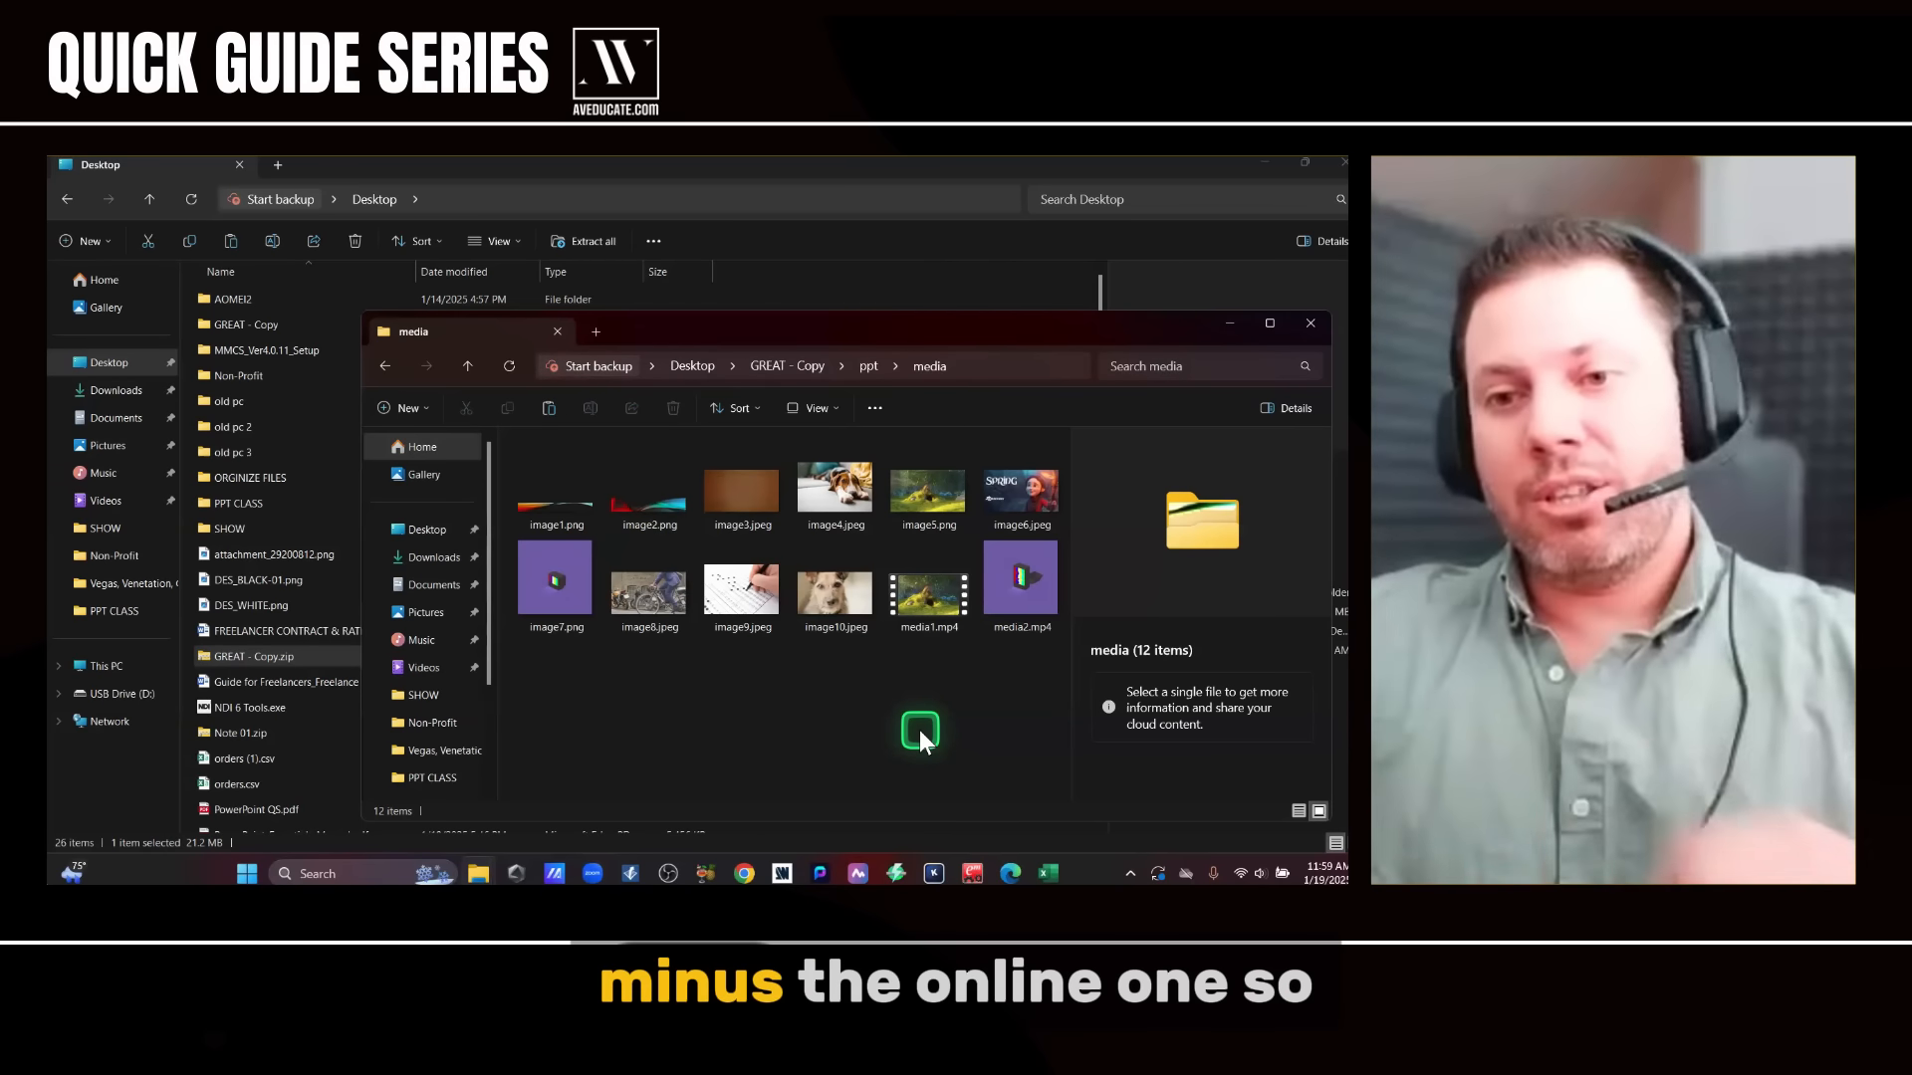
# - Preview the extracted image6.jpeg, media1.mp4, image7.png and media2.mp4 in the media folder
pyautogui.click(1011, 487)
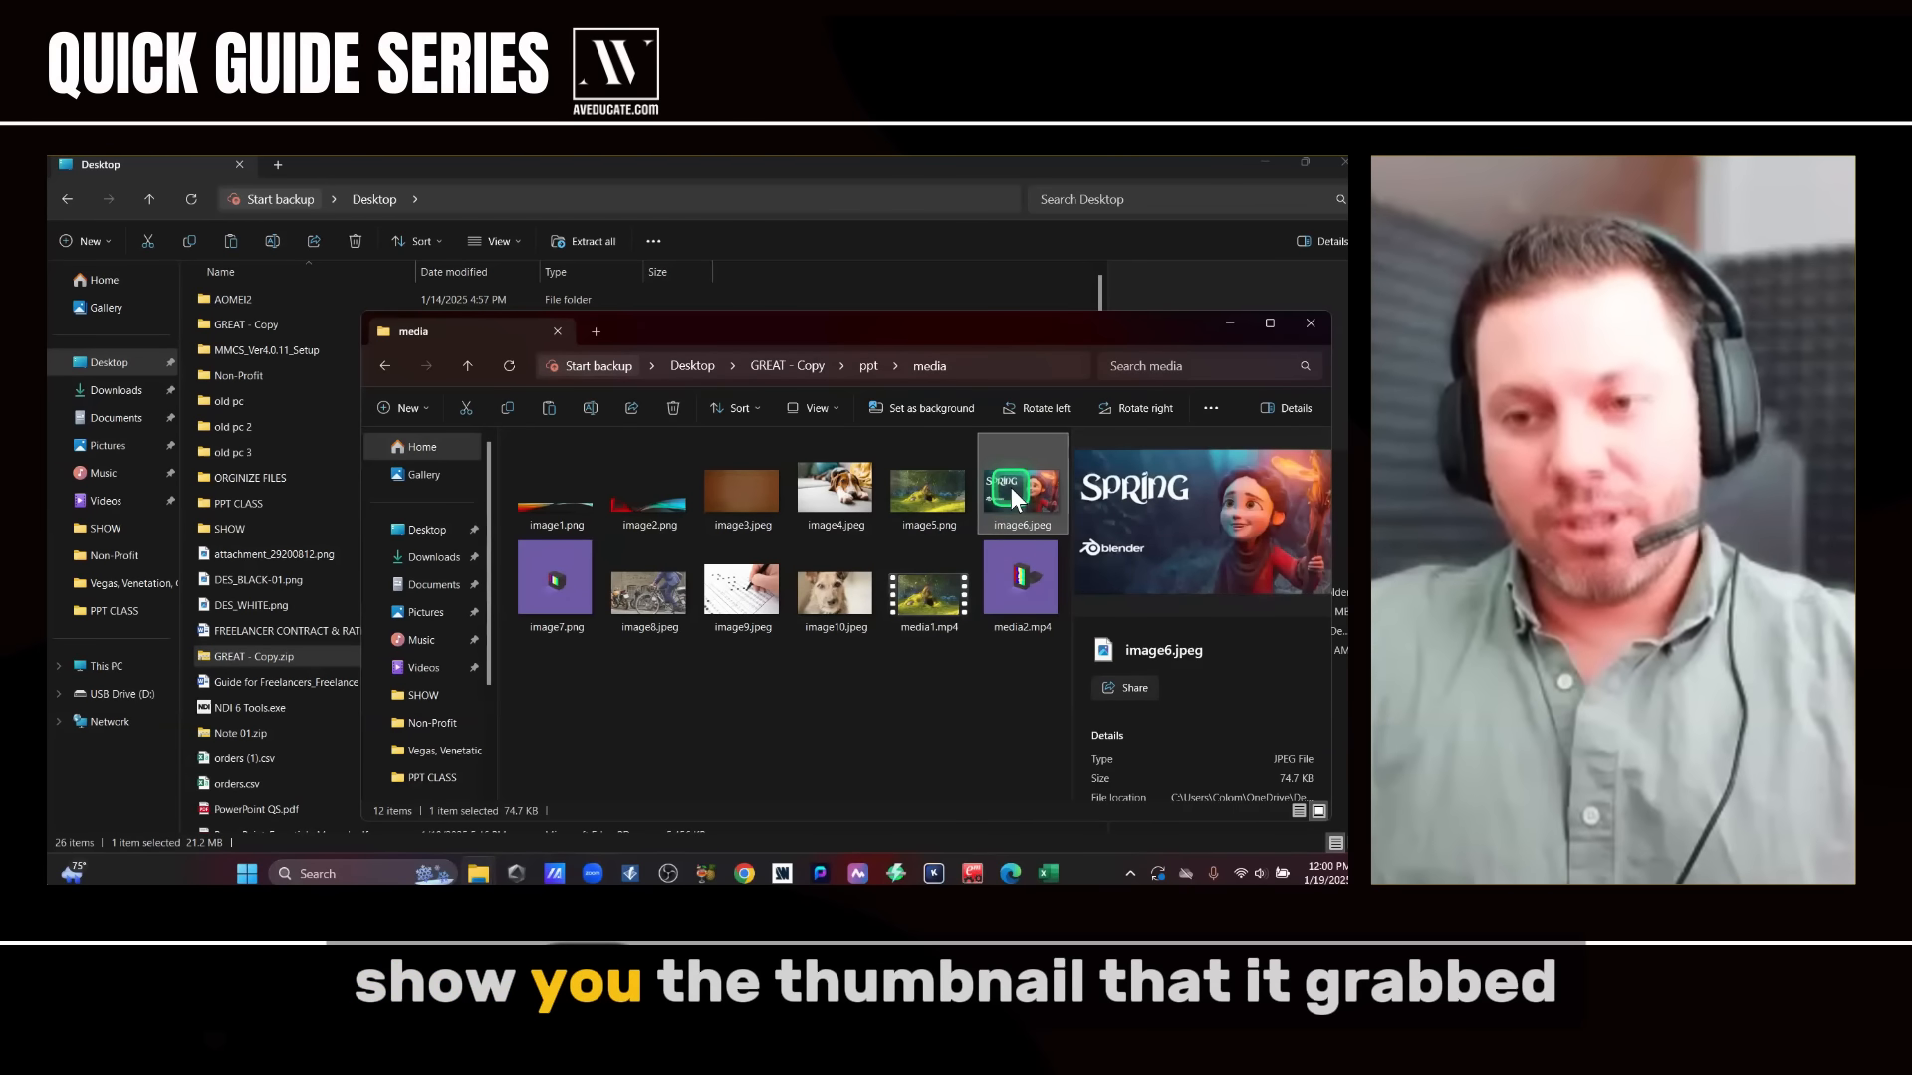
pyautogui.click(912, 595)
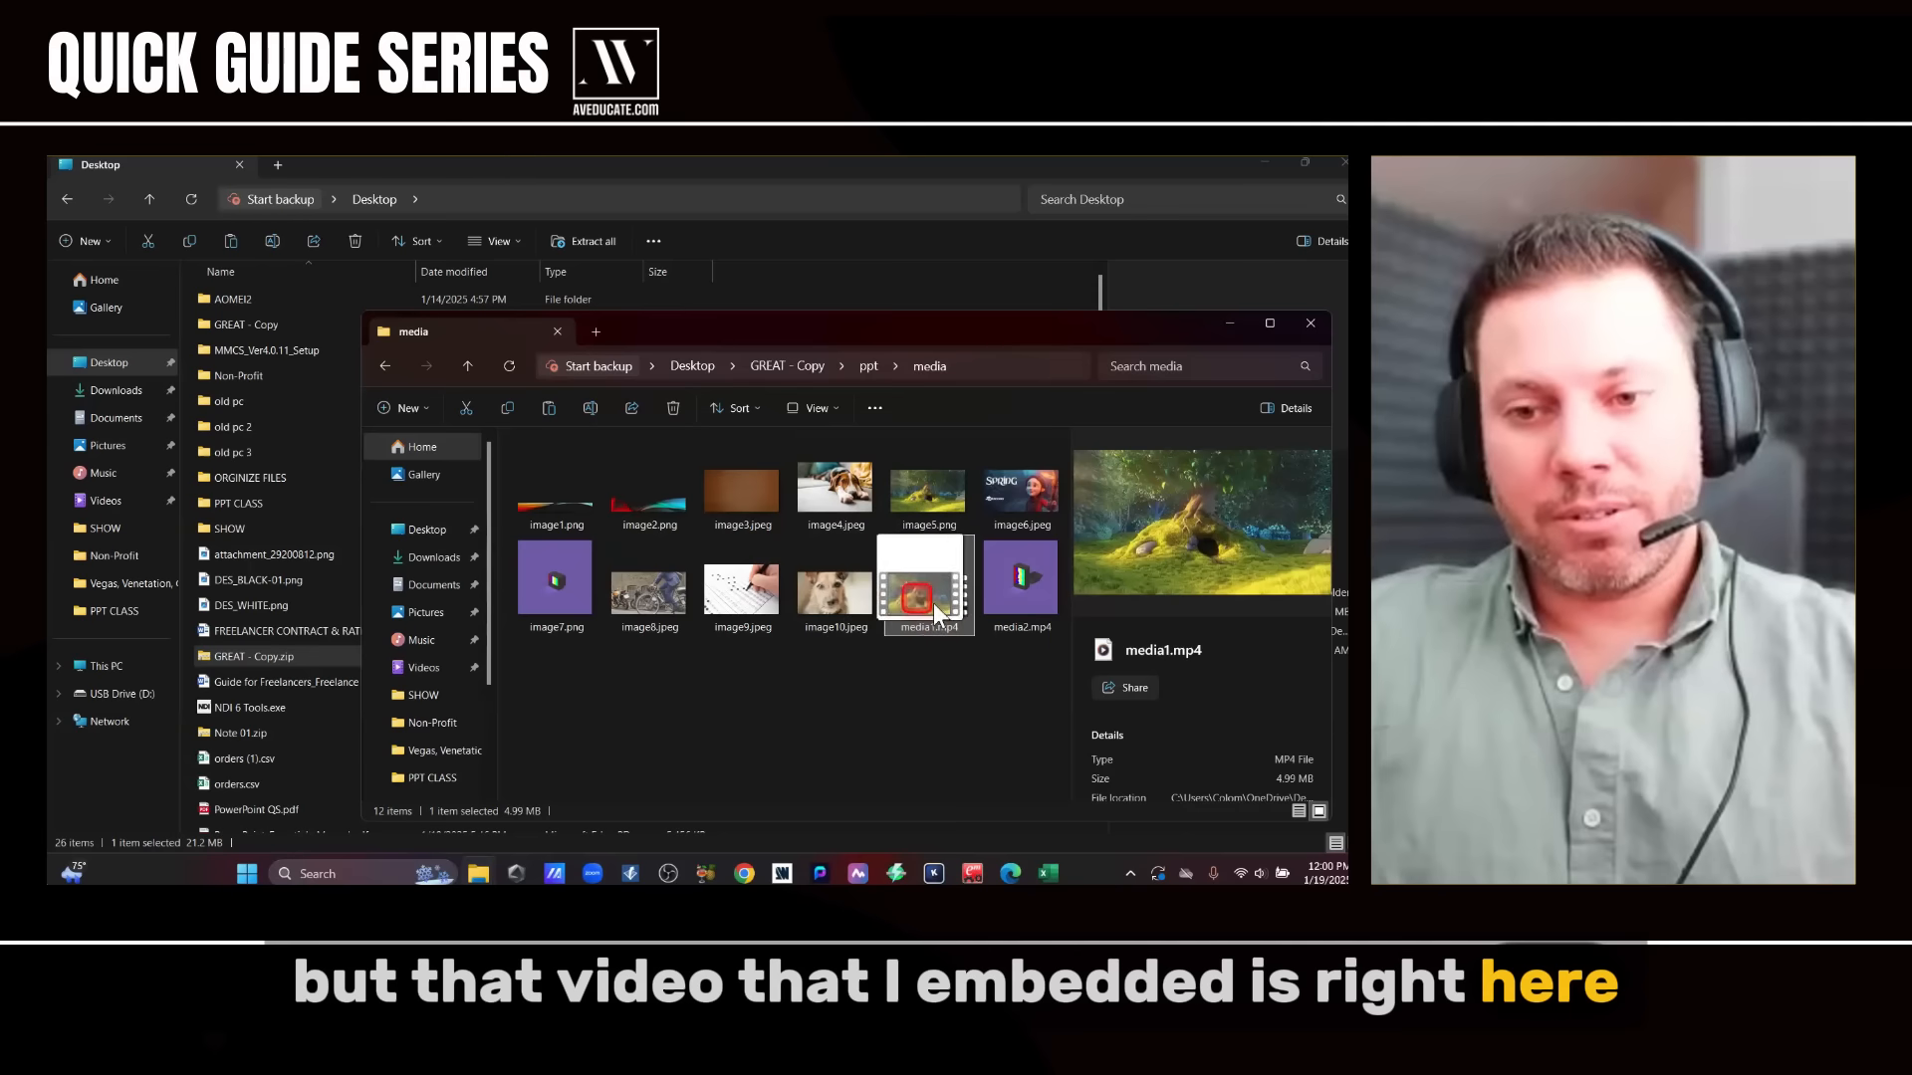
pyautogui.click(913, 682)
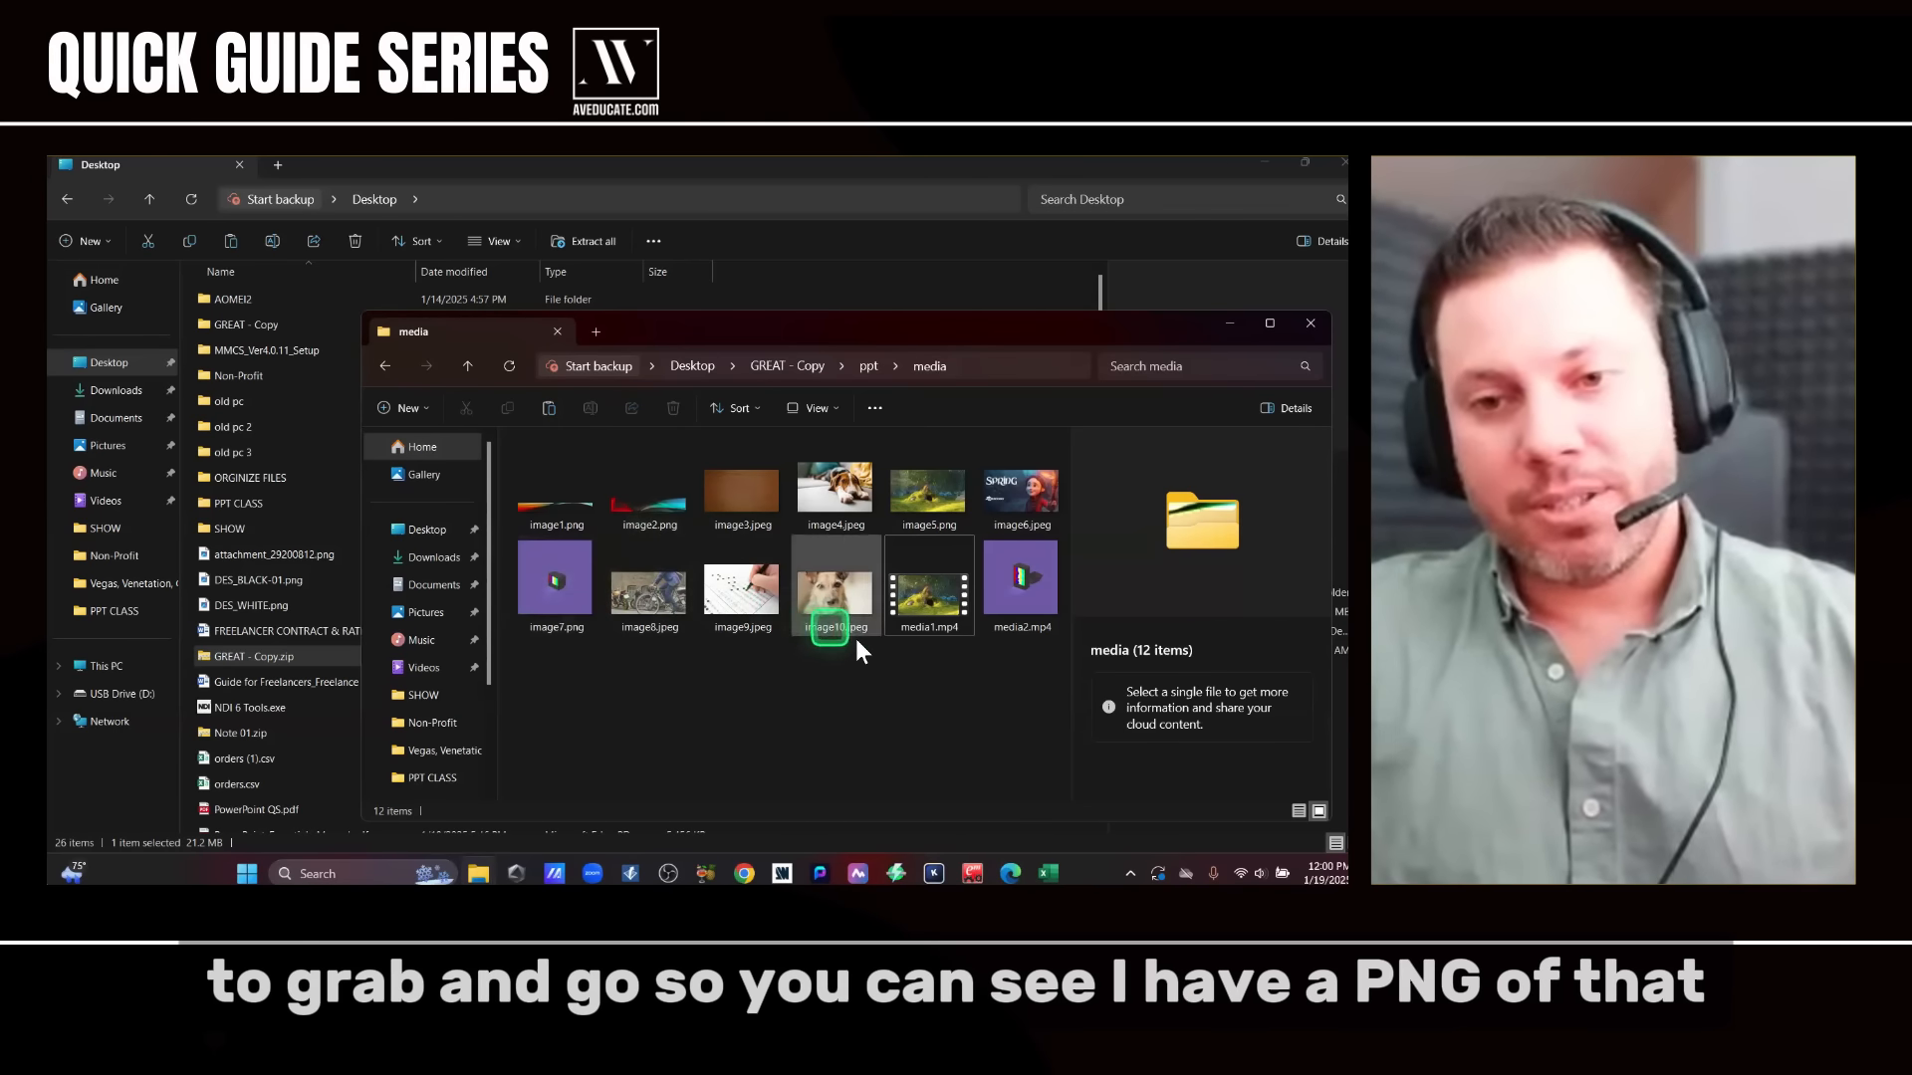
pyautogui.click(579, 594)
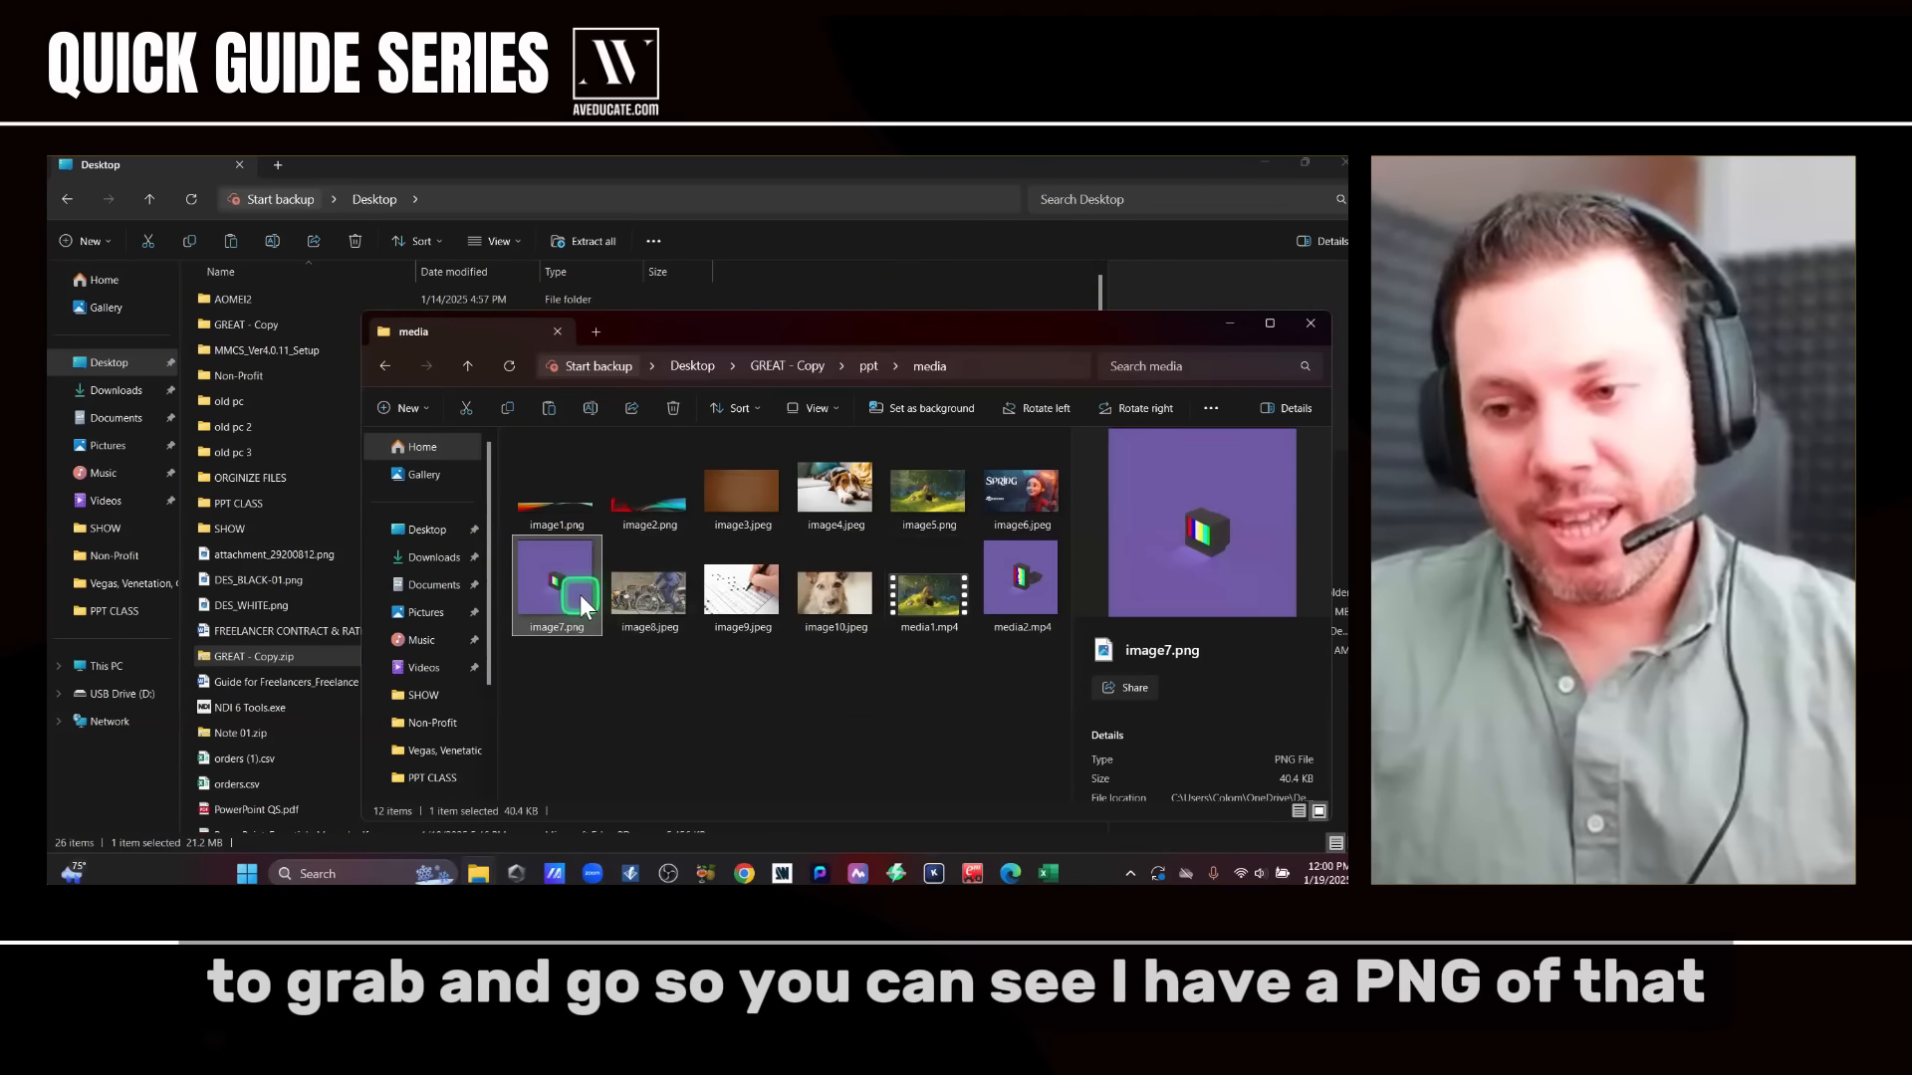
pyautogui.click(995, 599)
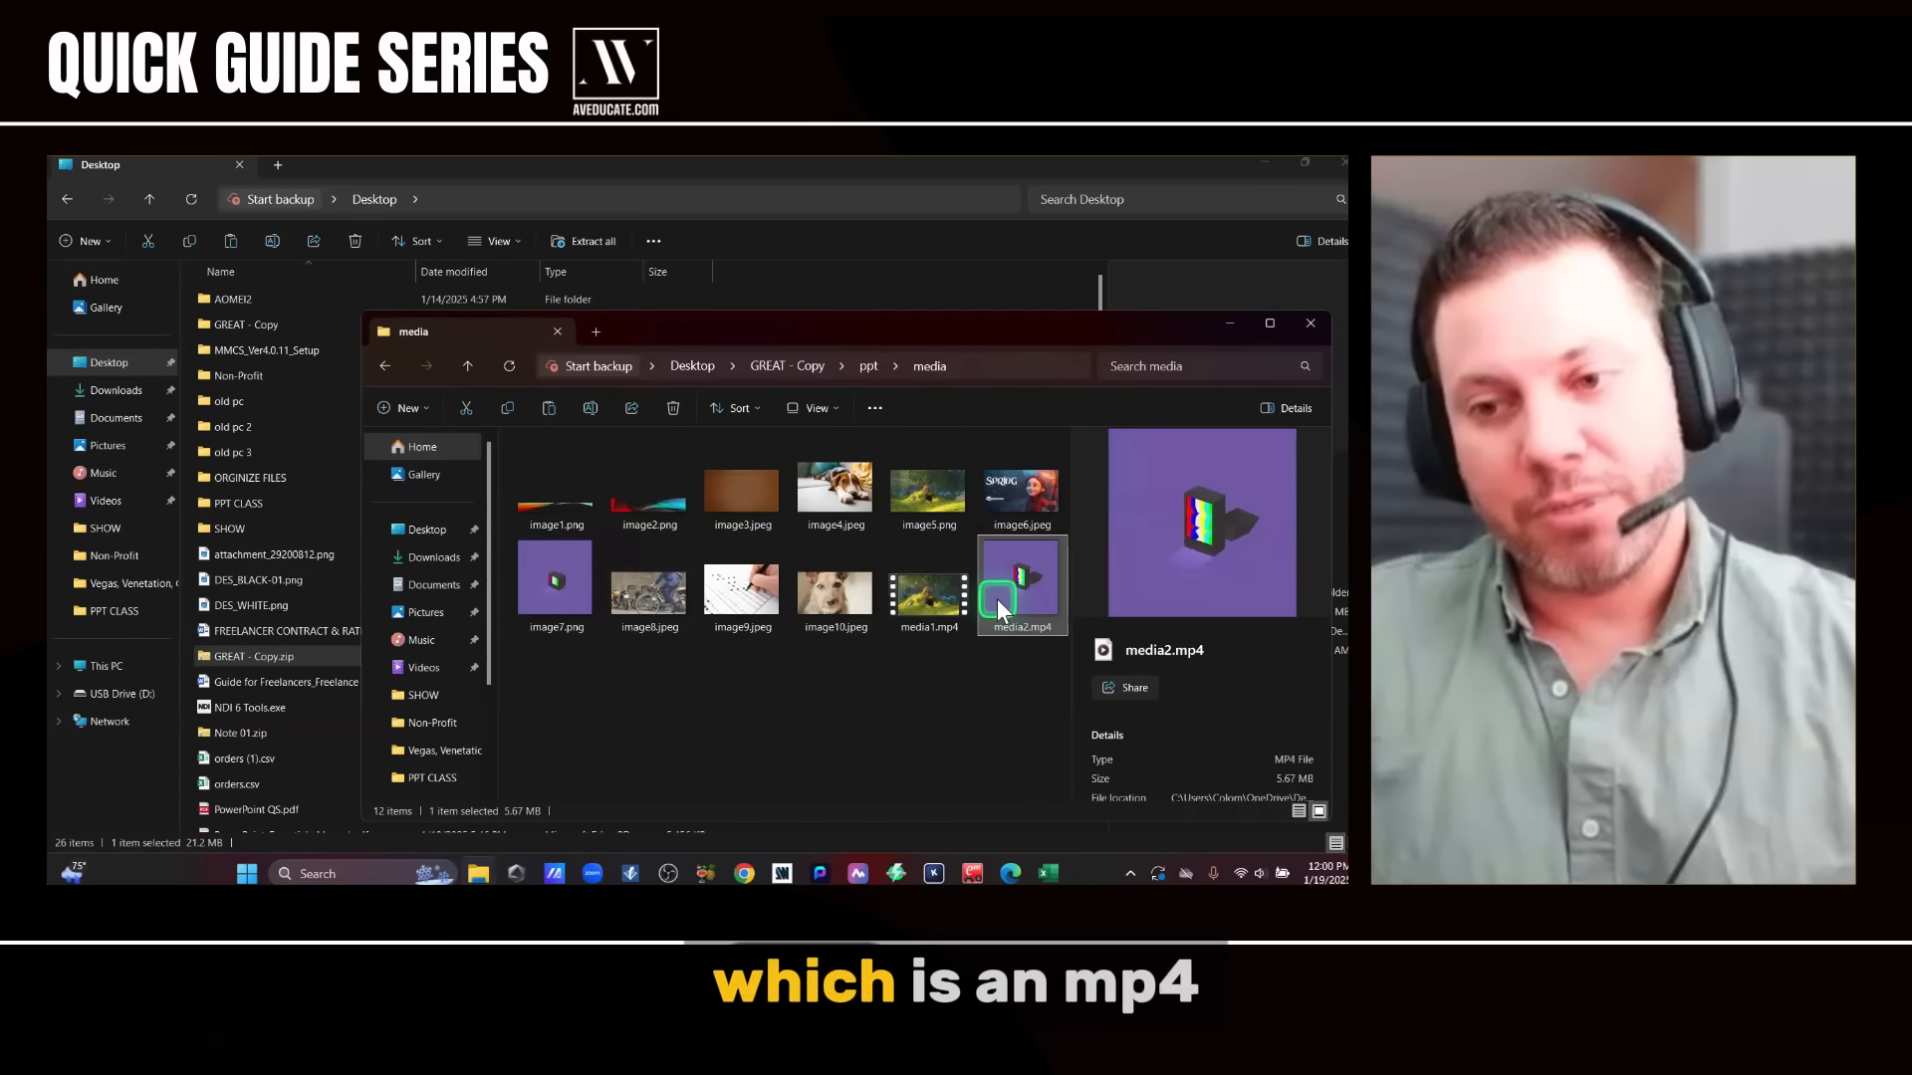
pyautogui.click(924, 607)
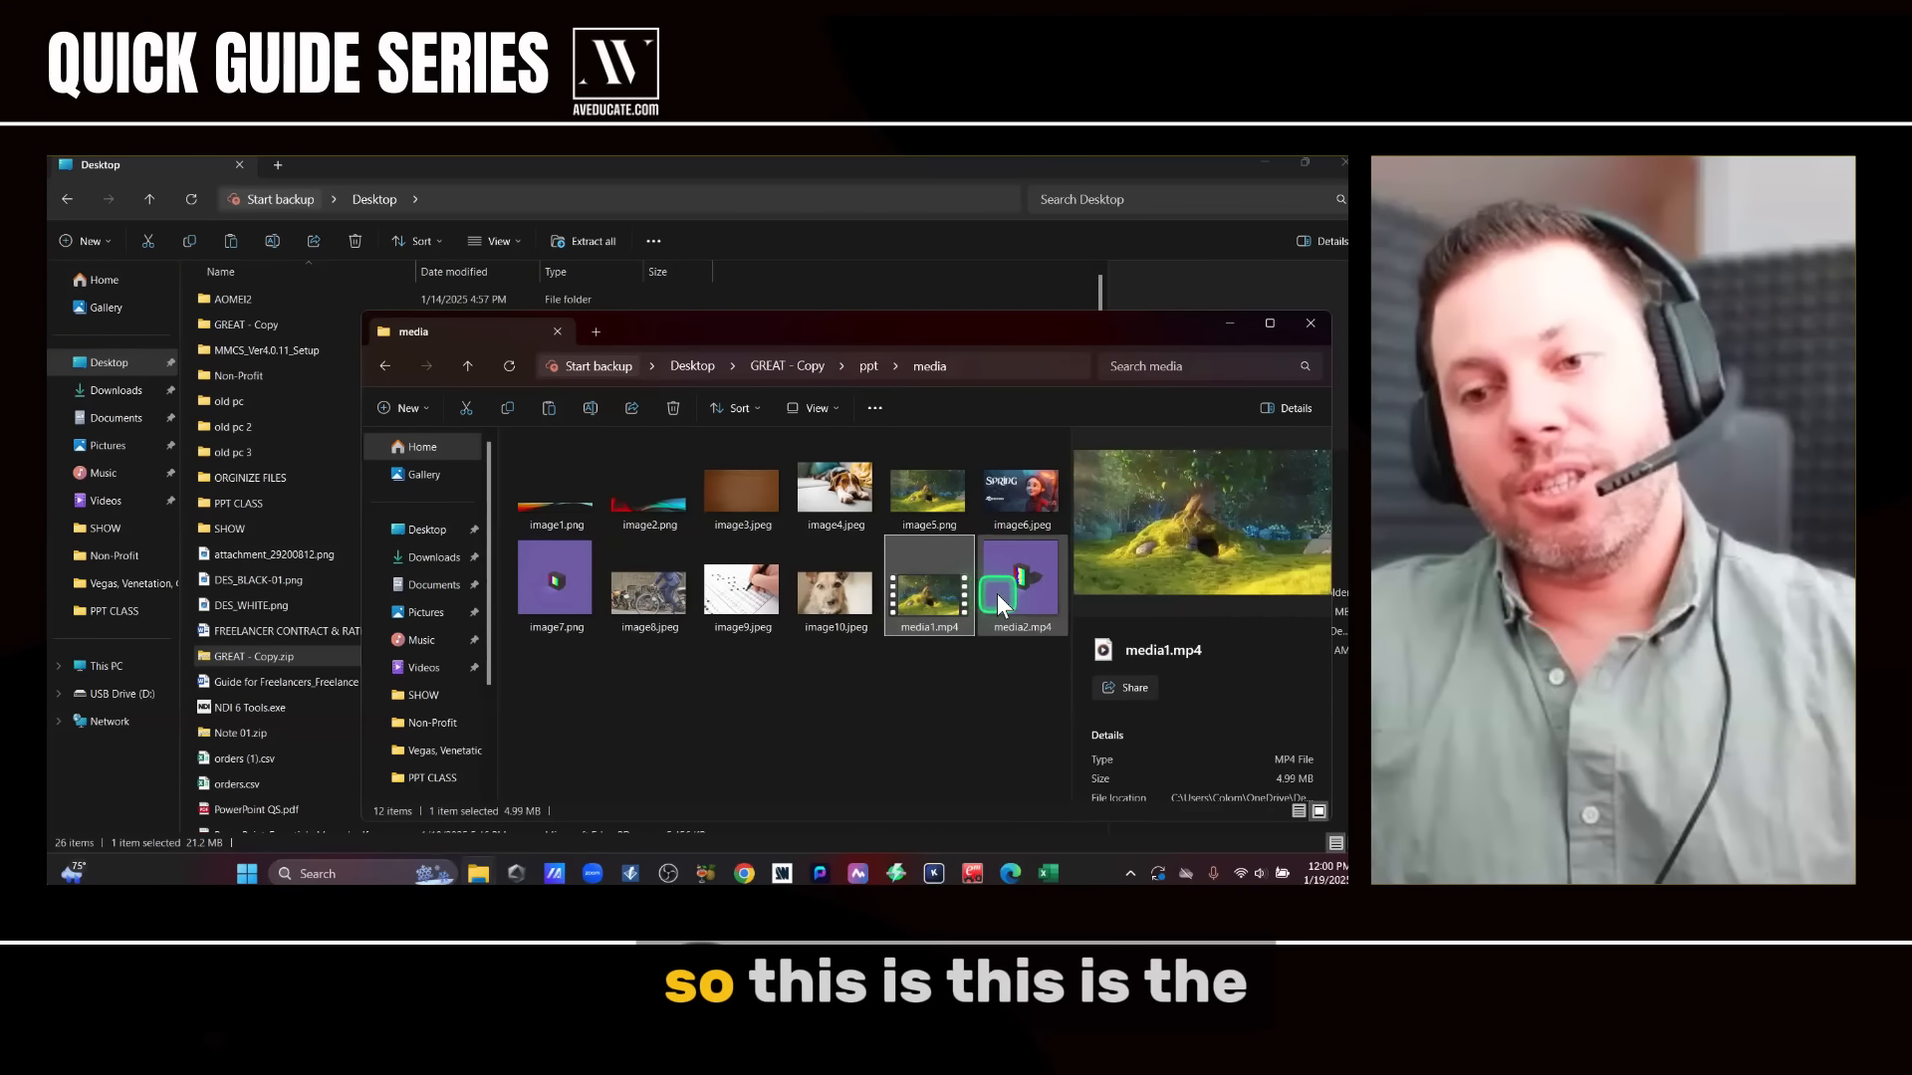
pyautogui.click(996, 593)
pyautogui.click(918, 601)
pyautogui.click(1014, 595)
pyautogui.click(916, 618)
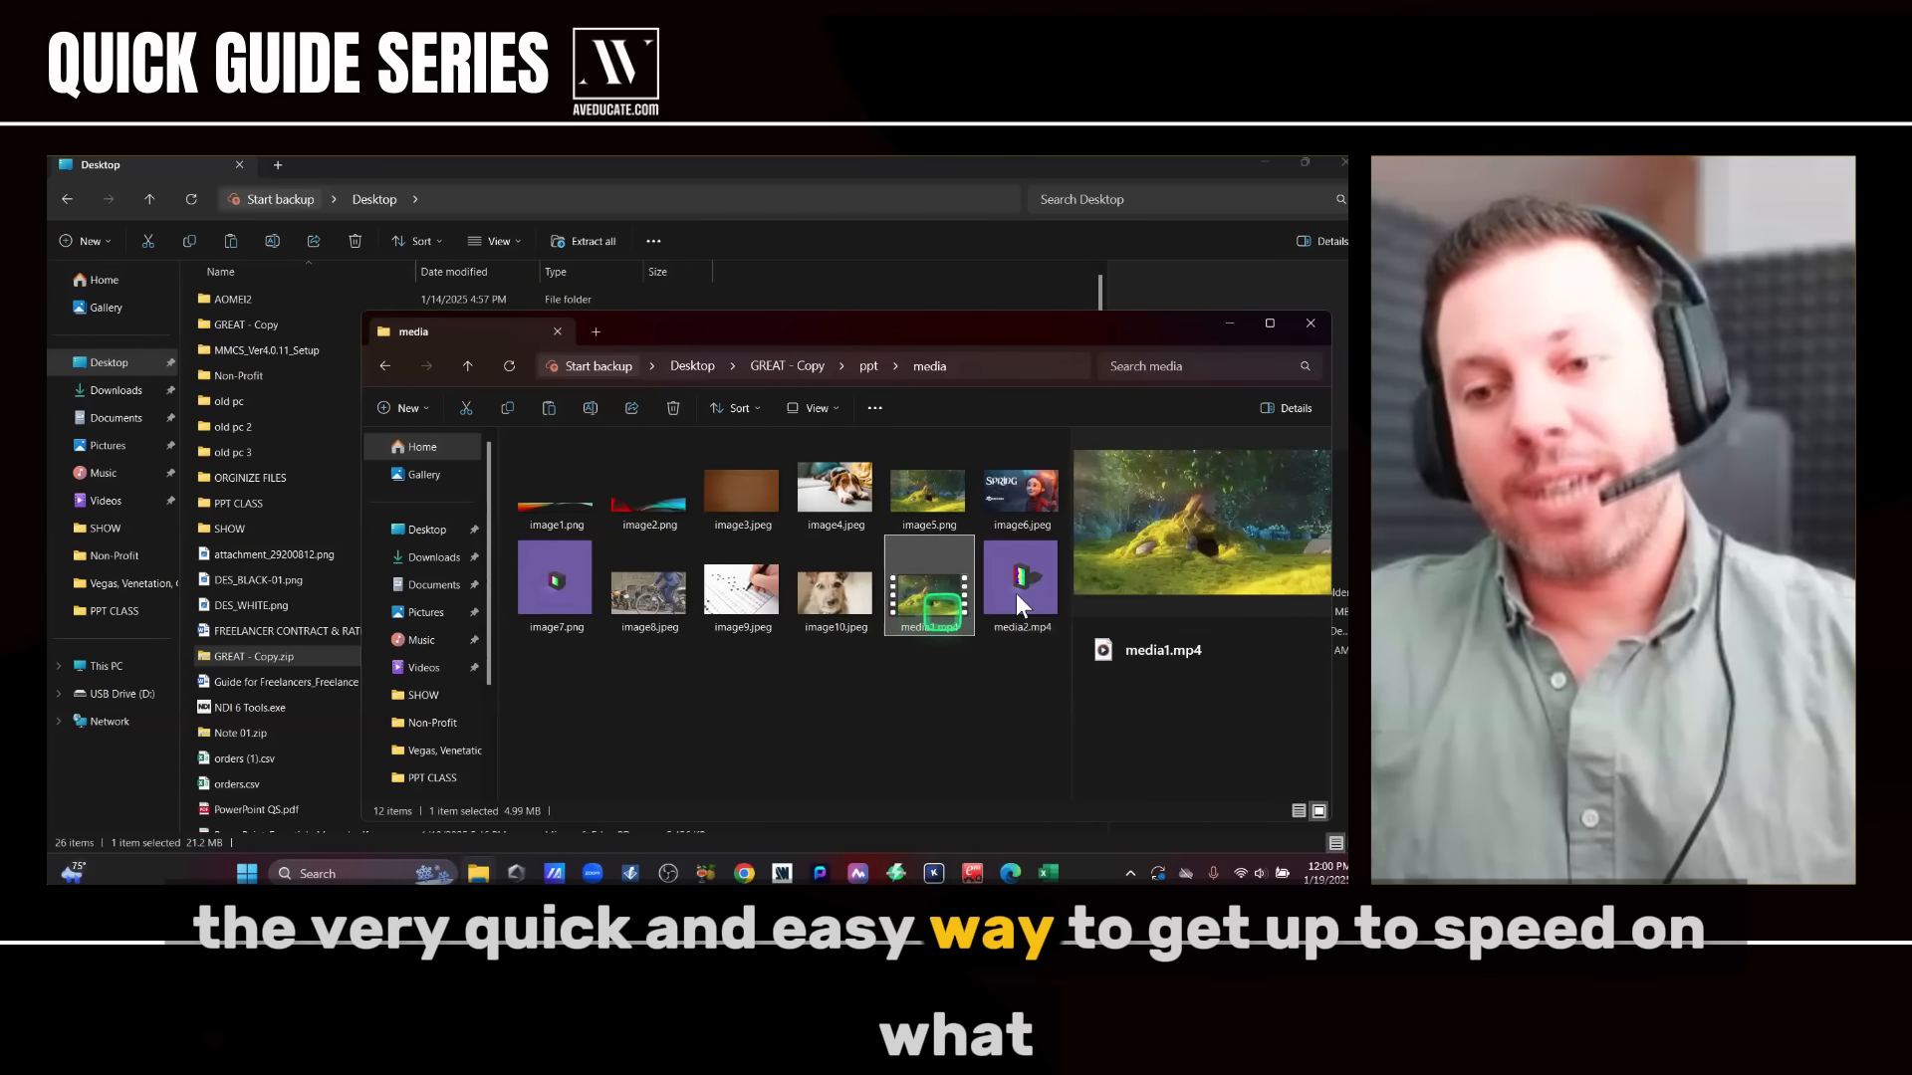
pyautogui.click(1015, 594)
pyautogui.click(936, 603)
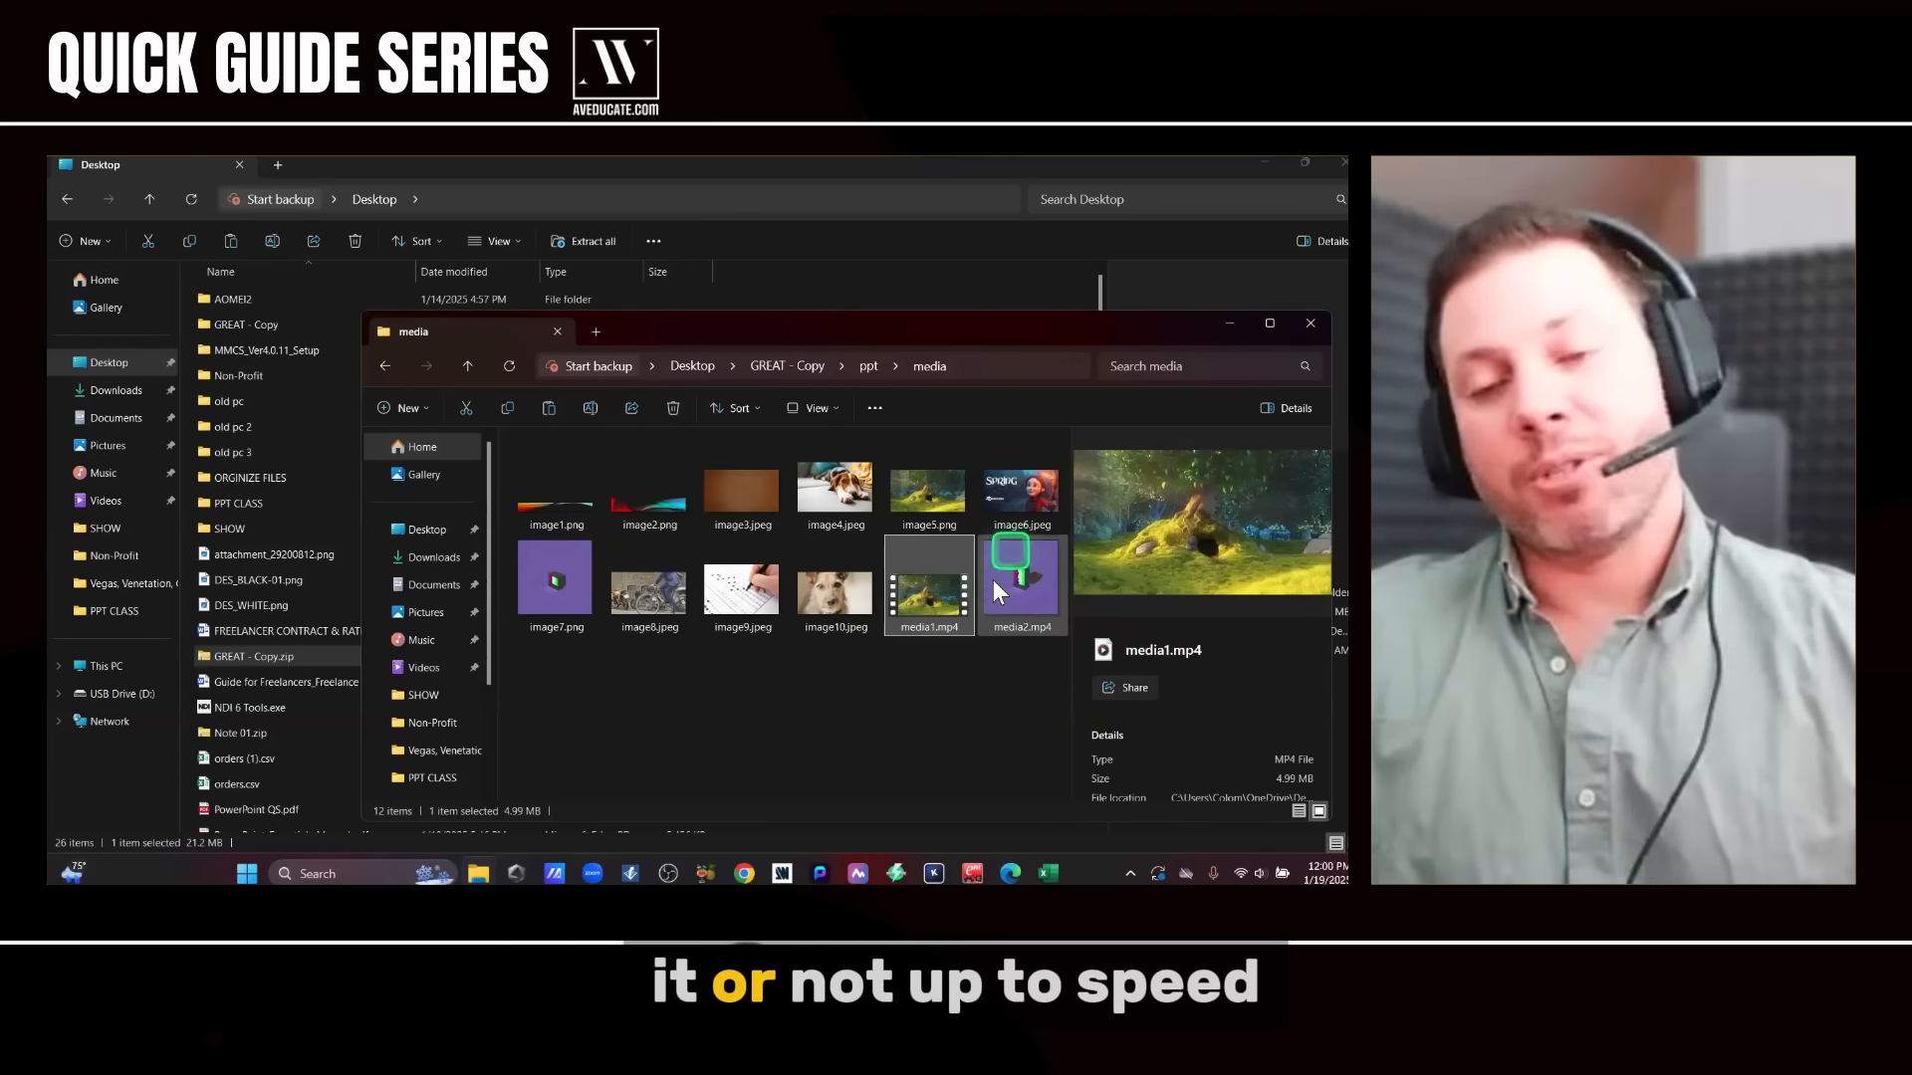
pyautogui.click(1032, 568)
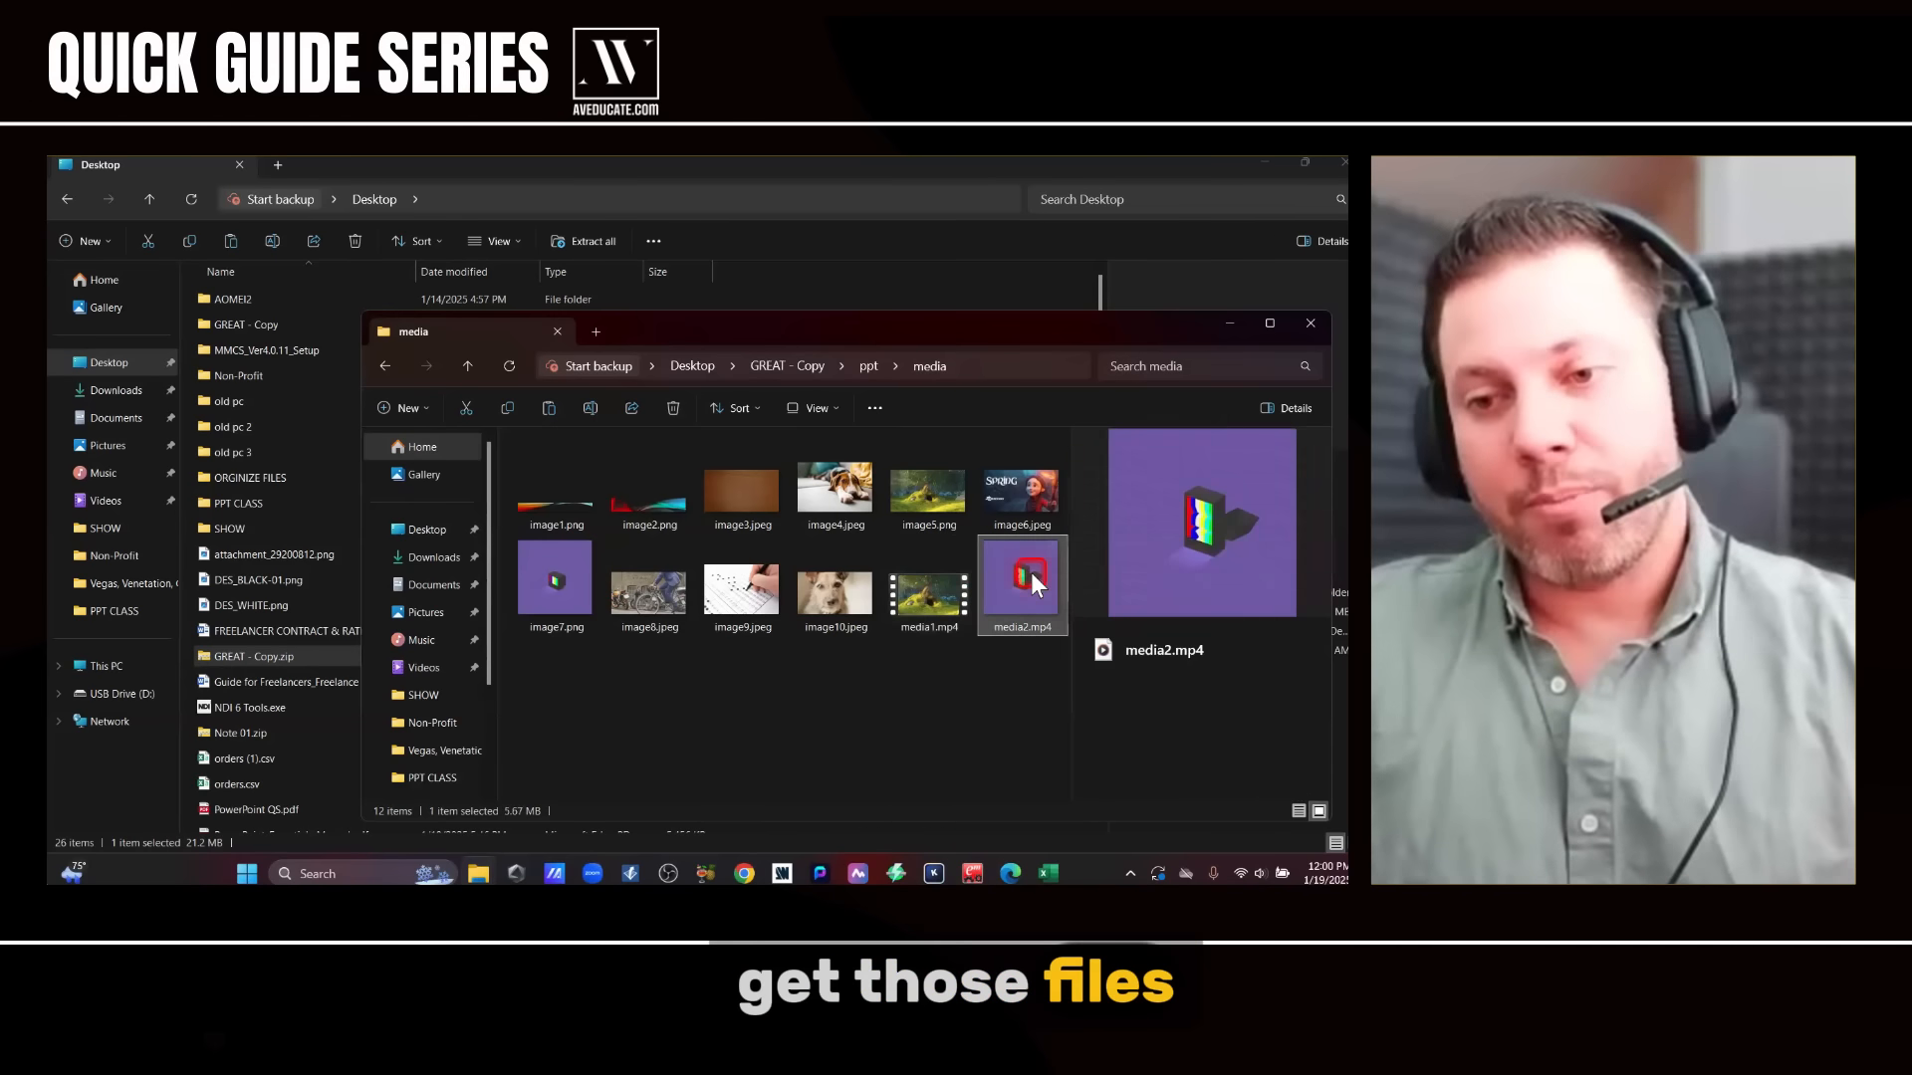
pyautogui.click(958, 611)
pyautogui.click(989, 603)
pyautogui.click(956, 610)
pyautogui.click(993, 622)
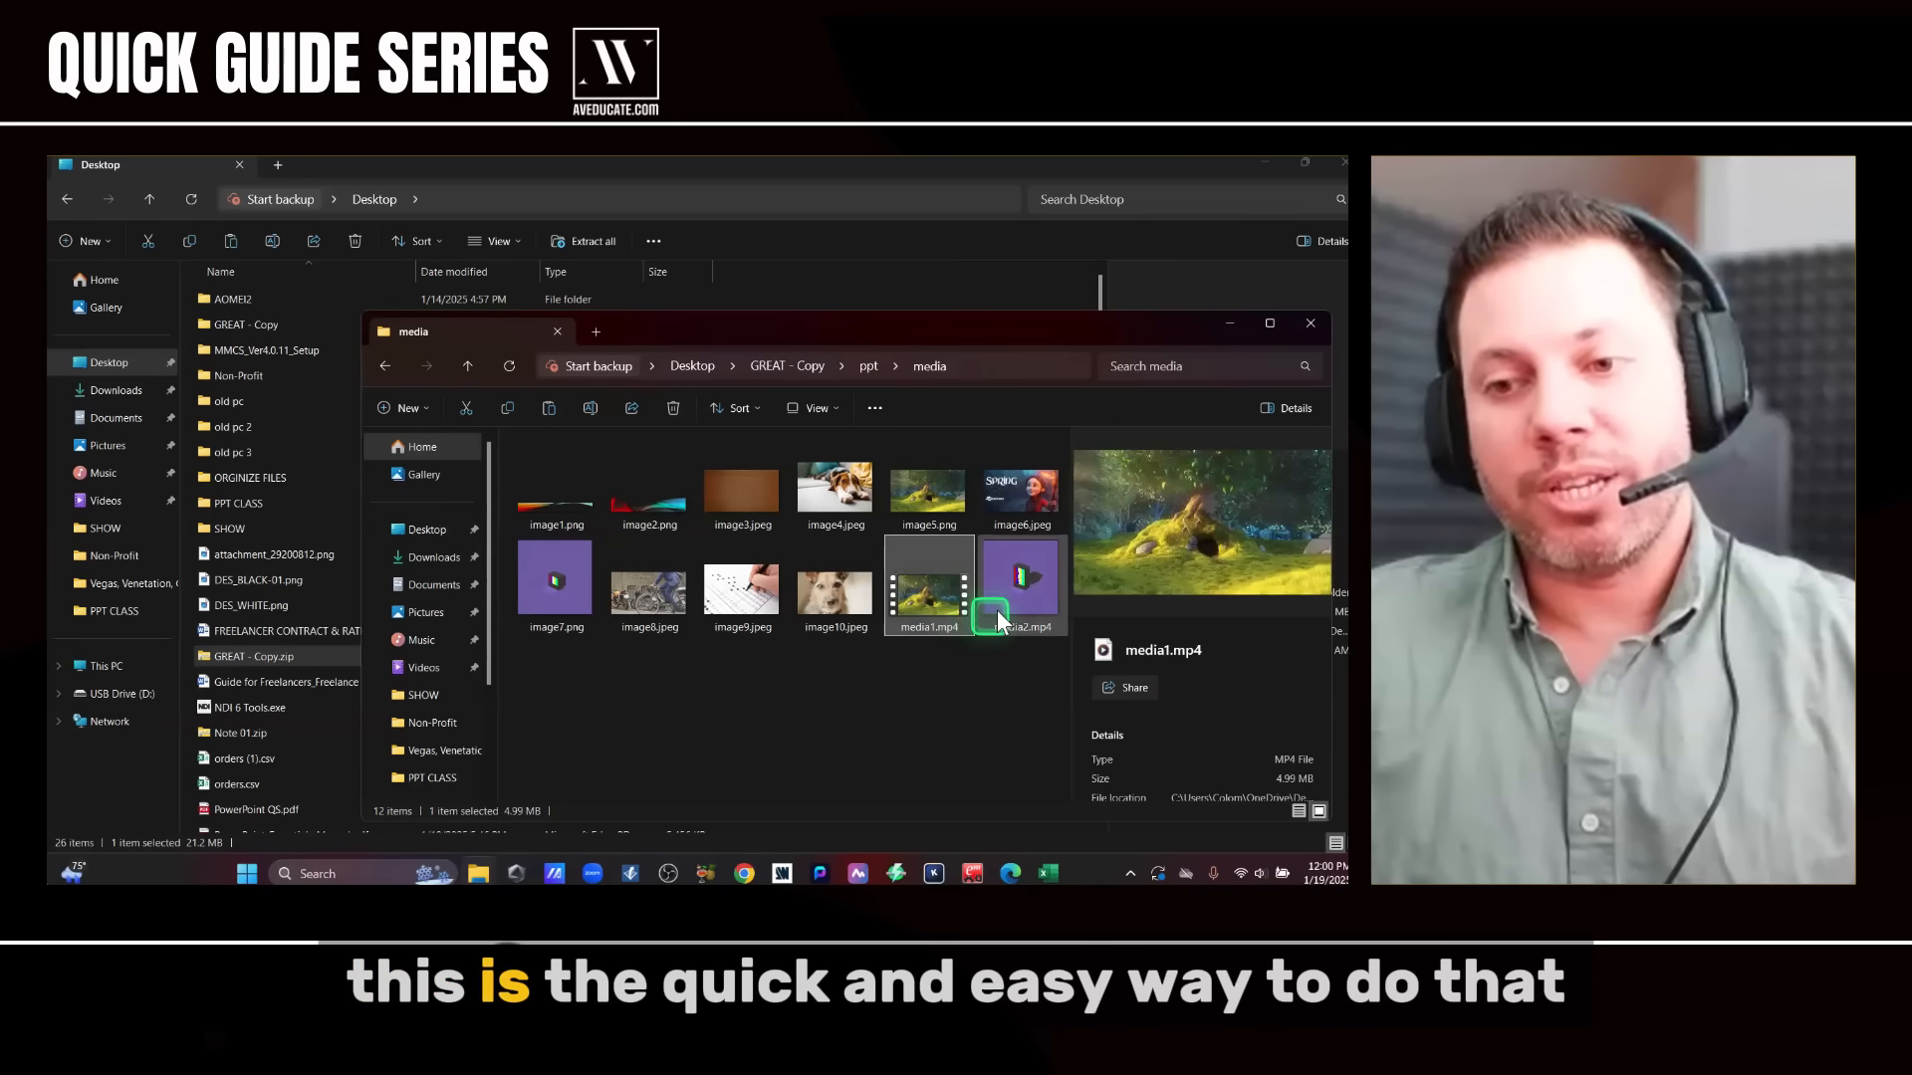
pyautogui.click(978, 673)
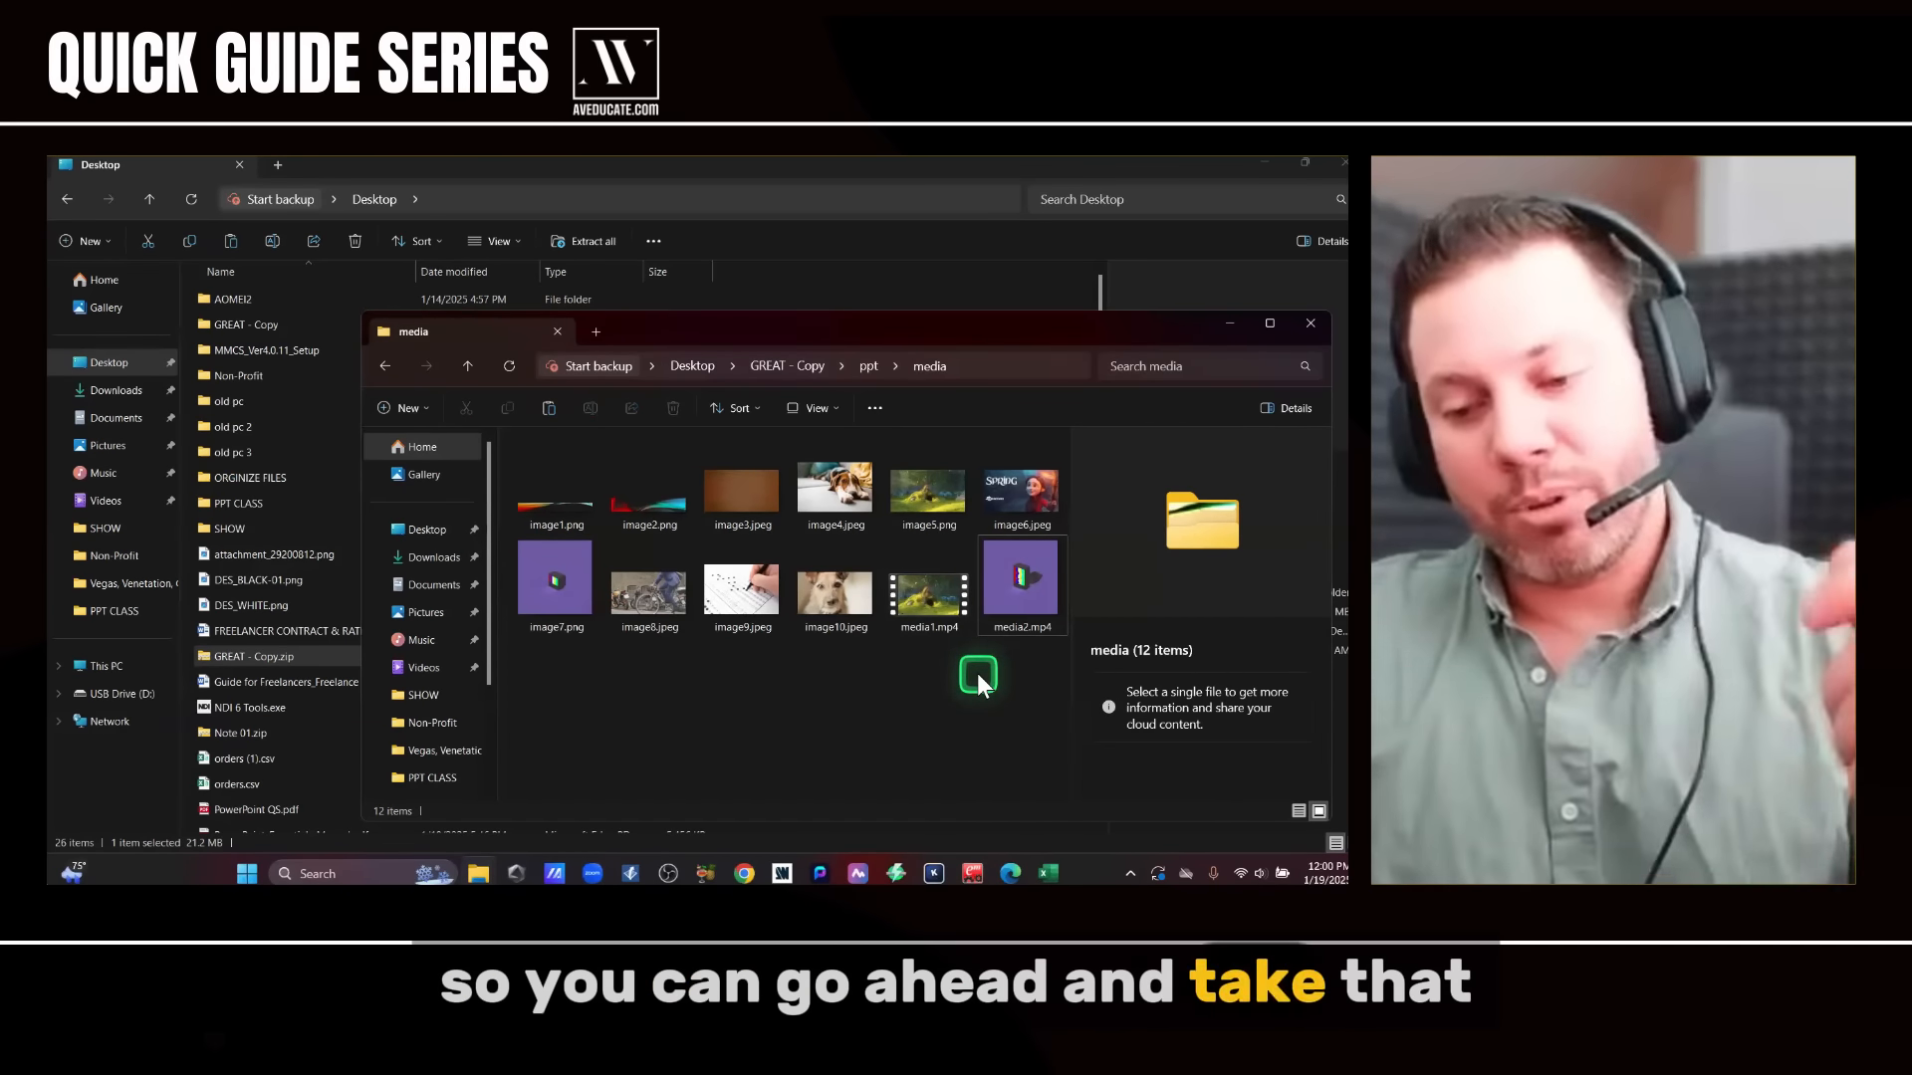